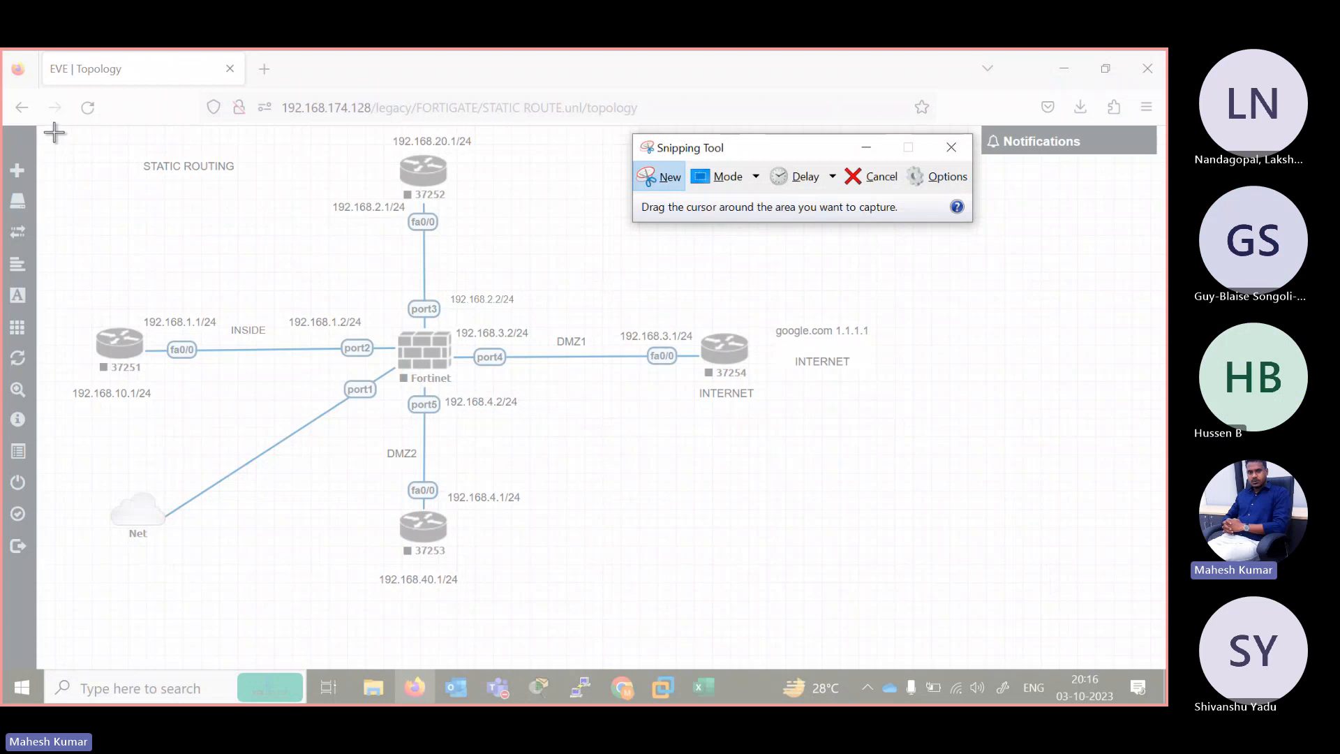
pyautogui.moveTo(54, 132); pyautogui.dragTo(1160, 636)
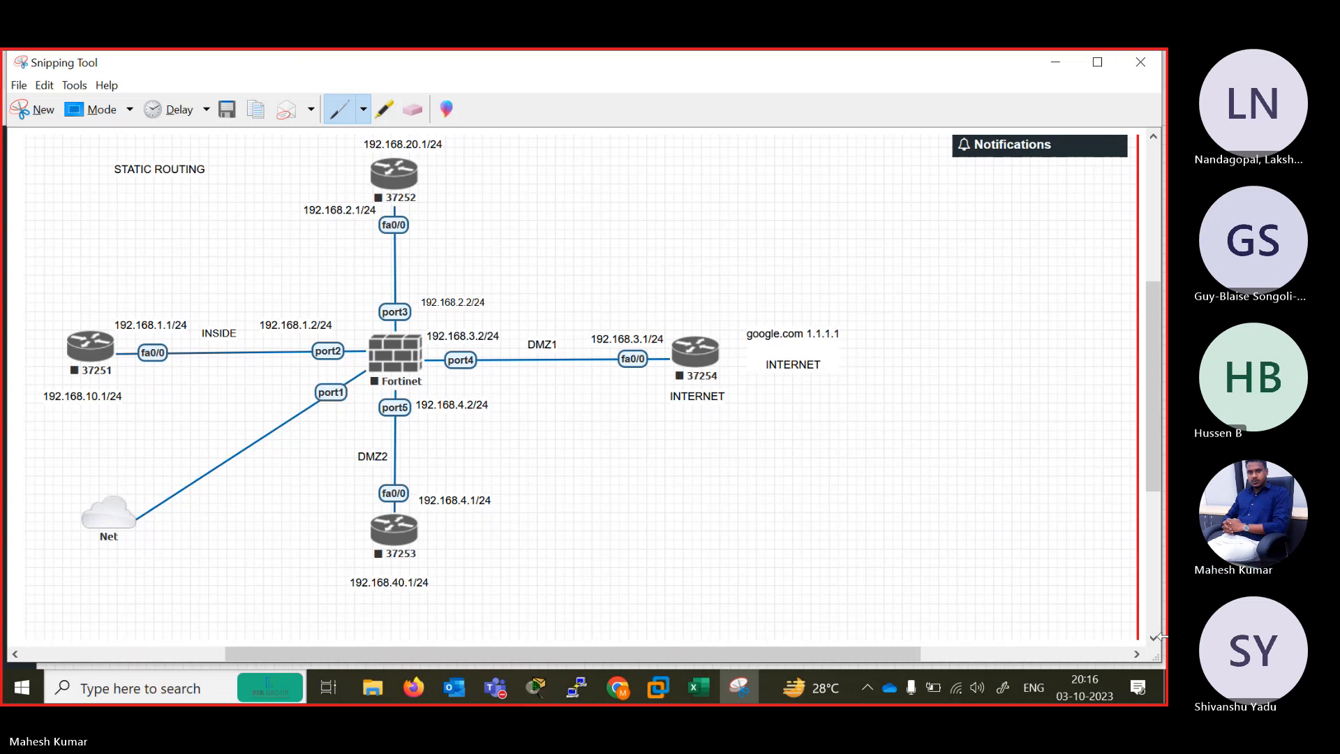
pyautogui.moveTo(23, 302)
pyautogui.mouseDown()
pyautogui.moveTo(634, 410)
pyautogui.moveTo(712, 370)
pyautogui.mouseUp()
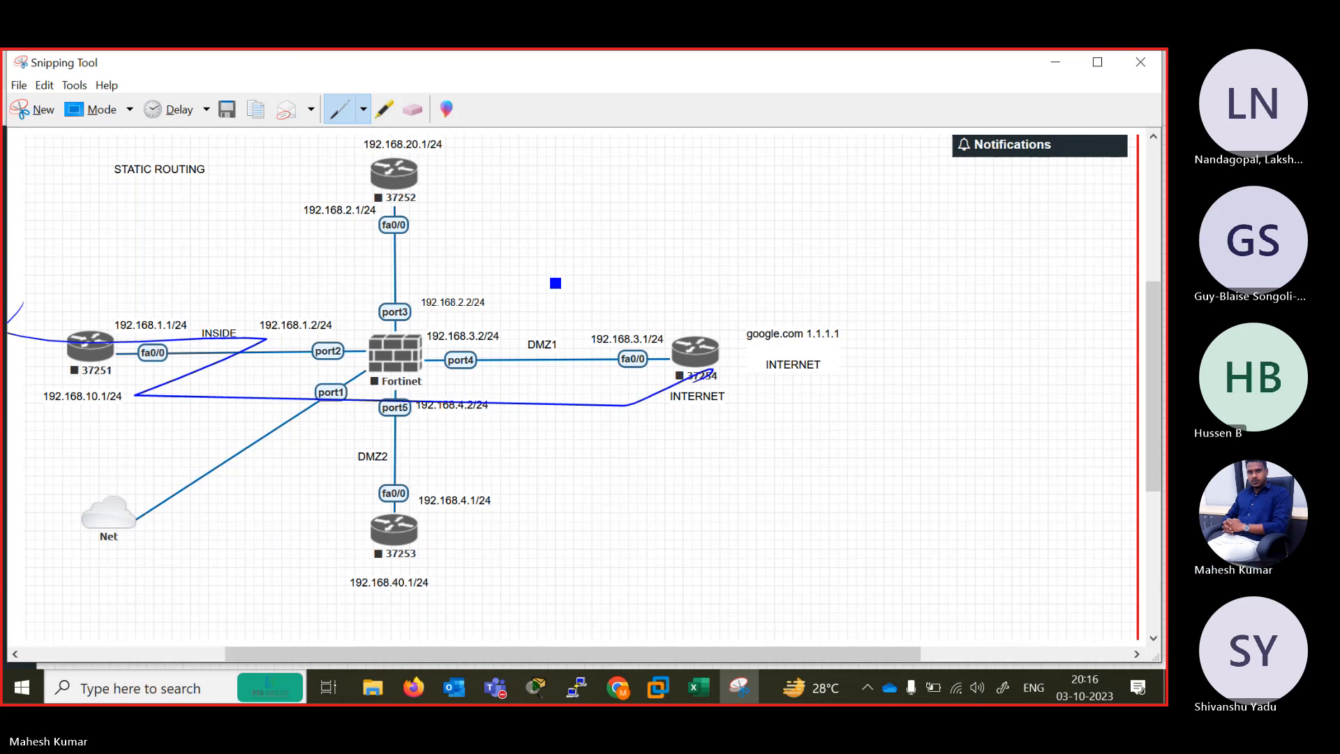
pyautogui.moveTo(588, 315)
pyautogui.mouseDown()
pyautogui.moveTo(615, 340)
pyautogui.moveTo(638, 334)
pyautogui.mouseUp()
pyautogui.moveTo(636, 312); pyautogui.dragTo(643, 309)
# Take a new snip of the topology and handwrite HO beside the Fortinet firewall and ISP above a cloud drawn around router 37254.
pyautogui.click(35, 110)
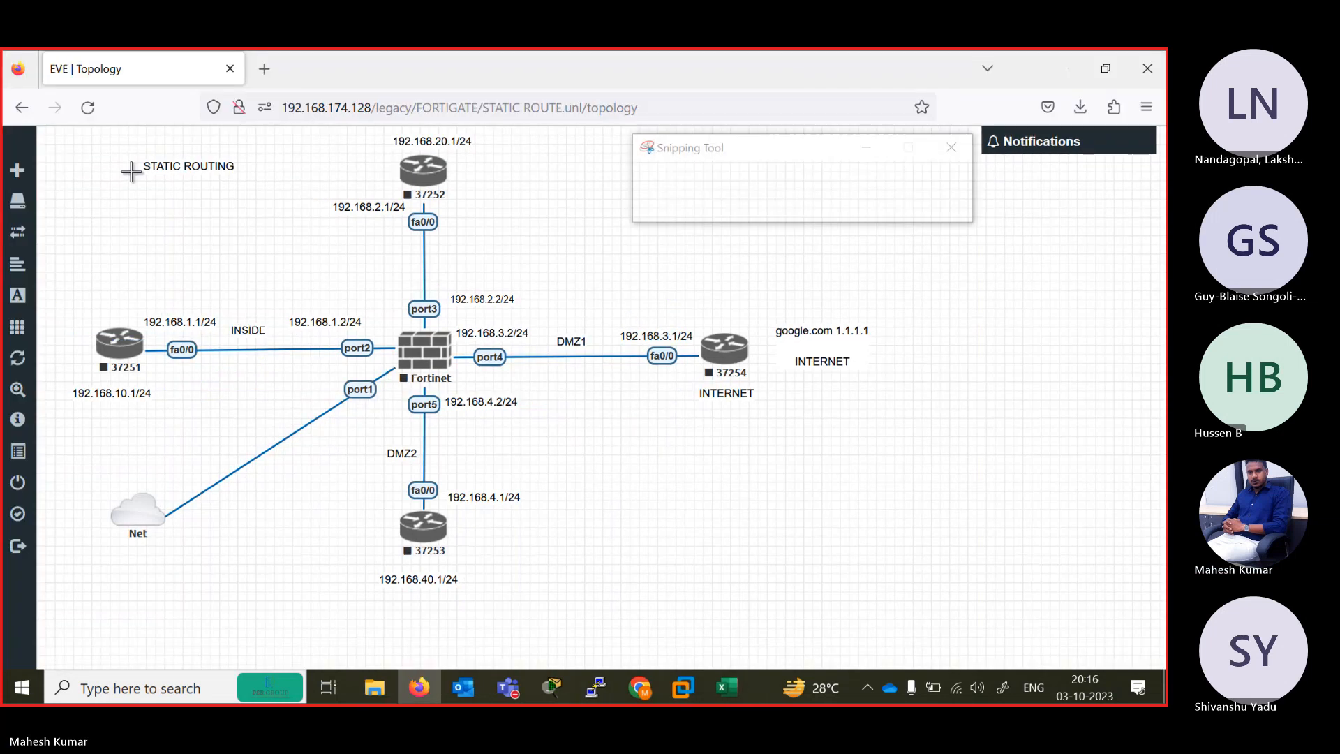
pyautogui.moveTo(50, 134); pyautogui.dragTo(1110, 647)
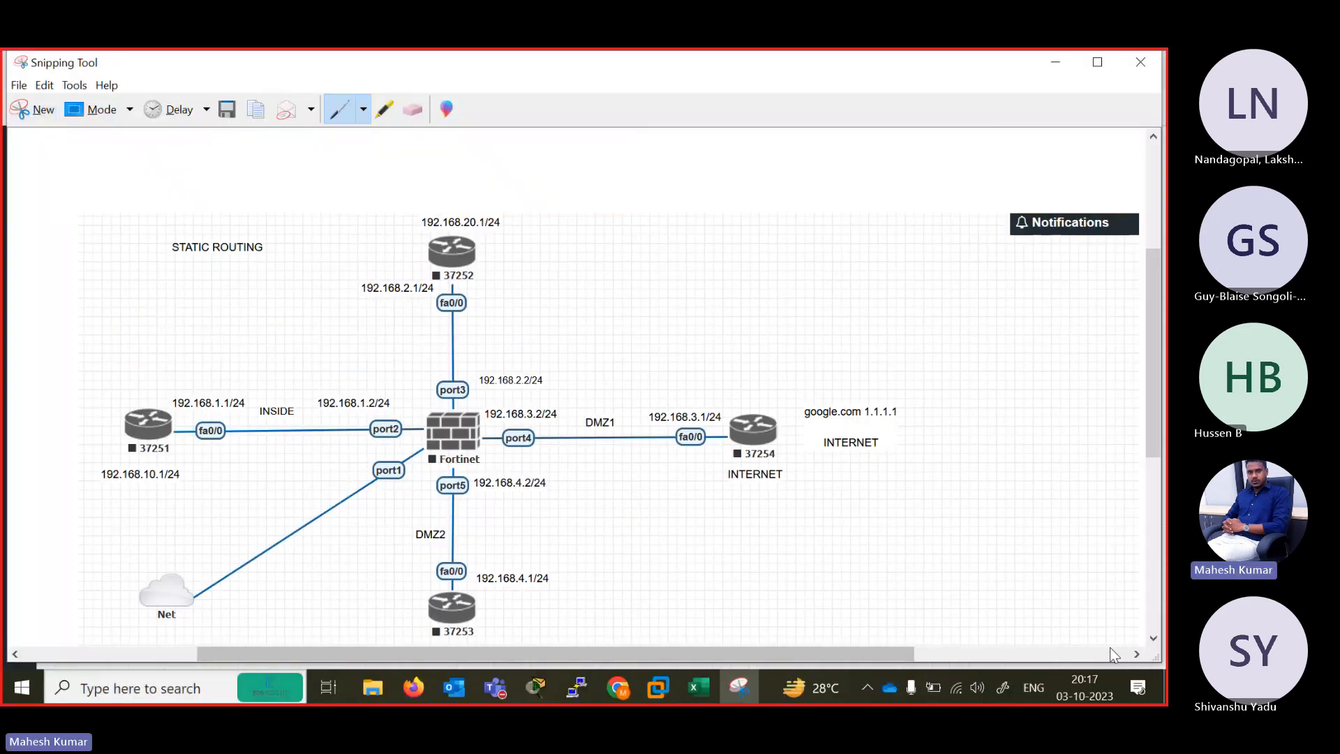
pyautogui.moveTo(633, 423); pyautogui.dragTo(640, 423)
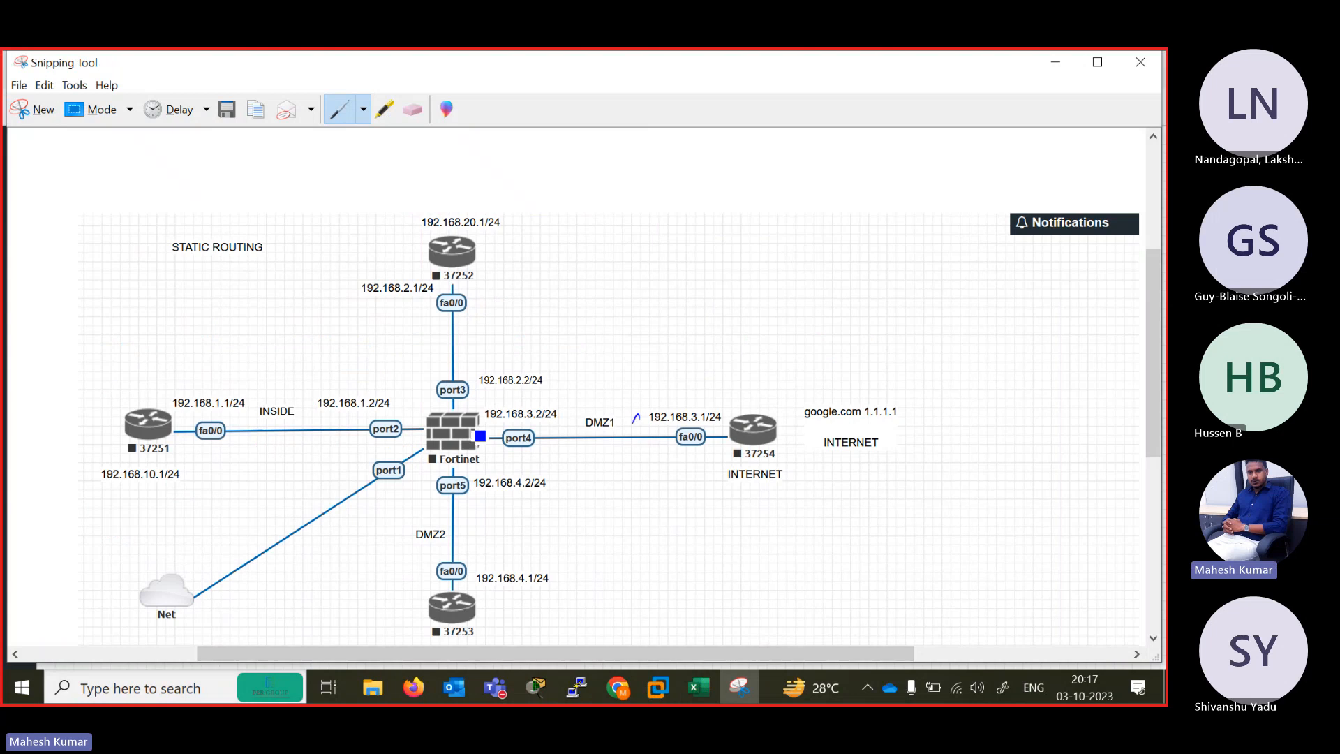
pyautogui.moveTo(406, 398)
pyautogui.mouseDown()
pyautogui.moveTo(418, 421)
pyautogui.moveTo(427, 410)
pyautogui.mouseUp()
pyautogui.moveTo(427, 393); pyautogui.dragTo(436, 396)
pyautogui.moveTo(738, 433)
pyautogui.mouseDown()
pyautogui.moveTo(775, 447)
pyautogui.moveTo(757, 411)
pyautogui.moveTo(826, 382)
pyautogui.mouseUp()
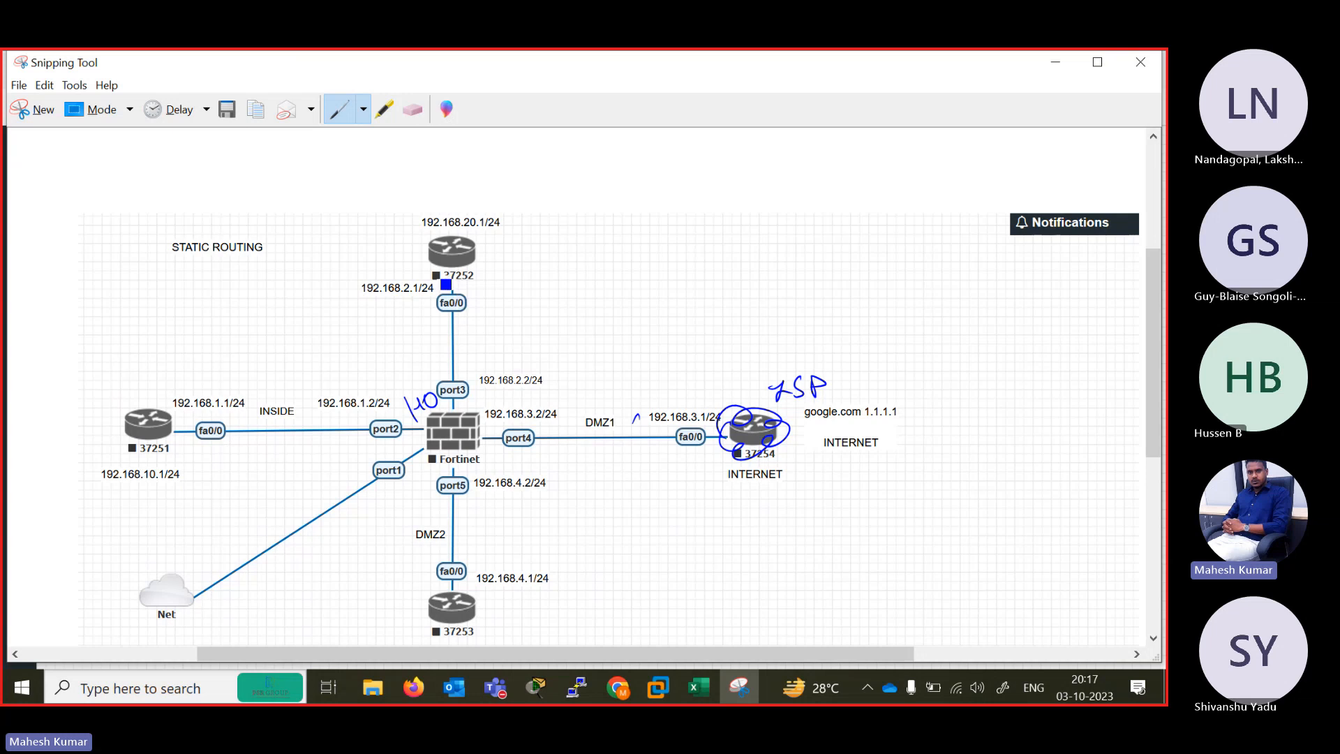
# Handwrite an underlined note beside the STATIC ROUTING title and trace the links between the Fortinet firewall and the four routers in pen.
pyautogui.moveTo(86, 277)
pyautogui.mouseDown()
pyautogui.moveTo(188, 212)
pyautogui.moveTo(203, 187)
pyautogui.mouseUp()
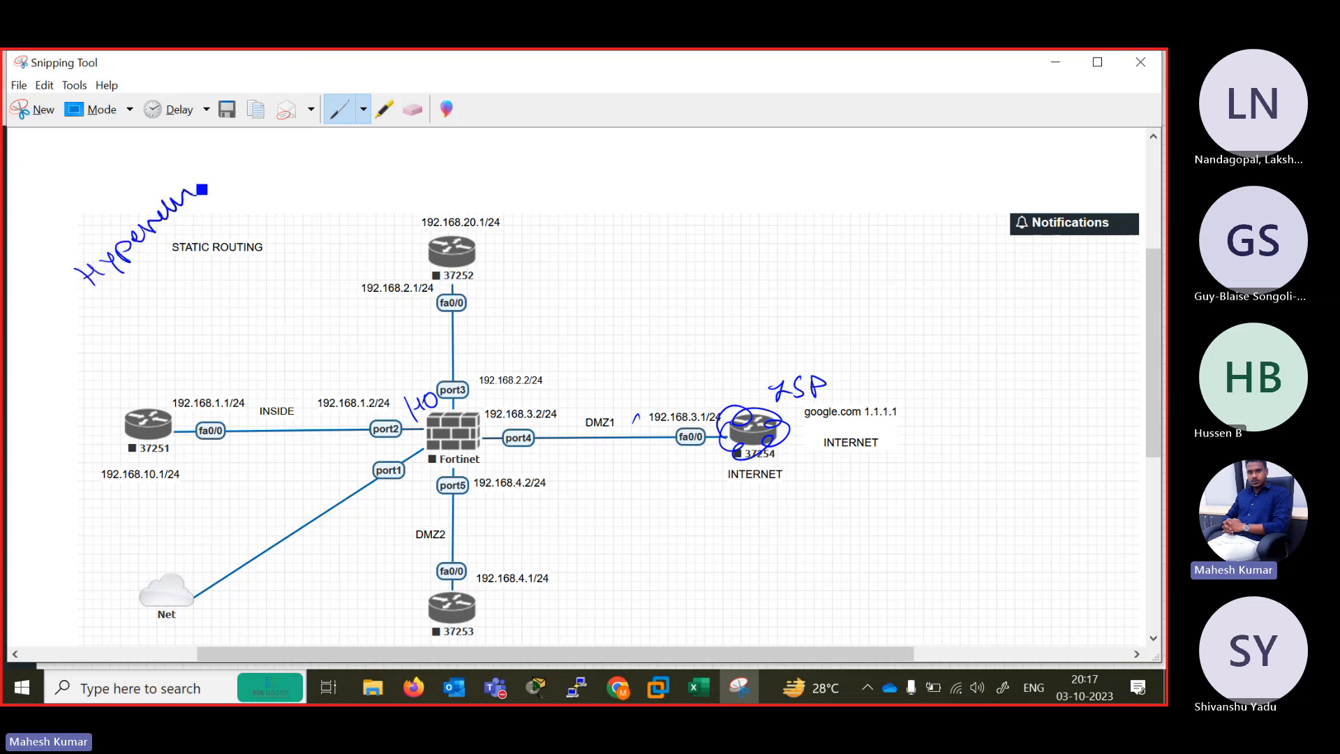
pyautogui.moveTo(77, 303)
pyautogui.mouseDown()
pyautogui.moveTo(183, 245)
pyautogui.moveTo(248, 186)
pyautogui.mouseUp()
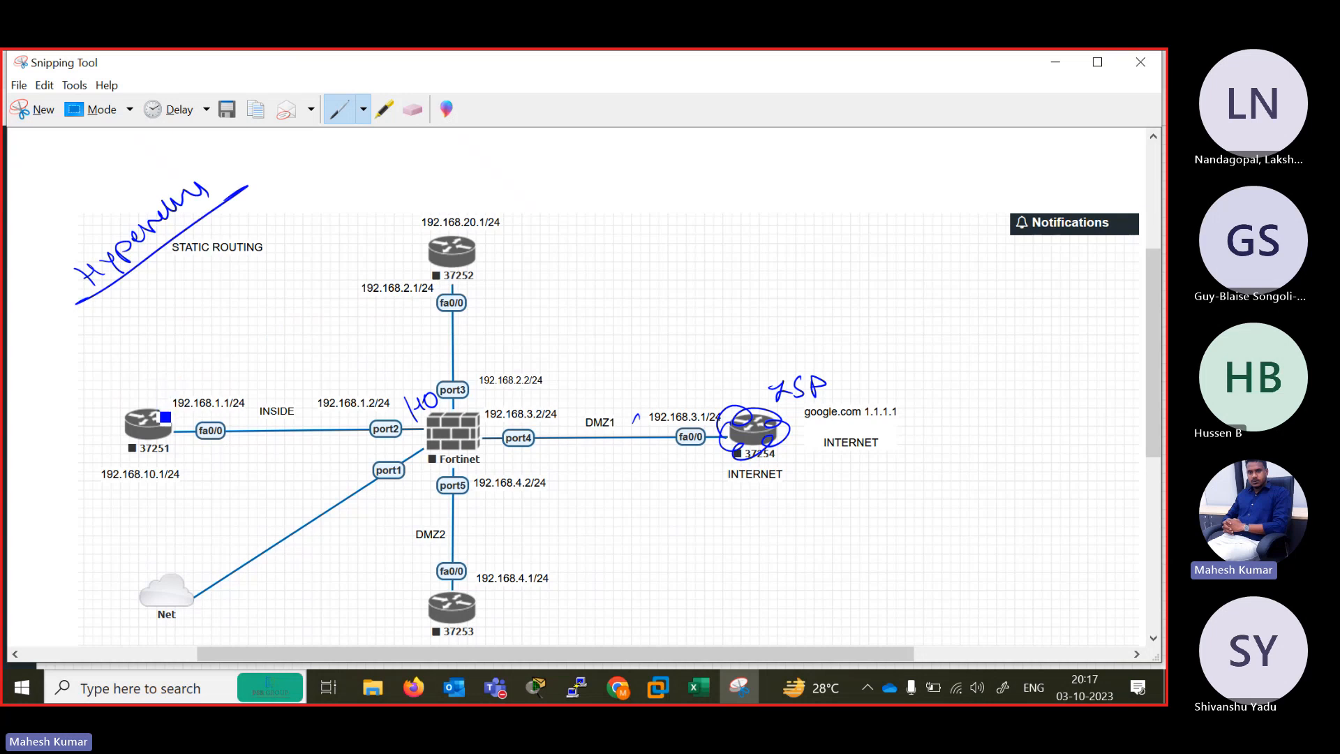
pyautogui.moveTo(159, 411); pyautogui.dragTo(347, 286)
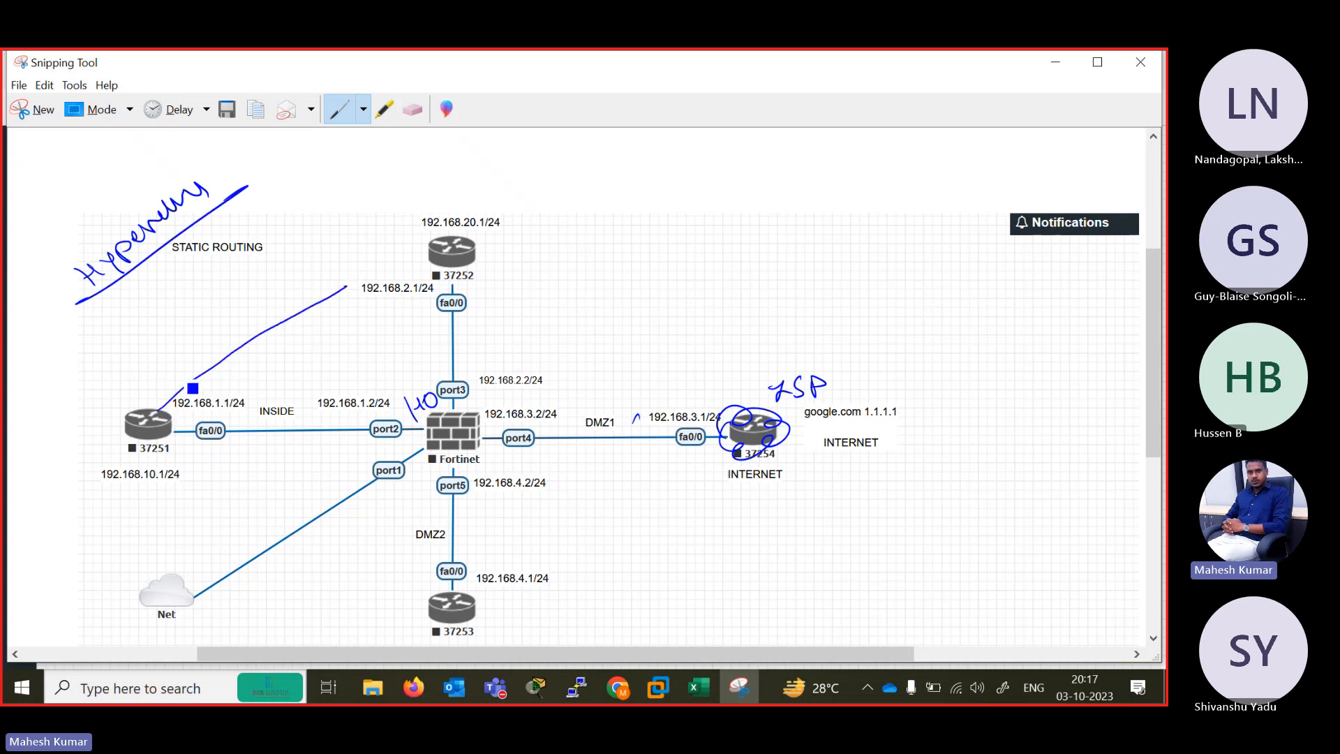
pyautogui.moveTo(178, 431); pyautogui.dragTo(194, 429)
pyautogui.moveTo(459, 276); pyautogui.dragTo(447, 399)
pyautogui.moveTo(216, 432); pyautogui.dragTo(396, 418)
pyautogui.moveTo(453, 601)
pyautogui.mouseDown()
pyautogui.moveTo(450, 437)
pyautogui.moveTo(482, 422)
pyautogui.moveTo(428, 425)
pyautogui.moveTo(722, 438)
pyautogui.mouseUp()
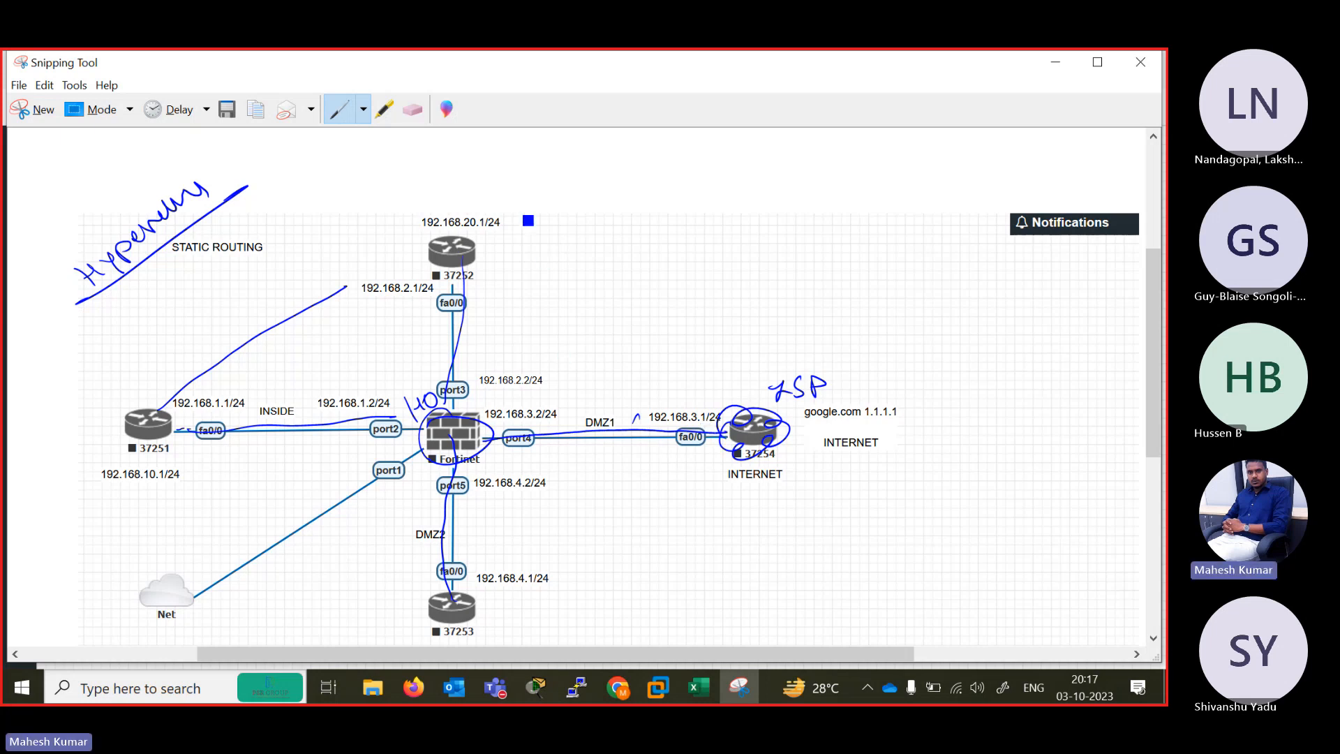
# Draw a vertical divider beside the Fortinet firewall and label the inside half LAN and the internet half WAN, with an arrow and underlines.
pyautogui.moveTo(506, 202); pyautogui.dragTo(510, 615)
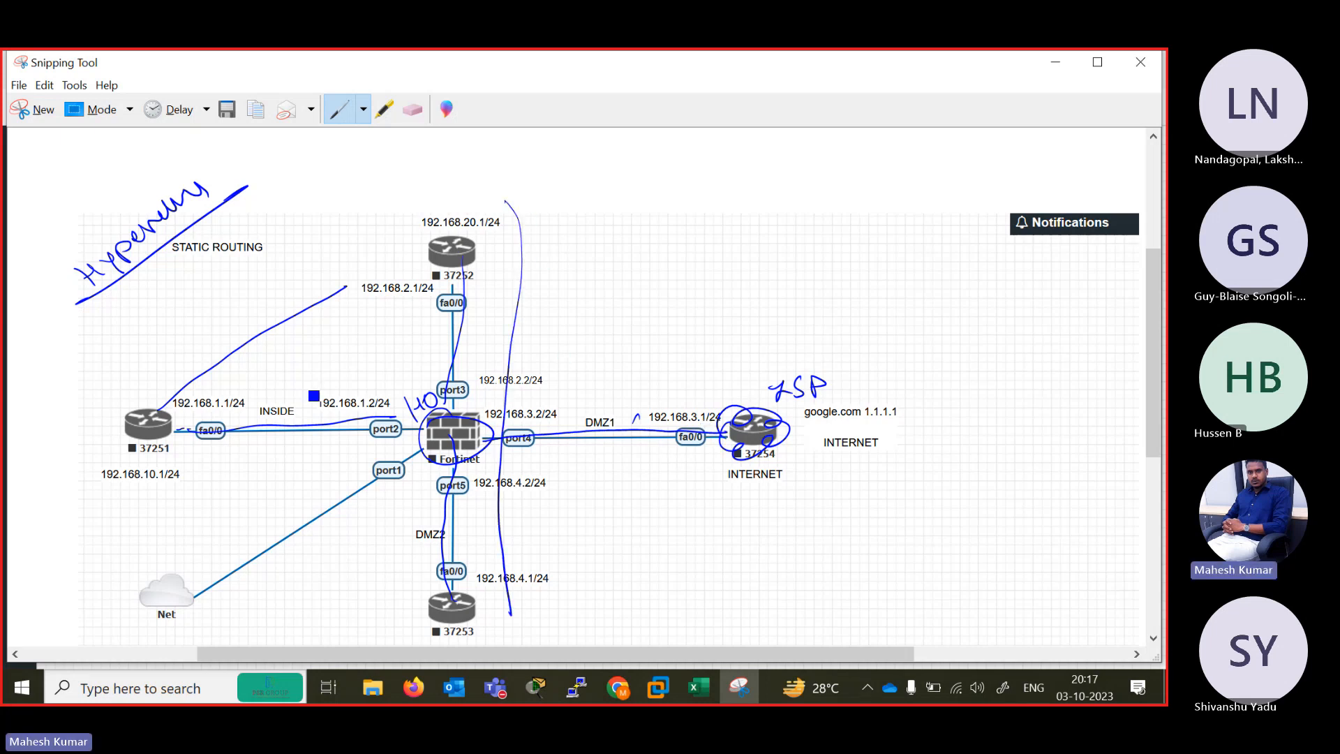
pyautogui.moveTo(275, 352)
pyautogui.mouseDown()
pyautogui.moveTo(299, 377)
pyautogui.moveTo(320, 360)
pyautogui.mouseUp()
pyautogui.moveTo(322, 344); pyautogui.dragTo(349, 353)
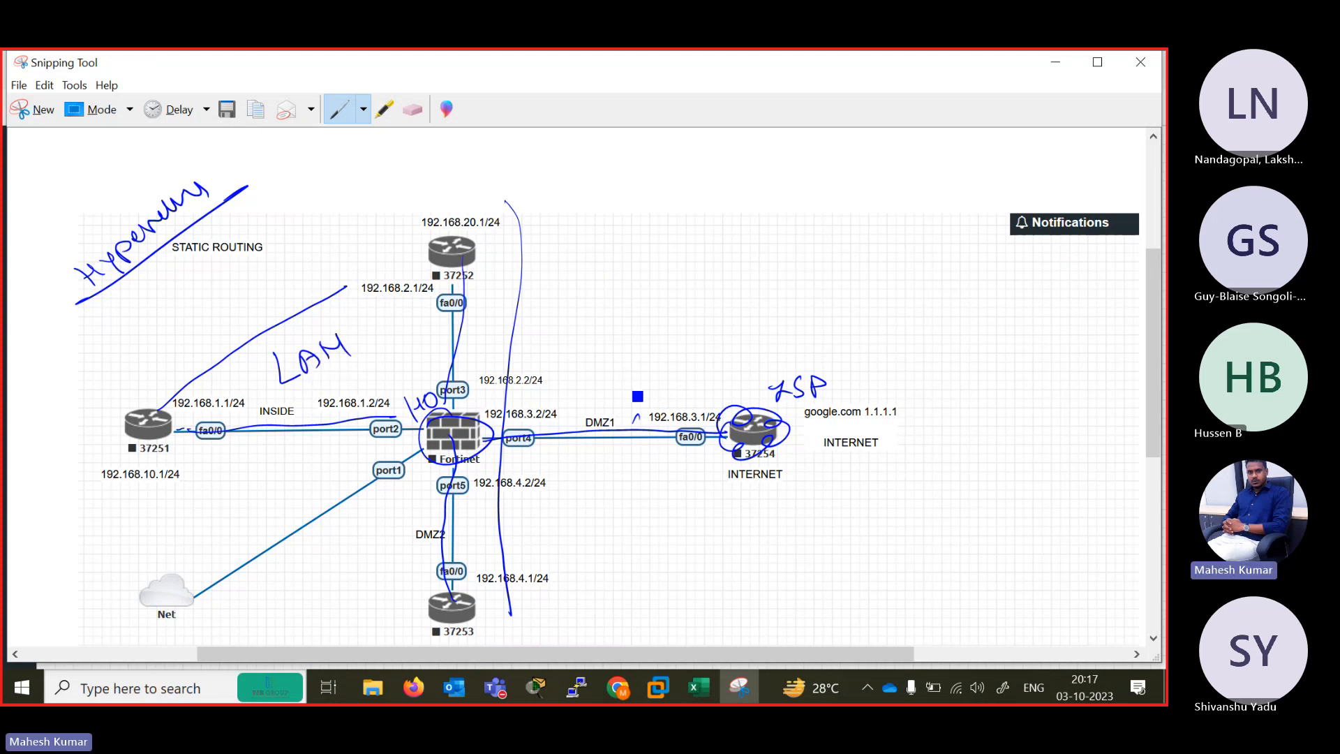
pyautogui.moveTo(535, 403)
pyautogui.mouseDown()
pyautogui.moveTo(625, 392)
pyautogui.moveTo(651, 409)
pyautogui.mouseUp()
pyautogui.moveTo(689, 358)
pyautogui.mouseDown()
pyautogui.moveTo(700, 374)
pyautogui.moveTo(781, 335)
pyautogui.moveTo(829, 356)
pyautogui.mouseUp()
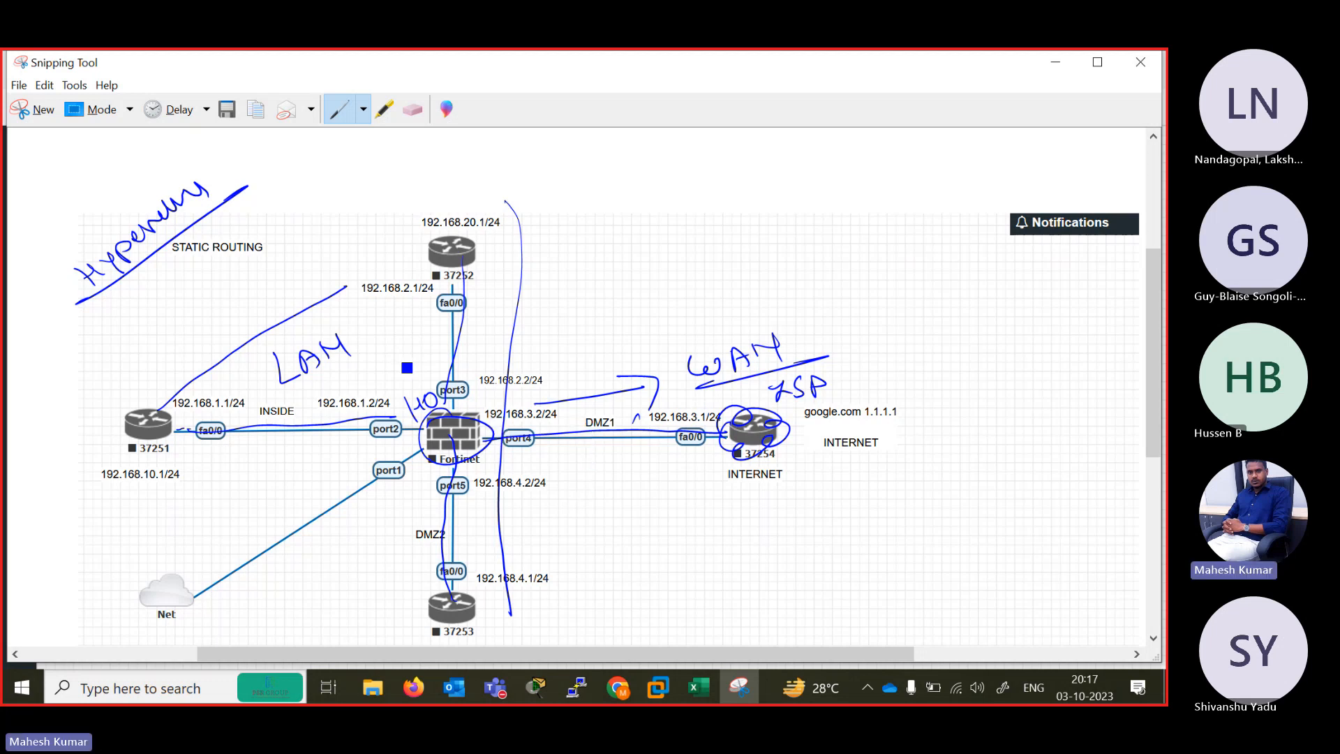
pyautogui.moveTo(373, 334); pyautogui.dragTo(395, 322)
pyautogui.moveTo(688, 404); pyautogui.dragTo(827, 374)
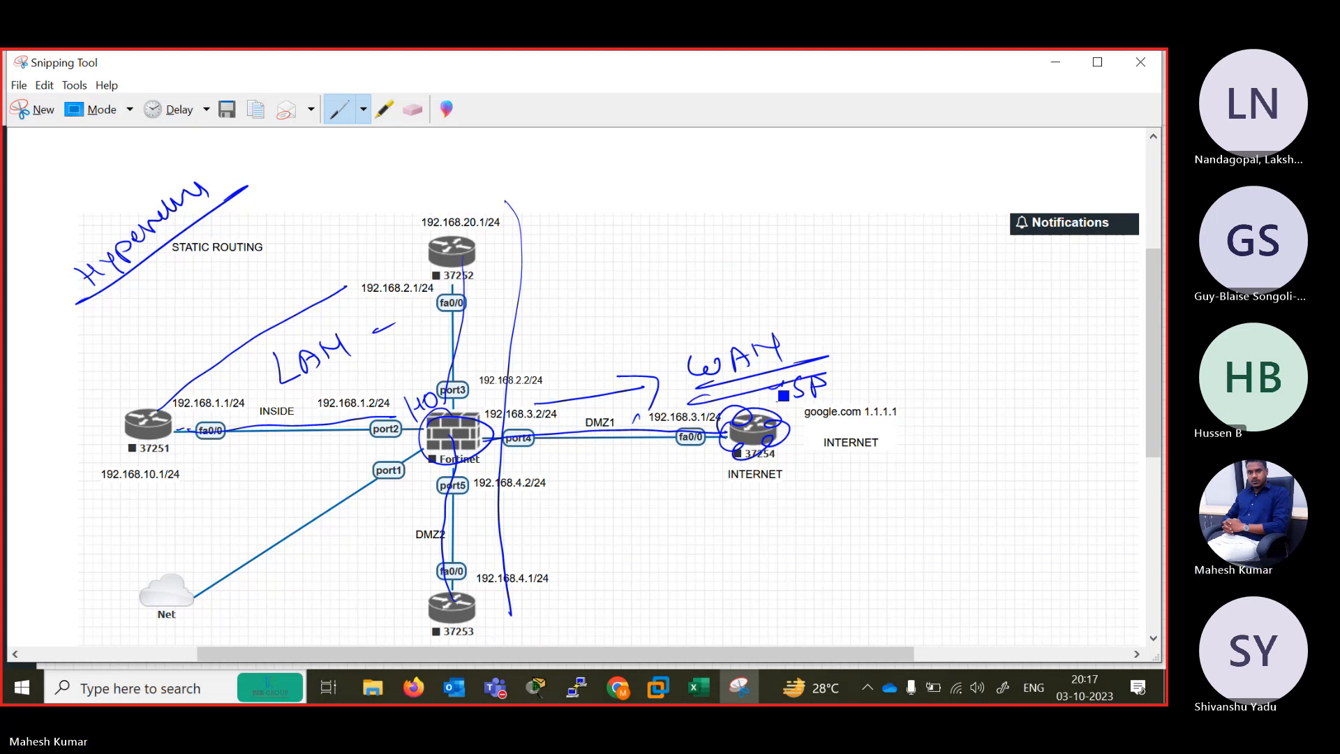
# Draw local network segments branching off routers 37252, 37251 and 37253.
pyautogui.moveTo(436, 255); pyautogui.dragTo(360, 218)
pyautogui.moveTo(369, 205); pyautogui.dragTo(335, 236)
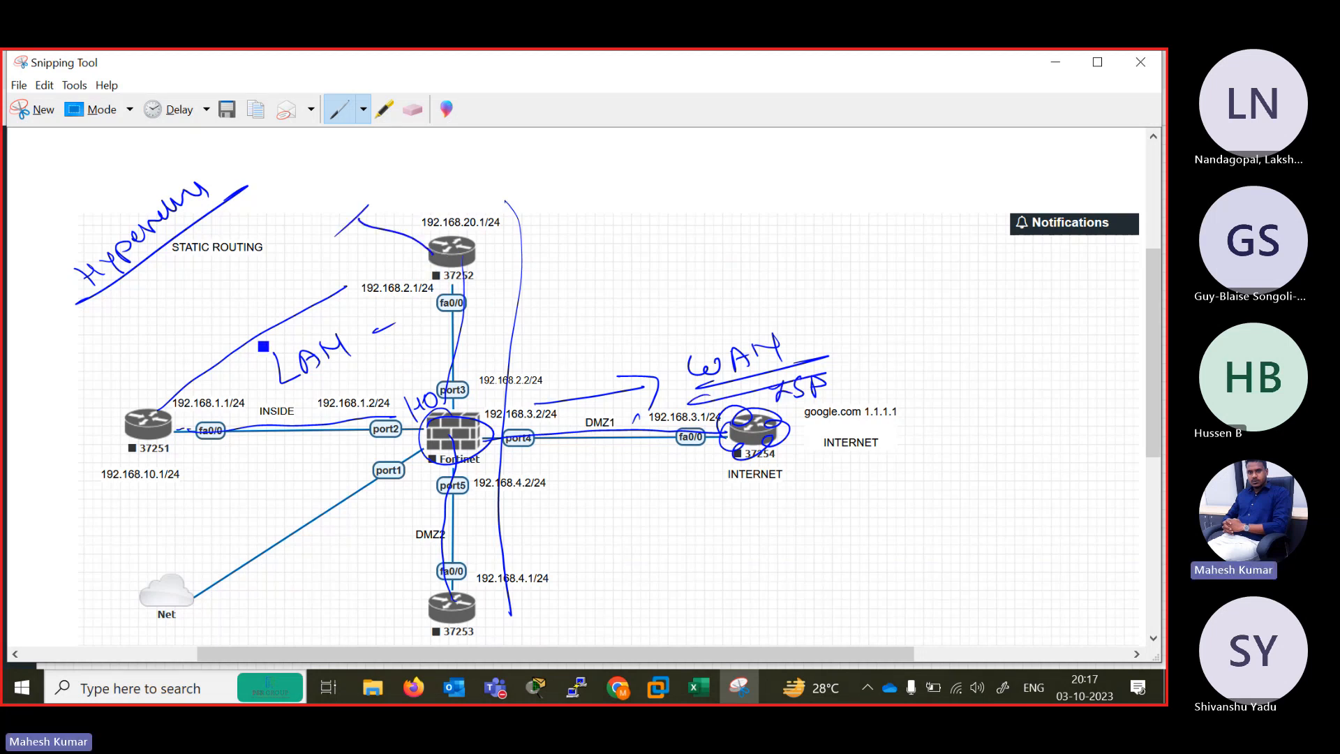
pyautogui.moveTo(140, 451)
pyautogui.mouseDown()
pyautogui.moveTo(139, 497)
pyautogui.moveTo(169, 497)
pyautogui.mouseUp()
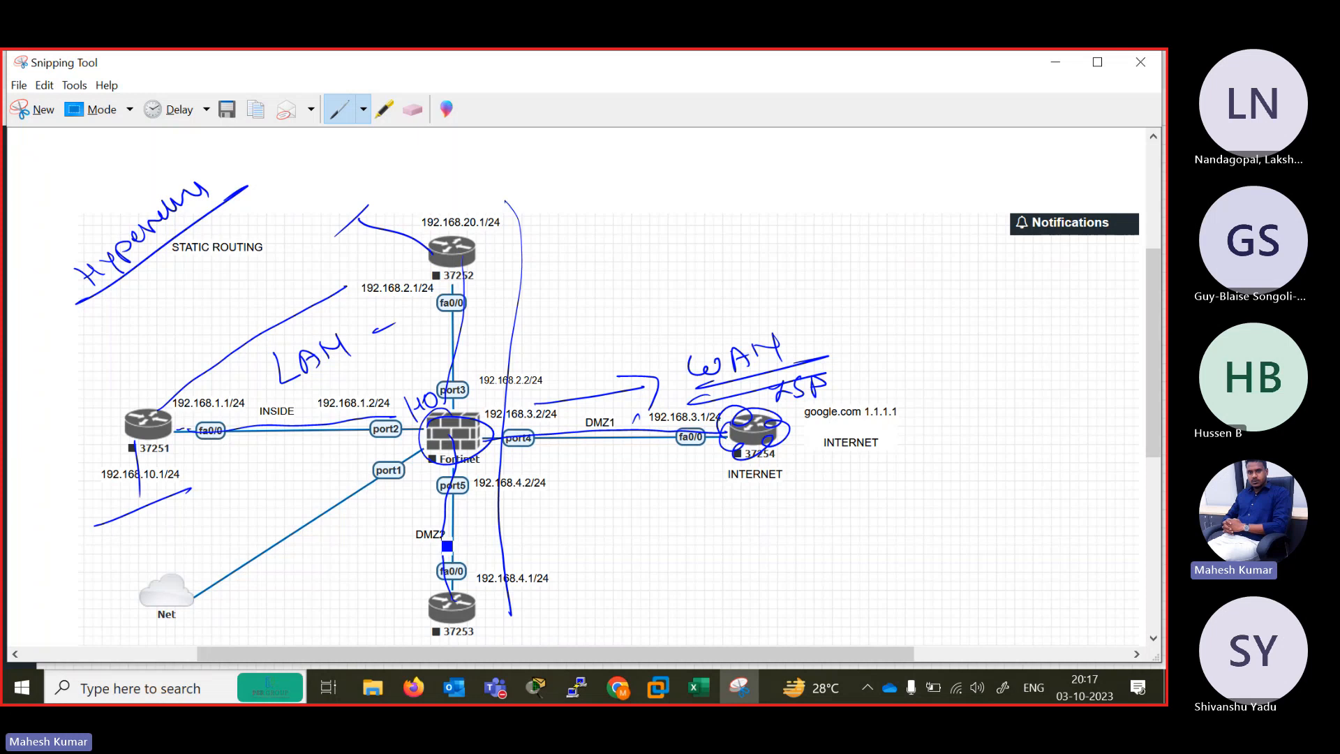
pyautogui.moveTo(482, 604)
pyautogui.mouseDown()
pyautogui.moveTo(509, 636)
pyautogui.moveTo(579, 609)
pyautogui.mouseUp()
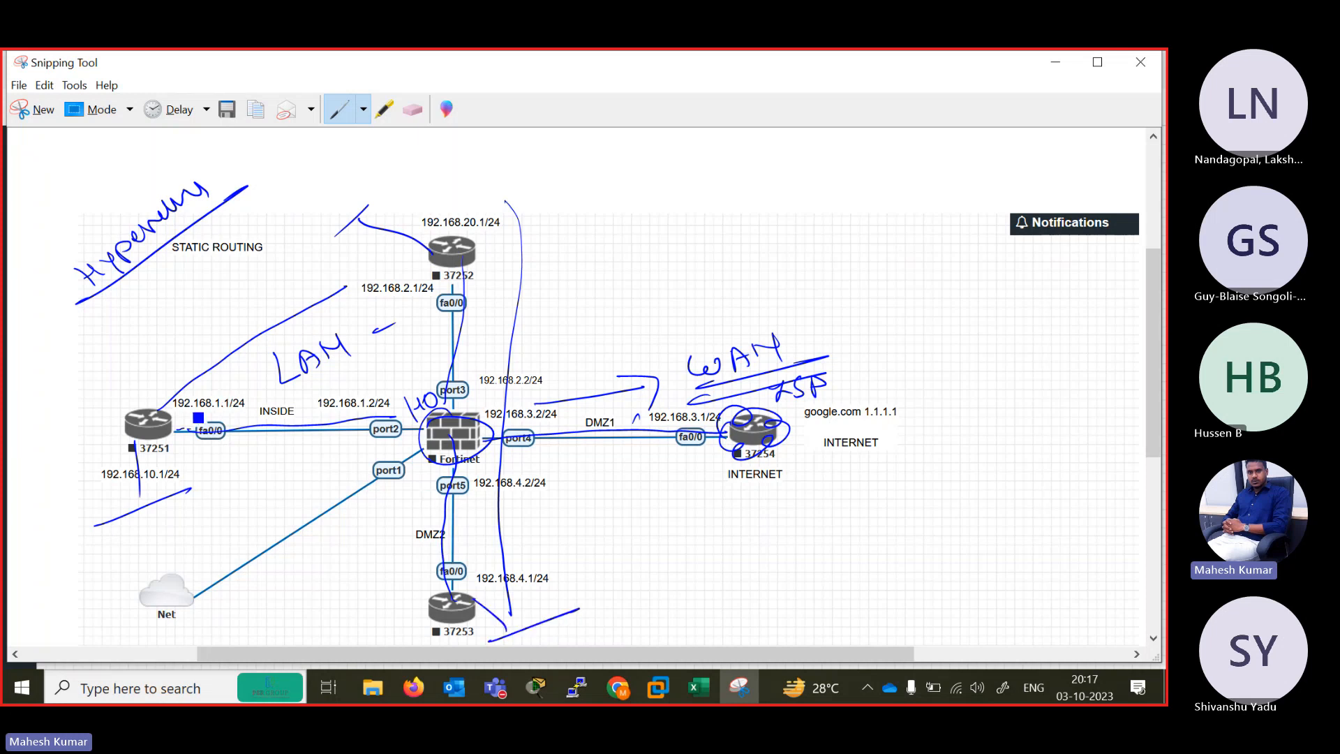
# Handwrite B1 at router 37251, mark routers 37252 and 37253, and circle the google.com 1.1.1.1 text with a note below it.
pyautogui.moveTo(135, 404)
pyautogui.mouseDown()
pyautogui.moveTo(139, 391)
pyautogui.moveTo(133, 404)
pyautogui.mouseUp()
pyautogui.moveTo(149, 389); pyautogui.dragTo(168, 382)
pyautogui.moveTo(192, 489); pyautogui.dragTo(157, 501)
pyautogui.moveTo(450, 256); pyautogui.dragTo(481, 237)
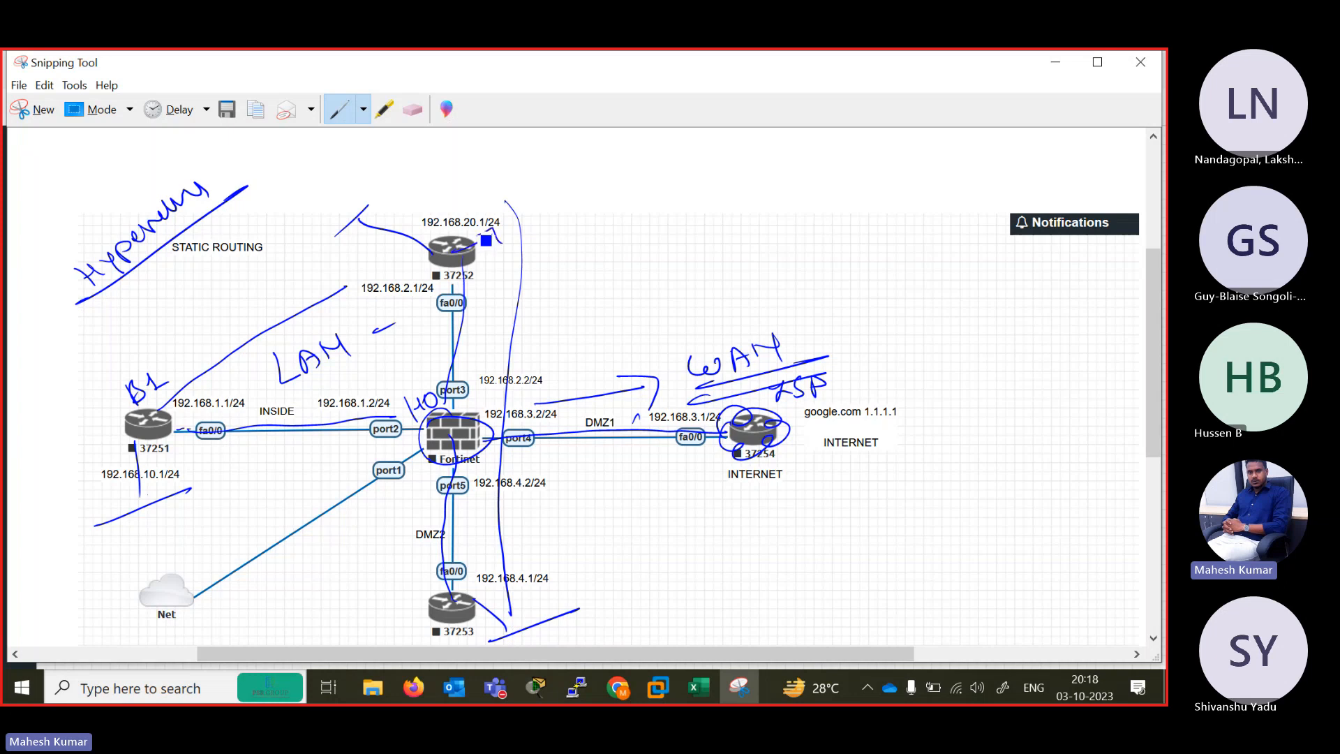
pyautogui.moveTo(493, 618)
pyautogui.mouseDown()
pyautogui.moveTo(522, 635)
pyautogui.moveTo(584, 610)
pyautogui.moveTo(592, 590)
pyautogui.mouseUp()
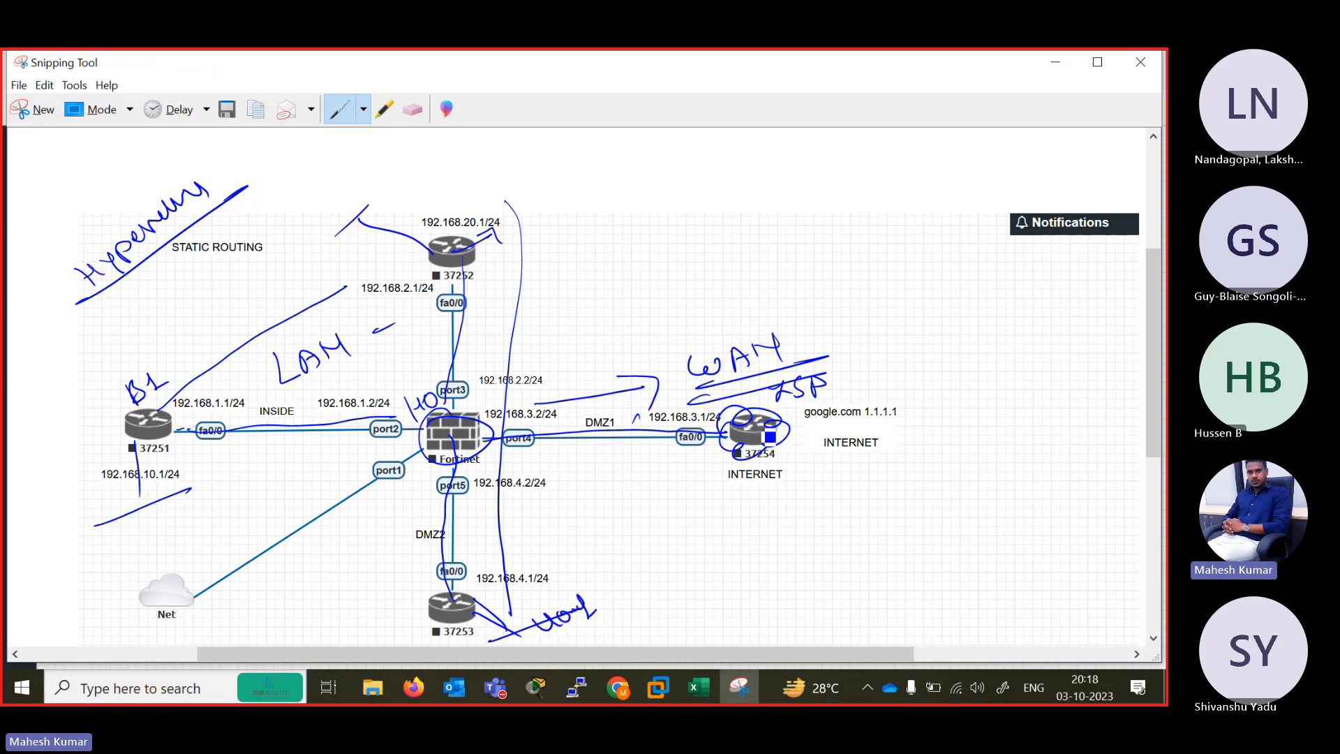
pyautogui.moveTo(815, 409); pyautogui.dragTo(834, 399)
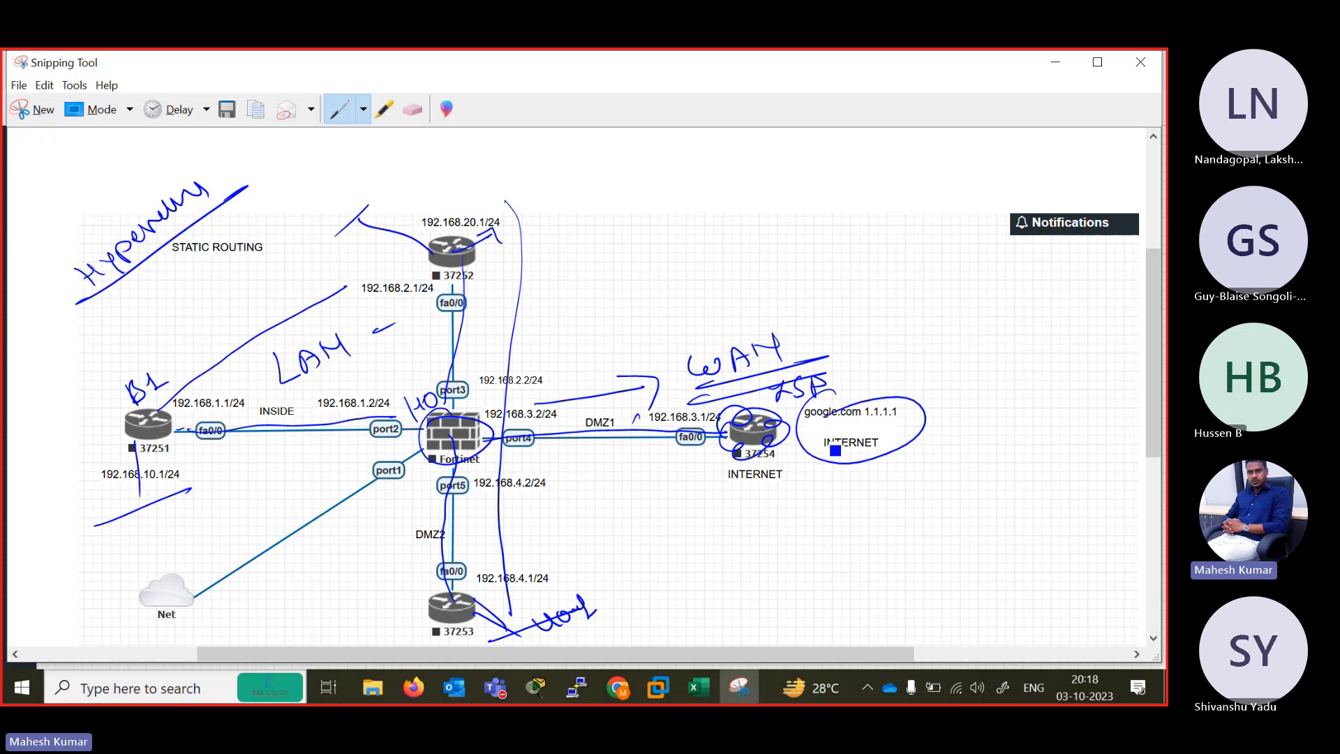
pyautogui.moveTo(840, 493)
pyautogui.mouseDown()
pyautogui.moveTo(911, 462)
pyautogui.moveTo(900, 478)
pyautogui.mouseUp()
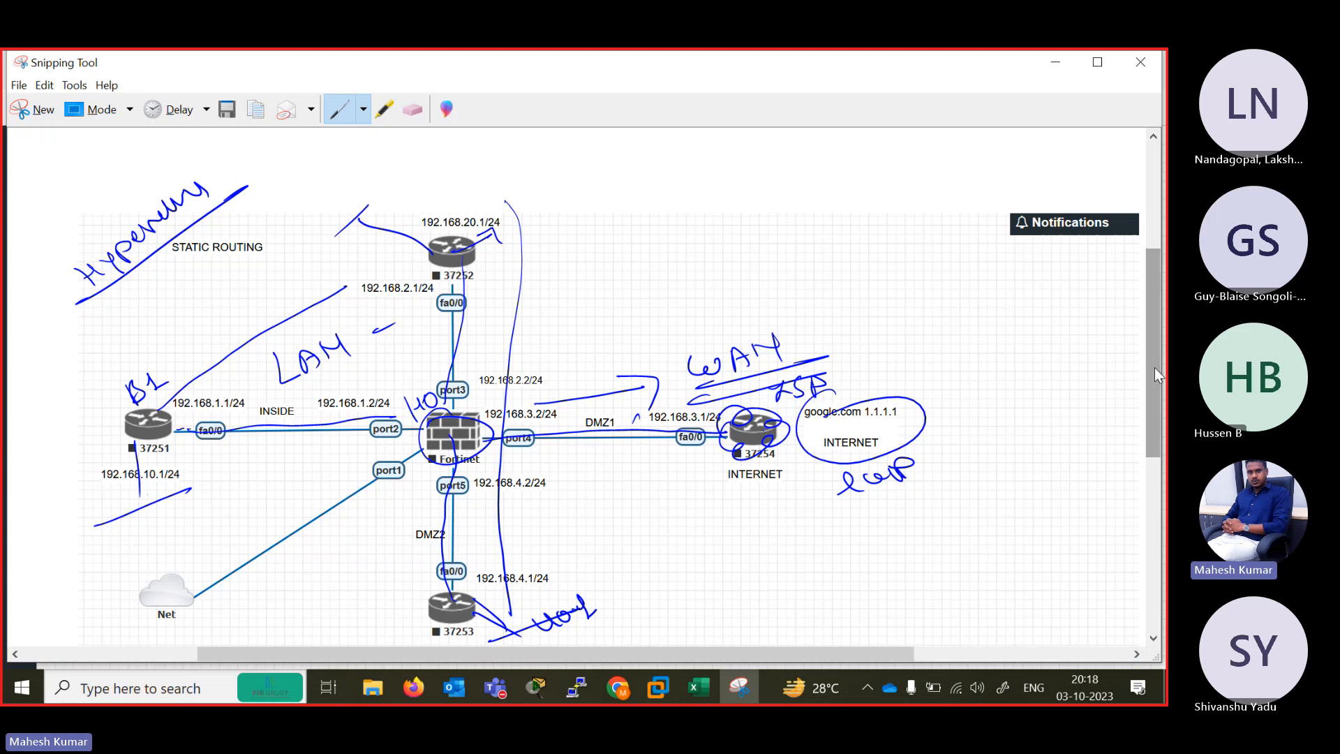
# Return to the EVE topology, wipe all nodes in the lab and start all of them.
pyautogui.click(1061, 61)
pyautogui.moveTo(58, 307)
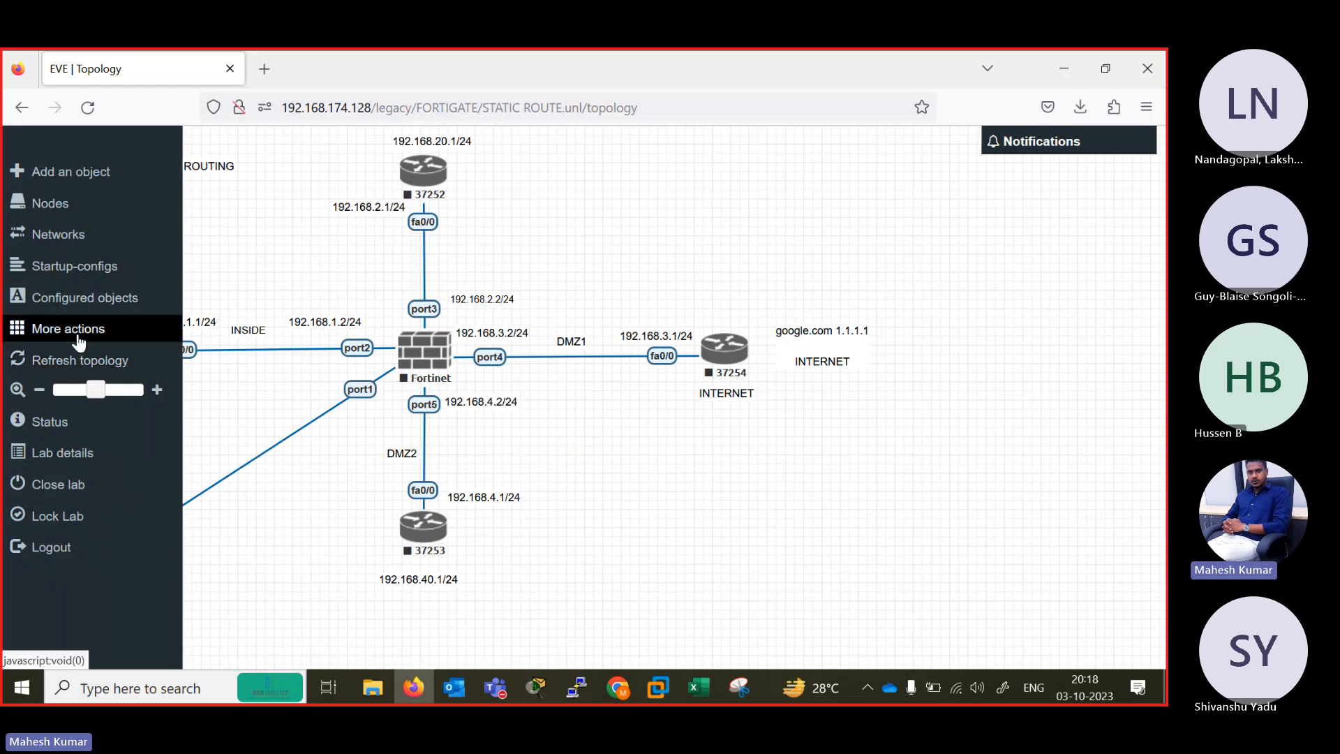
pyautogui.click(70, 329)
pyautogui.click(144, 415)
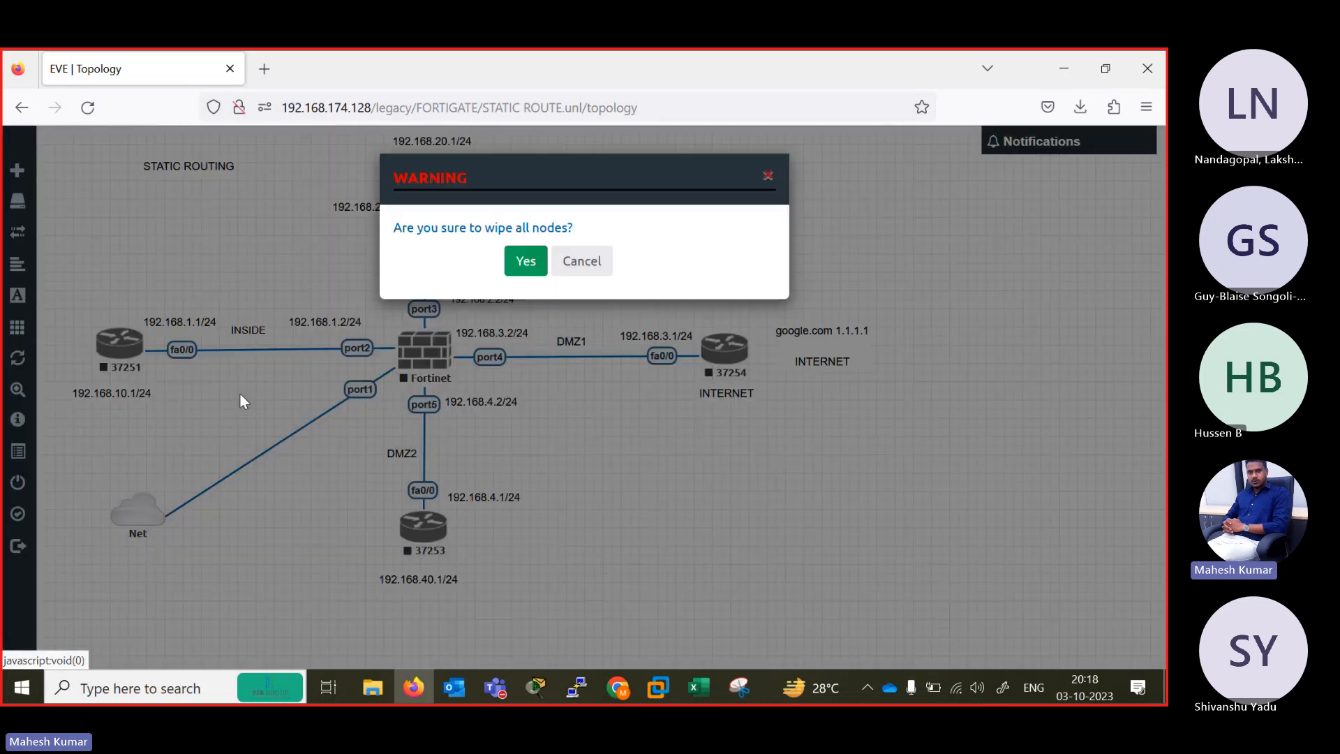
pyautogui.click(529, 262)
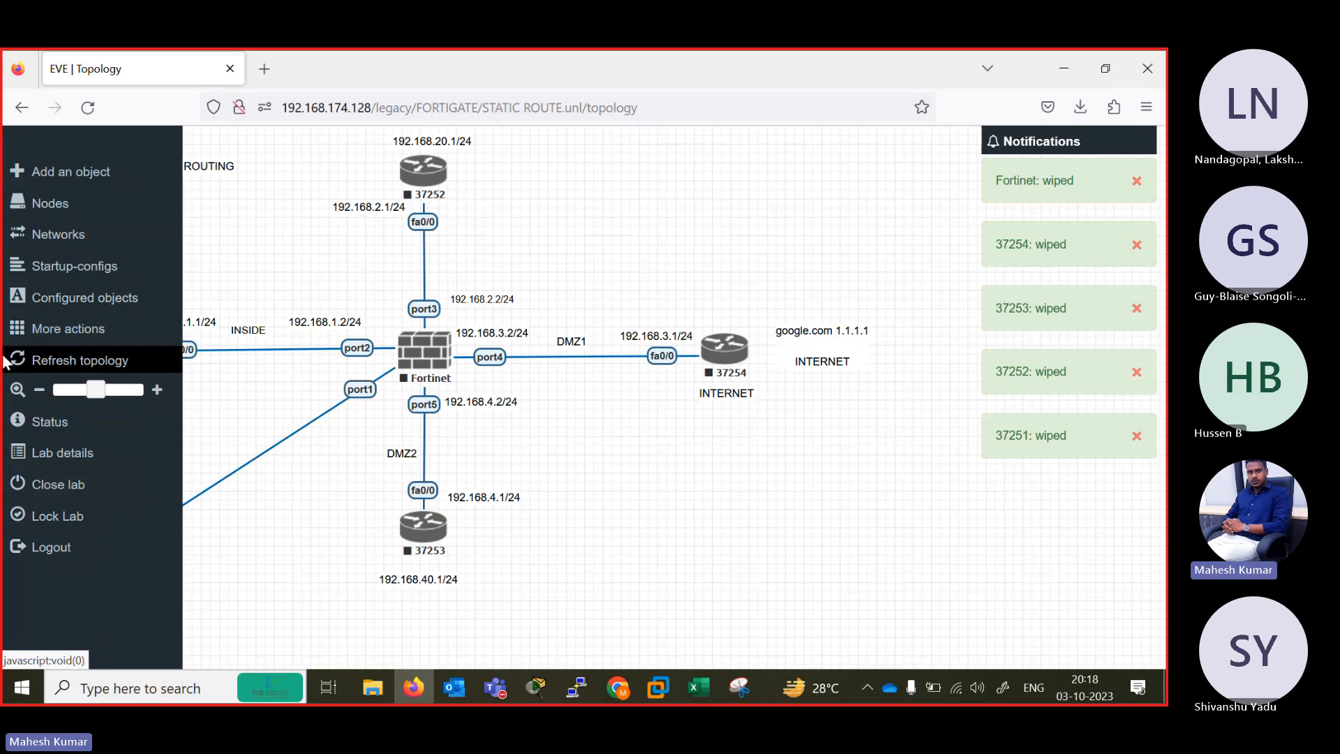
pyautogui.click(73, 333)
pyautogui.click(197, 368)
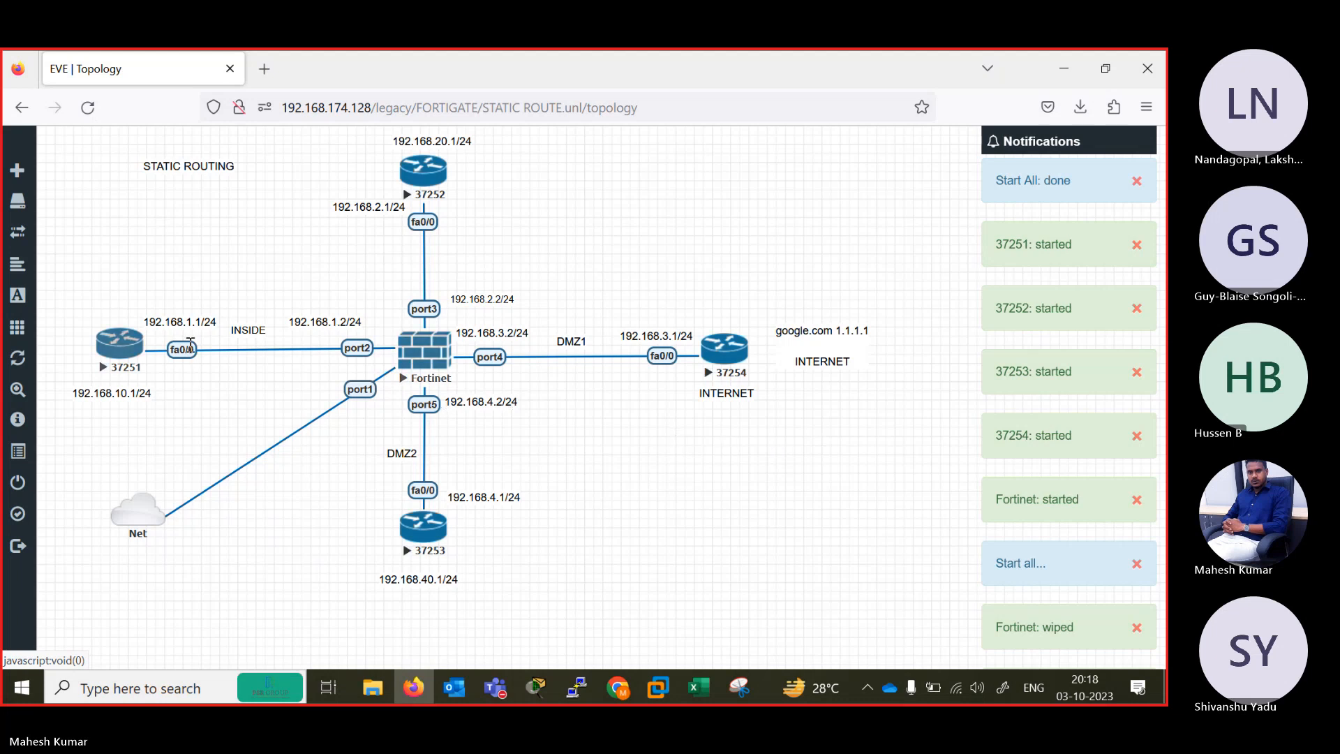
# Stop internet router 37254, change its node icon to Cloud.png and save the node.
pyautogui.rightClick(732, 353)
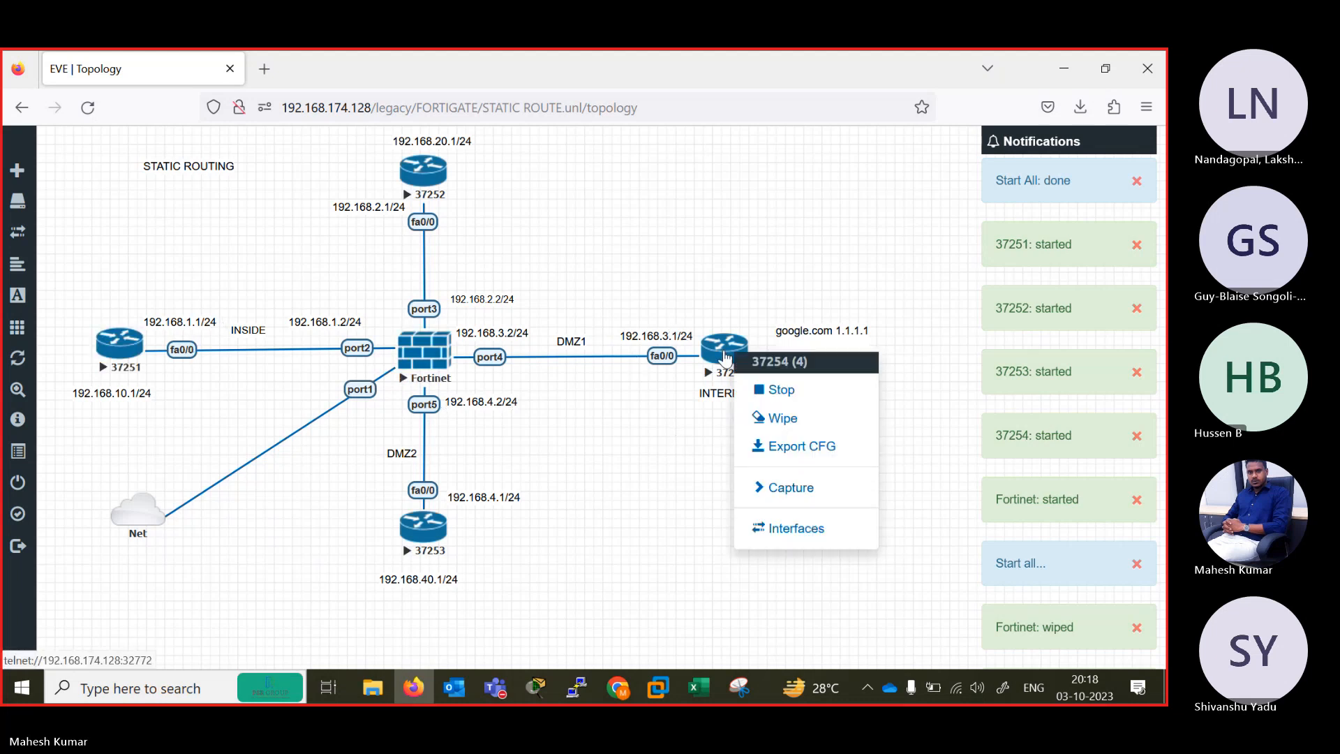
pyautogui.click(781, 398)
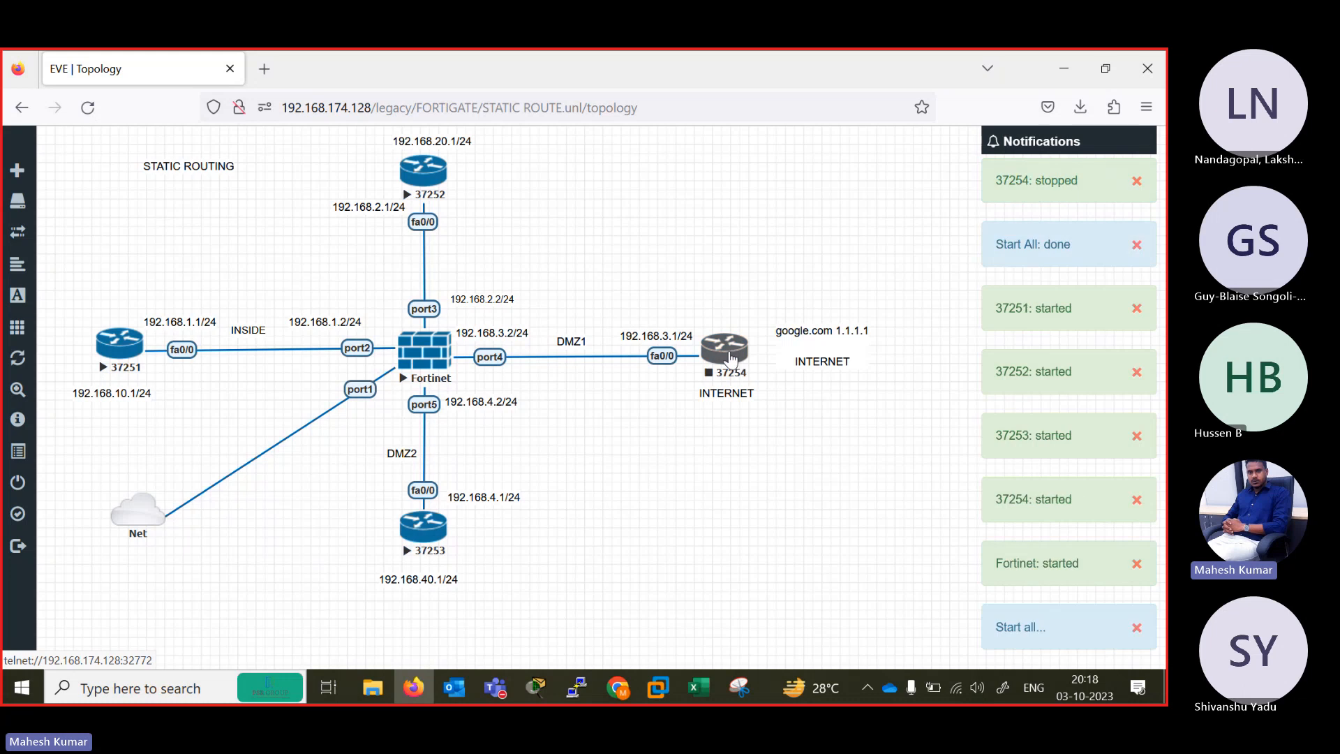
pyautogui.rightClick(733, 359)
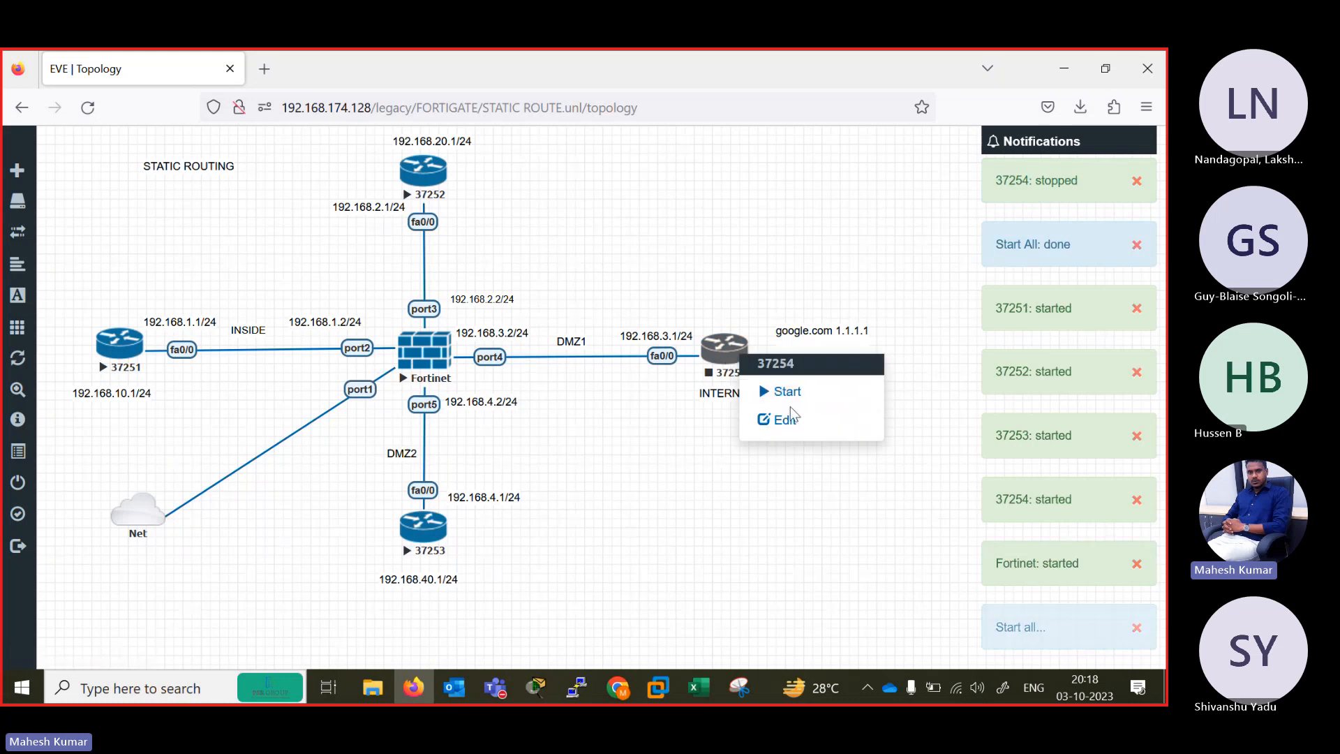
pyautogui.click(786, 419)
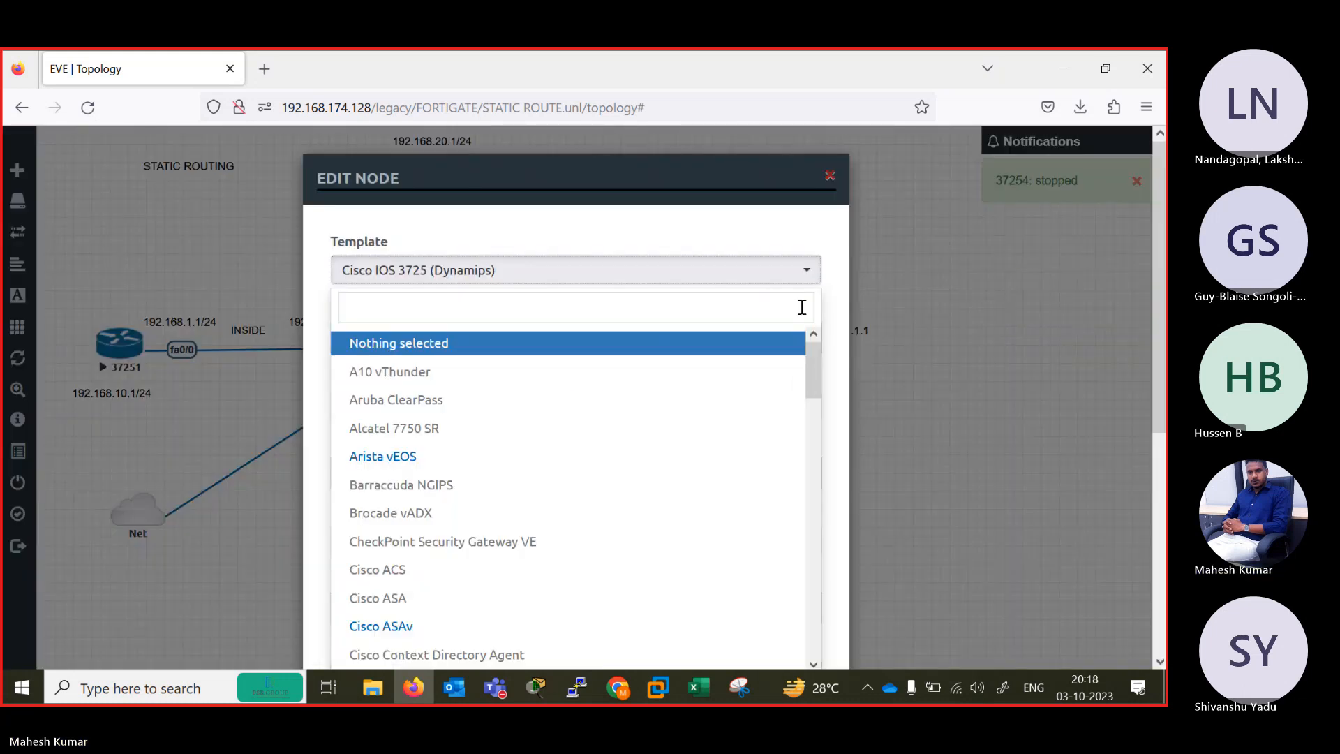
pyautogui.click(835, 349)
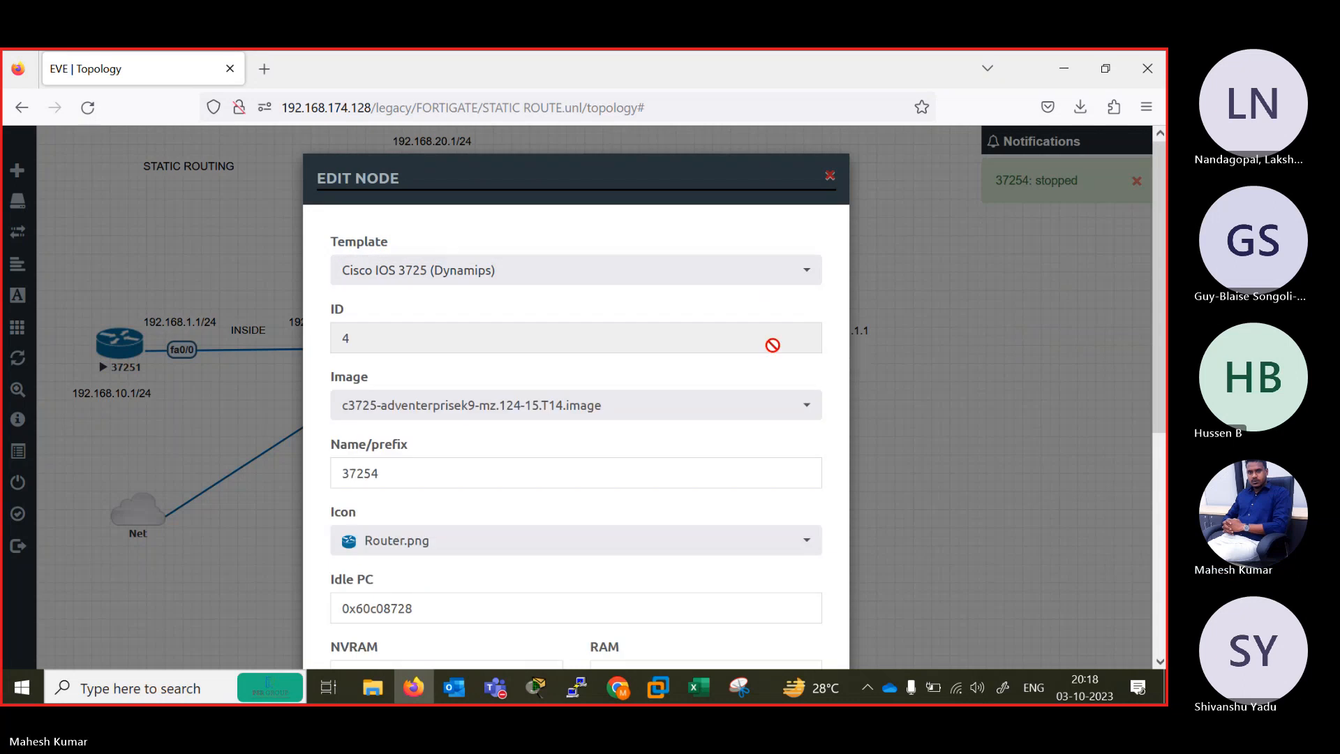
pyautogui.click(808, 559)
pyautogui.press('c')
pyautogui.press('c')
pyautogui.press('c')
pyautogui.press('c')
pyautogui.press('c')
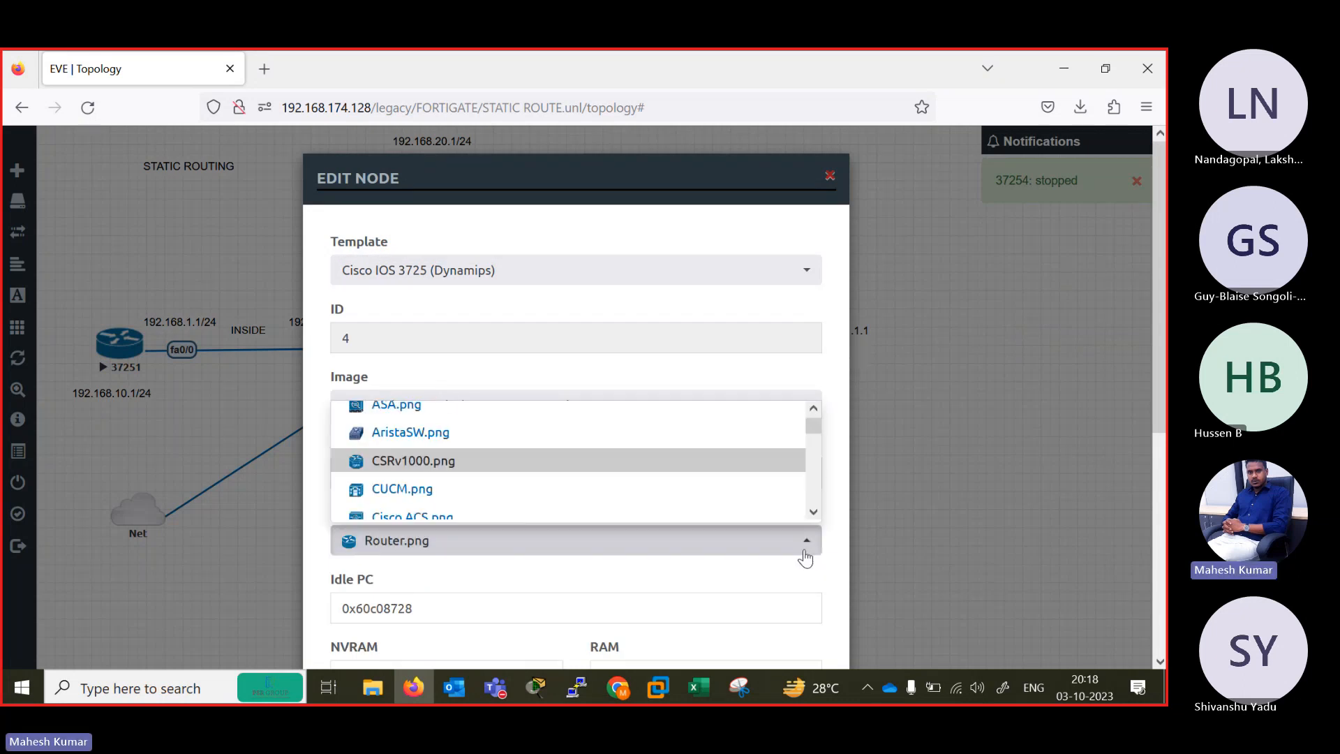
pyautogui.press('Return')
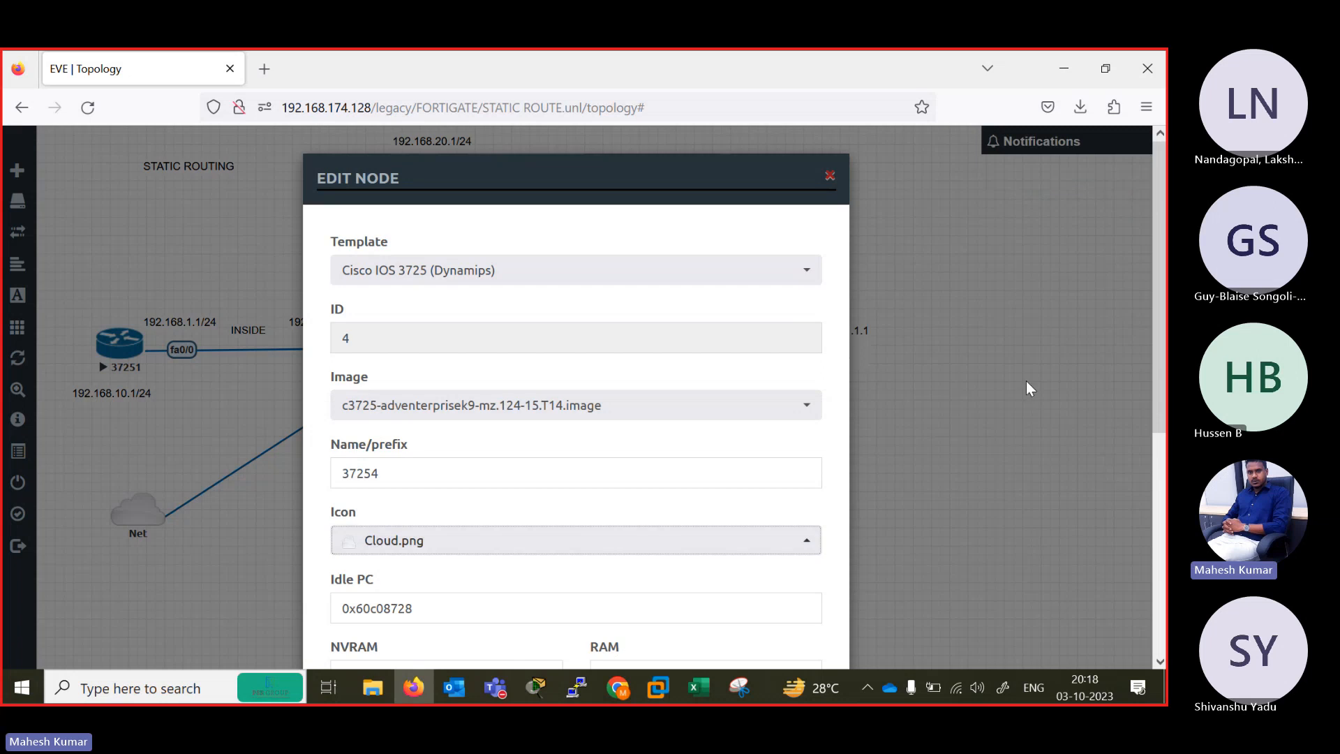
pyautogui.scroll(-5, 852, 517)
pyautogui.click(486, 613)
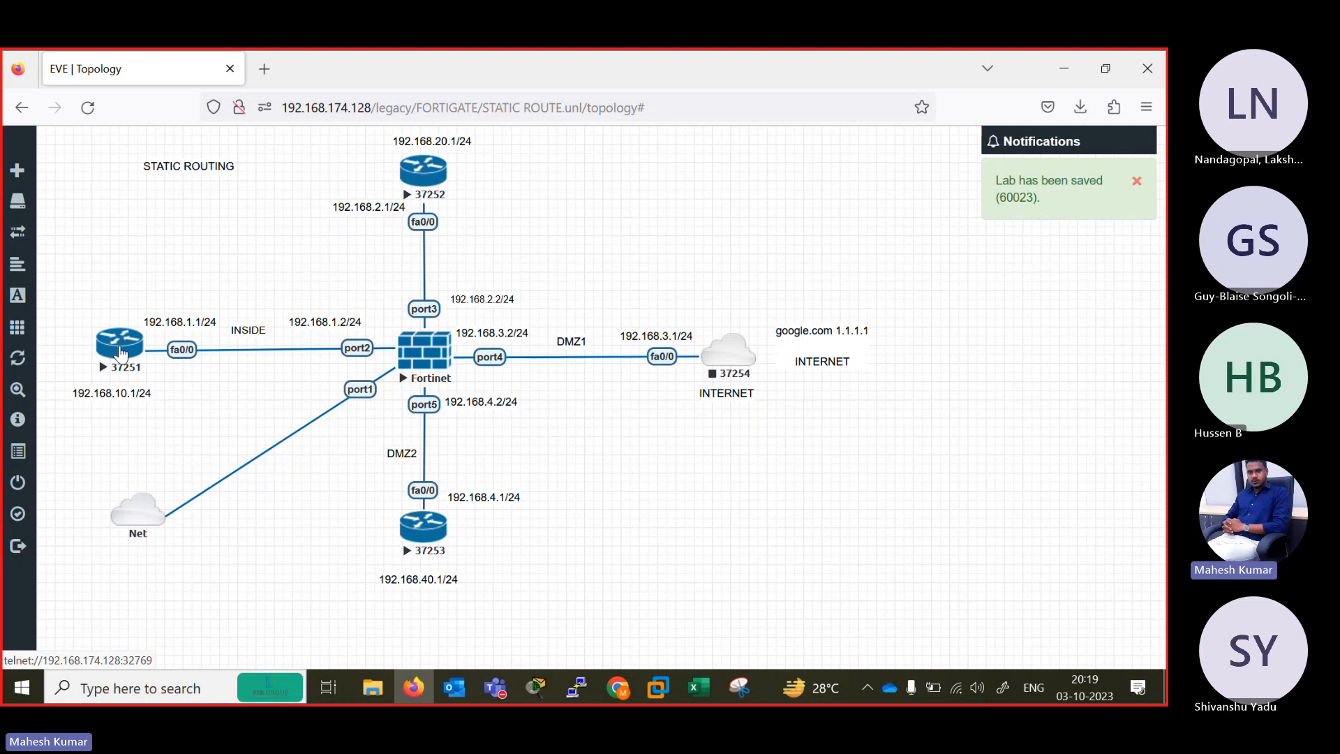
# Open the console of router 37251, dismiss the Xshell update offer and name its session tab B1.
pyautogui.click(120, 349)
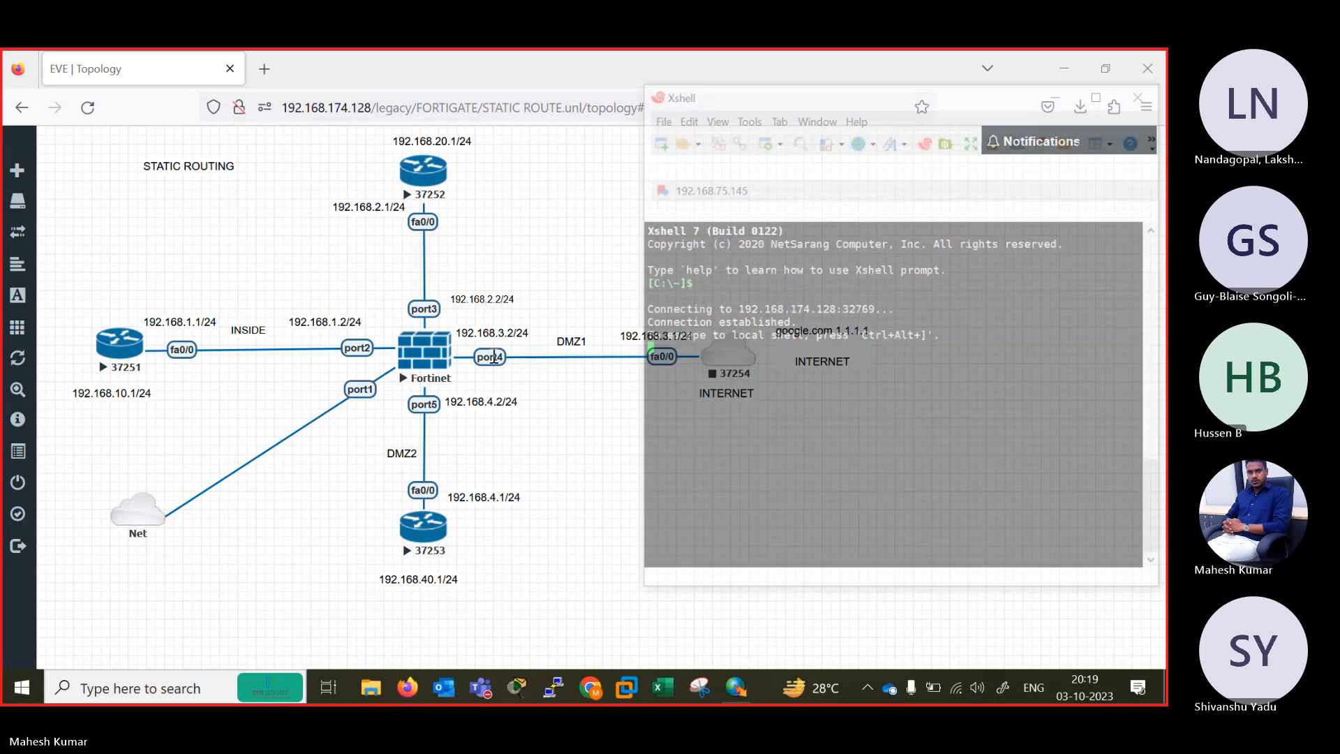
pyautogui.rightClick(718, 205)
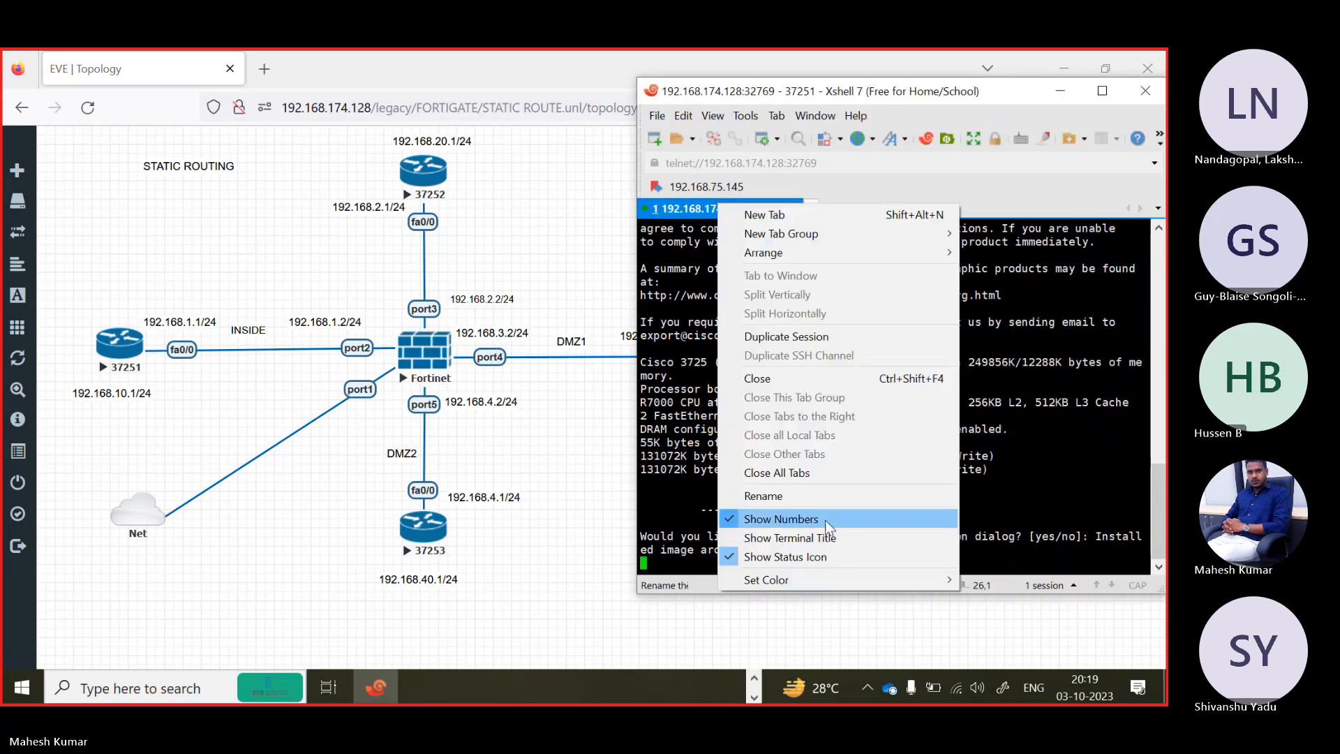
pyautogui.click(763, 496)
pyautogui.write('B1')
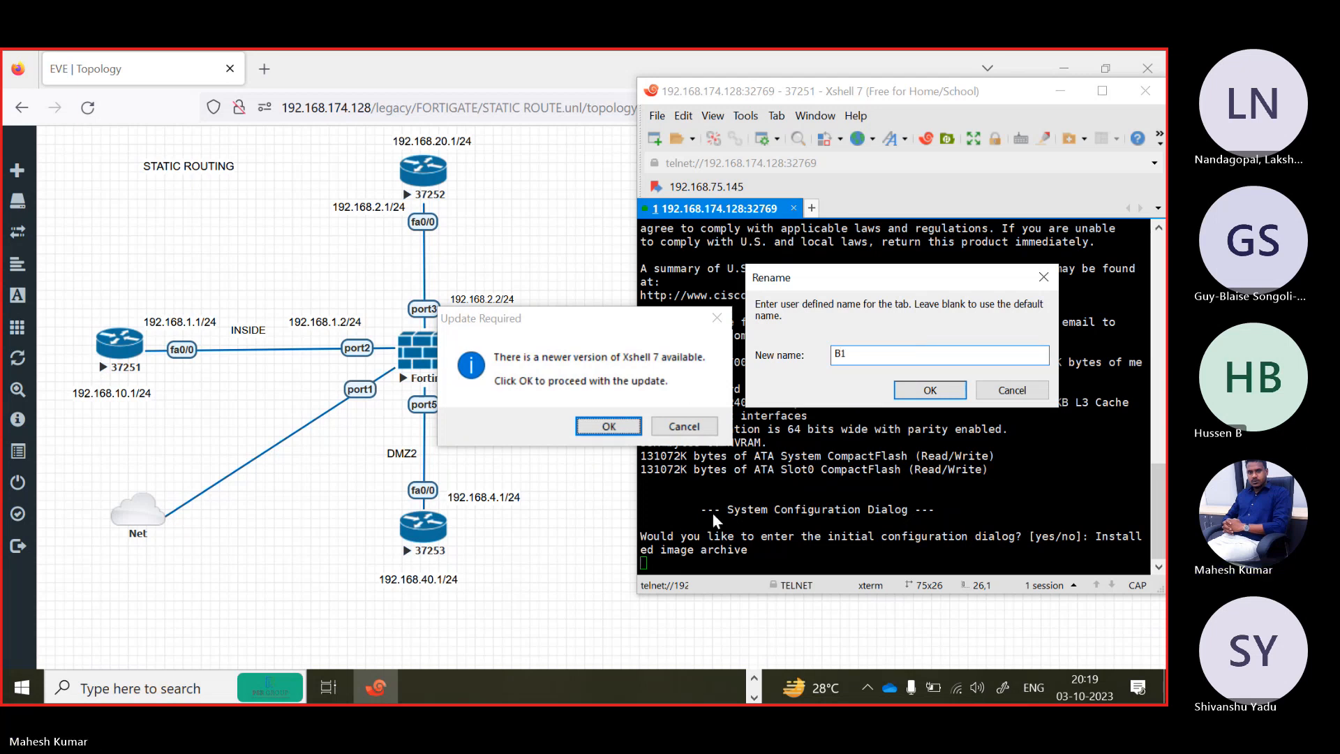
pyautogui.click(684, 426)
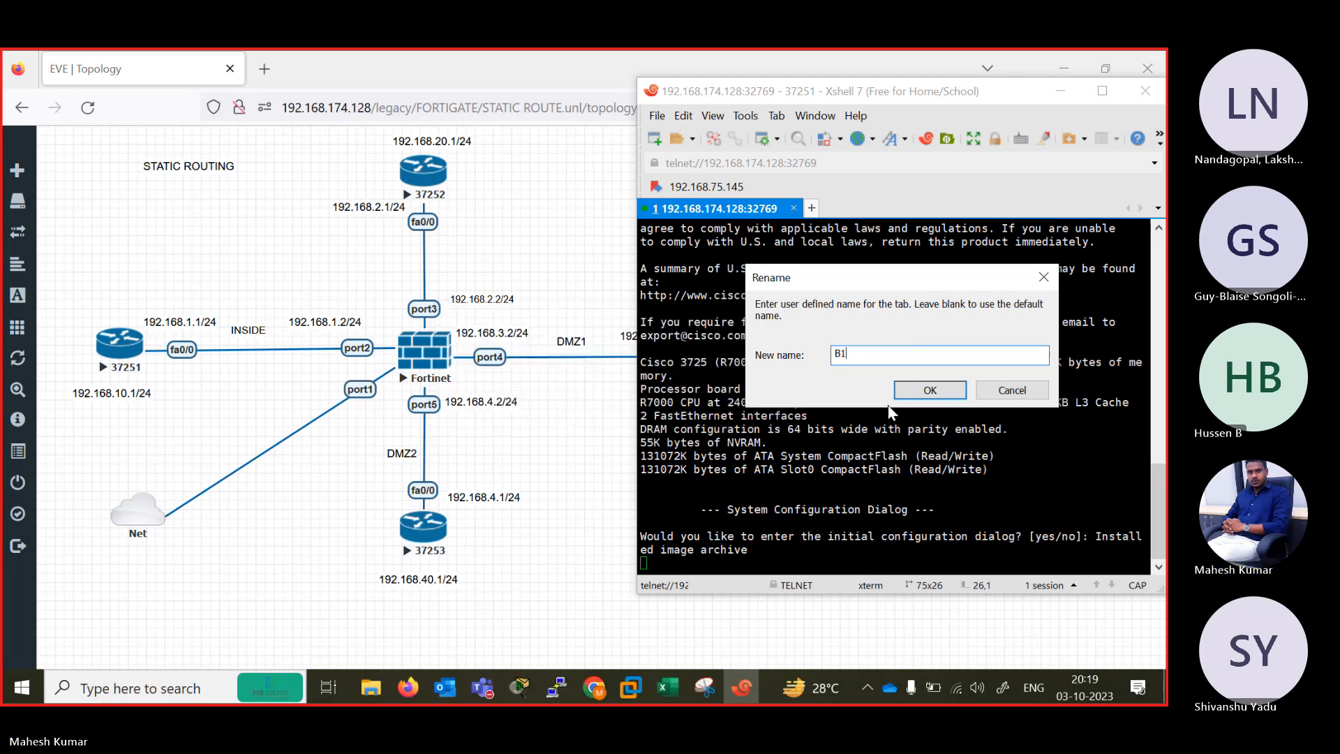
pyautogui.click(930, 390)
# Open the console of router 37252 from the topology and name its session tab B2.
pyautogui.click(412, 193)
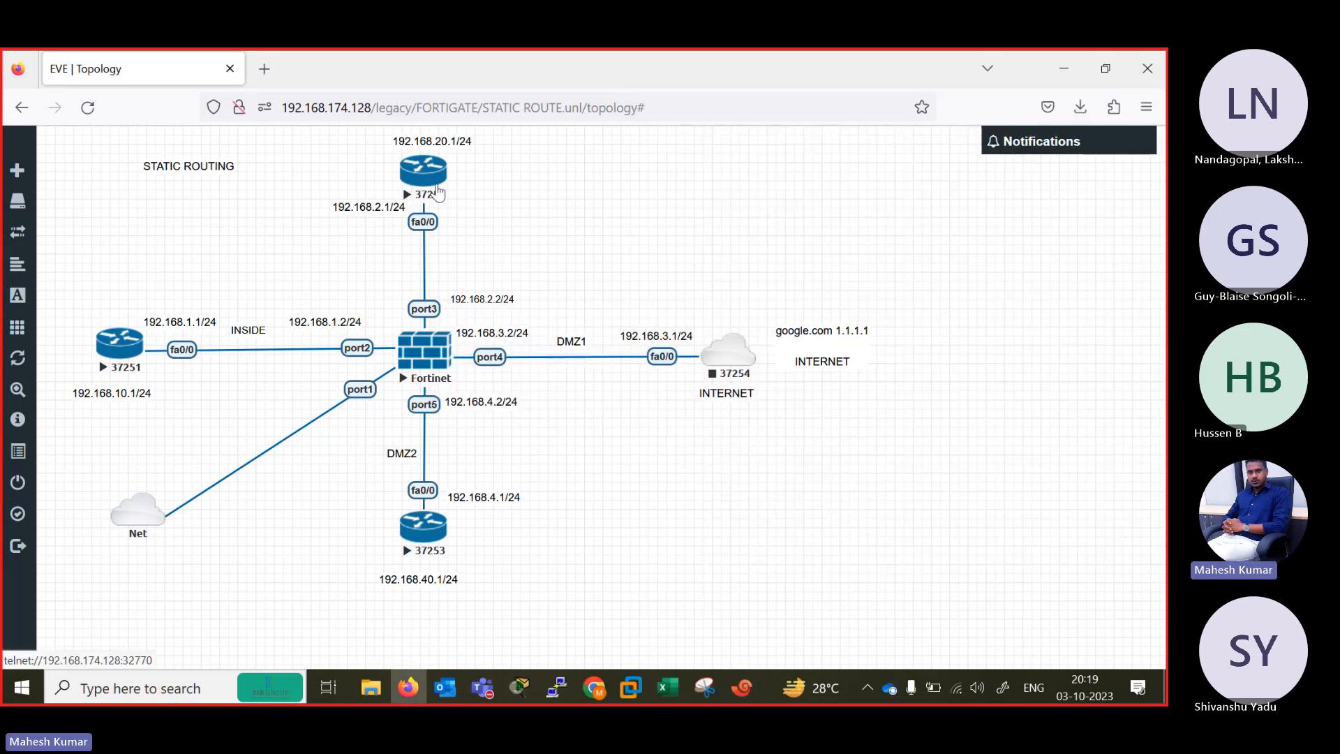
pyautogui.rightClick(772, 209)
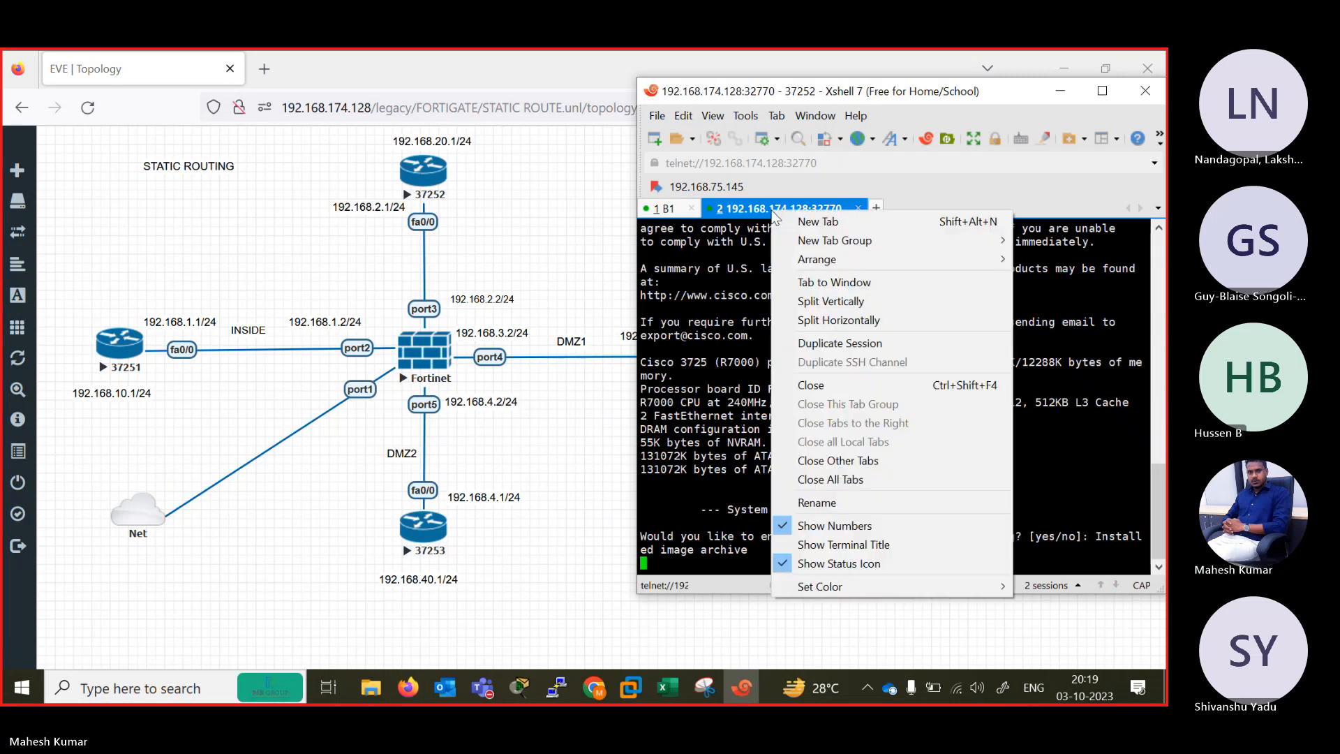
pyautogui.click(839, 504)
pyautogui.write('B2')
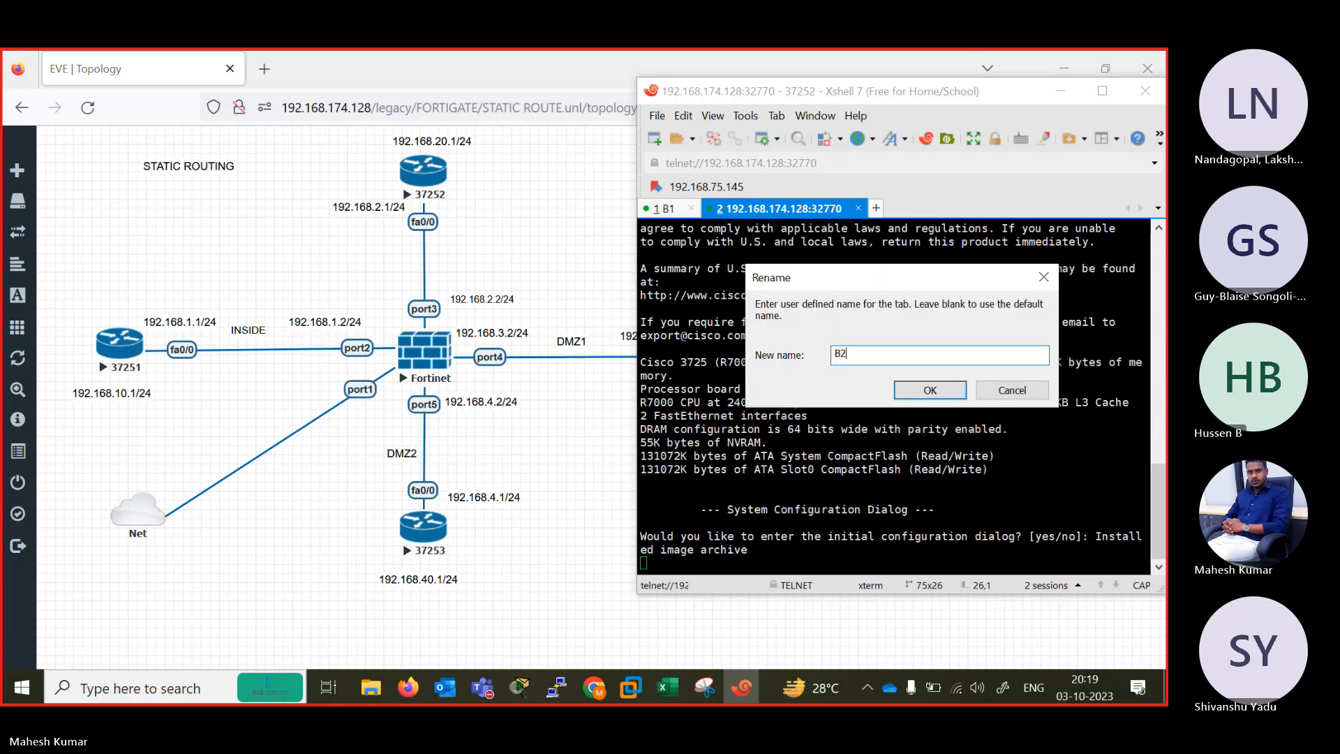
pyautogui.press('Return')
# Decline the initial configuration dialog in the B2 session with N.
pyautogui.press('Return')
pyautogui.write('N')
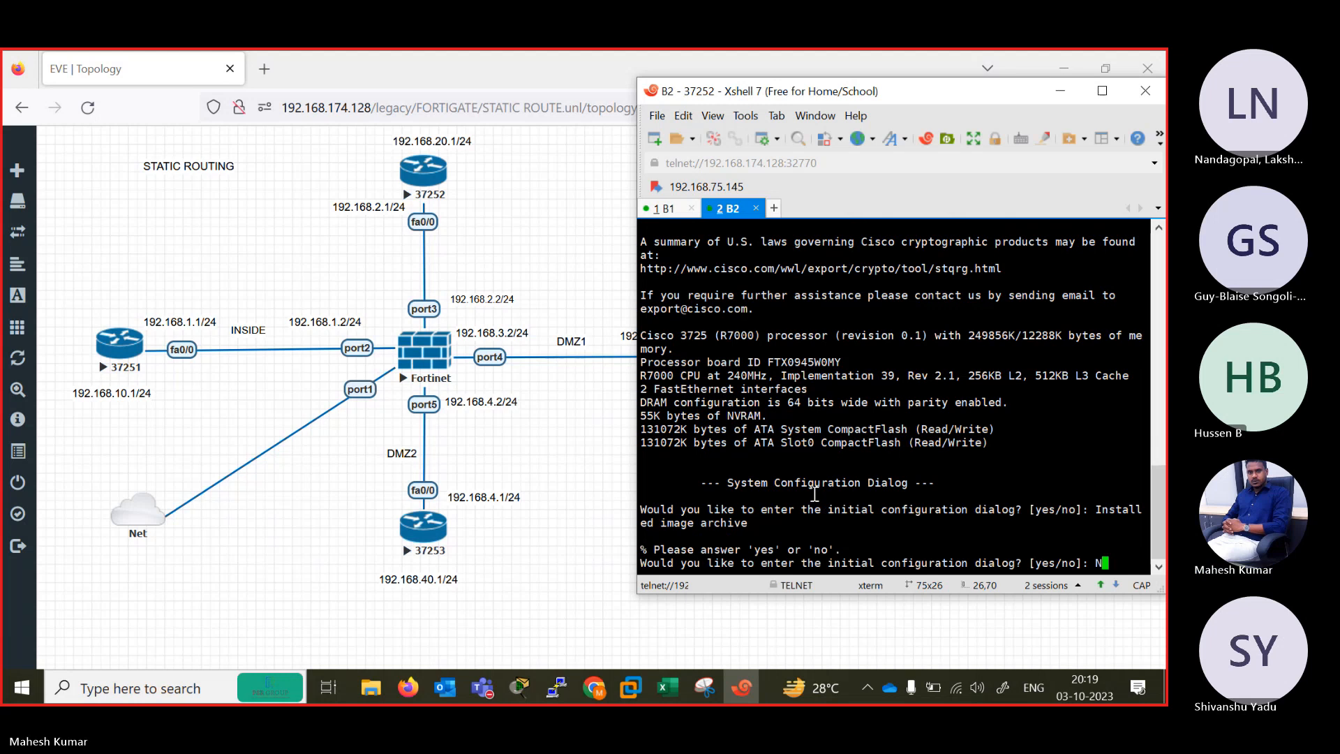
pyautogui.press('Return')
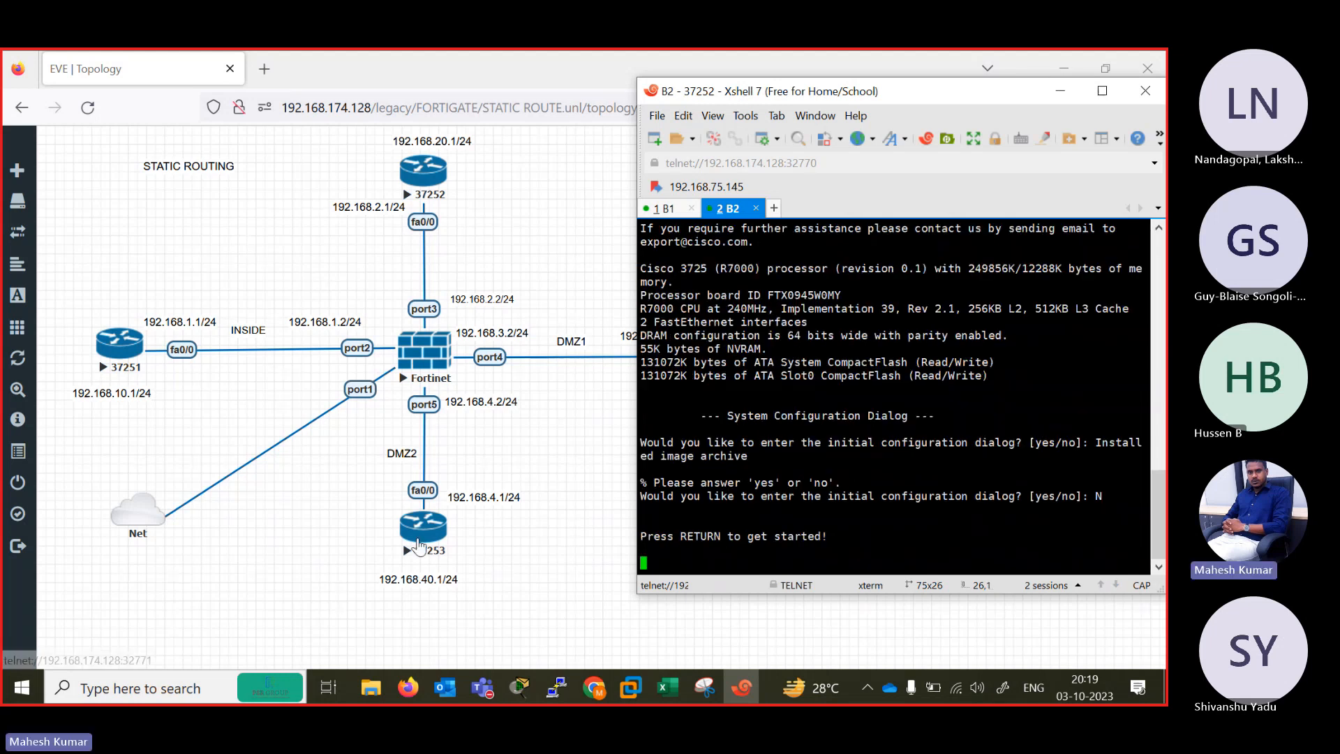
# Open the console of router 37253 from the topology and name its session tab B3.
pyautogui.click(420, 543)
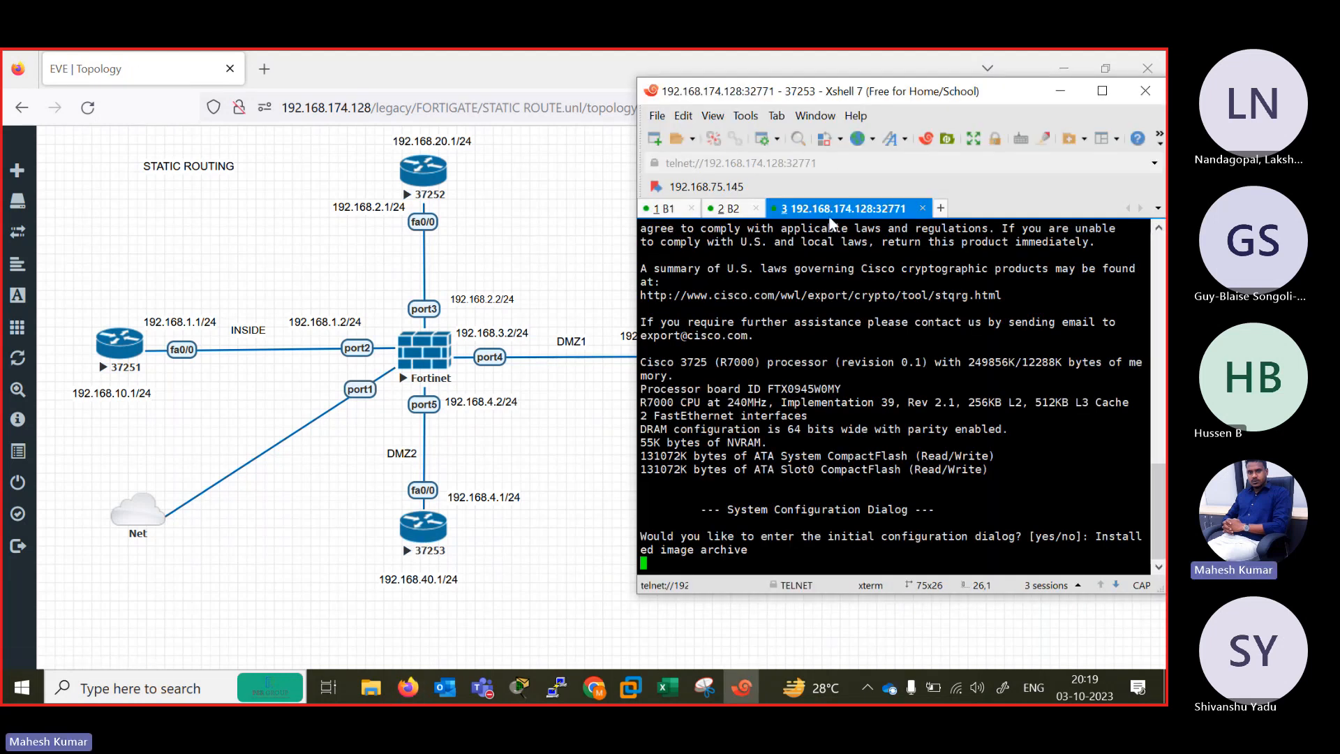
pyautogui.rightClick(821, 208)
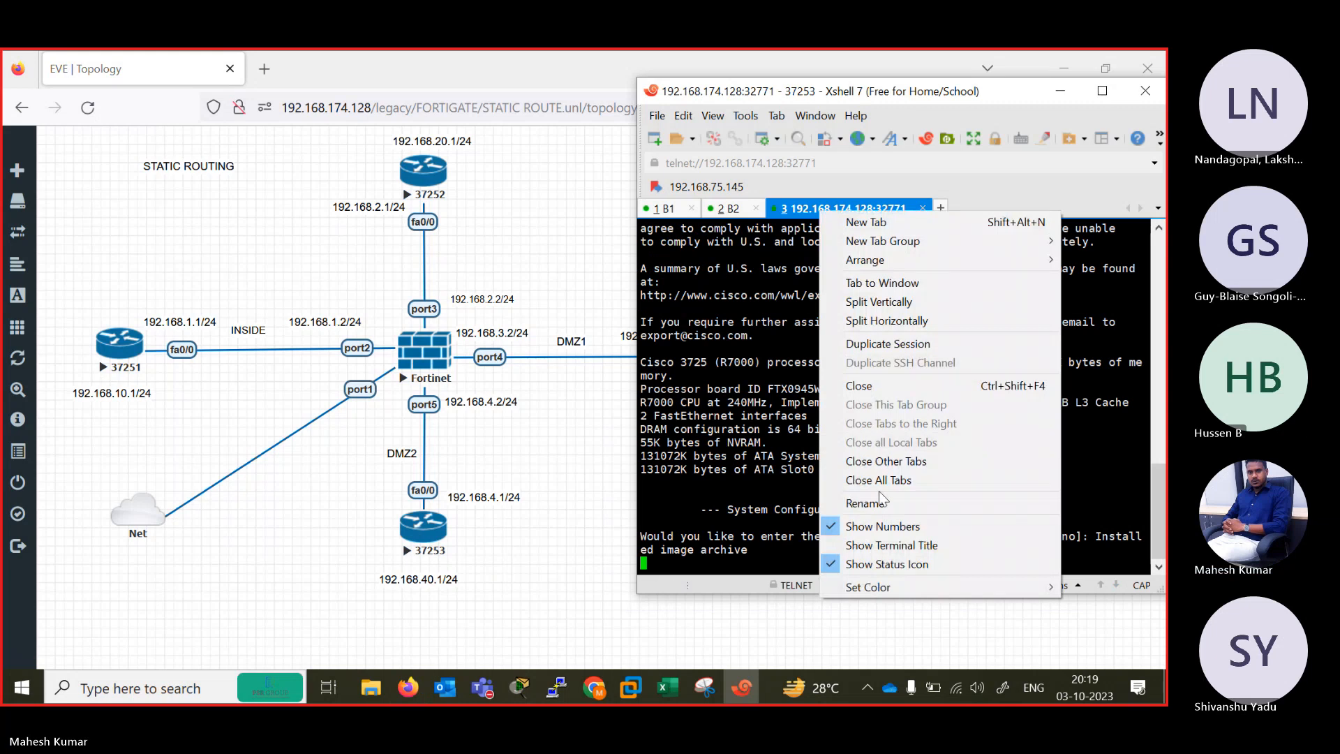
pyautogui.click(865, 503)
pyautogui.write('B3')
pyautogui.press('Return')
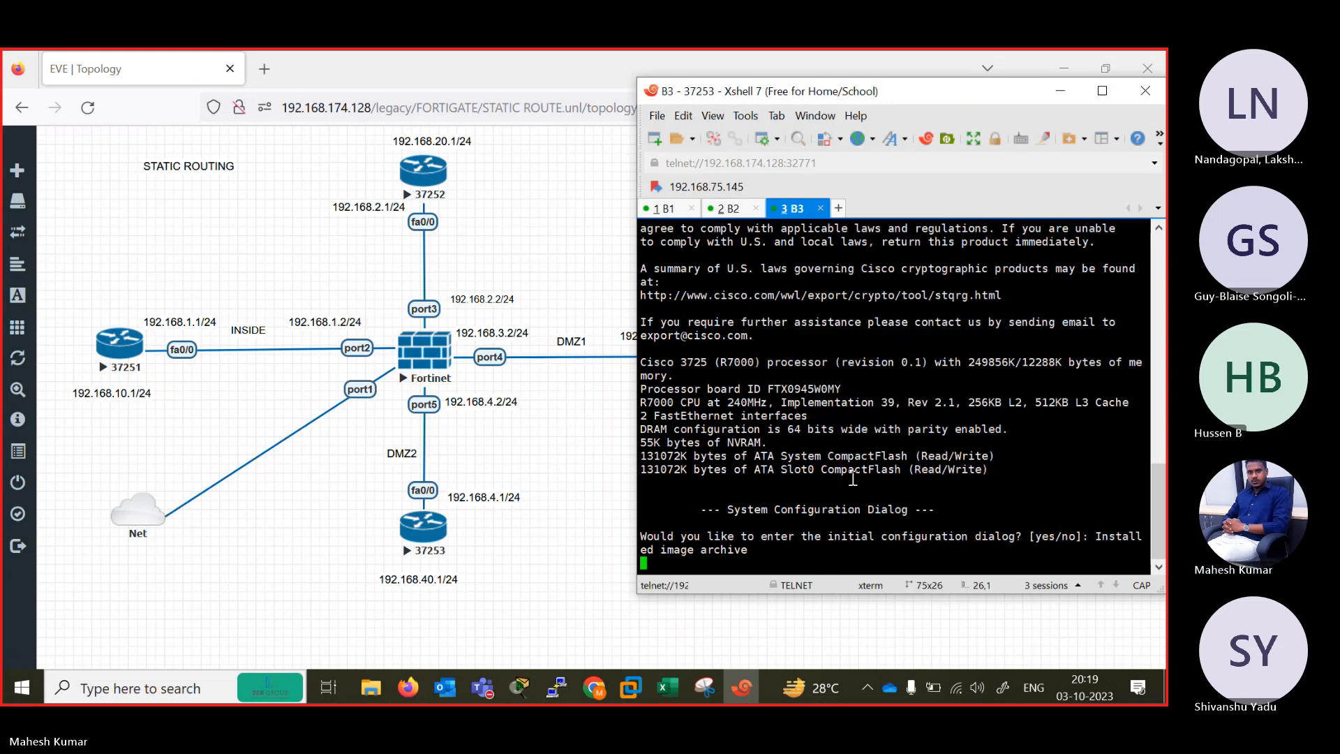
# Decline the initial configuration dialog in the B3 session with N.
pyautogui.press('Return')
pyautogui.write('N')
pyautogui.press('Return')
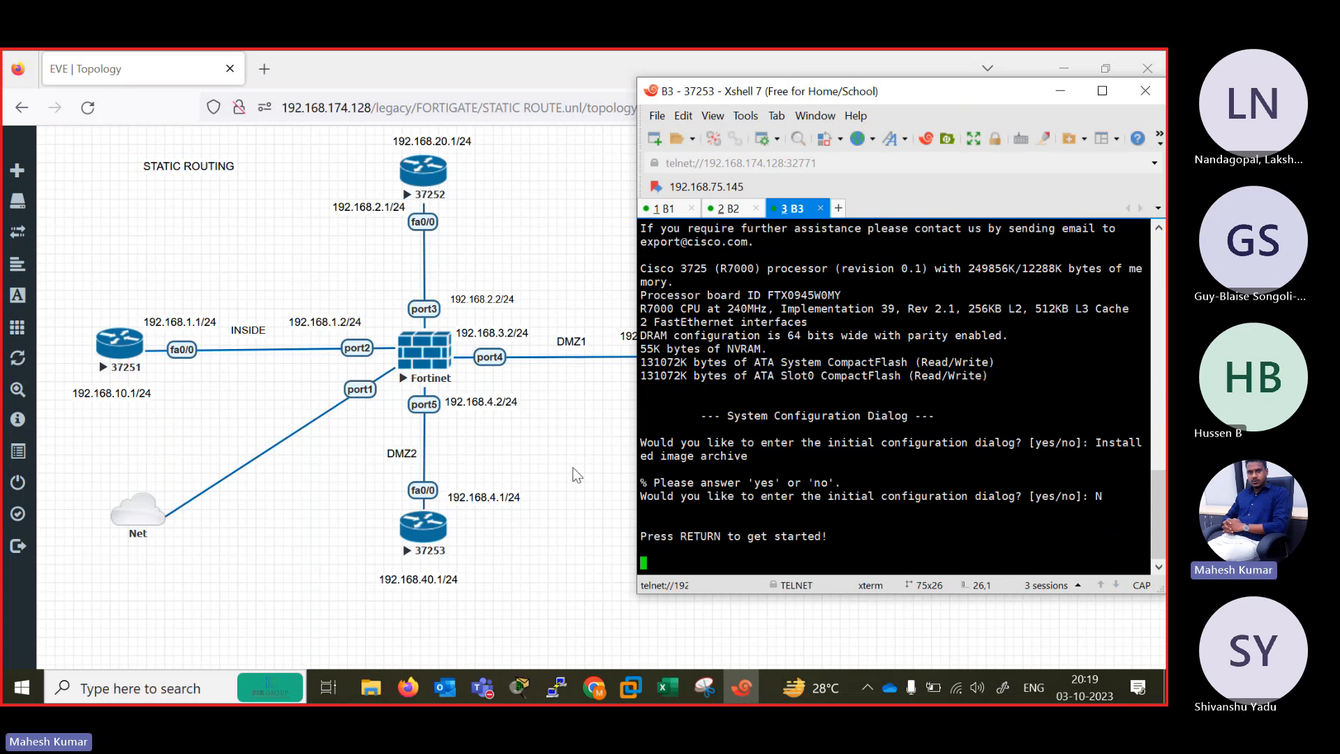
# Start the internet node 37254 in the EVE topology and open its console.
pyautogui.click(574, 469)
pyautogui.rightClick(727, 367)
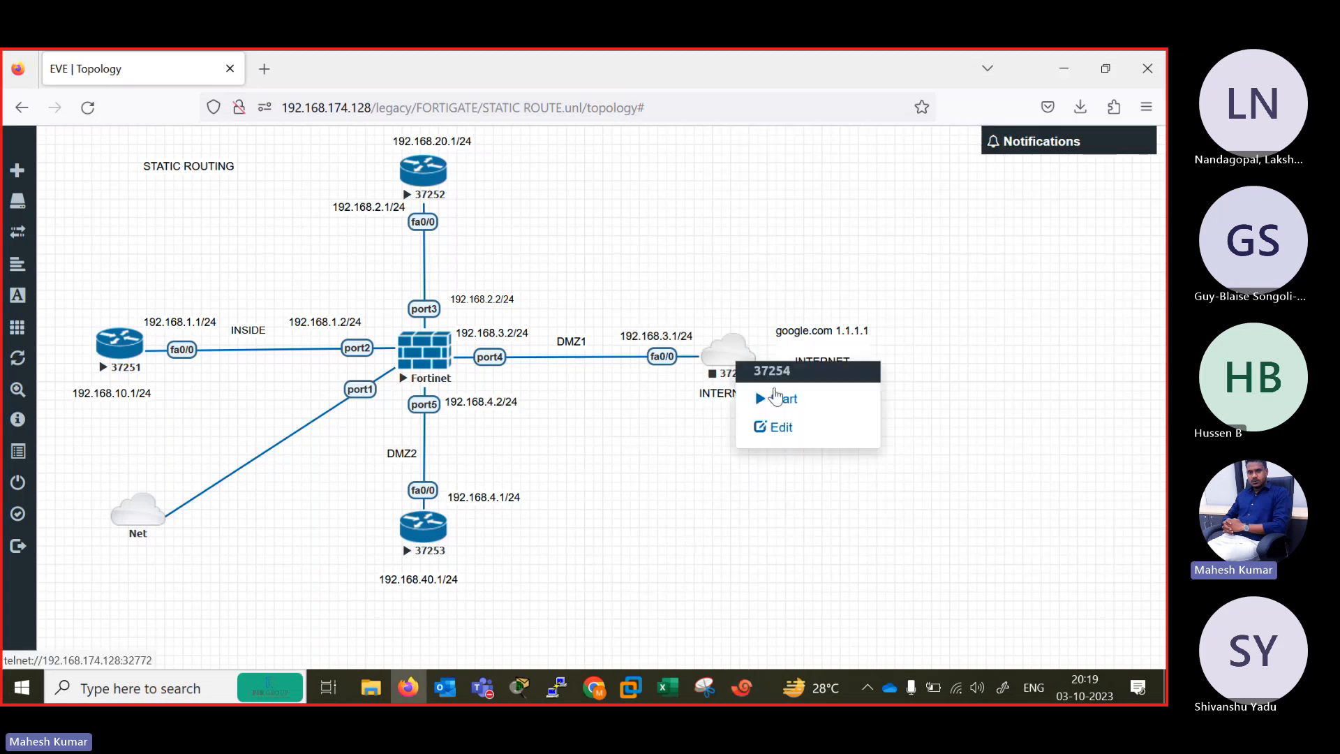
pyautogui.click(773, 398)
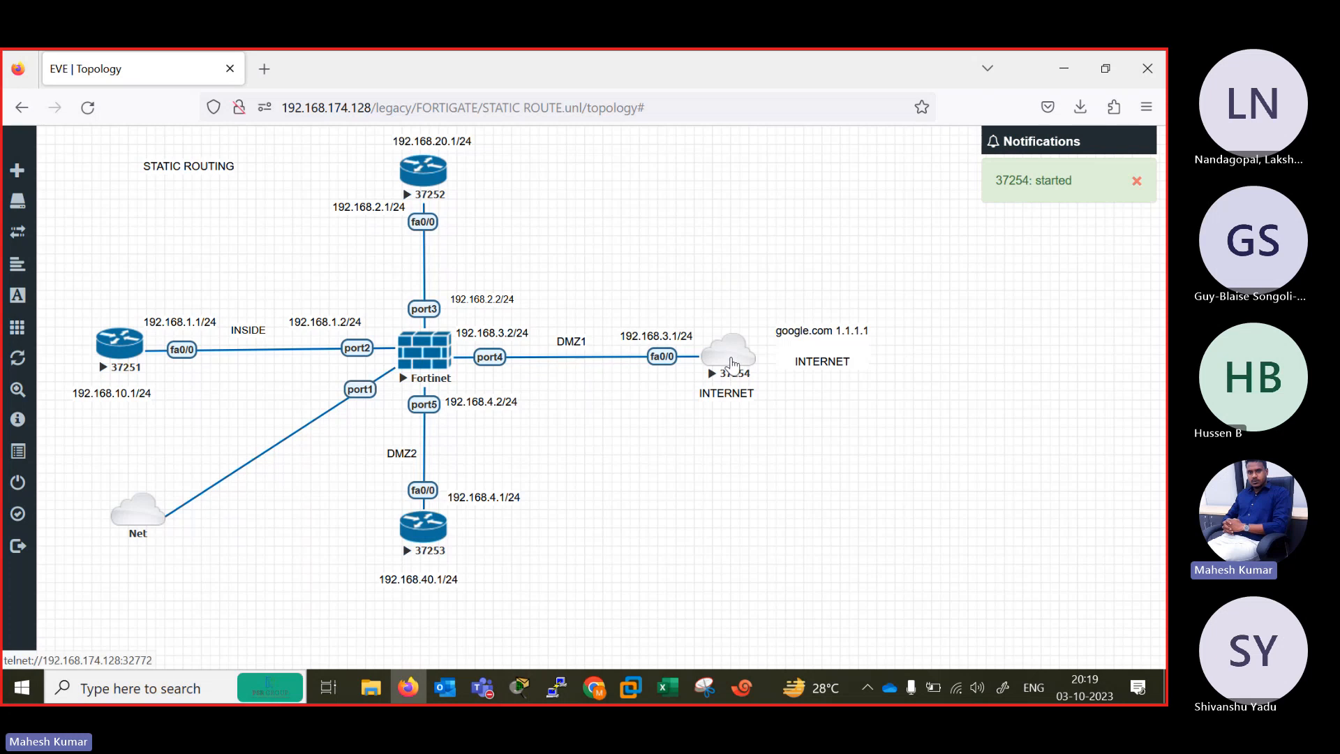
pyautogui.click(732, 364)
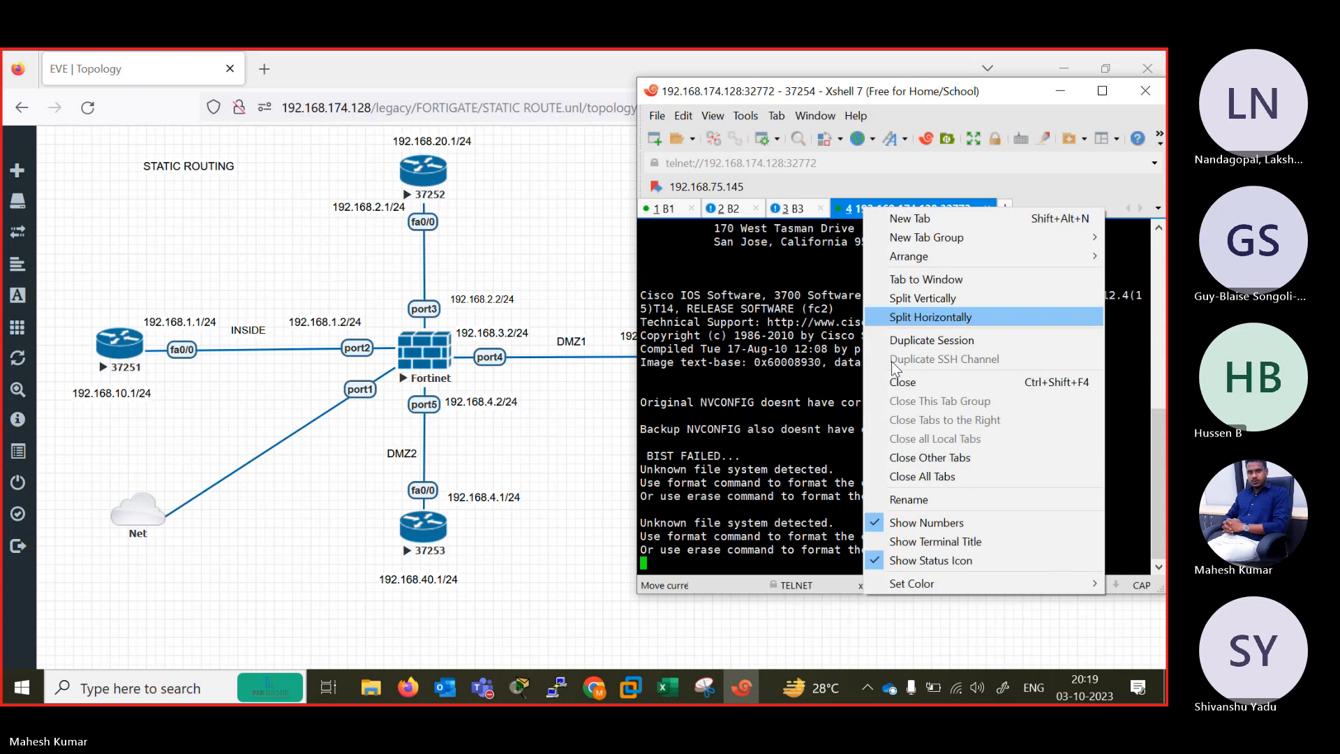
# Name the 37254 session tab INTERNET and decline its initial configuration dialog with N.
pyautogui.click(909, 500)
pyautogui.write('INTERNET')
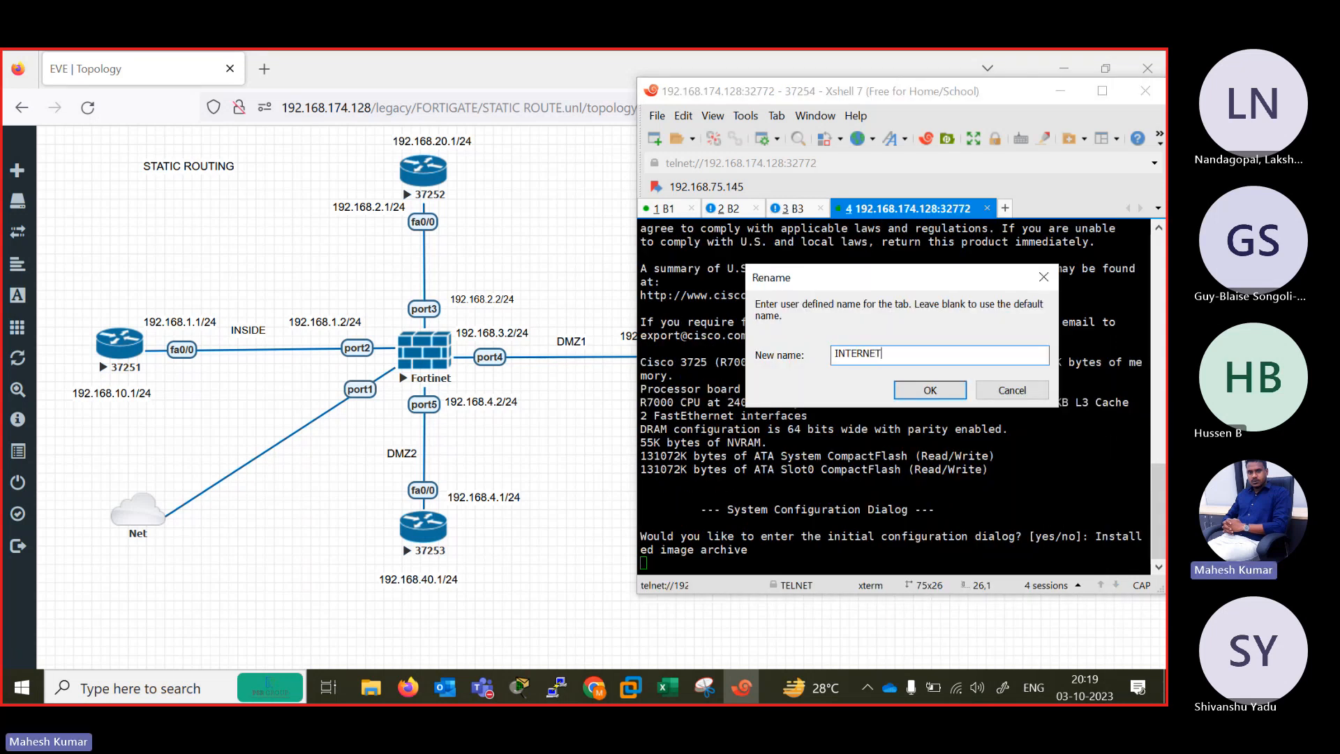
pyautogui.press('Return')
pyautogui.write('N')
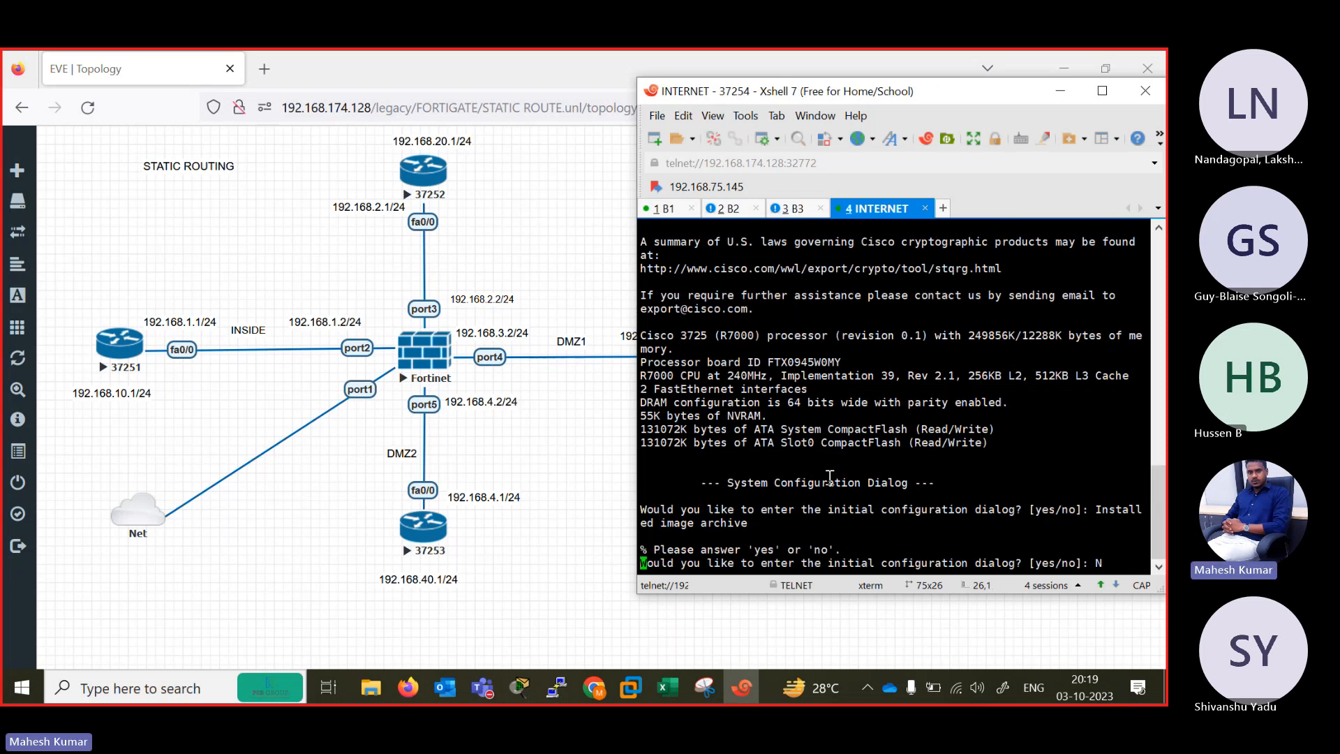
pyautogui.press('Return')
# In the B1 session, decline the initial configuration dialog with N and bring up the router prompt.
pyautogui.click(656, 207)
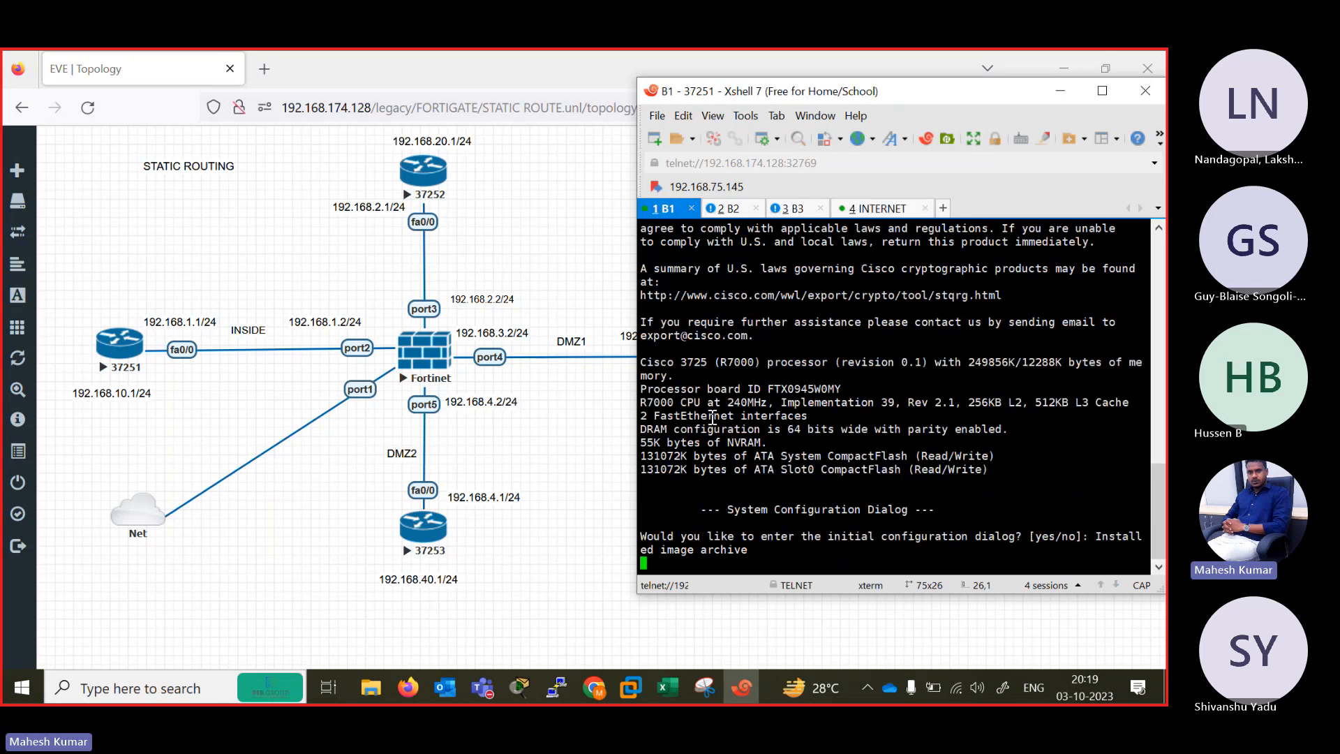
pyautogui.press('Return')
pyautogui.press('Return')
pyautogui.press('Return')
pyautogui.press('Return')
pyautogui.write('N')
pyautogui.press('Return')
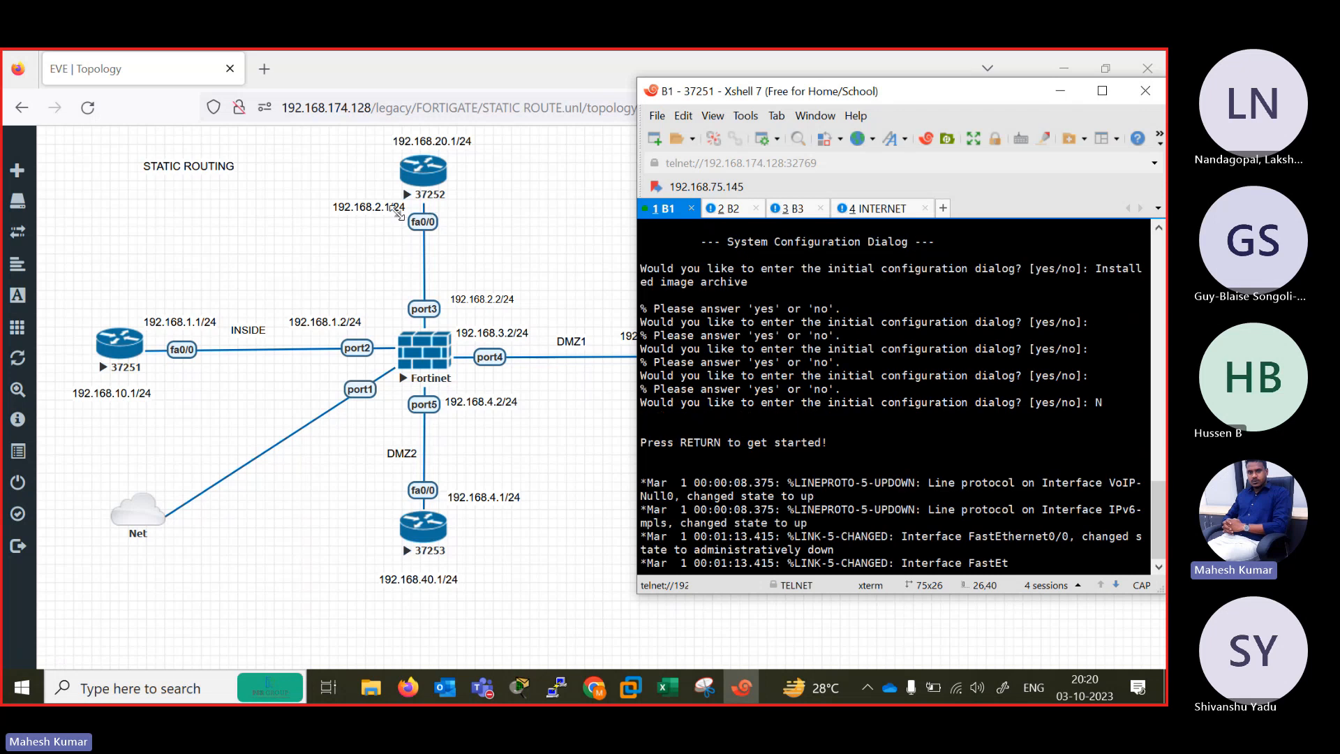
pyautogui.press('Return')
pyautogui.press('Return')
pyautogui.press('Return')
pyautogui.press('Return')
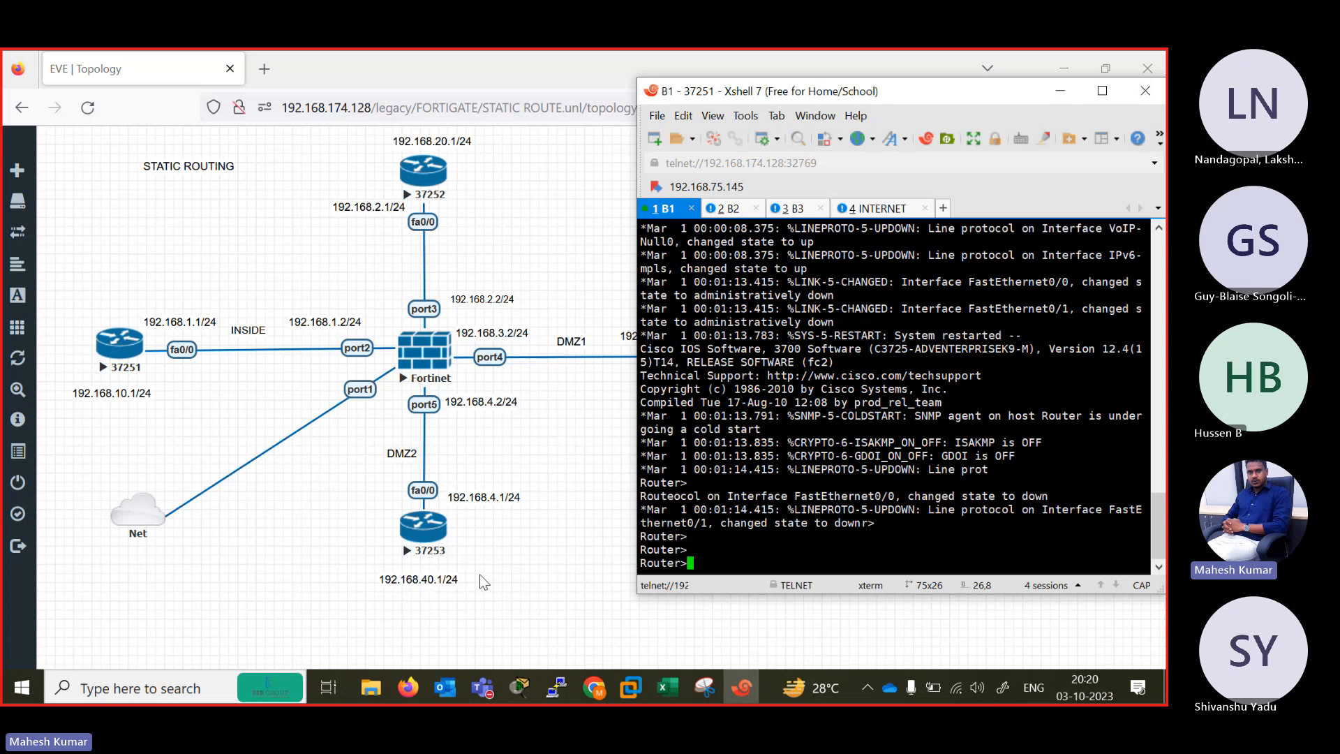
pyautogui.press('Return')
pyautogui.press('Return')
pyautogui.press('Return')
pyautogui.press('Return')
pyautogui.press('Return')
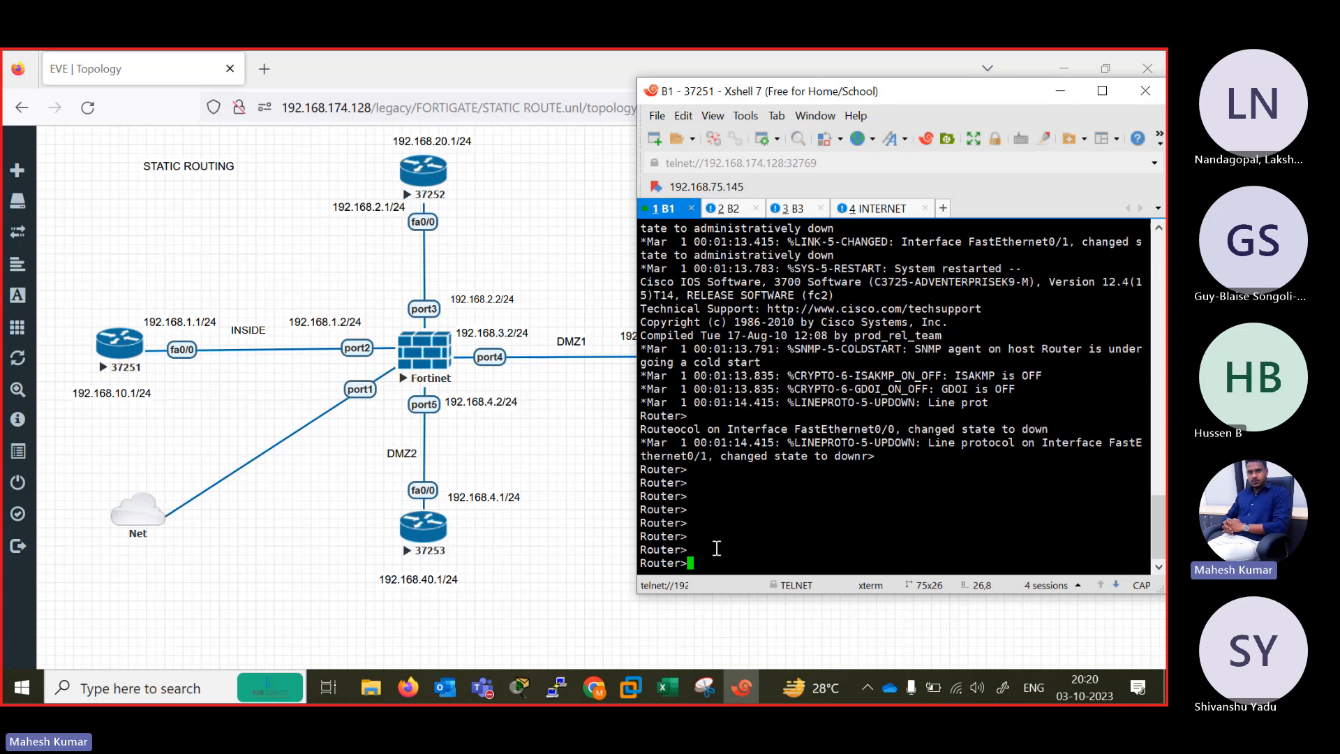
# Enter privileged mode and then global configuration mode on router B1 with EN and CONF TER.
pyautogui.write('EN')
pyautogui.press('Return')
pyautogui.write('CONF TER')
pyautogui.press('Return')
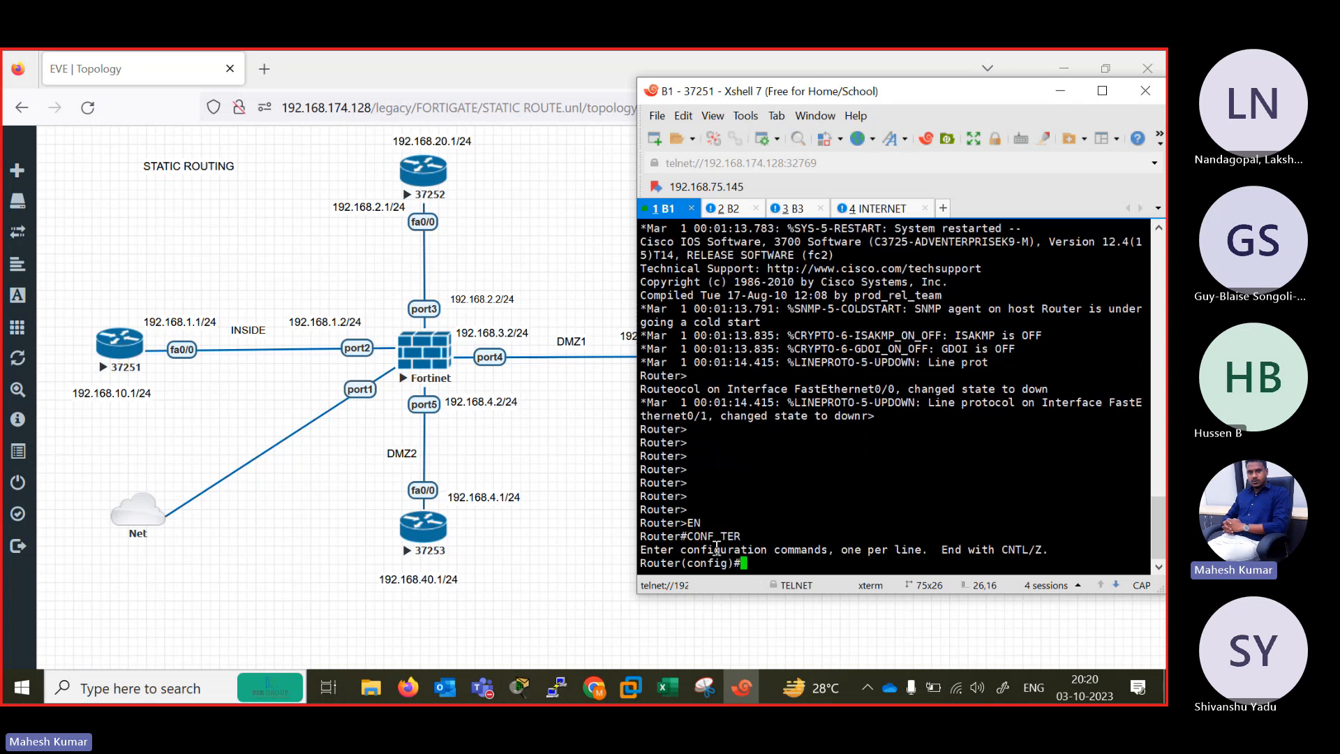
# Disable DNS lookup on router B1 with the no ip domain lookup command.
pyautogui.write('NO IP DOMA')
pyautogui.press('Tab')
pyautogui.write('L')
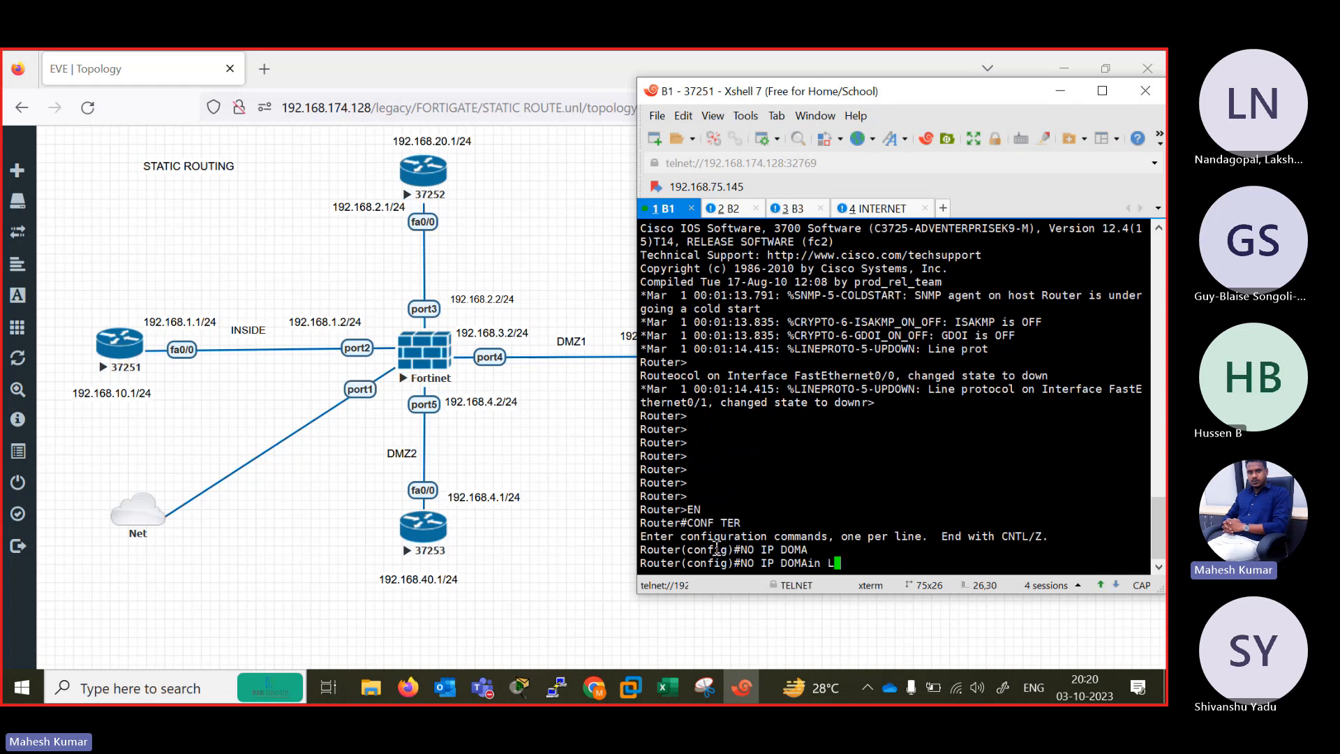
pyautogui.write('O')
pyautogui.press('Tab')
pyautogui.press('Return')
# Enter interface configuration mode for FastEthernet 0/0 on router B1.
pyautogui.write('IN')
pyautogui.press('Tab')
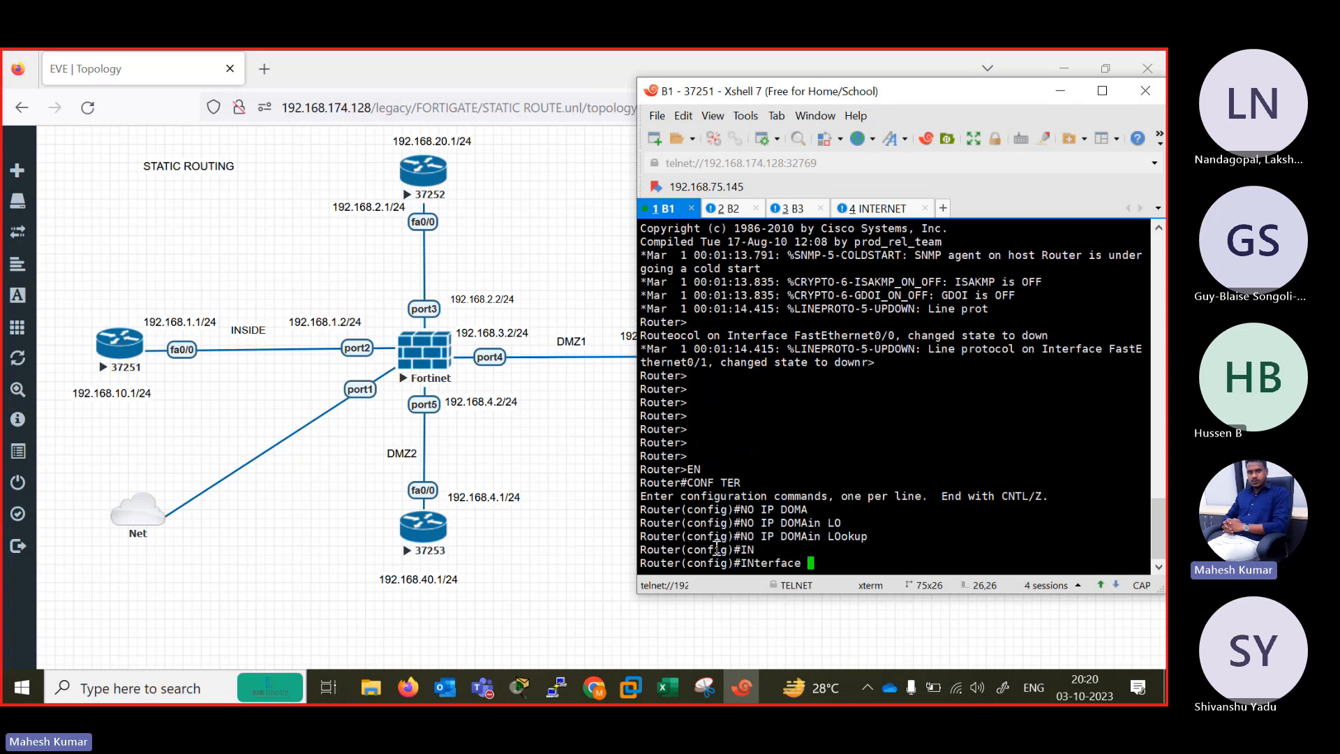
pyautogui.write('FAS')
pyautogui.press('Tab')
pyautogui.write('0/0')
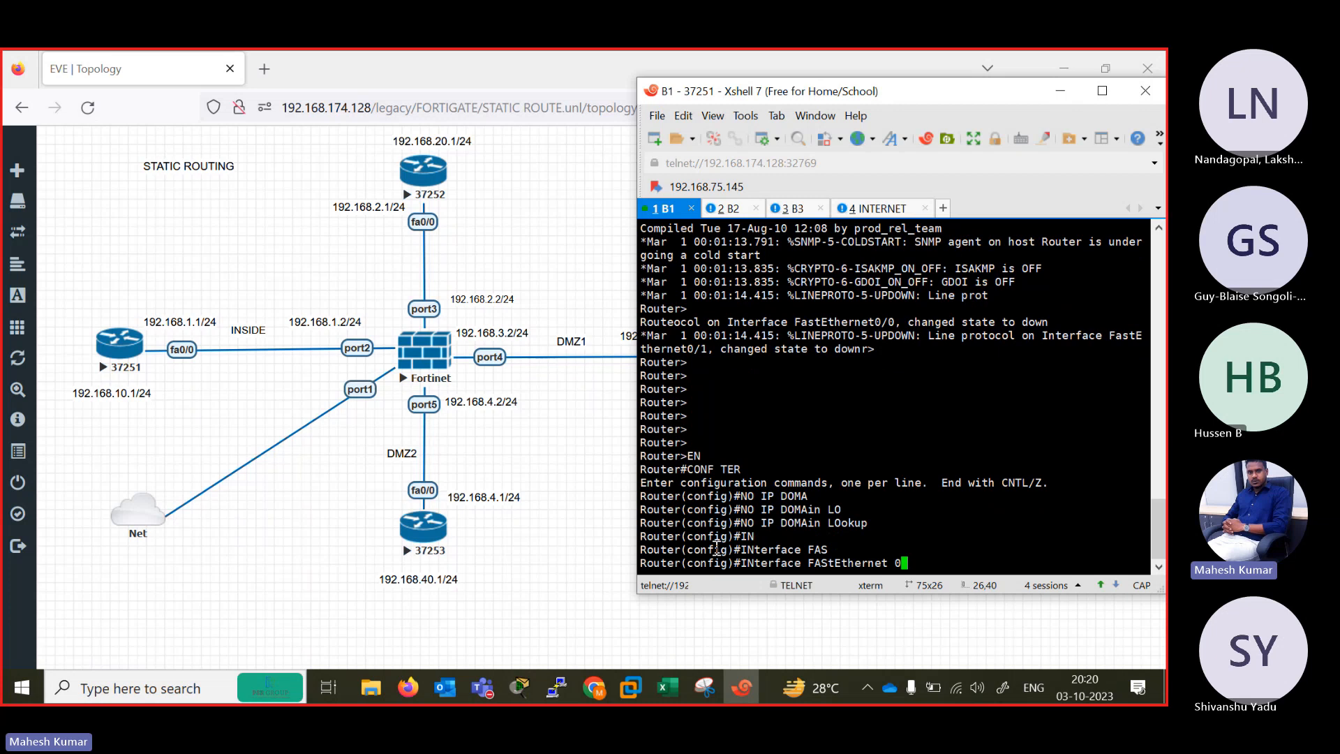
pyautogui.press('Return')
pyautogui.press('Return')
pyautogui.press('Return')
pyautogui.press('Return')
pyautogui.press('Return')
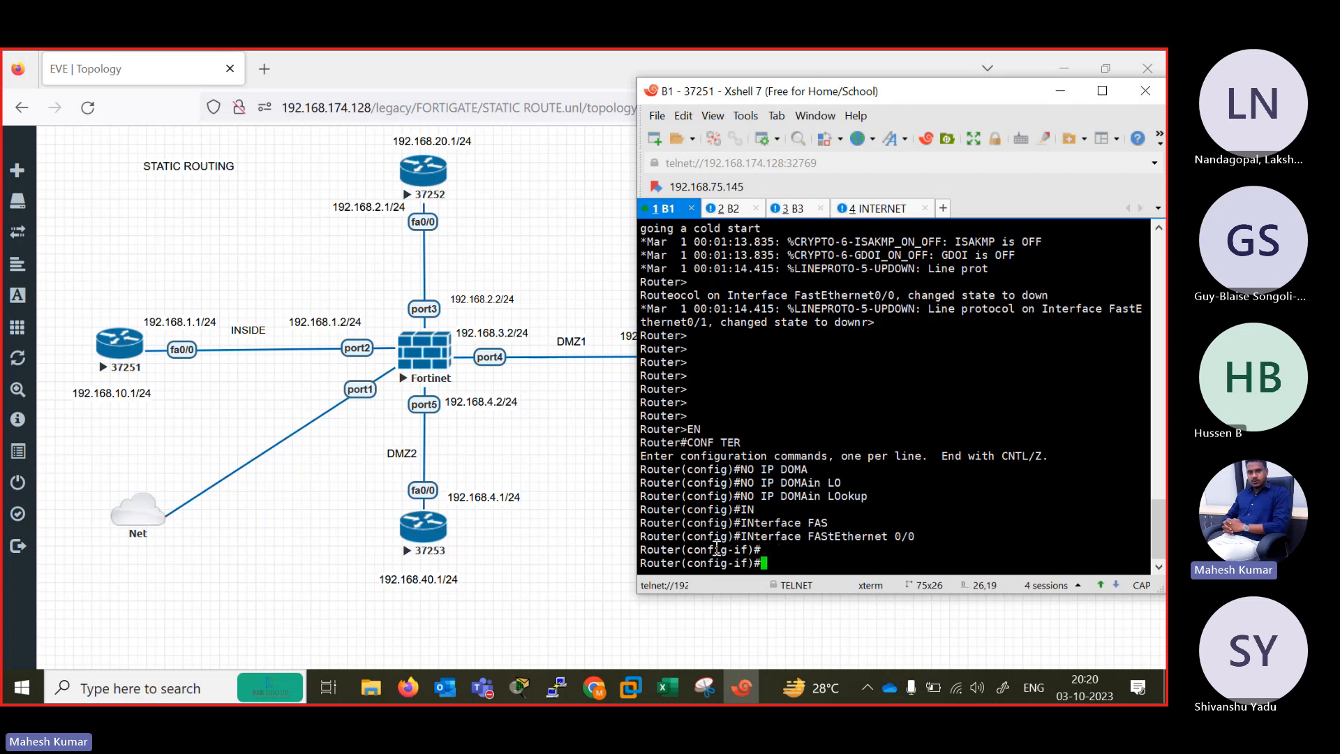
# Try to assign IP address 192.168.1.1 with mask 255.55.255.0 to B1's FastEthernet 0/0.
pyautogui.write('IP ADD')
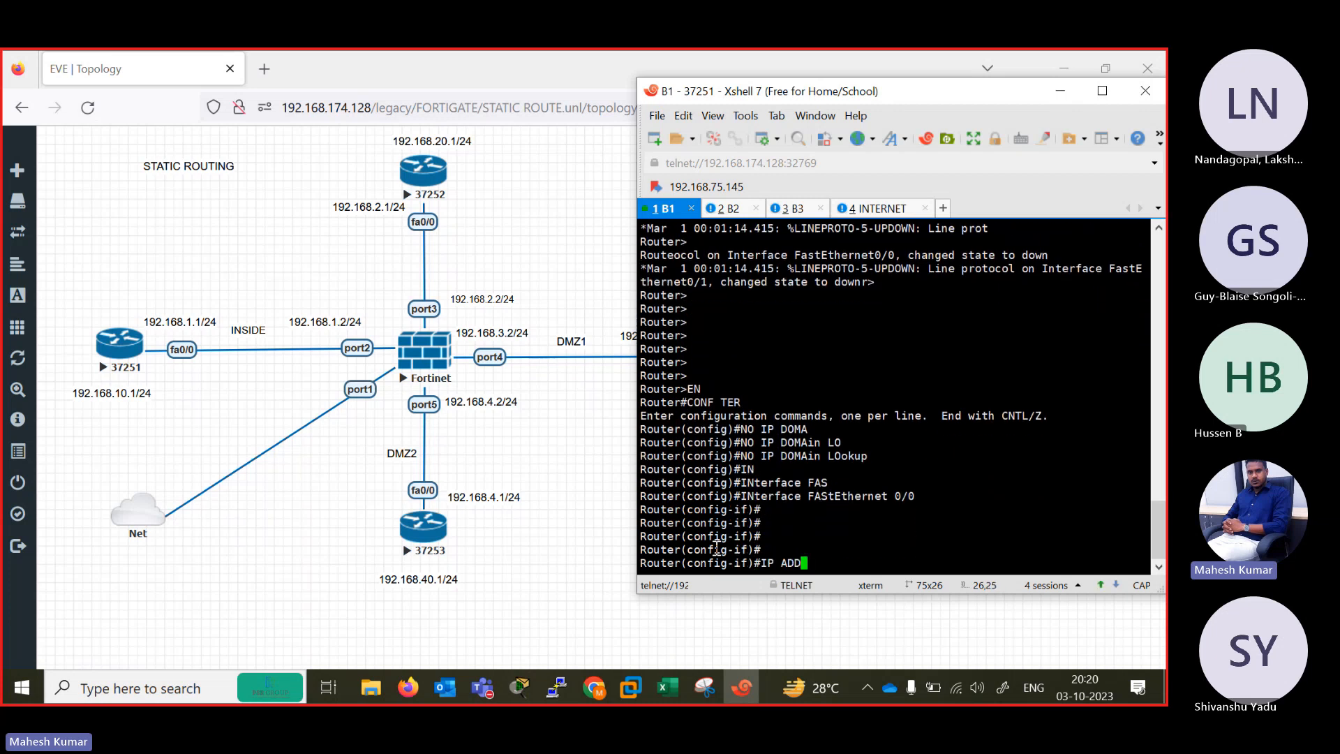
pyautogui.write(' 192.168.1.')
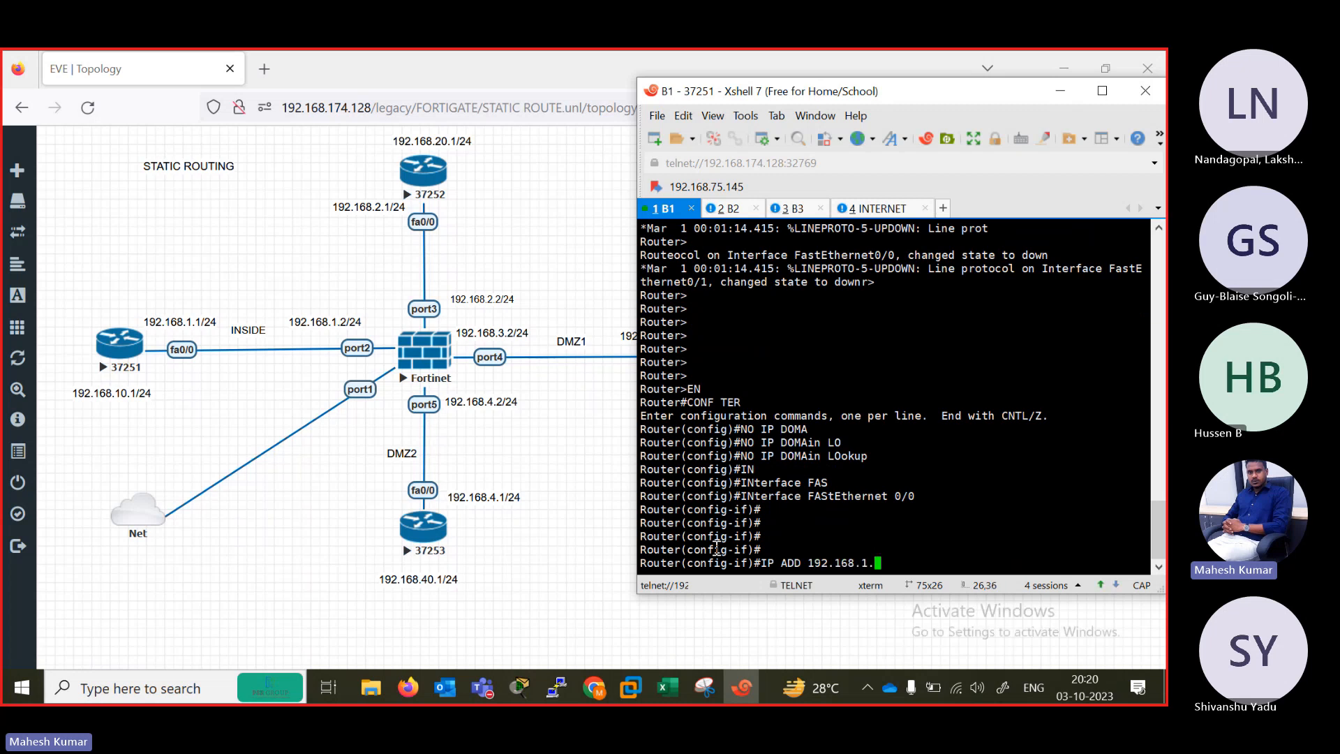
pyautogui.write('1 255.55.255.0')
pyautogui.press('Return')
# Recall the IP address command and correct its mask, assigning 192.168.1.1 255.255.255.0 to B1's FastEthernet 0/0.
pyautogui.write('NO S')
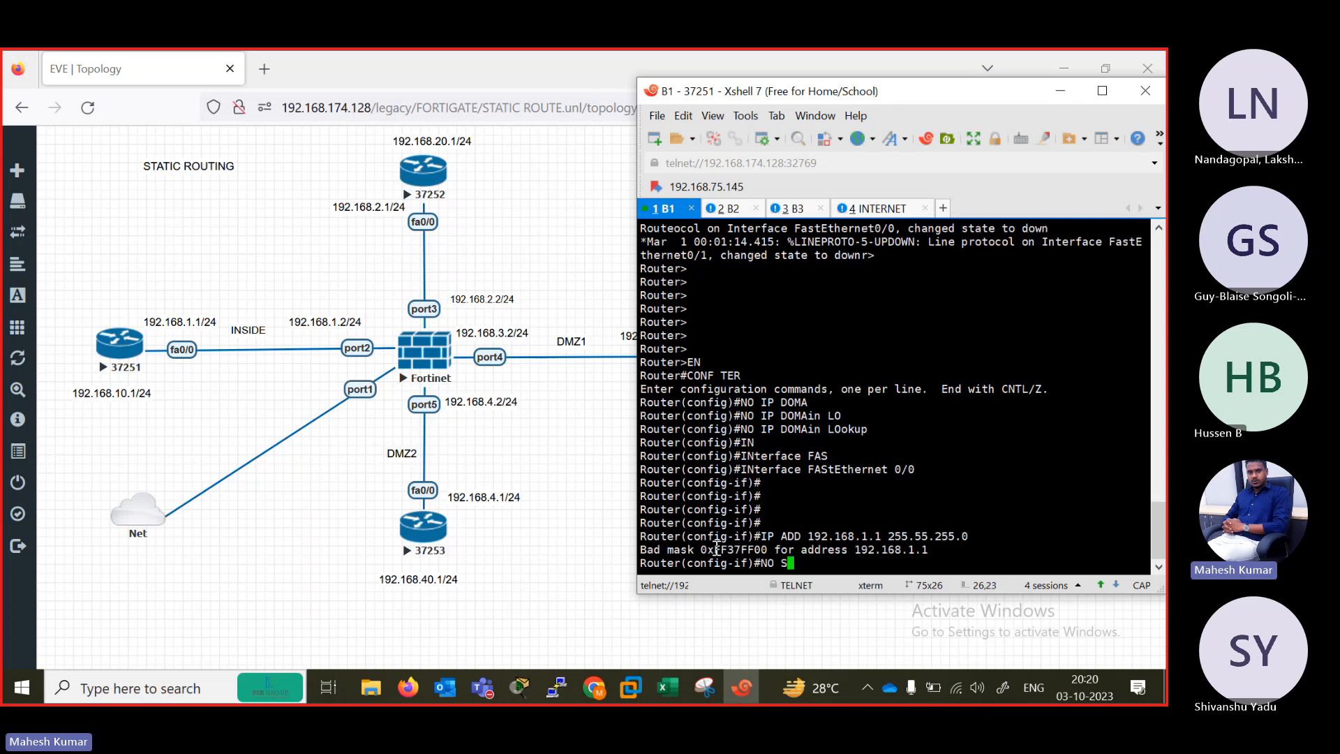
pyautogui.press('BackSpace')
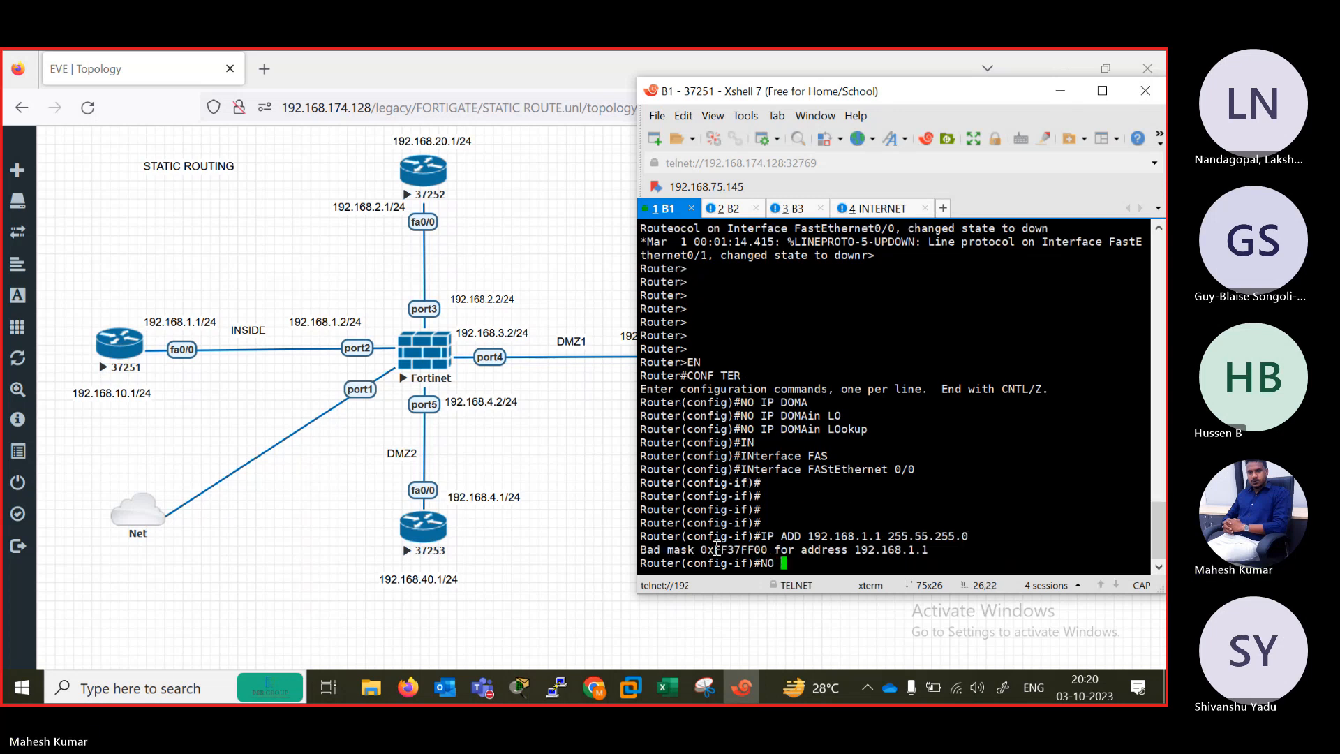
pyautogui.press('Up')
pyautogui.press('Left')
pyautogui.press('Left')
pyautogui.press('Left')
pyautogui.press('Left')
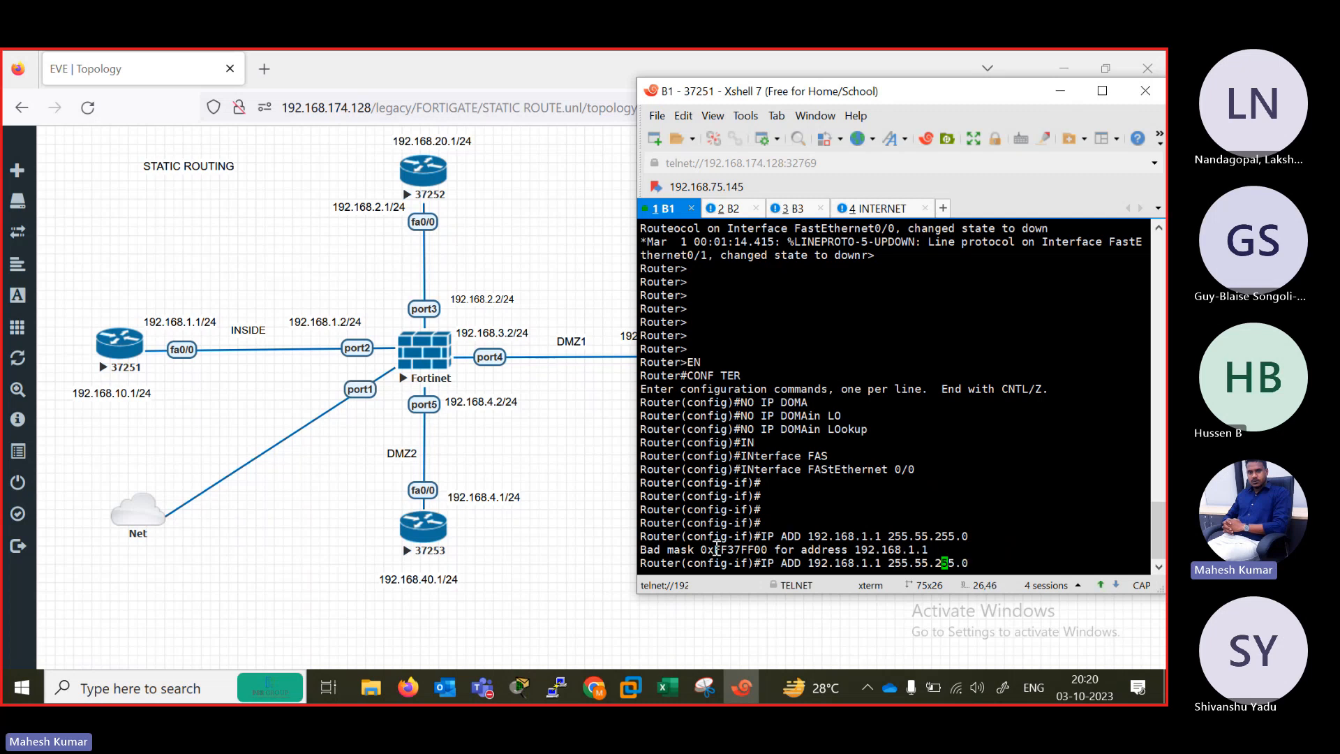
pyautogui.press('Left')
pyautogui.press('Left')
pyautogui.press('Left')
pyautogui.press('Left')
pyautogui.write('2')
pyautogui.press('Return')
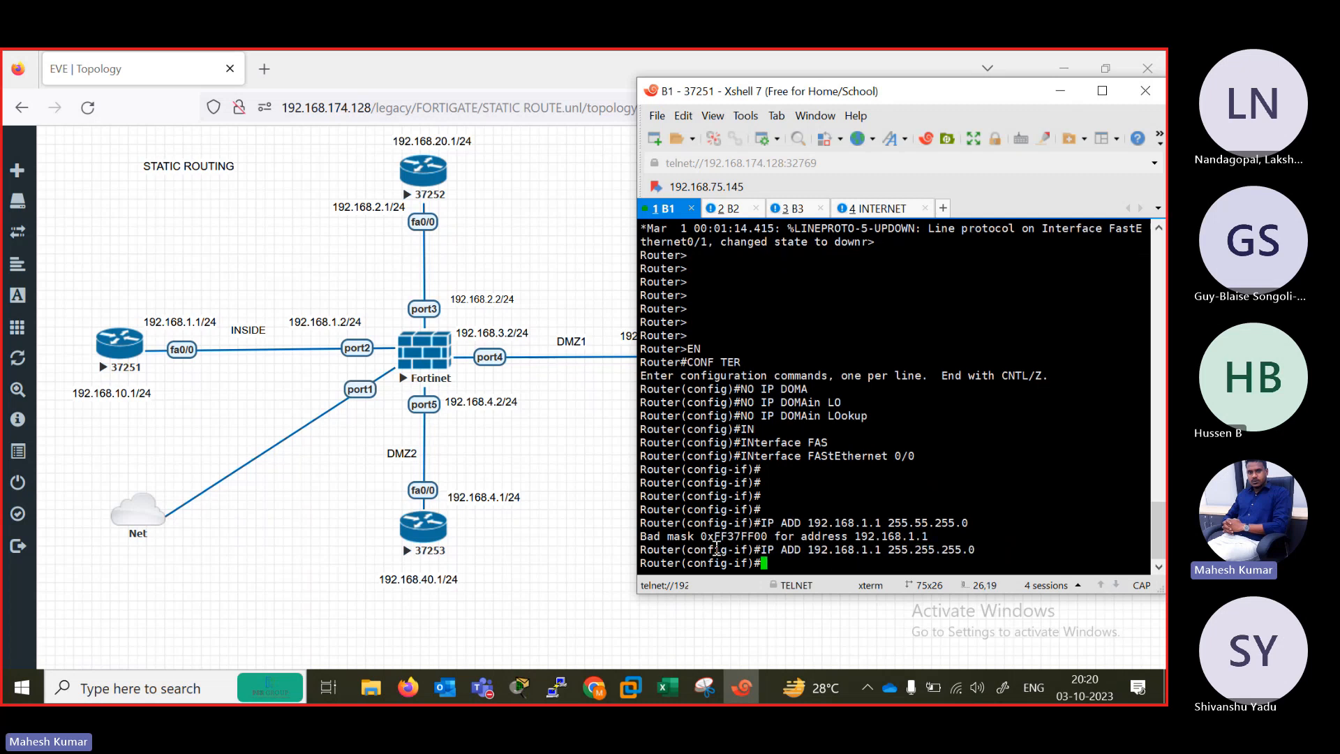
# Enable interface FastEthernet 0/0 on router B1 with the no shutdown command.
pyautogui.write('NO SH')
pyautogui.press('Tab')
pyautogui.press('Return')
pyautogui.press('Return')
pyautogui.press('Return')
pyautogui.press('Return')
pyautogui.press('Return')
pyautogui.press('Return')
pyautogui.press('Return')
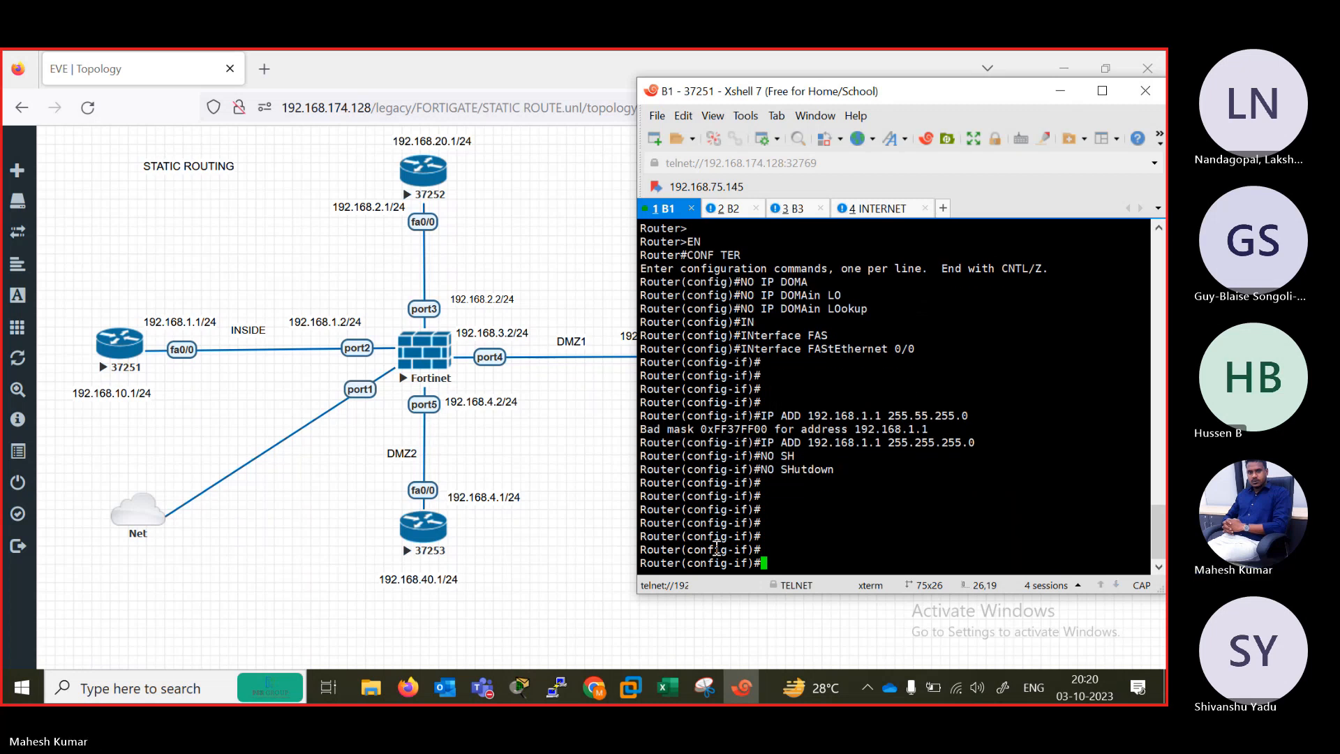
# Leave interface configuration mode on router B1 and return to global configuration mode.
pyautogui.write('E')
pyautogui.press('Return')
pyautogui.press('Return')
pyautogui.press('Return')
pyautogui.press('Return')
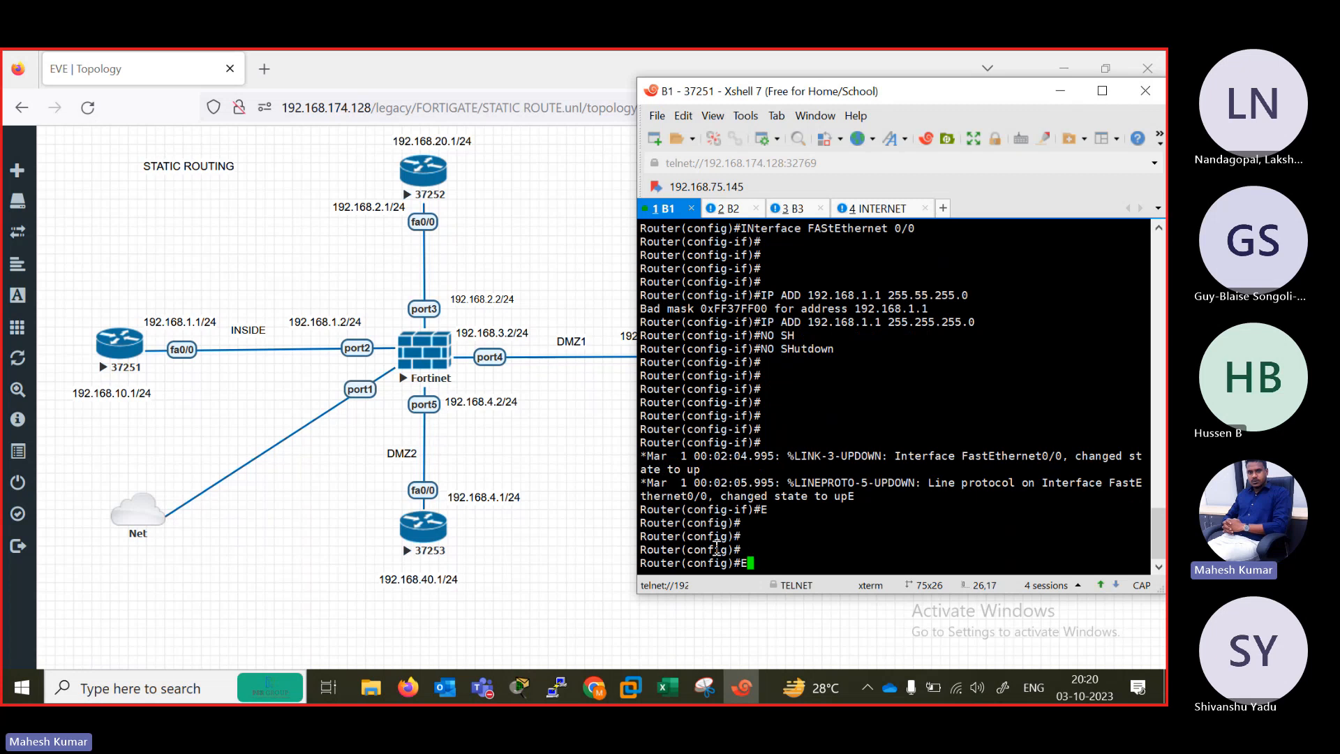
# Create interface Loopback 1 on router B1 and assign it IP address 192.168.10.1 with mask 255.255.255.0.
pyautogui.press('BackSpace')
pyautogui.write('IN')
pyautogui.press('Tab')
pyautogui.write('LO')
pyautogui.press('Tab')
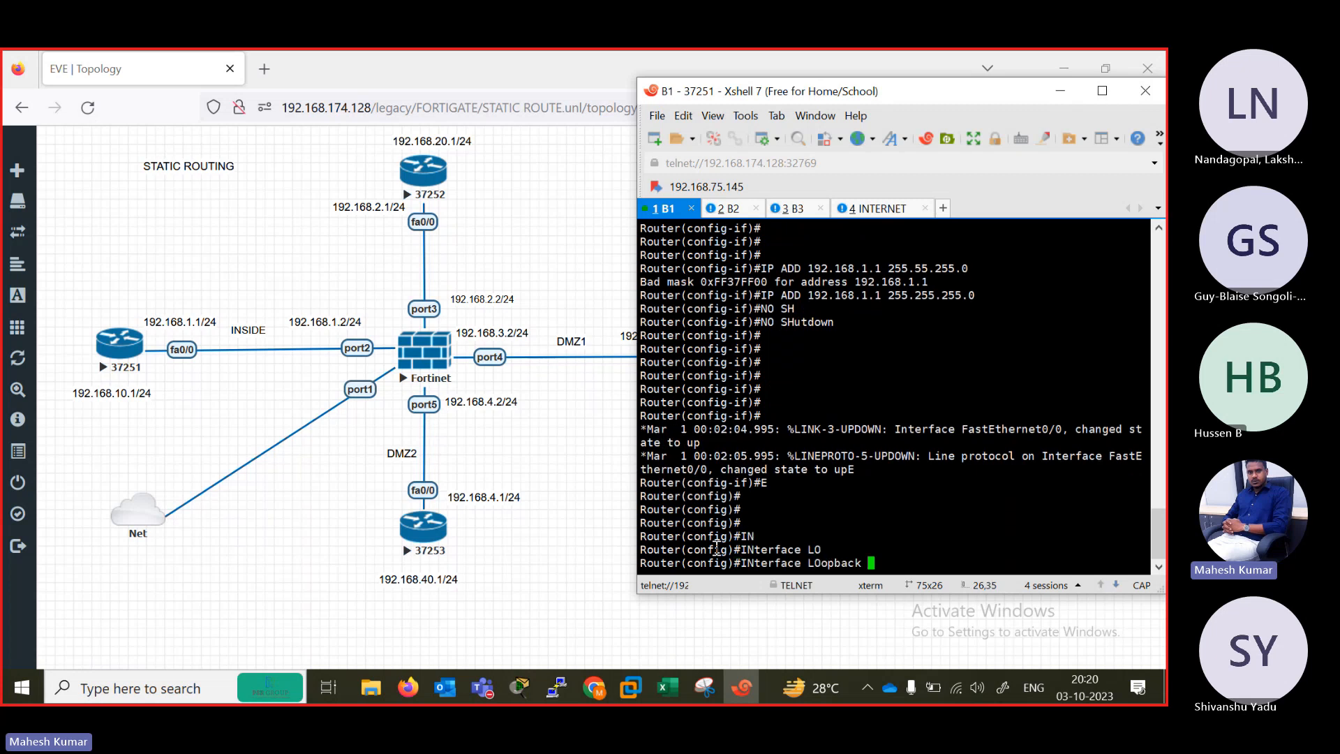
pyautogui.write('1')
pyautogui.press('Return')
pyautogui.write('IP ')
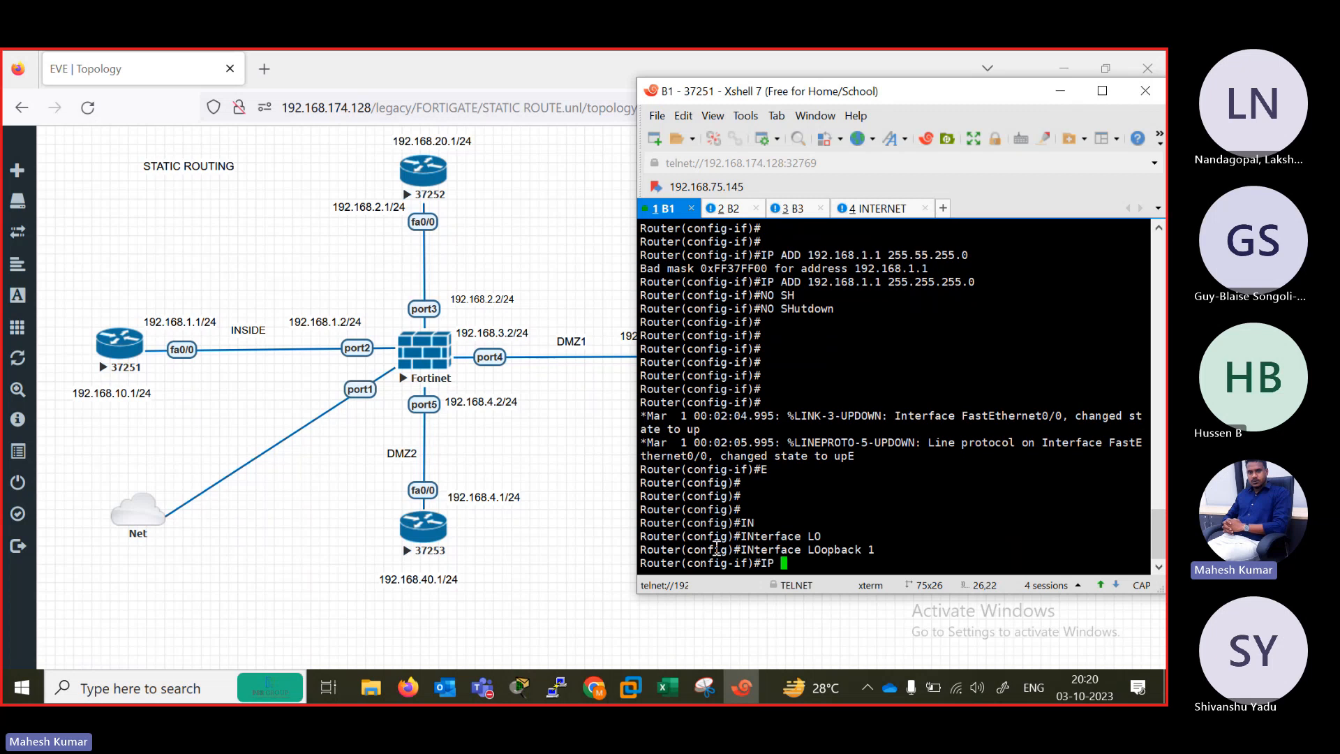
pyautogui.write('ADD 192.168.10.1 2')
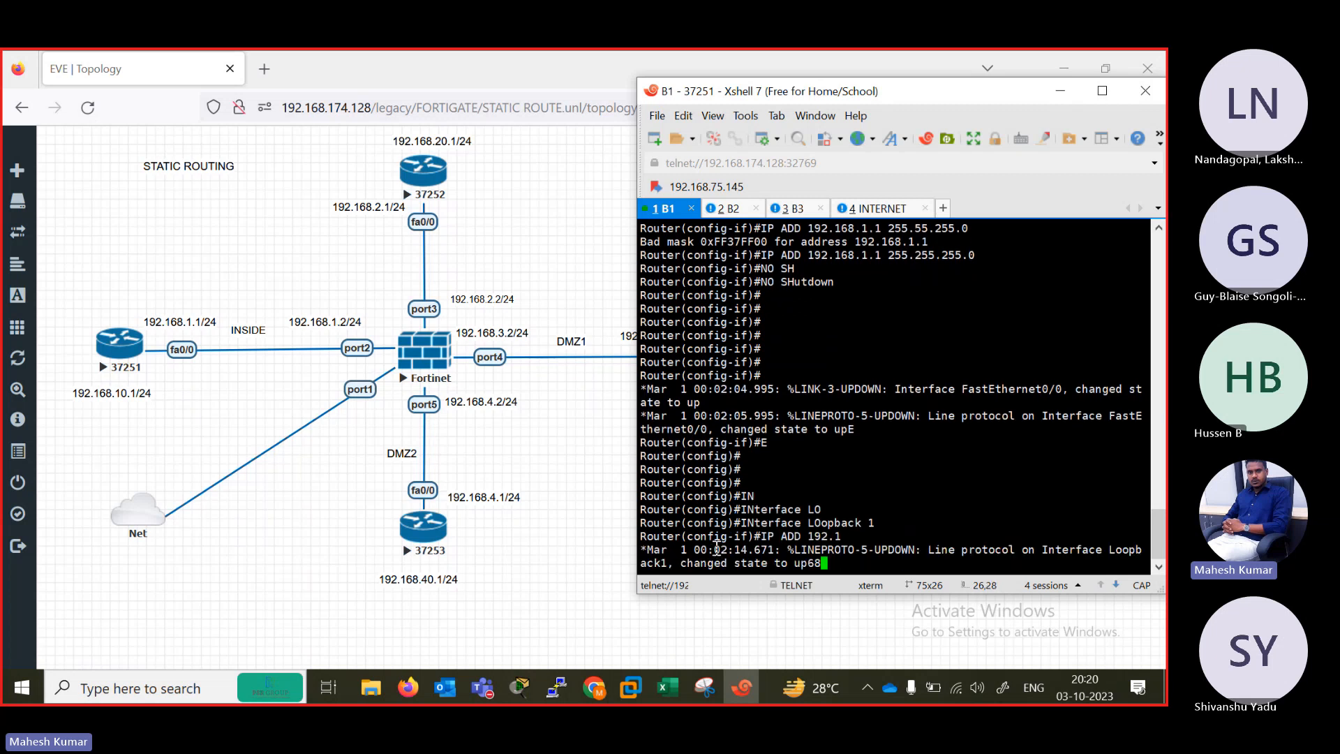
pyautogui.write('55.255.255.')
pyautogui.write('0')
pyautogui.press('Return')
pyautogui.write('NO SH')
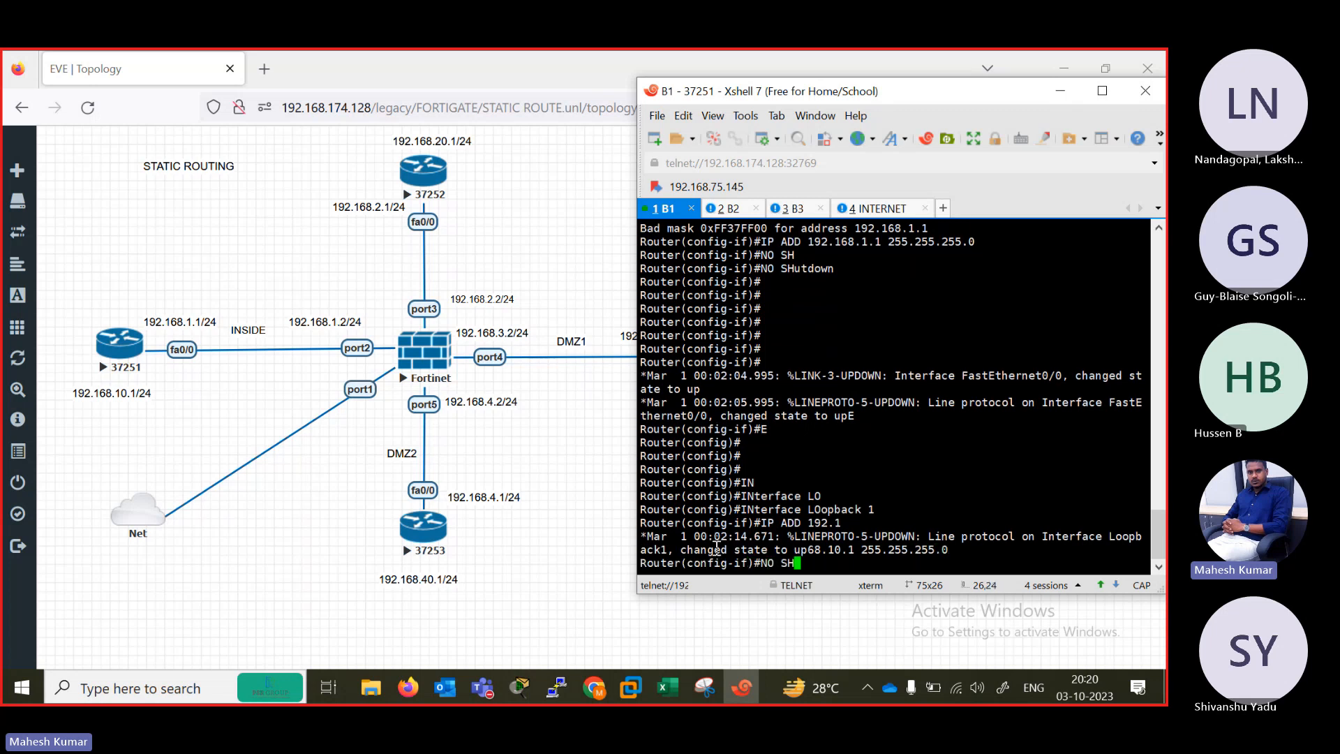
pyautogui.press('BackSpace')
pyautogui.press('BackSpace')
pyautogui.press('BackSpace')
pyautogui.press('BackSpace')
pyautogui.press('Return')
pyautogui.press('Return')
pyautogui.press('Return')
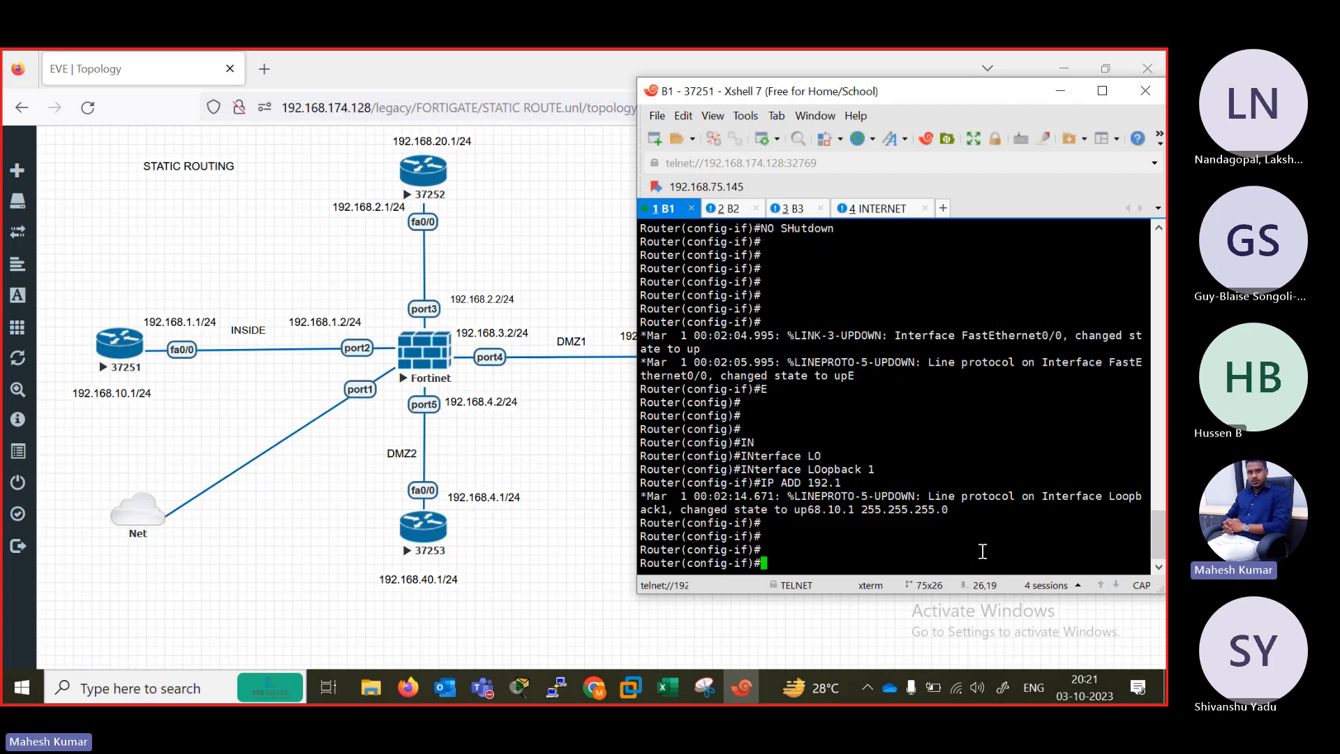
# Display B1's brief IP interface summary from configuration mode with DO SH IP INT BR and enlarge the terminal window to read it.
pyautogui.press('Return')
pyautogui.press('Return')
pyautogui.write('DO SH IP INT BR')
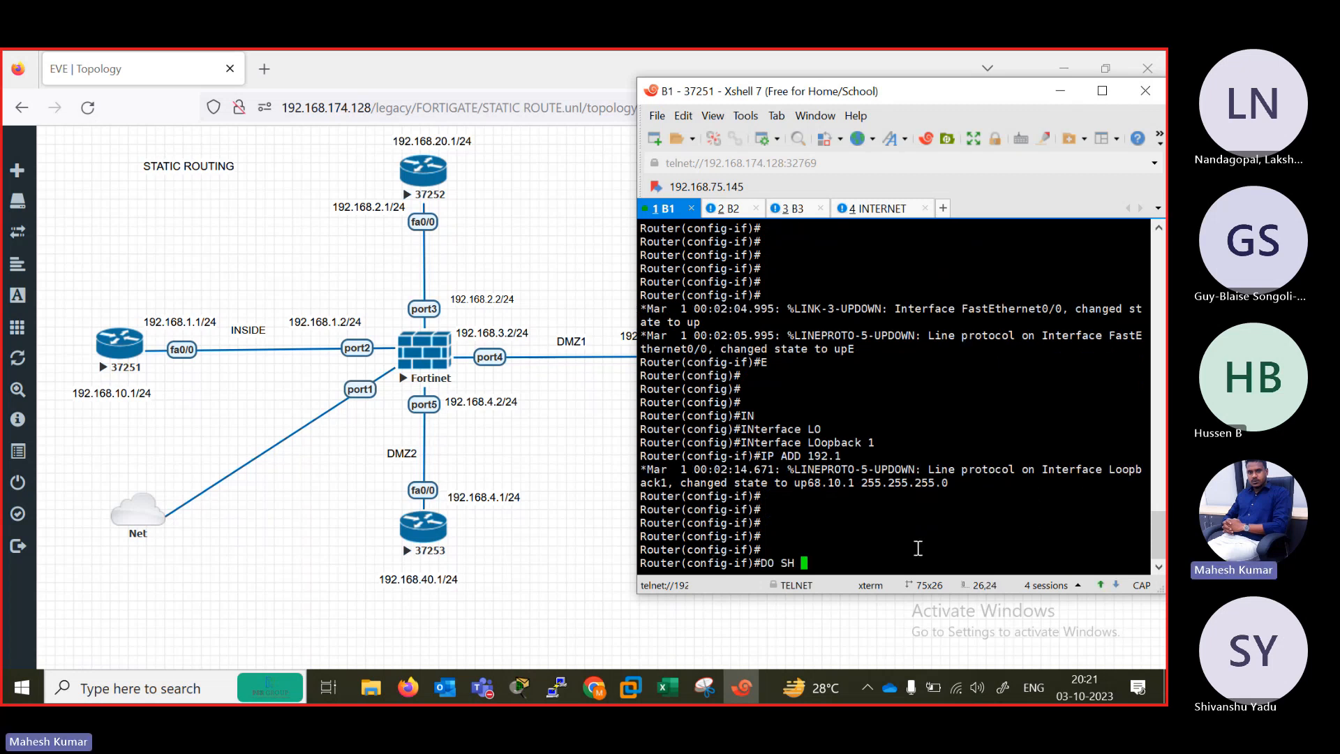
pyautogui.press('Return')
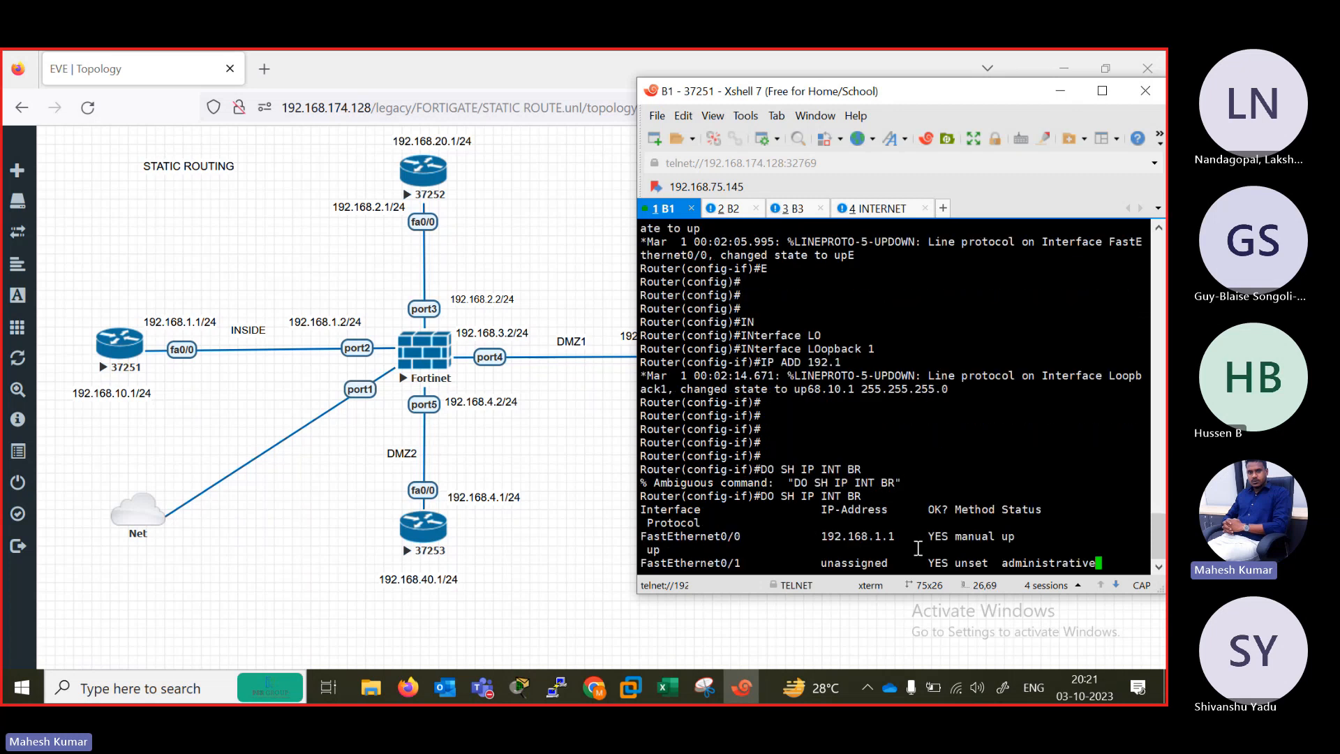
pyautogui.click(1105, 89)
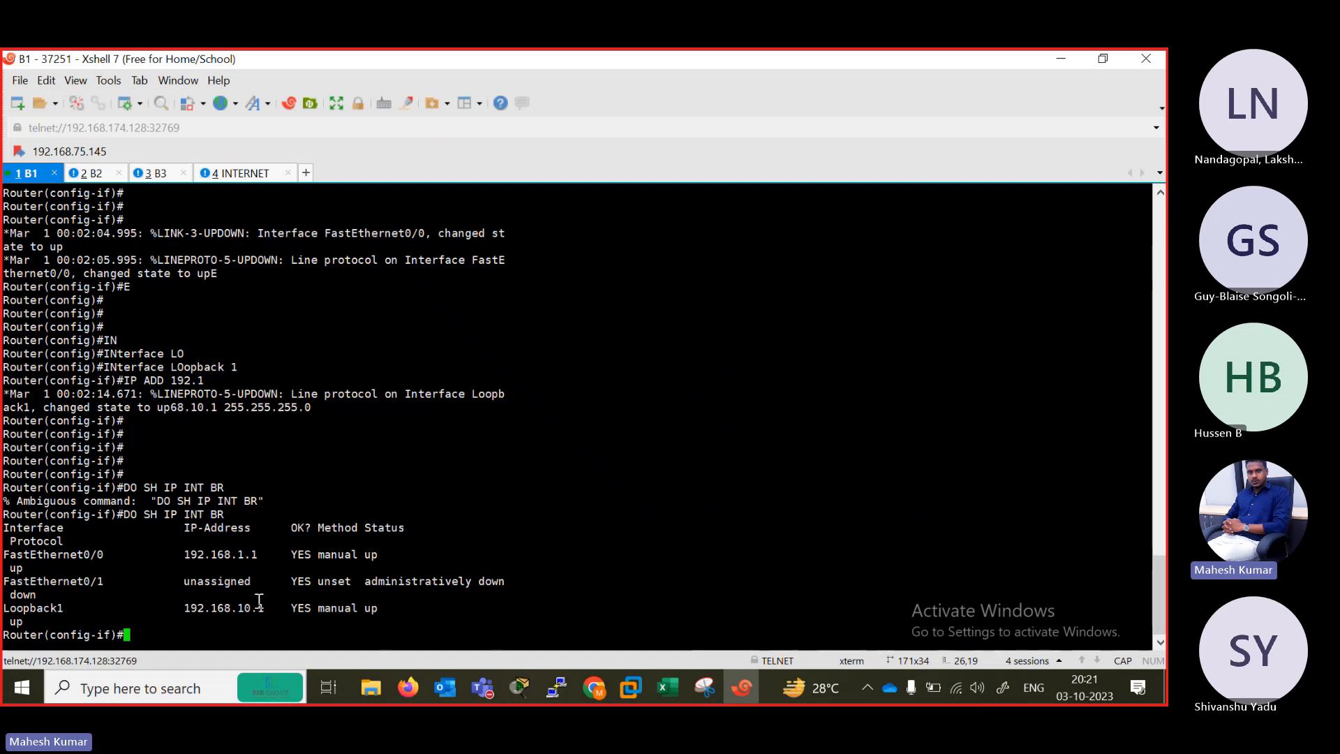
# Exit interface and global configuration modes on router B1 to reach privileged EXEC mode.
pyautogui.write('EXIT')
pyautogui.press('Return')
pyautogui.press('Return')
pyautogui.press('Return')
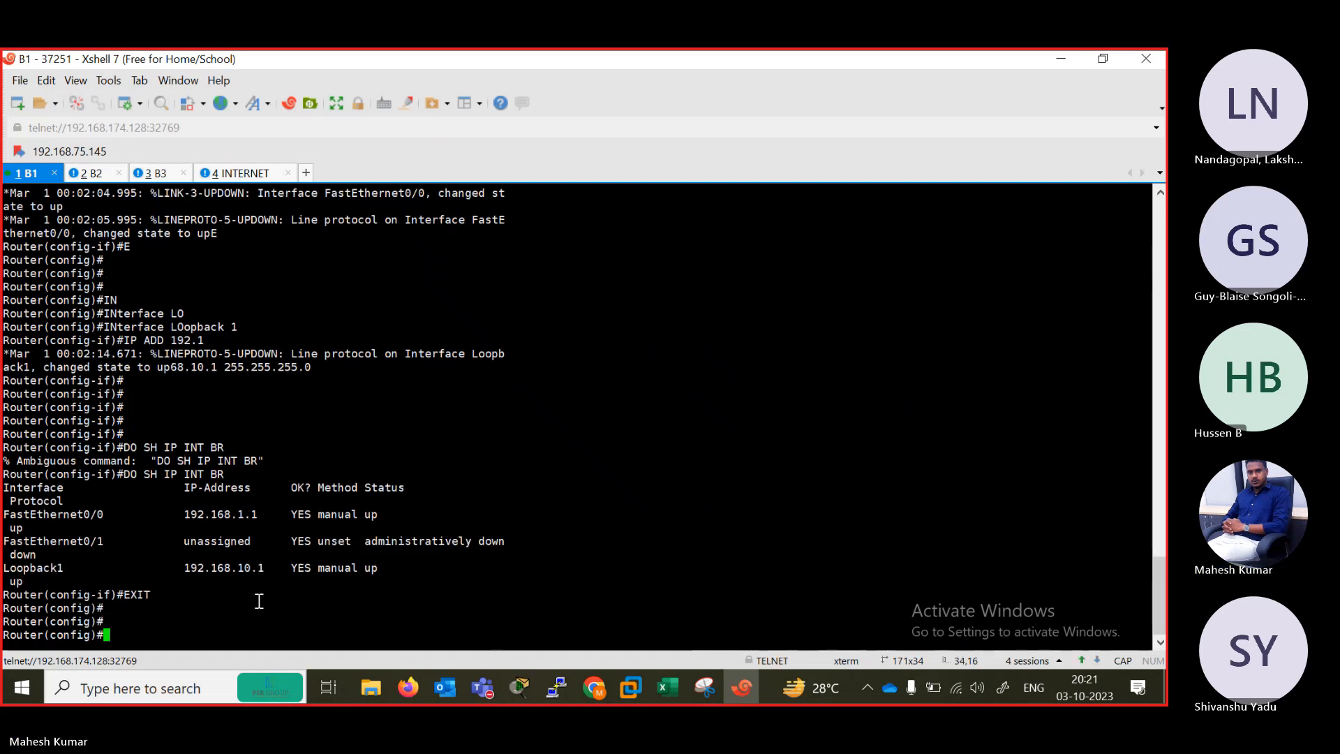
pyautogui.write('S')
pyautogui.write('XIT')
pyautogui.press('Return')
pyautogui.press('Return')
# Show B1's IP interface brief from privileged mode to check its addresses, and restore the terminal window to its smaller size.
pyautogui.write('SH')
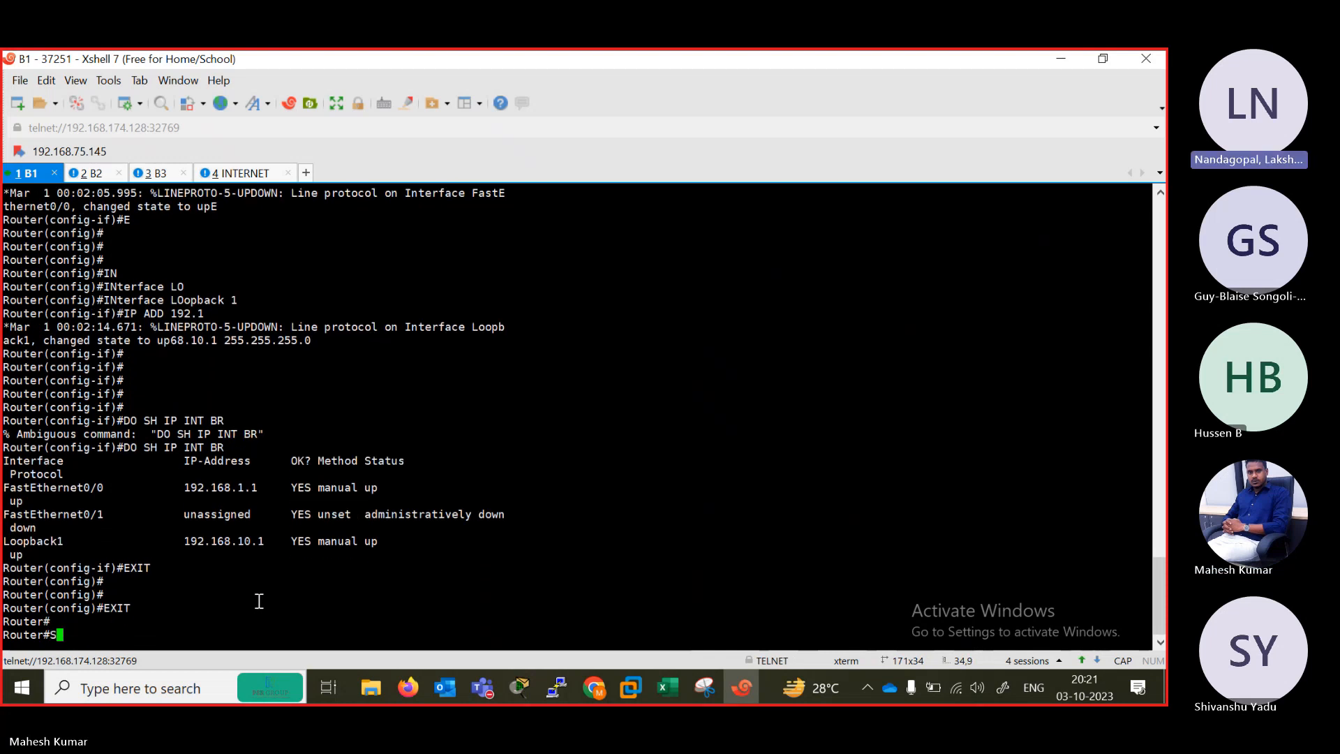
pyautogui.press('Tab')
pyautogui.write('IP IN')
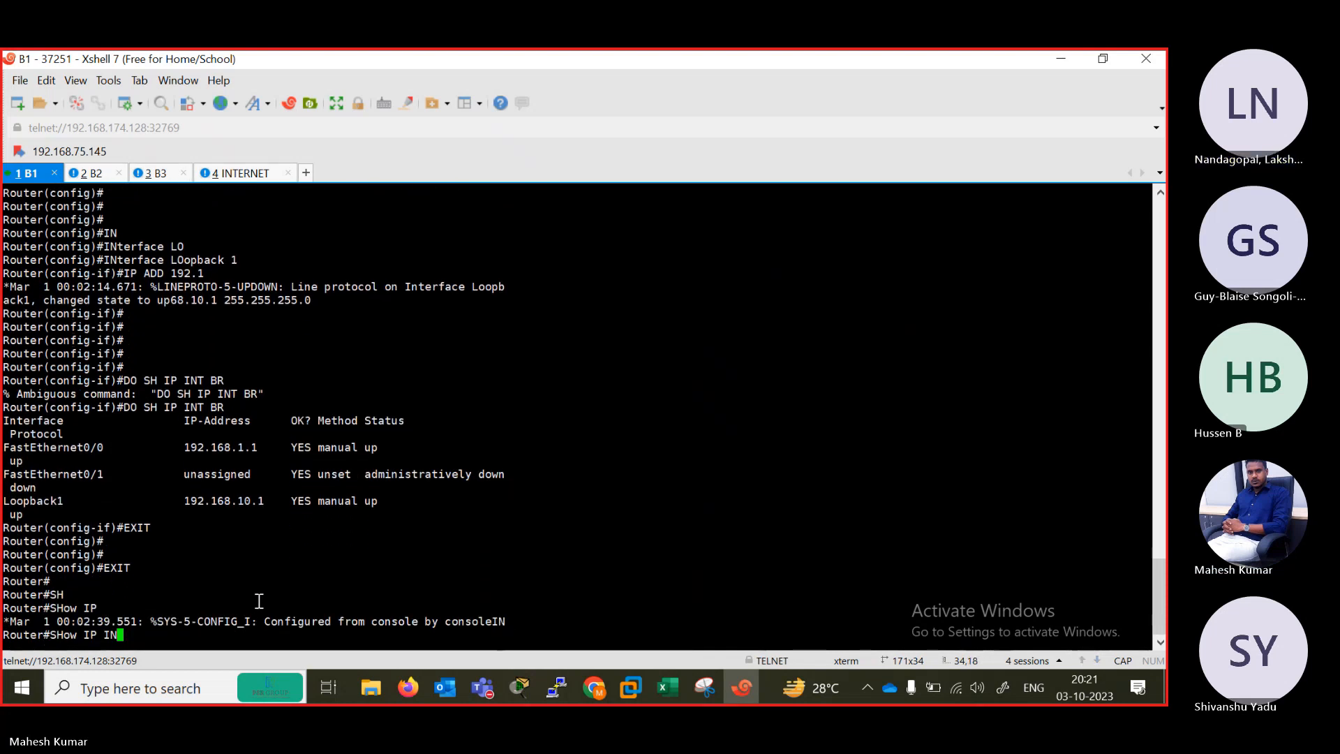
pyautogui.write('T BR')
pyautogui.press('Tab')
pyautogui.press('Return')
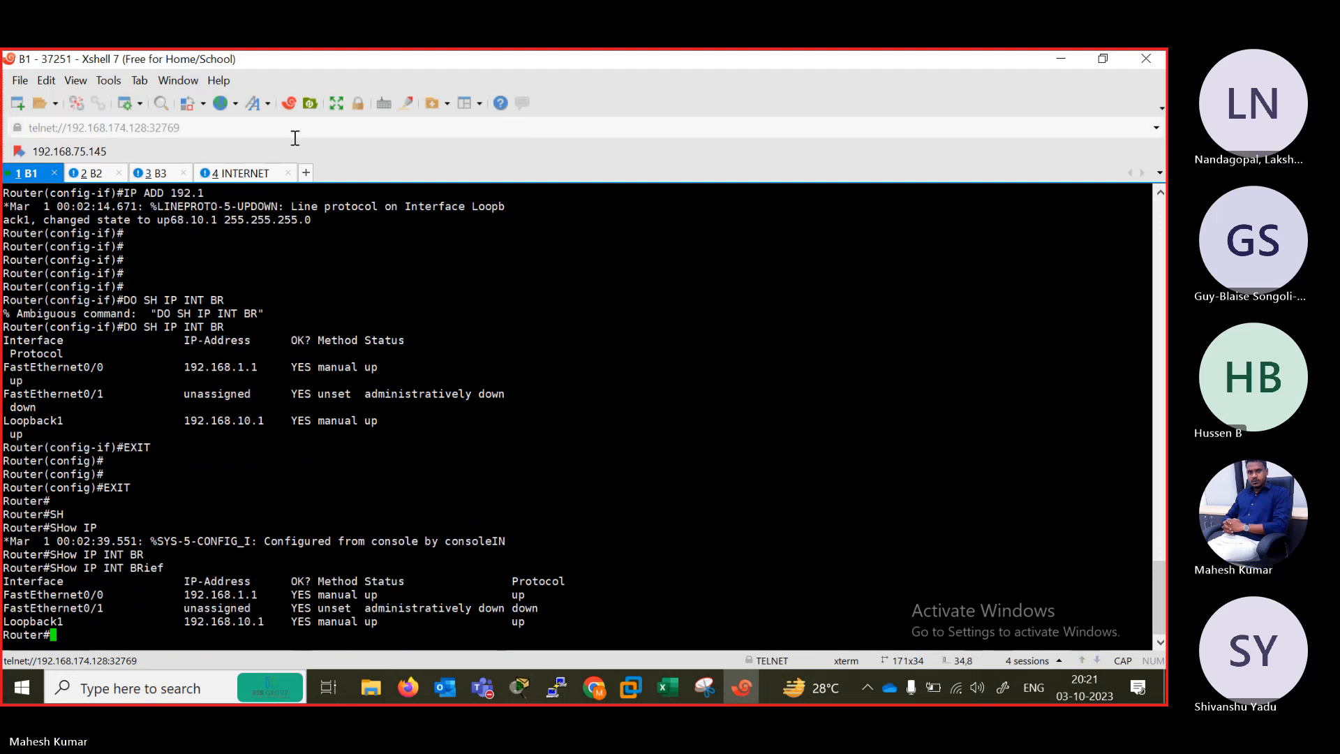
pyautogui.click(1113, 58)
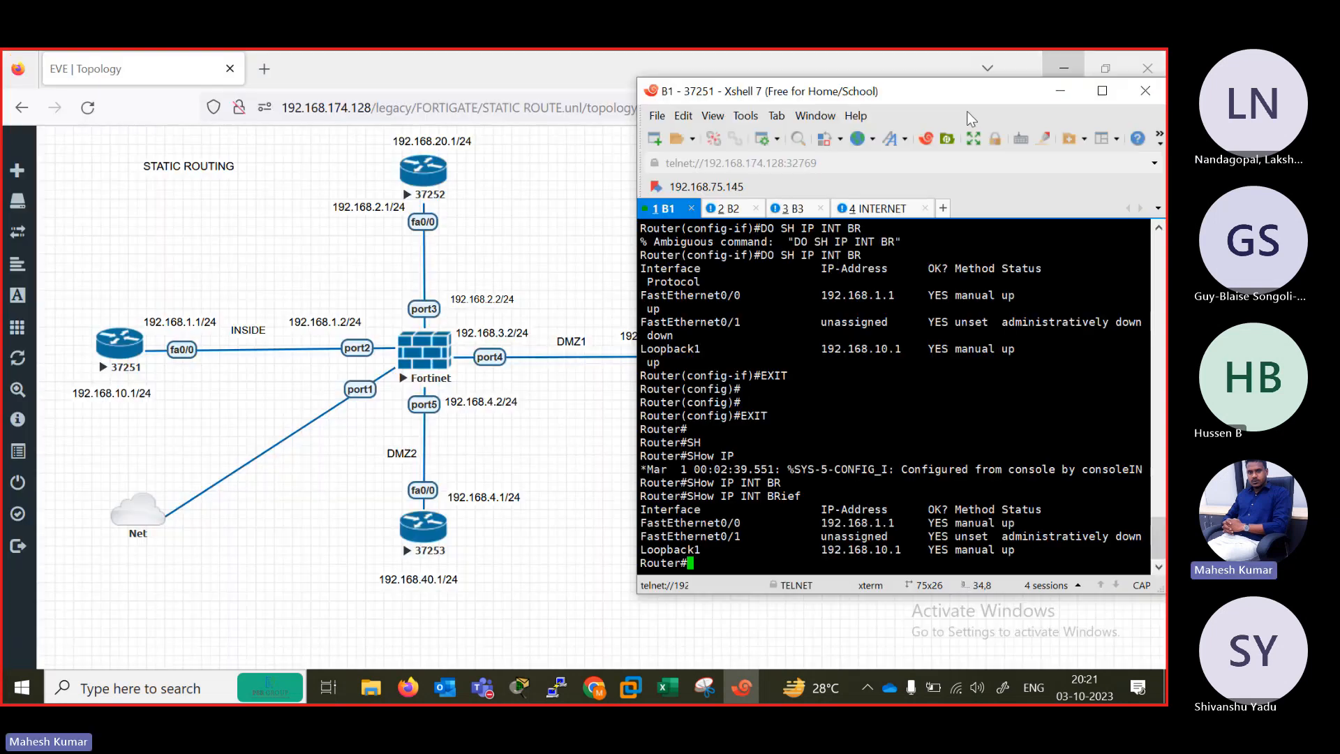
# Look briefly at B2's console, return to router B1's console and enter global configuration mode with CONF TER.
pyautogui.click(726, 208)
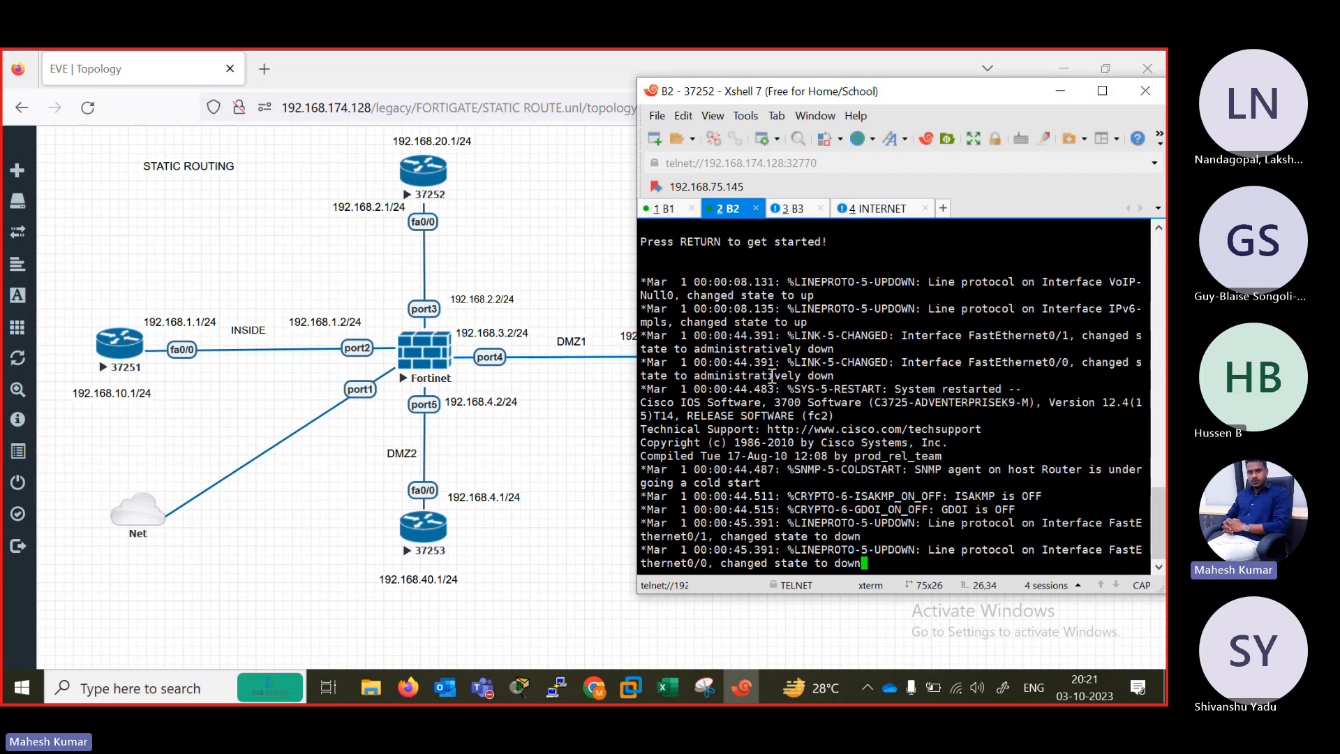
pyautogui.click(657, 208)
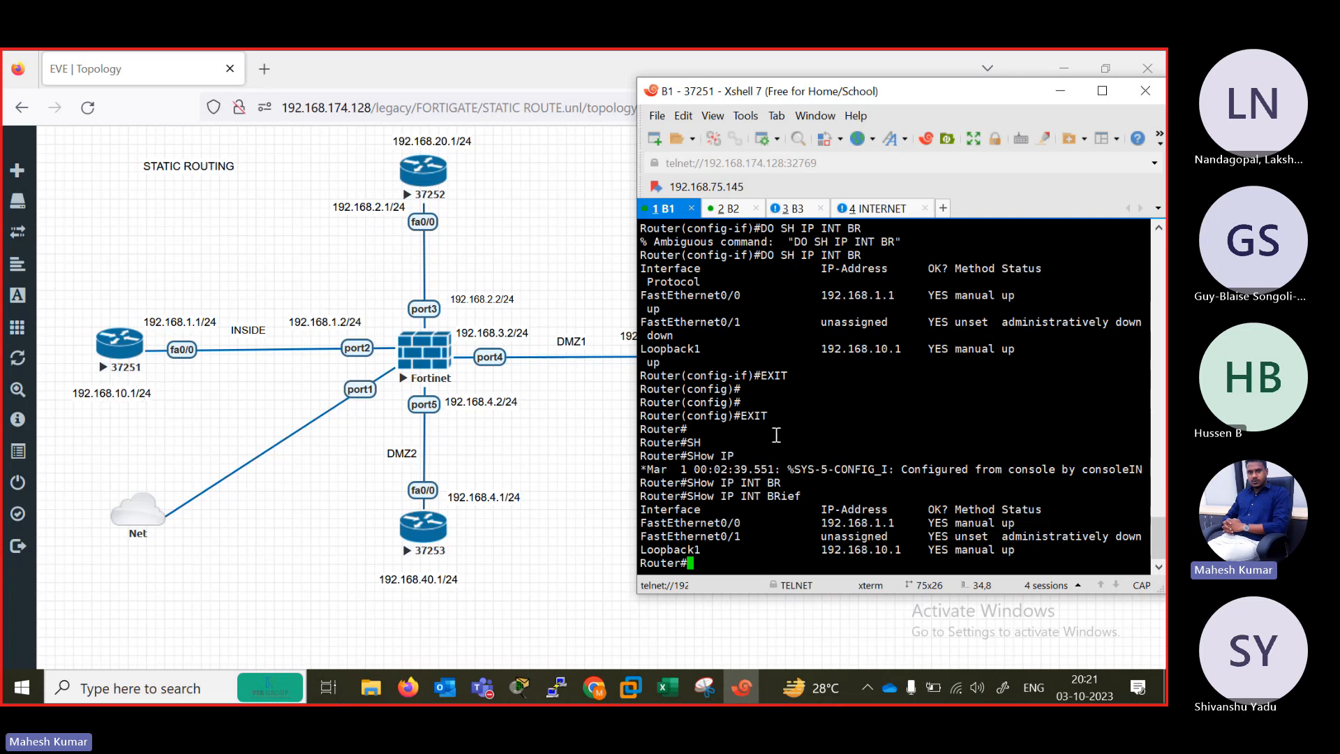
pyautogui.press('Return')
pyautogui.press('Return')
pyautogui.press('Return')
pyautogui.press('Return')
pyautogui.press('Return')
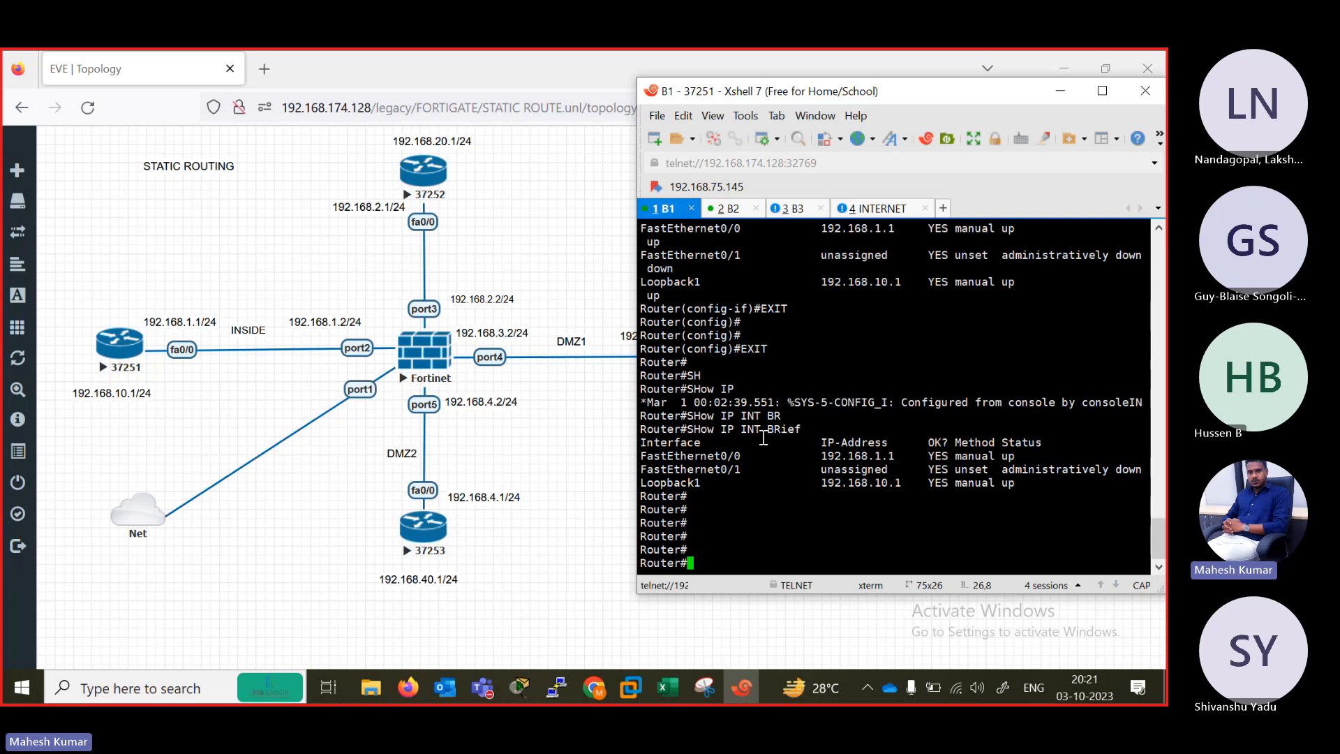
pyautogui.write('CONF TER')
pyautogui.press('Return')
pyautogui.press('Return')
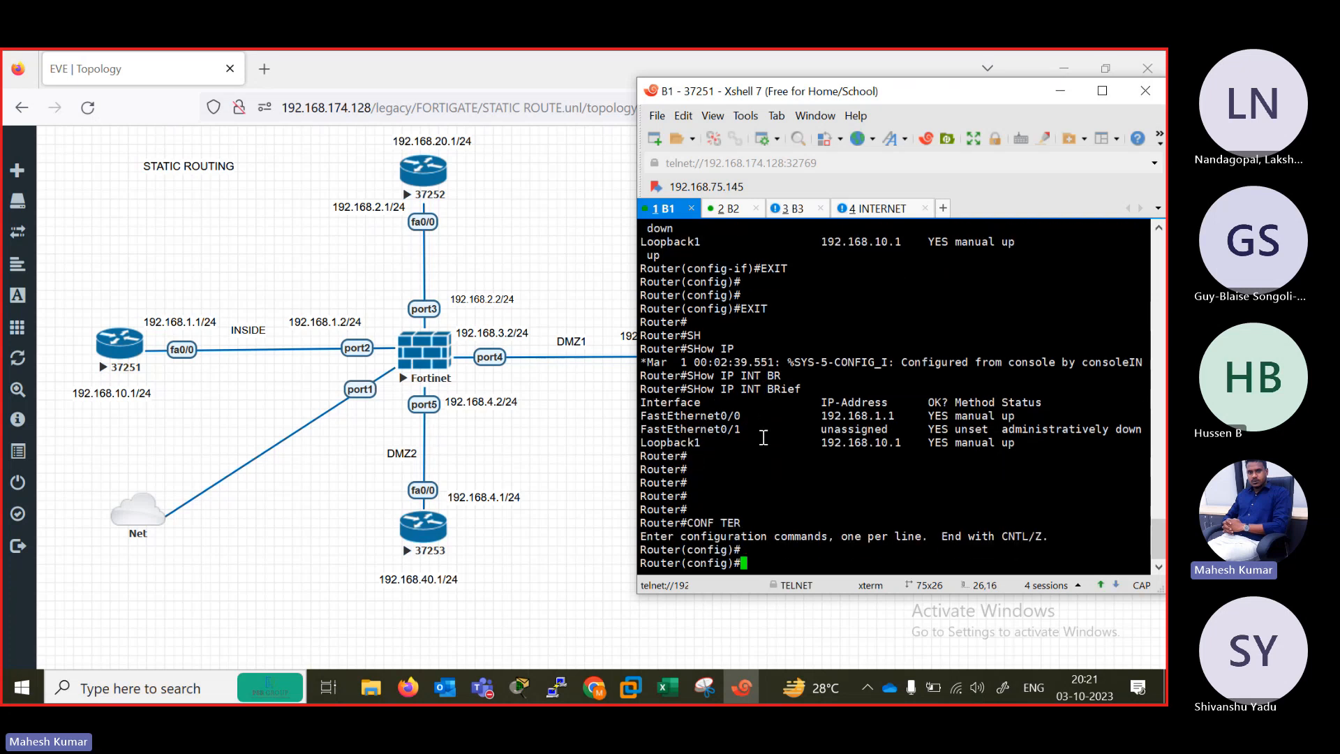
pyautogui.press('Return')
pyautogui.press('Return')
pyautogui.press('Return')
pyautogui.press('Return')
pyautogui.press('Return')
# Add a default route on router B1: IP ROUTE 0.0.0.0 0.0.0.0 with next hop 192.168.1.2.
pyautogui.write('I')
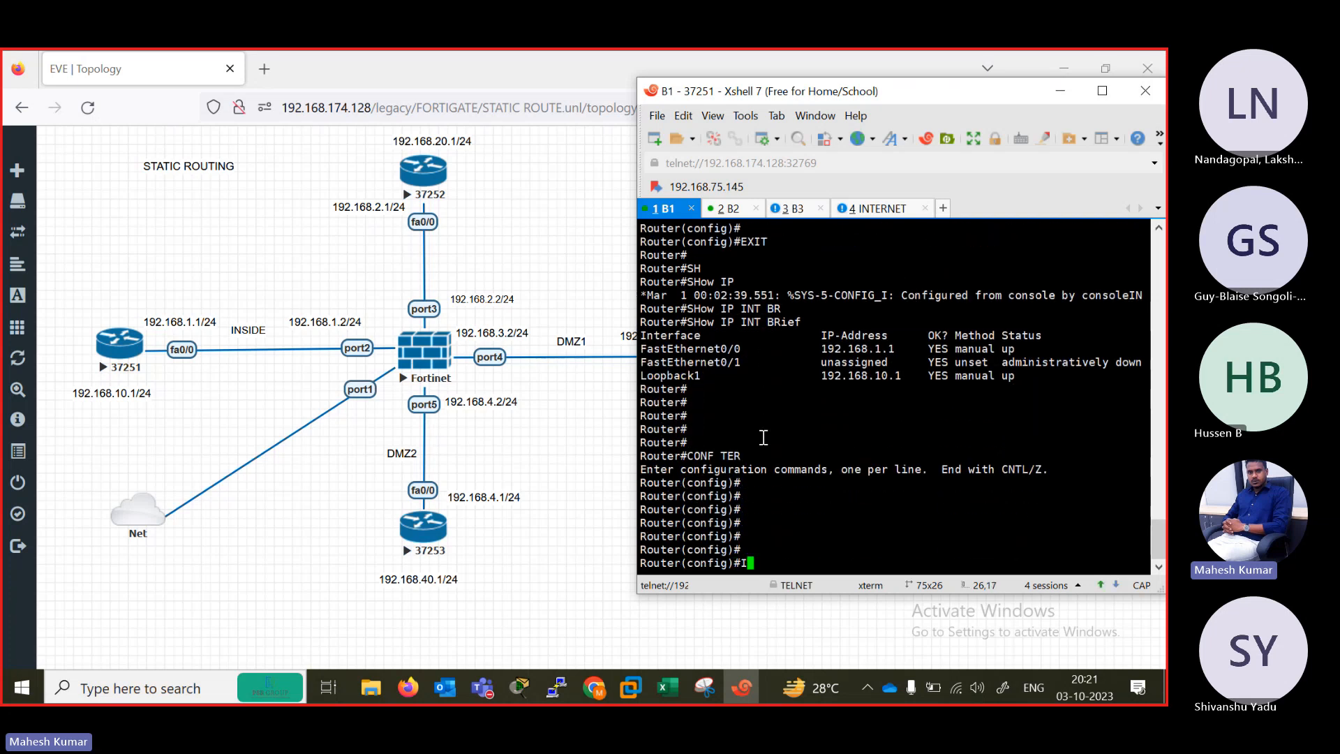
pyautogui.write('P ROUTE')
pyautogui.press('Tab')
pyautogui.write('0.0.0.')
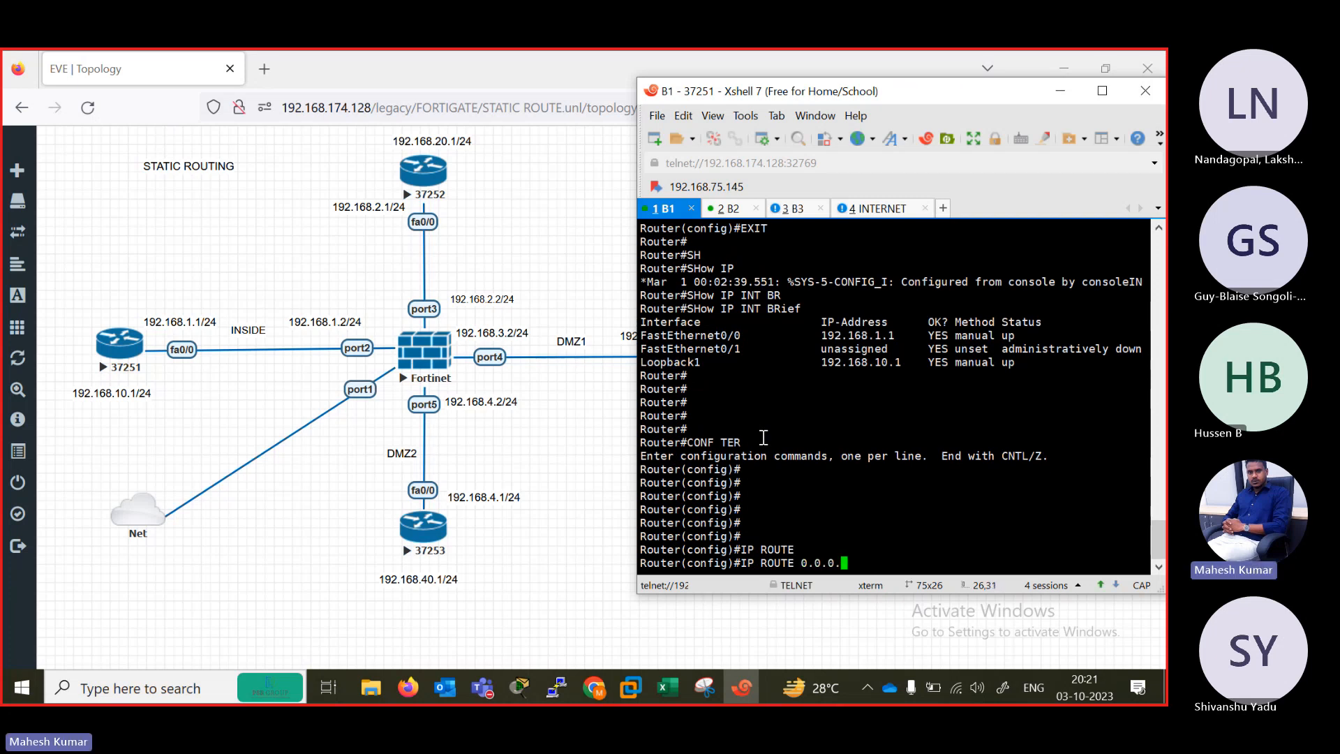
pyautogui.write('0')
pyautogui.press('Tab')
pyautogui.write('0.0.')
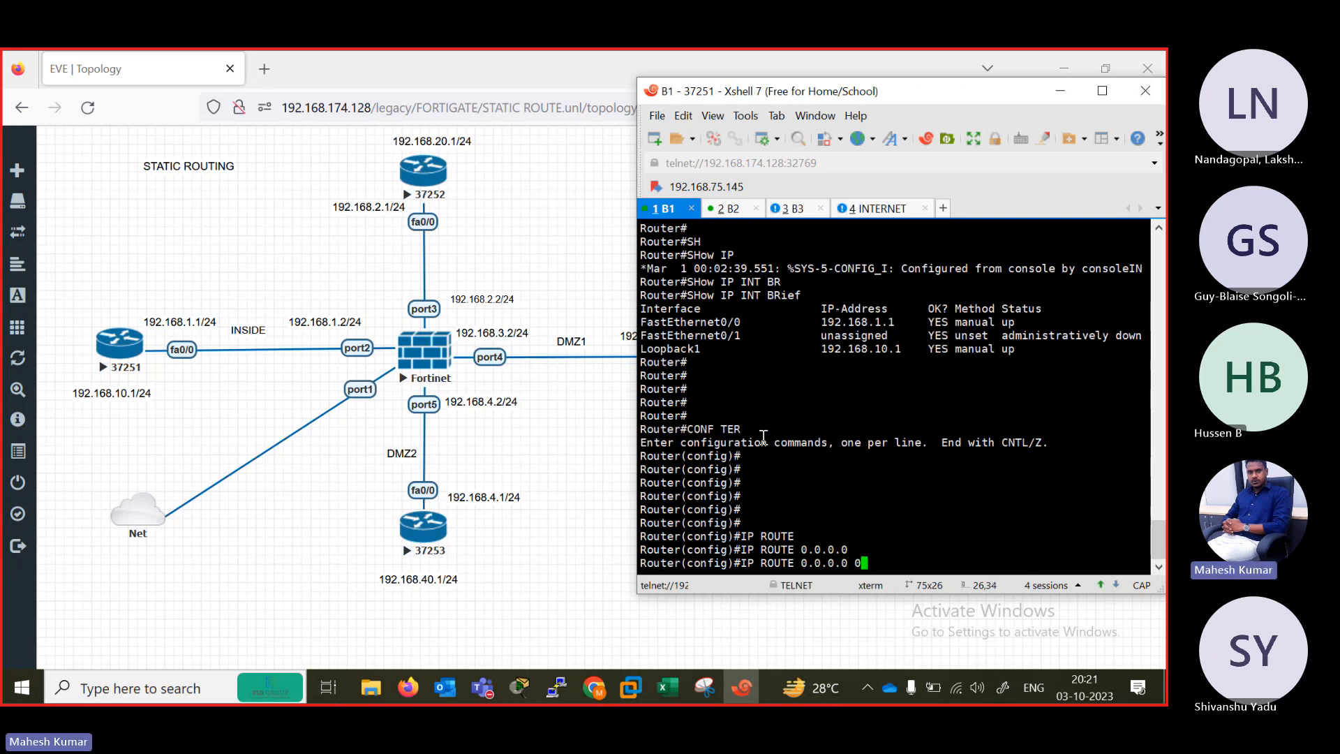
pyautogui.write('0.0 192.168.1.2')
pyautogui.press('Return')
pyautogui.press('Return')
pyautogui.press('Return')
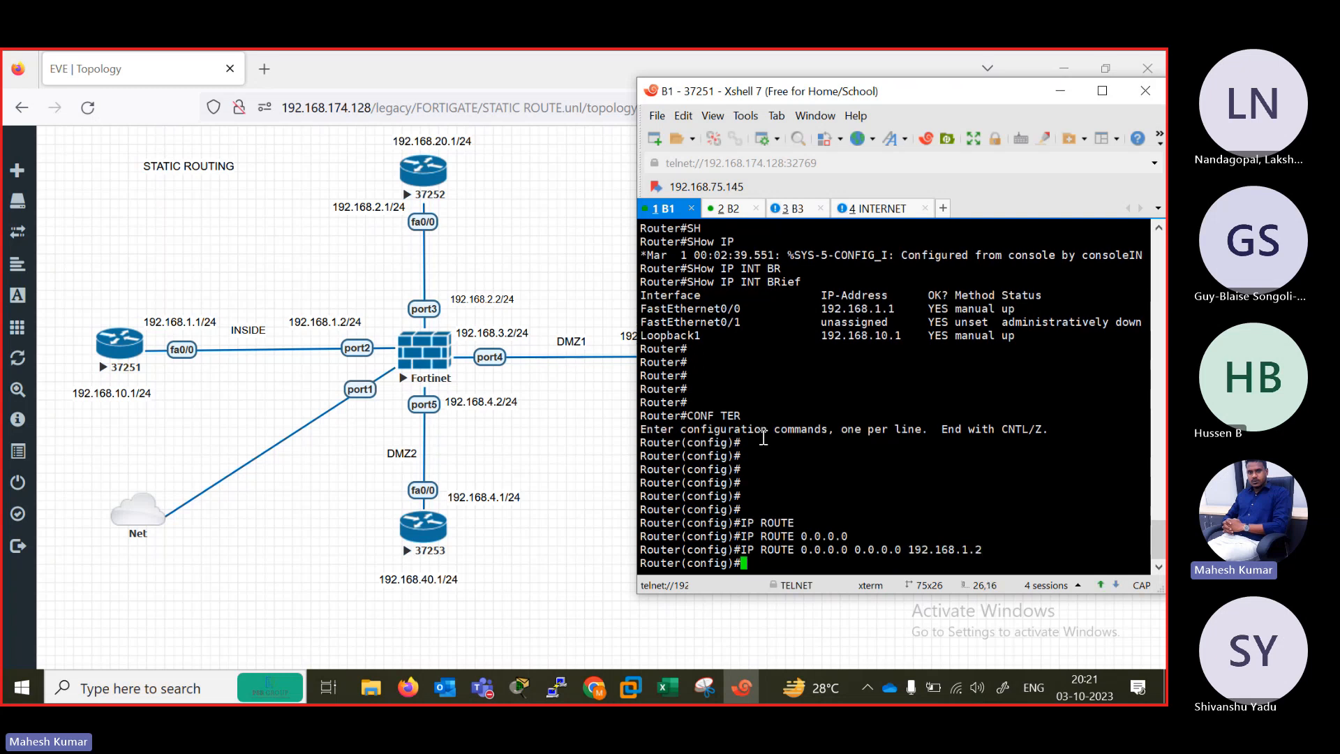
# End the configuration session on router B1 and return to privileged EXEC mode.
pyautogui.press('Return')
pyautogui.write('END')
pyautogui.press('Return')
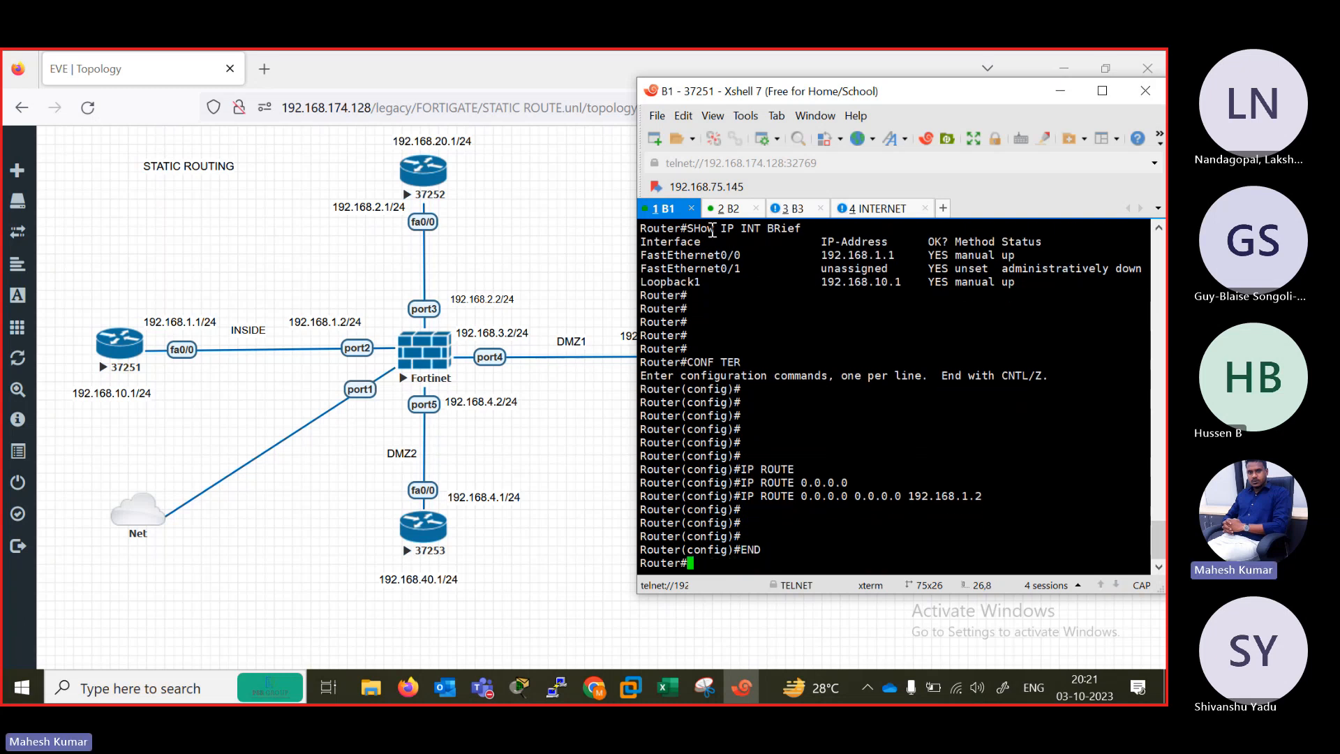
# Switch to router B2's console, enable privileged mode and enter global configuration mode.
pyautogui.click(728, 209)
pyautogui.press('Return')
pyautogui.press('Return')
pyautogui.press('Return')
pyautogui.press('Return')
pyautogui.press('Return')
pyautogui.press('Return')
pyautogui.press('Return')
pyautogui.press('Return')
pyautogui.press('Return')
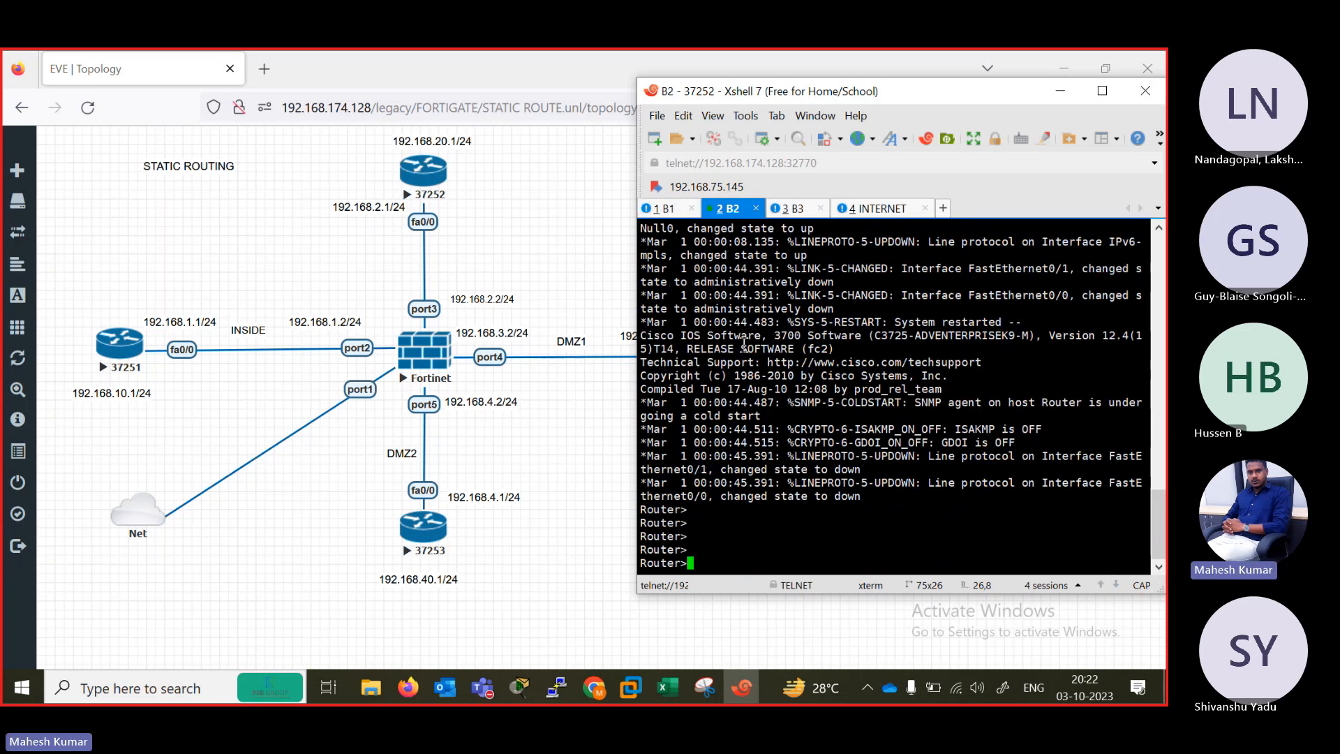
pyautogui.write('EN')
pyautogui.press('Return')
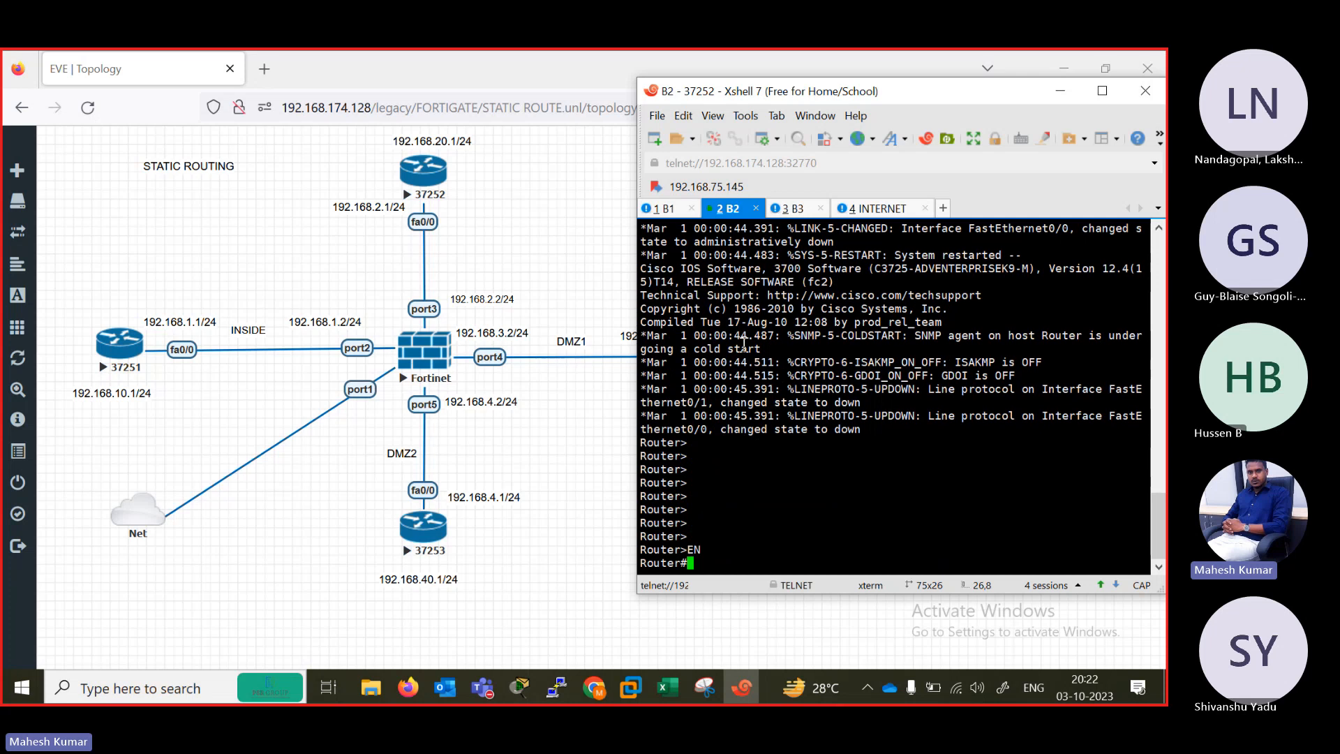
pyautogui.write('CONF TER')
pyautogui.press('Return')
# Enter interface FastEthernet 0/0 on router B2 and assign it IP address 192.168.2.1 with mask 255.255.255.0.
pyautogui.write('IN')
pyautogui.press('Tab')
pyautogui.write('FAS')
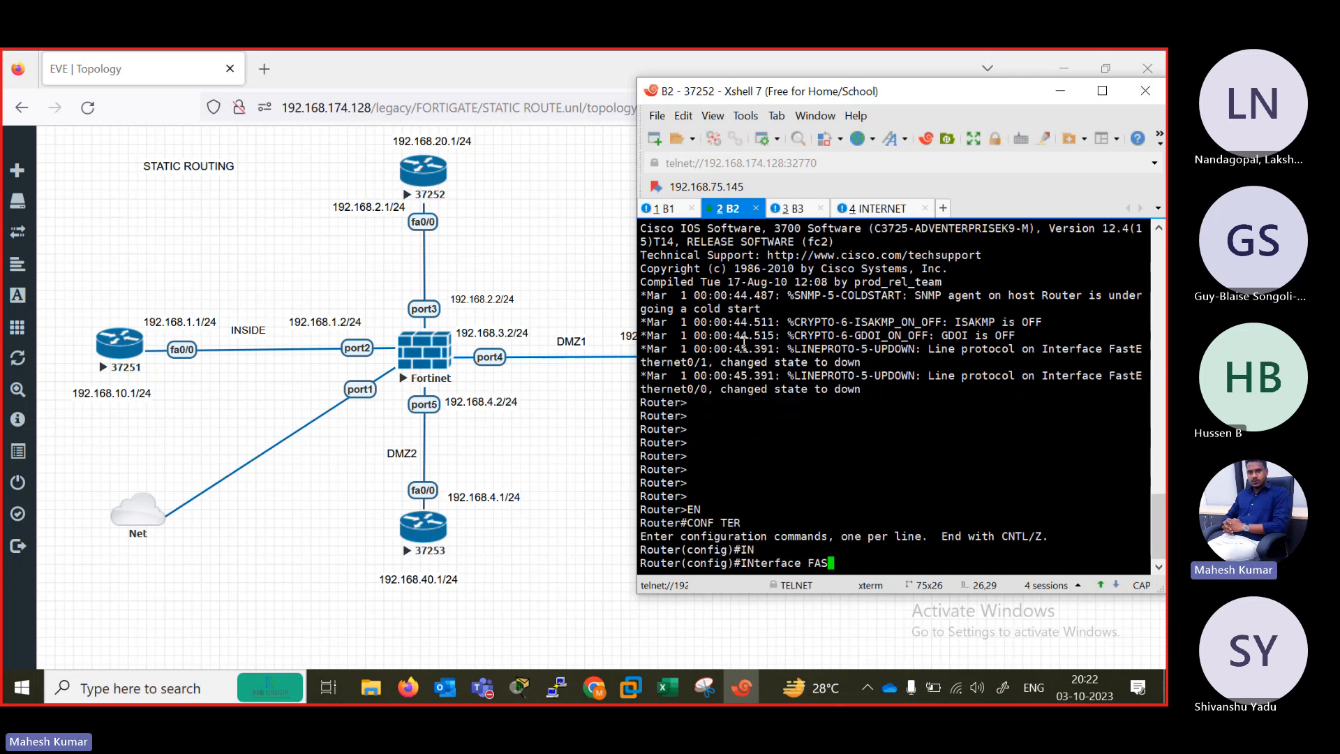
pyautogui.press('Tab')
pyautogui.write('0/0')
pyautogui.press('Return')
pyautogui.write('IP AD')
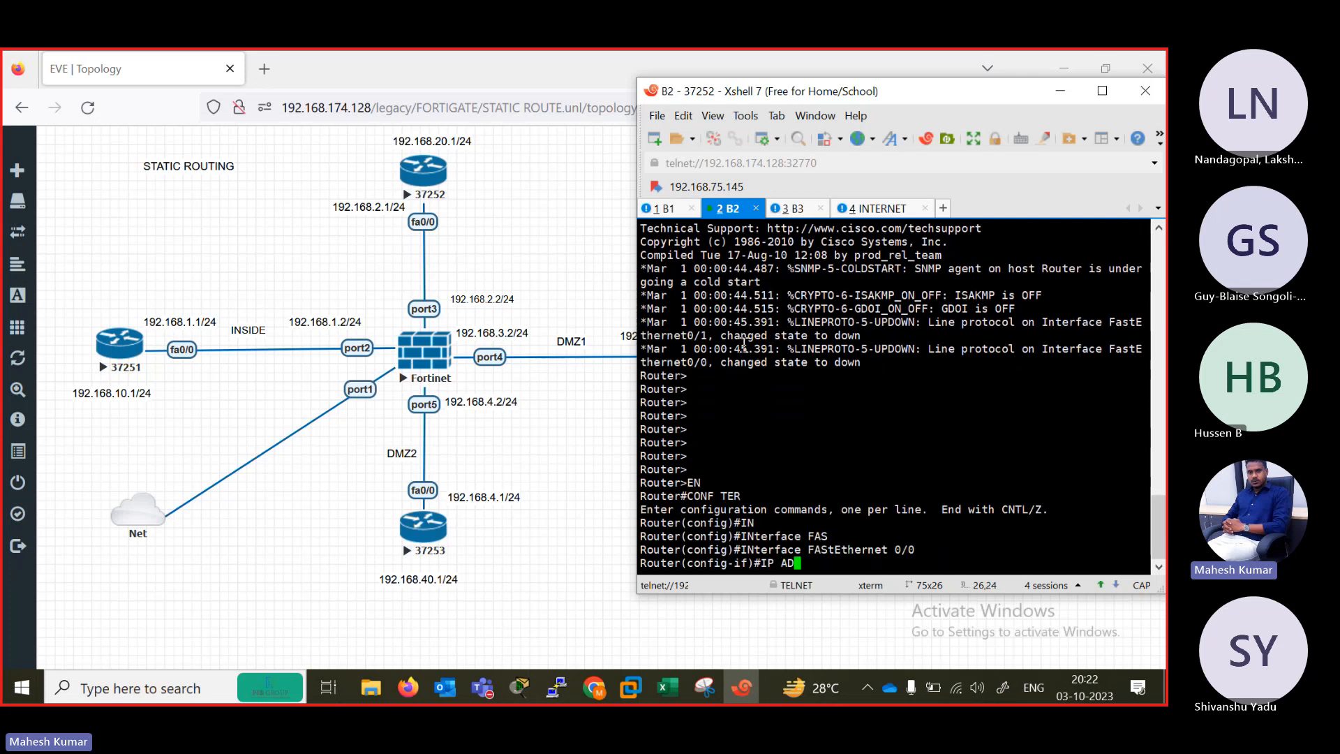
pyautogui.write('D 192.1568')
pyautogui.press('BackSpace')
pyautogui.press('BackSpace')
pyautogui.press('BackSpace')
pyautogui.write('168.2.1 255.255.255.0')
pyautogui.press('Return')
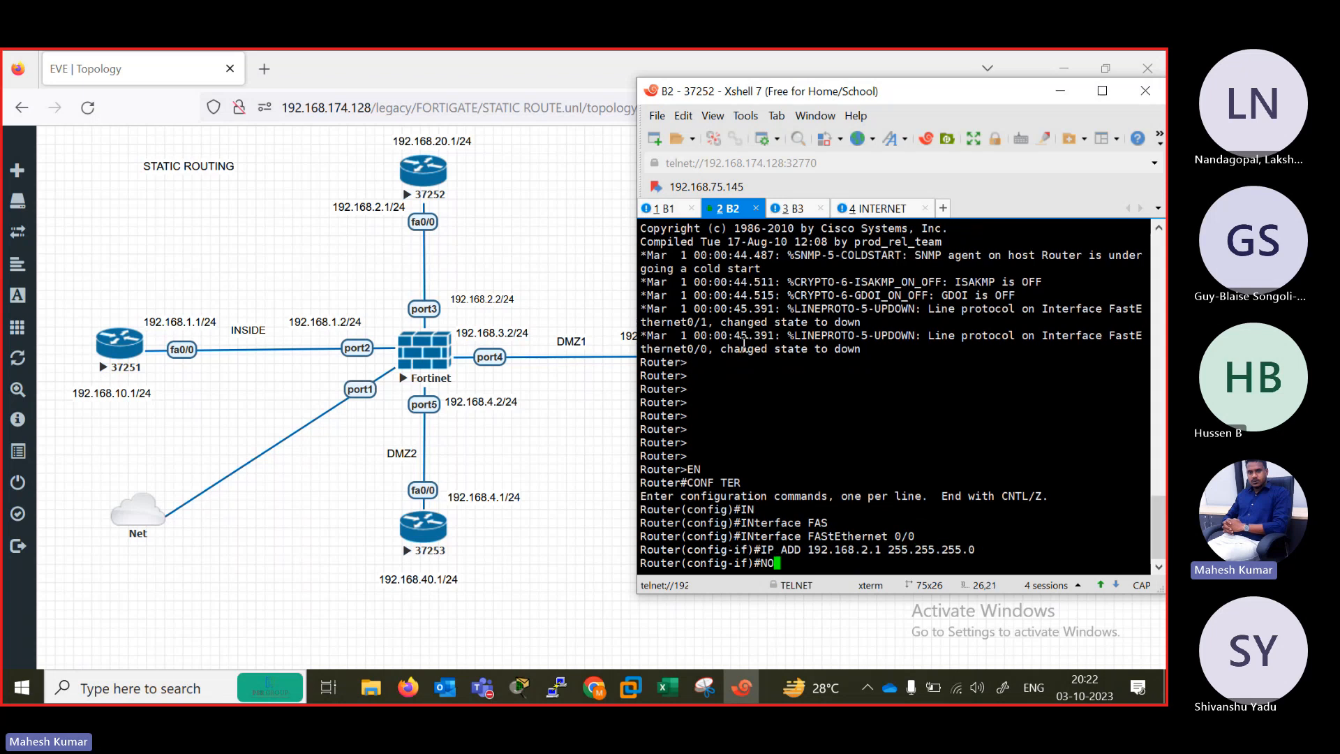
# Enable FastEthernet 0/0 on router B2 with no shutdown and exit interface configuration mode.
pyautogui.write('NO SH')
pyautogui.press('Tab')
pyautogui.press('Return')
pyautogui.press('Return')
pyautogui.write('EXIT')
pyautogui.press('Return')
# Create interface Loopback 1 on router B2 and assign it IP address 192.168.20.1 with mask 255.255.255.0.
pyautogui.write('IN')
pyautogui.press('Tab')
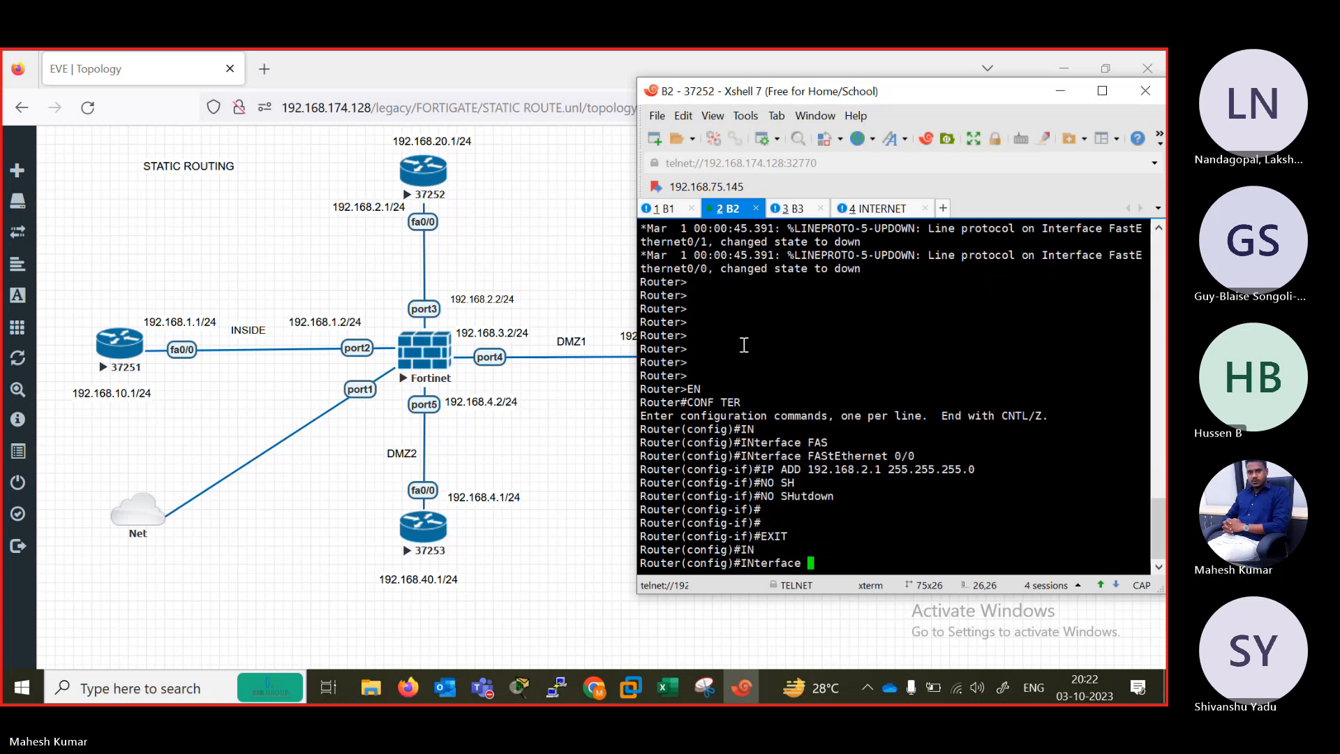
pyautogui.write('LO')
pyautogui.press('Tab')
pyautogui.write('1')
pyautogui.press('Return')
pyautogui.write('IP ADD')
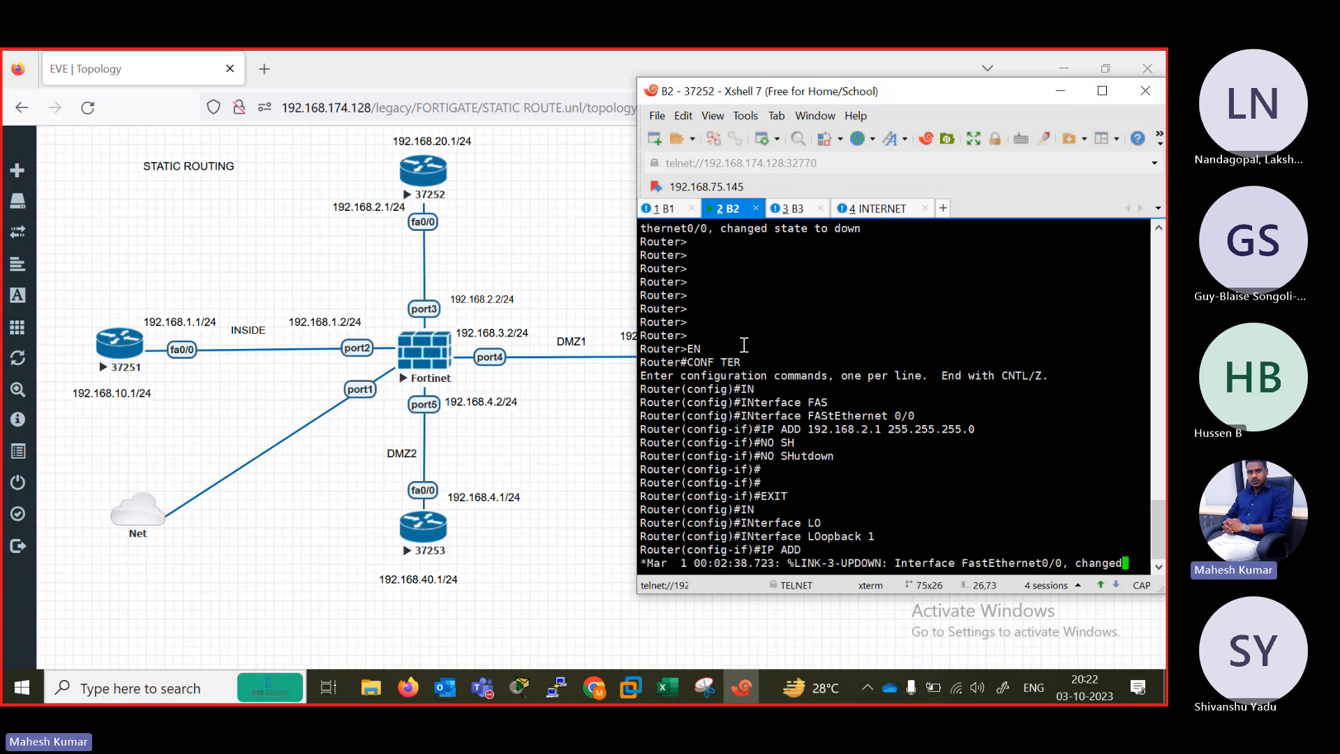
pyautogui.press('Tab')
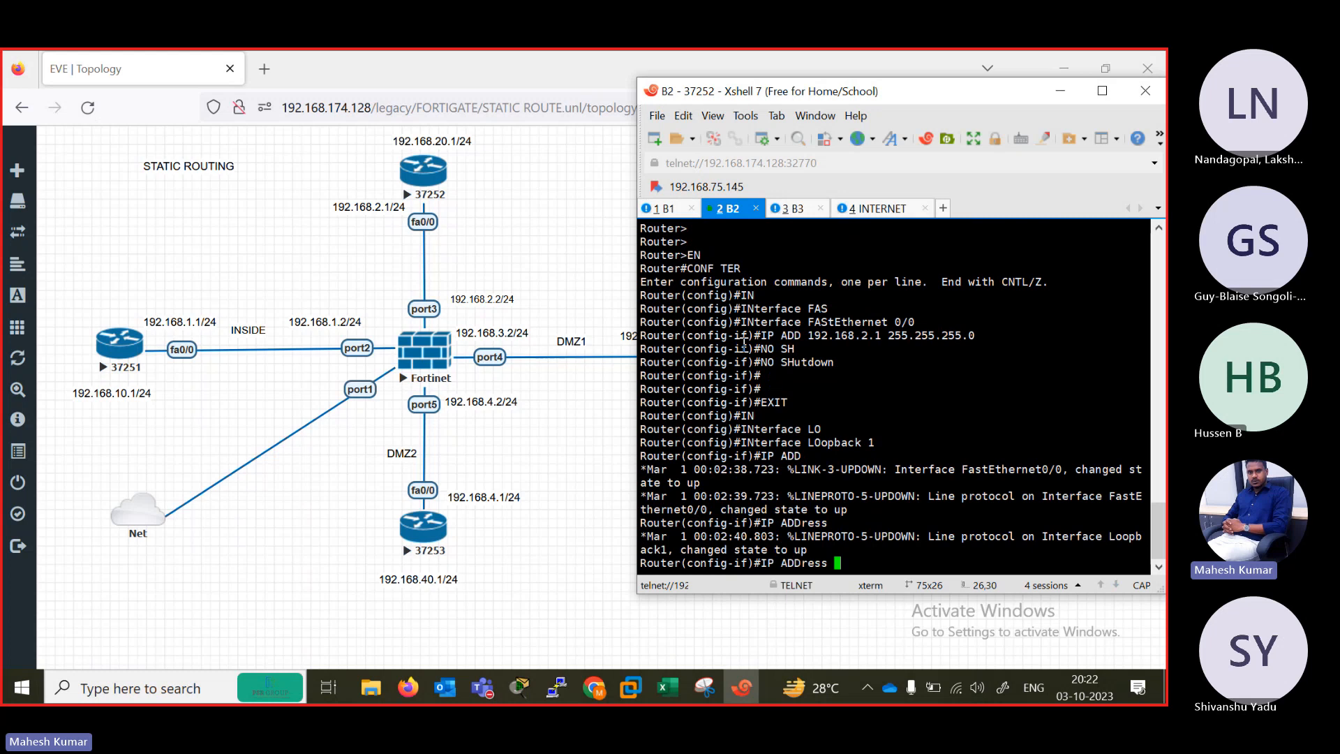
pyautogui.write('192.168.20.1 255.255.2')
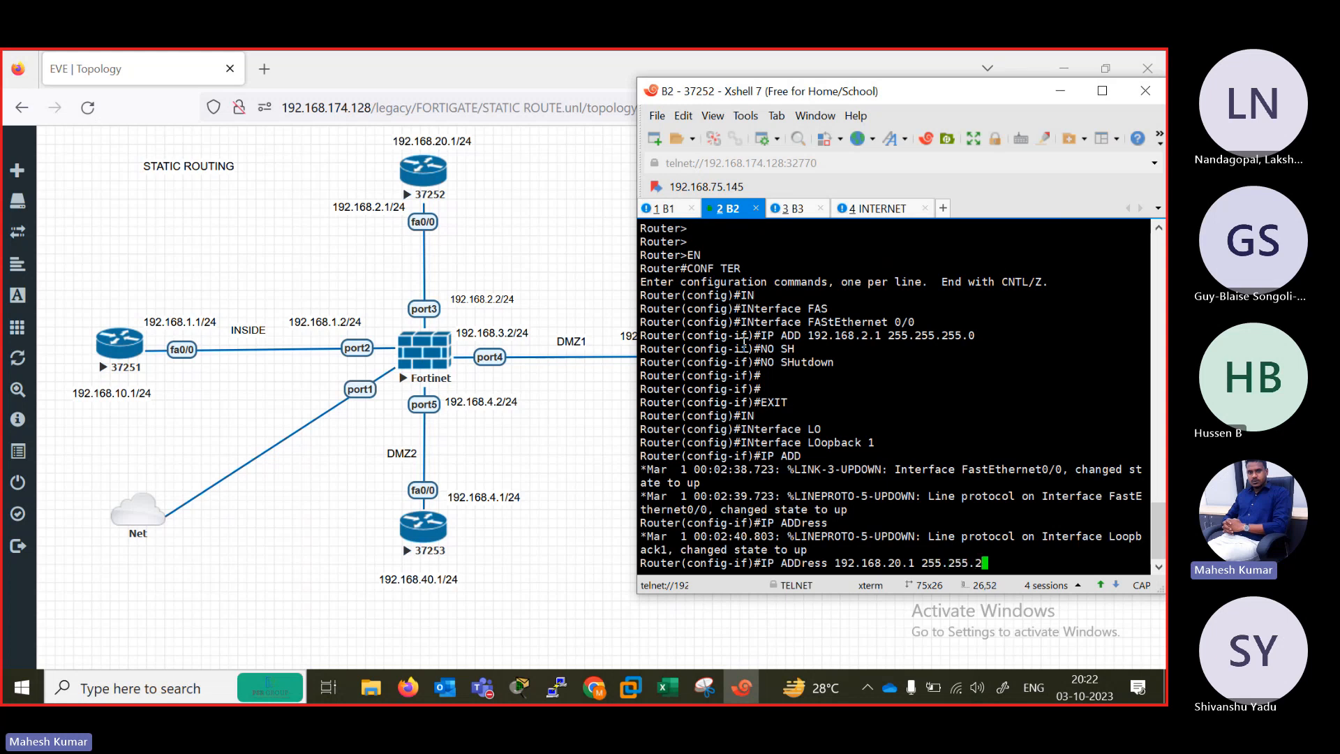
pyautogui.write('55.255.0')
pyautogui.press('Return')
# Leave Loopback 1 configuration on router B2 and return to global configuration mode.
pyautogui.write('EX')
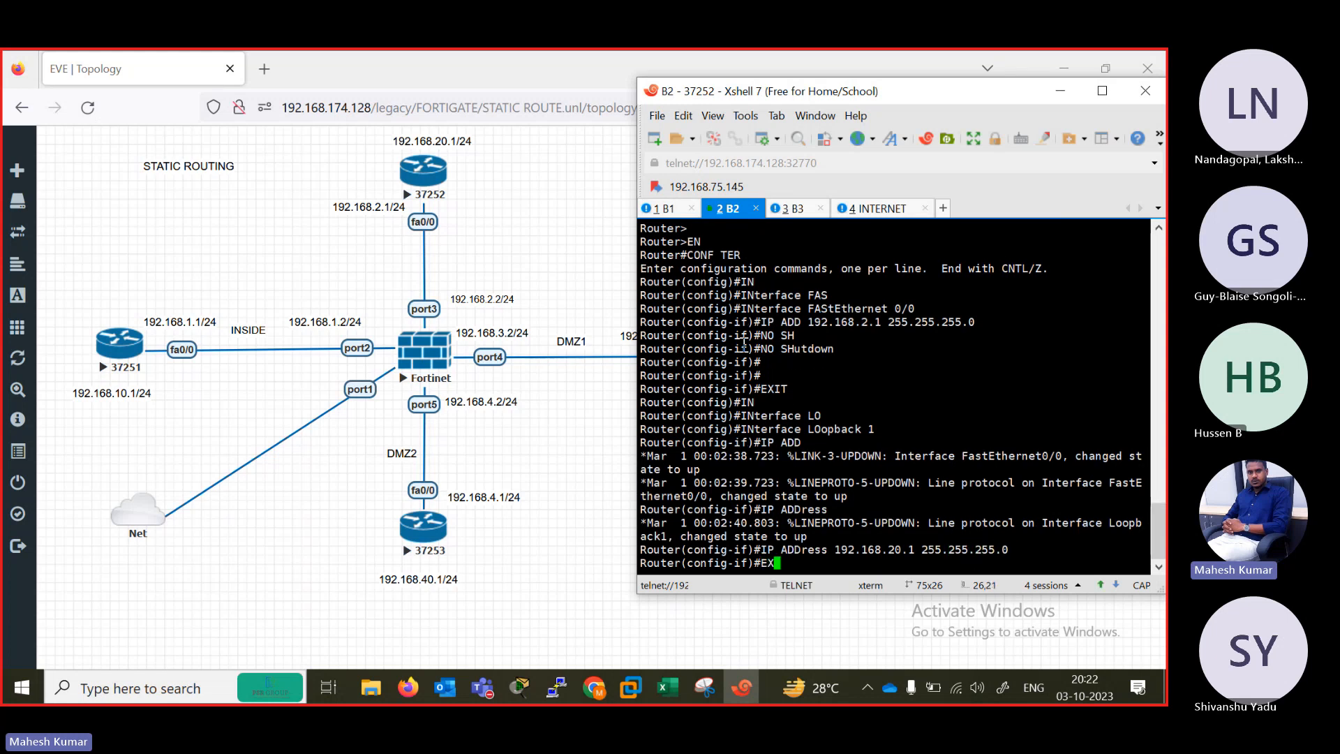
pyautogui.write('IT')
pyautogui.press('Return')
pyautogui.press('Return')
pyautogui.press('Return')
pyautogui.press('Return')
pyautogui.press('Return')
pyautogui.press('Return')
pyautogui.press('Return')
pyautogui.press('Return')
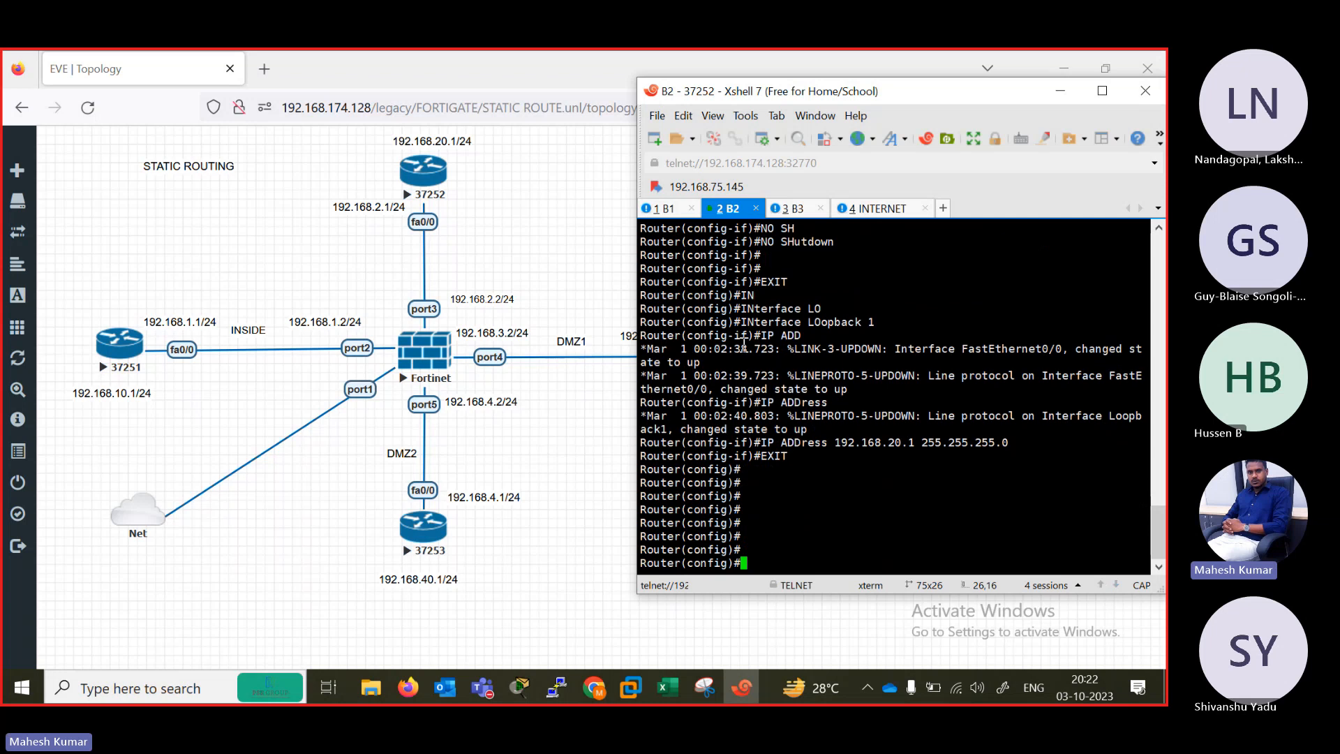
# Add a default route 0.0.0.0 0.0.0.0 via 192.168.2.2 on router B2 and exit global configuration mode.
pyautogui.write('IP ROUTE')
pyautogui.press('Tab')
pyautogui.write('0.0')
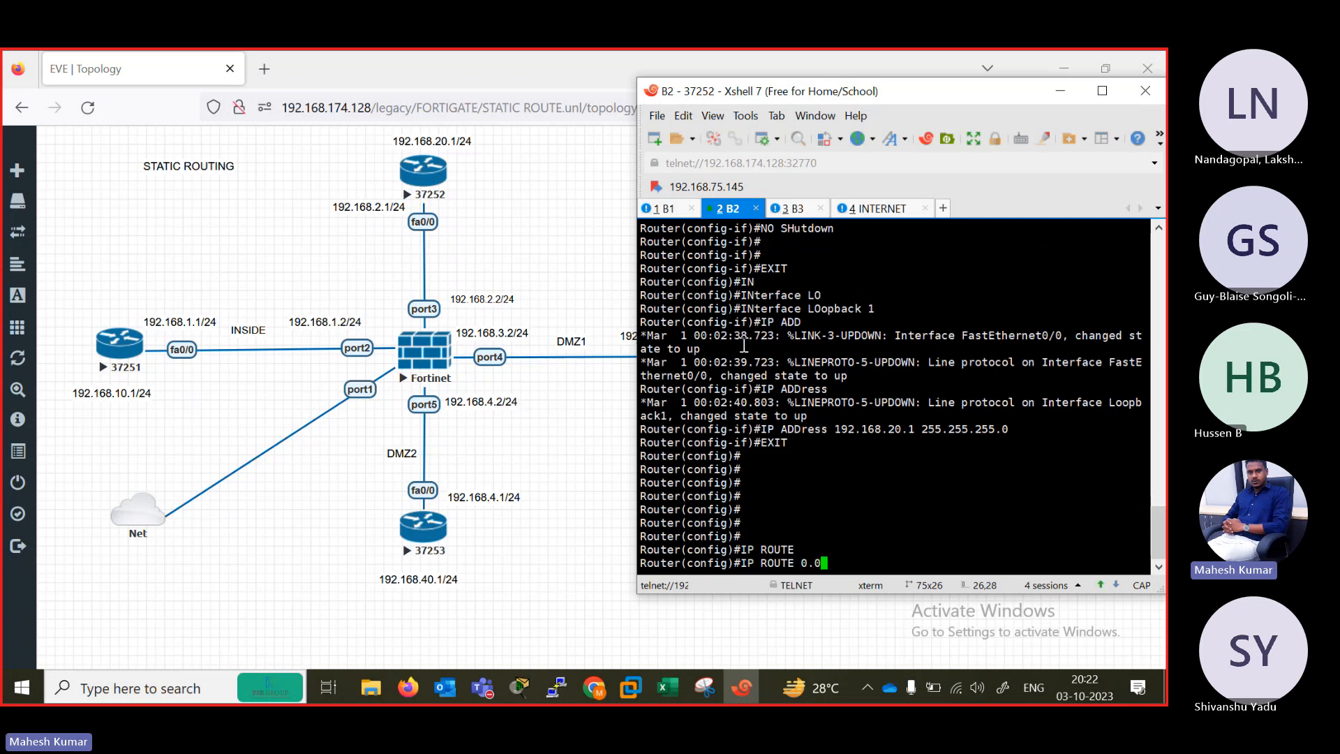
pyautogui.write('.0.0 0.0.0.0 192.168.2.')
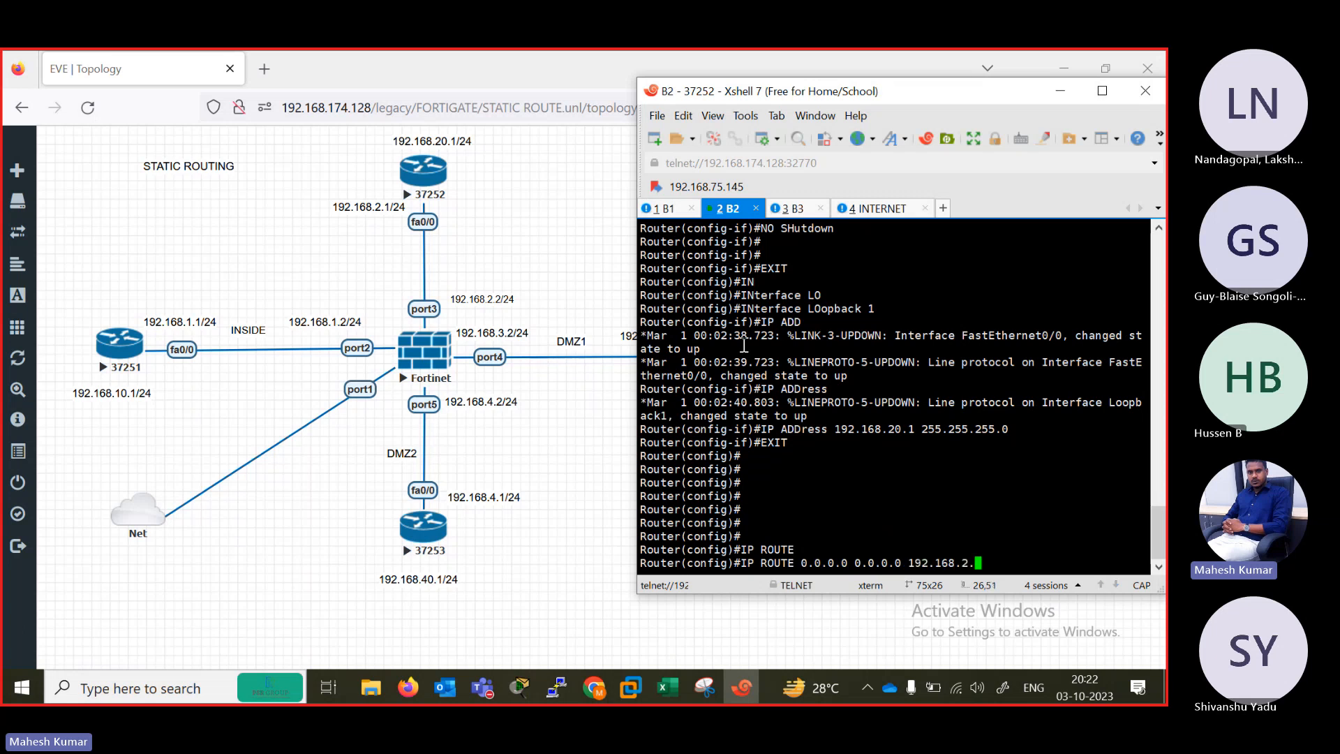
pyautogui.write('2')
pyautogui.press('Return')
pyautogui.press('Return')
pyautogui.press('Return')
pyautogui.press('Return')
pyautogui.press('Return')
pyautogui.write('EXIT')
pyautogui.press('Return')
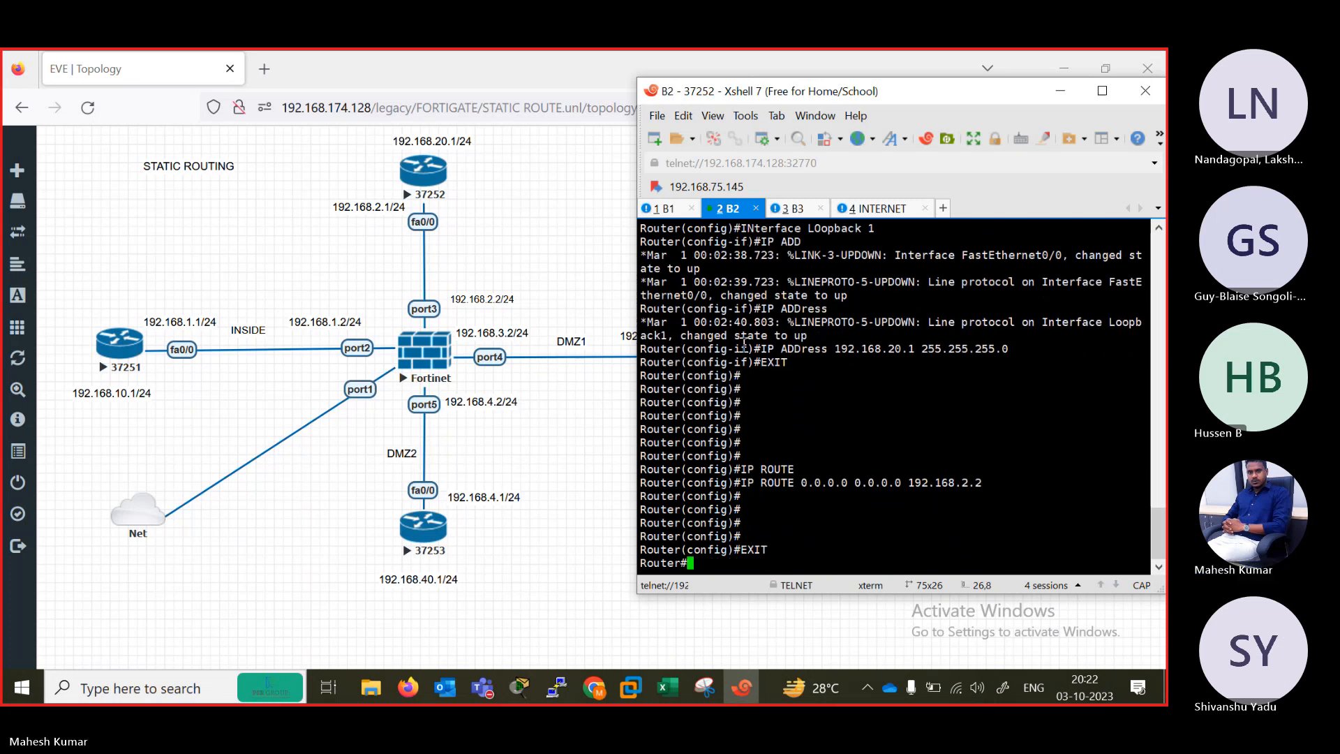
# Switch to the router B3 console and enter privileged mode, then global configuration mode.
pyautogui.click(794, 209)
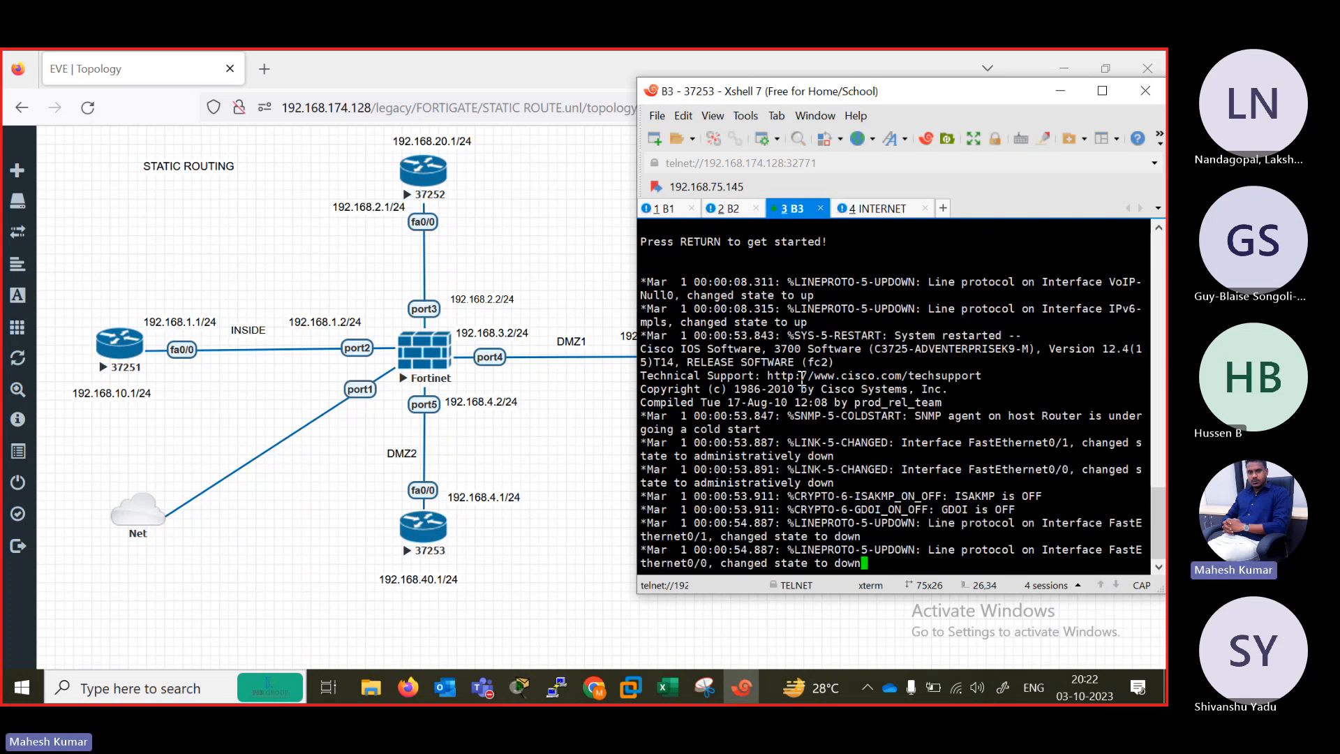
pyautogui.press('Return')
pyautogui.press('Return')
pyautogui.press('Return')
pyautogui.press('Return')
pyautogui.press('Return')
pyautogui.press('Return')
pyautogui.write('EN')
pyautogui.press('Return')
pyautogui.write('CONF T')
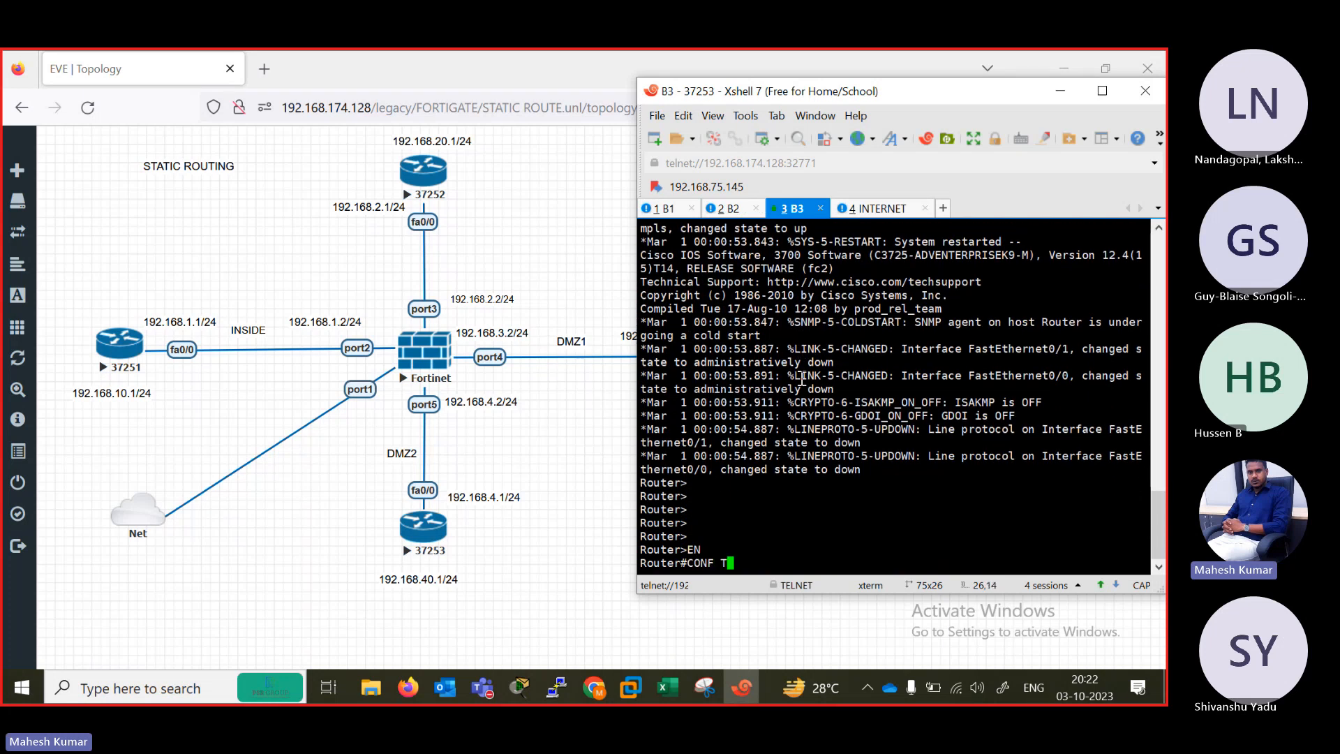
pyautogui.write('ER')
pyautogui.press('Return')
# Enter interface configuration for FastEthernet 0/0 on router B3.
pyautogui.write('IN')
pyautogui.press('Tab')
pyautogui.write('FAS')
pyautogui.press('Tab')
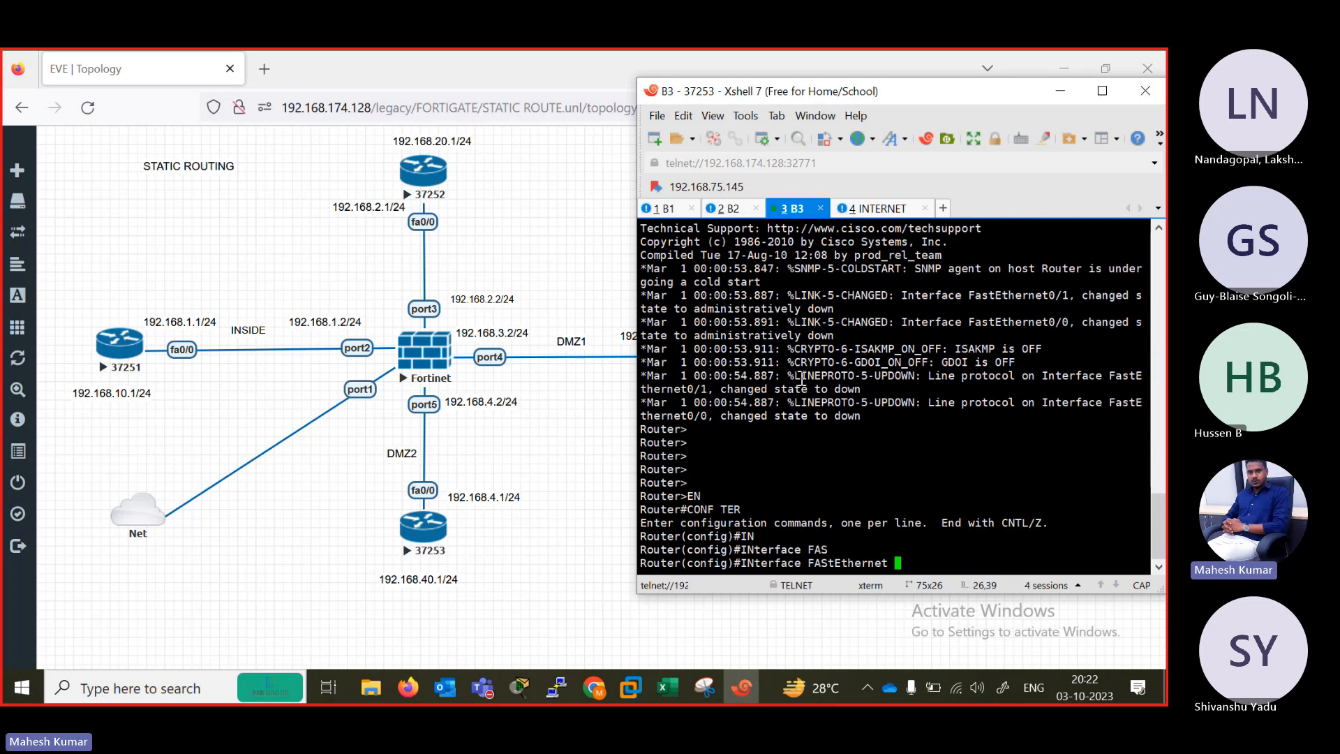
pyautogui.write('0/0')
pyautogui.press('Return')
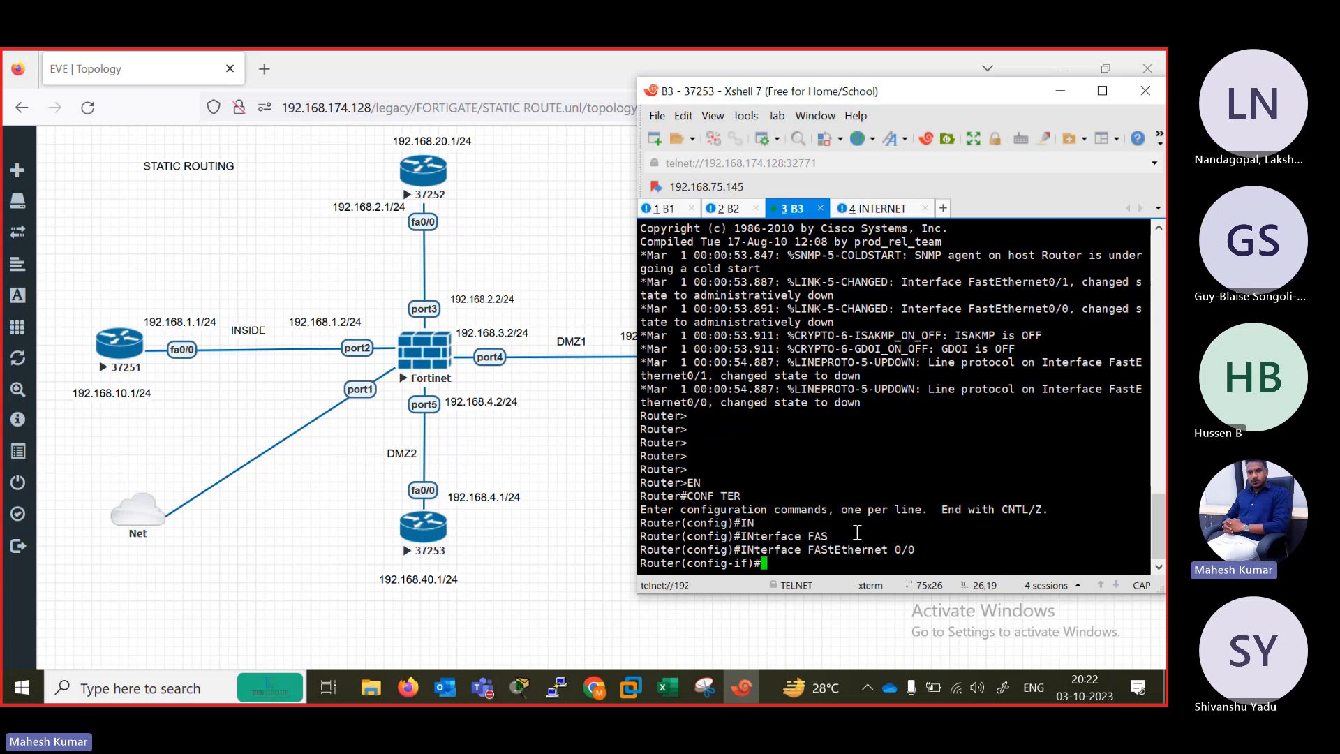
pyautogui.press('Return')
pyautogui.press('Return')
pyautogui.press('Return')
pyautogui.press('Return')
# Assign IP address 192.168.4.1 with mask 255.255.255.0 to FastEthernet 0/0 on router B3.
pyautogui.write('IP ')
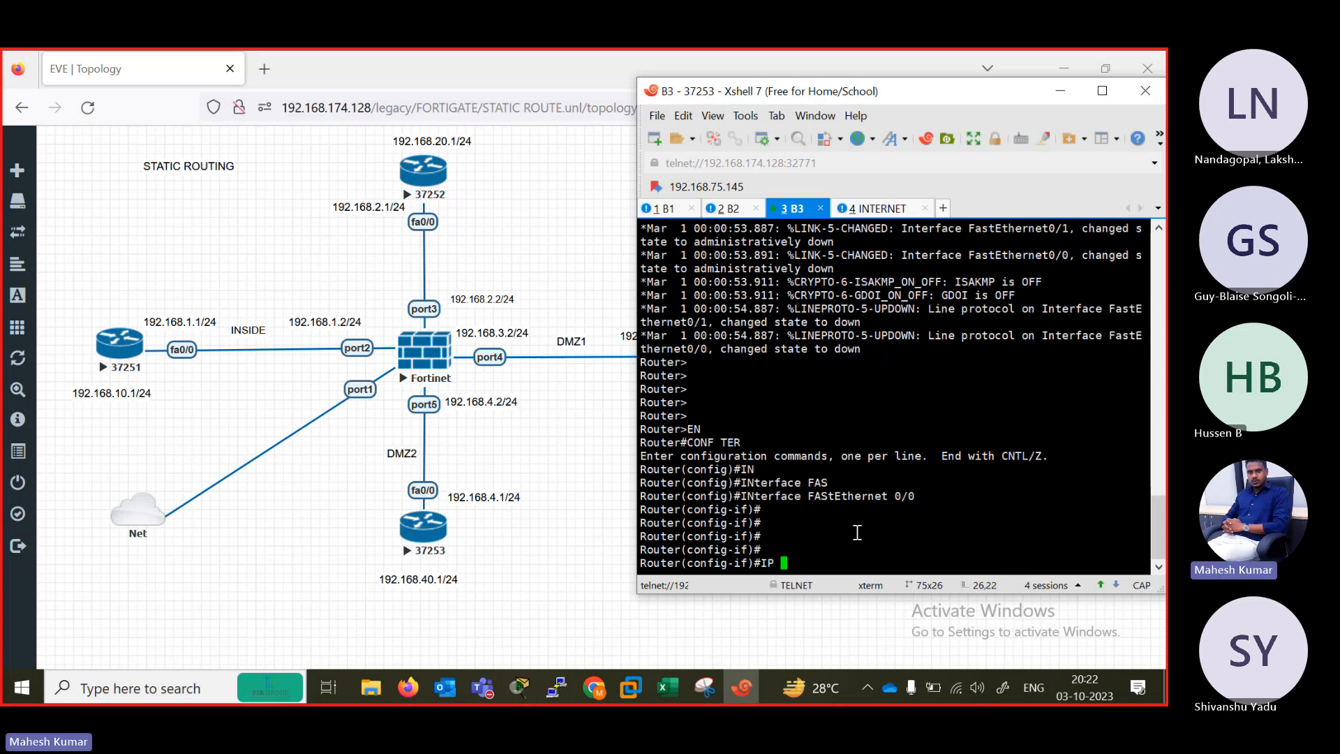
pyautogui.write('AD')
pyautogui.press('Tab')
pyautogui.write('D')
pyautogui.press('Tab')
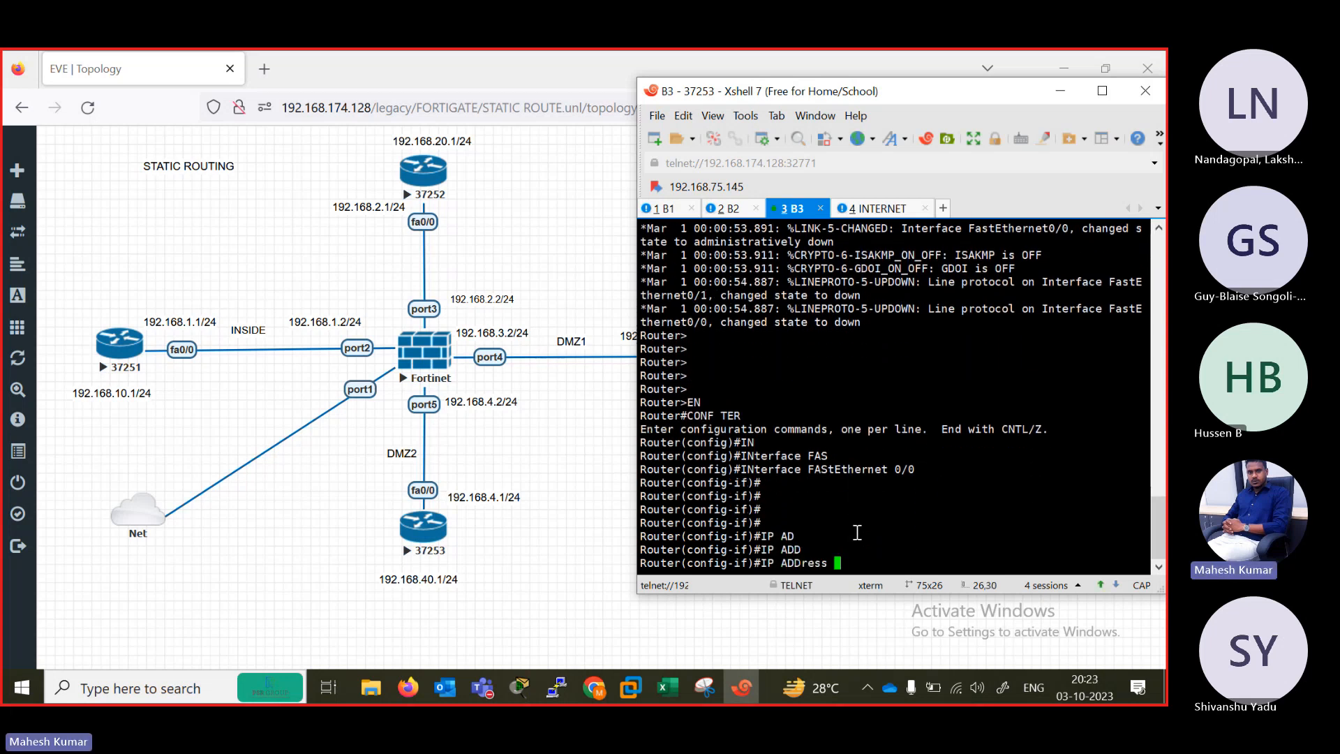
pyautogui.write('8.40.1 2')
pyautogui.press('BackSpace')
pyautogui.press('BackSpace')
pyautogui.press('BackSpace')
pyautogui.press('BackSpace')
pyautogui.write('1 255.255.255.0')
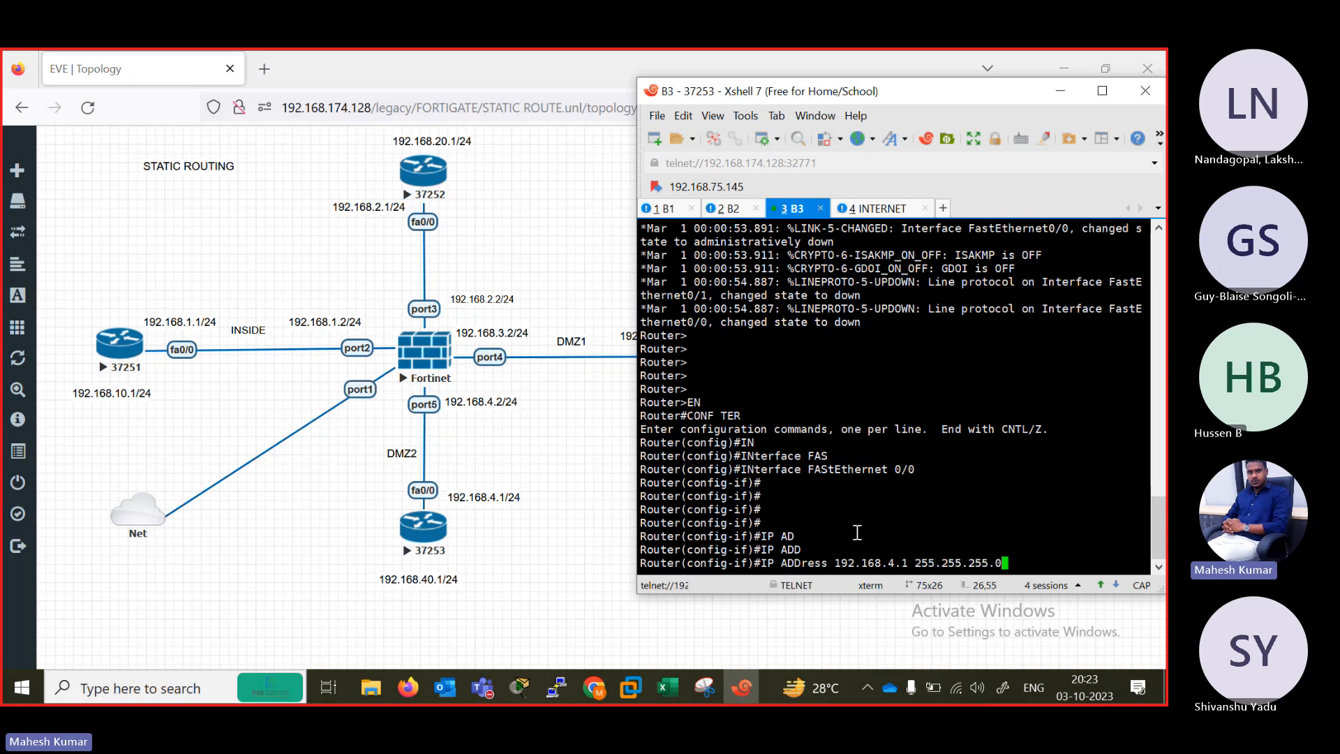
pyautogui.press('Return')
# Enable FastEthernet 0/0 on router B3 with no shutdown and exit interface configuration mode.
pyautogui.write('NO SH')
pyautogui.press('Tab')
pyautogui.press('Return')
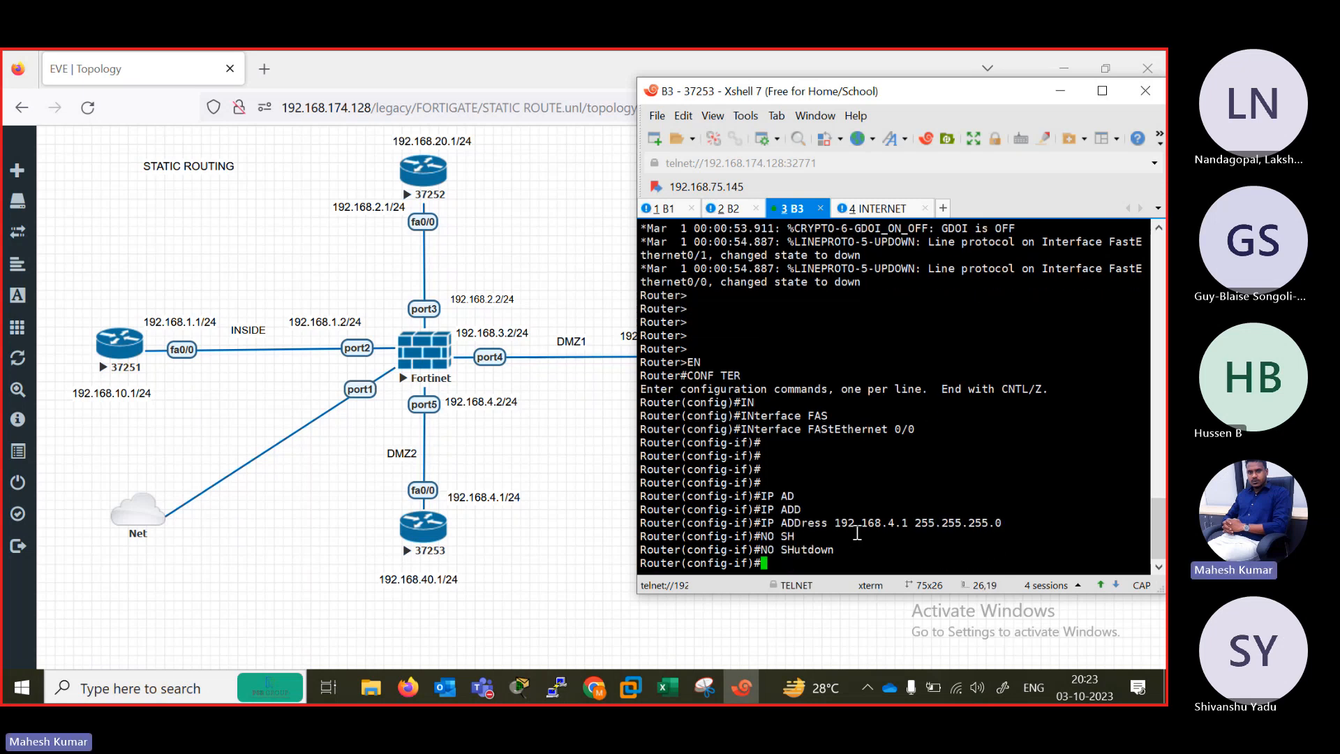
pyautogui.write('EXIT')
pyautogui.press('Return')
# Create interface Loopback 1 on router B3.
pyautogui.write('IN')
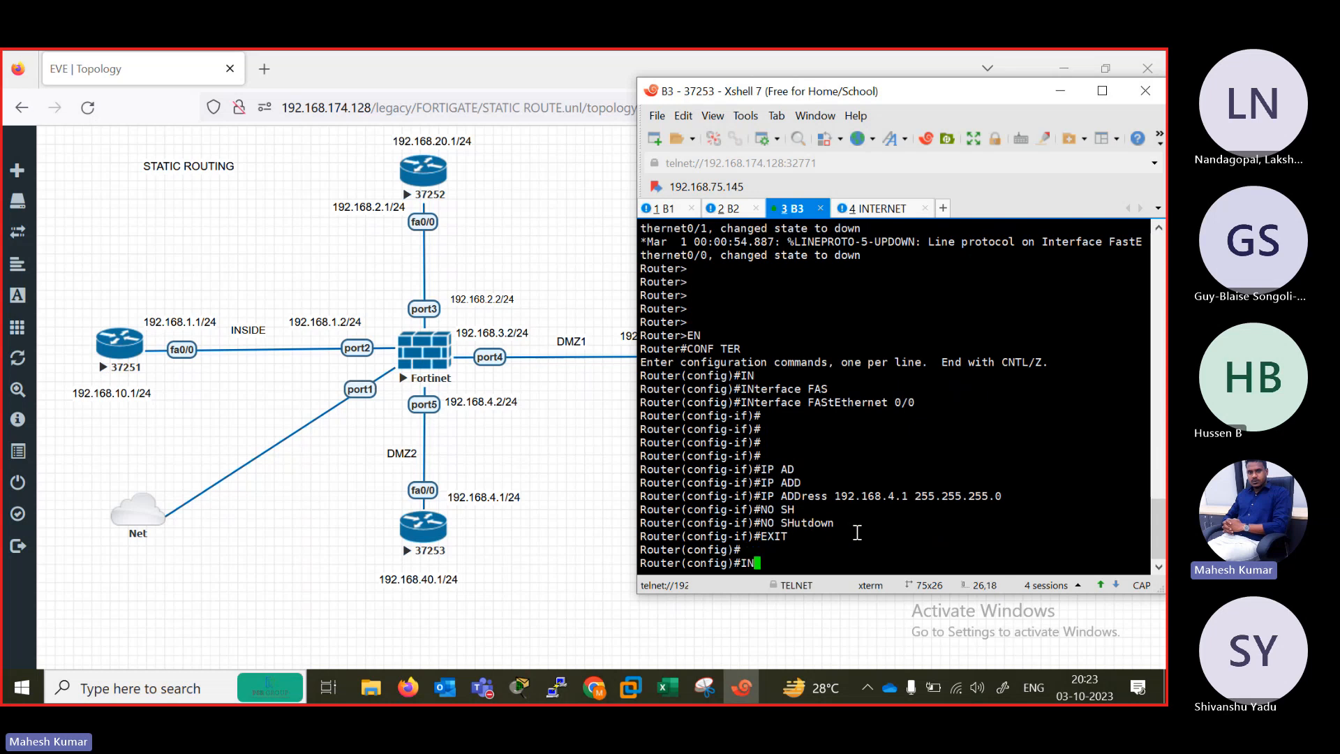
pyautogui.press('Tab')
pyautogui.write('L')
pyautogui.press('Tab')
pyautogui.write('O')
pyautogui.press('Tab')
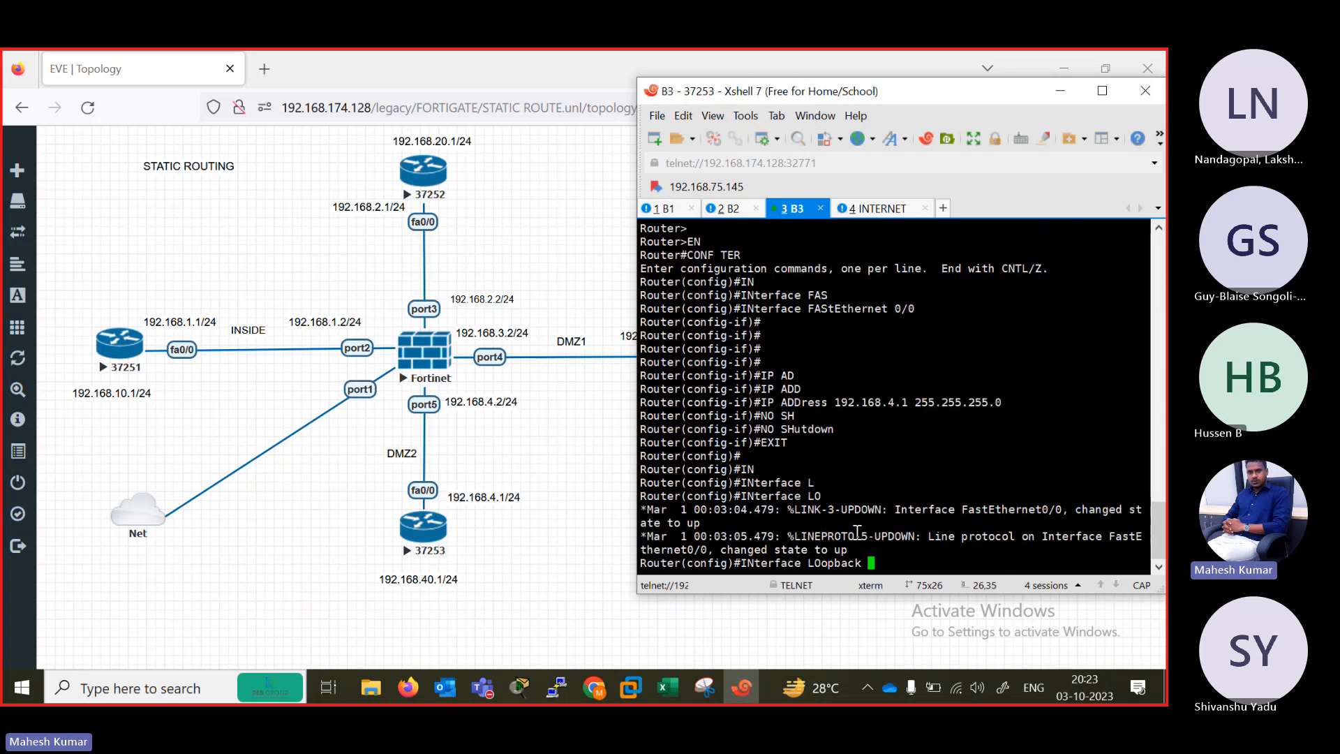
pyautogui.write('1')
pyautogui.press('Return')
# Assign IP address 192.168.40.1 with mask 255.255.255.0 to Loopback 1 on router B3 and return to global configuration mode.
pyautogui.write('IP ADD ')
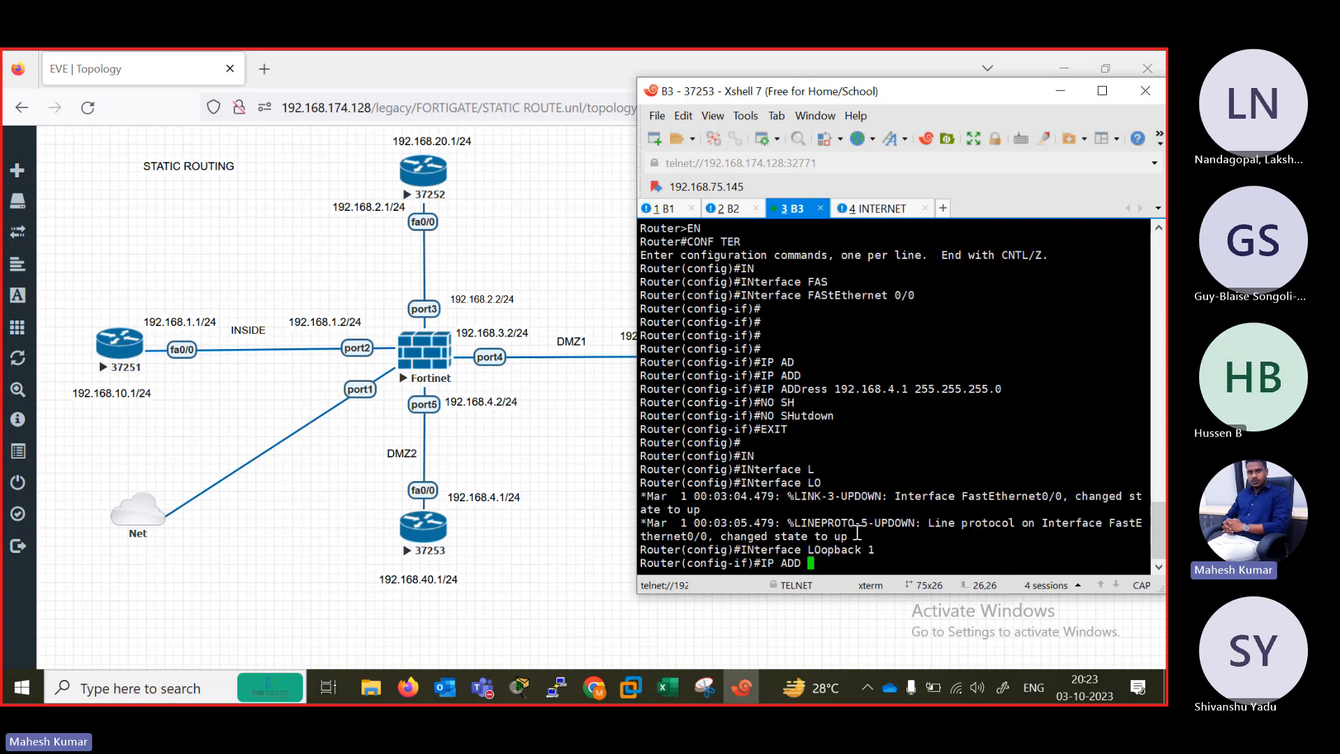
pyautogui.write('192.168')
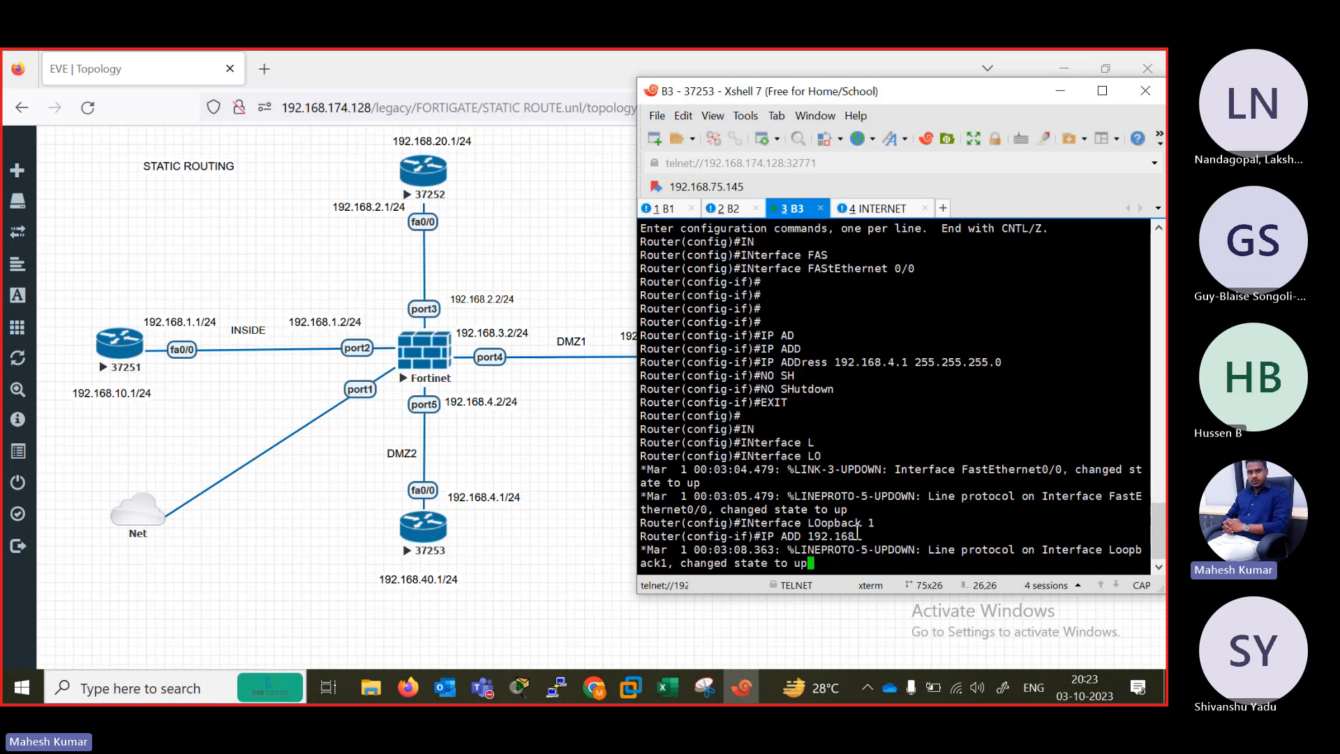
pyautogui.write('.40.1 25')
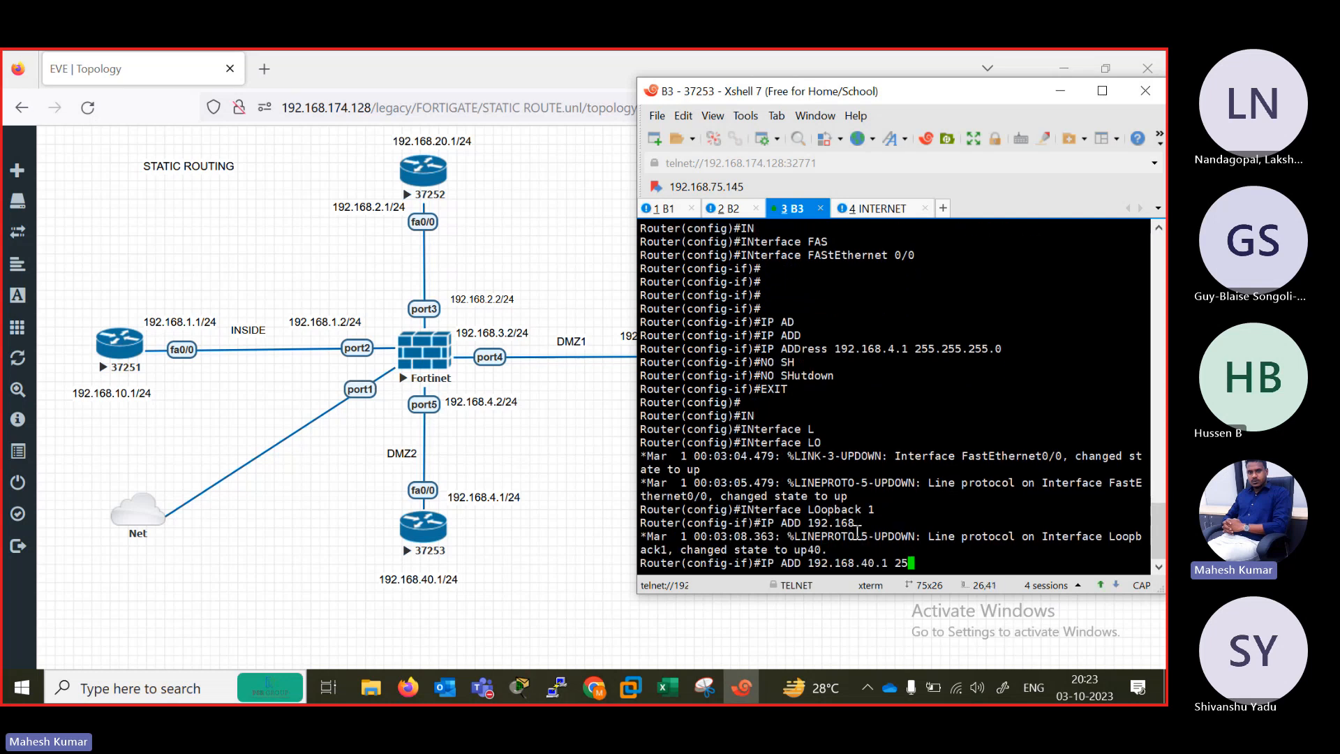
pyautogui.write('5.255.255.0')
pyautogui.press('Return')
pyautogui.press('Return')
pyautogui.press('Return')
pyautogui.press('Return')
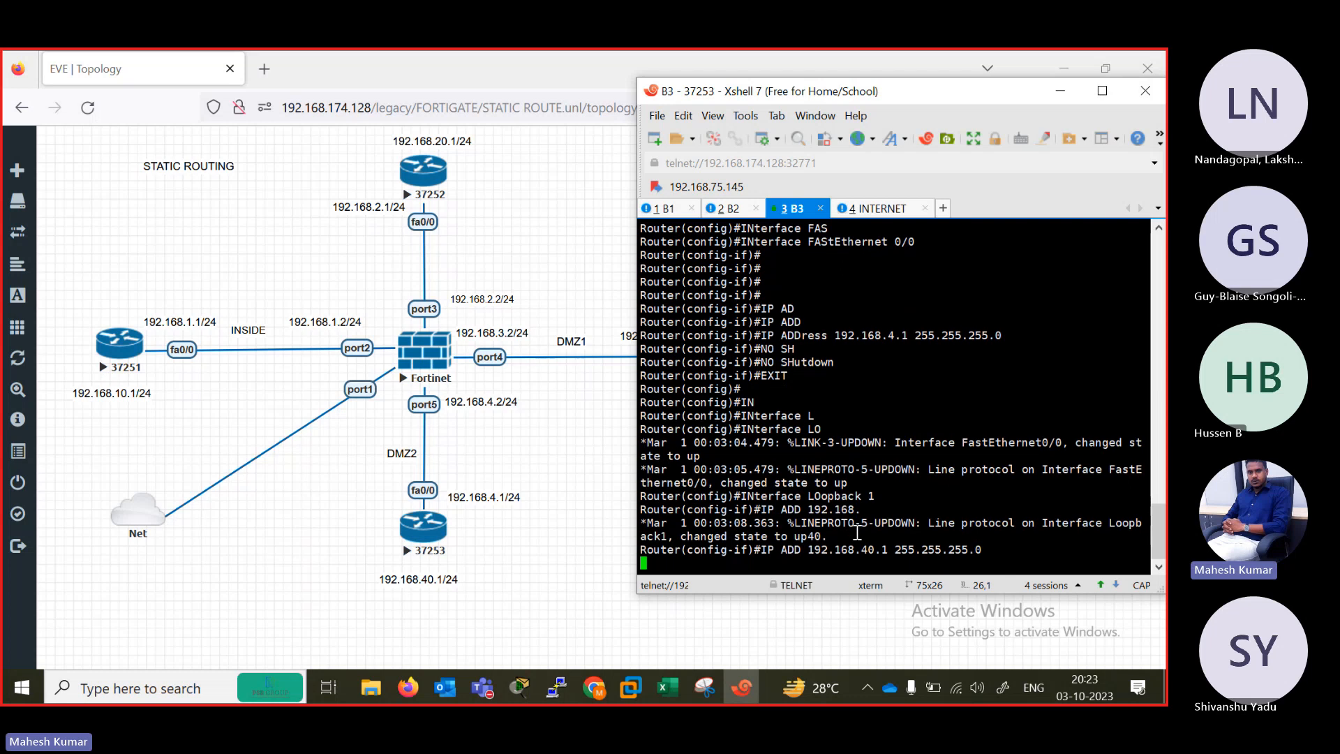
pyautogui.press('Return')
pyautogui.press('Return')
pyautogui.write('E')
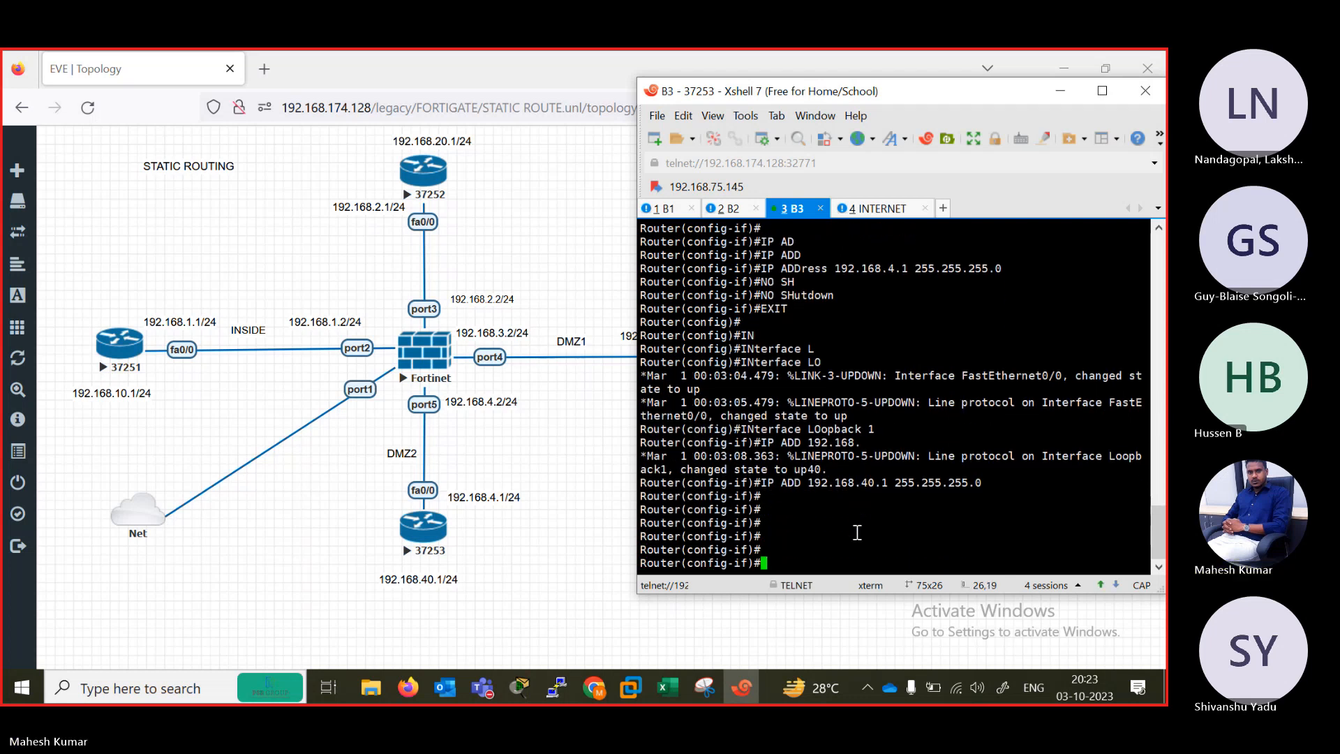
pyautogui.write('EXIT')
pyautogui.press('Return')
# Add a default route 0.0.0.0 0.0.0.0 via 192.168.4.2 on router B3.
pyautogui.write('IP ROU')
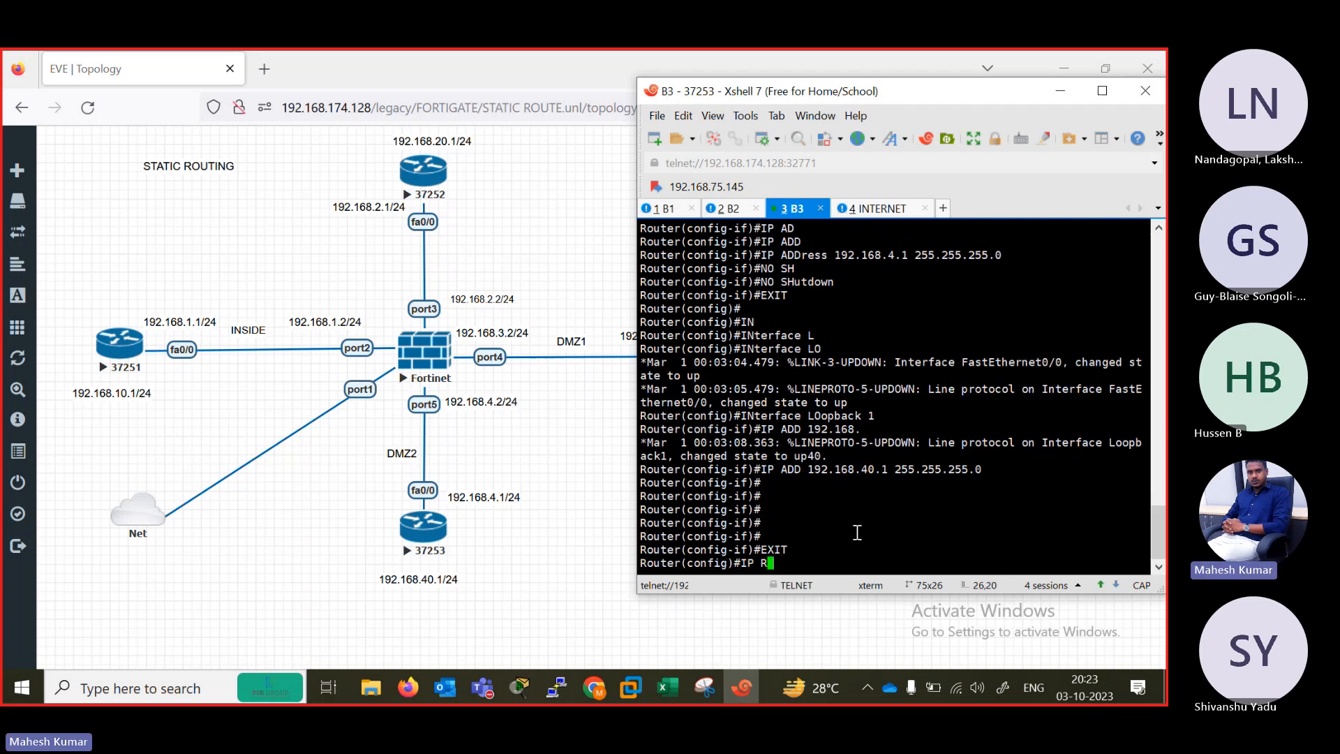
pyautogui.press('Tab')
pyautogui.write('tE')
pyautogui.press('Tab')
pyautogui.write('0.0.')
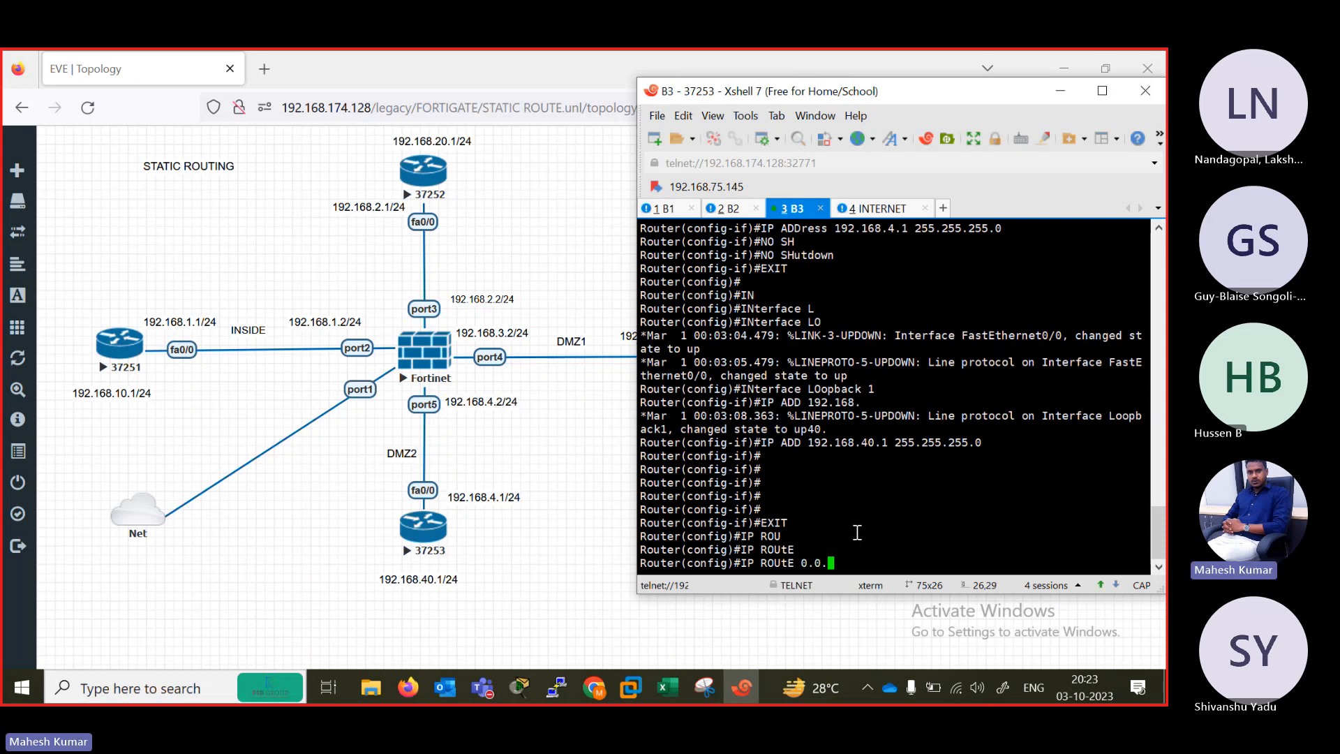
pyautogui.write('0.0 0.0.0.0 192.168.4.2')
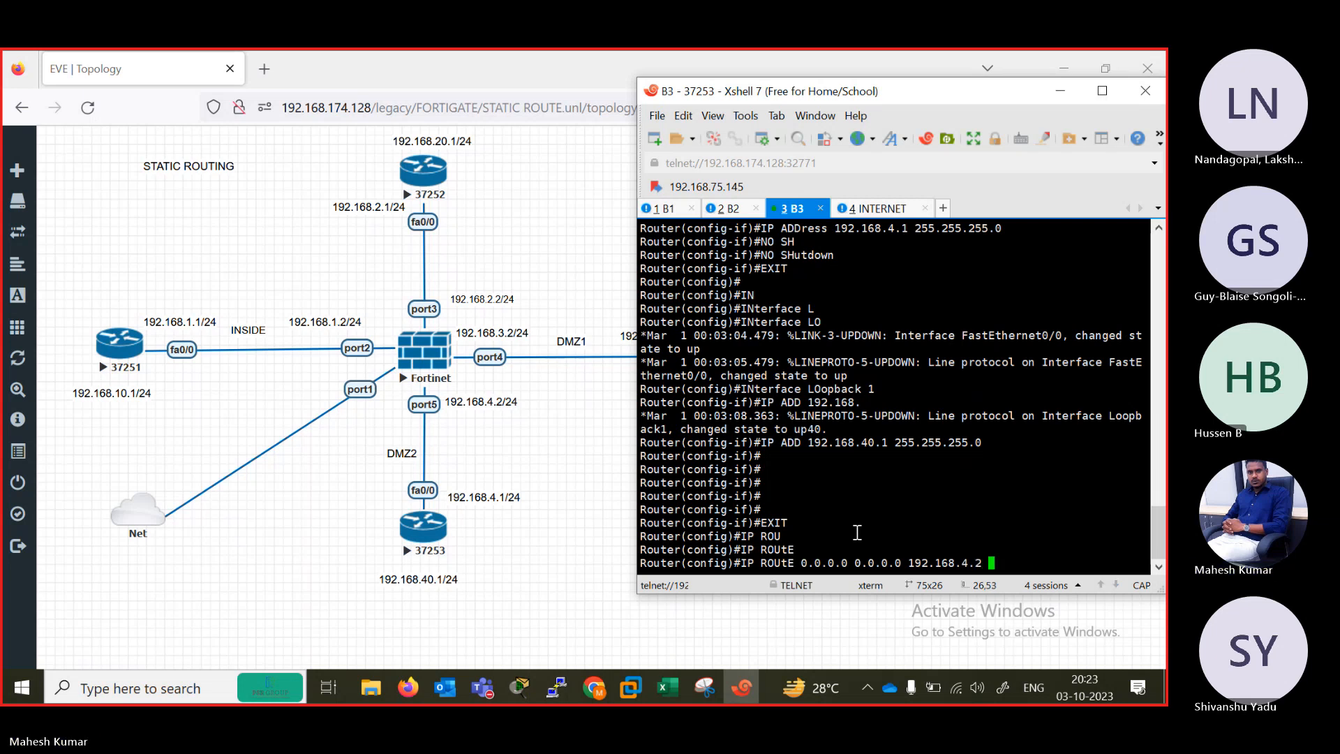
pyautogui.press('Return')
pyautogui.press('Return')
pyautogui.press('Return')
pyautogui.press('Return')
pyautogui.press('Return')
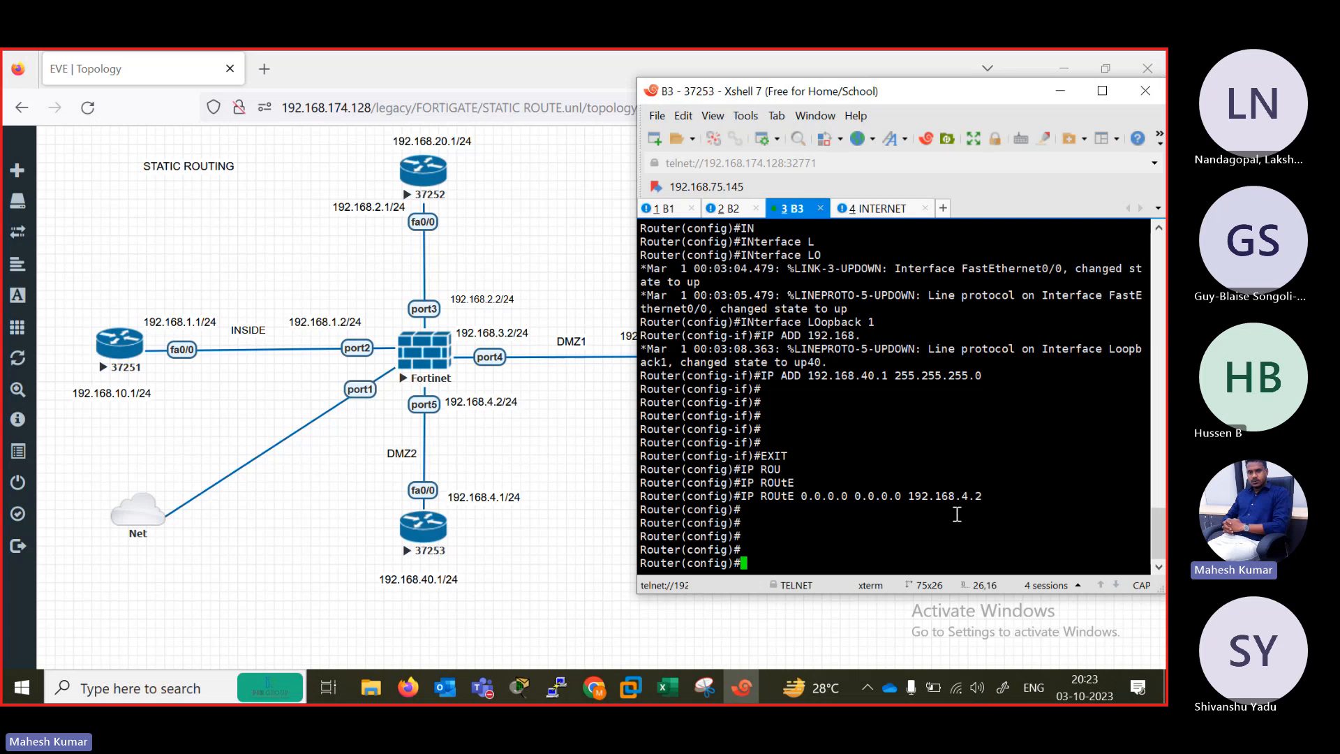
pyautogui.press('Return')
pyautogui.press('Return')
pyautogui.press('Return')
pyautogui.press('Return')
pyautogui.press('Return')
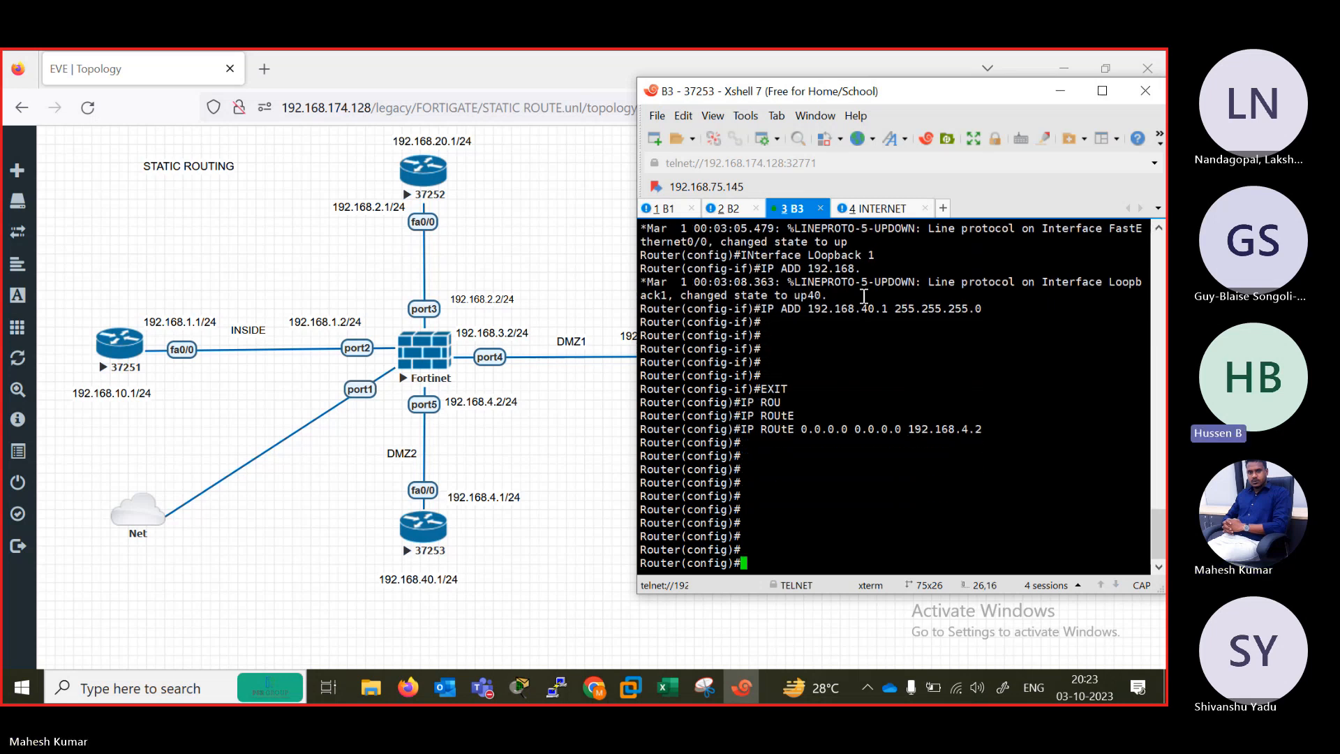
# Switch to the INTERNET router console and move the terminal window so the INTERNET node's addresses in the topology are uncovered.
pyautogui.click(874, 210)
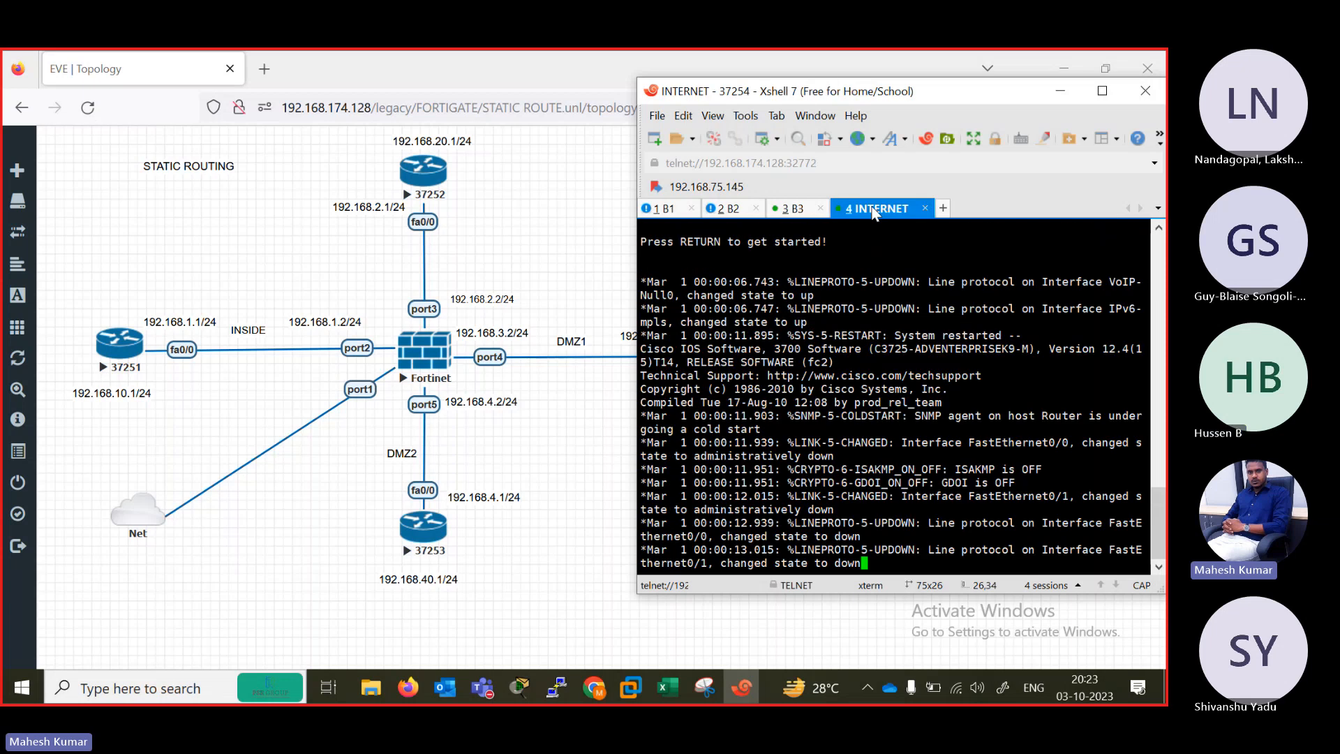
pyautogui.press('Return')
pyautogui.press('Return')
pyautogui.press('Return')
pyautogui.press('Return')
pyautogui.press('Return')
pyautogui.press('Return')
pyautogui.press('Return')
pyautogui.press('Return')
pyautogui.press('Return')
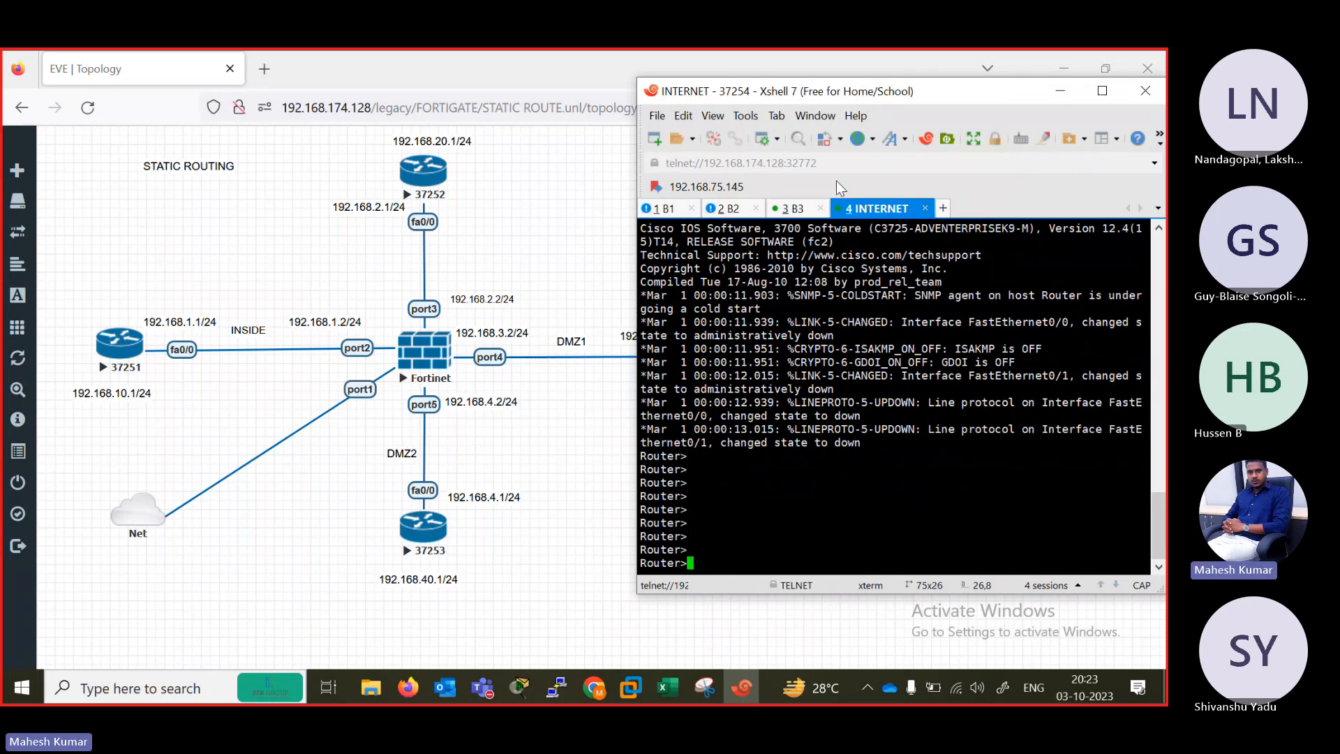
pyautogui.moveTo(837, 95); pyautogui.dragTo(301, 141)
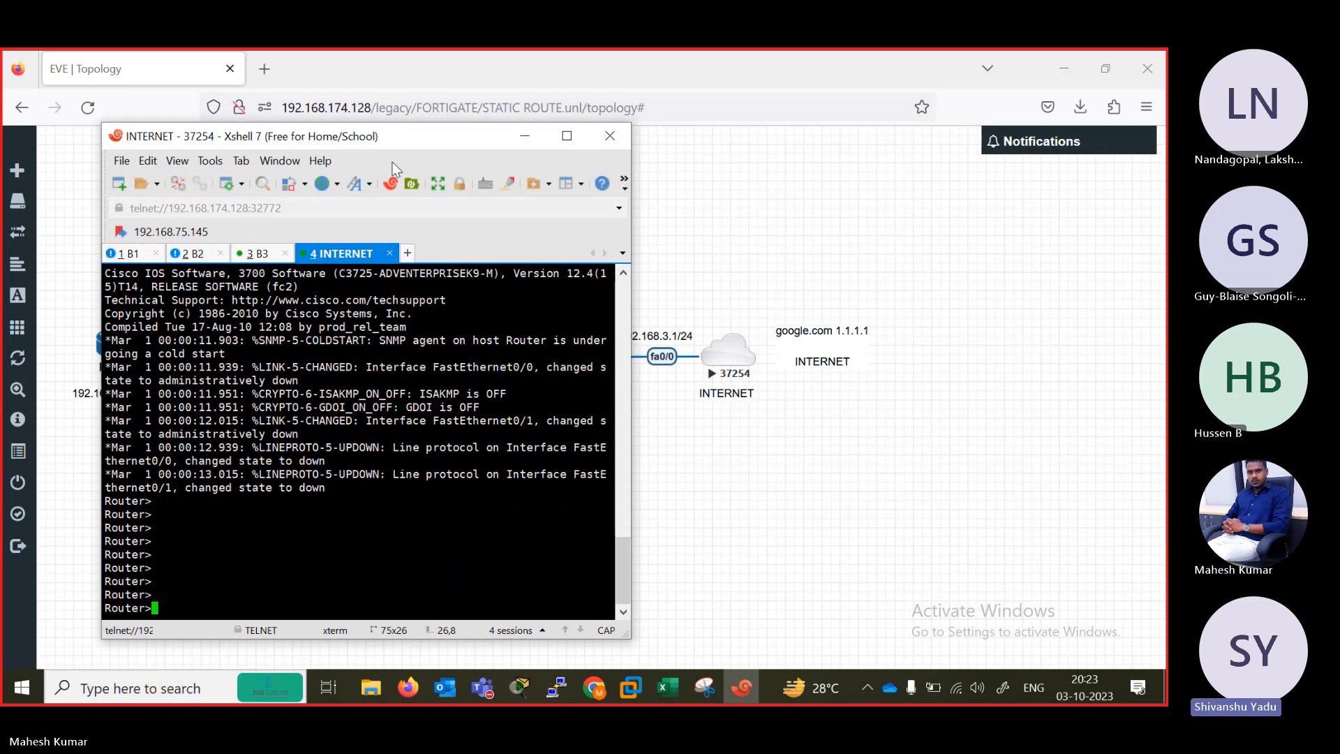
pyautogui.moveTo(393, 136); pyautogui.dragTo(358, 111)
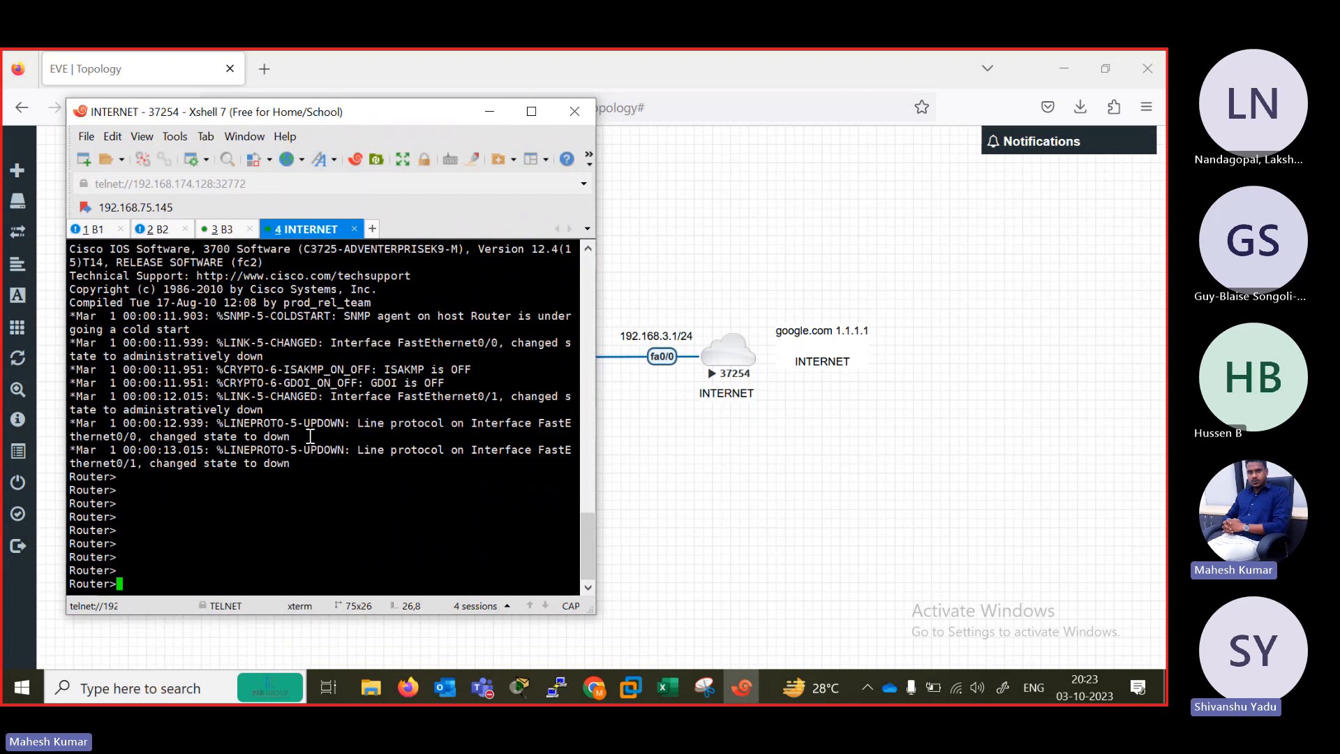
# Enter privileged mode and global configuration mode on the INTERNET router.
pyautogui.write('EN')
pyautogui.press('Return')
pyautogui.write('COFN TER')
pyautogui.press('Return')
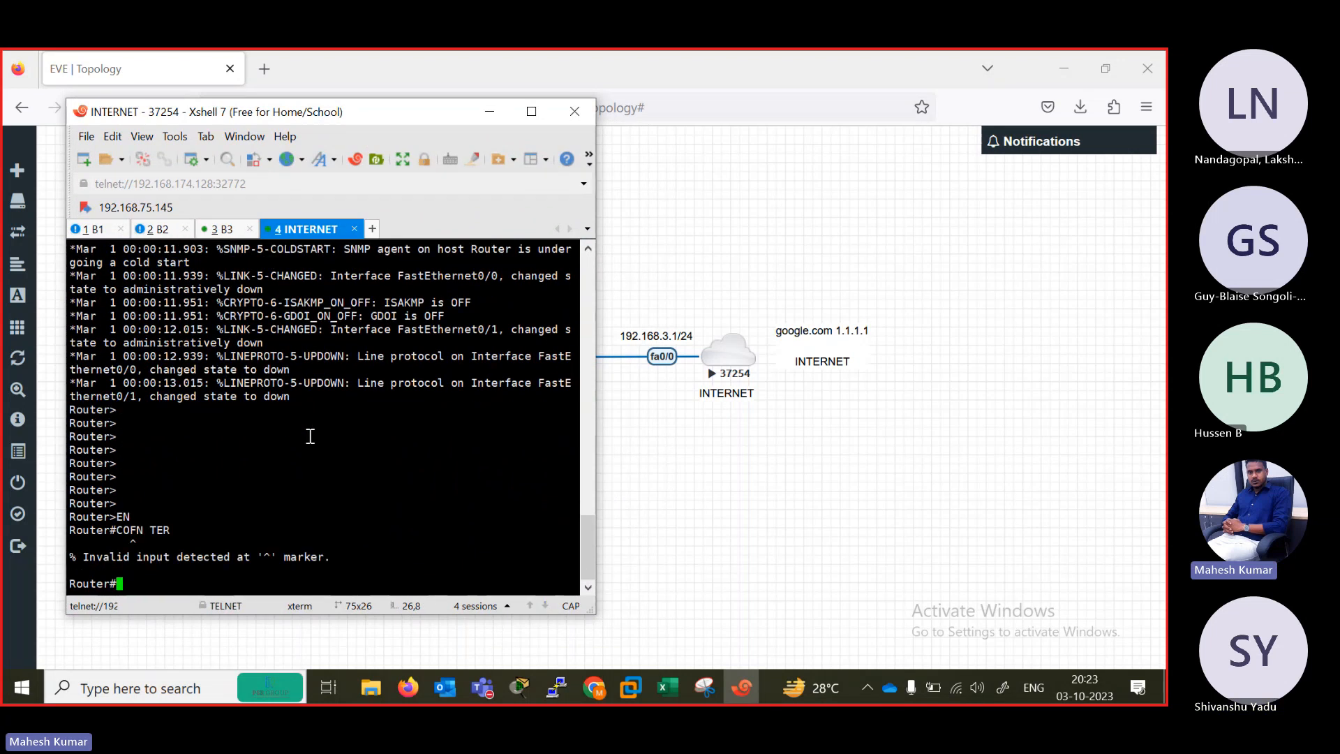
pyautogui.write('CONF TER')
pyautogui.press('Return')
# Enter interface configuration for FastEthernet 0/0 on the INTERNET router.
pyautogui.write('IN')
pyautogui.press('Tab')
pyautogui.write('FAS')
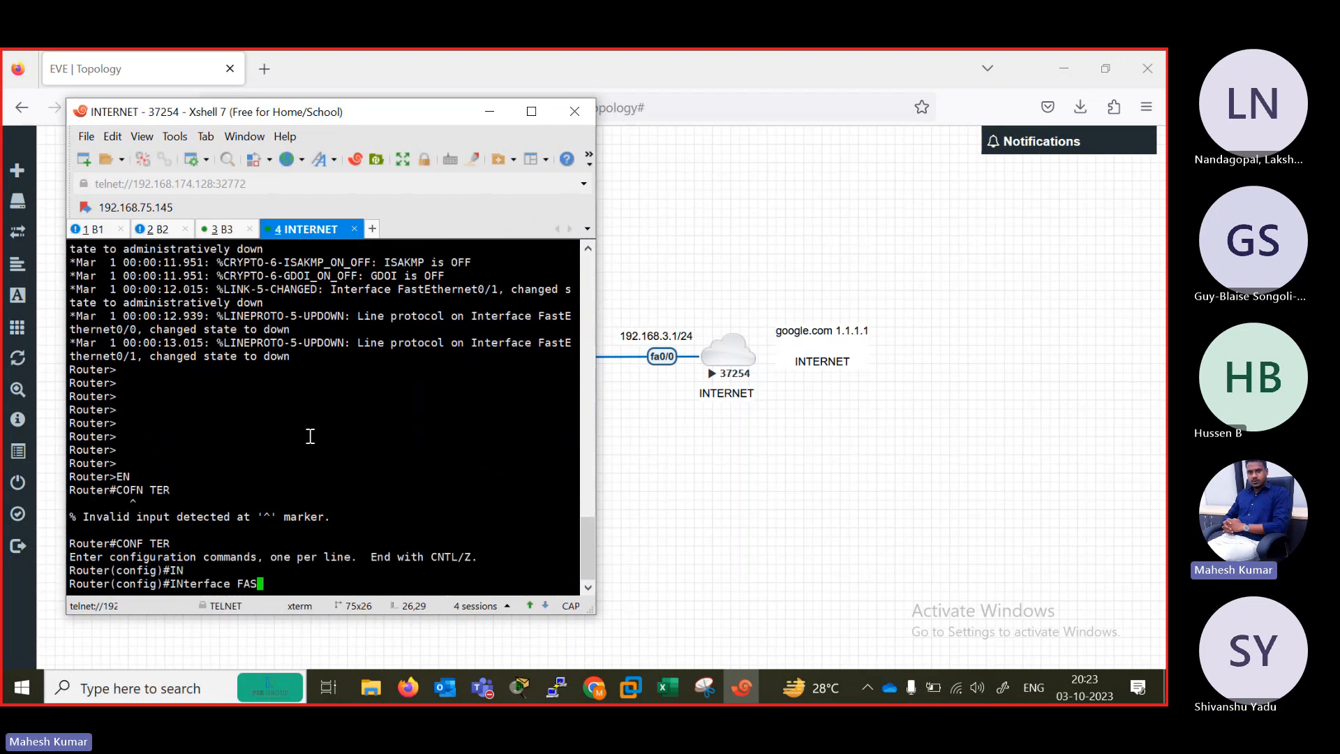
pyautogui.press('Tab')
pyautogui.press('Tab')
pyautogui.write('0/0')
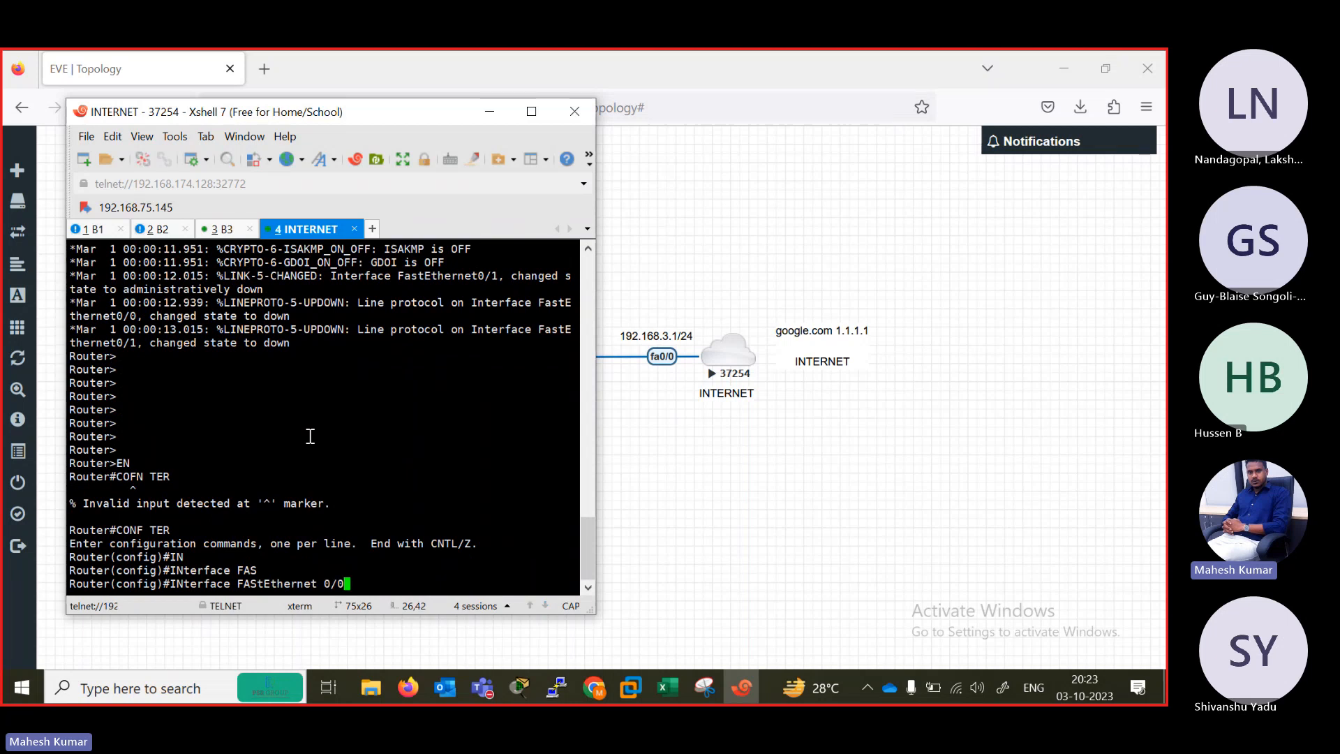
pyautogui.press('Return')
pyautogui.press('Return')
pyautogui.press('Return')
pyautogui.press('Return')
pyautogui.press('Return')
pyautogui.press('Return')
pyautogui.press('Return')
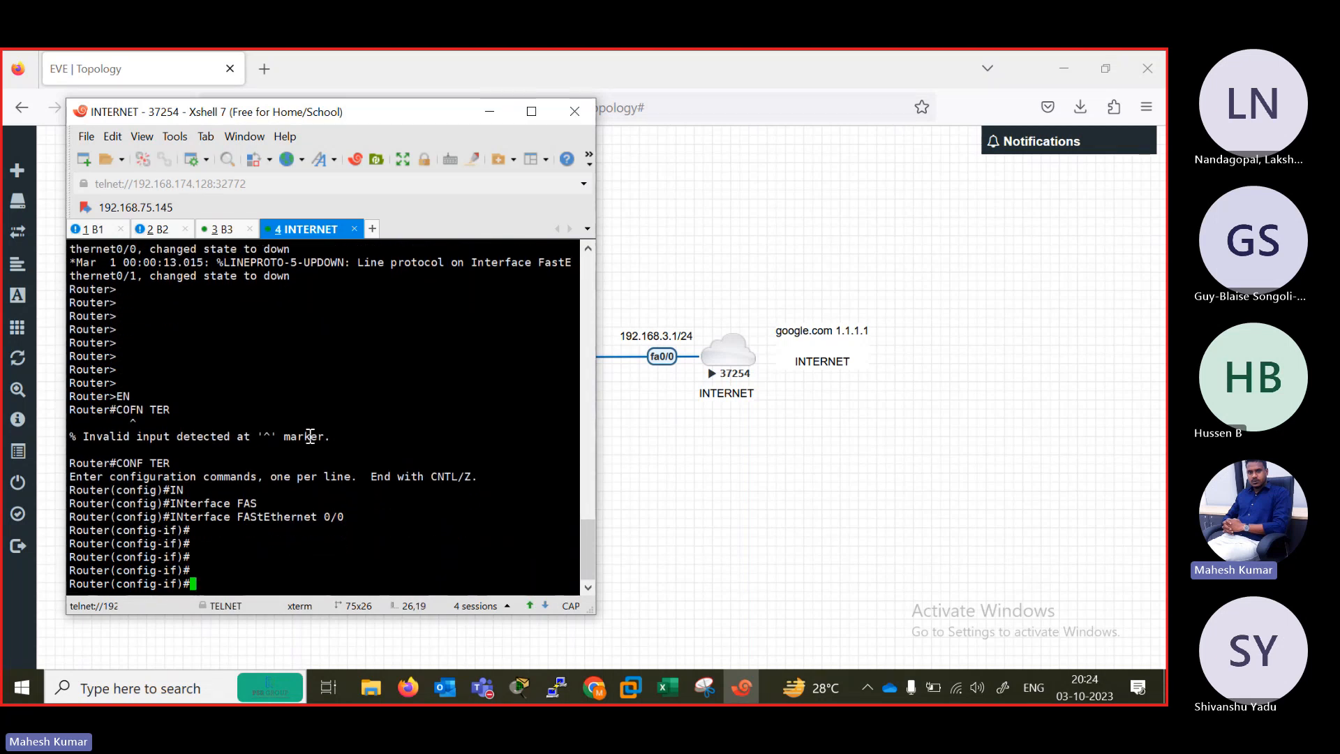
# Assign IP address 192.168.3.1 with mask 255.255.255.0 to FastEthernet 0/0 on the INTERNET router.
pyautogui.write('IP ADDD')
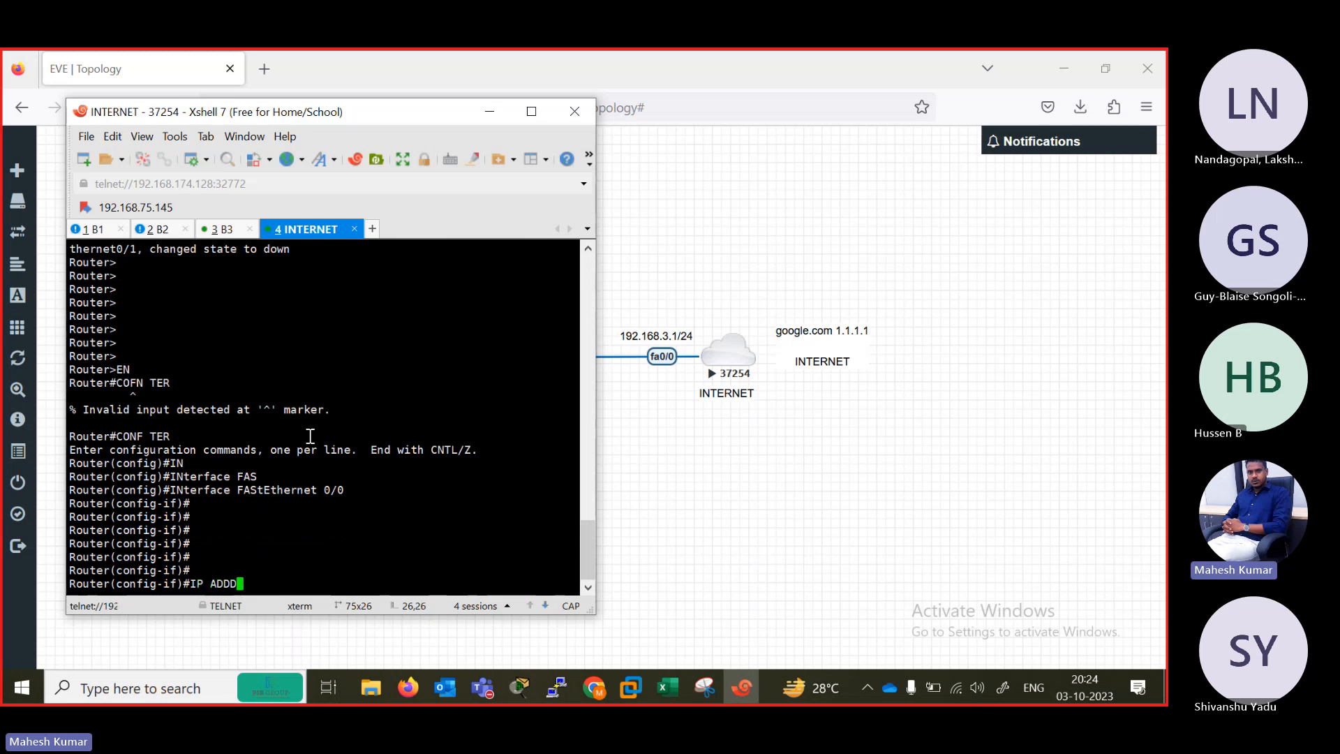
pyautogui.press('Tab')
pyautogui.press('BackSpace')
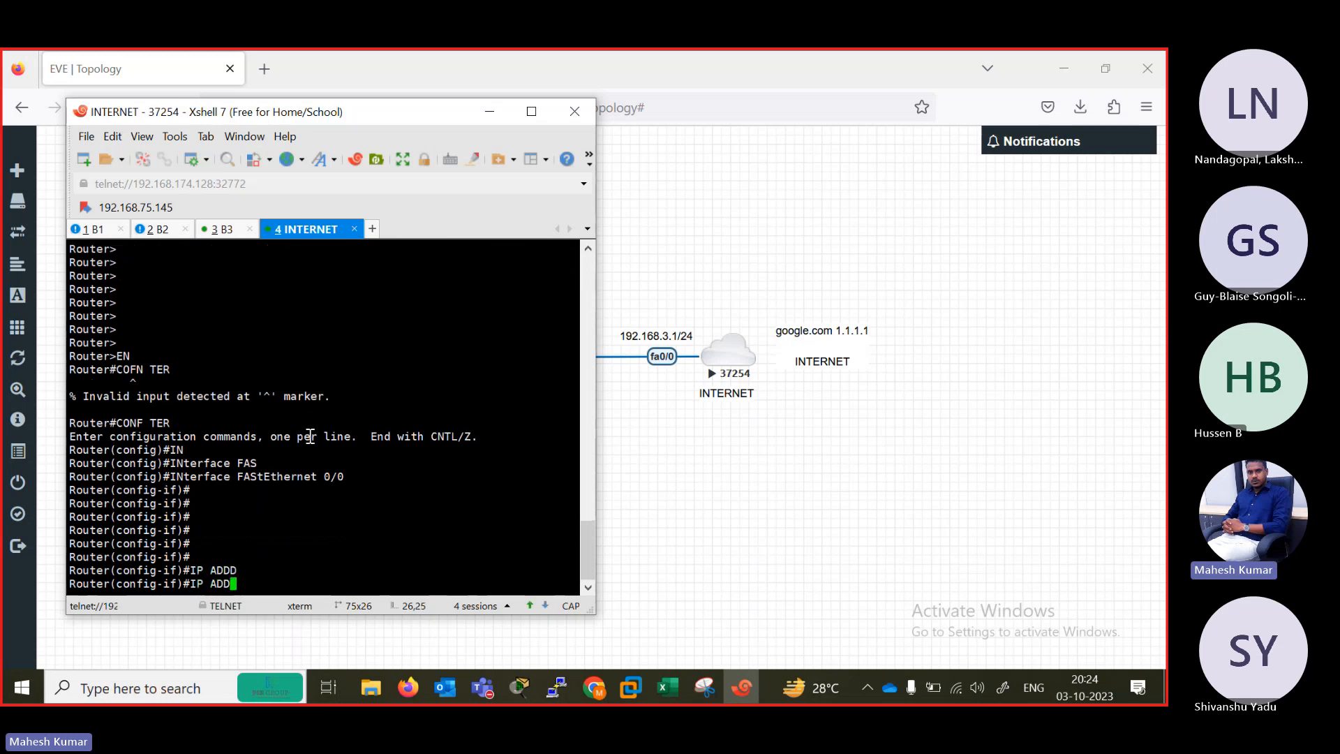
pyautogui.press('Tab')
pyautogui.write('192.16')
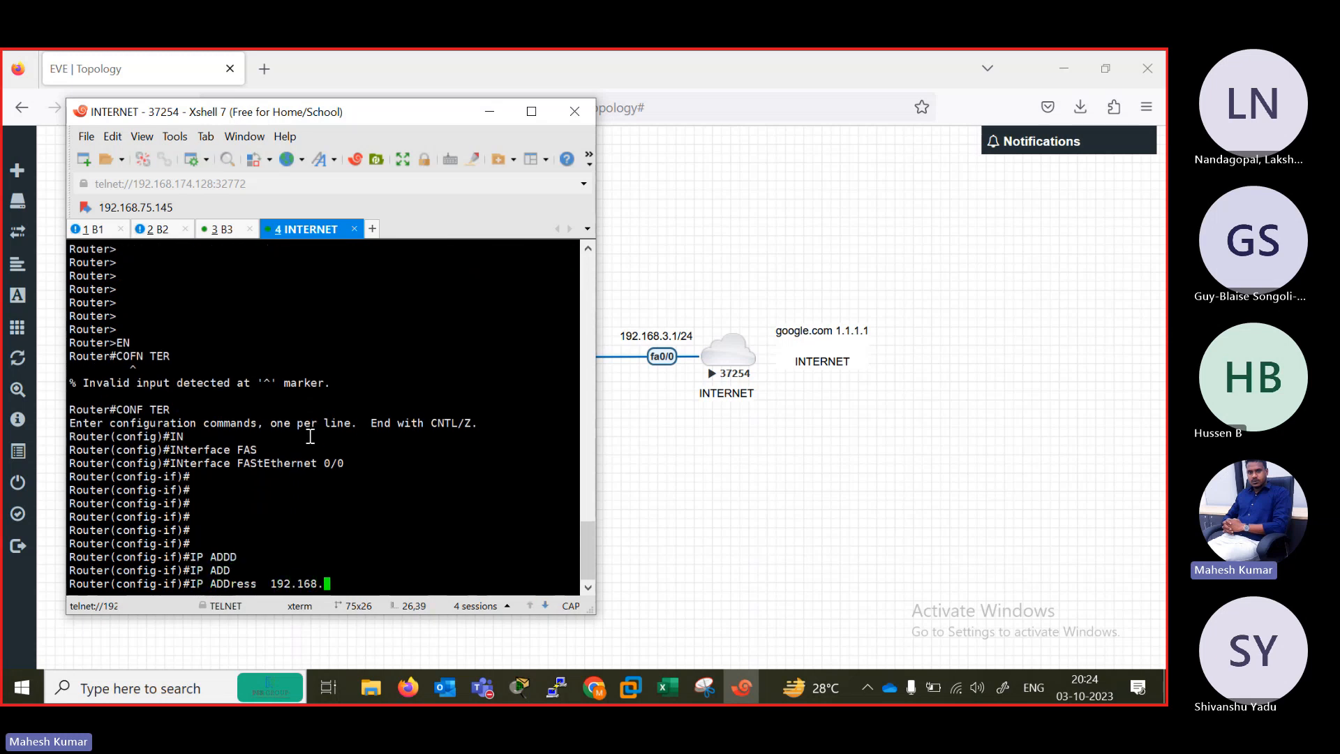
pyautogui.write('8.3.1 255.255.255.0')
pyautogui.press('Return')
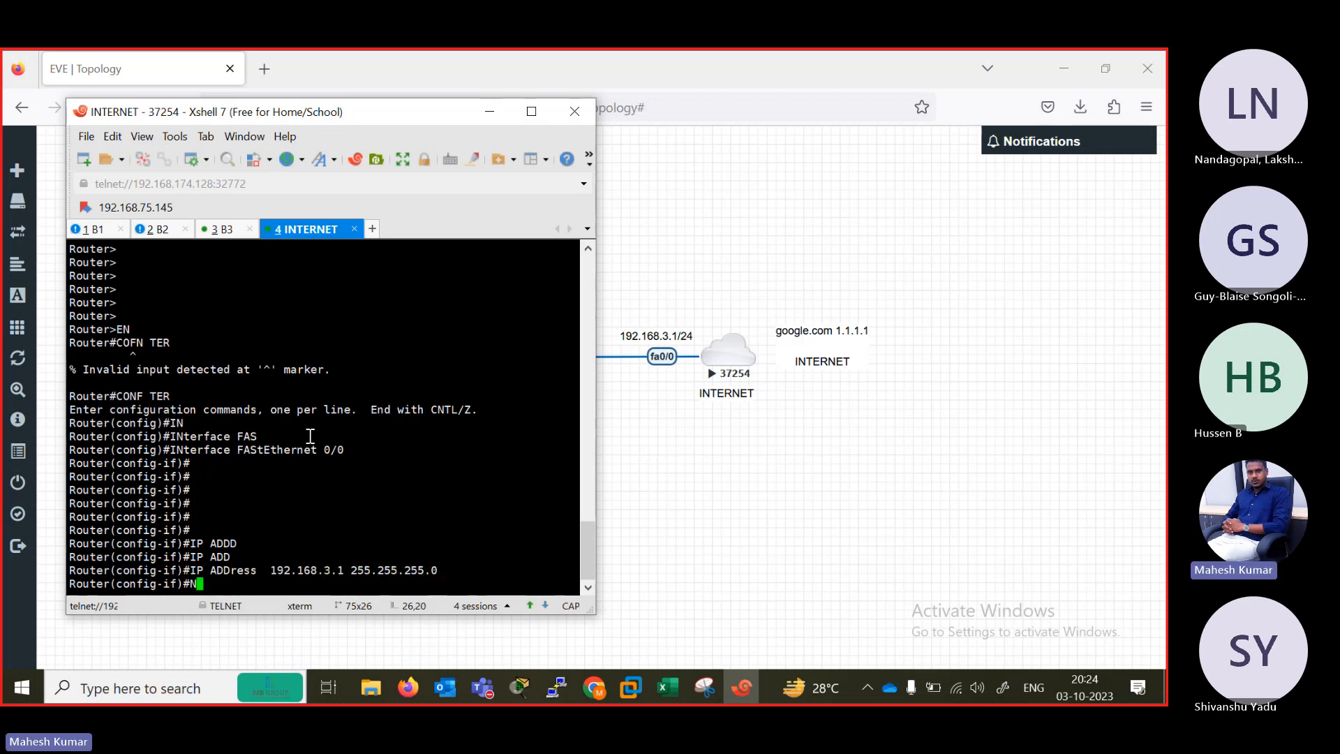
# Enable FastEthernet 0/0 on the INTERNET router with the no shutdown command.
pyautogui.write('NO SH')
pyautogui.press('Tab')
pyautogui.press('Return')
pyautogui.press('Return')
pyautogui.press('Return')
pyautogui.press('Return')
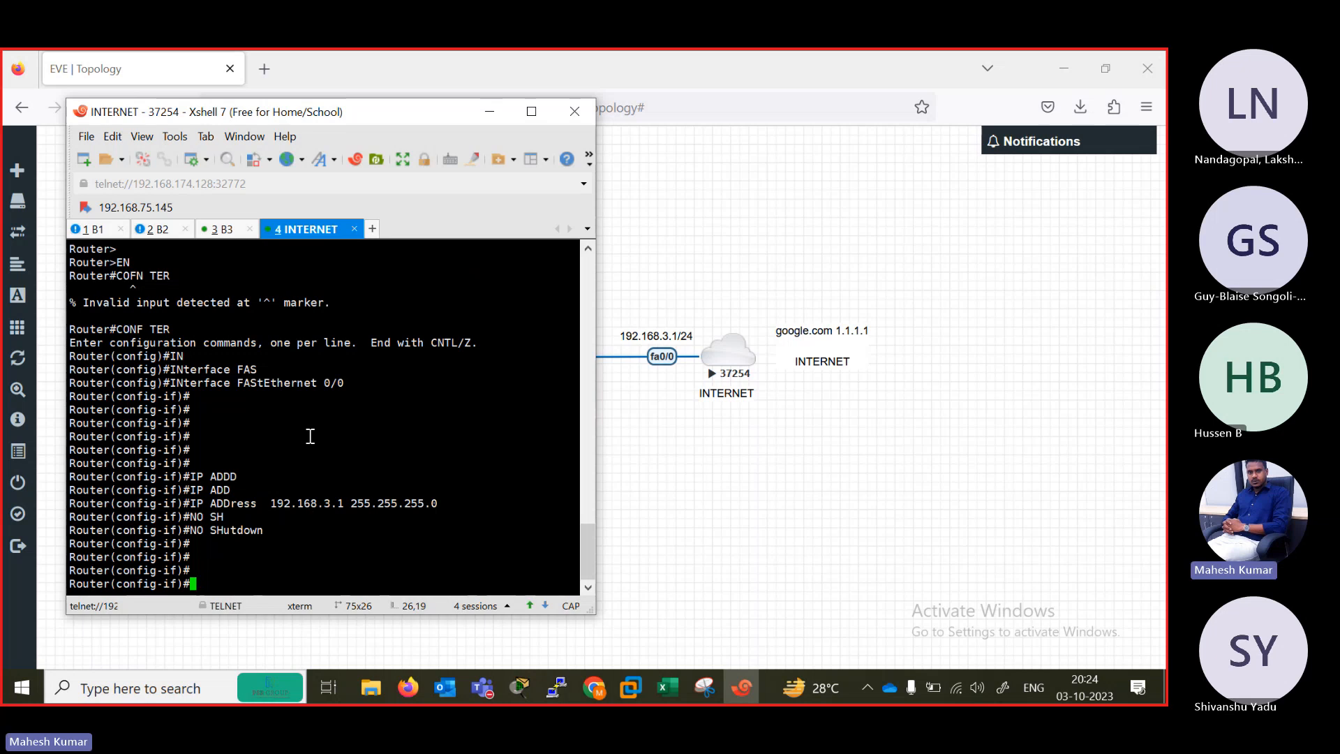
# Leave the FastEthernet 0/0 configuration and enter interface configuration for Loopback 1 on the INTERNET router.
pyautogui.write('INT LO')
pyautogui.press('BackSpace')
pyautogui.press('BackSpace')
pyautogui.press('BackSpace')
pyautogui.press('BackSpace')
pyautogui.press('BackSpace')
pyautogui.press('BackSpace')
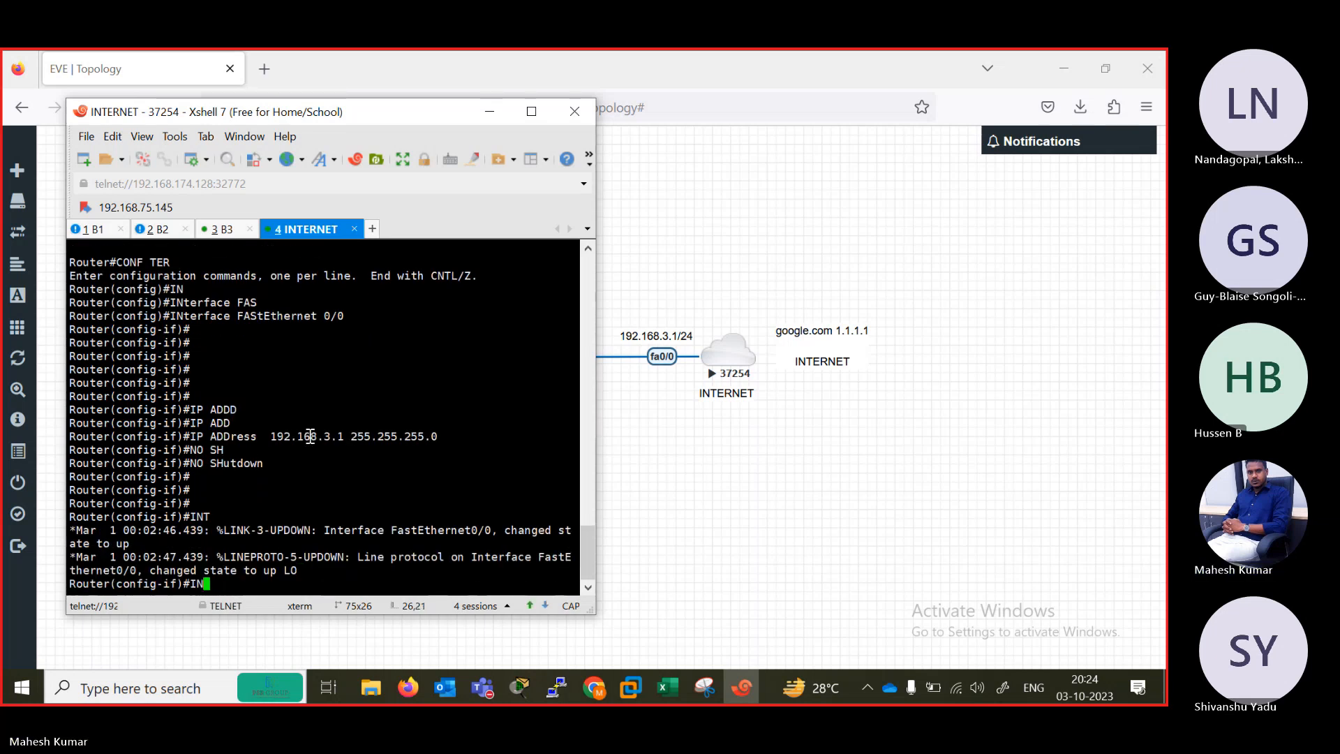
pyautogui.write('EXIT')
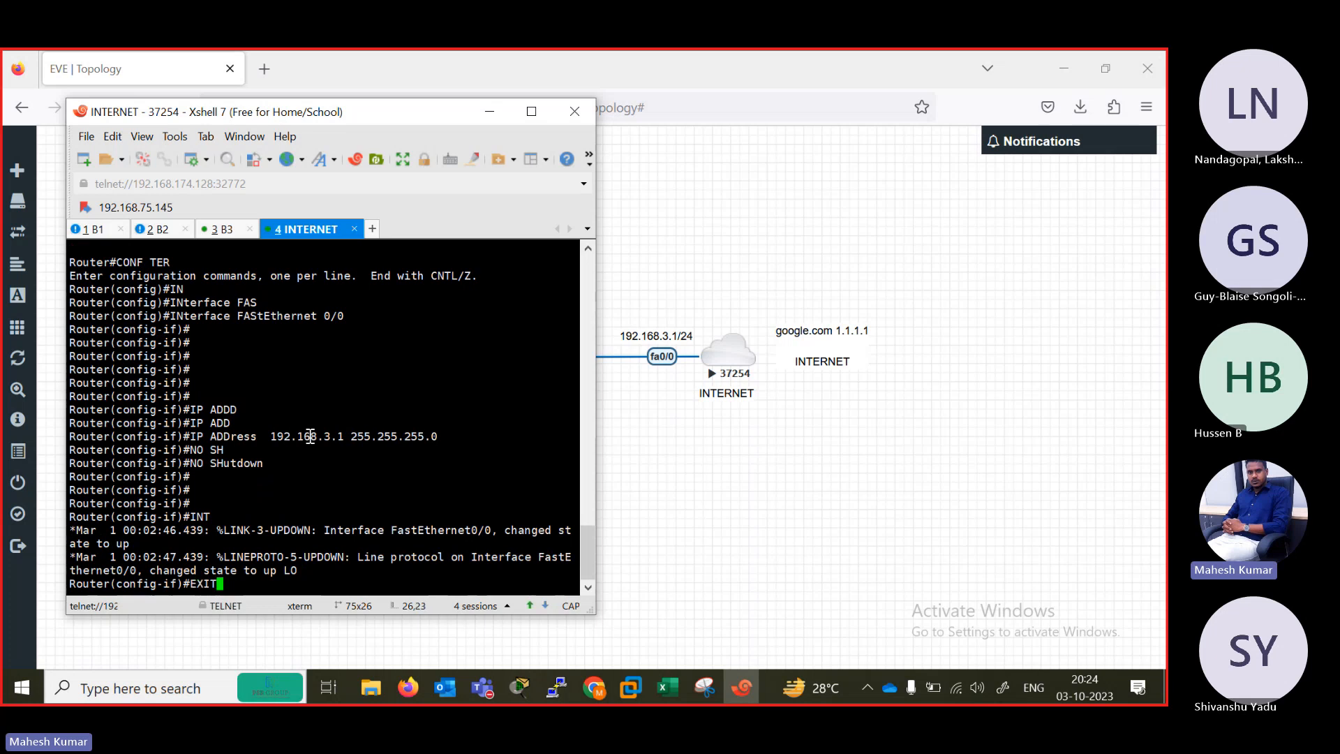
pyautogui.press('Return')
pyautogui.write('IN')
pyautogui.press('Tab')
pyautogui.write('LO')
pyautogui.press('Tab')
pyautogui.write('1')
pyautogui.press('Return')
# Assign IP address 1.1.1.1 with mask 255.255.255.0 to Loopback 1 on the INTERNET router.
pyautogui.write('IP A')
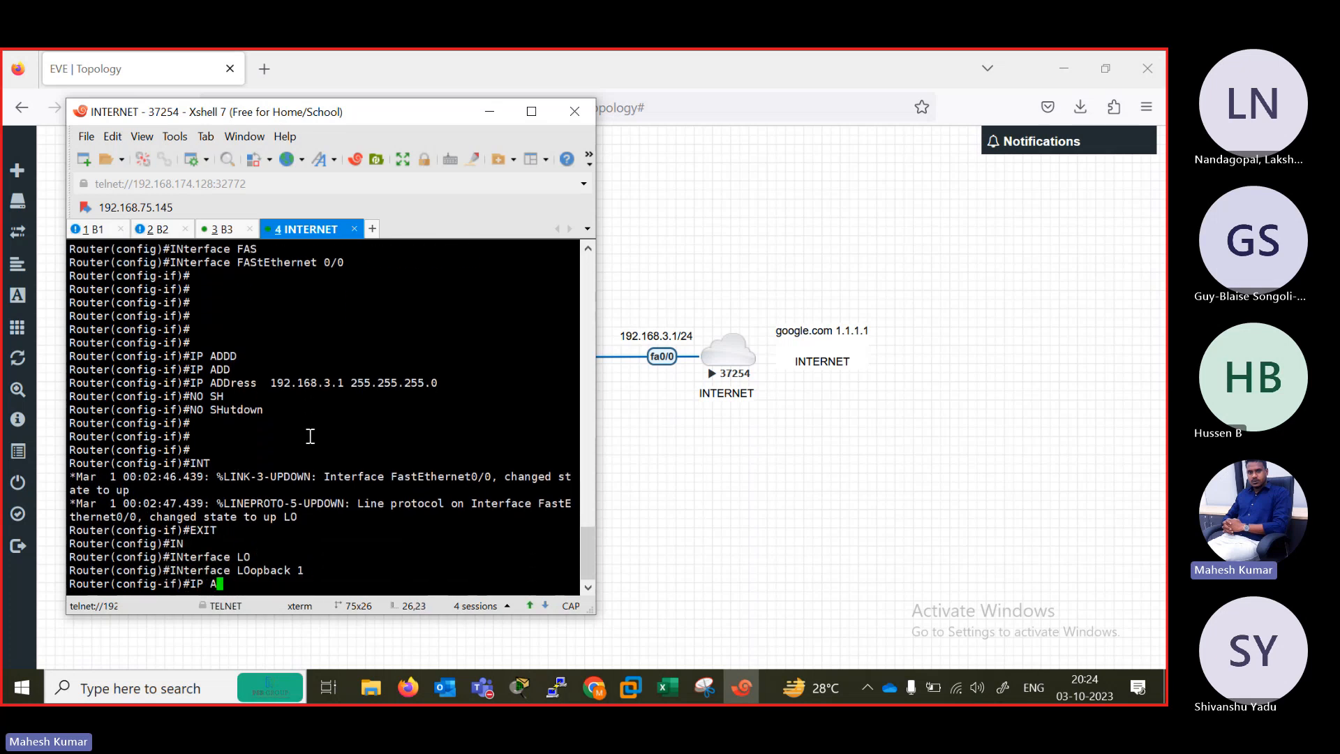
pyautogui.write('DD 1.1.1.1 255.255.`')
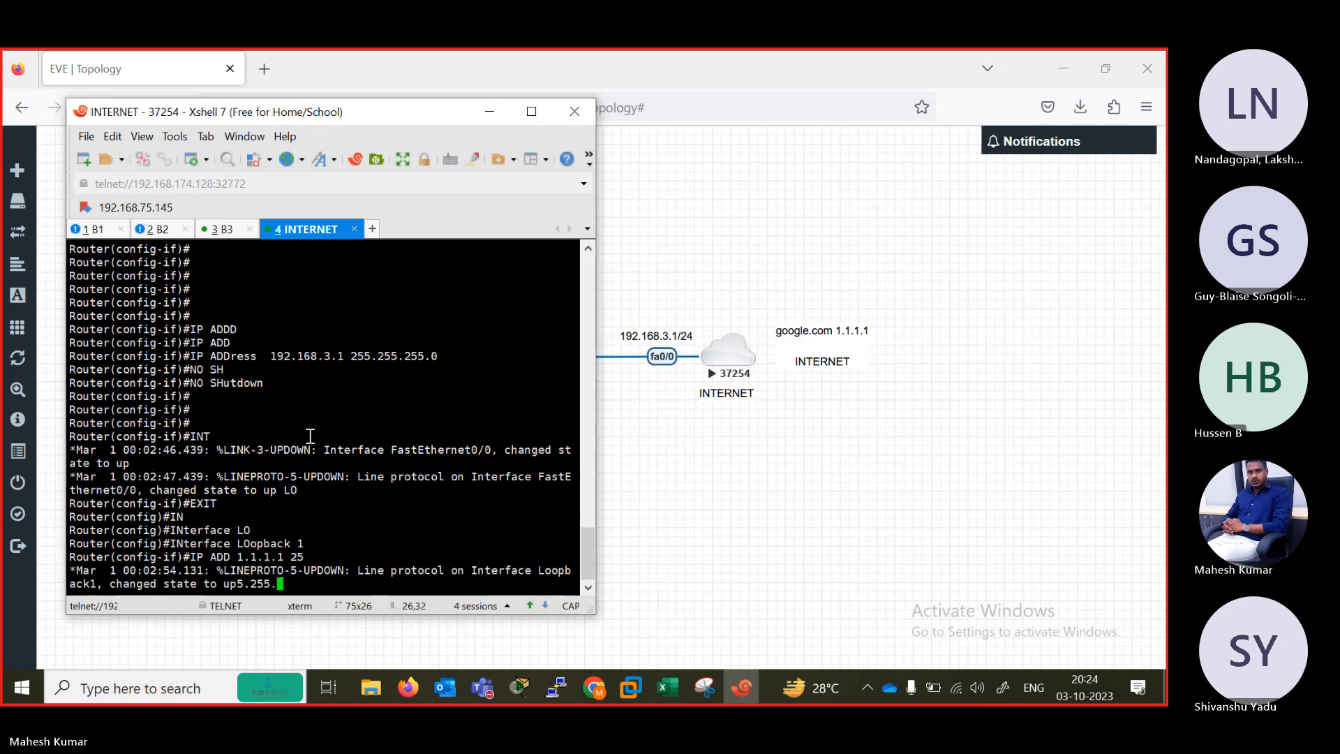
pyautogui.press('BackSpace')
pyautogui.press('BackSpace')
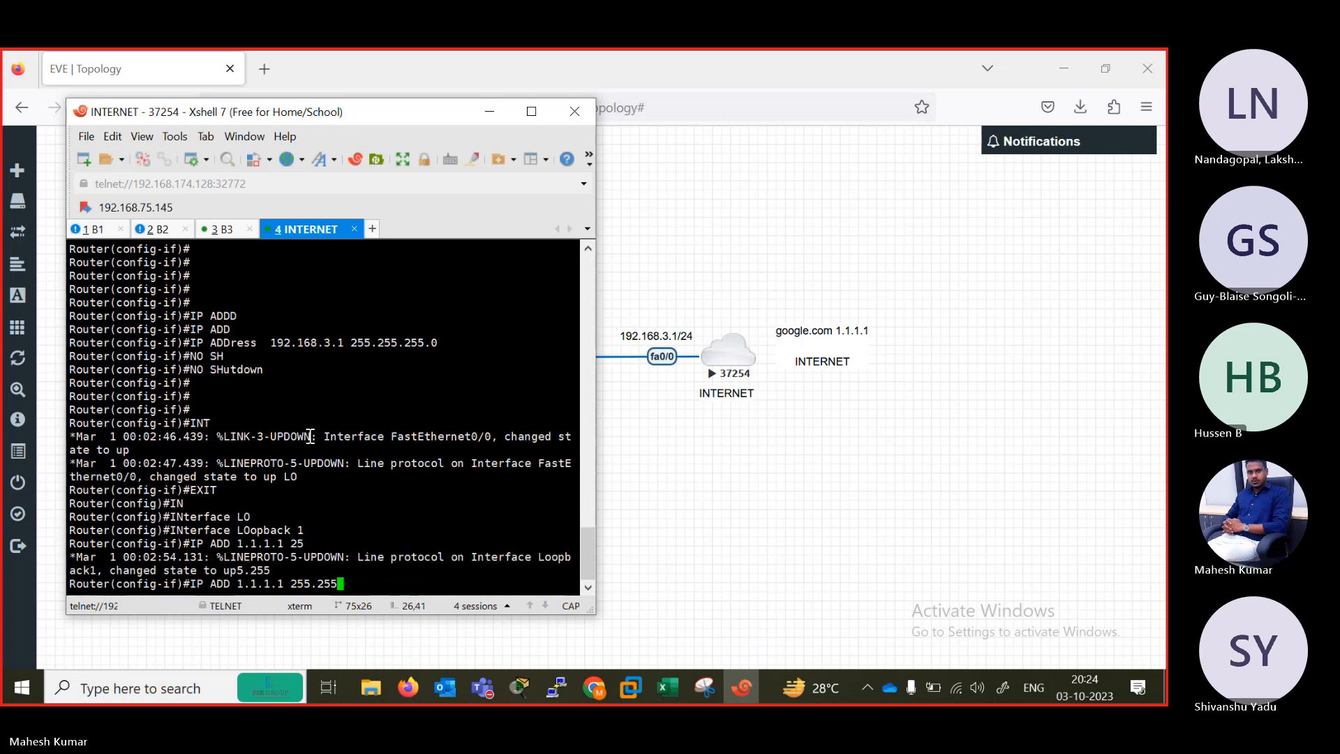
pyautogui.press('BackSpace')
pyautogui.press('BackSpace')
pyautogui.press('BackSpace')
pyautogui.write('255.2')
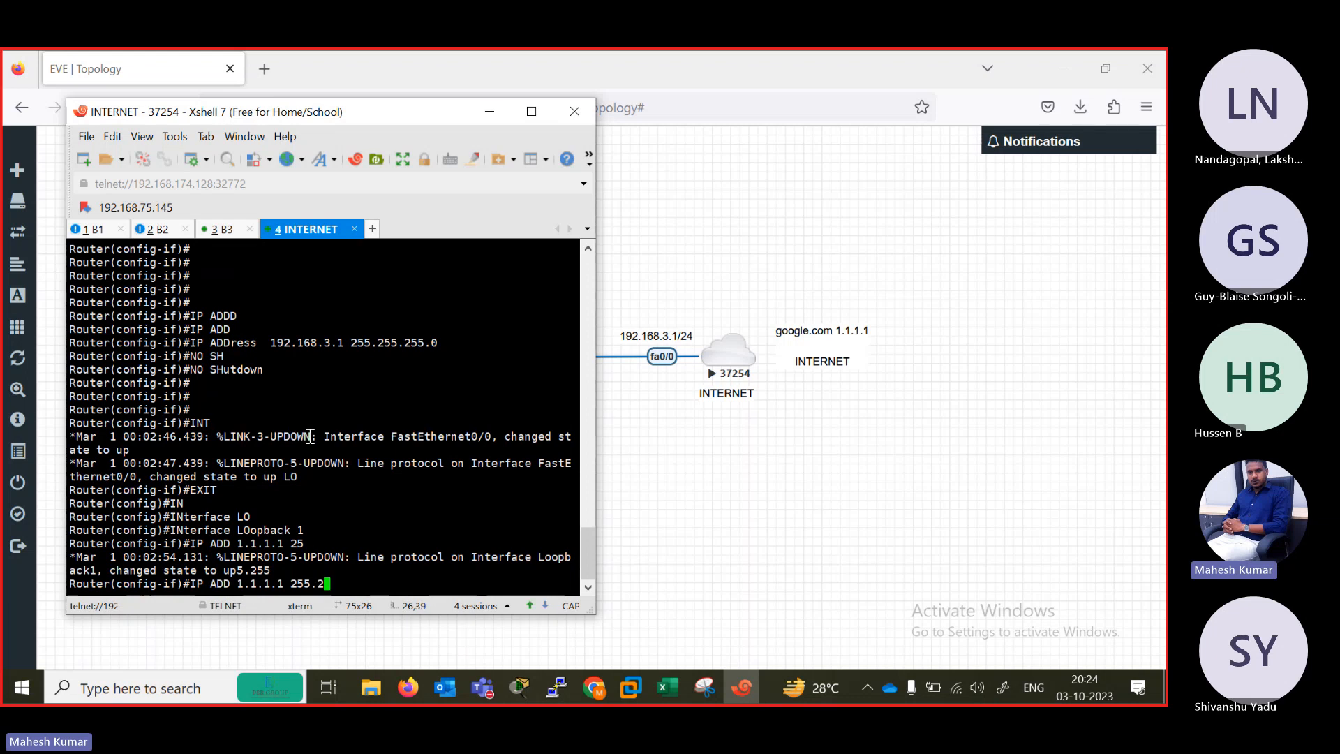
pyautogui.write('55.0')
pyautogui.press('Return')
pyautogui.press('Return')
pyautogui.press('Return')
pyautogui.press('Return')
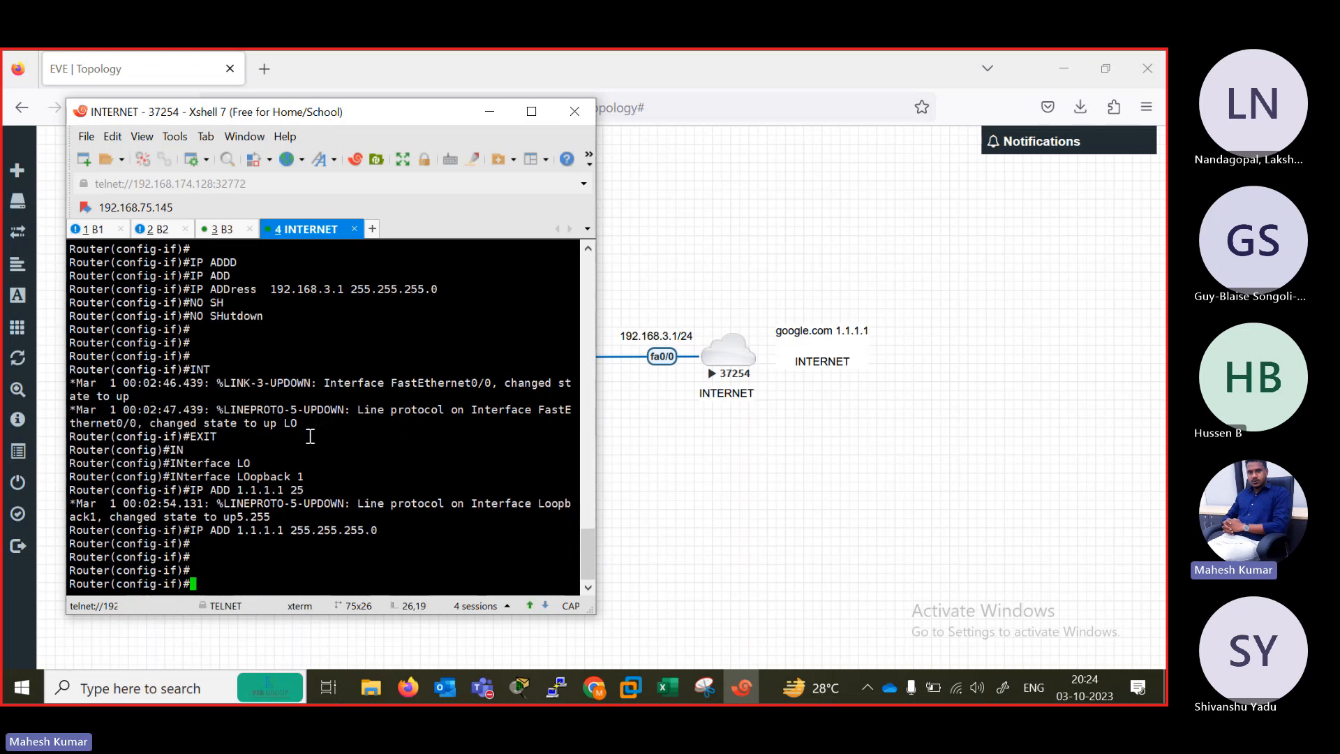
# End configuration mode on the INTERNET router and start a show ip interface query.
pyautogui.write('END')
pyautogui.press('Return')
pyautogui.press('Return')
pyautogui.press('Return')
pyautogui.write('SH')
pyautogui.press('Tab')
pyautogui.write('IP IN')
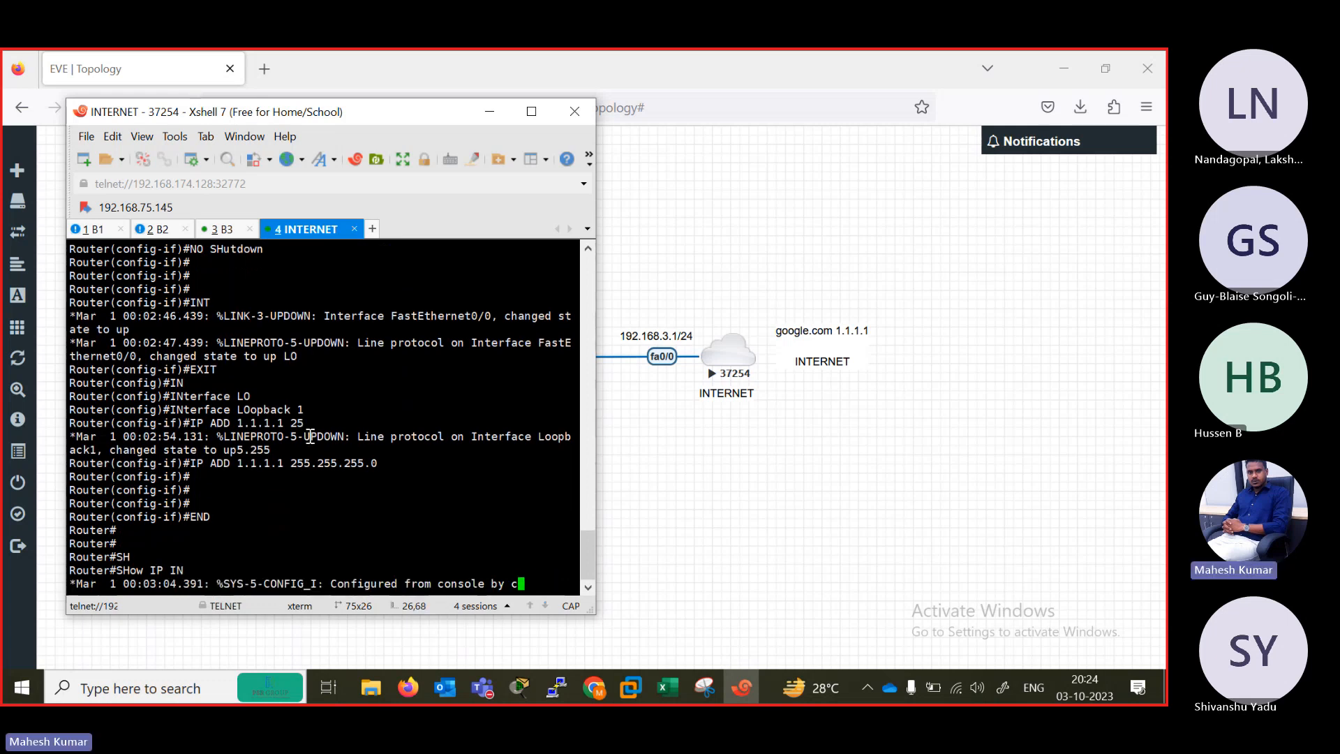
pyautogui.press('BackSpace')
pyautogui.press('BackSpace')
pyautogui.press('BackSpace')
pyautogui.press('BackSpace')
# Return to the topology and open the Fortinet firewall's console at its login prompt.
pyautogui.click(778, 452)
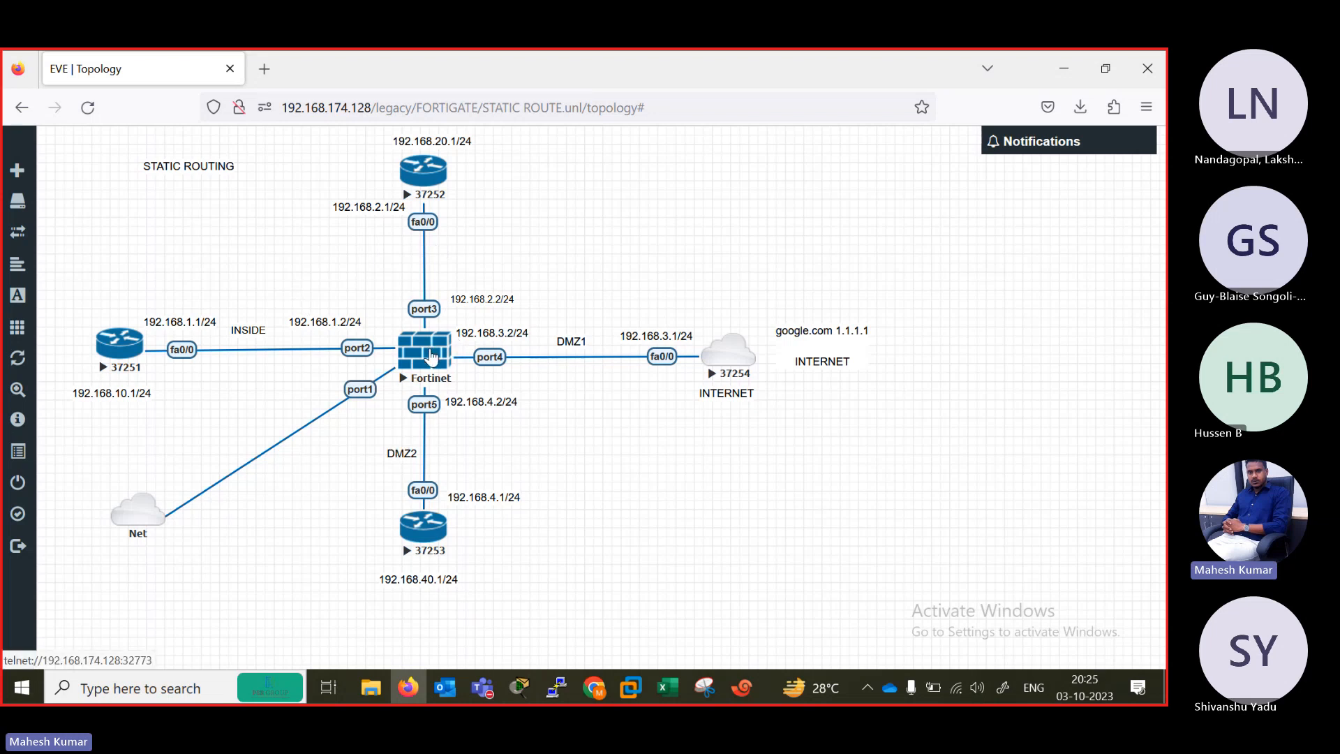
pyautogui.click(431, 358)
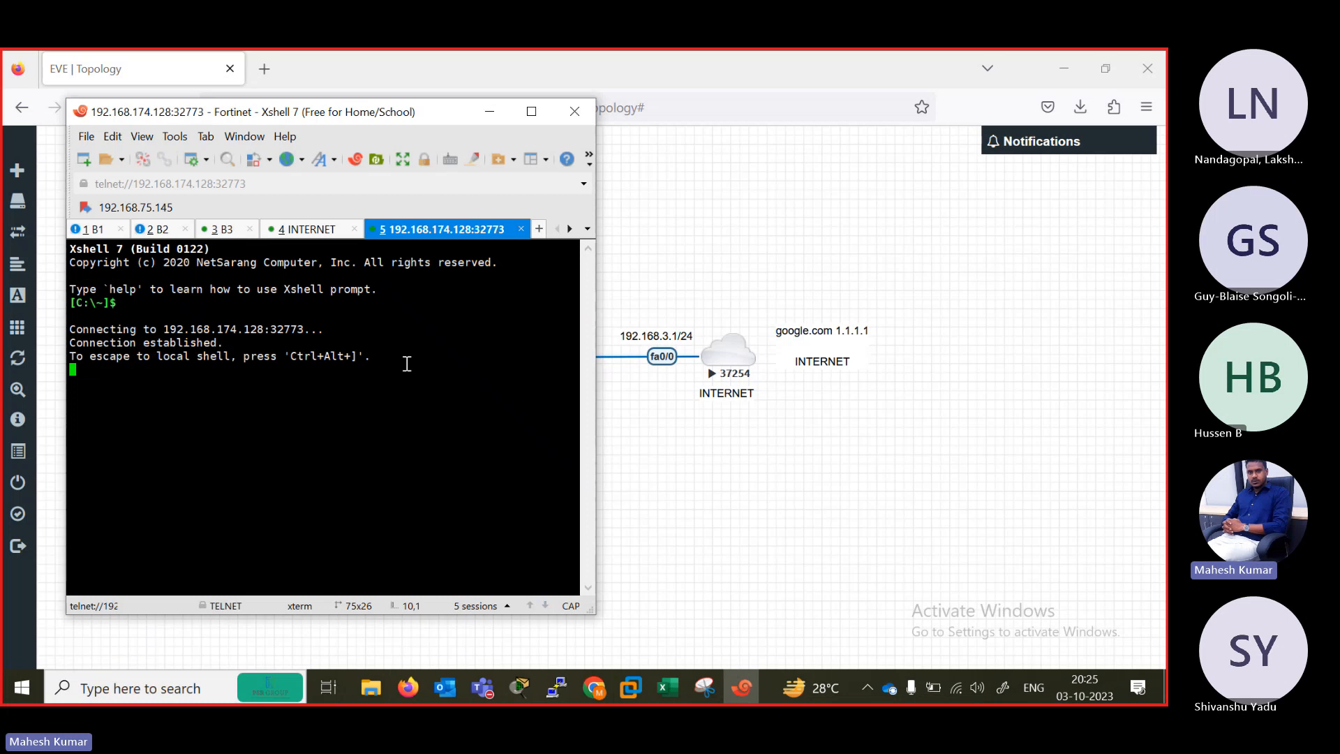
pyautogui.press('Return')
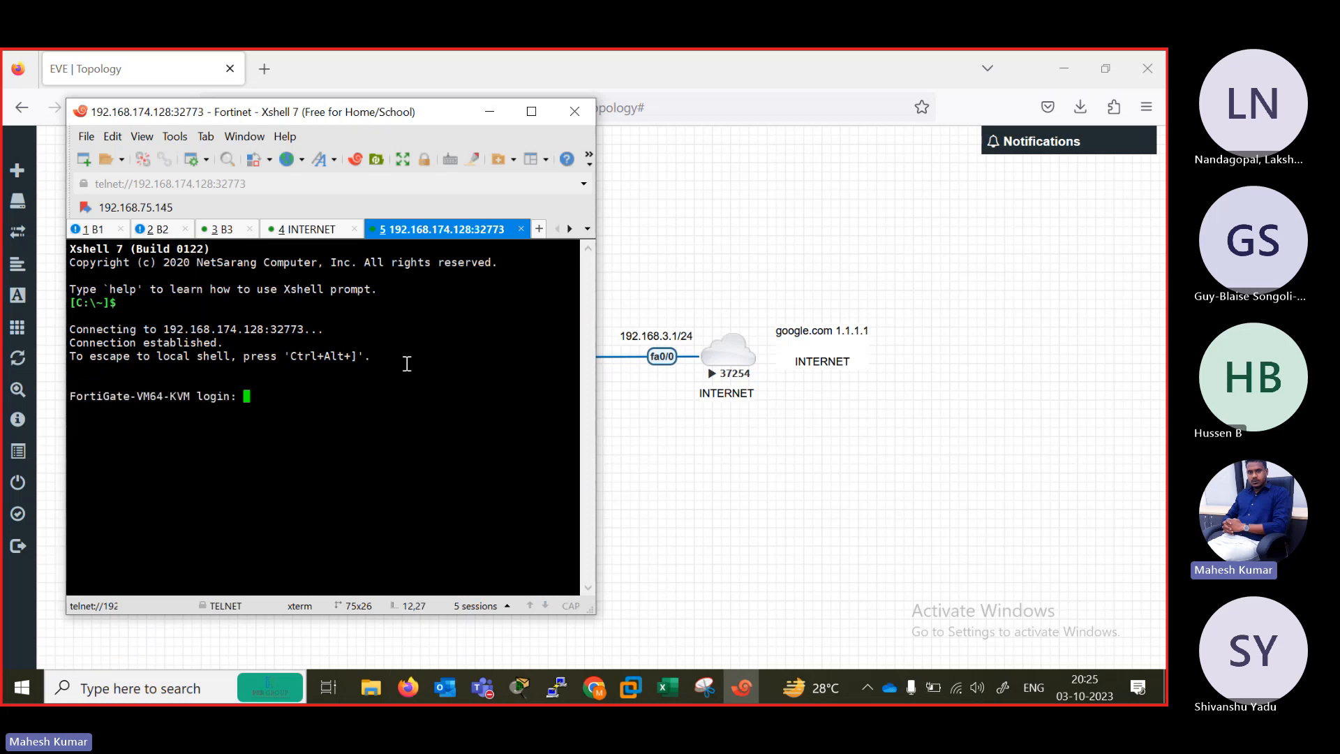
# Log in to the FortiGate as admin, entering and confirming a new account password.
pyautogui.write('admin')
pyautogui.press('Return')
pyautogui.press('Return')
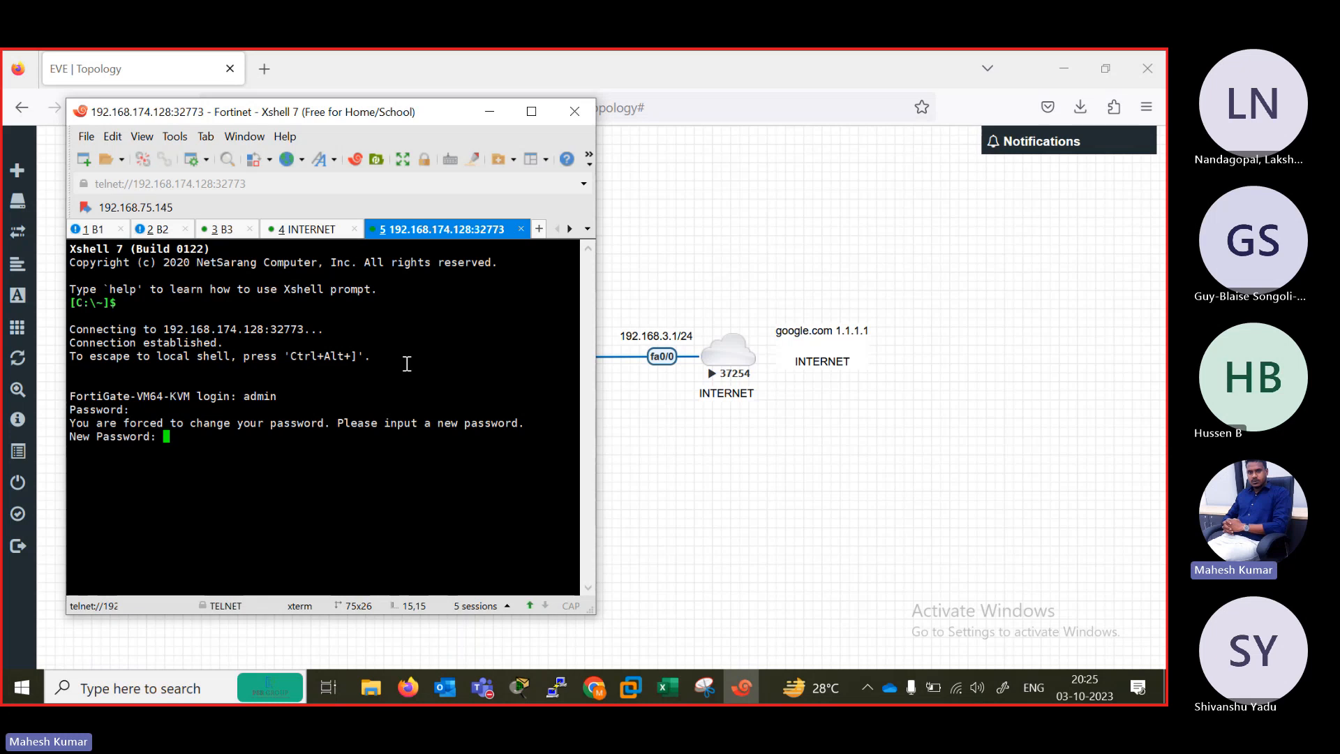
pyautogui.press('Return')
pyautogui.press('Return')
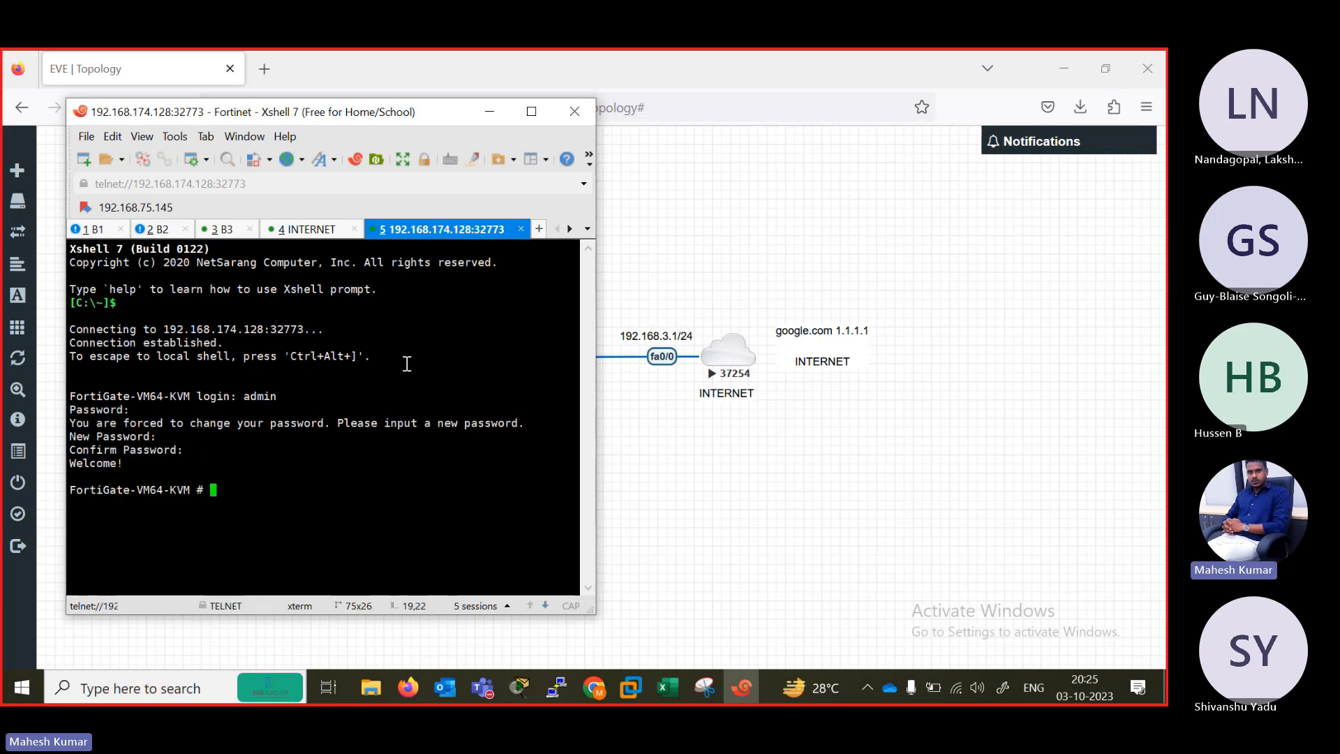
# List the FortiGate's system interfaces, enlarge and reposition the terminal window, and highlight port1's DHCP mode and IP address.
pyautogui.write('show system interface')
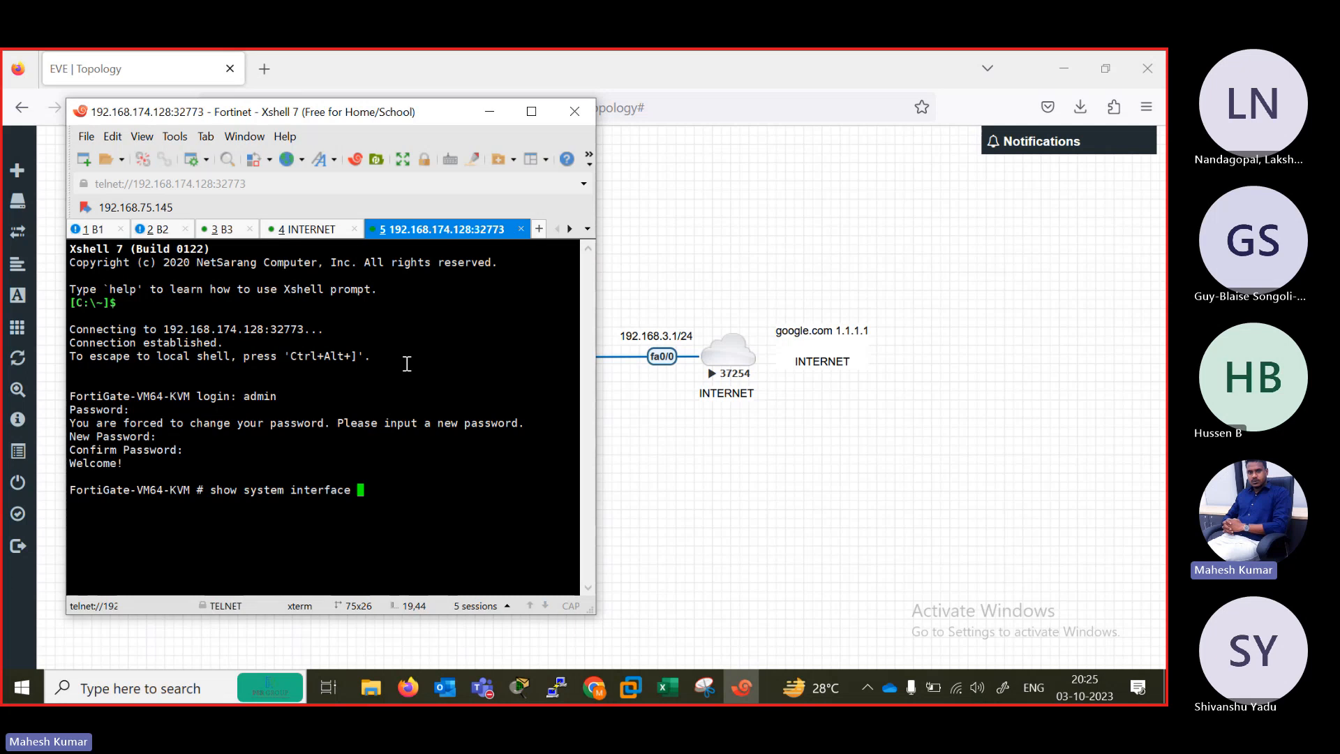
pyautogui.press('Return')
pyautogui.press('Up')
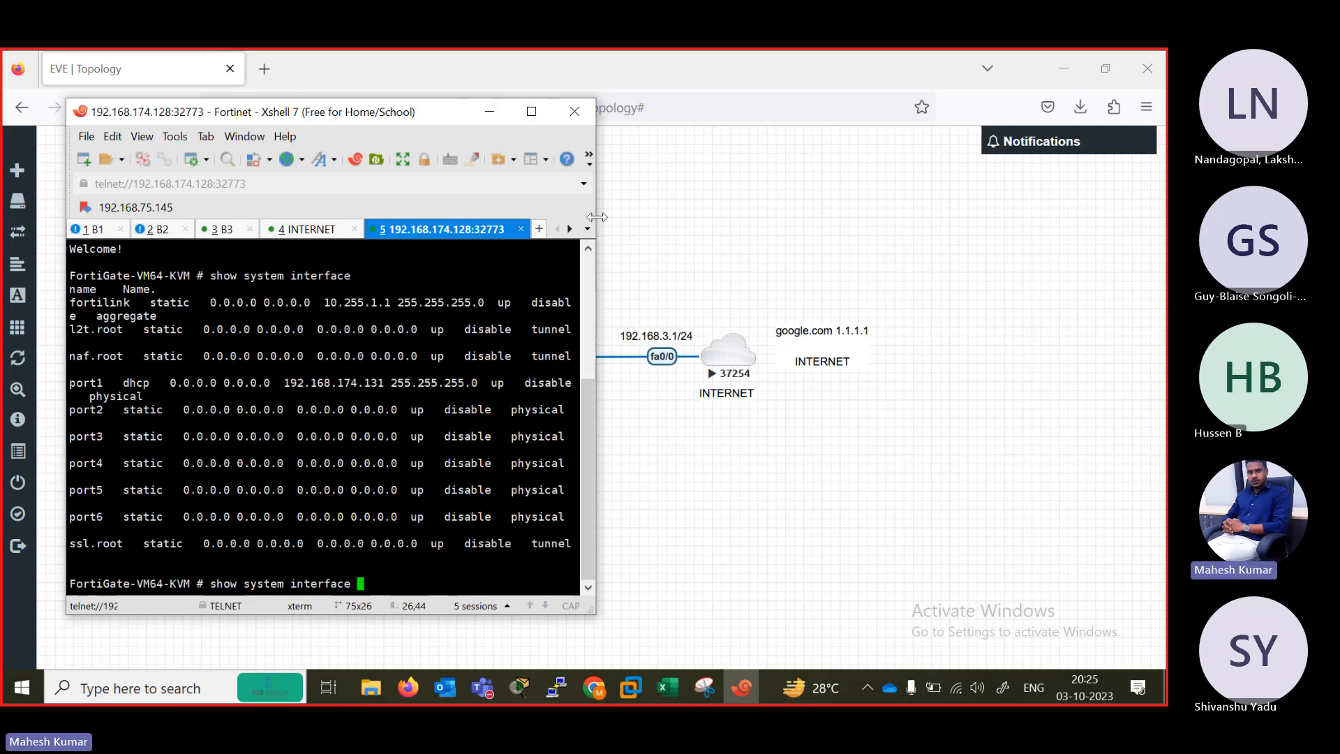
pyautogui.moveTo(597, 217); pyautogui.dragTo(998, 210)
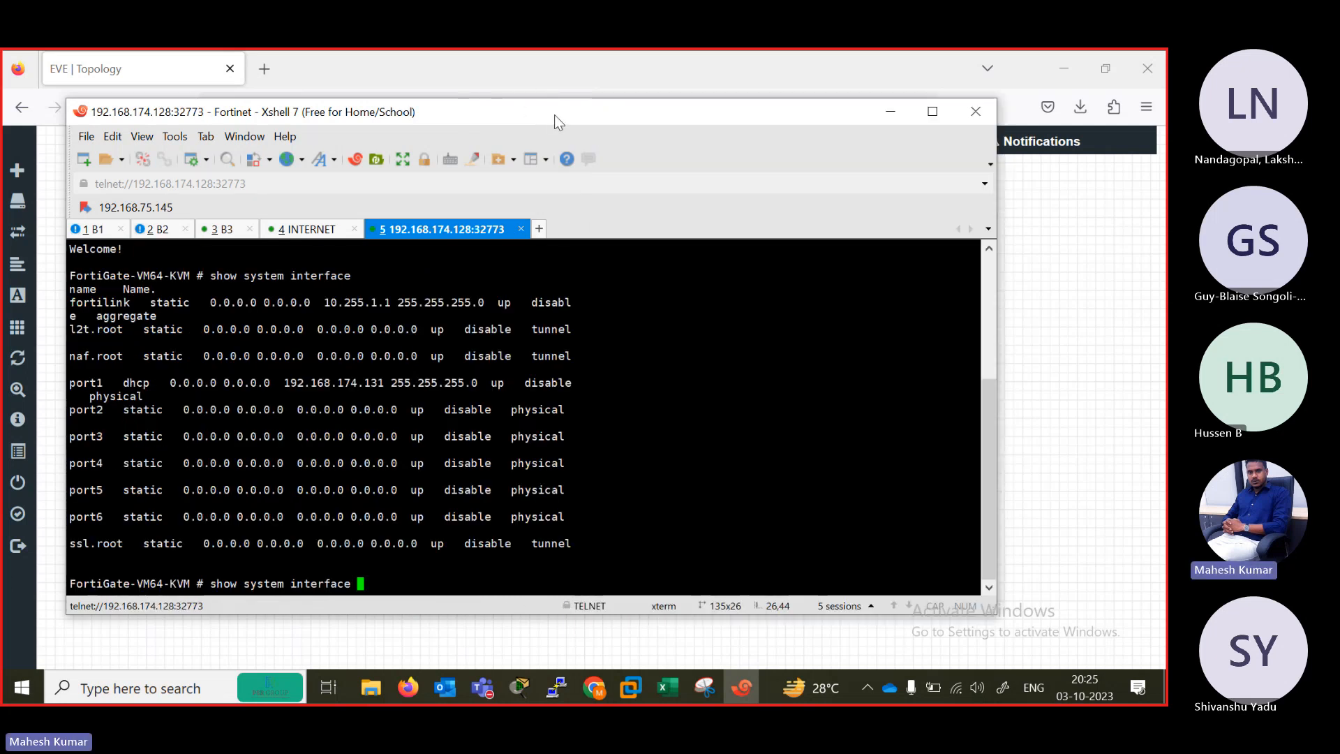
pyautogui.moveTo(554, 115); pyautogui.dragTo(917, 98)
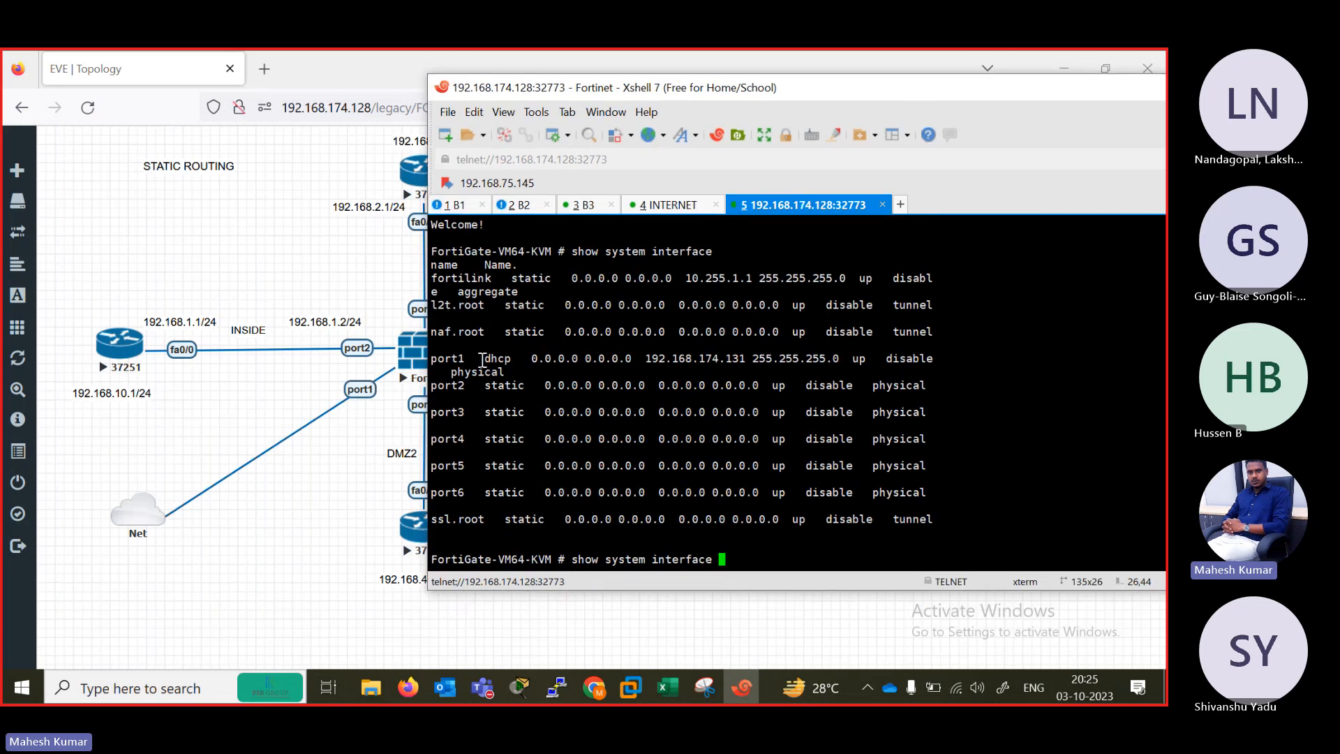
pyautogui.moveTo(483, 360); pyautogui.dragTo(511, 362)
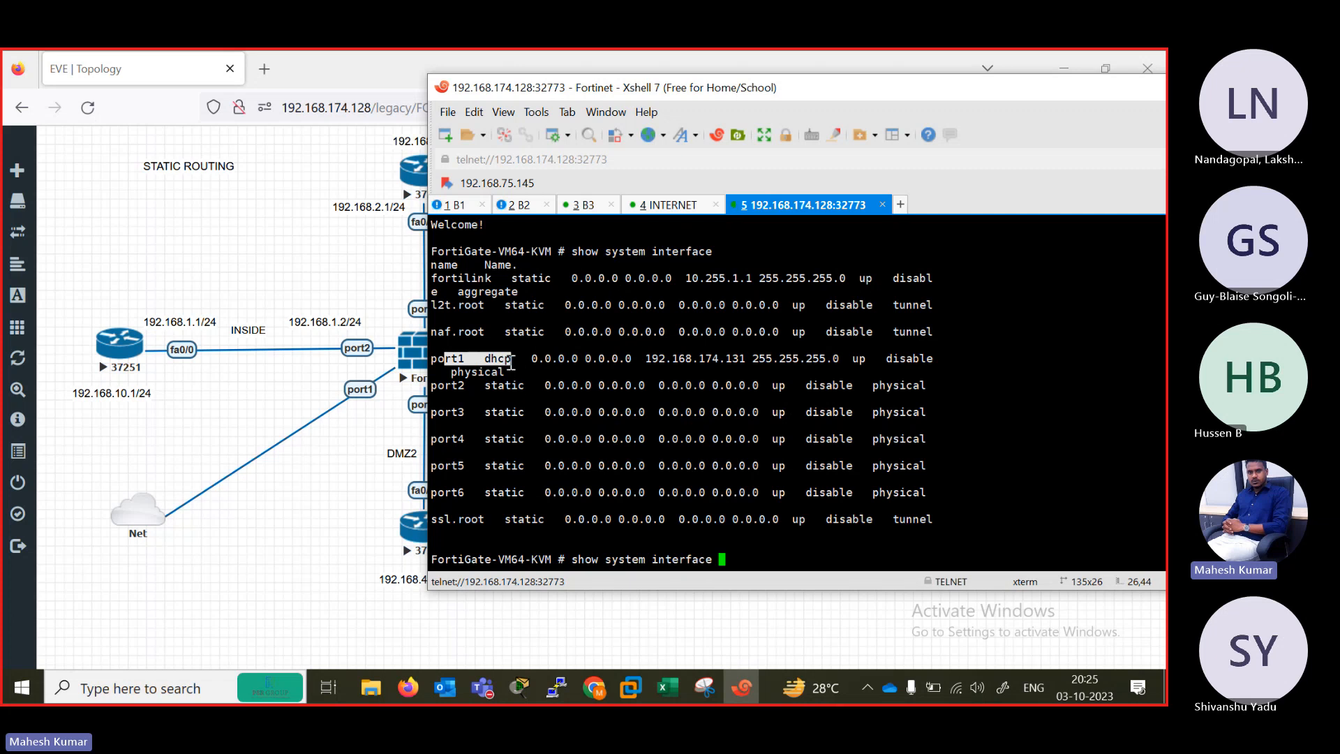
pyautogui.moveTo(643, 360); pyautogui.dragTo(748, 360)
# Open Command Prompt, run ipconfig and examine the VMware Network Adapter VMnet8 entry beside the FortiGate's port1 address.
pyautogui.click(15, 695)
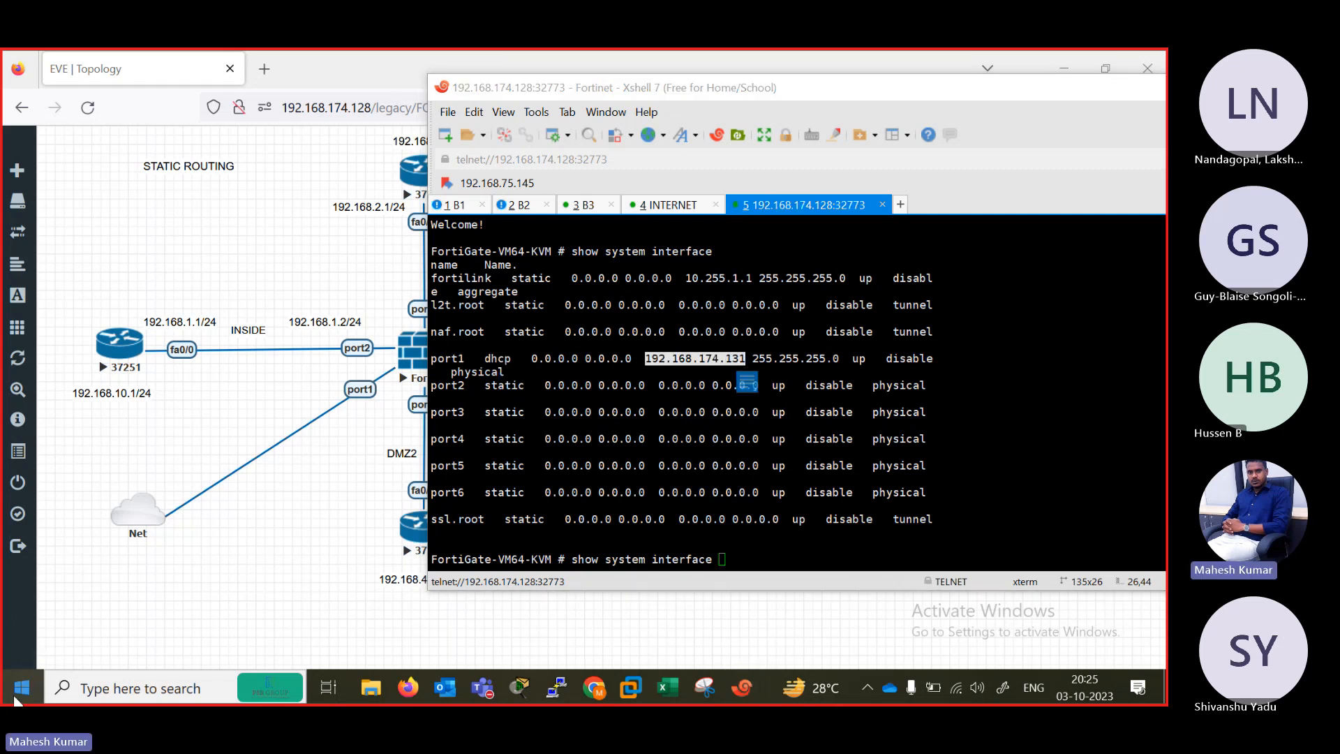
pyautogui.write('cmdi')
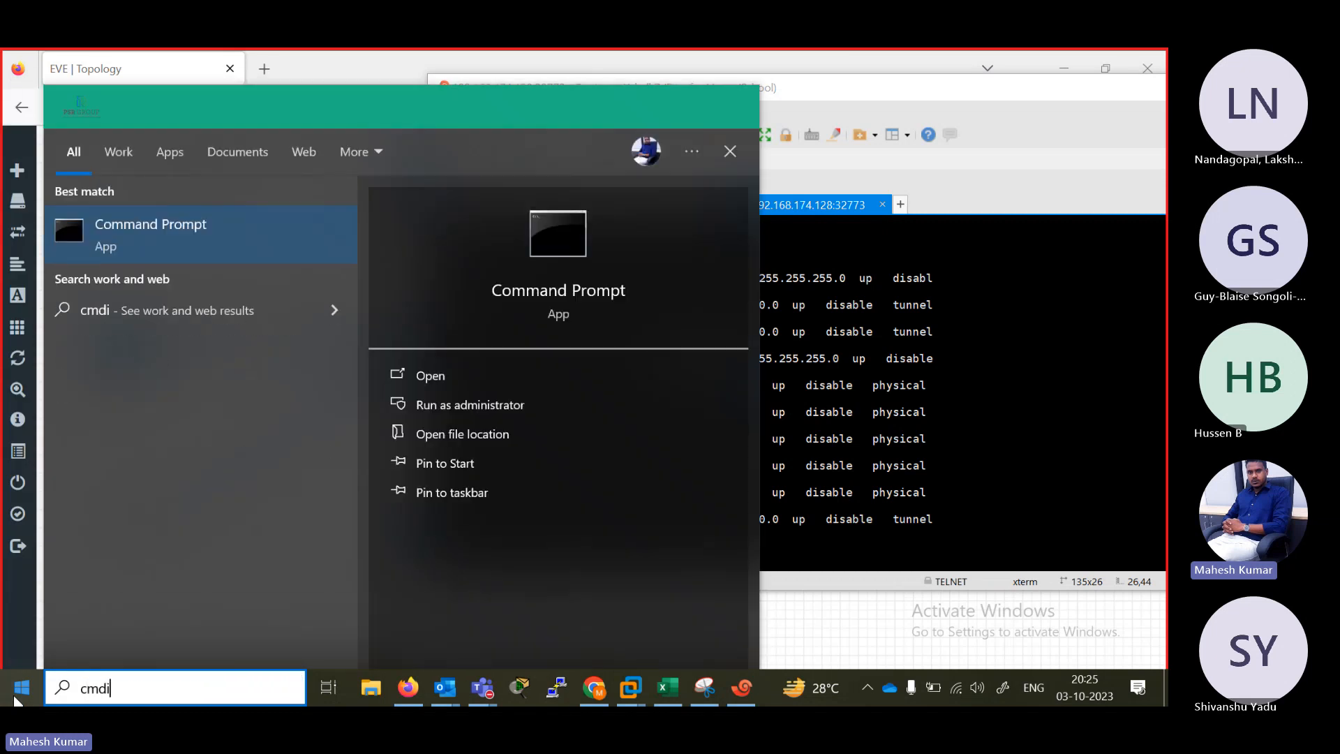
pyautogui.press('Return')
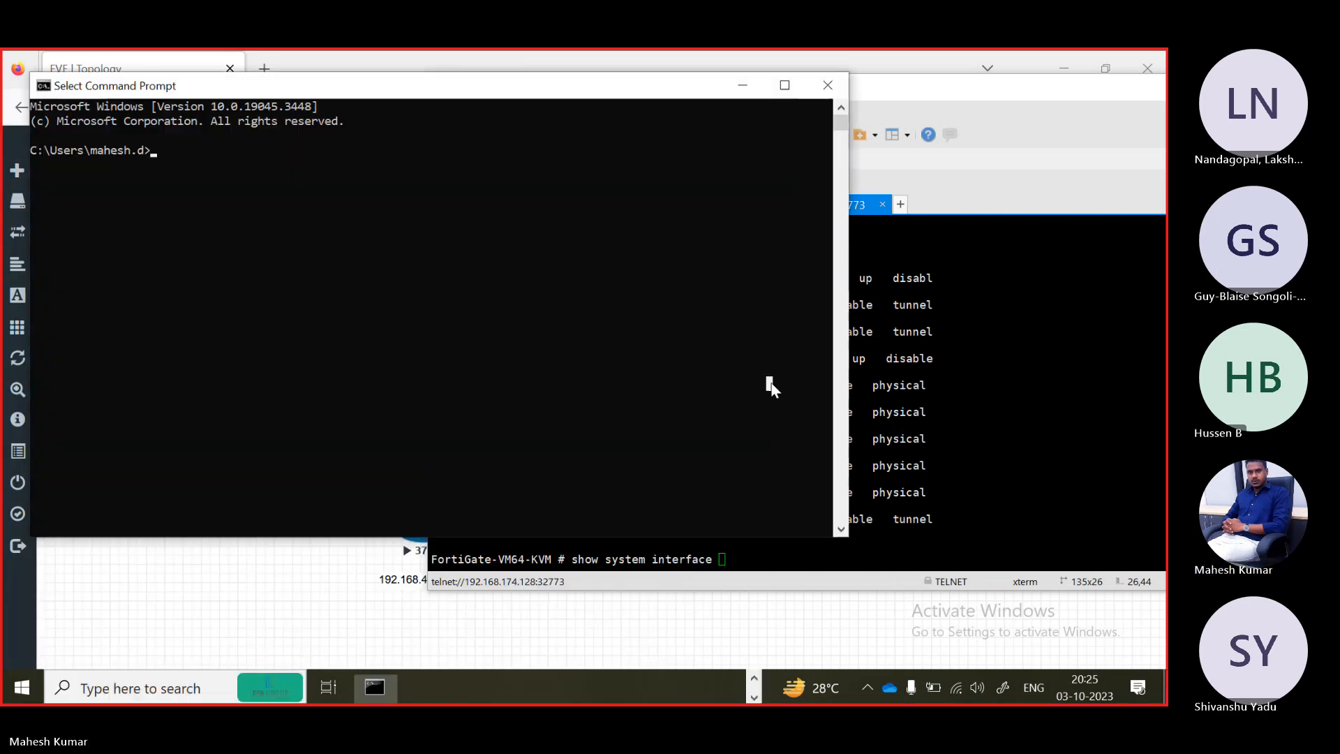
pyautogui.write('p')
pyautogui.press('BackSpace')
pyautogui.write('ipconfig')
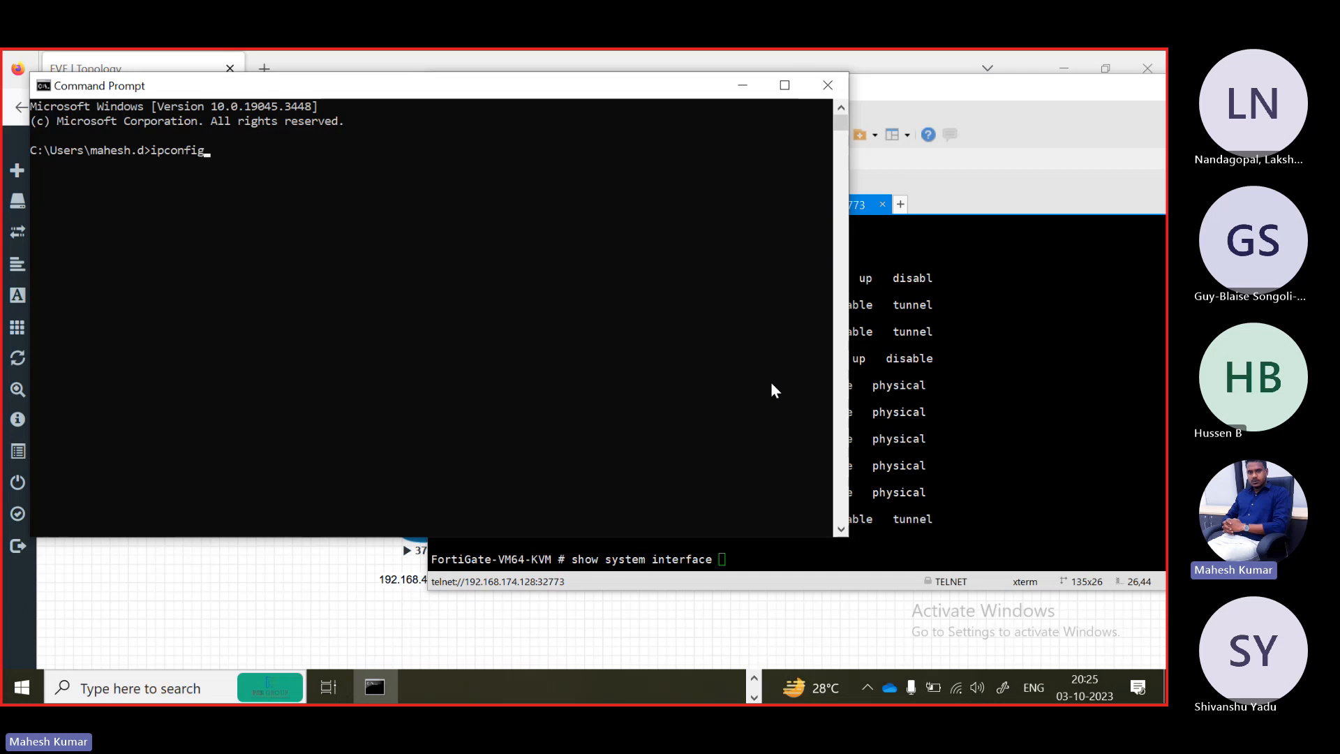
pyautogui.press('Return')
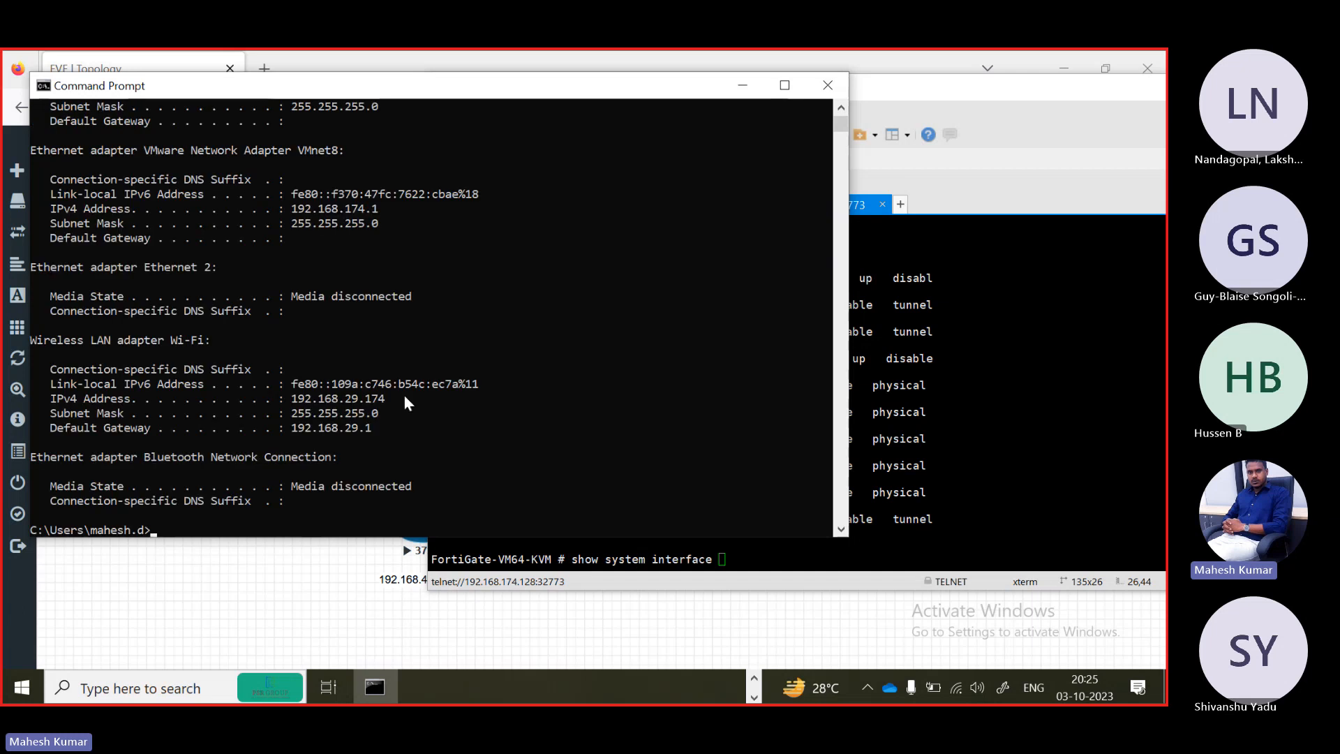
pyautogui.moveTo(853, 325); pyautogui.dragTo(617, 330)
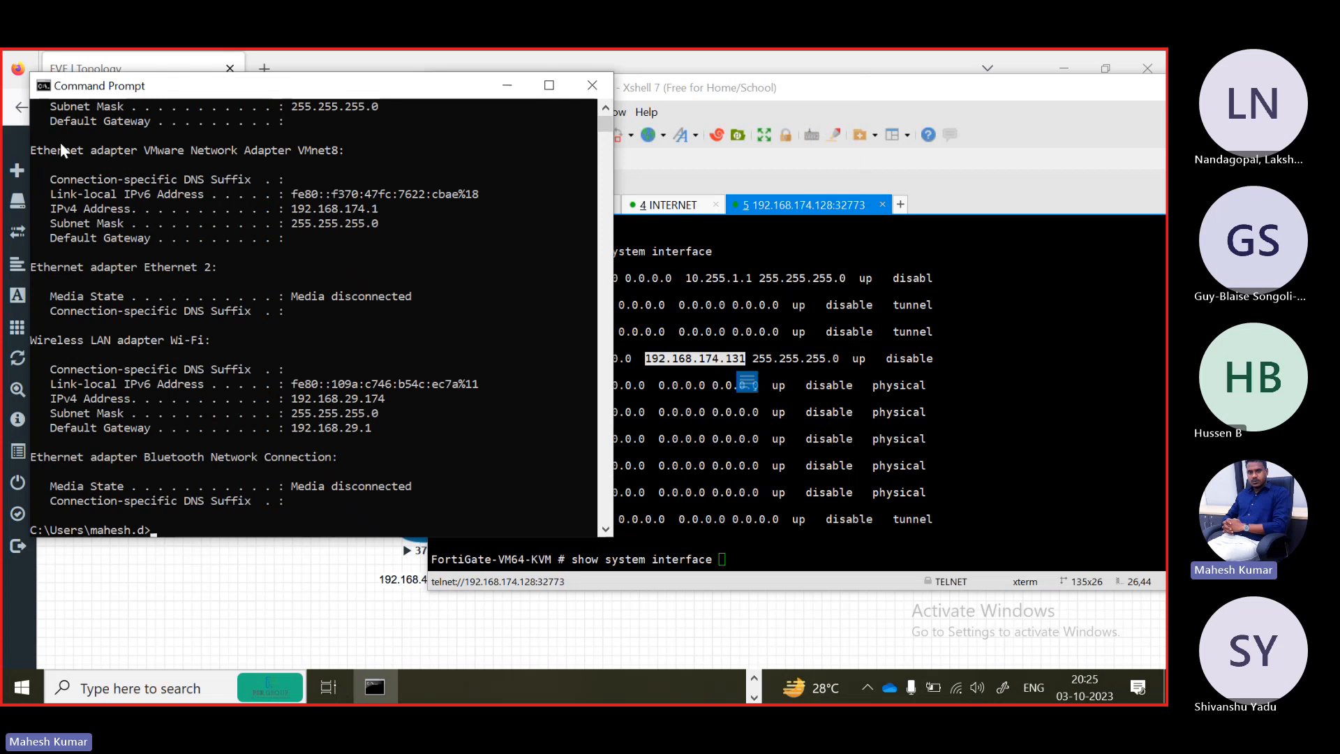
pyautogui.moveTo(49, 148); pyautogui.dragTo(354, 155)
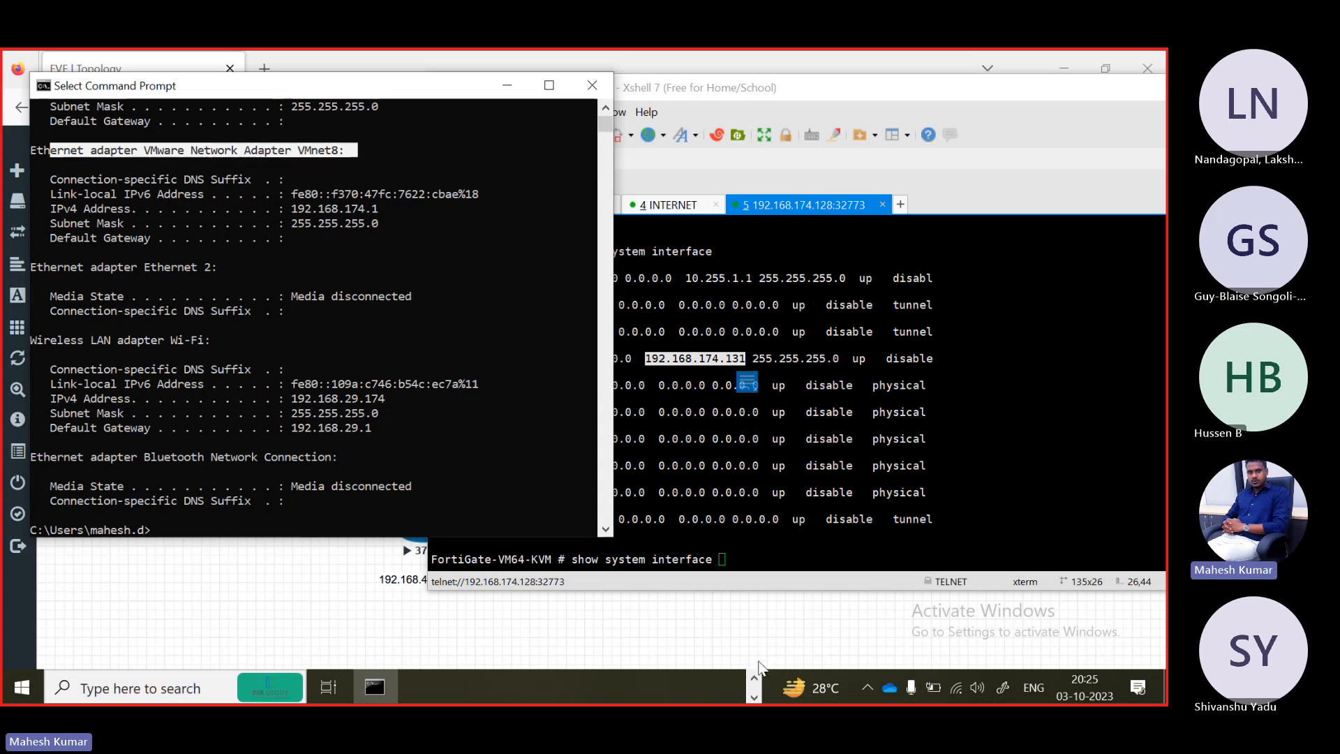
# Open the Windows Network Connections window with ncpa.cpl and widen it.
pyautogui.click(31, 687)
pyautogui.write('ncpa.')
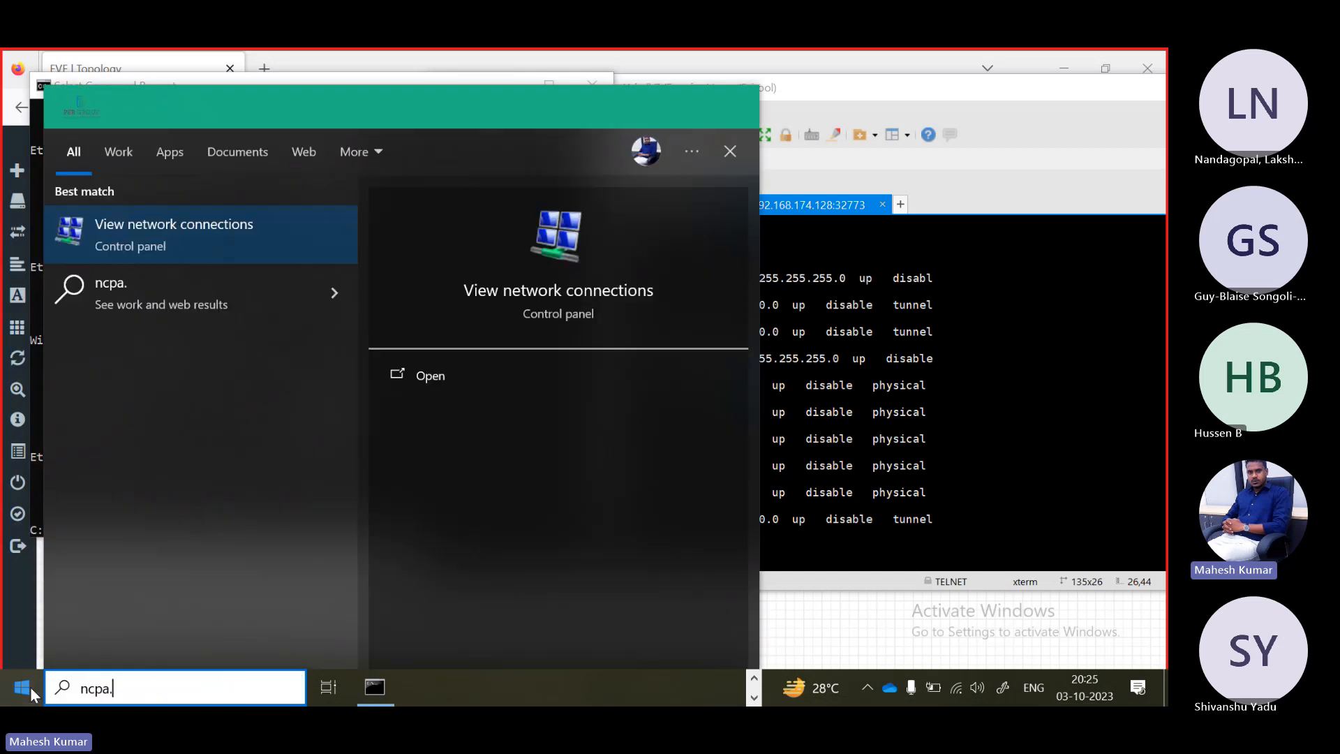
pyautogui.write('cpl')
pyautogui.press('Return')
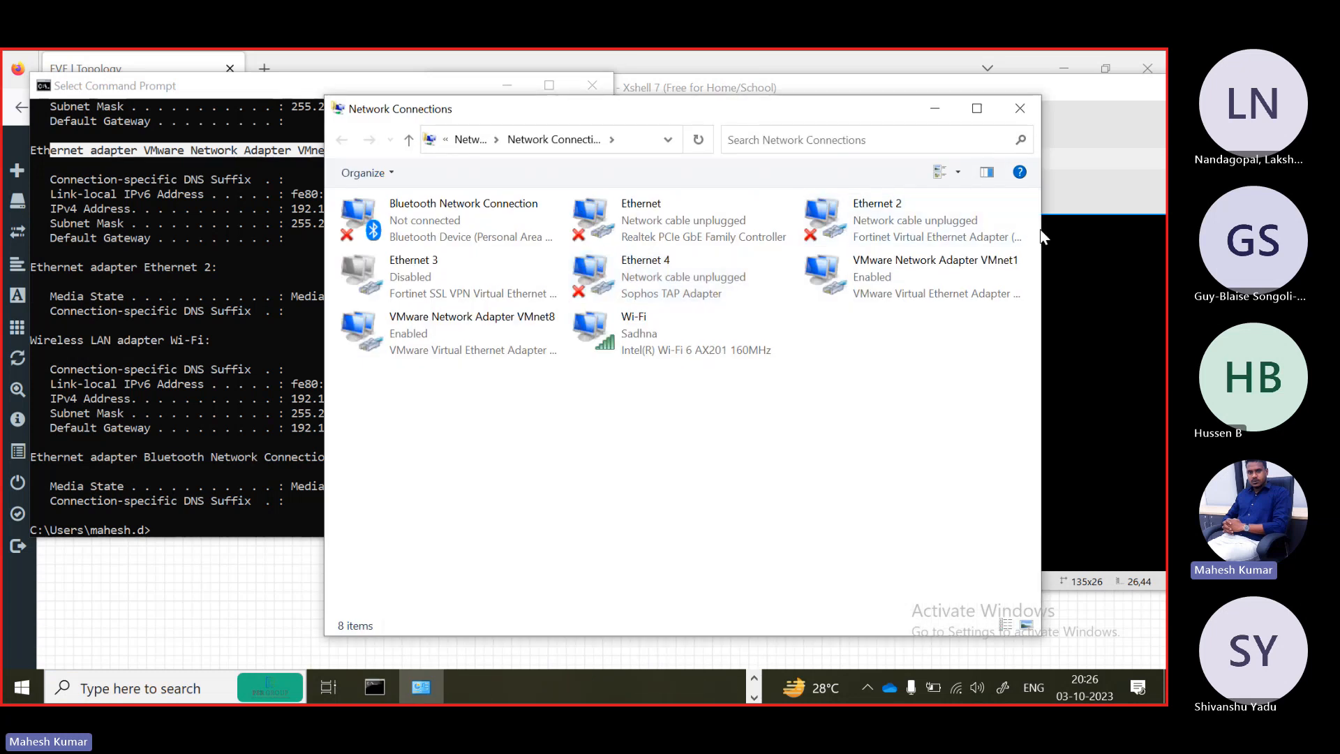
pyautogui.moveTo(1041, 230); pyautogui.dragTo(1142, 230)
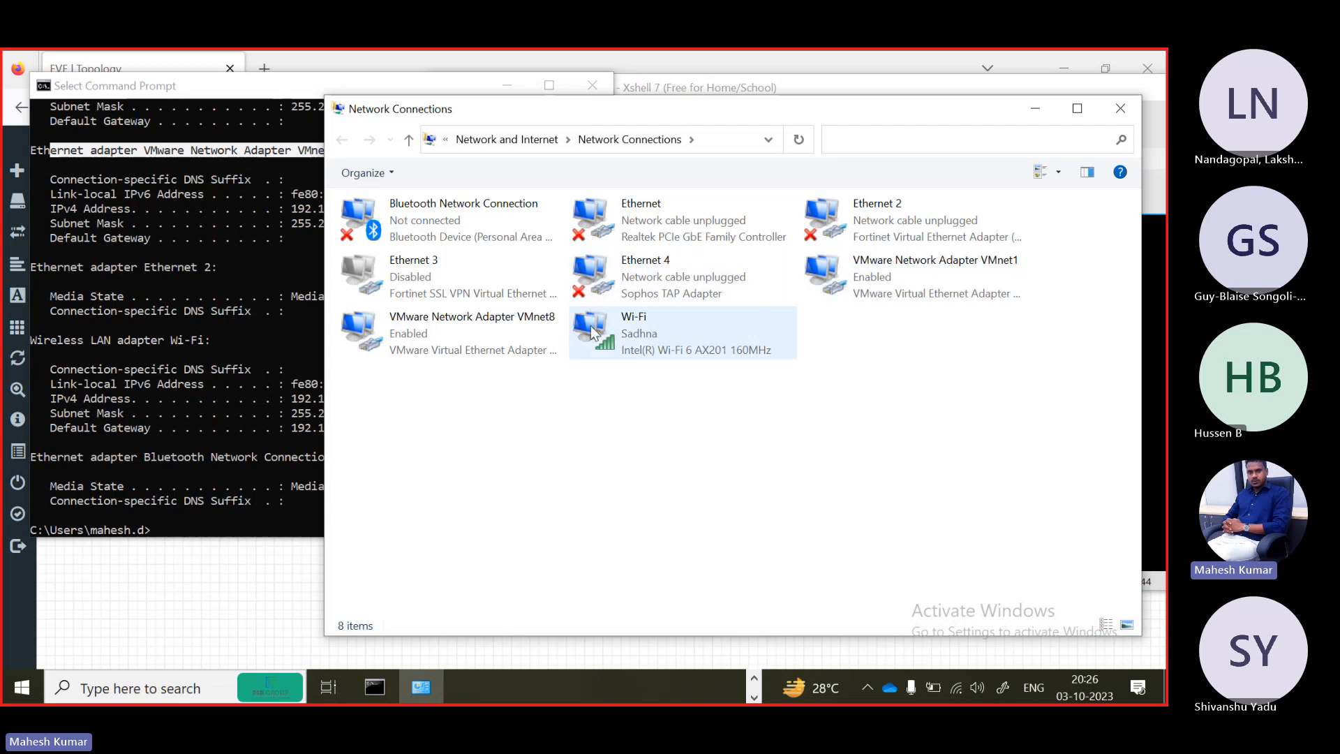
# Open the status of VMware Network Adapter VMnet8 and view its network connection details.
pyautogui.click(471, 338)
pyautogui.rightClick(471, 337)
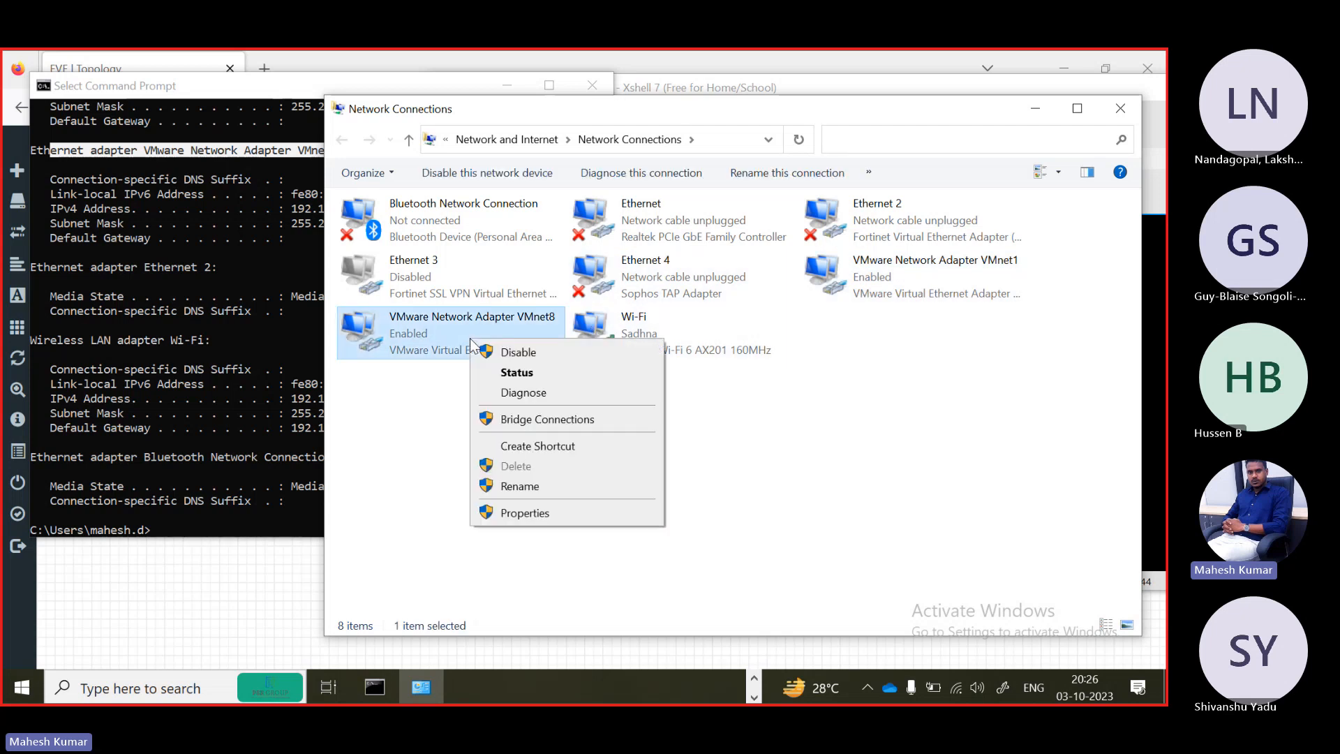
pyautogui.click(531, 513)
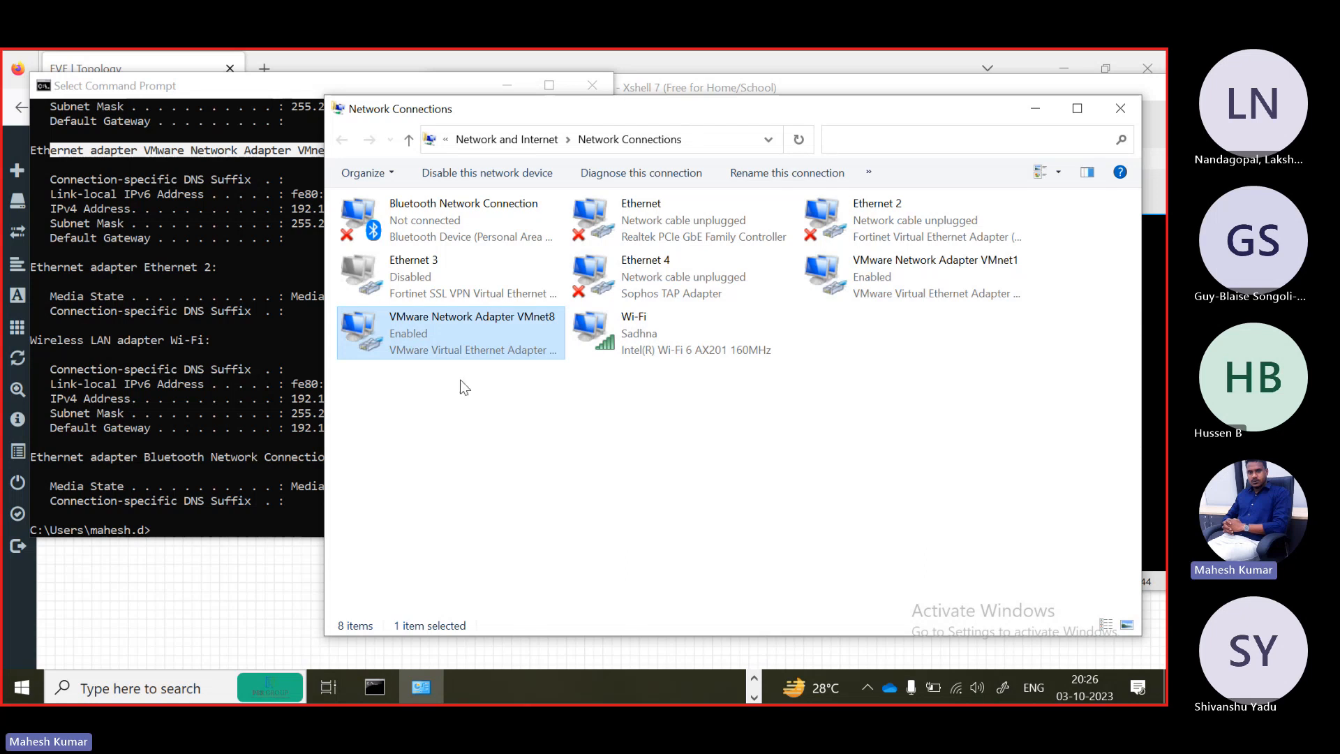
pyautogui.rightClick(428, 347)
pyautogui.click(551, 373)
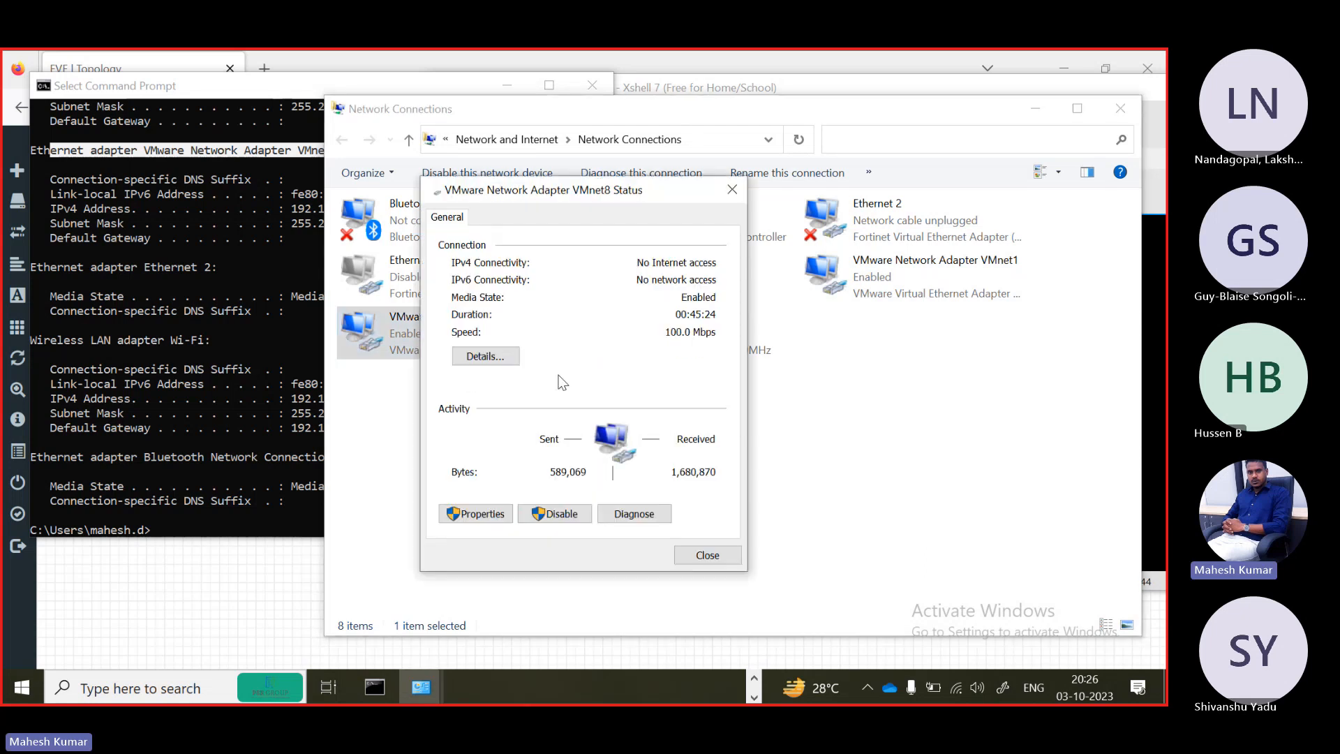
pyautogui.click(493, 359)
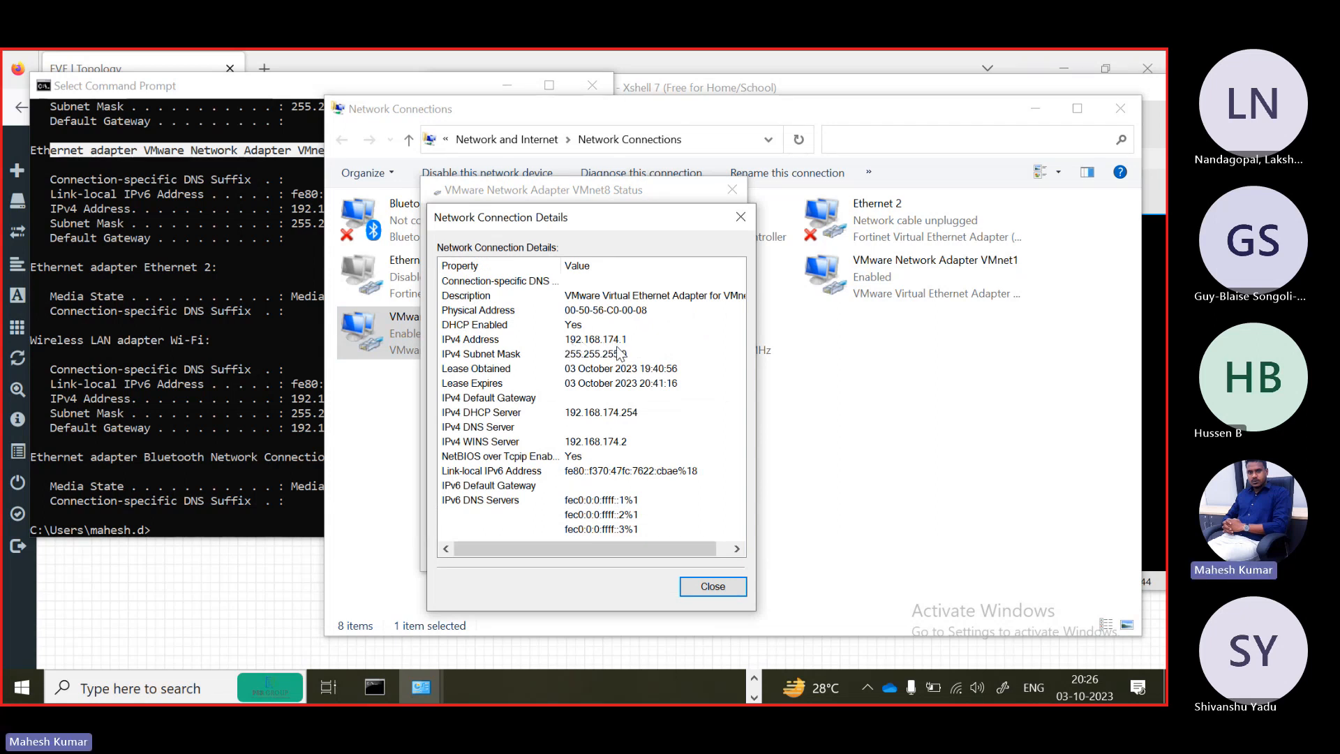
# Recheck the ipconfig output in Command Prompt and switch back to the EVE topology in Firefox.
pyautogui.click(275, 275)
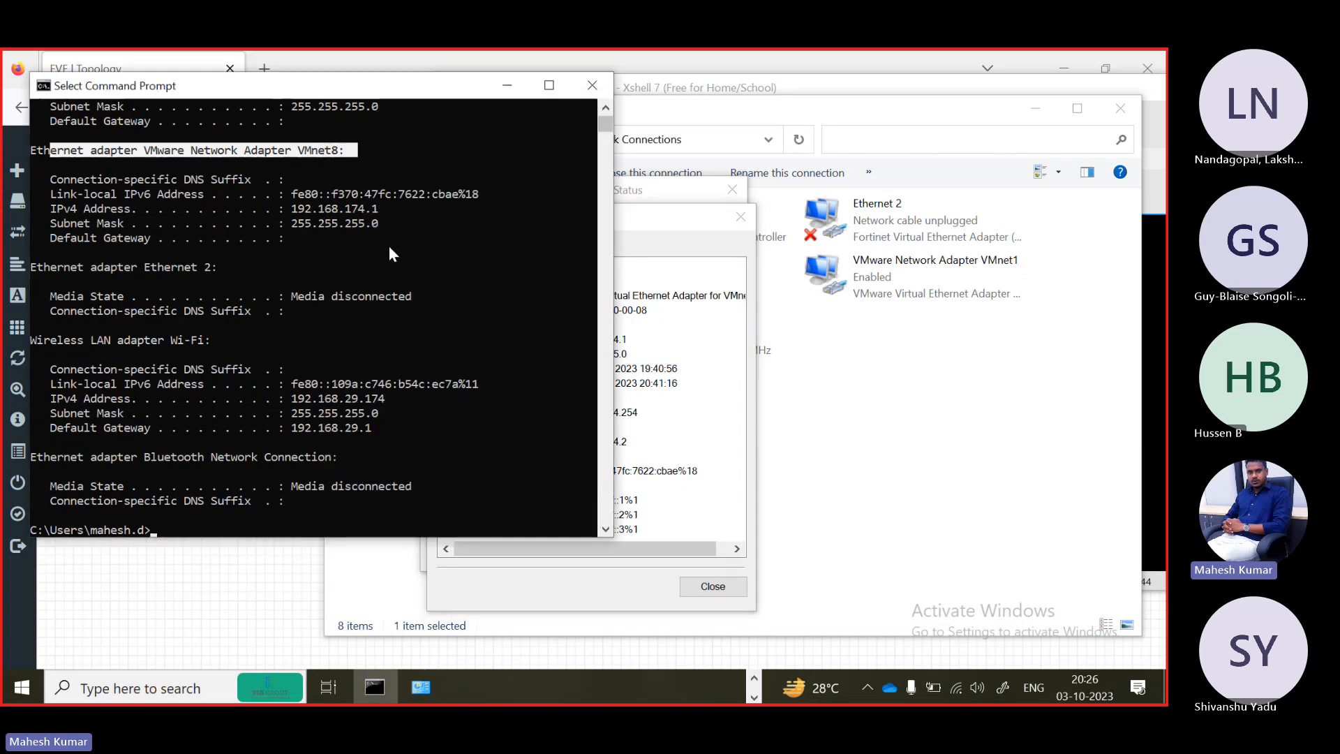
pyautogui.click(753, 678)
pyautogui.click(406, 688)
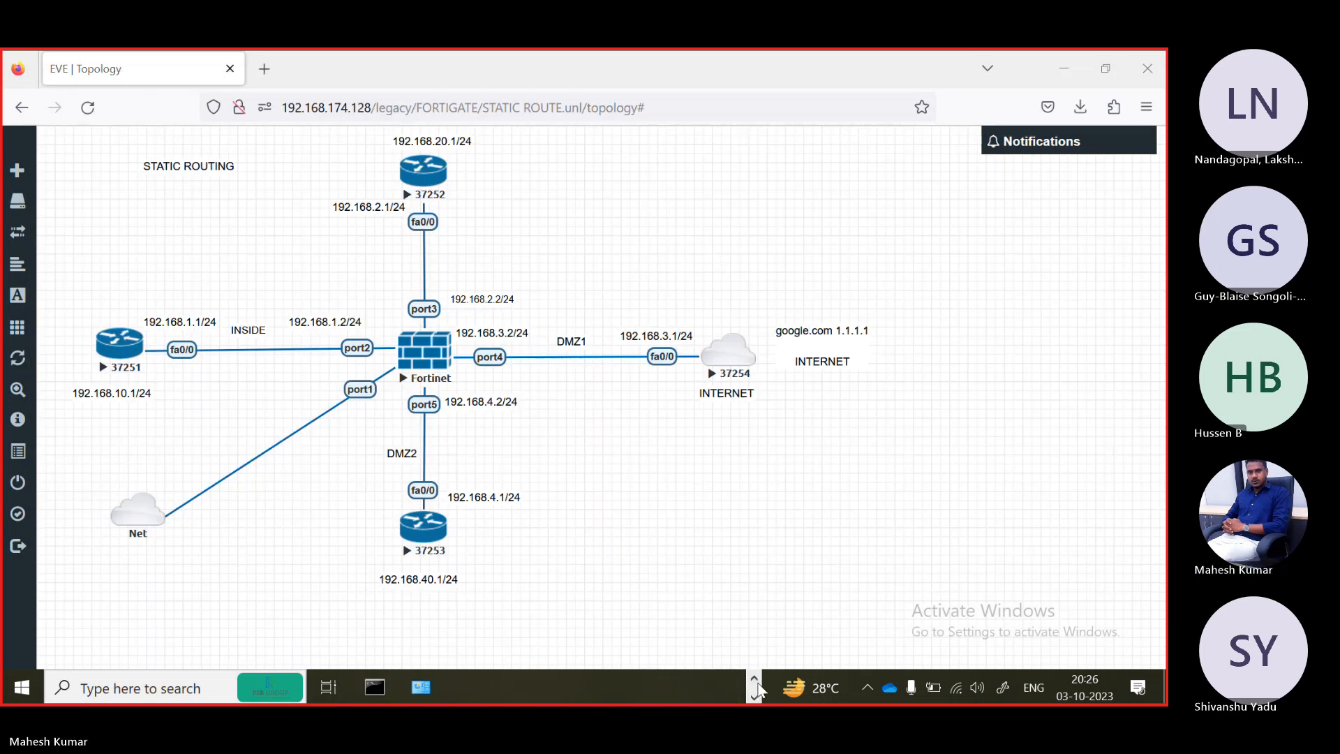
# Switch to VMware Workstation and check the Network Adapter in the EVE LITE virtual machine settings without changing anything.
pyautogui.moveTo(618, 689)
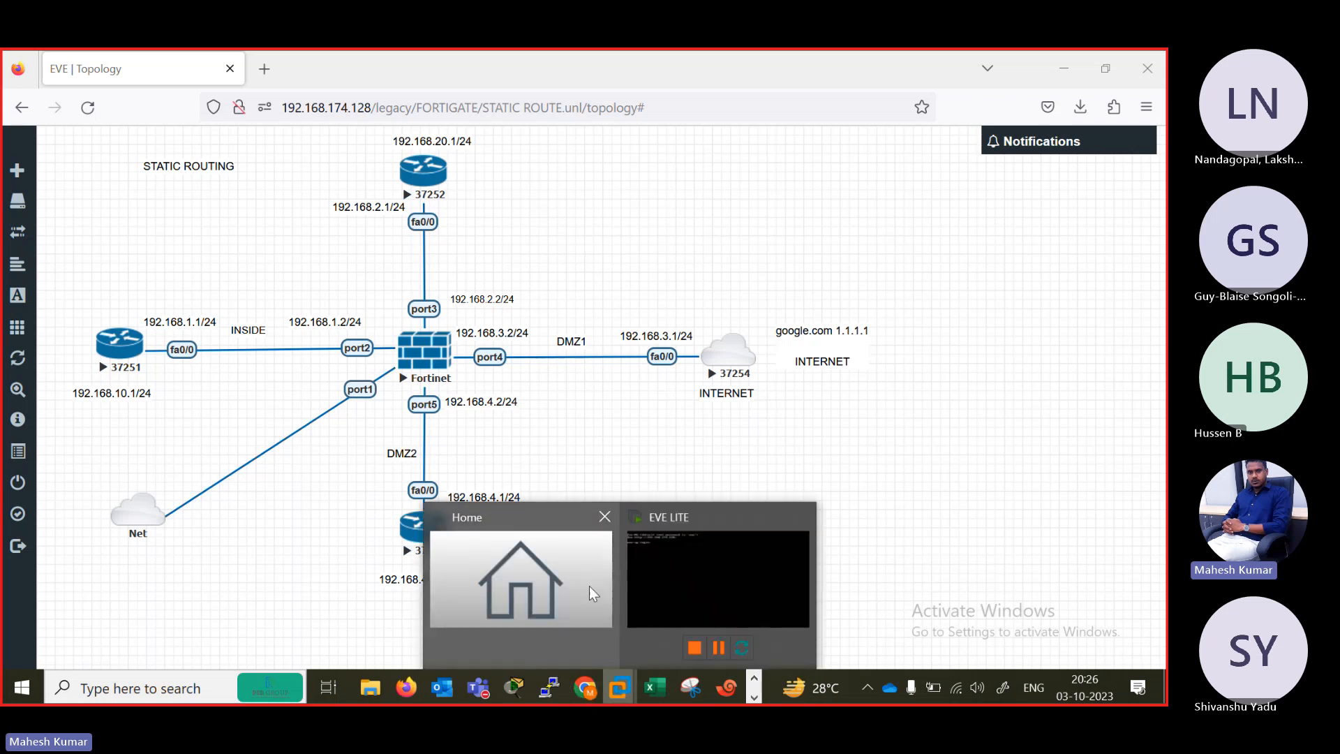
pyautogui.click(690, 572)
pyautogui.rightClick(283, 122)
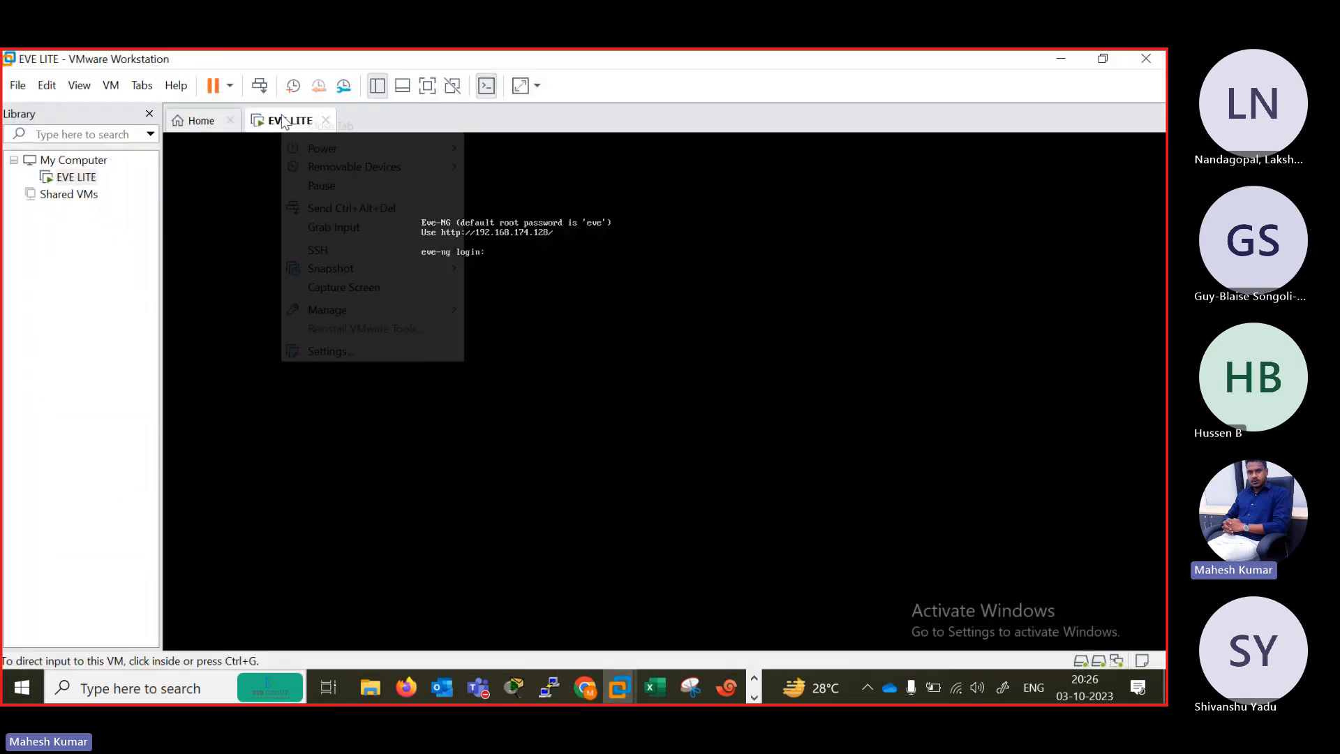
pyautogui.click(317, 350)
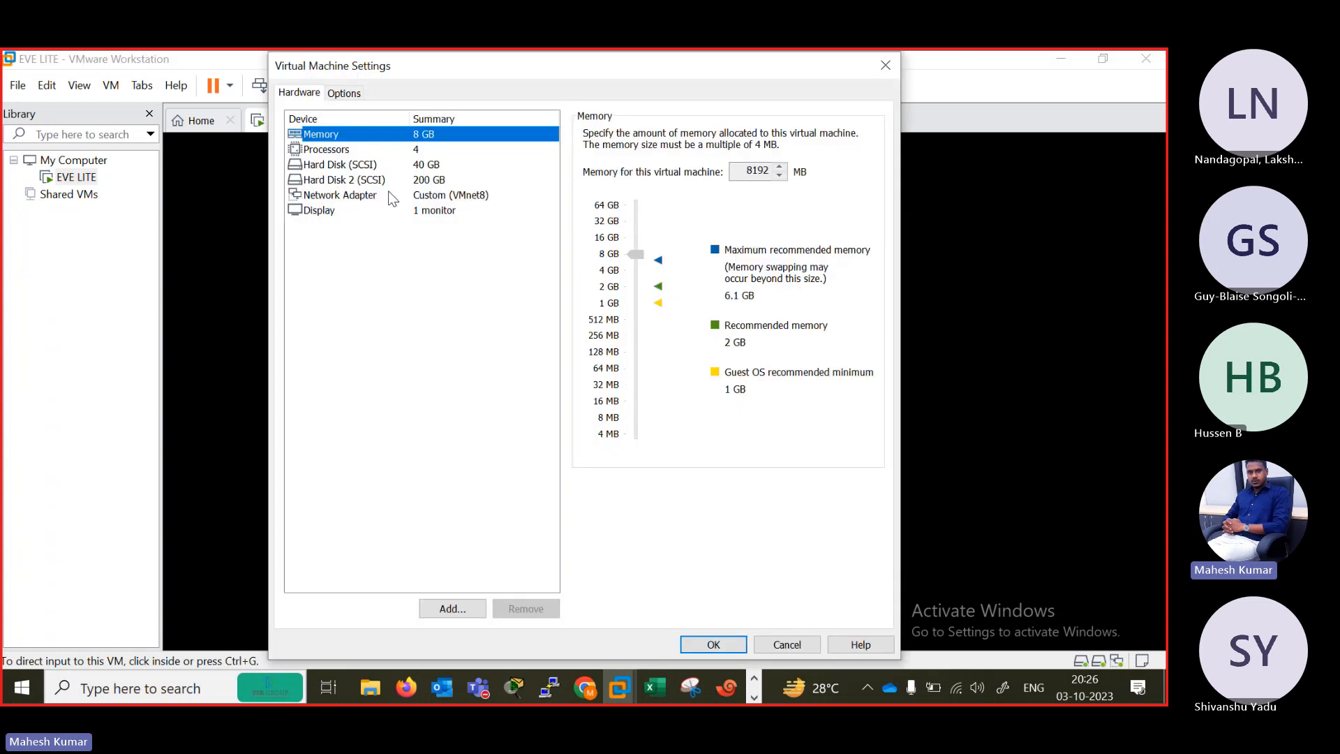
pyautogui.click(454, 196)
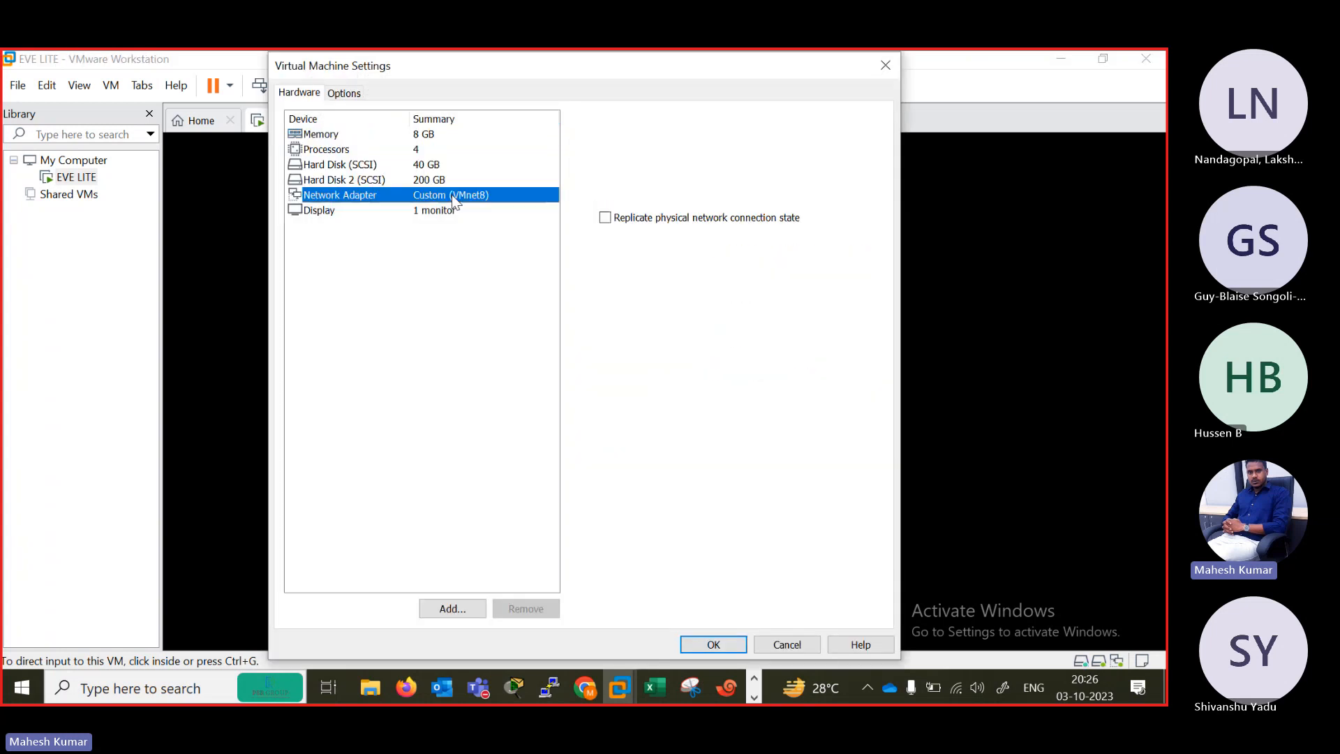
pyautogui.click(785, 639)
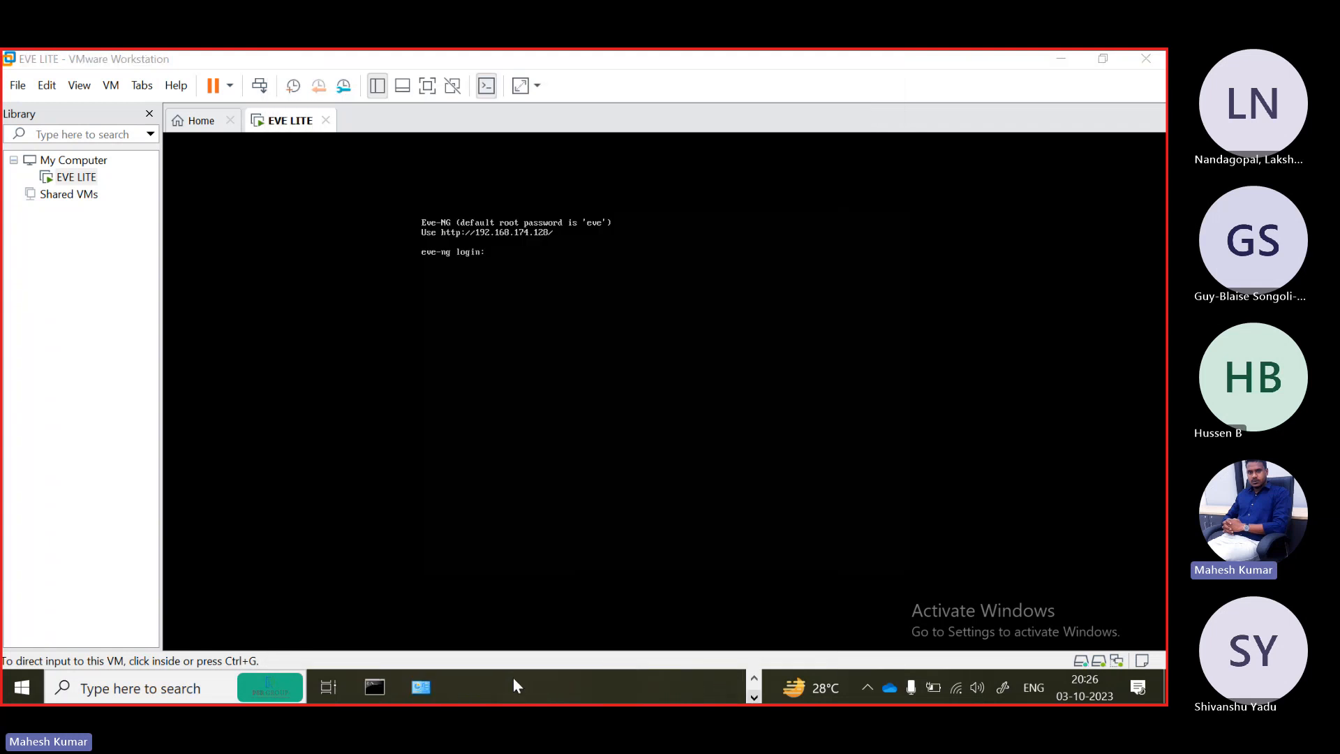
# Close the VMnet8 connection details and status windows and return to the EVE topology in Firefox.
pyautogui.moveTo(426, 694)
pyautogui.click(469, 607)
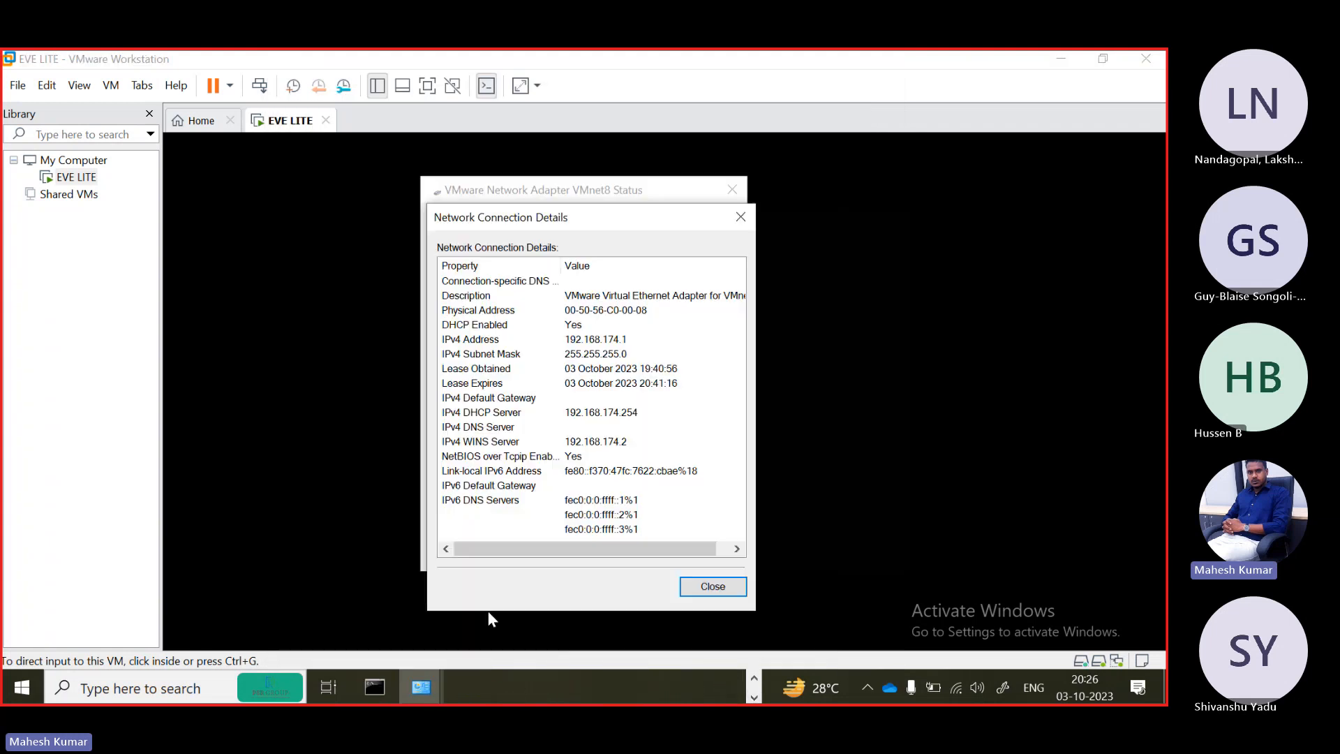
pyautogui.click(719, 580)
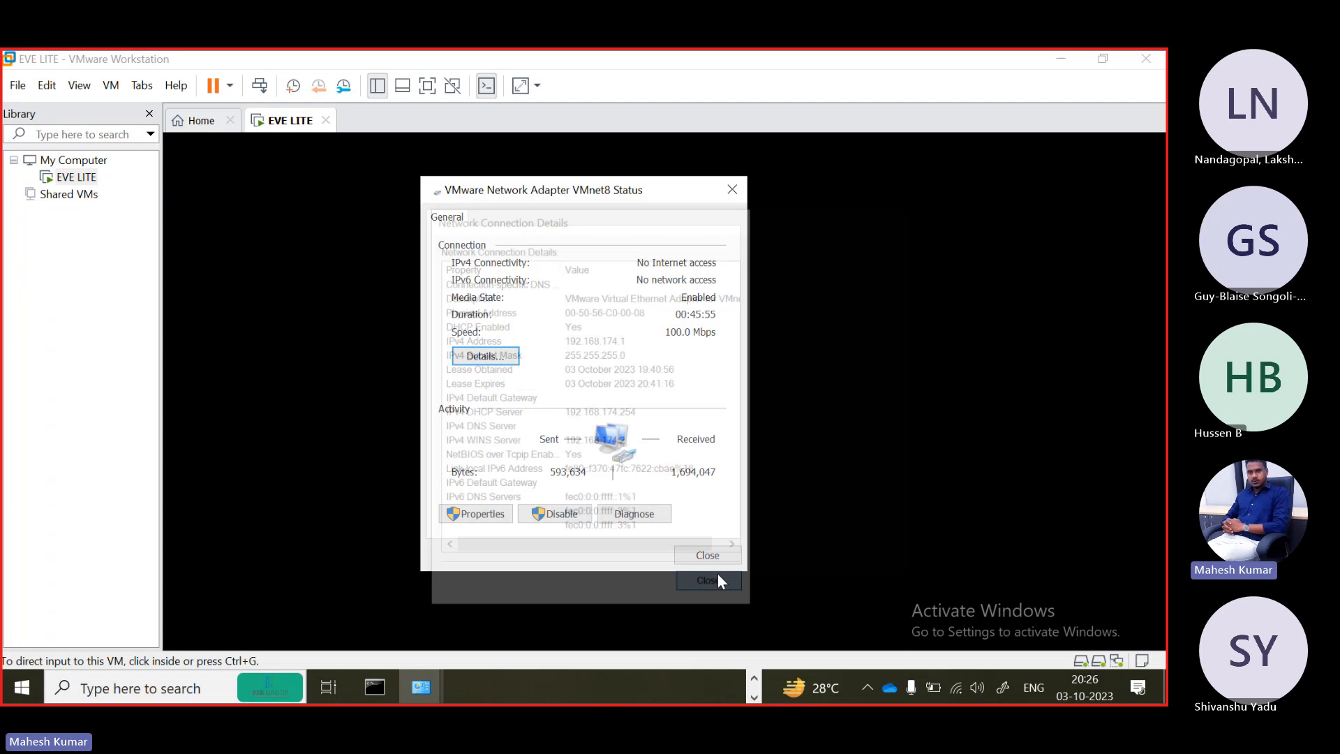
pyautogui.click(731, 192)
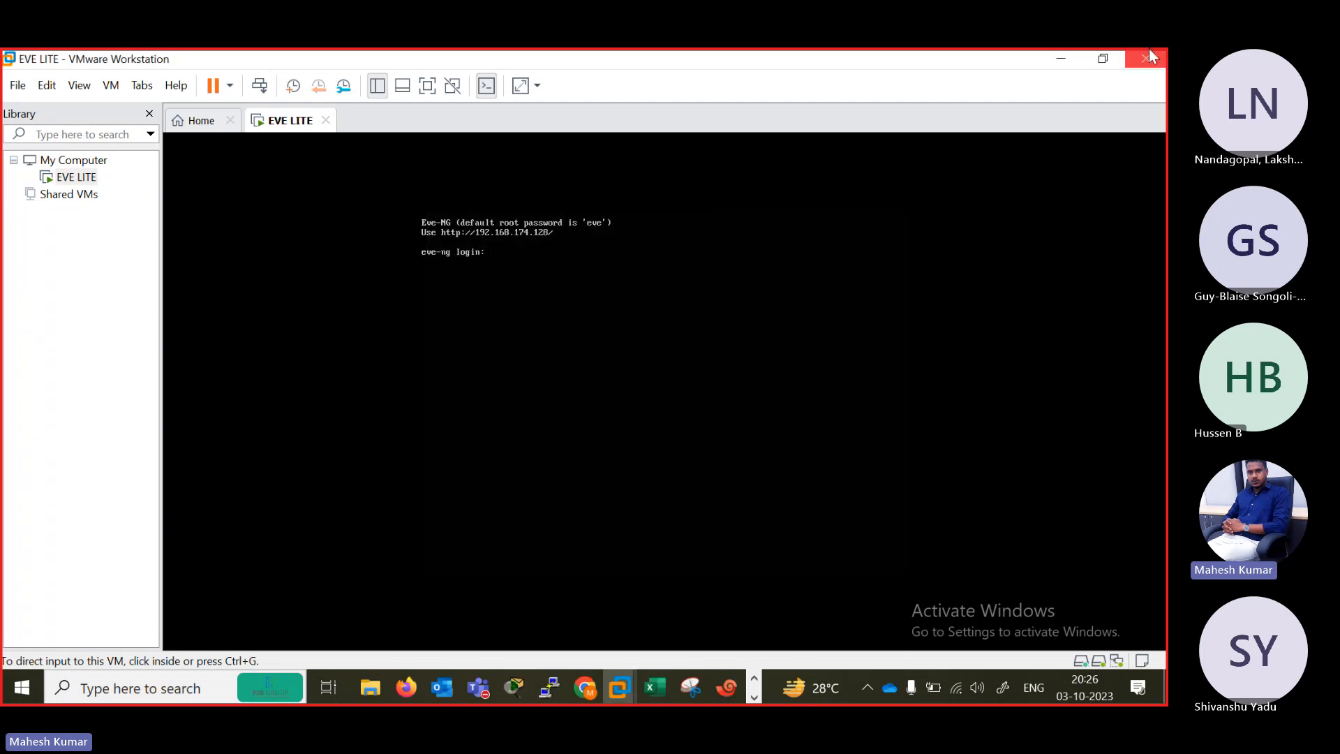
pyautogui.click(1062, 60)
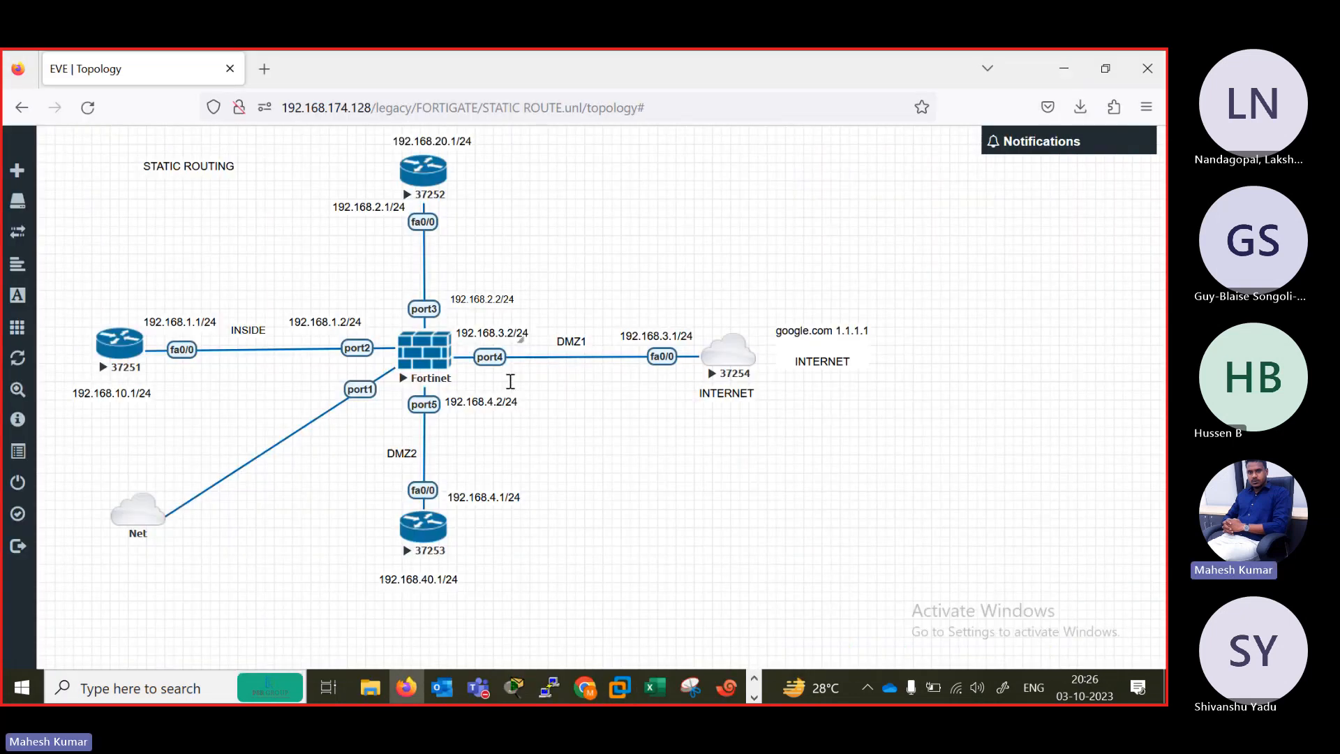
# Check port1's address in the Xshell console and open the FortiGate web interface at 192.168.174.131 in a new Firefox tab.
pyautogui.click(726, 690)
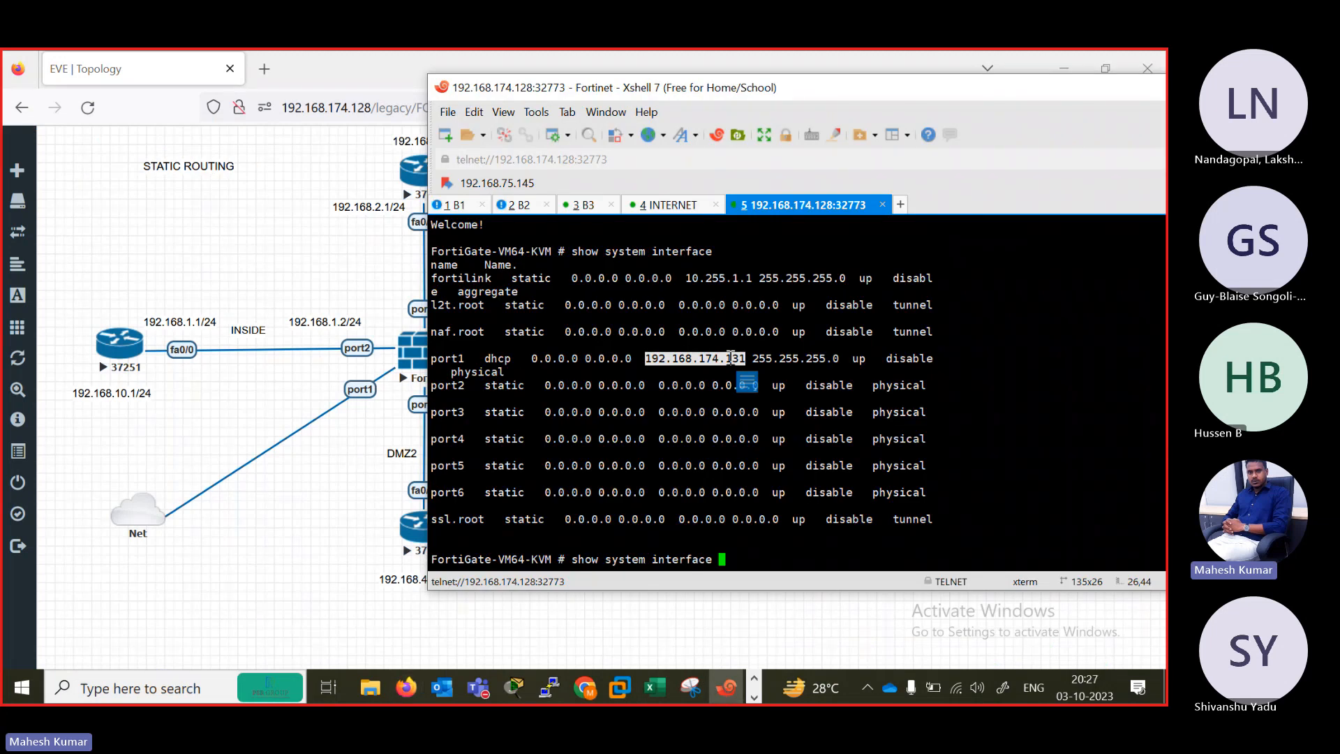
pyautogui.click(265, 69)
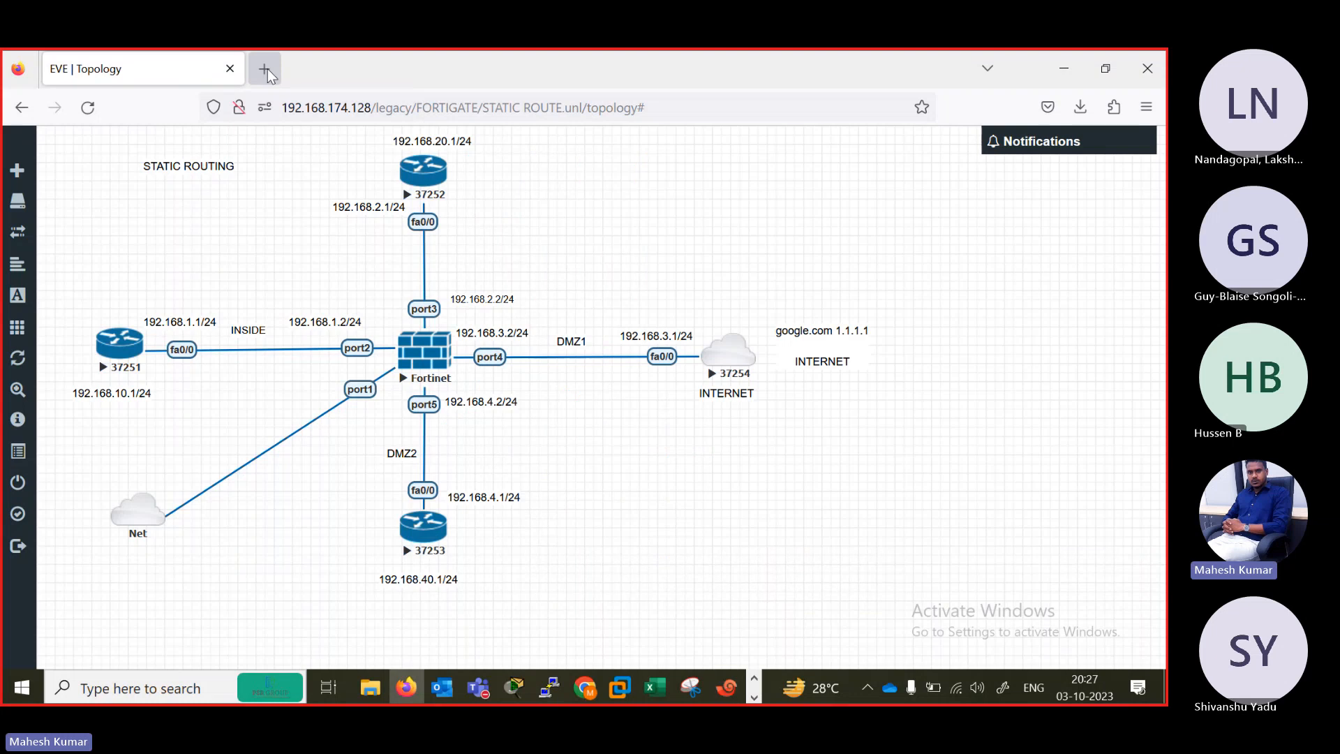
pyautogui.click(267, 68)
pyautogui.write('192')
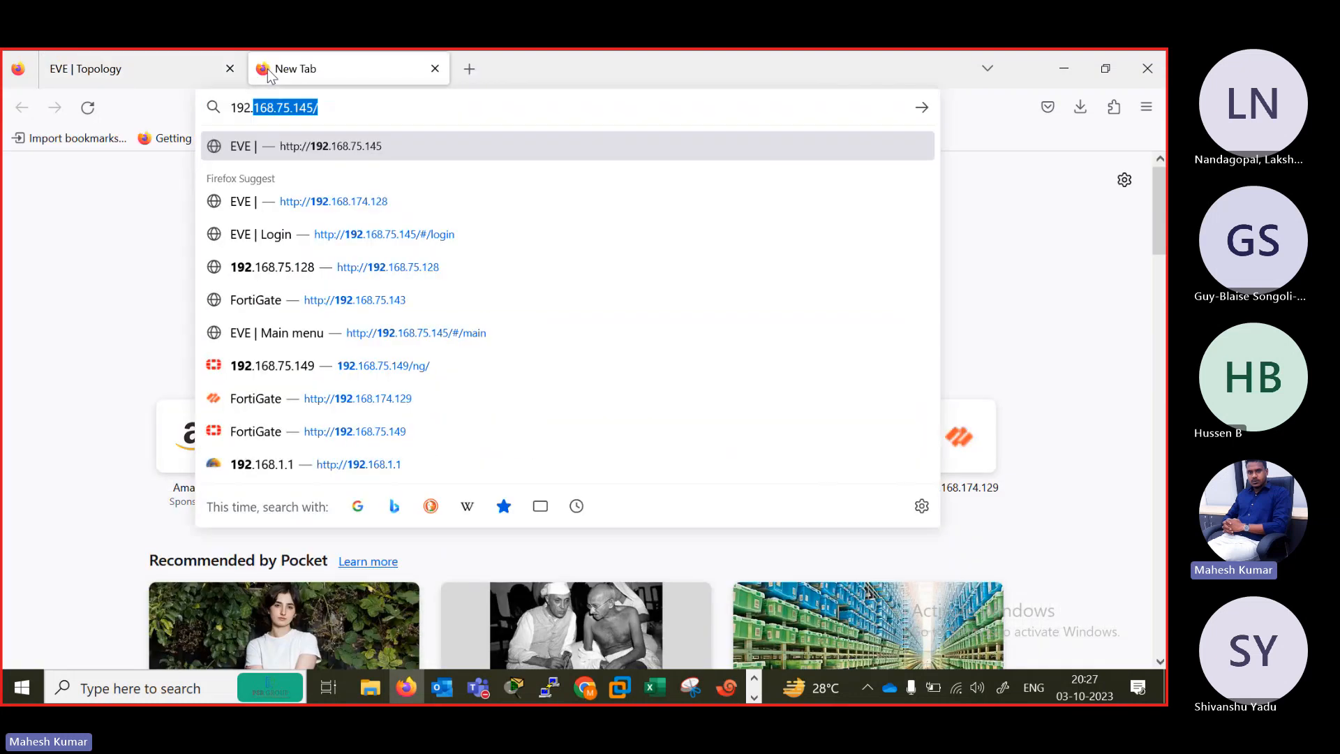
pyautogui.write('.168.')
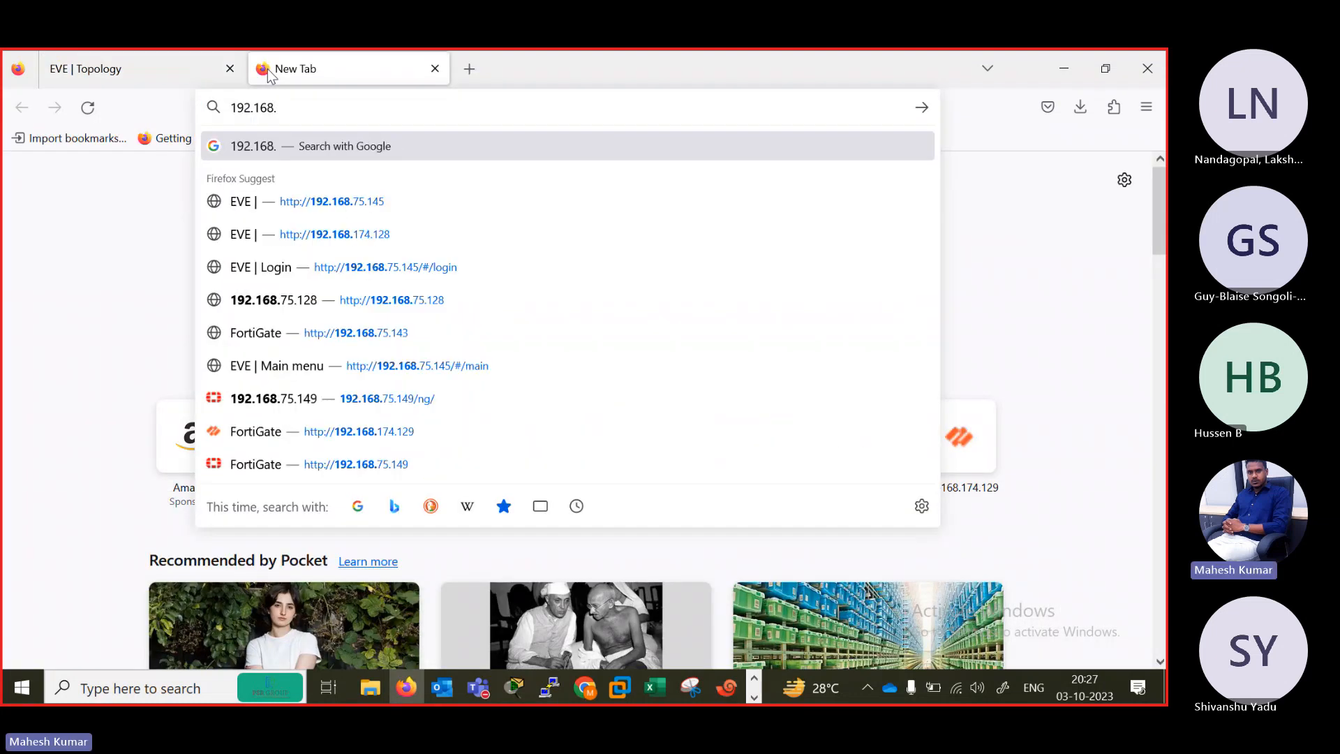
pyautogui.write('174.13')
pyautogui.press('Return')
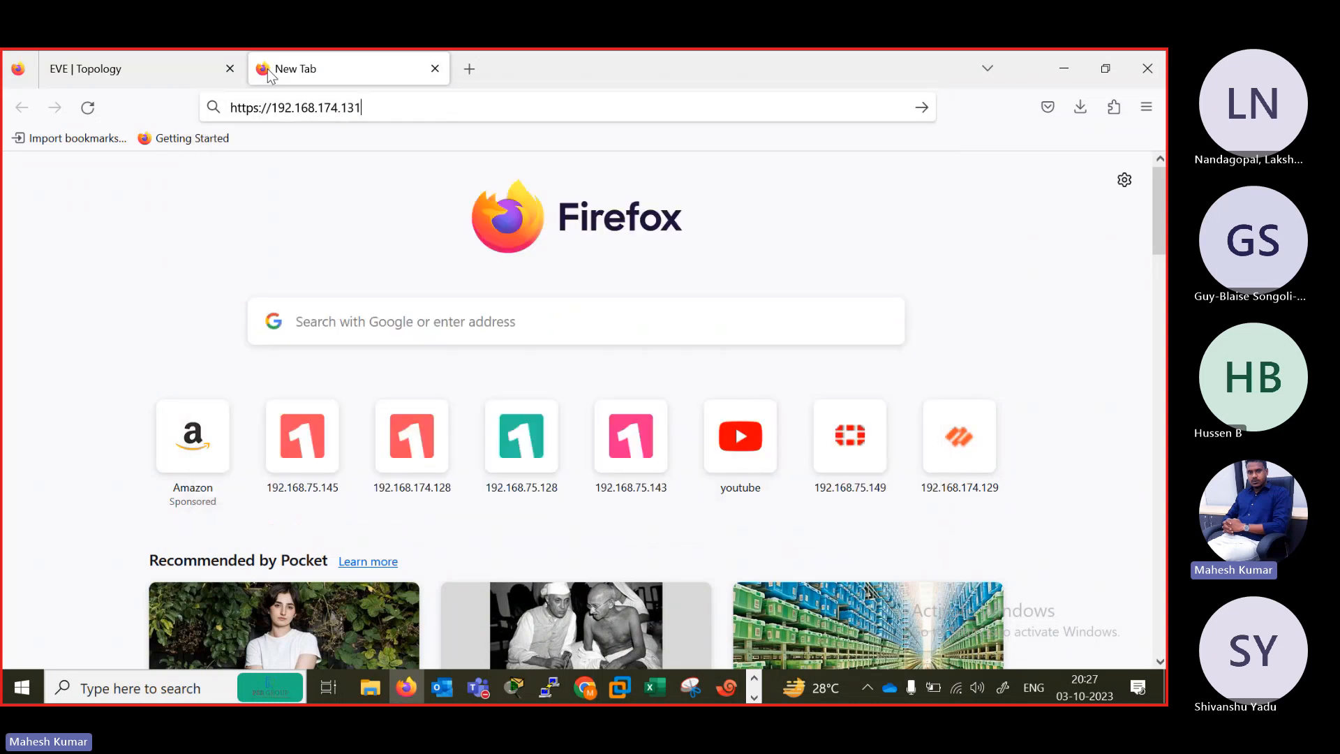
pyautogui.click(260, 107)
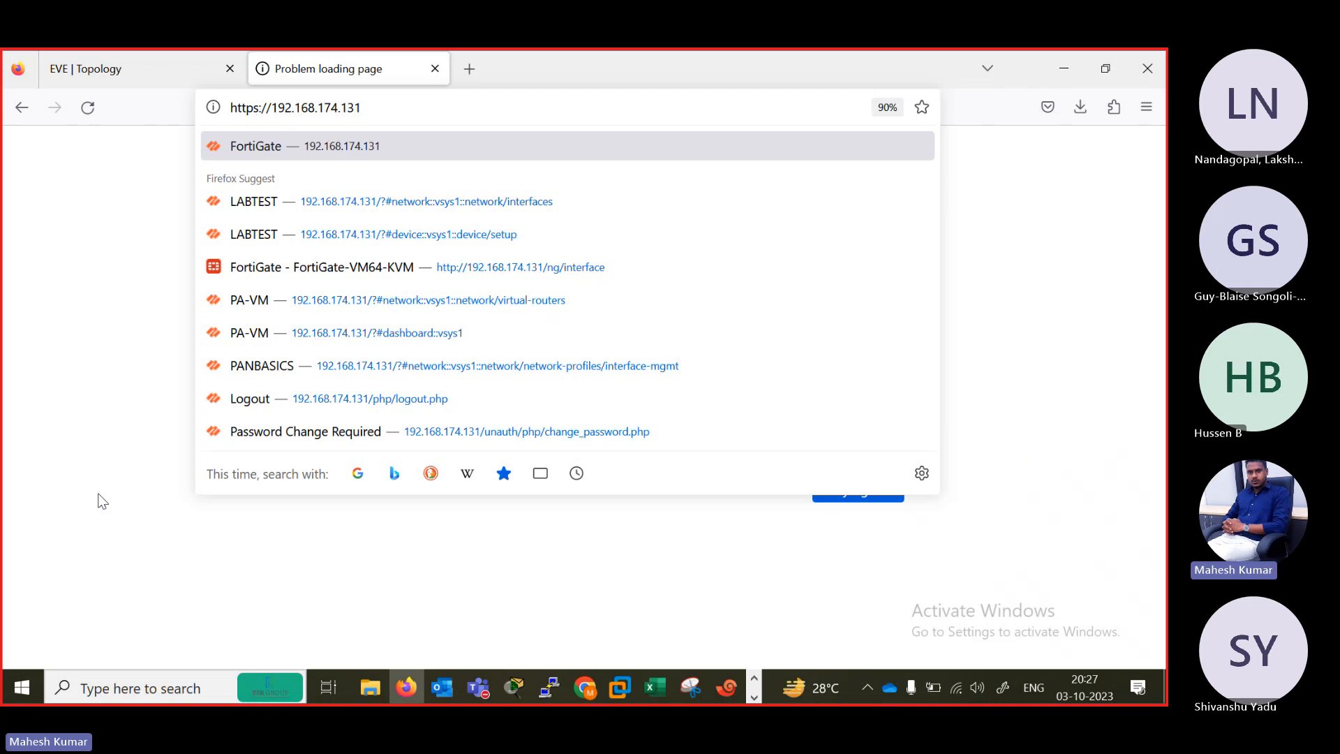
pyautogui.press('Return')
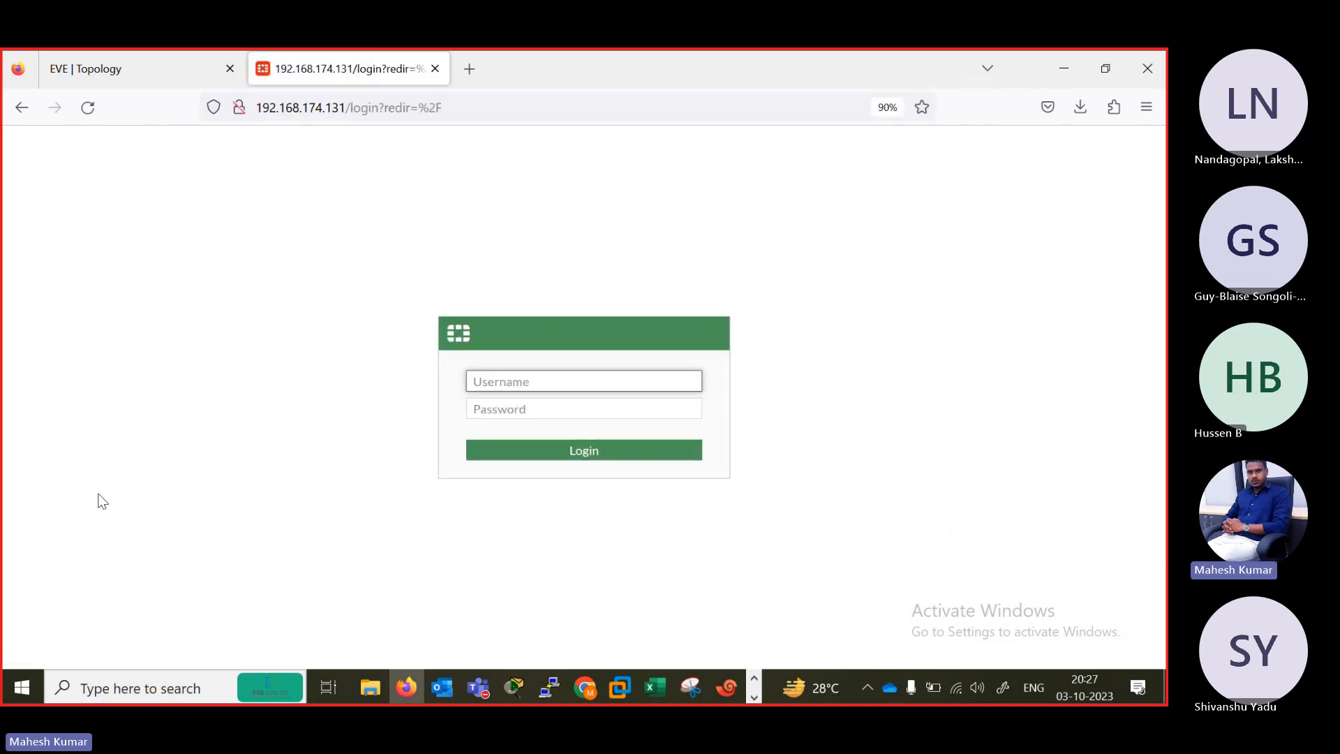
# Log in to the FortiGate as admin with the account password, postponing the initial setup and dismissing the FortiOS 7.0.0 overview.
pyautogui.write('admin')
pyautogui.press('Tab')
pyautogui.write('admin')
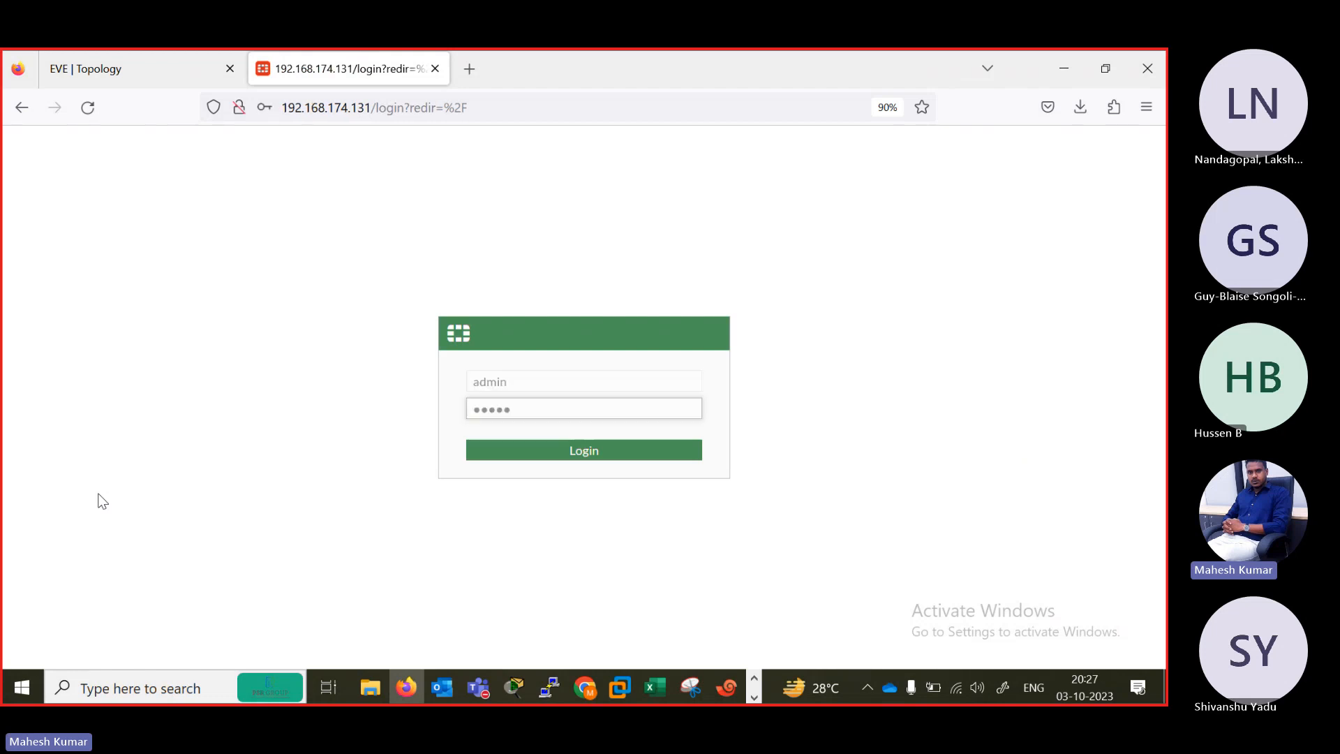
pyautogui.press('Return')
pyautogui.click(494, 339)
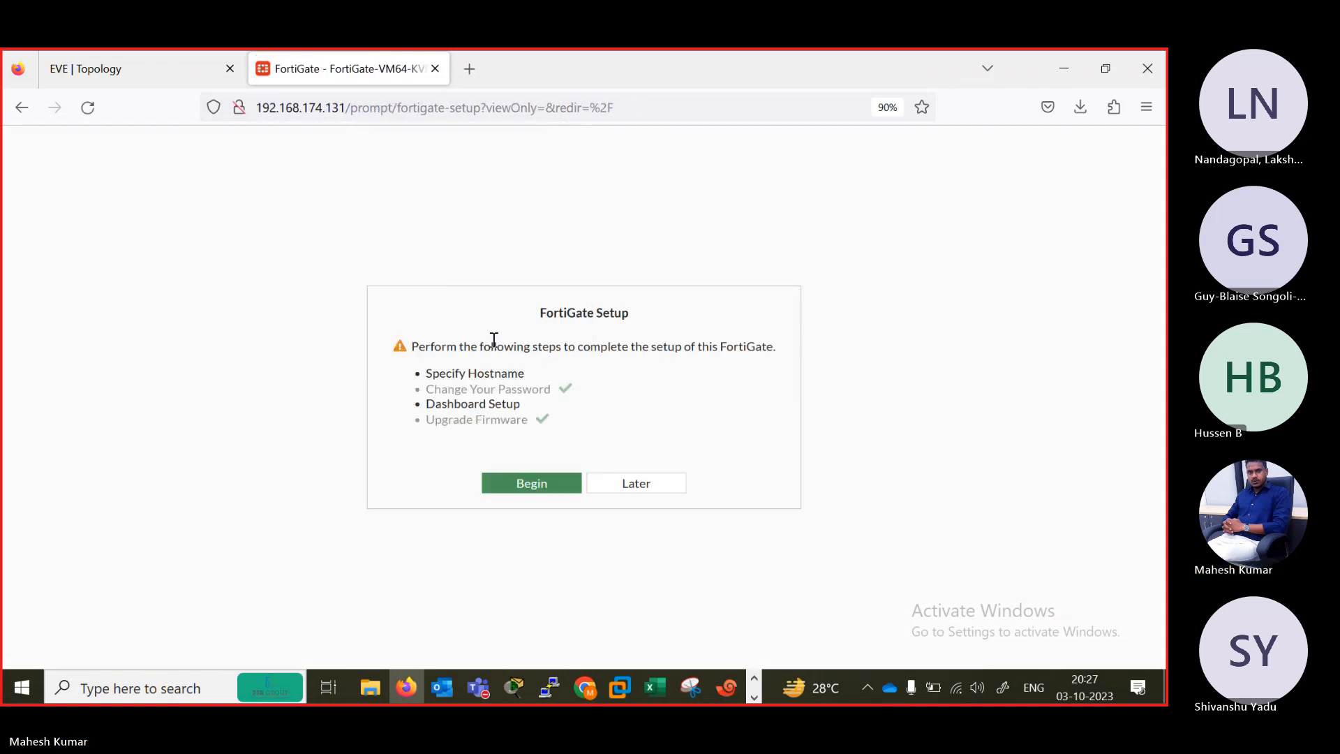
pyautogui.click(624, 477)
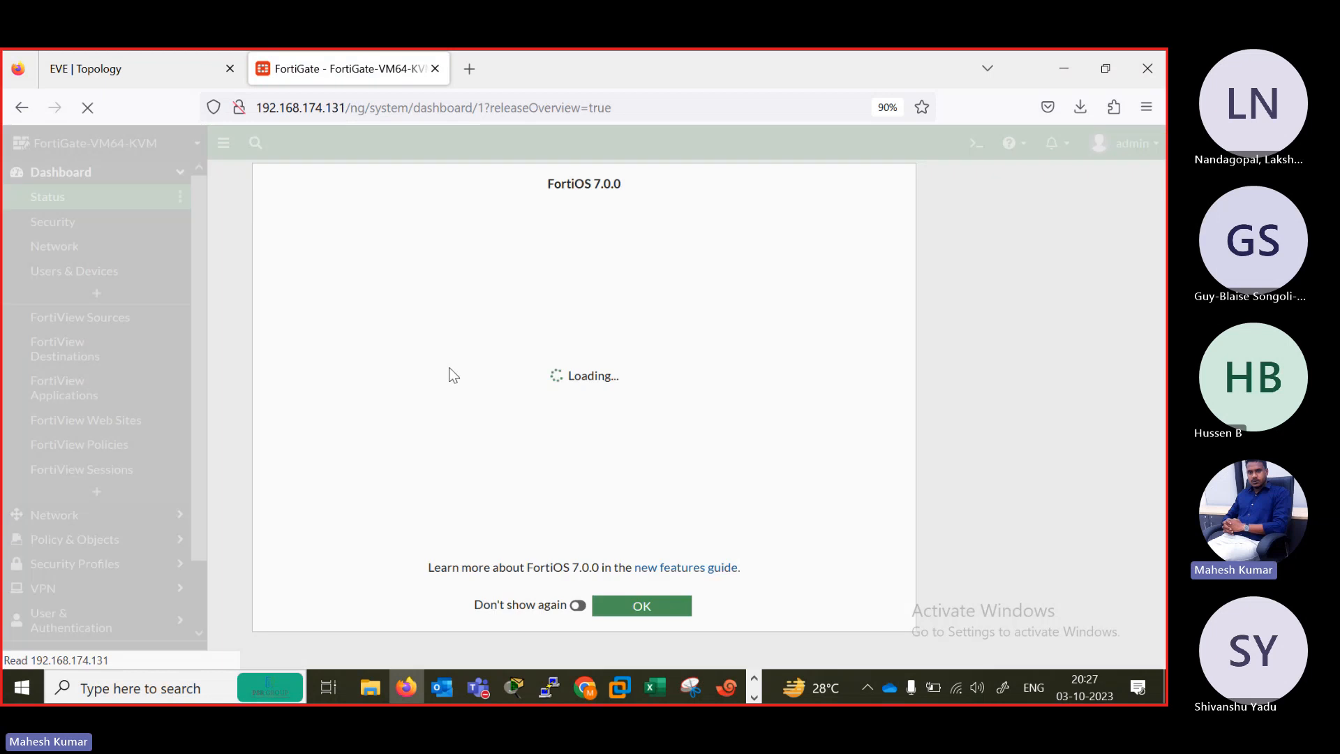
pyautogui.click(630, 594)
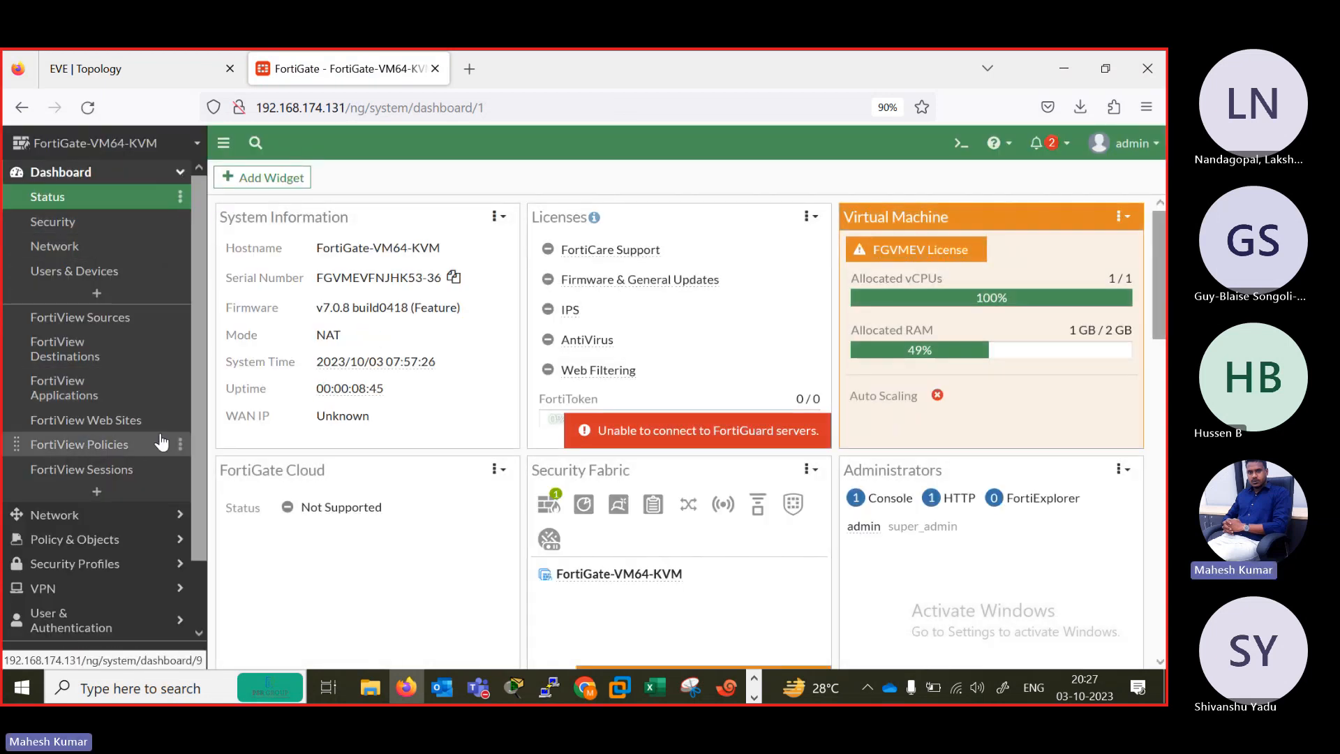
# Open the FortiGate's network interfaces list and compare it with the ports in the EVE topology.
pyautogui.scroll(-1, 193, 567)
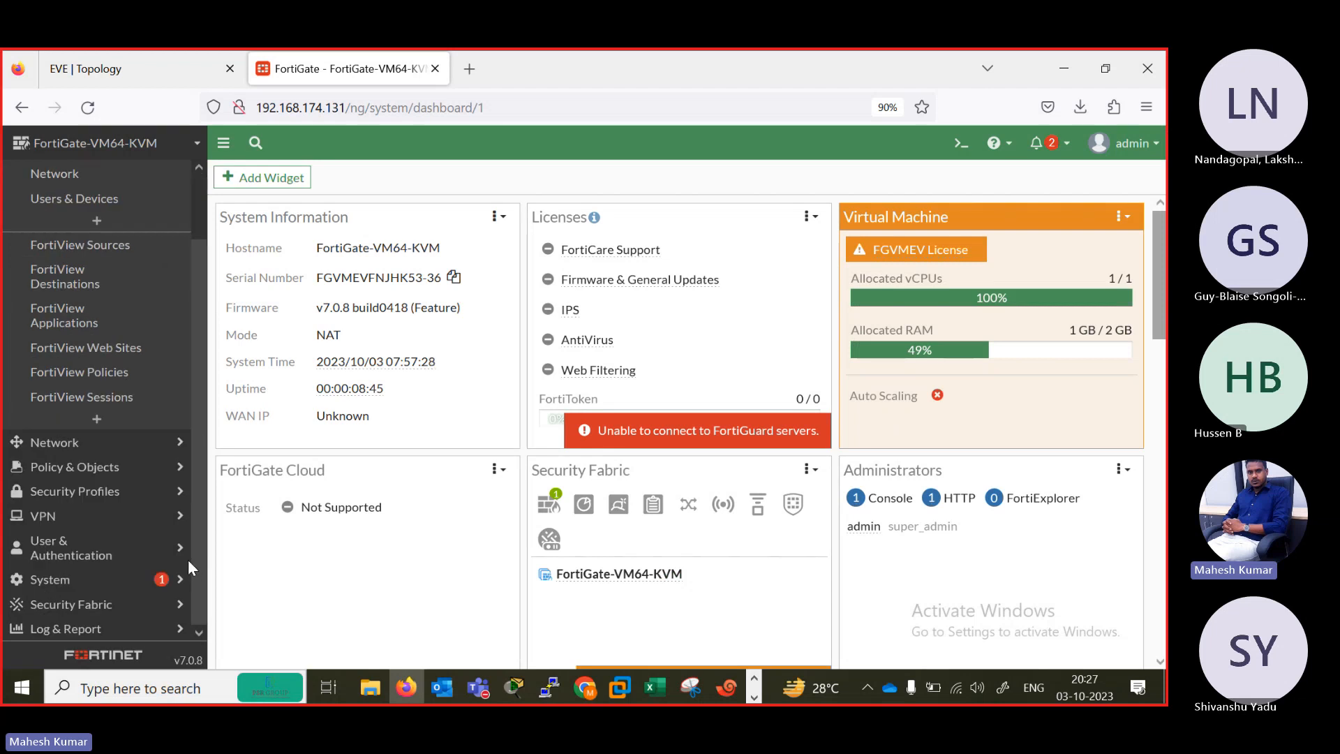
pyautogui.click(63, 442)
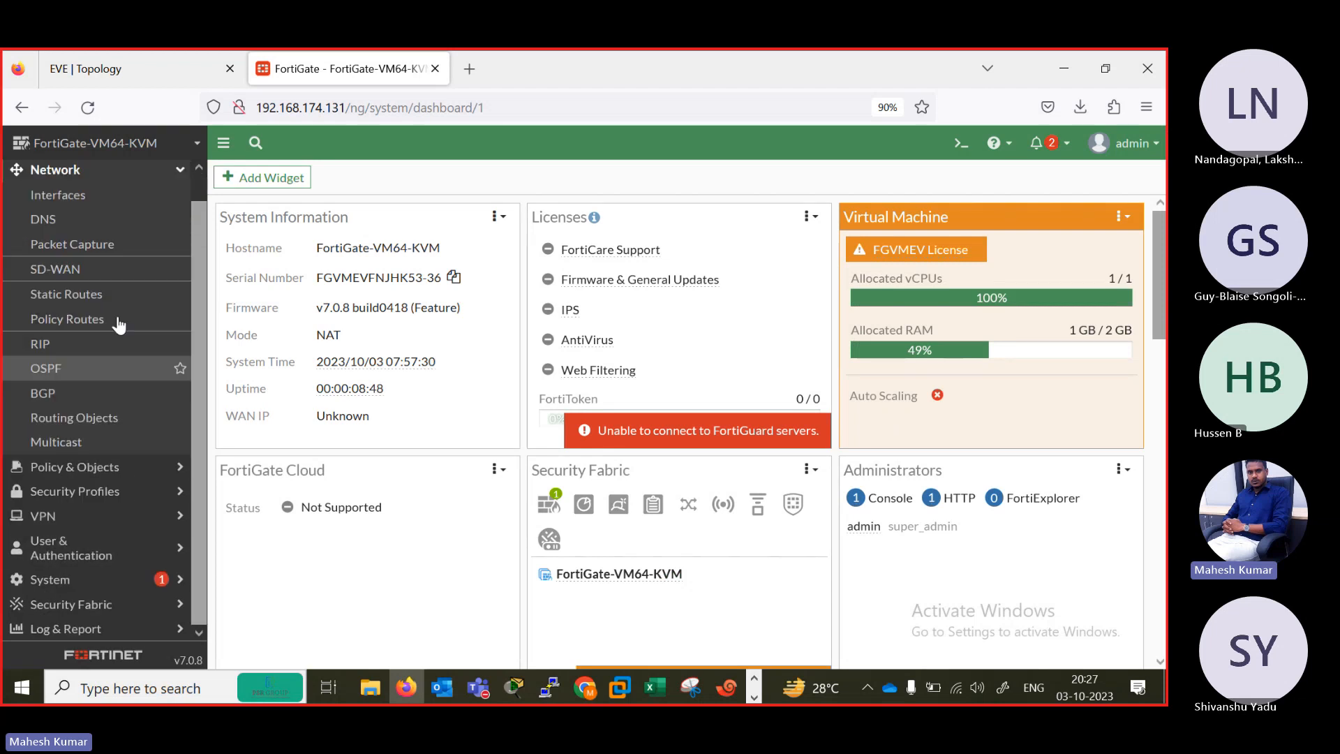
pyautogui.click(62, 197)
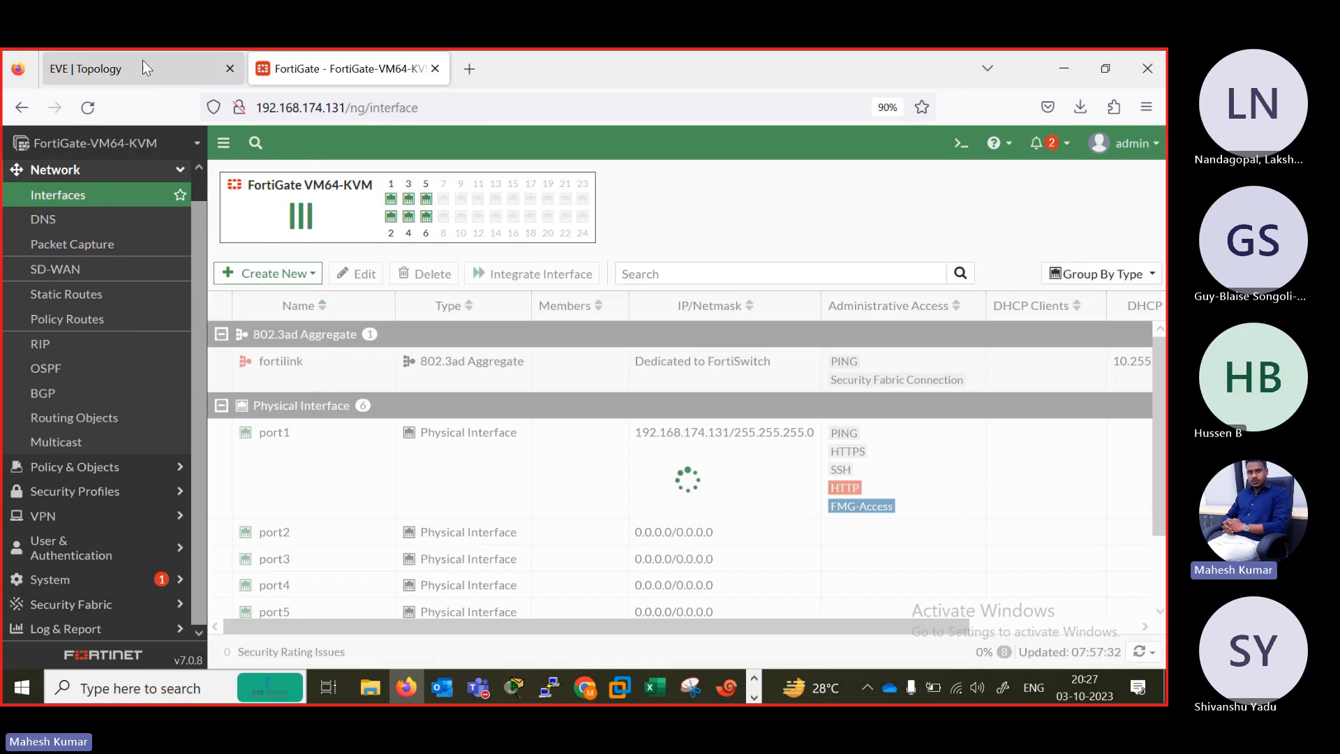
pyautogui.click(142, 61)
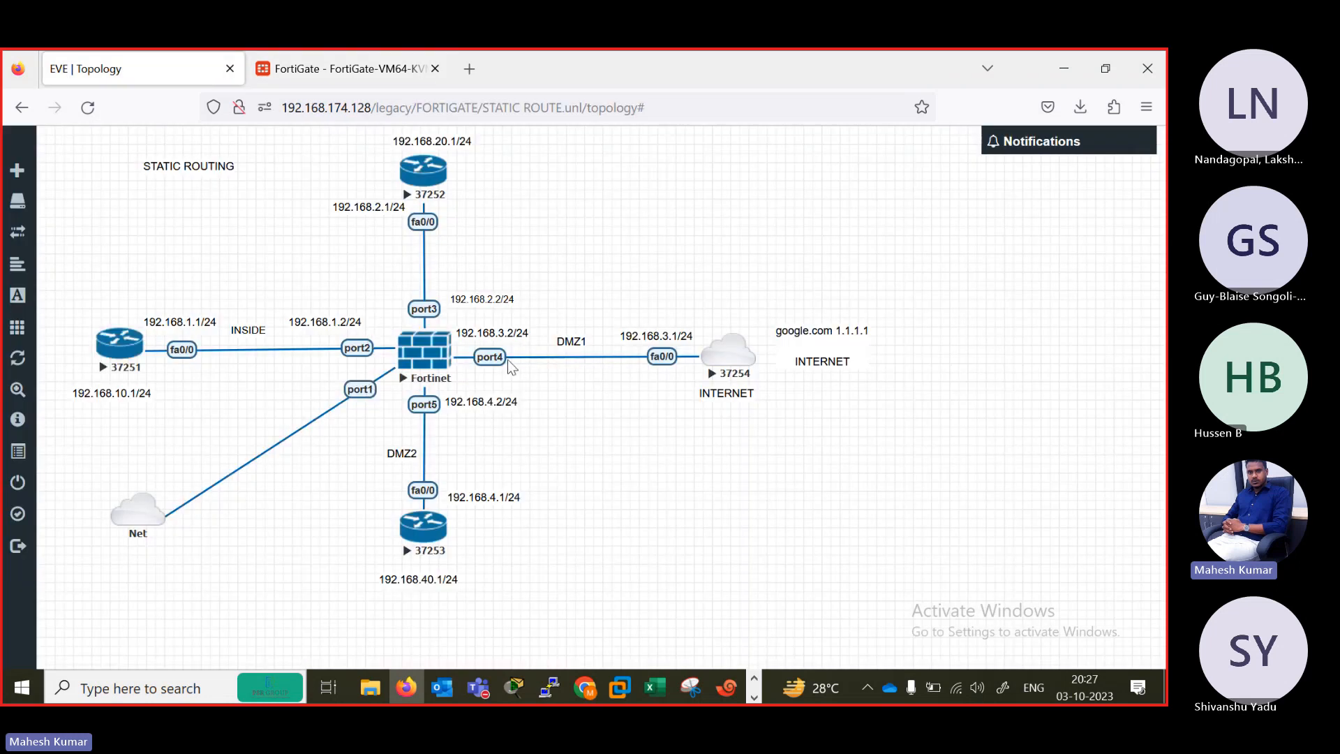
pyautogui.click(342, 69)
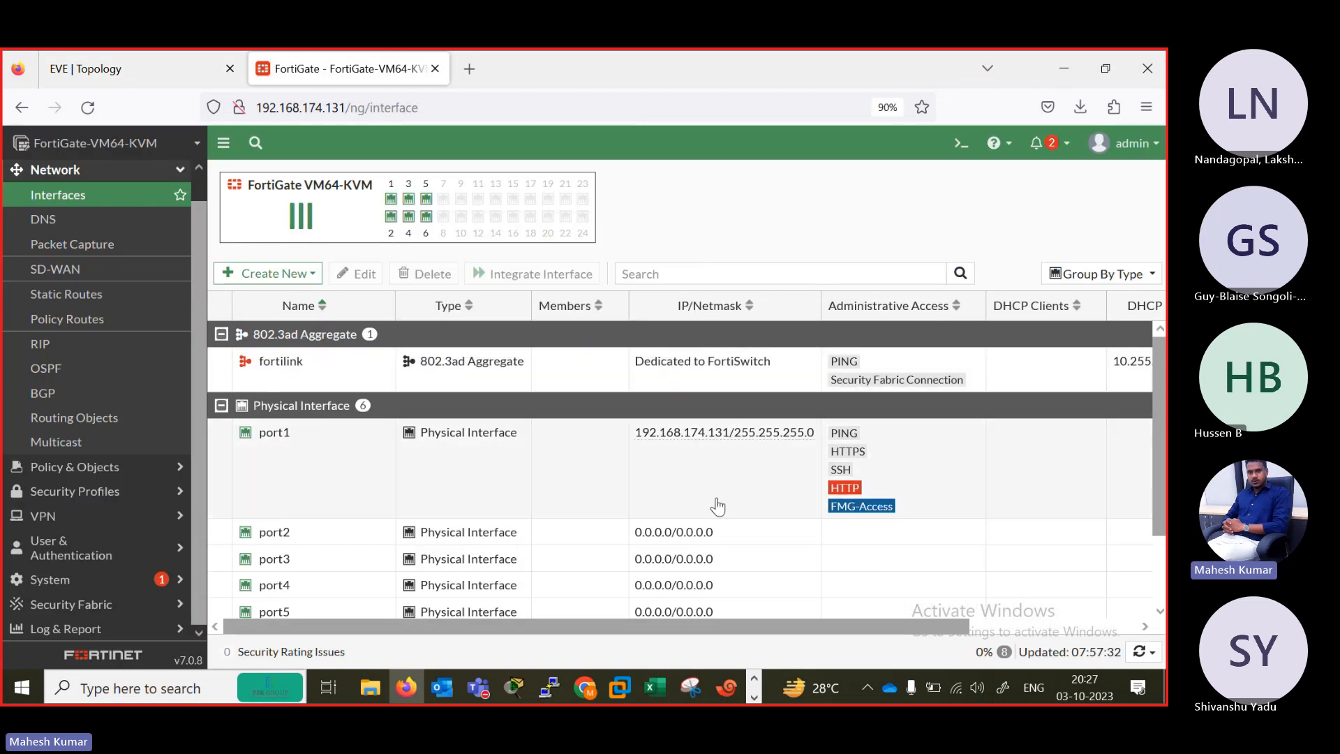
# Set port1's addressing mode to Manual, keeping 192.168.174.131/255.255.255.0, and save the interface.
pyautogui.doubleClick(463, 502)
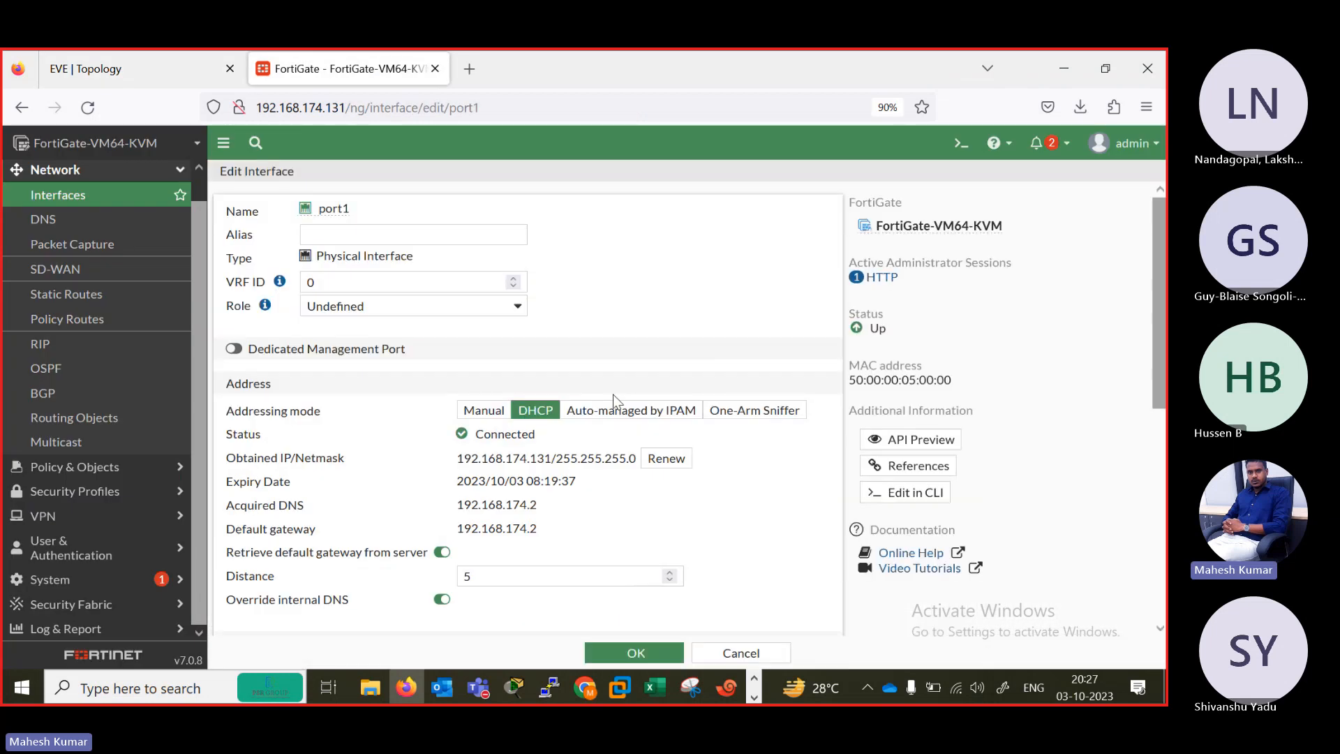
pyautogui.click(482, 412)
pyautogui.click(635, 653)
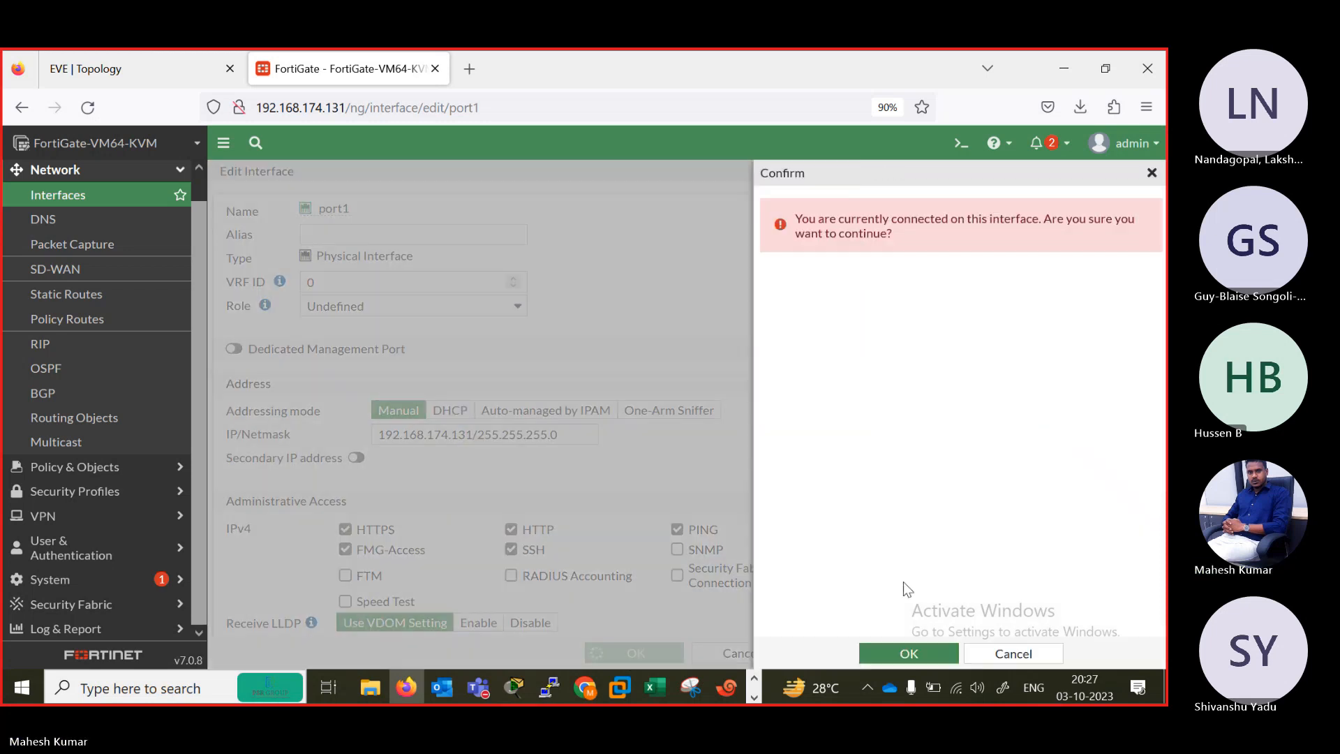
pyautogui.click(908, 652)
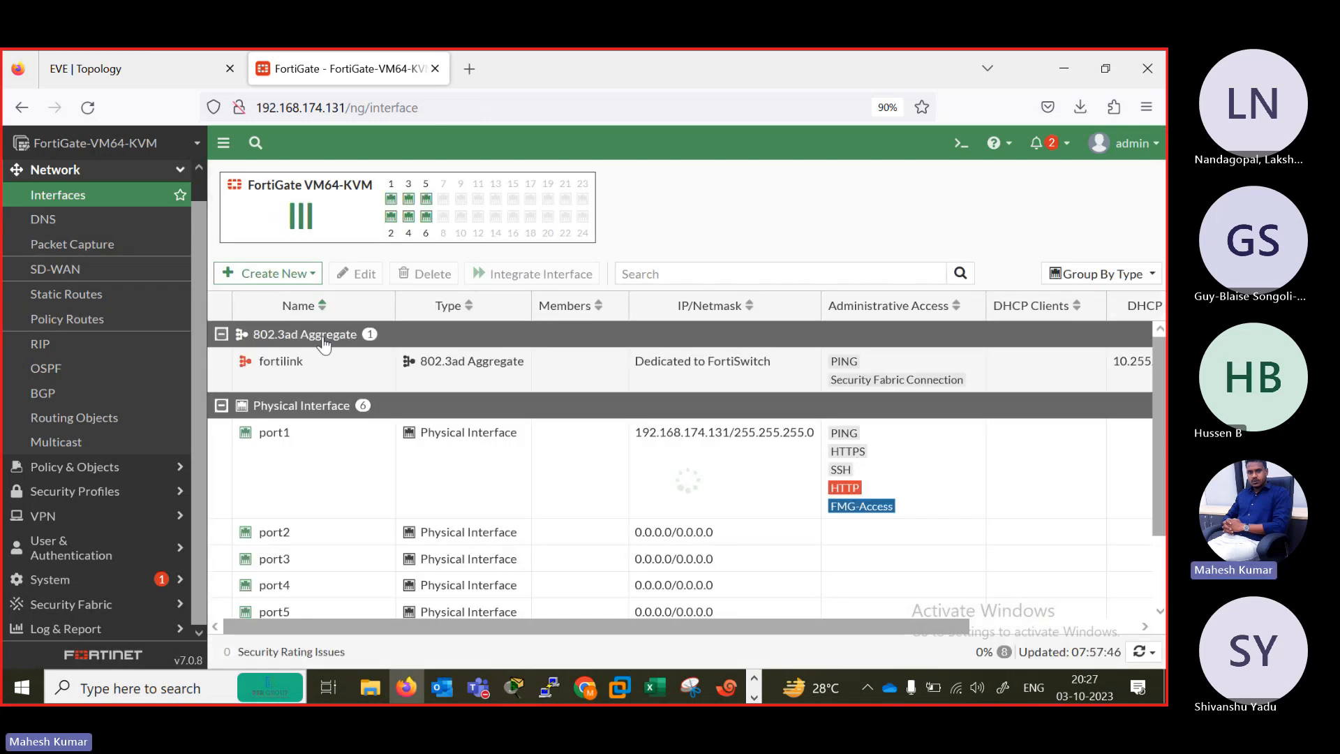
# Edit the port2 interface, giving it the alias INSIDE LAN and the role LAN after checking its place in the topology.
pyautogui.doubleClick(320, 542)
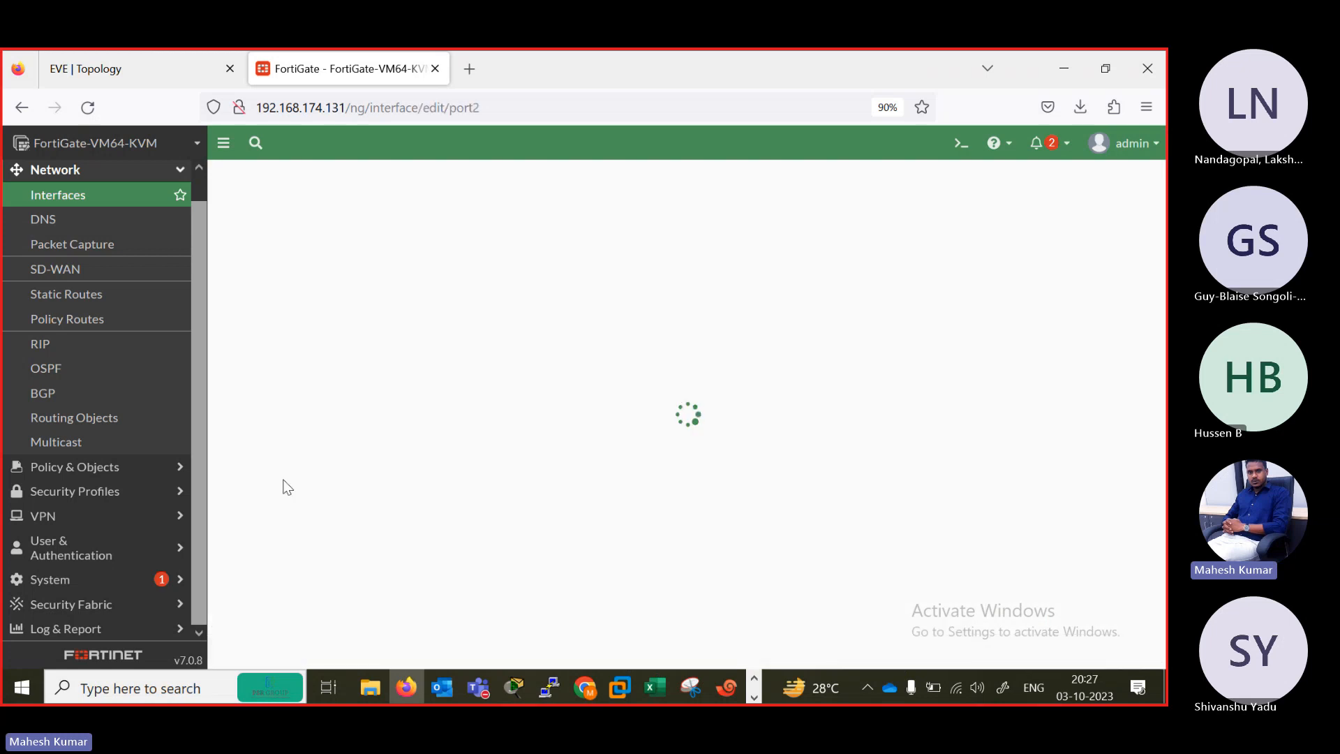
pyautogui.click(91, 67)
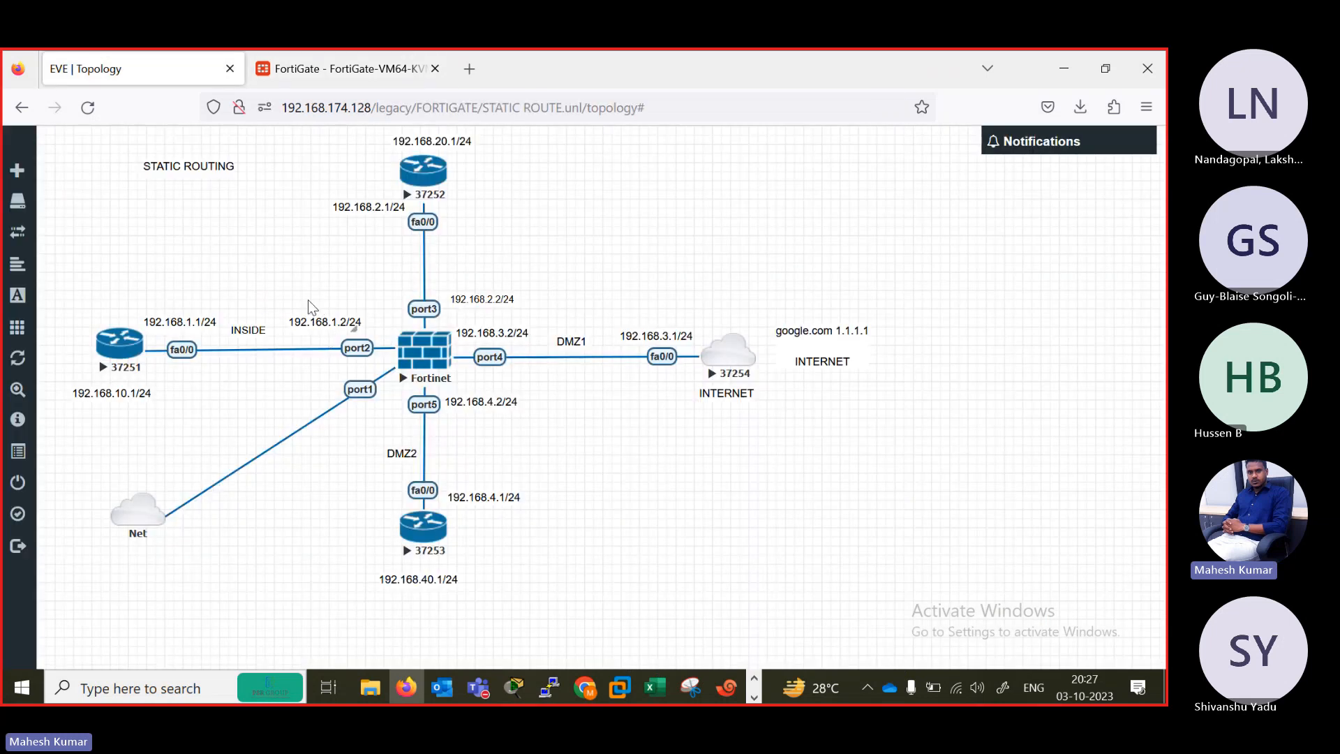
pyautogui.click(334, 68)
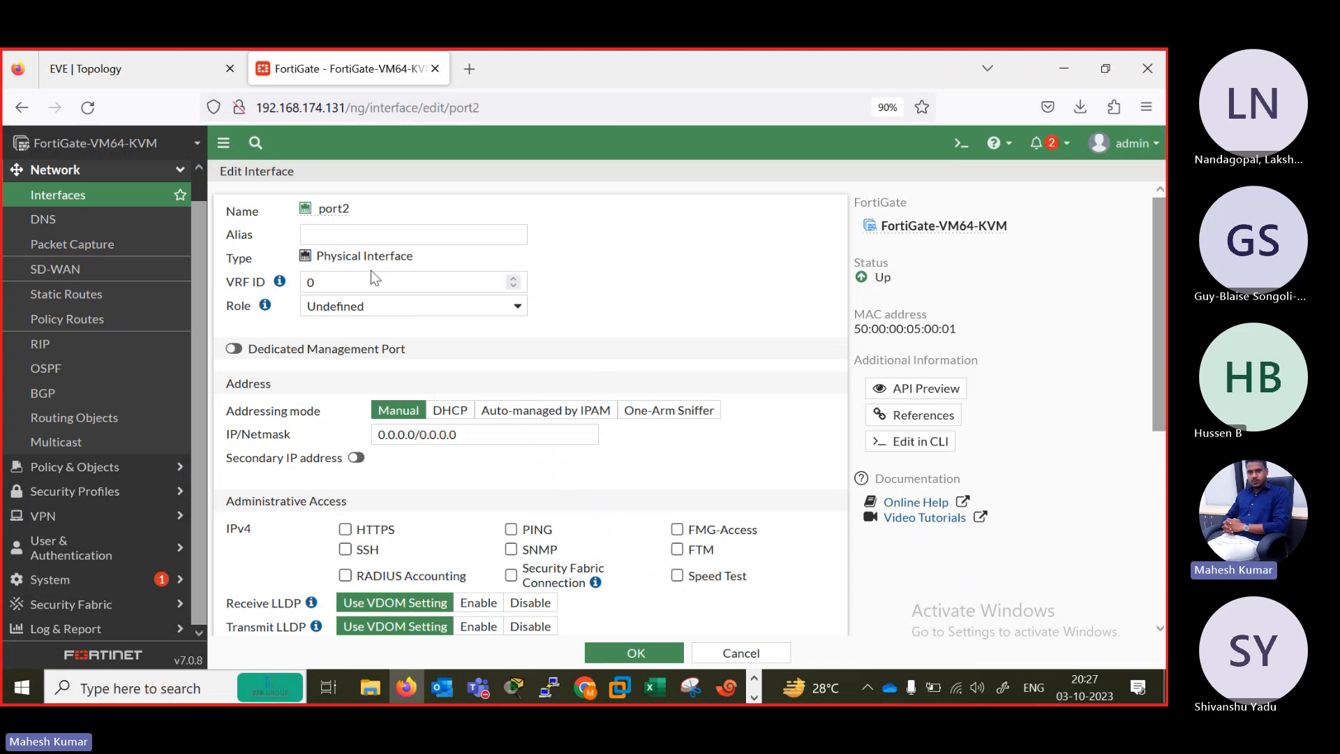
pyautogui.click(338, 233)
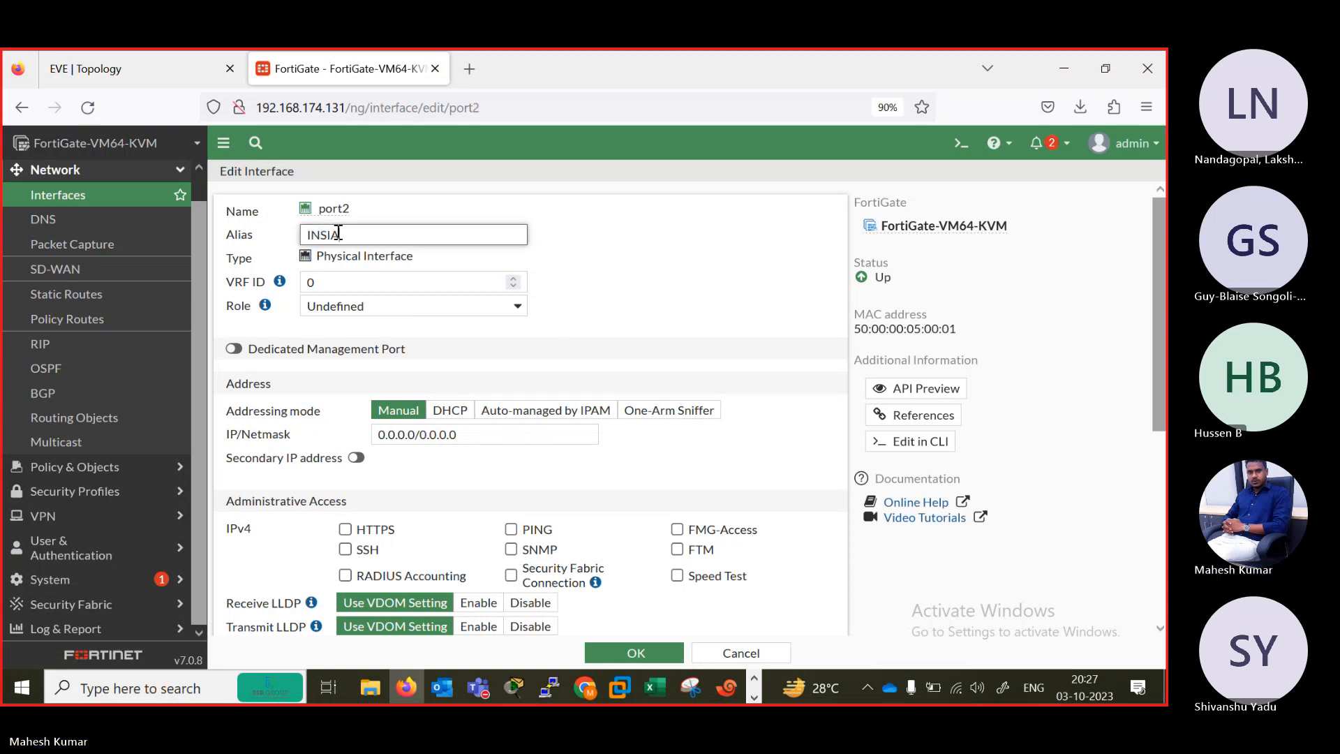
pyautogui.press('BackSpace')
pyautogui.press('BackSpace')
pyautogui.press('BackSpace')
pyautogui.press('BackSpace')
pyautogui.press('BackSpace')
pyautogui.write('IN')
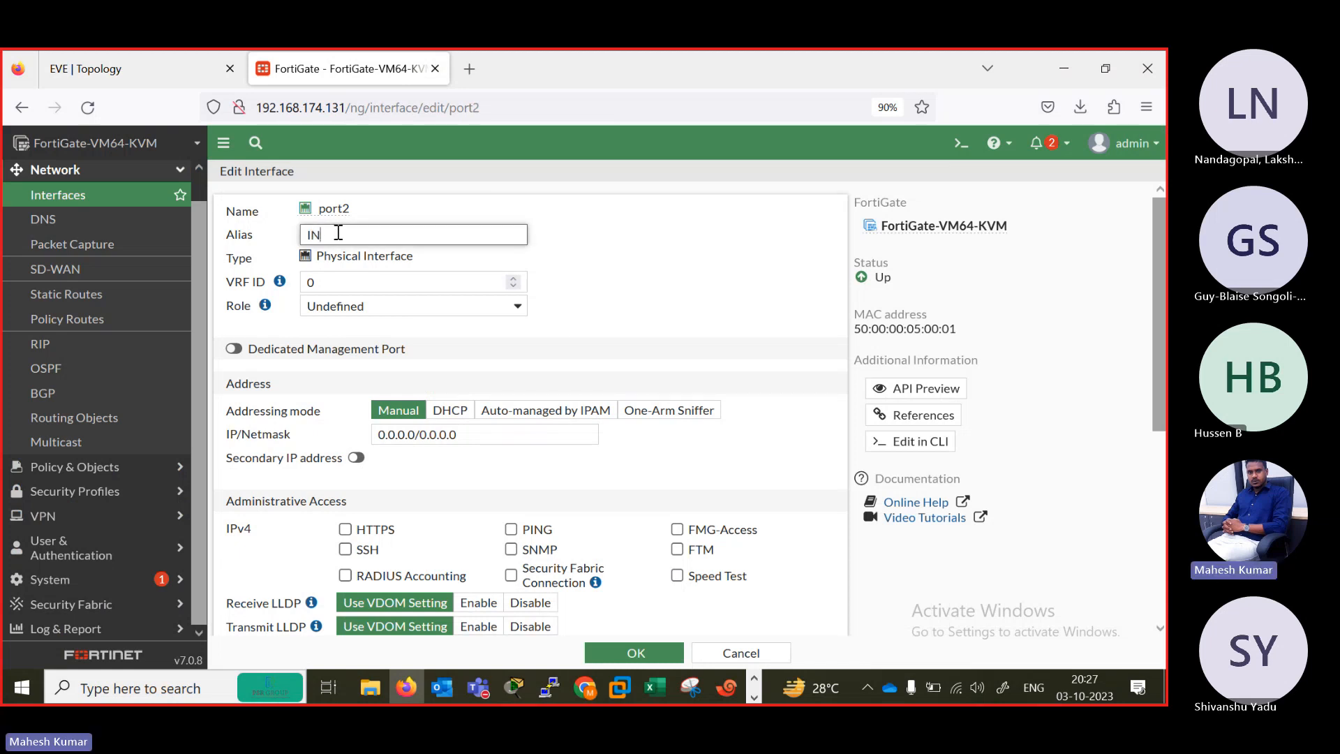
pyautogui.write('SIDE LAN')
pyautogui.press('Tab')
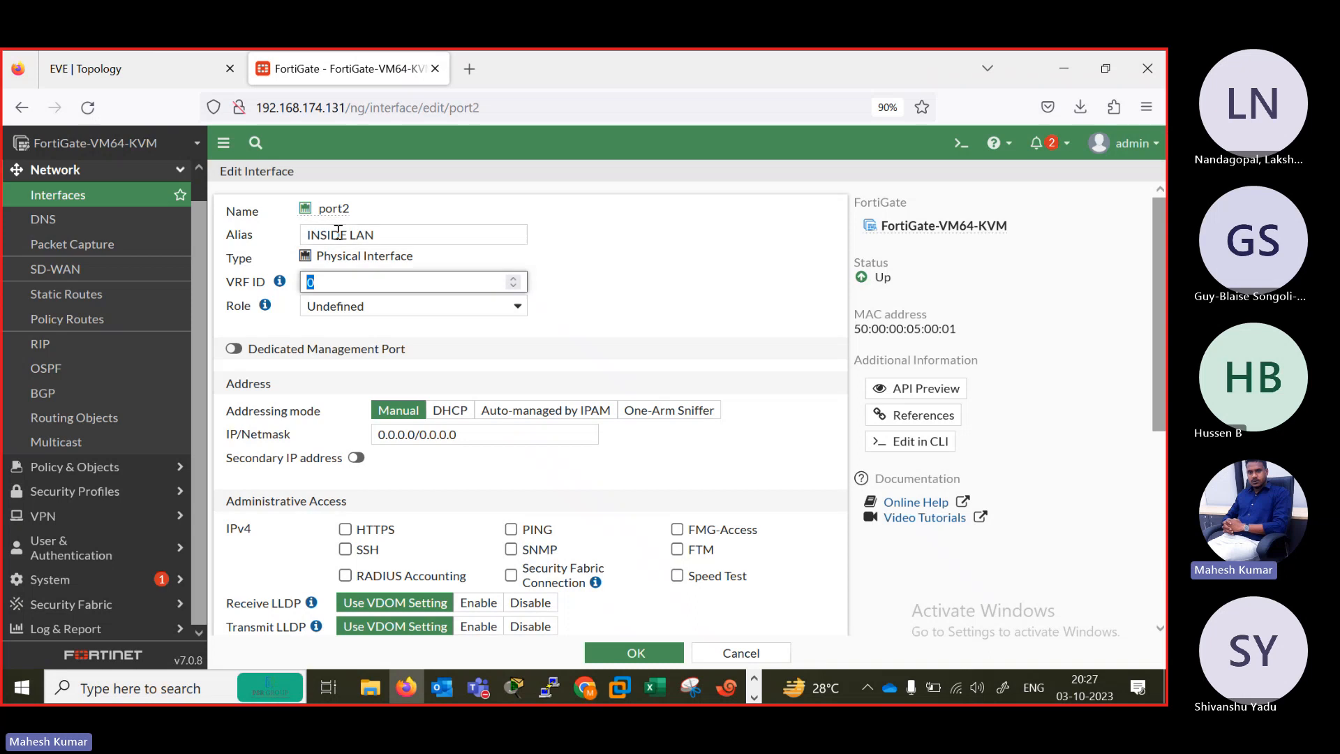
pyautogui.click(509, 311)
pyautogui.click(362, 329)
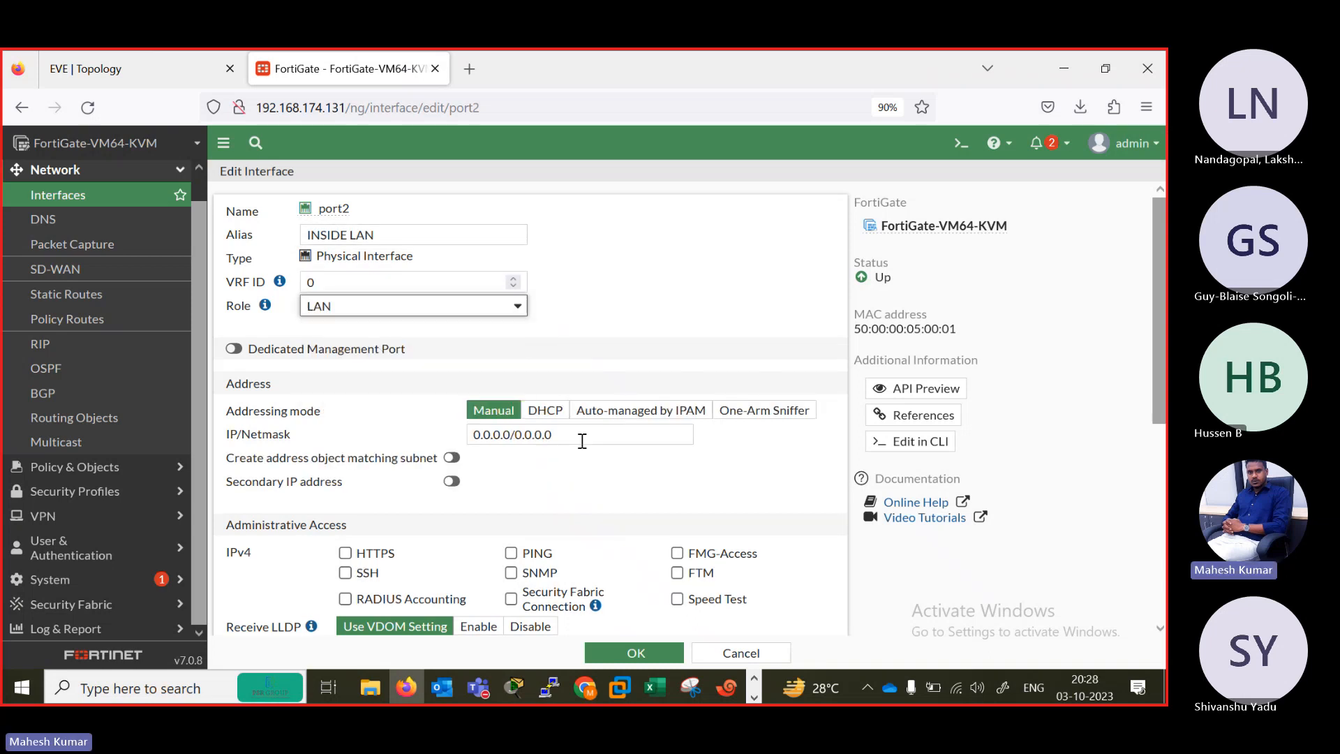
# Set port2's IP/Netmask to 192.168.1.2/24, allow PING as IPv4 administrative access, and save the interface.
pyautogui.click(583, 435)
pyautogui.hotkey('ctrl', 'a')
pyautogui.write('192.')
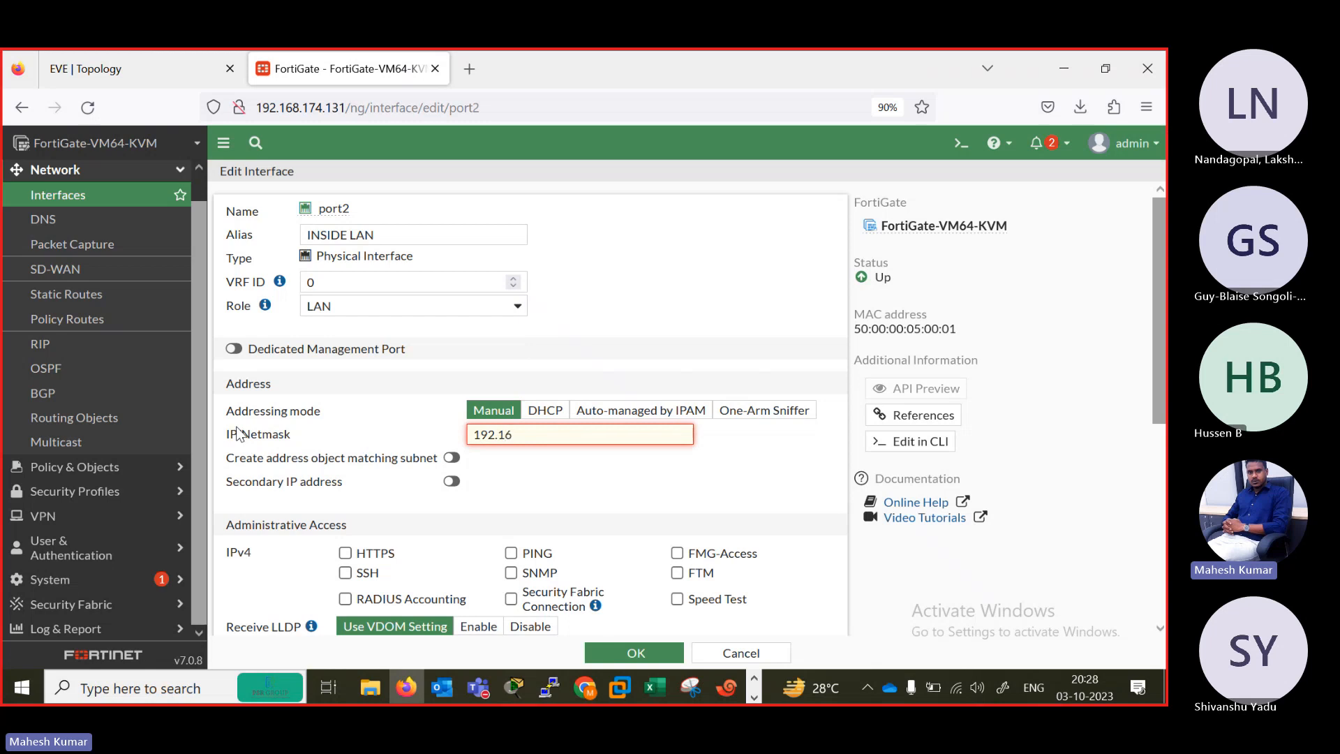
pyautogui.write('168.1.2/24')
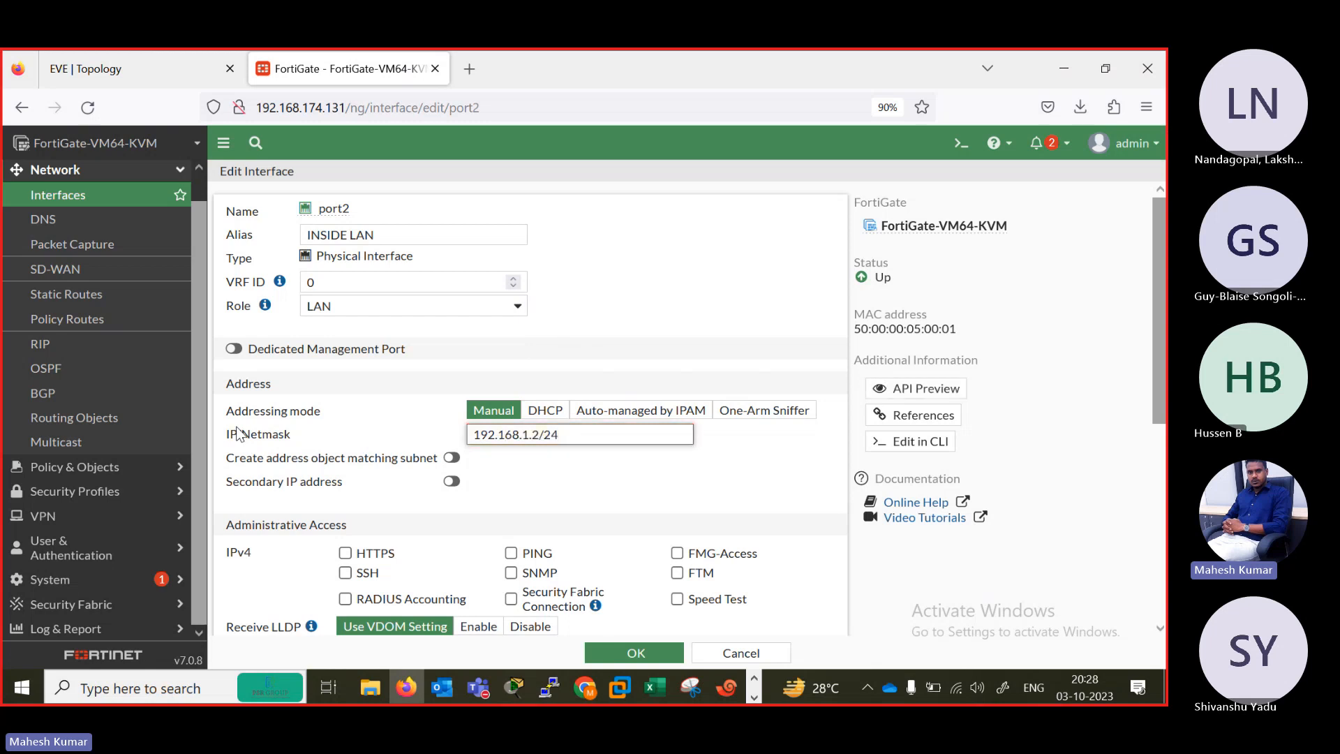
pyautogui.click(119, 85)
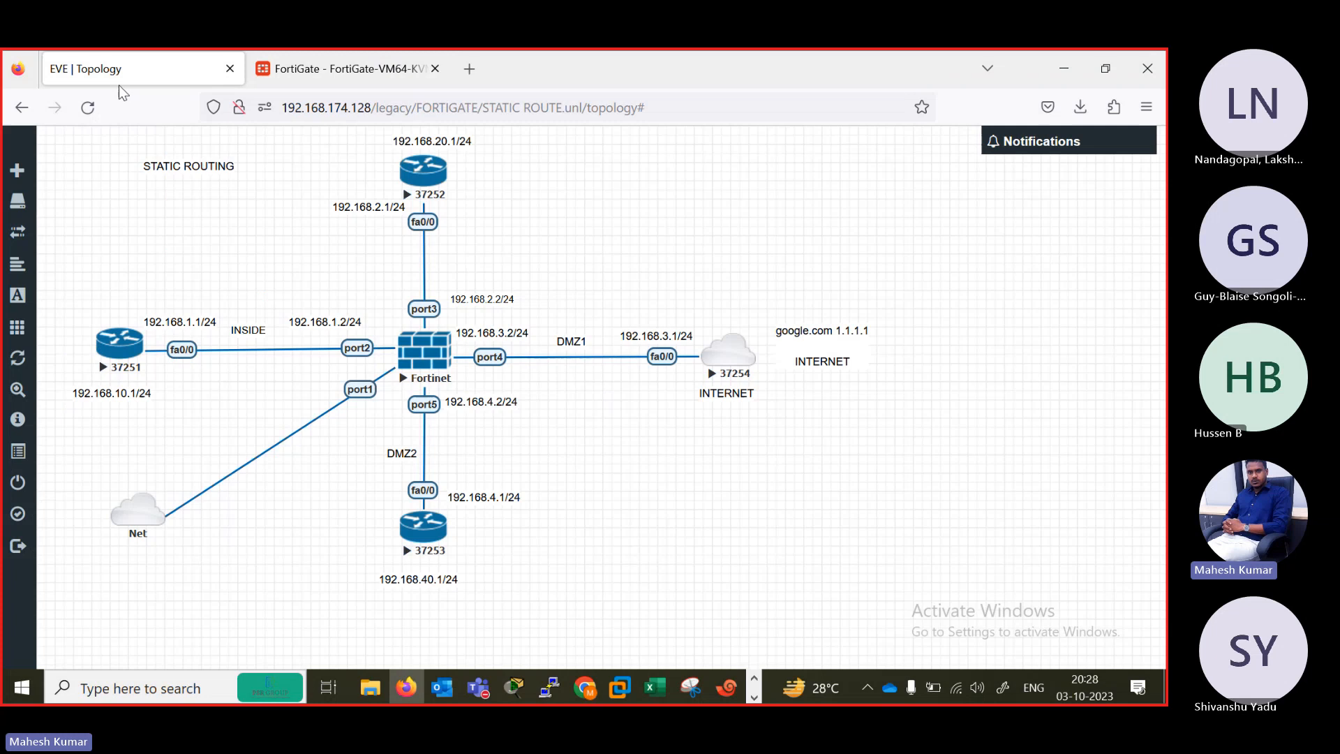
pyautogui.click(390, 57)
pyautogui.click(512, 552)
pyautogui.scroll(-4, 512, 558)
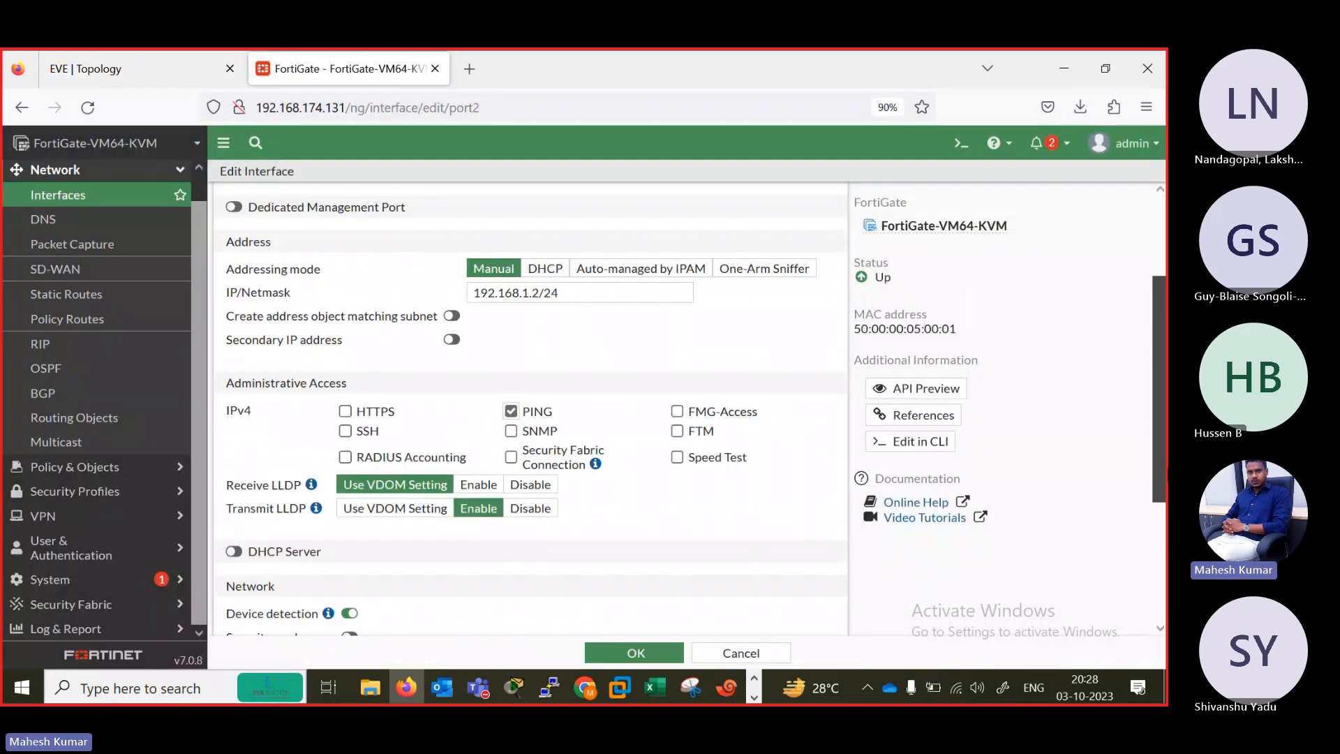
pyautogui.click(637, 654)
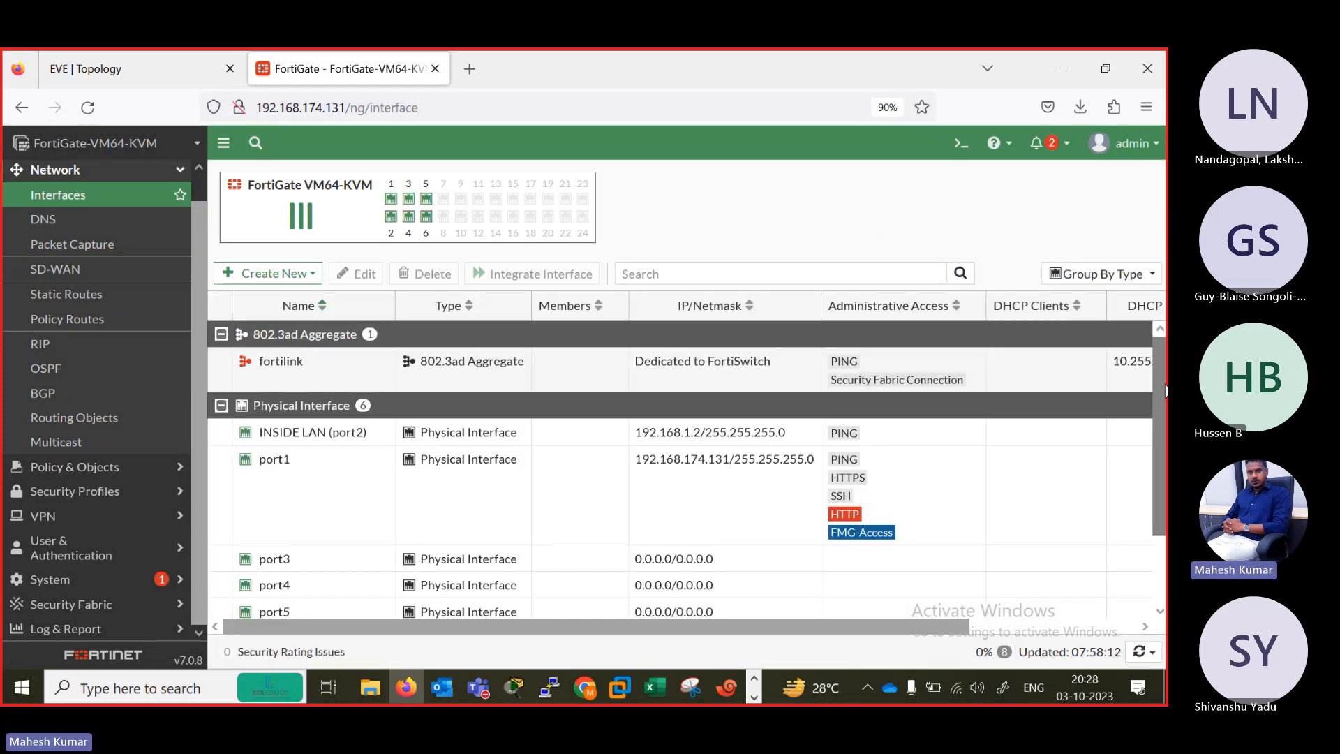
pyautogui.moveTo(1160, 391); pyautogui.dragTo(1161, 453)
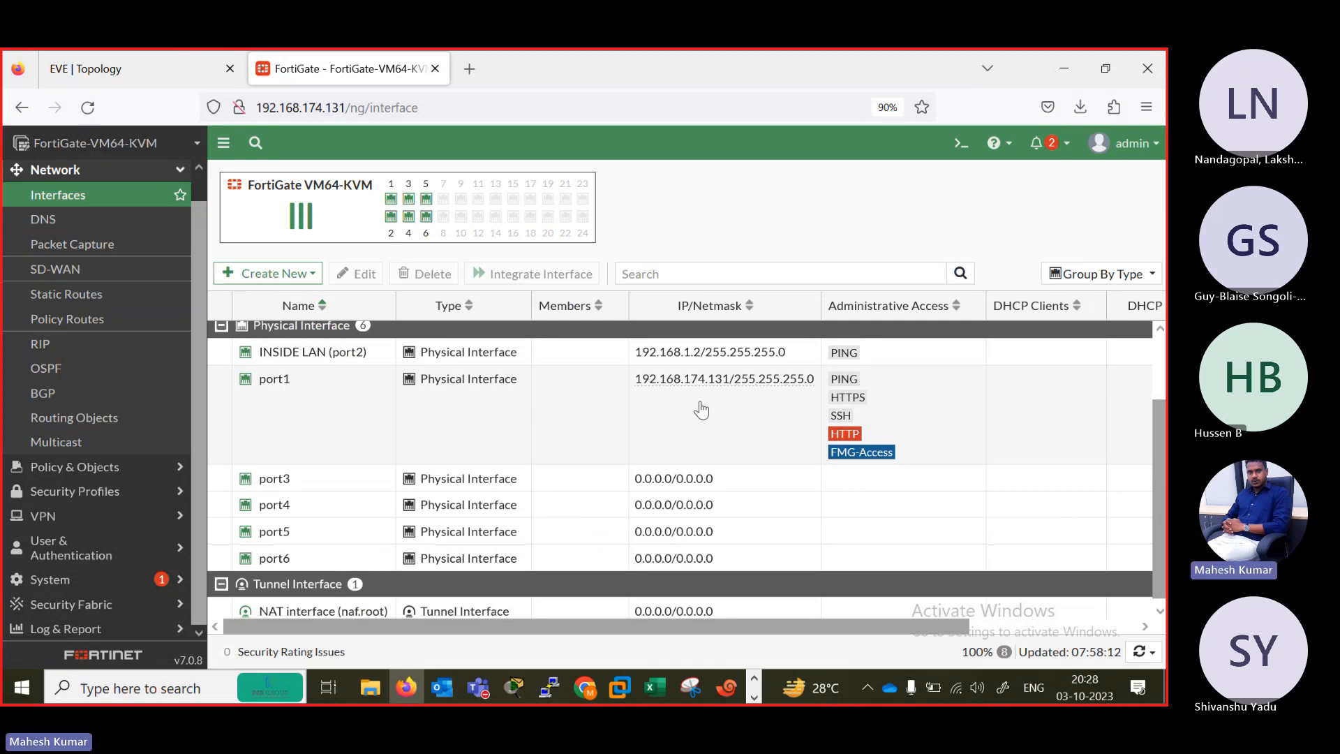
pyautogui.click(961, 144)
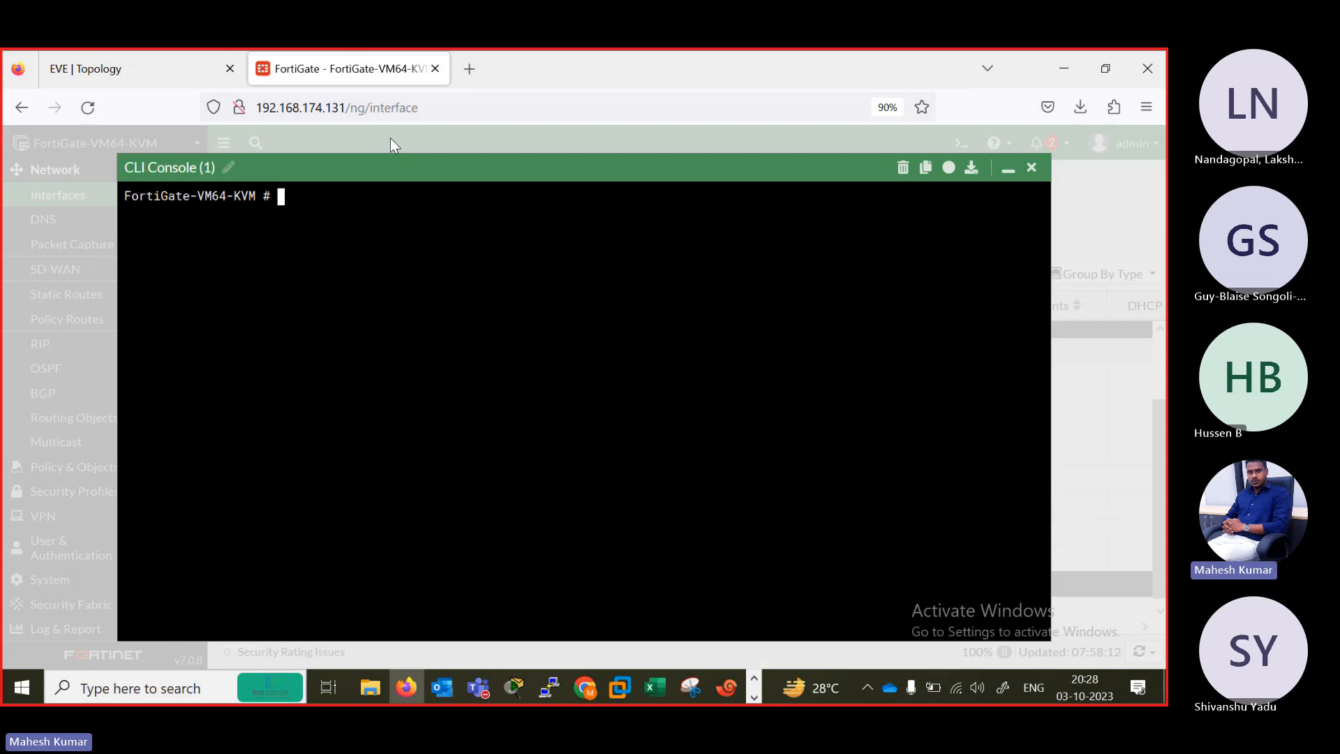
pyautogui.click(1031, 168)
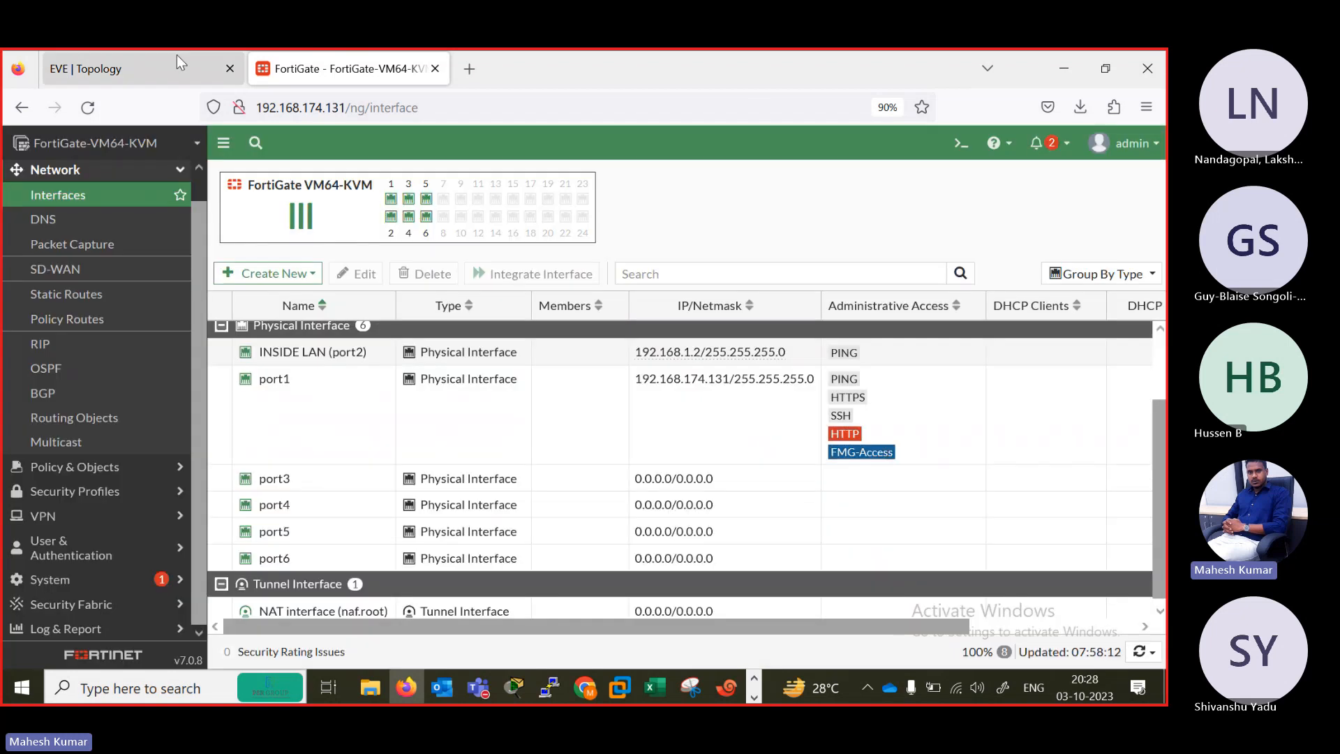
# Switch to the Fortinet console in Xshell beside the EVE topology and page through the output of show system interface.
pyautogui.click(139, 68)
pyautogui.click(726, 687)
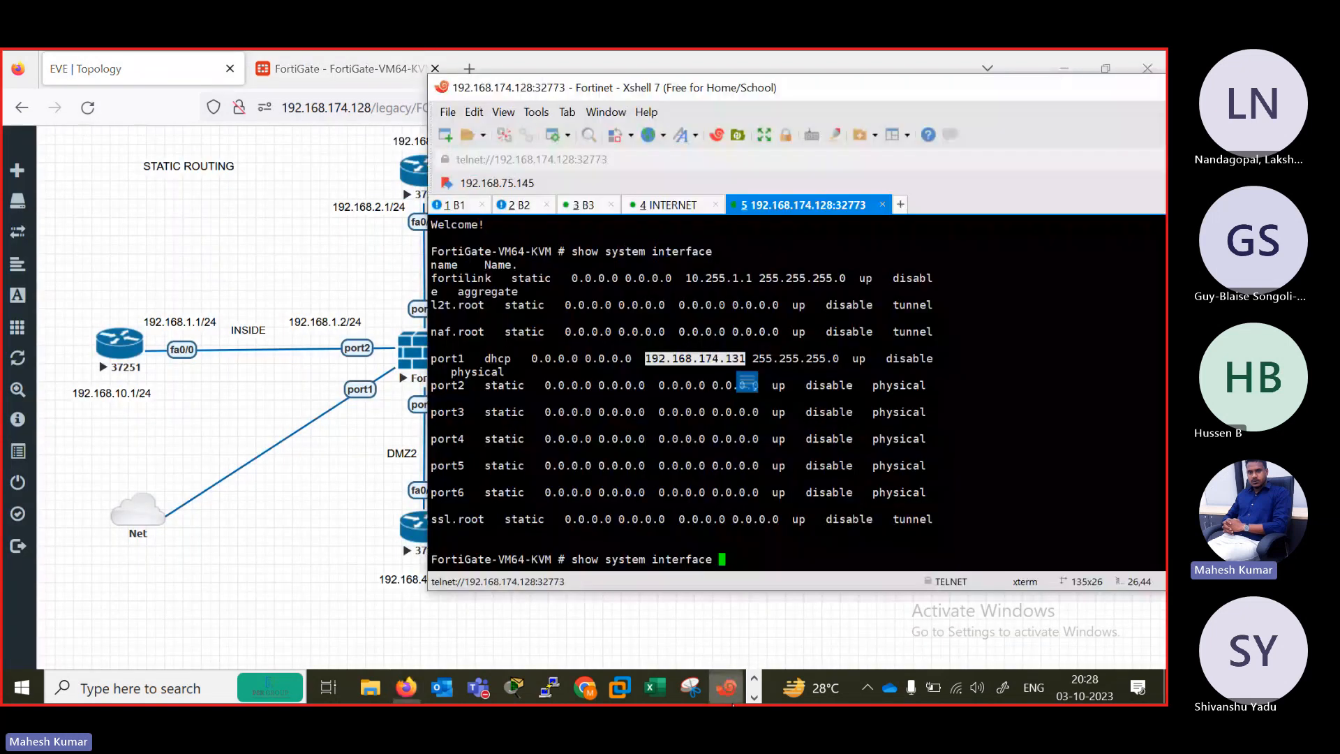
pyautogui.moveTo(428, 308); pyautogui.dragTo(719, 321)
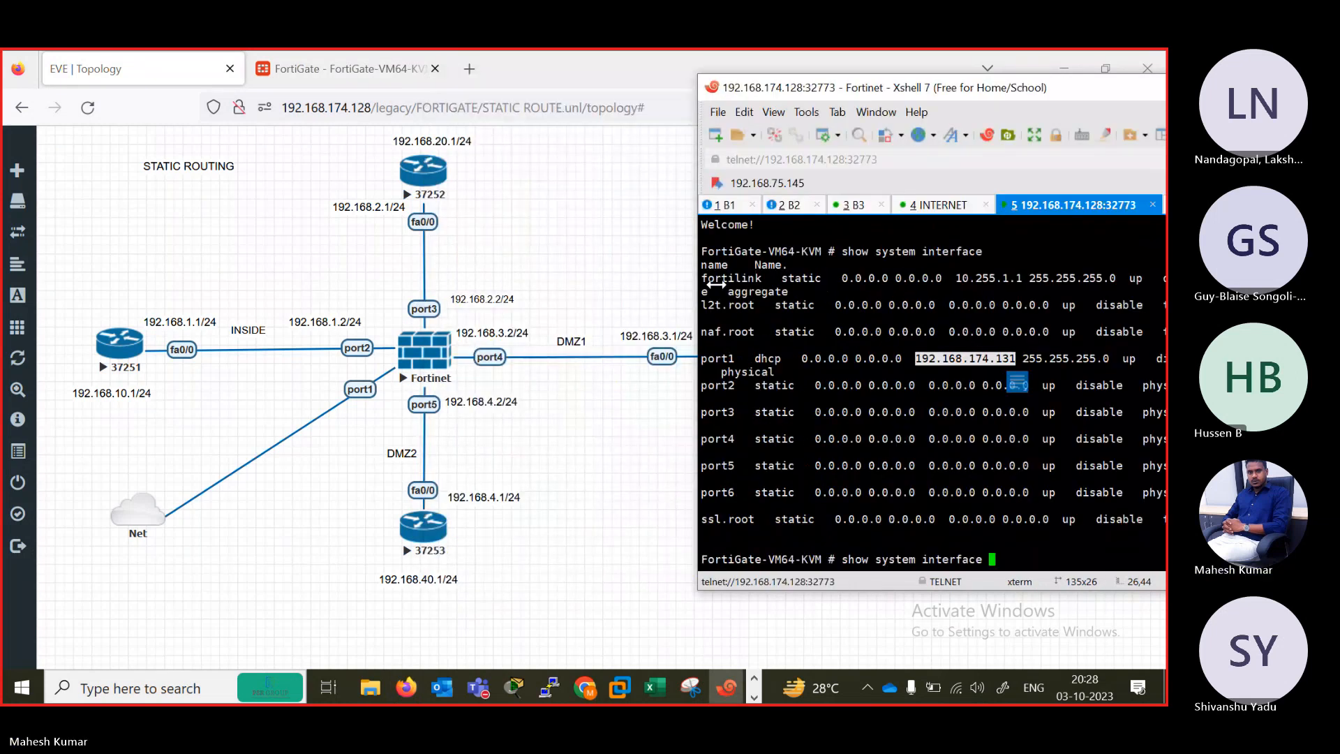
pyautogui.press('Return')
pyautogui.press('Return')
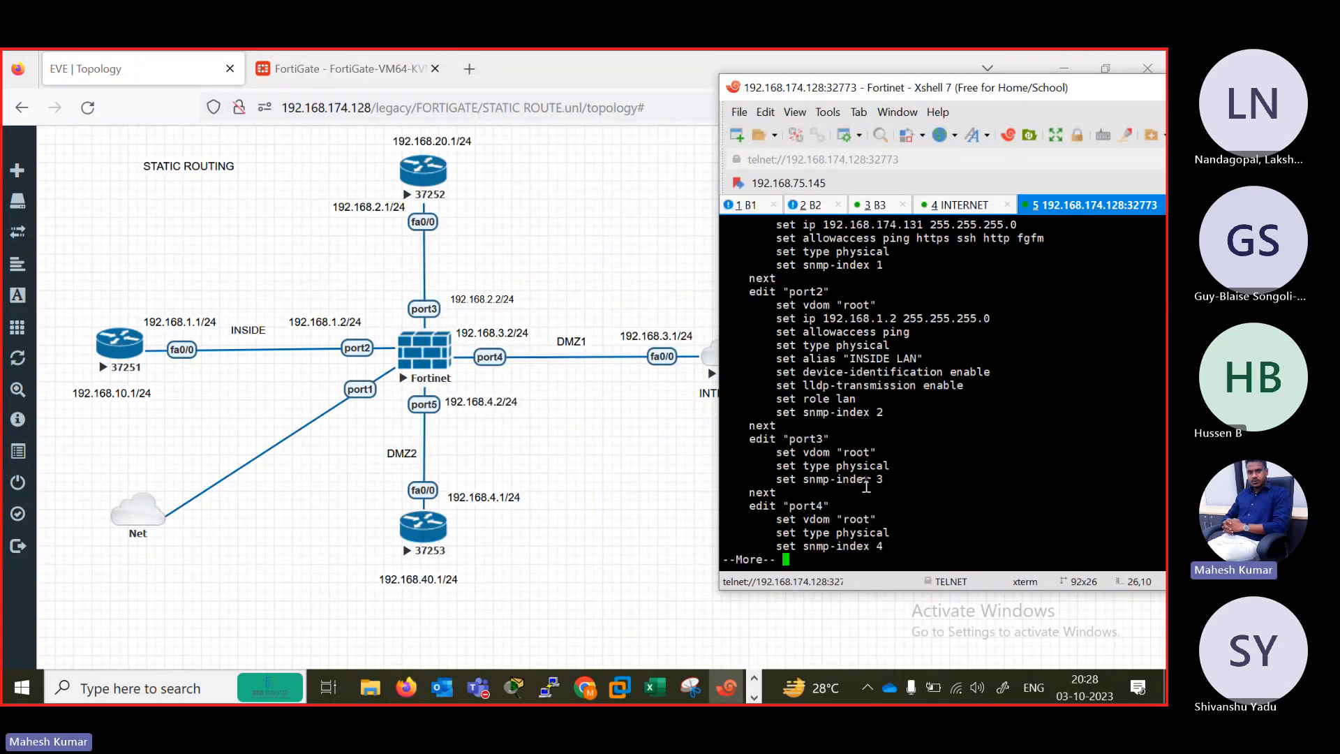
pyautogui.press('space')
pyautogui.press('space')
# Enter config system interface, edit port3, and set its mode to static.
pyautogui.write('CON')
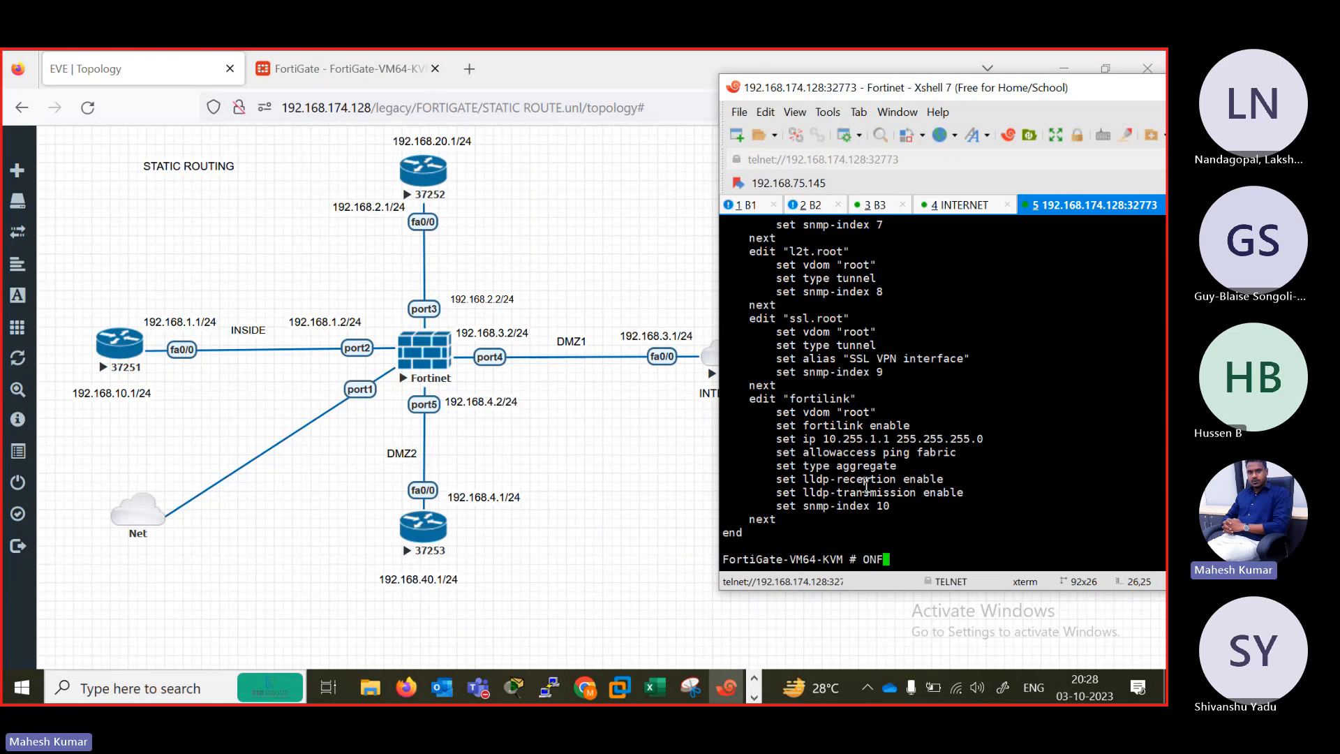
pyautogui.press('BackSpace')
pyautogui.press('BackSpace')
pyautogui.write('config system interface')
pyautogui.press('Return')
pyautogui.write('edit port1')
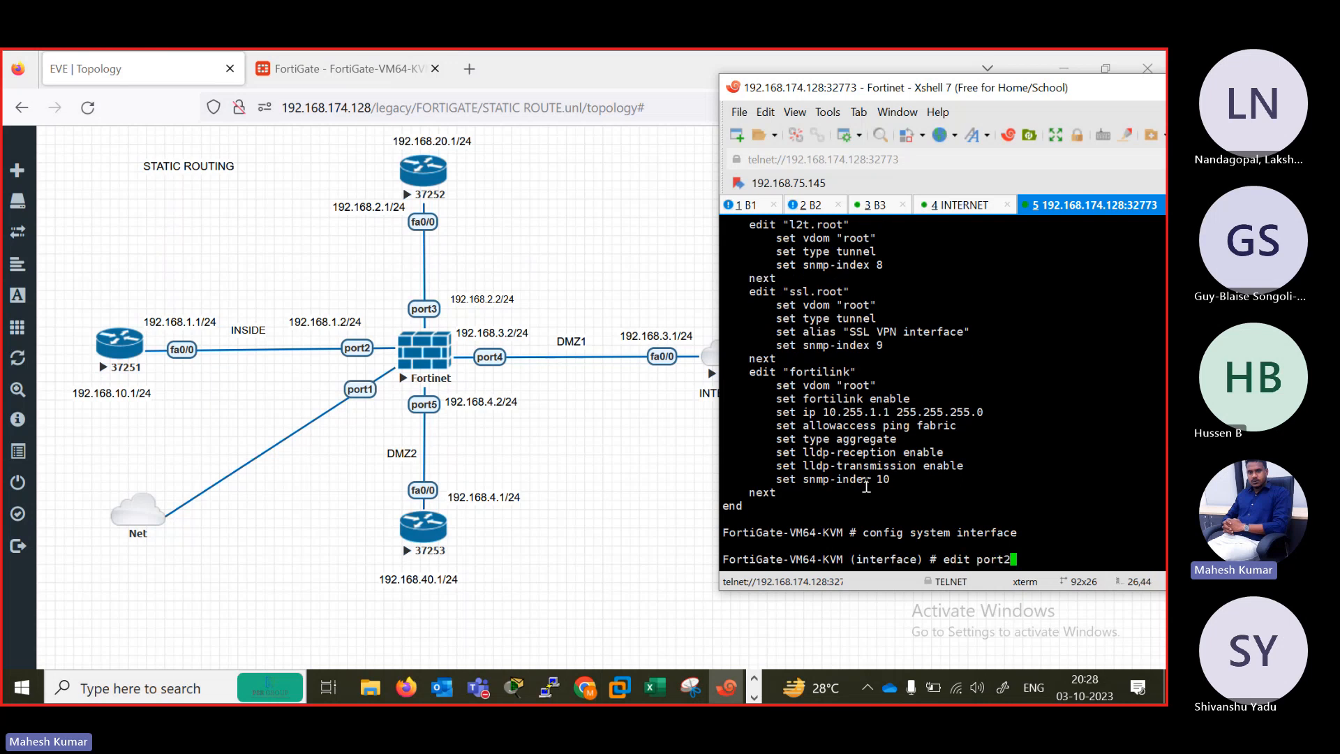
pyautogui.press('Return')
pyautogui.press('Return')
pyautogui.press('Return')
pyautogui.press('Return')
pyautogui.write('set ')
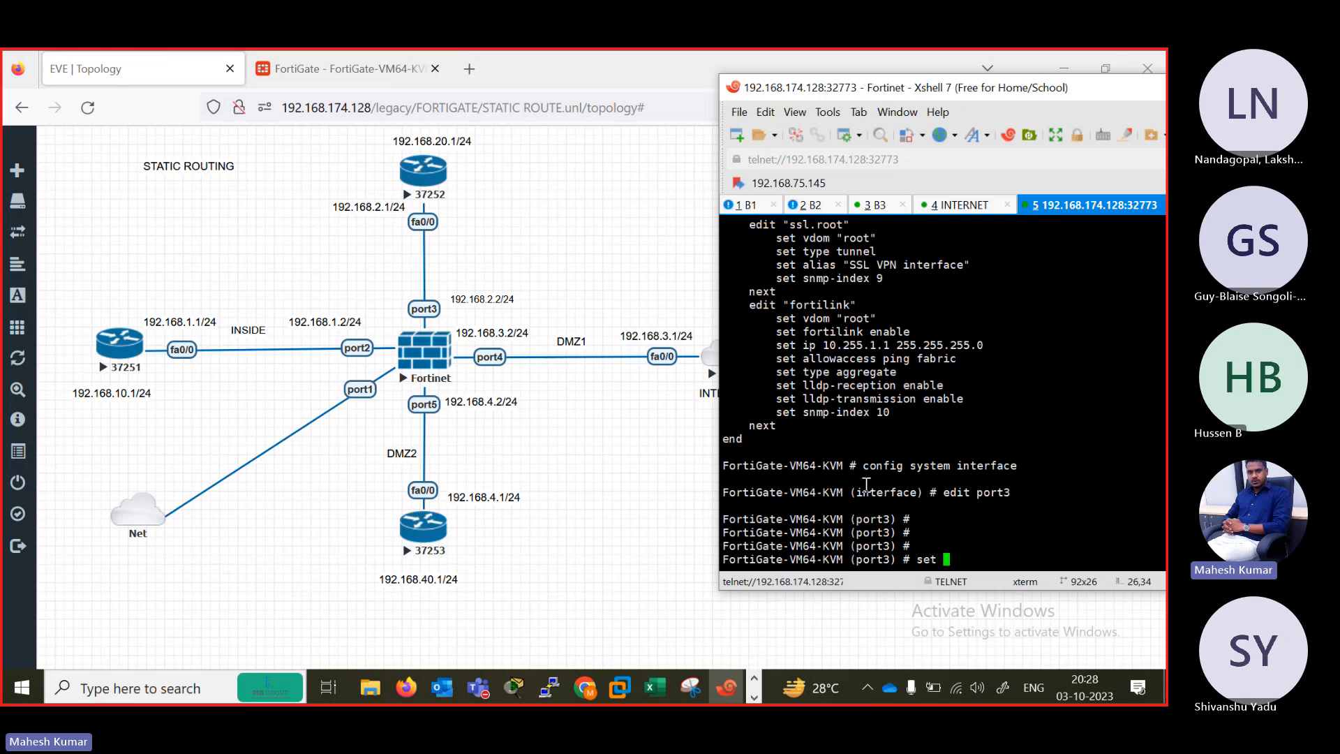
pyautogui.write('mode static')
pyautogui.press('Return')
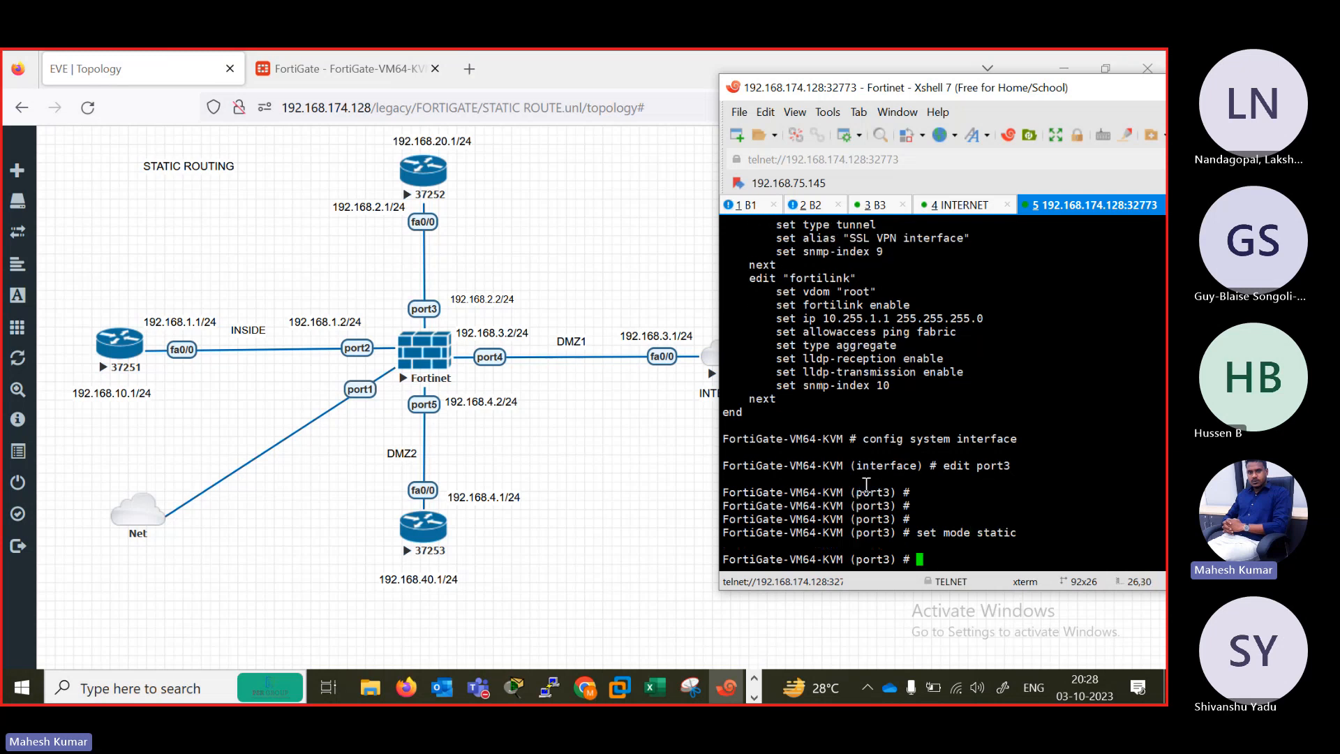
# Set port3's IP address to 192.16.2.2/24.
pyautogui.write('set ip 192.16.2.2 /24')
pyautogui.press('Return')
# Allow ping access on port3 and close its entry with next.
pyautogui.press('Return')
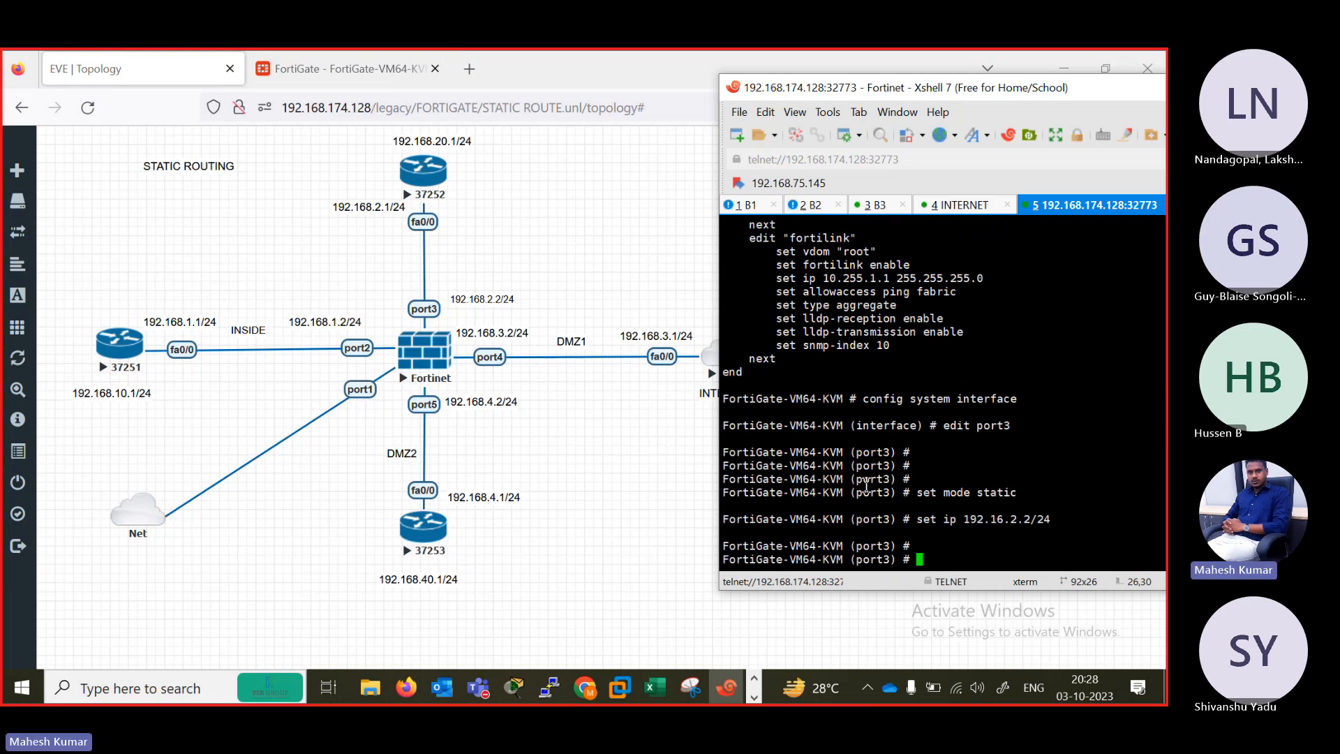
pyautogui.write('set allowaccess ping')
pyautogui.press('Return')
pyautogui.press('Return')
pyautogui.press('Return')
pyautogui.press('Return')
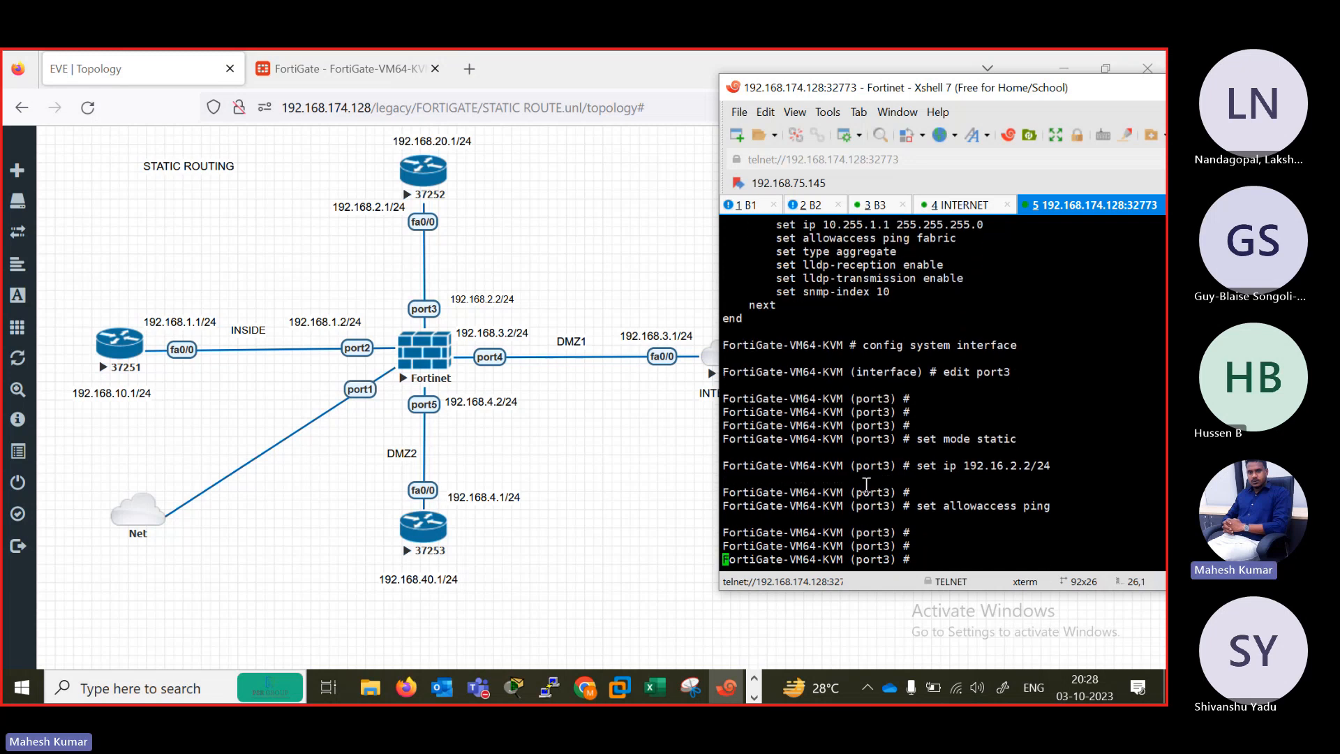
pyautogui.write('next')
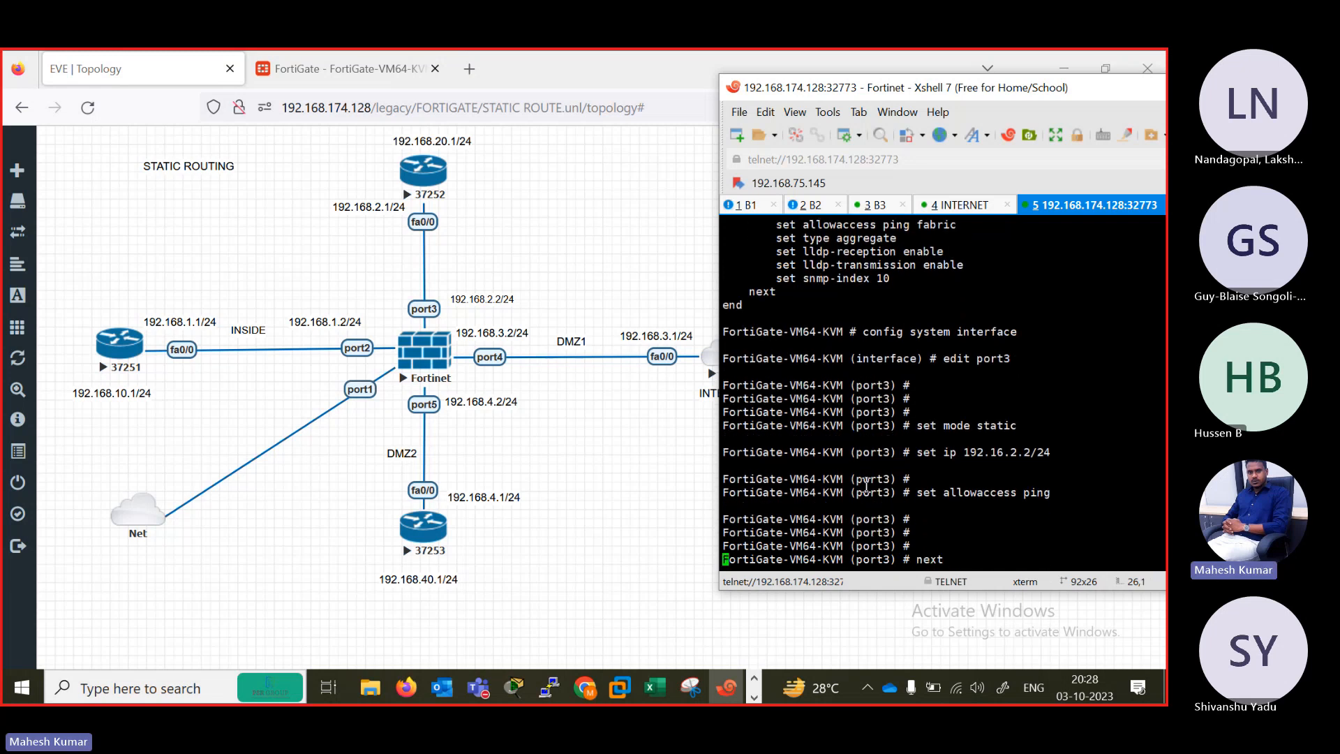
pyautogui.press('Return')
# Edit port4 in the system interface configuration and allow ping access on it.
pyautogui.write('edit p')
pyautogui.write('ort1')
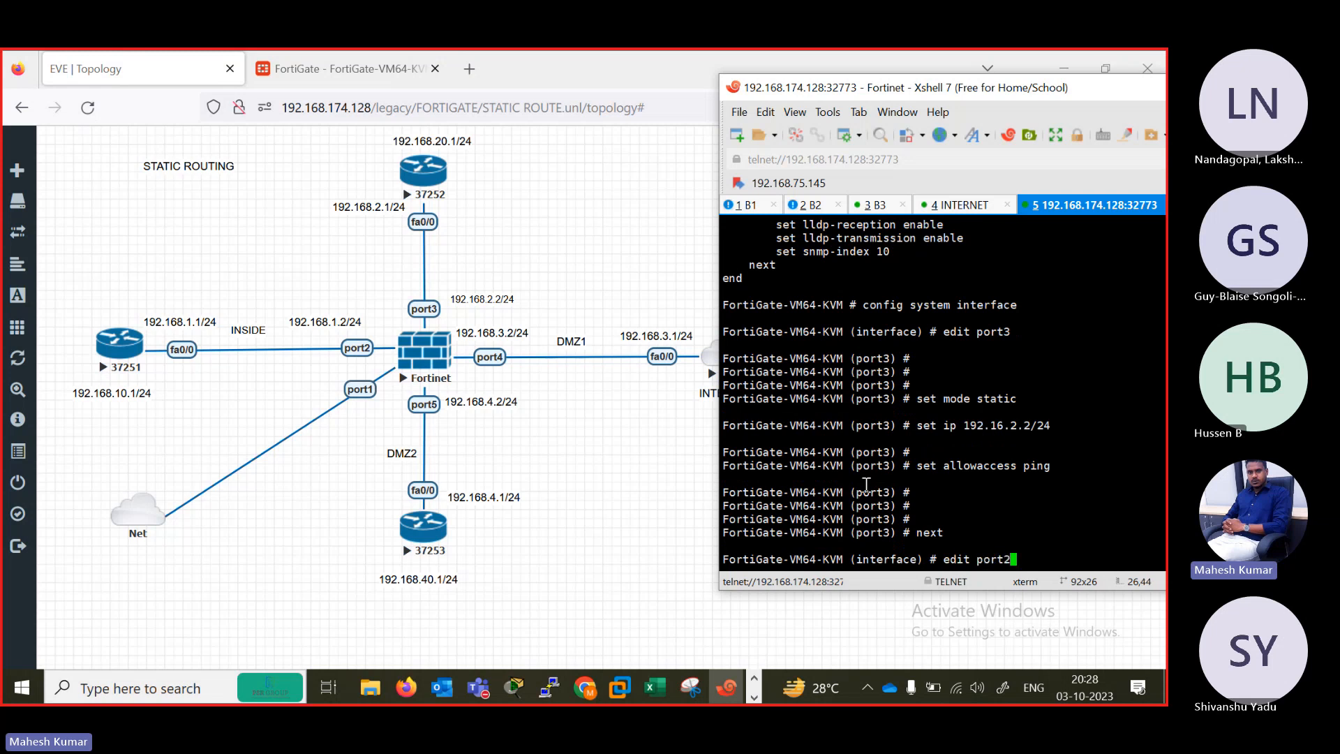
pyautogui.press('Return')
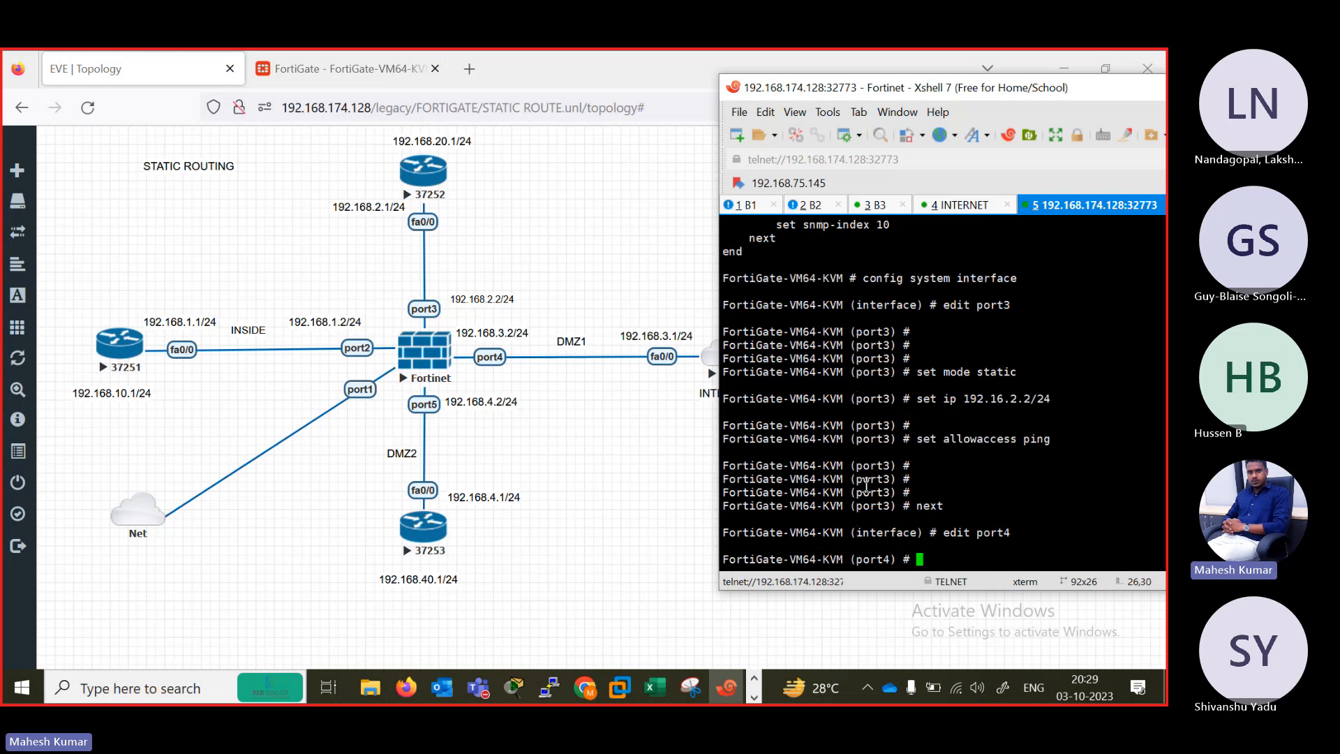
pyautogui.press('Return')
pyautogui.press('Up')
pyautogui.press('Up')
pyautogui.press('Up')
pyautogui.press('Return')
# Set port4's mode to static.
pyautogui.write('set mo')
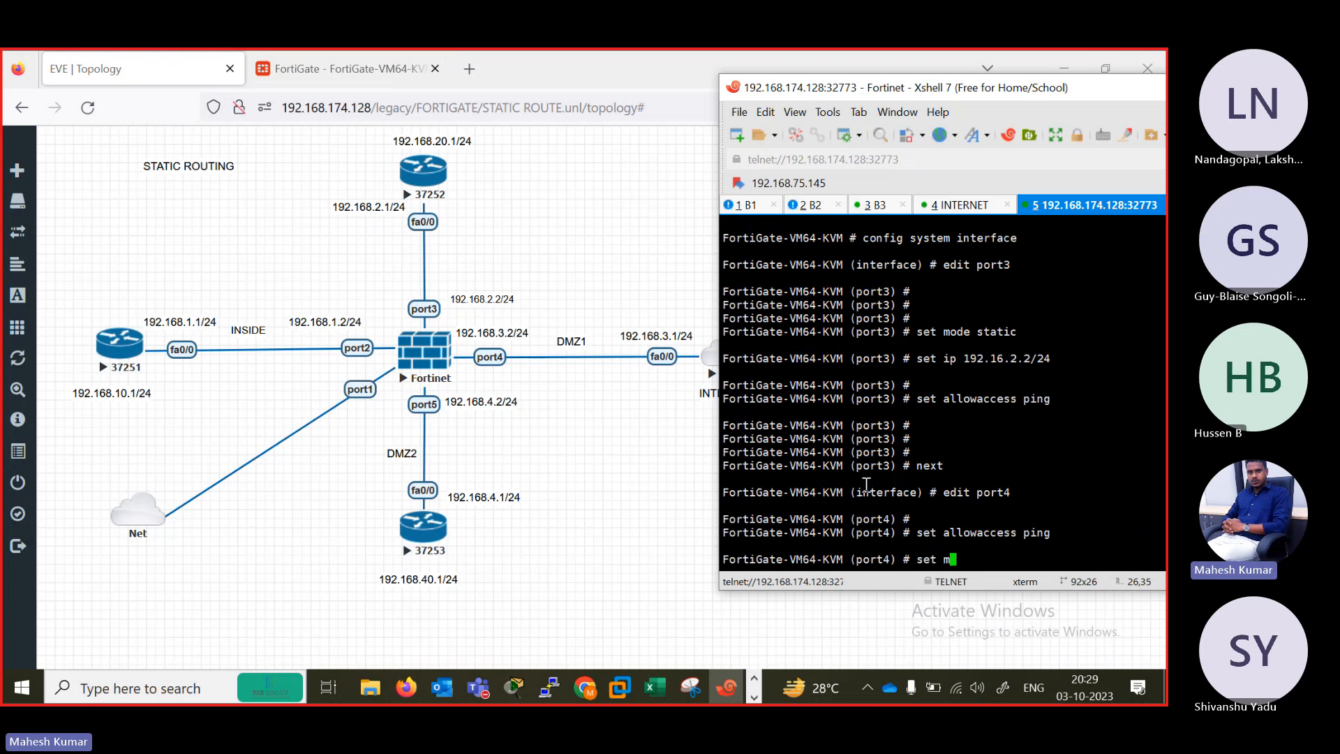
pyautogui.press('Tab')
pyautogui.write('s')
pyautogui.press('BackSpace')
pyautogui.press('BackSpace')
pyautogui.write('de static')
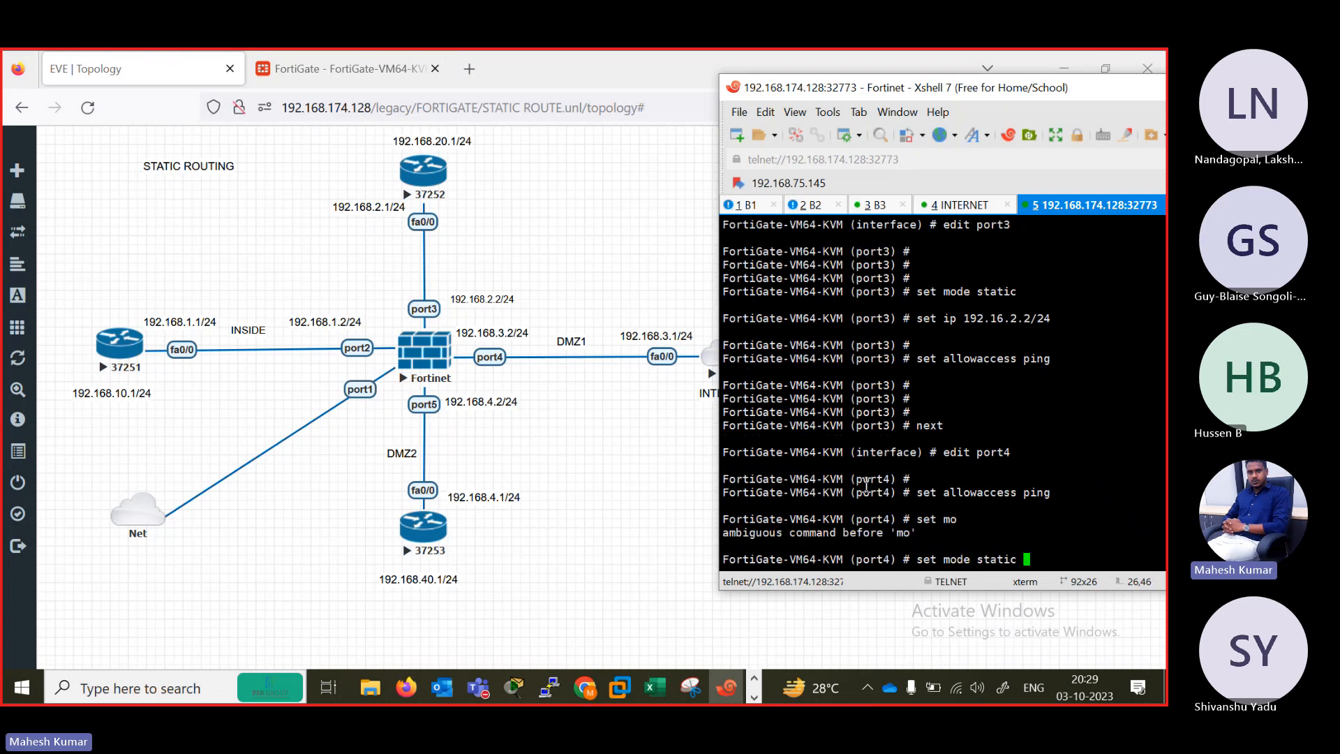
pyautogui.press('Return')
# Set port4's IP address to 192.168.3.2/24 and close its entry with next.
pyautogui.write('set ip 19')
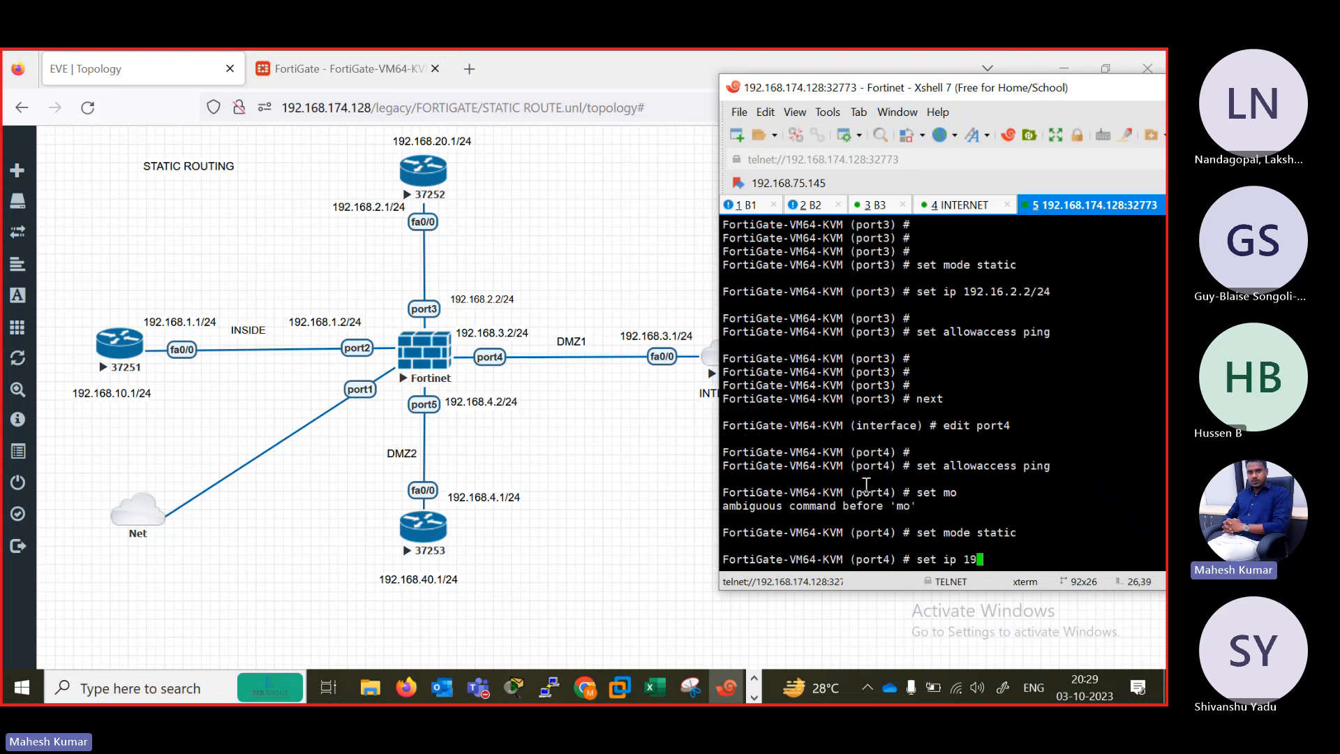
pyautogui.write('2.168.3.2/24')
pyautogui.press('Return')
pyautogui.press('Return')
pyautogui.press('Return')
pyautogui.press('Return')
pyautogui.press('Return')
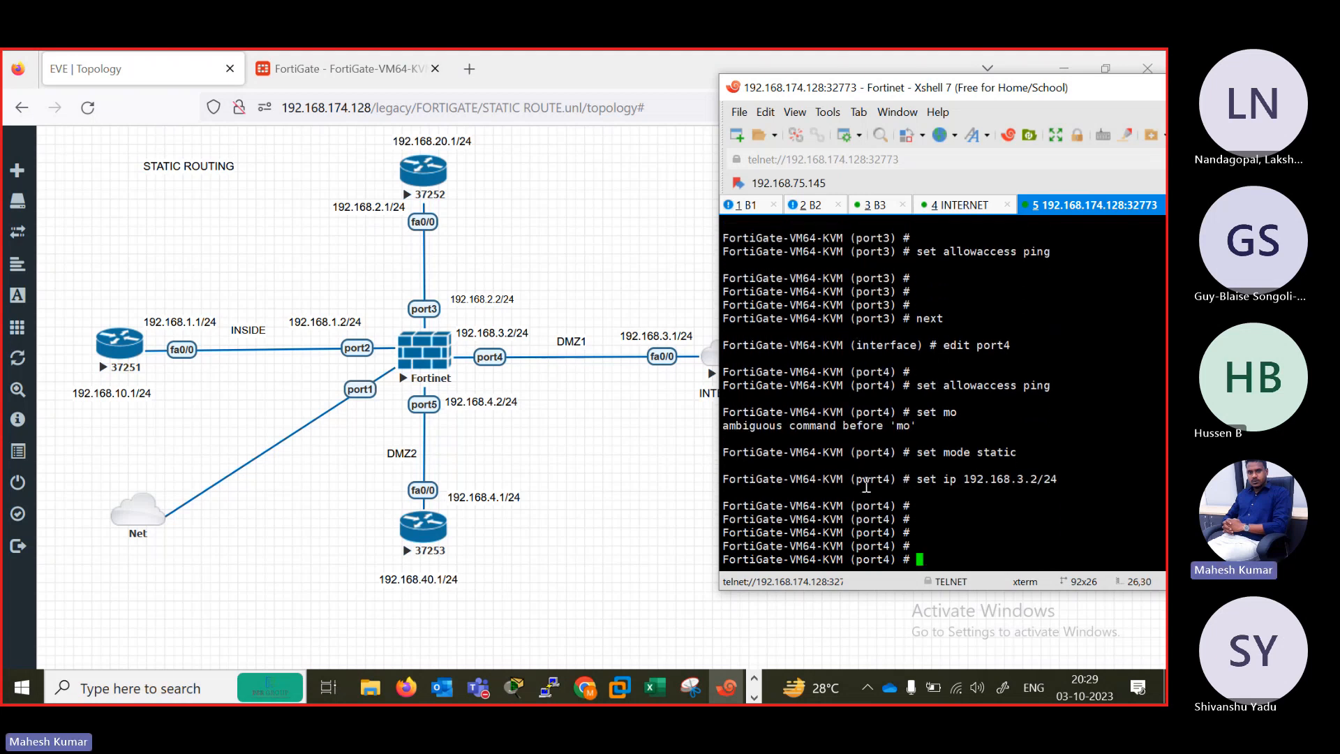
pyautogui.write('next')
pyautogui.press('Return')
# Edit port5 in the system interface configuration and allow ping access on it.
pyautogui.write('edit p')
pyautogui.press('BackSpace')
pyautogui.press('BackSpace')
pyautogui.write('dit ')
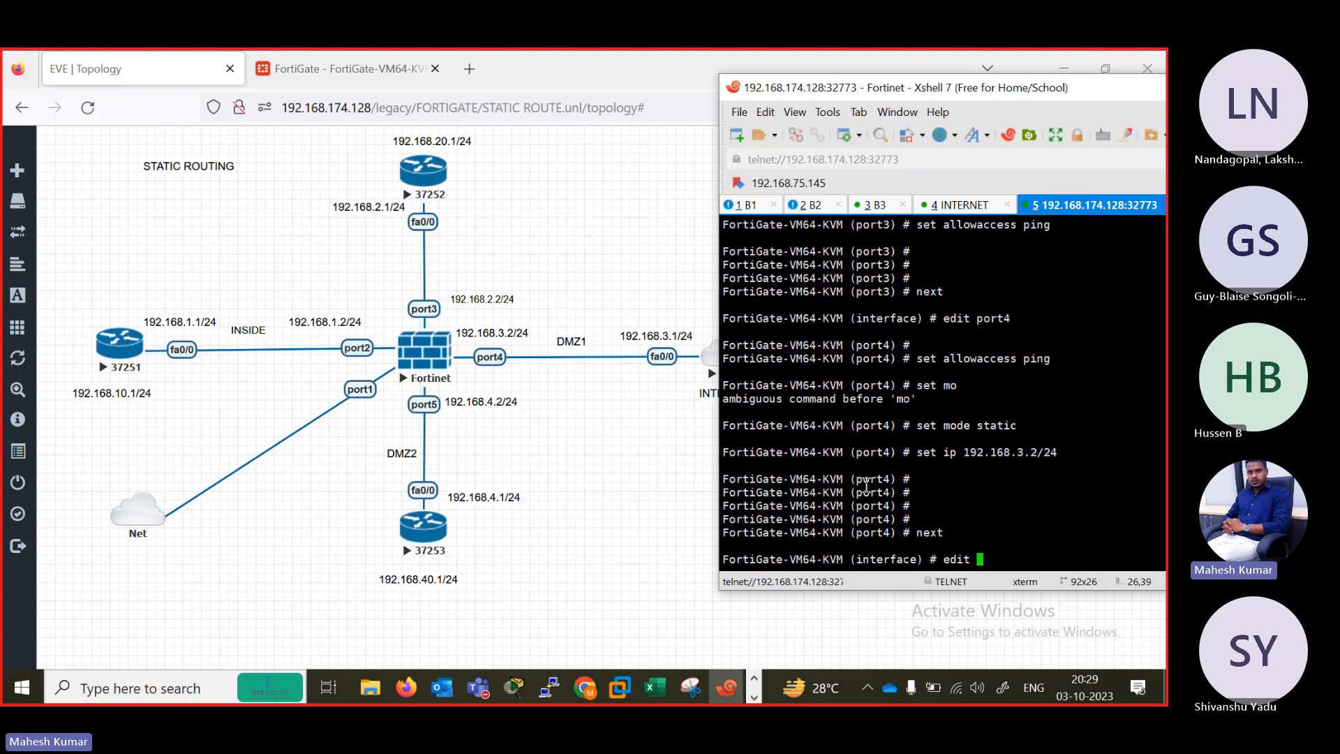
pyautogui.write('poirt4')
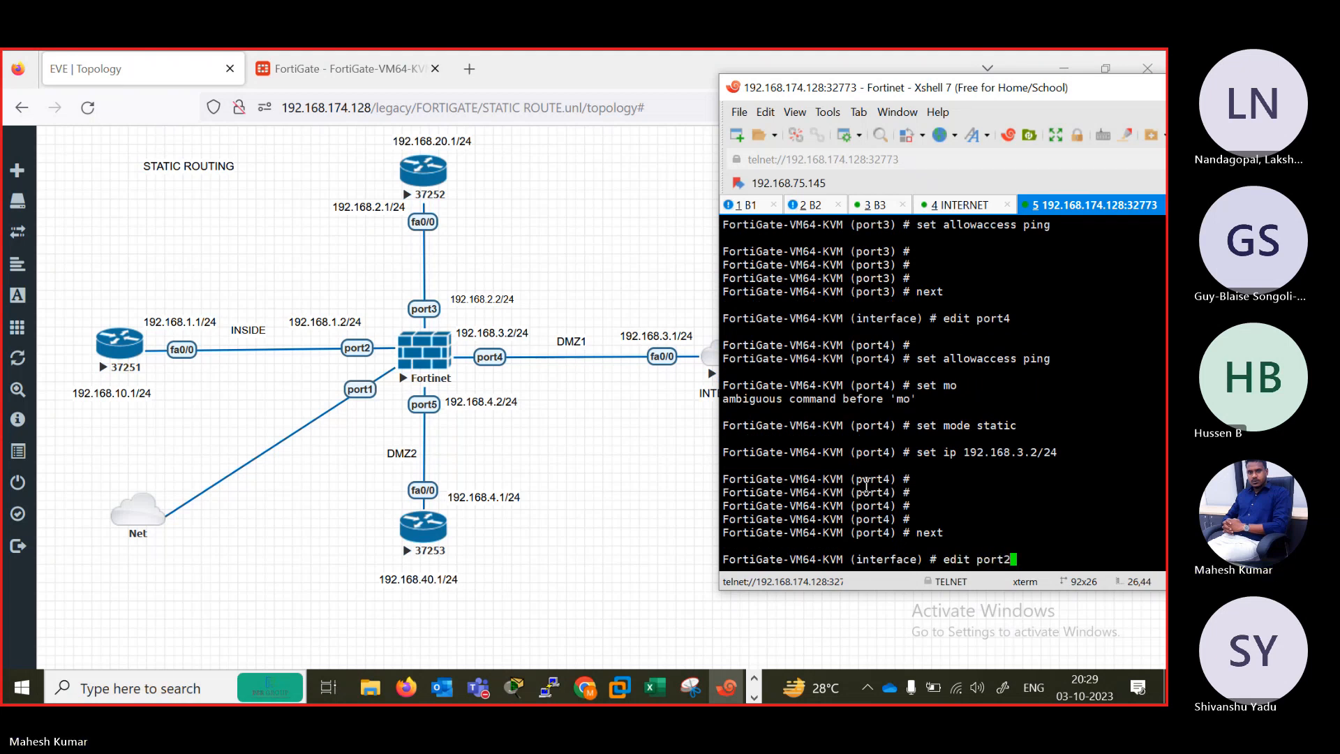
pyautogui.press('Return')
pyautogui.press('Return')
pyautogui.write('set allowaccess ping')
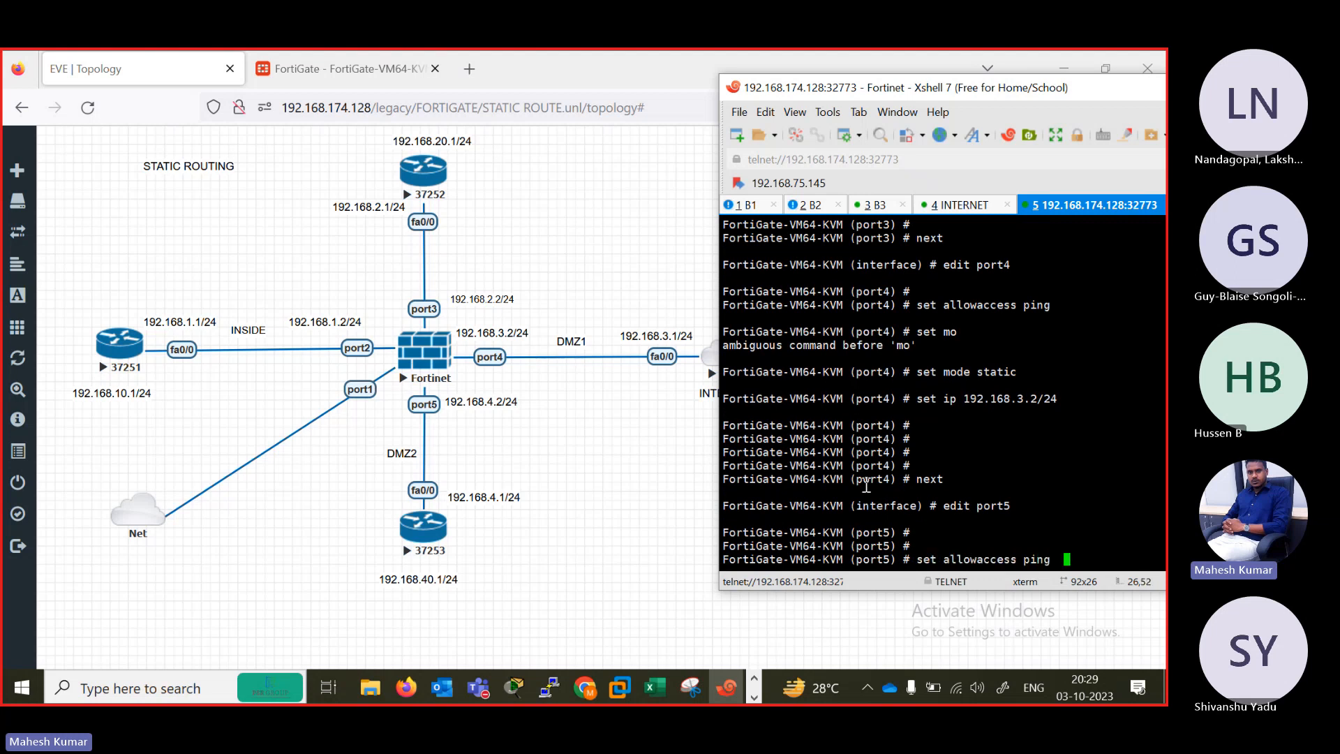
pyautogui.press('Return')
# Set port5's mode to static.
pyautogui.write('set mode st')
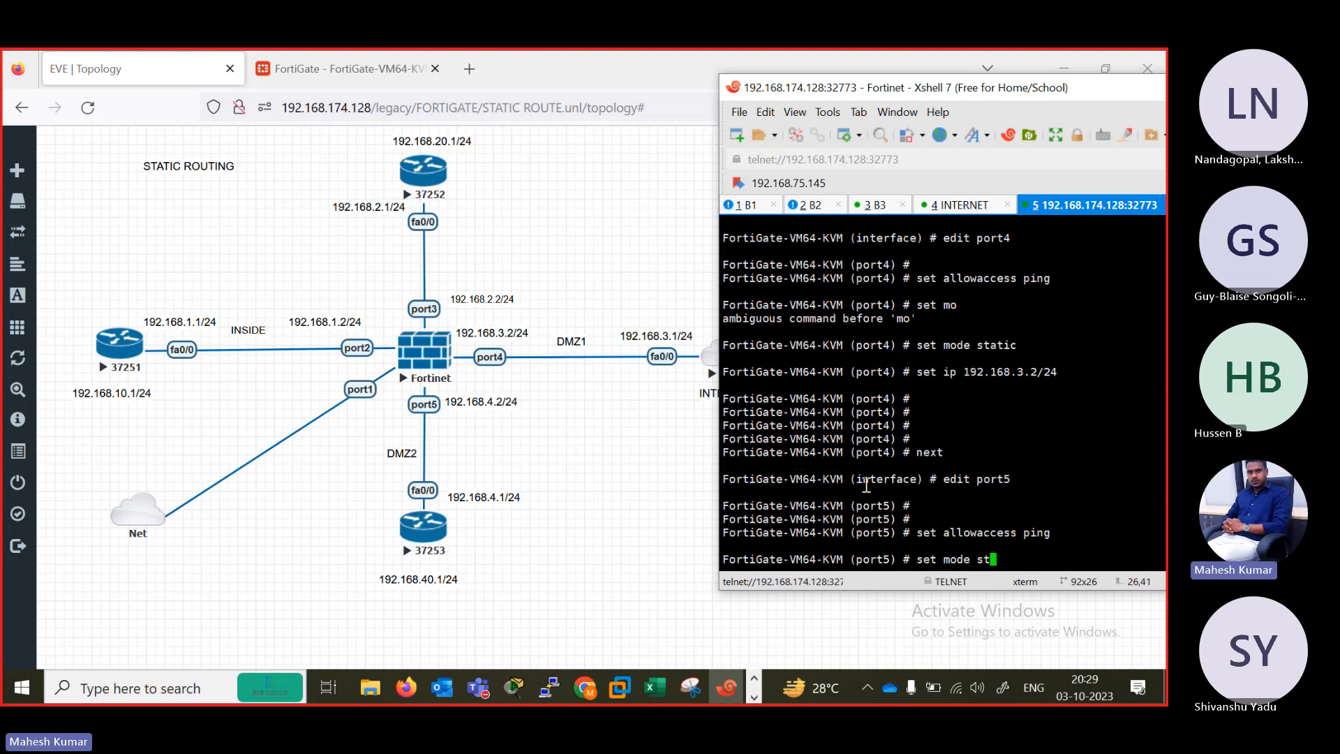
pyautogui.write('atic')
pyautogui.press('Return')
pyautogui.press('Return')
pyautogui.press('Return')
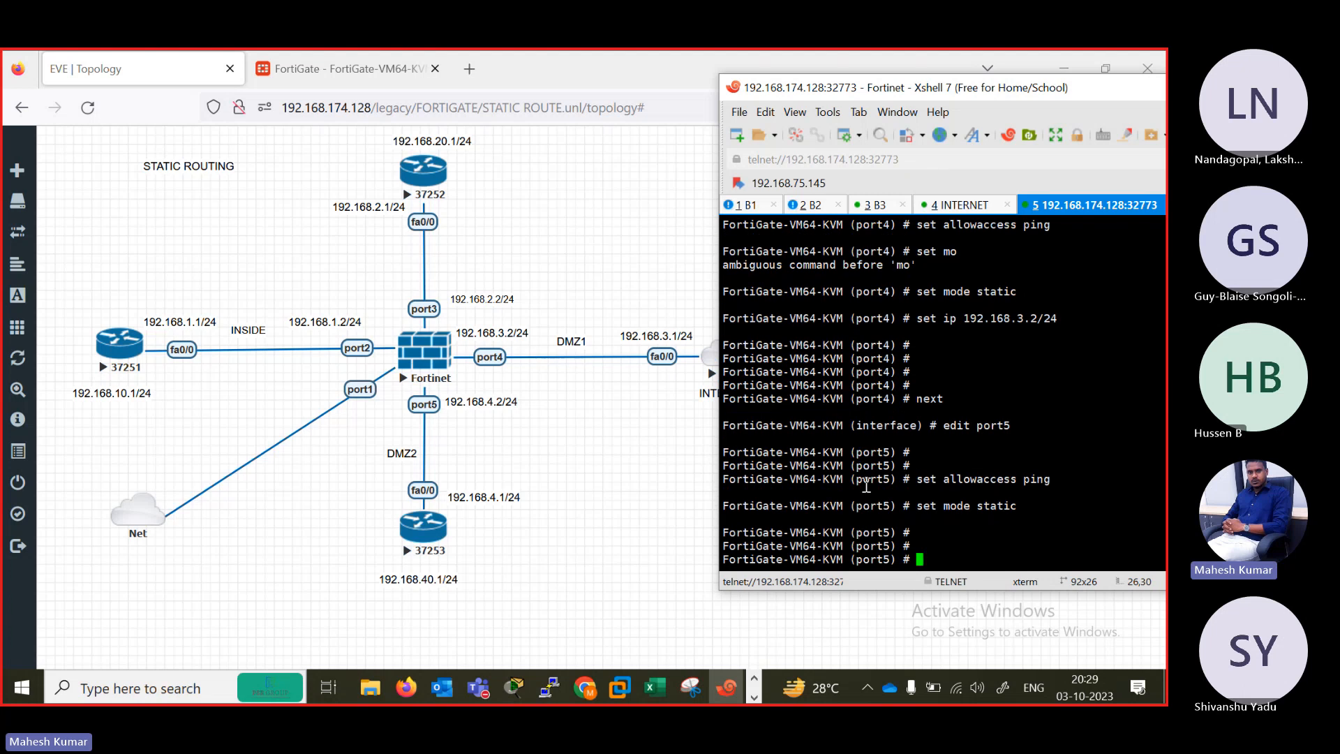
pyautogui.moveTo(1026, 508); pyautogui.dragTo(919, 504)
pyautogui.click(941, 554)
# Set port5's IP address to 192.168.4.2/24 and end the system interface configuration.
pyautogui.write('set ip')
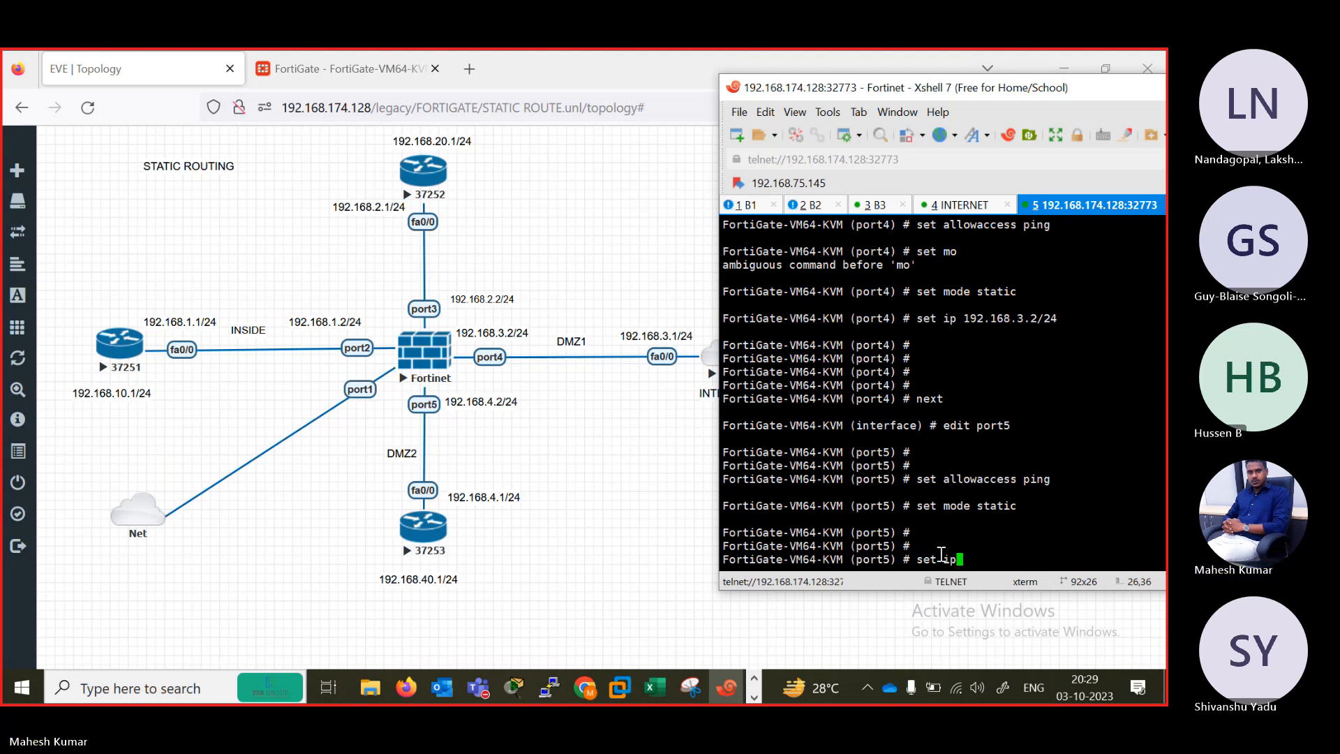
pyautogui.write(' 192.168.')
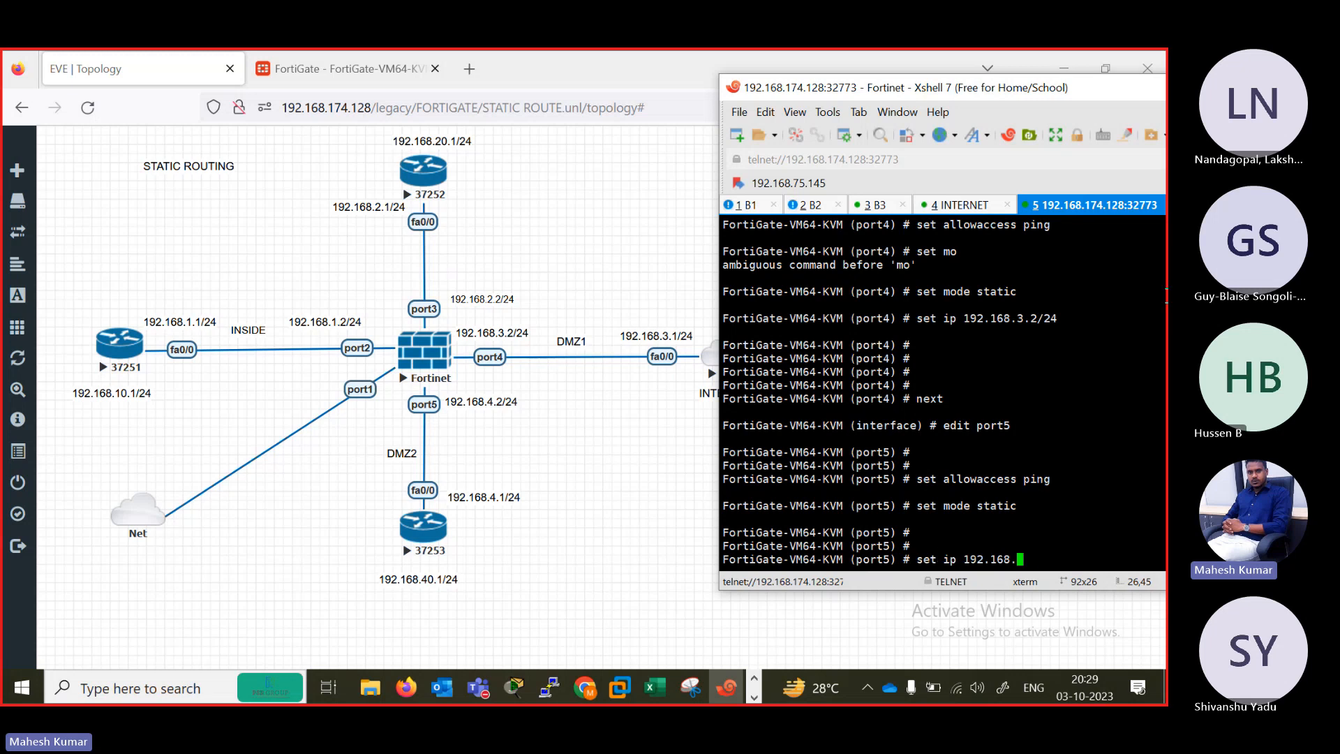
pyautogui.write('4.2/24')
pyautogui.press('Return')
pyautogui.press('Return')
pyautogui.write('set al')
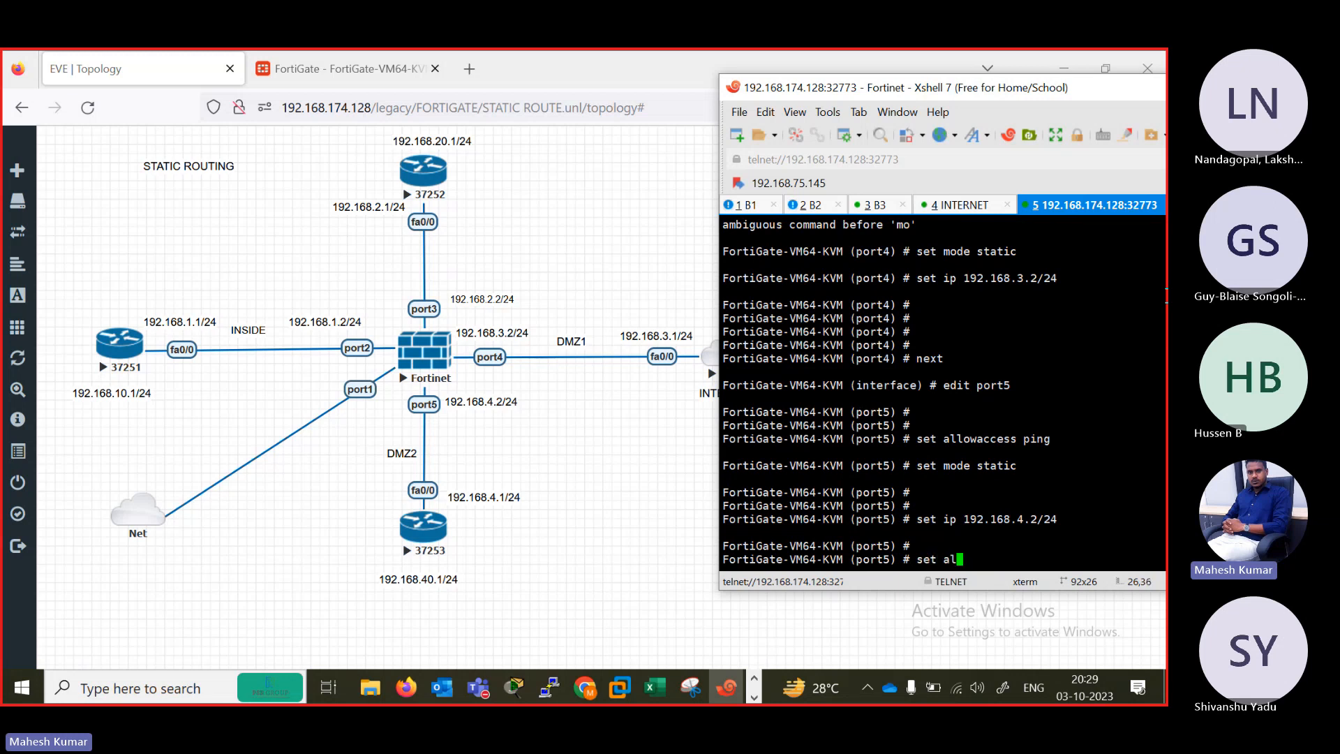
pyautogui.press('BackSpace')
pyautogui.press('BackSpace')
pyautogui.press('BackSpace')
pyautogui.press('BackSpace')
pyautogui.press('BackSpace')
pyautogui.press('BackSpace')
pyautogui.write('end')
pyautogui.press('Return')
pyautogui.press('Return')
pyautogui.press('Return')
pyautogui.press('Return')
pyautogui.press('Return')
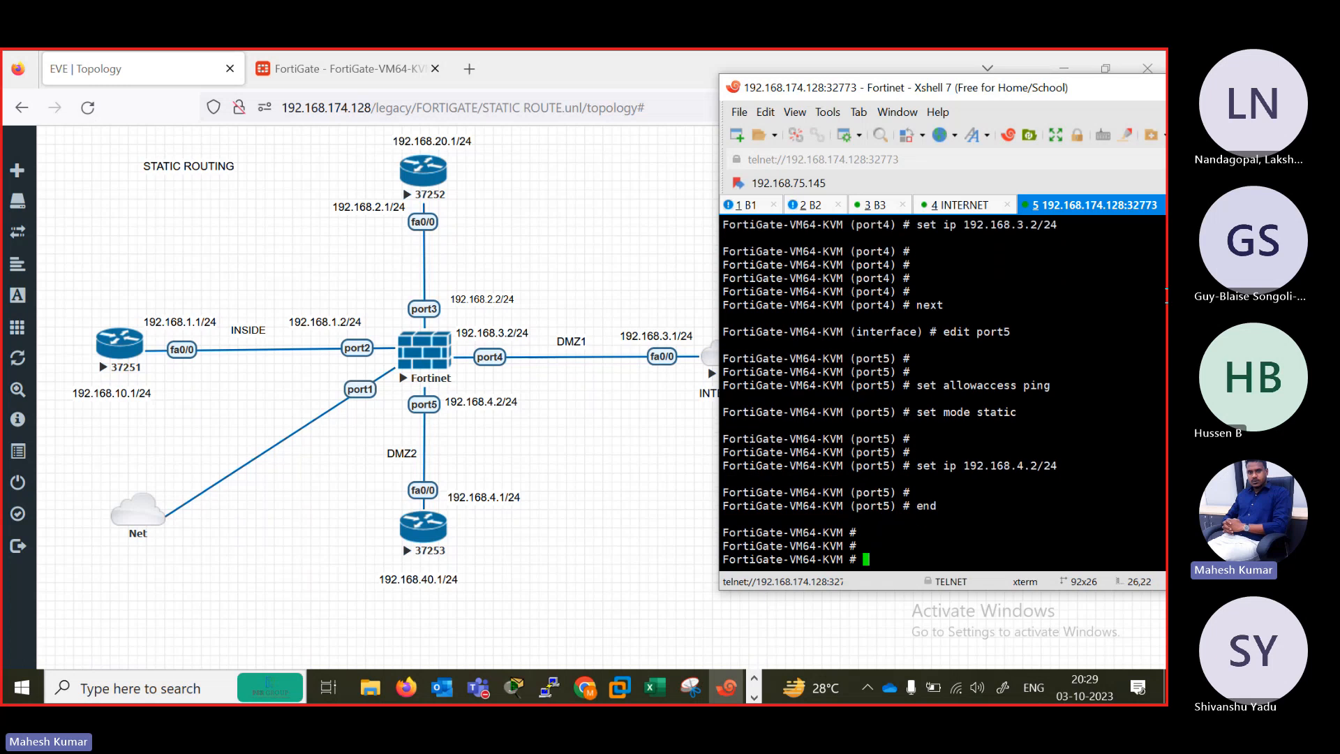
# Reload the FortiGate's web interfaces list and review the addresses and access of port3, port4 and port5.
pyautogui.click(282, 61)
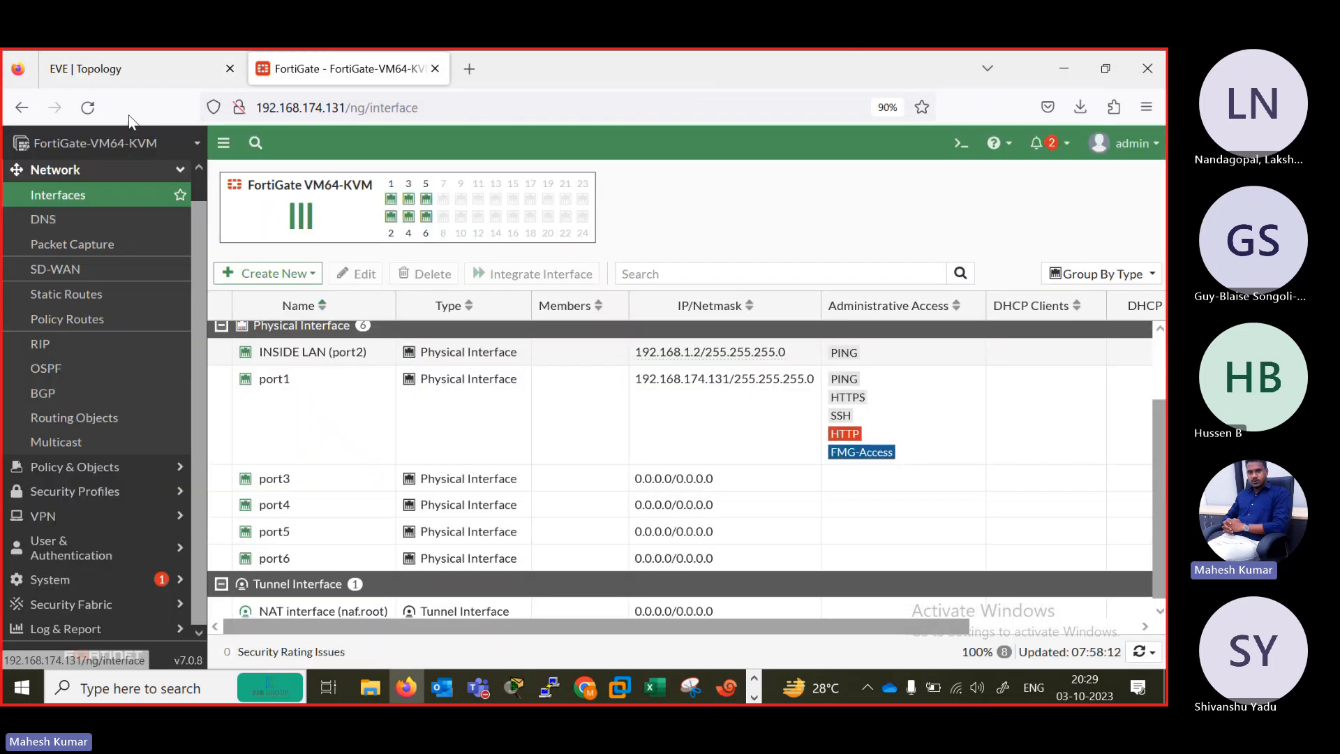
pyautogui.click(87, 106)
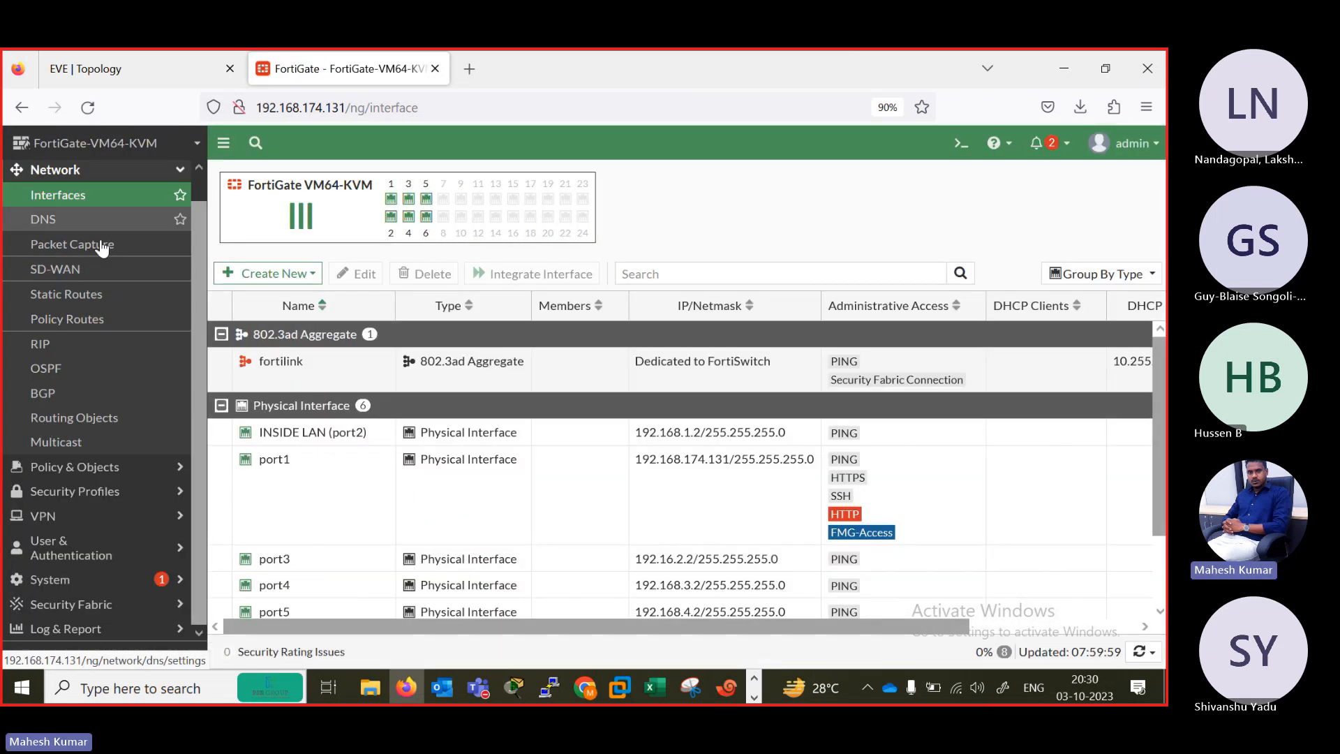
pyautogui.moveTo(1157, 393); pyautogui.dragTo(1162, 457)
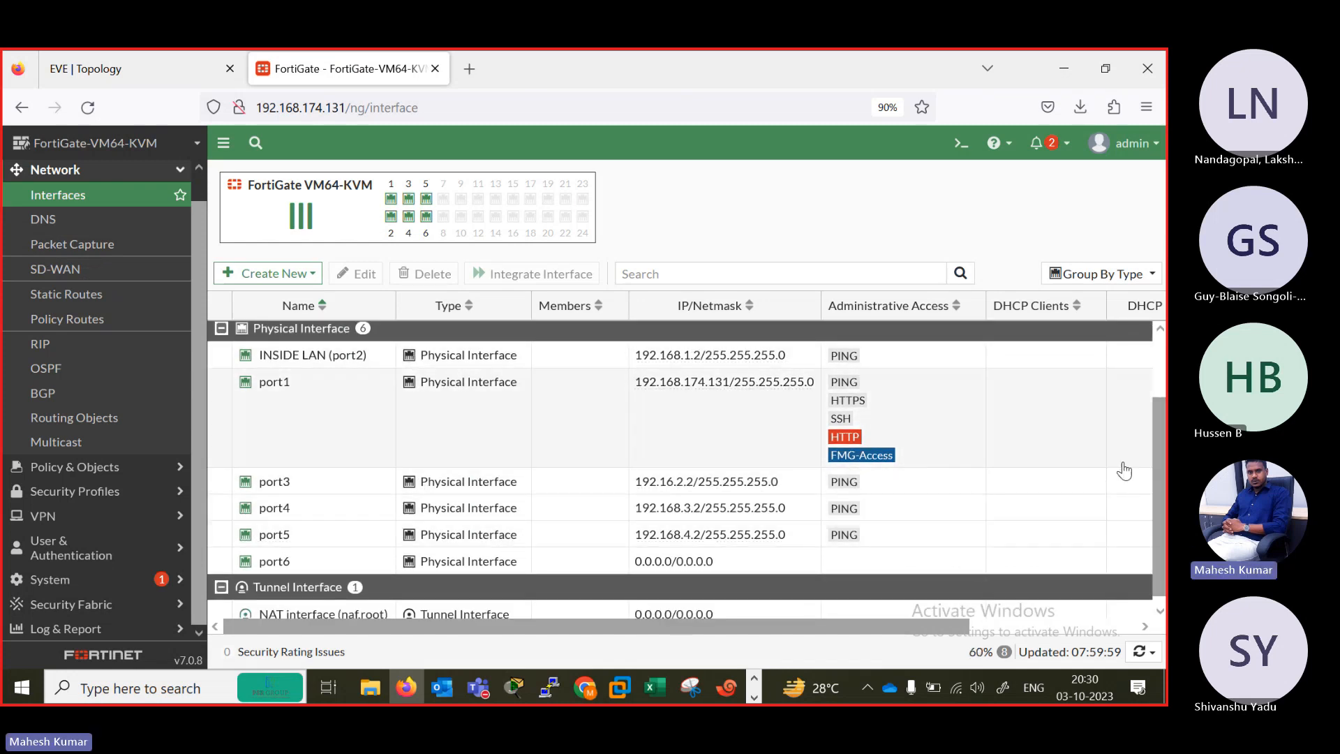
pyautogui.moveTo(1159, 474); pyautogui.dragTo(1154, 377)
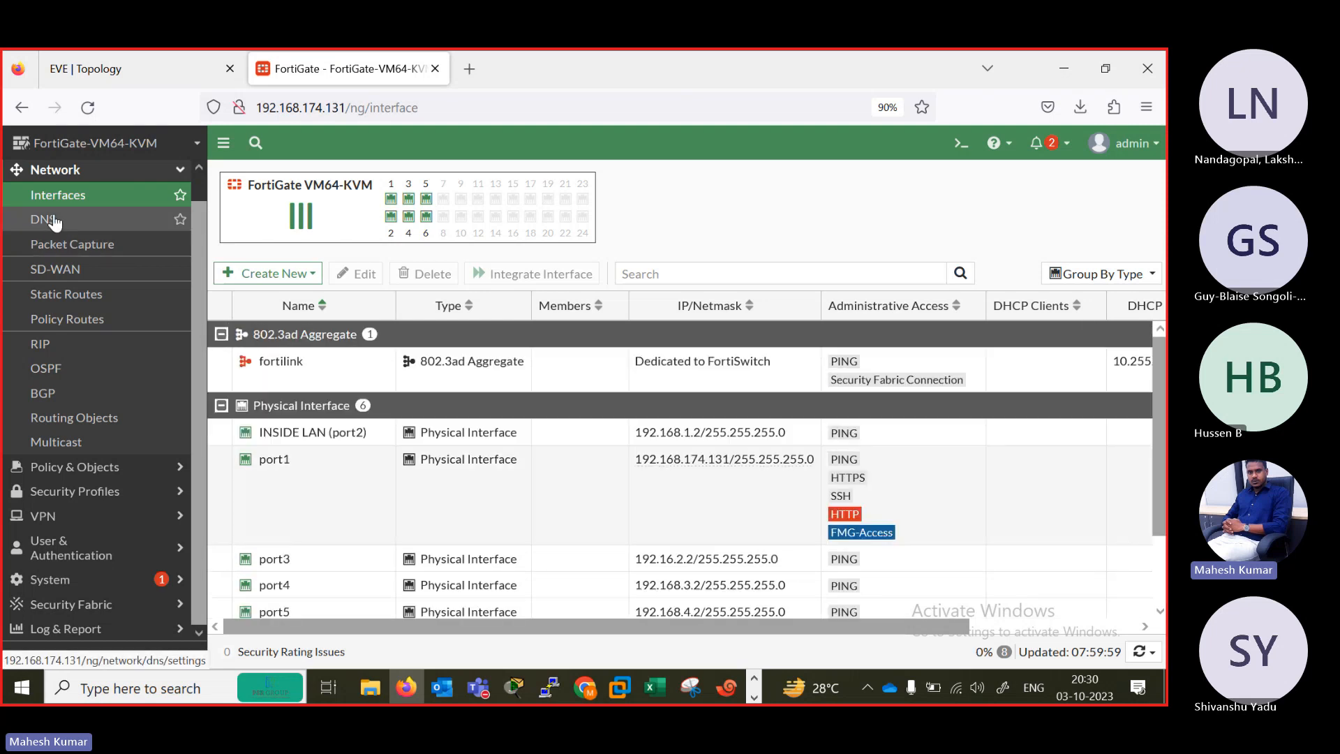
# Start a new static route on the FortiGate and consult the EVE topology for its networks.
pyautogui.click(95, 296)
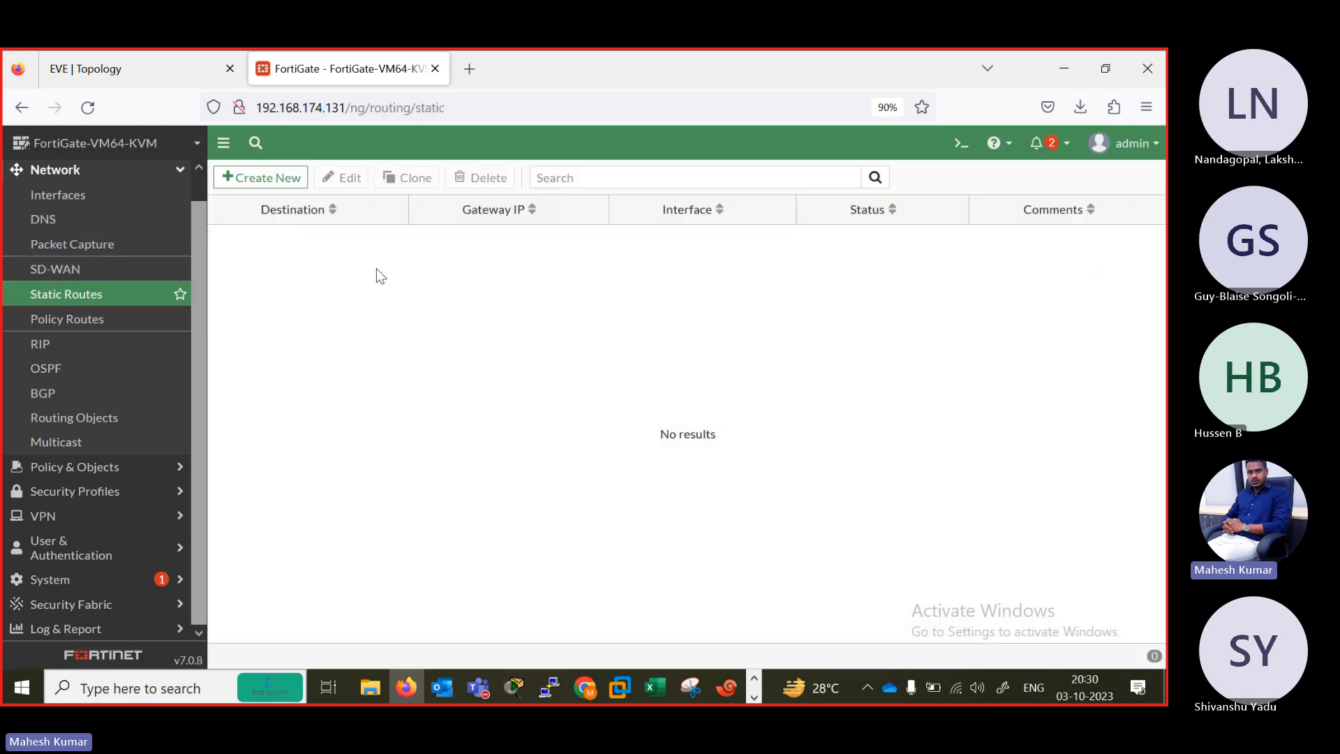
pyautogui.click(257, 179)
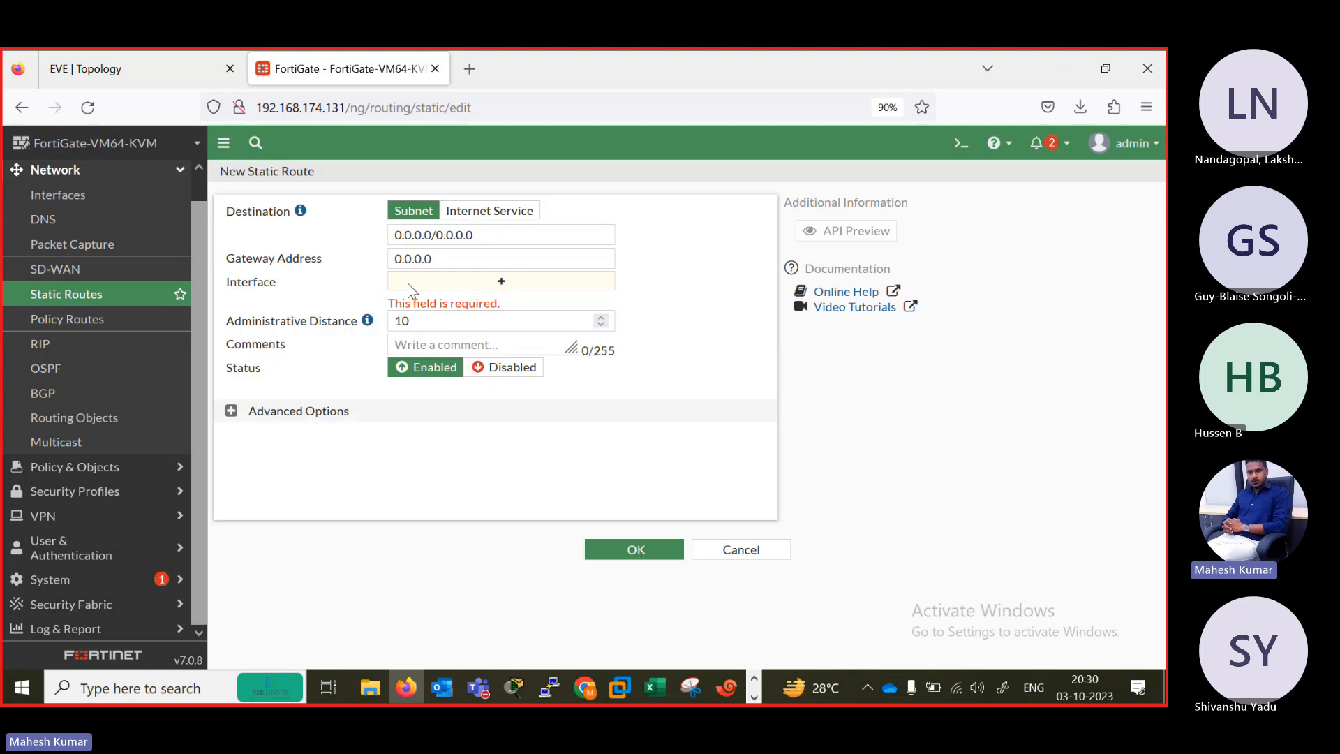
pyautogui.click(114, 60)
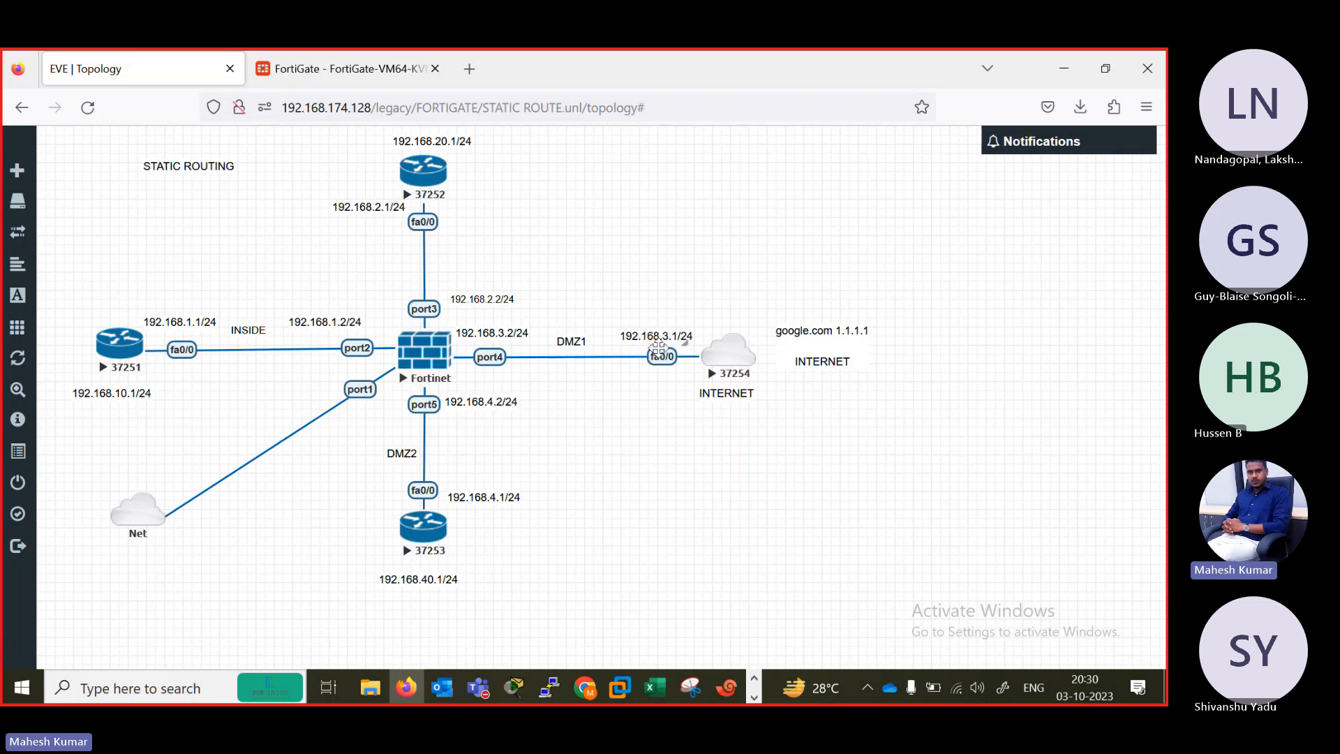
# Save a default static route for 0.0.0.0/0.0.0.0 with gateway 192.168.3.1 through port4 on the FortiGate.
pyautogui.click(355, 68)
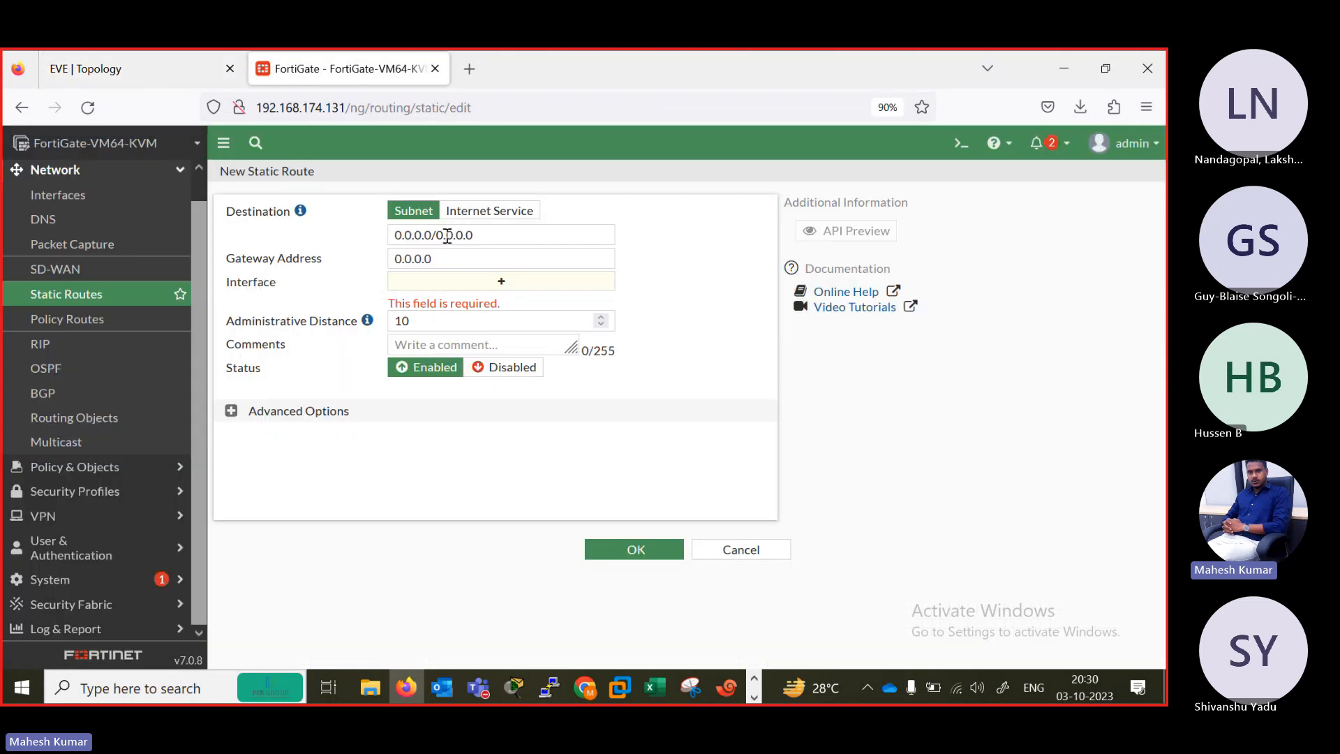
pyautogui.click(470, 258)
pyautogui.moveTo(431, 236); pyautogui.dragTo(395, 236)
pyautogui.moveTo(478, 235); pyautogui.dragTo(353, 224)
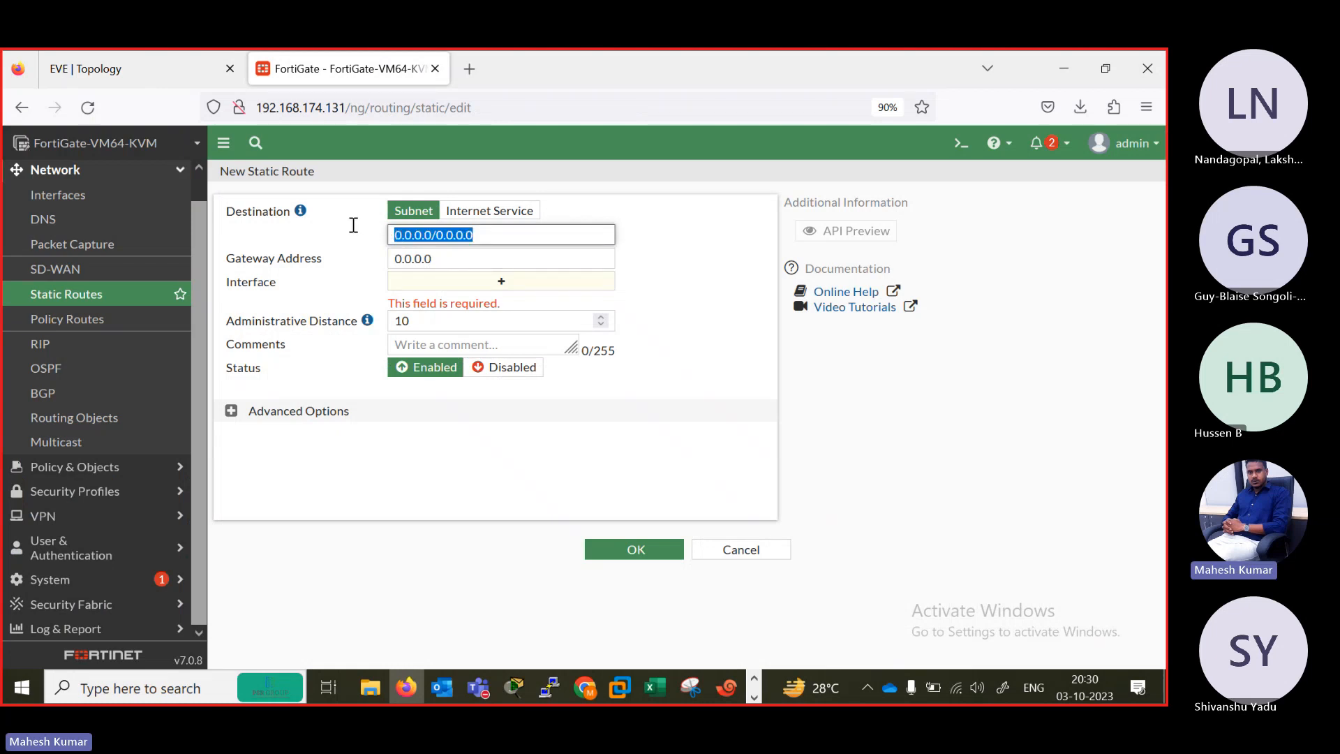
pyautogui.click(462, 261)
pyautogui.write('192.16')
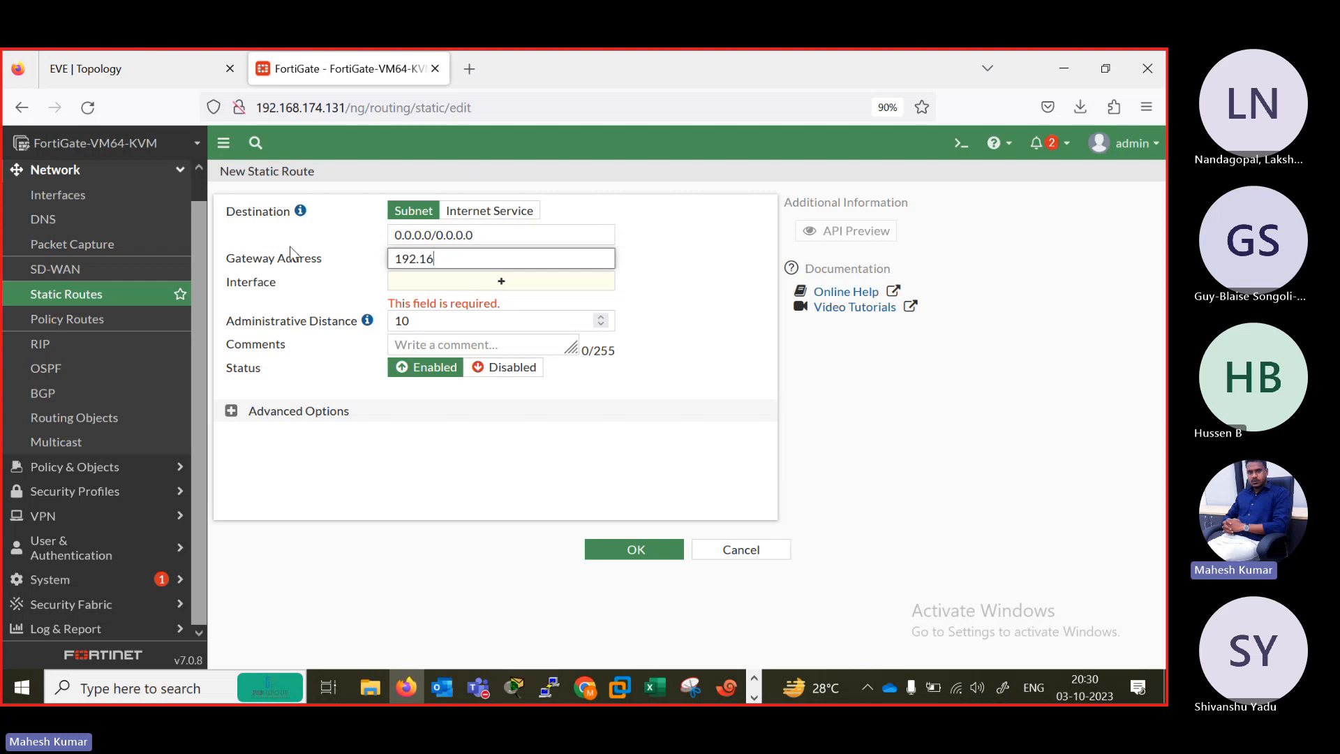
pyautogui.write('8.3.1')
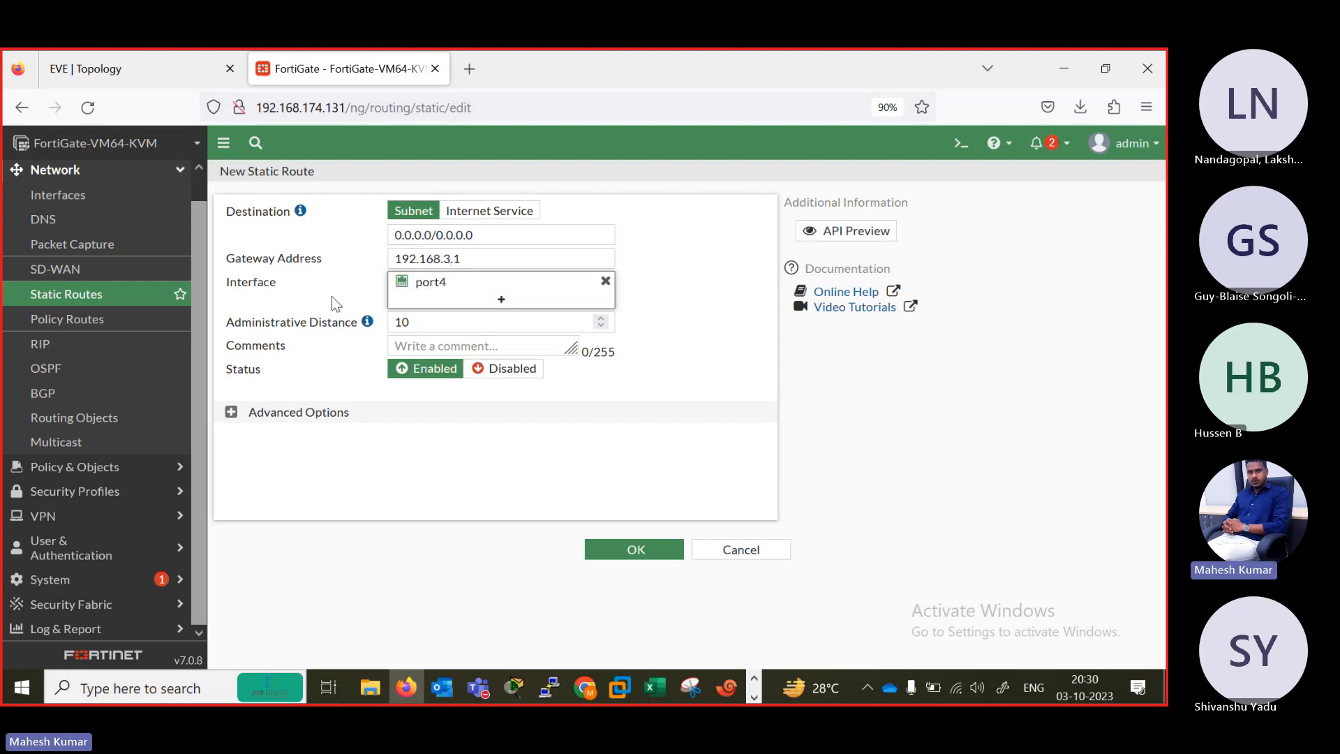
pyautogui.click(635, 550)
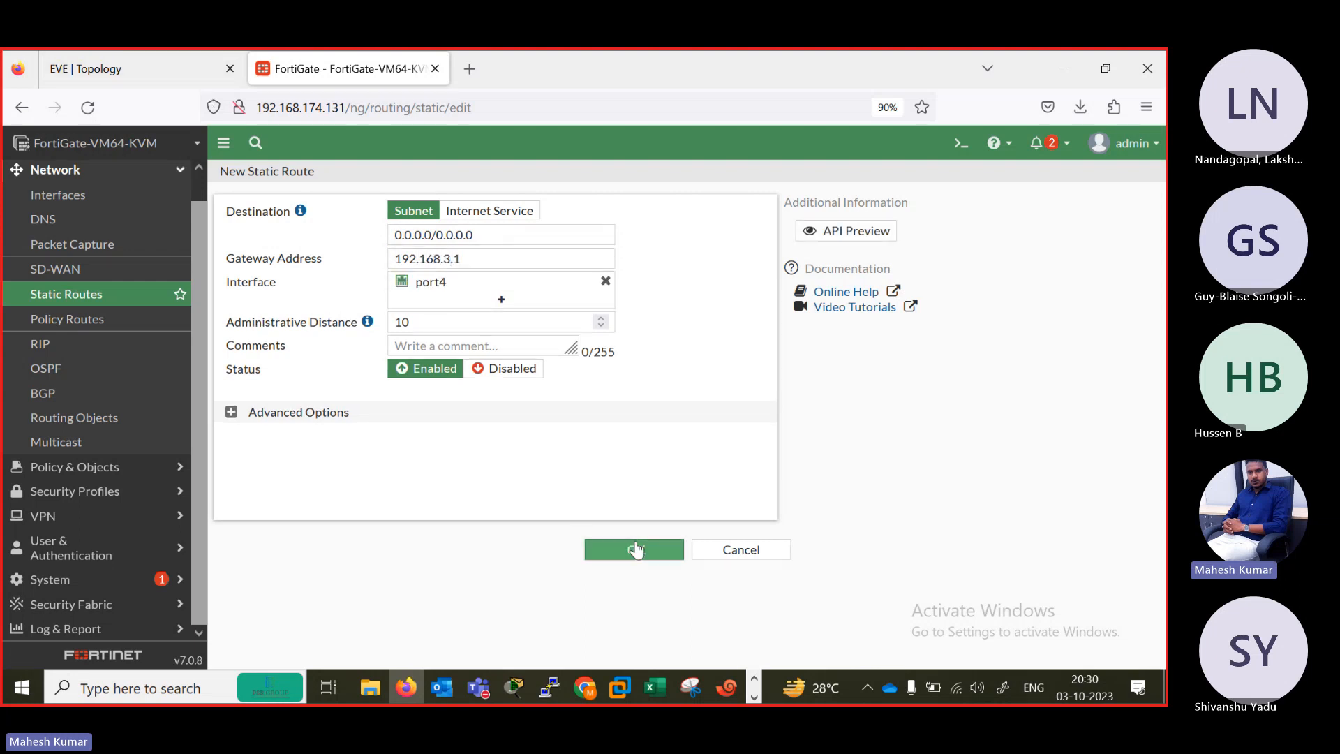
# Start another FortiGate static route and set its destination subnet to 192.168.1.0/24.
pyautogui.click(169, 64)
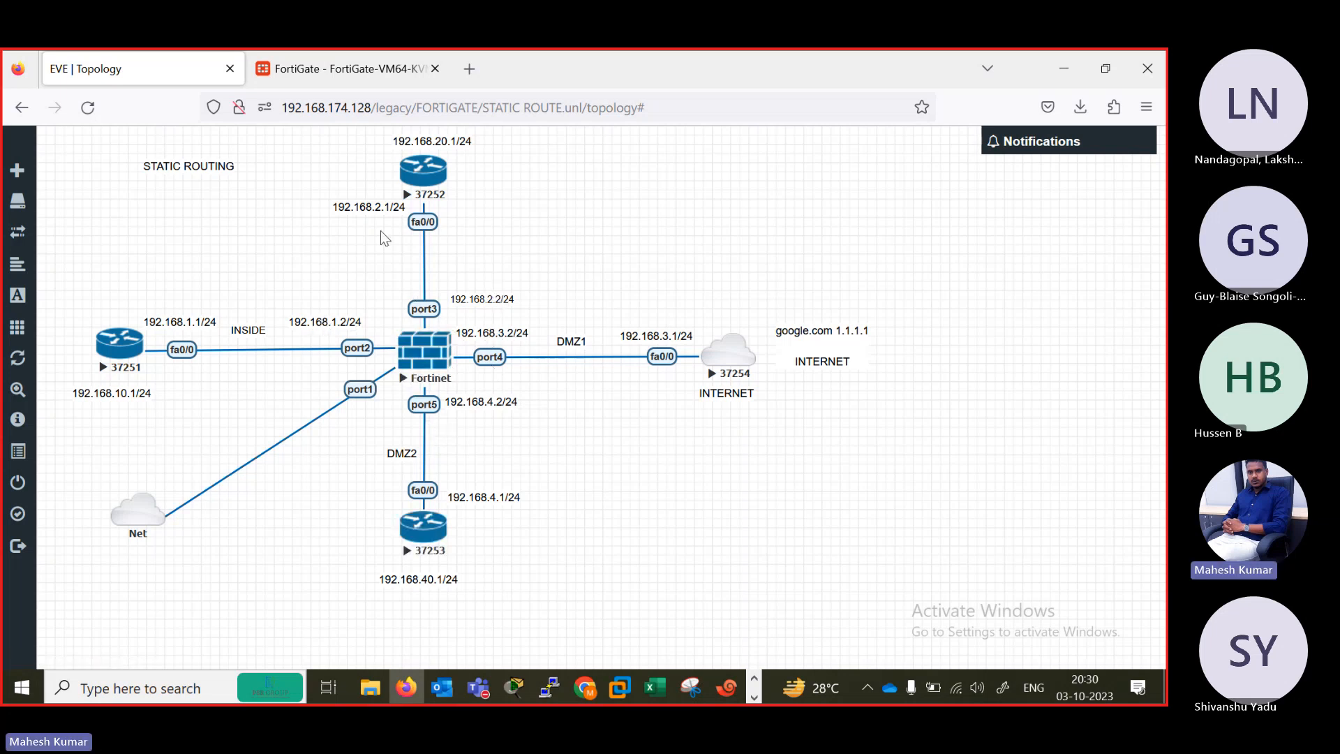
pyautogui.click(346, 68)
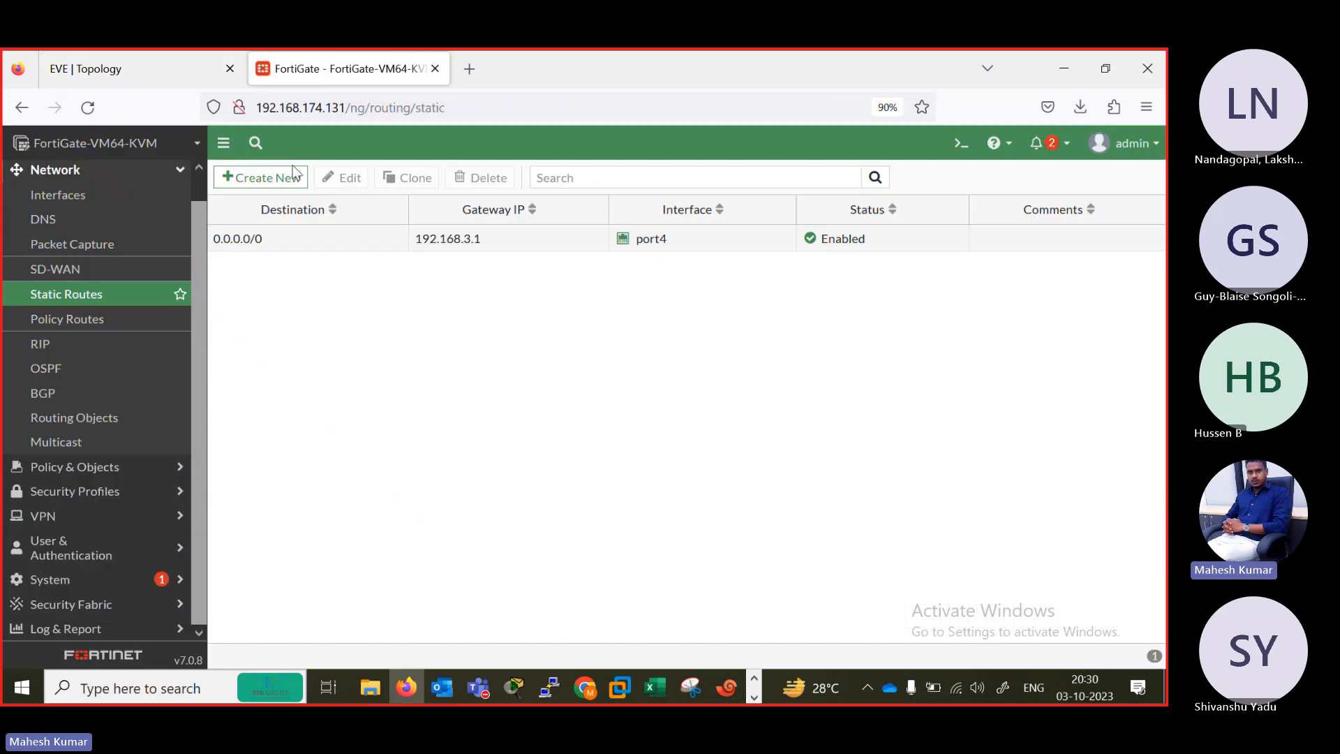
pyautogui.click(270, 183)
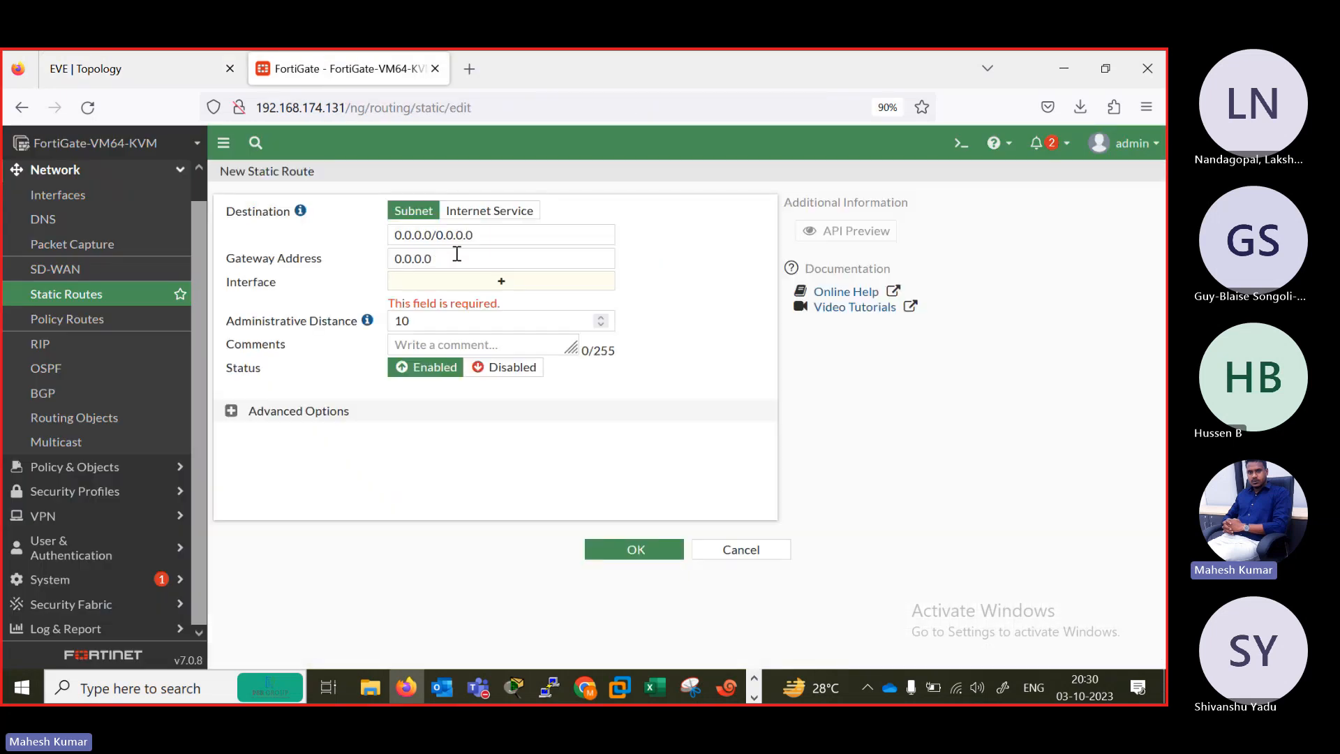
pyautogui.click(492, 241)
pyautogui.hotkey('ctrl', 'a')
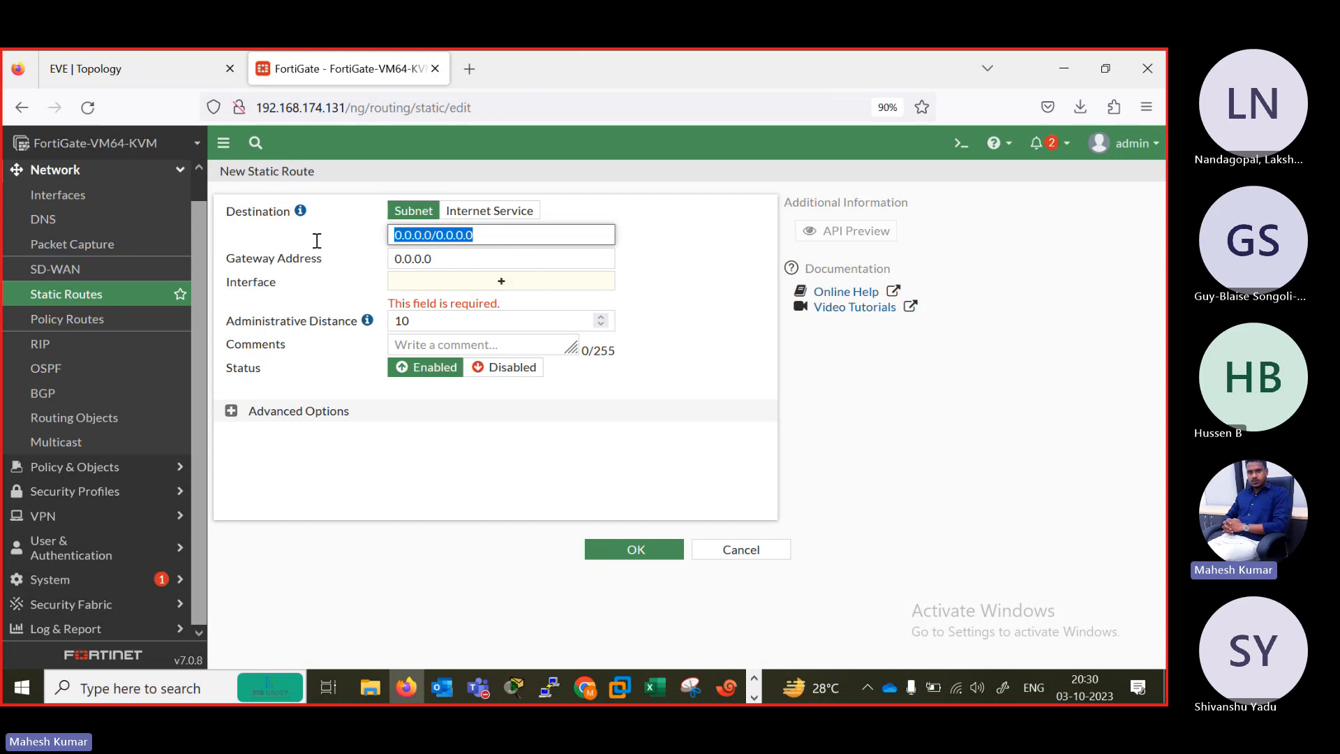
pyautogui.write('192.168.')
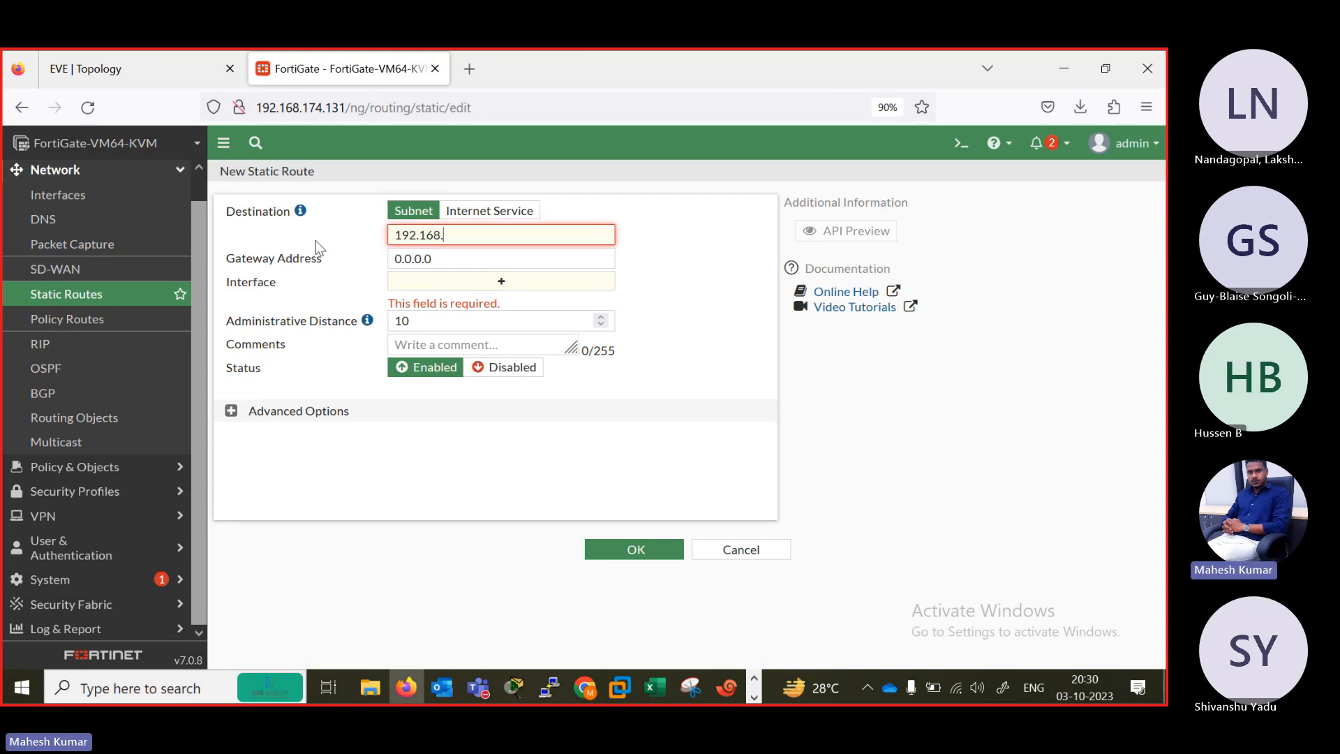
pyautogui.write('1.0/24')
pyautogui.press('Tab')
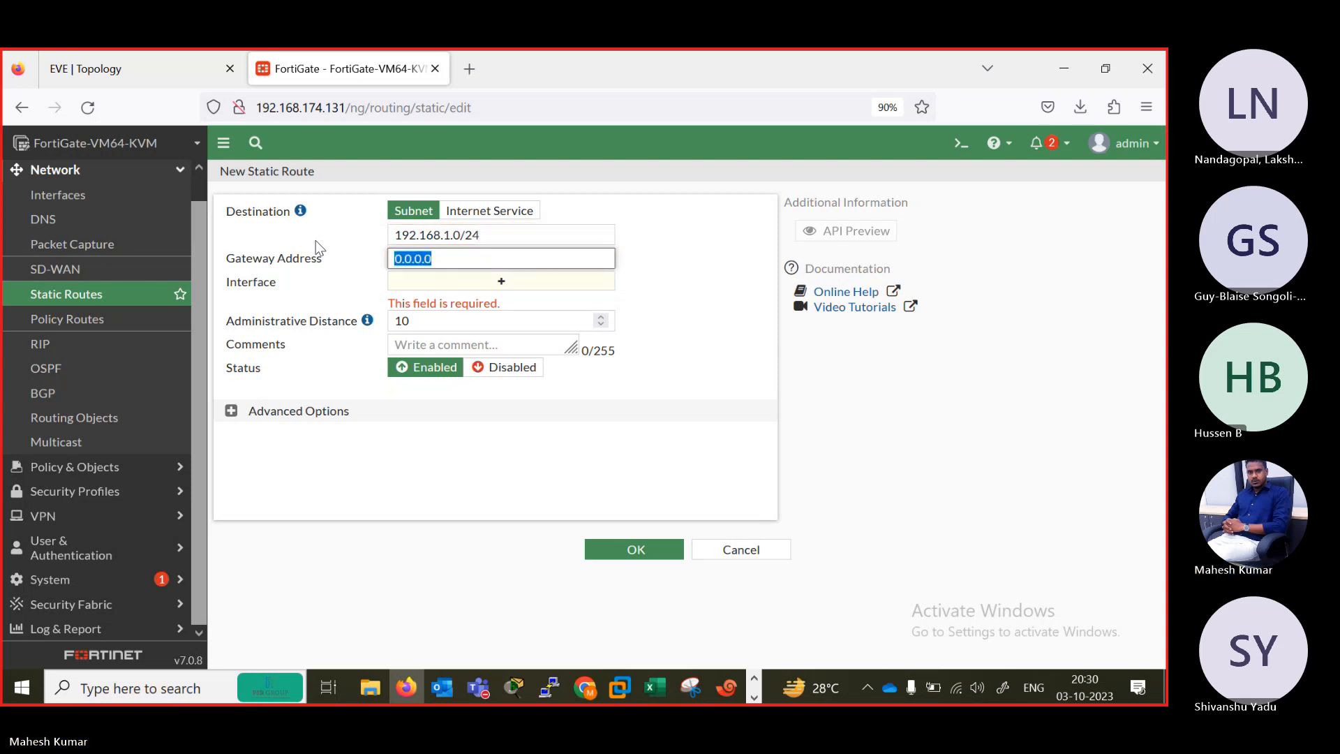
# Set the new route's gateway to 192.168.1.1 through INSIDE LAN (port2), checking the EVE topology, and save the route.
pyautogui.write('192')
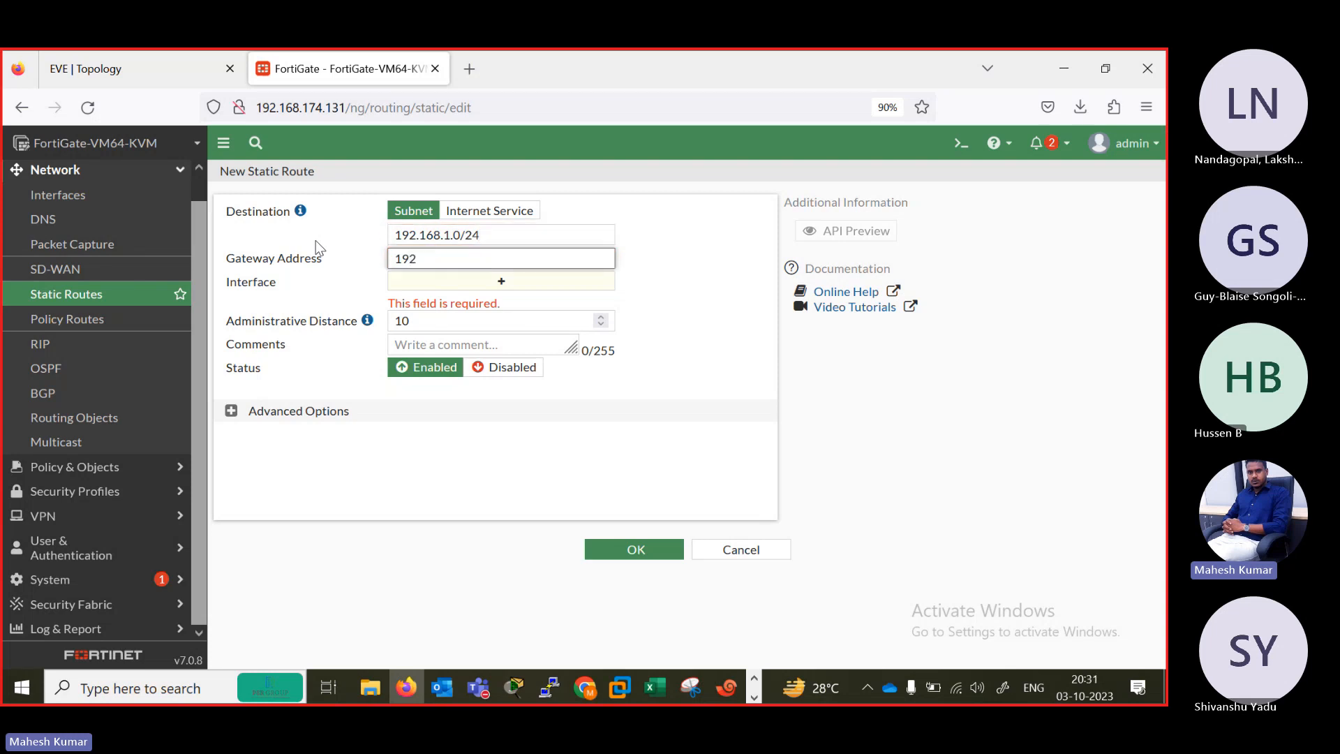
pyautogui.write('.168.')
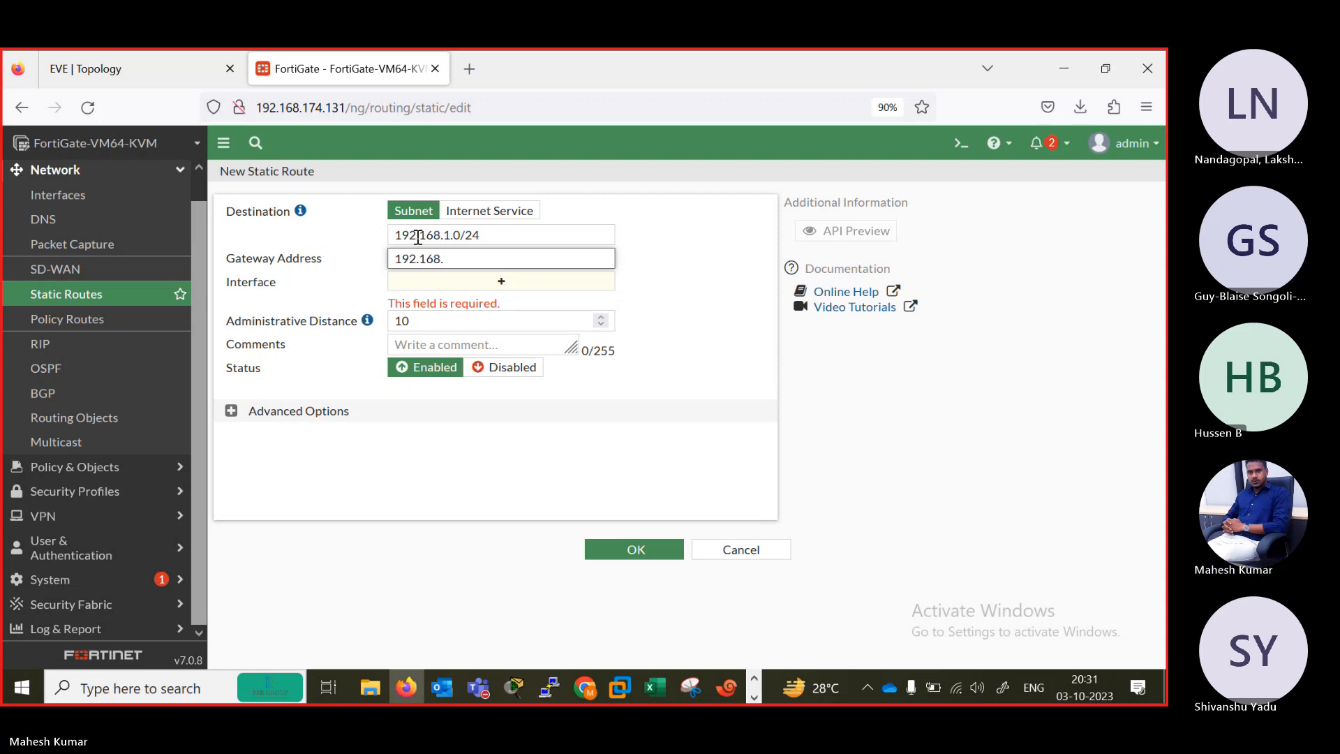
pyautogui.click(154, 60)
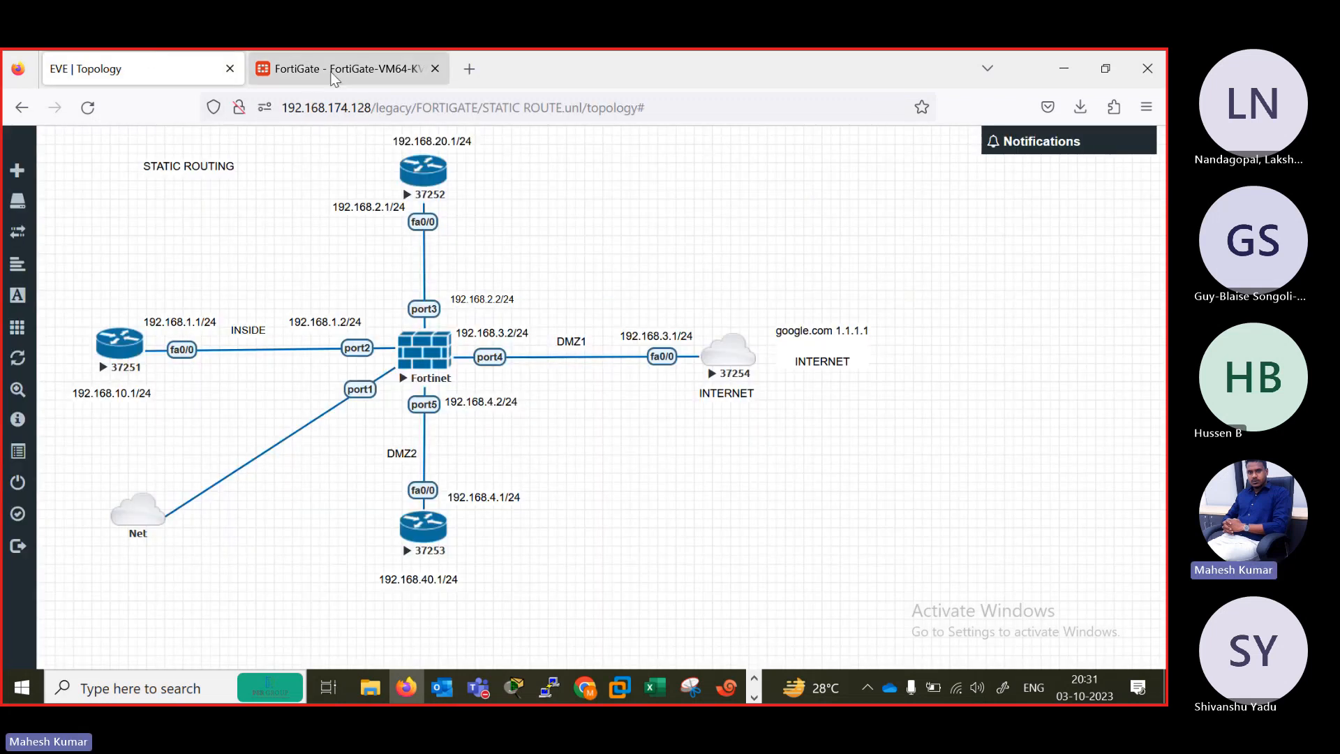
pyautogui.click(349, 69)
pyautogui.click(479, 259)
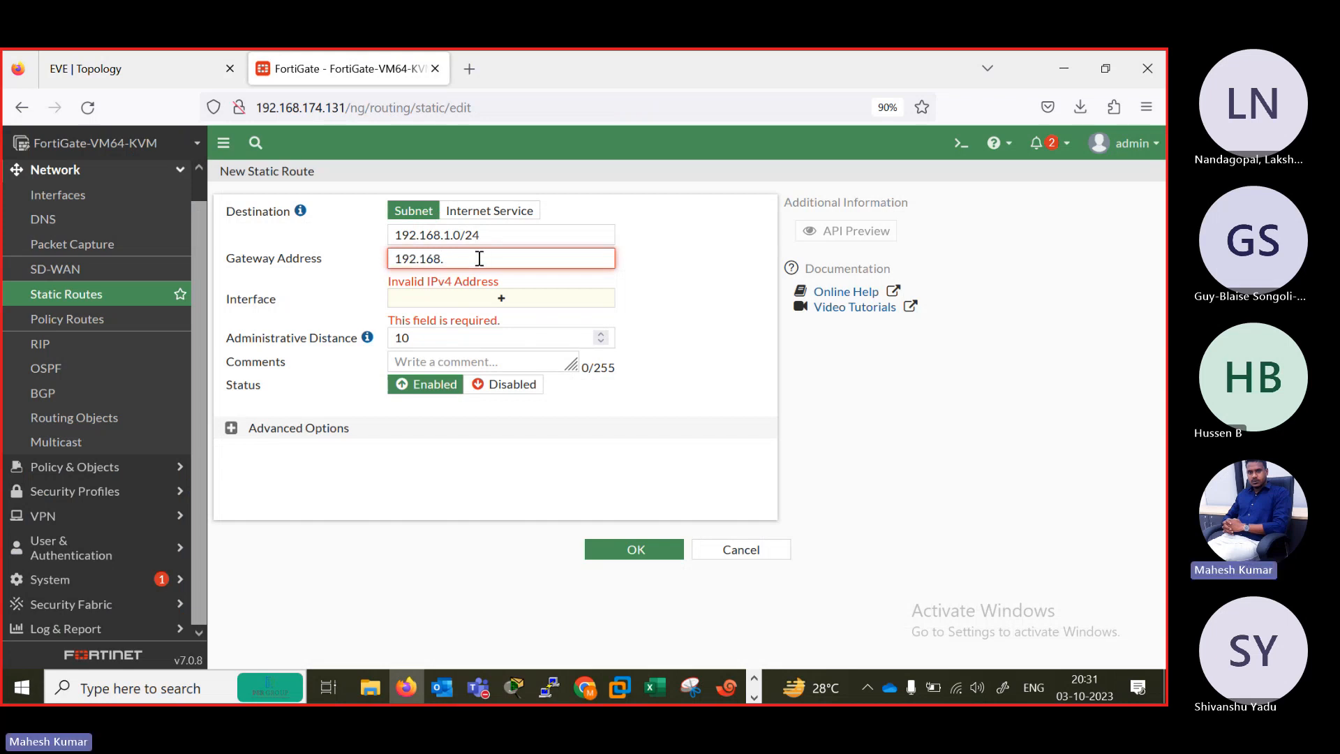
pyautogui.write('1.1')
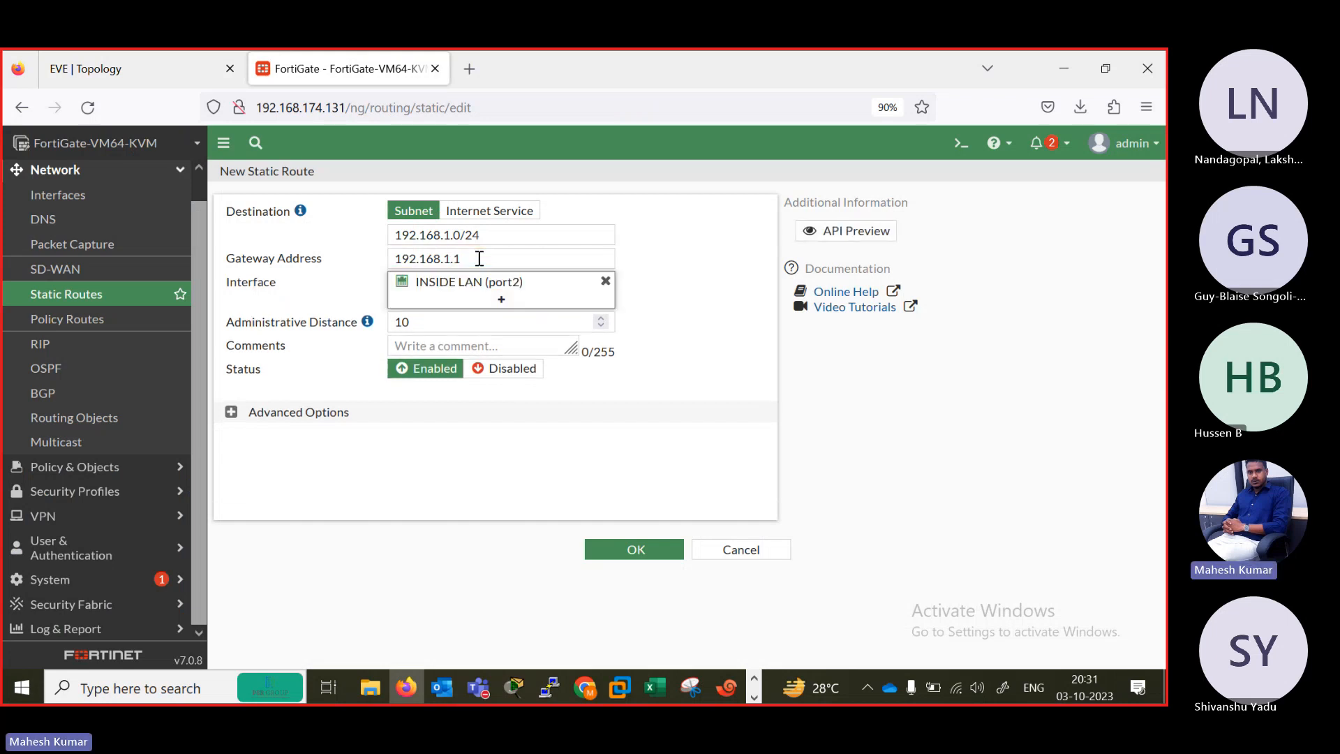
pyautogui.click(620, 551)
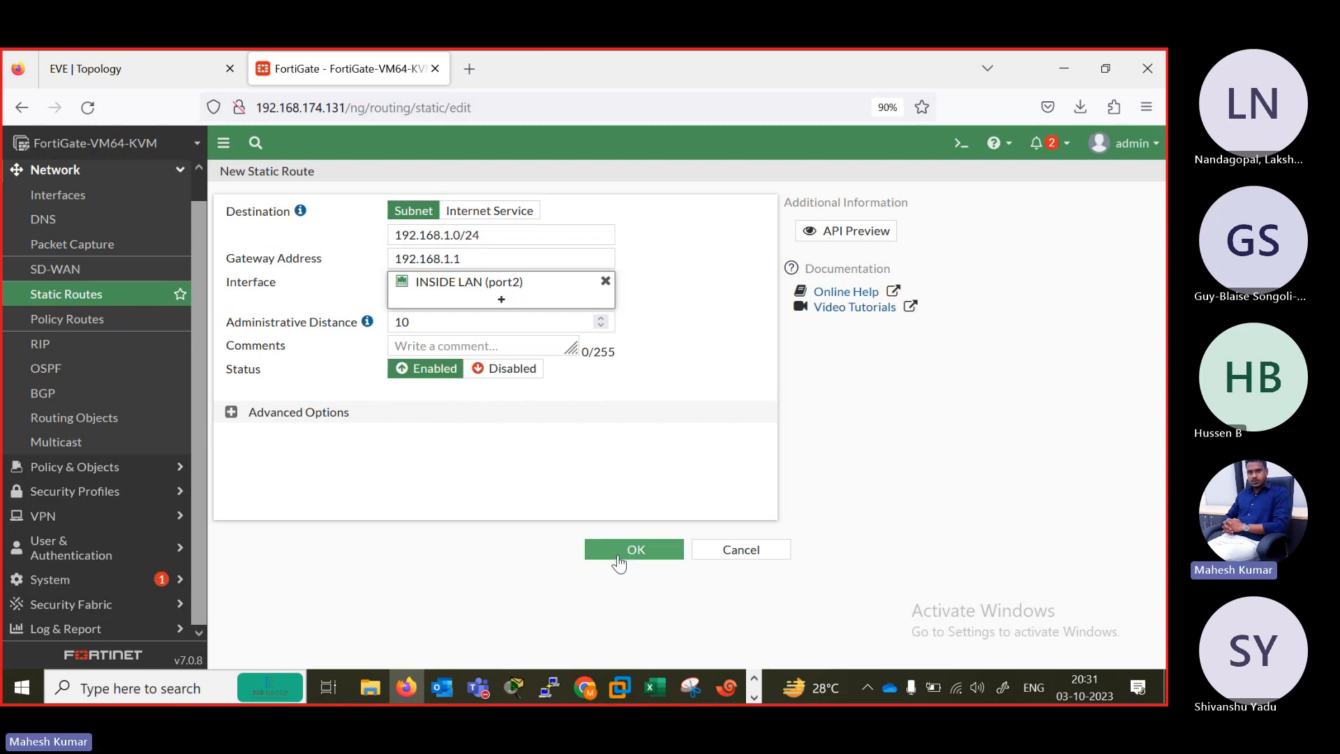
# Switch to the FortiGate console in Xshell and display the full routing table with get router info routing-table all.
pyautogui.click(111, 53)
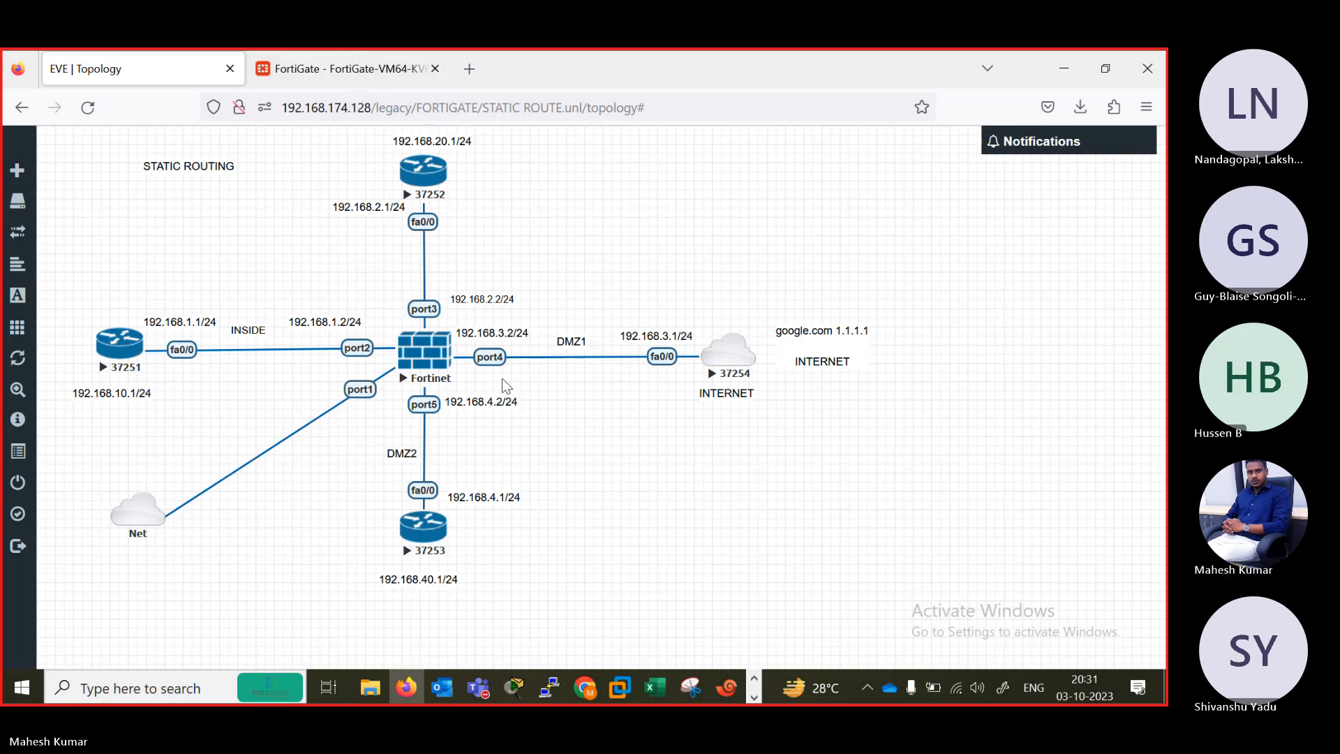
pyautogui.click(730, 690)
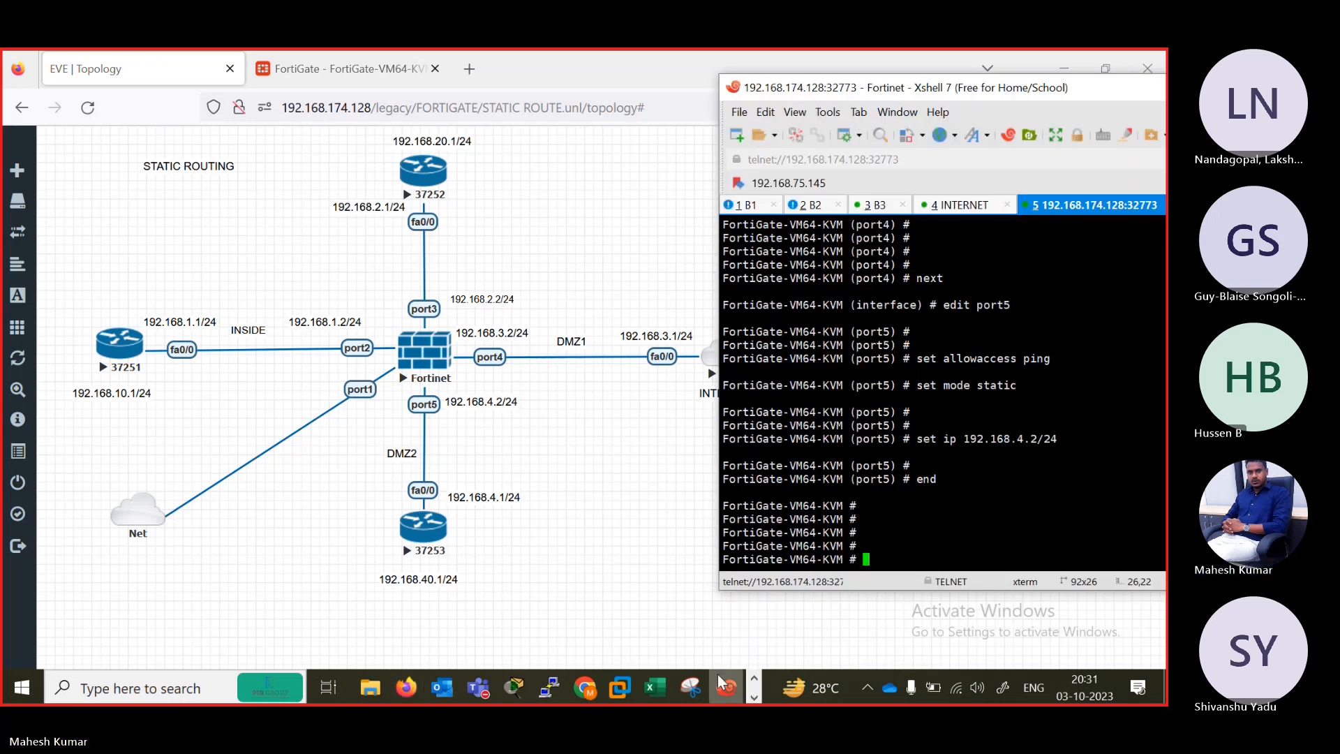
pyautogui.press('Return')
pyautogui.press('Return')
pyautogui.press('Return')
pyautogui.press('Return')
pyautogui.press('Return')
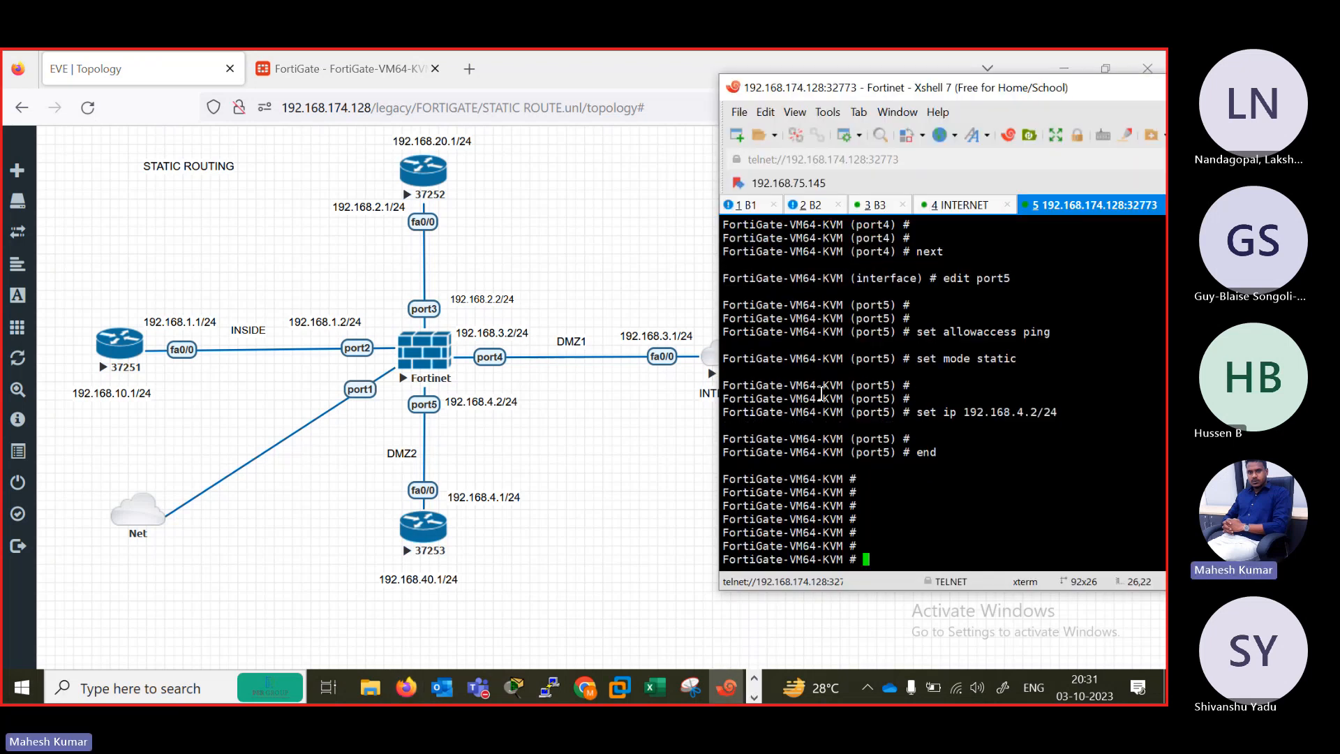
pyautogui.write('get  router u')
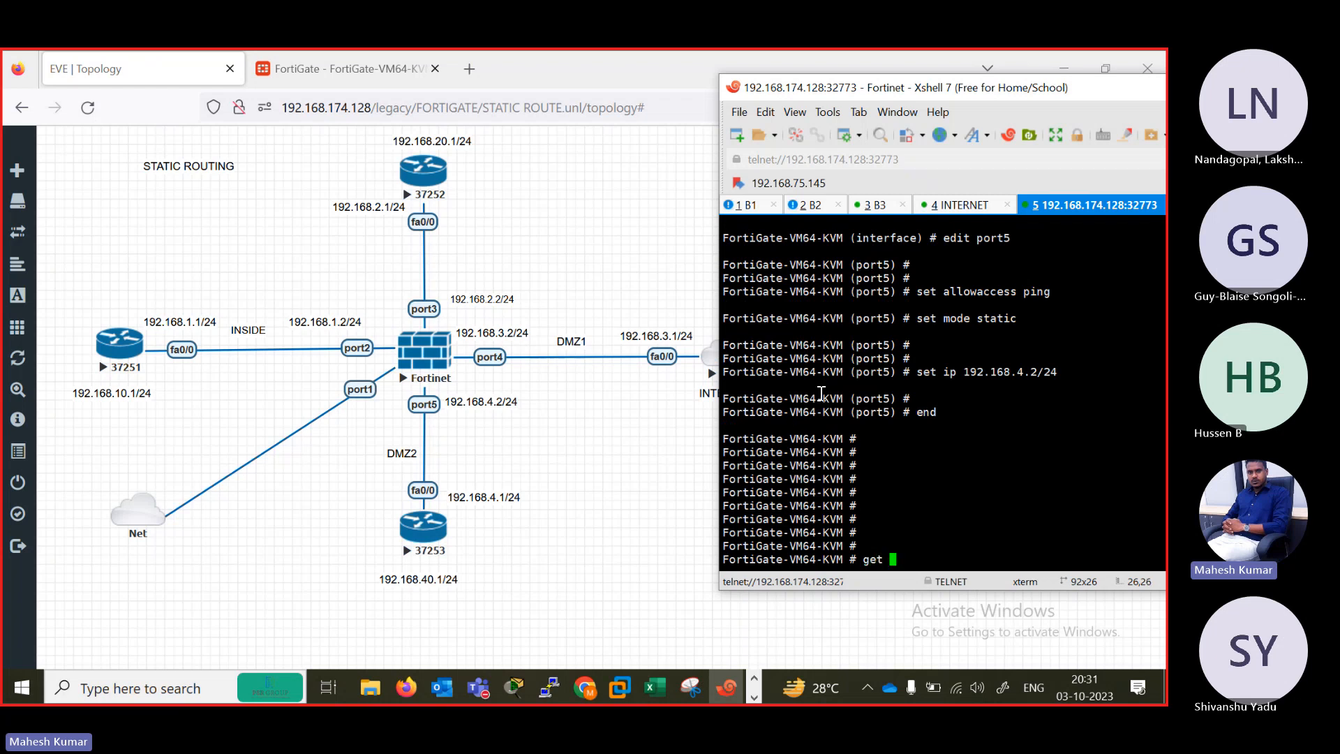
pyautogui.press('BackSpace')
pyautogui.press('BackSpace')
pyautogui.write('info')
pyautogui.write('routing-table all')
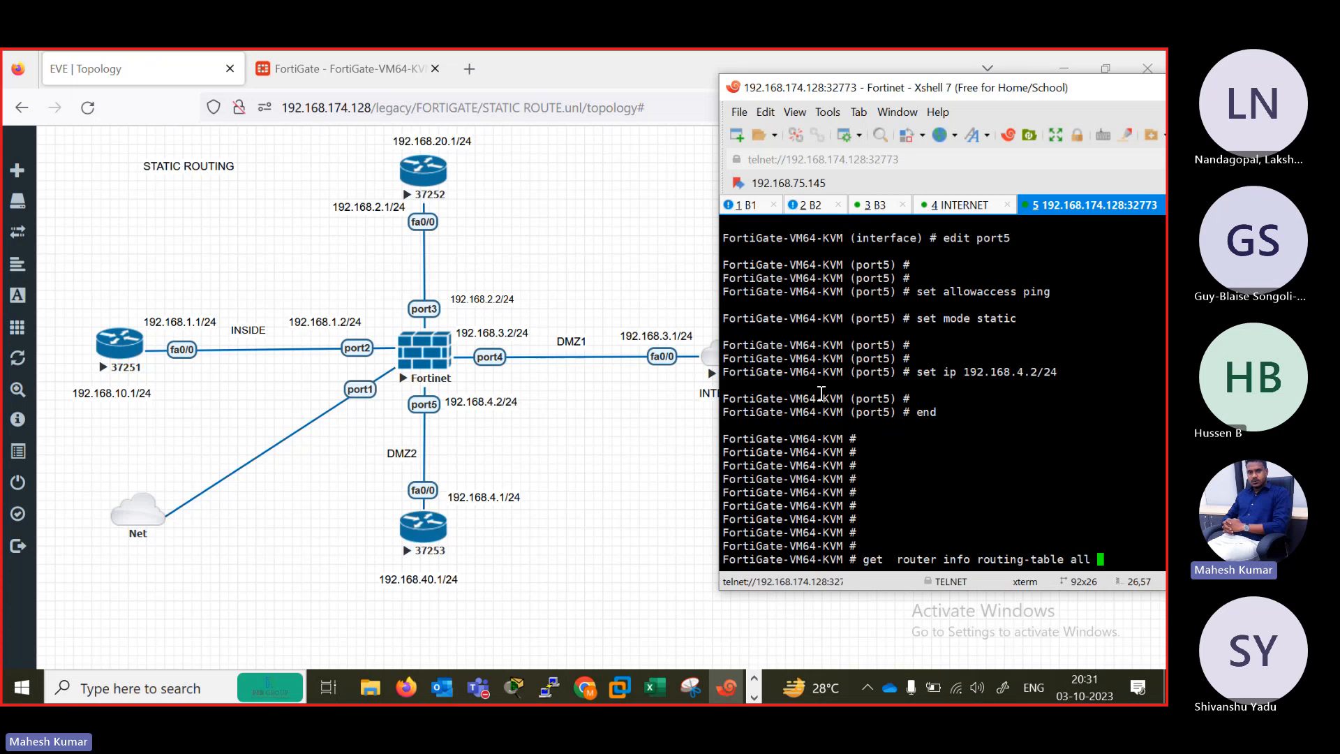
pyautogui.press('Return')
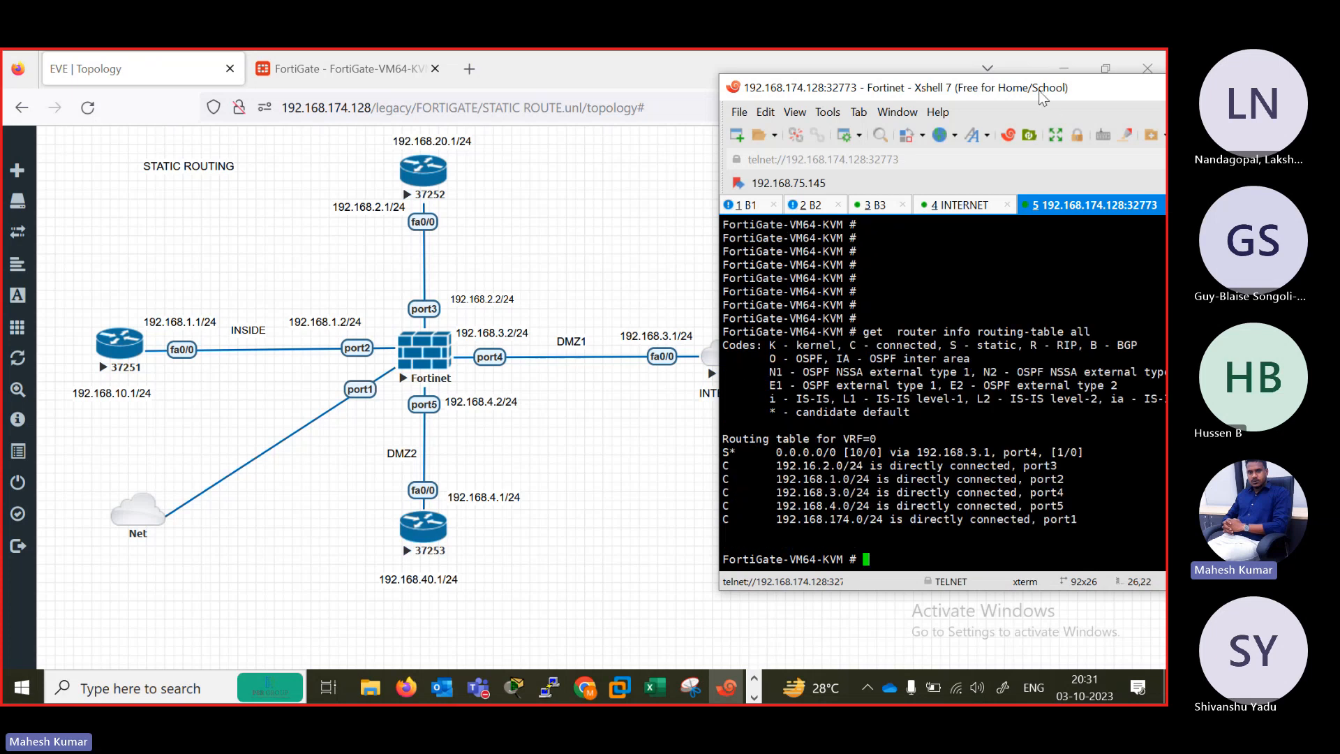
# Examine the directly connected routes listed for port1 to port5 in the FortiGate's routing table.
pyautogui.moveTo(1043, 98); pyautogui.dragTo(812, 93)
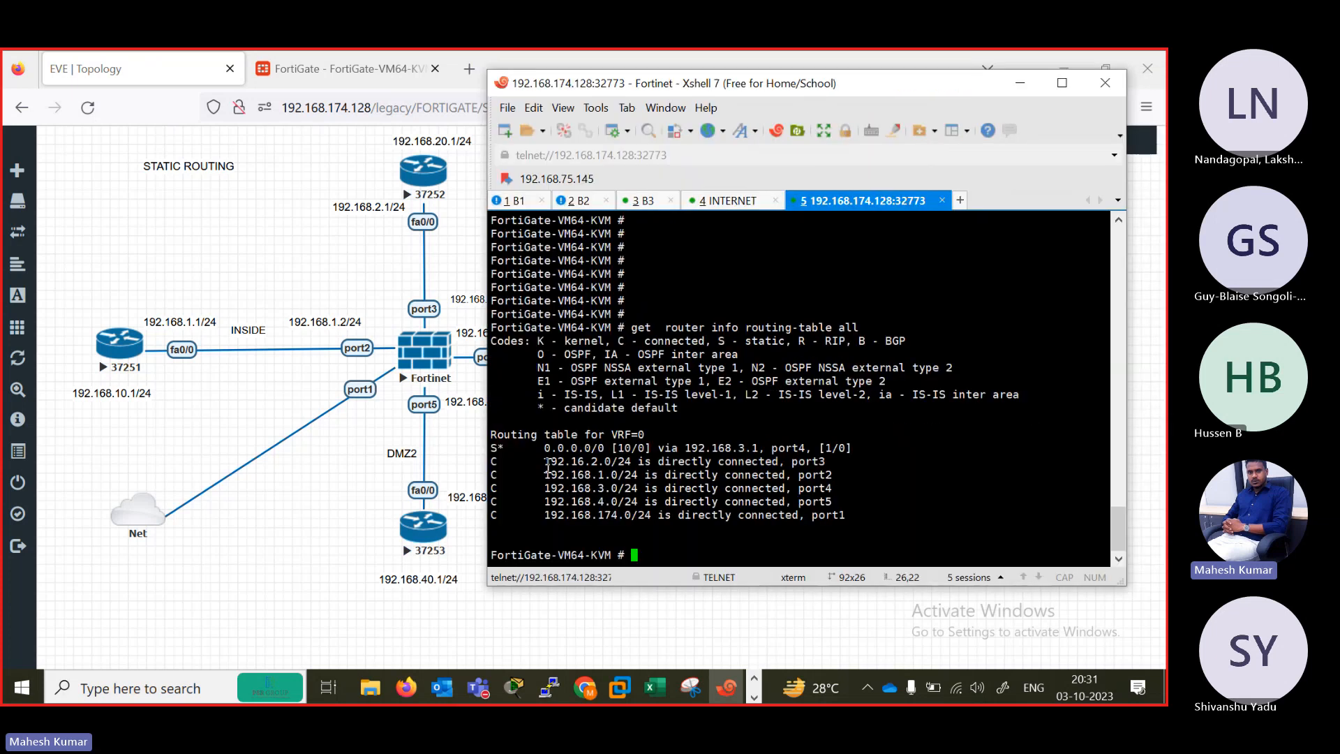
pyautogui.moveTo(545, 462); pyautogui.dragTo(711, 466)
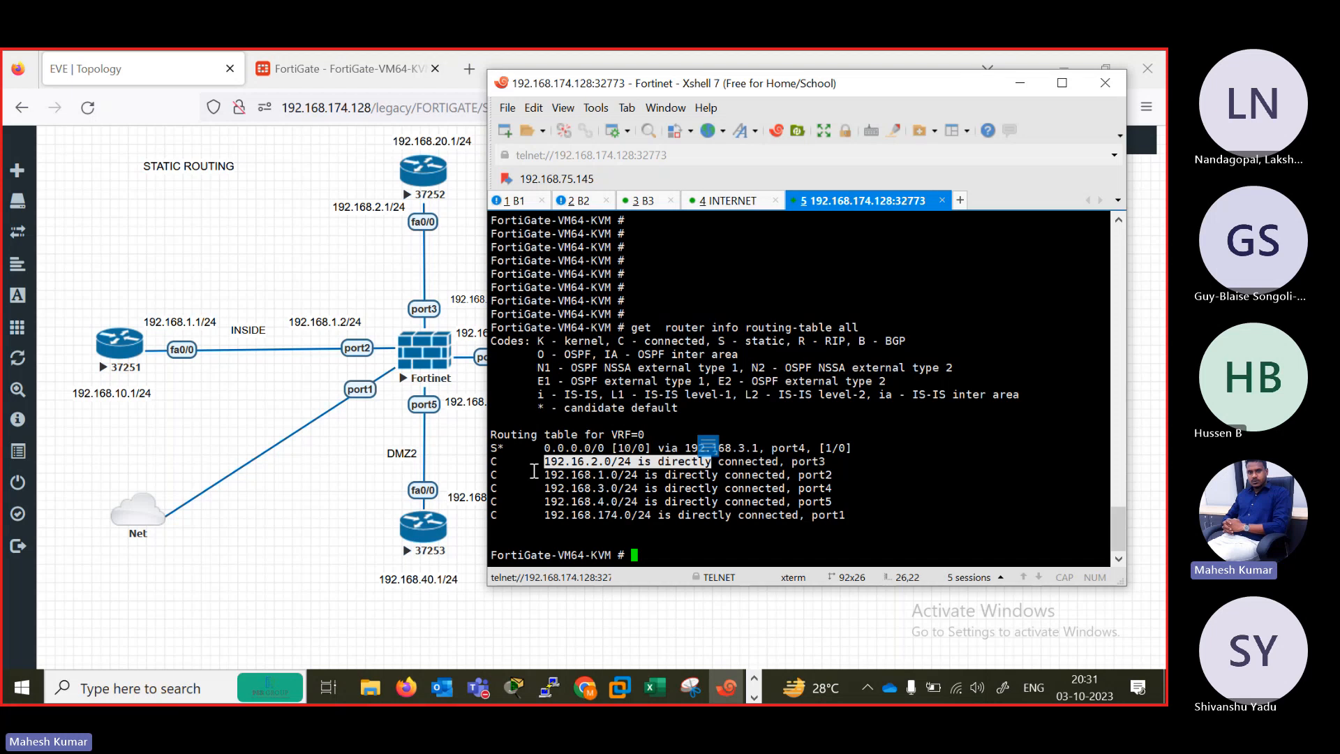
pyautogui.moveTo(538, 515)
pyautogui.mouseDown()
pyautogui.moveTo(558, 503)
pyautogui.moveTo(541, 515)
pyautogui.moveTo(858, 516)
pyautogui.mouseUp()
pyautogui.click(684, 553)
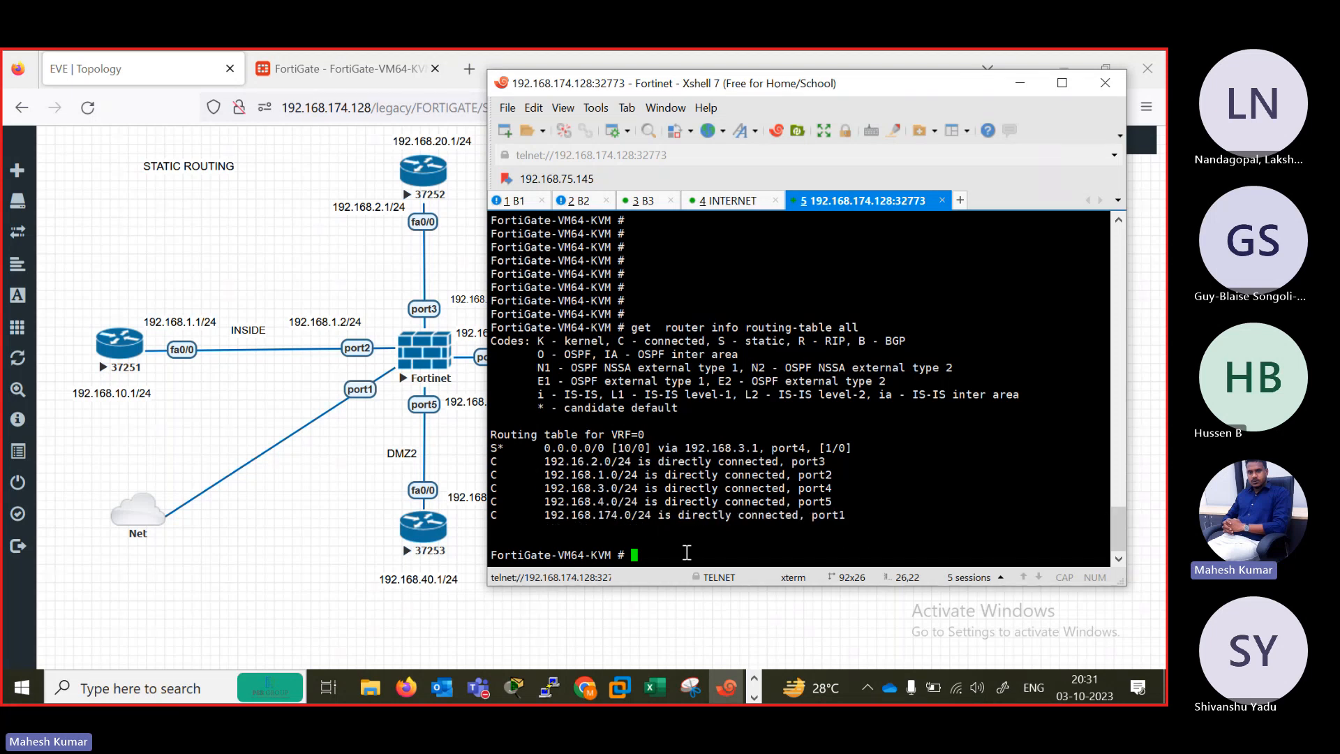
# Test internet reachability from the FortiGate console with execute ping 1.1.1.1.
pyautogui.press('Return')
pyautogui.press('Return')
pyautogui.press('Return')
pyautogui.press('Return')
pyautogui.press('Return')
pyautogui.write('ex')
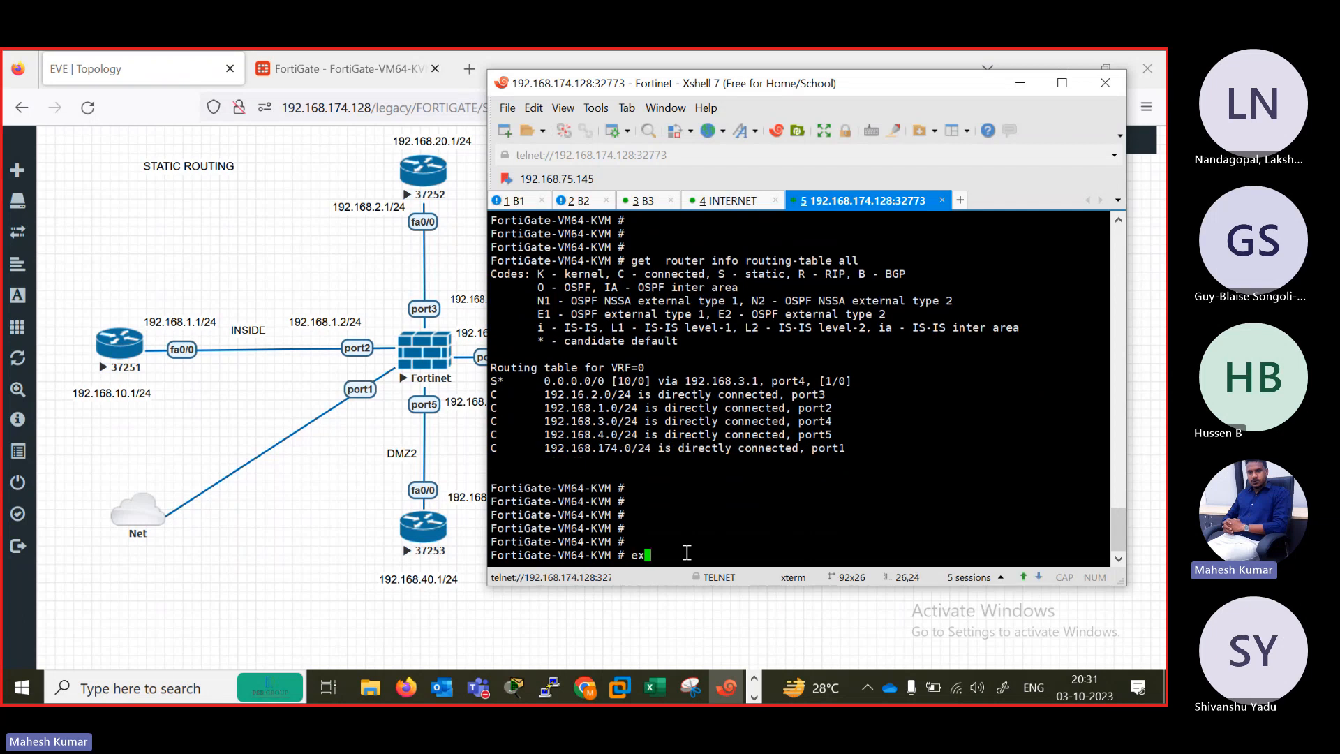
pyautogui.write('ecute ping 1.1.1.1')
pyautogui.press('Return')
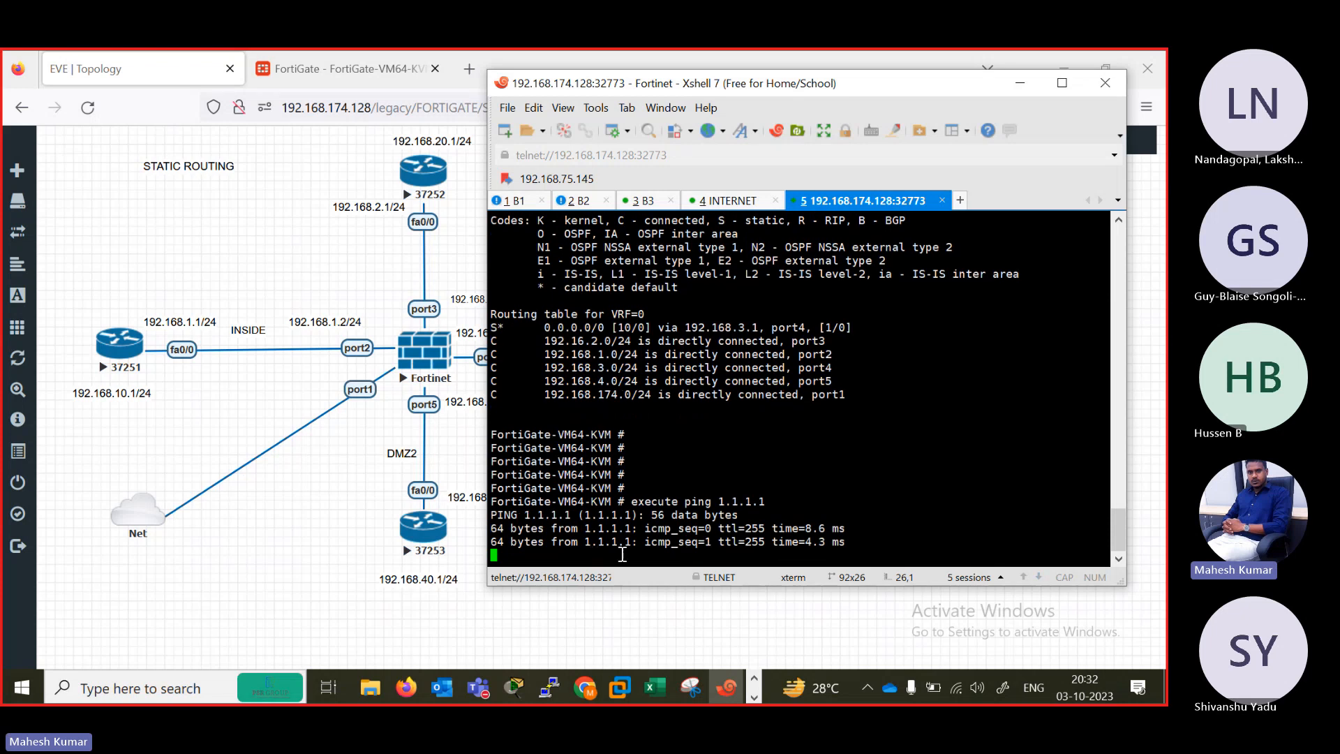
# Enter privileged mode on router B1 and ping 1.1.1.1, aborting the ping before it completes.
pyautogui.click(515, 201)
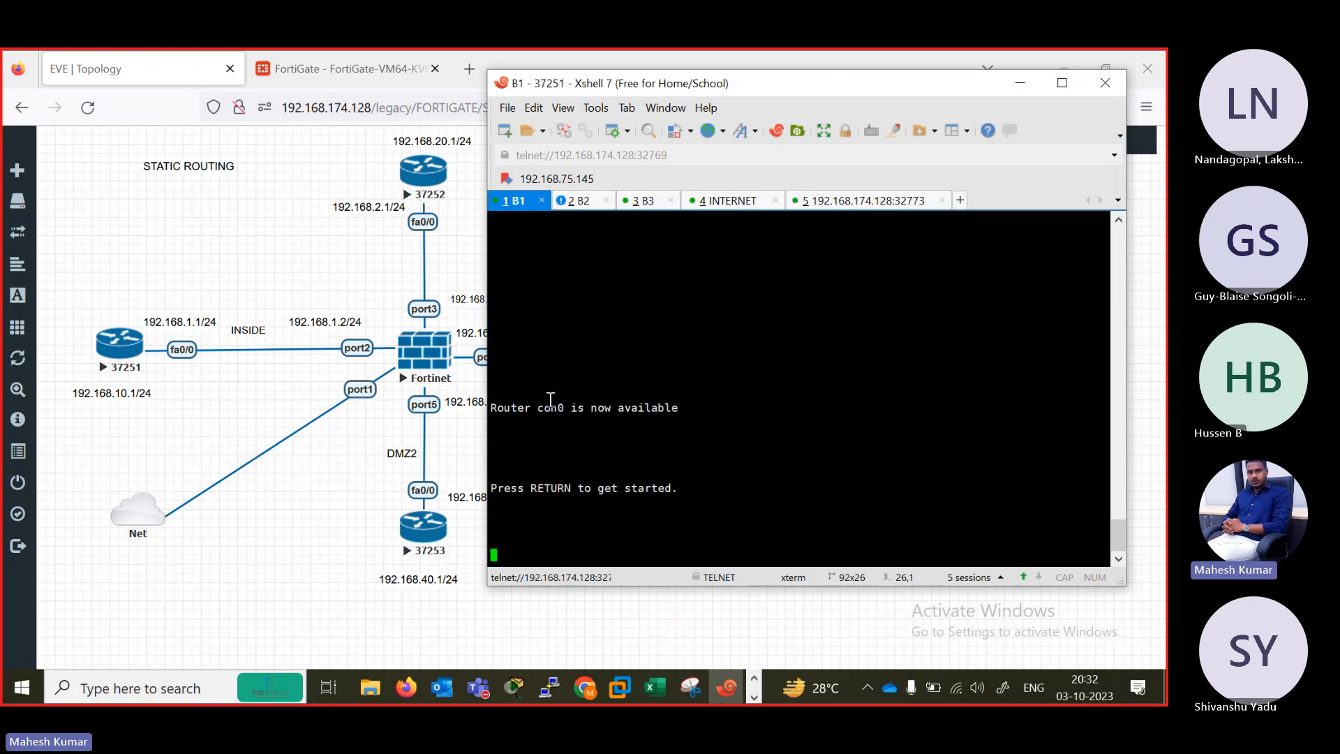
pyautogui.press('Return')
pyautogui.press('Return')
pyautogui.press('Return')
pyautogui.press('Return')
pyautogui.press('Return')
pyautogui.press('Return')
pyautogui.press('Return')
pyautogui.press('Return')
pyautogui.press('Return')
pyautogui.press('Return')
pyautogui.press('Return')
pyautogui.press('Return')
pyautogui.press('Return')
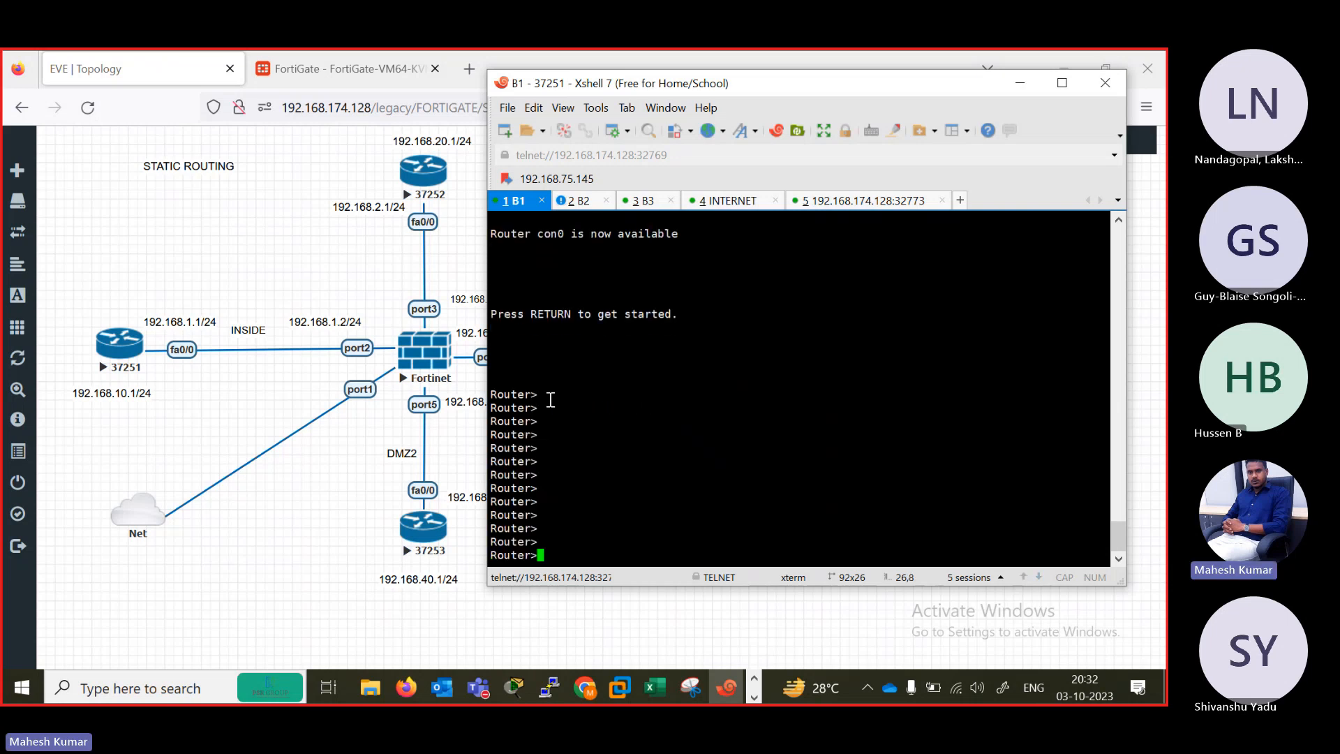
pyautogui.write('en')
pyautogui.press('Return')
pyautogui.write('pi')
pyautogui.press('Tab')
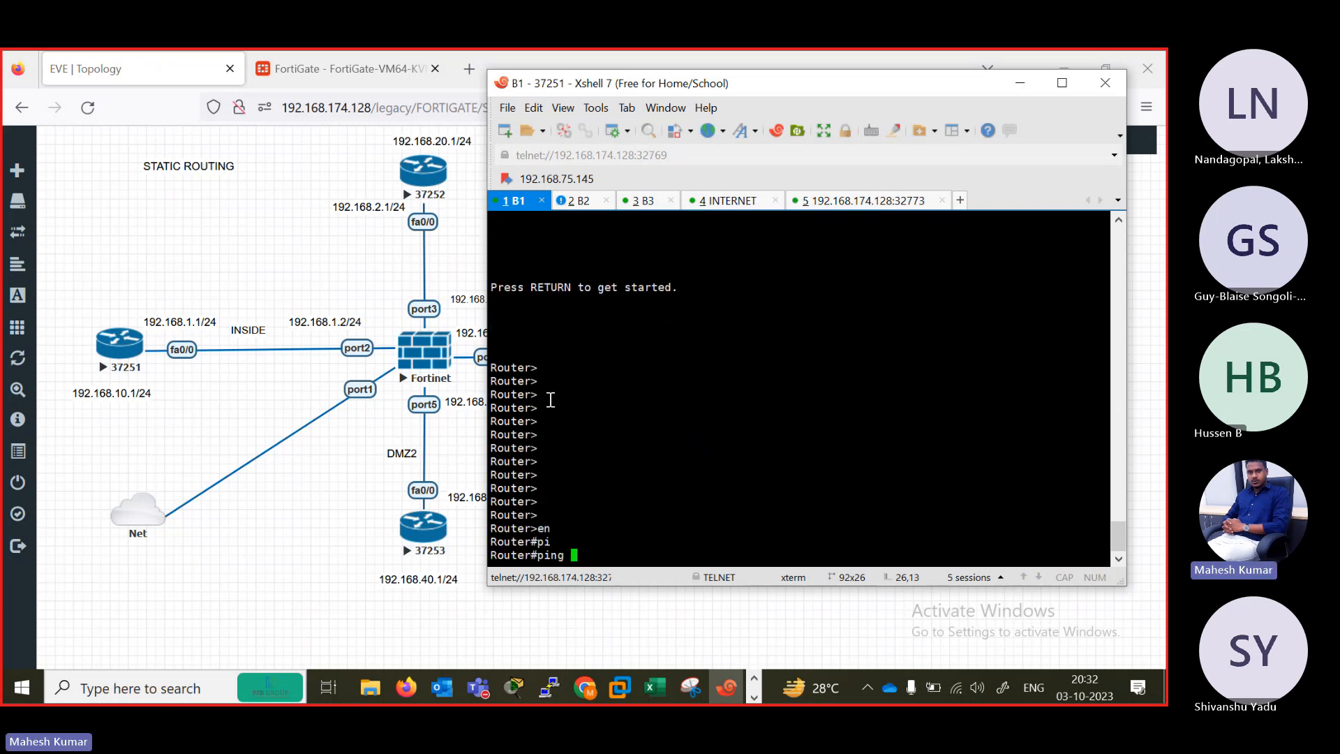
pyautogui.write('1.1.1.1')
pyautogui.press('Return')
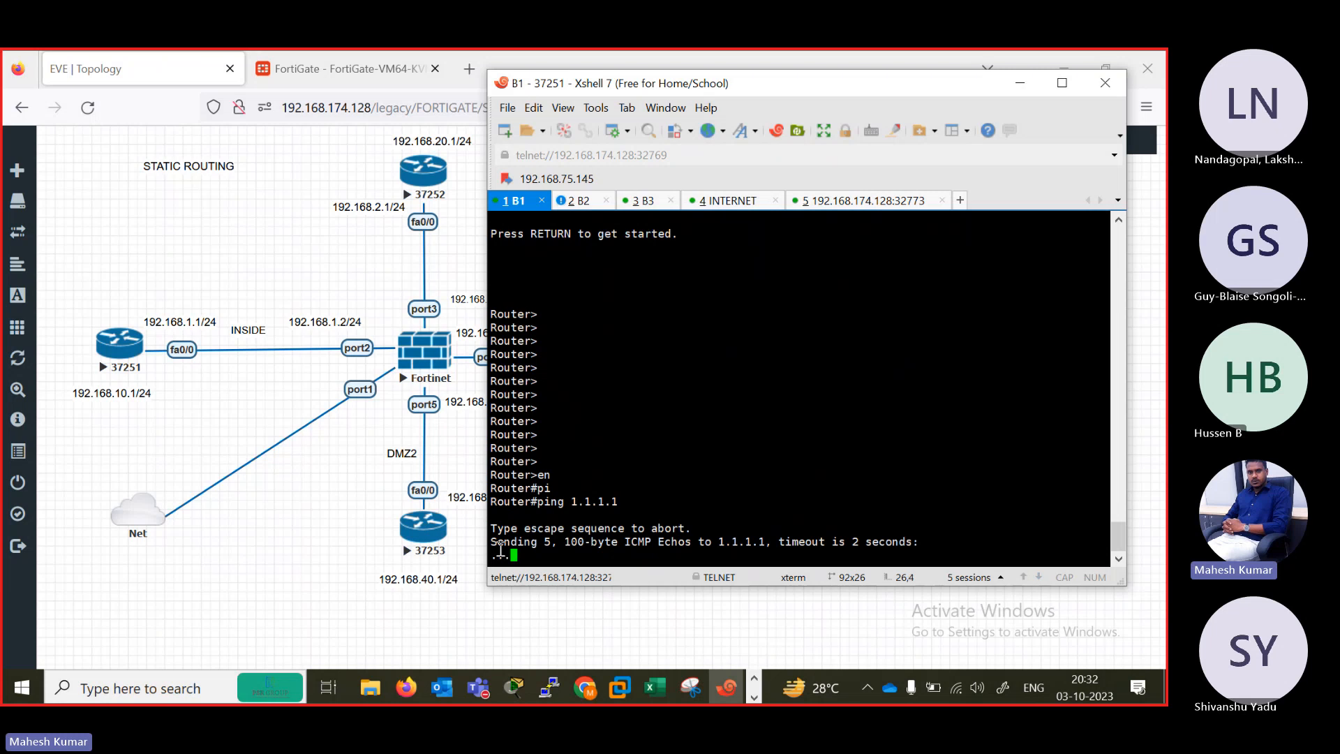
pyautogui.hotkey('ctrl', 'shift', '6')
# Ping the FortiGate's port2 address 192.168.1.2 from router B1.
pyautogui.write('ping')
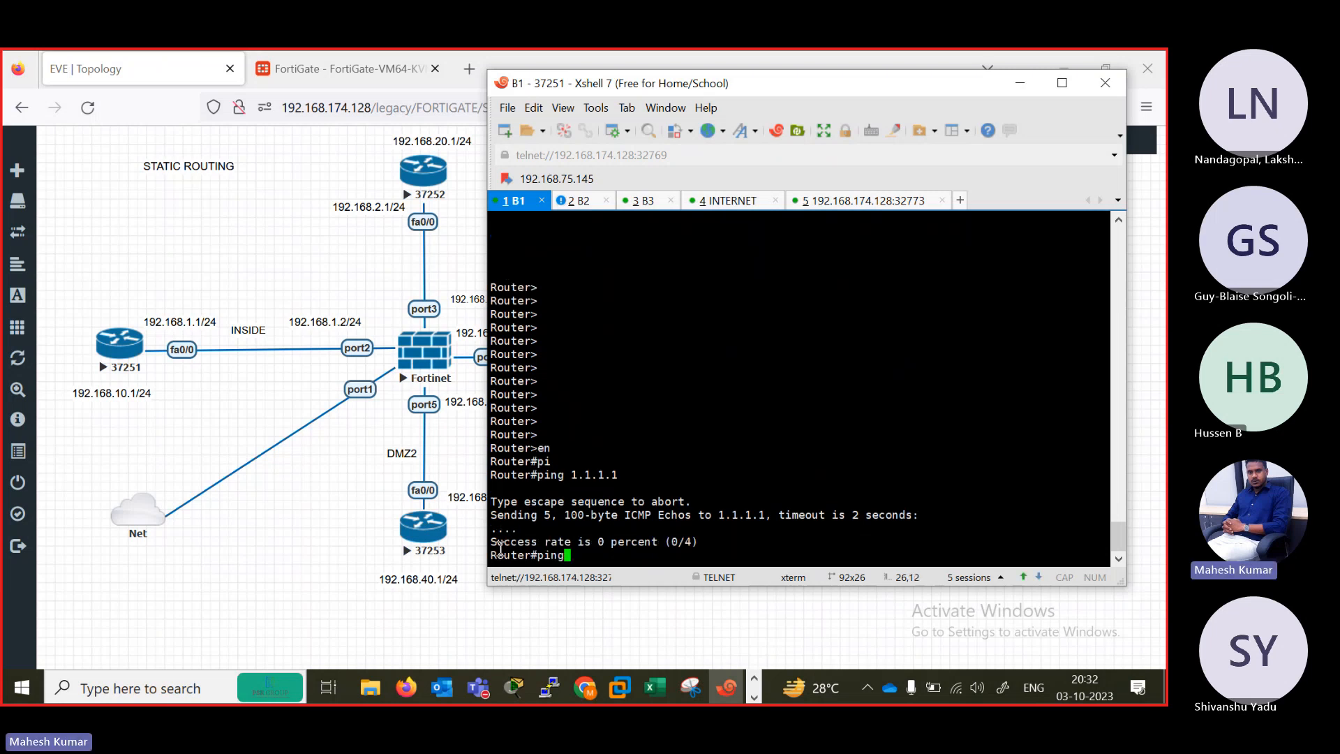
pyautogui.write(' 192.168.1.2')
pyautogui.press('Return')
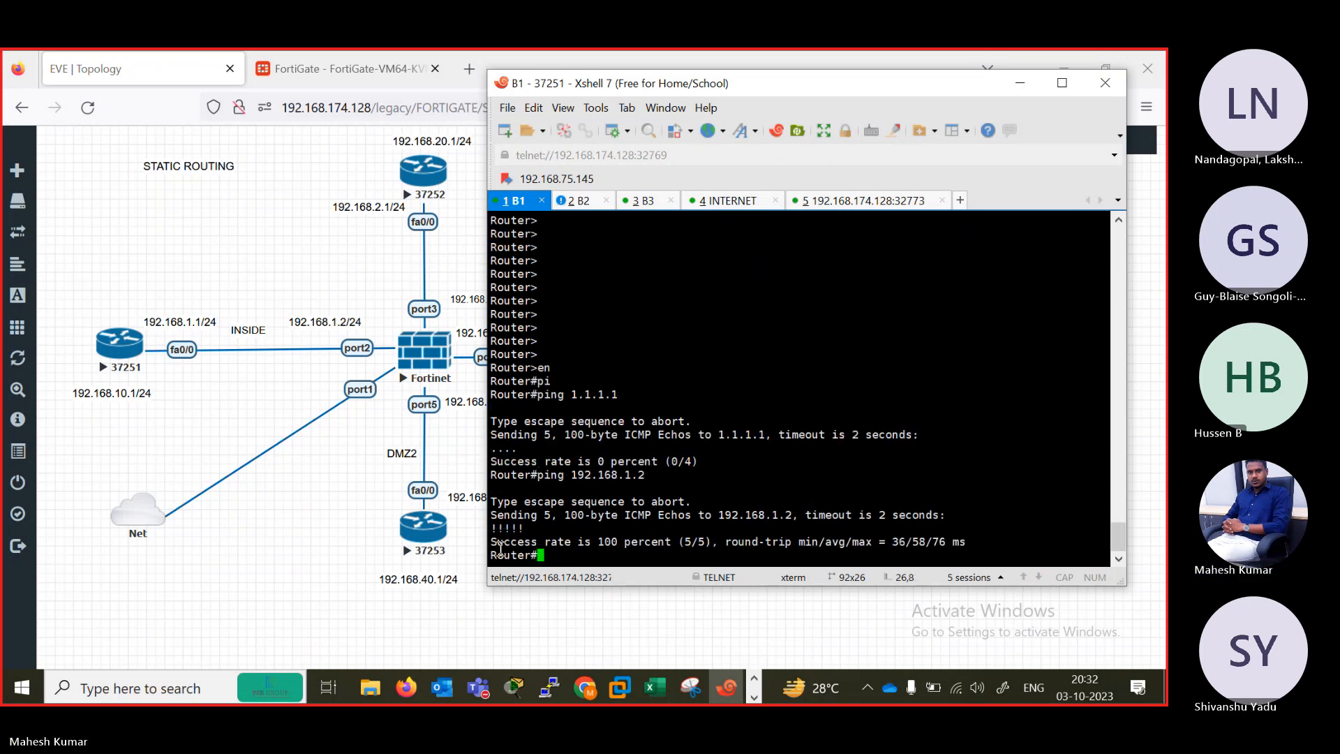
# Ping the FortiGate's port3 address 192.168.2.2 from router B1.
pyautogui.press('Up')
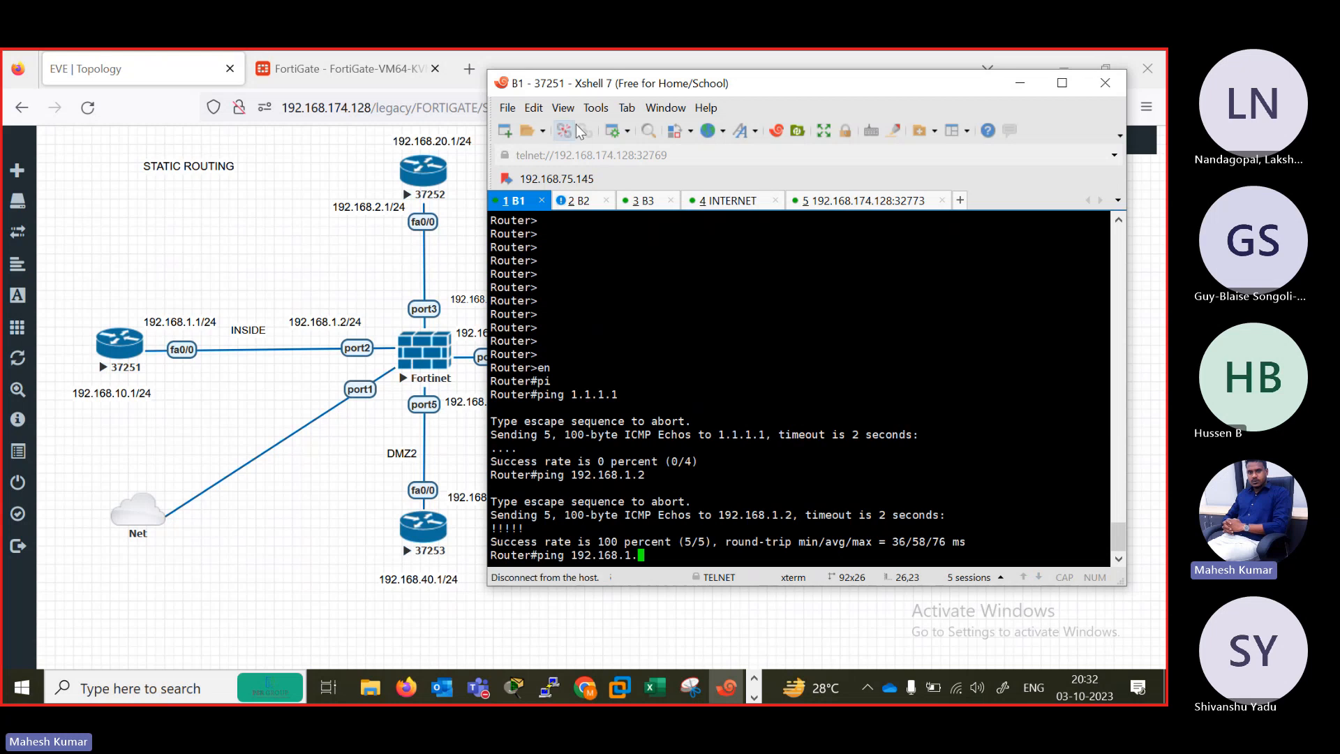
pyautogui.moveTo(558, 87)
pyautogui.mouseDown()
pyautogui.moveTo(599, 93)
pyautogui.moveTo(561, 88)
pyautogui.mouseUp()
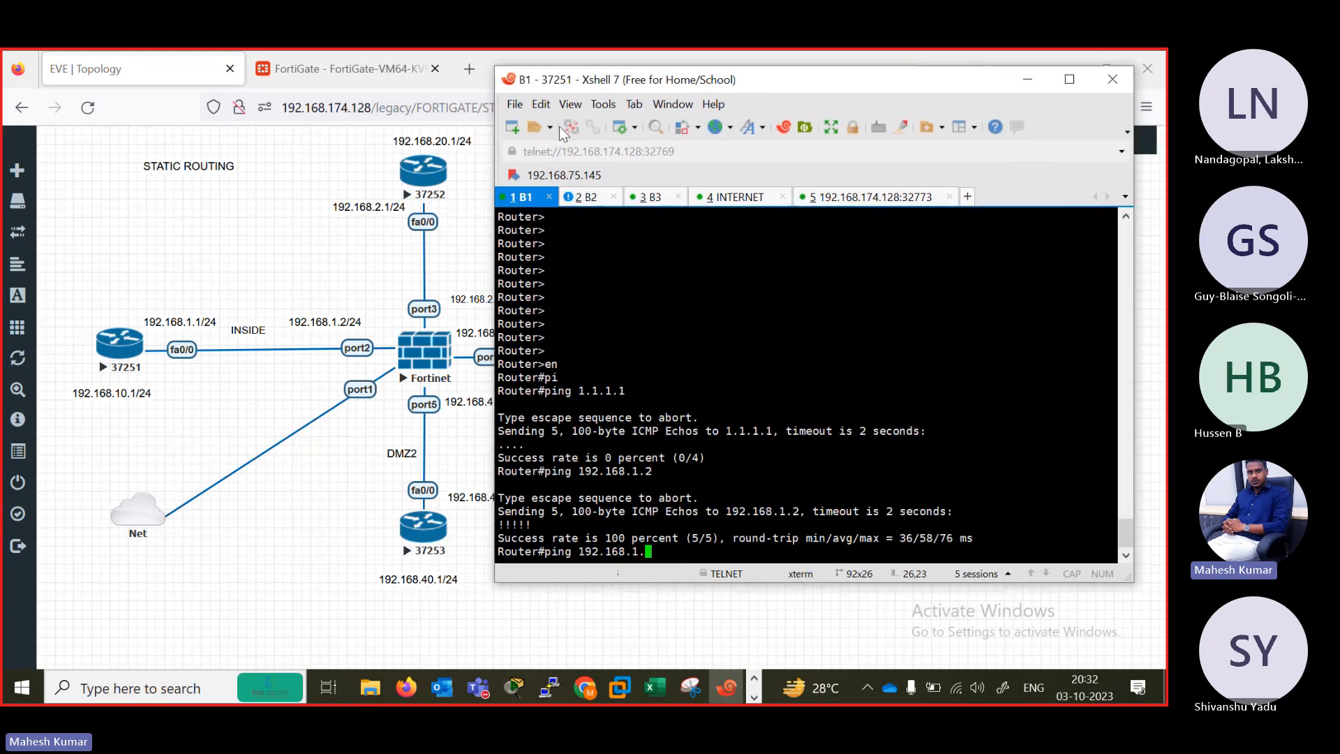
pyautogui.press('BackSpace')
pyautogui.press('BackSpace')
pyautogui.press('BackSpace')
pyautogui.write('.2.2')
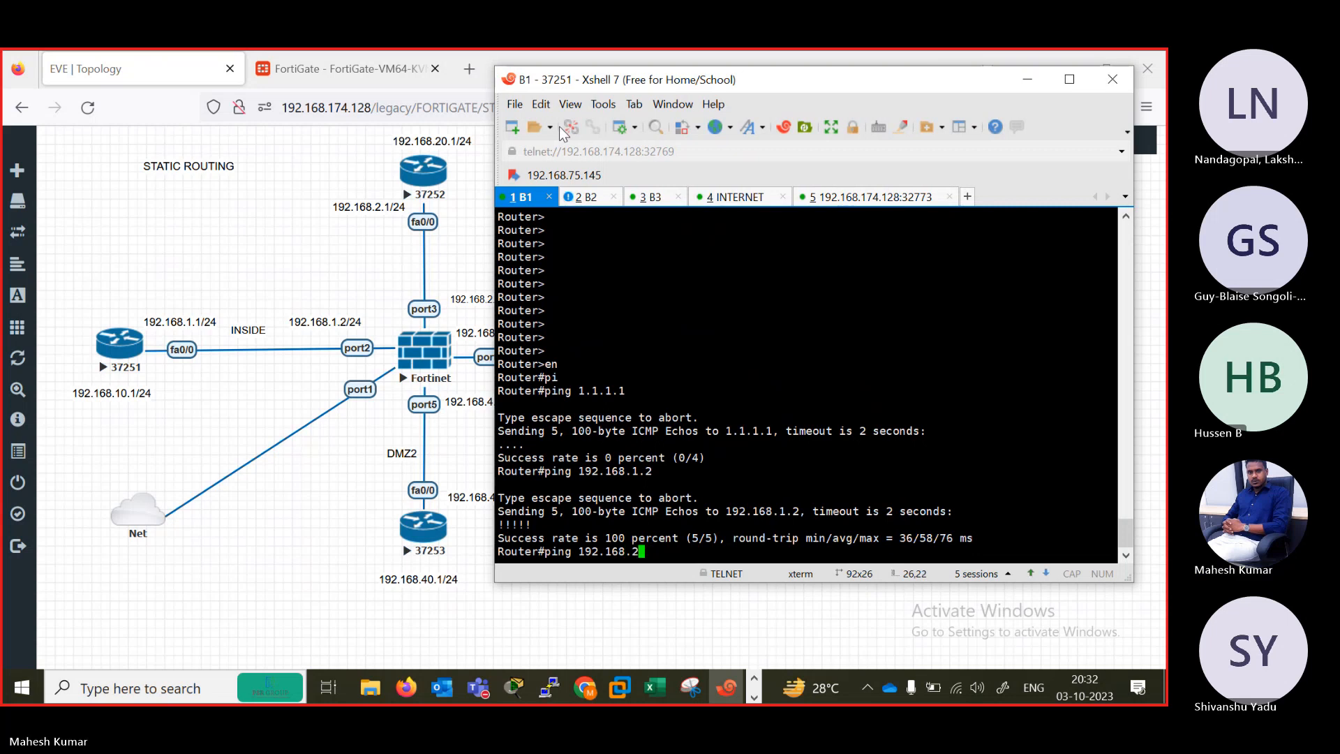
pyautogui.press('Return')
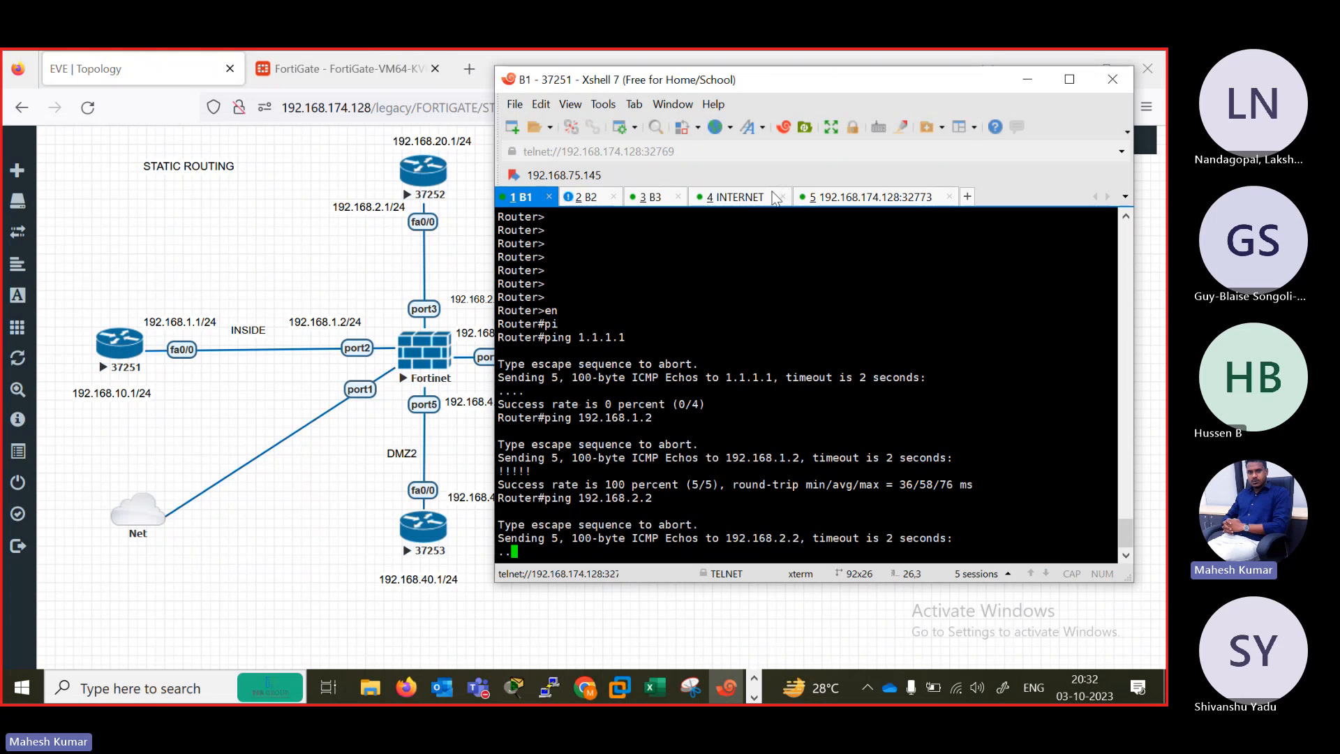
# Rename the FortiGate console's session tab to FW and bring up fresh prompts in it.
pyautogui.click(740, 197)
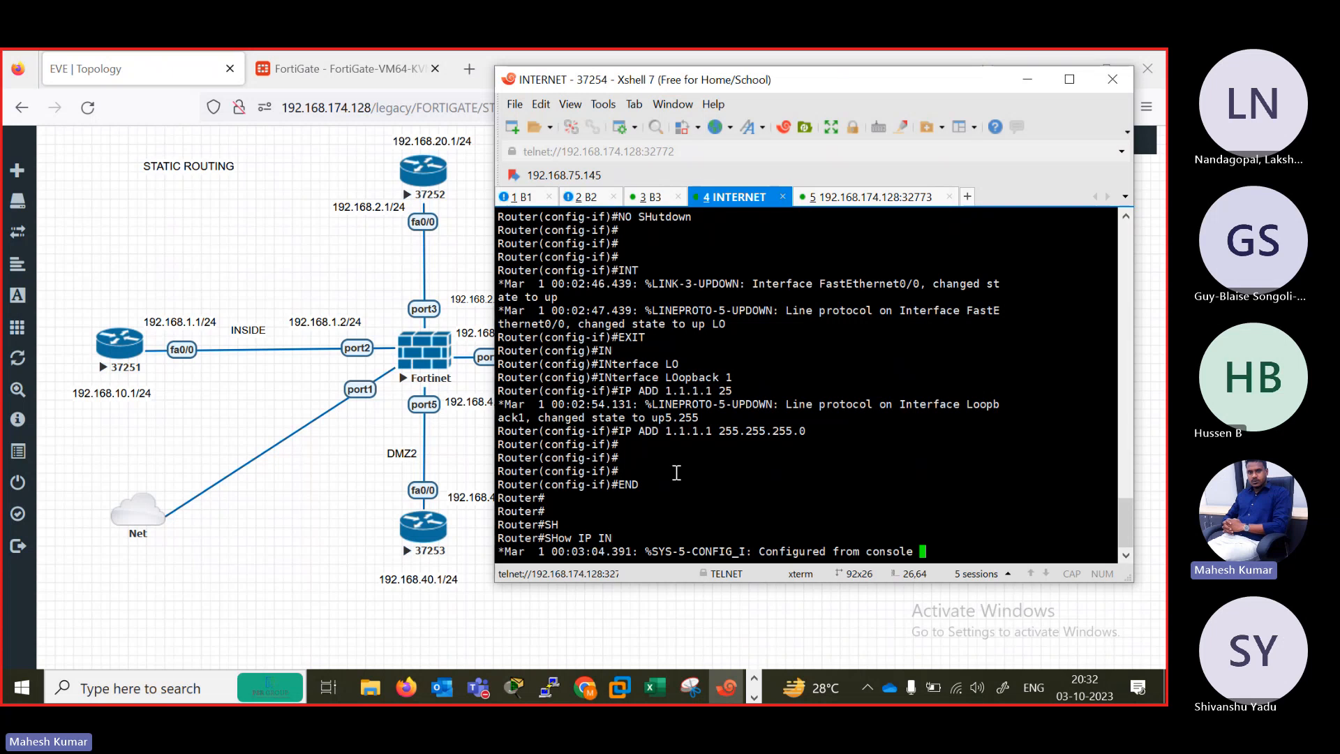
pyautogui.click(858, 199)
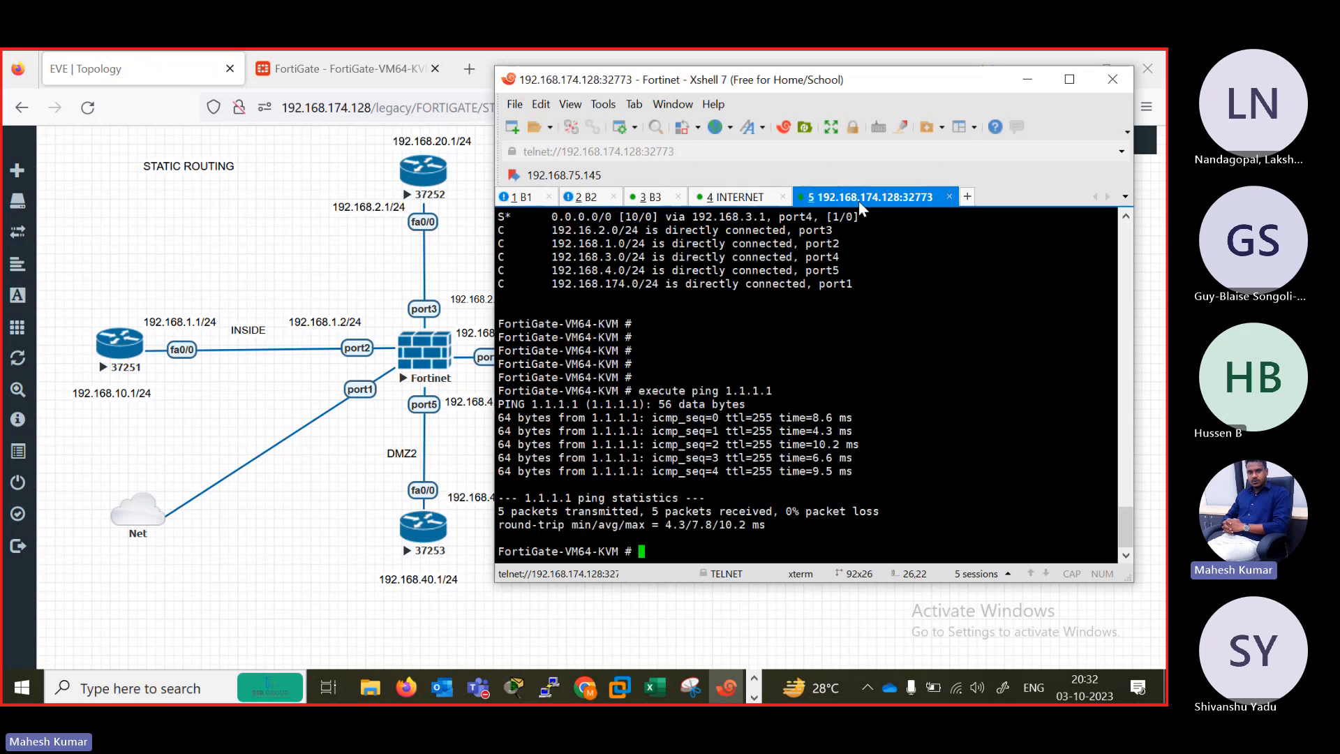
pyautogui.rightClick(839, 201)
pyautogui.click(898, 489)
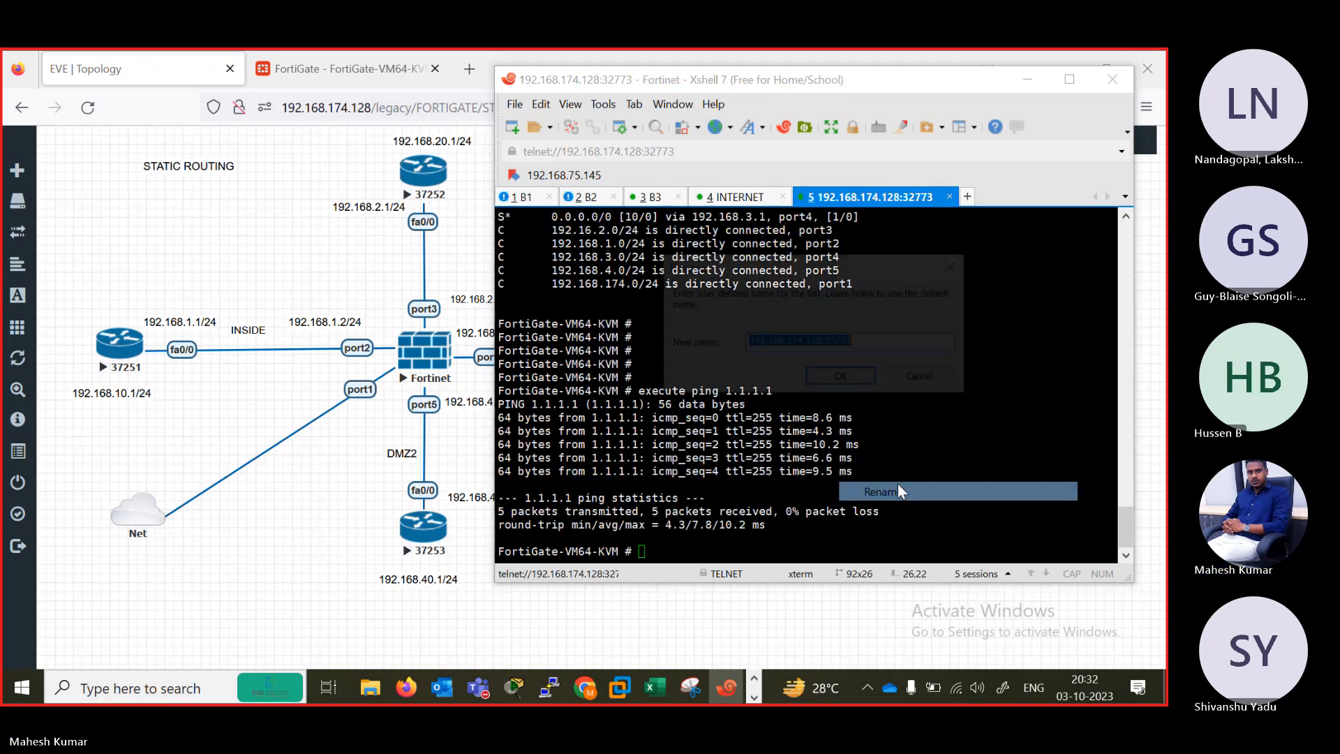
pyautogui.write('FW')
pyautogui.press('Return')
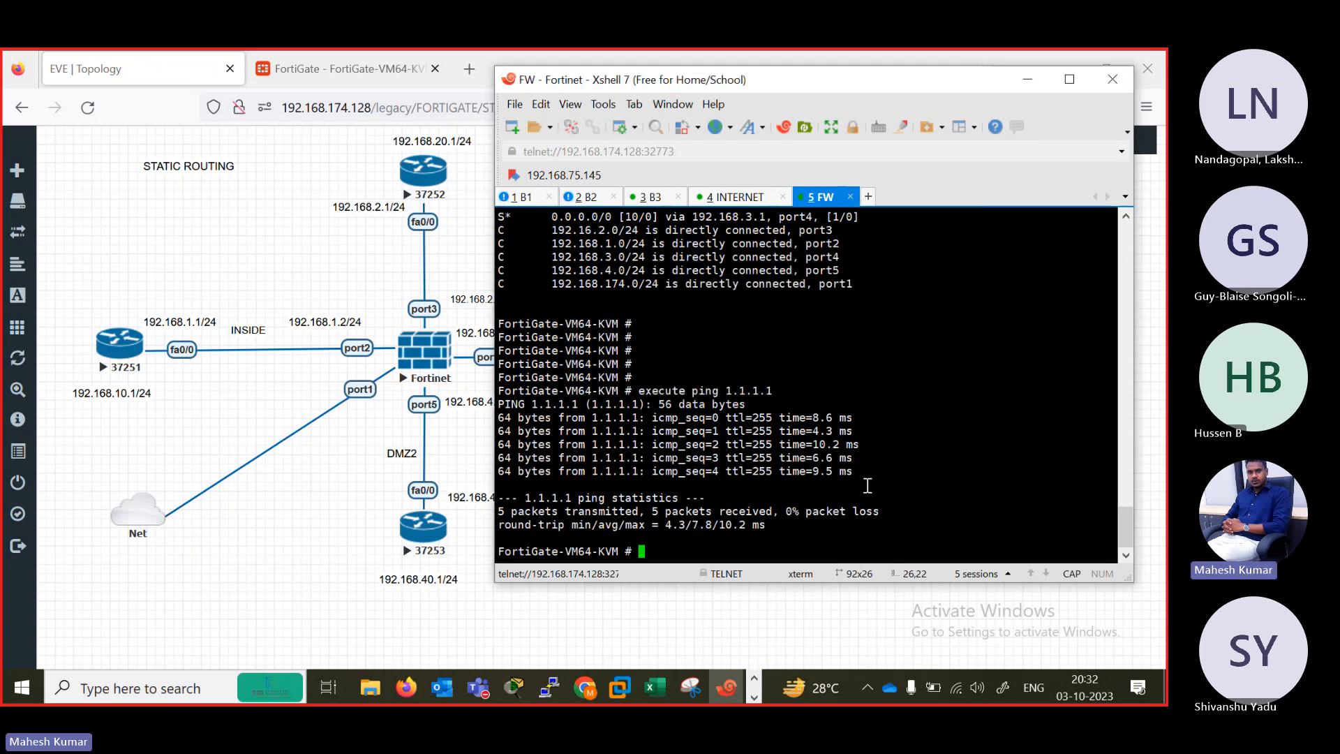
pyautogui.press('Return')
pyautogui.press('Return')
pyautogui.press('Return')
pyautogui.press('Return')
pyautogui.press('Return')
pyautogui.press('Return')
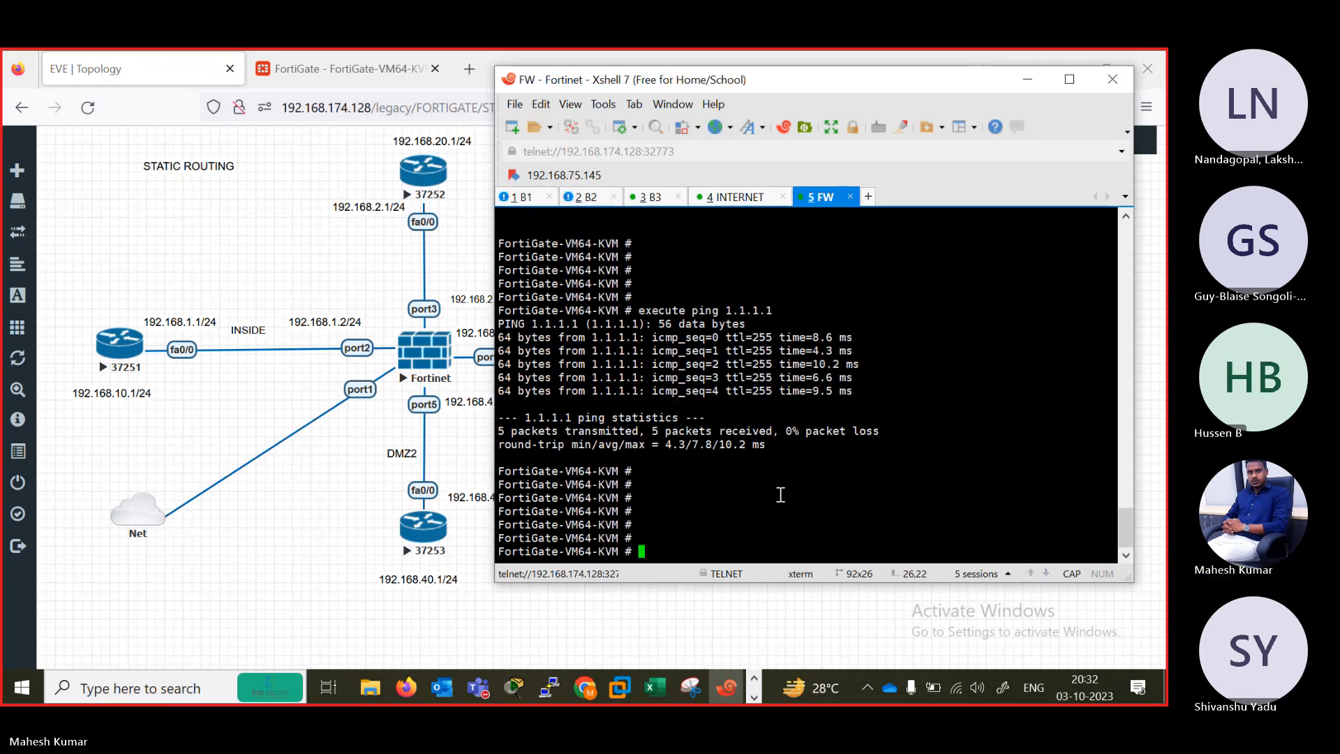
pyautogui.click(332, 57)
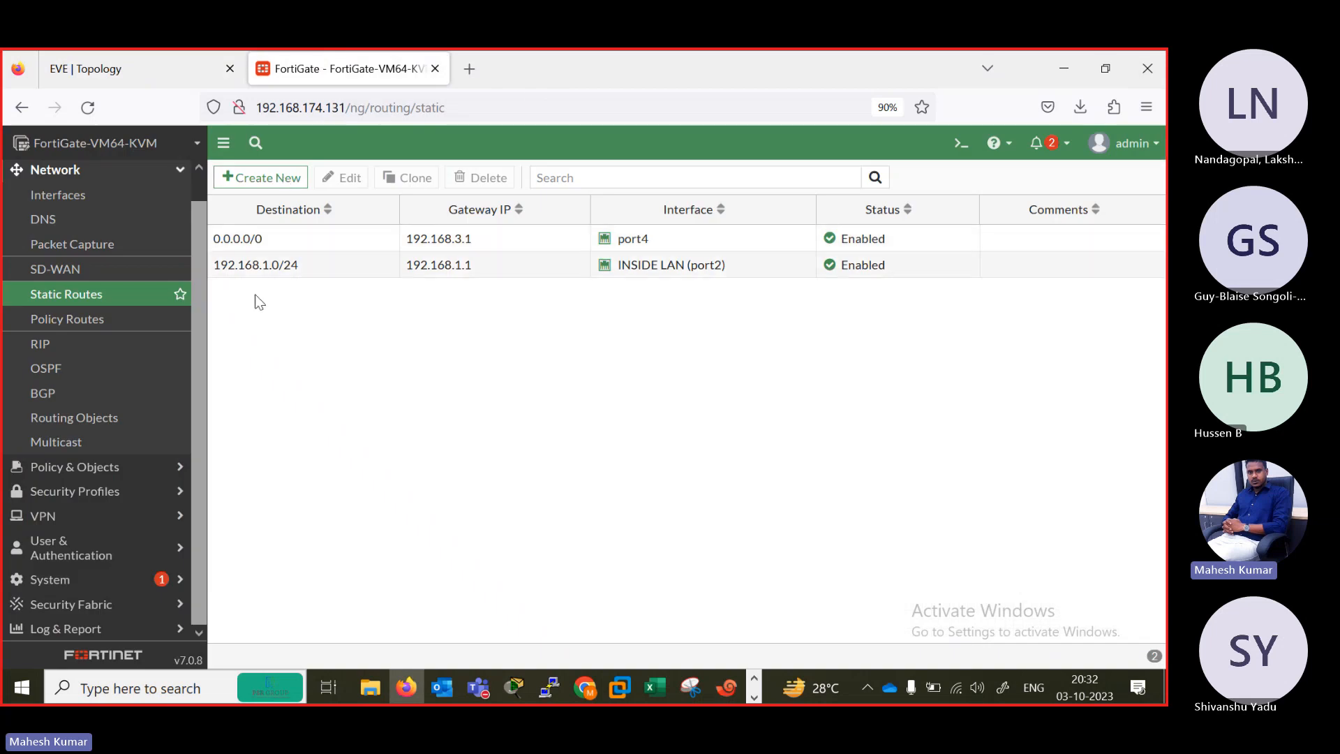
pyautogui.click(262, 180)
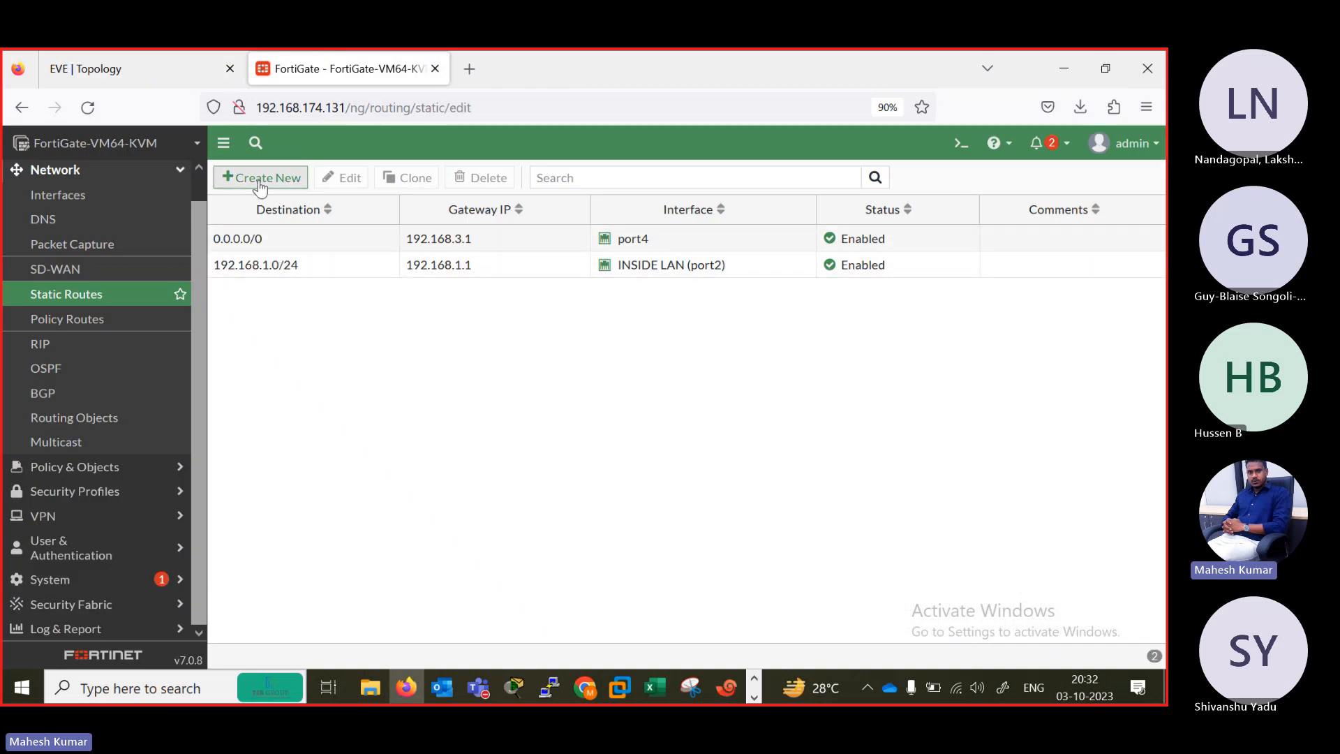
pyautogui.moveTo(453, 258); pyautogui.dragTo(413, 256)
pyautogui.moveTo(501, 240); pyautogui.dragTo(323, 213)
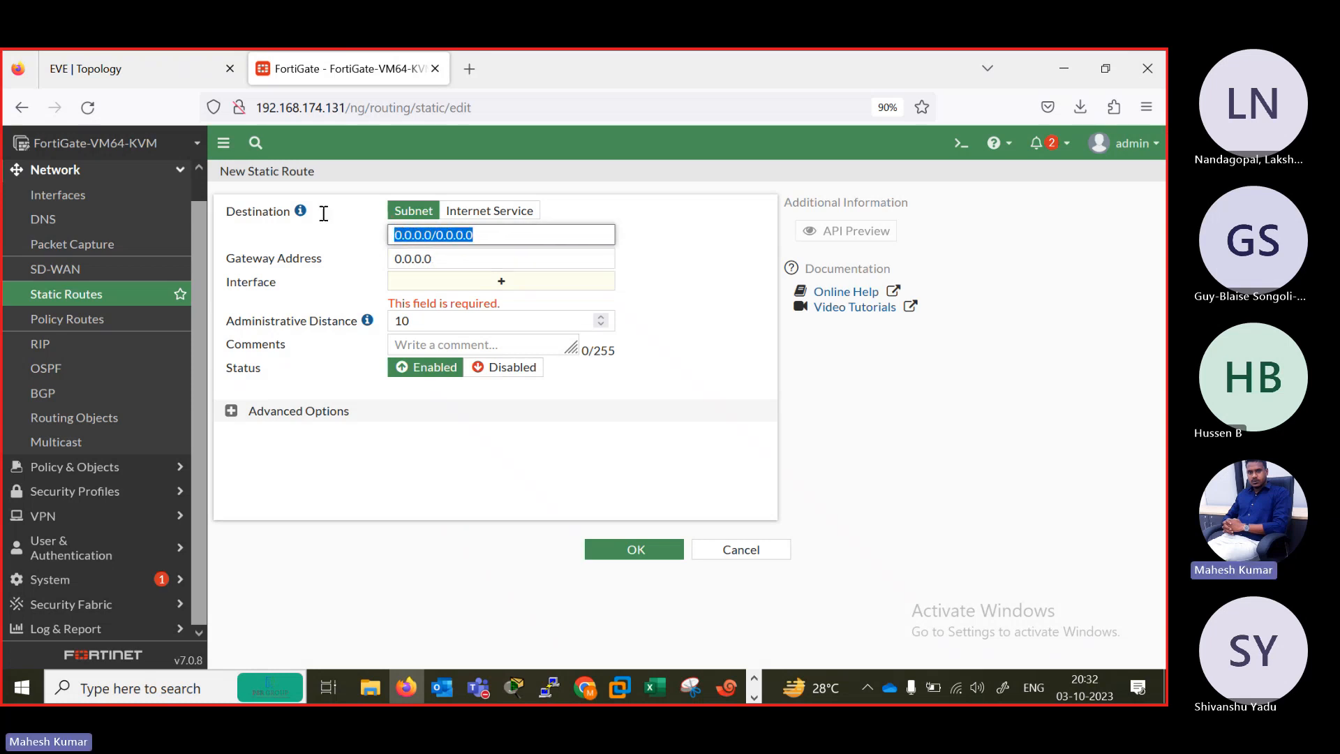
pyautogui.write('192.168.2.')
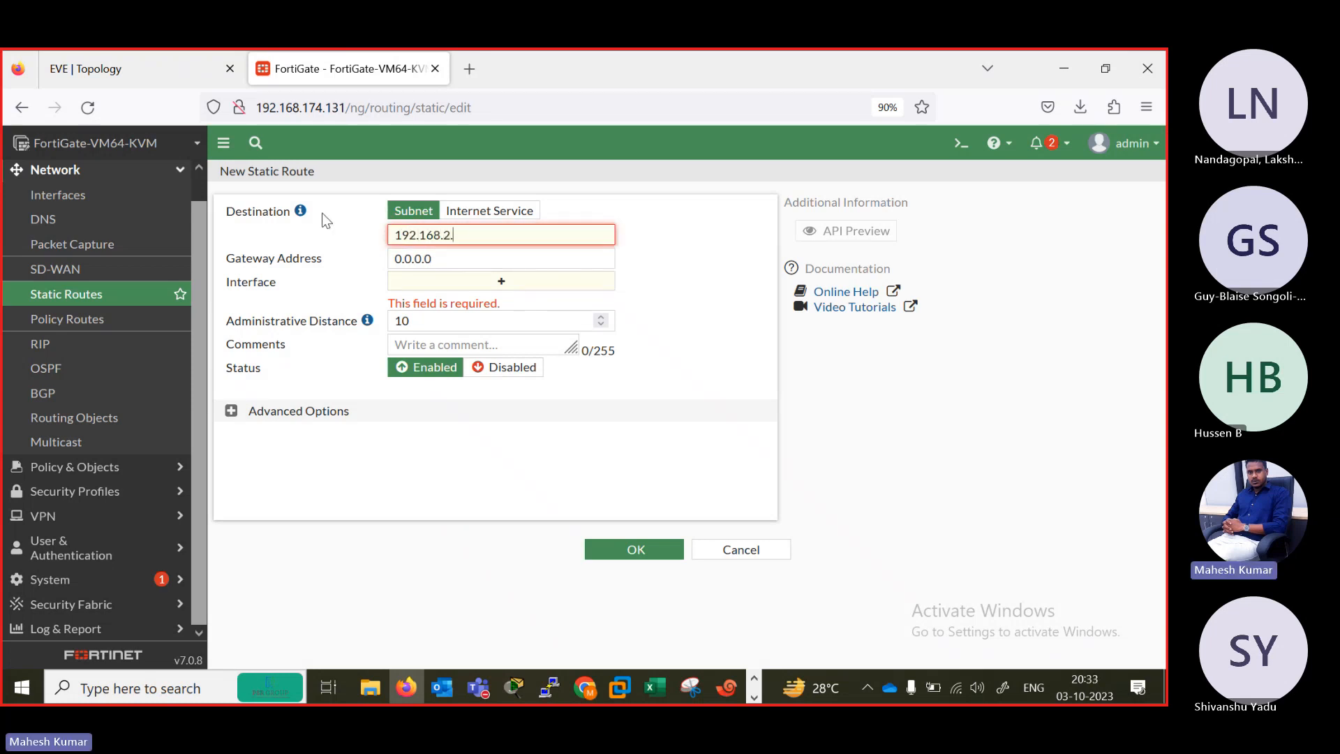
pyautogui.write('0/24')
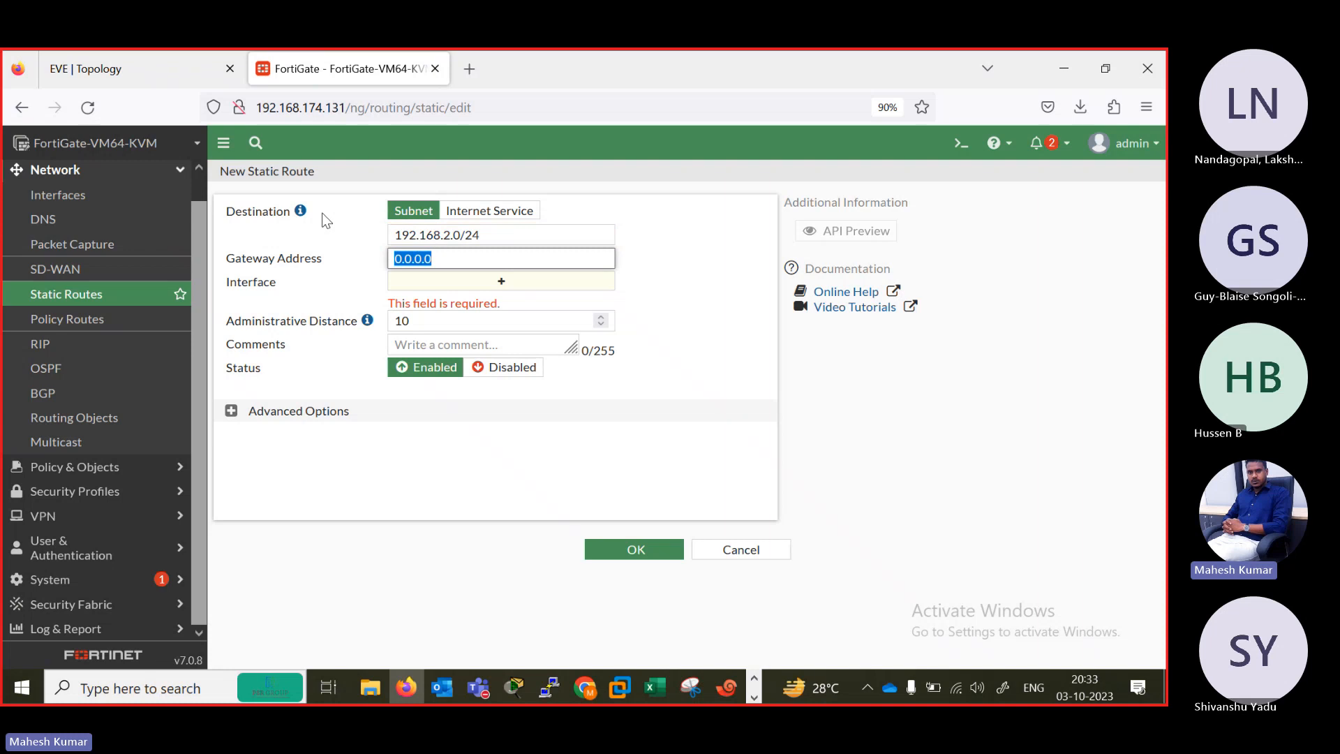
pyautogui.click(114, 68)
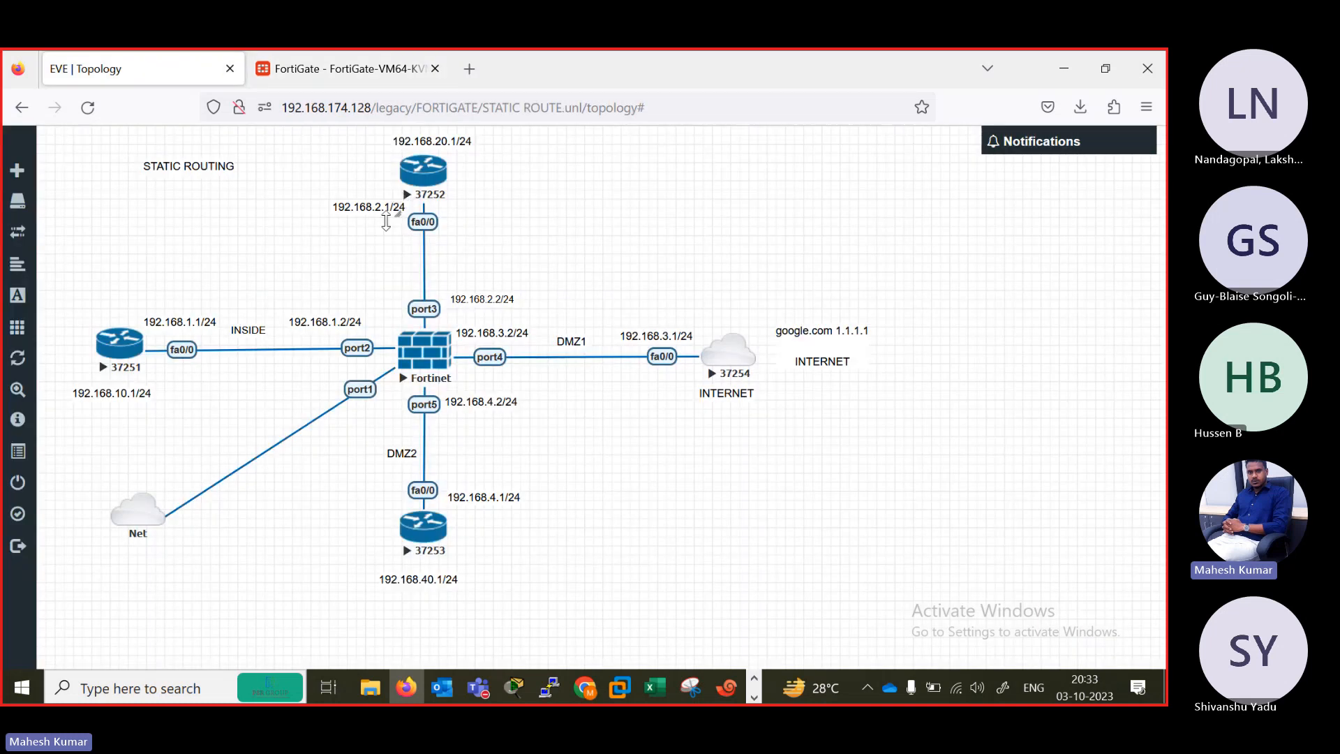
pyautogui.click(363, 68)
pyautogui.write('192')
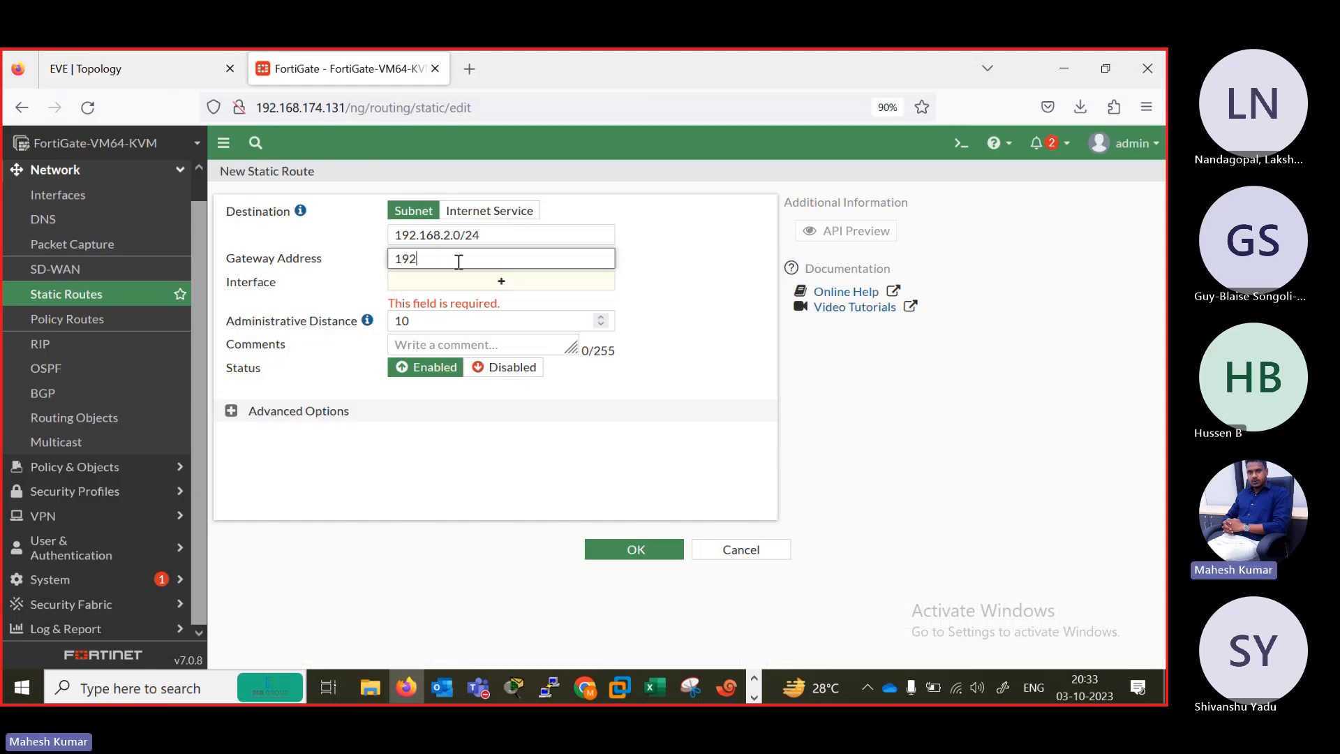
pyautogui.write('.168.2.1')
pyautogui.press('Tab')
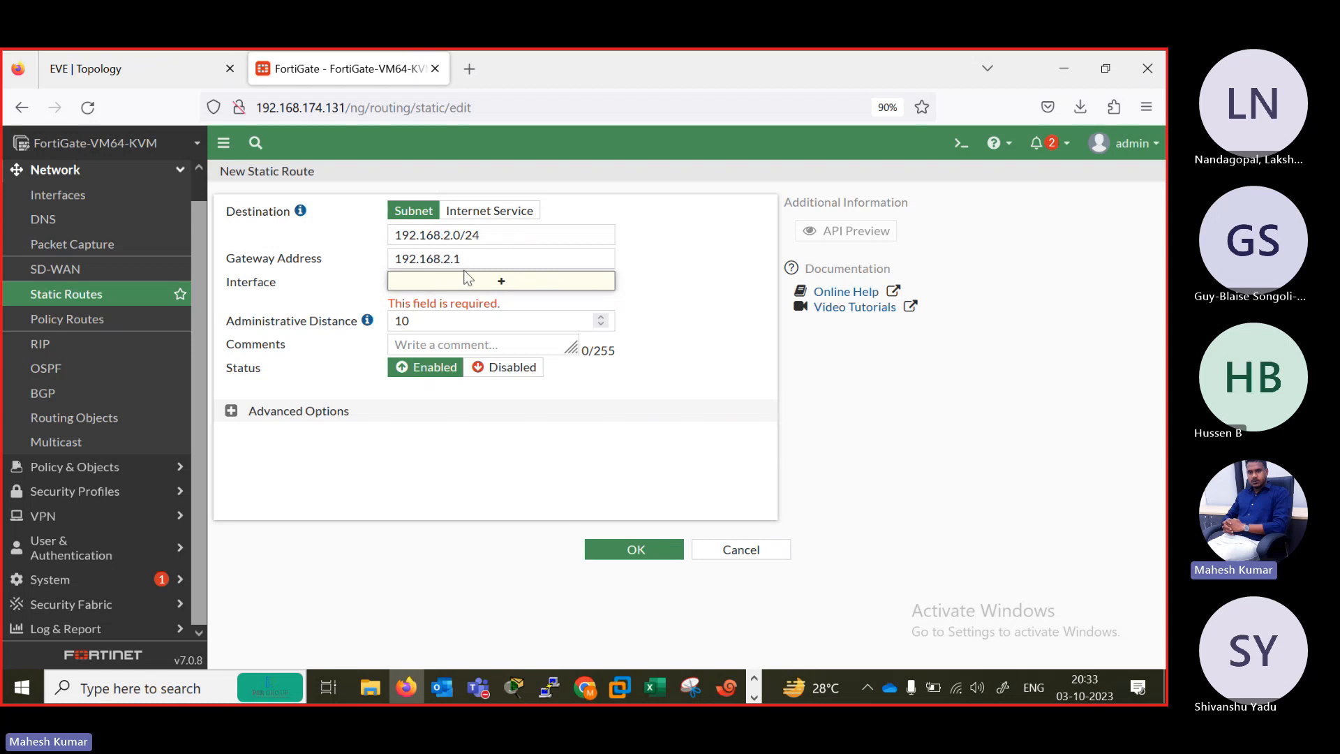
pyautogui.click(497, 262)
pyautogui.press('Tab')
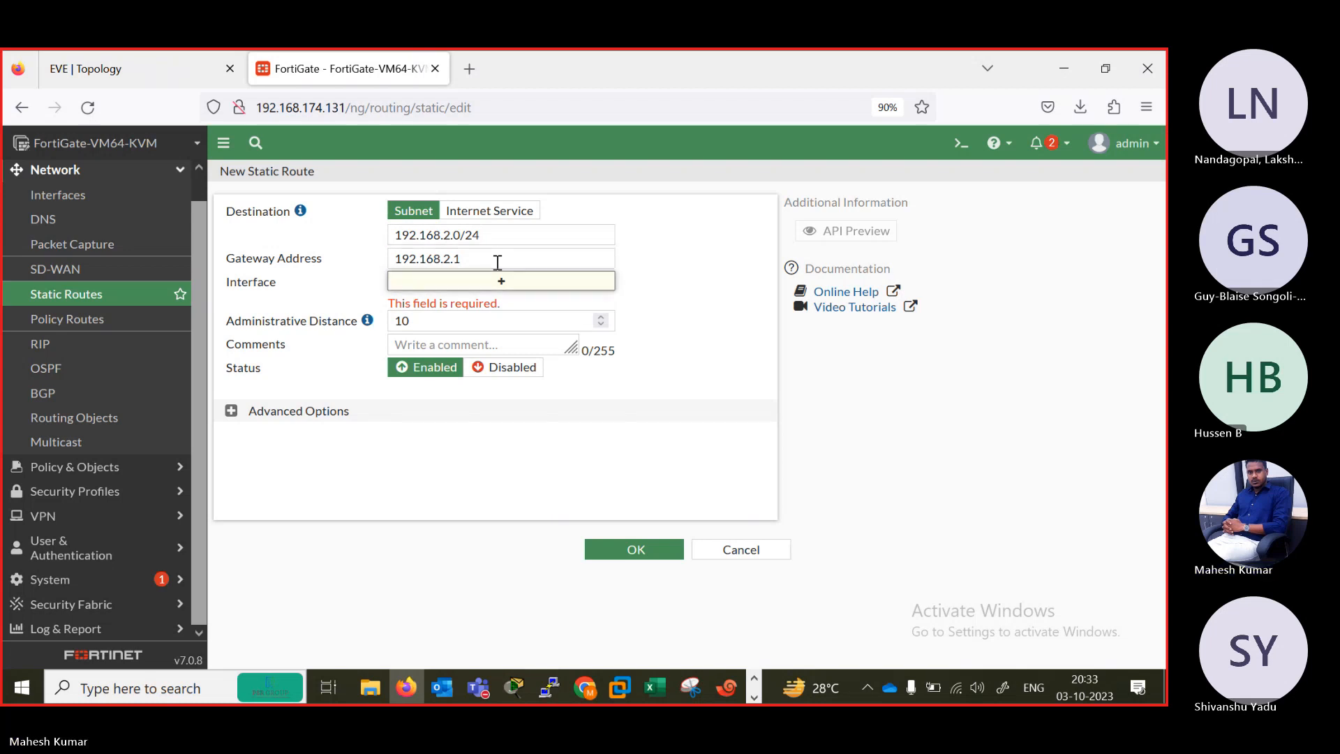
pyautogui.press('Tab')
pyautogui.click(496, 260)
pyautogui.press('Tab')
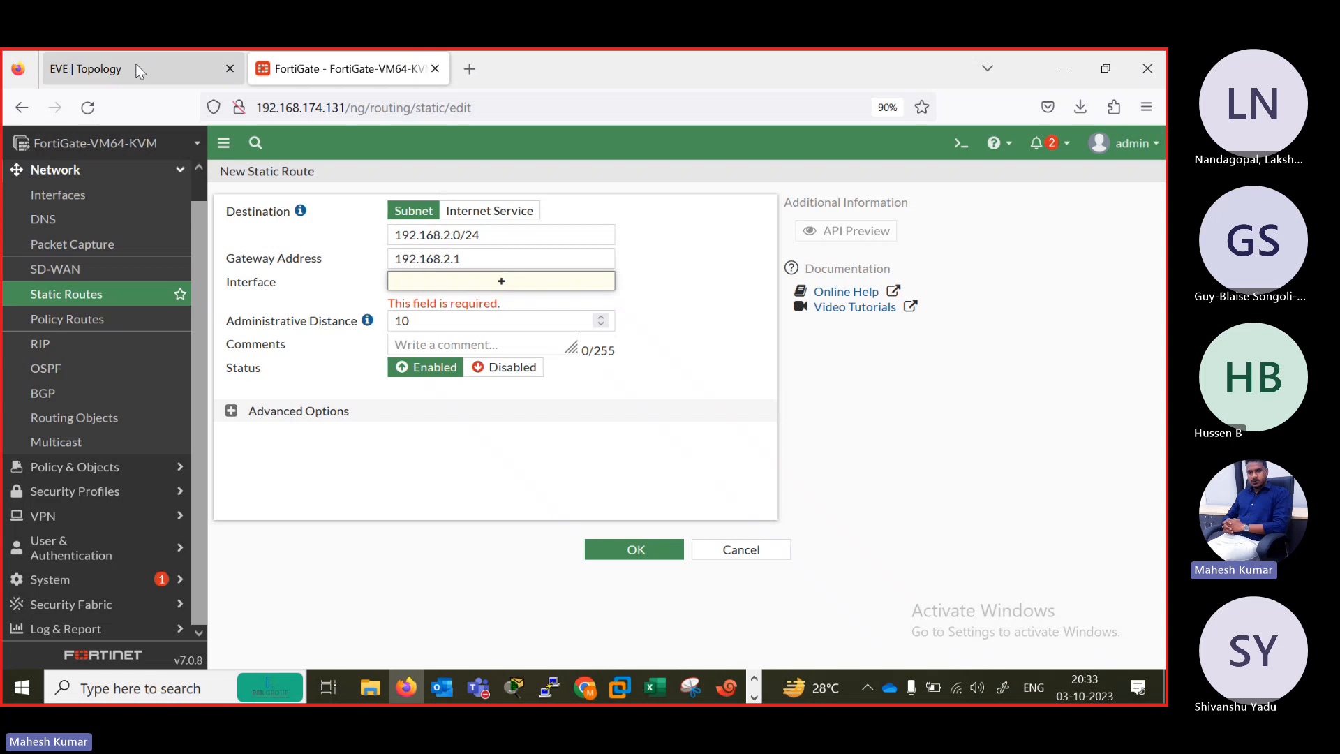
# Check the FortiGate's interface list against the port addresses in the EVE topology diagram.
pyautogui.click(85, 199)
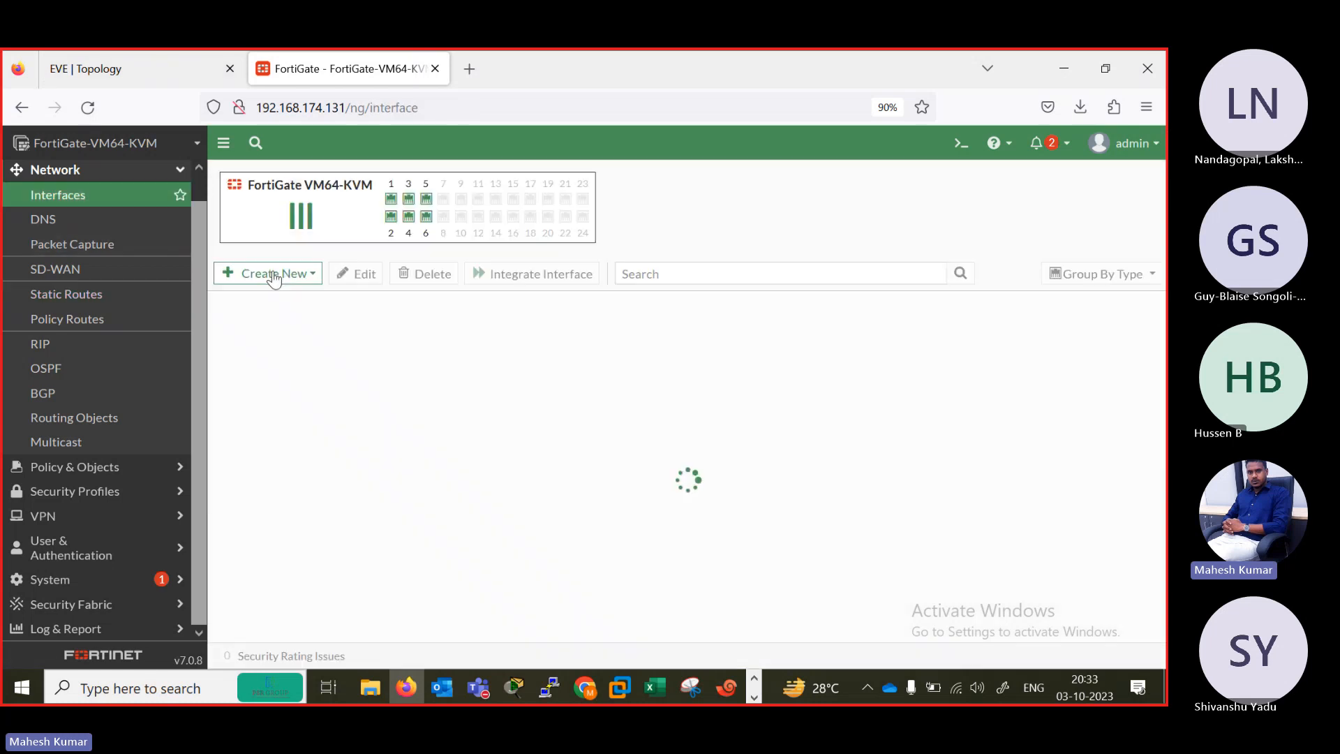
pyautogui.click(119, 74)
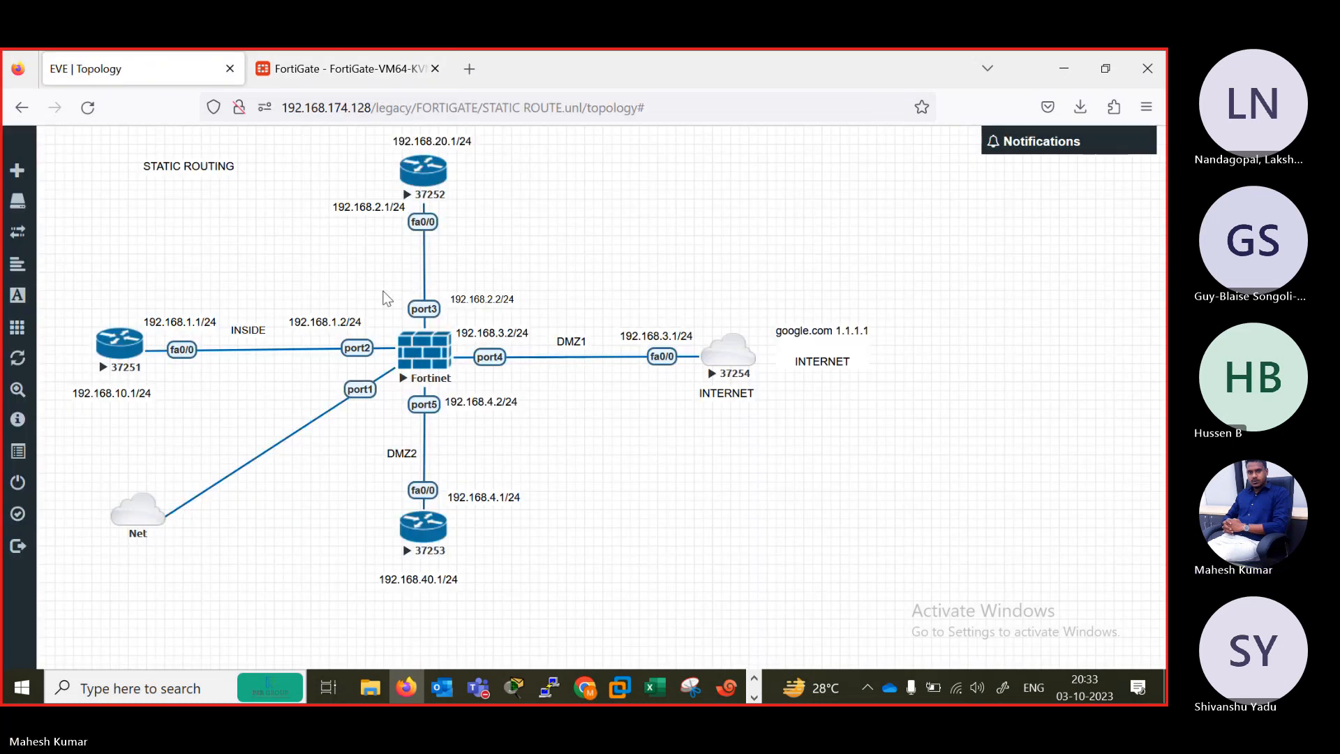
pyautogui.click(335, 68)
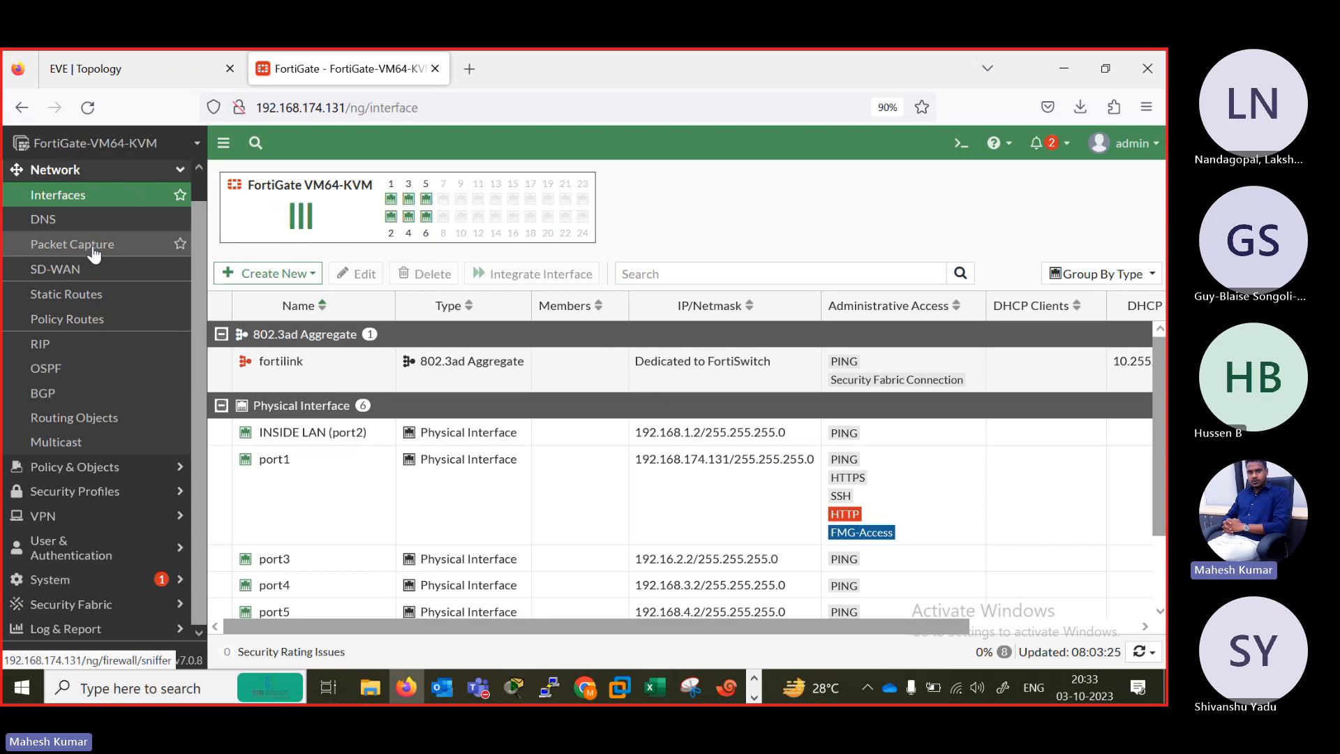
pyautogui.click(83, 294)
pyautogui.click(262, 181)
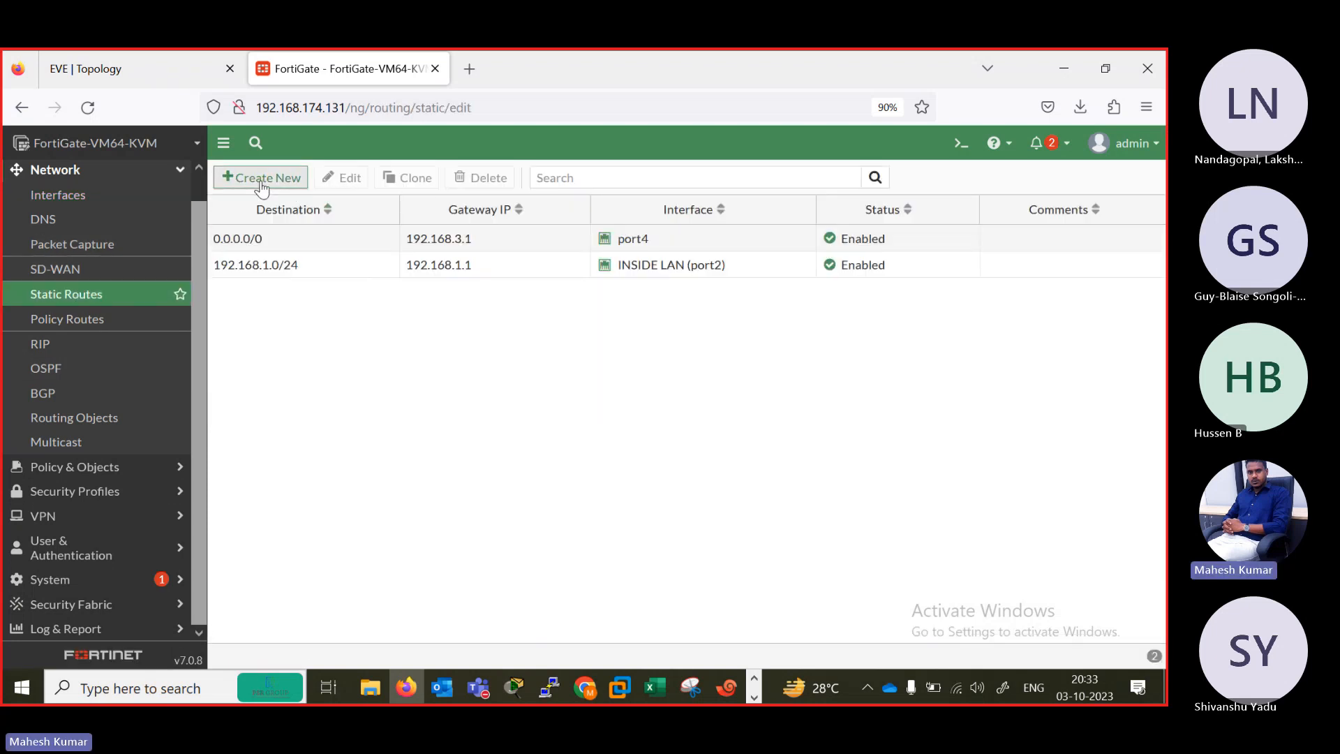
pyautogui.moveTo(470, 240); pyautogui.dragTo(348, 235)
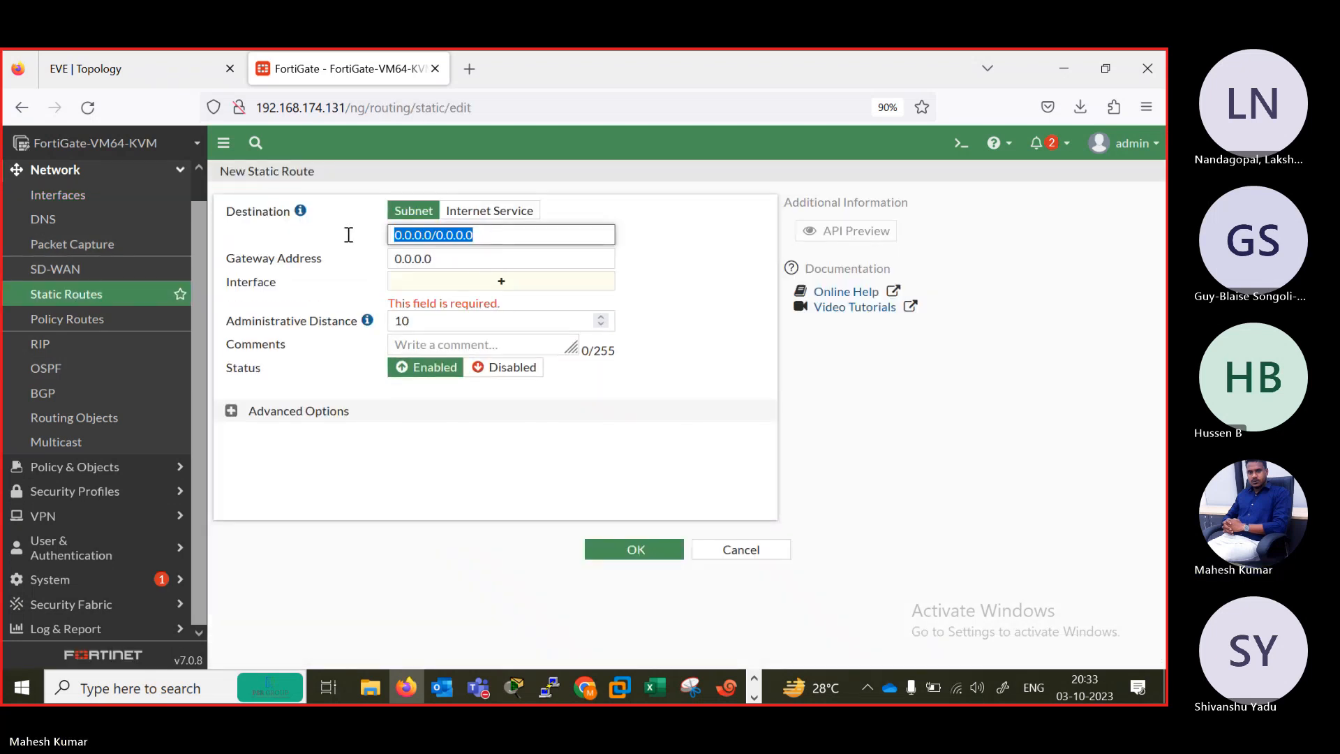
pyautogui.write('1')
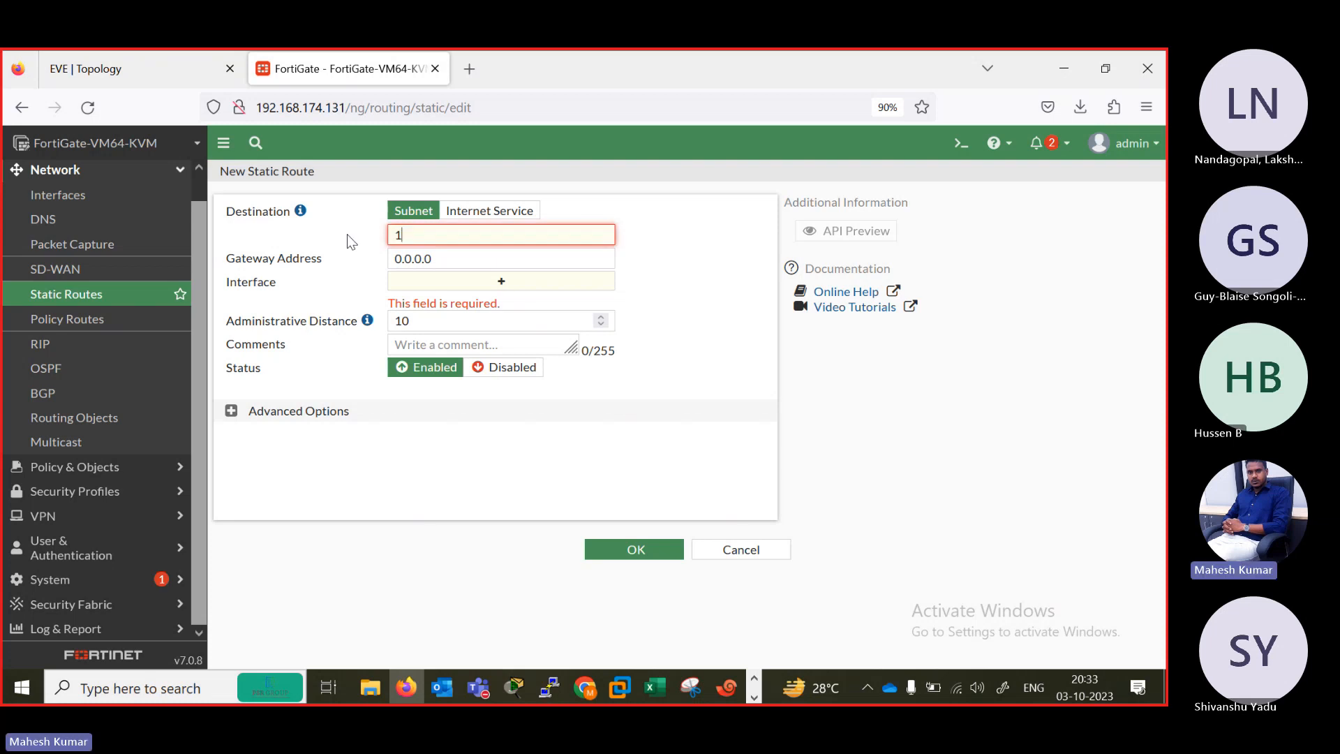
pyautogui.write('92.168.2.0/24')
pyautogui.press('Tab')
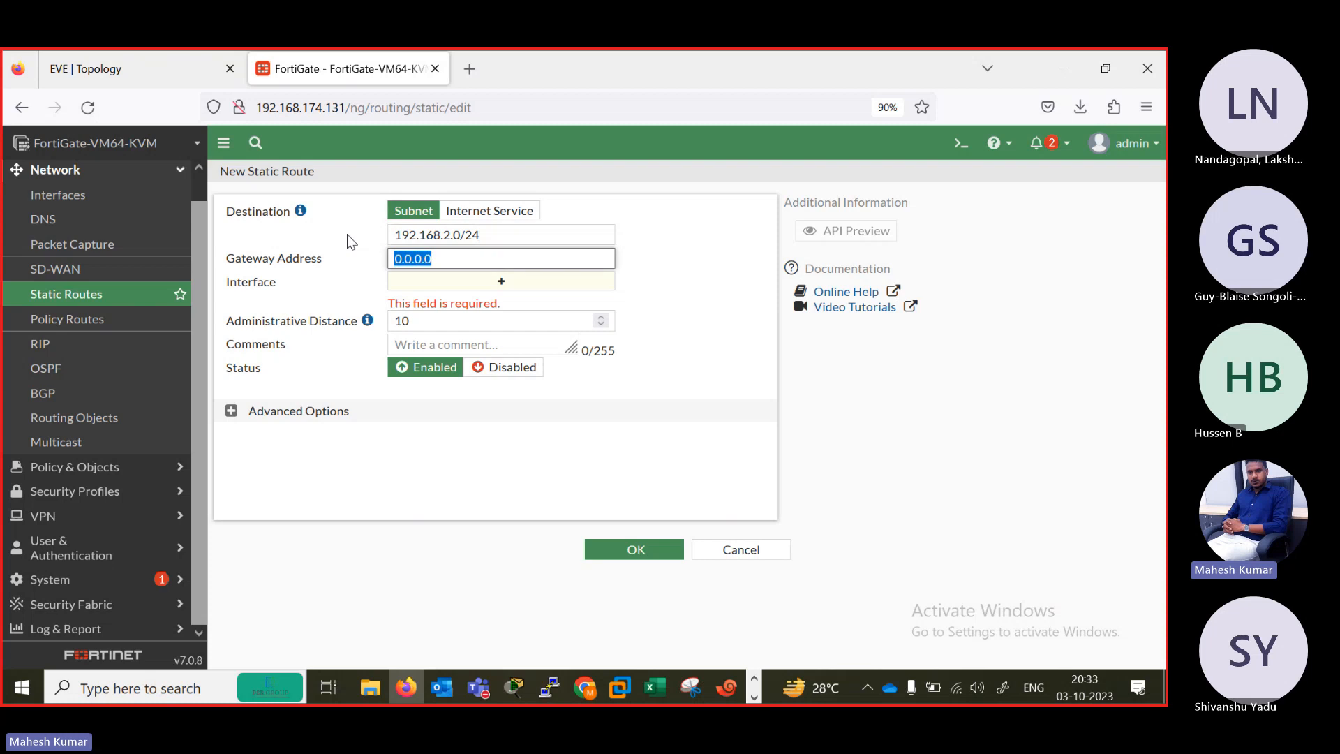
pyautogui.write('192.168.2.1')
pyautogui.press('Tab')
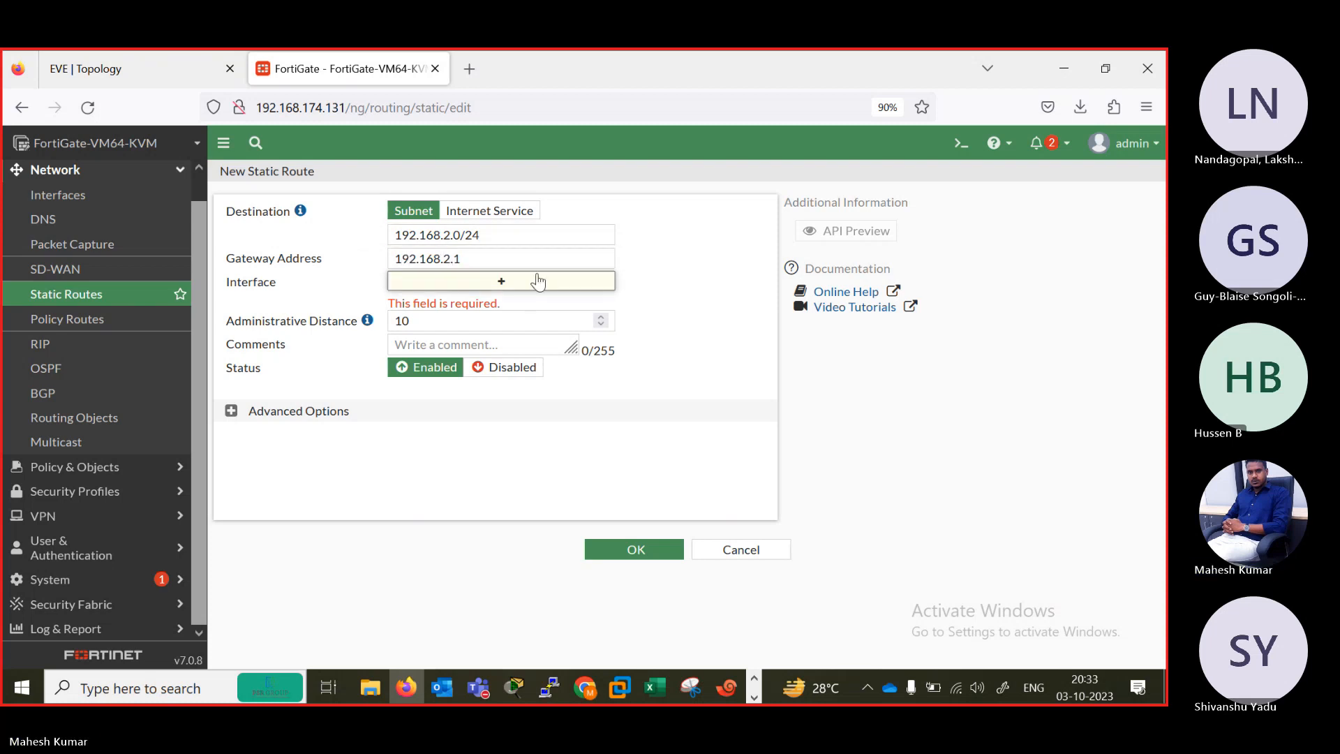
pyautogui.click(509, 260)
pyautogui.press('BackSpace')
pyautogui.write('2')
pyautogui.press('Tab')
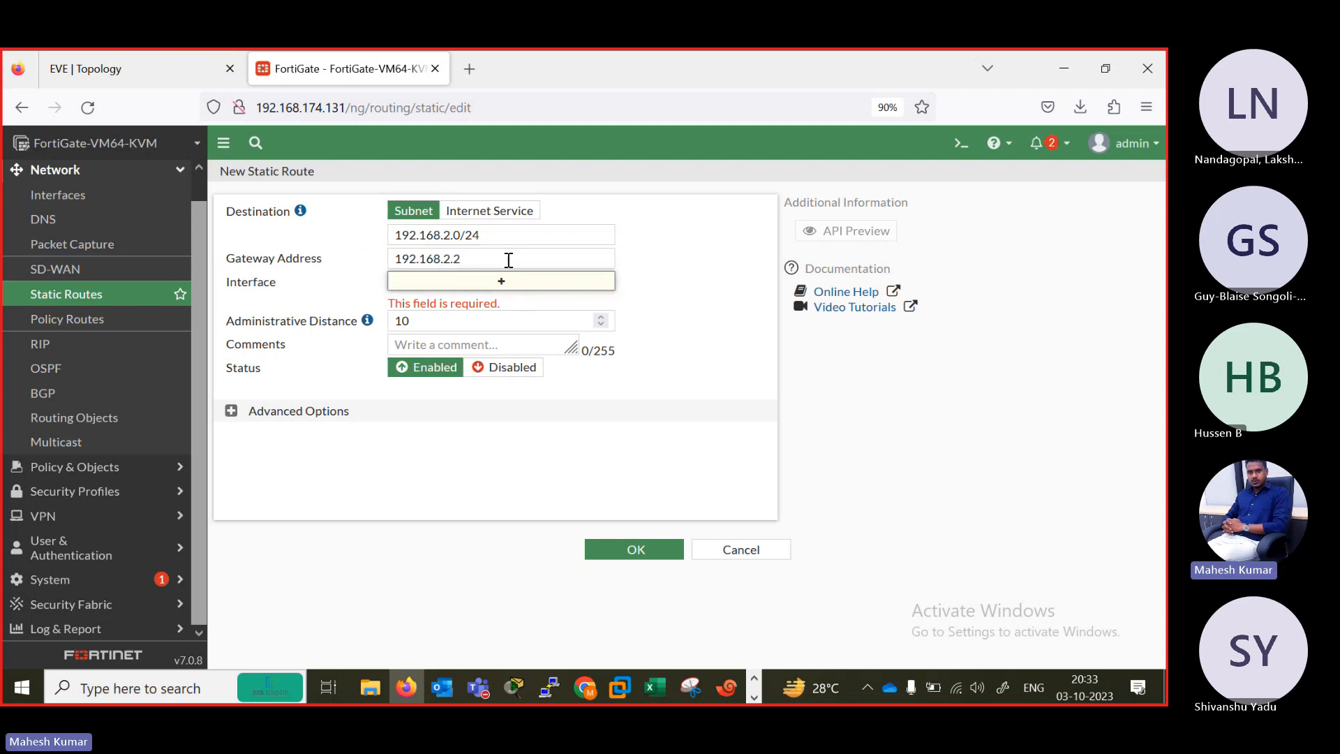
pyautogui.click(753, 554)
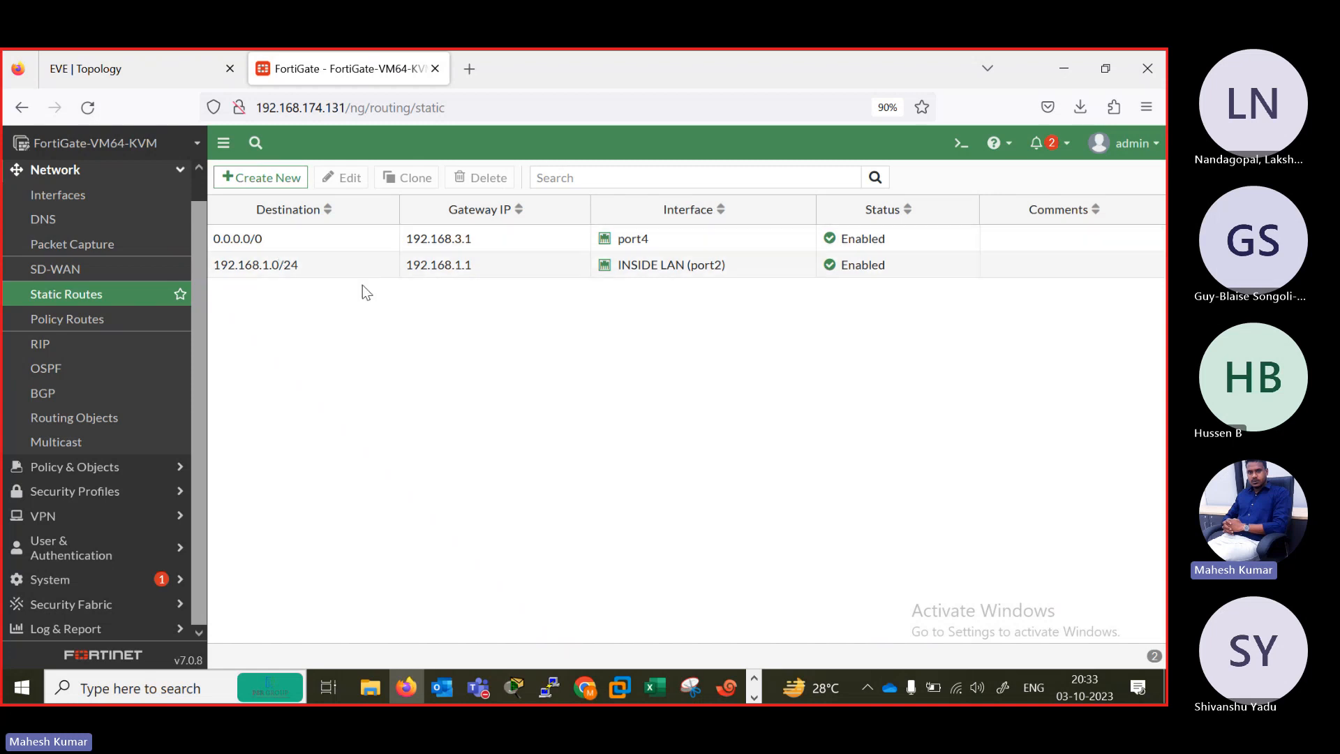
# Clone the 192.168.1.0/24 static route and set the copy's destination to 192.168.2.0/255.255.255.0 and its gateway to 192.168.2.1.
pyautogui.click(337, 278)
pyautogui.click(397, 179)
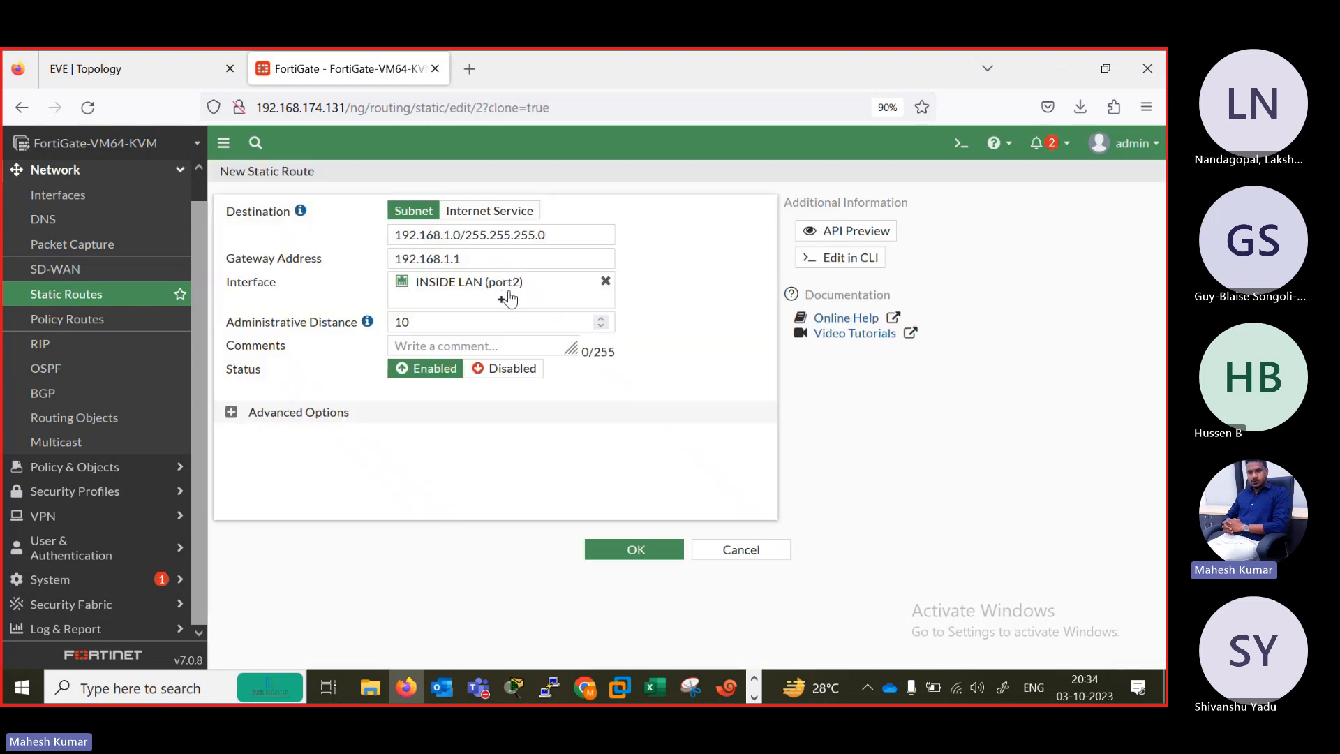
pyautogui.click(451, 235)
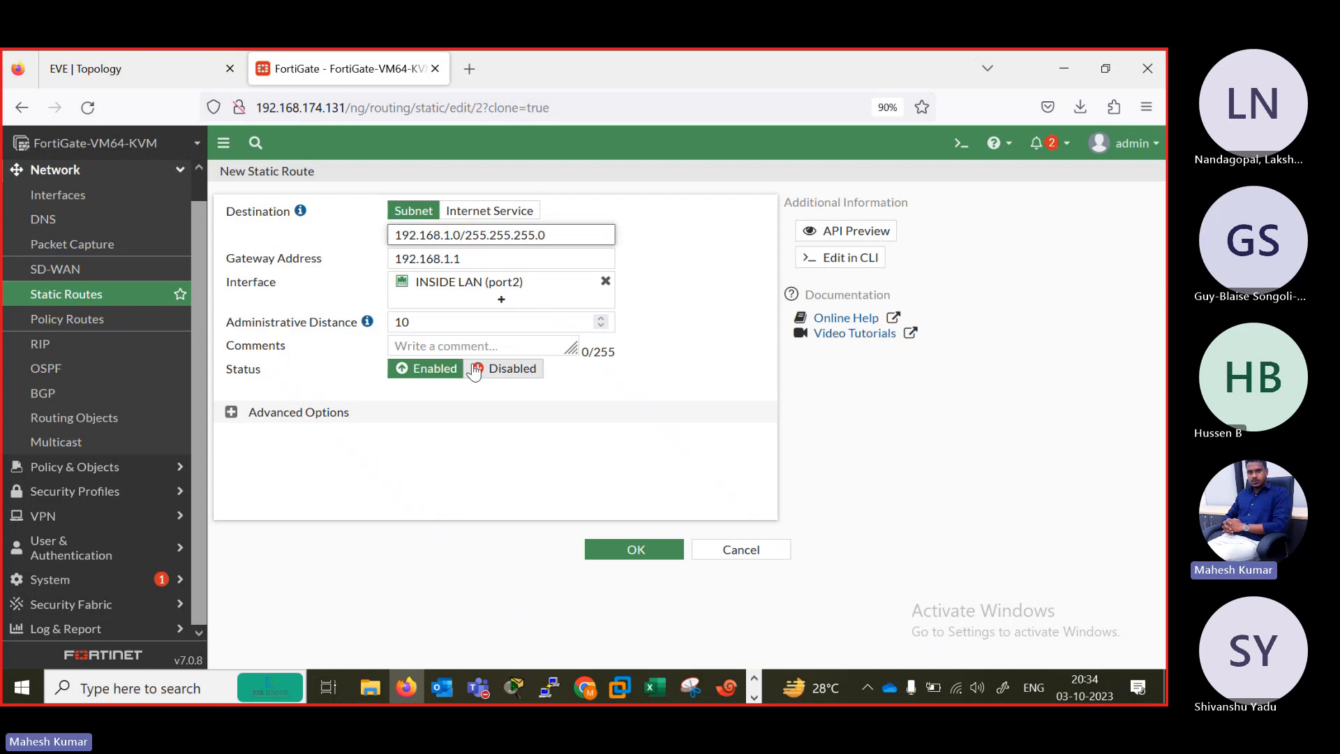
pyautogui.press('BackSpace')
pyautogui.write('2')
pyautogui.click(450, 259)
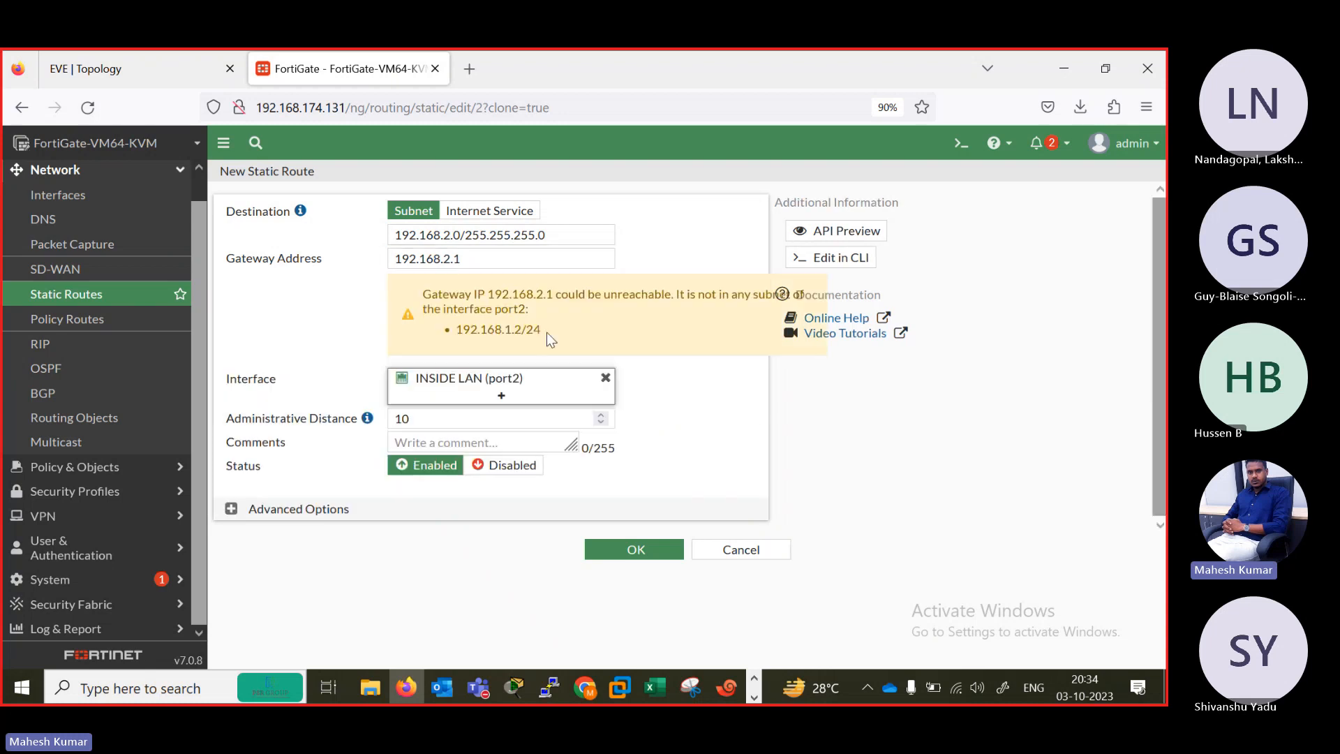
# Switch to router B2's console session in Xshell, bring up its prompt and enter privileged mode.
pyautogui.click(179, 75)
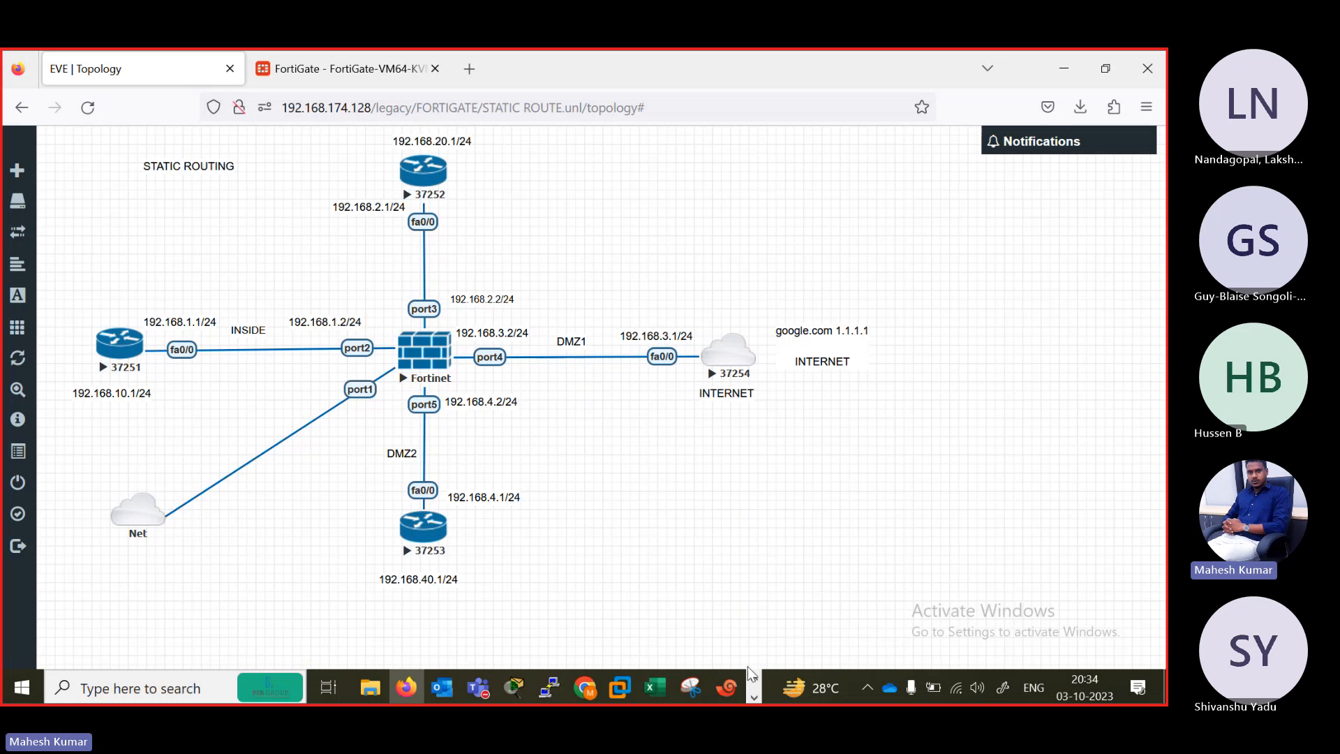
pyautogui.click(726, 687)
pyautogui.click(586, 197)
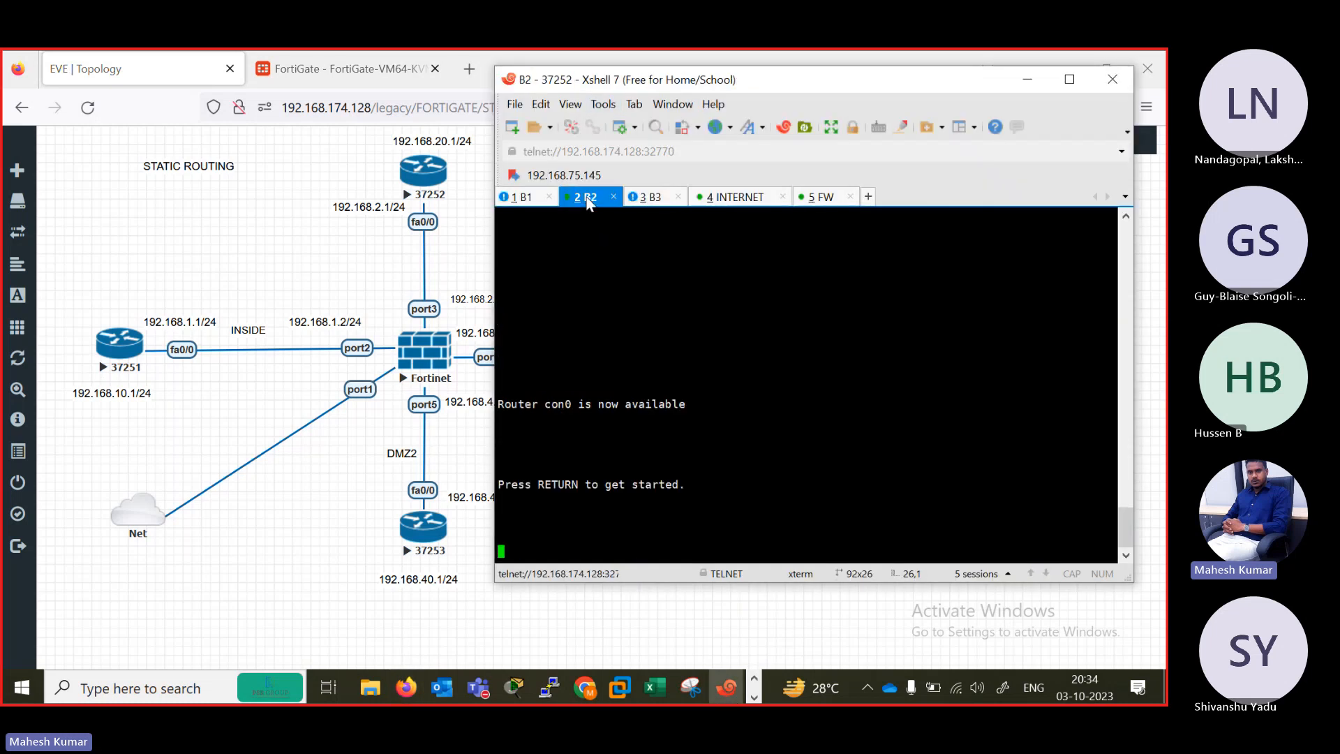
pyautogui.press('Return')
pyautogui.press('Return')
pyautogui.press('Return')
pyautogui.press('Return')
pyautogui.press('Return')
pyautogui.write('er>e')
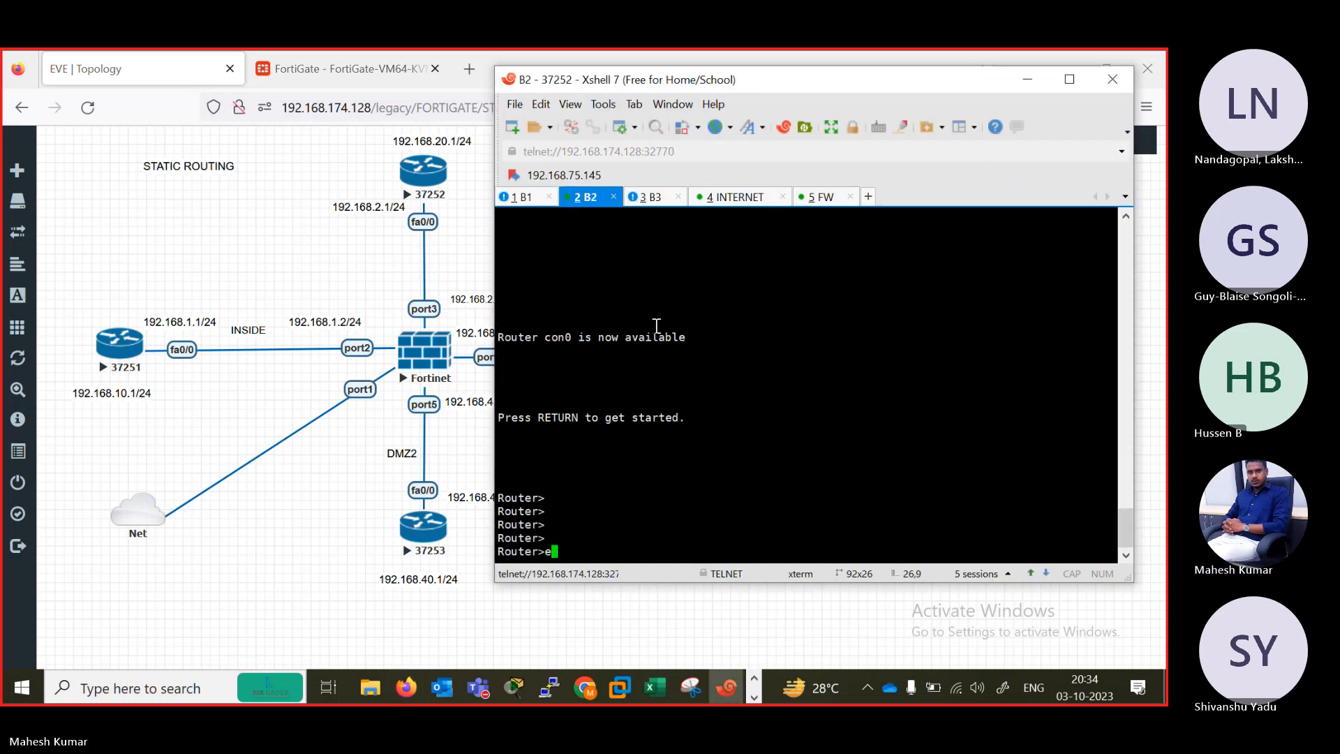
pyautogui.write('n')
pyautogui.press('Return')
# List router B2's interfaces and IP addresses with show ip int brief.
pyautogui.write('sh')
pyautogui.press('Return')
pyautogui.write('show ip int br')
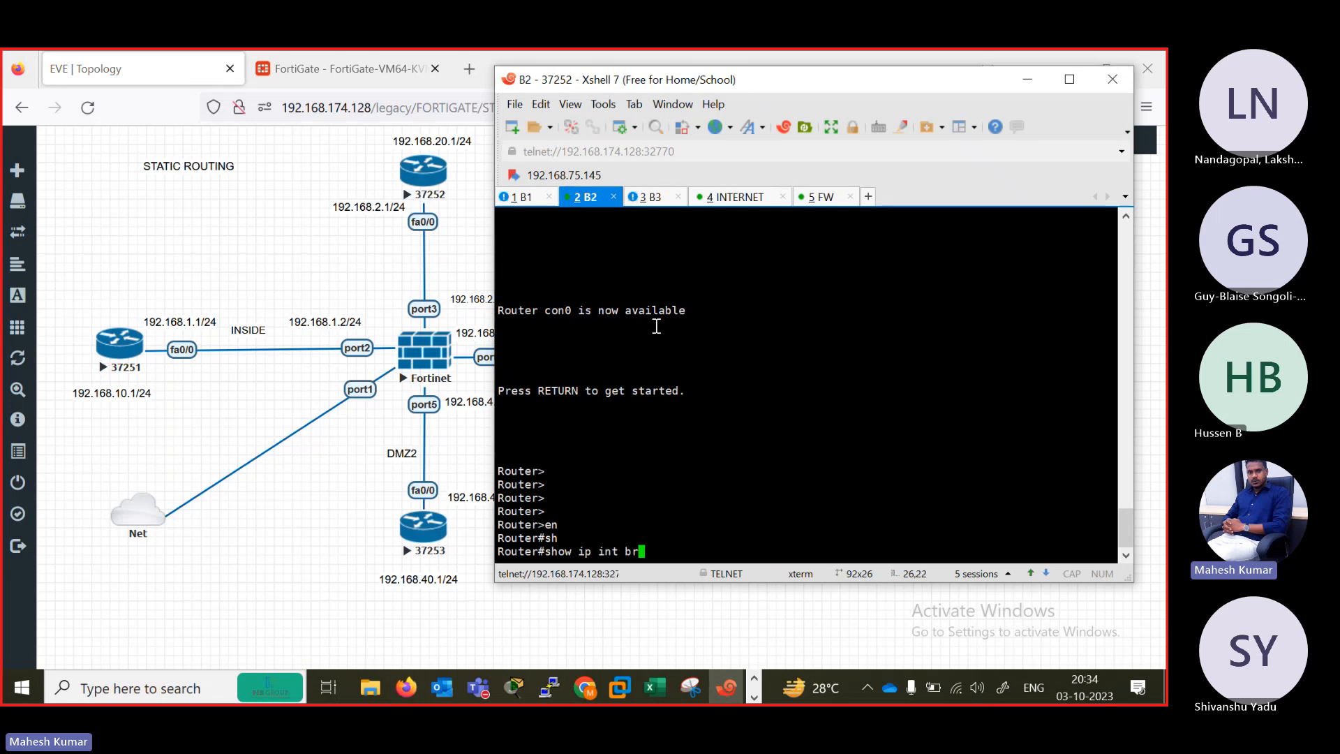
pyautogui.press('Tab')
pyautogui.press('Return')
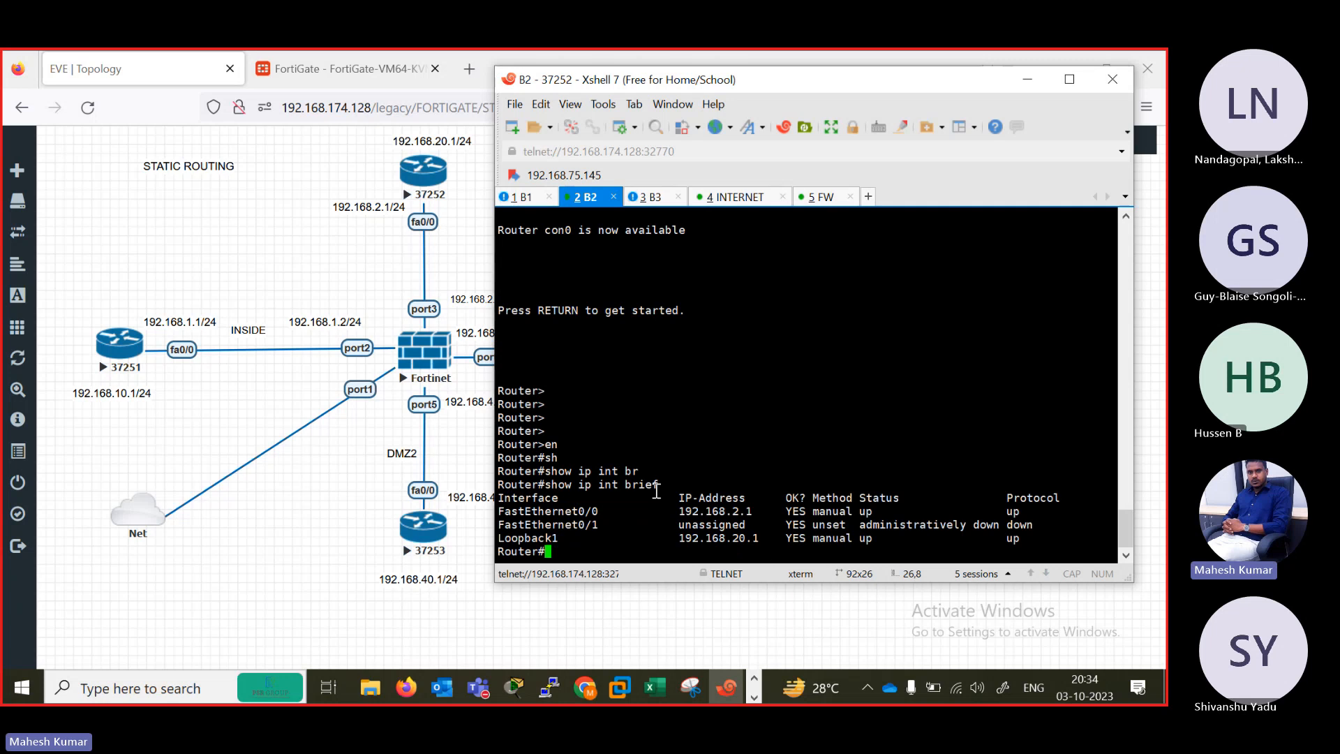
# Correct the FortiGate's port3 IP/netmask to 192.168.2.2/255.255.255.0 and save the interface.
pyautogui.click(325, 63)
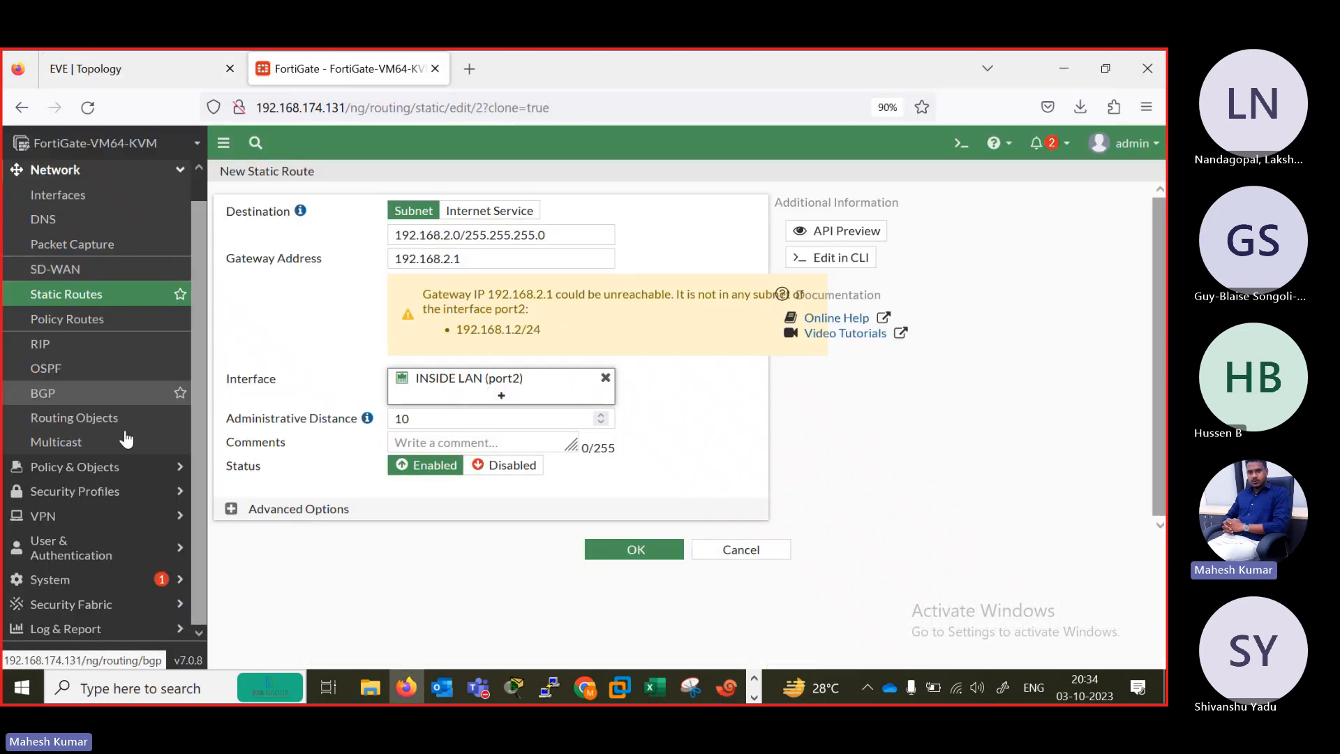
pyautogui.click(70, 195)
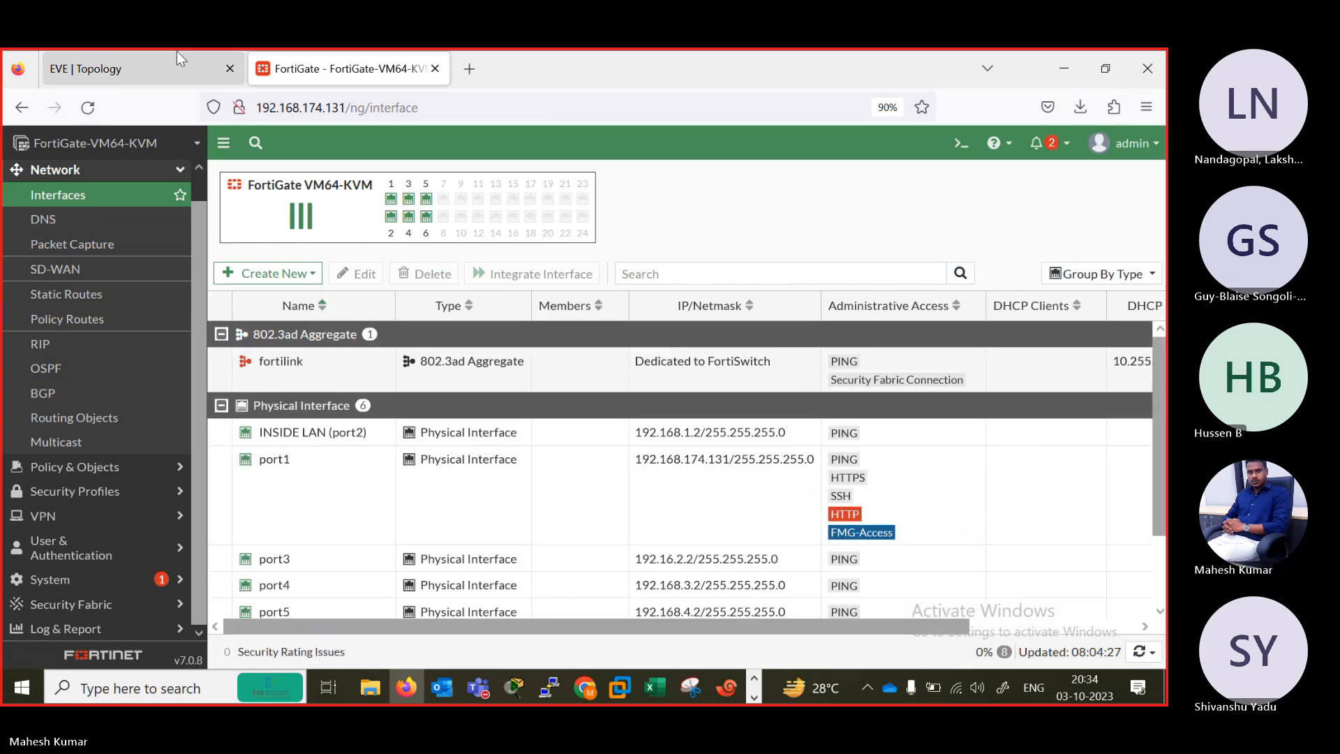
pyautogui.click(176, 68)
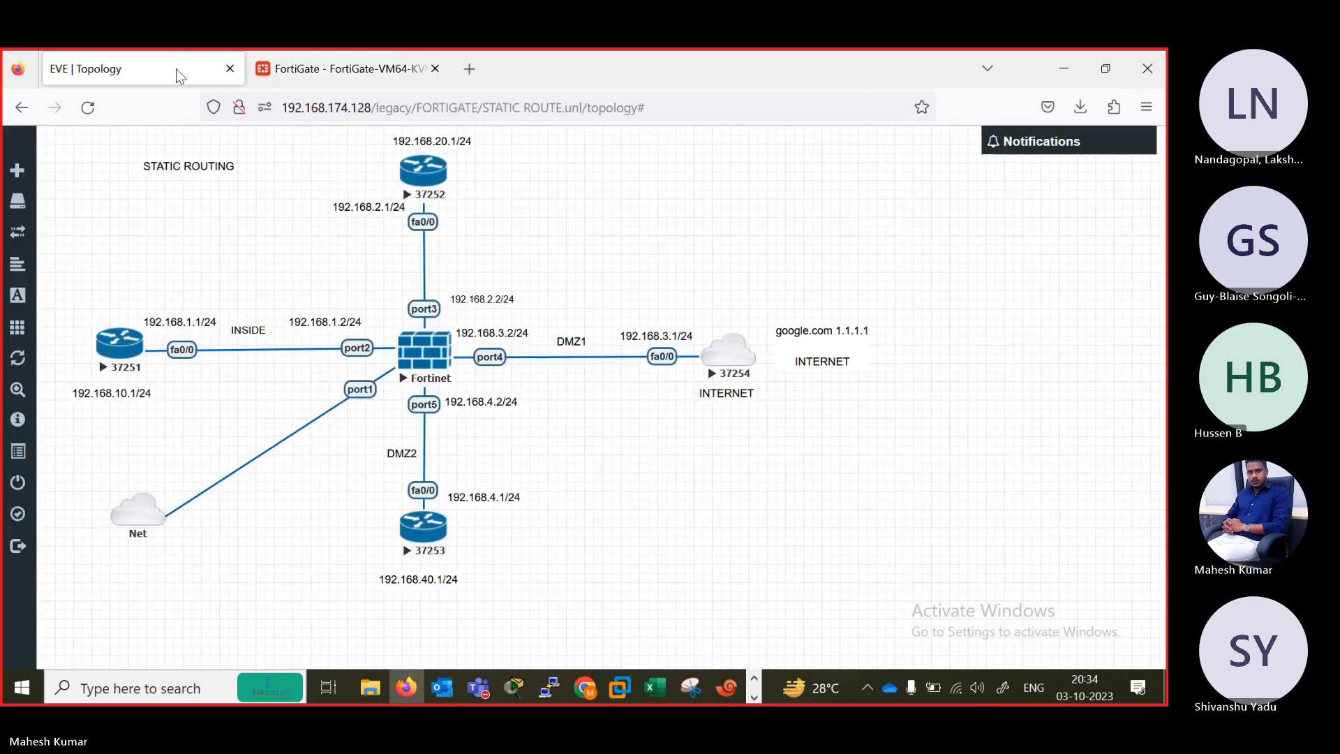
pyautogui.click(726, 688)
pyautogui.click(328, 69)
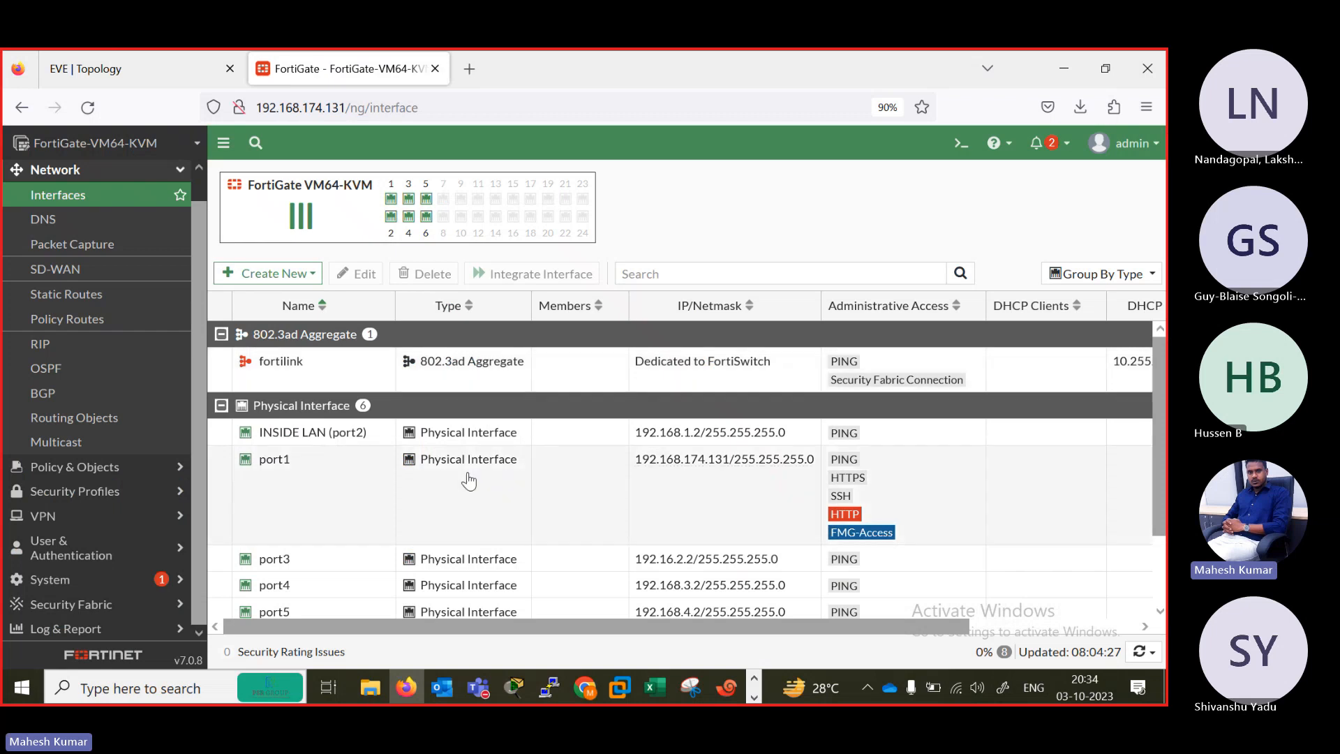
pyautogui.doubleClick(655, 570)
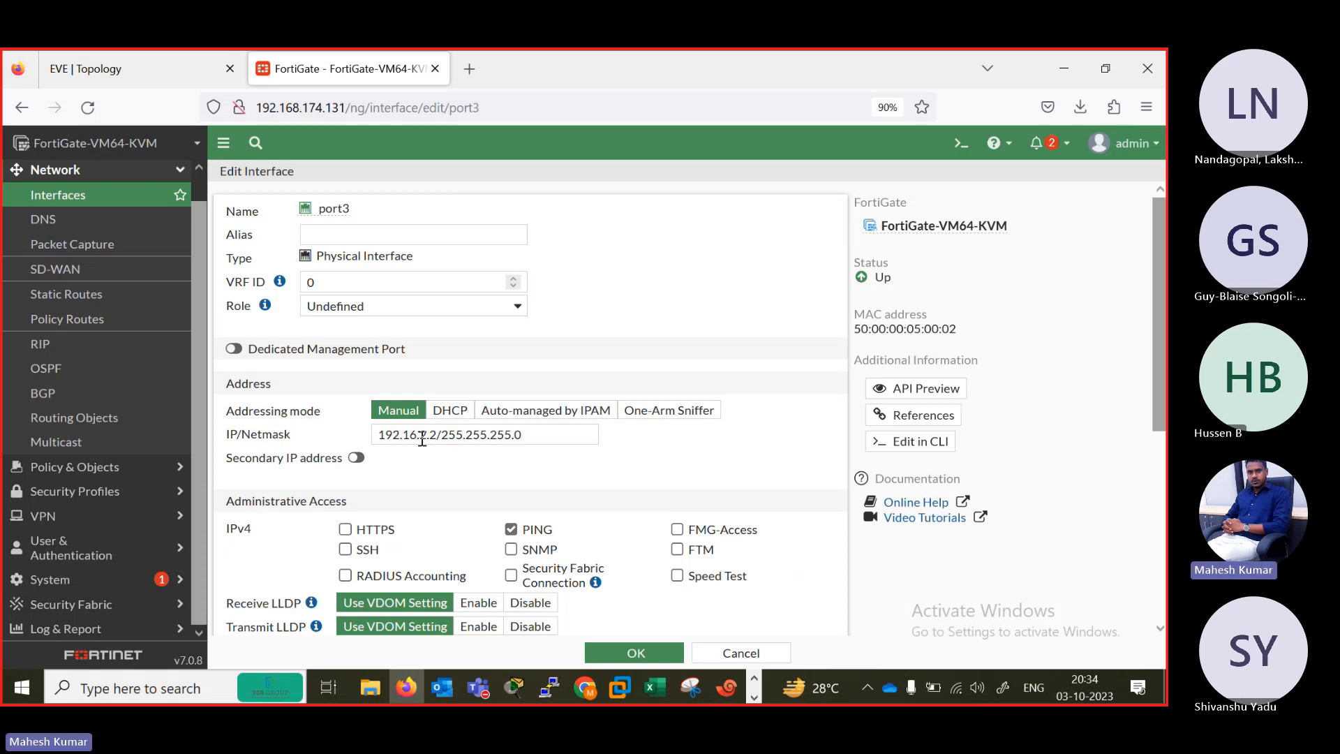
pyautogui.click(417, 433)
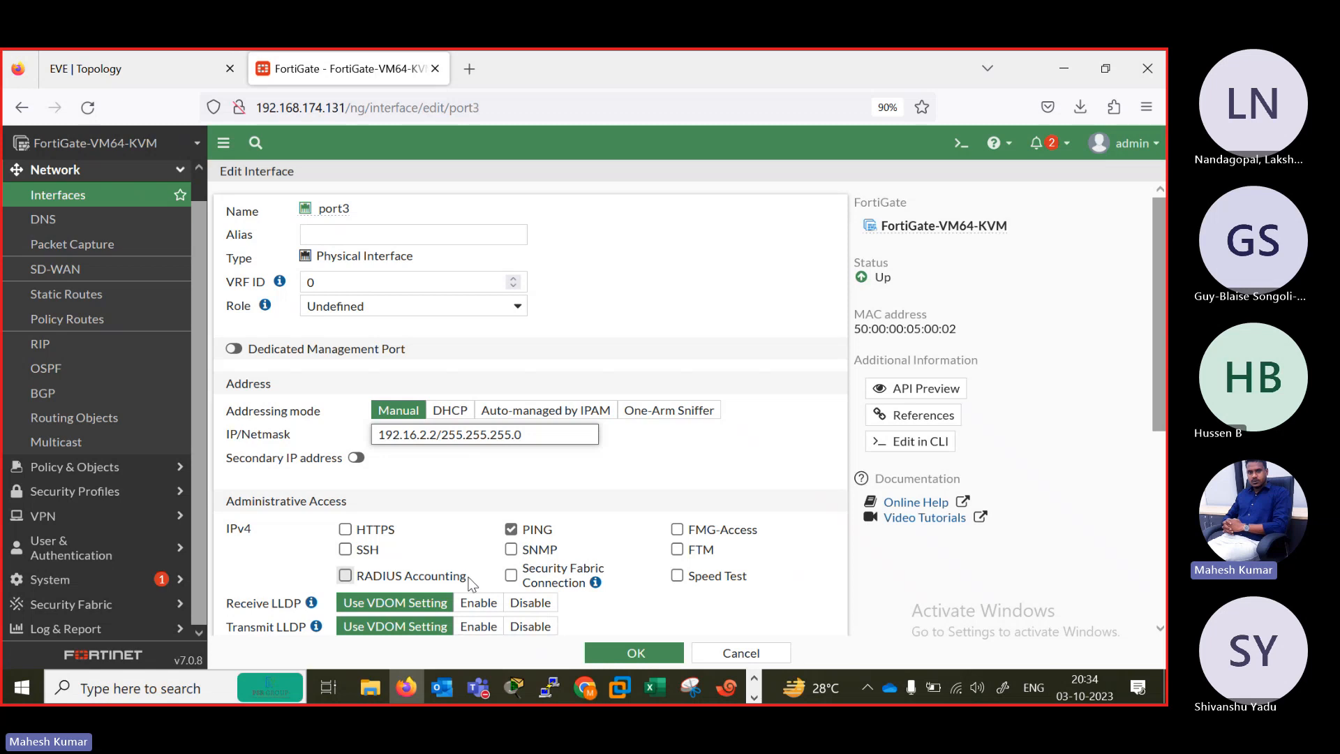
pyautogui.write('8')
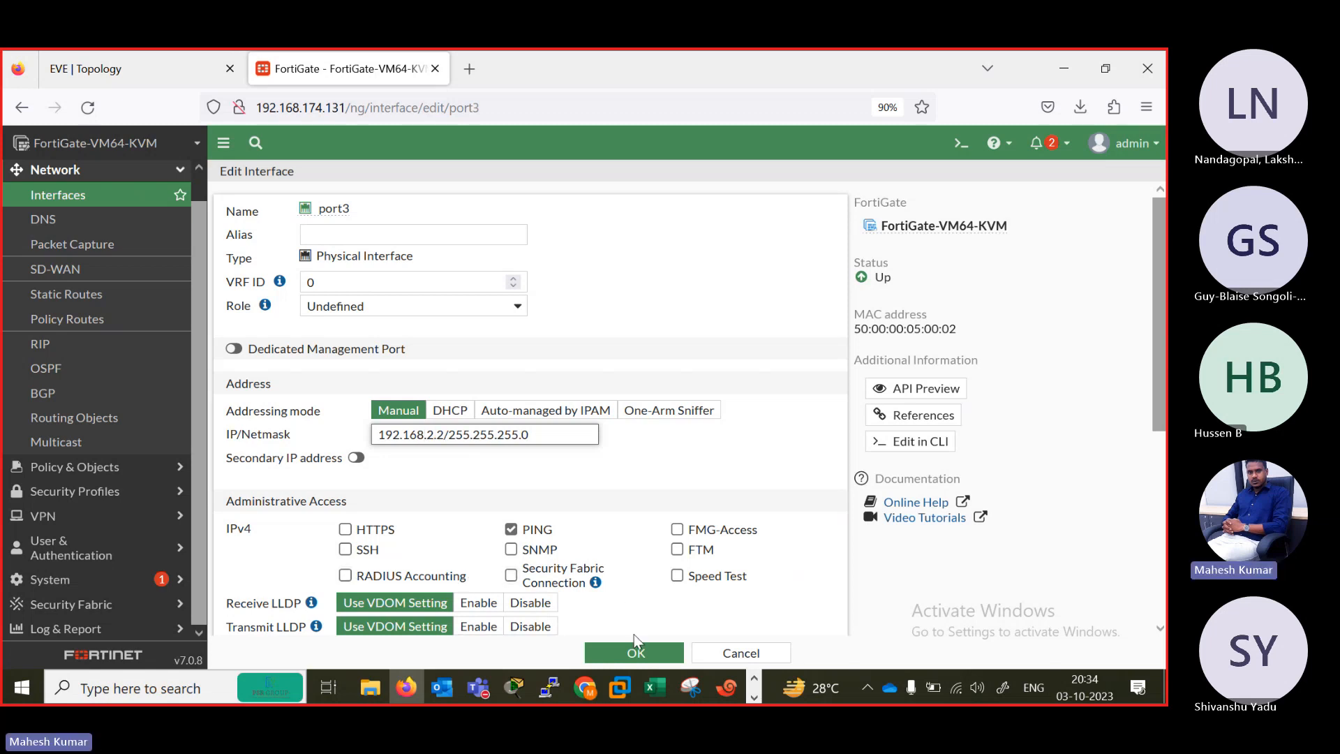
pyautogui.click(621, 653)
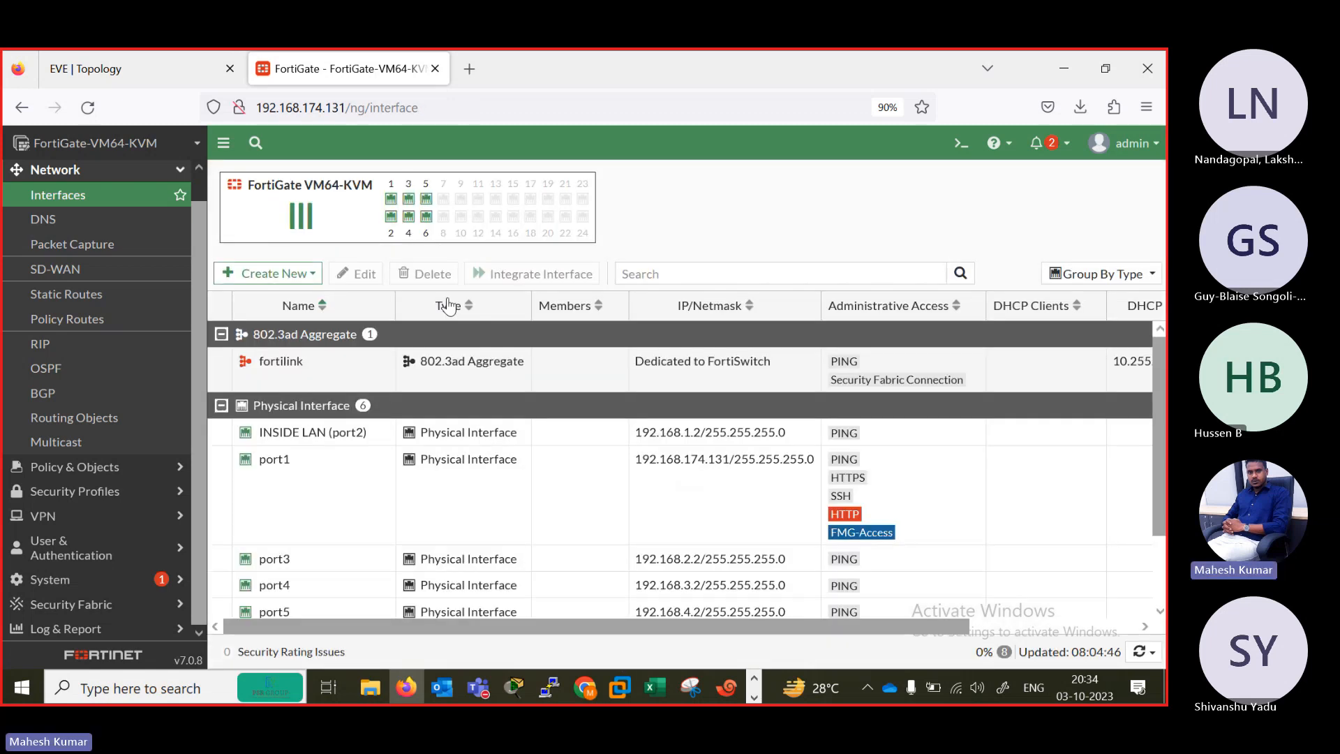
# Create a static route to 192.168.2.0/24 with gateway 192.168.2.1 through port3.
pyautogui.scroll(2, 193, 195)
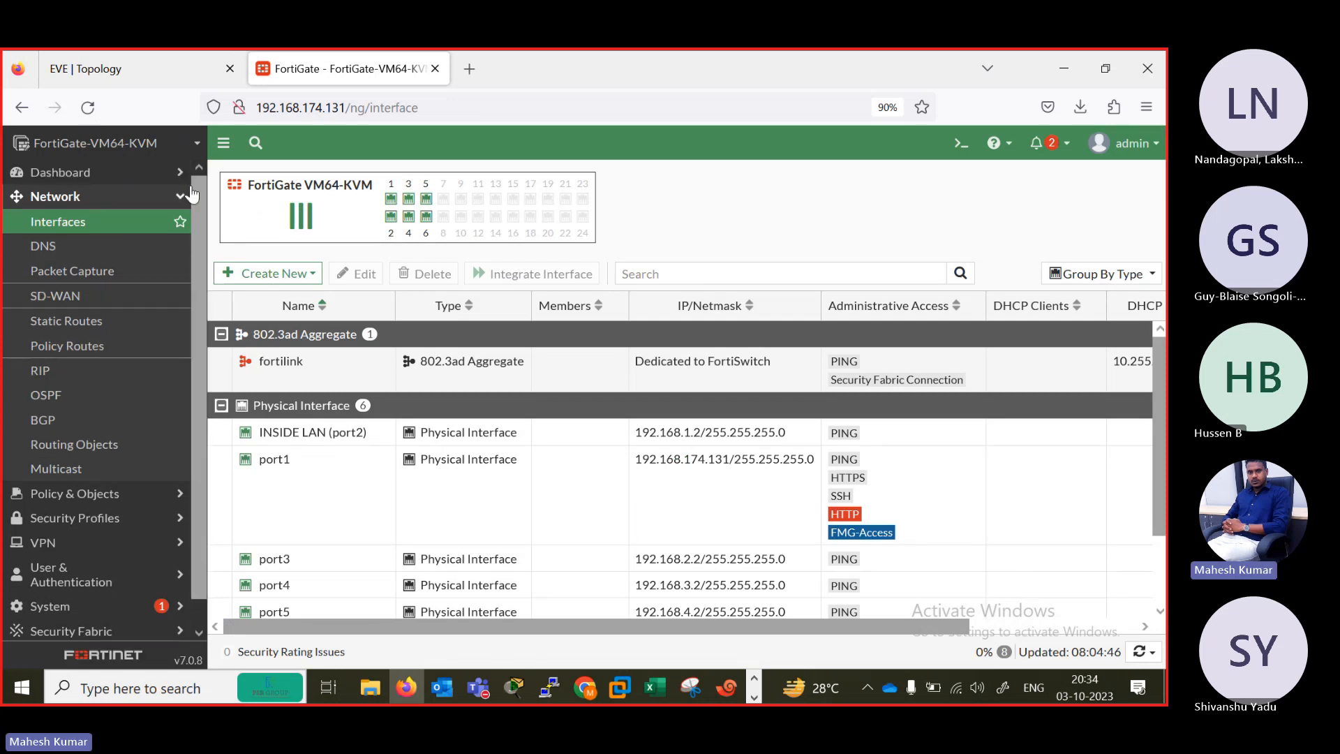
pyautogui.click(67, 321)
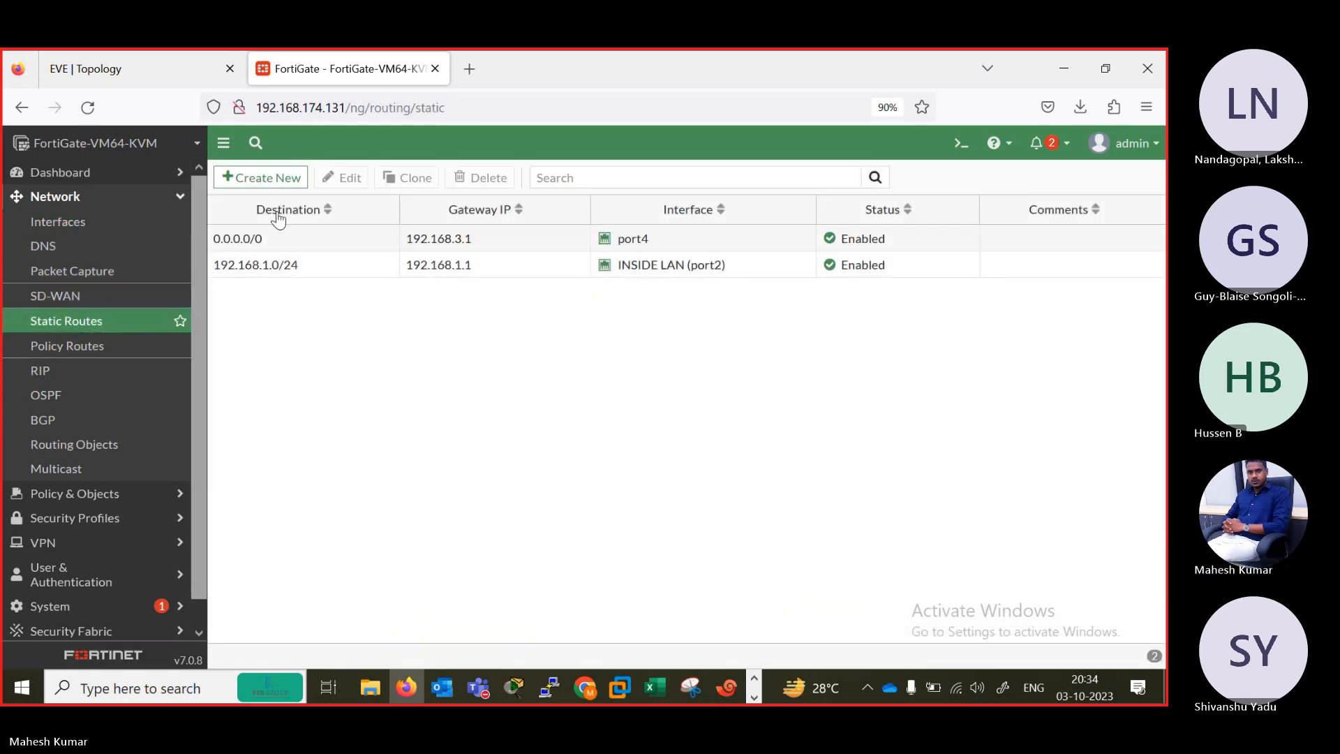
pyautogui.click(260, 178)
pyautogui.tripleClick(484, 239)
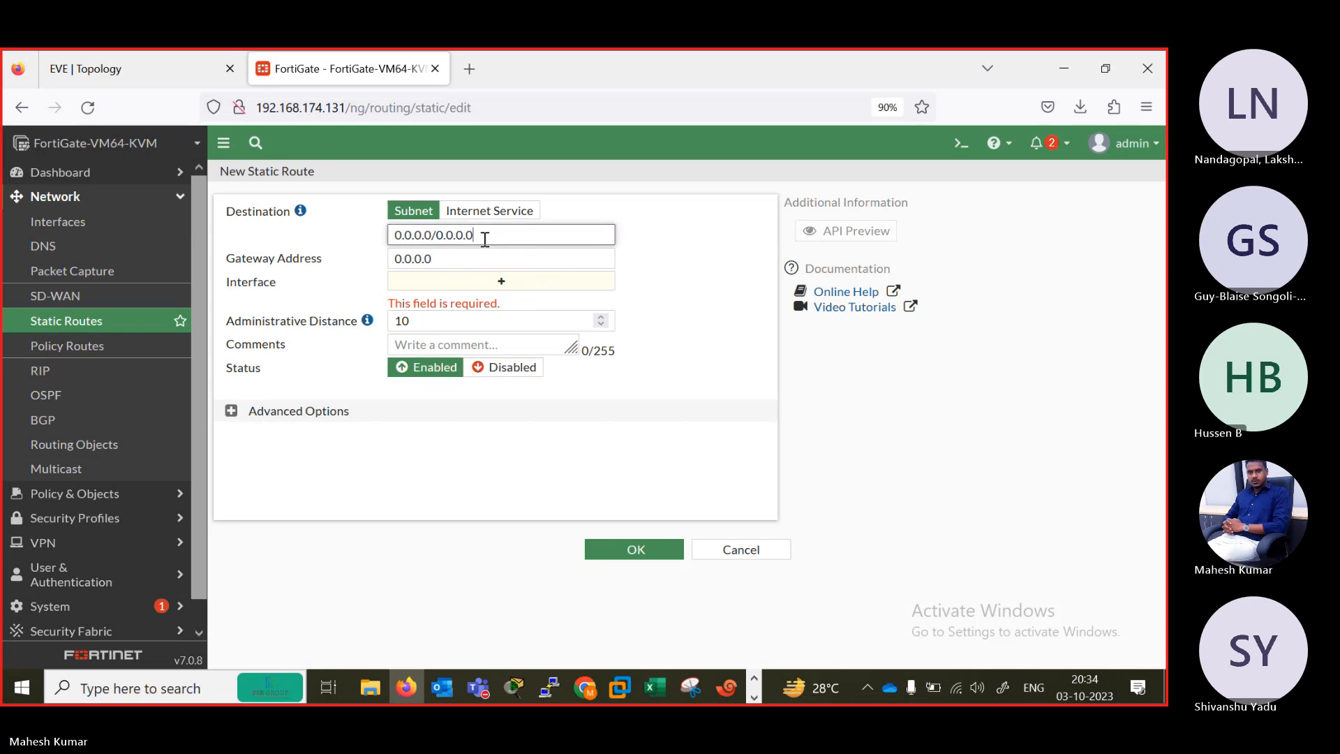
pyautogui.write('192.168')
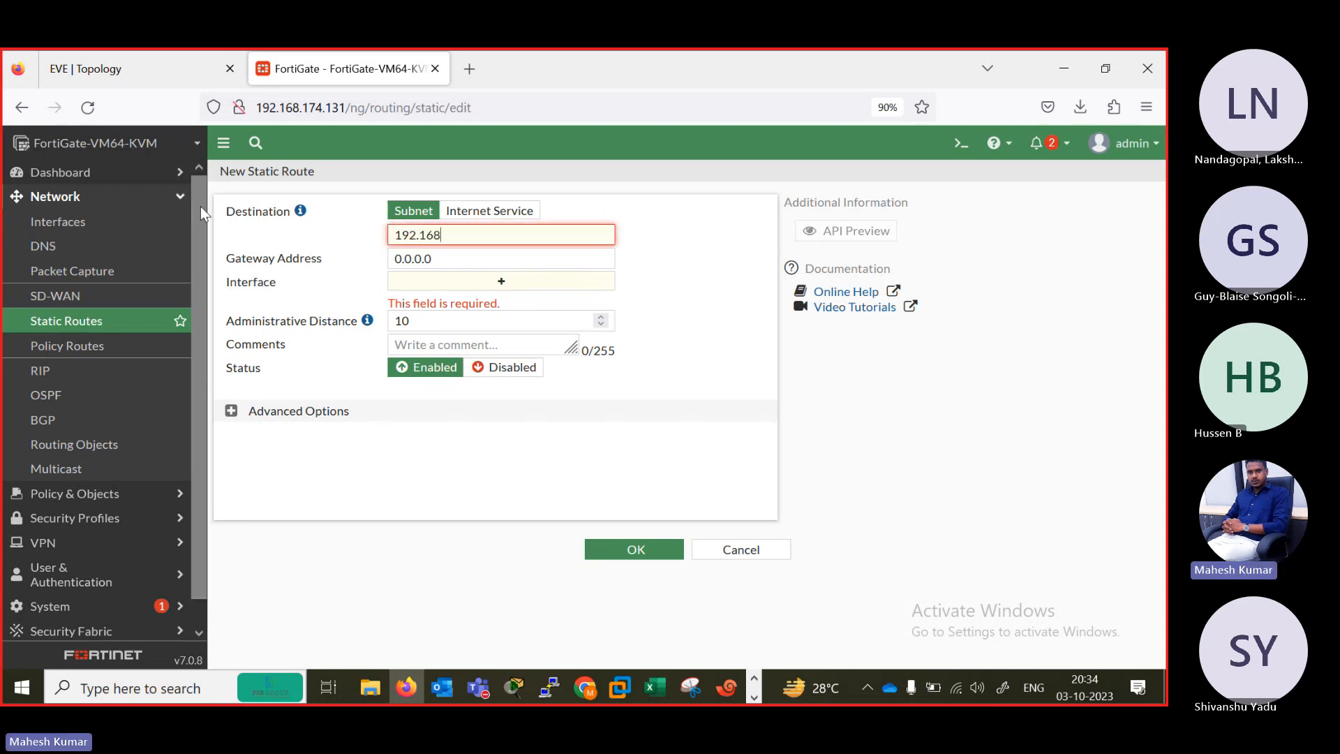
pyautogui.write('.2.0/24')
pyautogui.press('Tab')
pyautogui.write('192.')
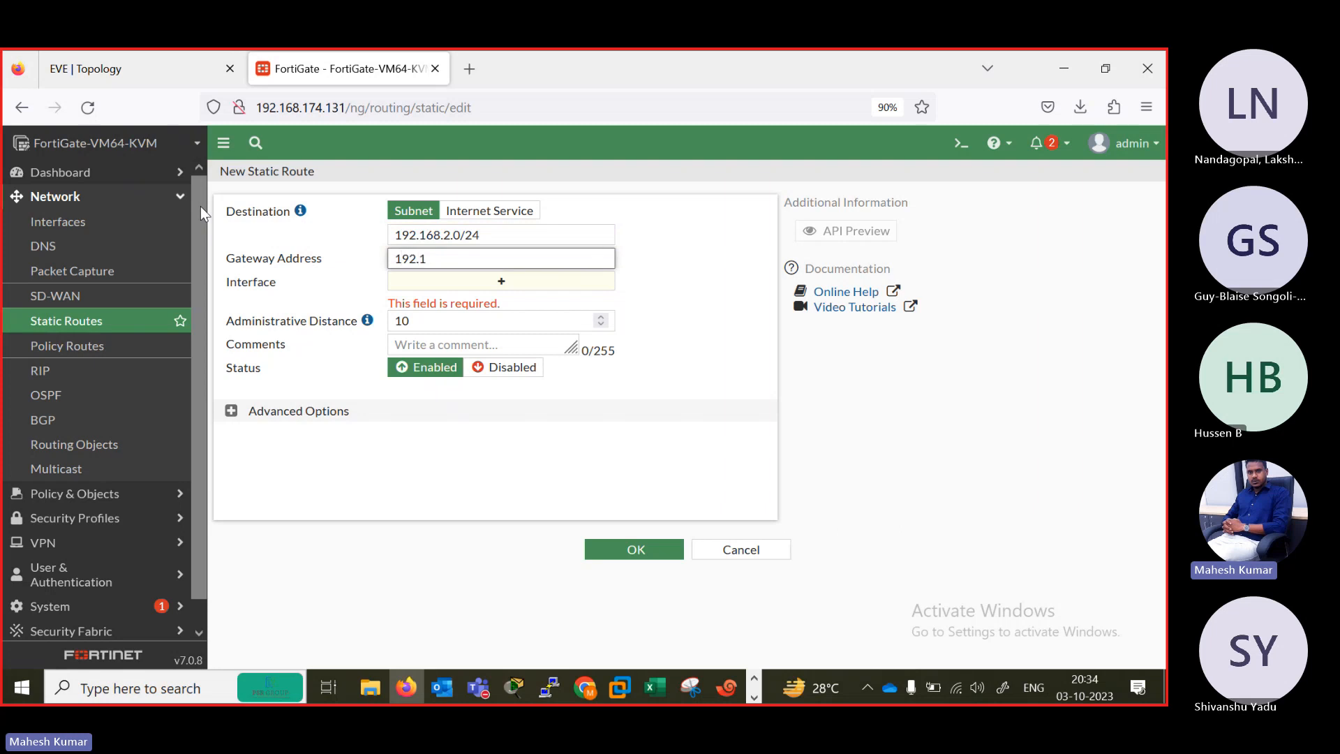
pyautogui.write('168.2.1')
pyautogui.press('Tab')
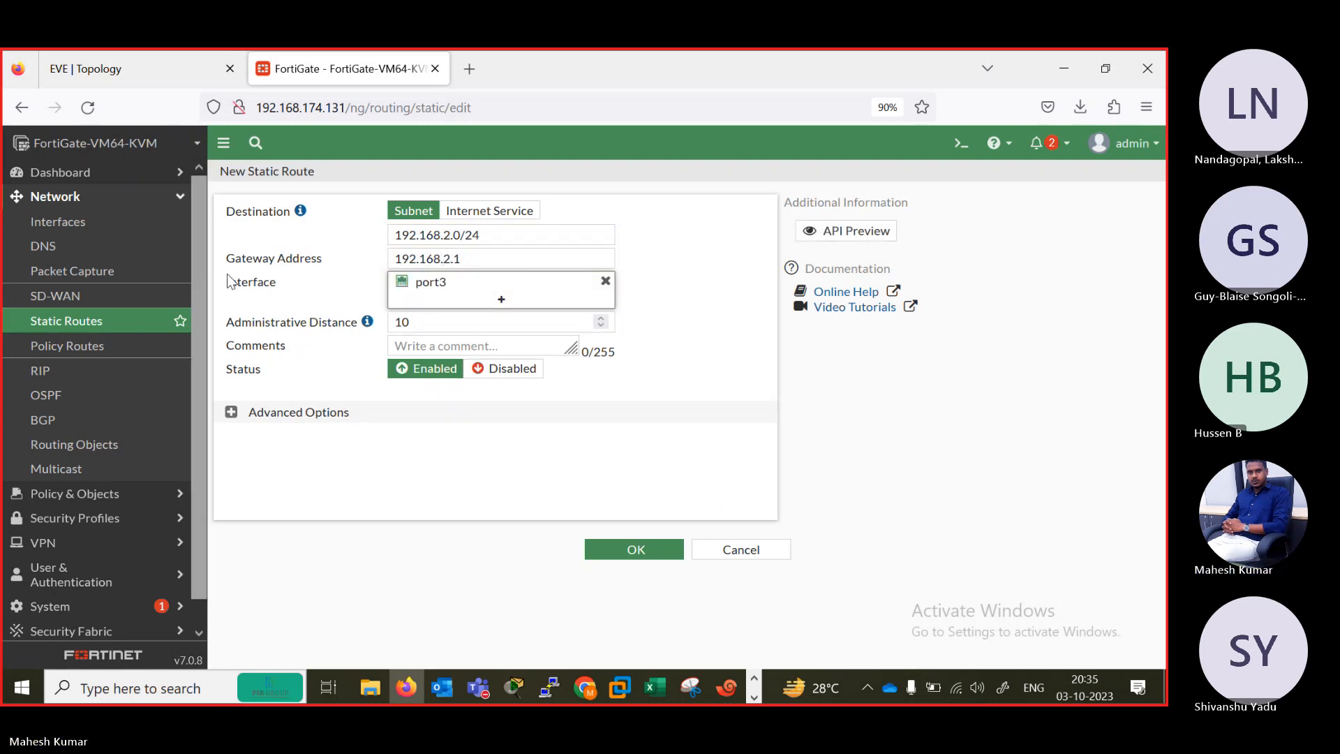
pyautogui.click(172, 70)
pyautogui.click(380, 69)
pyautogui.click(608, 553)
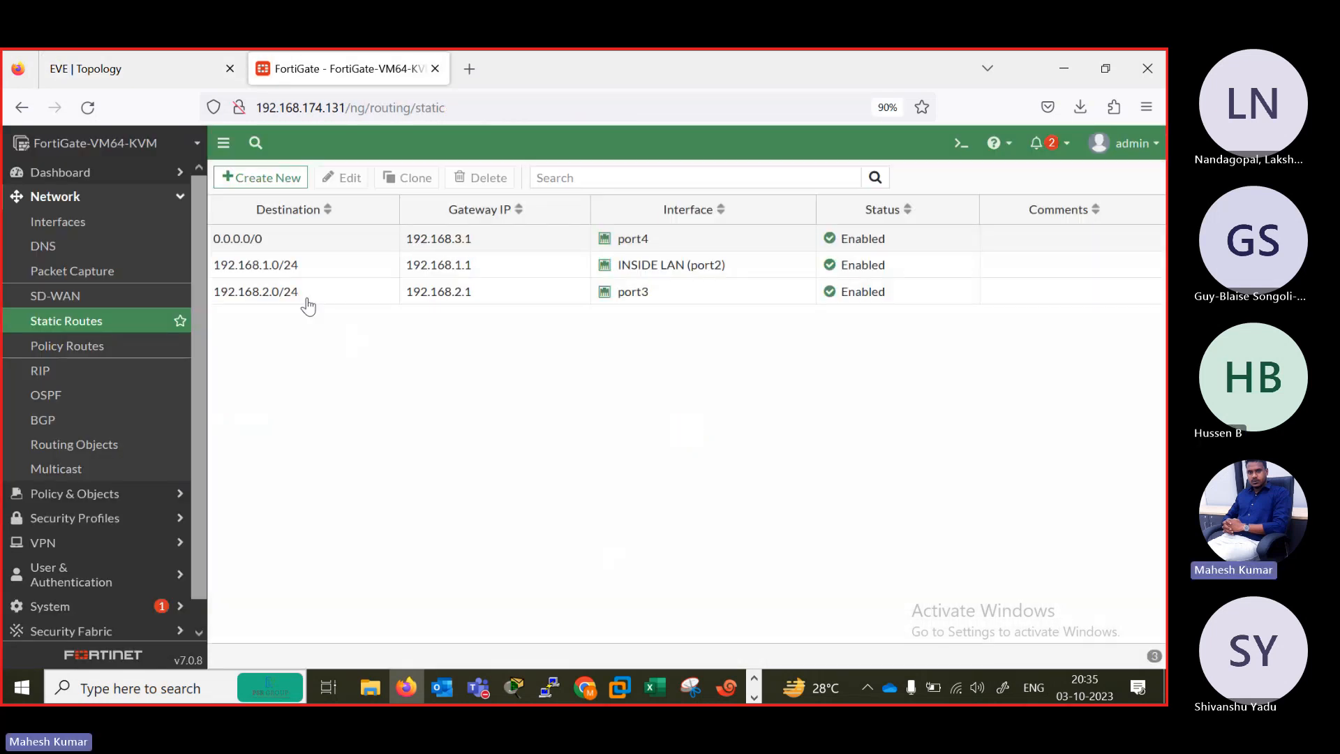
# Switch to the Teams meeting window, dismiss its recording notice and minimise the window.
pyautogui.click(140, 76)
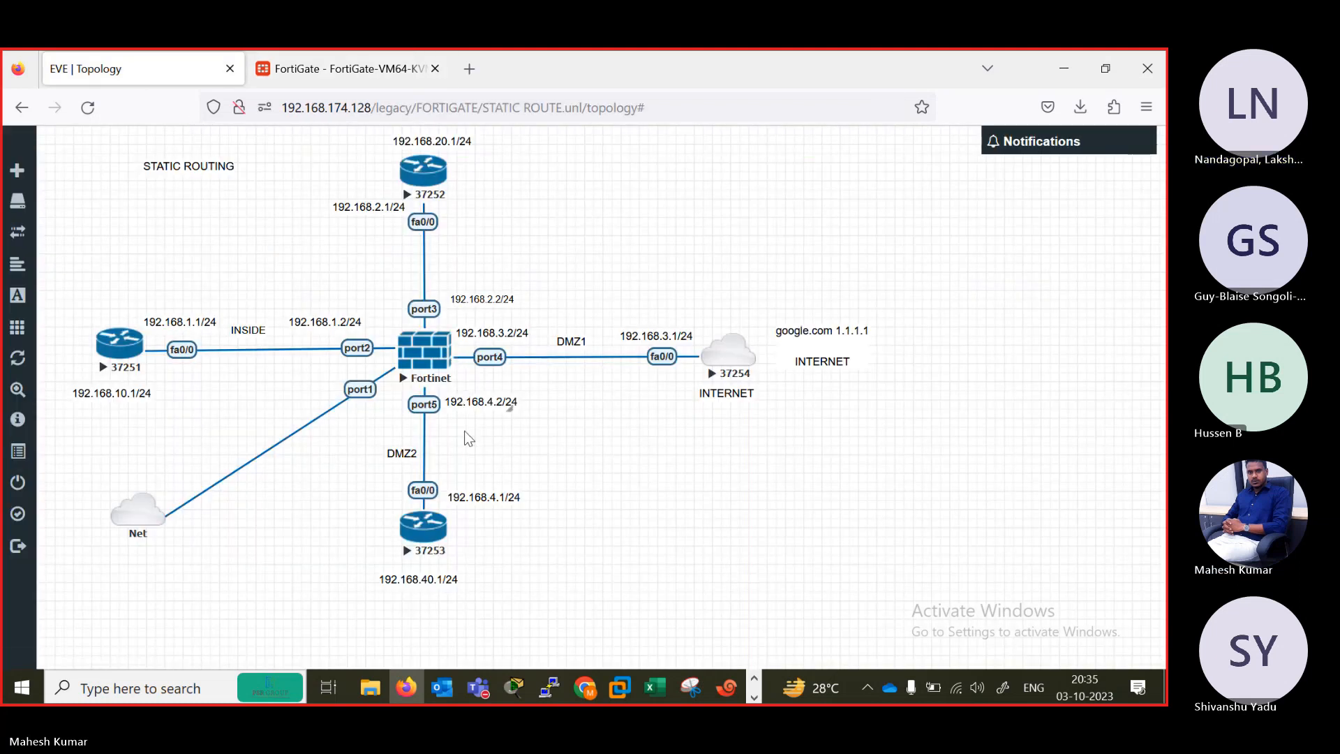
pyautogui.moveTo(479, 691)
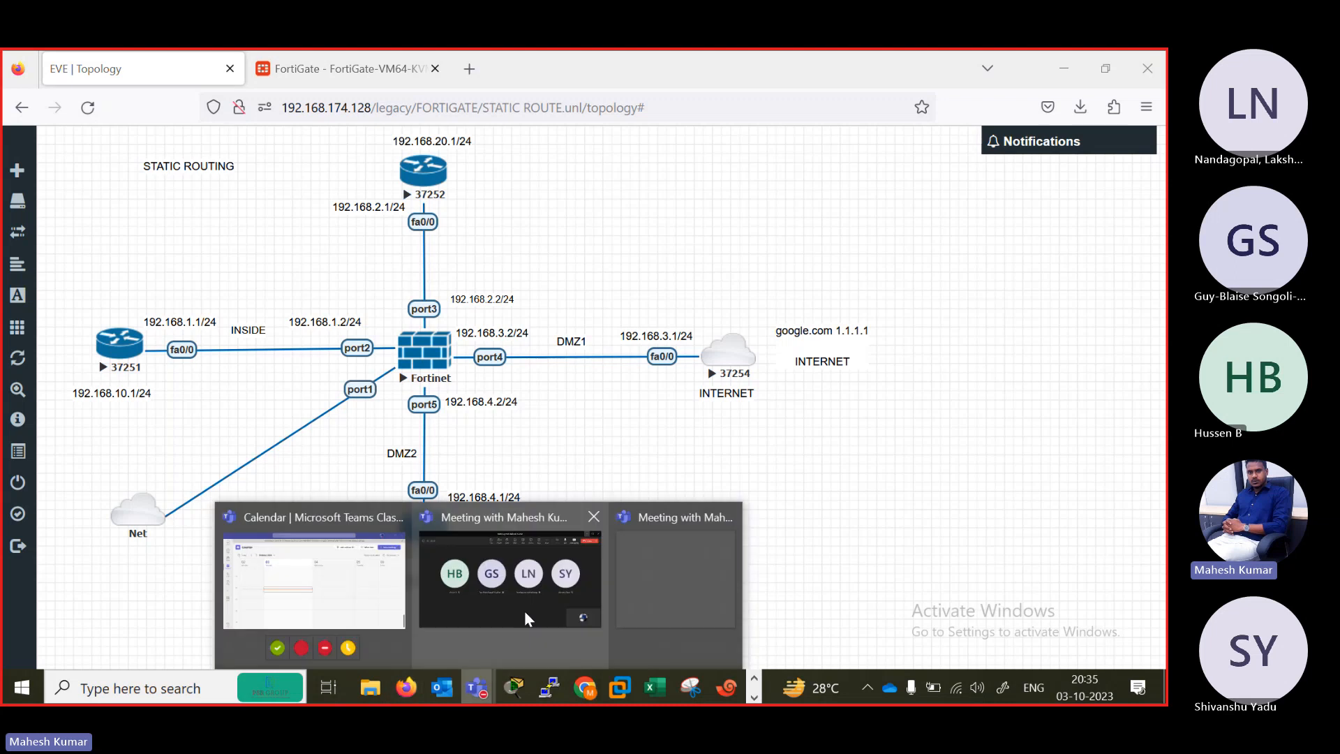
pyautogui.click(527, 602)
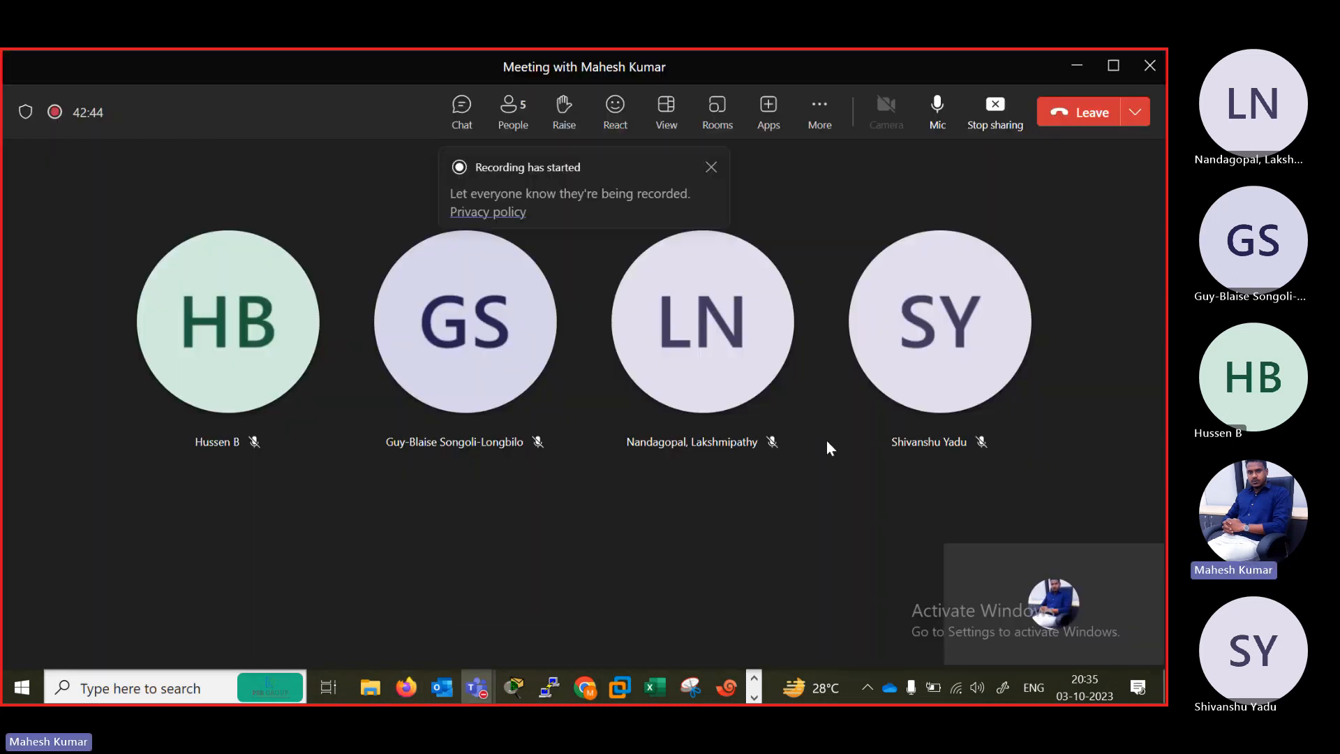
pyautogui.click(792, 376)
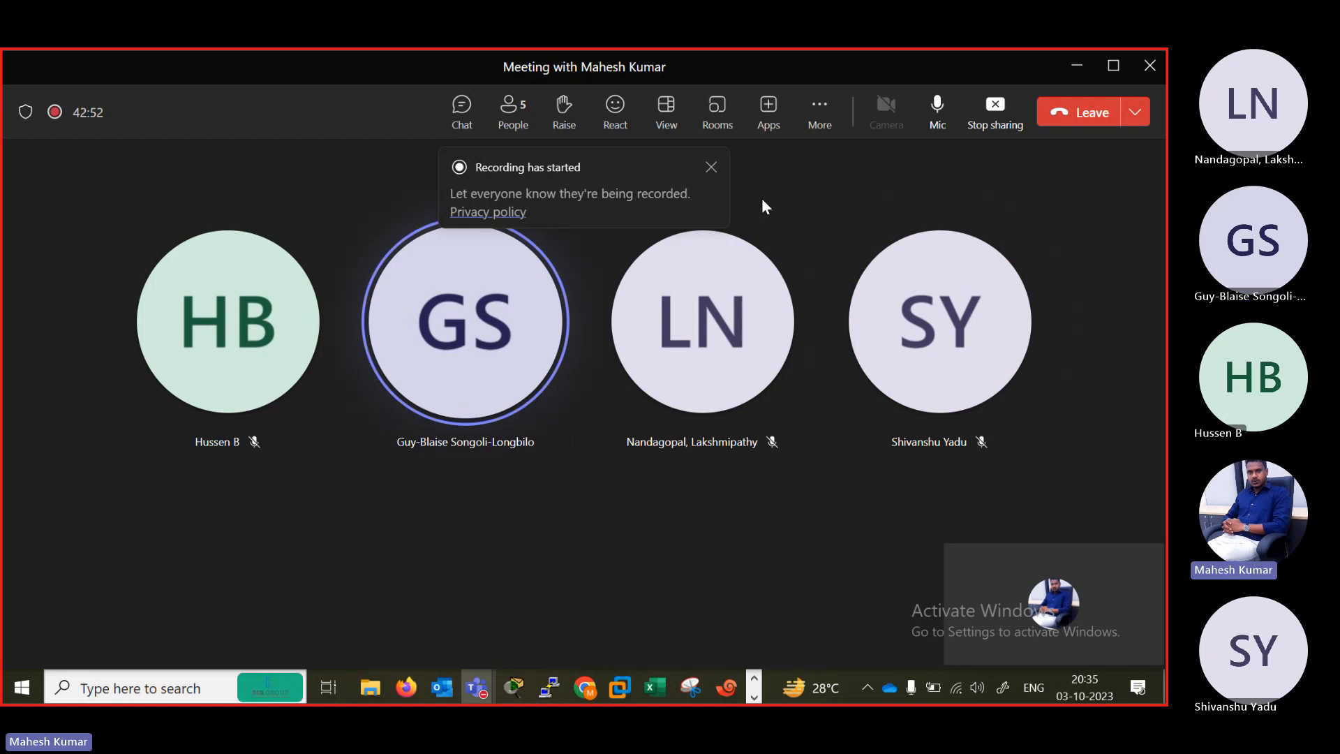
pyautogui.click(712, 169)
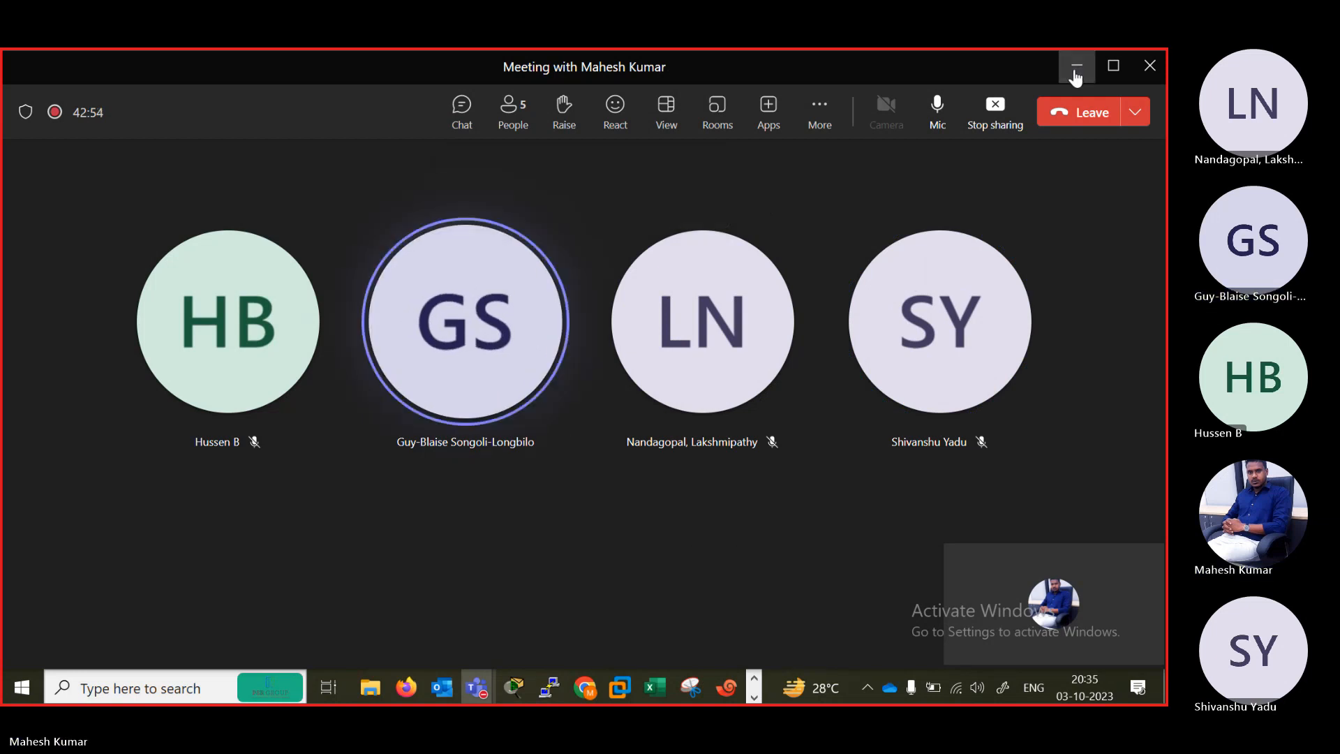
pyautogui.click(1076, 70)
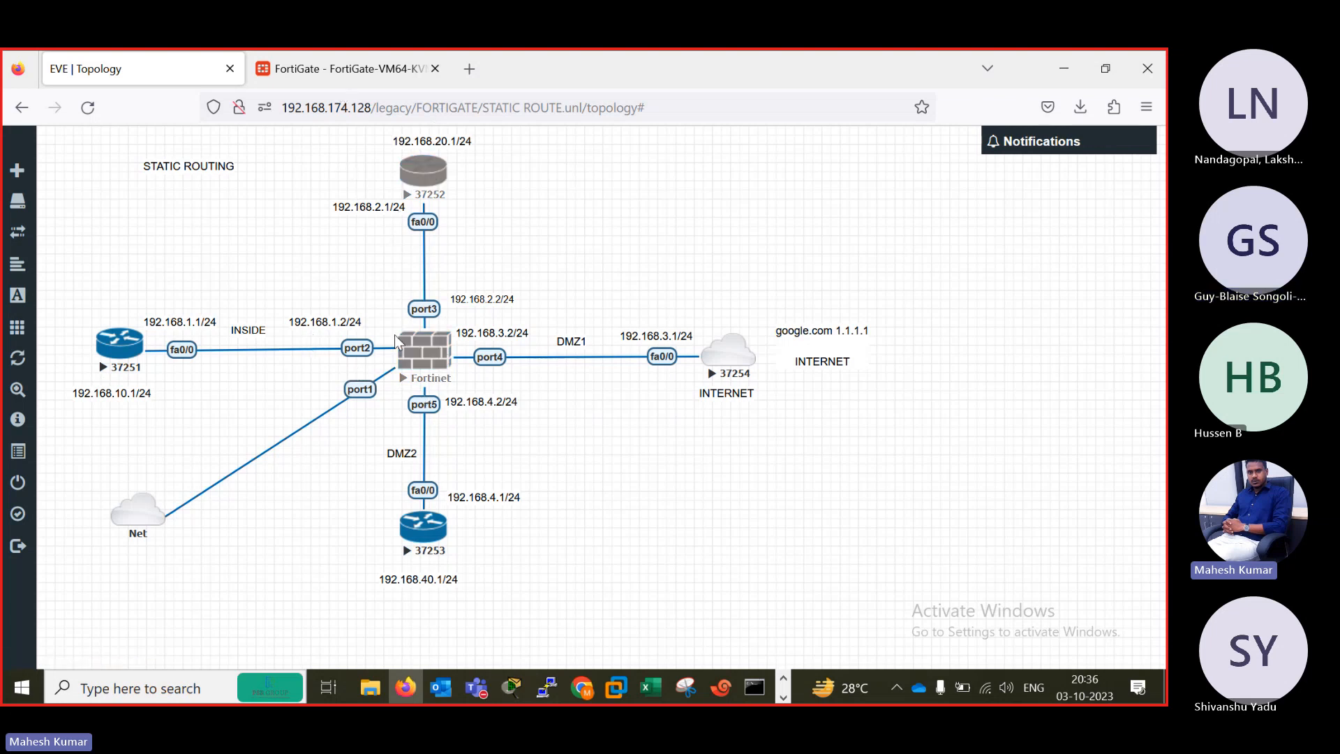
# Create a static route to 192.168.3.0/24 with gateway 192.168.3.1 through port4.
pyautogui.click(347, 74)
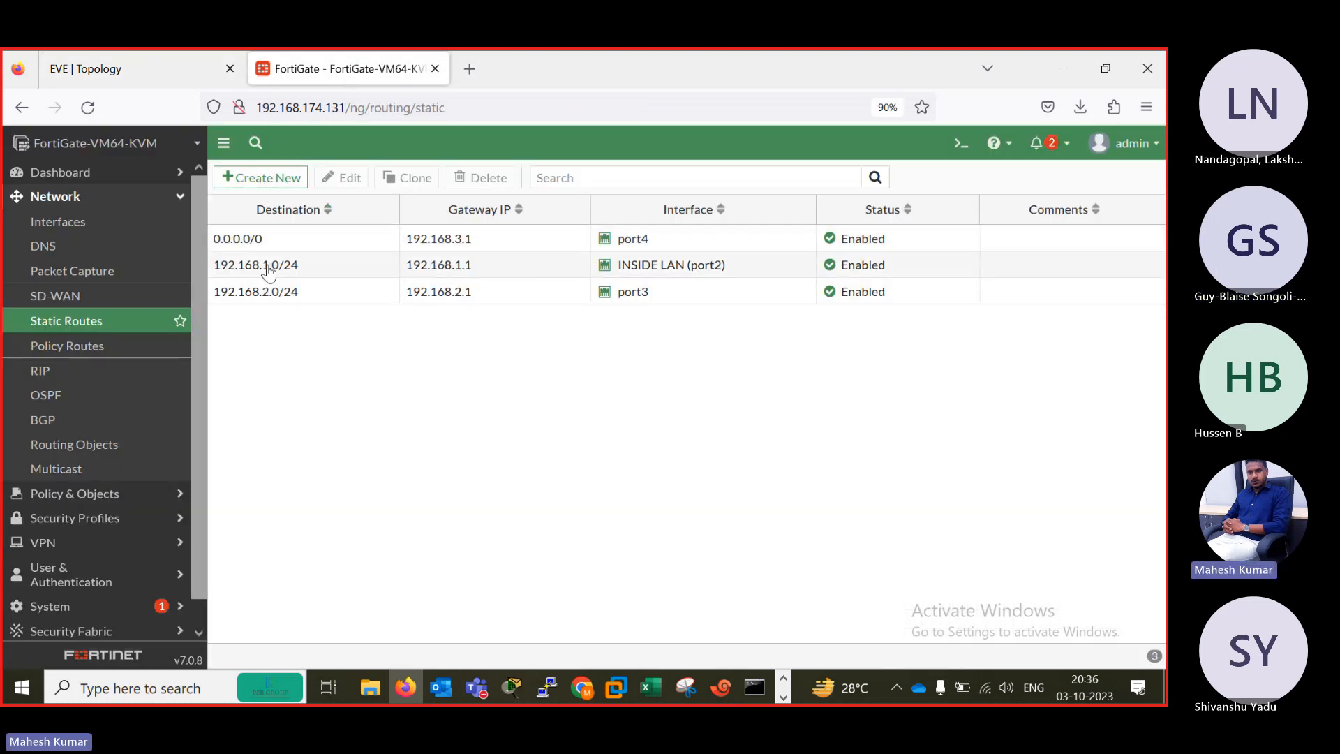
pyautogui.click(147, 76)
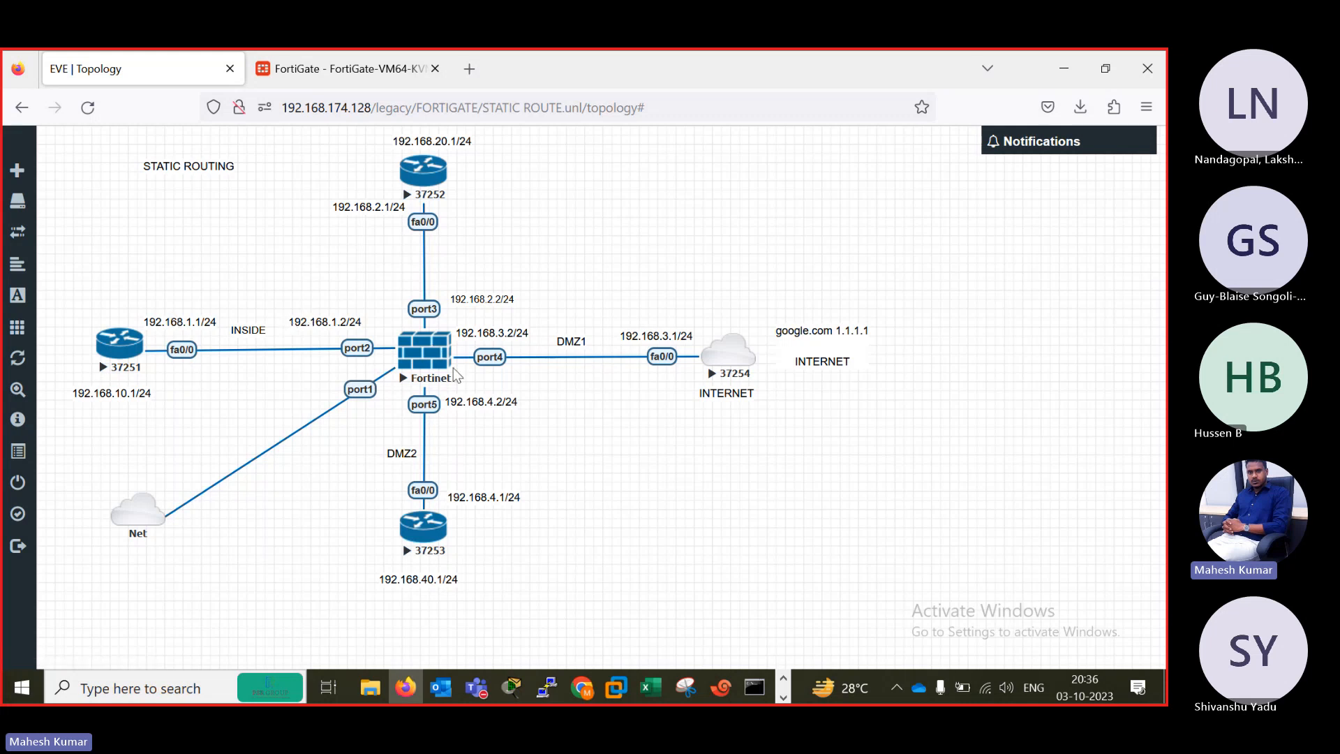
pyautogui.click(337, 70)
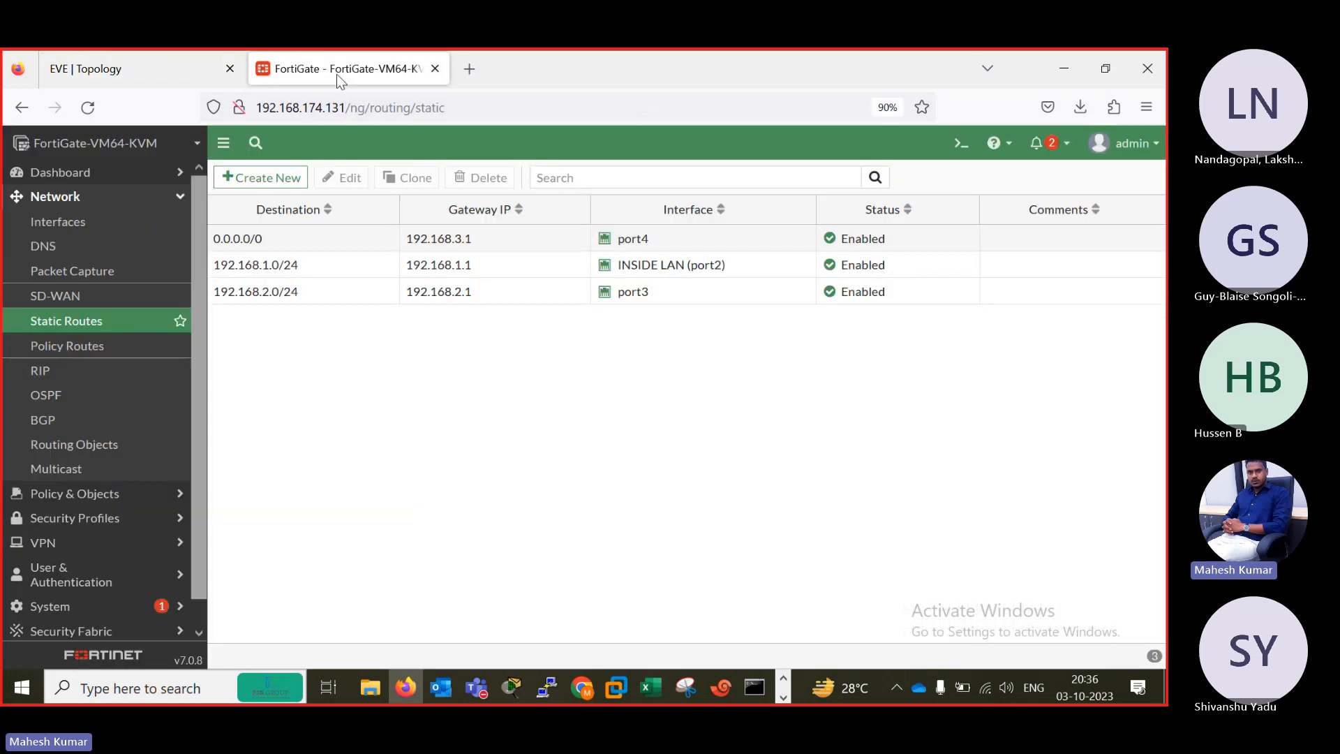
pyautogui.click(269, 178)
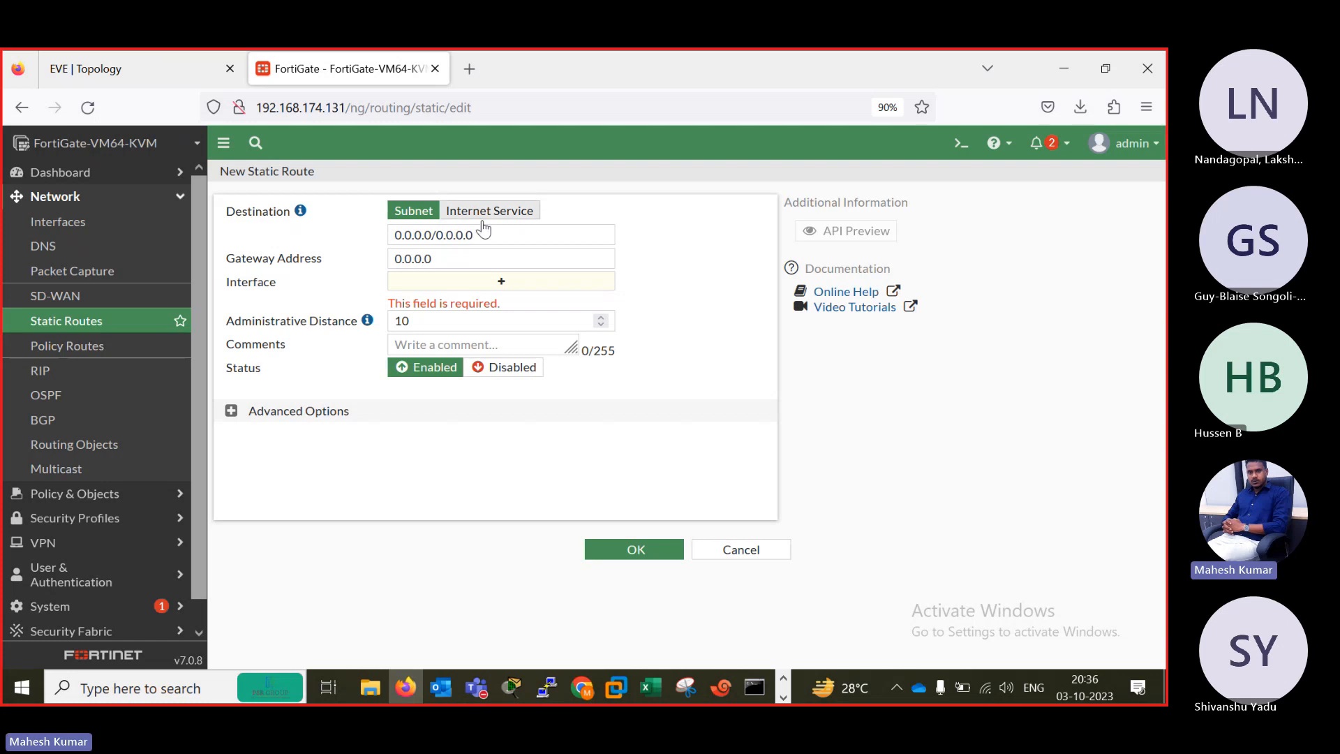
pyautogui.click(489, 231)
pyautogui.write('192')
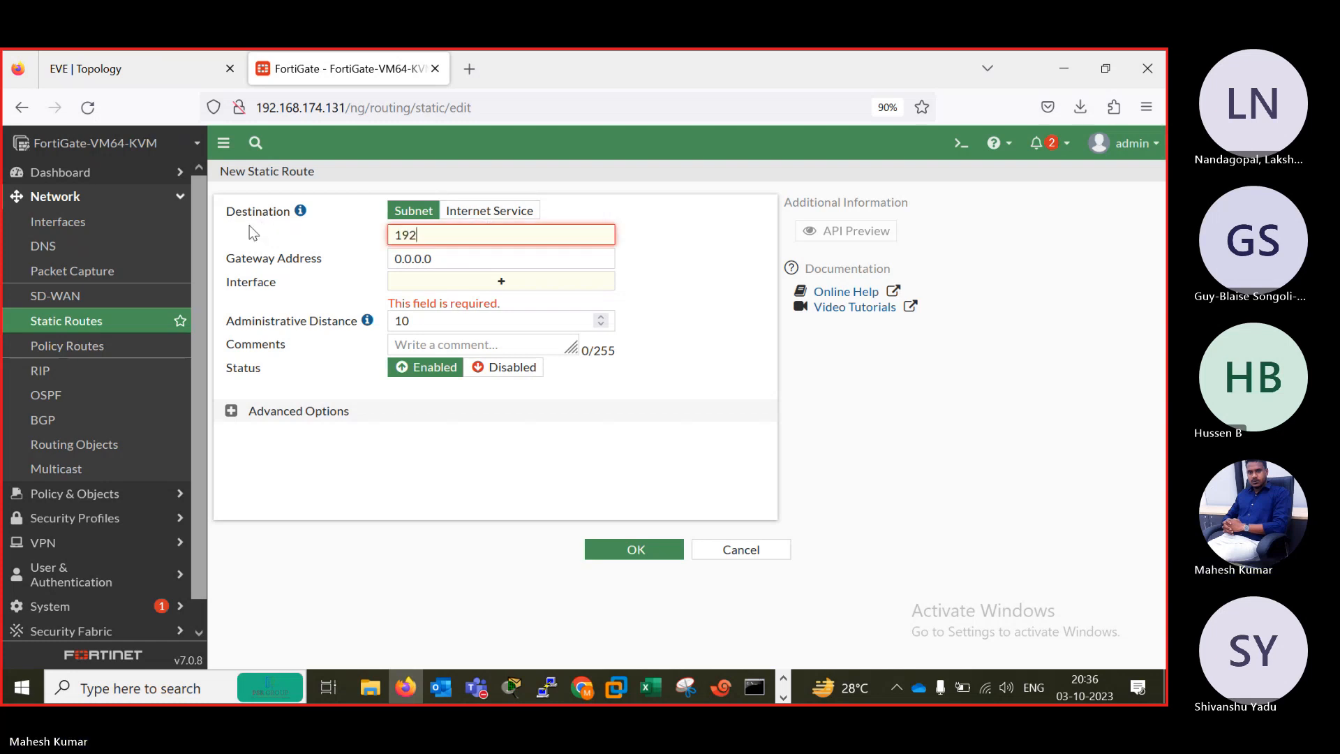
pyautogui.write('.168.3.0/24')
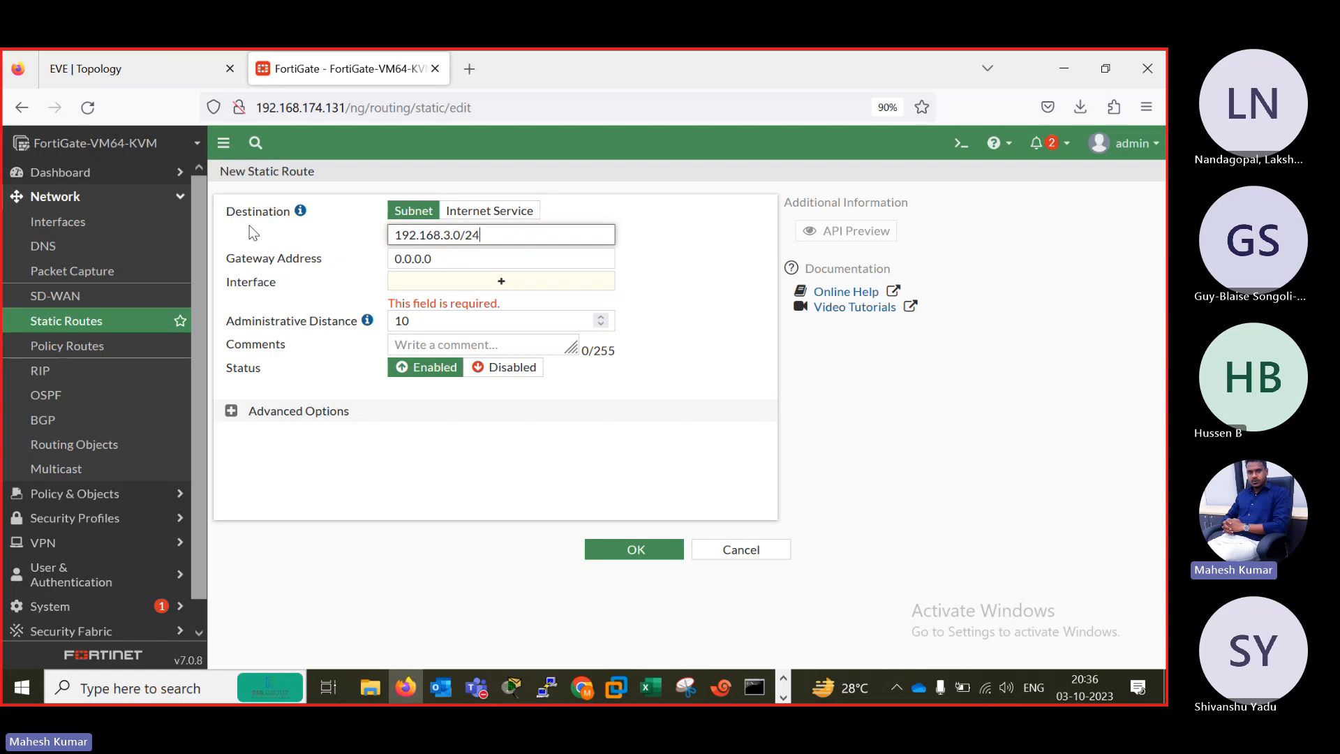
pyautogui.press('Tab')
pyautogui.write('1')
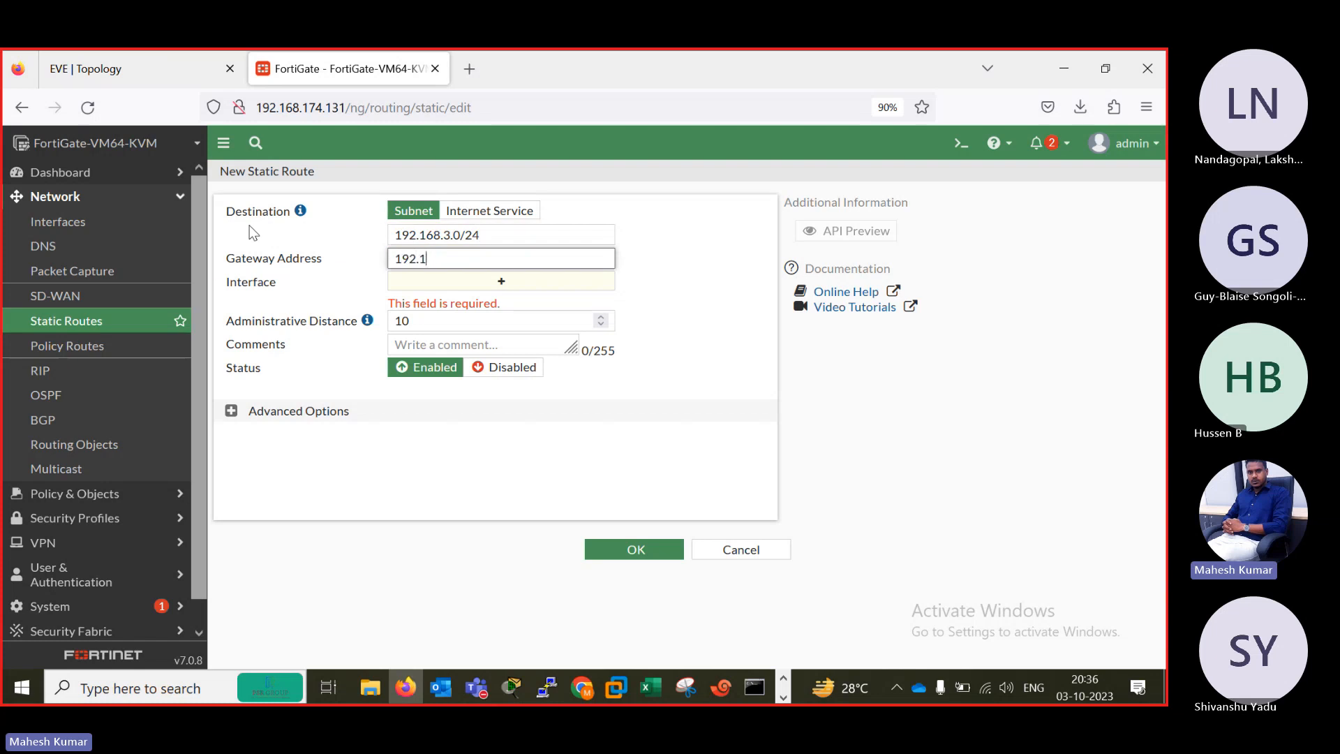
pyautogui.write('92.168.3.1')
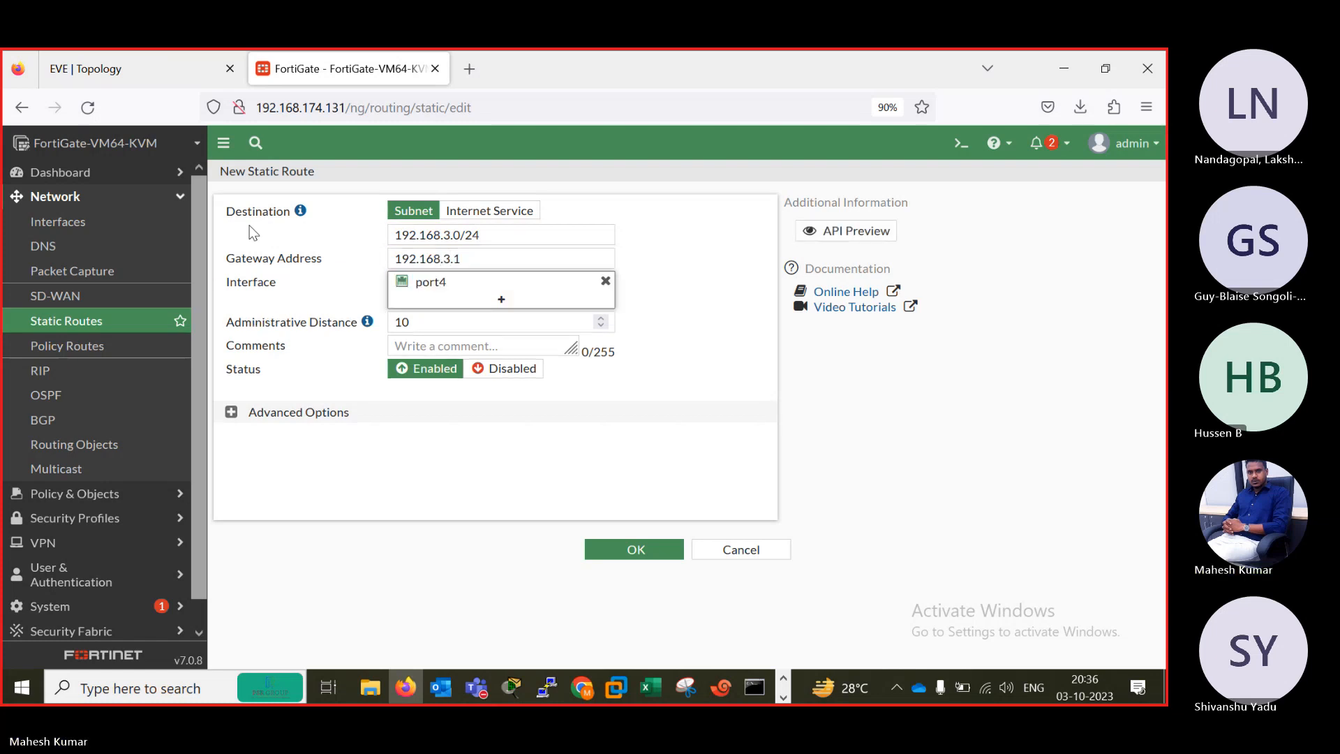
pyautogui.click(625, 562)
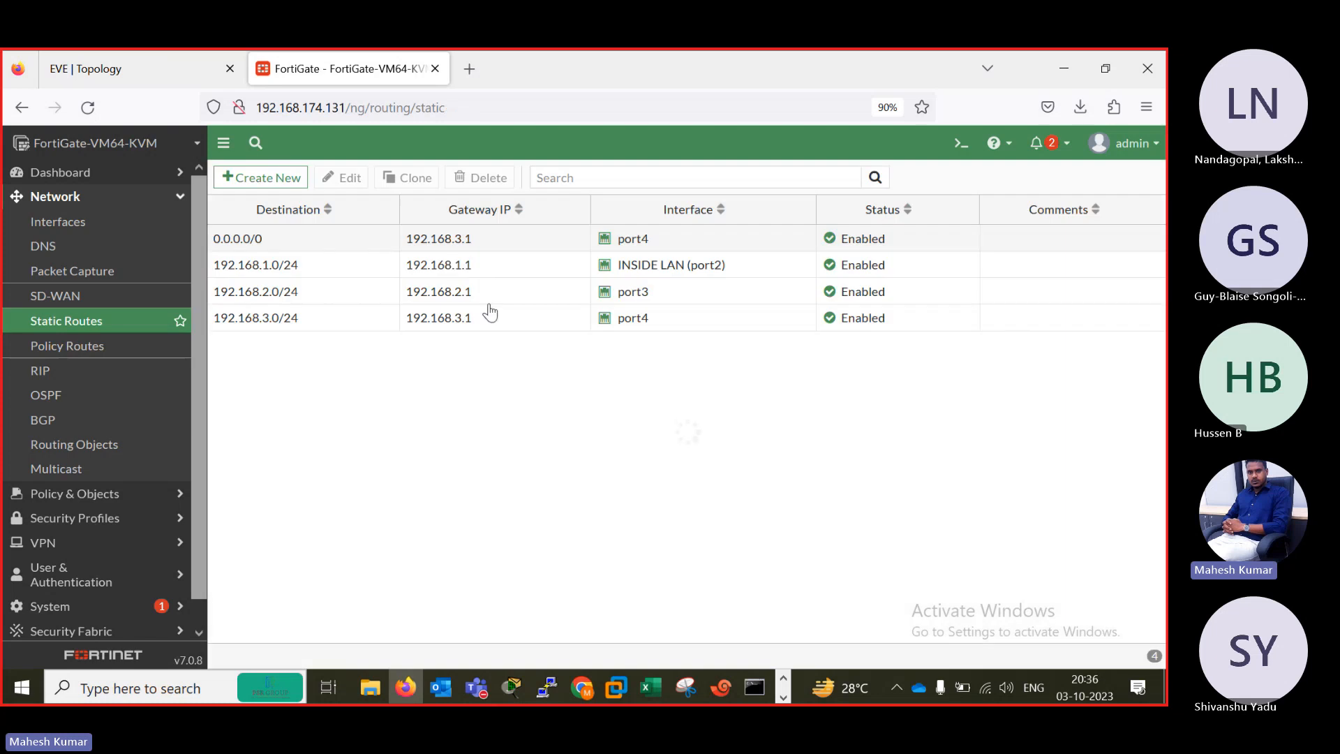
# Begin a new static route with destination 192.168.4.0/24 and gateway address 192.168.4.2.
pyautogui.click(257, 178)
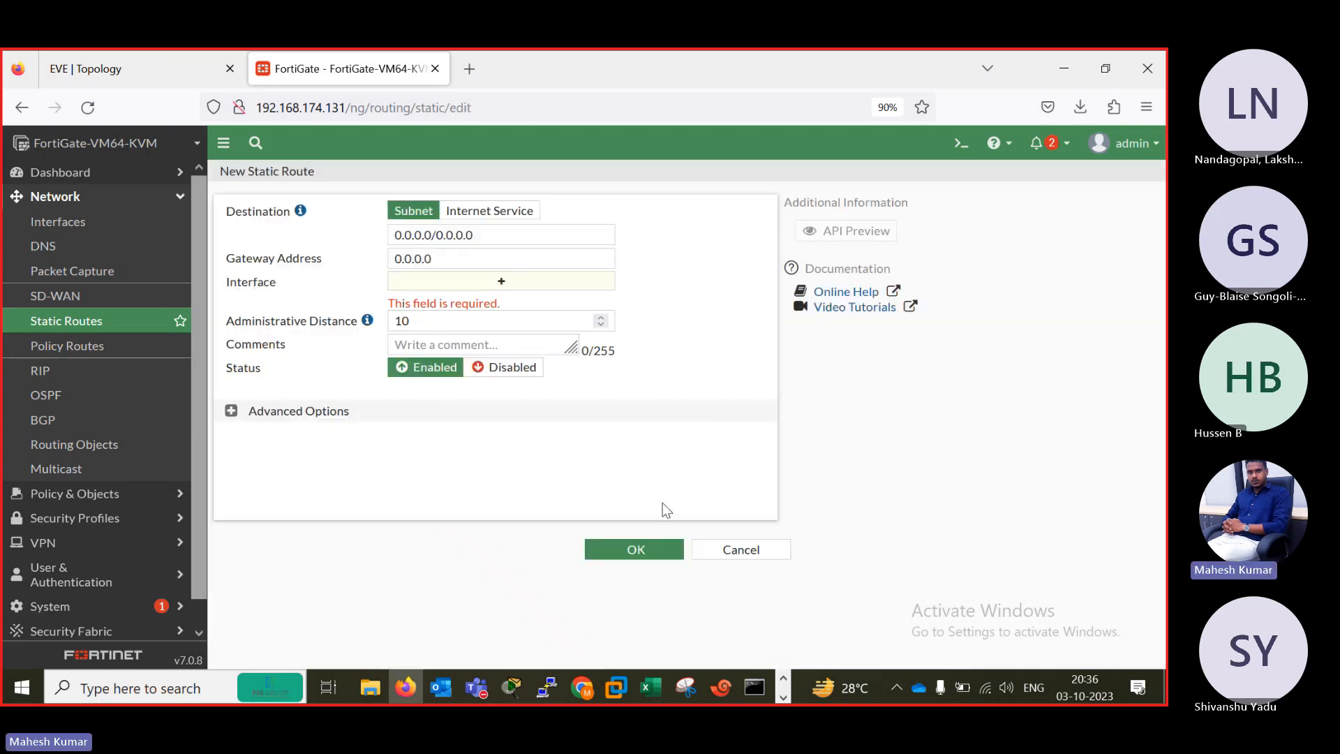
pyautogui.click(726, 550)
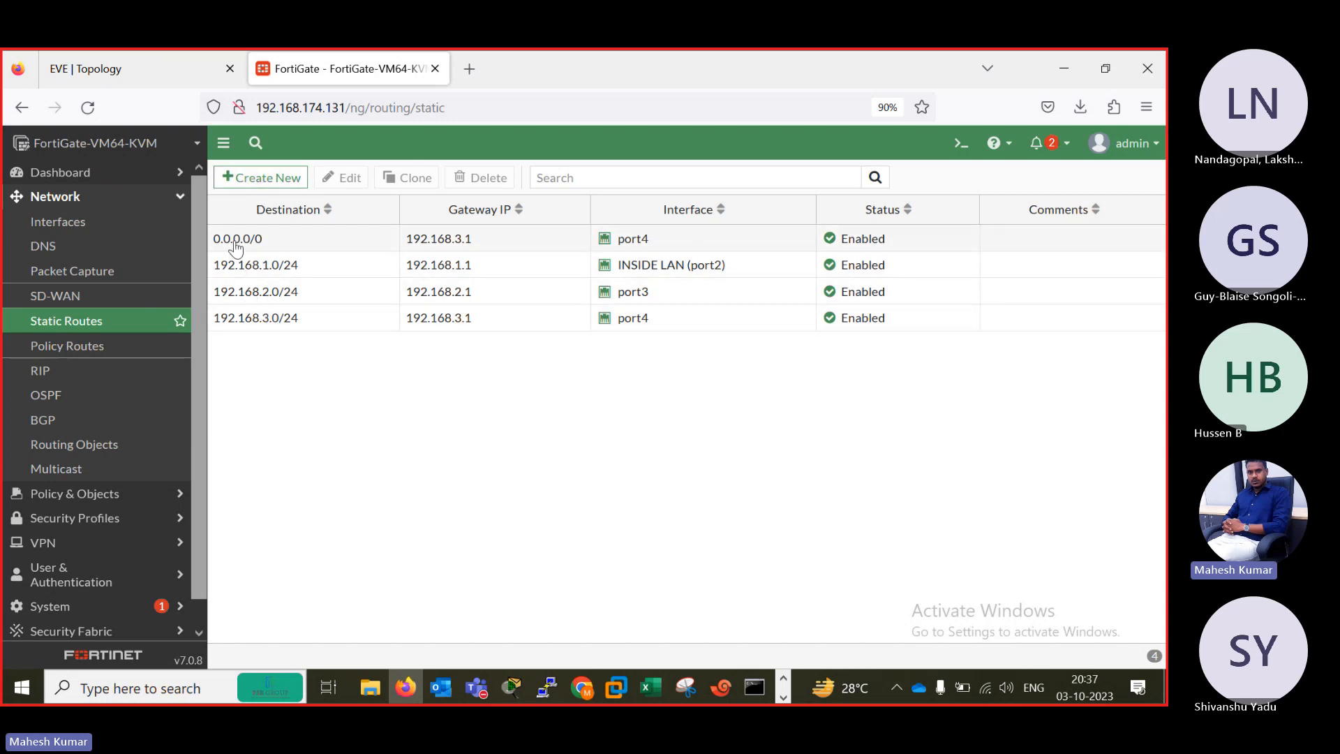
pyautogui.click(258, 178)
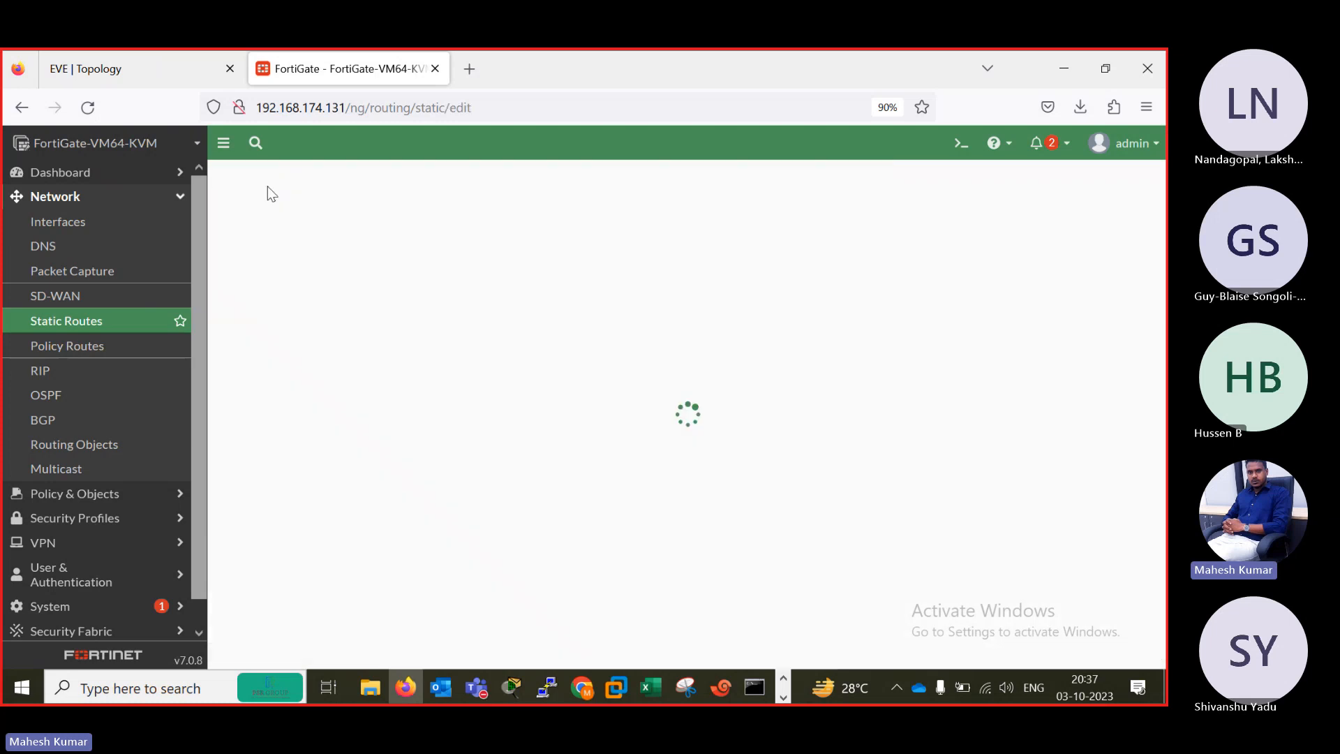
pyautogui.click(493, 238)
pyautogui.hotkey('ctrl', 'a')
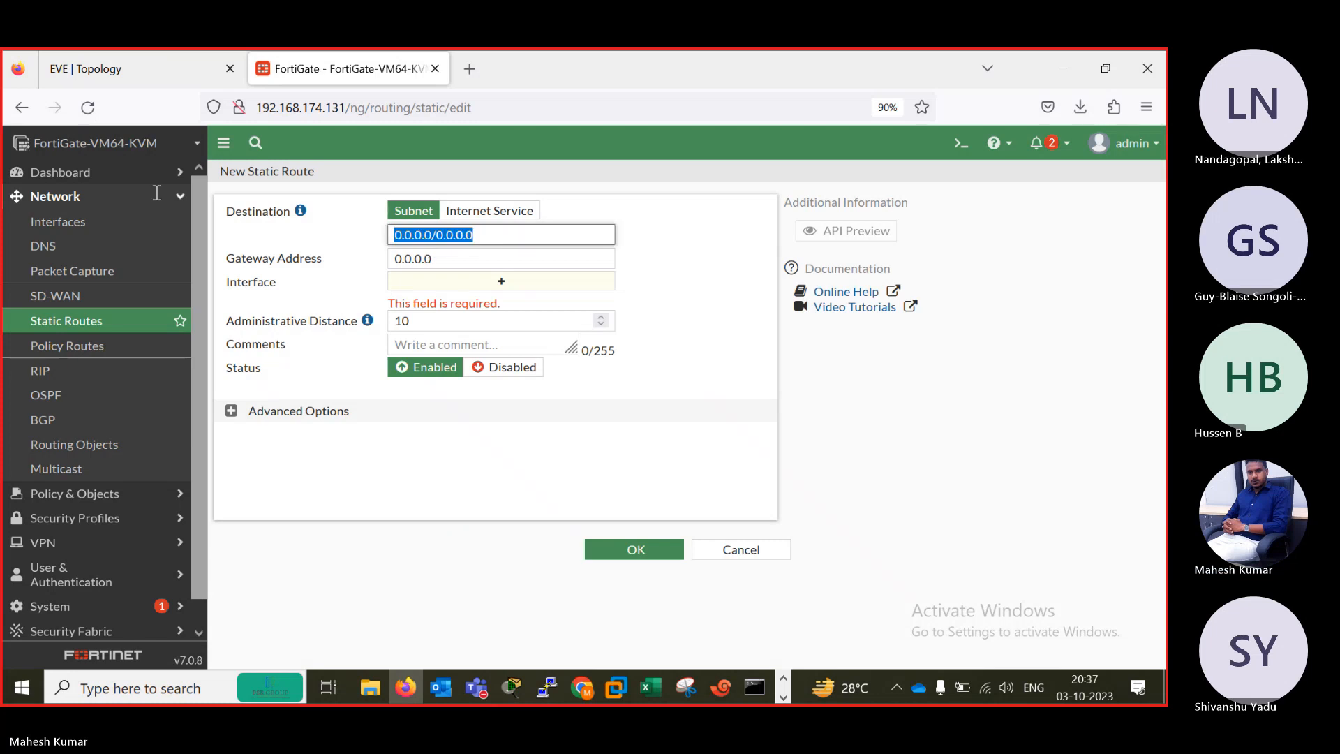
pyautogui.write('192.168.')
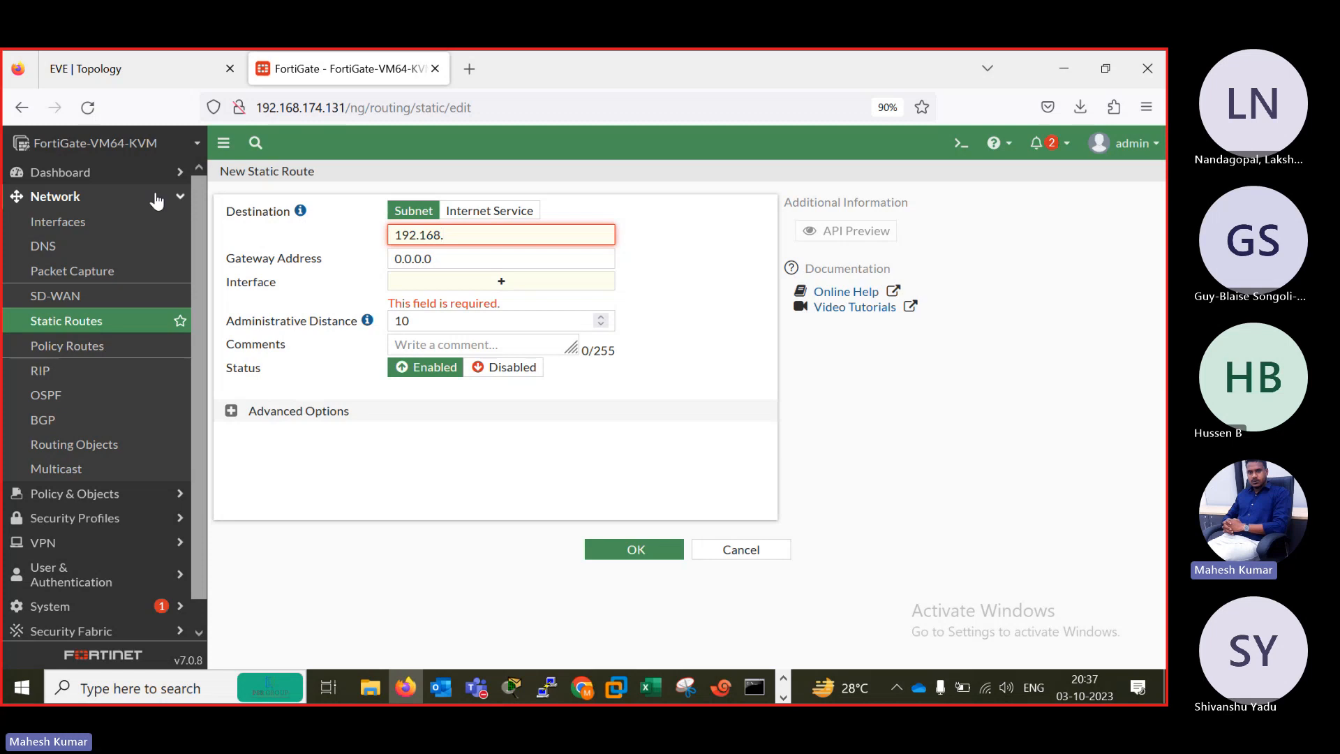
pyautogui.write('4.0/2')
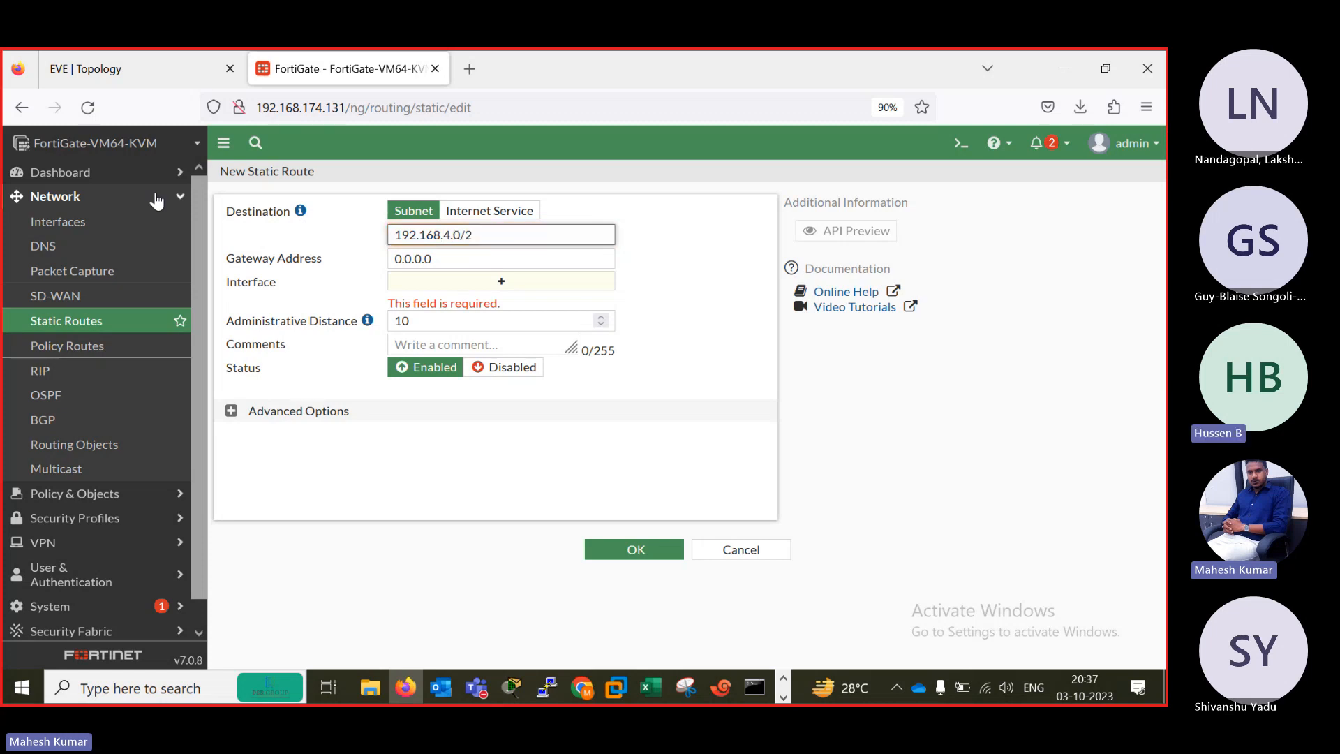
pyautogui.write('4')
pyautogui.press('Tab')
pyautogui.write('192.1')
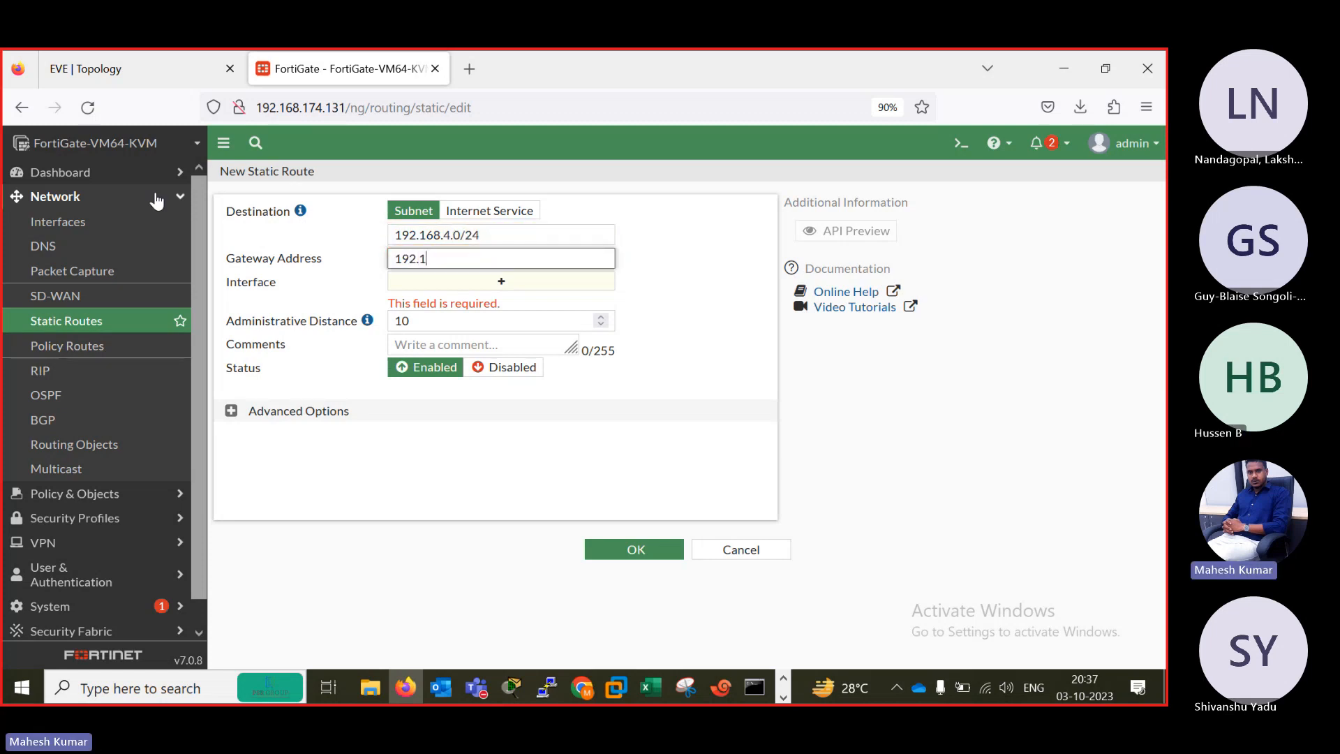
pyautogui.press('Tab')
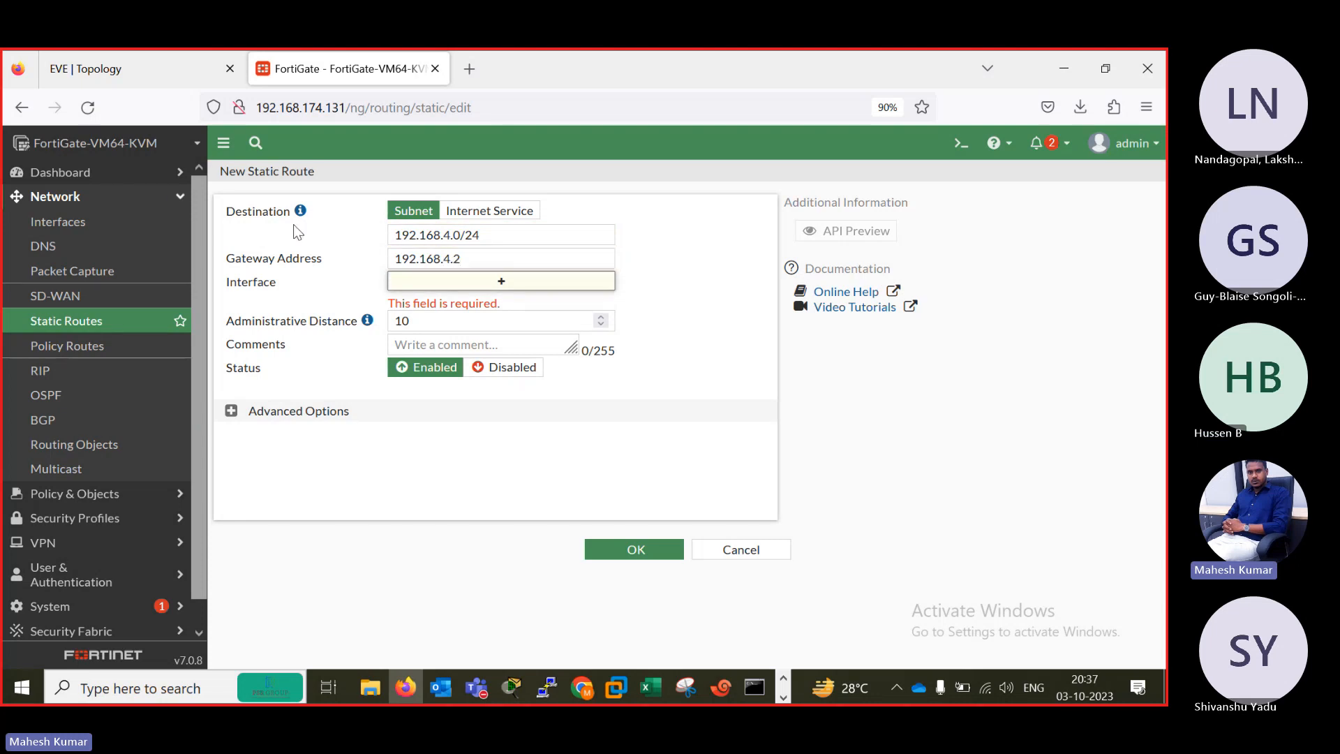
# Correct the new route's gateway to 192.168.4.1 according to the EVE topology and save it with port5 as interface.
pyautogui.click(140, 56)
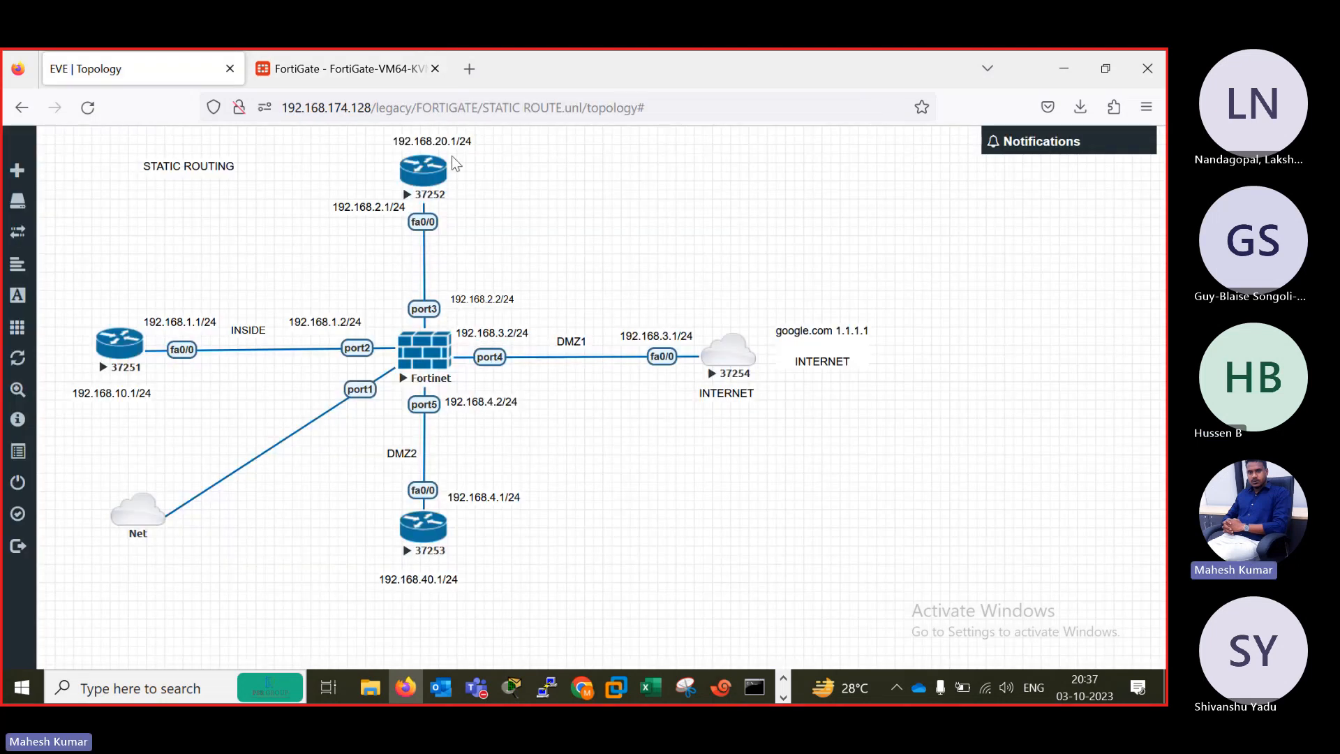
pyautogui.click(342, 68)
pyautogui.click(479, 253)
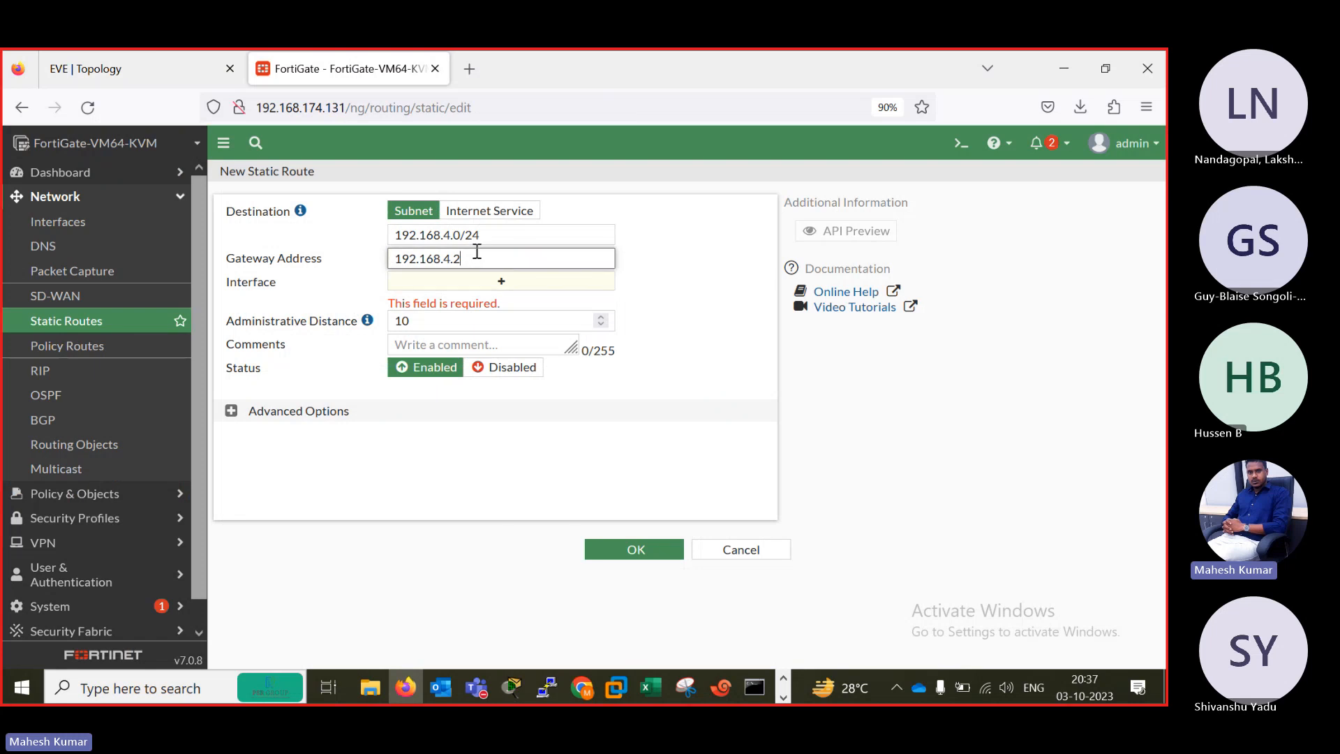
pyautogui.press('BackSpace')
pyautogui.write('1')
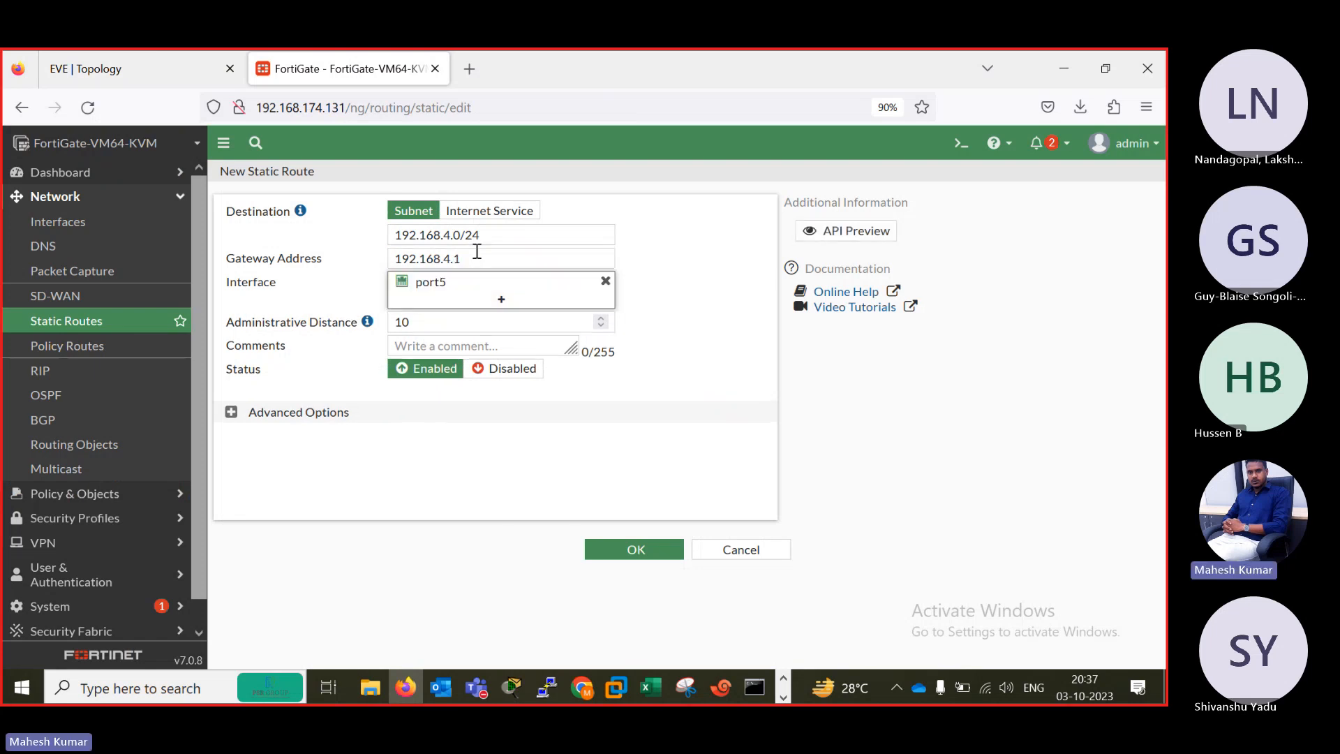
pyautogui.click(630, 552)
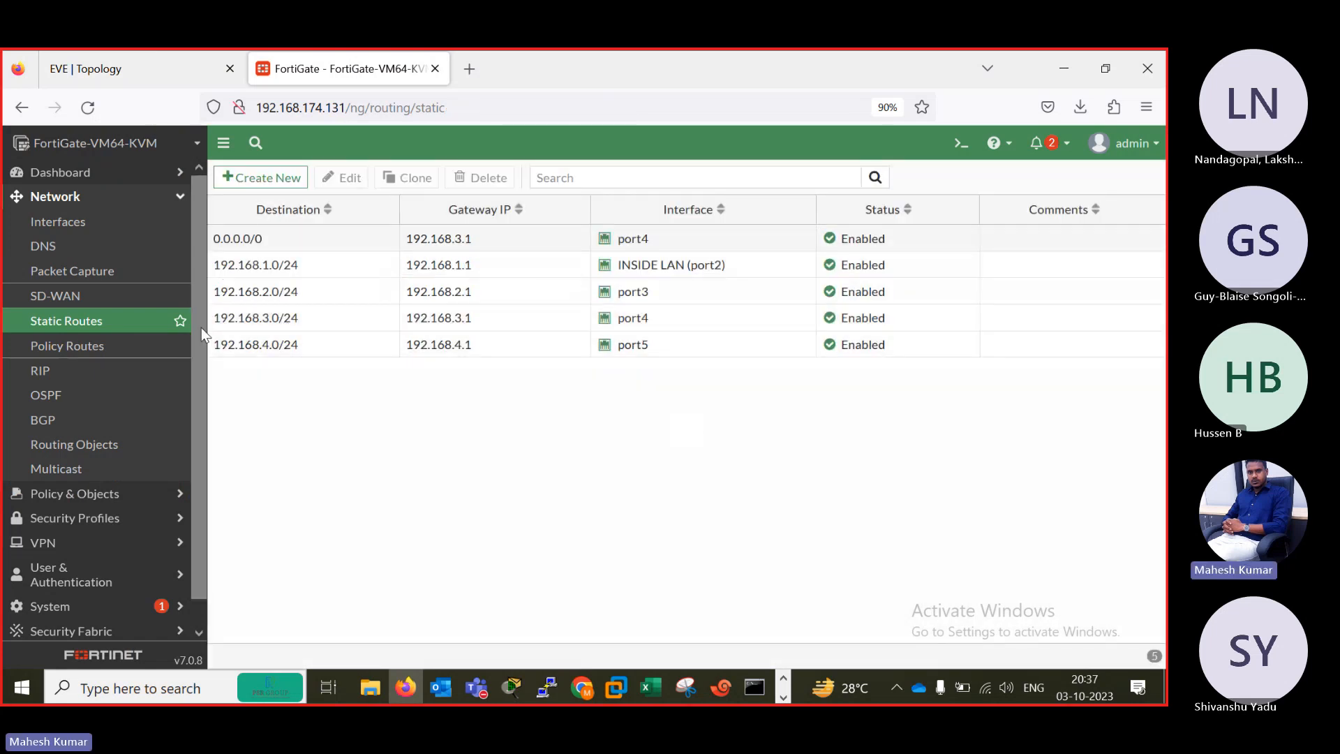
# Open the FortiGate's CLI console and list its routing table with "get router info routing-table all", examining the port2 to port5 entries.
pyautogui.scroll(-1, 190, 464)
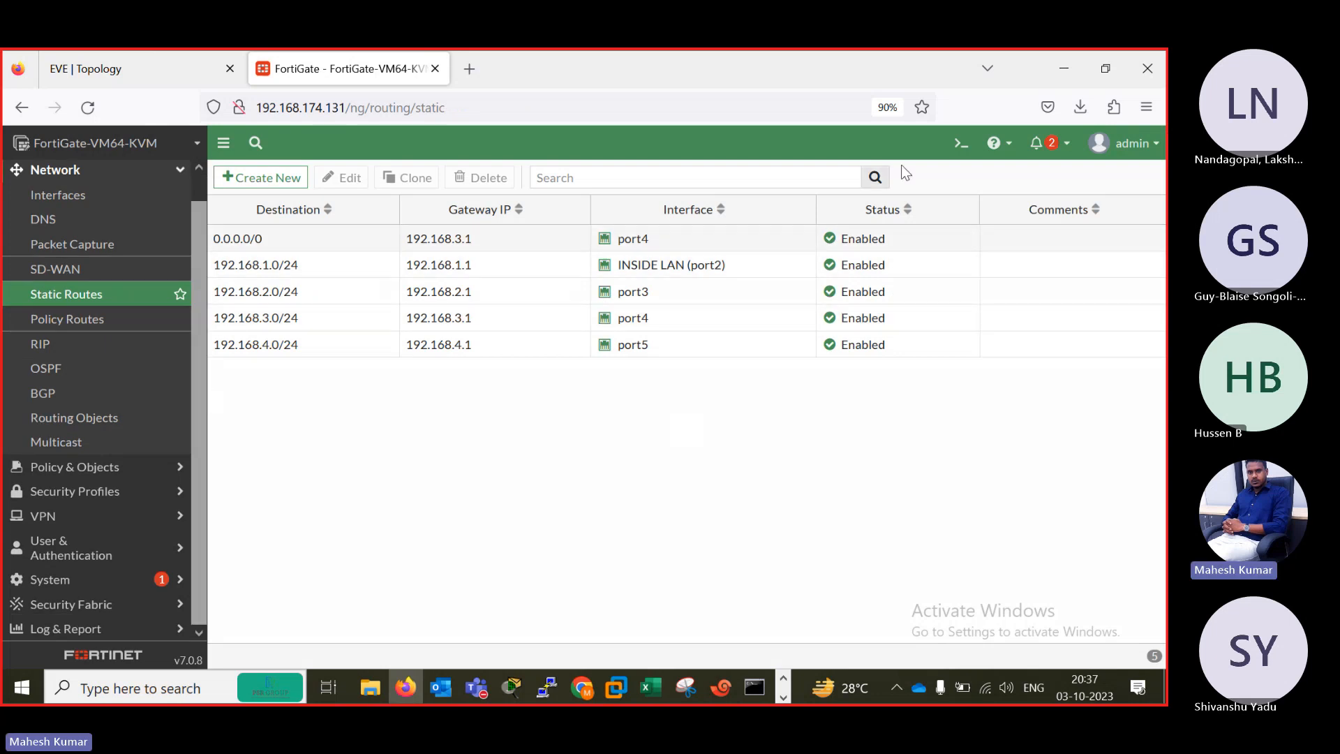
pyautogui.click(961, 143)
pyautogui.write('g')
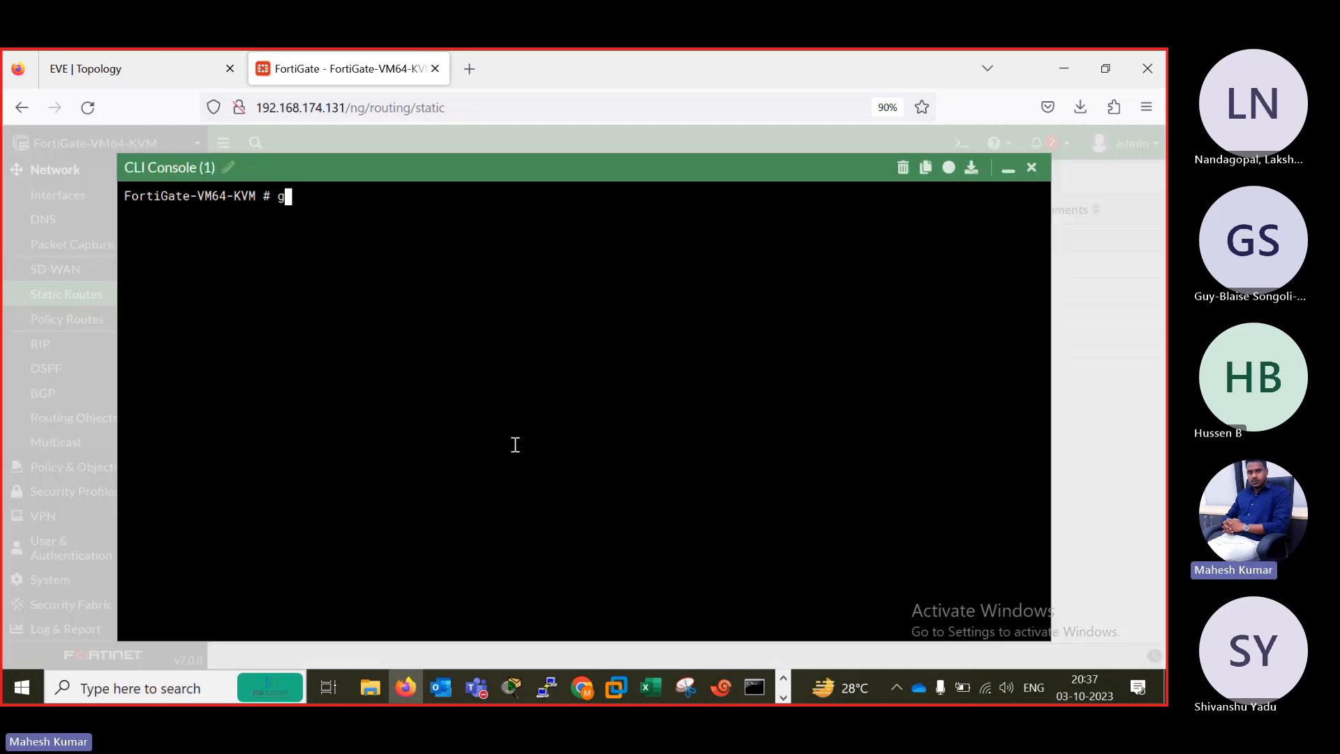
pyautogui.write('et router  info routing-table all')
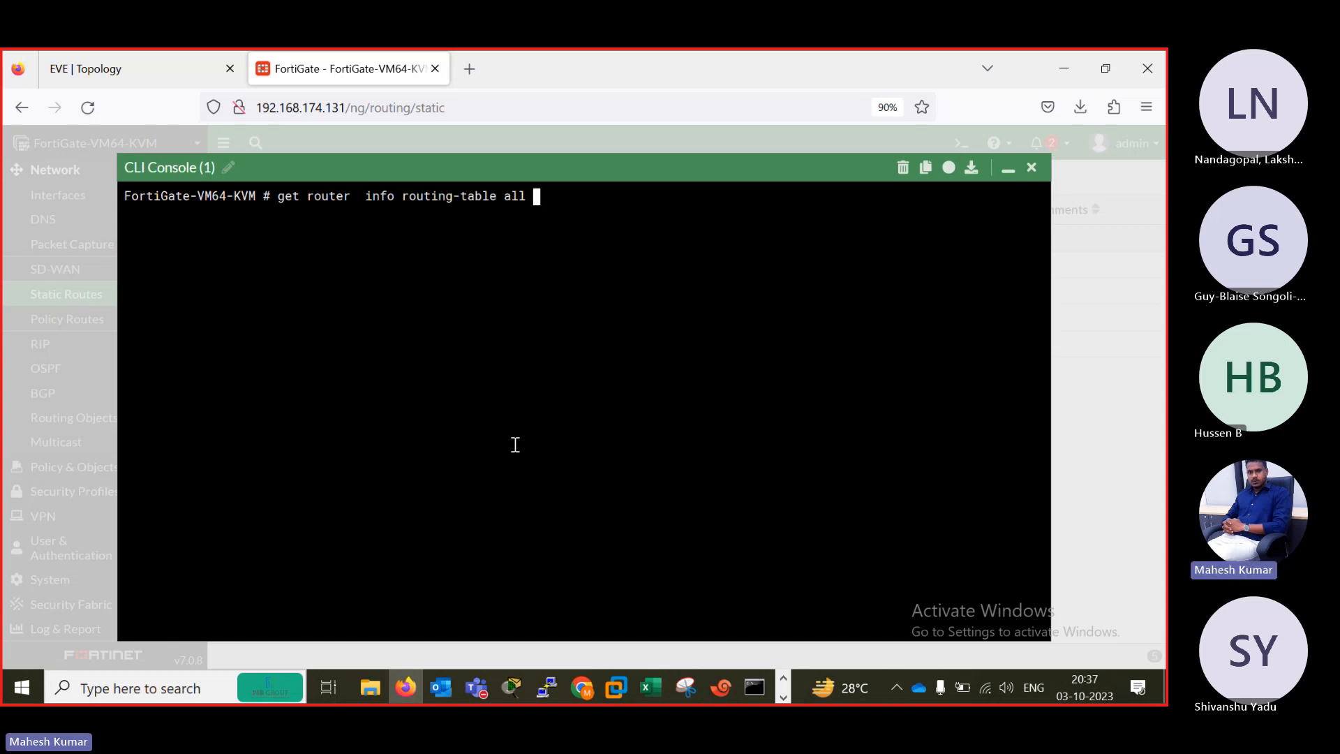
pyautogui.press('Return')
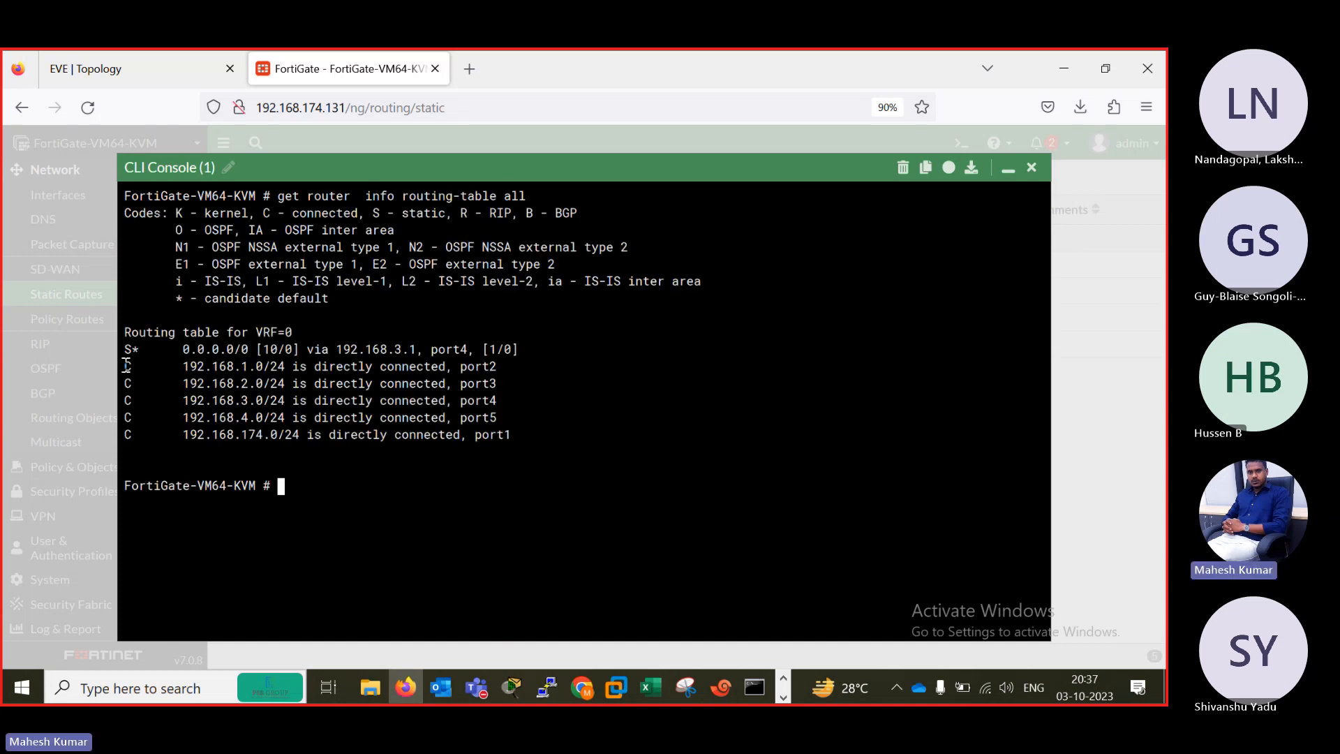
pyautogui.moveTo(124, 364); pyautogui.dragTo(525, 419)
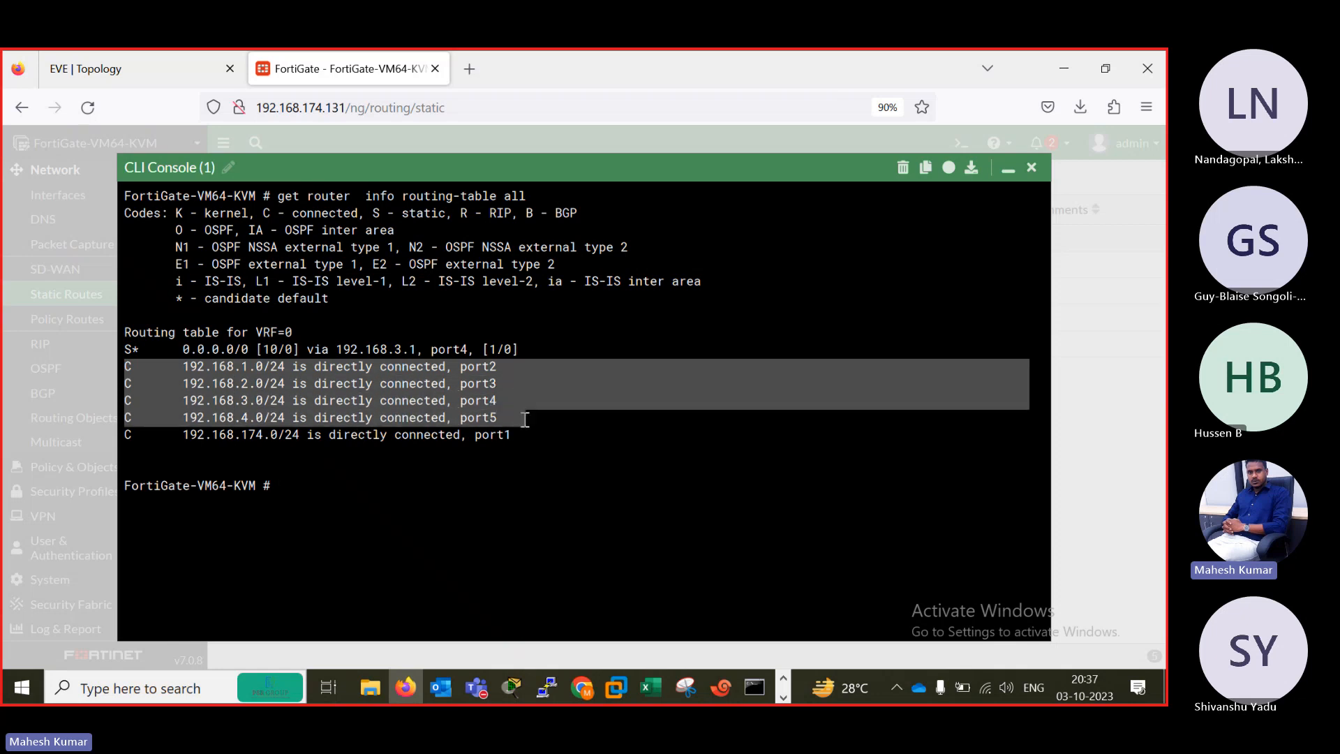
# Run "get router info routing-table details", examine the default and connected routes, and close the console.
pyautogui.click(509, 490)
pyautogui.press('Up')
pyautogui.press('BackSpace')
pyautogui.press('BackSpace')
pyautogui.press('BackSpace')
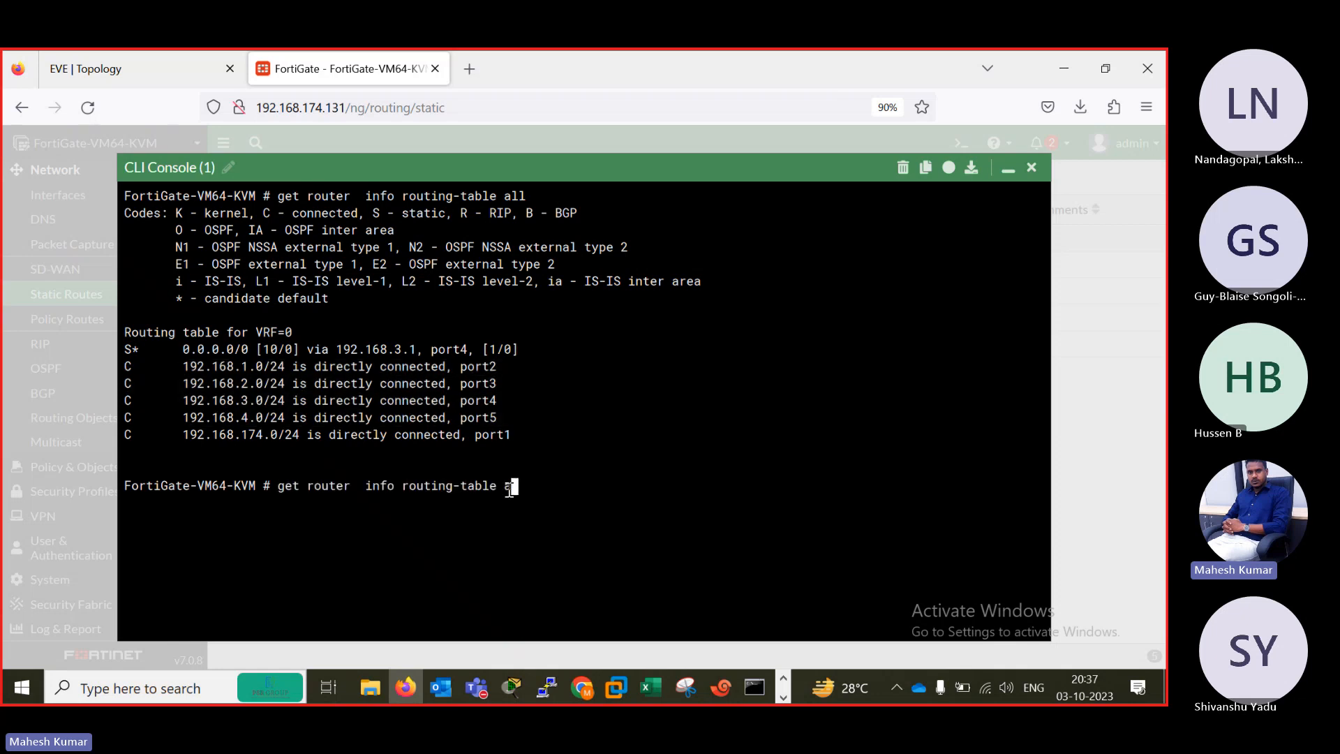
pyautogui.write('details')
pyautogui.press('Return')
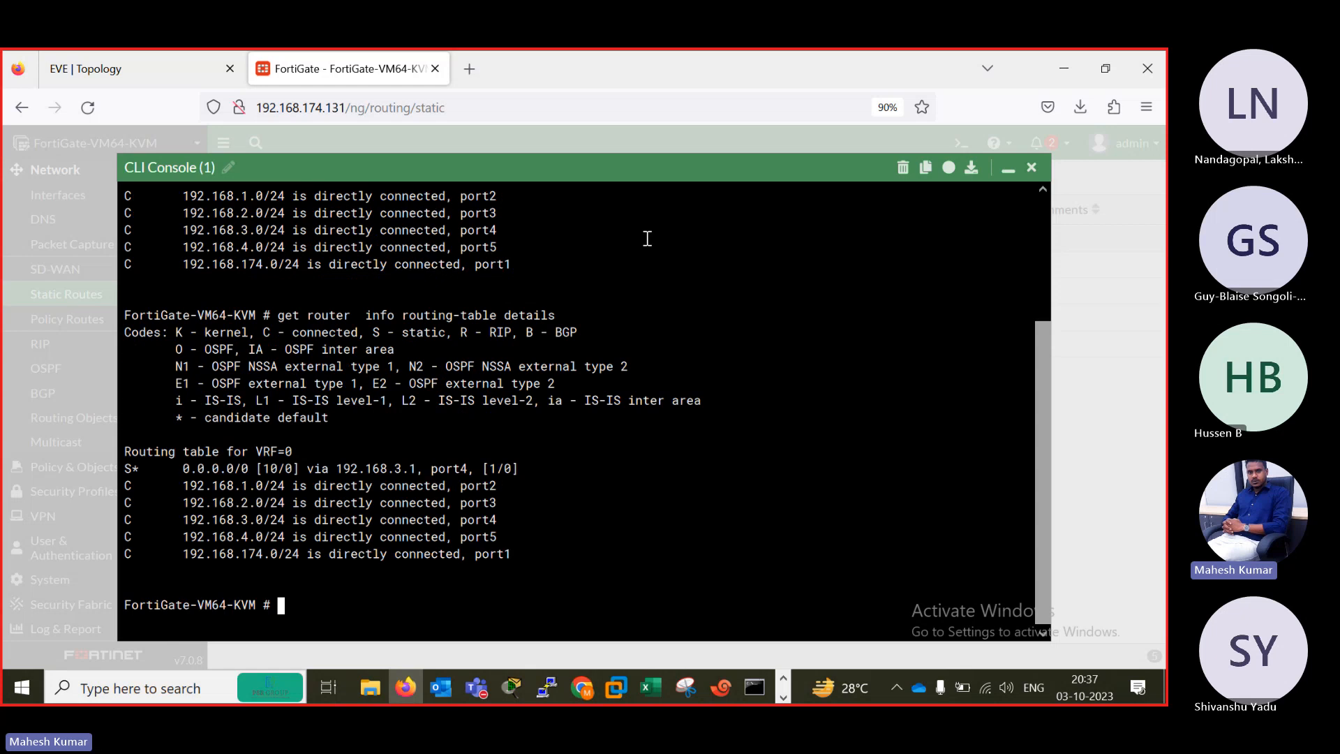
pyautogui.moveTo(168, 467); pyautogui.dragTo(537, 468)
pyautogui.moveTo(176, 486); pyautogui.dragTo(552, 536)
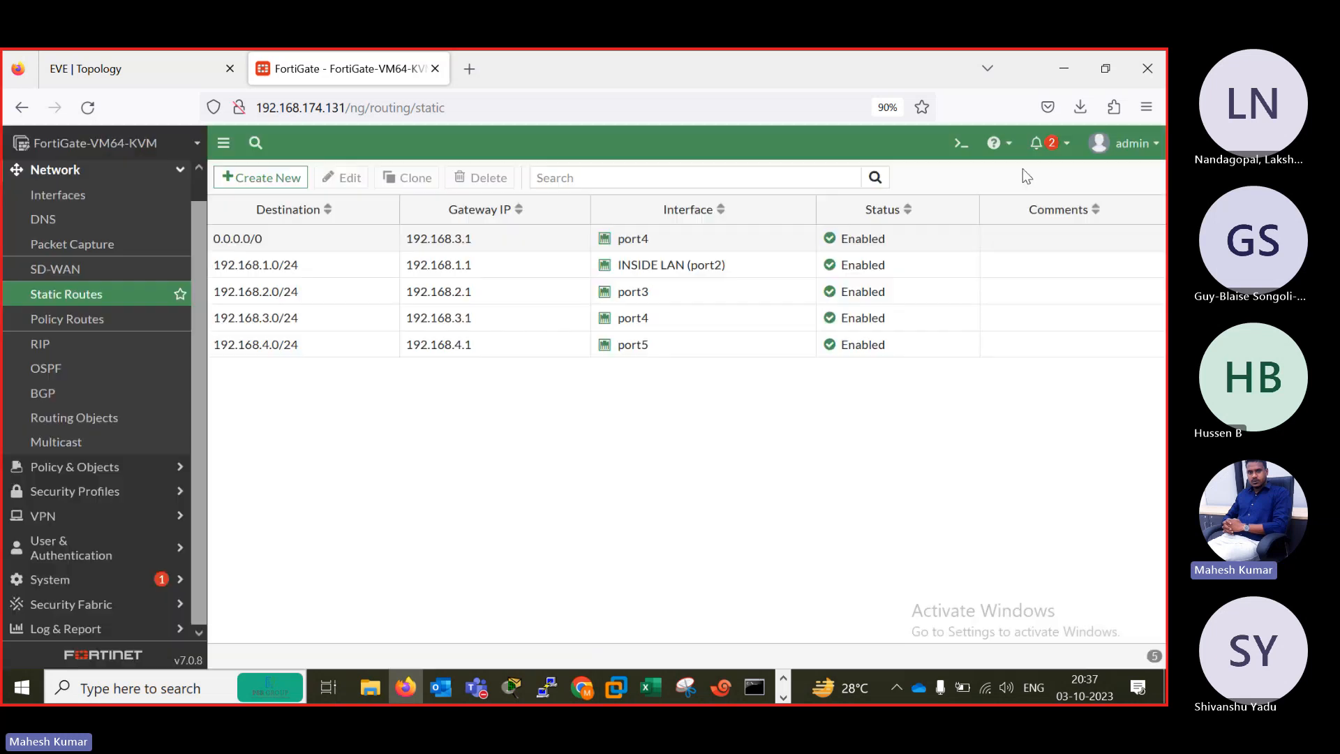
pyautogui.click(1011, 171)
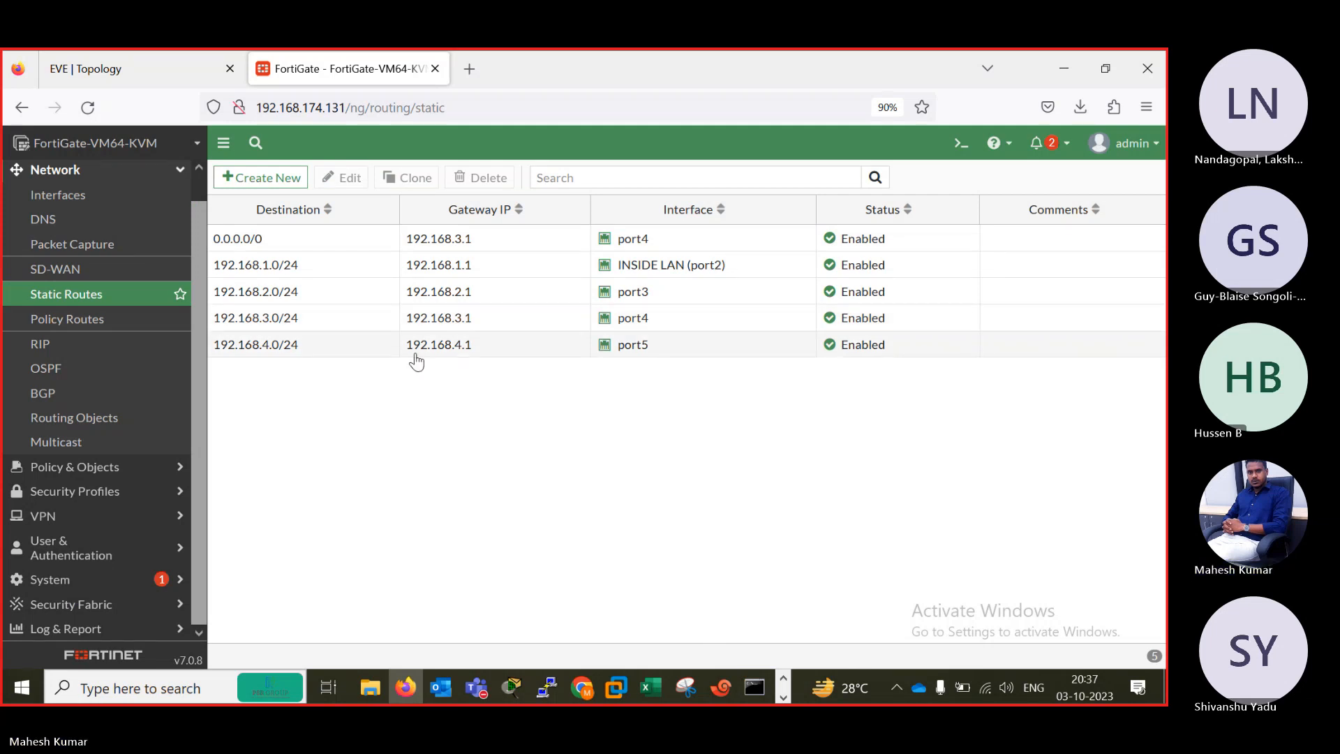
# Close the open Command Prompt and Network Connections windows.
pyautogui.click(755, 688)
pyautogui.click(597, 85)
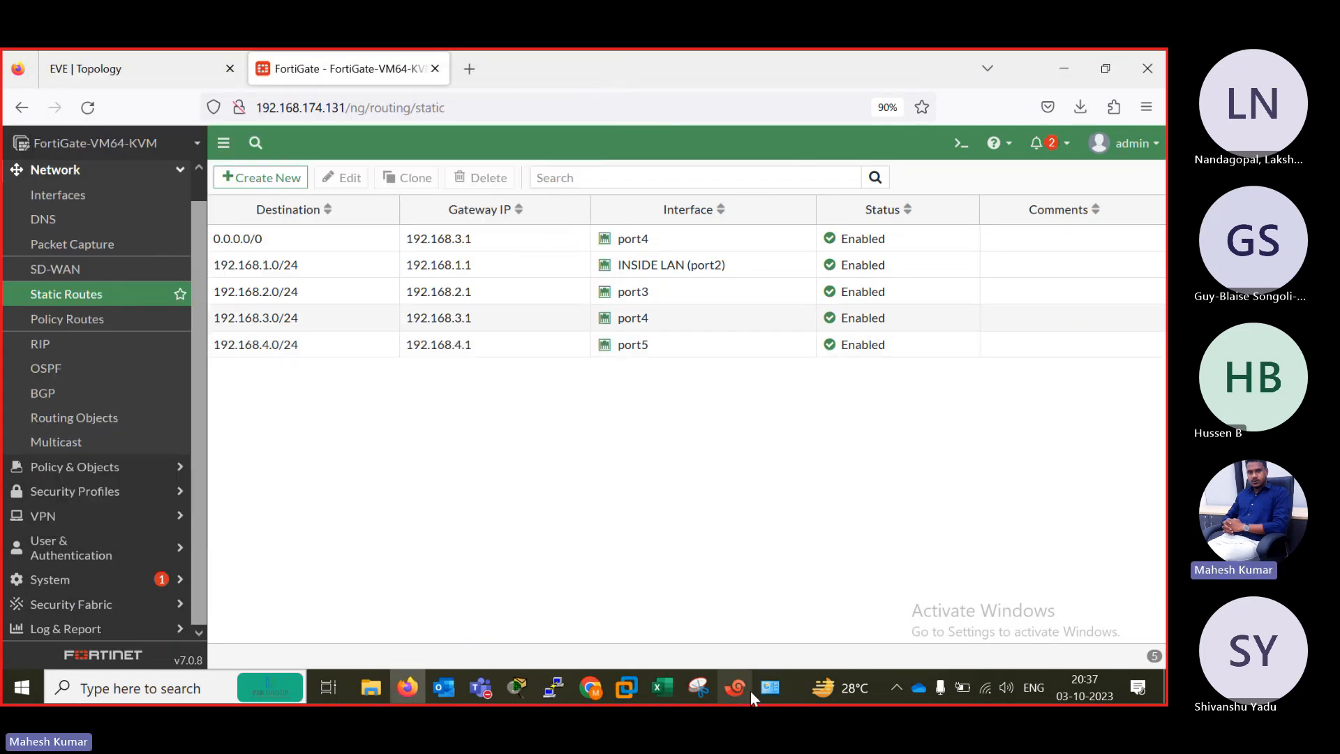
pyautogui.click(775, 689)
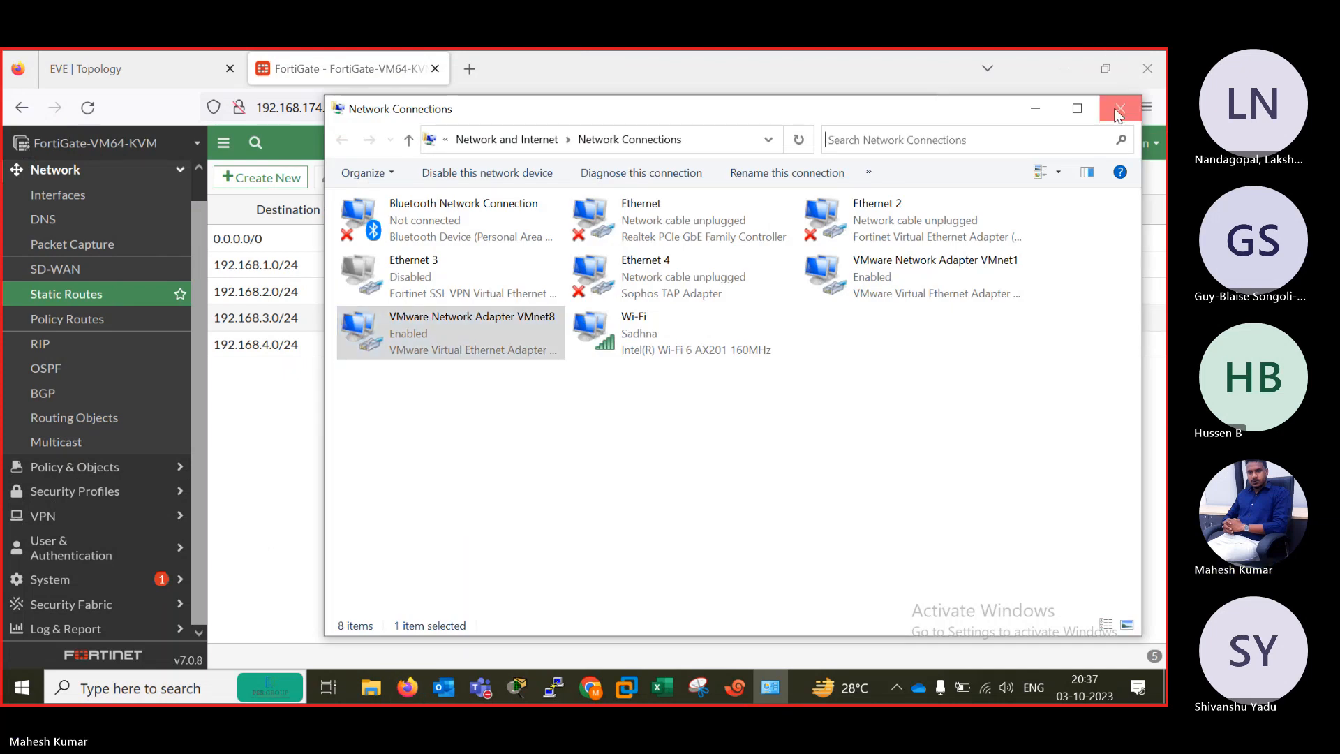
pyautogui.click(1119, 112)
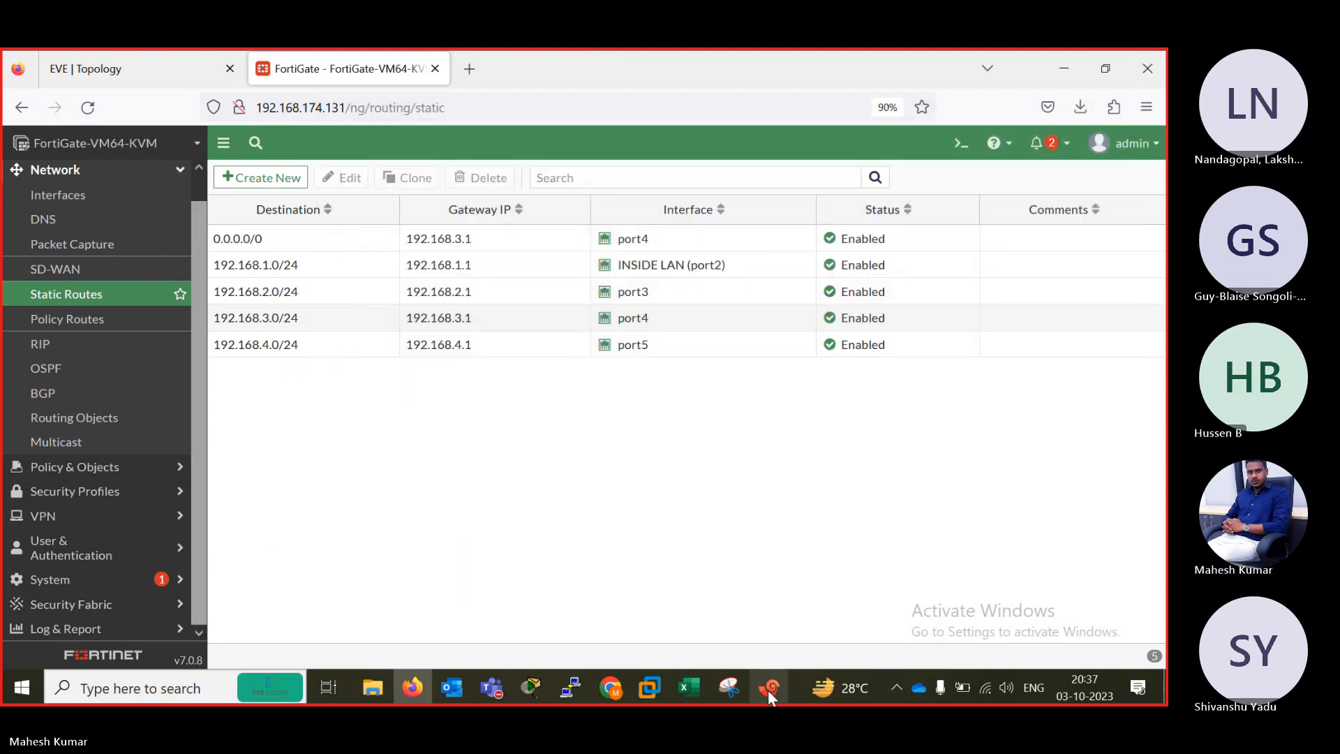
# Switch to Xshell and examine router B1's routing table with "show ip route", including its connected and default routes.
pyautogui.click(768, 689)
pyautogui.click(520, 197)
pyautogui.press('Return')
pyautogui.press('Return')
pyautogui.press('Return')
pyautogui.write('sh')
pyautogui.press('Tab')
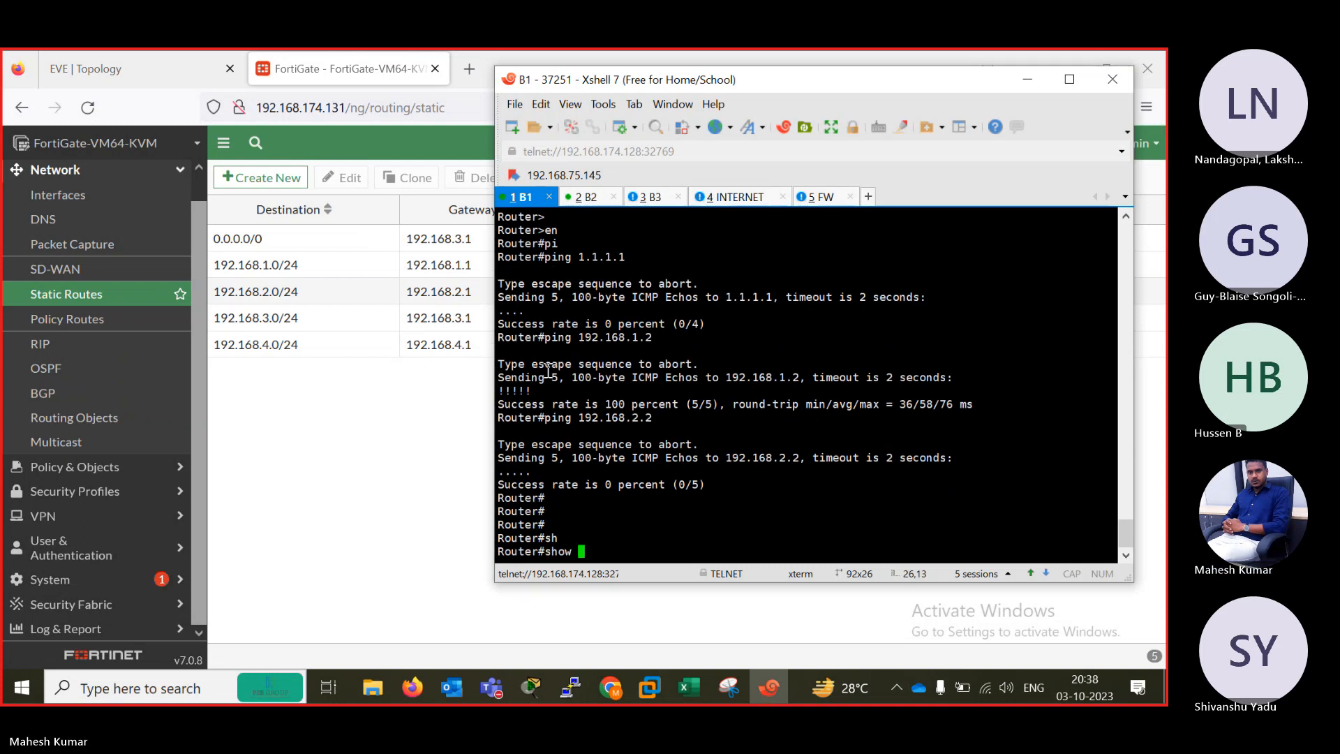
pyautogui.write('ip rou')
pyautogui.press('Tab')
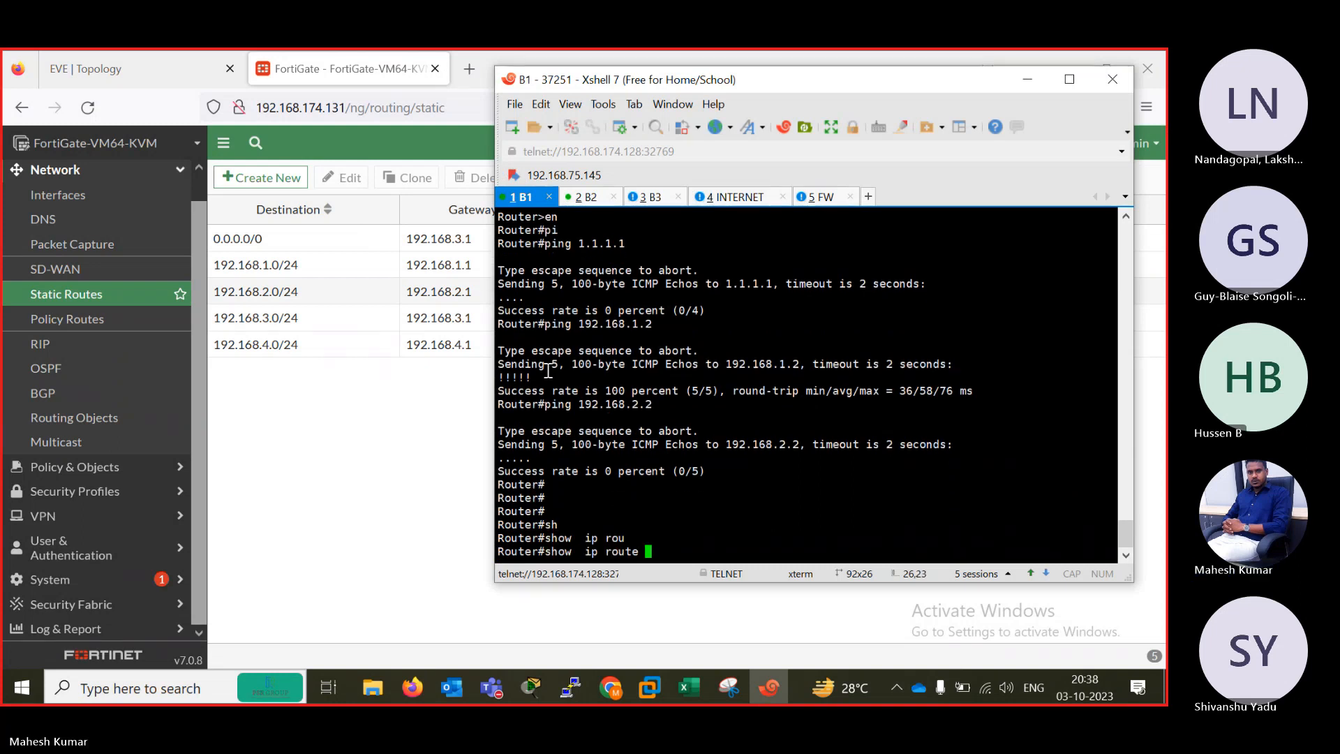
pyautogui.press('Return')
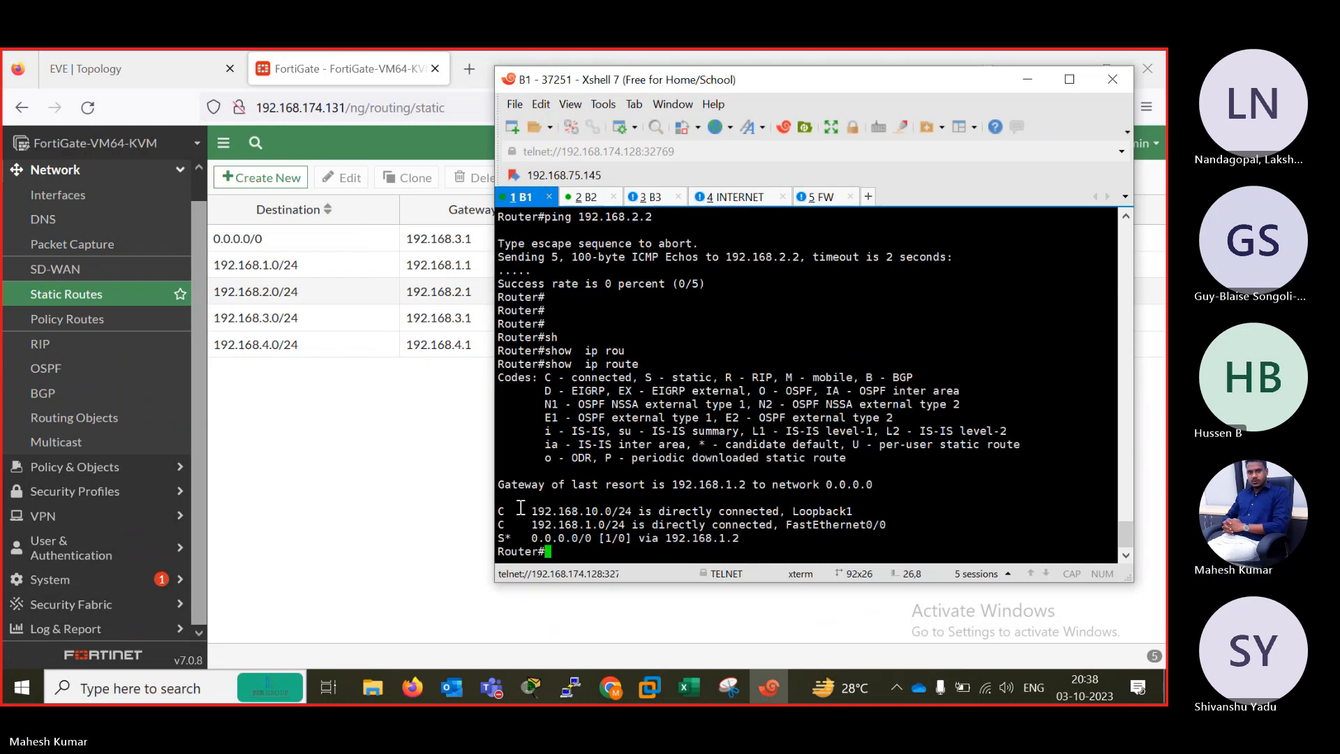
pyautogui.moveTo(519, 511); pyautogui.dragTo(644, 513)
pyautogui.moveTo(527, 528); pyautogui.dragTo(651, 524)
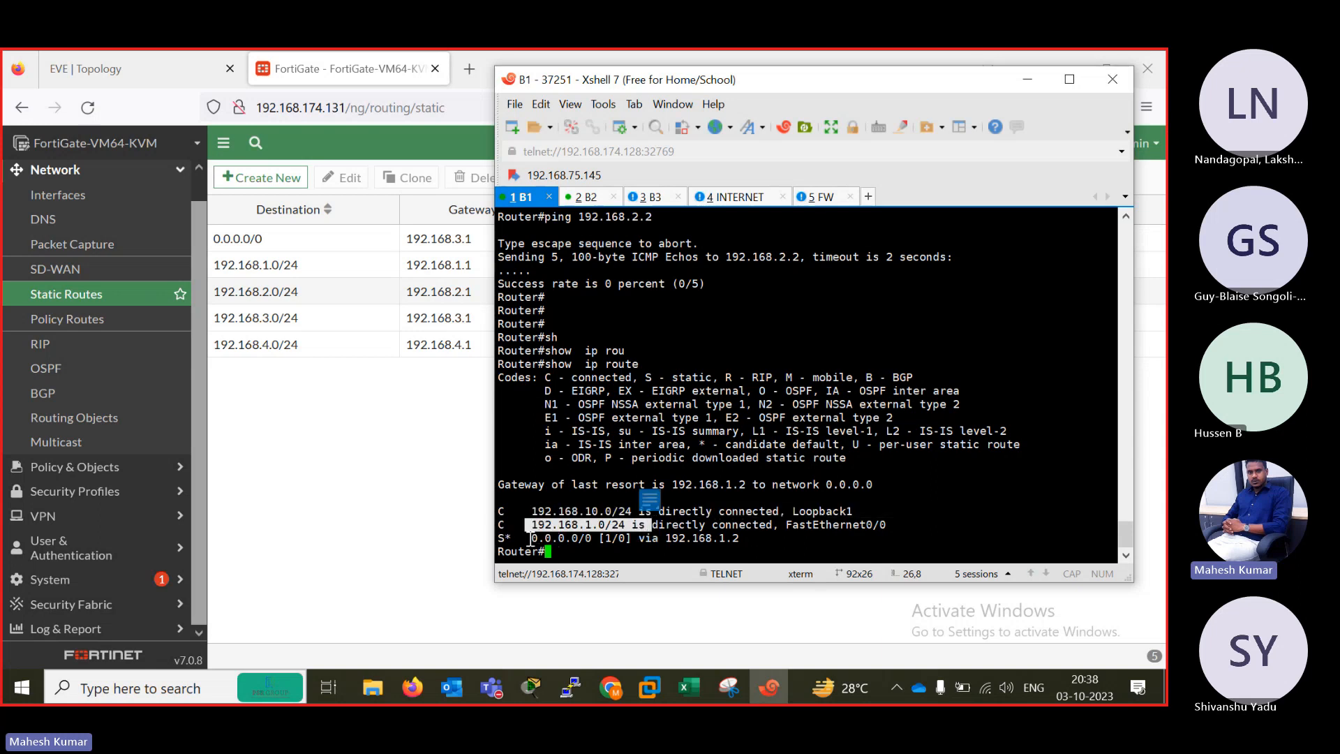
pyautogui.moveTo(529, 538); pyautogui.dragTo(661, 538)
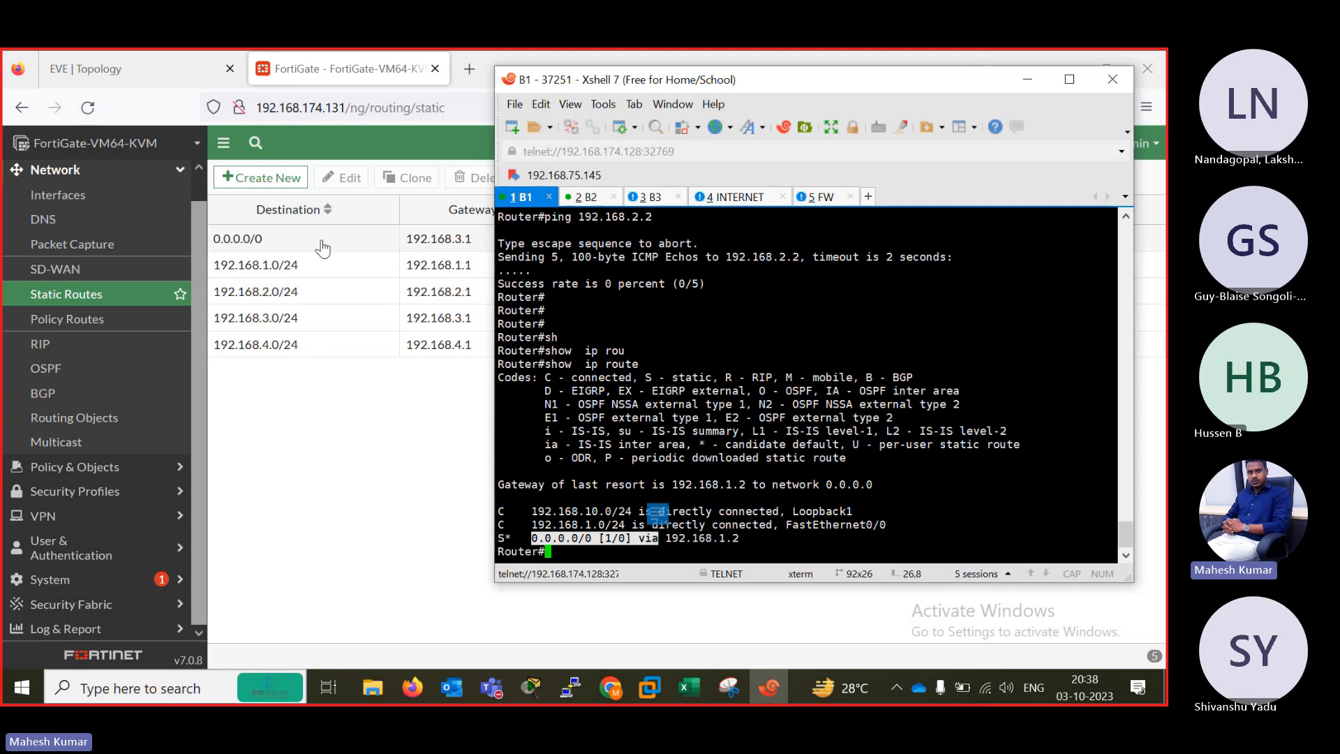
# Switch to the EVE topology and move the 192.168.1.1/24 label directly above router 37251.
pyautogui.click(143, 82)
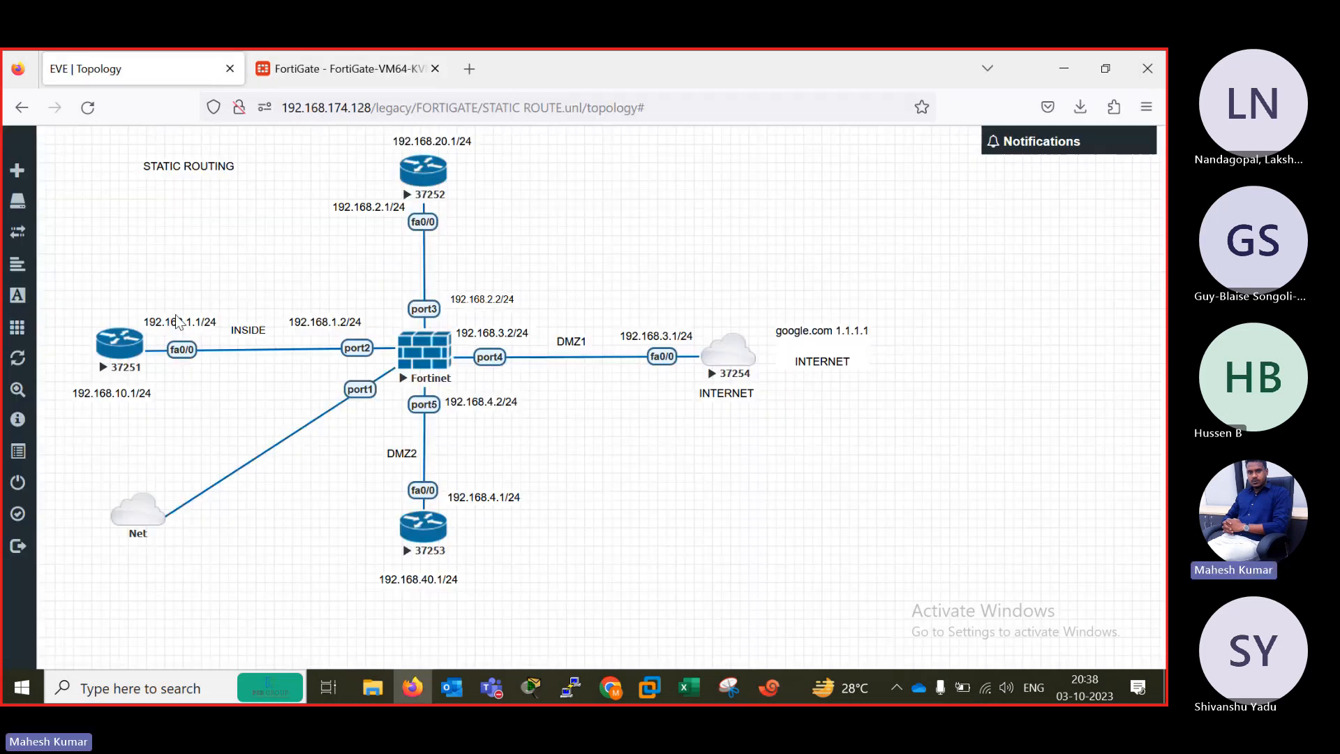
pyautogui.moveTo(185, 325); pyautogui.dragTo(120, 311)
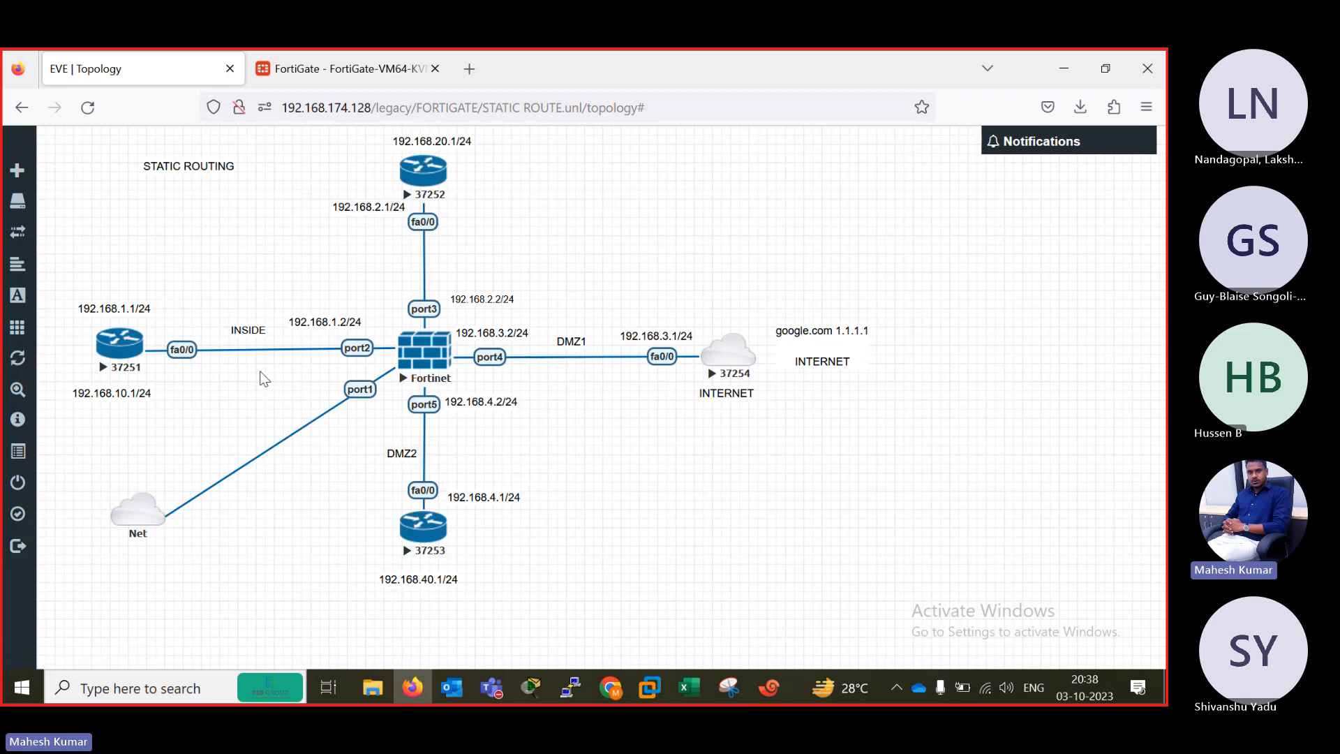
# View the FortiGate's firewall policy page, and return to the EVE topology to examine the lab's connections.
pyautogui.click(320, 61)
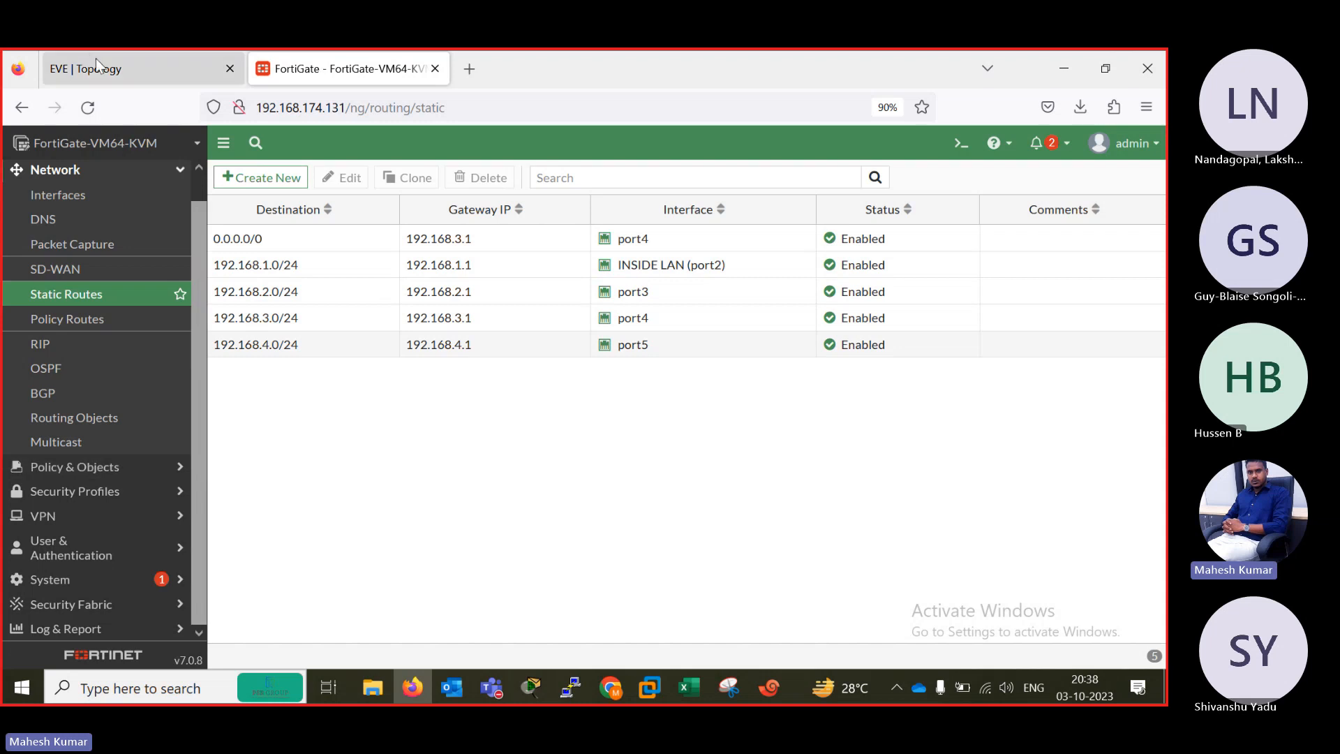
pyautogui.click(90, 467)
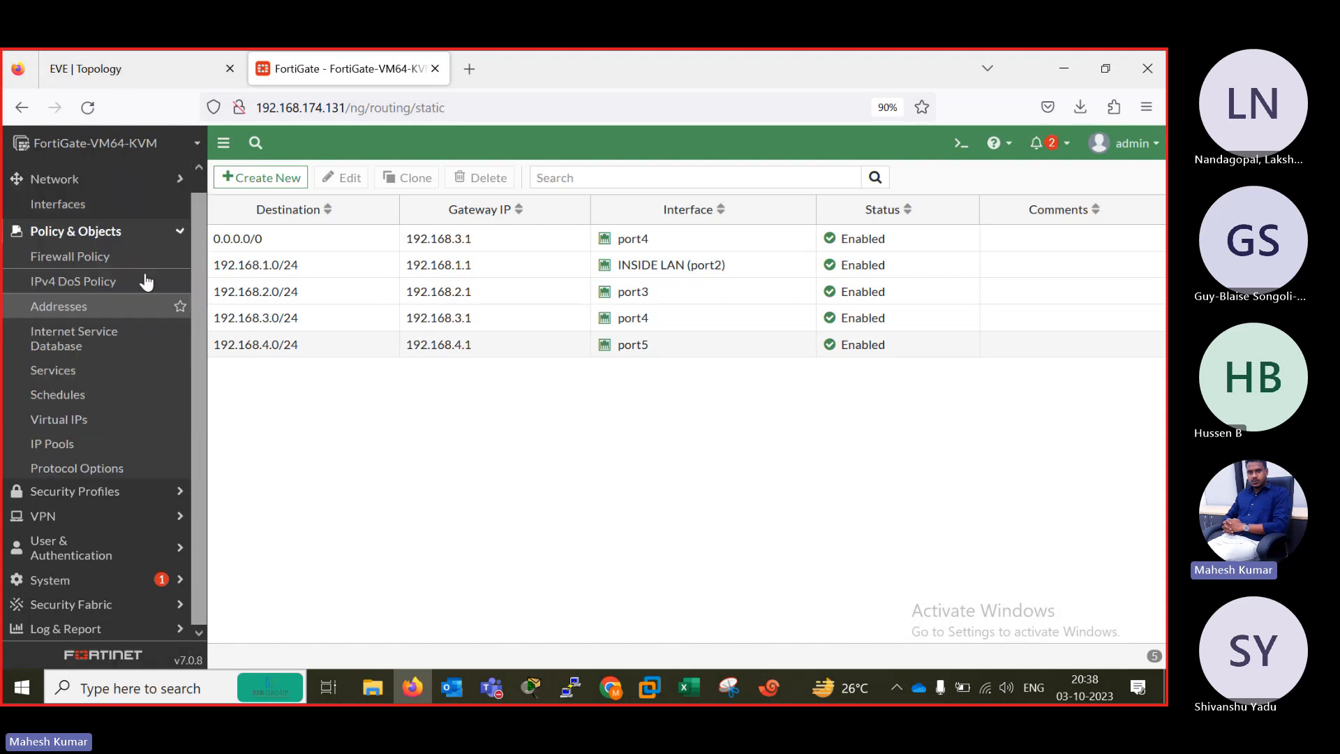
pyautogui.click(70, 229)
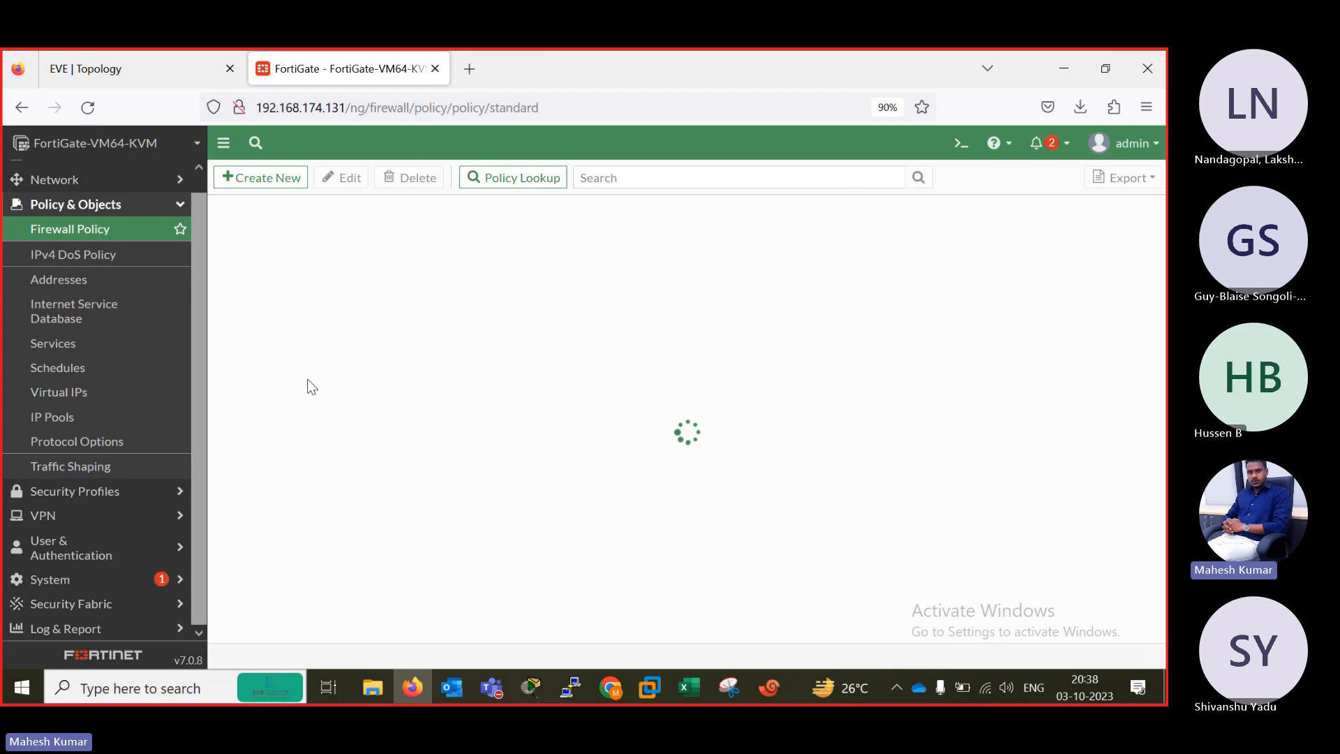
pyautogui.click(120, 68)
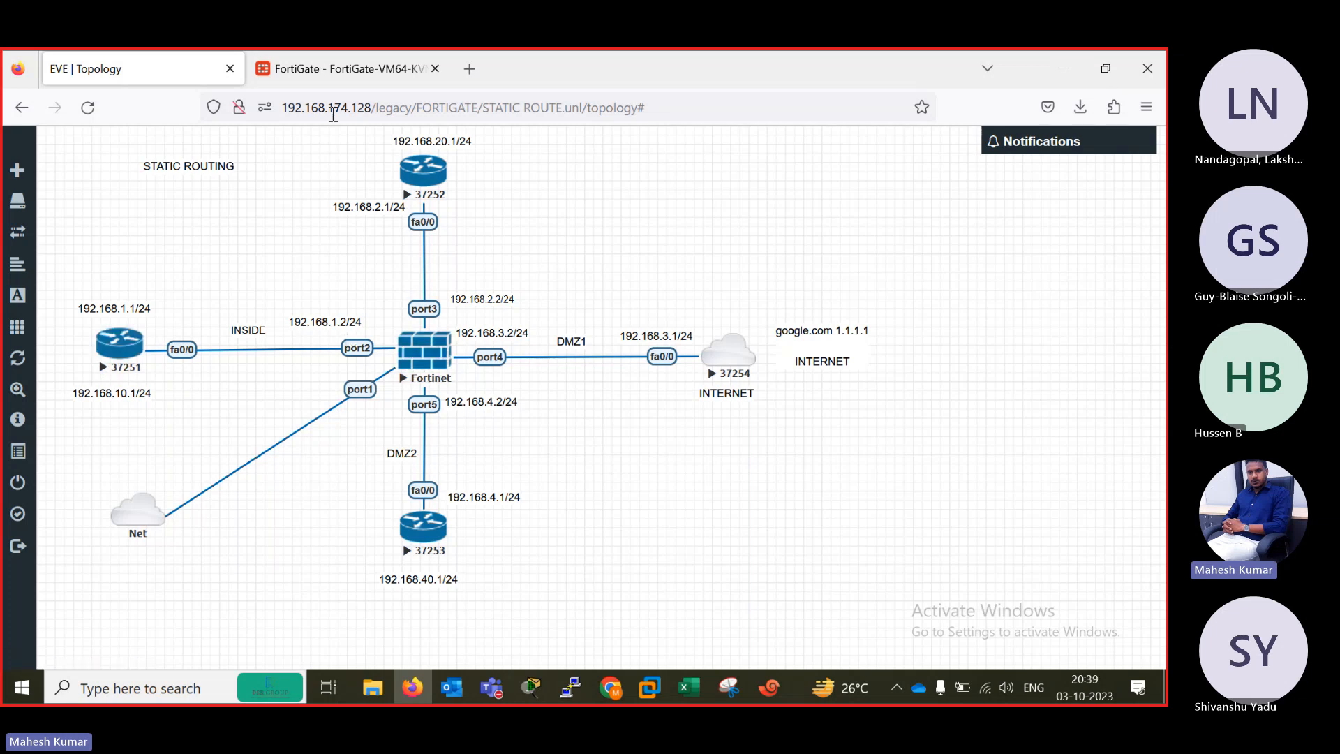
# Open the FortiGate's CLI console and turn on debug output with "diagnose debug enable".
pyautogui.click(315, 83)
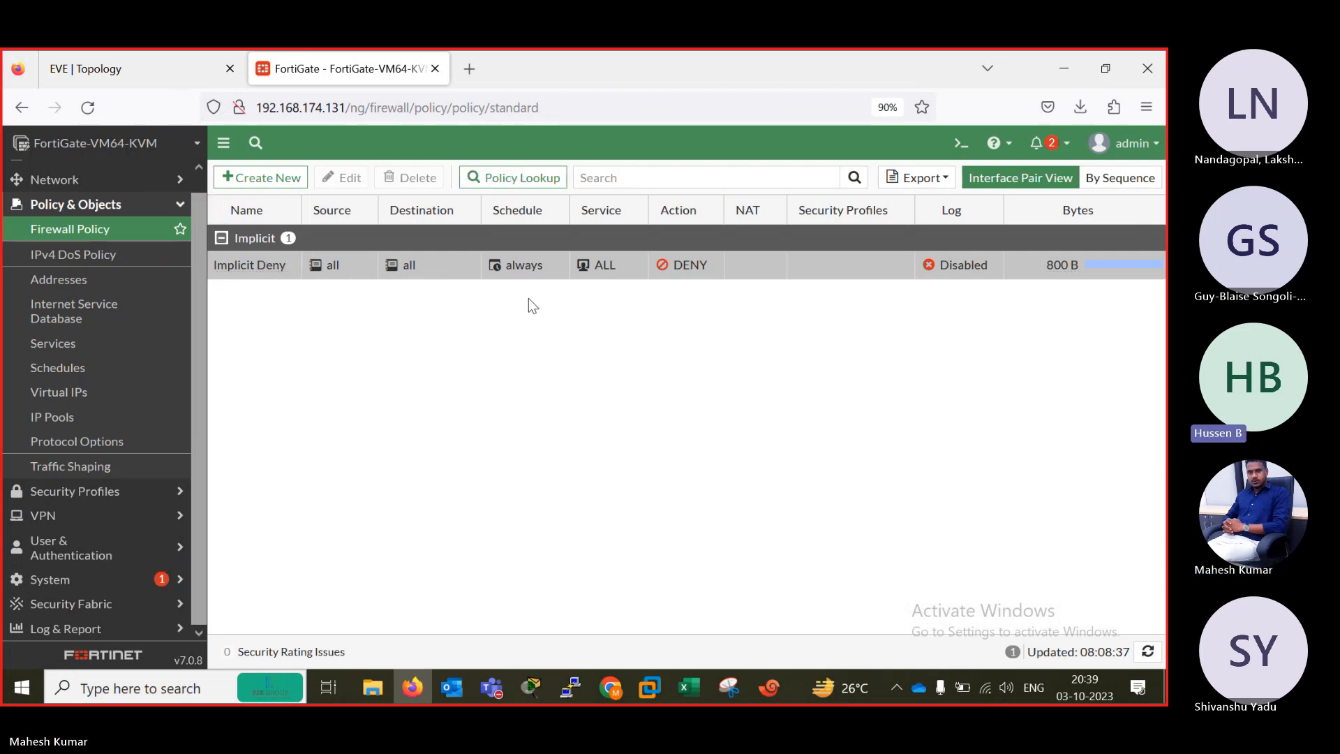
pyautogui.click(961, 143)
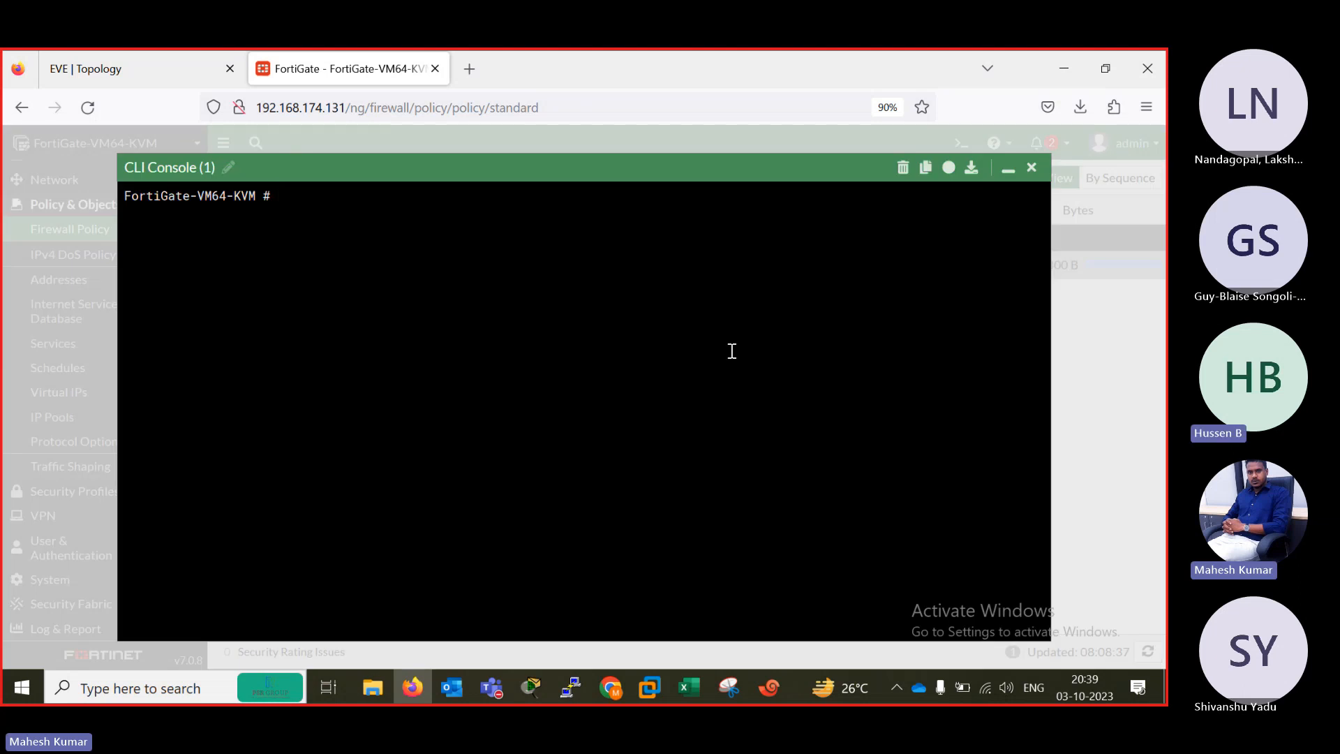
pyautogui.write('diagnose debug enable')
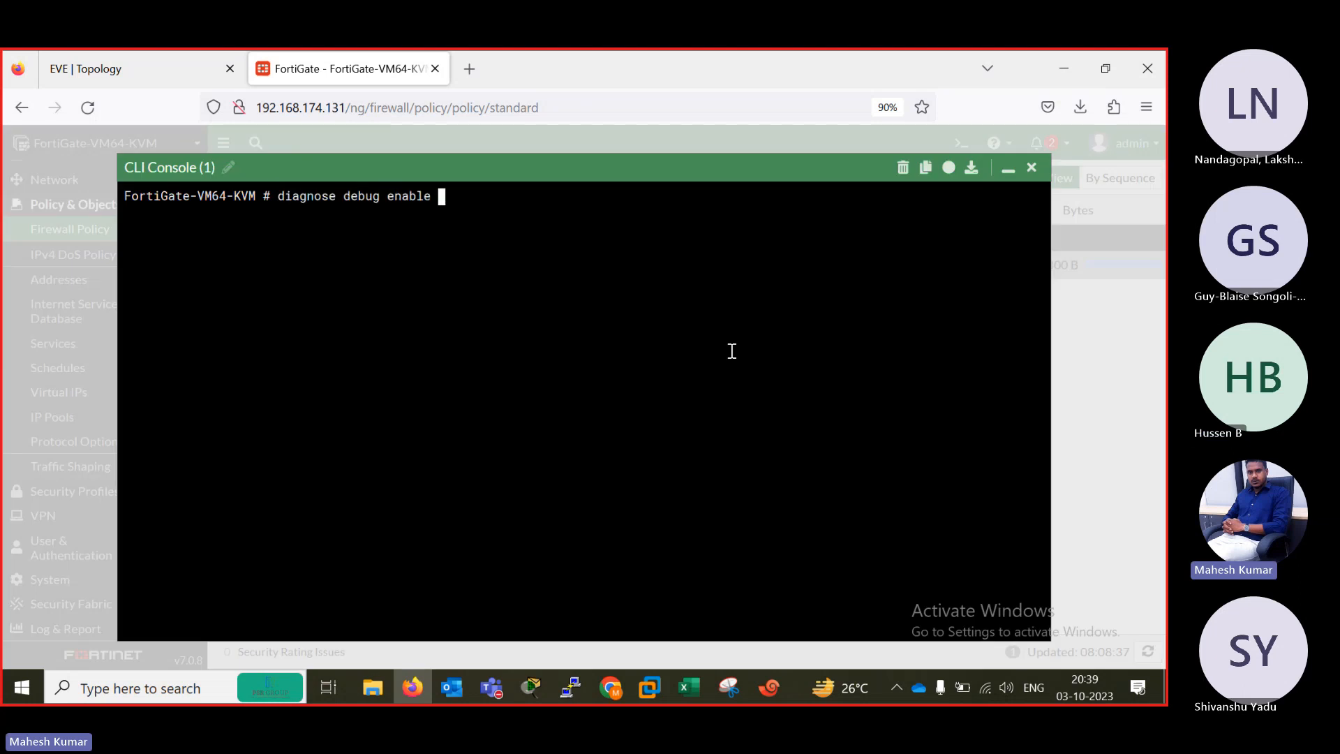
pyautogui.press('Return')
# Start a packet flow trace in the CLI console with "diagnose debug flow trace start".
pyautogui.write('diagnose debug')
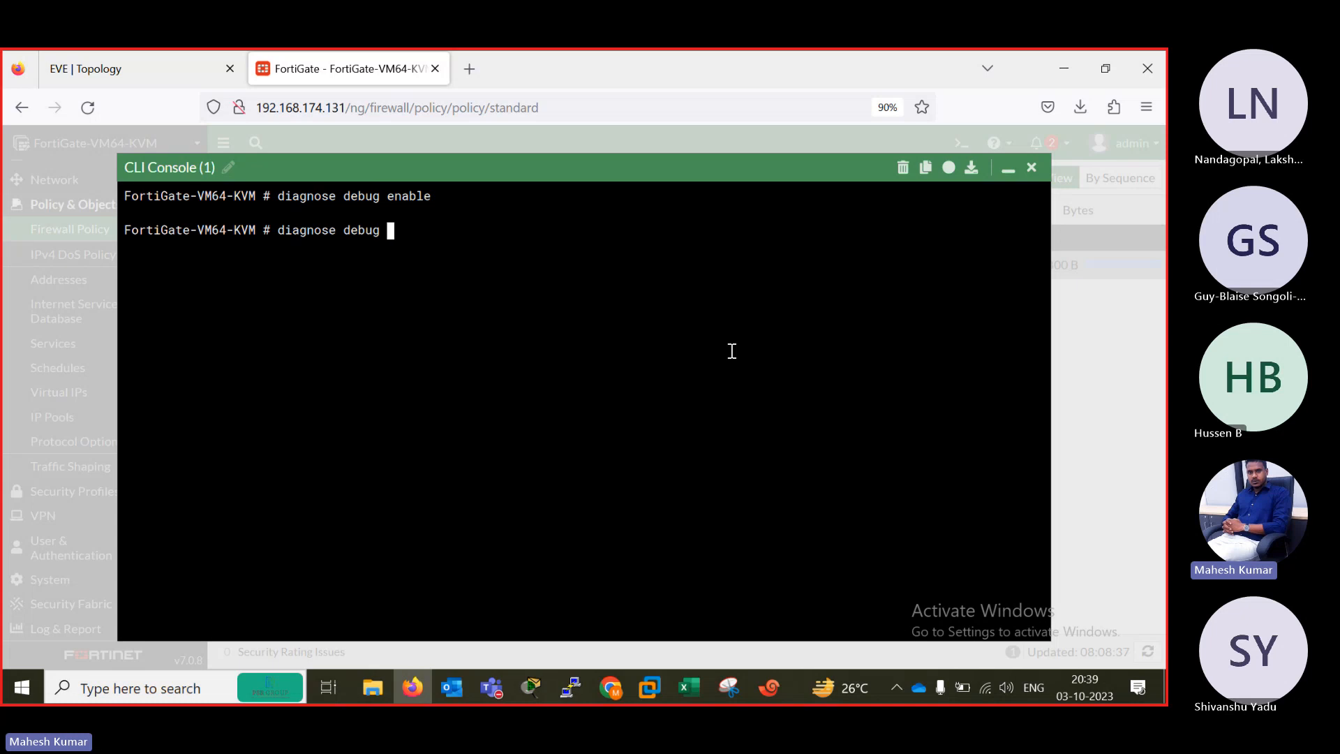
pyautogui.write(' flow trace start')
pyautogui.press('Return')
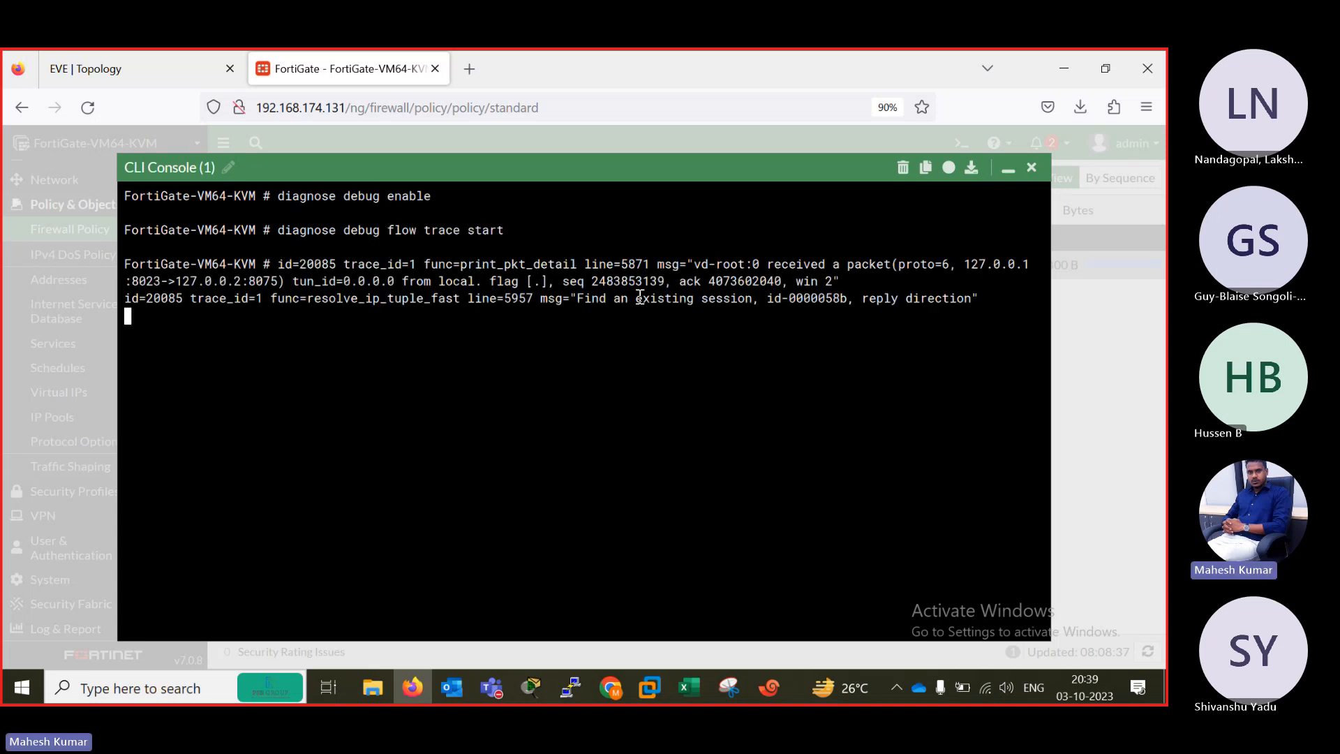
# Switch to router B1's session in Xshell and ping 192.168.2.2, keeping the topology's firewall addresses uncovered.
pyautogui.click(126, 56)
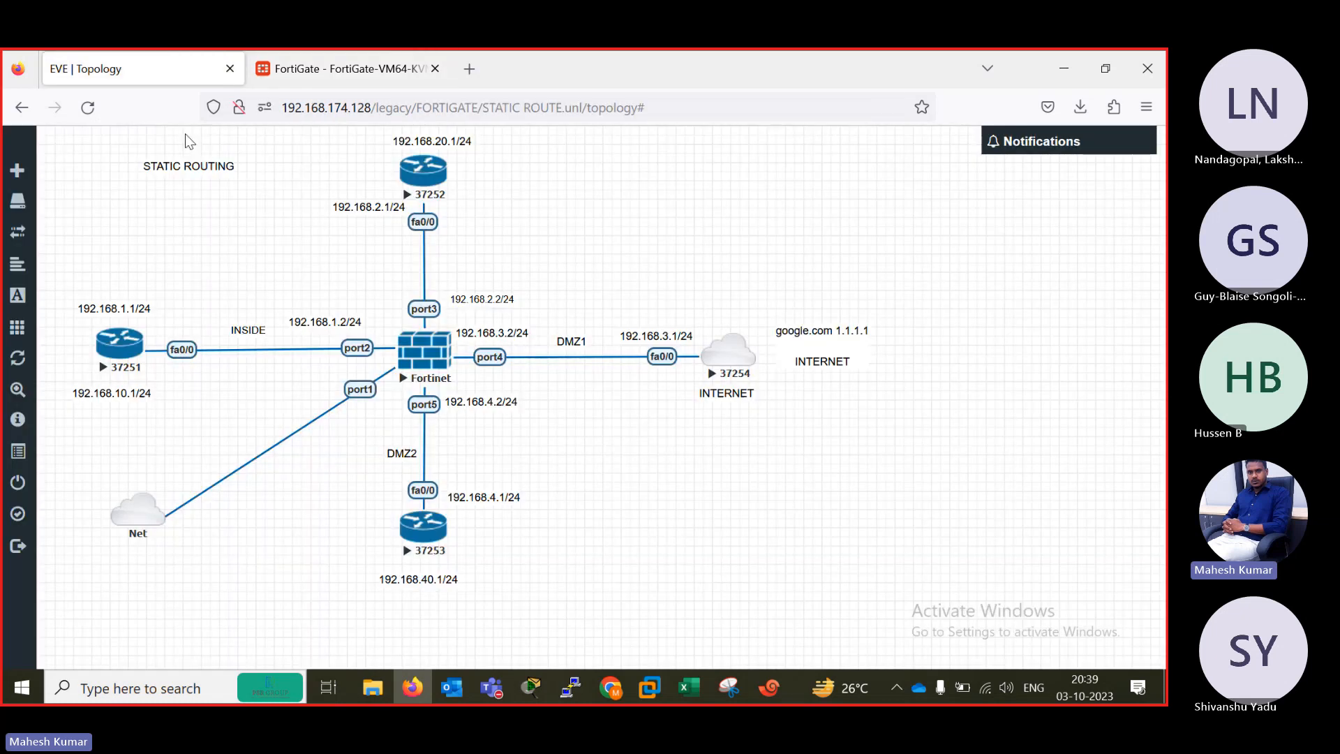
pyautogui.click(768, 687)
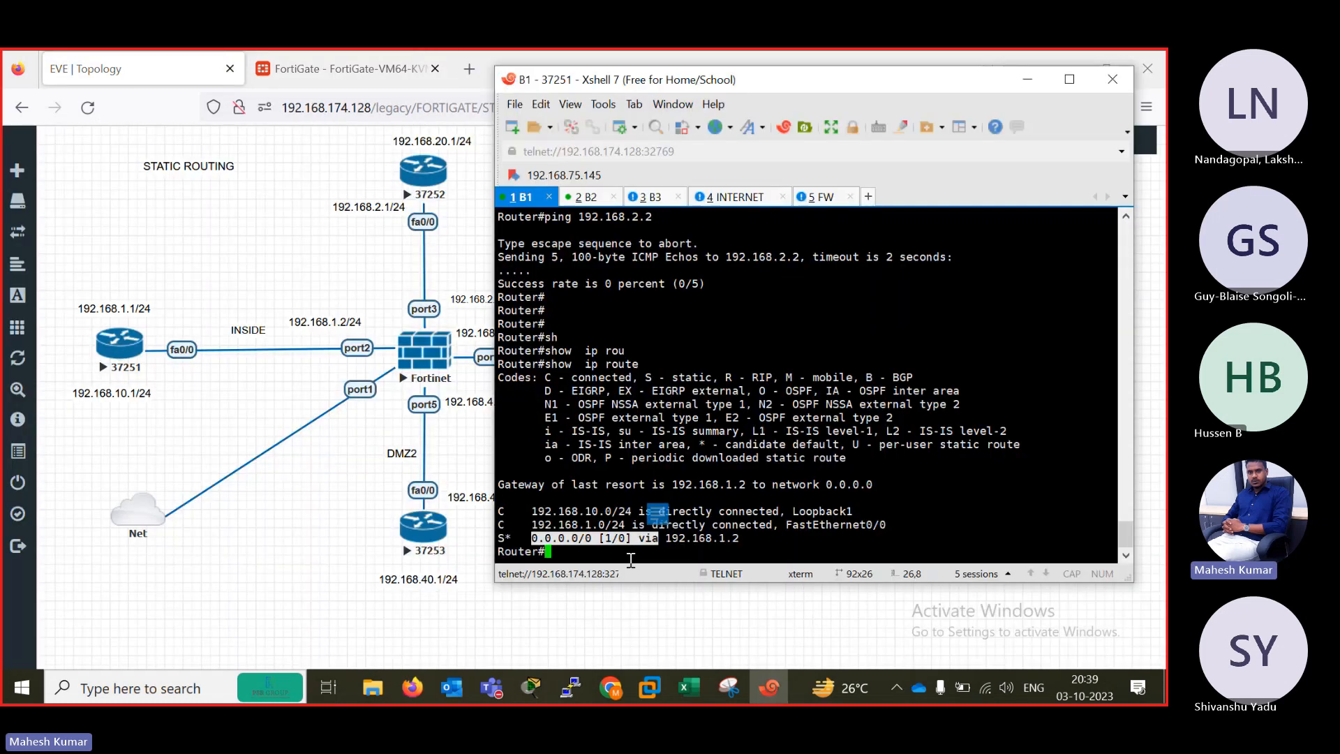
pyautogui.press('Return')
pyautogui.press('Return')
pyautogui.press('Return')
pyautogui.write('pi')
pyautogui.press('Tab')
pyautogui.write('1')
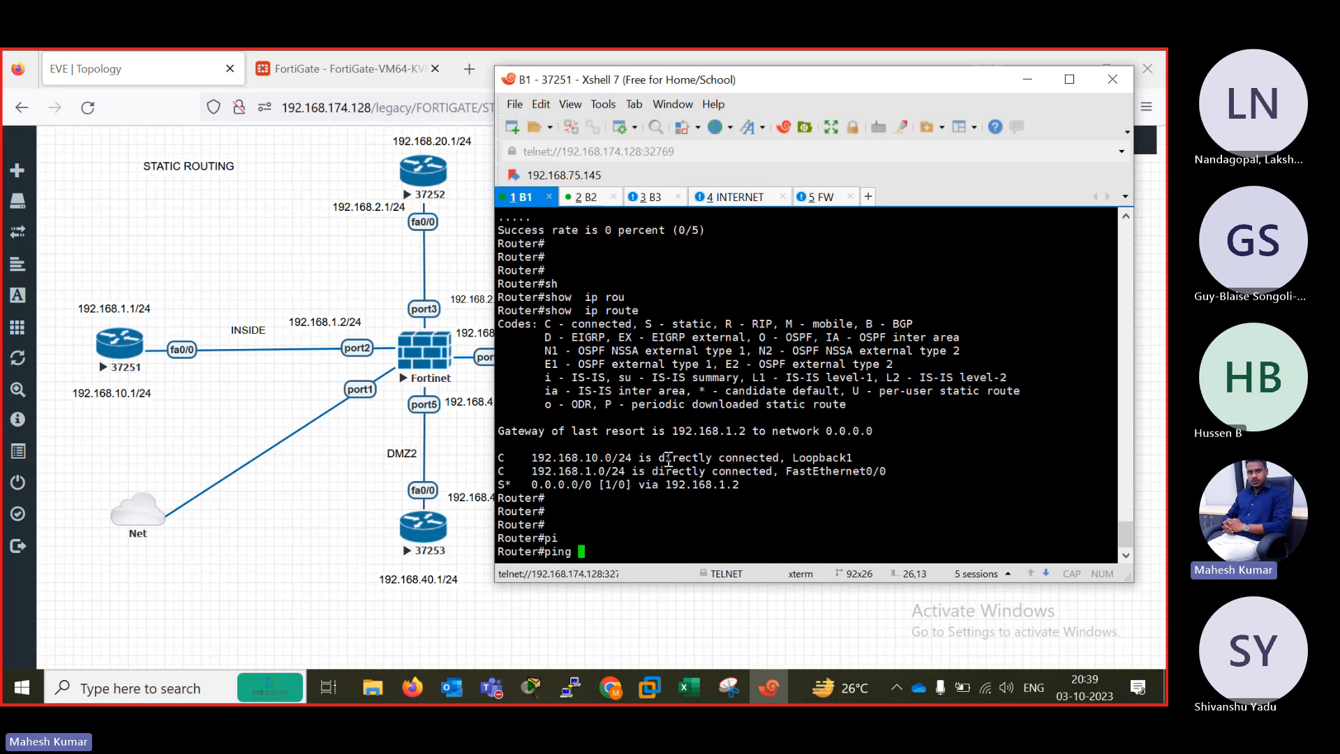
pyautogui.write('92.168.')
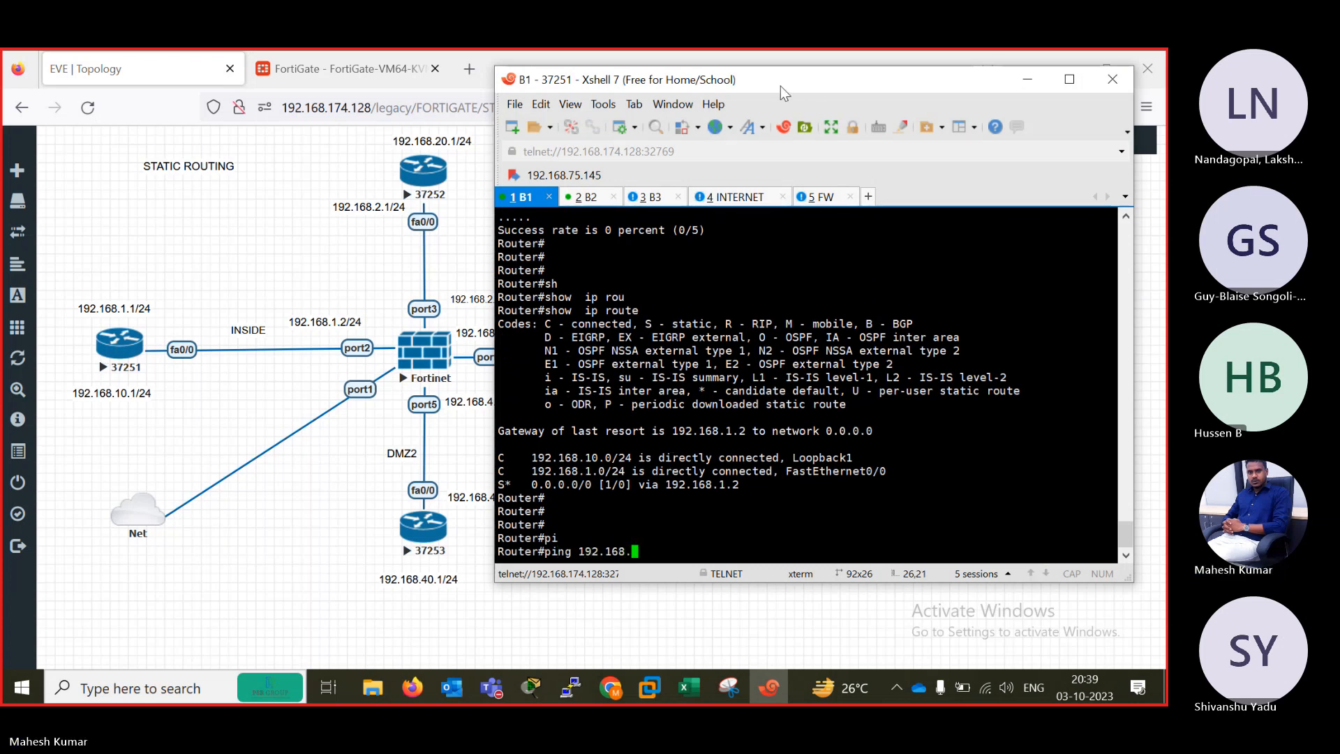
pyautogui.moveTo(780, 85); pyautogui.dragTo(842, 88)
pyautogui.write('2.2')
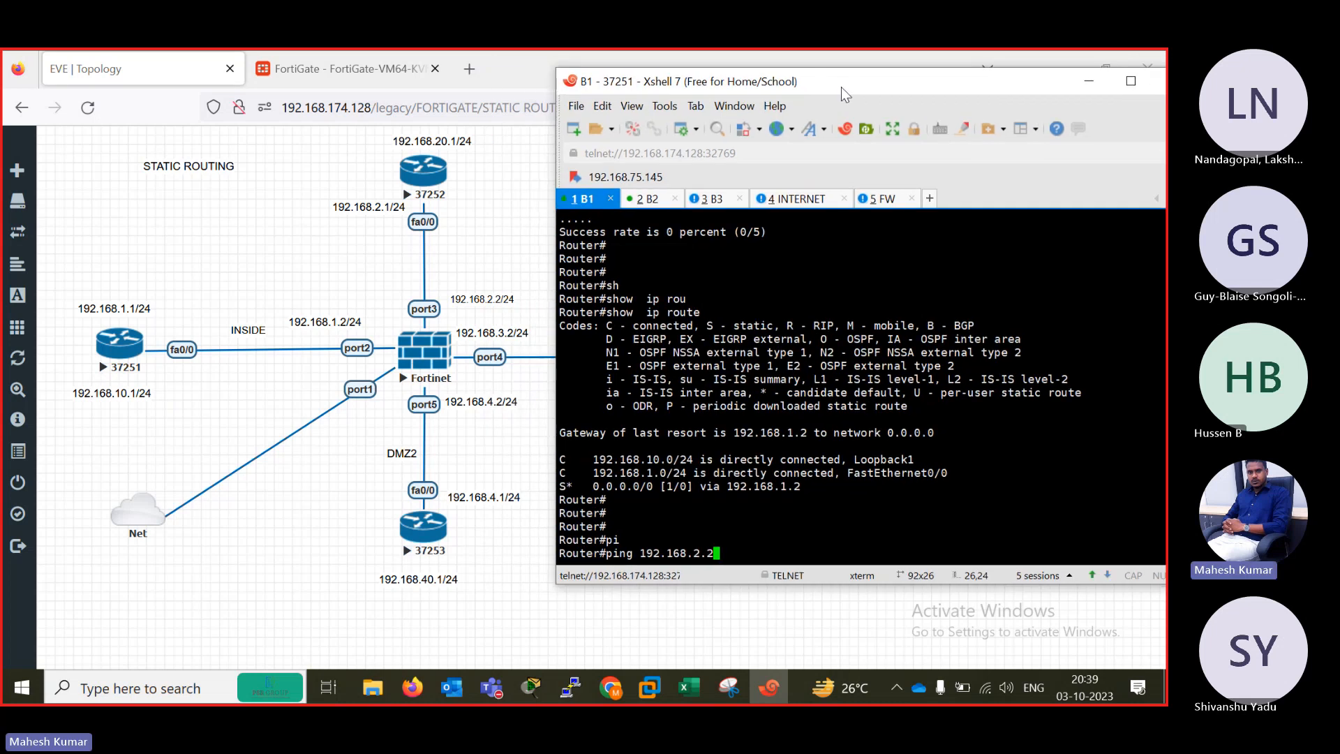
pyautogui.press('Return')
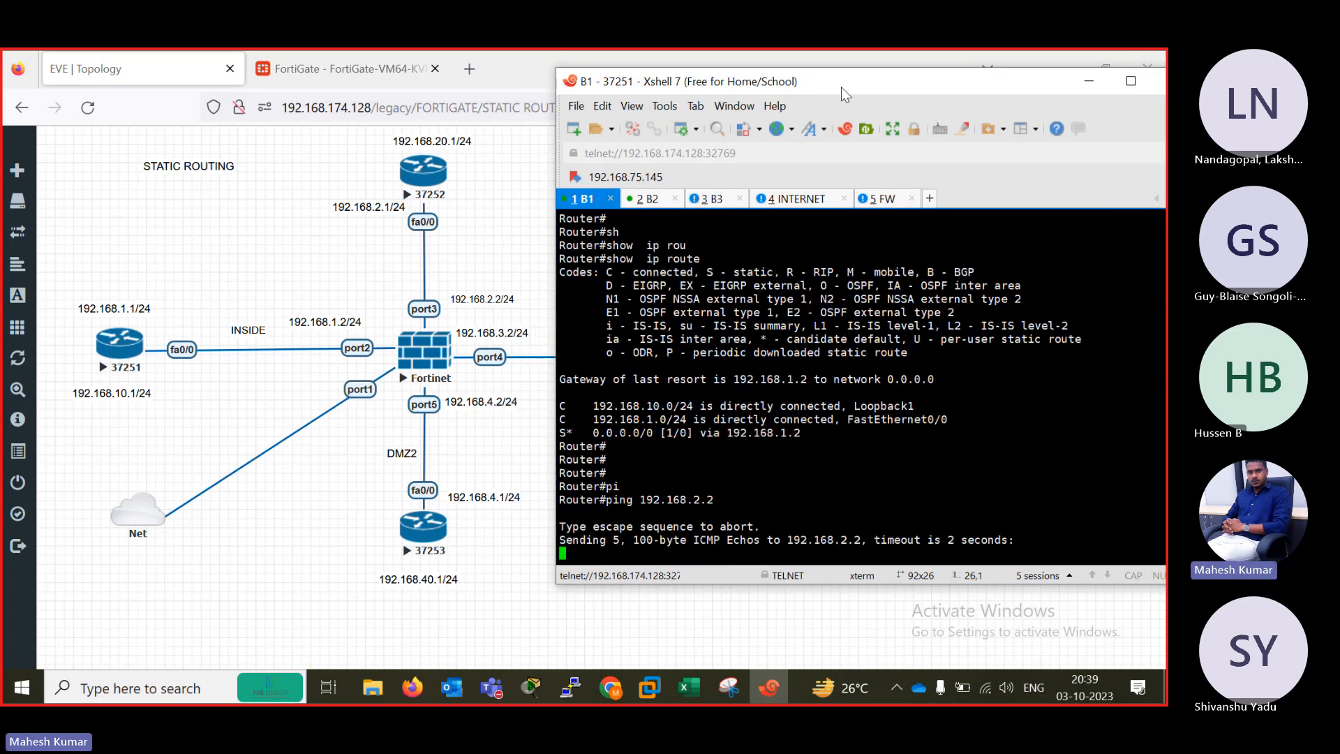
# Examine the trace output in the maximized FW session and open another Telnet session to the Fortinet at 192.168.174.128:32773.
pyautogui.click(879, 200)
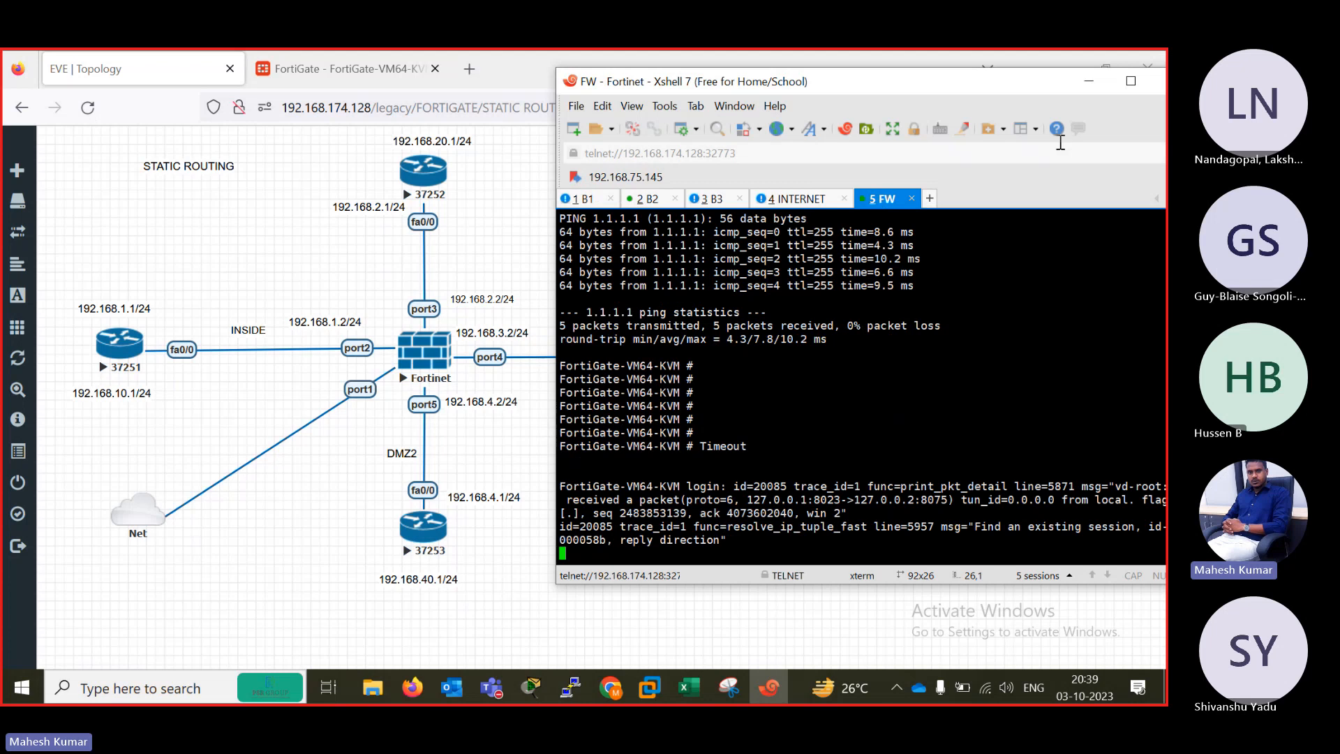
pyautogui.moveTo(947, 81); pyautogui.dragTo(944, 118)
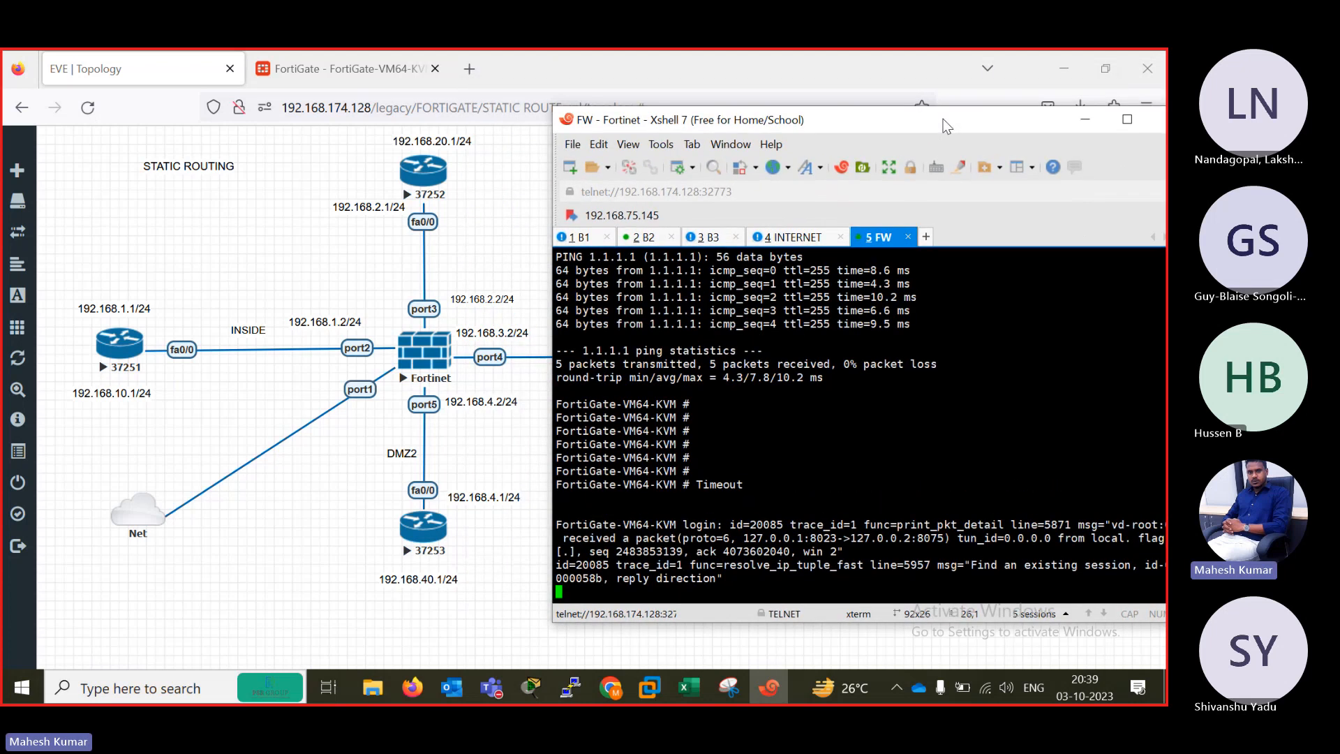
pyautogui.doubleClick(944, 119)
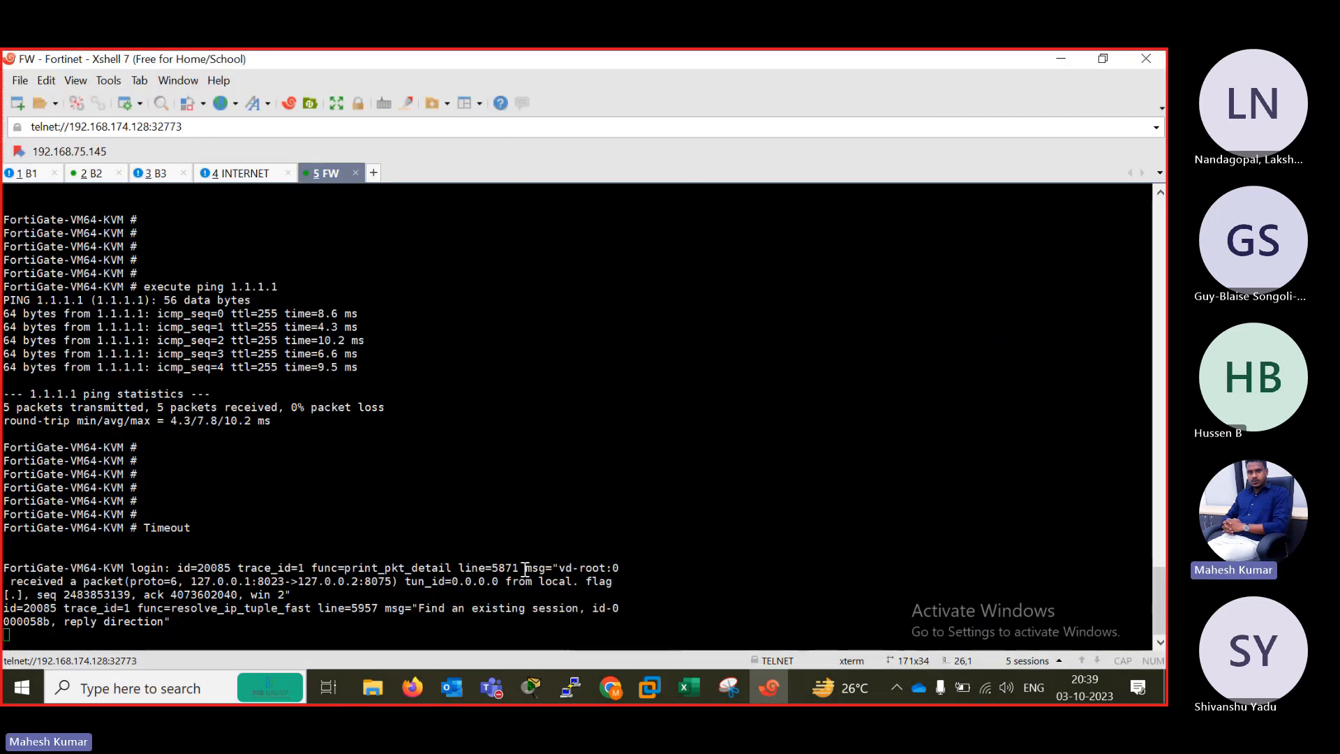
pyautogui.click(390, 590)
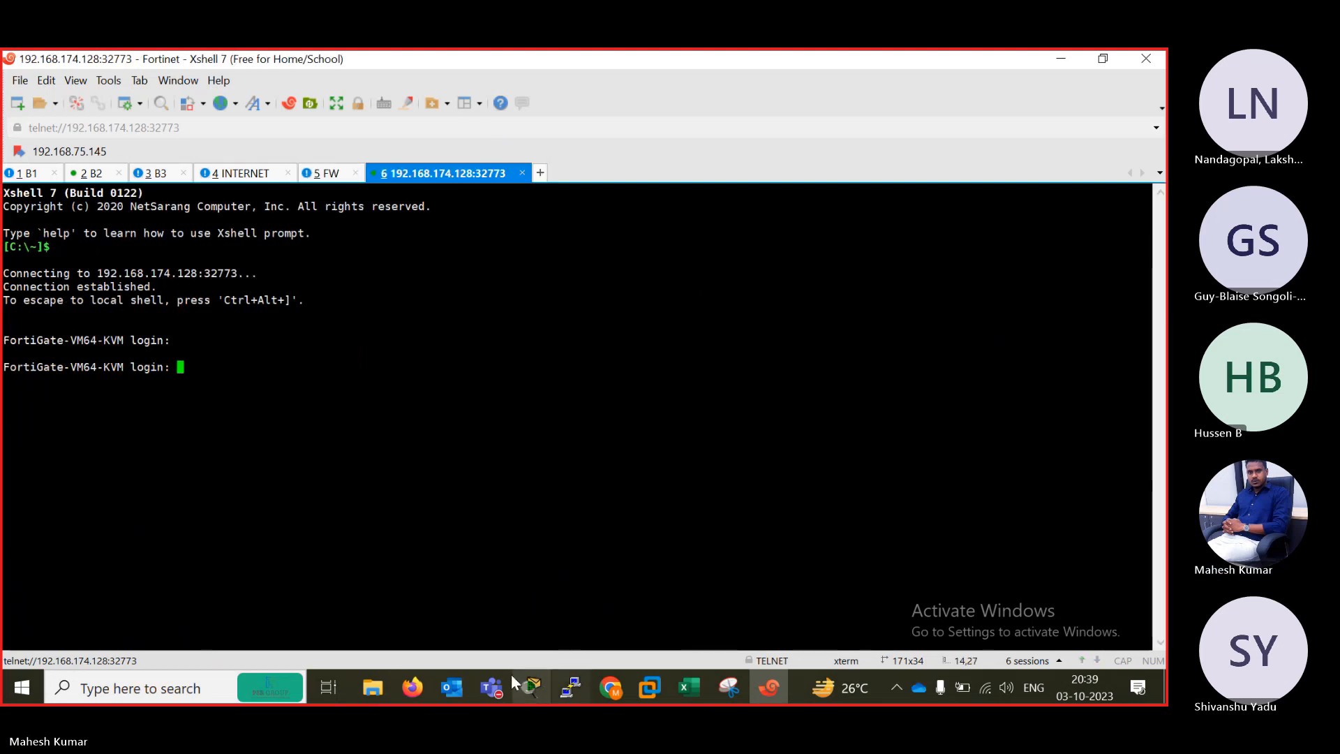
# Return to the FortiGate CLI console and examine the source and destination addresses in the flow trace output.
pyautogui.click(414, 688)
pyautogui.click(372, 61)
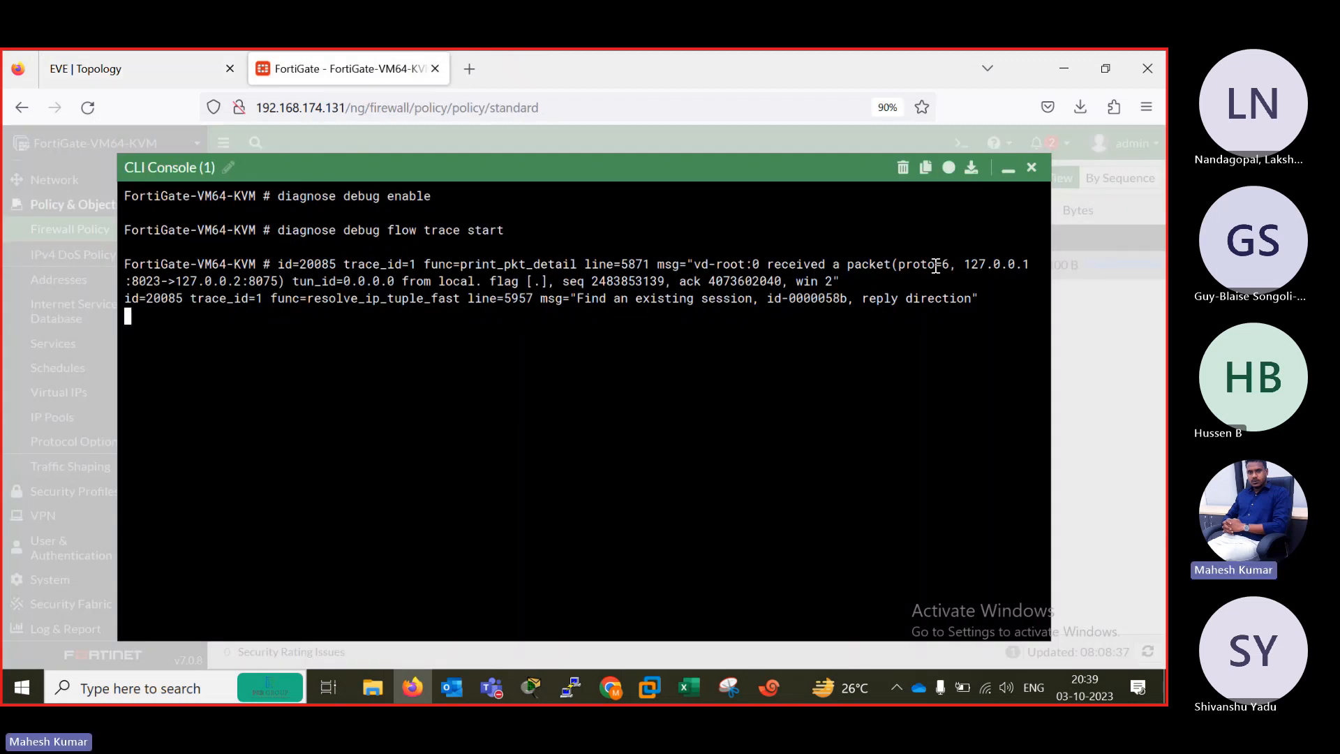
pyautogui.moveTo(962, 263); pyautogui.dragTo(1037, 258)
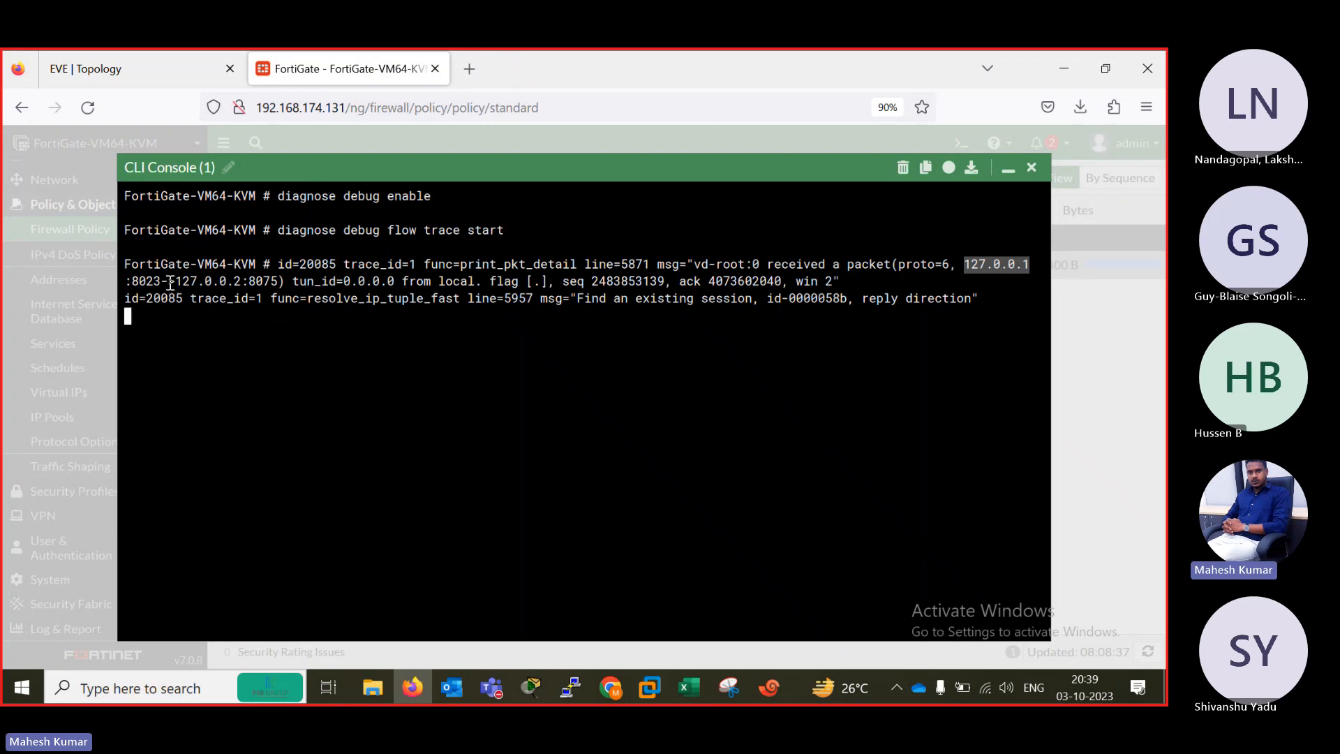
pyautogui.moveTo(169, 282); pyautogui.dragTo(279, 282)
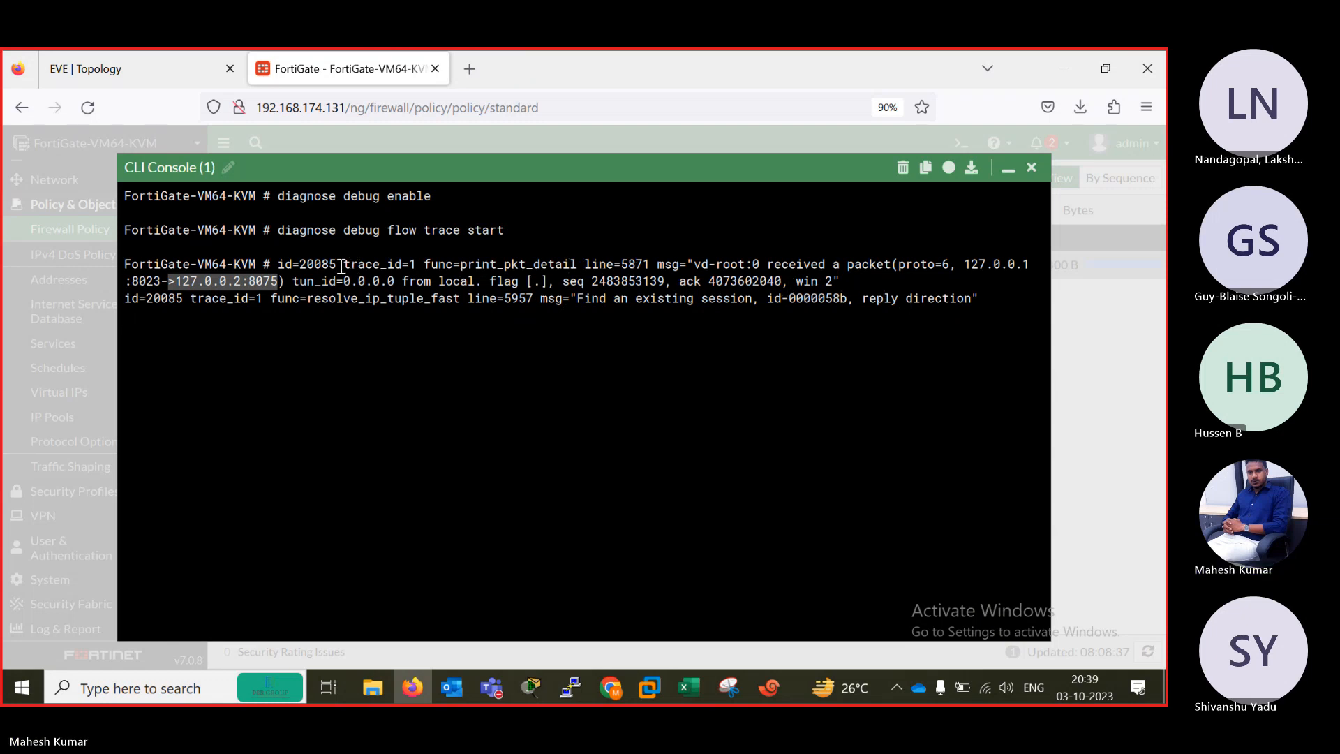
# Run "diagnose debug enable" again in the CLI console and restart the trace with "diagnose debug flow trace start".
pyautogui.press('Return')
pyautogui.press('Return')
pyautogui.press('Return')
pyautogui.press('Return')
pyautogui.press('Return')
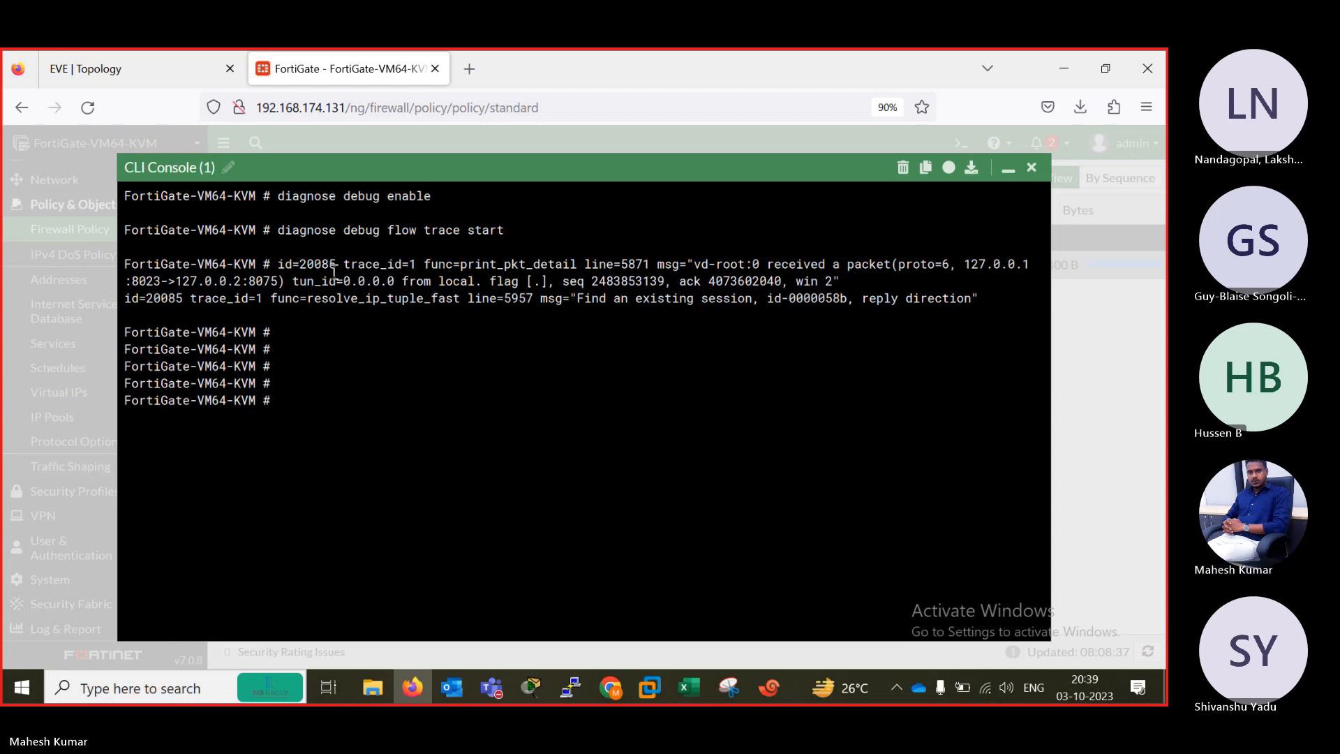
pyautogui.write('diagnose debug  enable')
pyautogui.press('Return')
pyautogui.write('d')
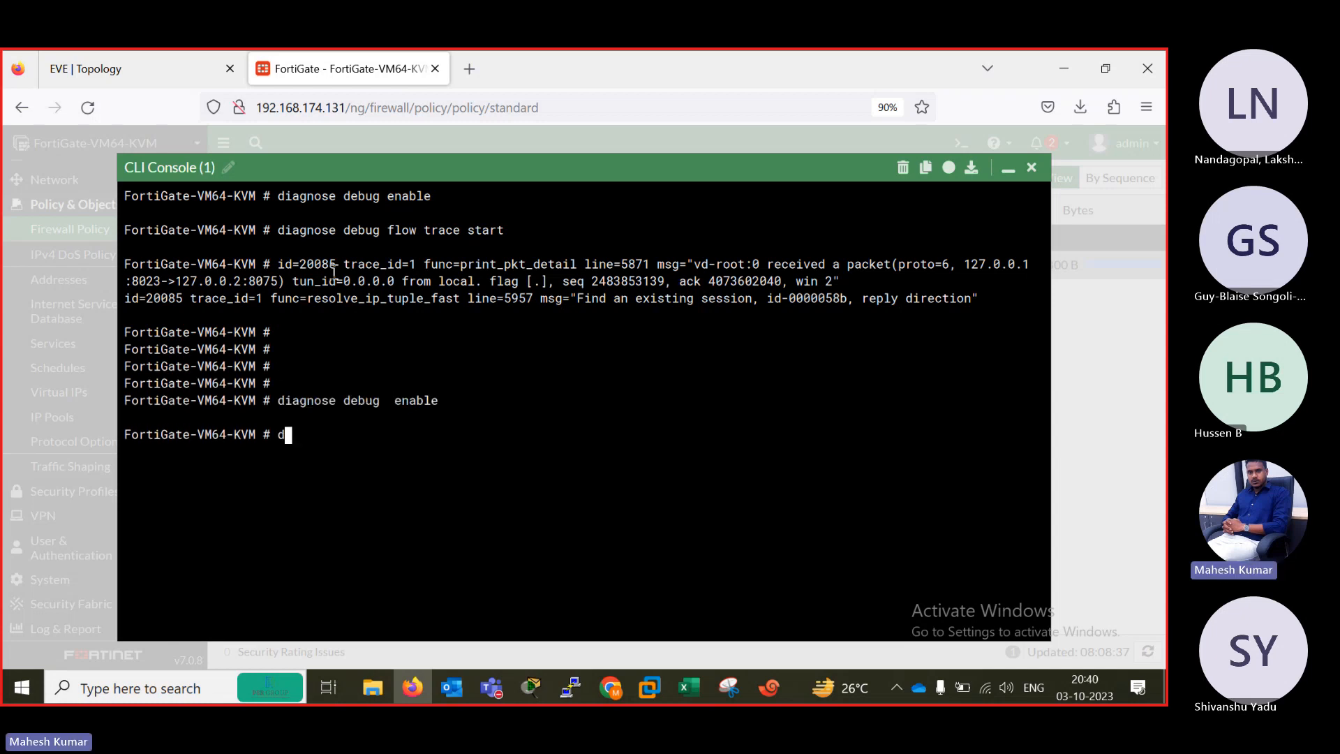
pyautogui.press('Tab')
pyautogui.write('de')
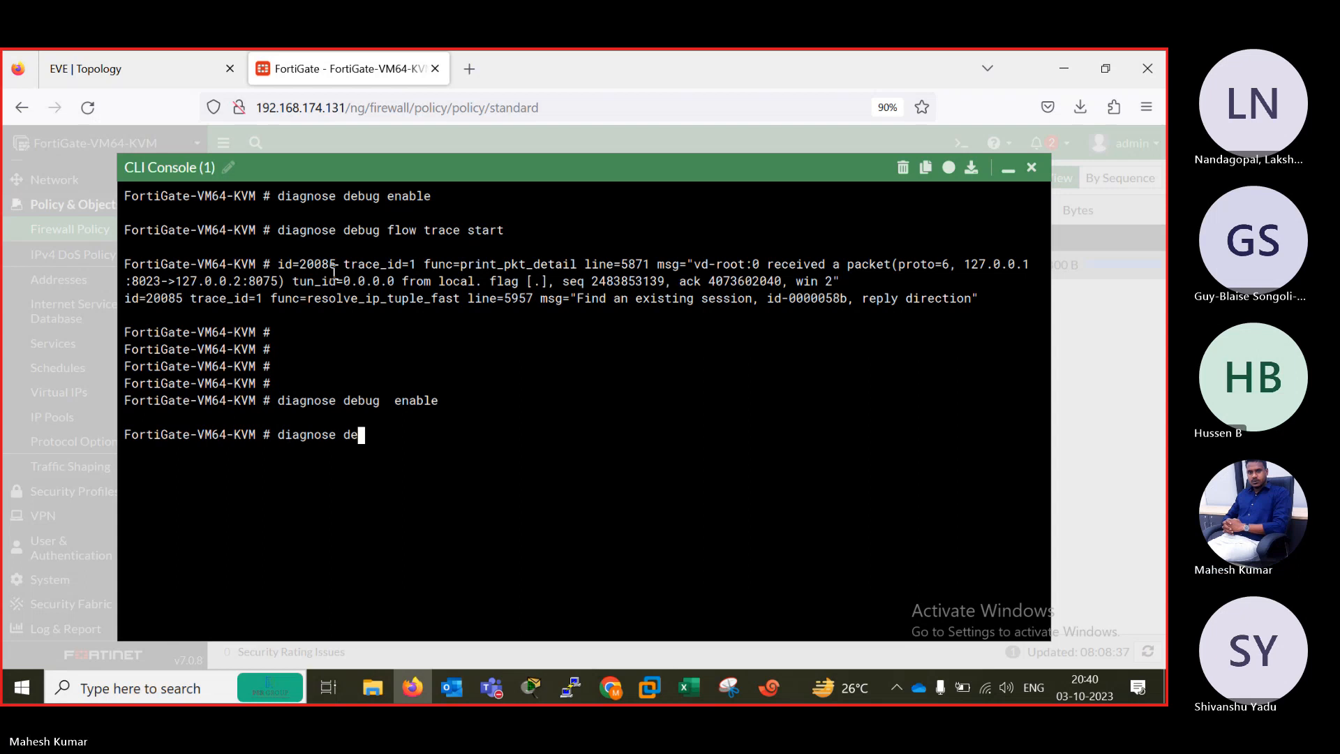
pyautogui.write('bug flow trace start')
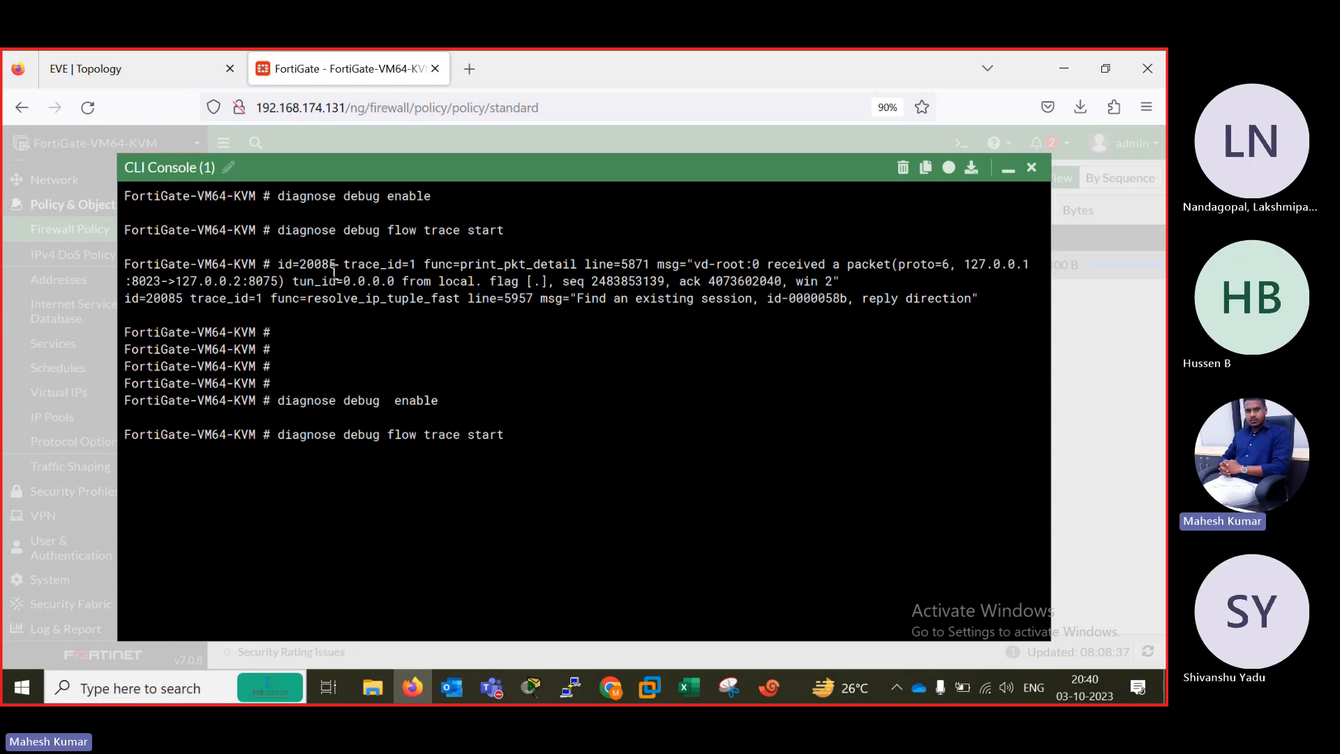
# Open the BASIC notes file from File Explorer to find the flow filter command, and minimize both windows.
pyautogui.click(372, 699)
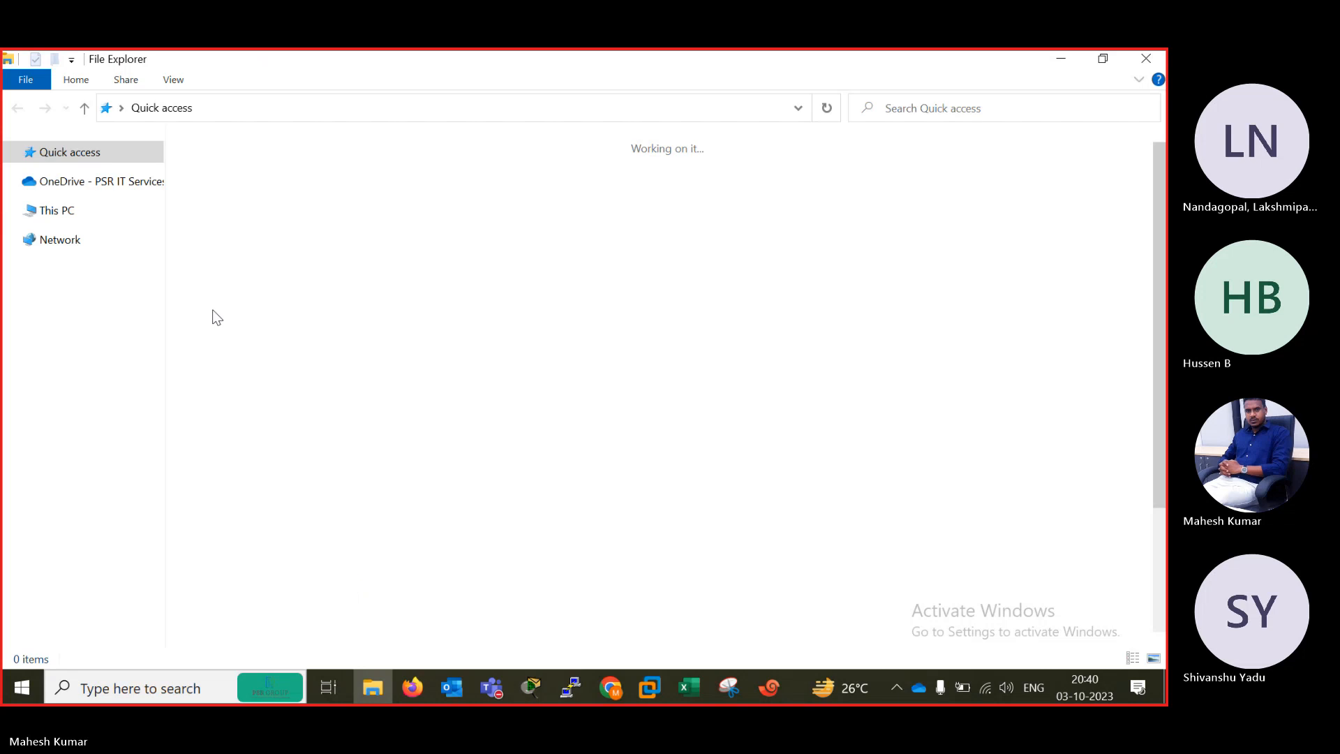
pyautogui.doubleClick(291, 408)
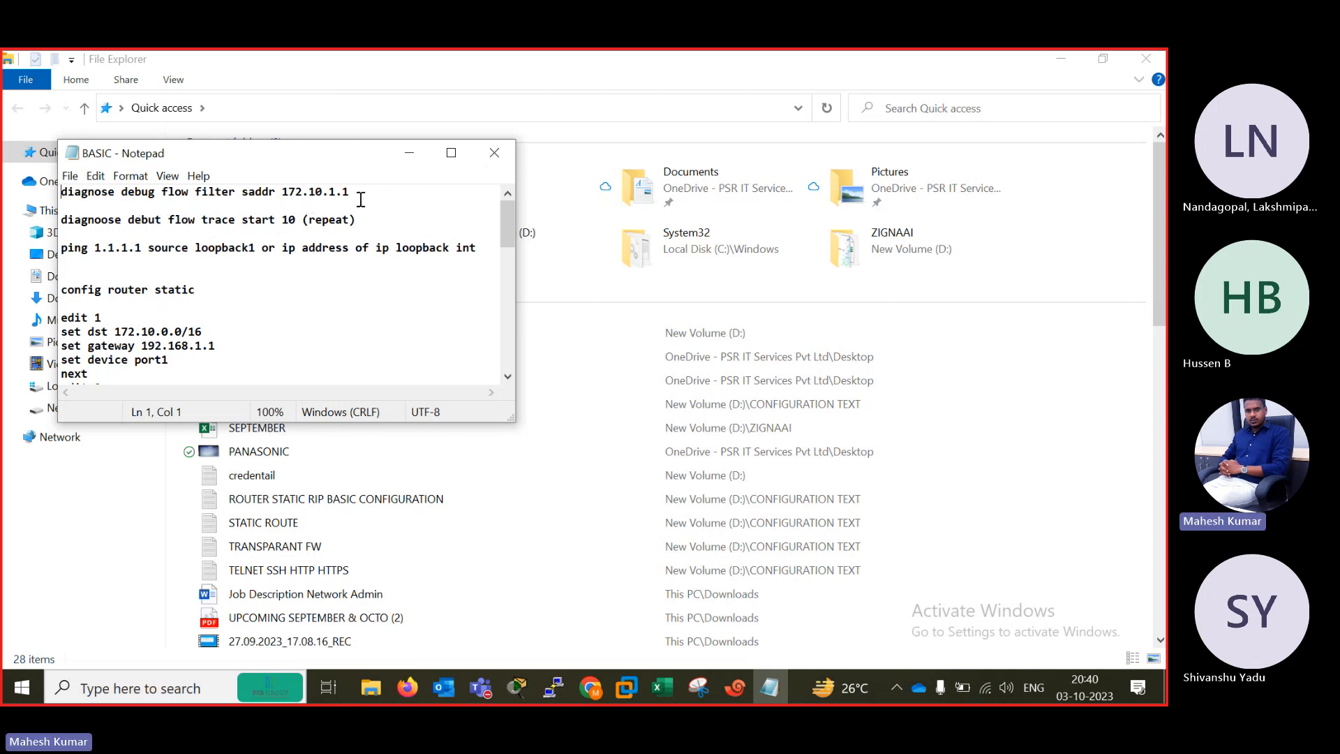
pyautogui.click(411, 153)
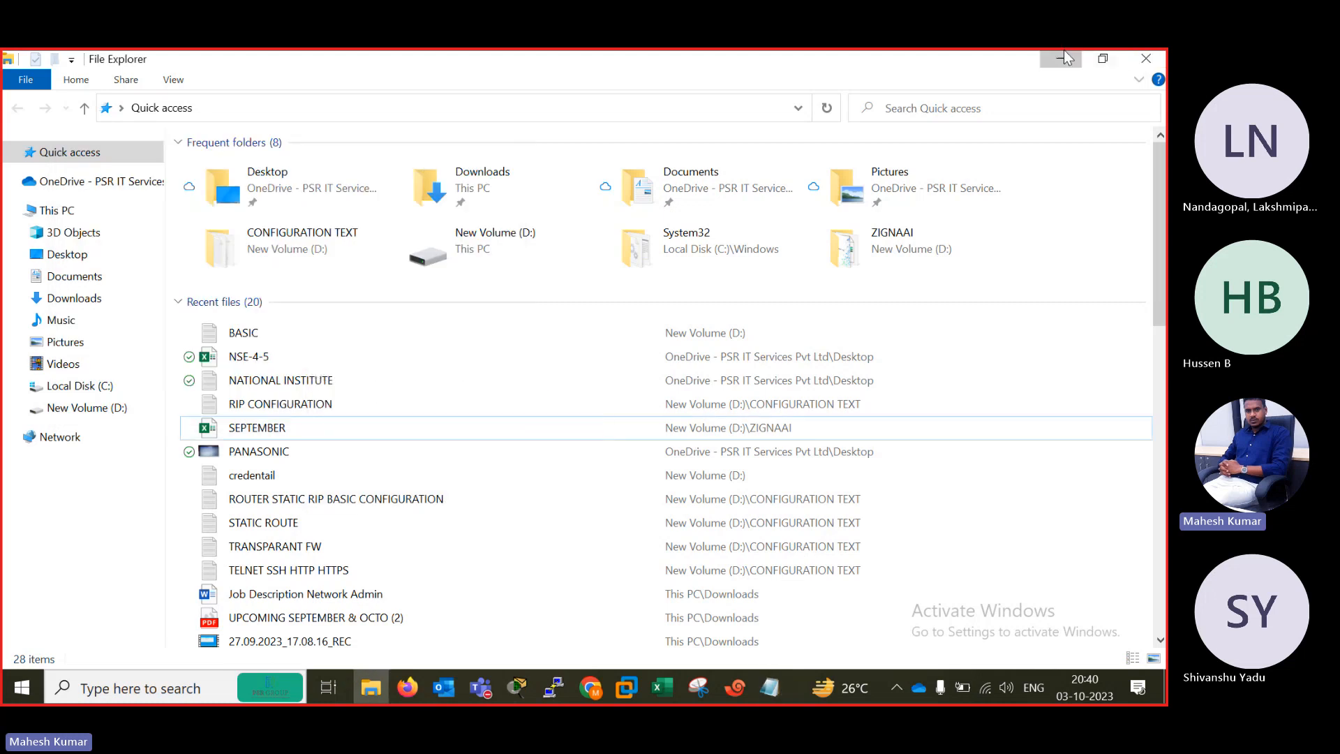
pyautogui.click(1064, 58)
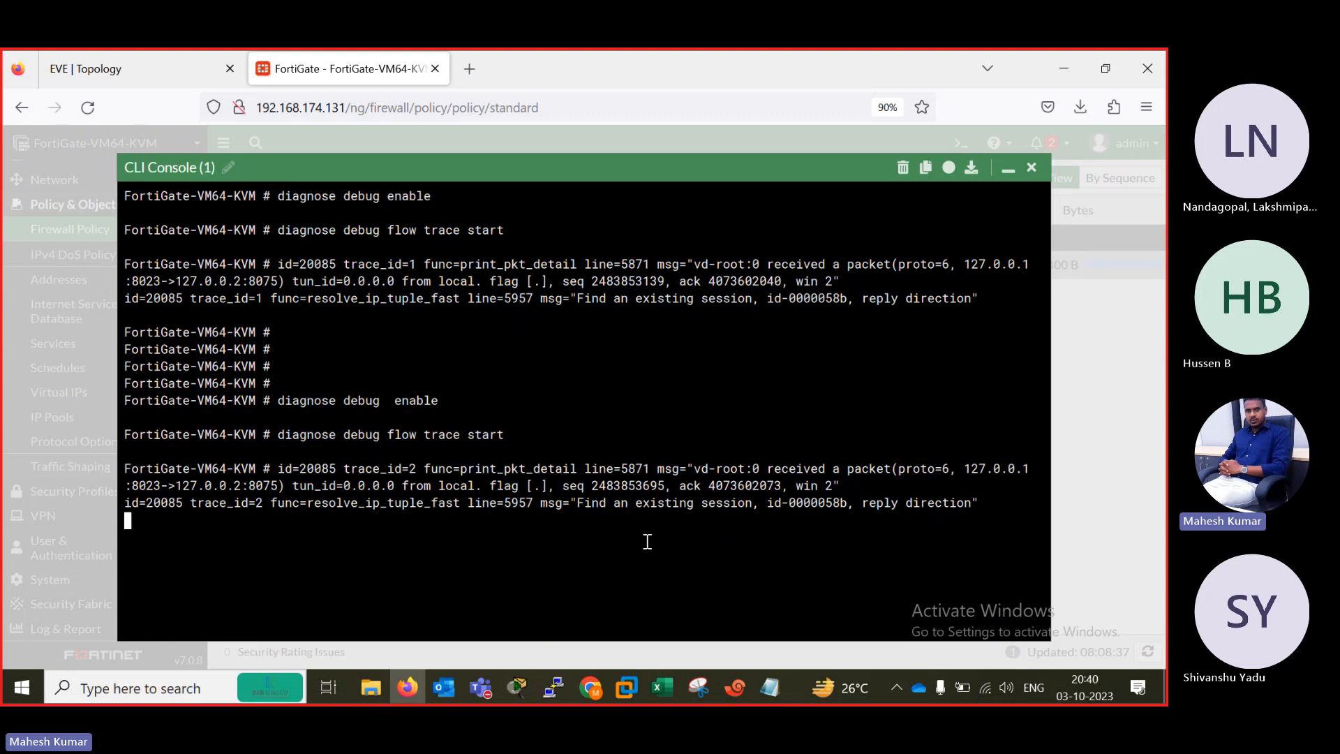
# Get a fresh CLI prompt and select the "diagnose debug flow filter saddr 172.10.1.1" line in the BASIC notes for copying.
pyautogui.press('Return')
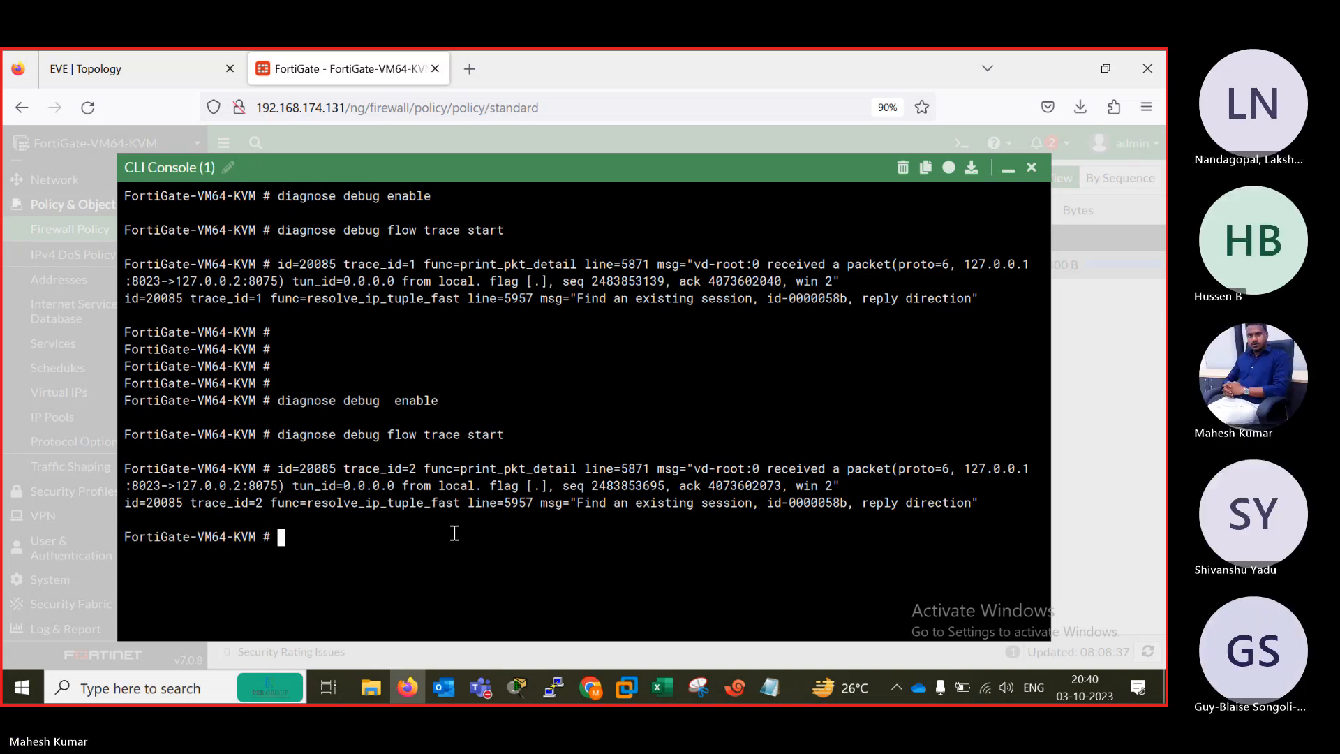
pyautogui.write('diagnose')
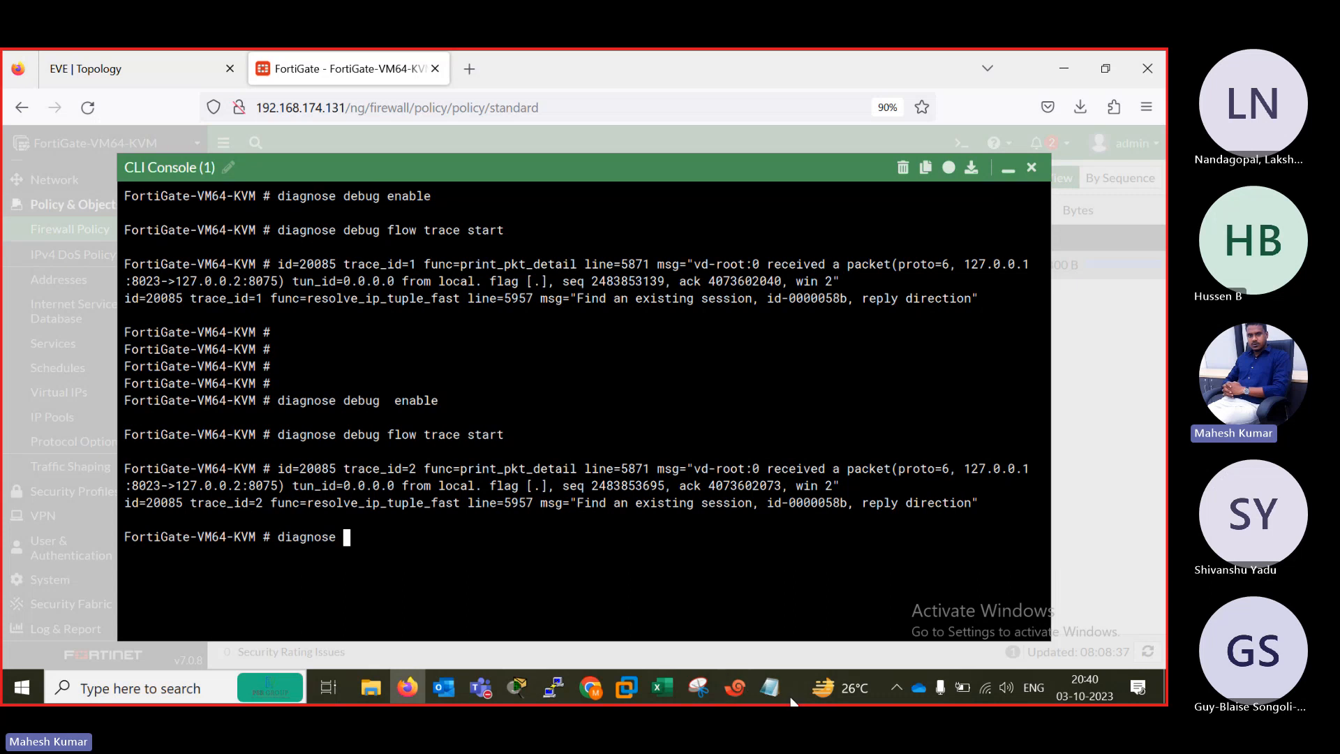
pyautogui.click(769, 687)
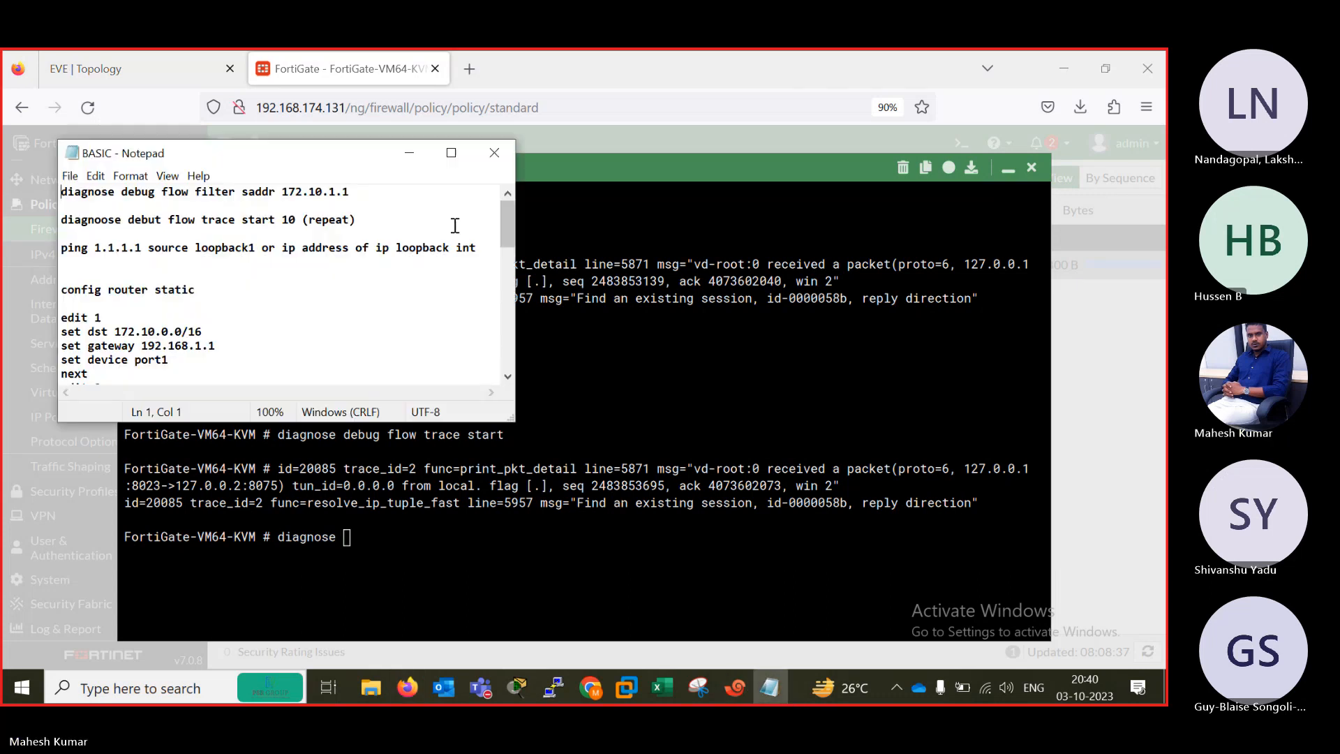
pyautogui.moveTo(370, 192); pyautogui.dragTo(11, 187)
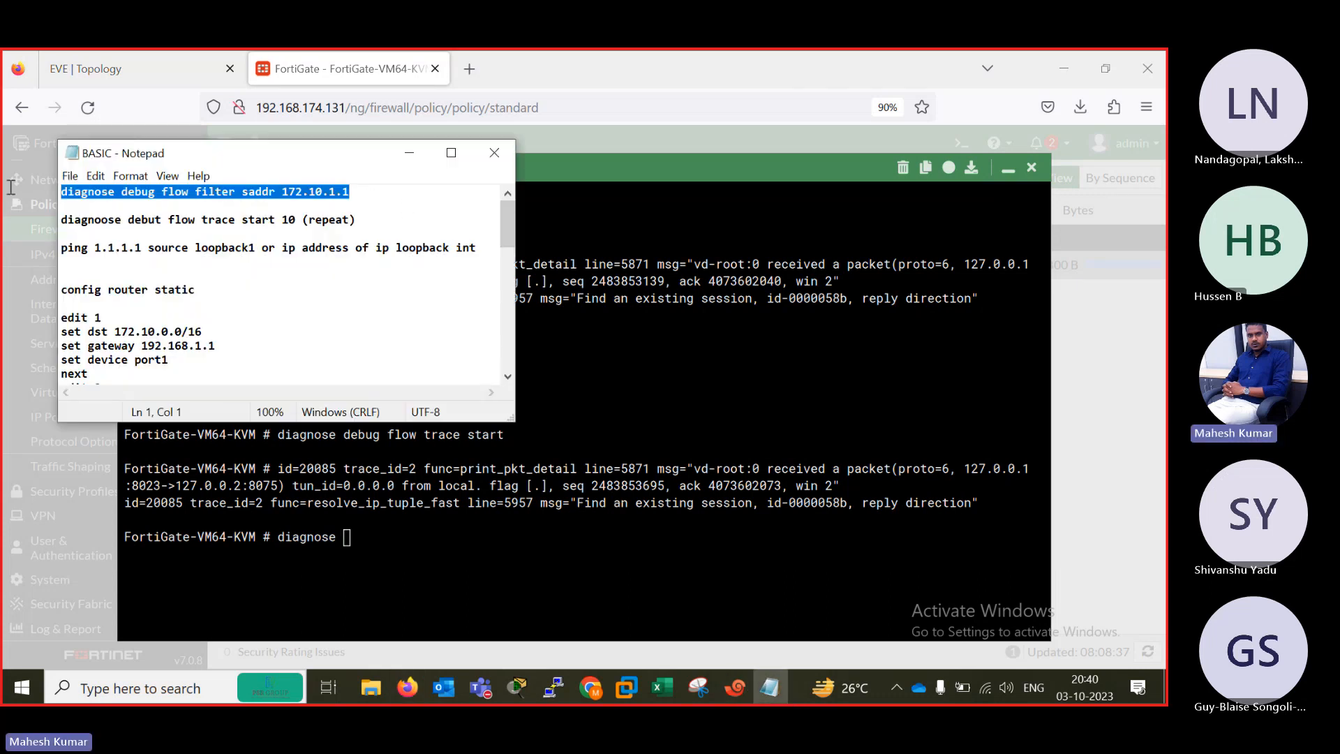
# Replace the partial CLI command with the copied flow filter line and change its source address to start with 192.168.
pyautogui.click(495, 550)
pyautogui.press('BackSpace')
pyautogui.press('BackSpace')
pyautogui.press('BackSpace')
pyautogui.press('BackSpace')
pyautogui.press('BackSpace')
pyautogui.press('BackSpace')
pyautogui.press('BackSpace')
pyautogui.press('BackSpace')
pyautogui.press('BackSpace')
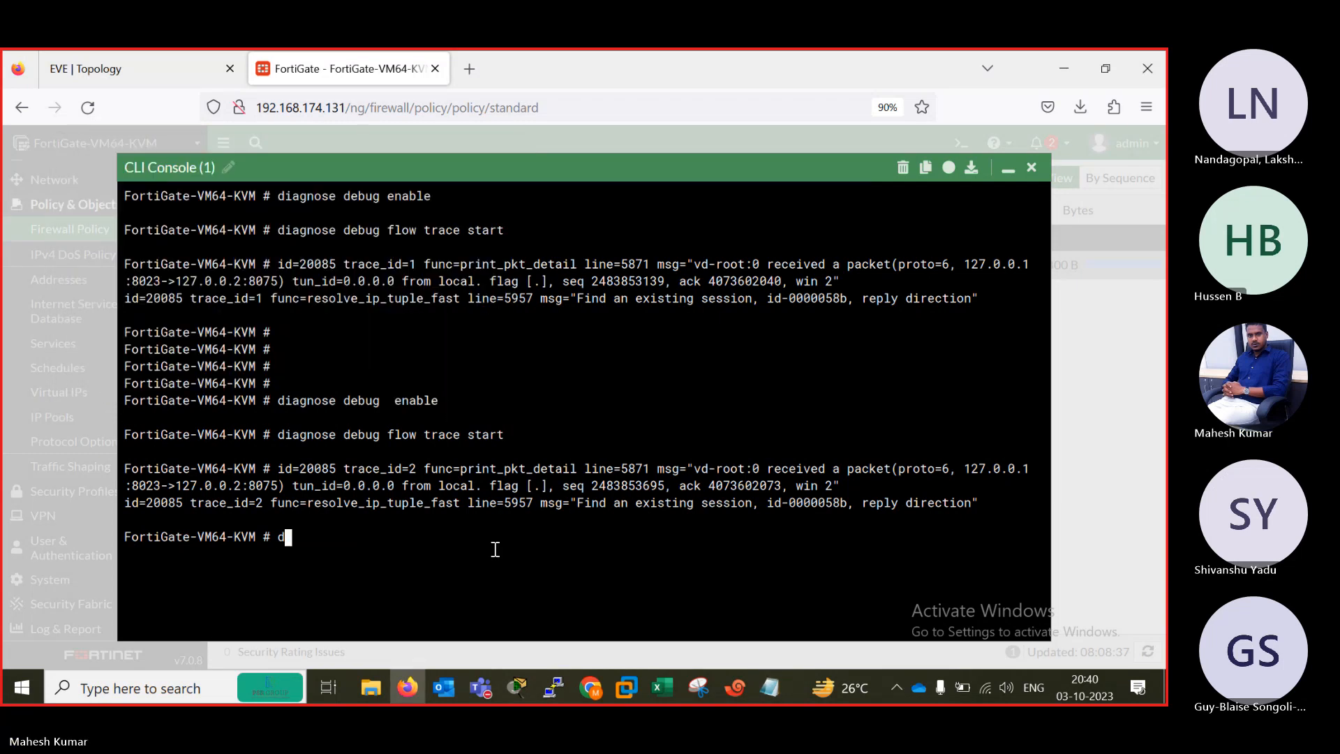
pyautogui.write('diagnose debug flow filter saddr 172.10.1.1')
pyautogui.press('BackSpace')
pyautogui.press('BackSpace')
pyautogui.press('BackSpace')
pyautogui.press('BackSpace')
pyautogui.press('BackSpace')
pyautogui.press('BackSpace')
pyautogui.press('BackSpace')
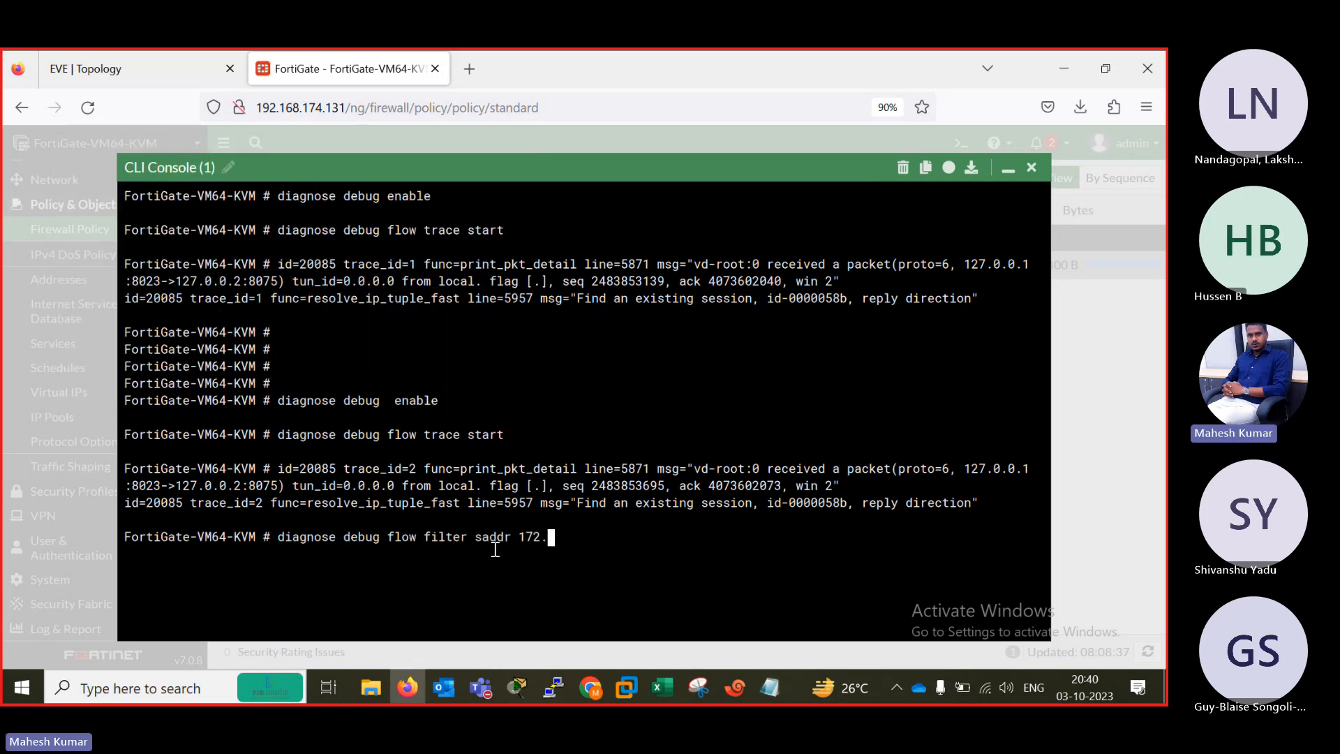
pyautogui.write('92.168.')
# Check router 37251's addresses in the EVE topology to choose the source address for the flow filter.
pyautogui.click(139, 69)
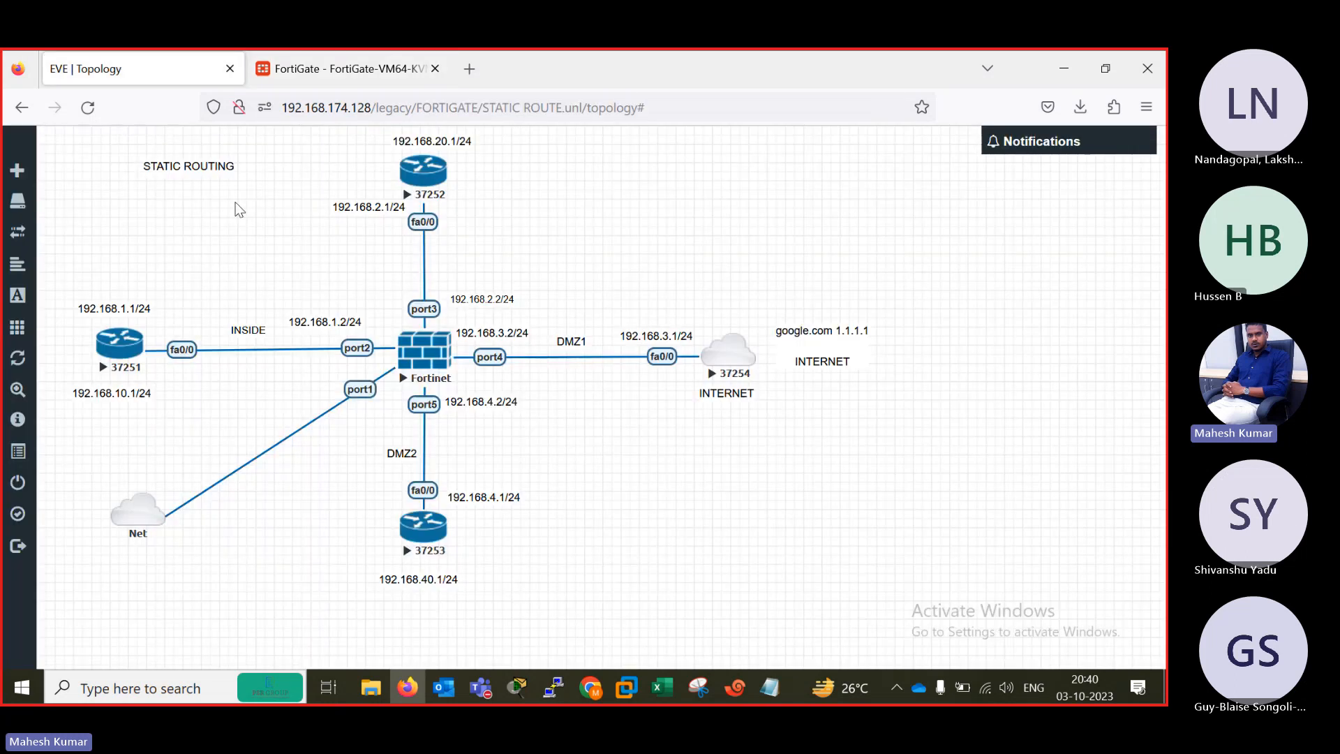
pyautogui.click(307, 61)
pyautogui.click(17, 68)
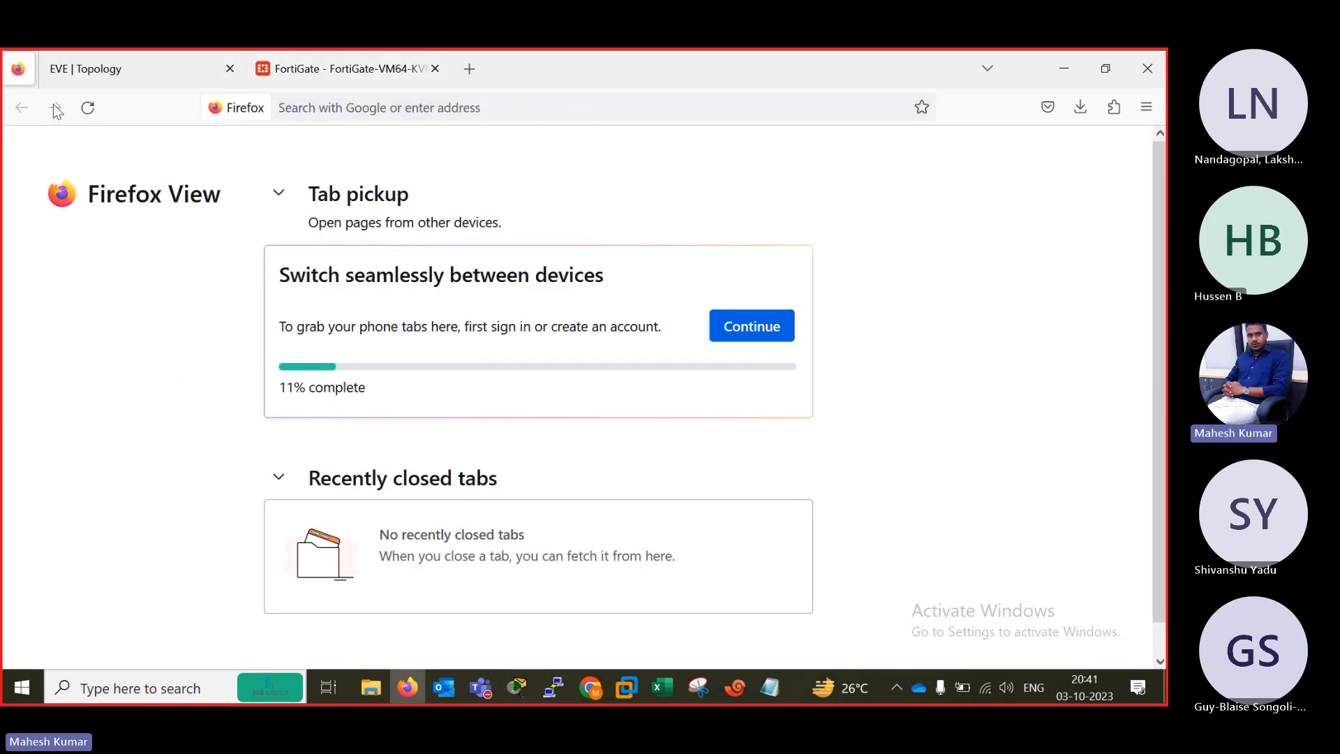
pyautogui.click(59, 78)
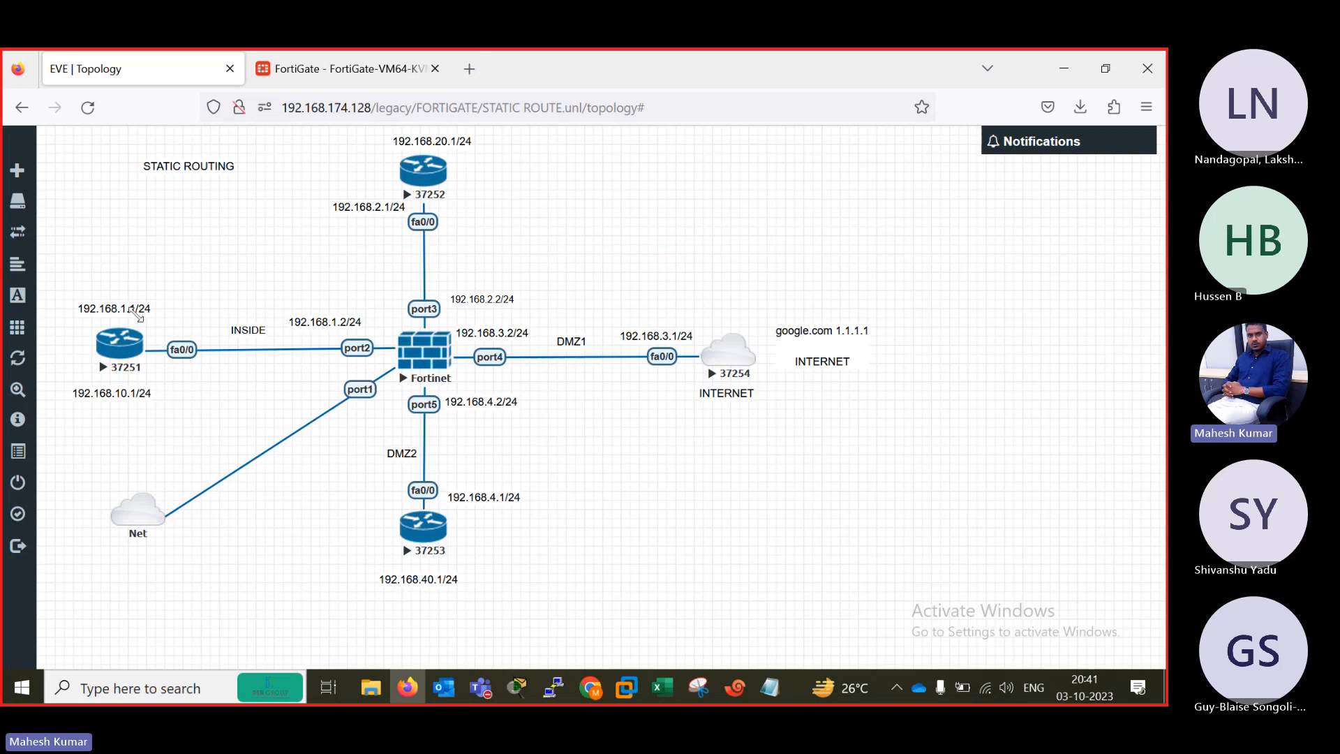
# Complete the flow filter command with source address 192.168.1.1 in the FortiGate CLI and run it.
pyautogui.click(331, 78)
pyautogui.write('1.')
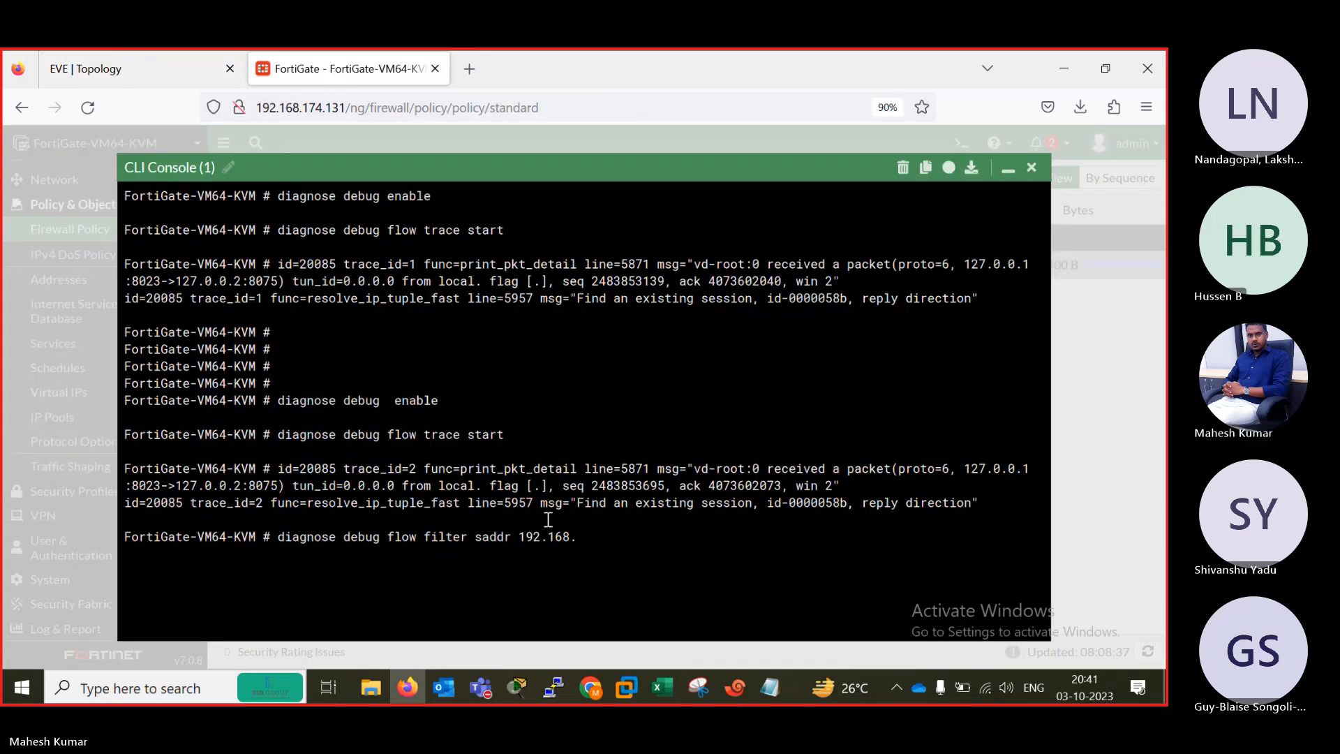
pyautogui.write('1')
pyautogui.press('Return')
# Reuse the filter command line to run "diagnose debug flow trace start 10" in the FortiGate CLI.
pyautogui.press('Up')
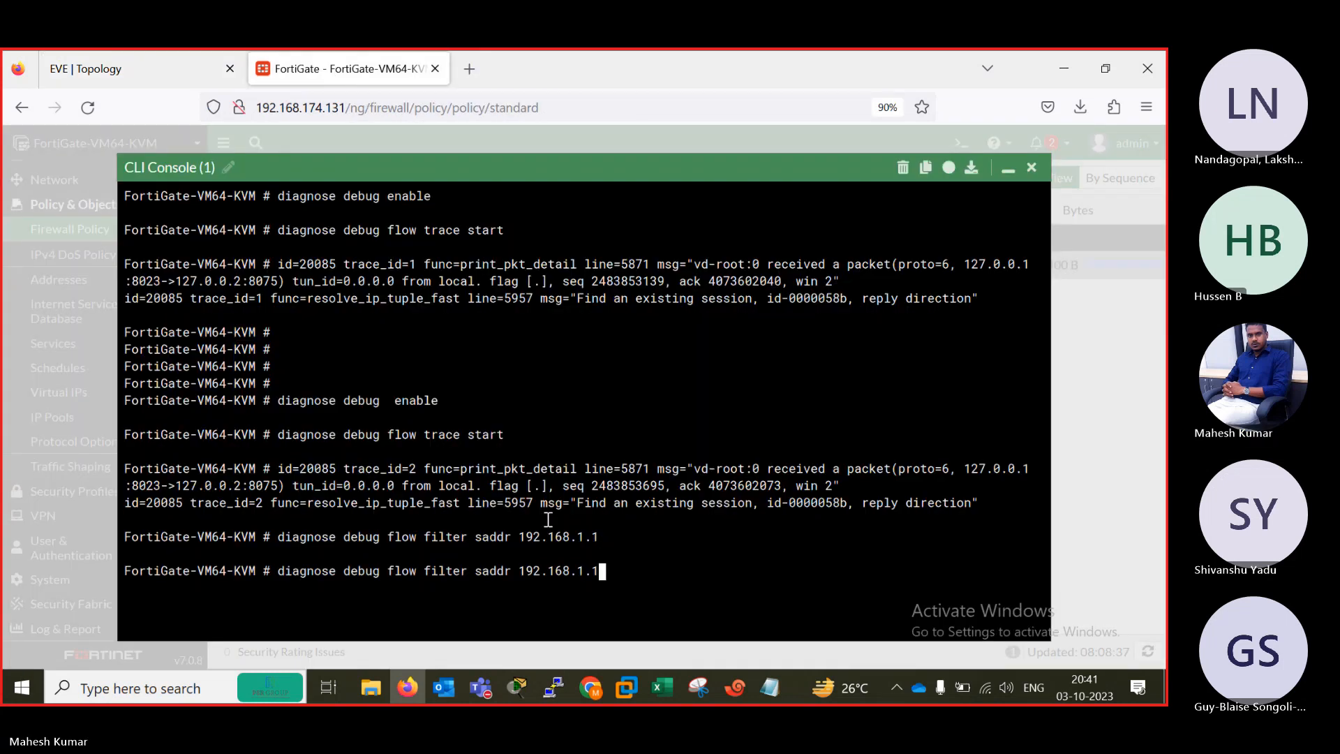
pyautogui.press('BackSpace')
pyautogui.press('BackSpace')
pyautogui.press('BackSpace')
pyautogui.press('BackSpace')
pyautogui.press('BackSpace')
pyautogui.press('BackSpace')
pyautogui.press('BackSpace')
pyautogui.press('BackSpace')
pyautogui.press('BackSpace')
pyautogui.press('BackSpace')
pyautogui.press('BackSpace')
pyautogui.press('BackSpace')
pyautogui.press('BackSpace')
pyautogui.press('BackSpace')
pyautogui.press('BackSpace')
pyautogui.press('BackSpace')
pyautogui.press('BackSpace')
pyautogui.press('BackSpace')
pyautogui.press('BackSpace')
pyautogui.press('BackSpace')
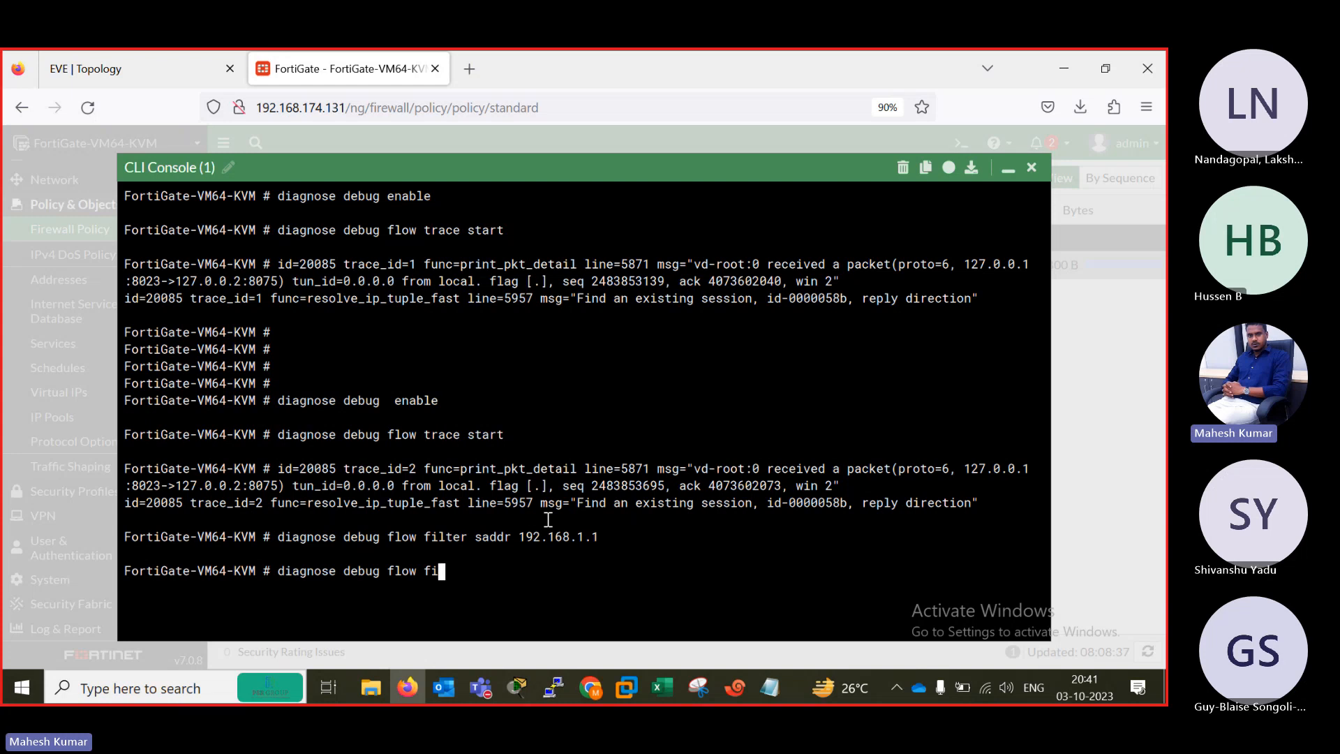
pyautogui.write('trace start 10')
pyautogui.press('Return')
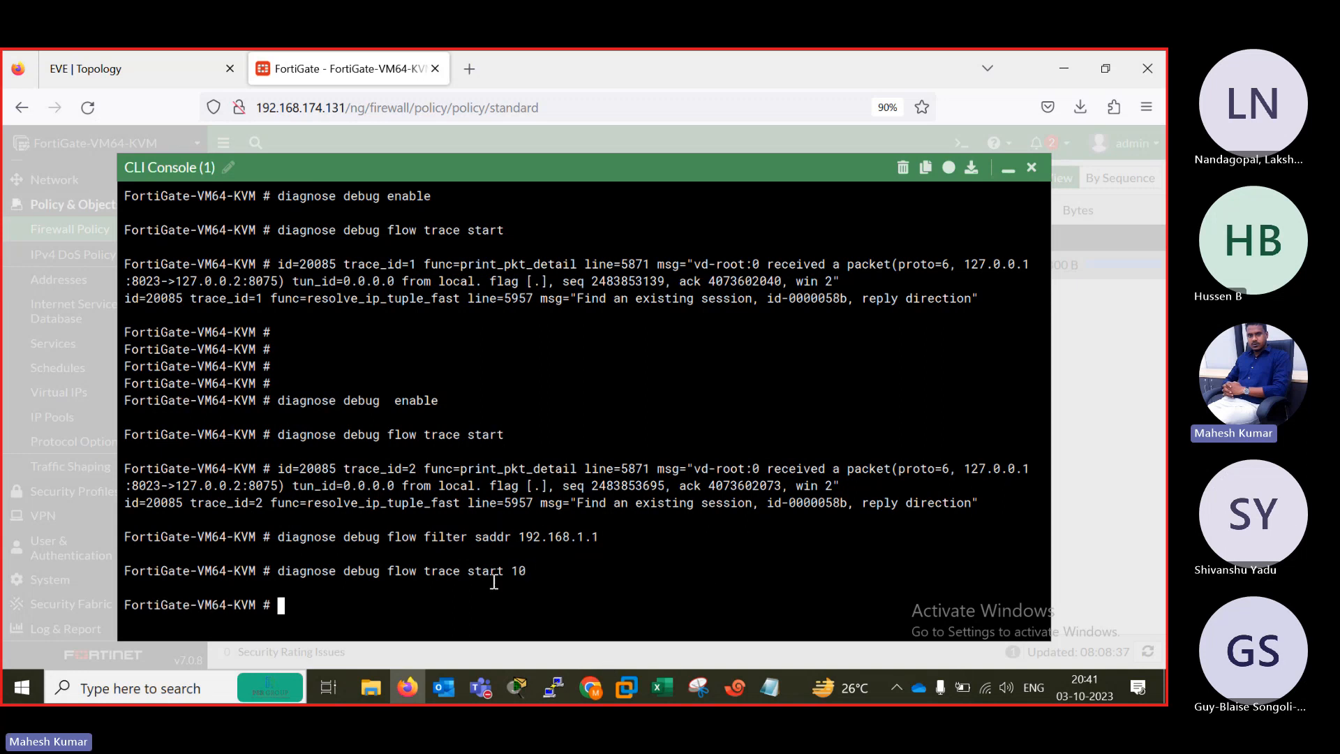
# Switch to Xshell and repeat the ping to 192.168.2.2 from router B1.
pyautogui.click(737, 690)
pyautogui.click(31, 174)
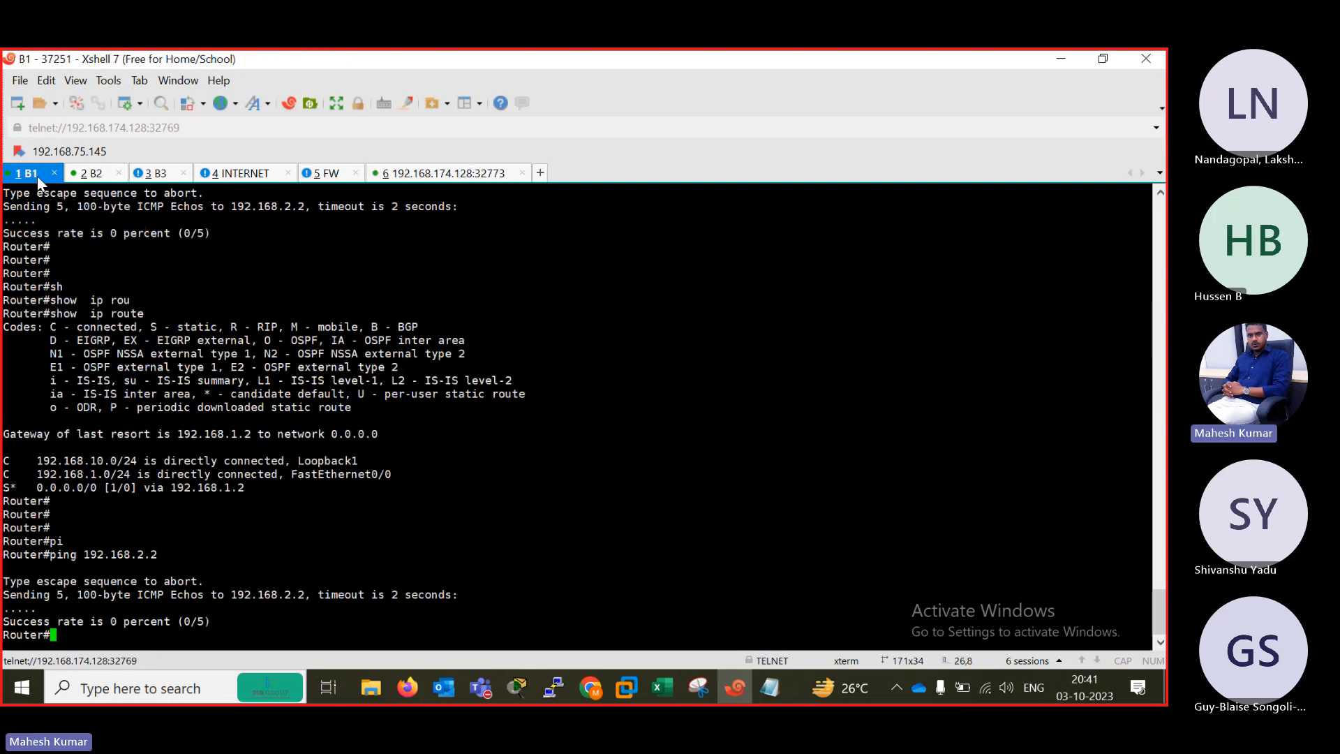
pyautogui.scroll(-2, 158, 396)
pyautogui.press('Up')
pyautogui.press('Return')
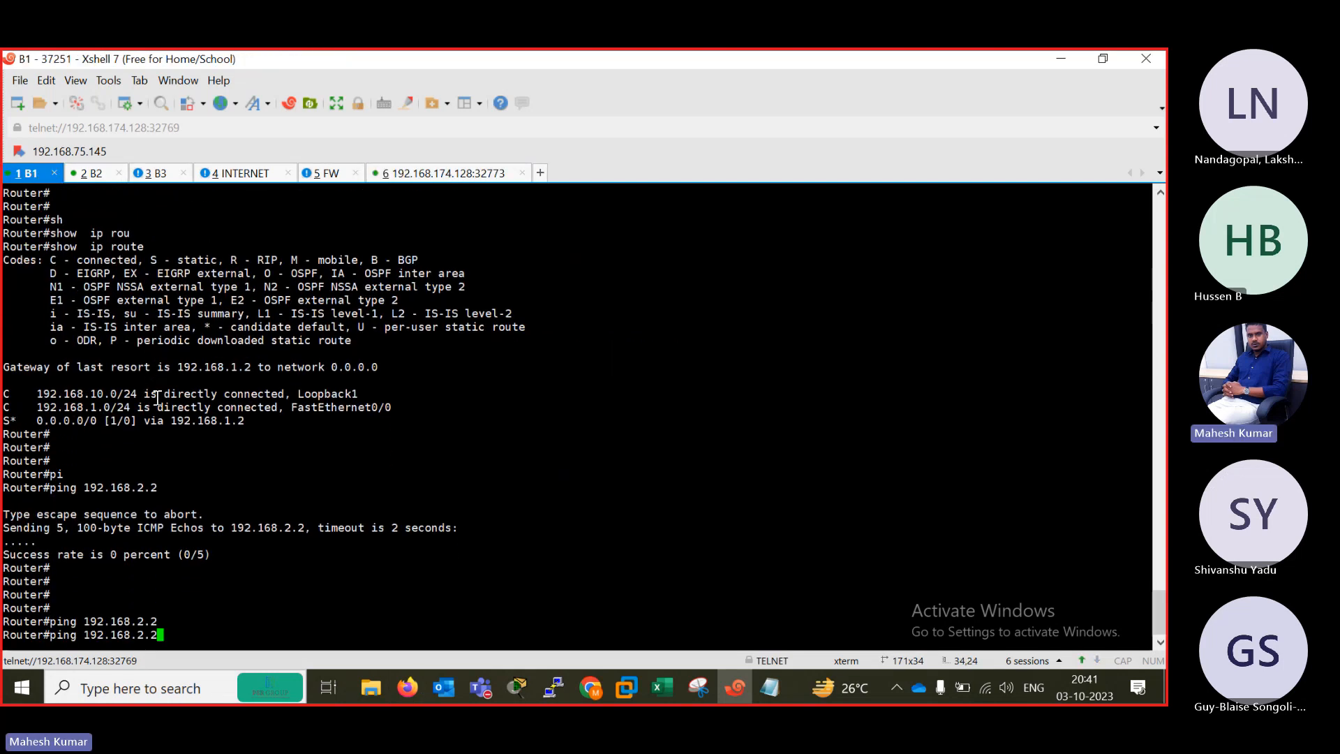
# Check the trace output in the 192.168.174.128:32773 session and compare it with the ping target on router B1.
pyautogui.click(444, 174)
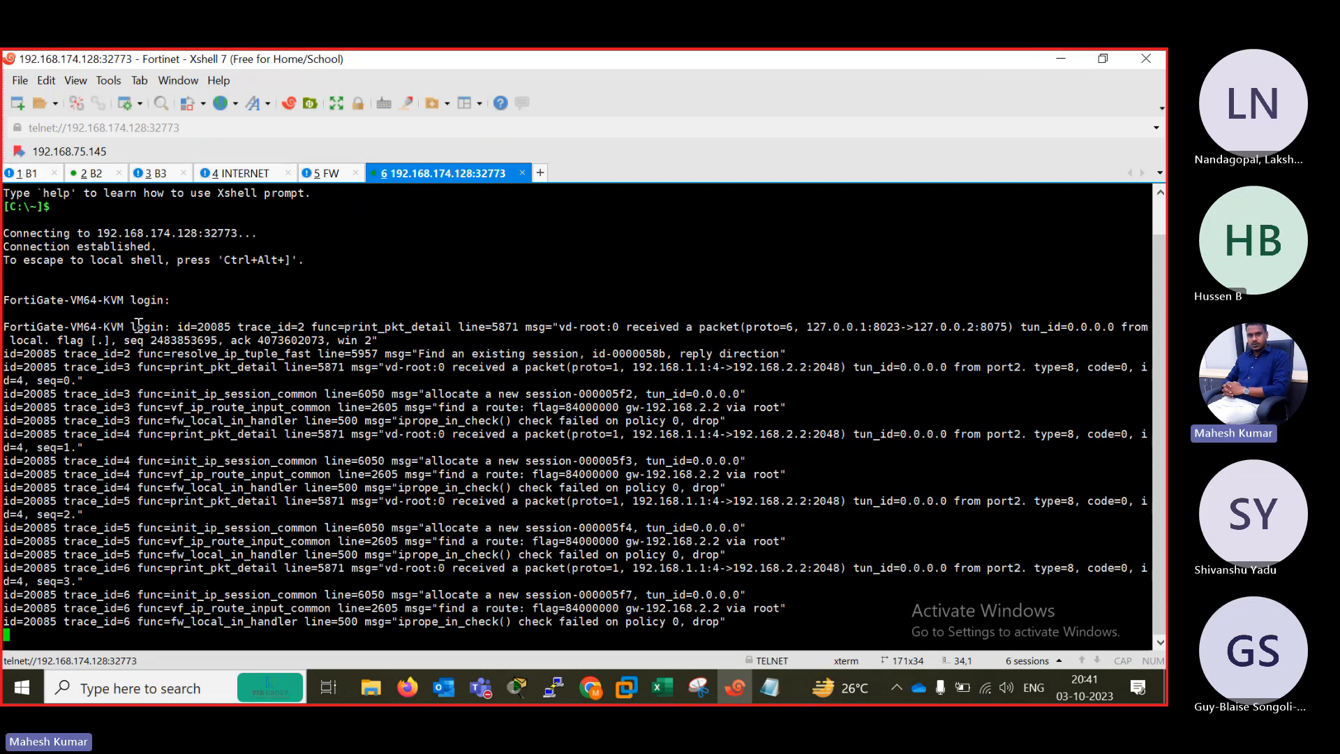
pyautogui.click(27, 175)
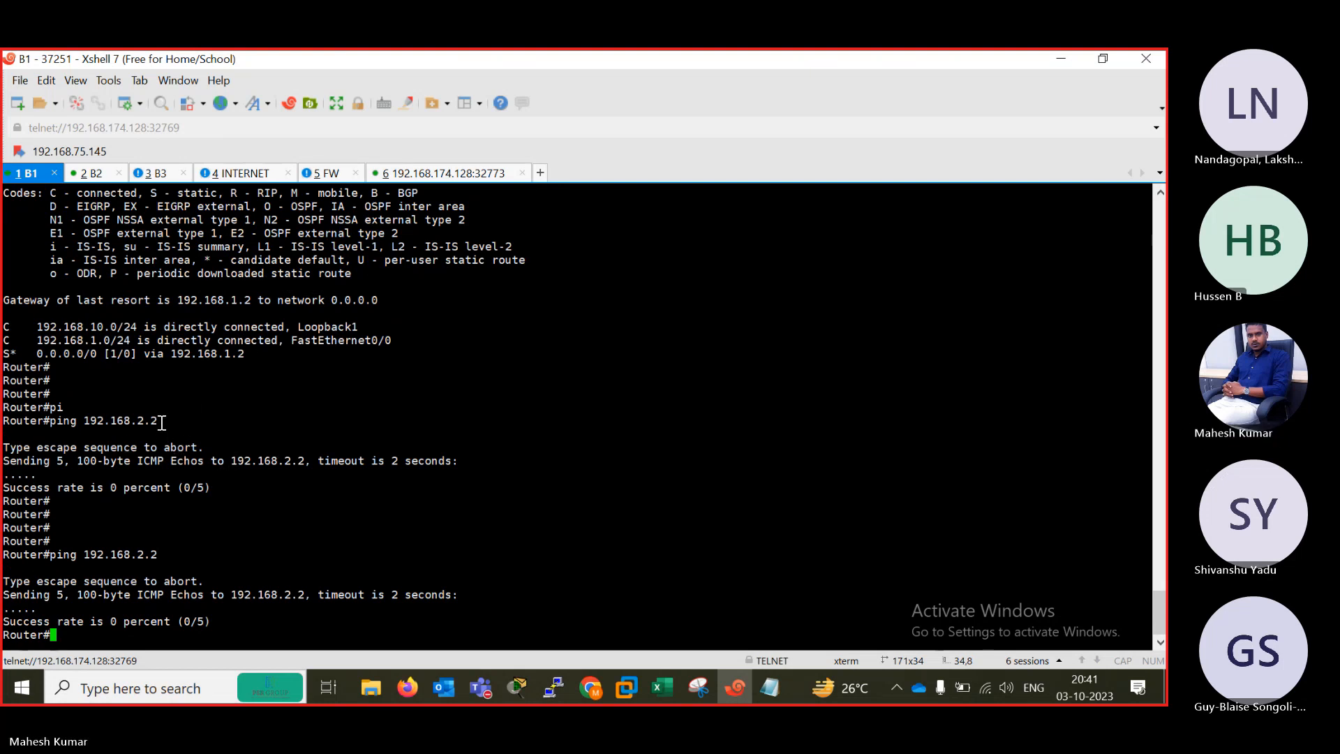
pyautogui.moveTo(162, 423); pyautogui.dragTo(83, 421)
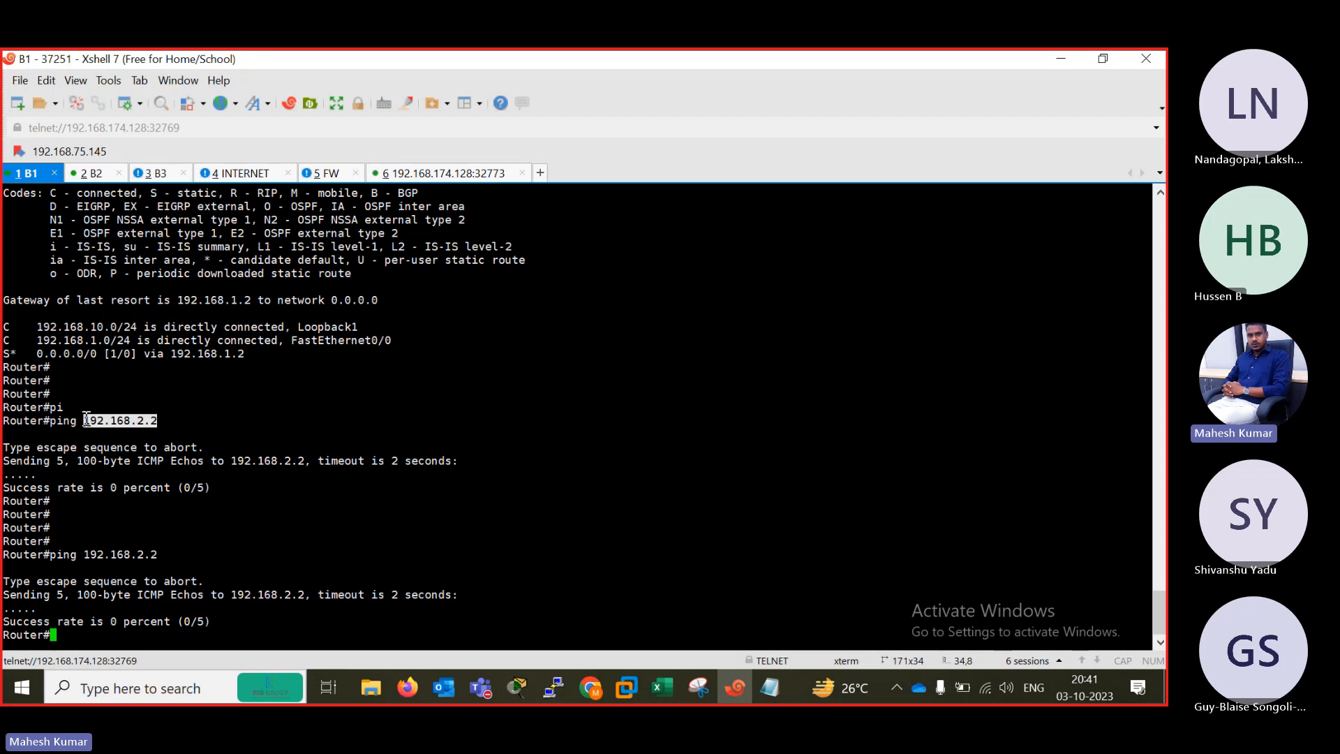
# Minimize Xshell, review the firewall's links in the EVE topology, and return to the FortiGate CLI console.
pyautogui.click(1062, 59)
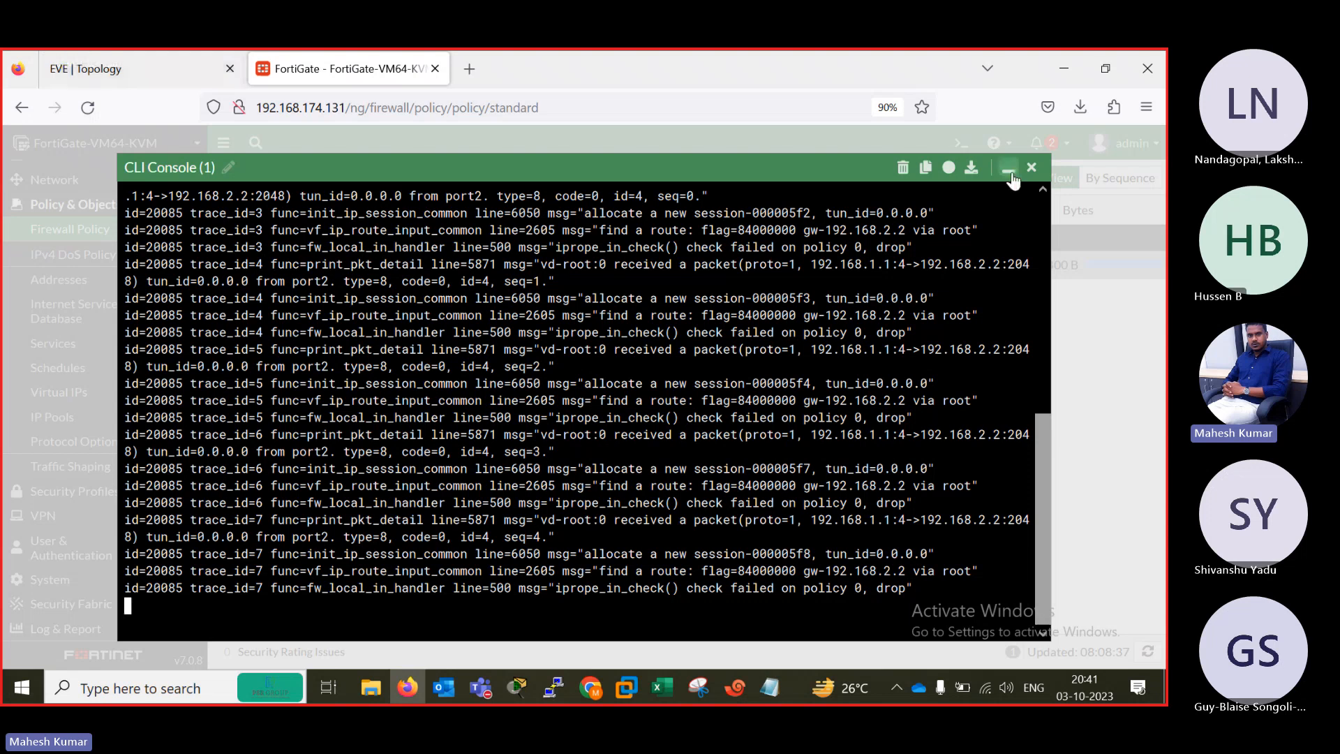
pyautogui.click(1008, 168)
pyautogui.click(165, 66)
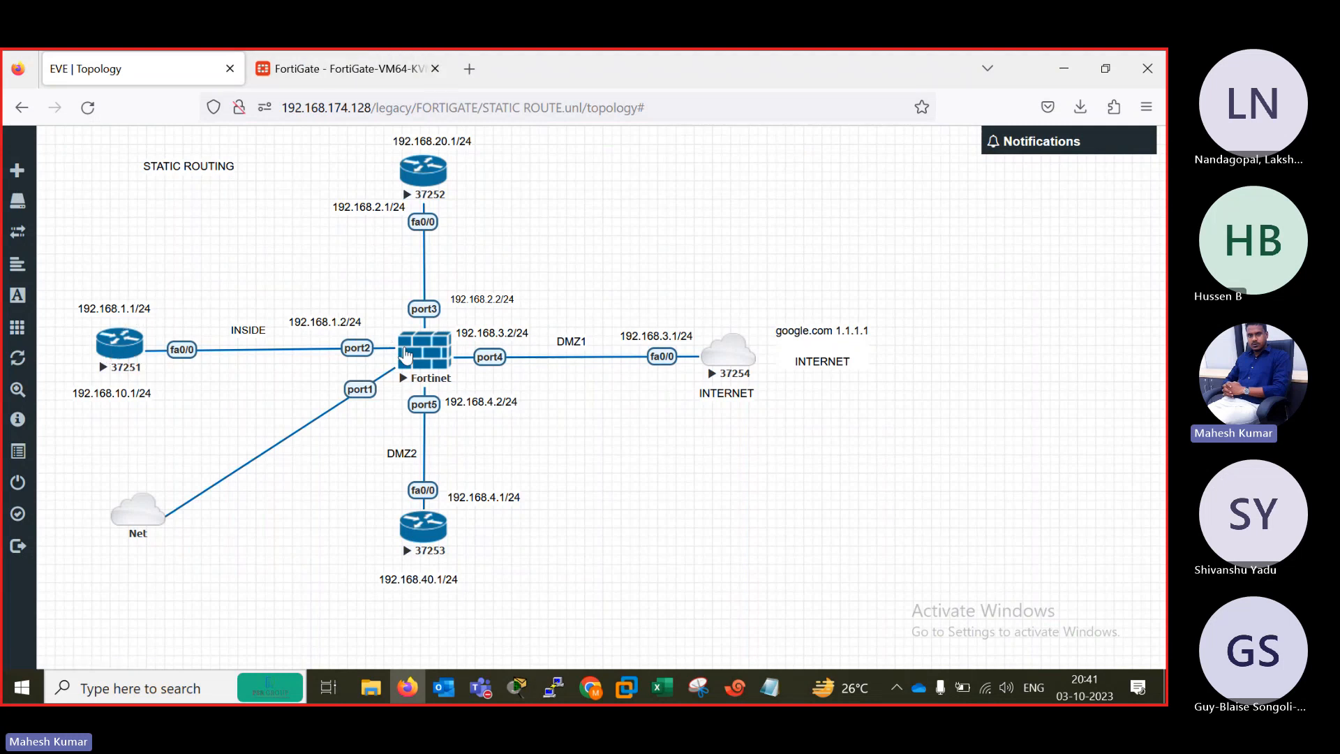
pyautogui.click(342, 69)
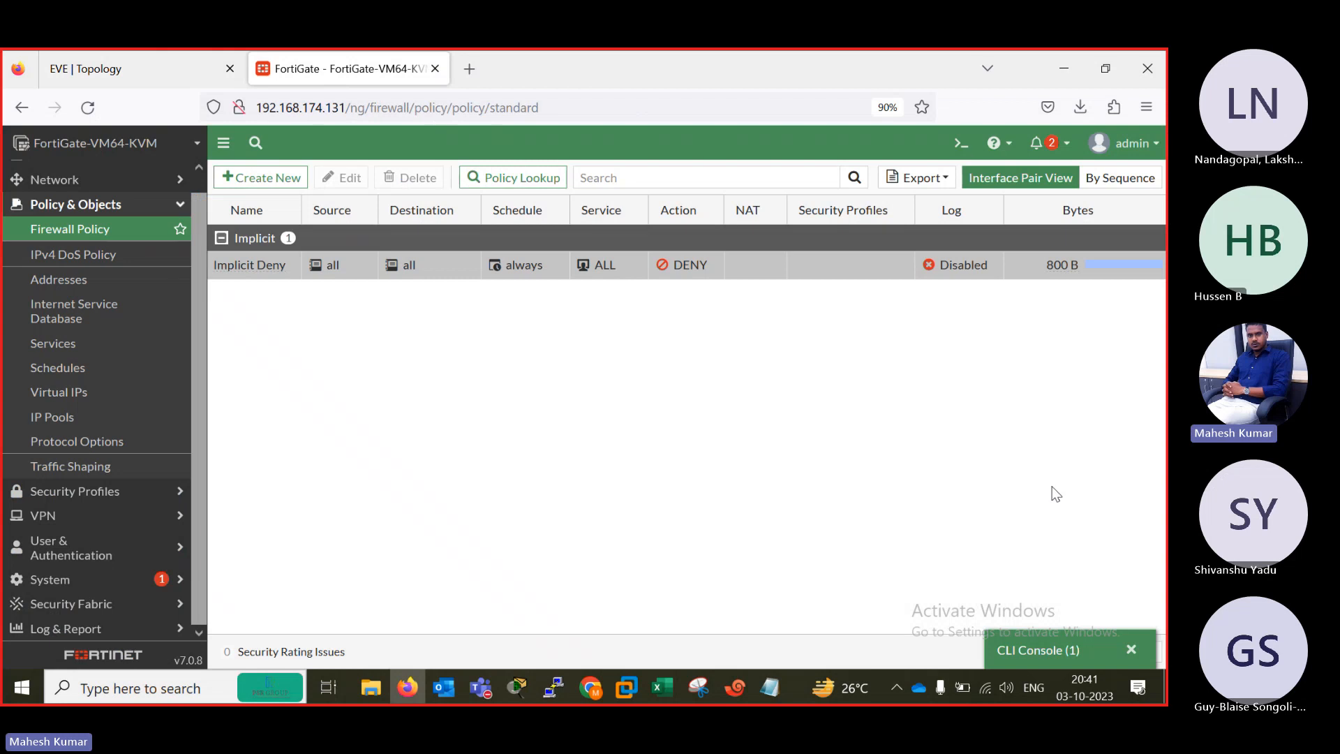
pyautogui.click(1043, 653)
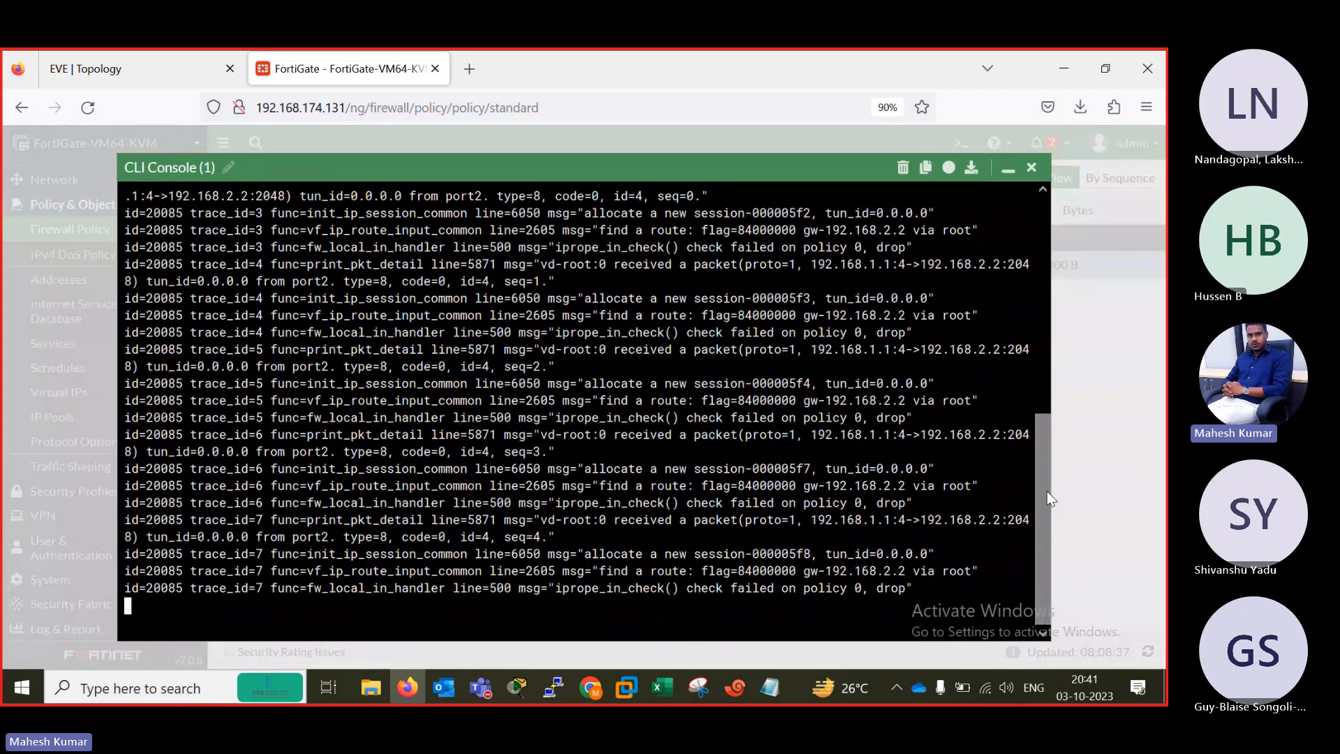
# Examine the flow trace entries for the ping to 192.168.2.2 in the CLI console, including the policy check lines.
pyautogui.moveTo(1051, 499); pyautogui.dragTo(1039, 433)
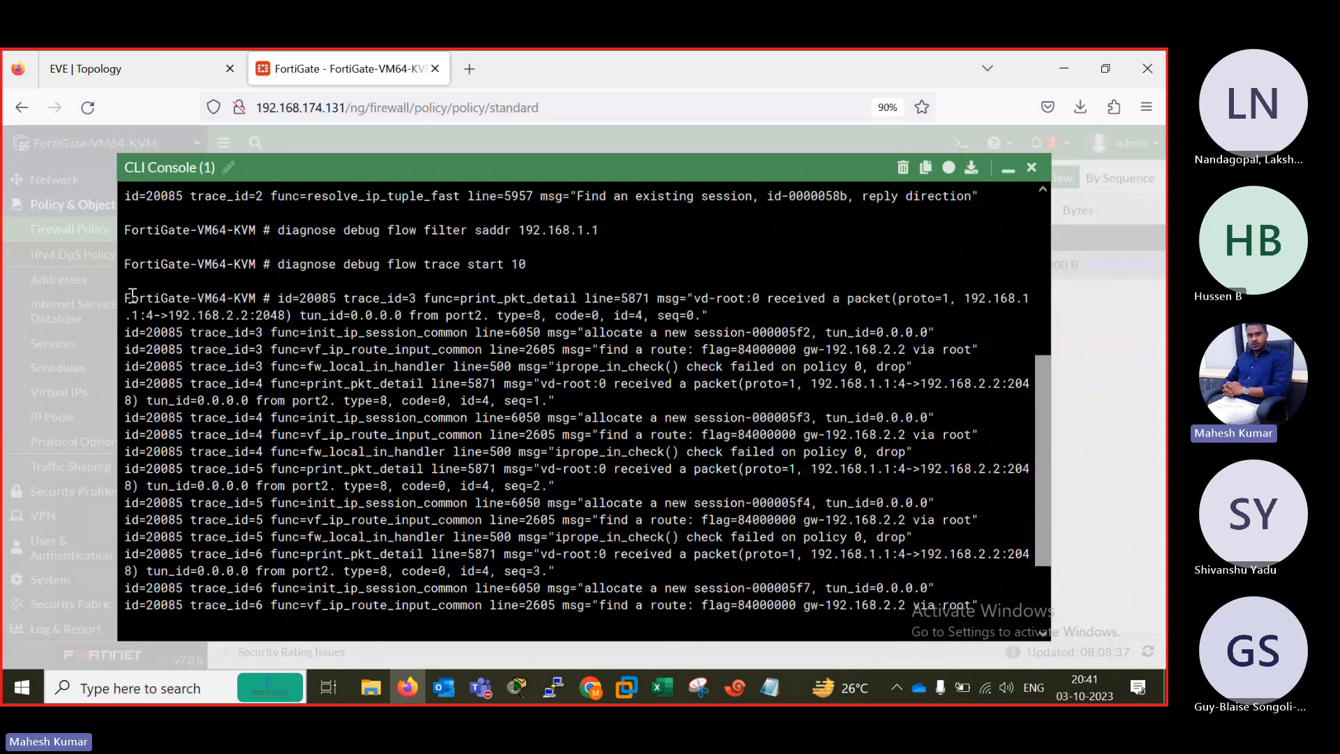
pyautogui.moveTo(128, 297); pyautogui.dragTo(460, 281)
pyautogui.moveTo(696, 359); pyautogui.dragTo(963, 591)
pyautogui.click(806, 572)
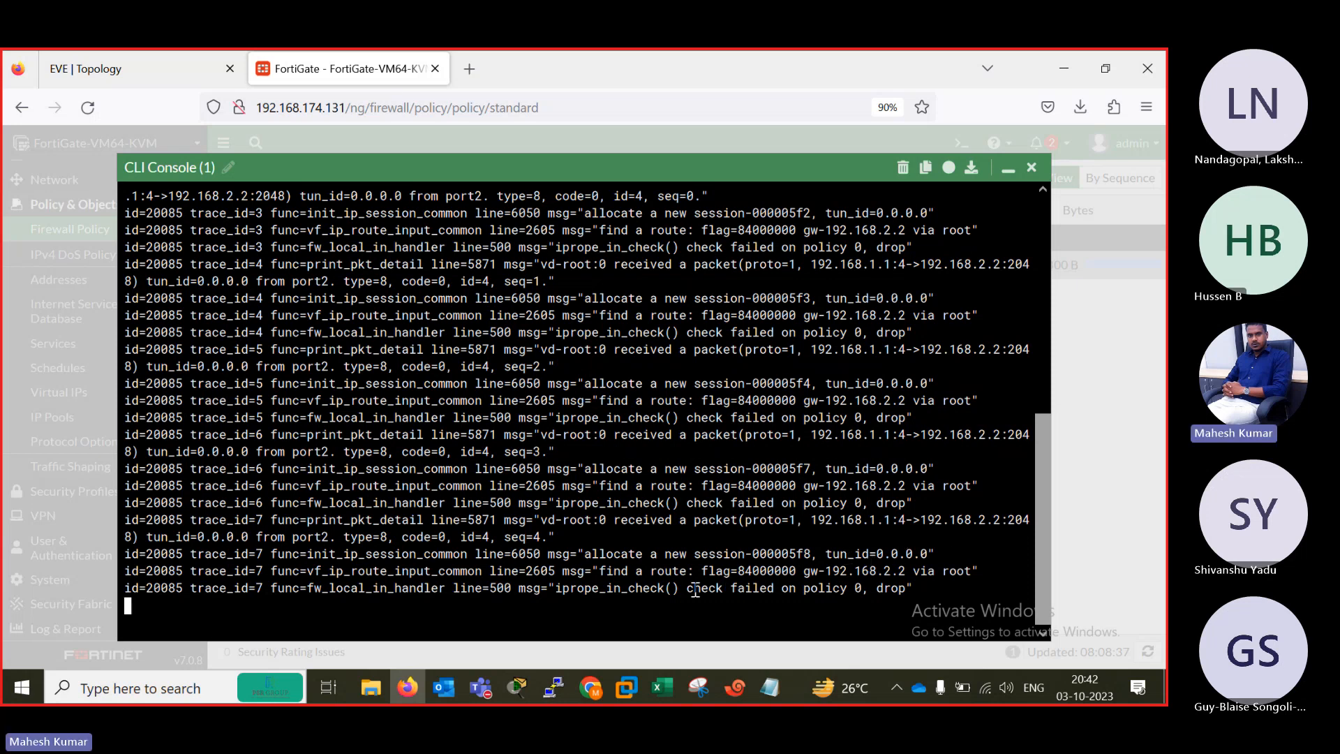
pyautogui.moveTo(797, 590); pyautogui.dragTo(915, 590)
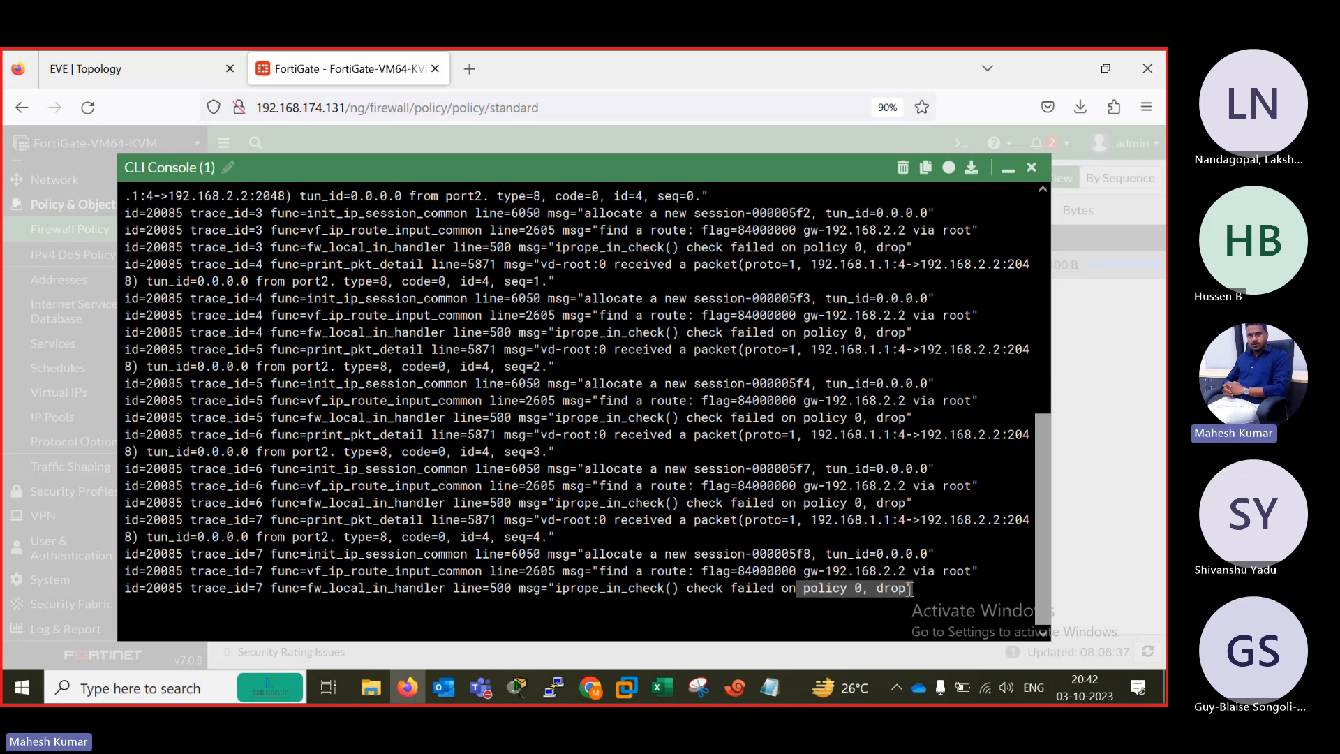
pyautogui.moveTo(672, 590); pyautogui.dragTo(105, 269)
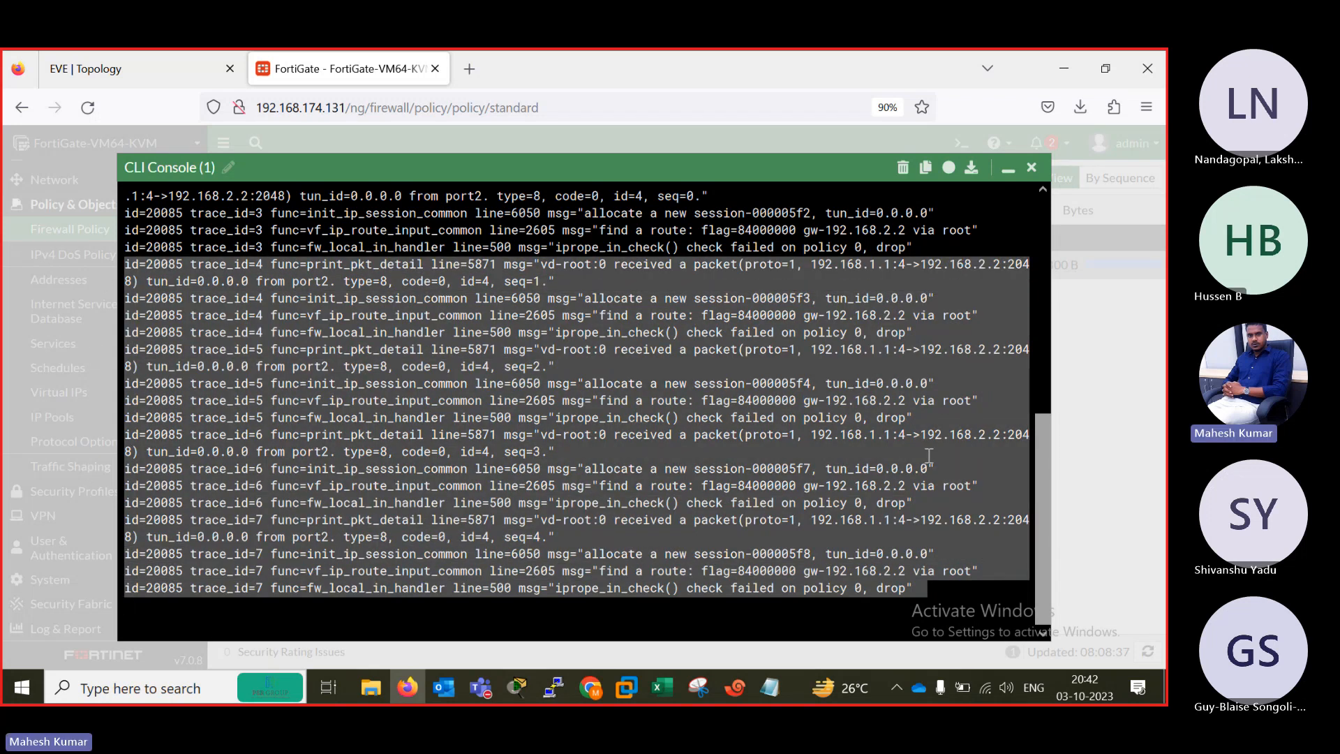
pyautogui.click(1020, 486)
pyautogui.moveTo(1040, 504); pyautogui.dragTo(1036, 423)
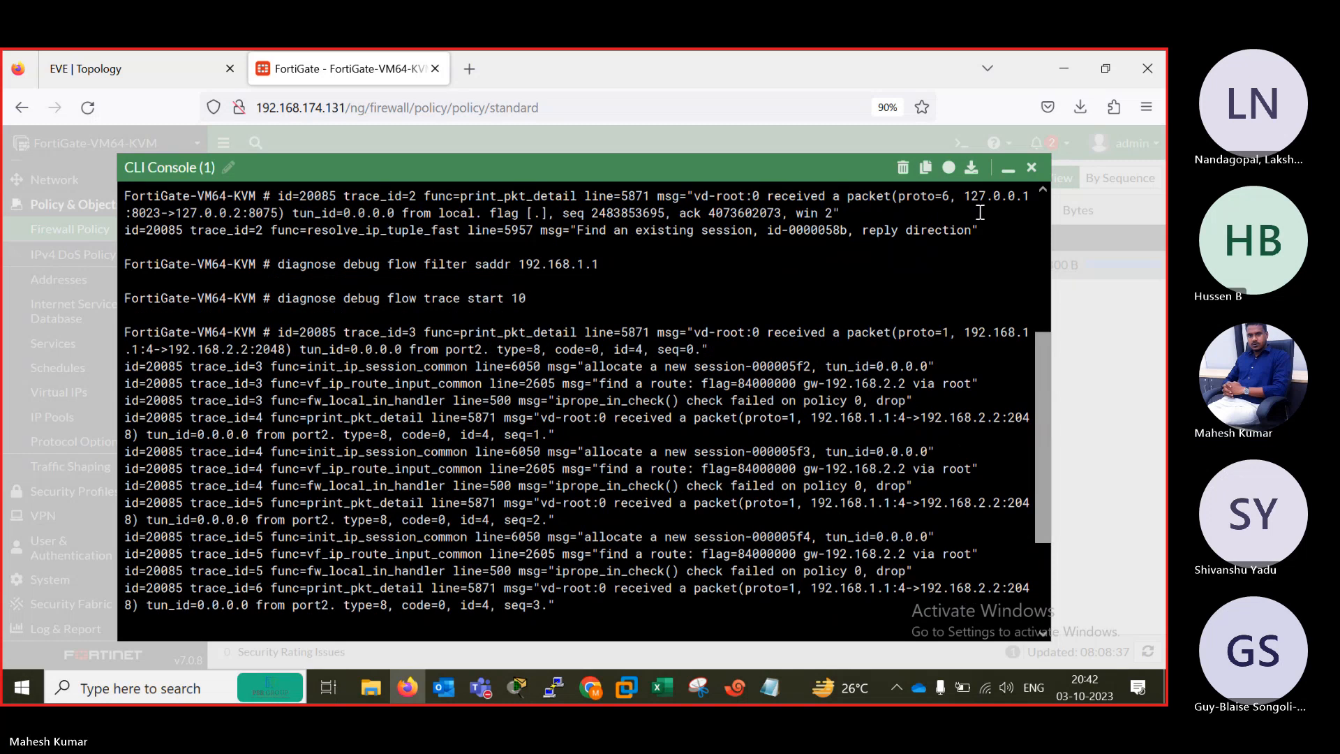
# Download the CLI console output as a text file and open it maximized in Notepad.
pyautogui.click(971, 171)
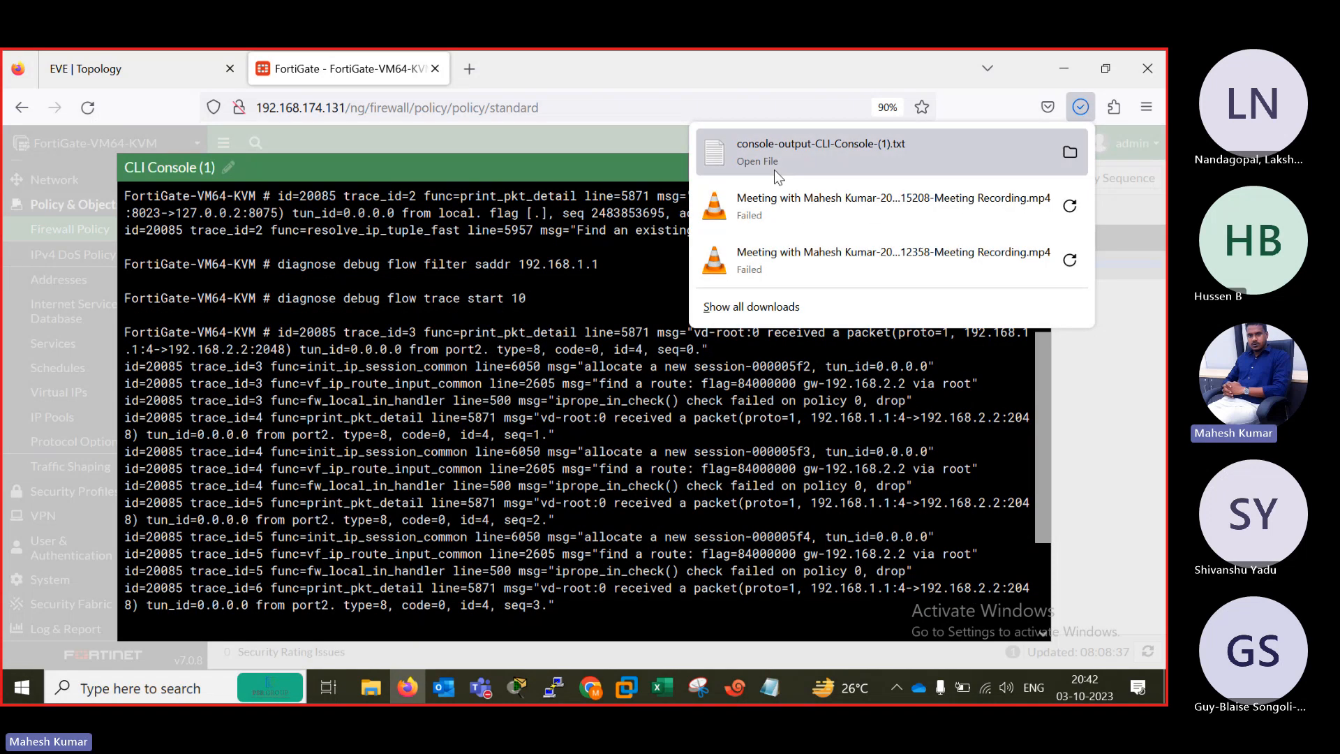
pyautogui.click(774, 170)
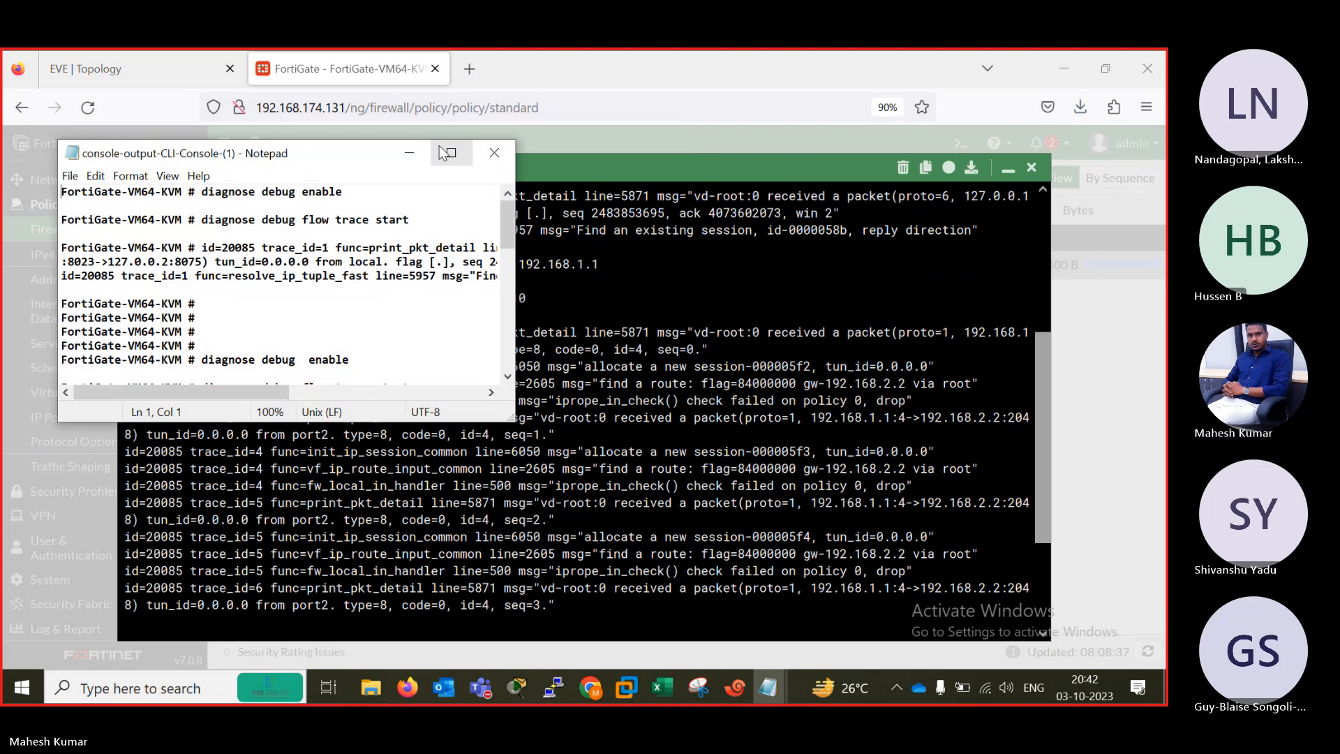
pyautogui.click(447, 153)
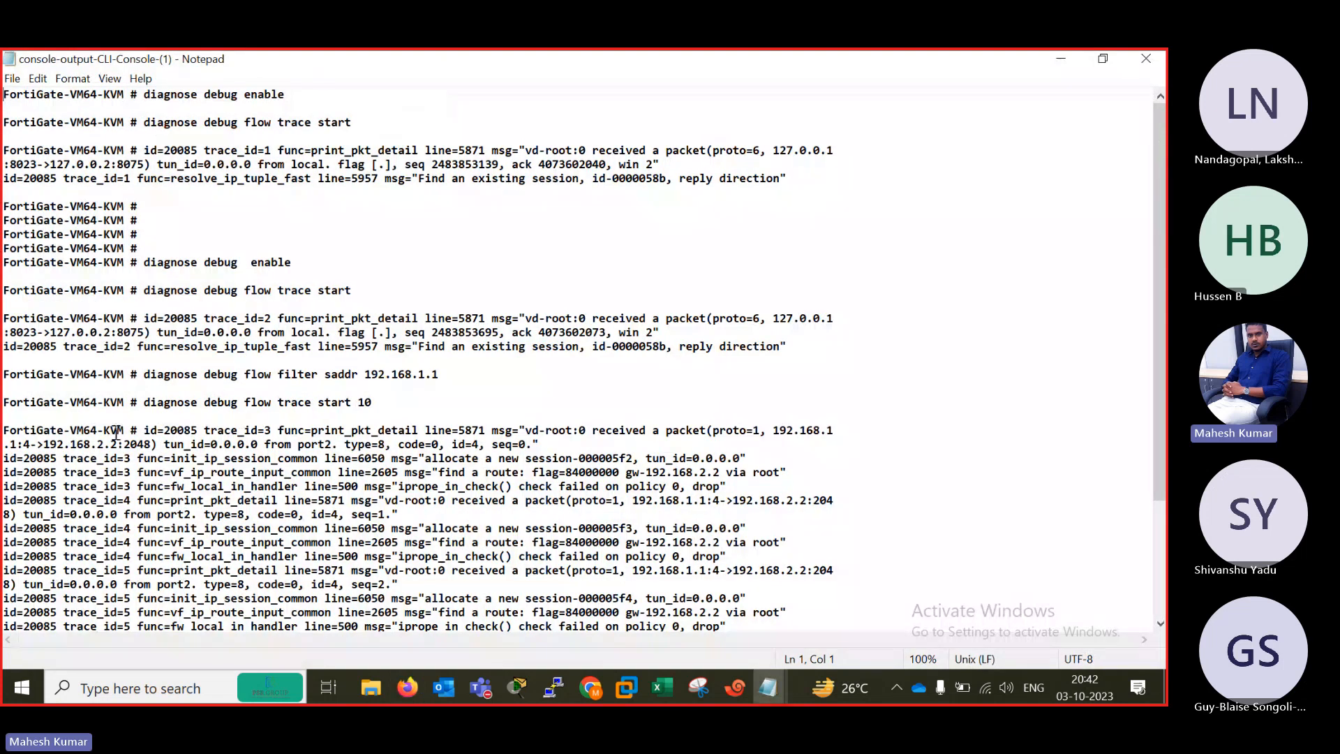
# Examine the source, destination, type and code details of the trace_id=3 packet in the downloaded console output.
pyautogui.moveTo(139, 433); pyautogui.dragTo(322, 430)
pyautogui.click(361, 431)
pyautogui.moveTo(138, 431); pyautogui.dragTo(838, 429)
pyautogui.click(793, 432)
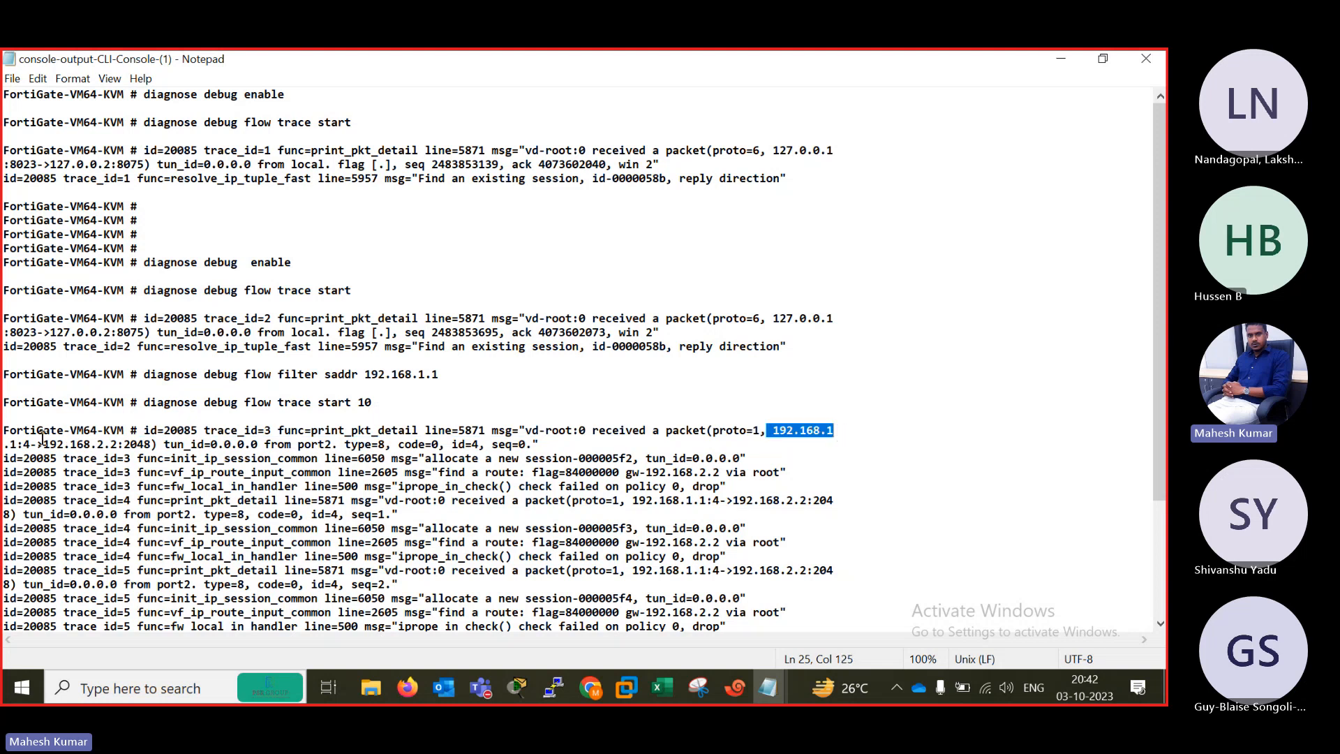
pyautogui.moveTo(4, 445)
pyautogui.mouseDown()
pyautogui.moveTo(25, 445)
pyautogui.moveTo(5, 450)
pyautogui.mouseUp()
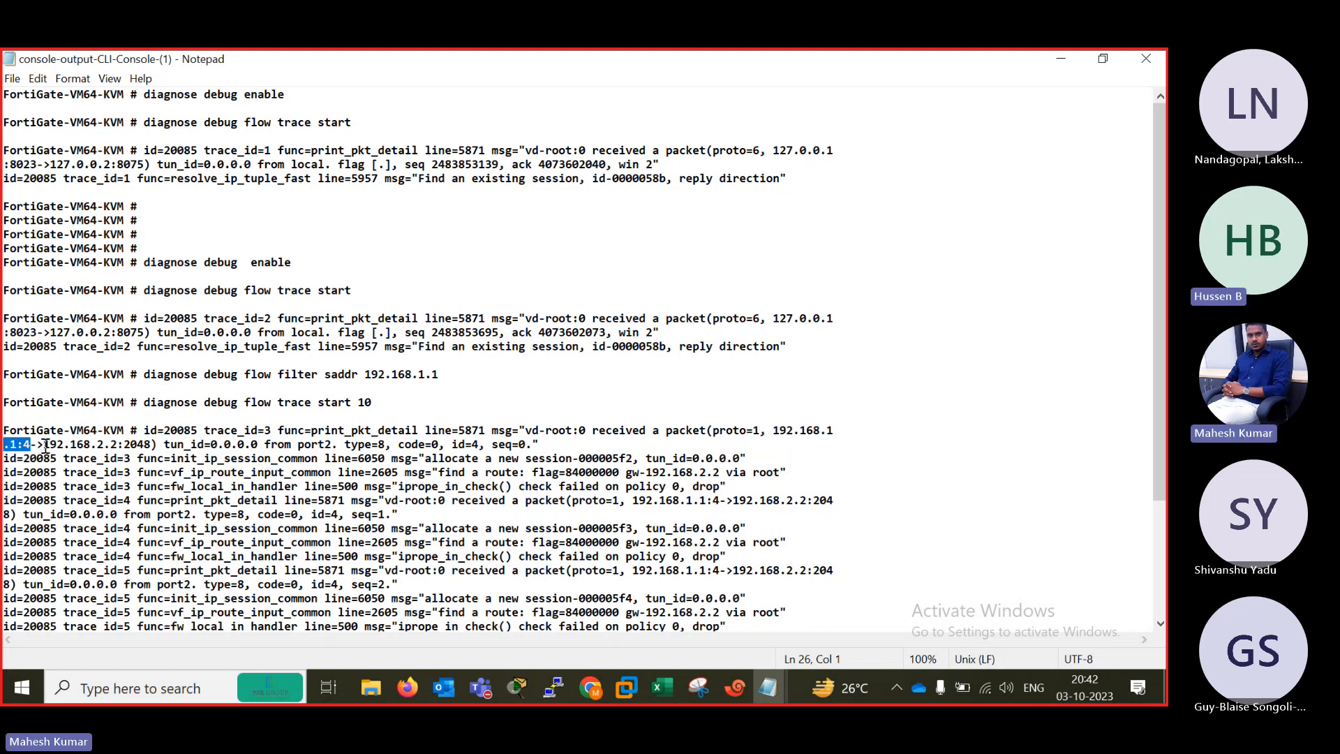
pyautogui.moveTo(44, 446); pyautogui.dragTo(388, 446)
pyautogui.moveTo(433, 445); pyautogui.dragTo(479, 448)
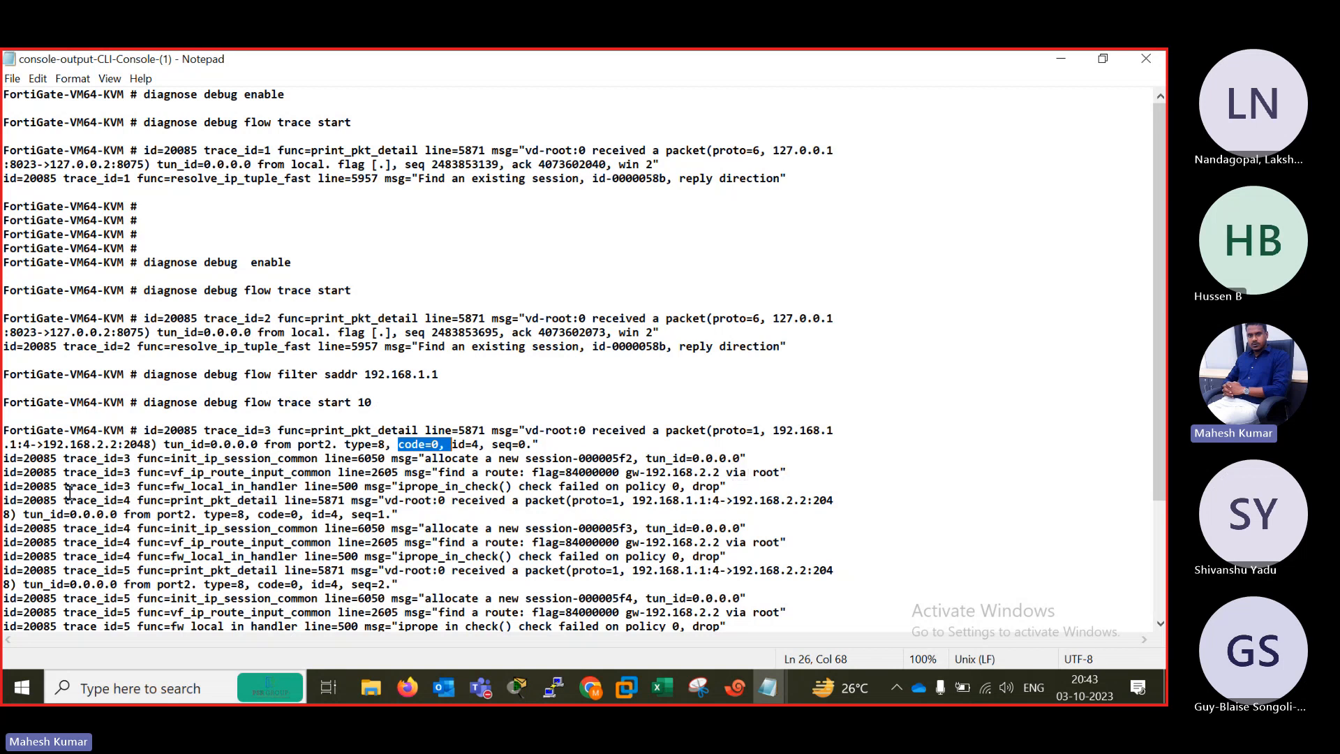
pyautogui.moveTo(8, 487); pyautogui.dragTo(502, 493)
# Separate the trace_id=3 entry from trace_id=4 with blank lines, highlight its policy check result, and minimize Notepad.
pyautogui.click(745, 483)
pyautogui.press('Return')
pyautogui.press('Return')
pyautogui.press('Return')
pyautogui.press('Return')
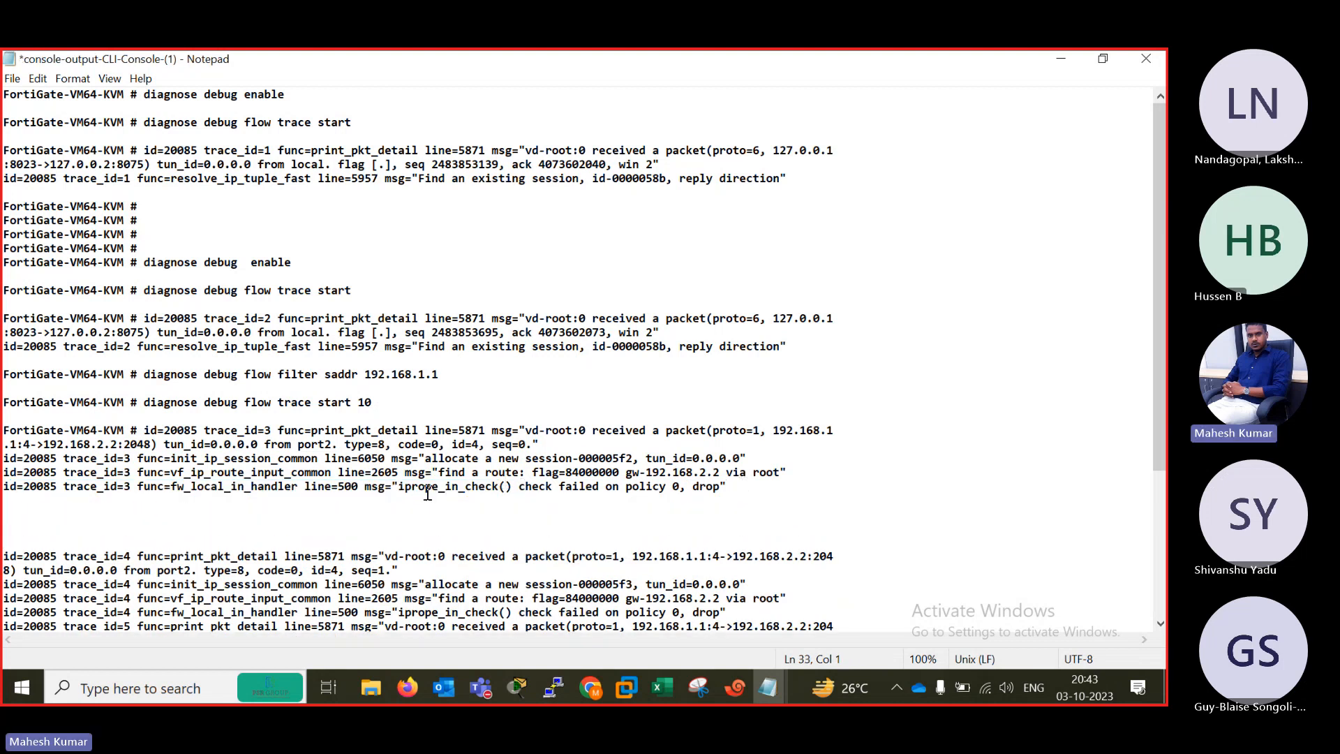
pyautogui.moveTo(301, 486); pyautogui.dragTo(726, 489)
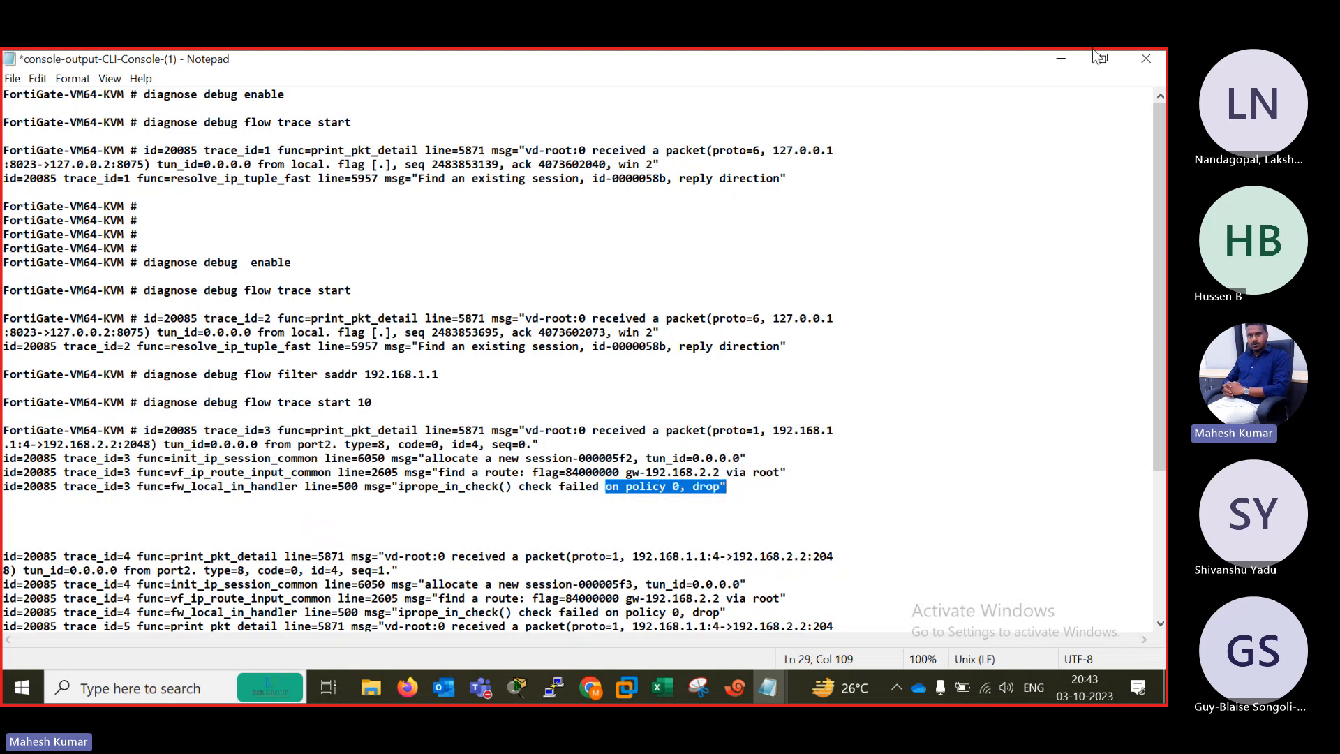
pyautogui.click(1059, 61)
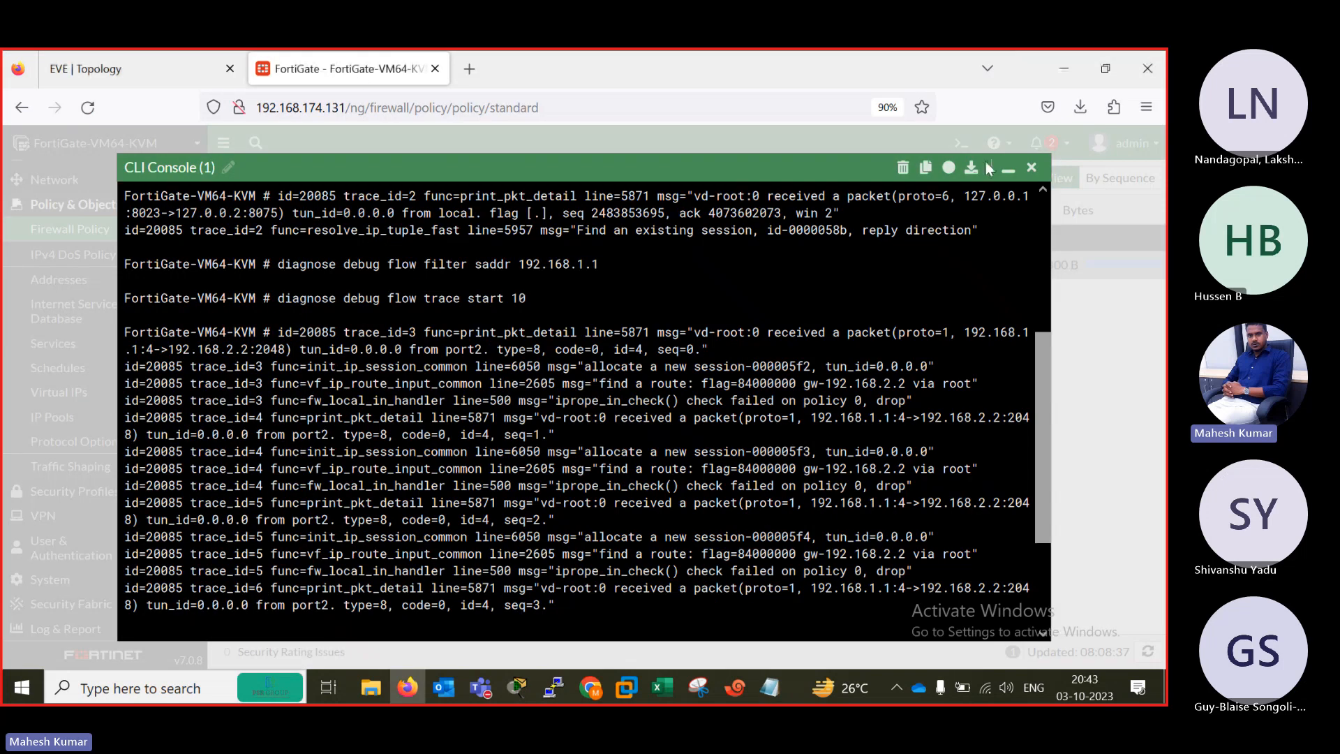
# Minimize the CLI console, review the EVE topology, and return to the FortiGate firewall policy list.
pyautogui.click(1005, 170)
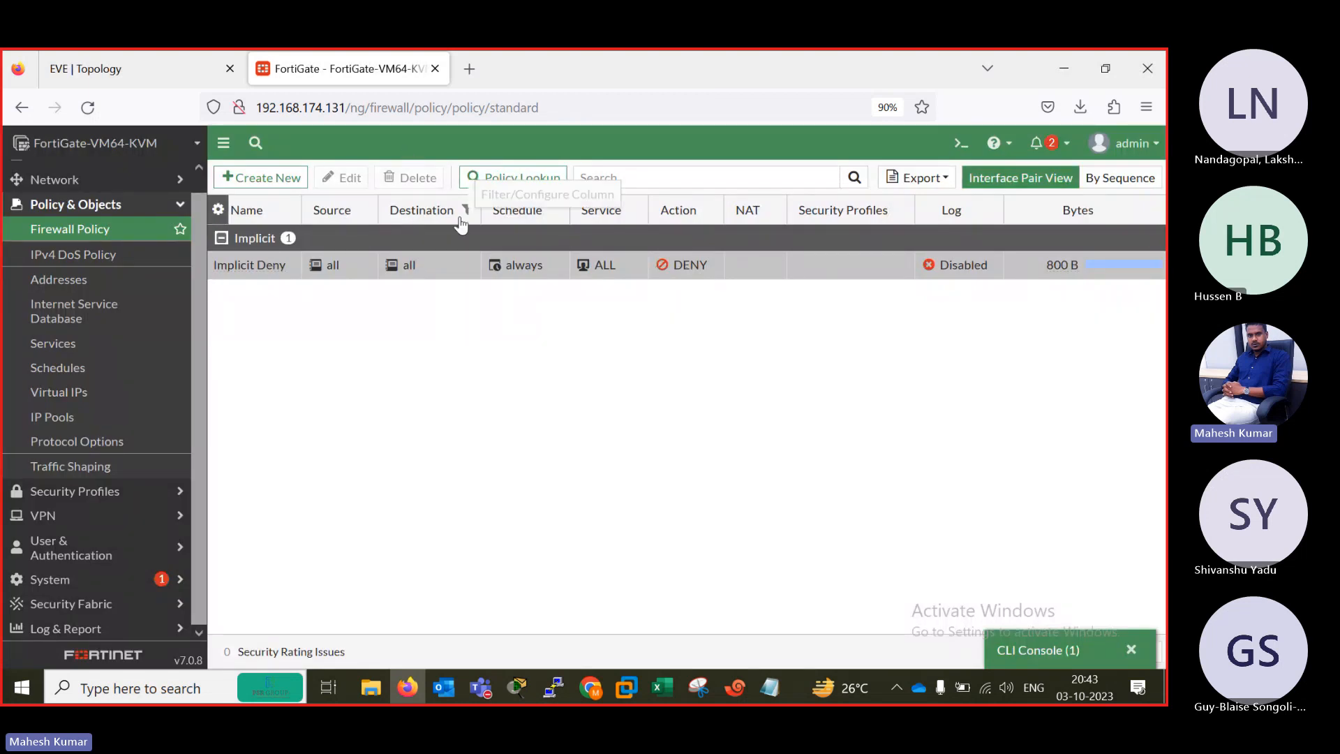
pyautogui.click(166, 63)
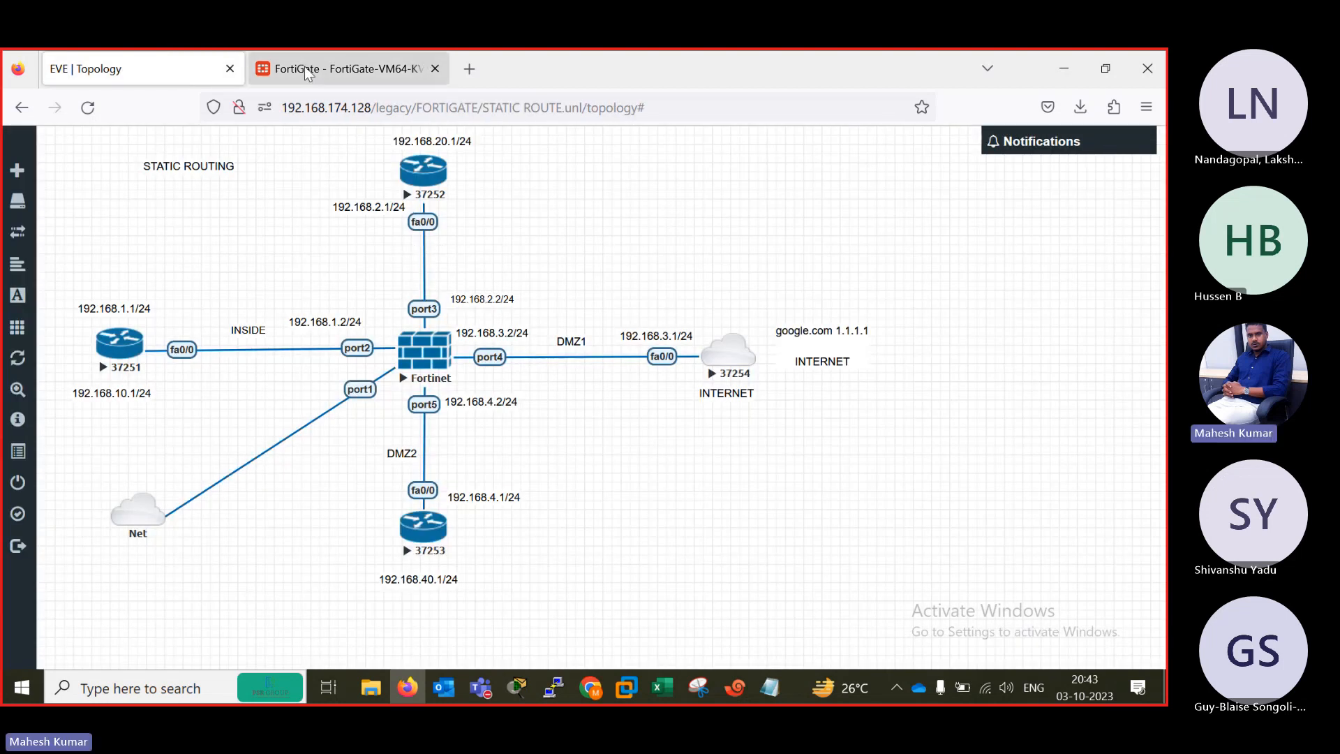
pyautogui.click(328, 59)
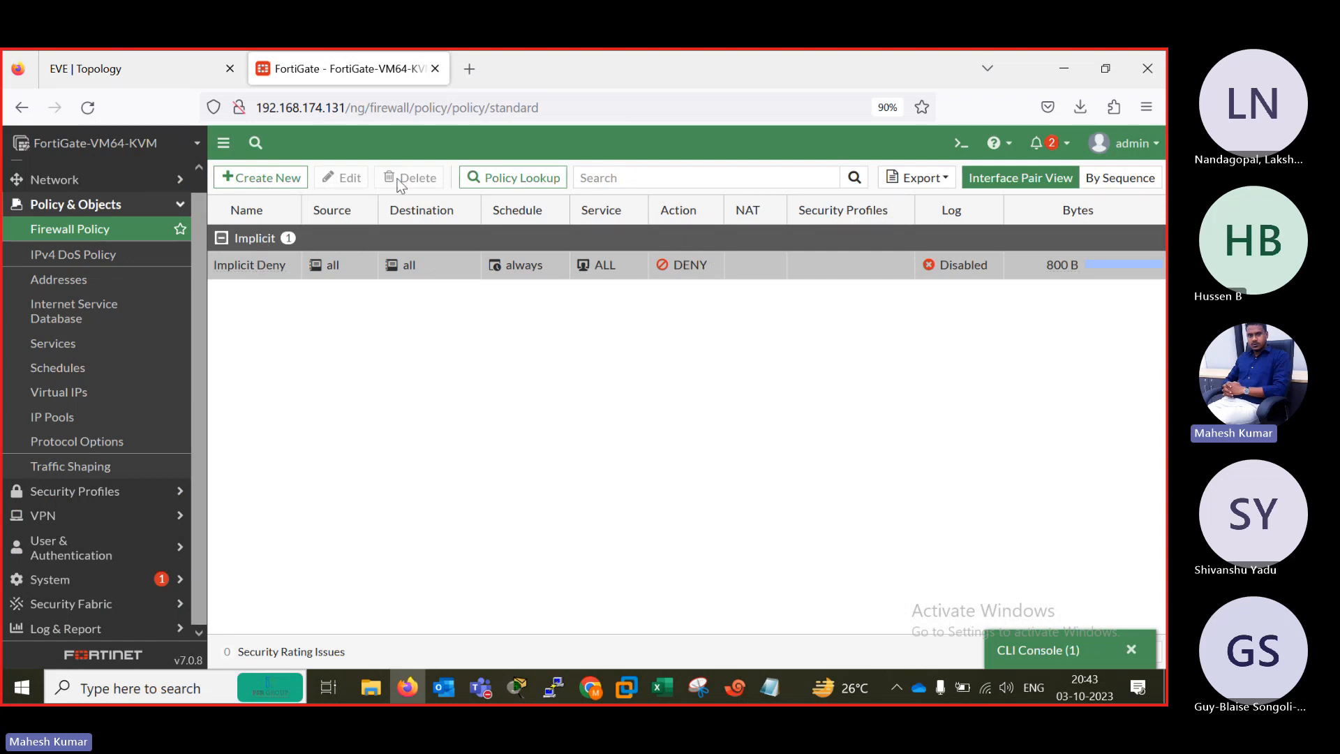
# Start a new firewall policy and check the available incoming interface choices.
pyautogui.click(271, 179)
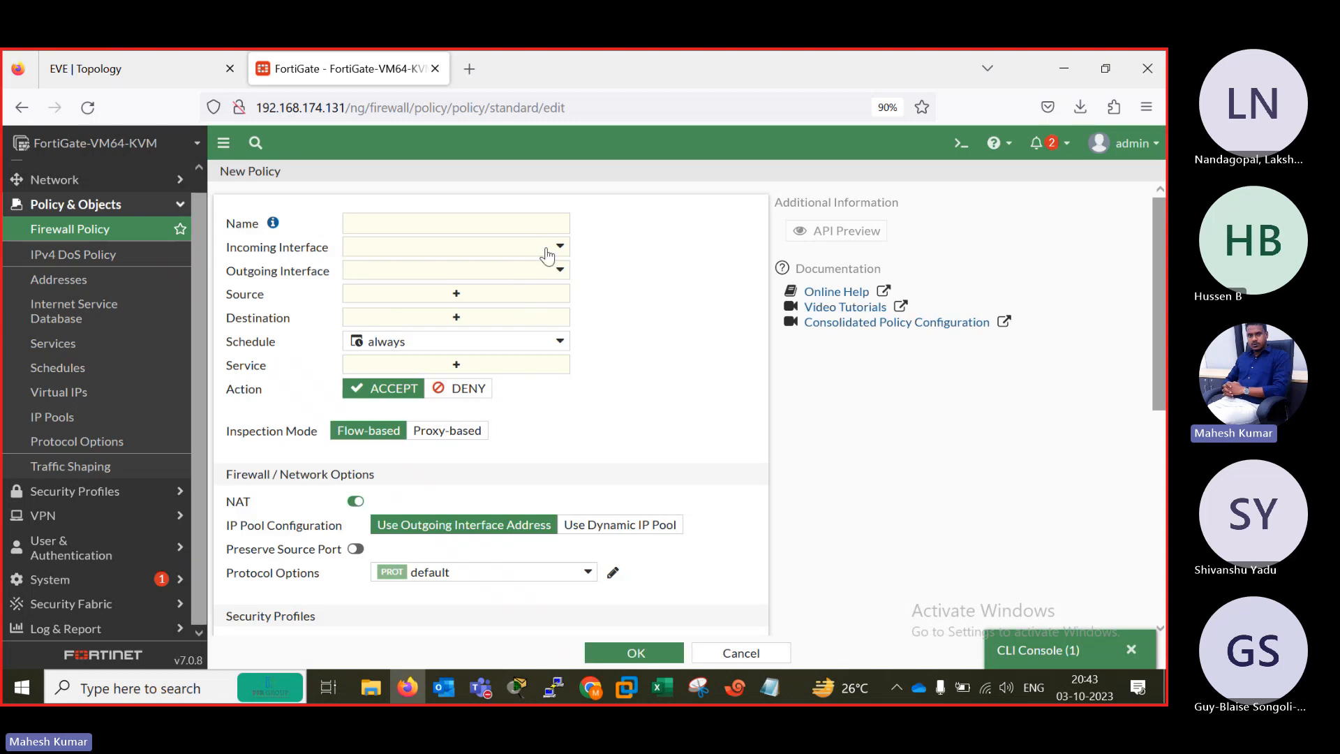
pyautogui.click(550, 254)
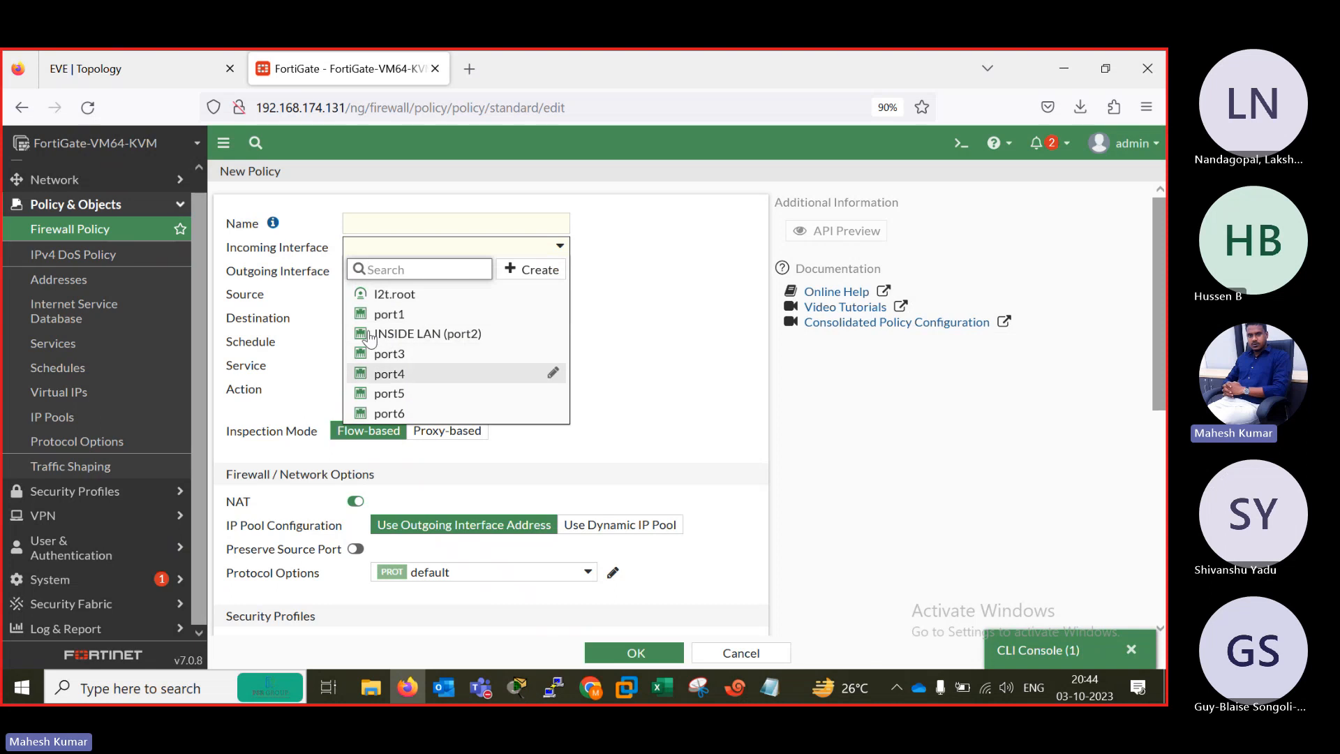
pyautogui.click(677, 322)
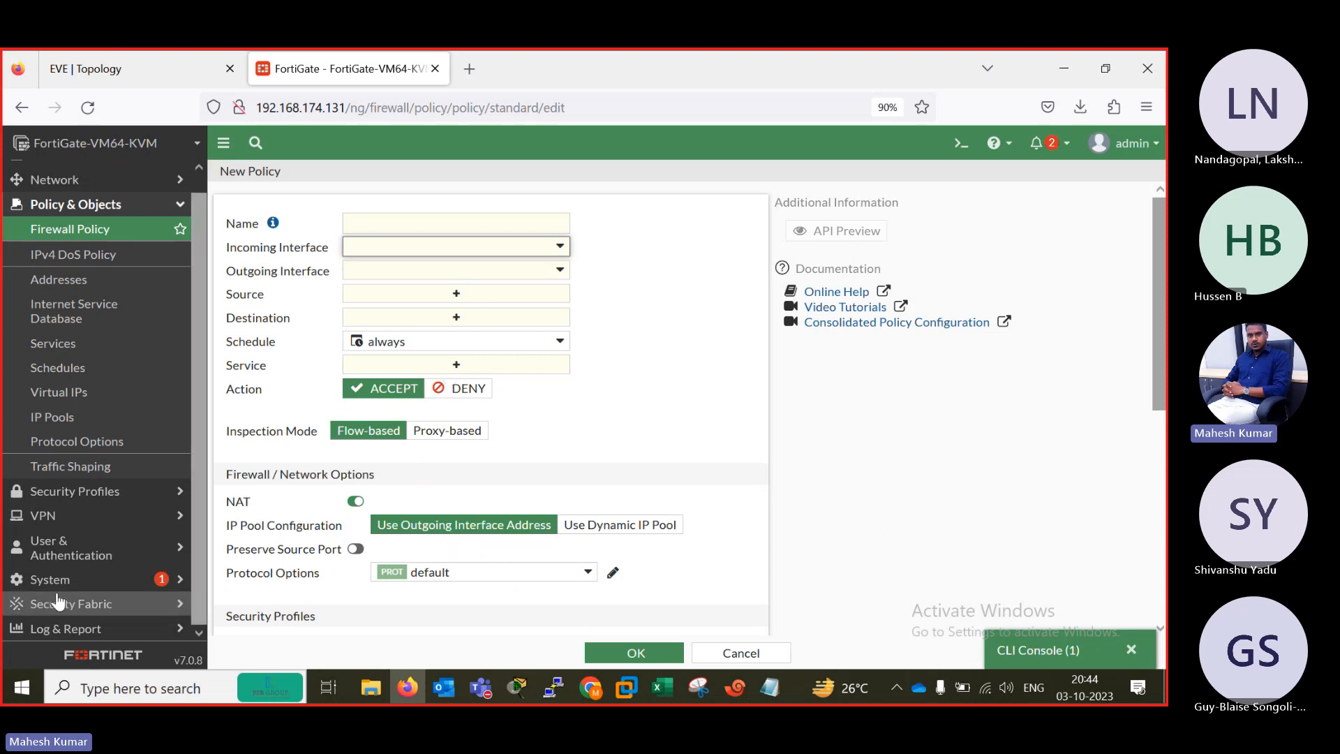
# Enable Multiple Interface Policies in the system's feature visibility settings and apply the change.
pyautogui.click(42, 580)
pyautogui.click(75, 578)
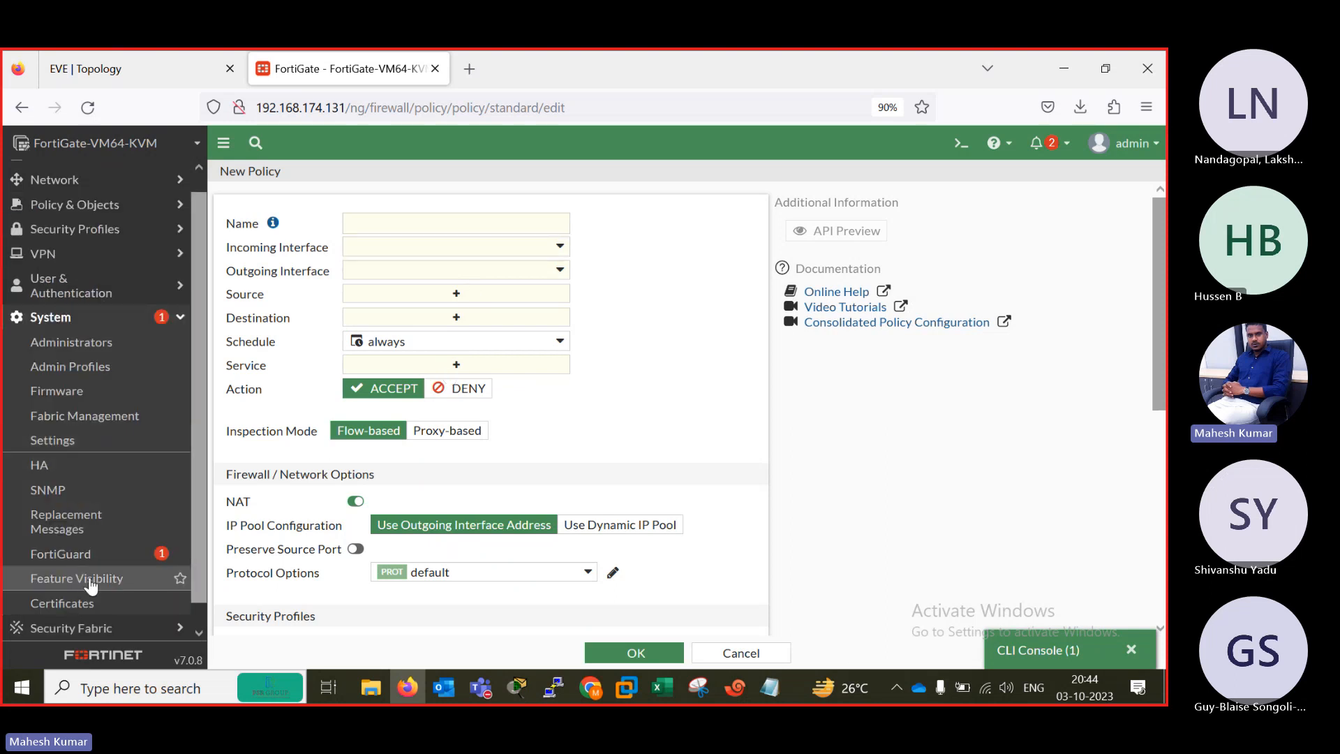
pyautogui.scroll(-6, 619, 333)
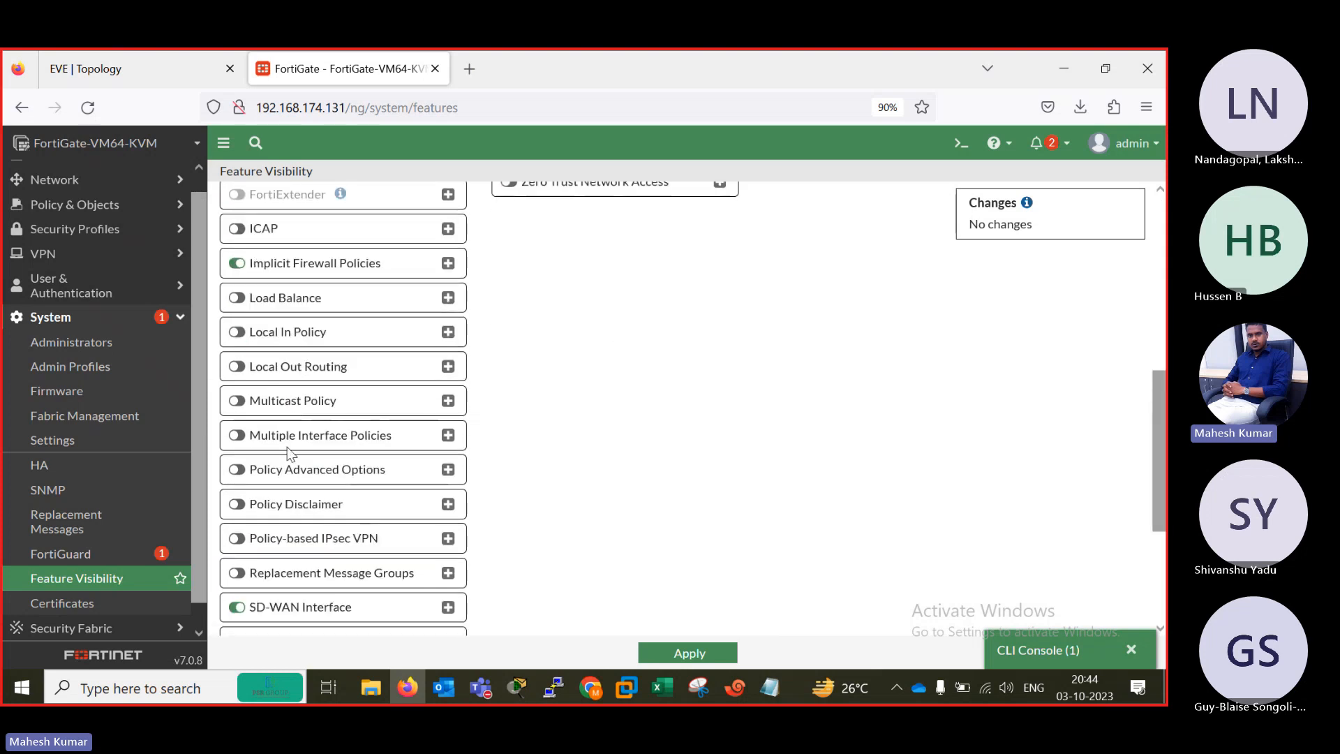
pyautogui.click(237, 435)
pyautogui.click(688, 652)
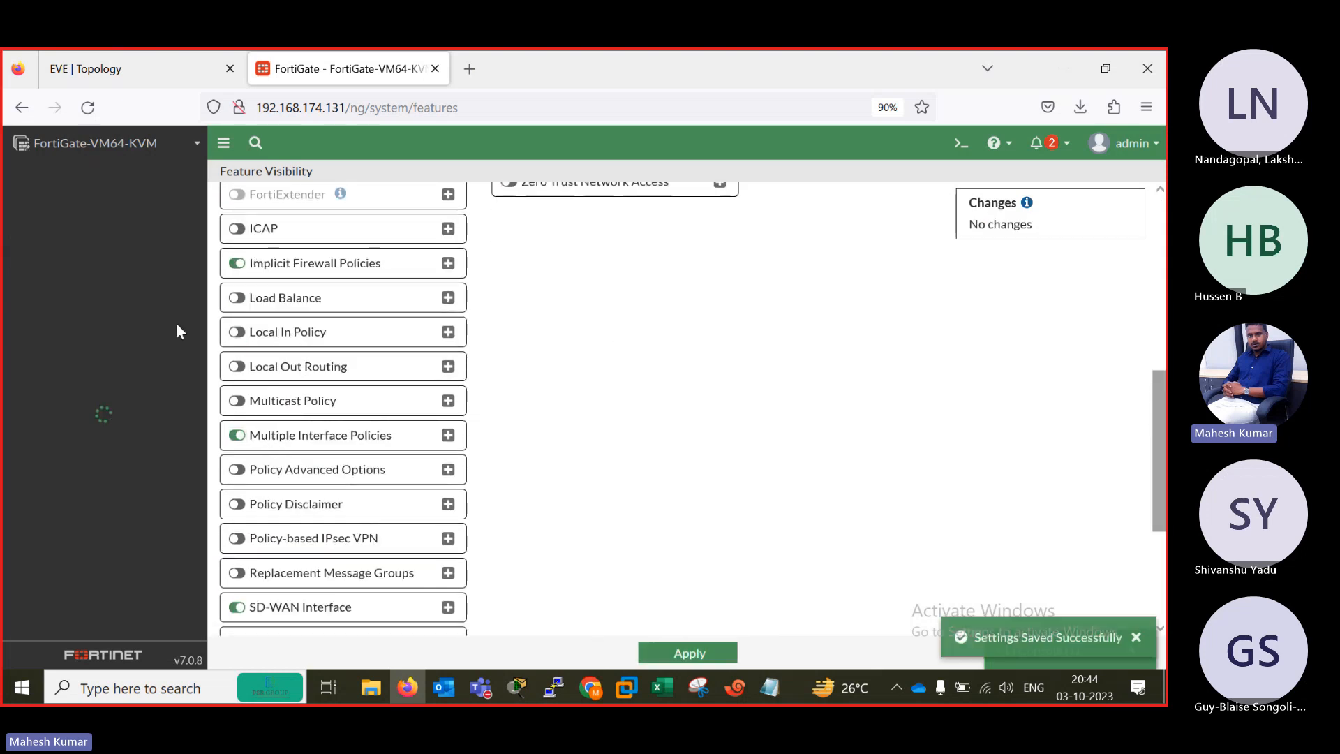
# Return to the firewall policies and start a new policy named ALL-ALL.
pyautogui.click(78, 204)
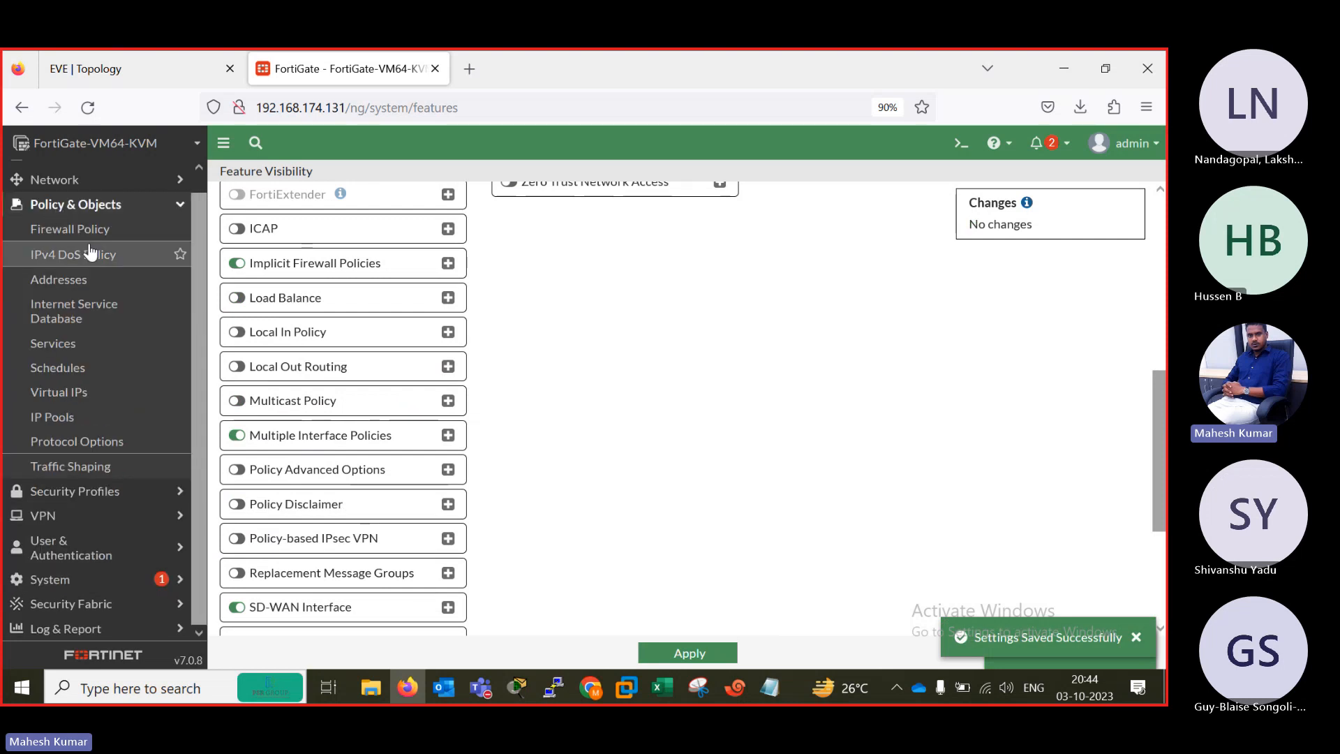
pyautogui.click(70, 228)
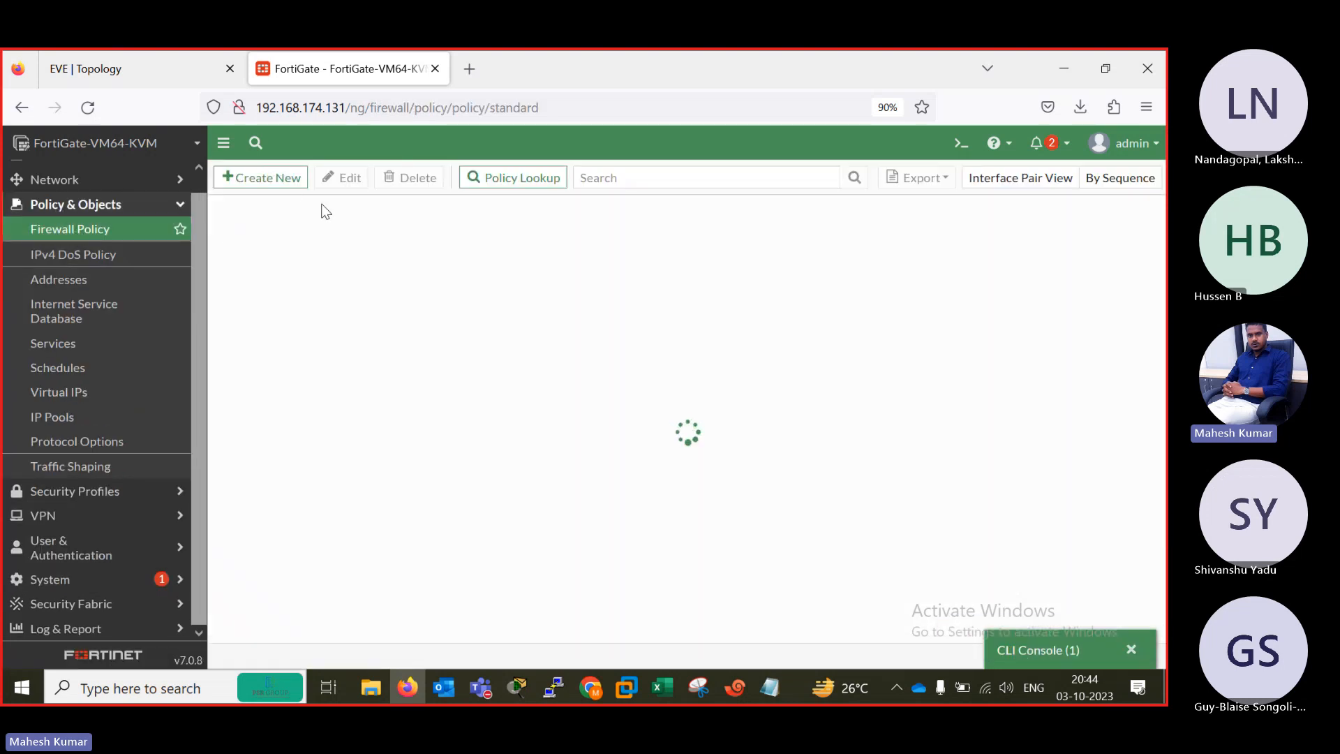
pyautogui.click(276, 178)
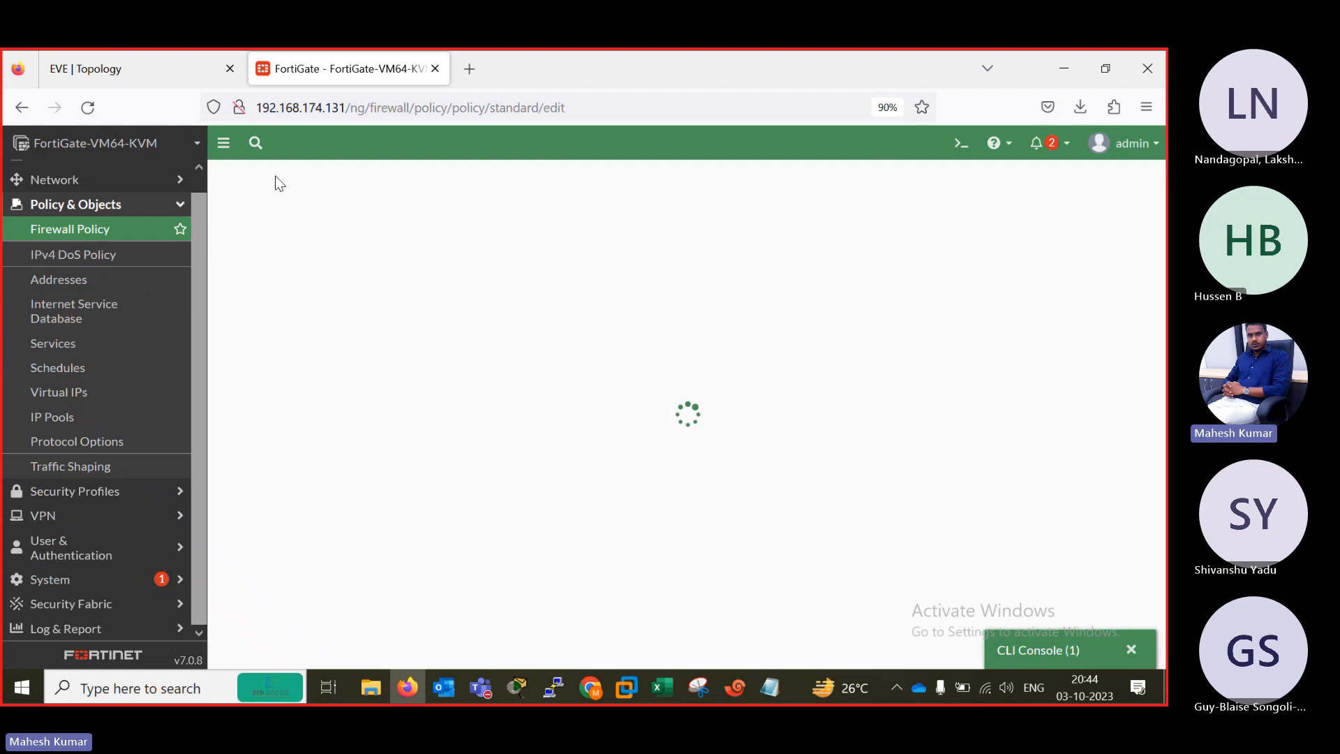
pyautogui.click(411, 223)
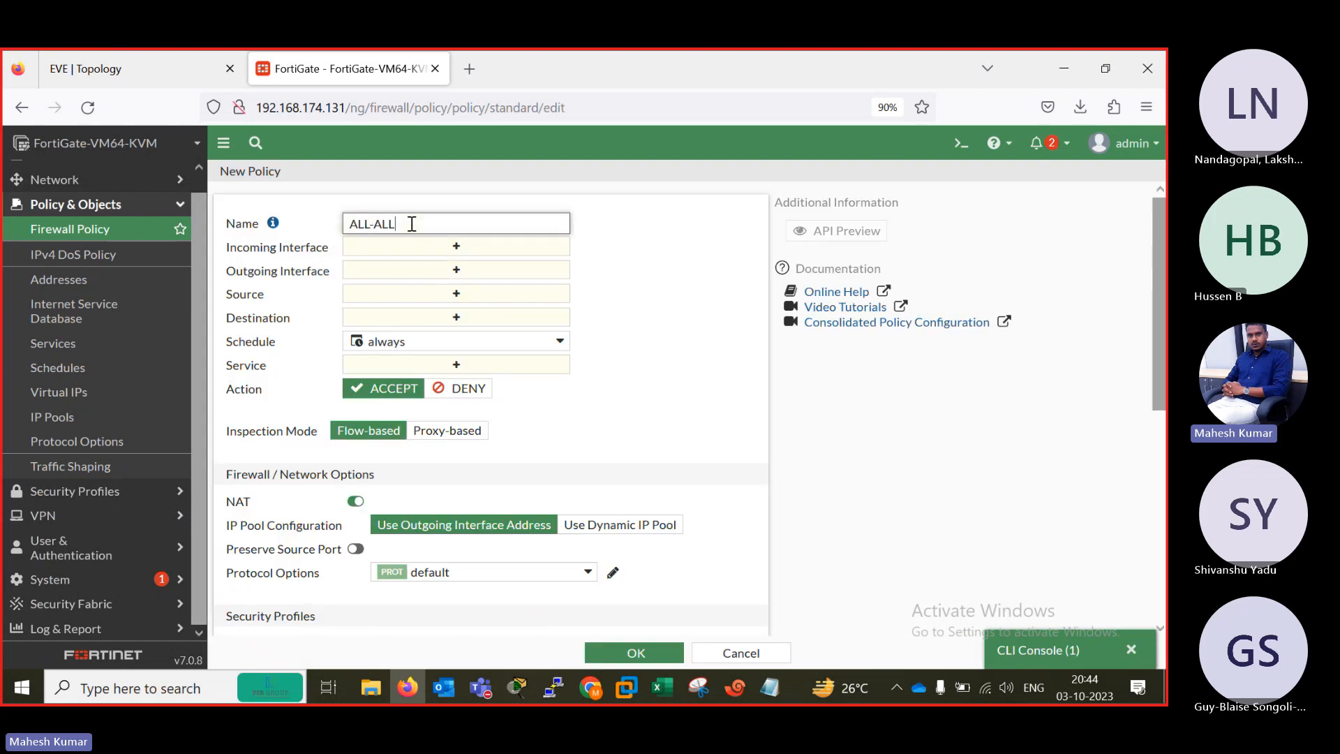
# Set the policy's incoming interfaces to INSIDE LAN (port2), port3, port4 and port5.
pyautogui.click(455, 249)
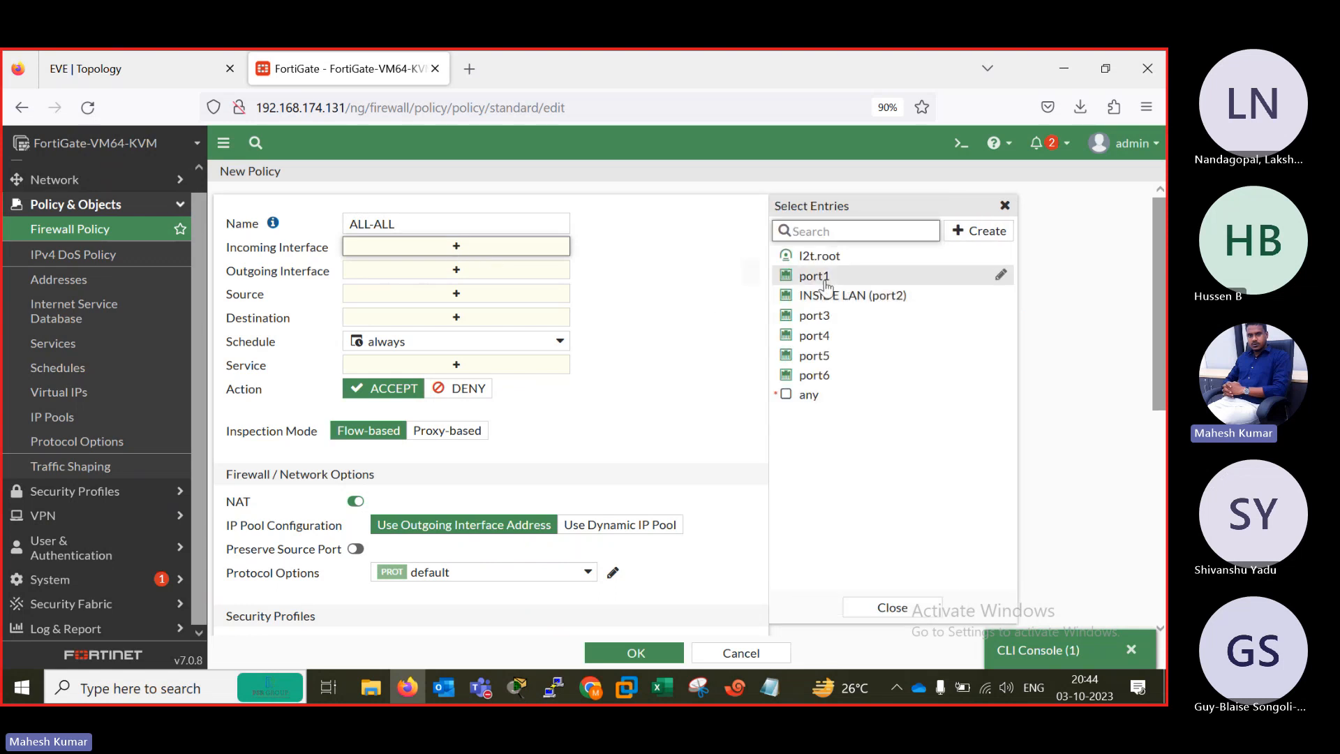
pyautogui.click(827, 296)
pyautogui.click(829, 316)
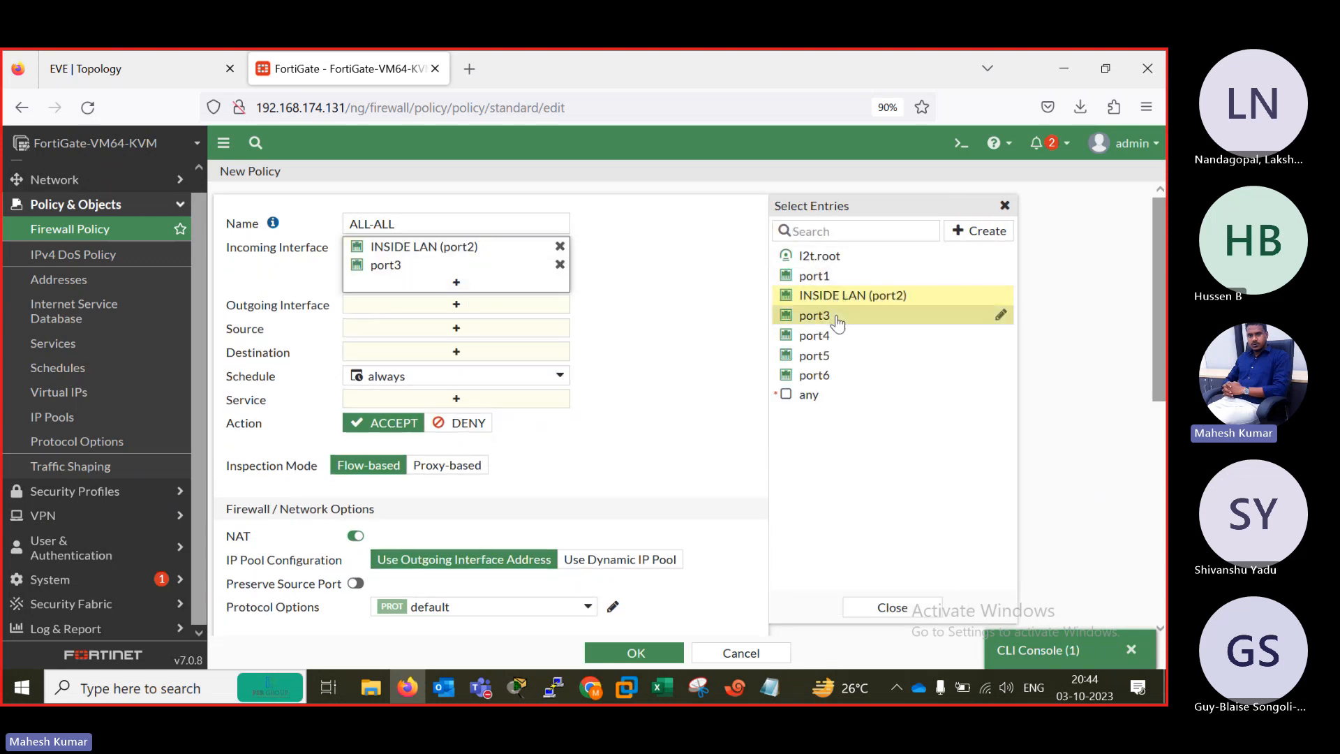
pyautogui.click(832, 336)
pyautogui.click(831, 355)
# Set the policy's outgoing interfaces to INSIDE LAN (port2), port3, port4 and port5.
pyautogui.click(441, 342)
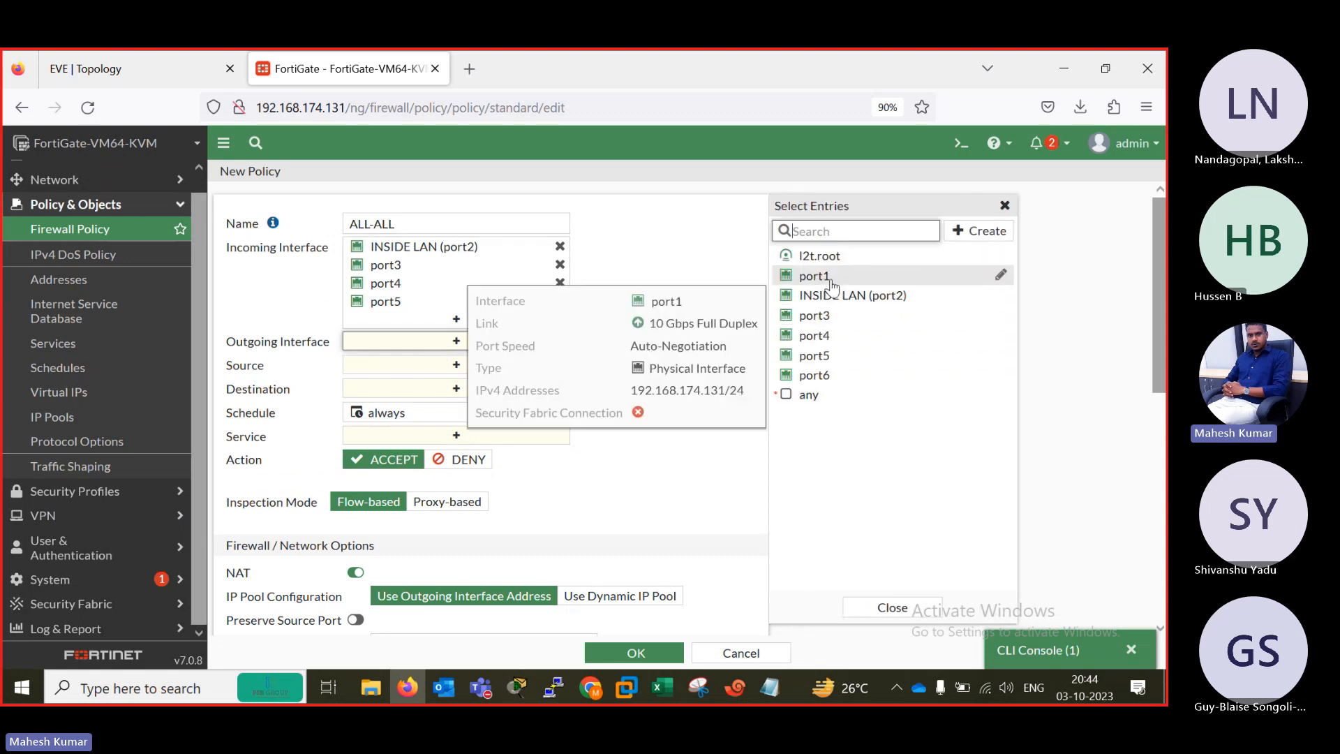
pyautogui.click(865, 300)
pyautogui.click(847, 319)
pyautogui.click(847, 337)
pyautogui.click(847, 356)
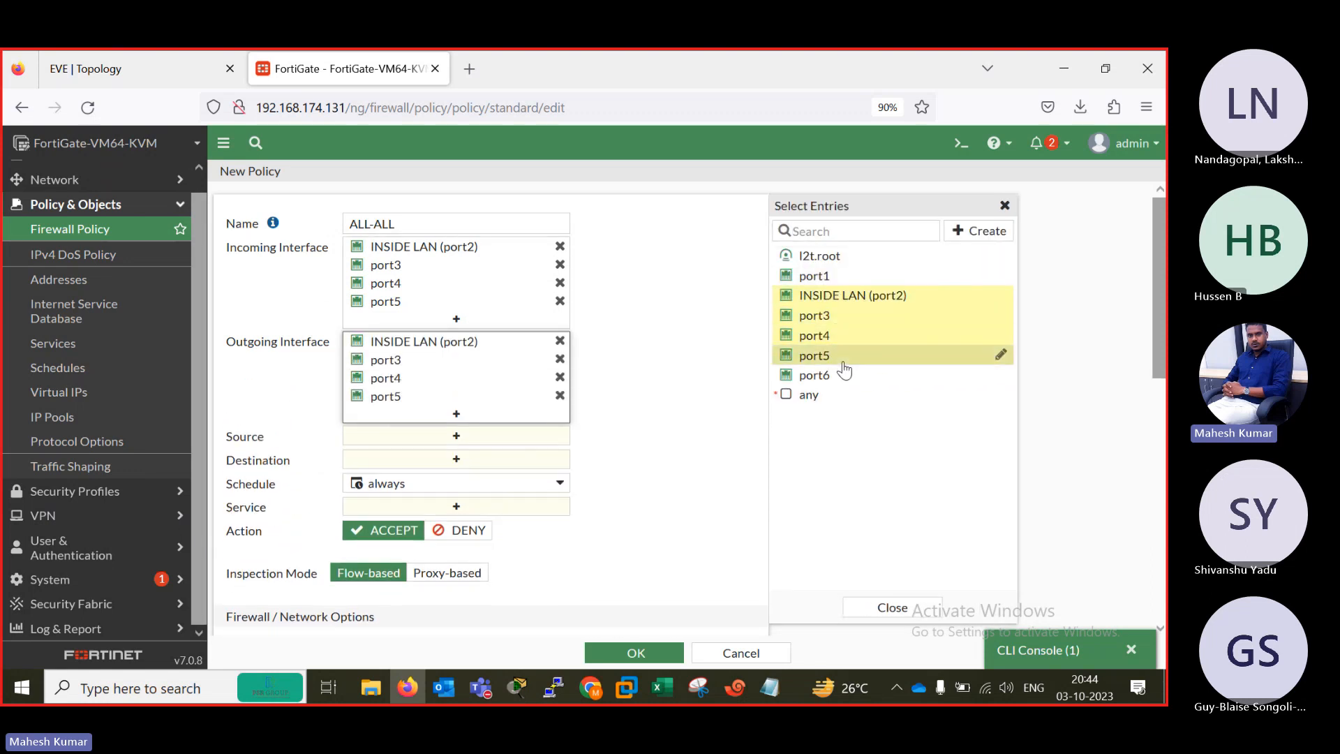
pyautogui.click(657, 462)
# Set both the source and destination addresses of the ALL-ALL policy to all.
pyautogui.click(456, 436)
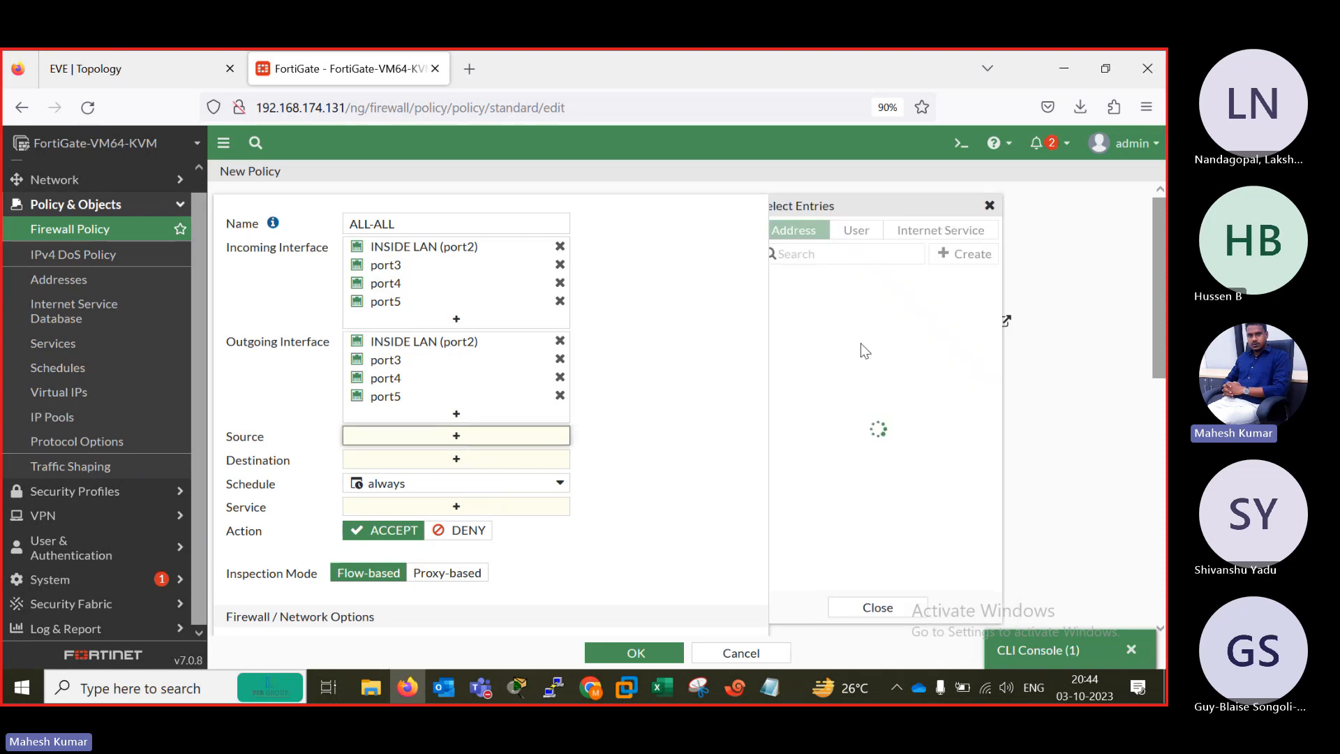
pyautogui.click(803, 300)
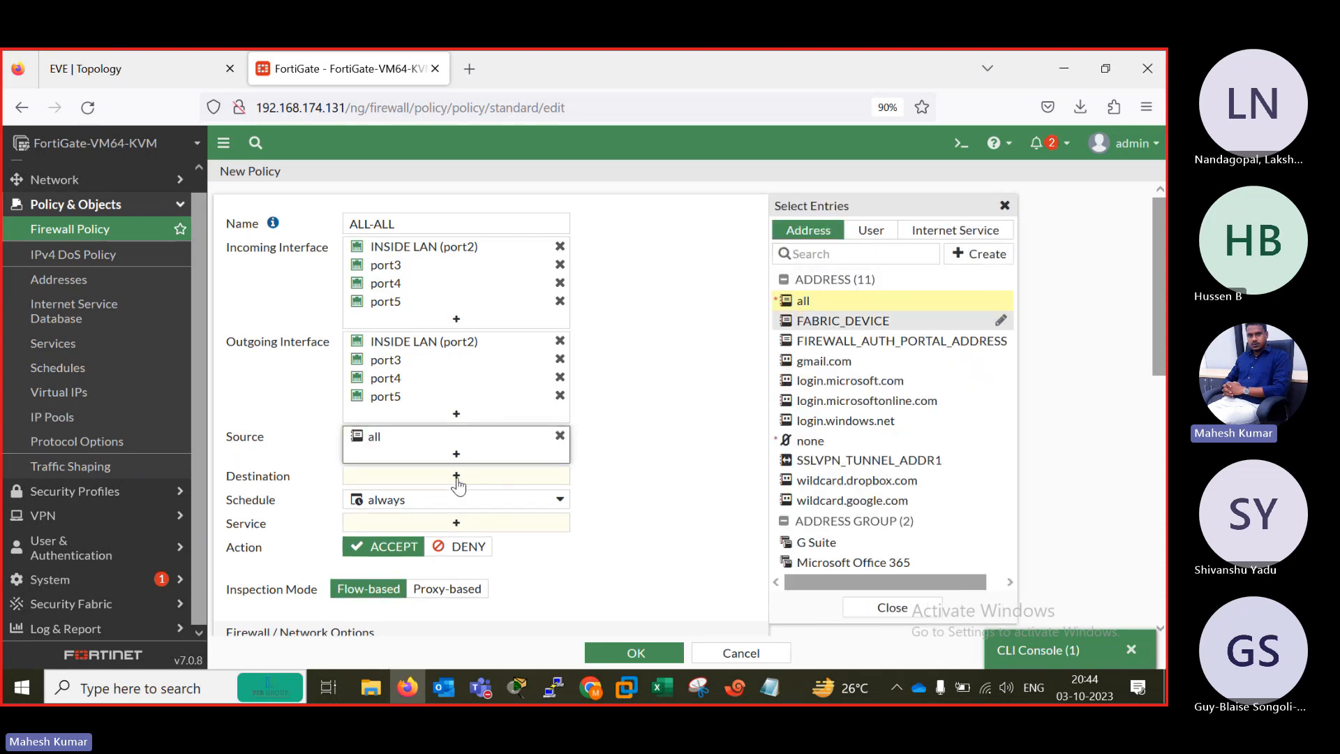
pyautogui.click(458, 482)
pyautogui.click(823, 302)
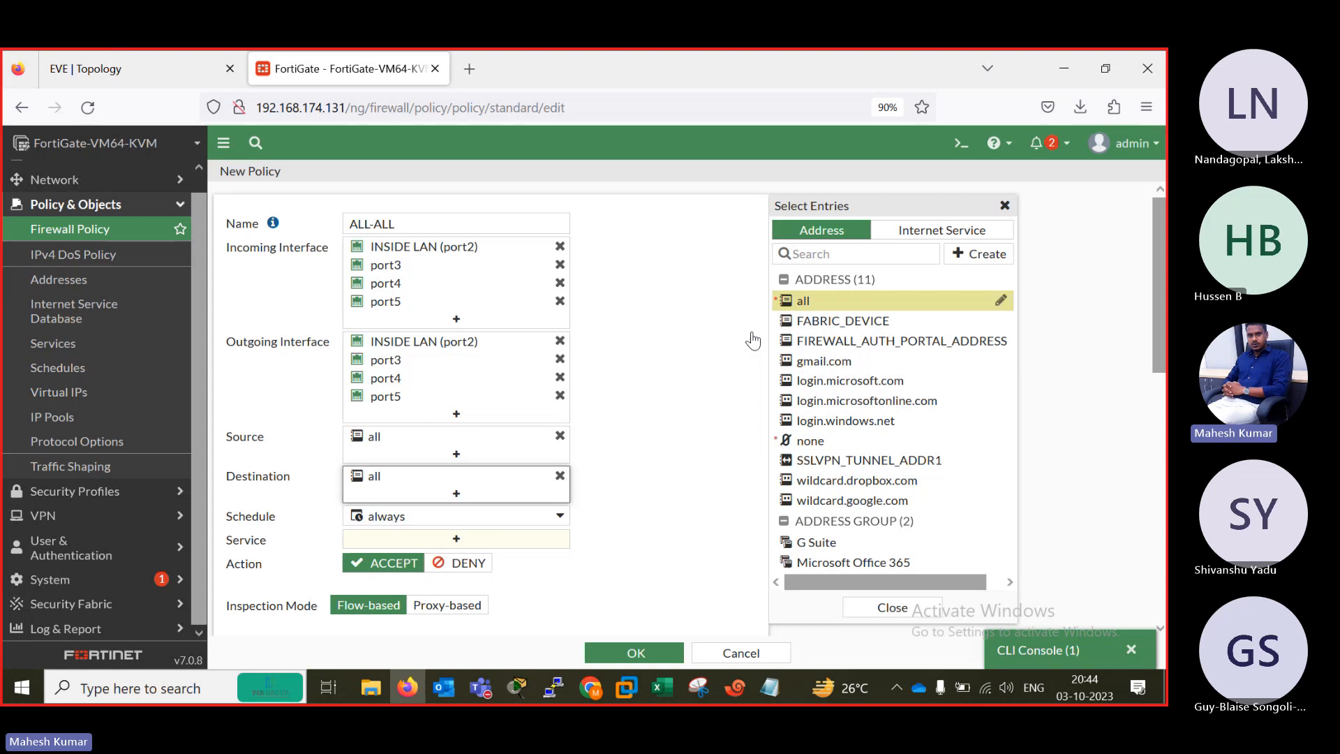
# Set the policy's service to ALL, save it, and review its incoming interfaces in the policy list.
pyautogui.click(449, 535)
pyautogui.click(808, 297)
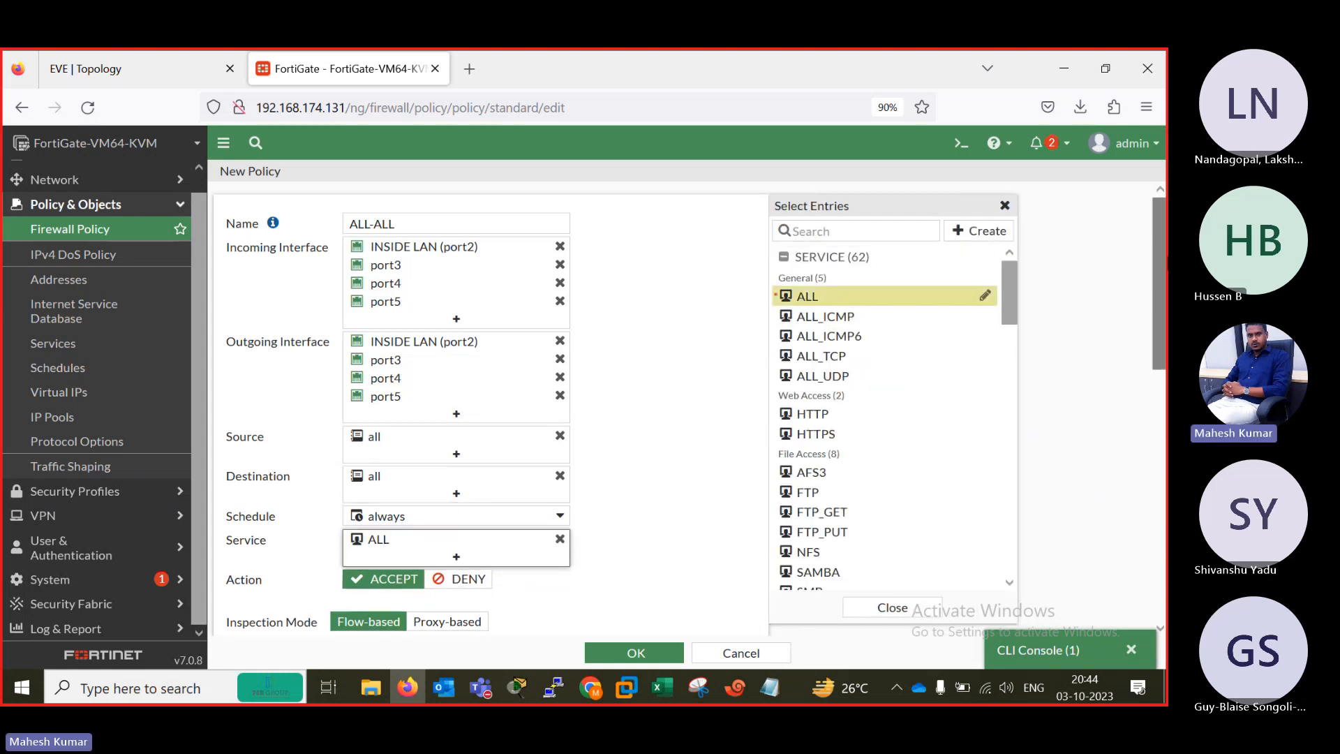
pyautogui.scroll(-3, 489, 418)
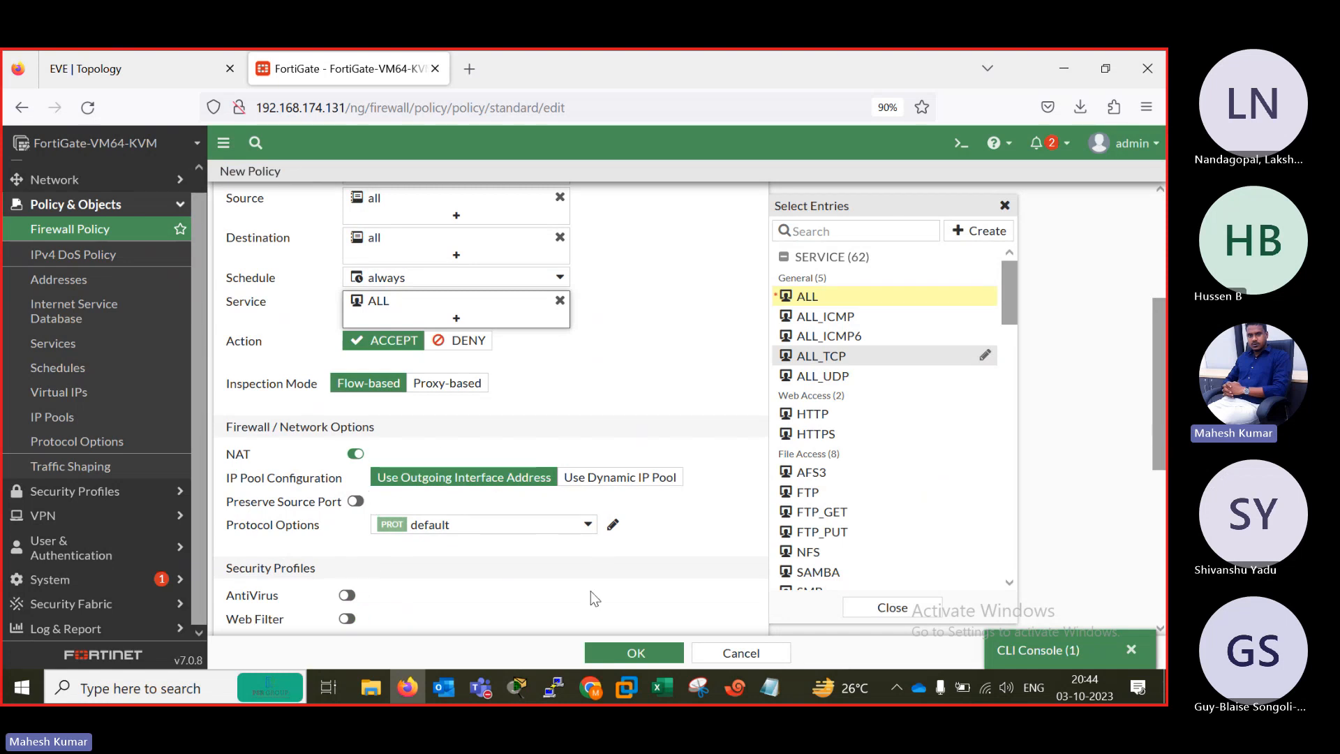
pyautogui.click(636, 654)
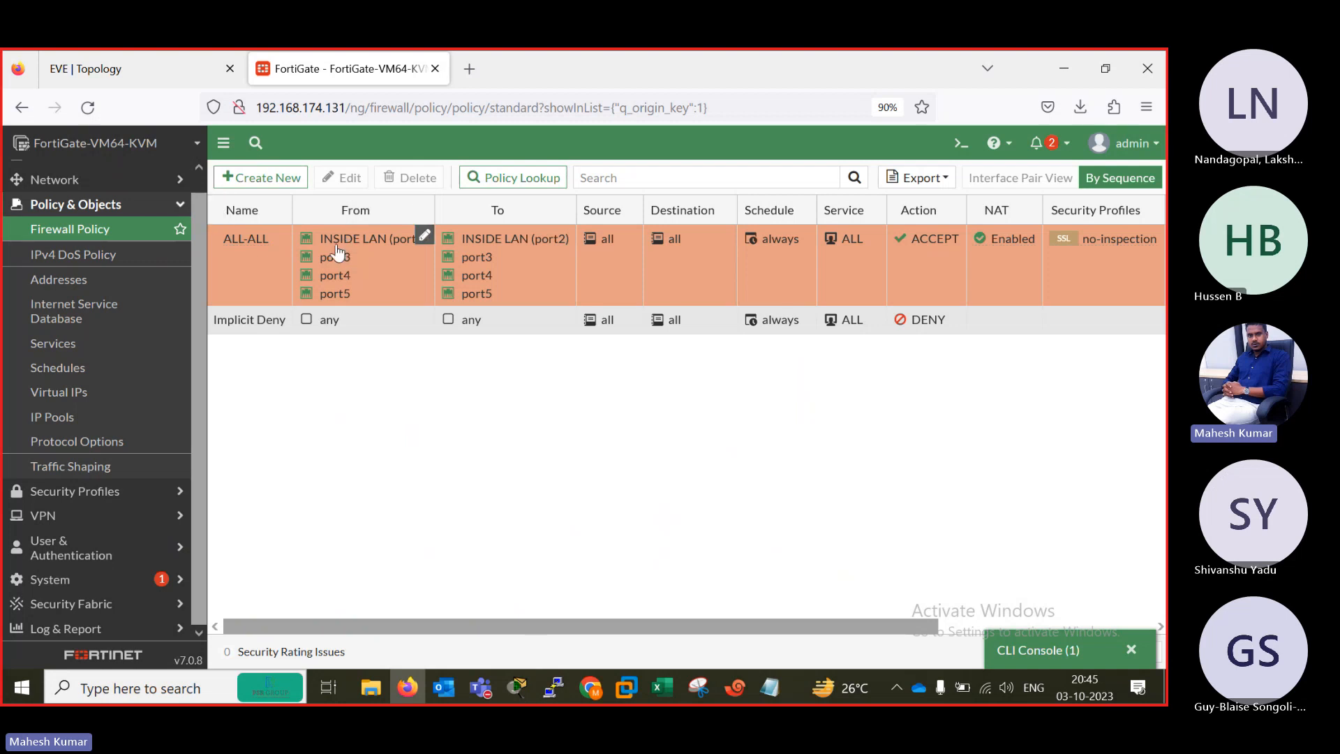
pyautogui.moveTo(353, 250)
pyautogui.moveTo(336, 297)
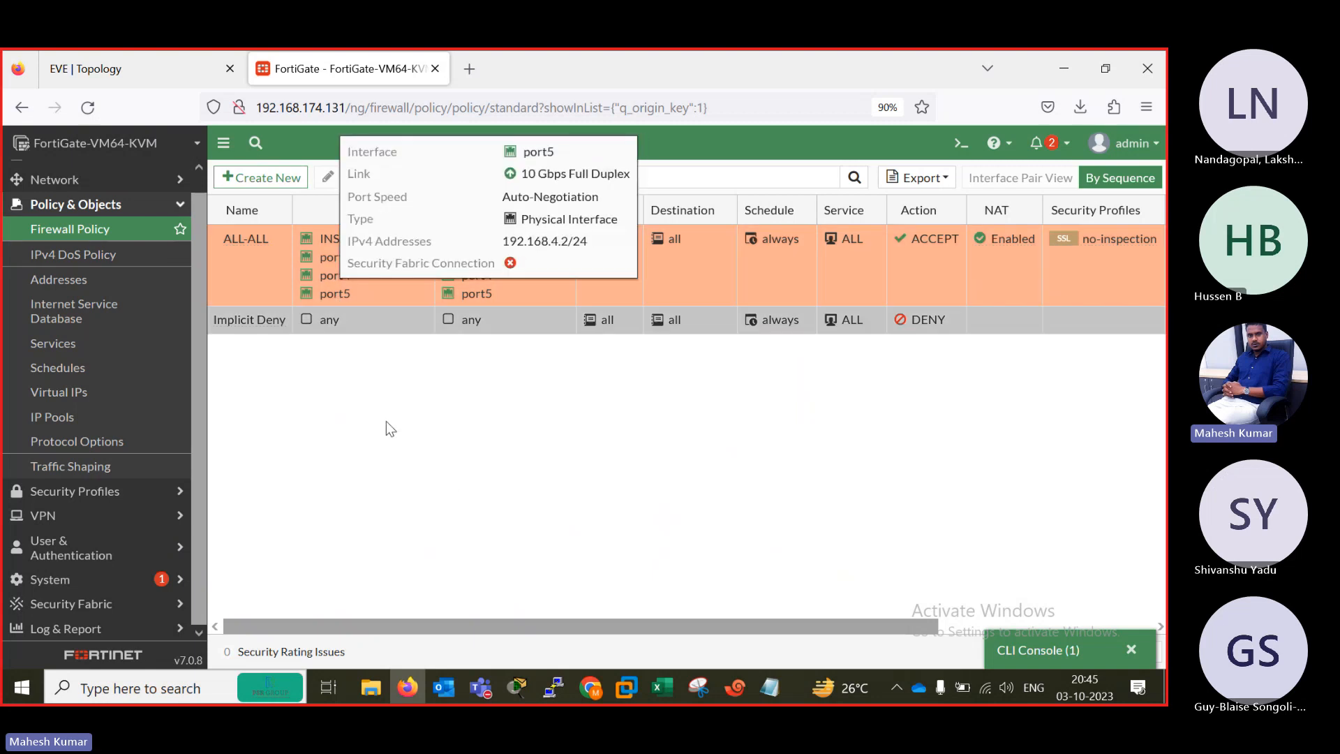
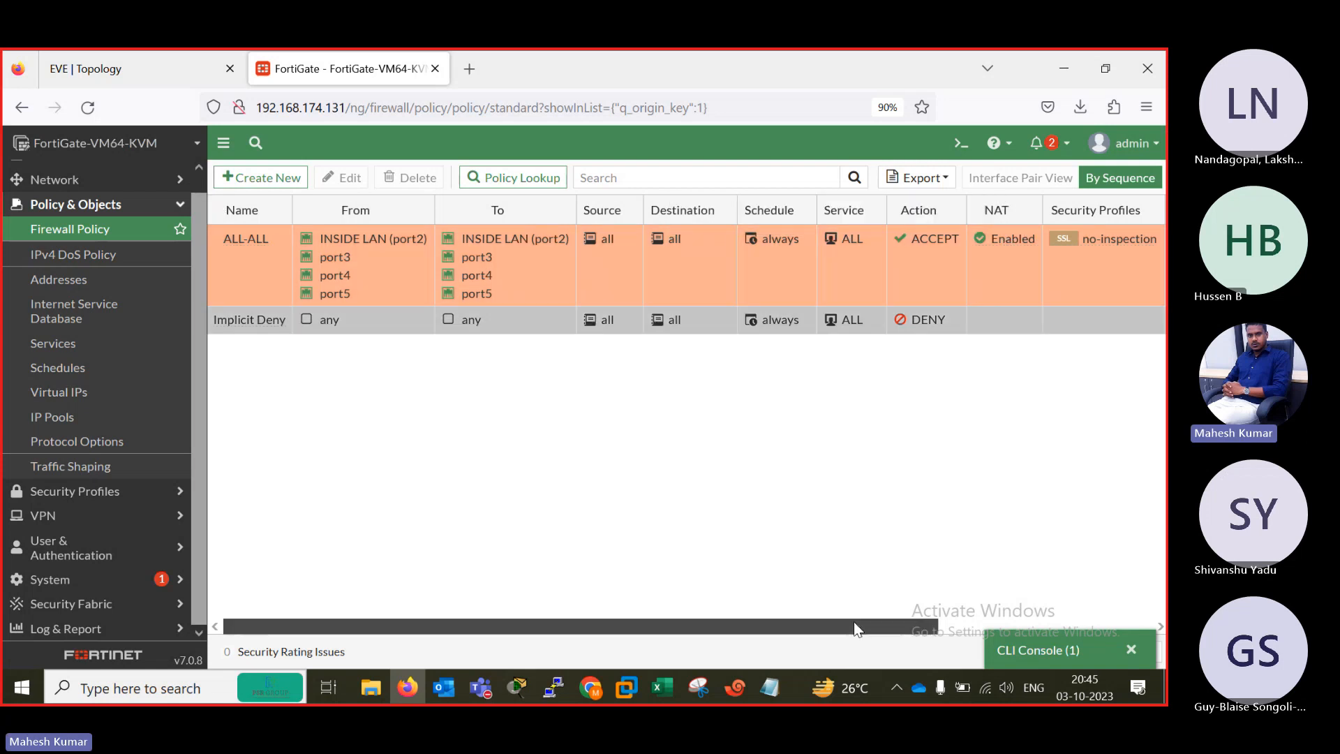
# Review the remaining columns of the ALL-ALL policy in the firewall policy list and close the minimized CLI console.
pyautogui.moveTo(853, 621); pyautogui.dragTo(995, 600)
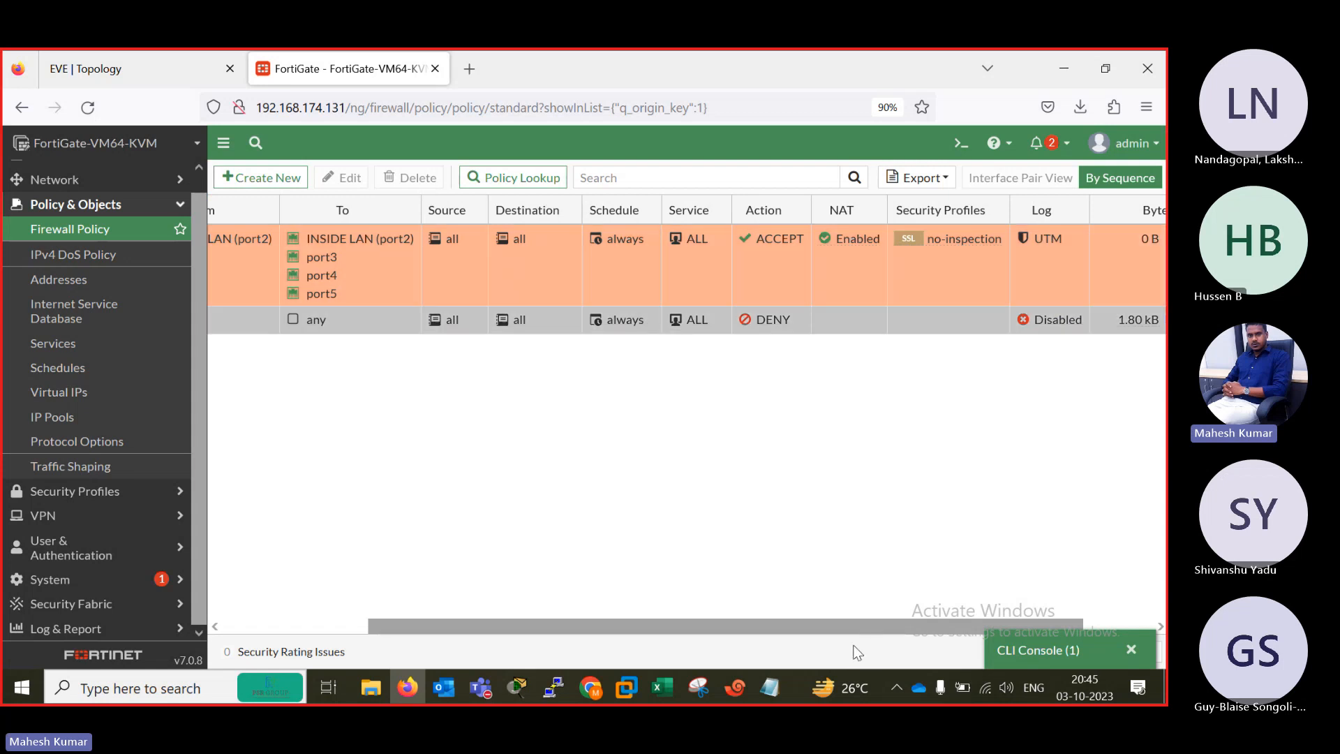
pyautogui.moveTo(844, 627); pyautogui.dragTo(787, 626)
pyautogui.hscroll(-3, 658, 601)
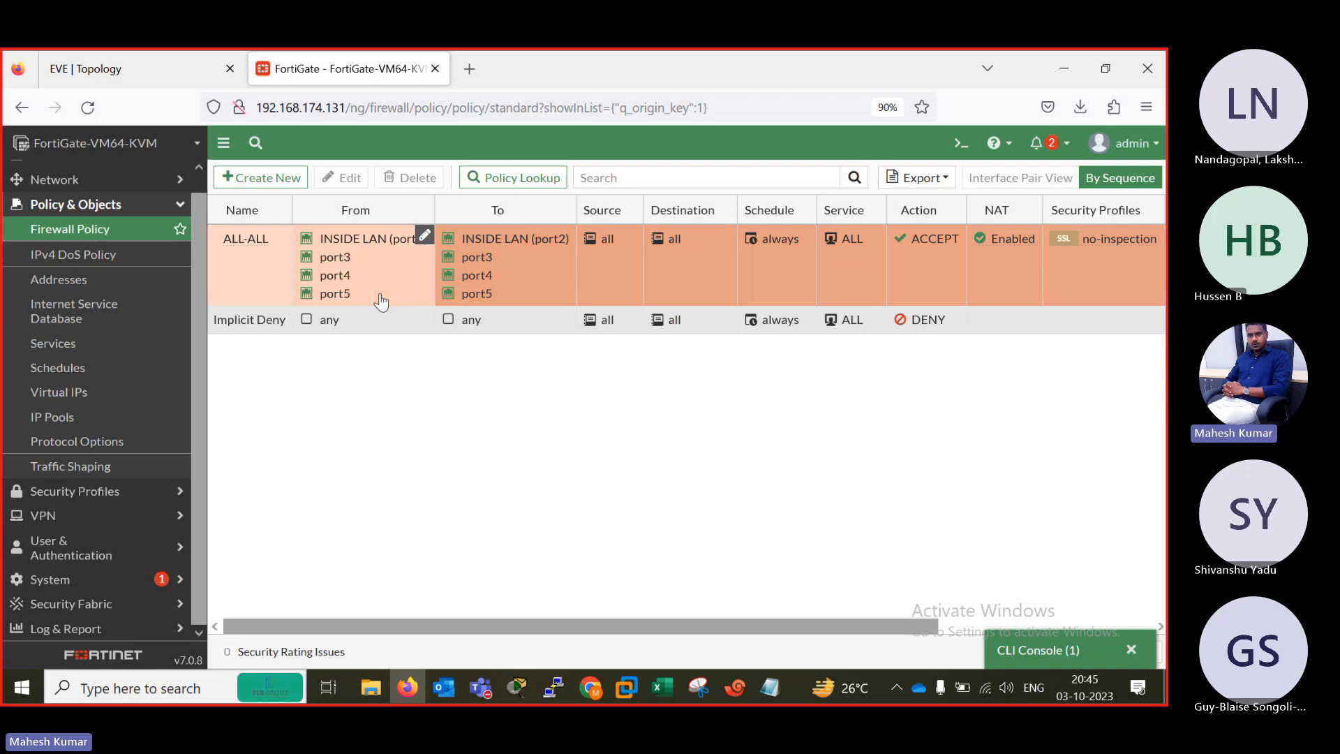
pyautogui.click(1133, 653)
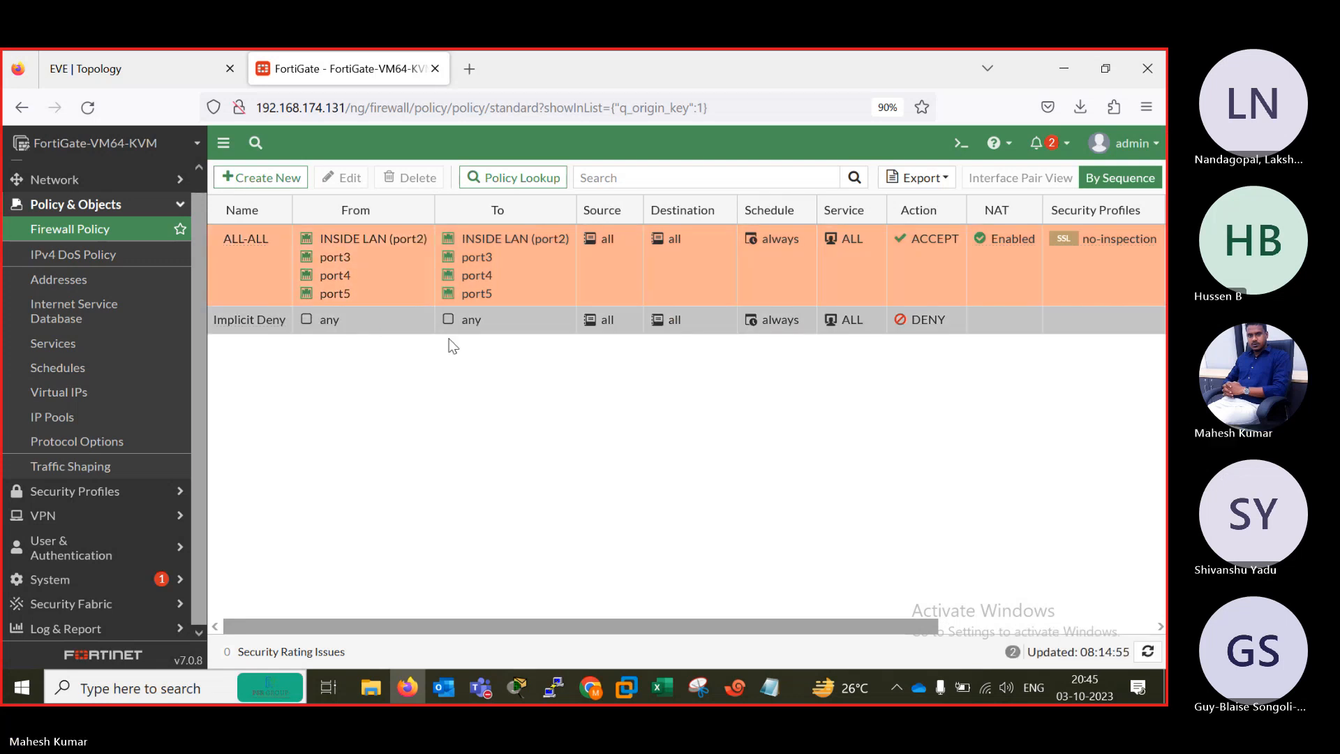
# Check the EVE topology, switch to the B1 router console in Xshell and ping 192.168.2.2.
pyautogui.click(133, 67)
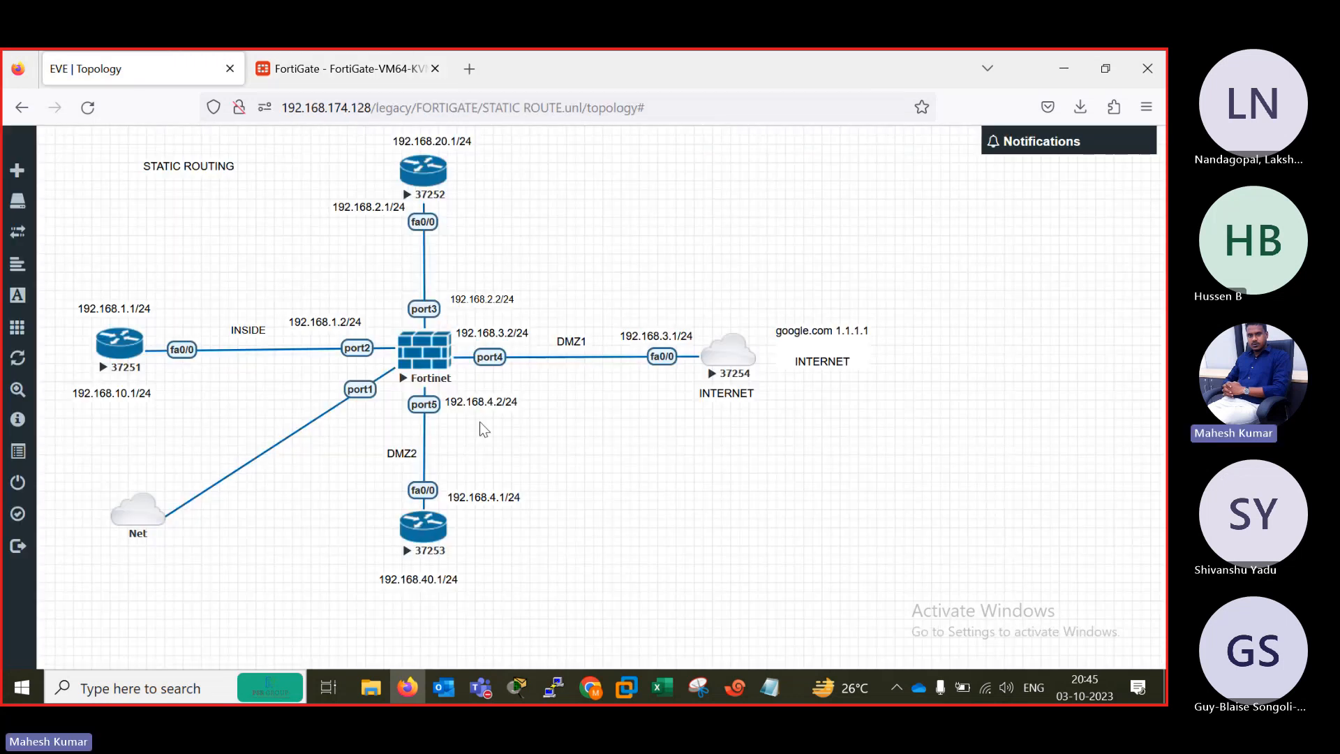
pyautogui.click(735, 688)
pyautogui.click(317, 564)
pyautogui.press('Return')
pyautogui.press('Return')
pyautogui.press('Return')
pyautogui.press('Return')
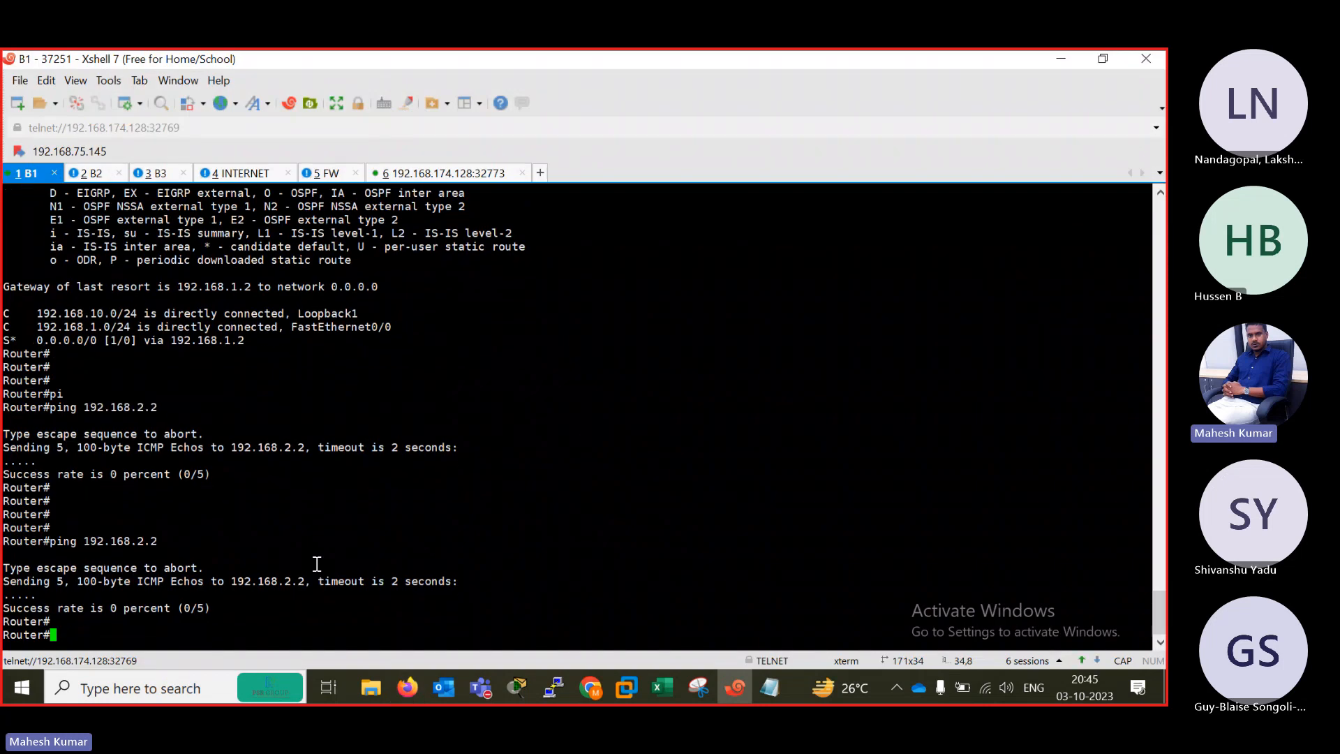
pyautogui.press('Up')
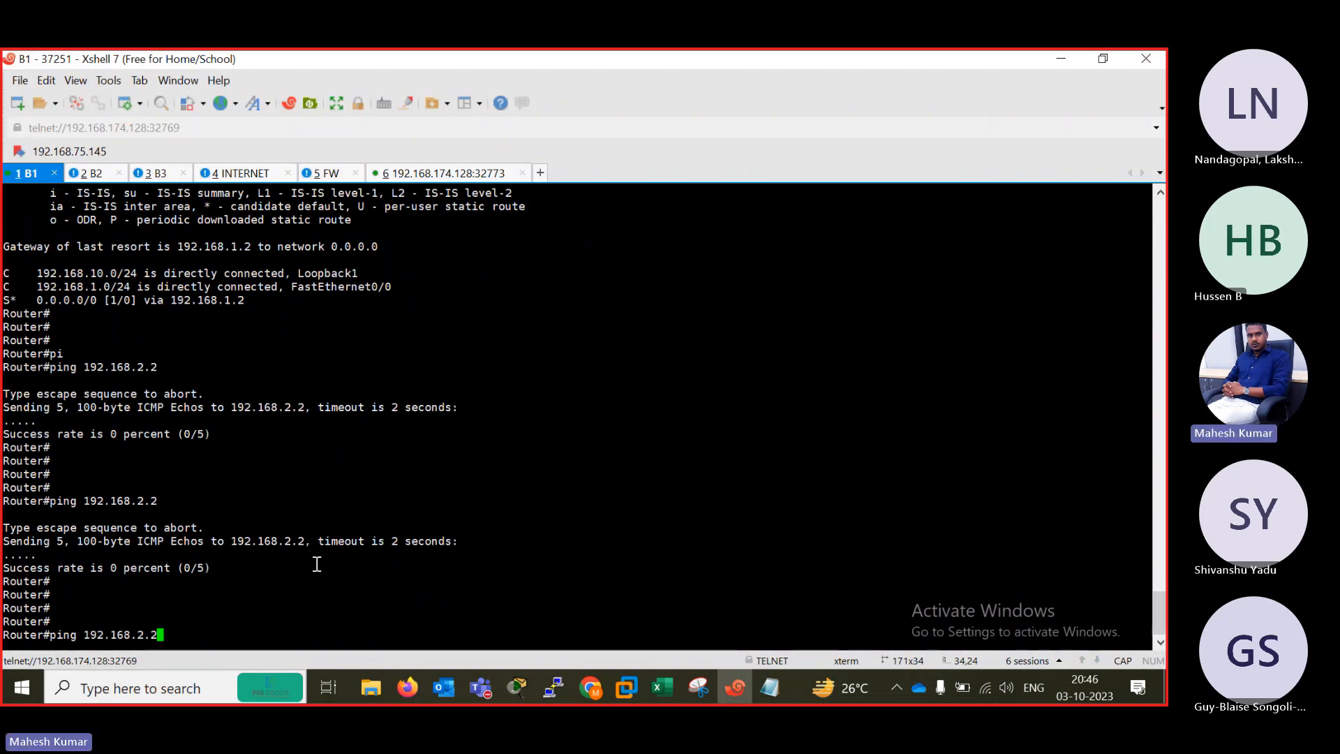
pyautogui.write('\\')
pyautogui.press('Return')
pyautogui.press('Up')
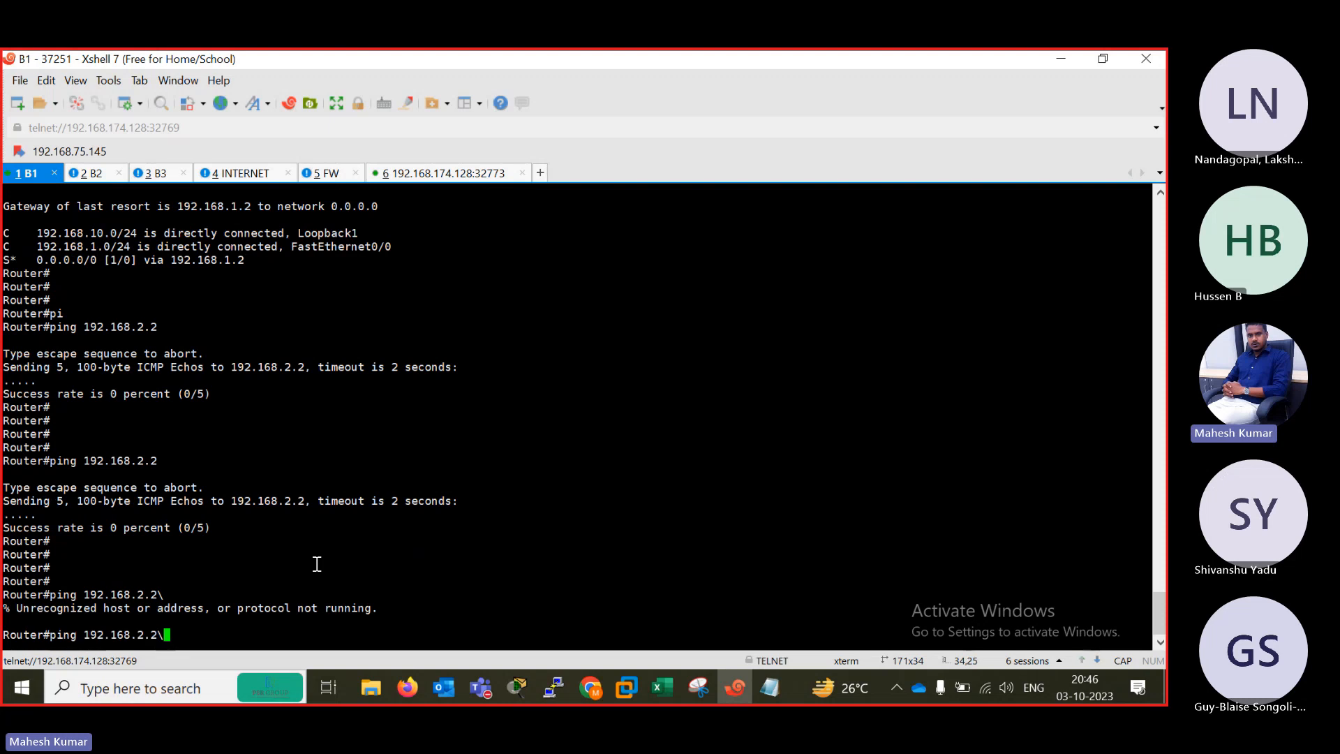
pyautogui.press('BackSpace')
pyautogui.press('Return')
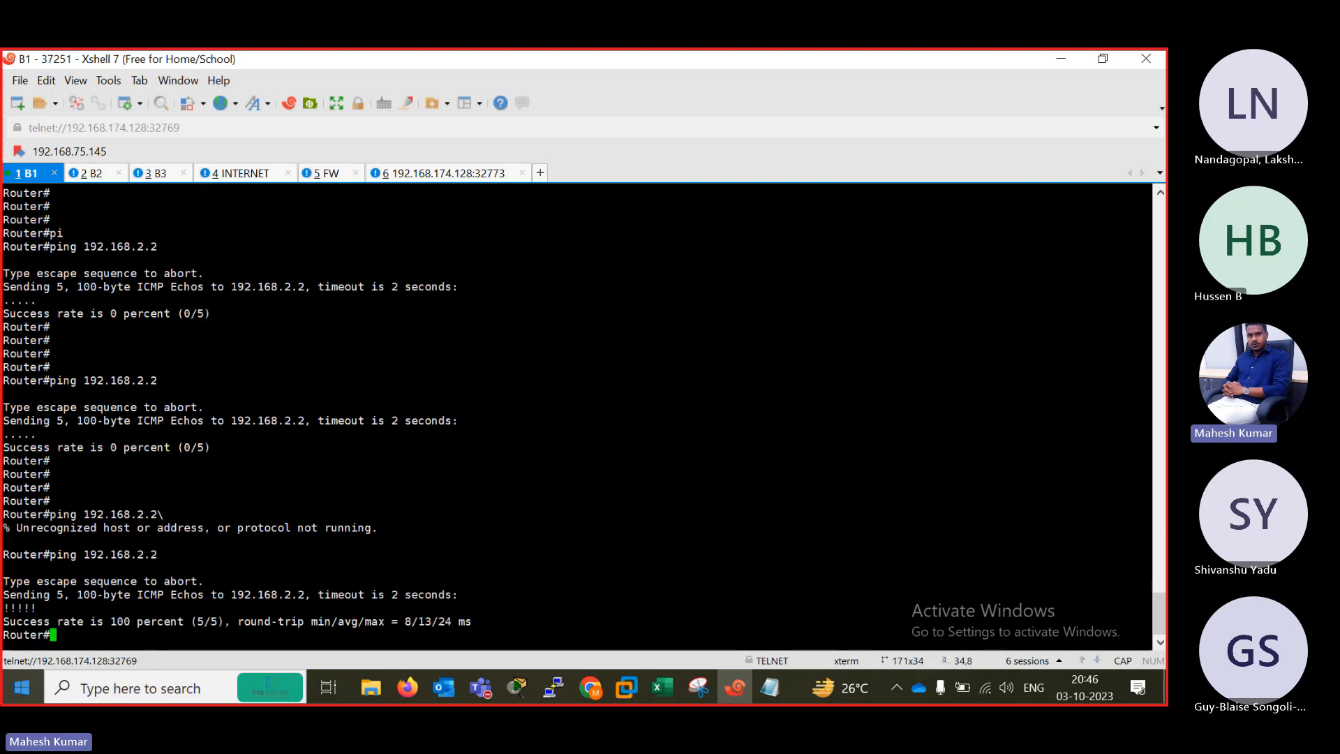
# Ping 192.168.2.2 from the B1 router with a repeat count of 100.
pyautogui.press('Up')
pyautogui.write('RE')
pyautogui.press('Tab')
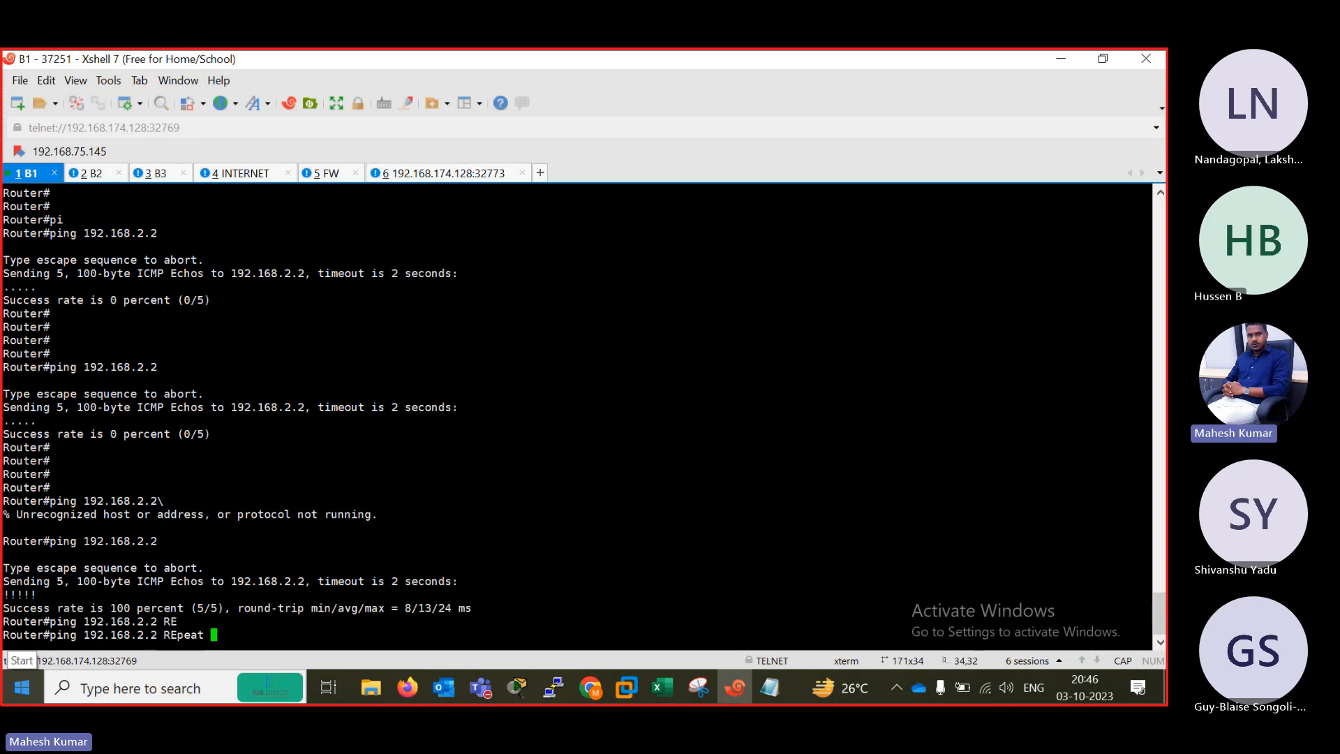
pyautogui.write('100')
pyautogui.press('Return')
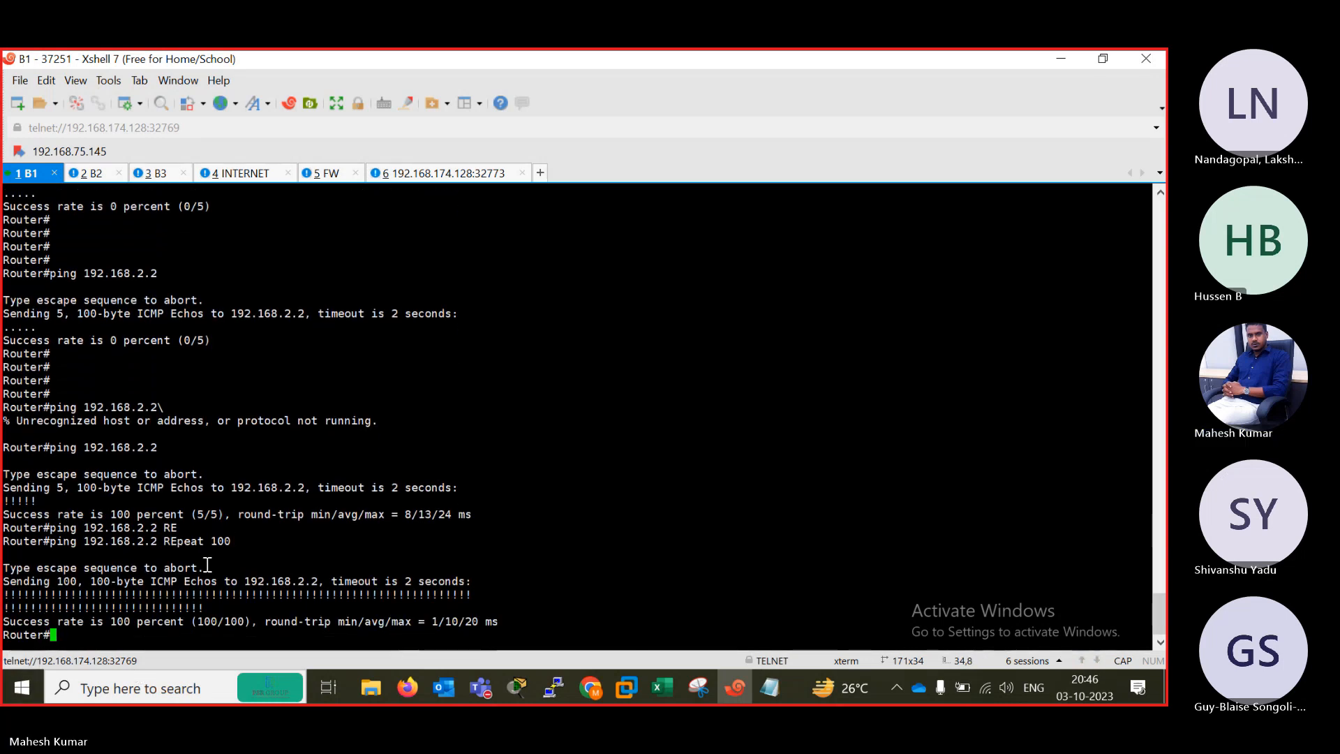
# Prepare a ping to 192.168.2.2 with the source option at the B1 router prompt.
pyautogui.press('Return')
pyautogui.press('Return')
pyautogui.press('Return')
pyautogui.press('Return')
pyautogui.press('Up')
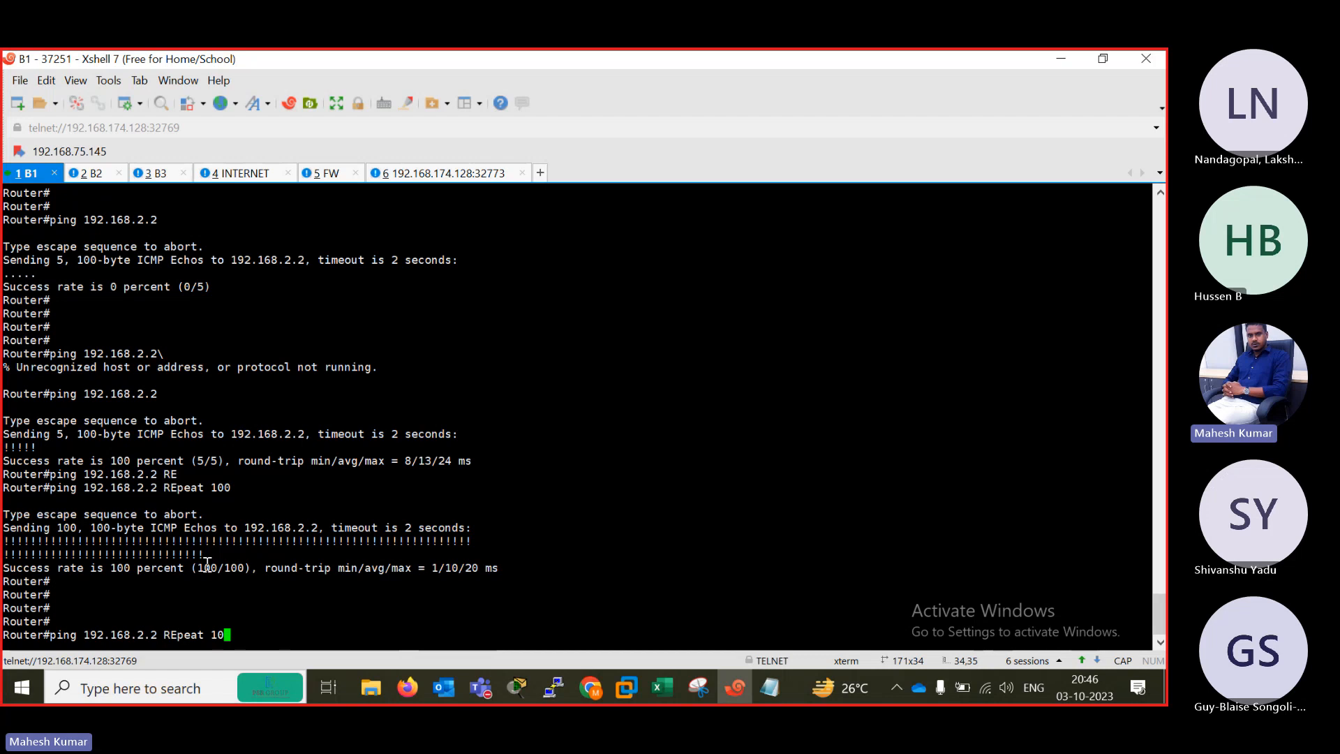
pyautogui.press('BackSpace')
pyautogui.press('BackSpace')
pyautogui.press('BackSpace')
pyautogui.press('BackSpace')
pyautogui.press('BackSpace')
pyautogui.press('BackSpace')
pyautogui.press('BackSpace')
pyautogui.press('BackSpace')
pyautogui.write('SO')
pyautogui.press('Tab')
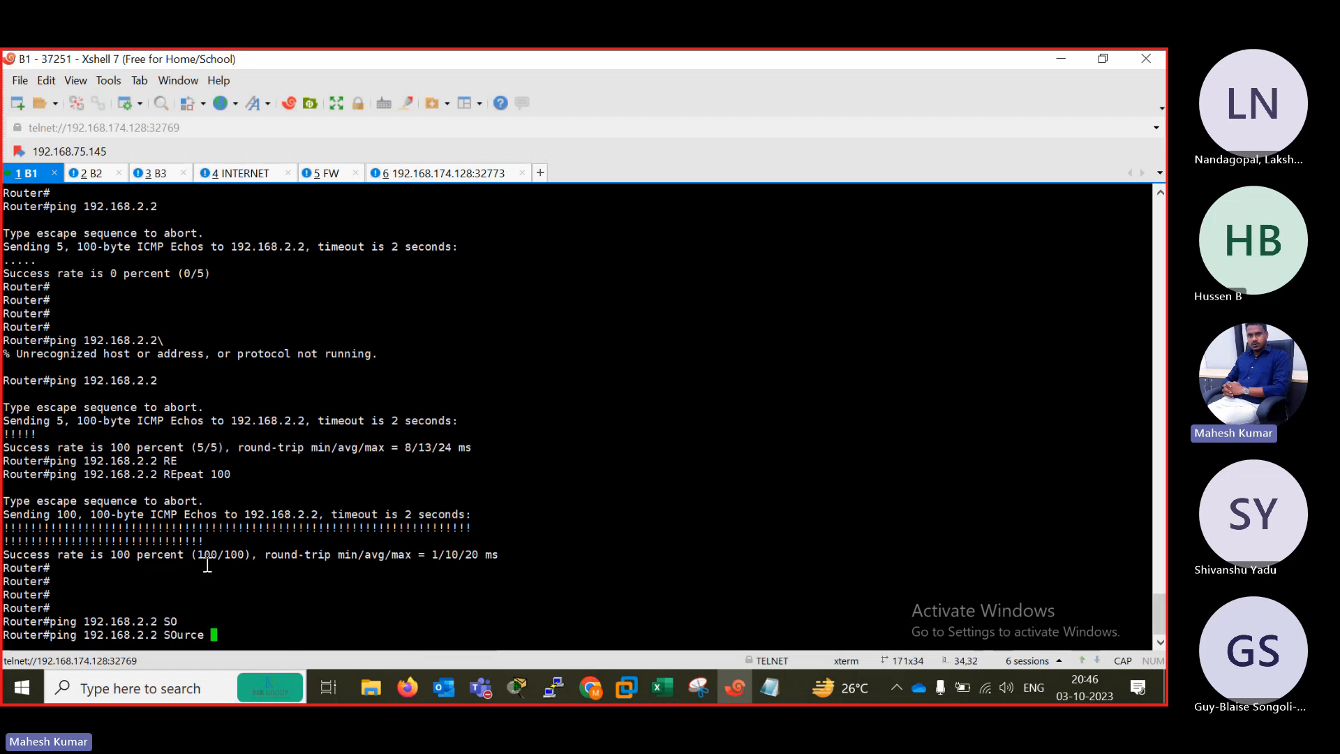
# Switch to the EVE topology, move the 192.168.1.1/24 label toward router 37251's fa0/0 link, and return to the FortiGate policy list.
pyautogui.click(1060, 58)
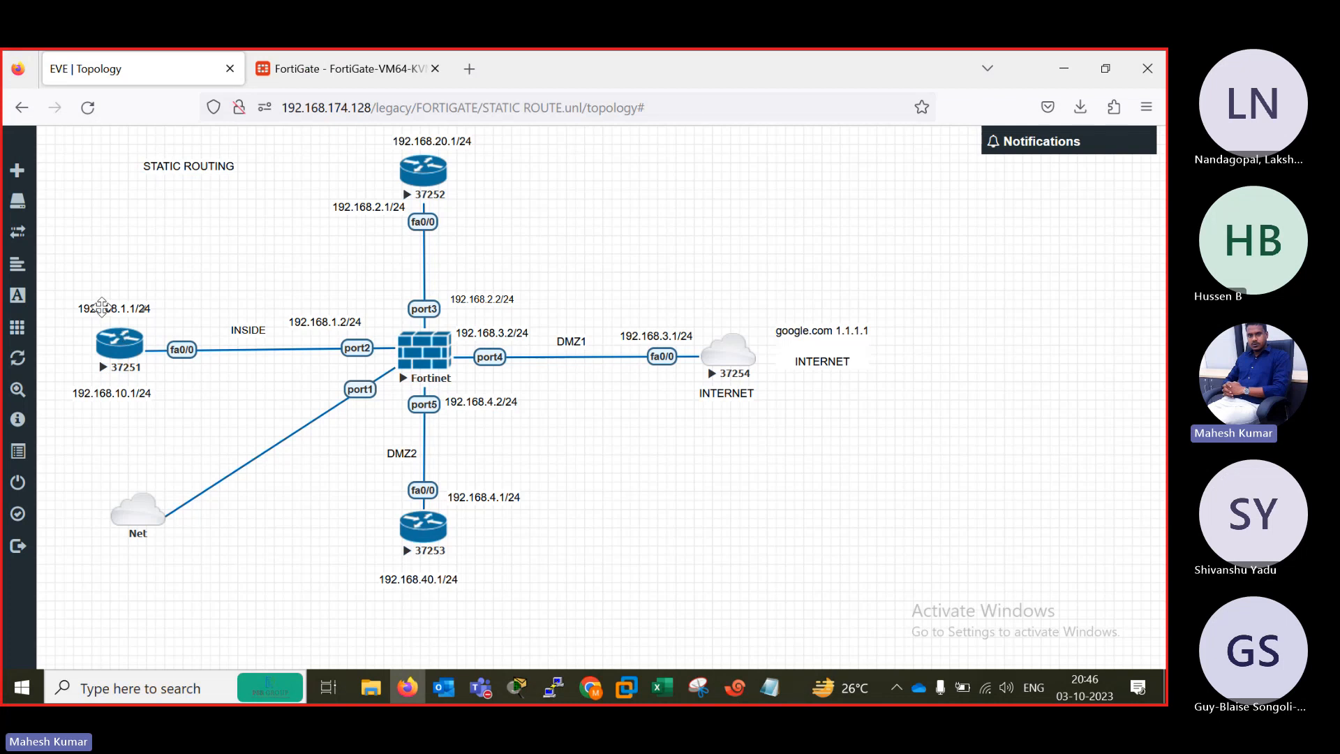
pyautogui.moveTo(102, 307); pyautogui.dragTo(157, 308)
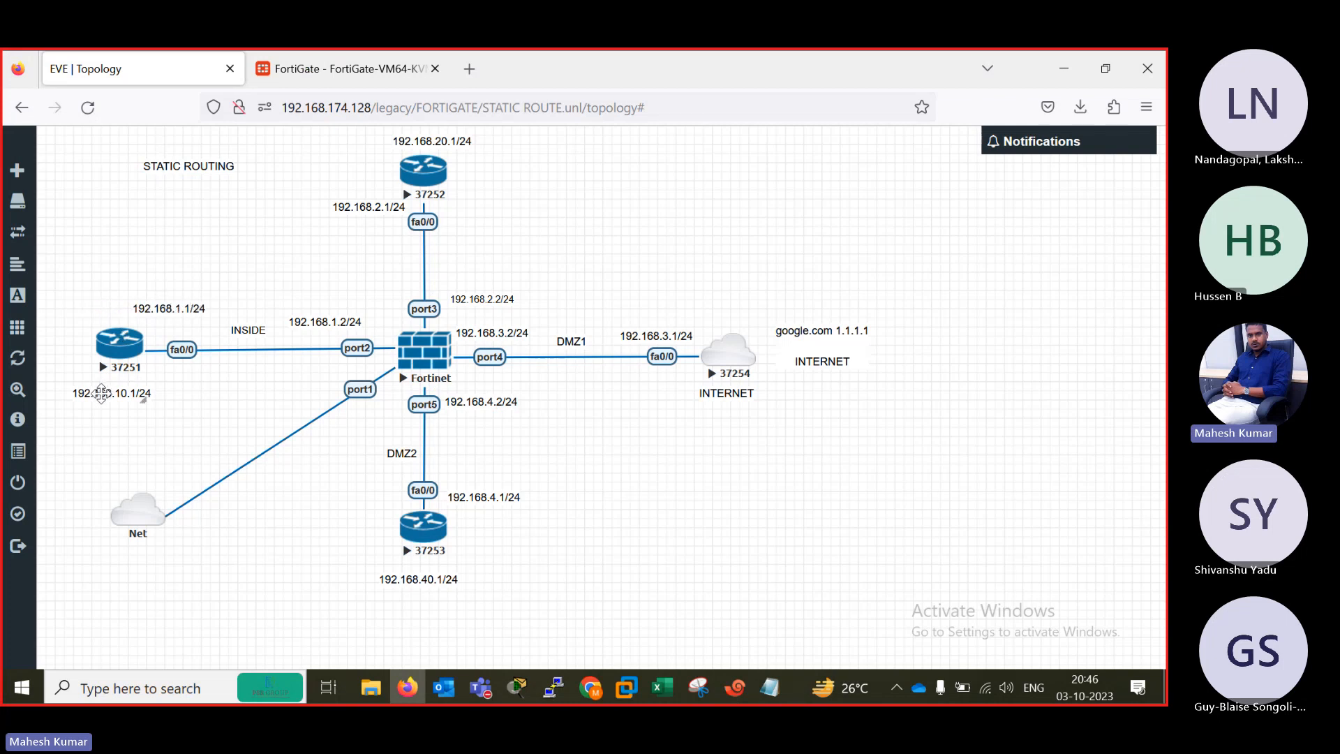
pyautogui.click(309, 68)
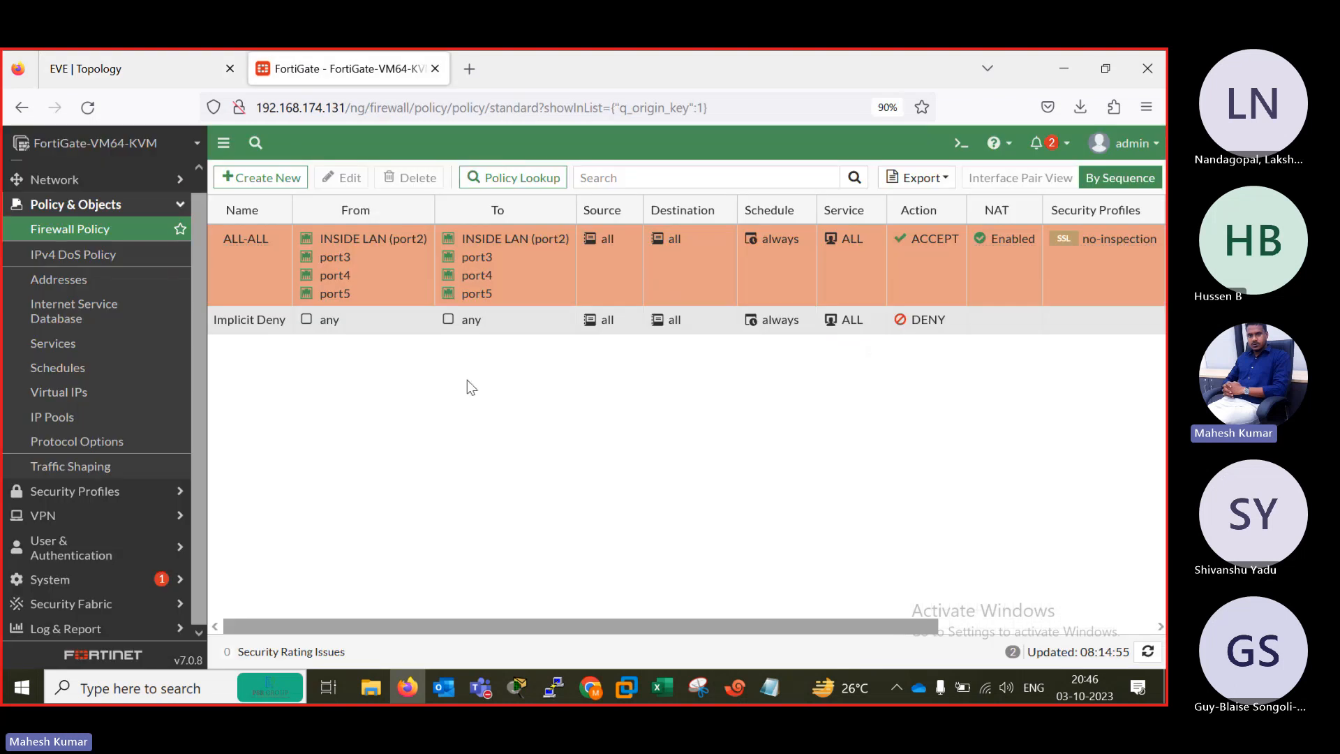
# Complete the B1 ping to 192.168.2.2 with Loopback 1 as its source and run it after checking the topology.
pyautogui.click(735, 688)
pyautogui.write('Ource L')
pyautogui.press('Tab')
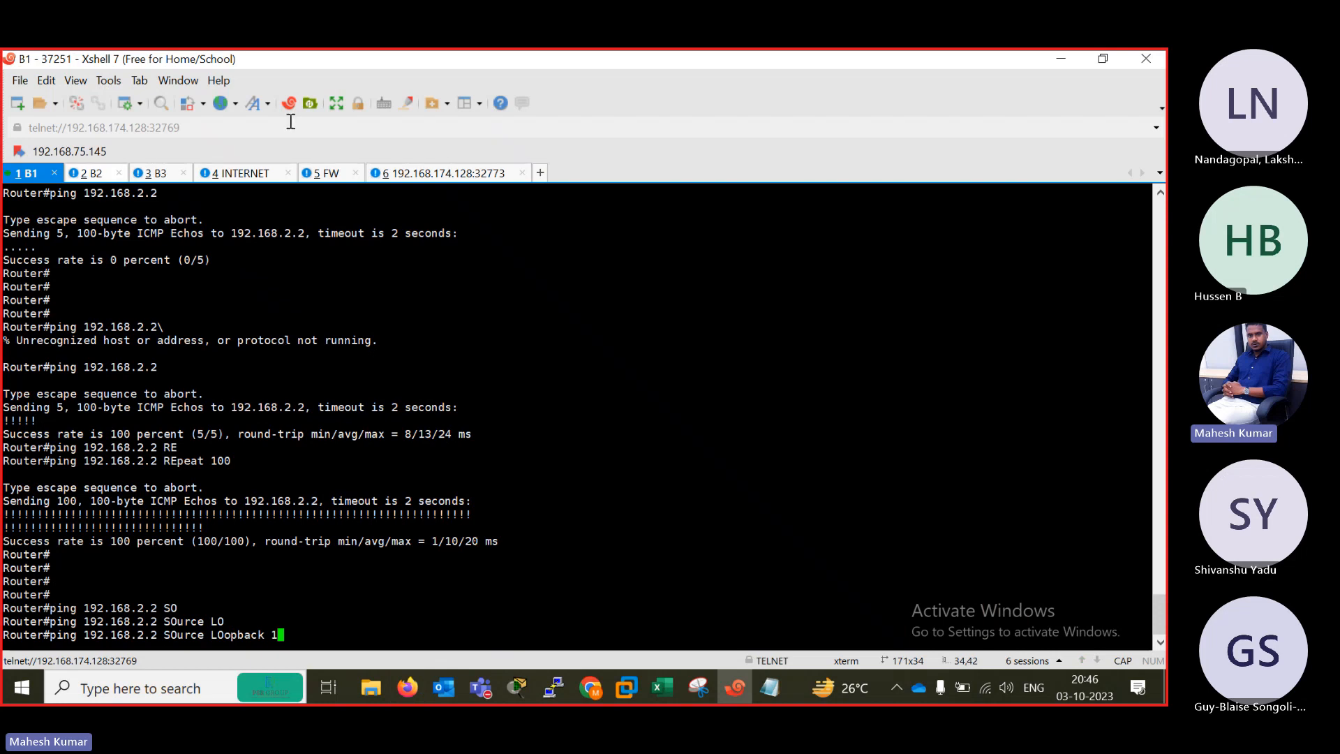
pyautogui.click(1061, 59)
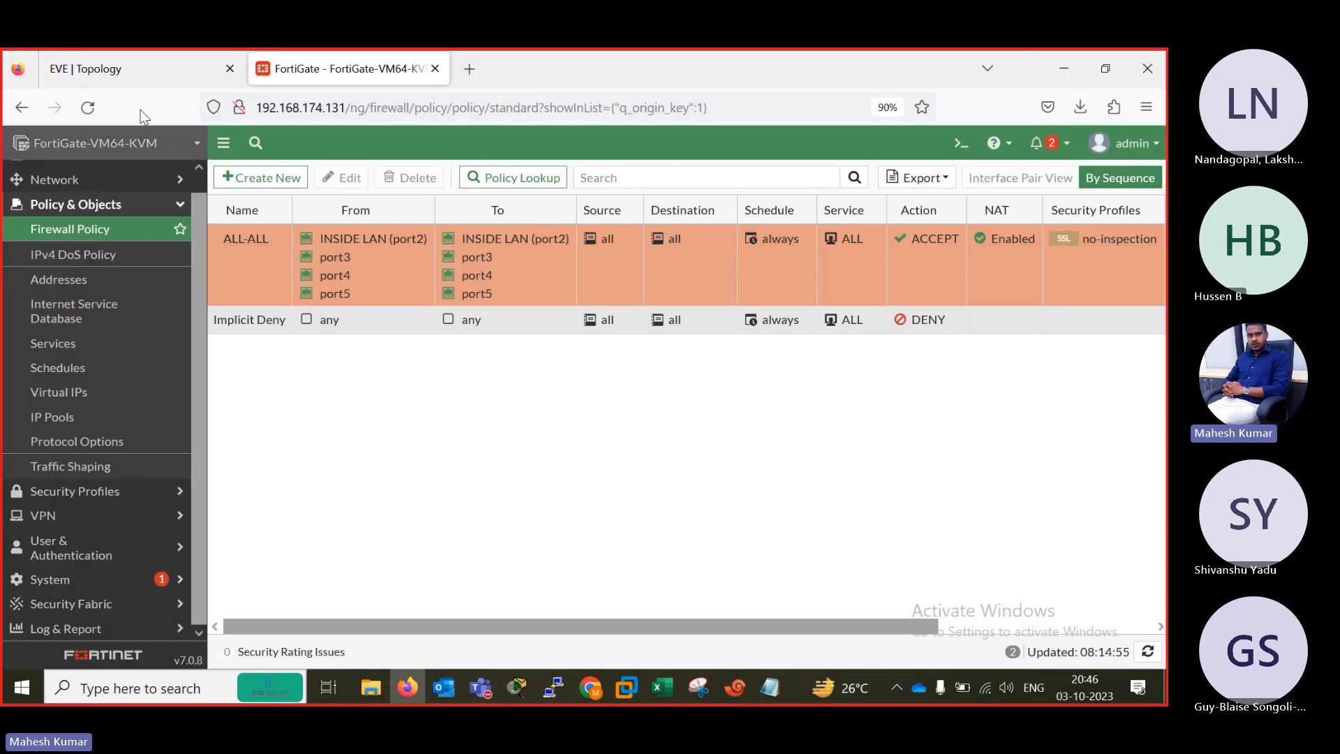
pyautogui.click(114, 82)
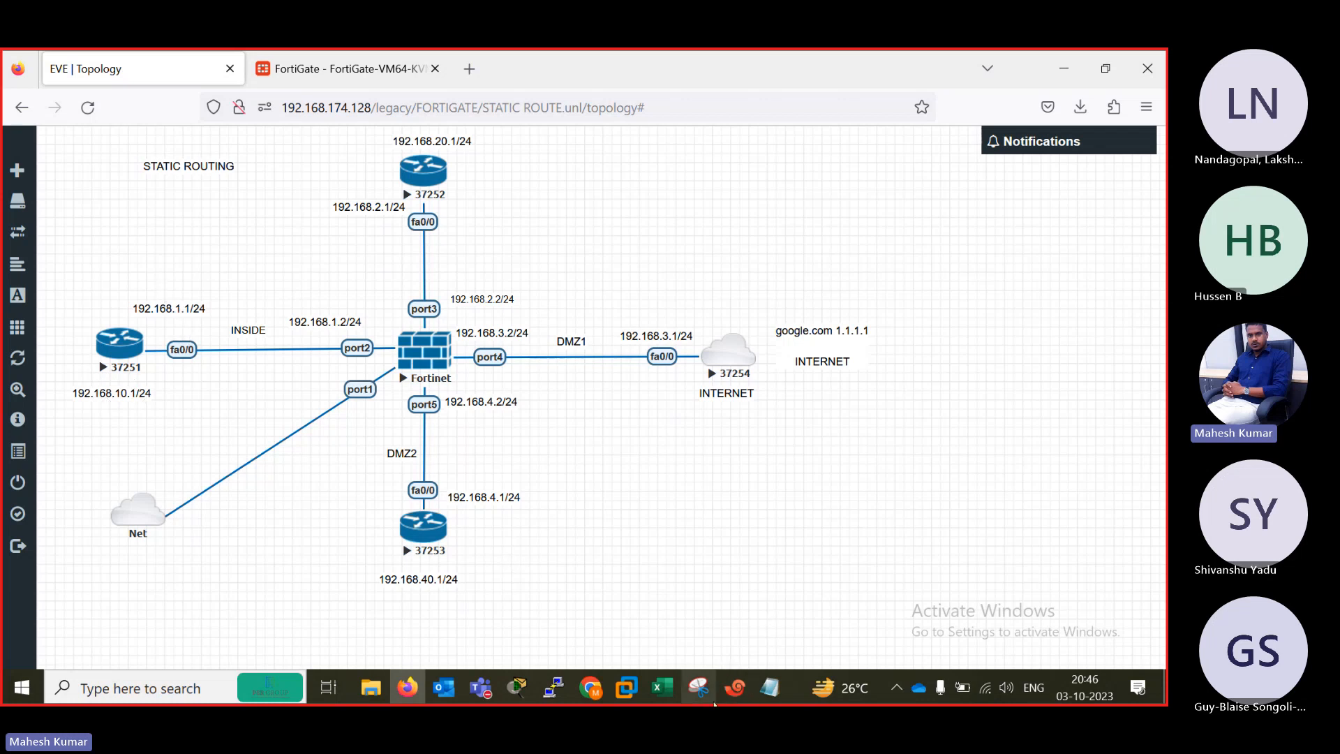
pyautogui.click(735, 688)
pyautogui.press('Return')
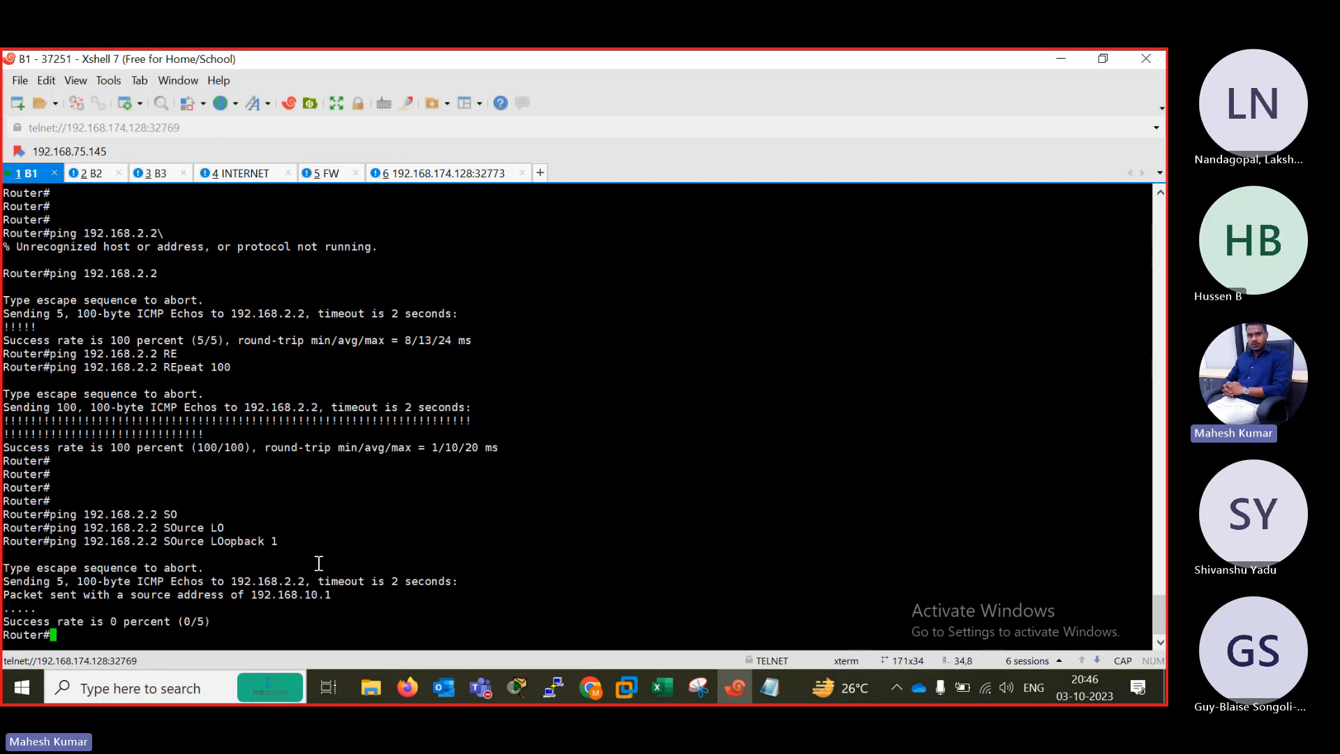
# Open the B2 router session, switch to the FortiGate interface list, and view the port1 settings without changing them.
pyautogui.click(96, 176)
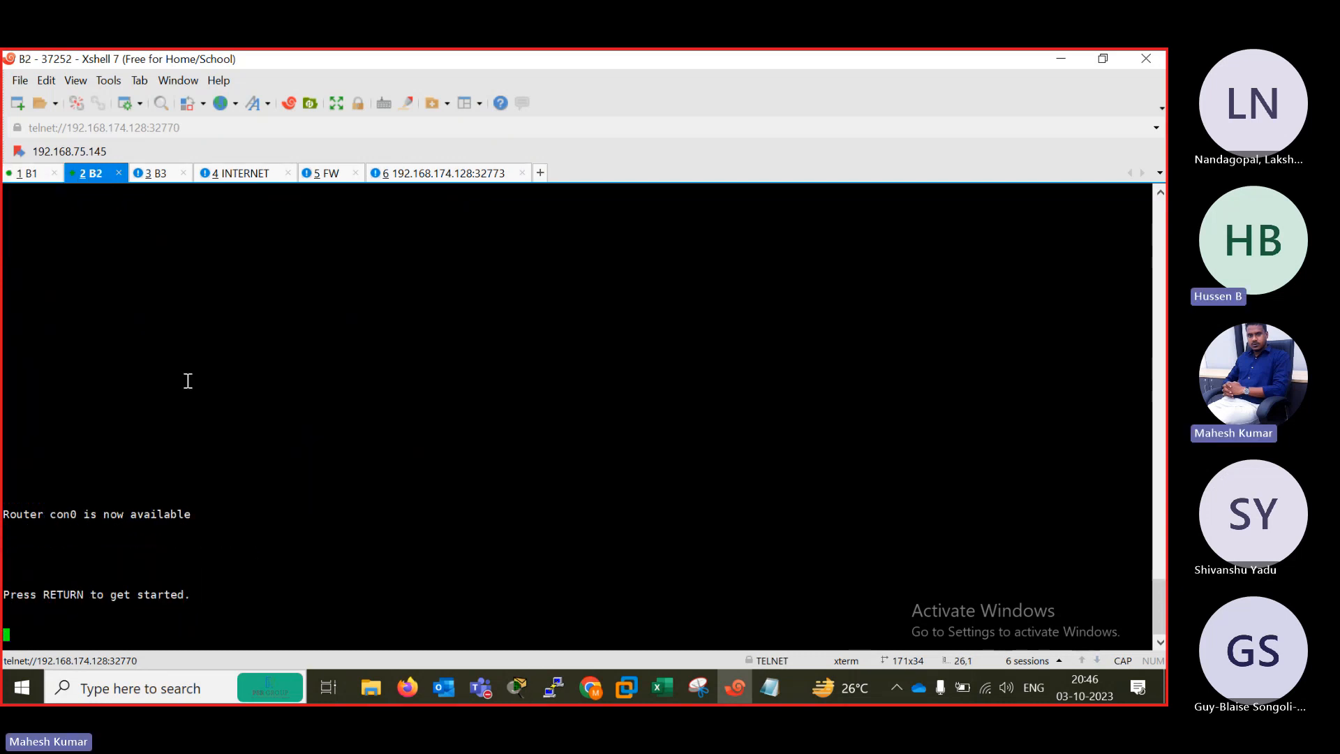
pyautogui.click(1061, 61)
pyautogui.click(342, 69)
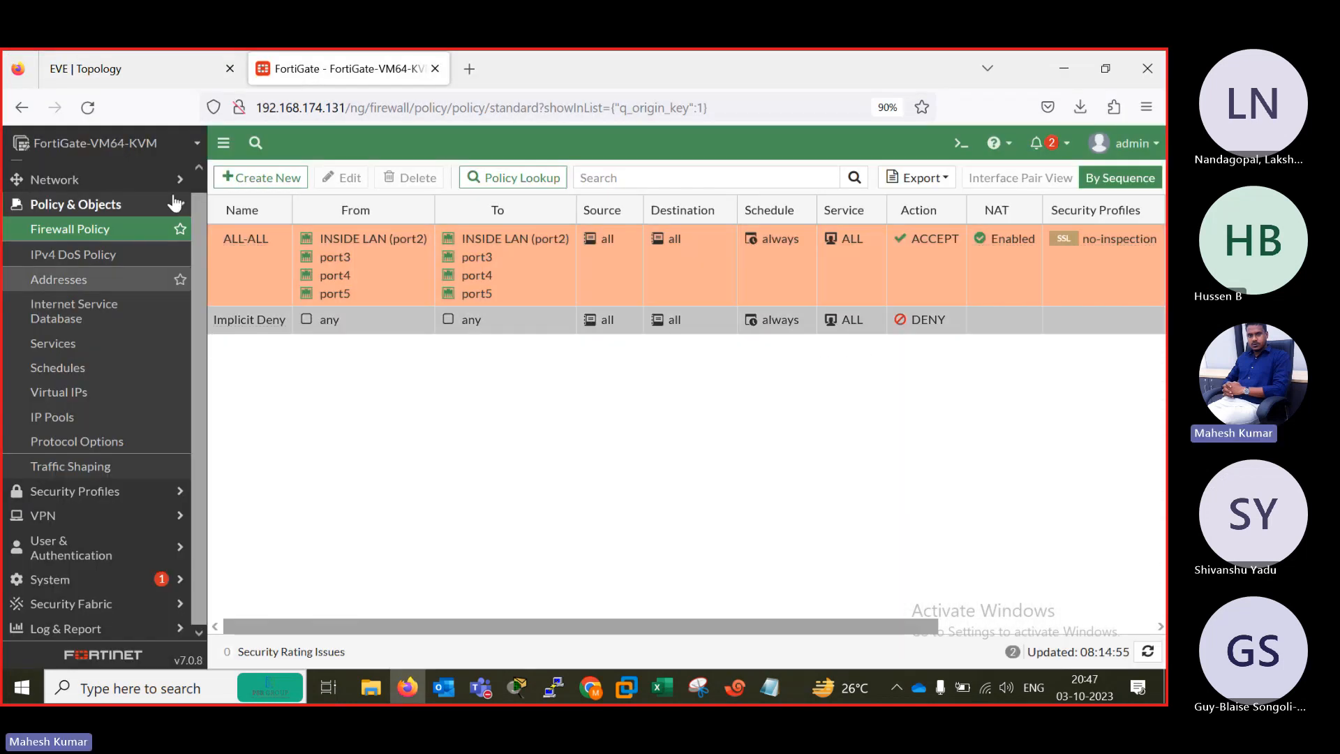
pyautogui.moveTo(198, 247); pyautogui.dragTo(192, 169)
pyautogui.click(55, 197)
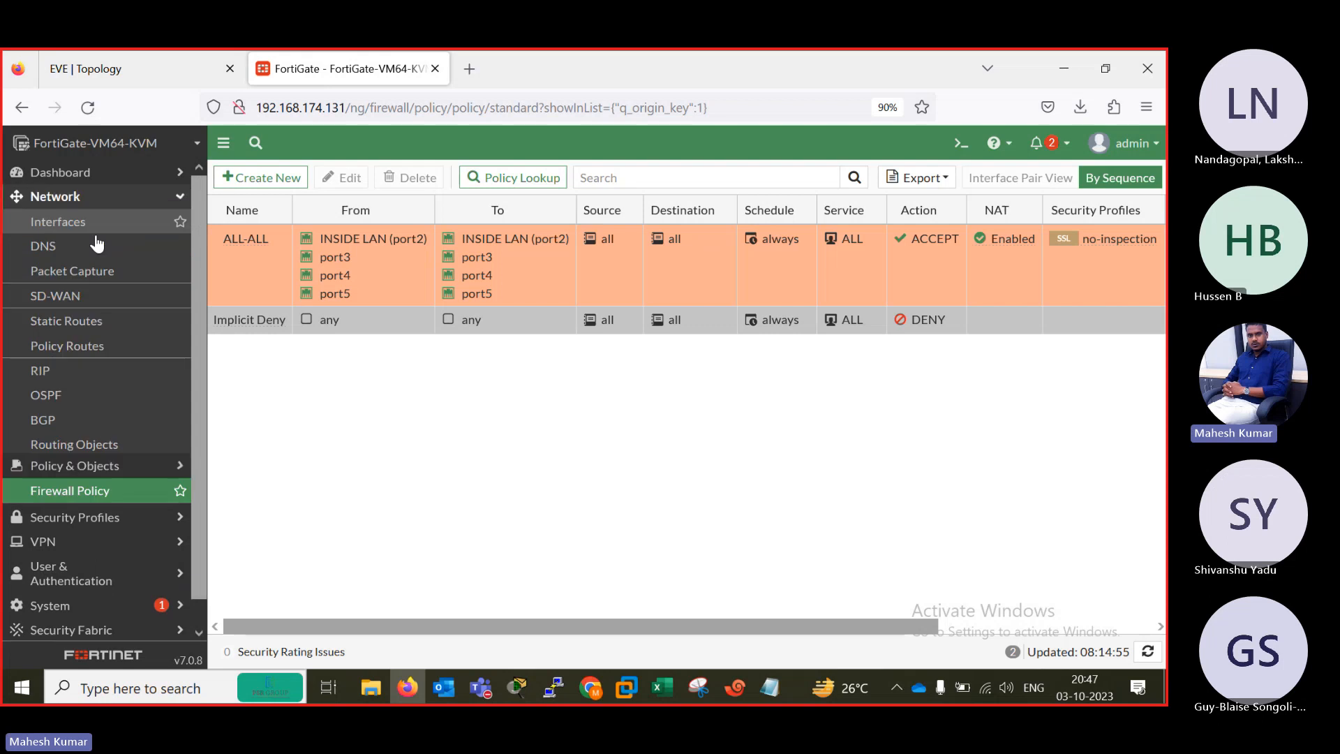
pyautogui.click(55, 223)
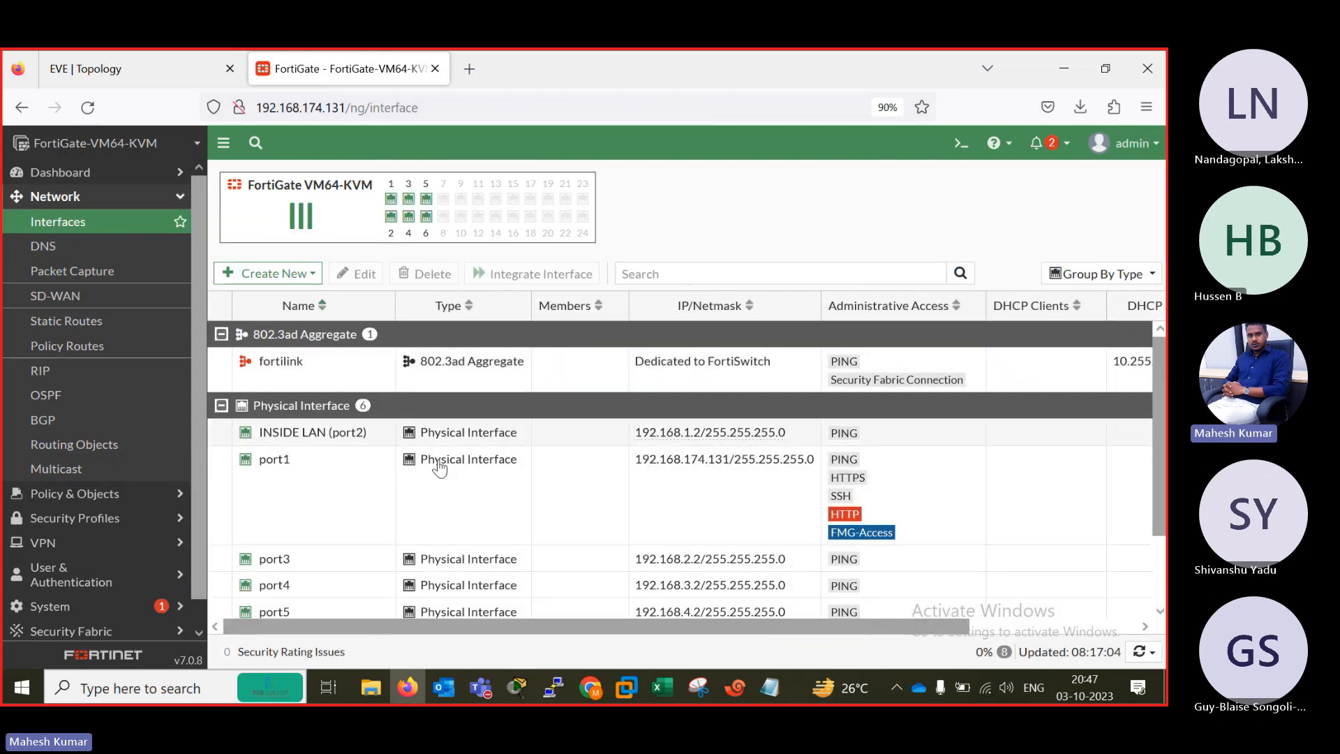
pyautogui.doubleClick(368, 496)
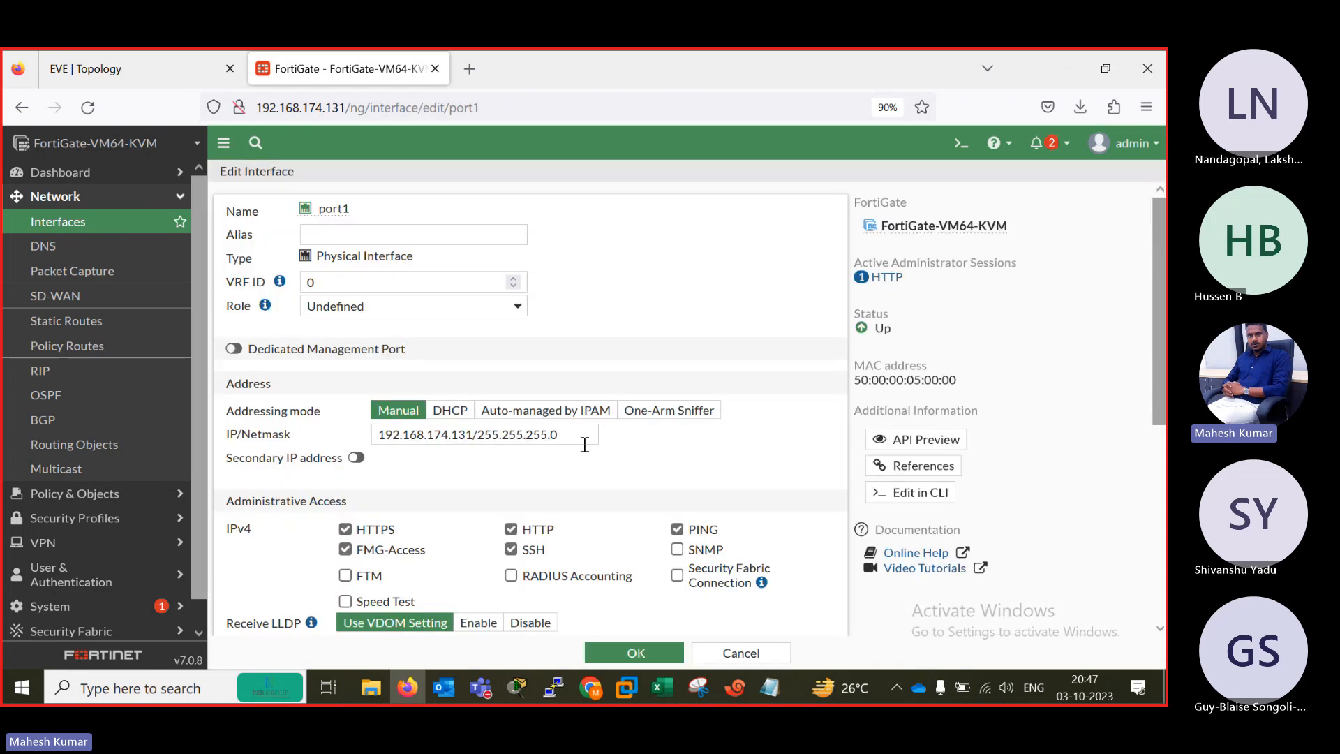
pyautogui.click(740, 652)
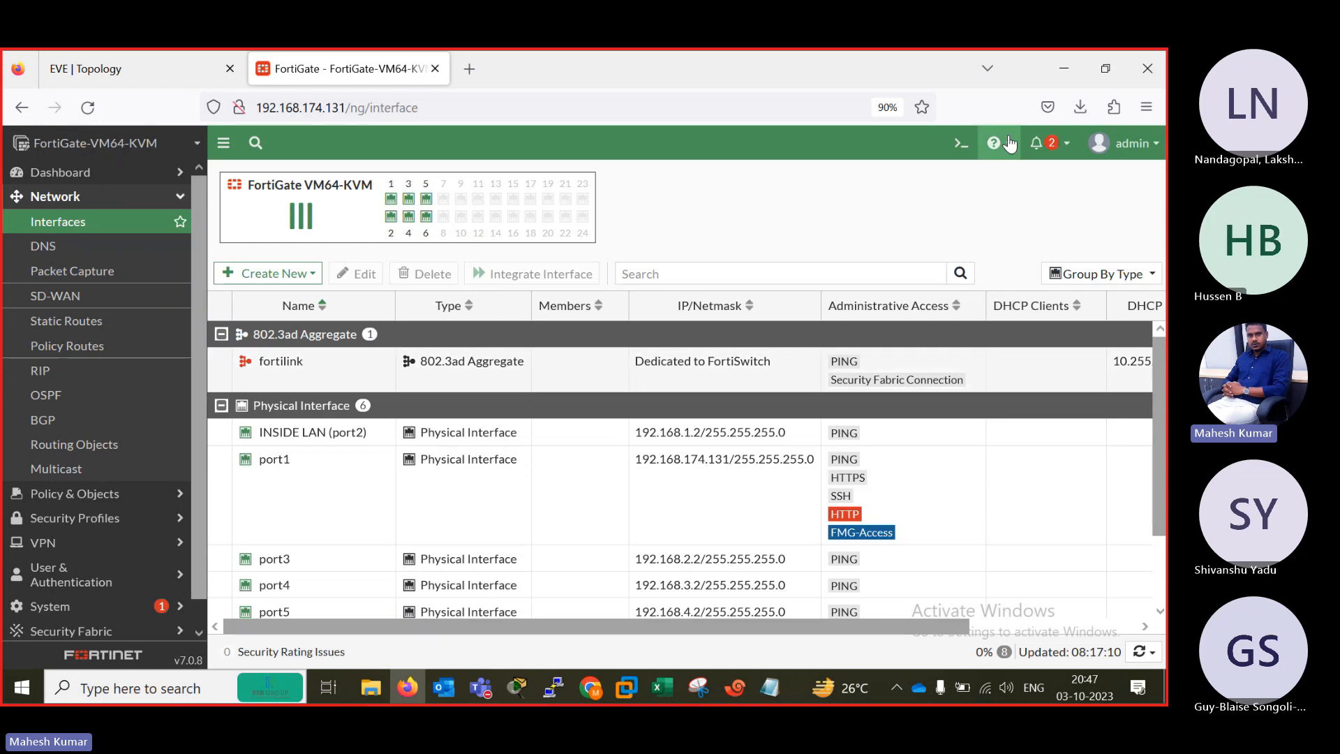
# Display the firewall's routes with get router info routing-table all in the FortiGate CLI console and examine the directly connected networks.
pyautogui.click(962, 143)
pyautogui.write('g')
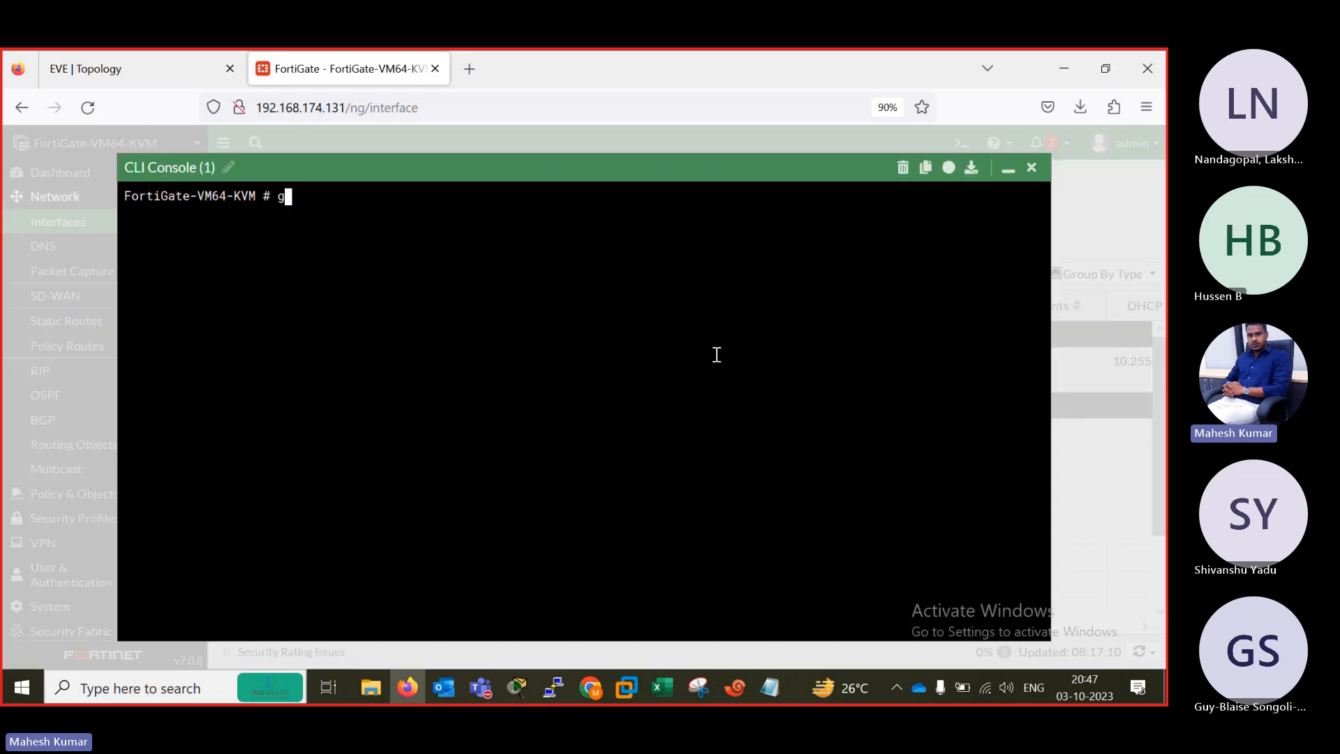
pyautogui.write('et router infor')
pyautogui.press('BackSpace')
pyautogui.write('routing-table all')
pyautogui.press('Return')
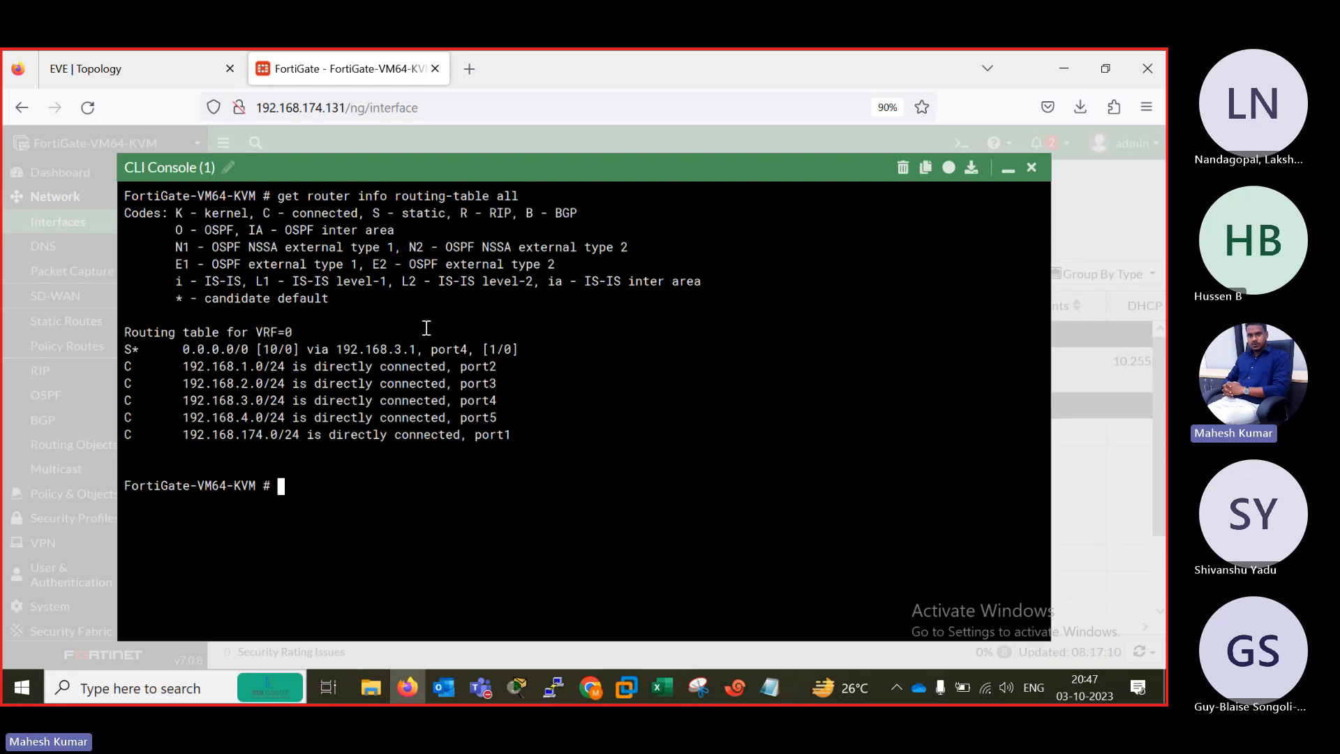
pyautogui.moveTo(176, 369); pyautogui.dragTo(497, 418)
pyautogui.click(1002, 171)
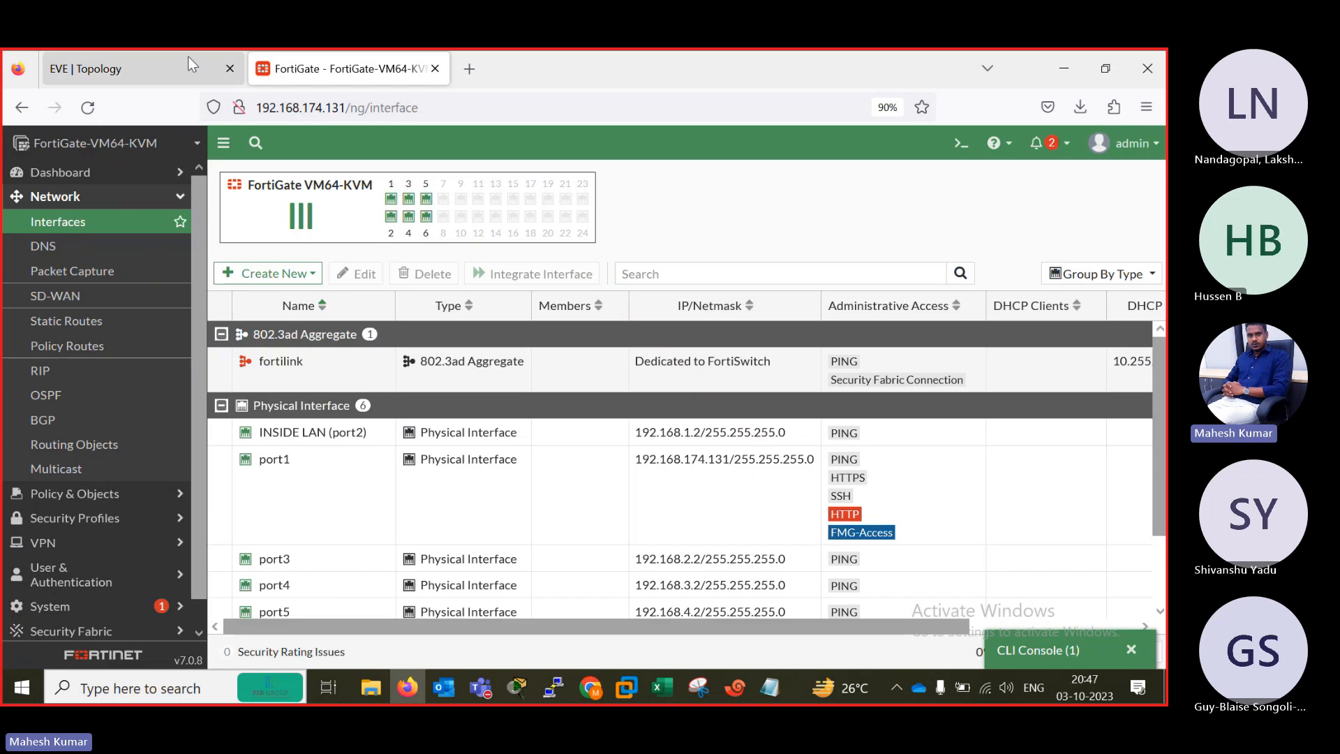
# Check the EVE topology, switch to the B2 router console in Xshell and enter privileged mode with en.
pyautogui.click(187, 59)
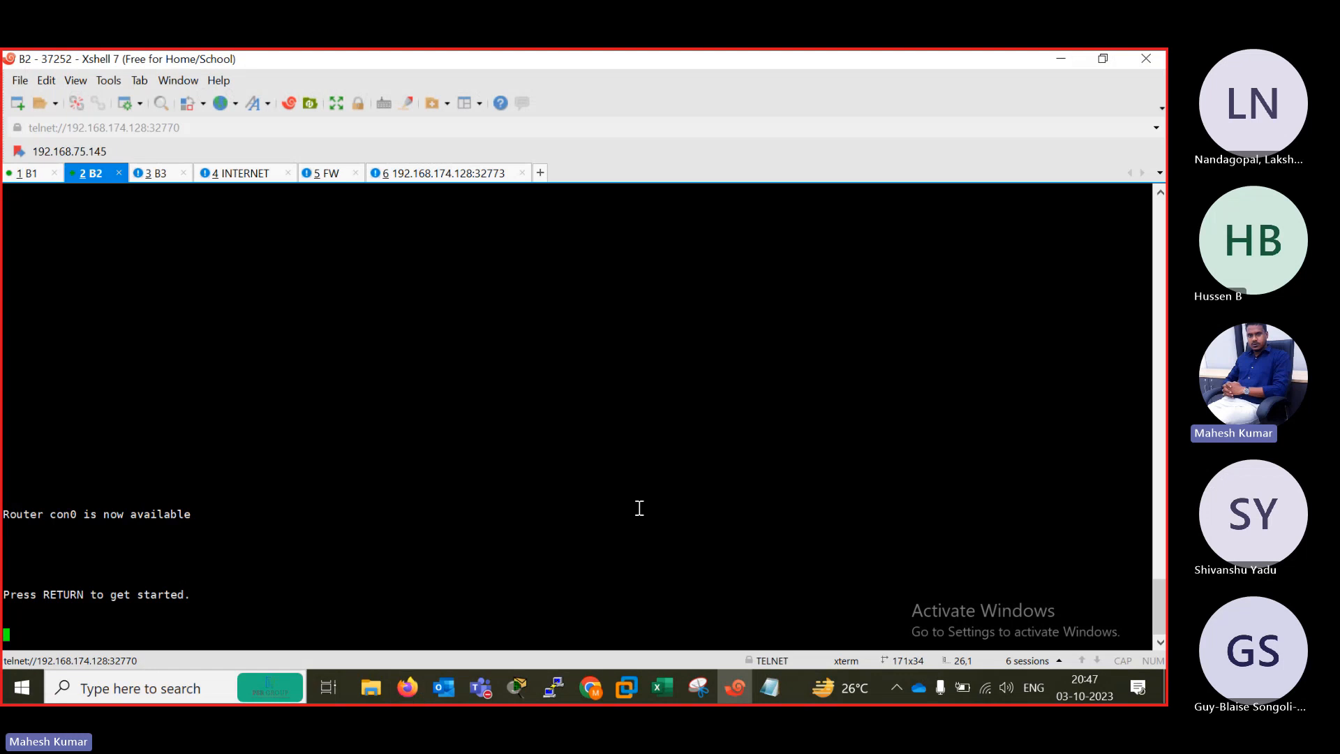
pyautogui.press('Return')
pyautogui.press('Return')
pyautogui.press('Return')
pyautogui.press('Return')
pyautogui.press('Return')
pyautogui.press('Return')
pyautogui.press('Return')
pyautogui.press('Return')
pyautogui.write('en')
pyautogui.press('Return')
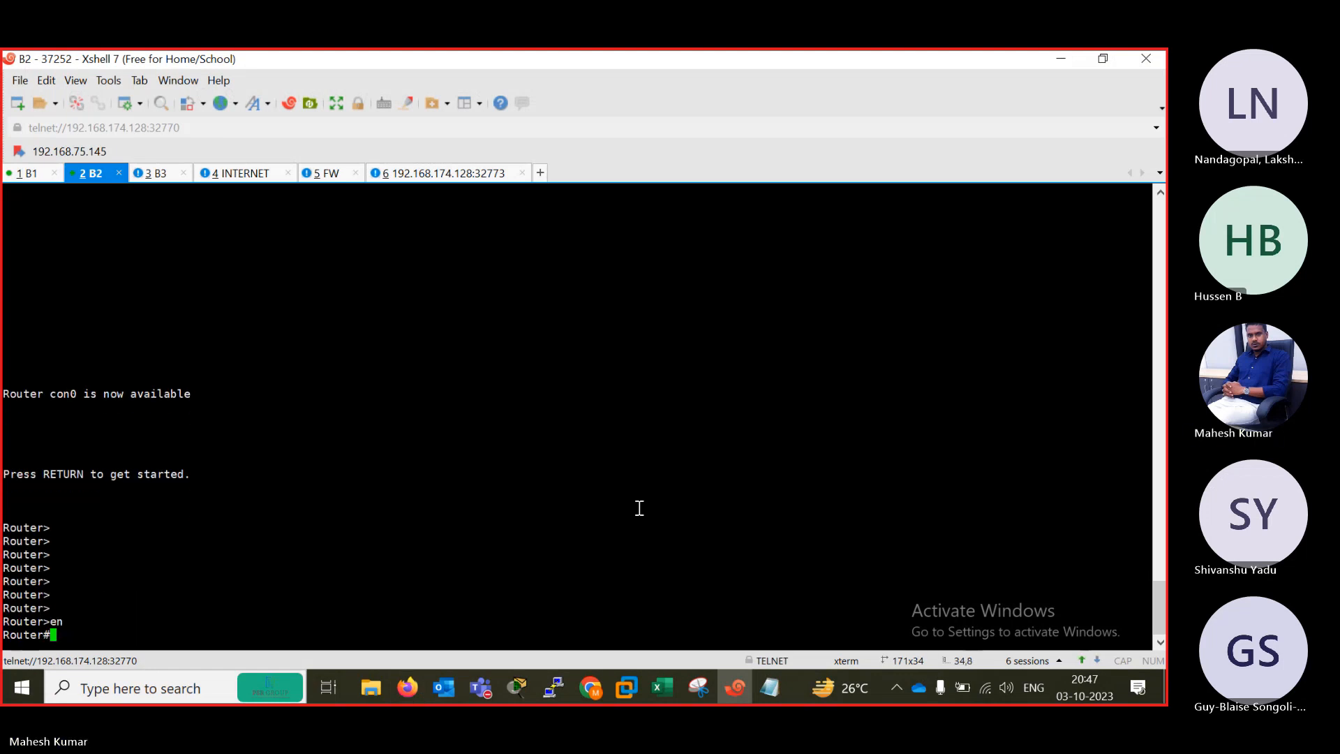
# Display the B2 router's routing table with show ip route and highlight its default route.
pyautogui.write('sh')
pyautogui.press('Tab')
pyautogui.write('ip rou')
pyautogui.press('Tab')
pyautogui.press('Return')
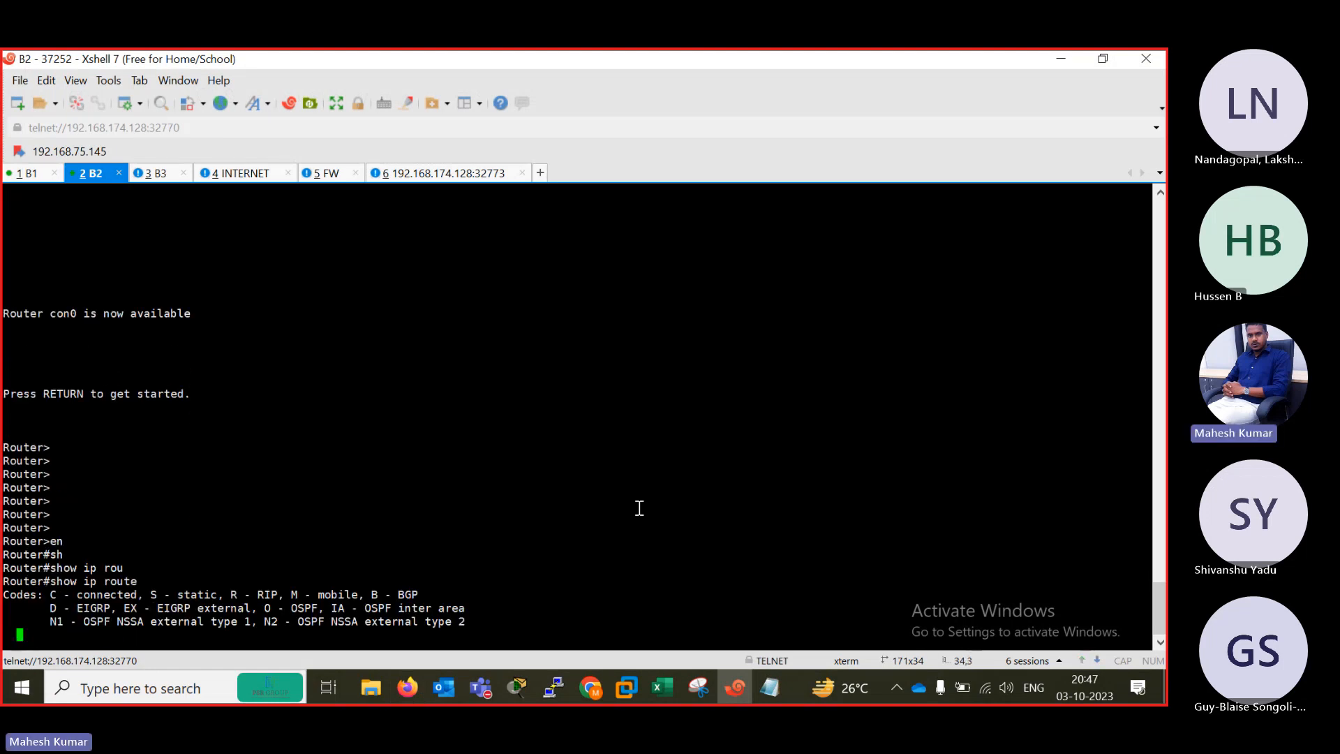
pyautogui.moveTo(33, 621); pyautogui.dragTo(267, 623)
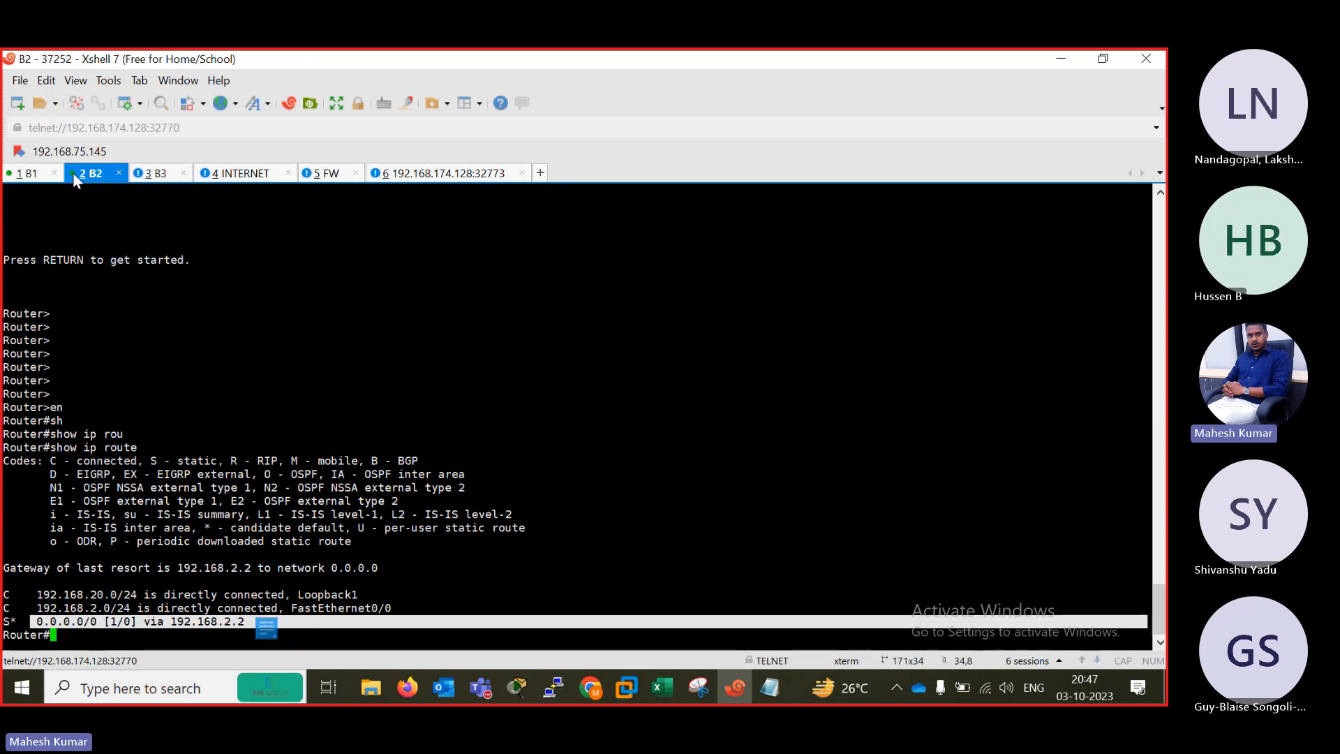
# Switch to the B1 router console and display its routing table with show ip route.
pyautogui.click(28, 173)
pyautogui.write('sh')
pyautogui.press('Tab')
pyautogui.write('i')
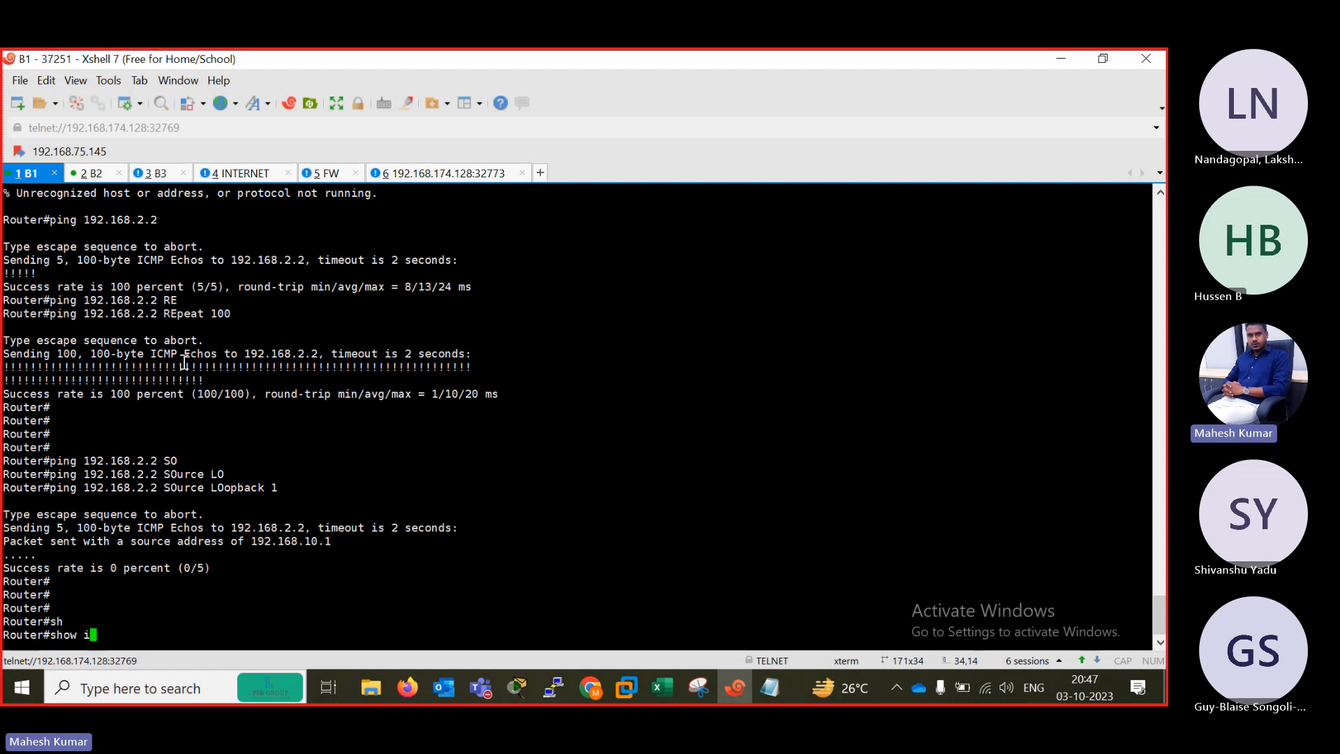
pyautogui.write(' rou')
pyautogui.press('Return')
pyautogui.press('Up')
pyautogui.press('BackSpace')
pyautogui.press('BackSpace')
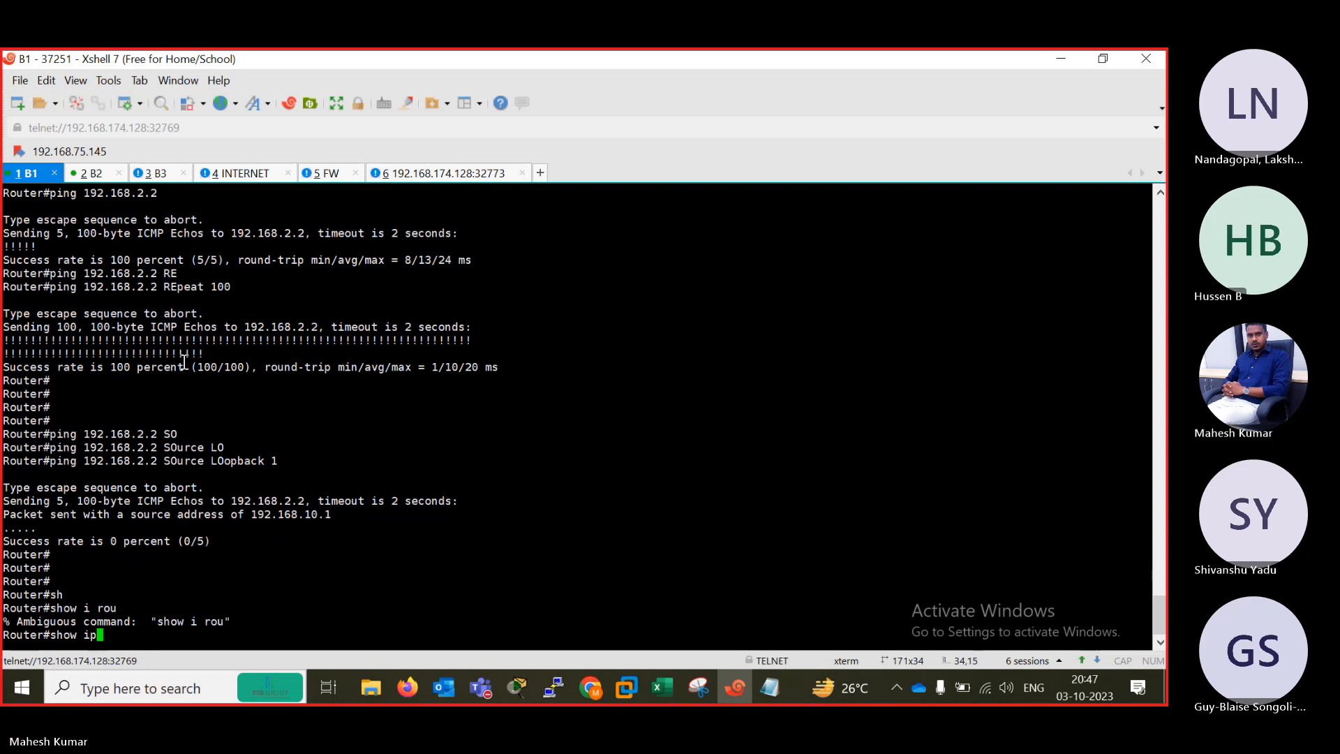
pyautogui.write('rou')
pyautogui.press('Tab')
pyautogui.press('Return')
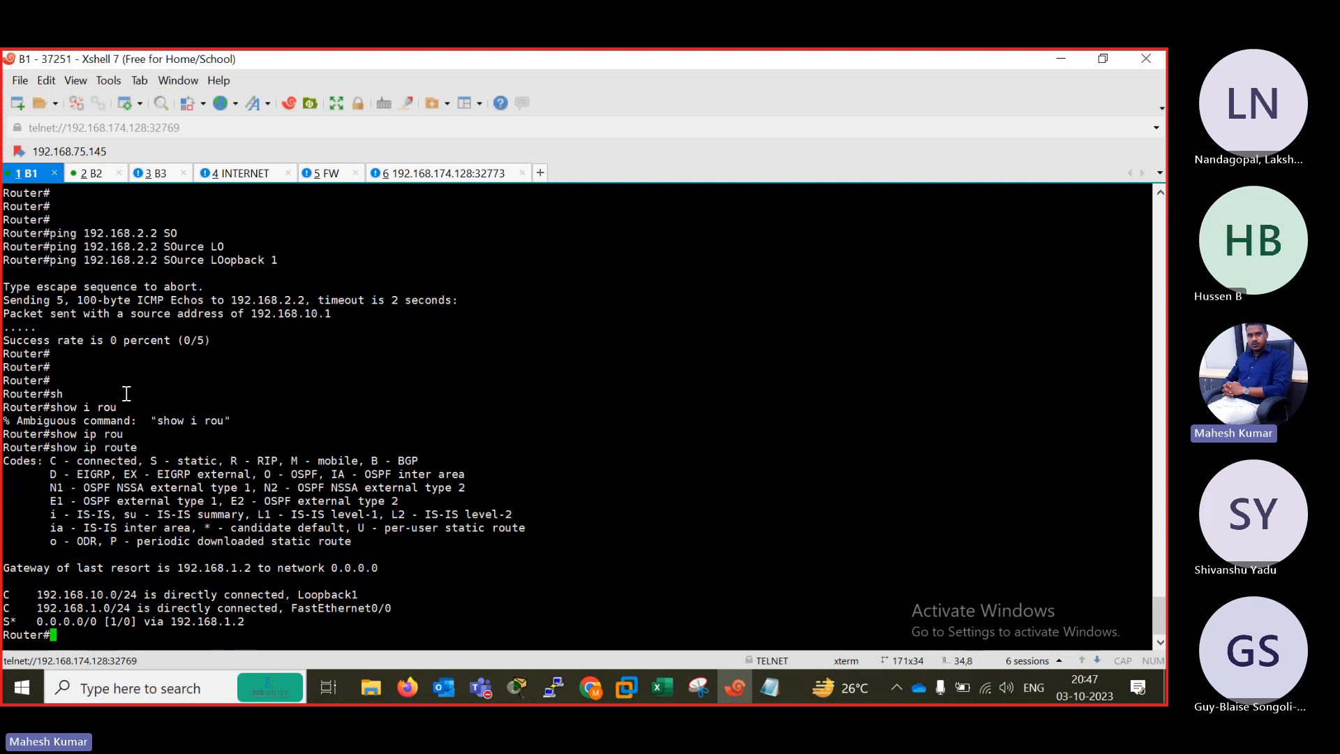
# Switch to the B3 router console, activate its prompt and try to enter privileged mode.
pyautogui.click(239, 174)
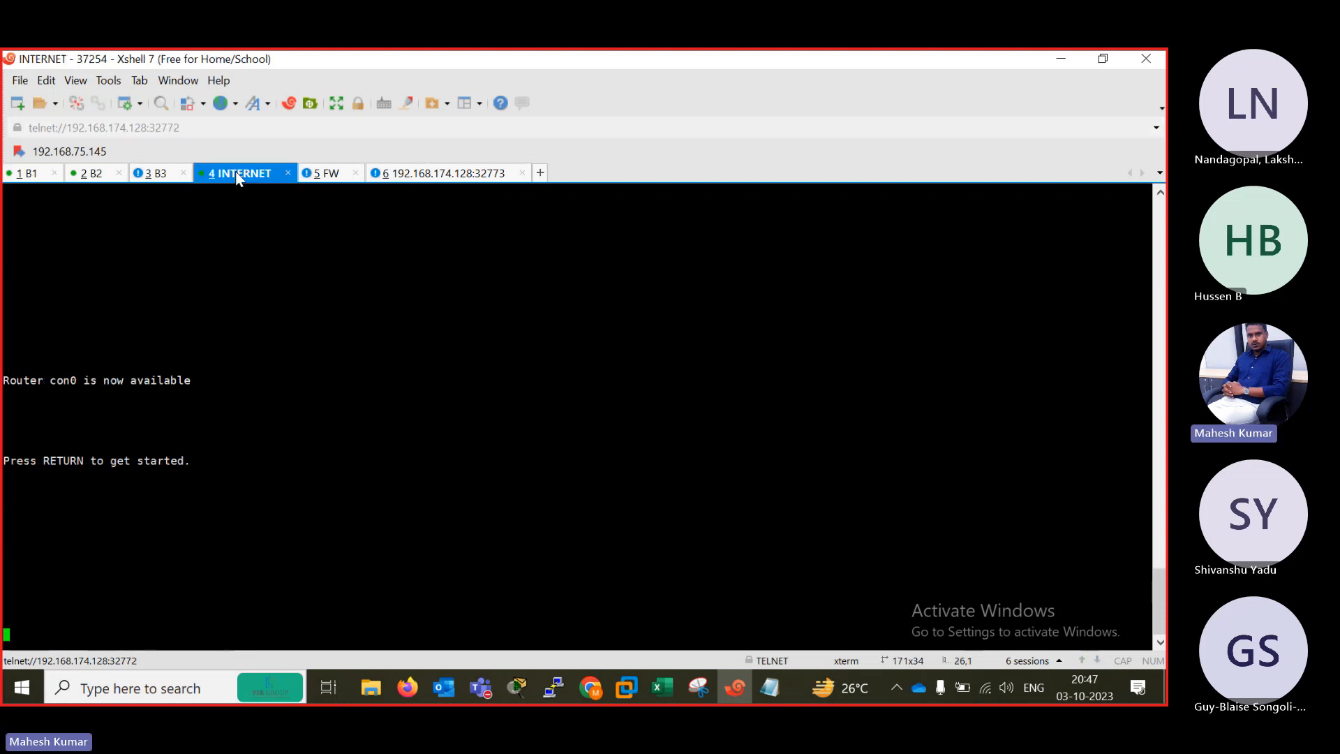
pyautogui.click(155, 173)
pyautogui.press('Return')
pyautogui.press('Return')
pyautogui.press('Return')
pyautogui.press('Return')
pyautogui.press('Return')
pyautogui.press('Return')
pyautogui.press('Return')
pyautogui.press('Return')
pyautogui.press('Return')
pyautogui.press('Return')
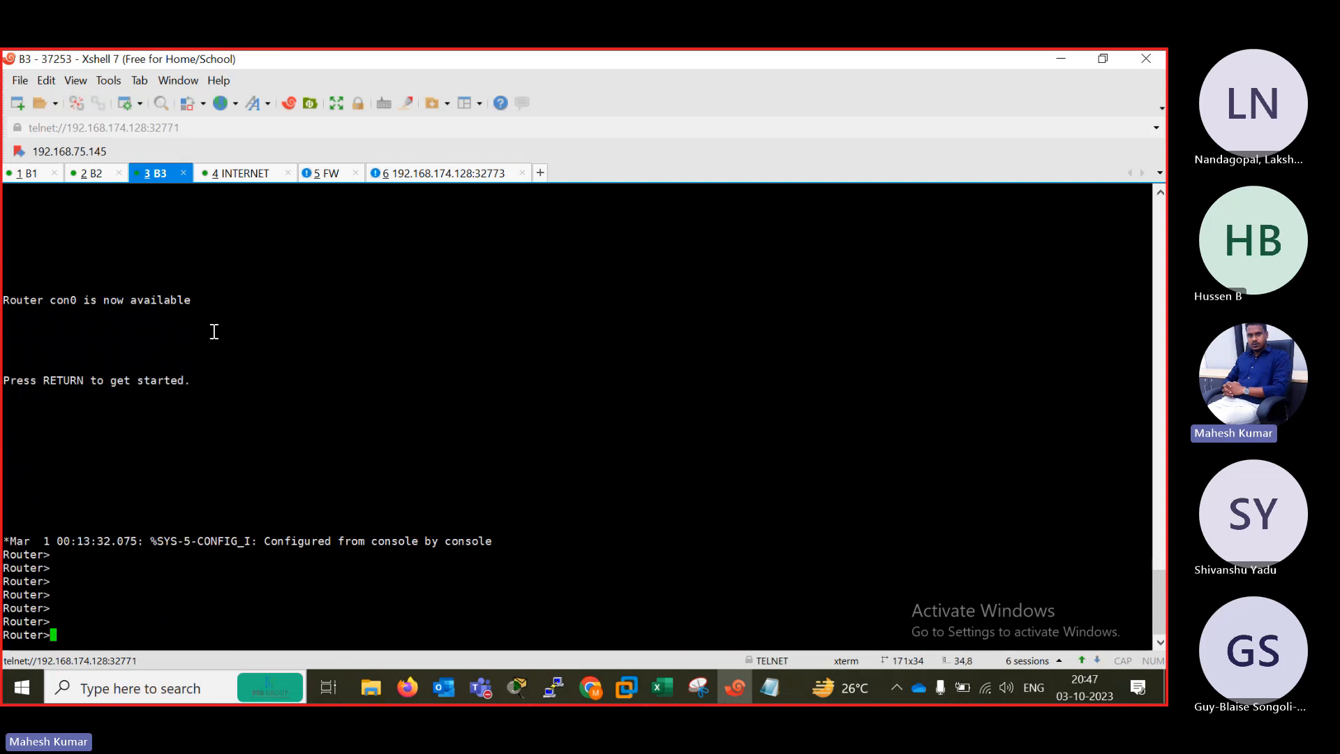
pyautogui.write('emn')
pyautogui.press('Return')
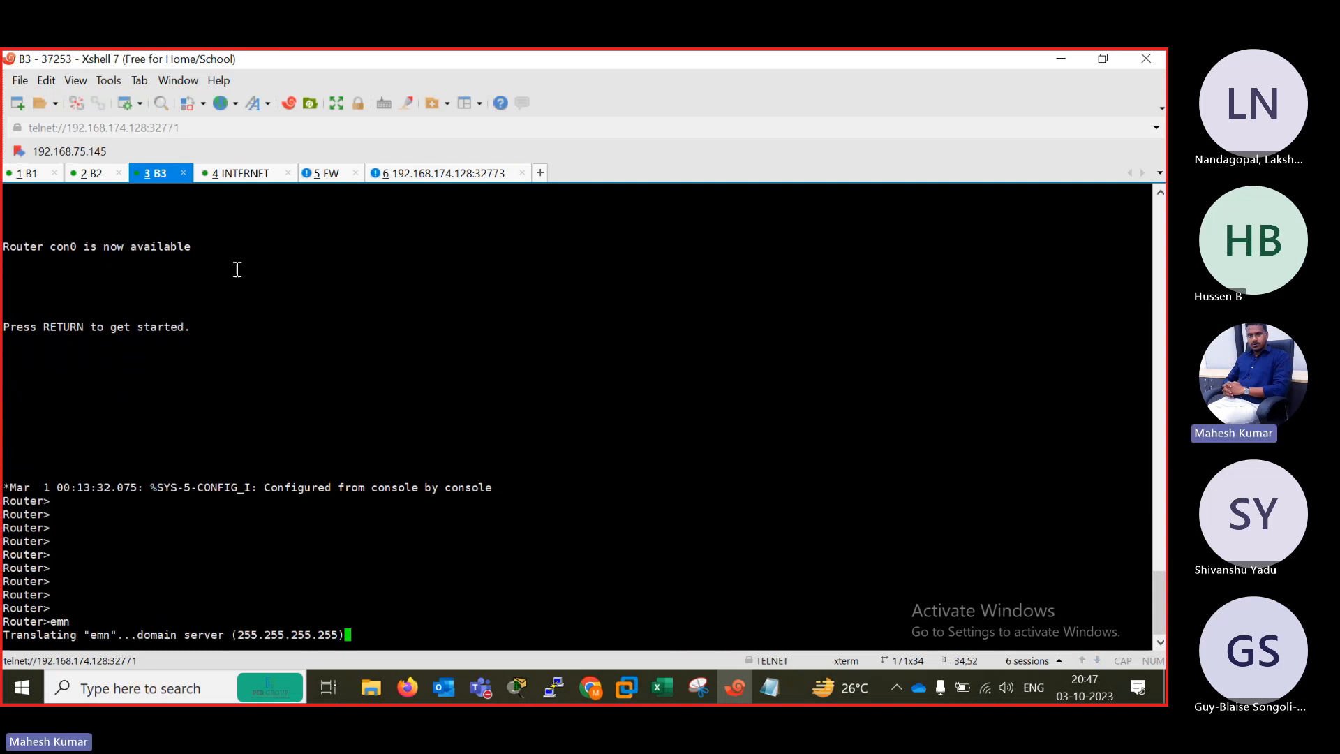
# Close the duplicate firewall console session 192.168.174.128:32773, keeping the FW session open.
pyautogui.click(503, 175)
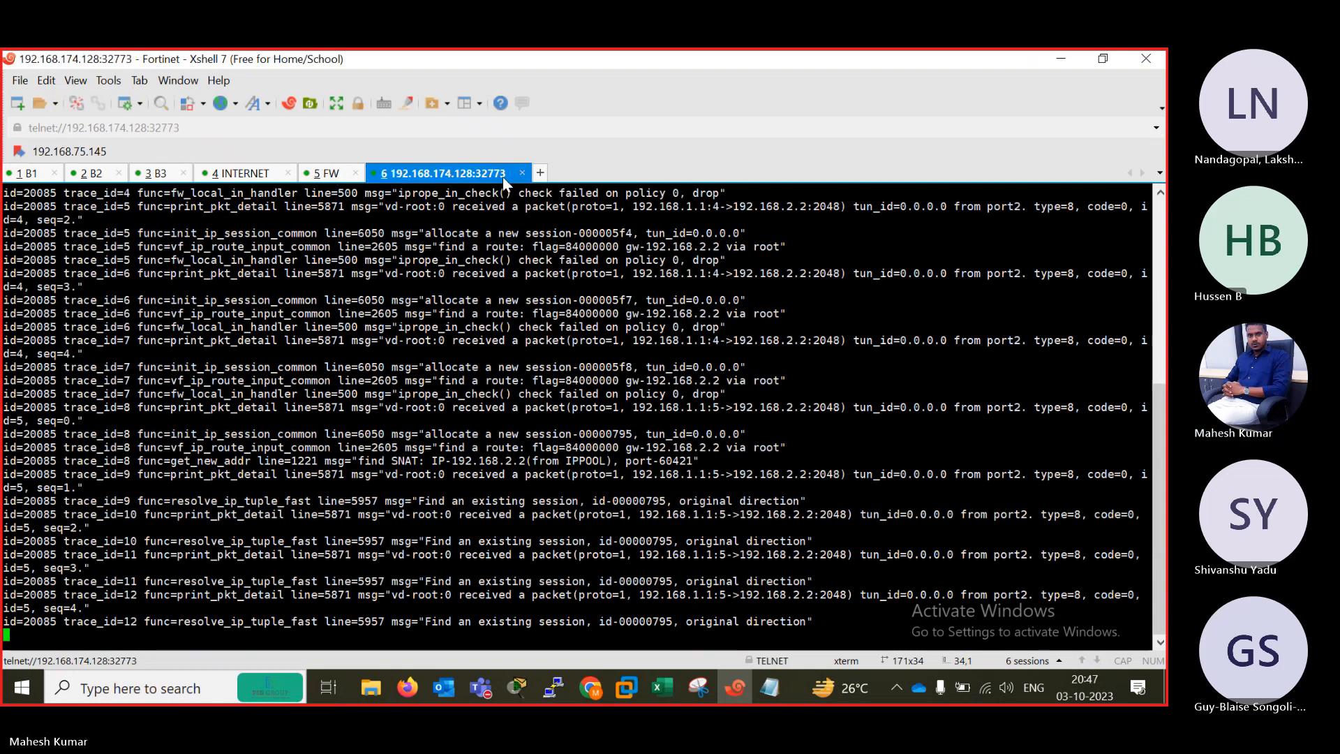
pyautogui.click(525, 174)
pyautogui.click(607, 407)
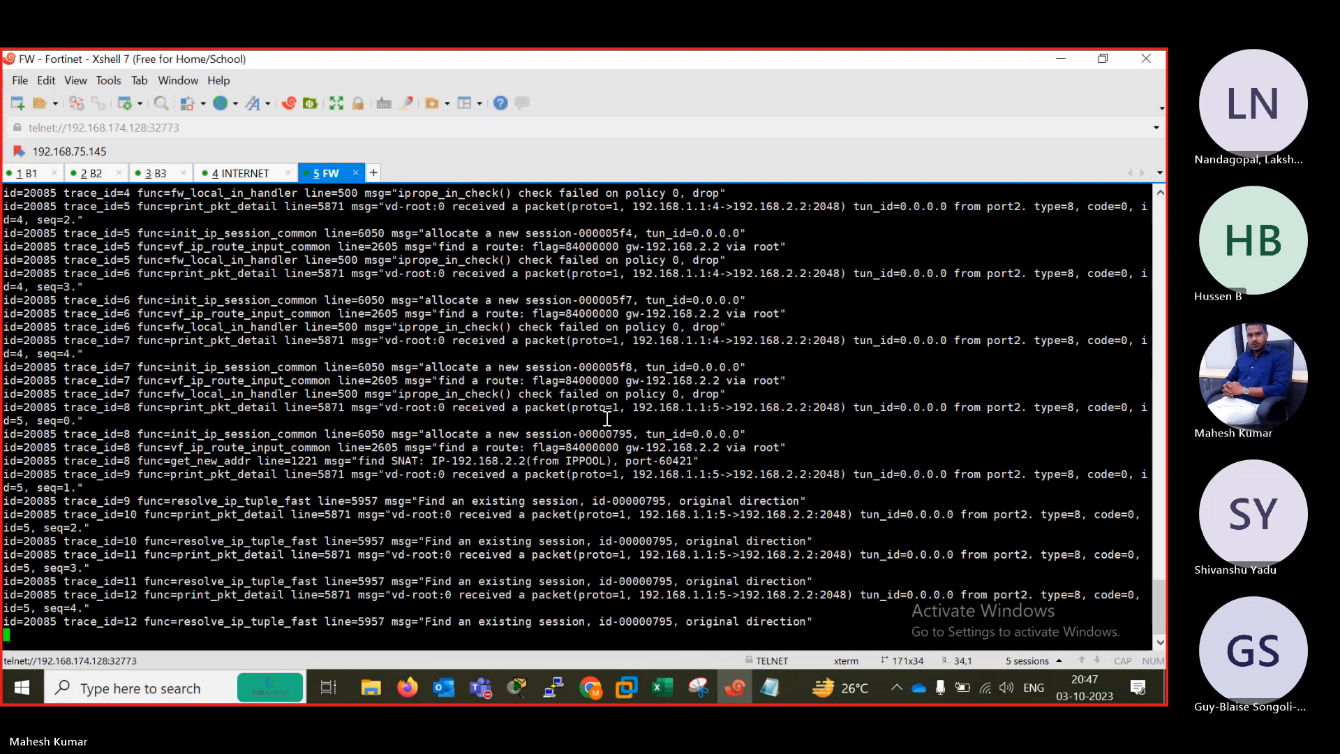
# Switch to the INTERNET router console, activate its prompt and enter privileged mode with en.
pyautogui.click(258, 176)
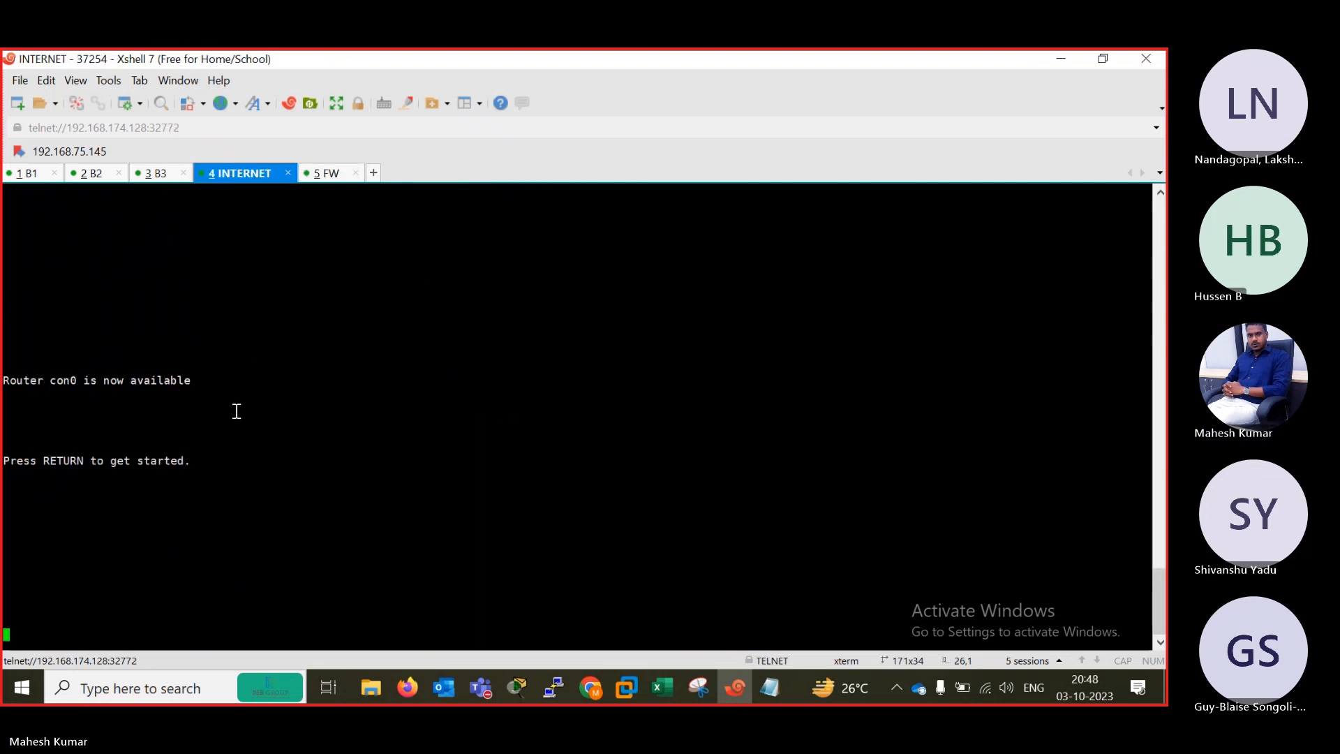
pyautogui.press('Return')
pyautogui.press('Return')
pyautogui.press('Return')
pyautogui.press('Return')
pyautogui.press('Return')
pyautogui.press('Return')
pyautogui.press('Return')
pyautogui.press('Return')
pyautogui.press('Return')
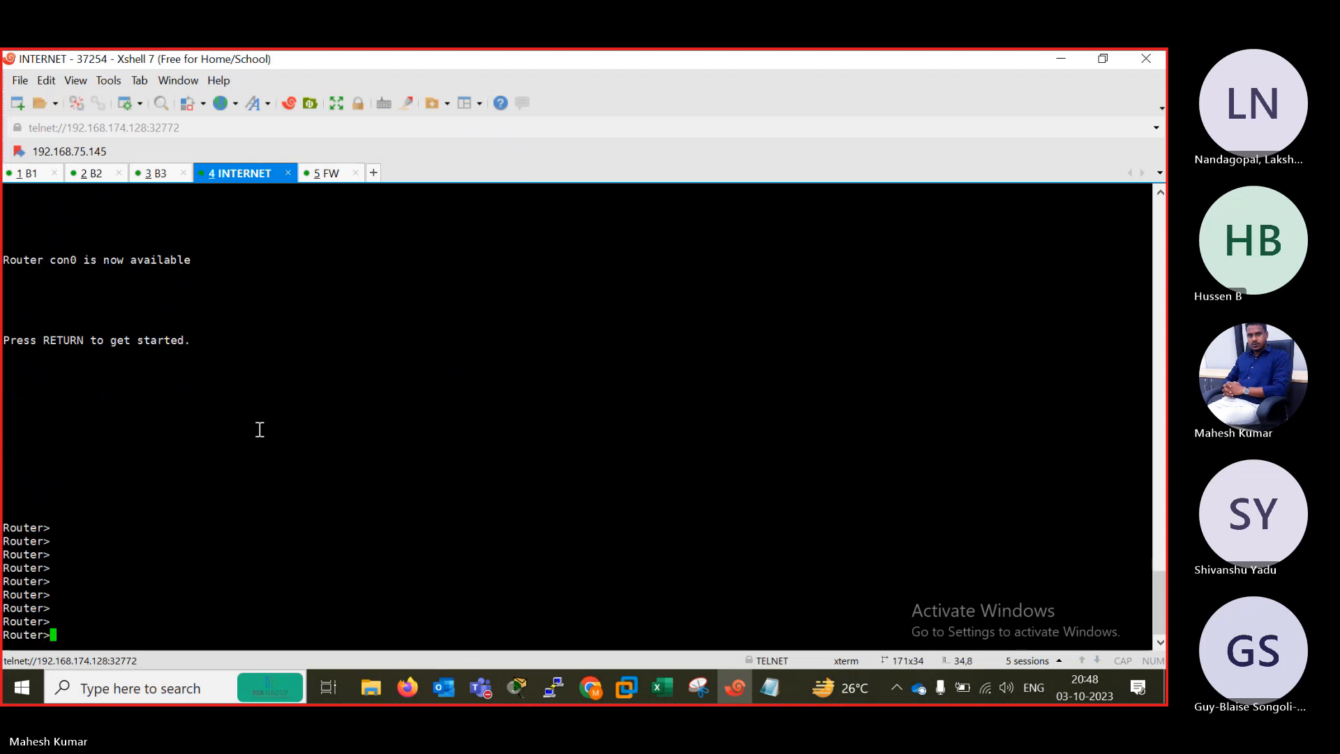
pyautogui.write('en')
pyautogui.press('Return')
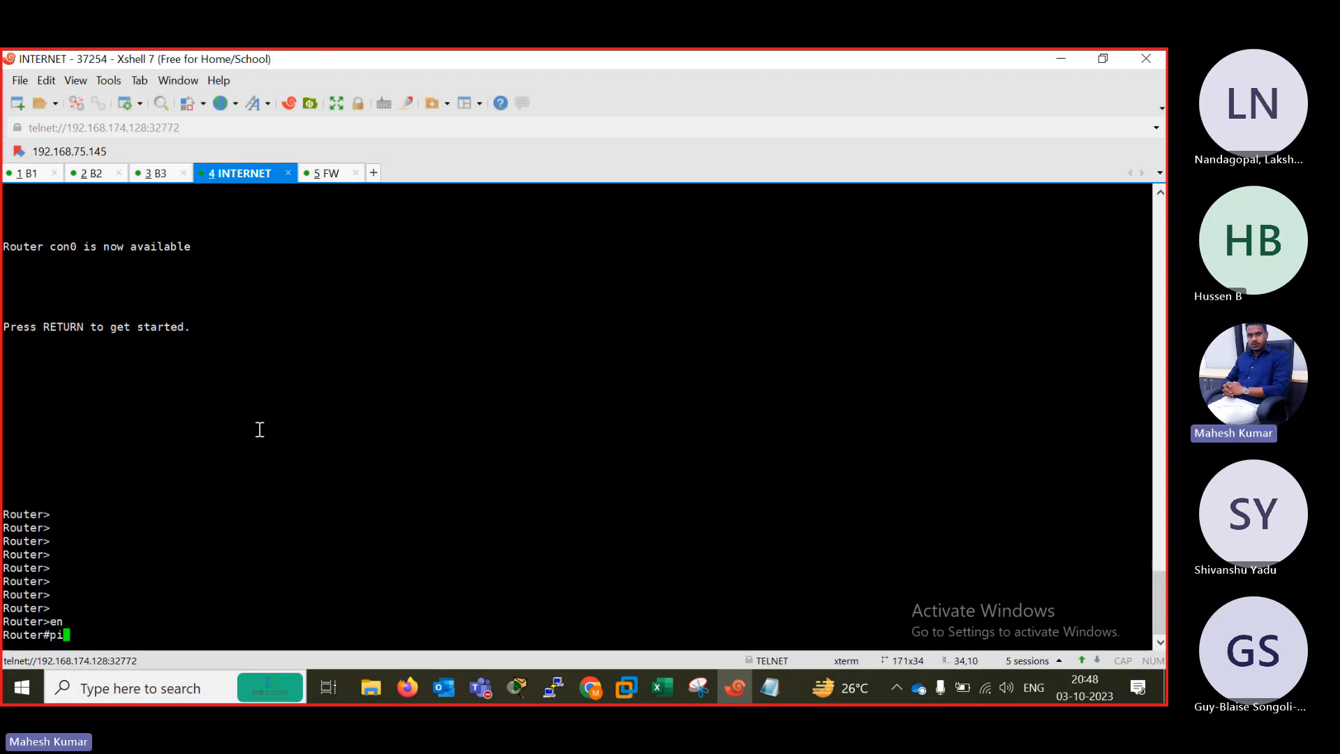
# Display the INTERNET router's routing table with show ip route.
pyautogui.write('pi')
pyautogui.press('Tab')
pyautogui.write('sh')
pyautogui.press('Tab')
pyautogui.write('i')
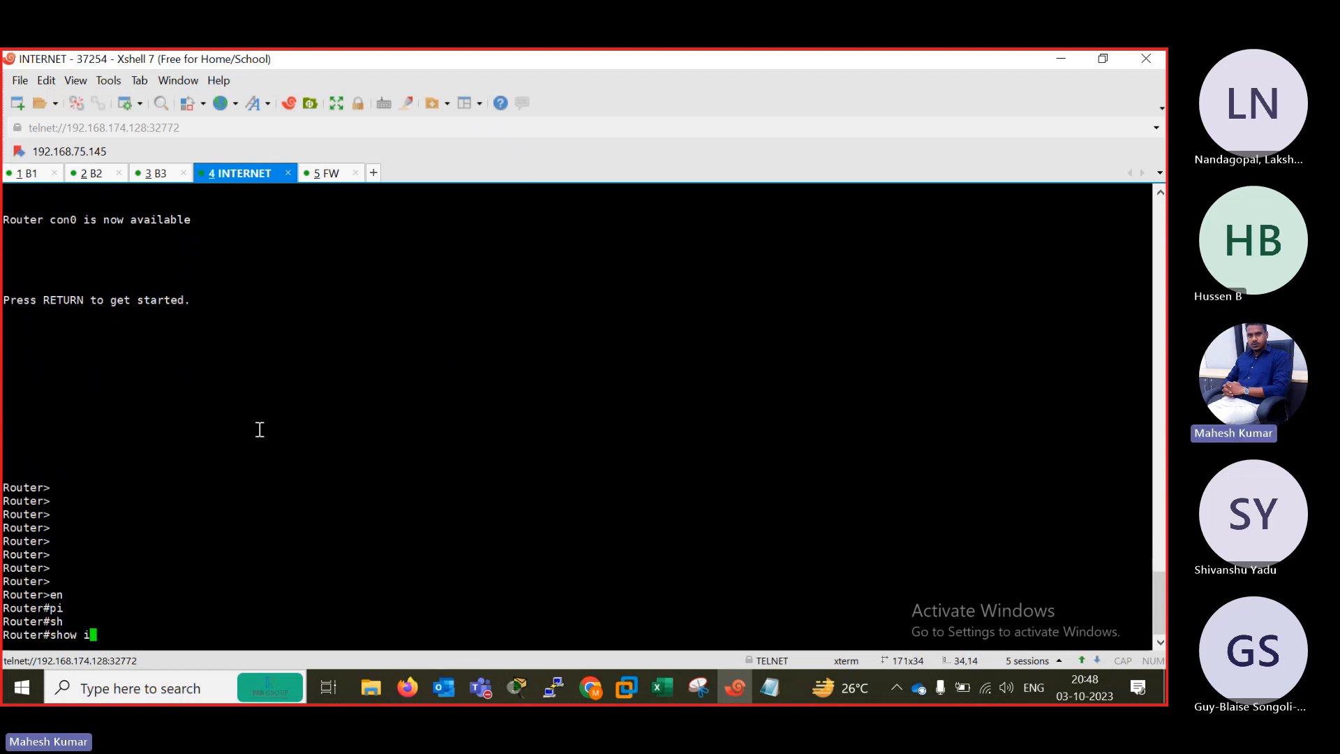
pyautogui.write('p rou')
pyautogui.press('Tab')
pyautogui.press('Return')
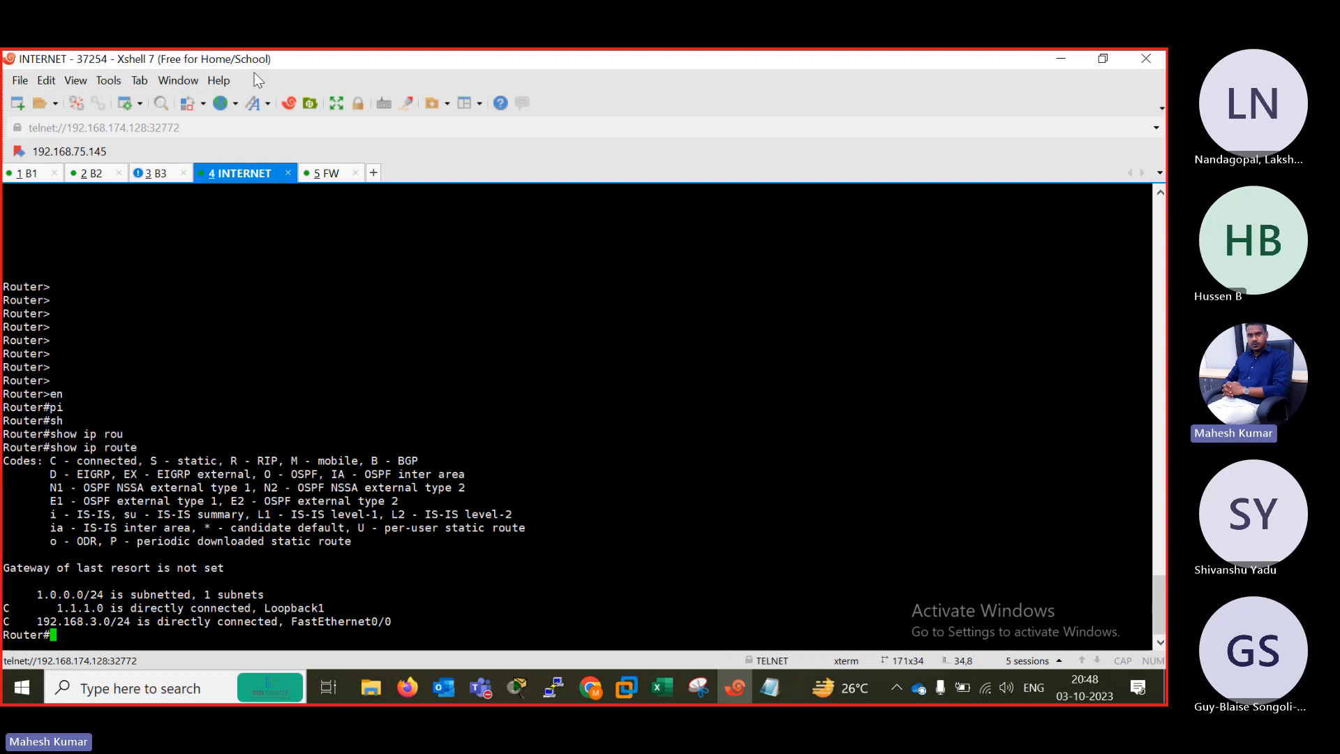
# Return to the FortiGate page in Firefox, open a new CLI console and check the addresses in the EVE topology.
pyautogui.click(91, 174)
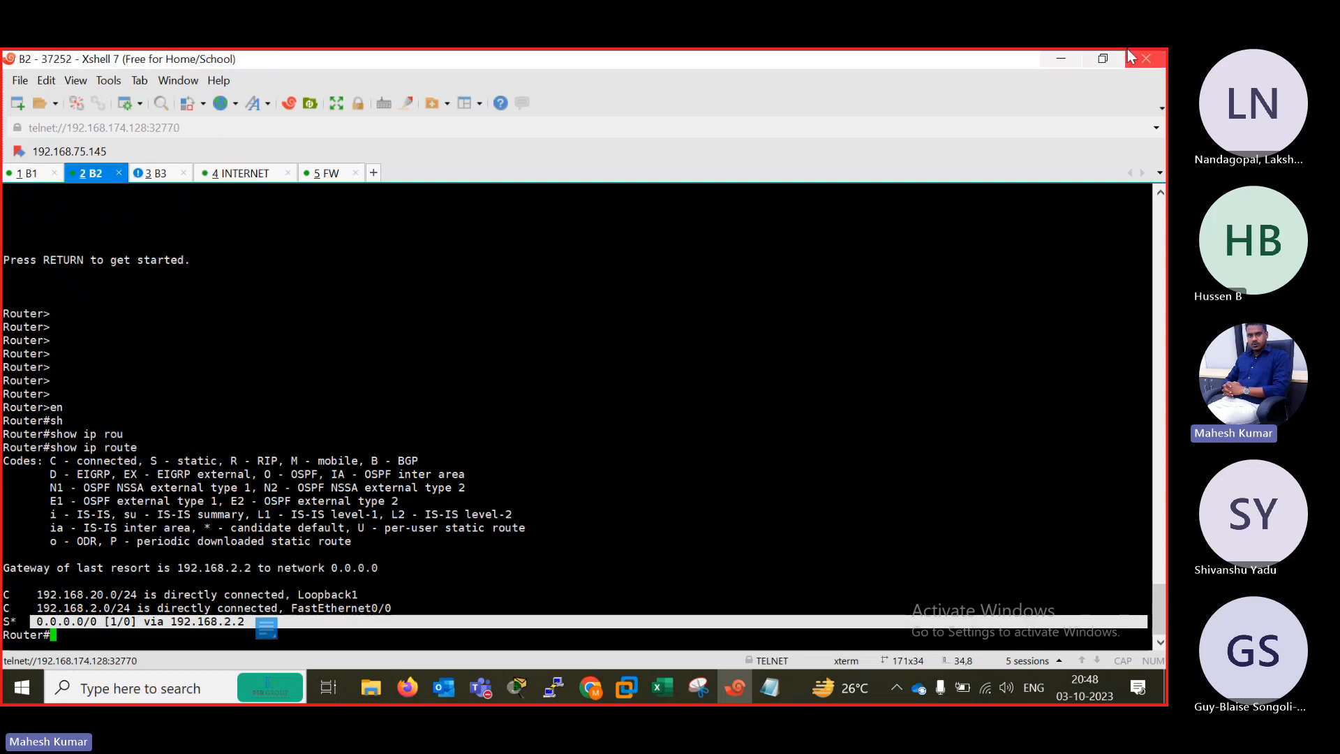
pyautogui.click(1048, 61)
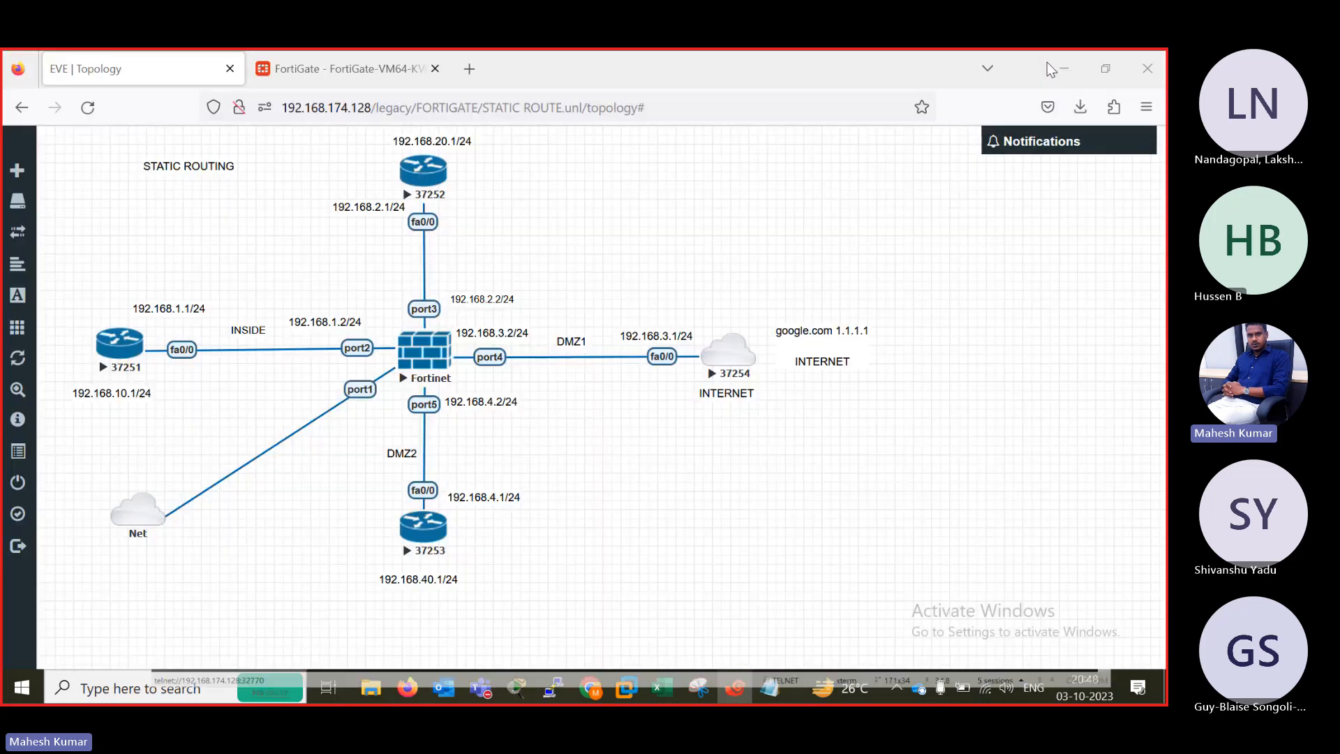
pyautogui.click(308, 68)
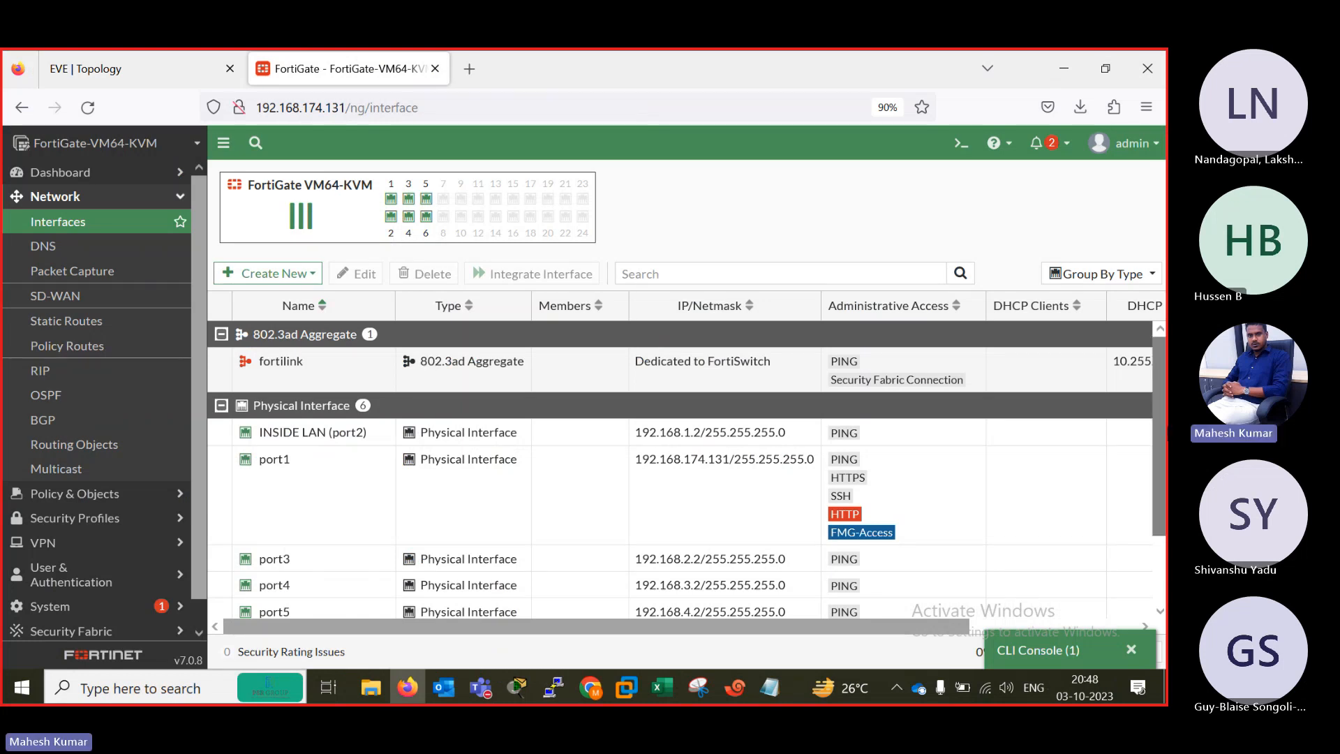
pyautogui.scroll(-2, 1117, 467)
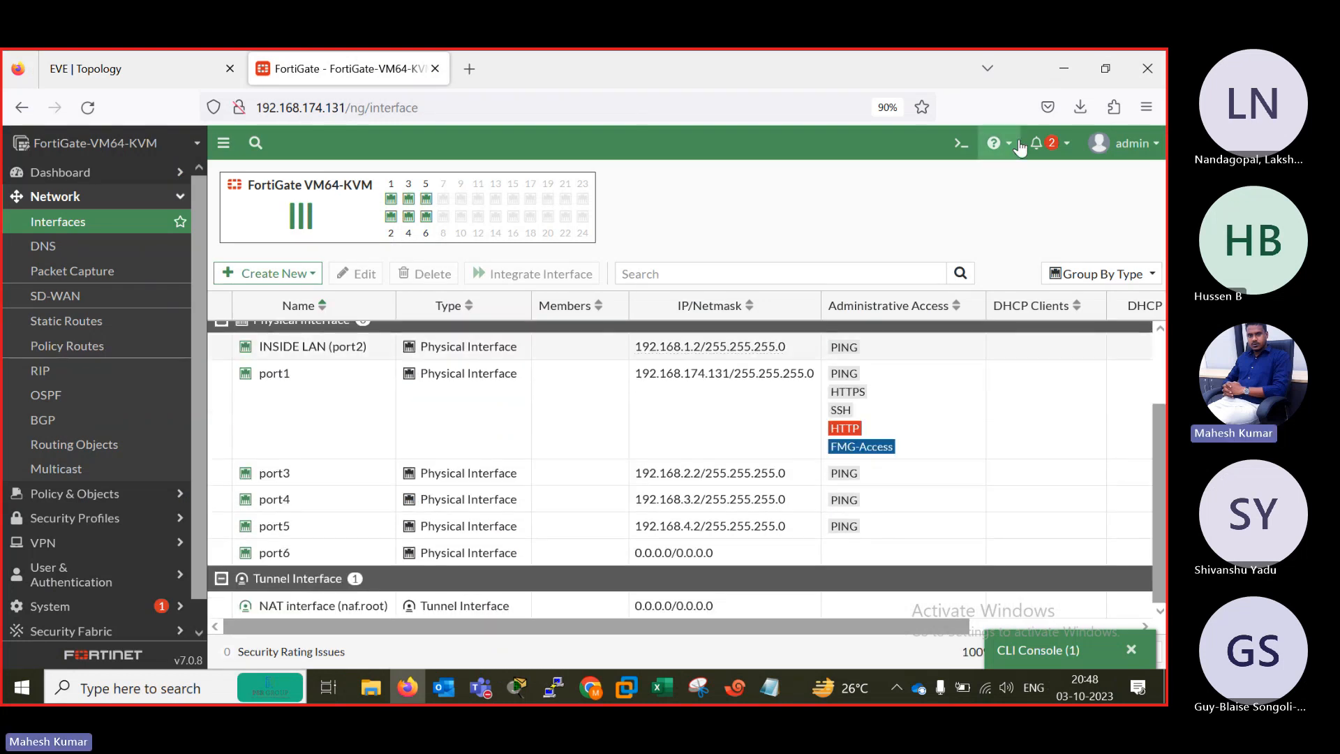
pyautogui.click(961, 143)
pyautogui.click(152, 57)
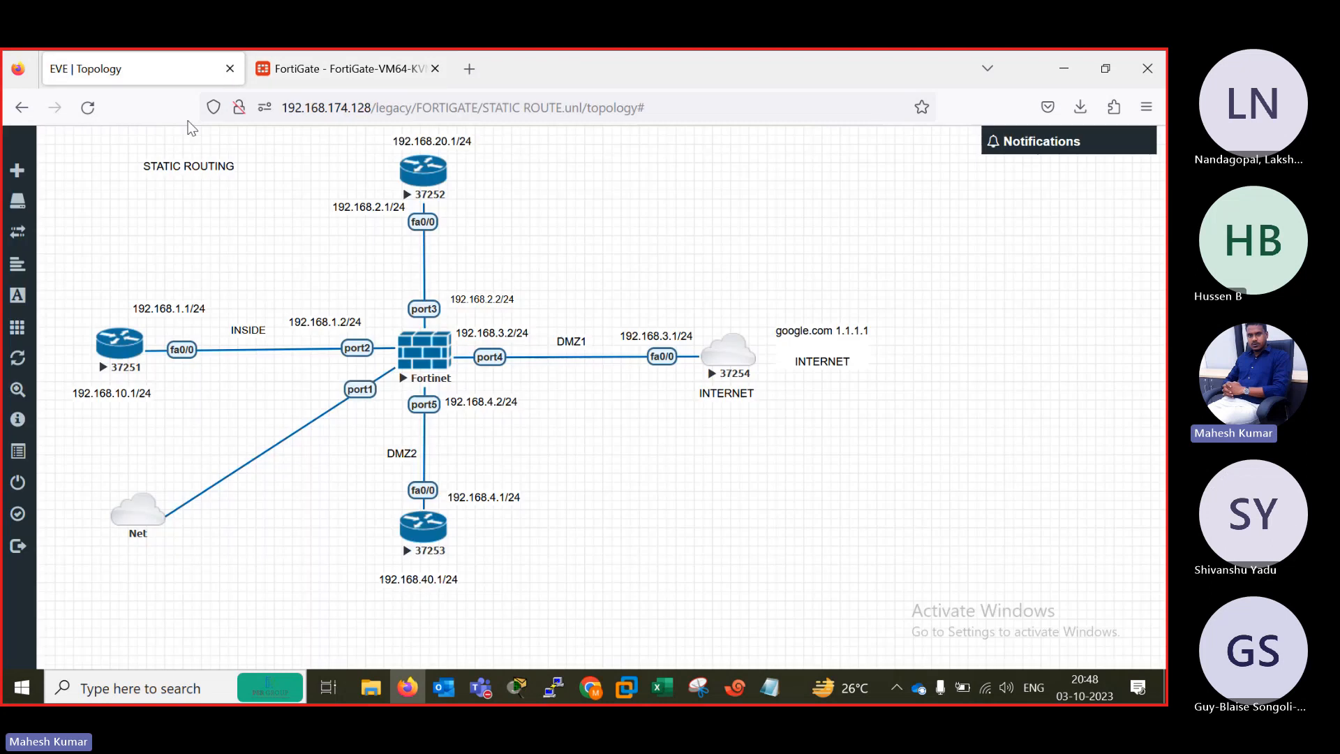
pyautogui.click(349, 69)
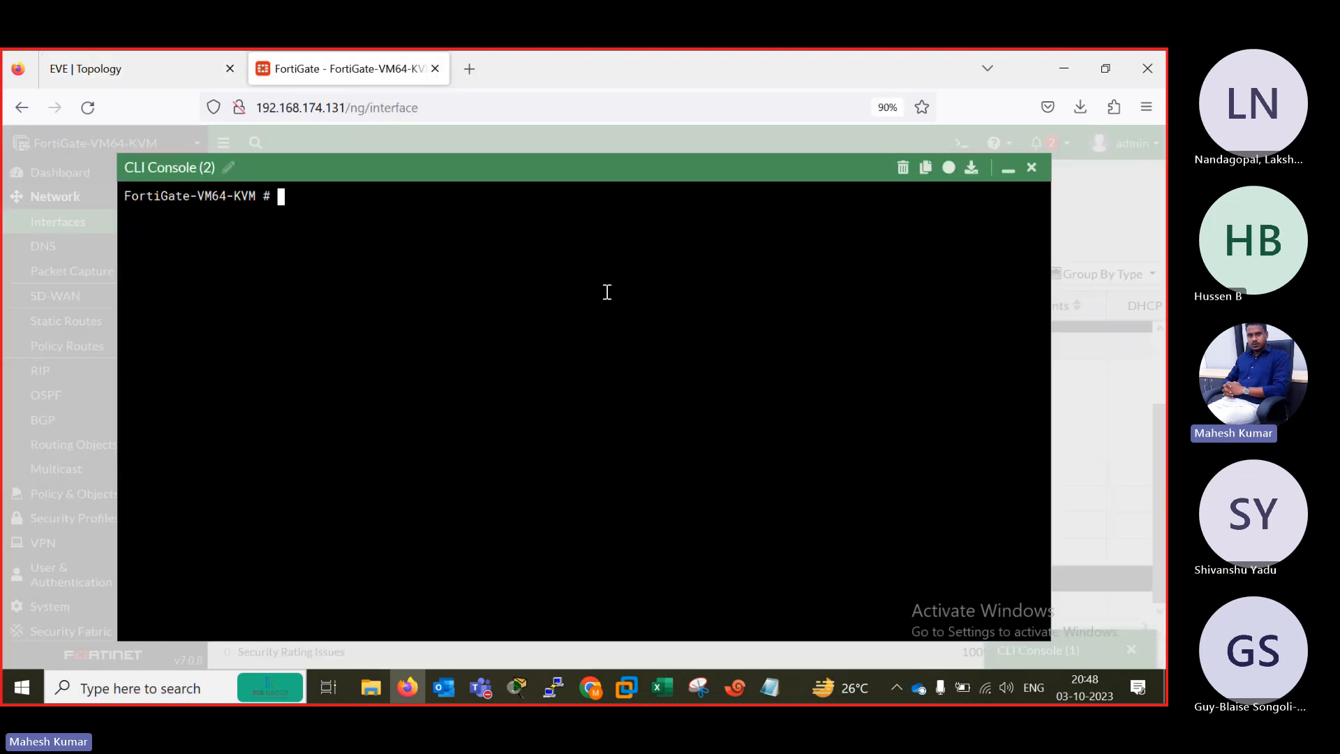
pyautogui.write('ex pi')
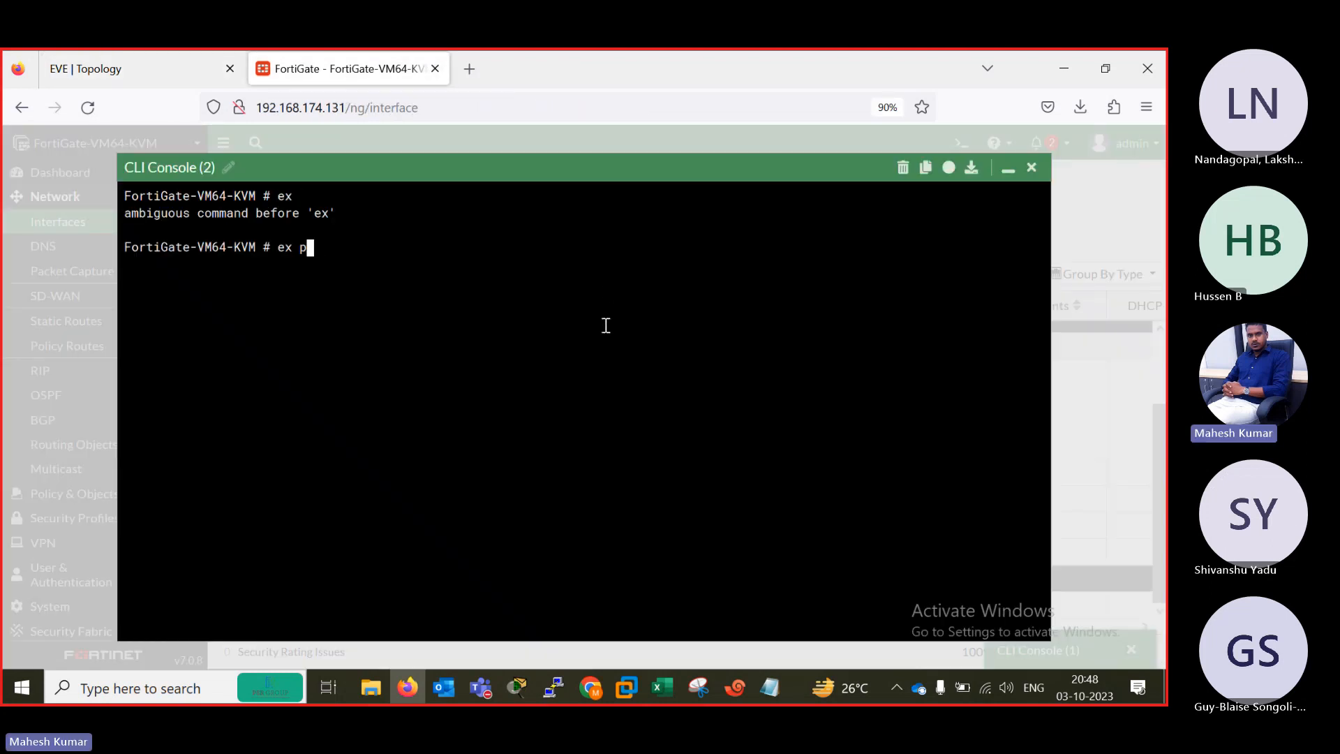
pyautogui.press('BackSpace')
pyautogui.press('BackSpace')
pyautogui.write('c')
pyautogui.press('BackSpace')
pyautogui.press('BackSpace')
pyautogui.press('BackSpace')
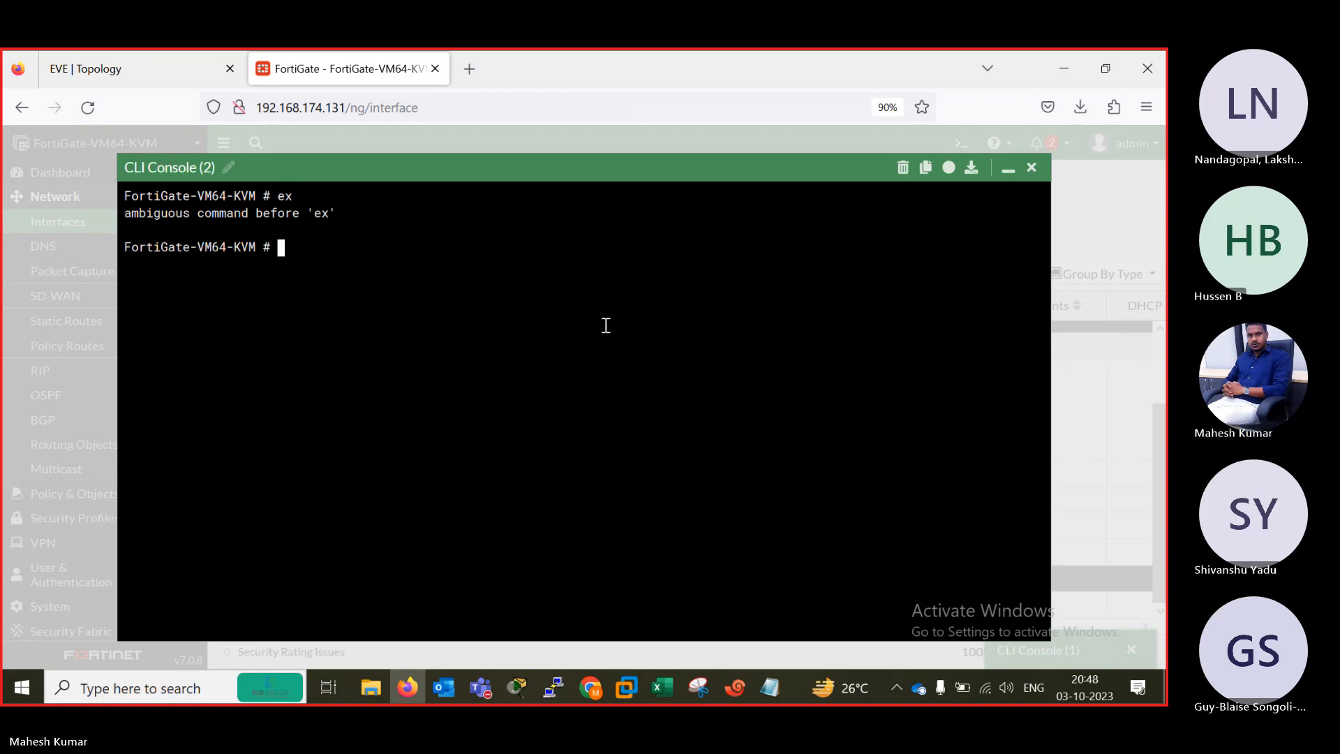
# Ping B1's loopback from the firewall with execute ping 192.168.10.1.
pyautogui.write('execute ping ')
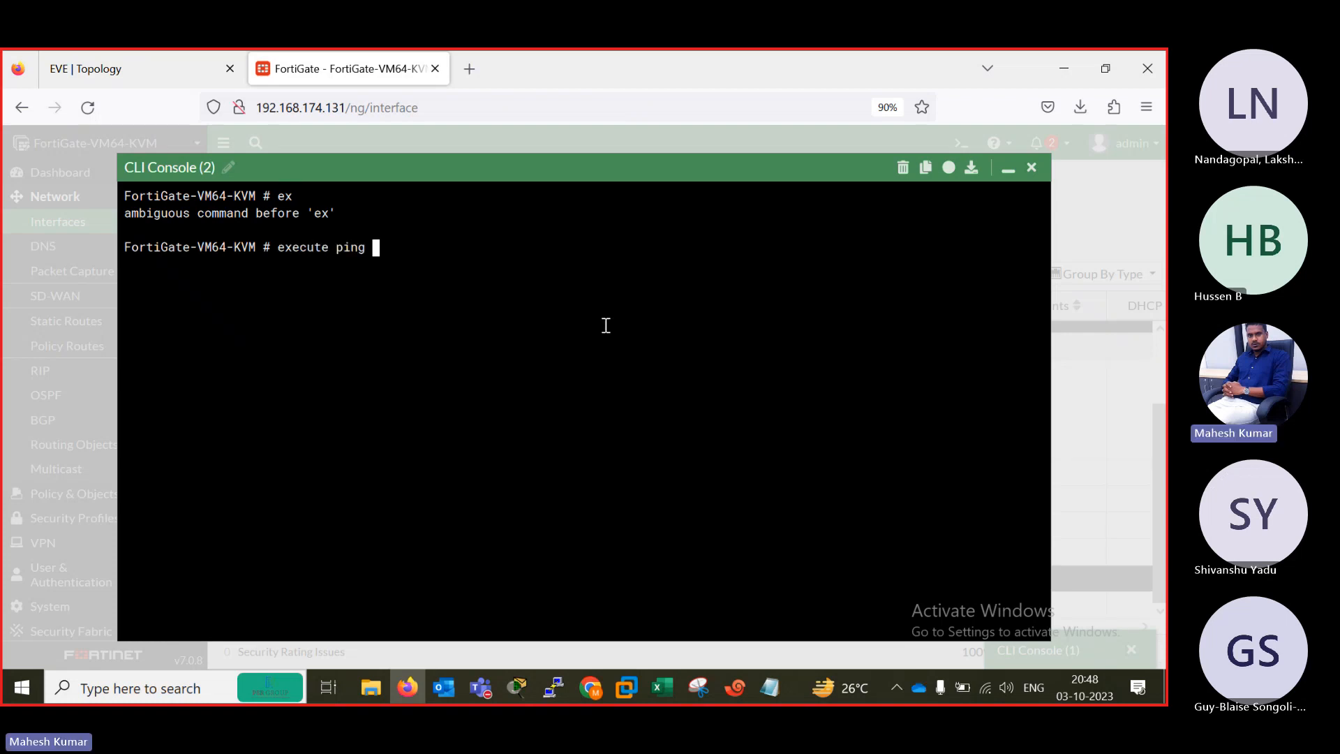
pyautogui.write('192.168.10.1')
pyautogui.press('Return')
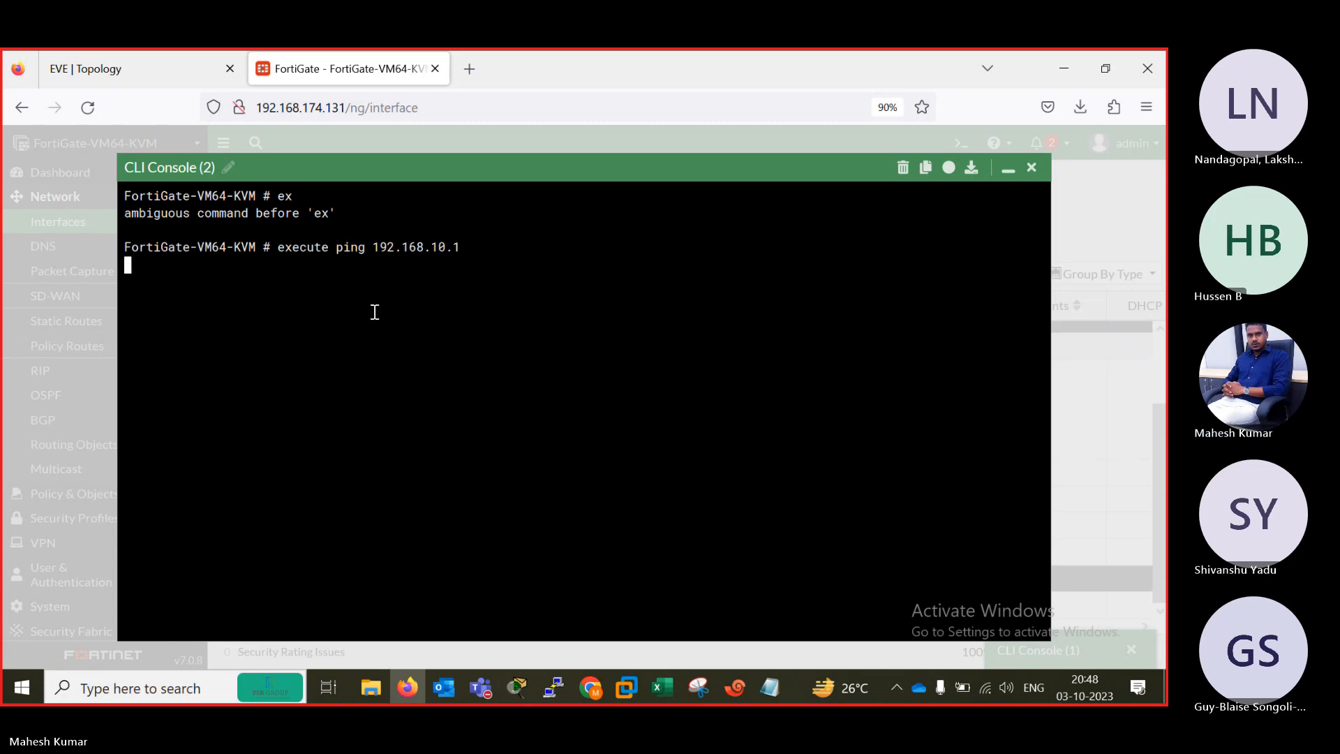
# Check the EVE topology again, return to the FortiGate page and close CLI Console (2).
pyautogui.click(132, 68)
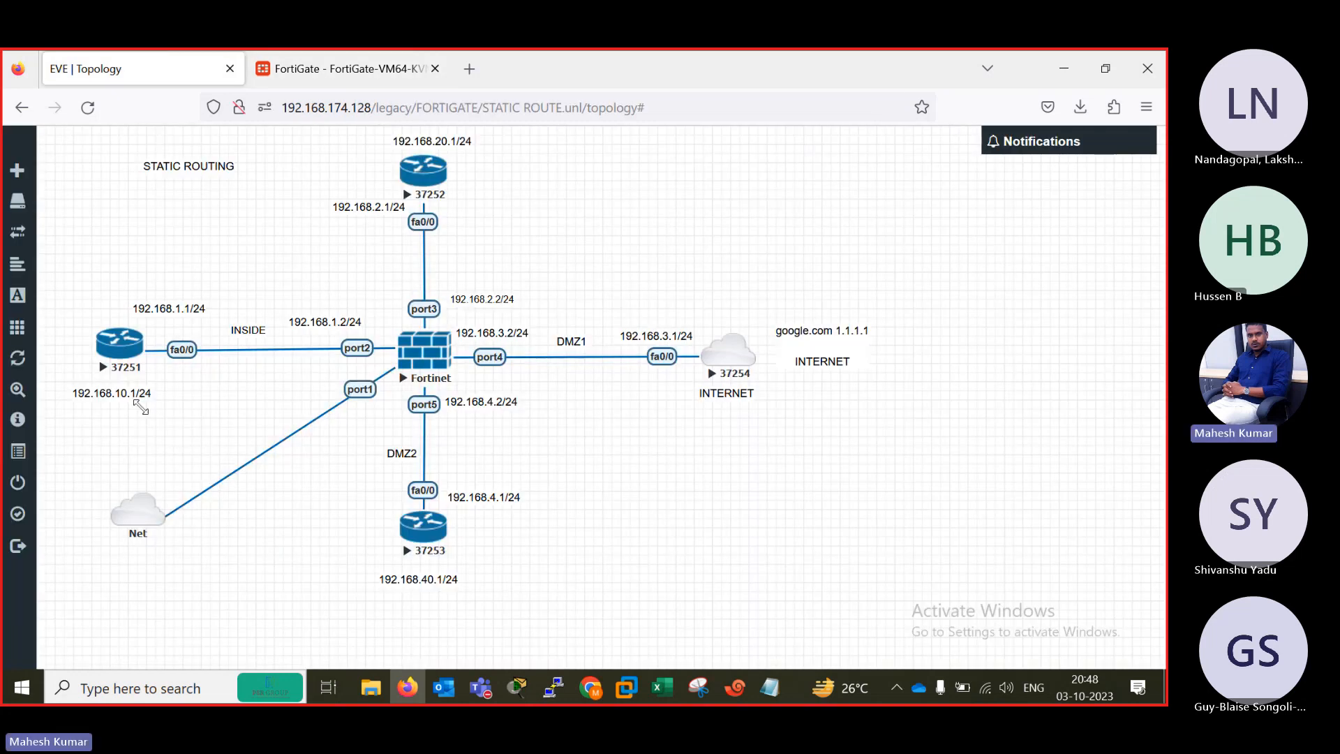
pyautogui.click(354, 56)
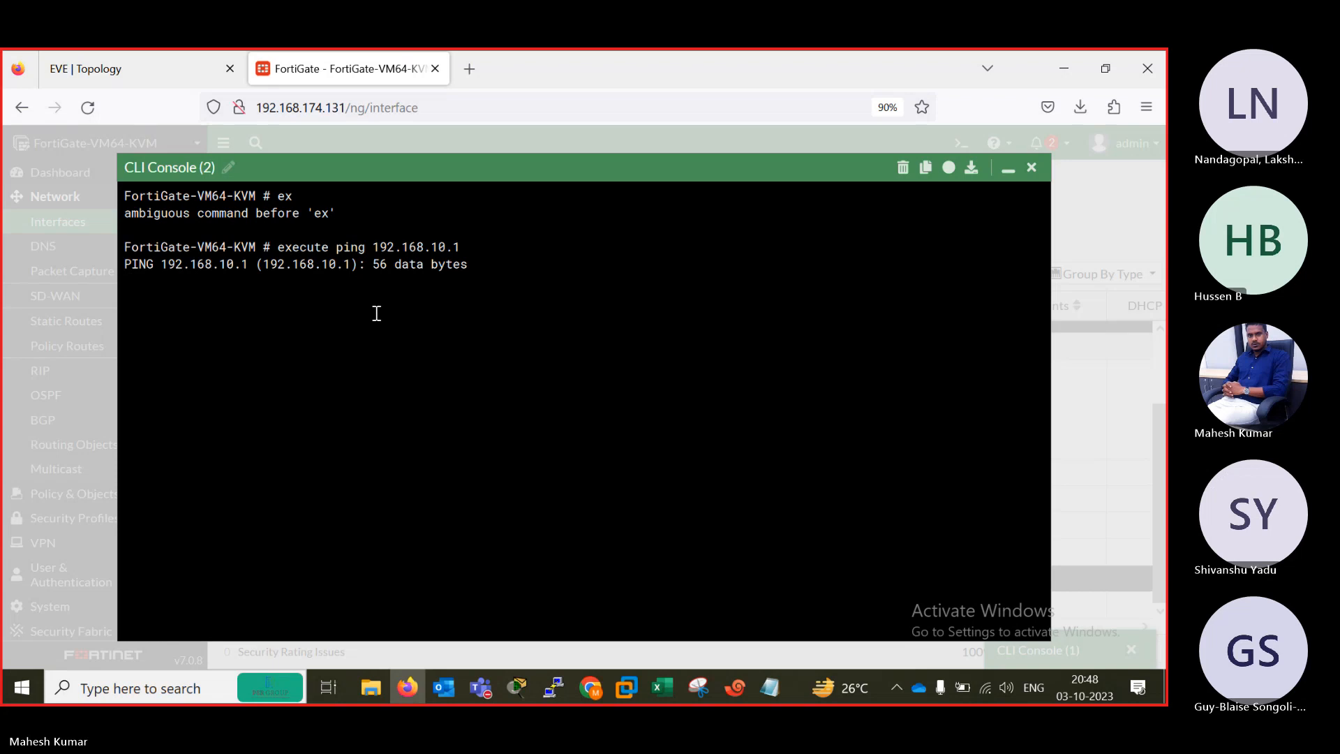
pyautogui.click(1032, 169)
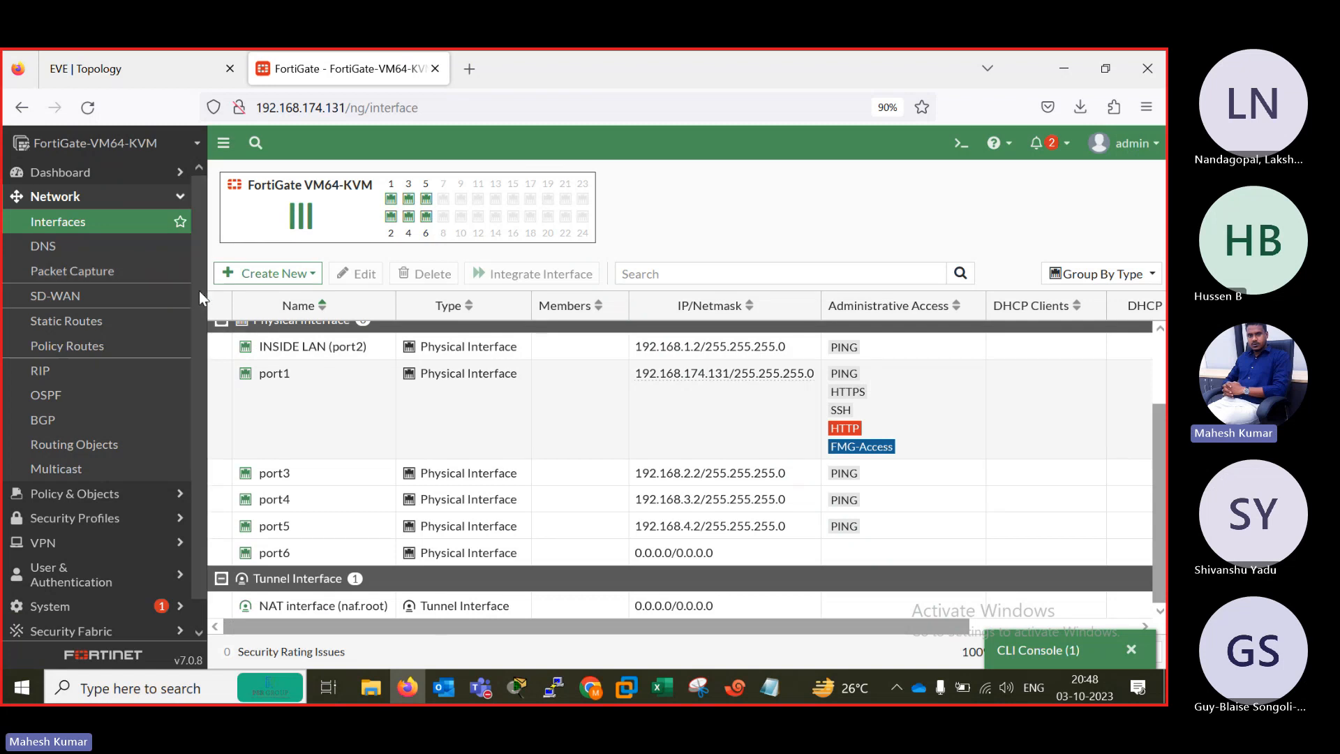
# Open the firewall policy list and close the minimized CLI Console (1).
pyautogui.click(96, 495)
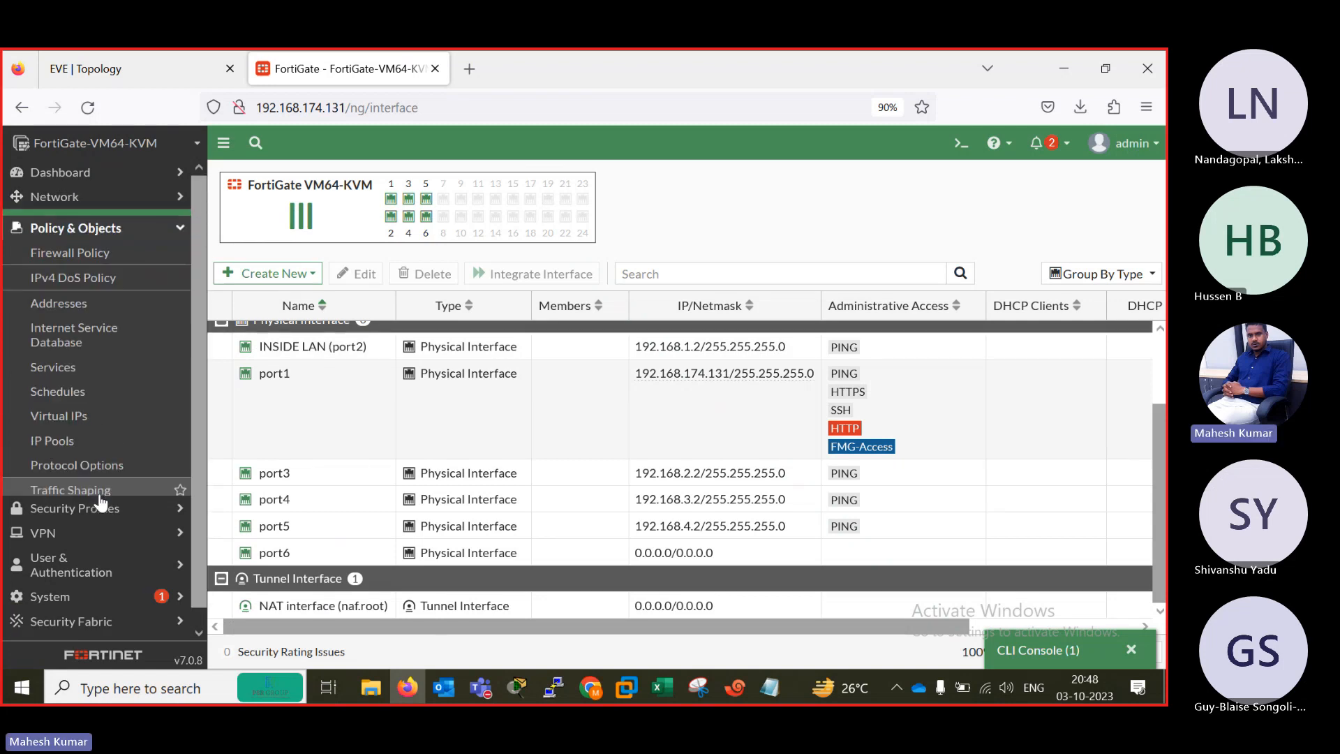
pyautogui.click(62, 248)
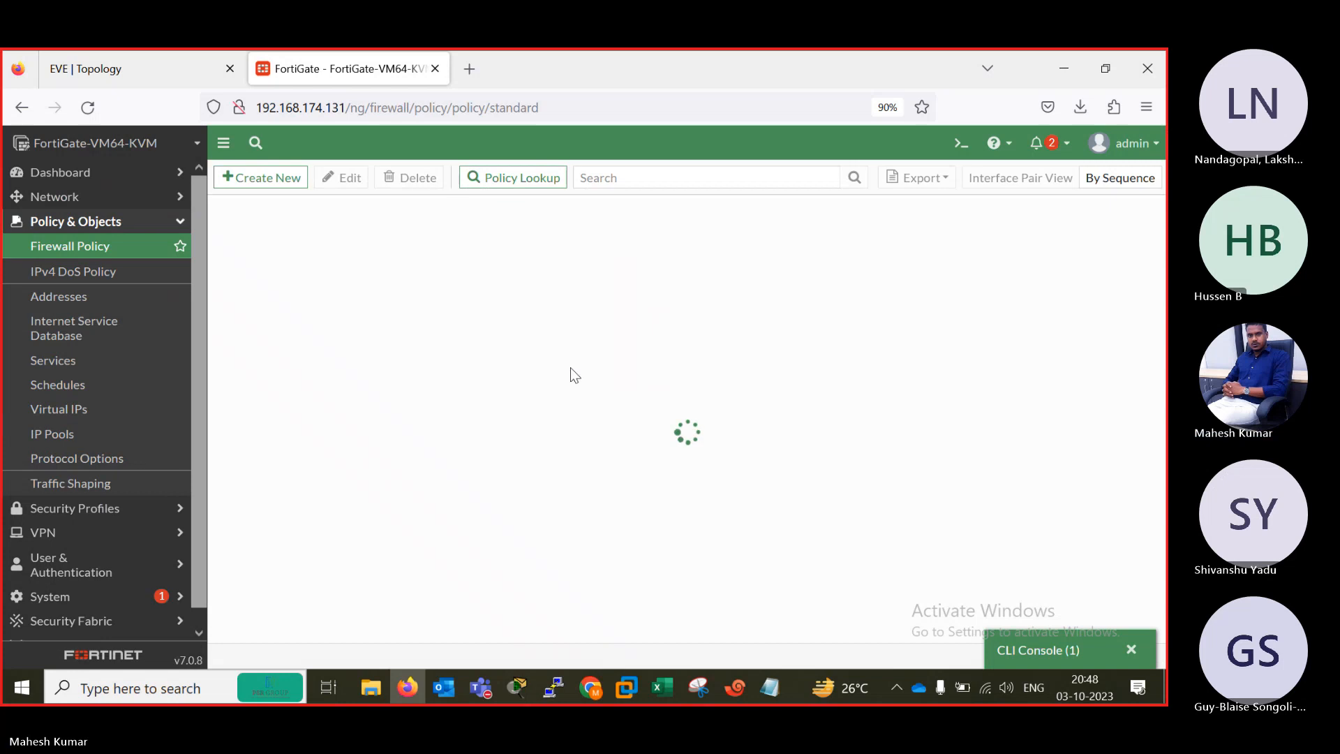
pyautogui.click(1131, 649)
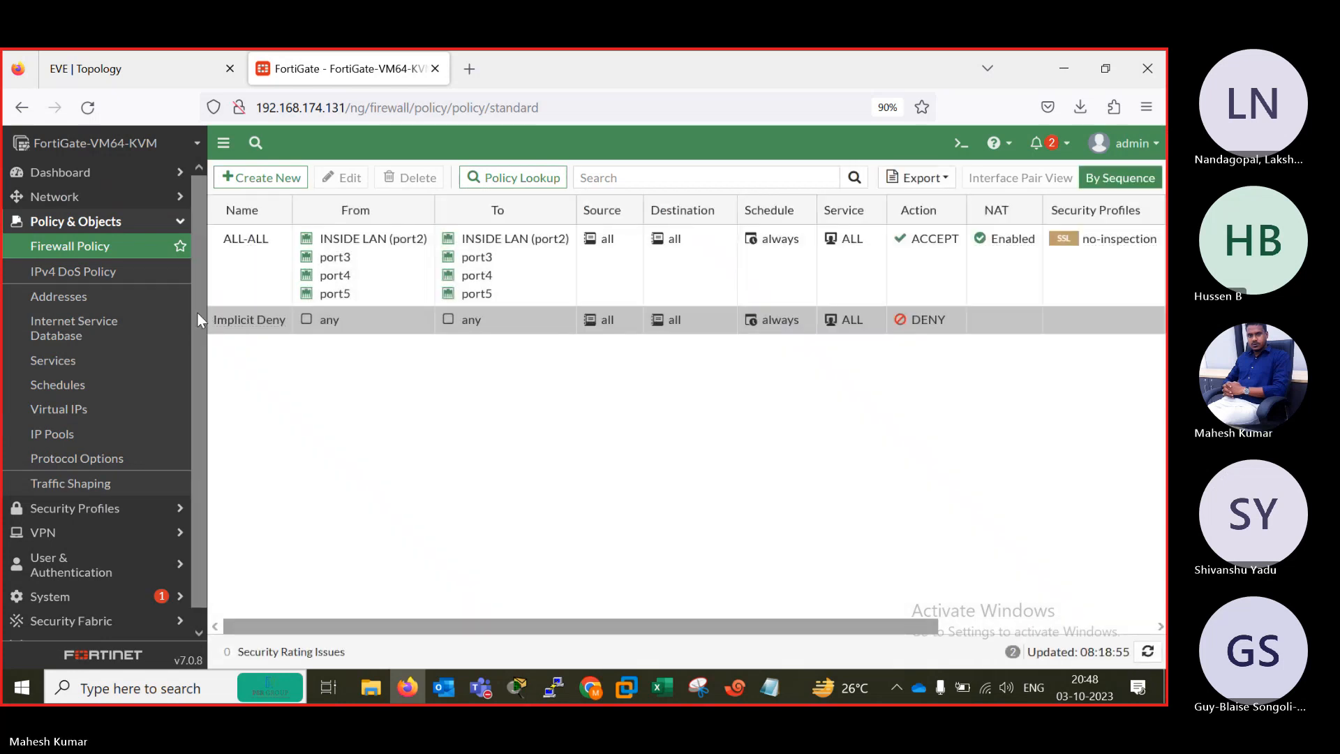
# Examine the addresses of the physical interfaces in the network interface list and open the configured static routes.
pyautogui.click(77, 200)
pyautogui.click(63, 220)
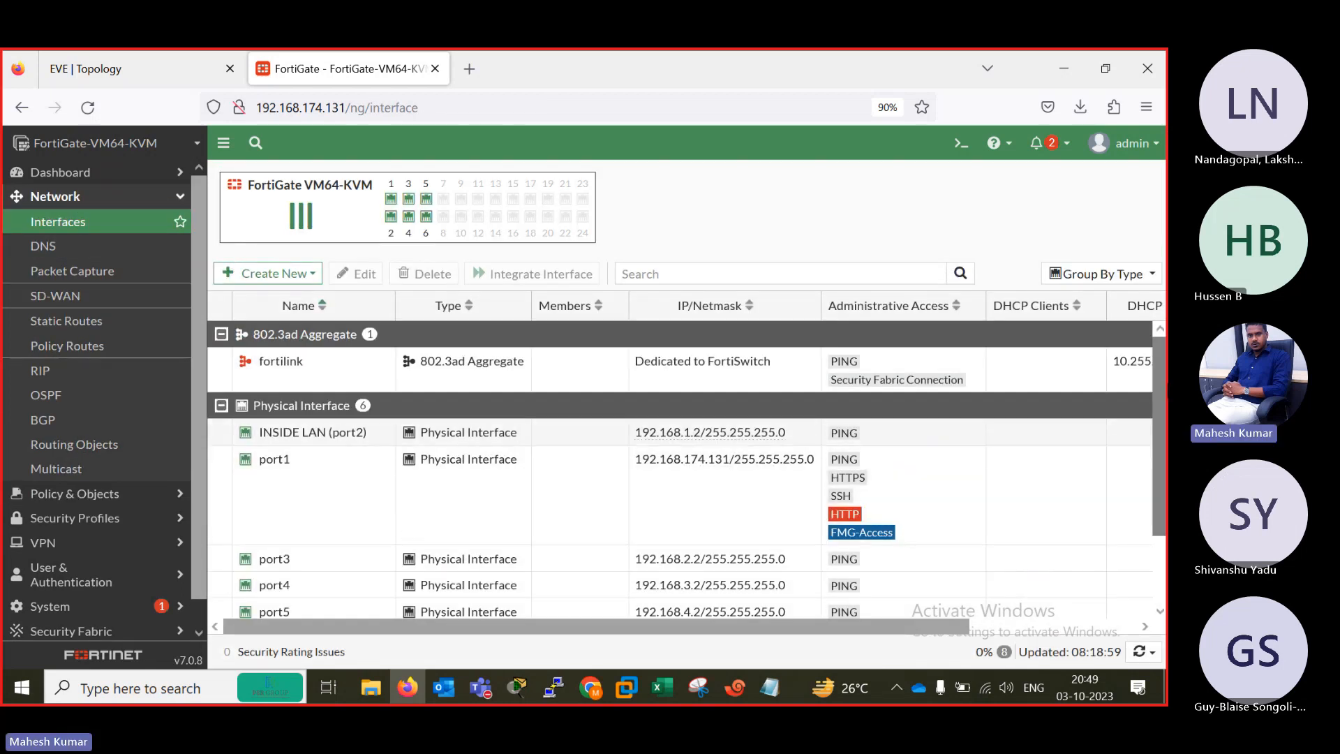
pyautogui.scroll(-1, 1036, 442)
pyautogui.scroll(-1, 1167, 411)
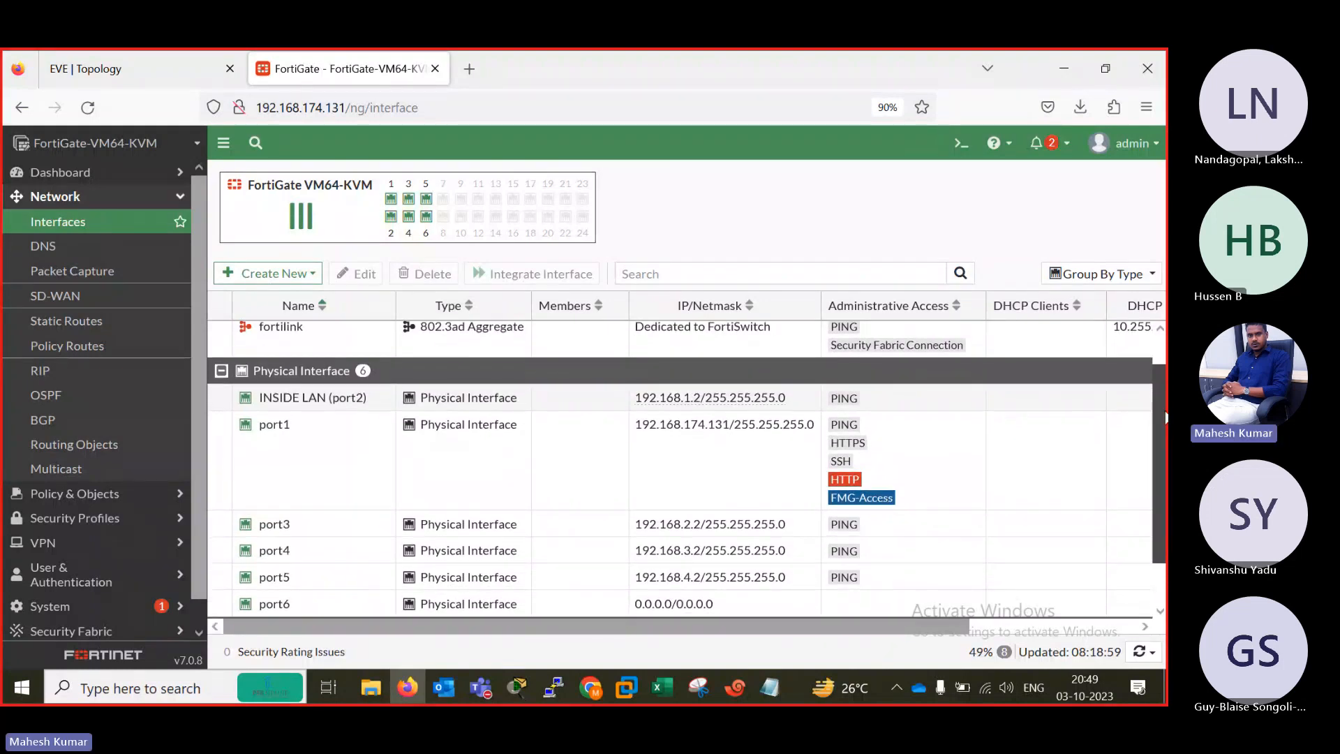
pyautogui.scroll(-1, 1166, 419)
pyautogui.moveTo(1162, 423); pyautogui.dragTo(1159, 454)
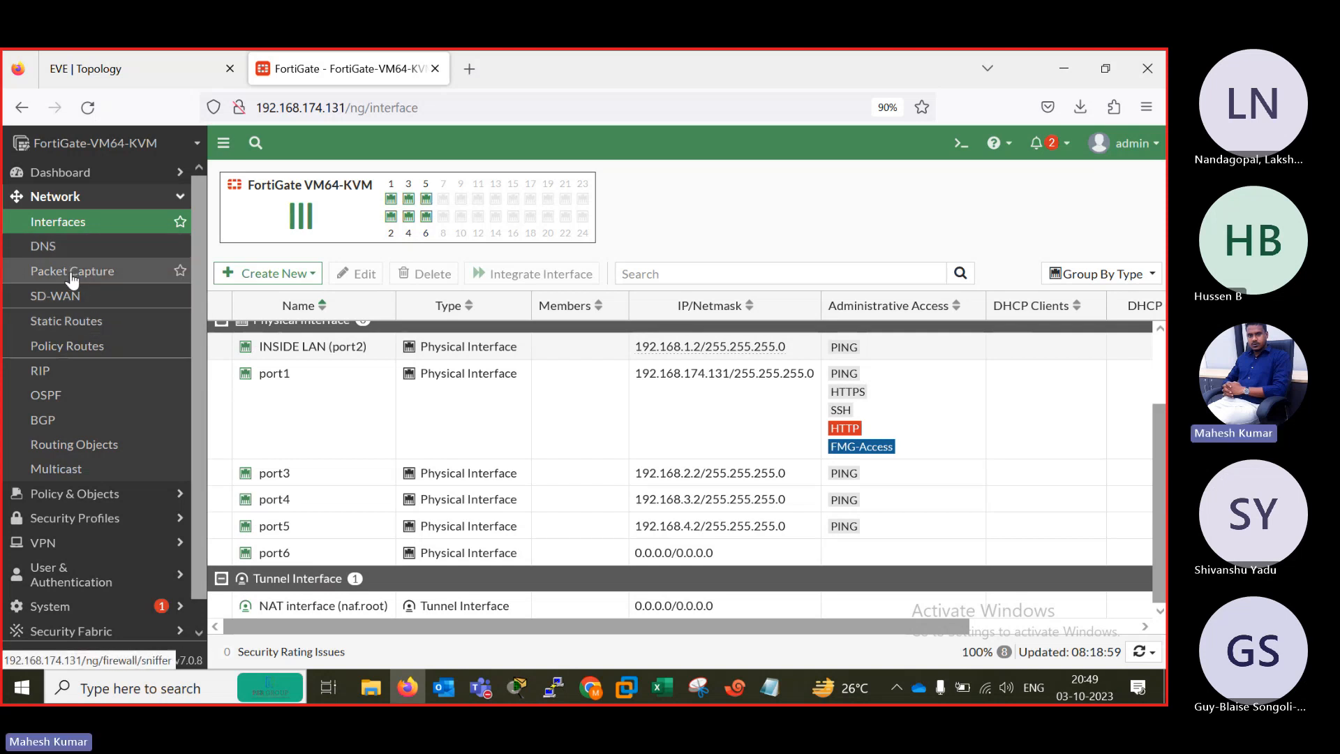
pyautogui.click(79, 326)
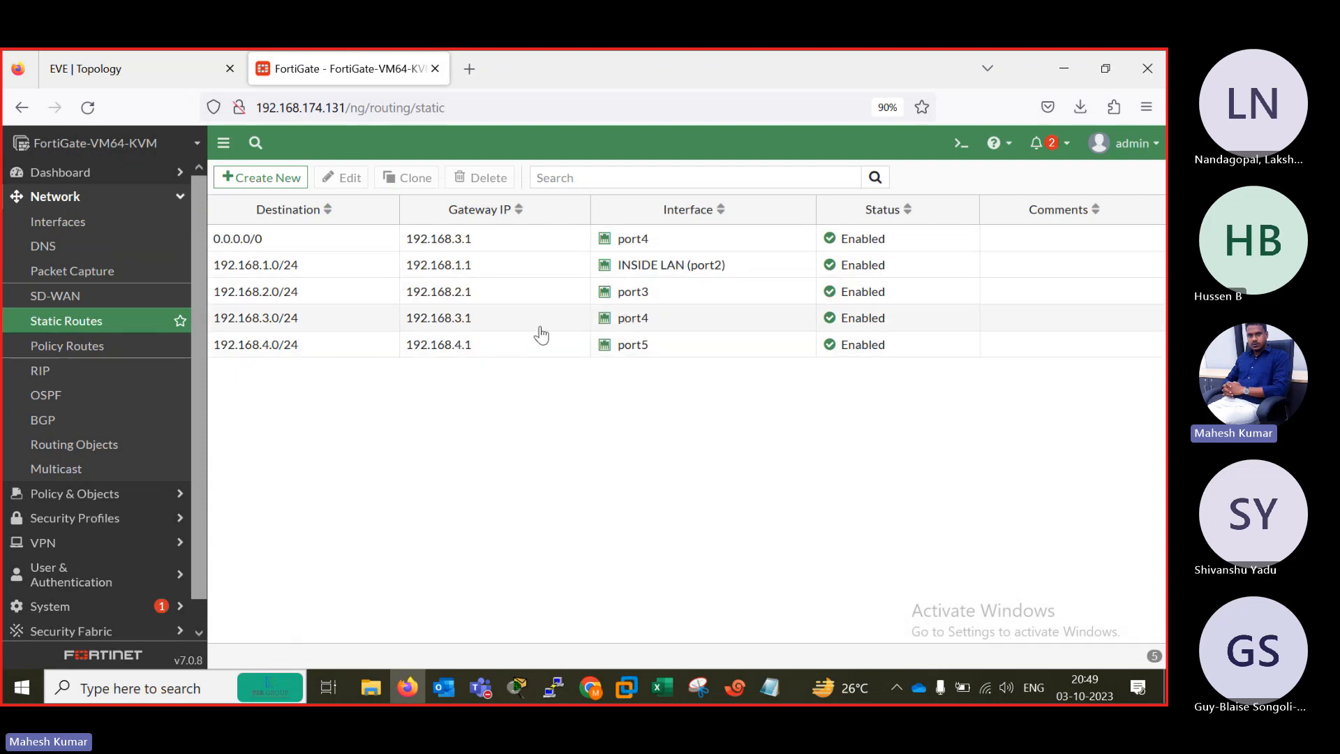
# Expand the Dashboard section and open the list of monitors that can be added.
pyautogui.click(91, 174)
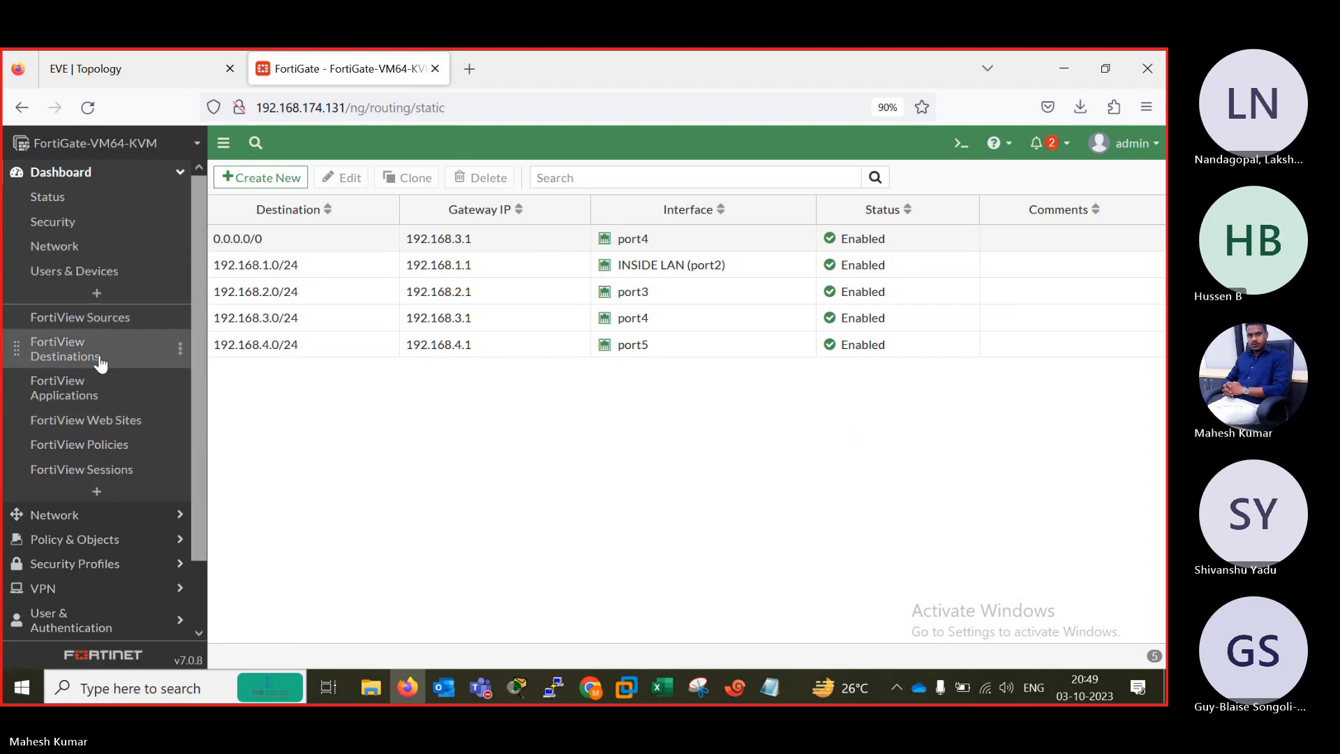
pyautogui.click(97, 492)
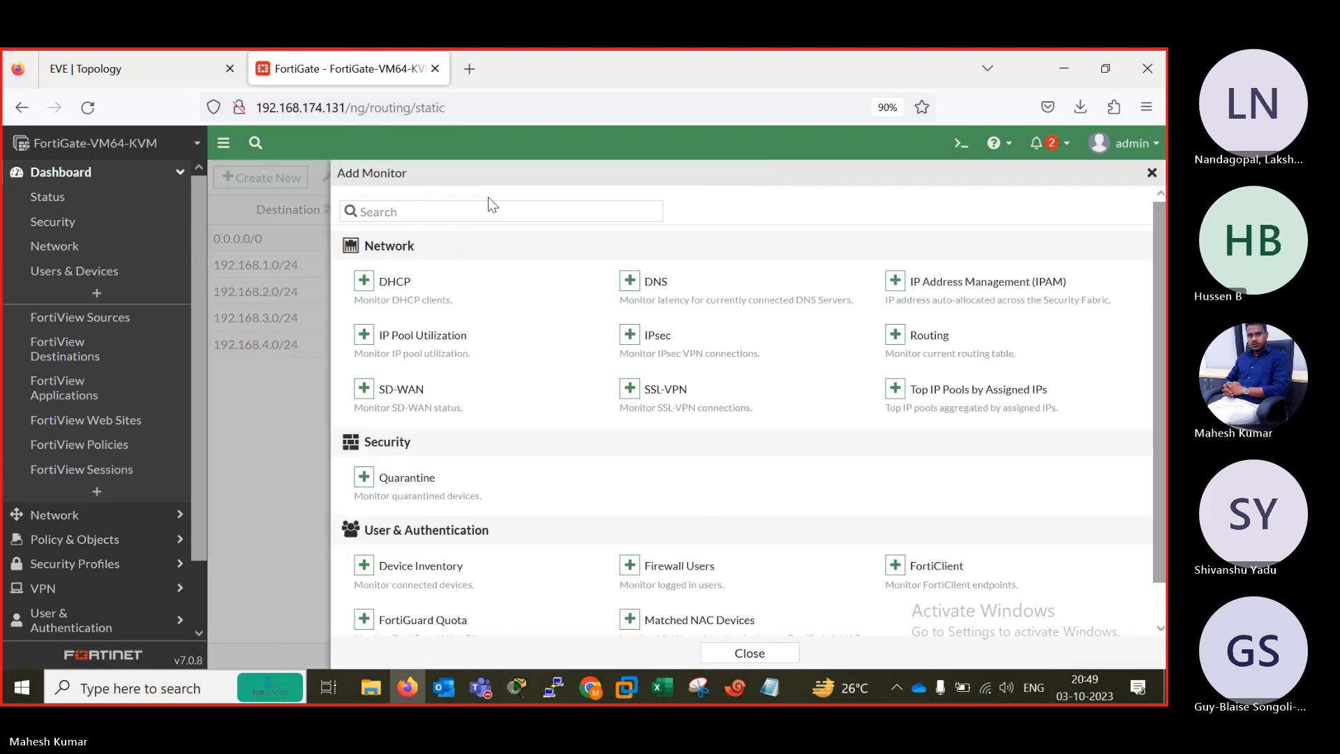
pyautogui.click(458, 207)
pyautogui.write('net')
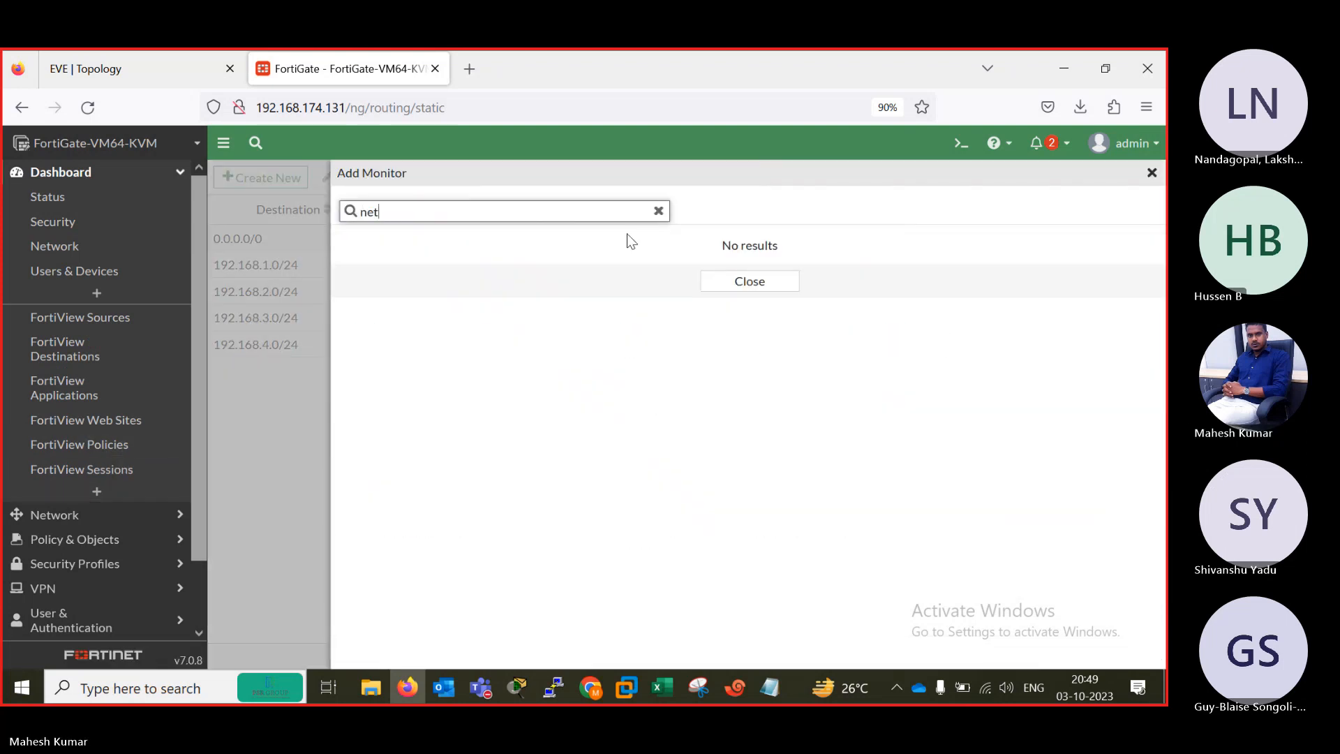
pyautogui.press('BackSpace')
pyautogui.press('BackSpace')
pyautogui.press('BackSpace')
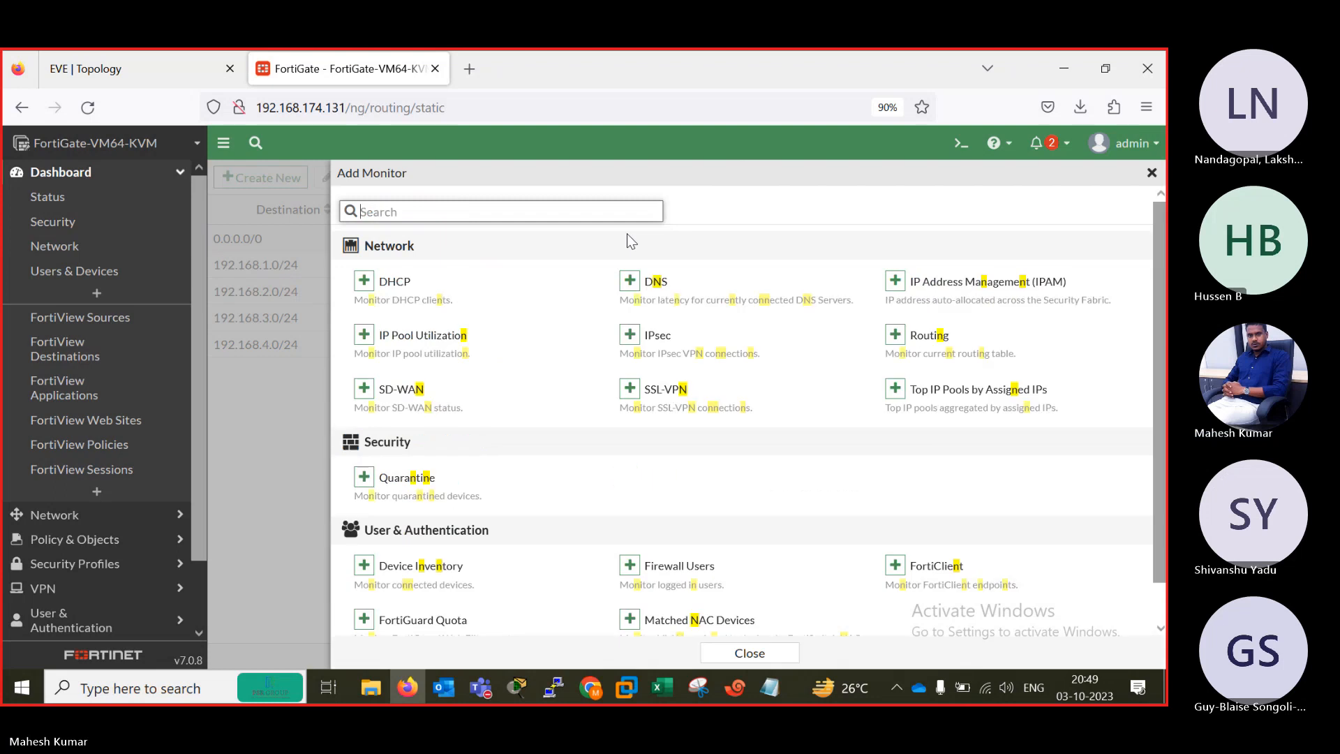
pyautogui.write('ro')
pyautogui.press('BackSpace')
pyautogui.press('BackSpace')
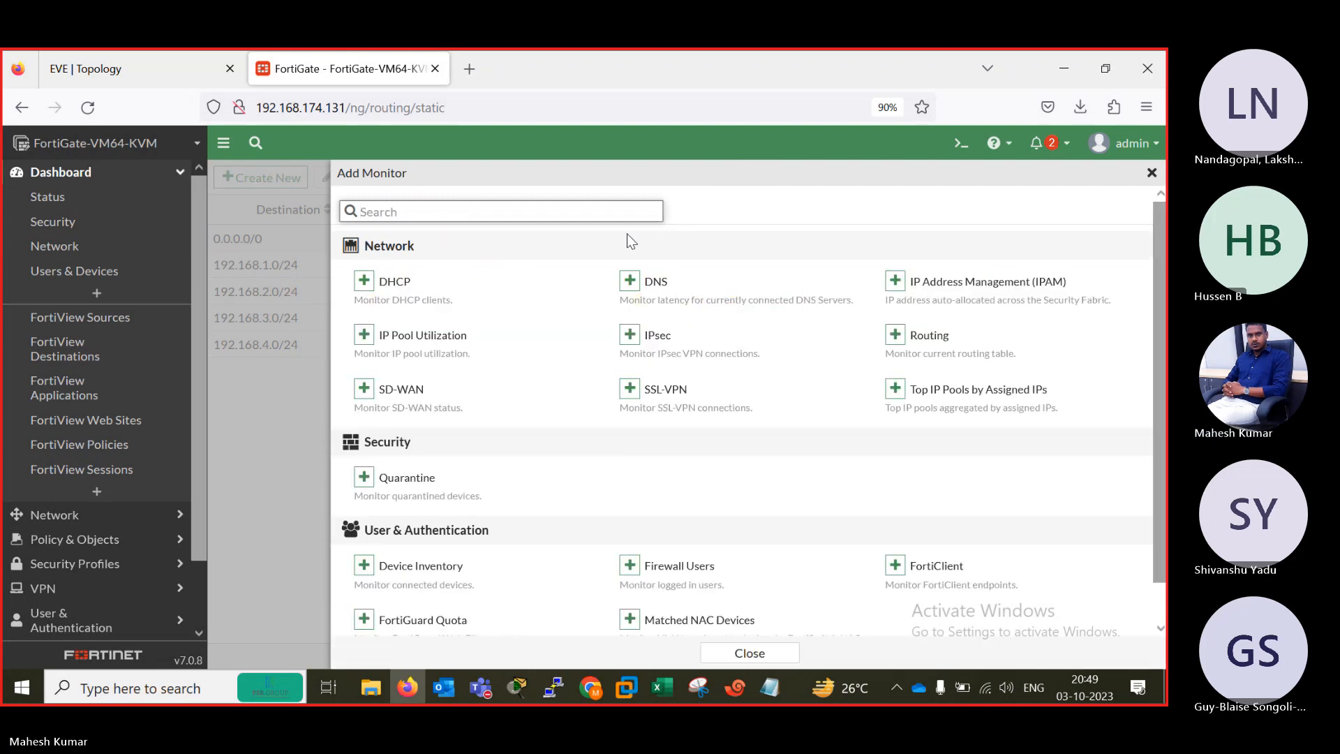
# Add the Routing monitor to the dashboard and open it.
pyautogui.click(893, 335)
pyautogui.click(696, 323)
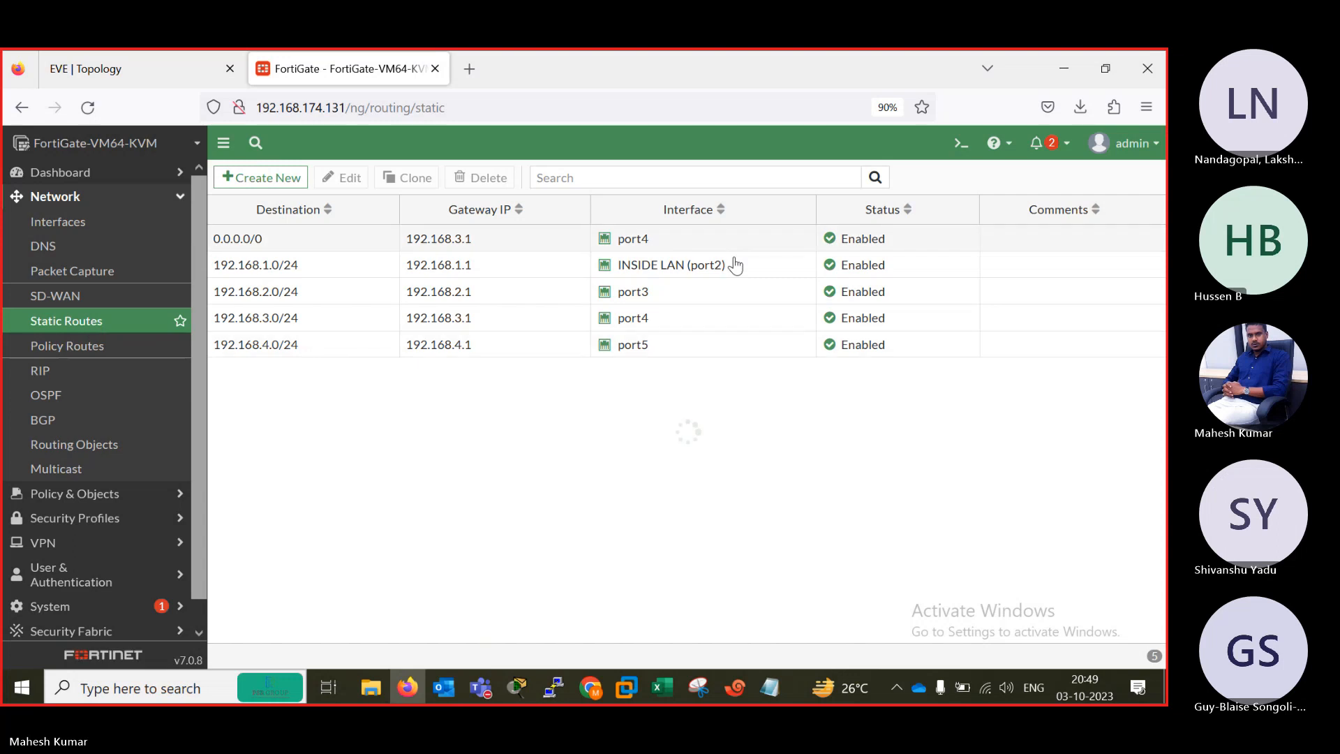
pyautogui.click(60, 172)
pyautogui.click(78, 496)
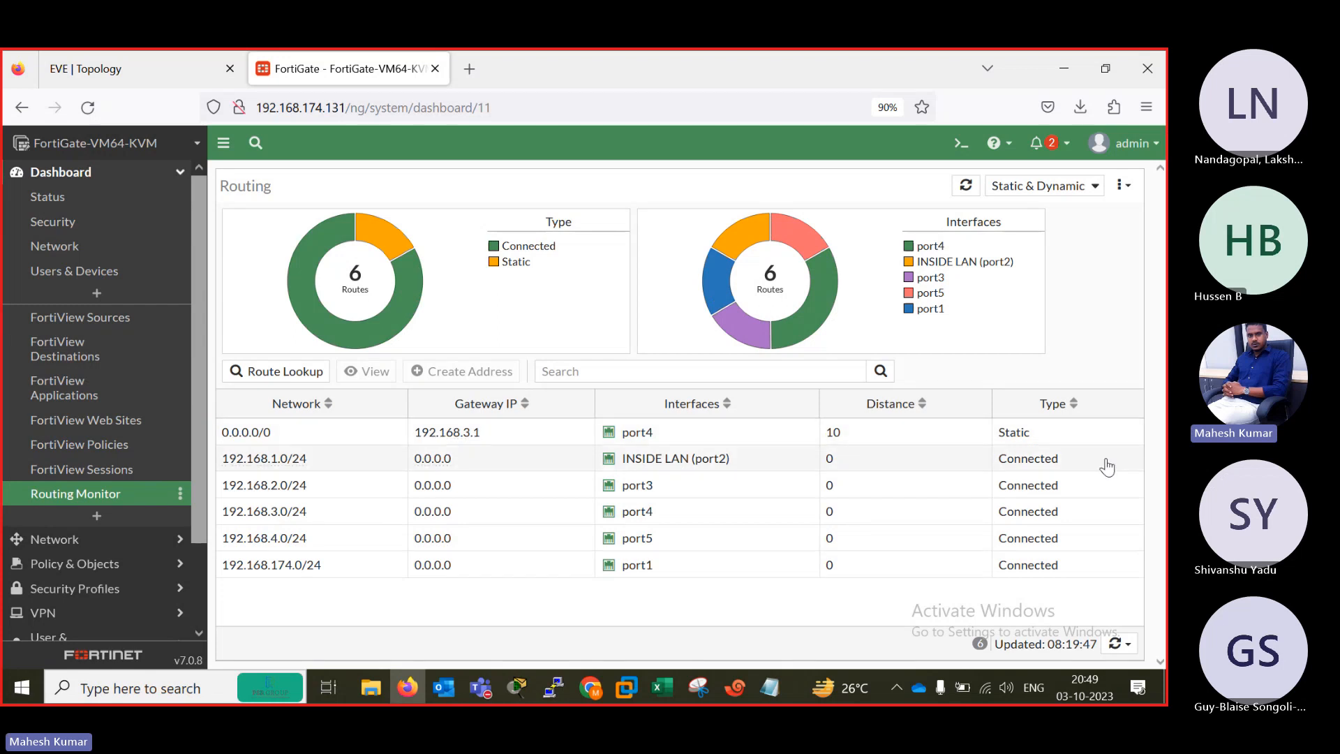
# Compare the FortiGate routing table with the subnets and loopbacks in the EVE topology.
pyautogui.click(129, 70)
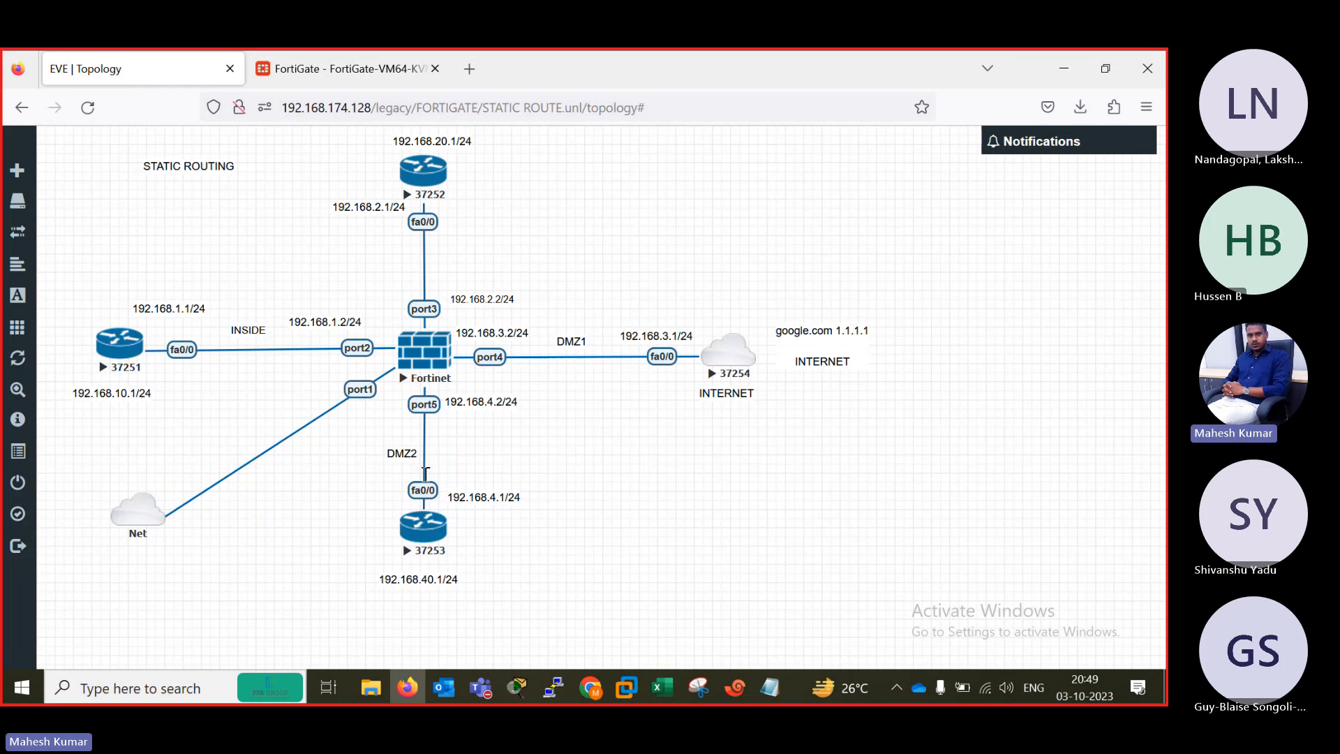
pyautogui.click(342, 69)
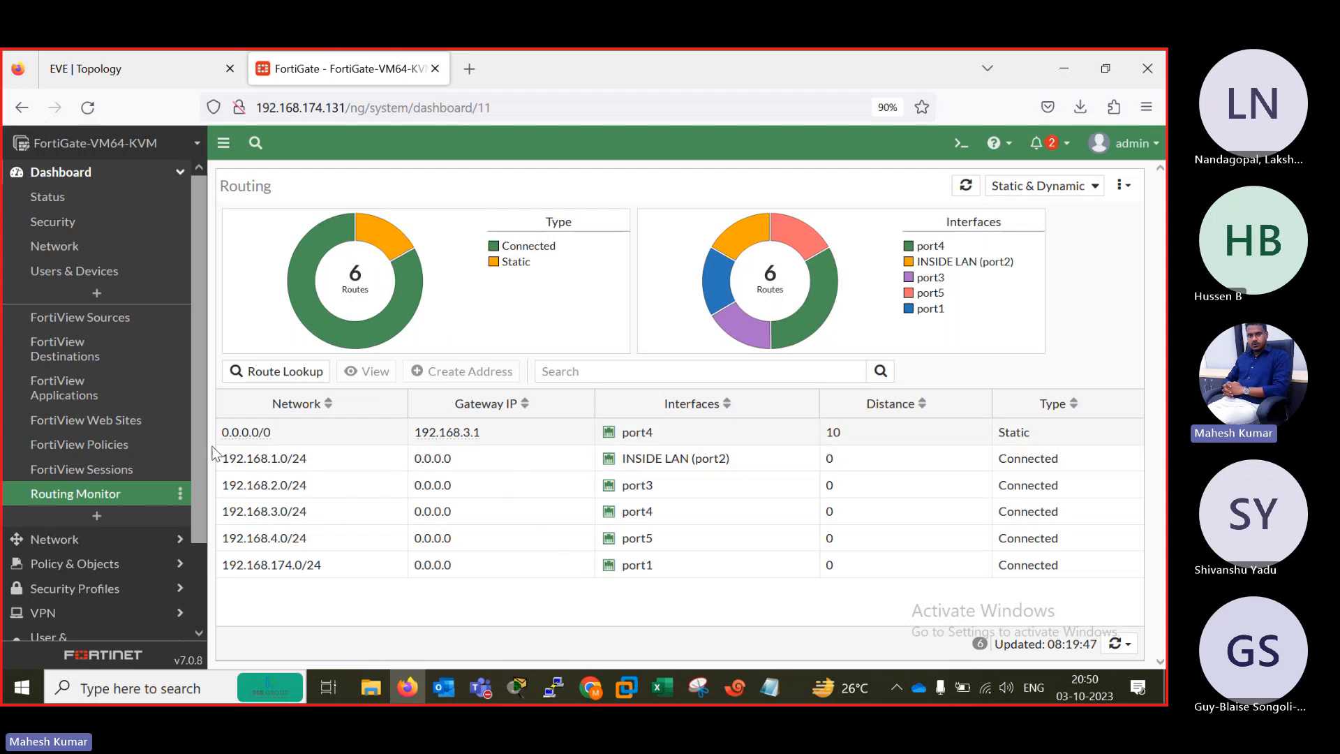
pyautogui.scroll(-3, 202, 451)
pyautogui.scroll(3, 202, 419)
pyautogui.click(128, 51)
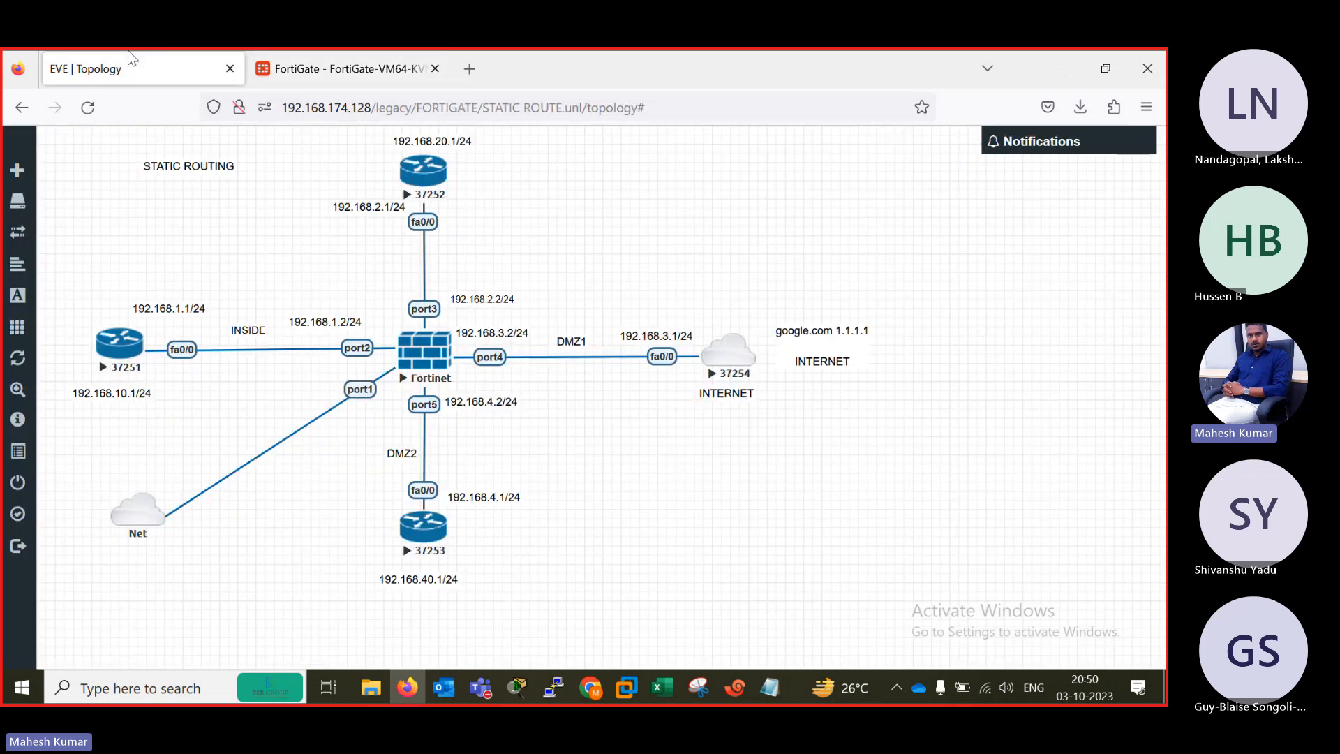
# Switch to the B1 router console in Xshell and ping the internet address 1.1.1.1.
pyautogui.hotkey('alt', 'Tab')
pyautogui.click(29, 178)
pyautogui.press('Return')
pyautogui.press('Return')
pyautogui.press('Return')
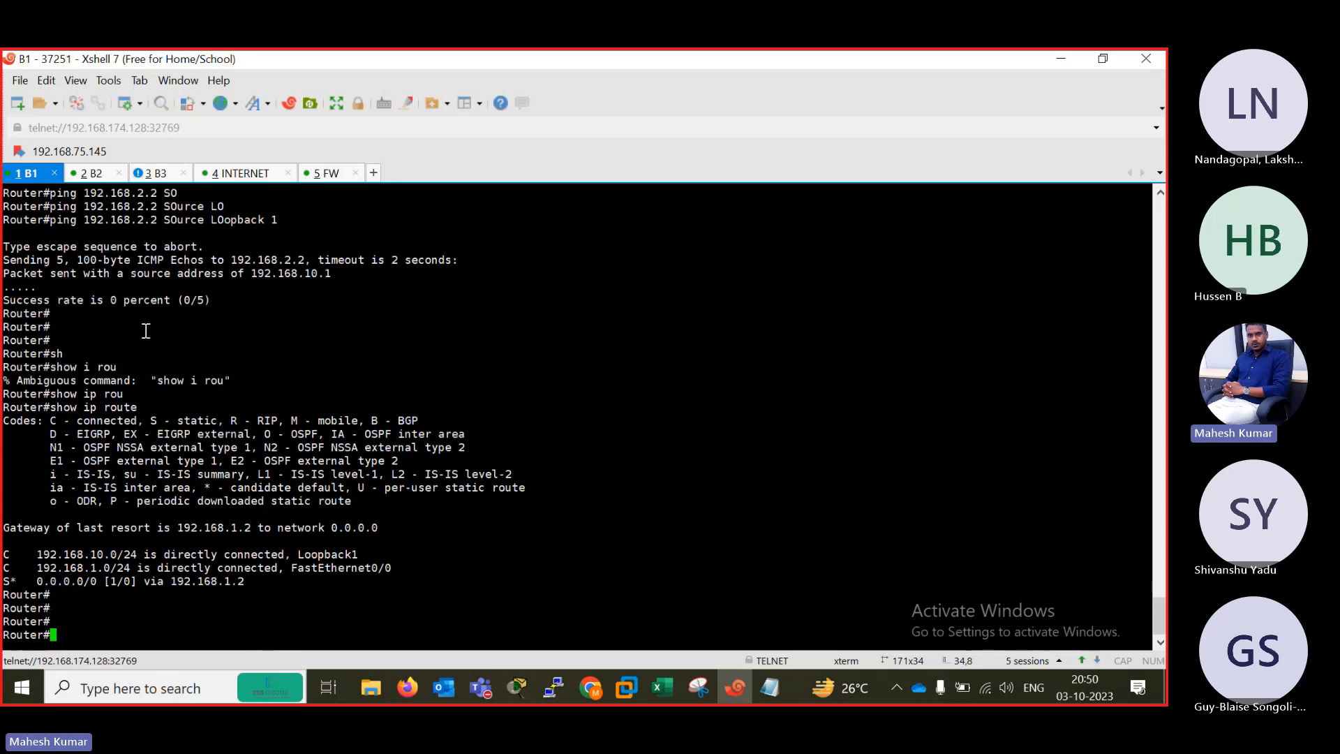
pyautogui.write('pi')
pyautogui.press('Tab')
pyautogui.write('1,1')
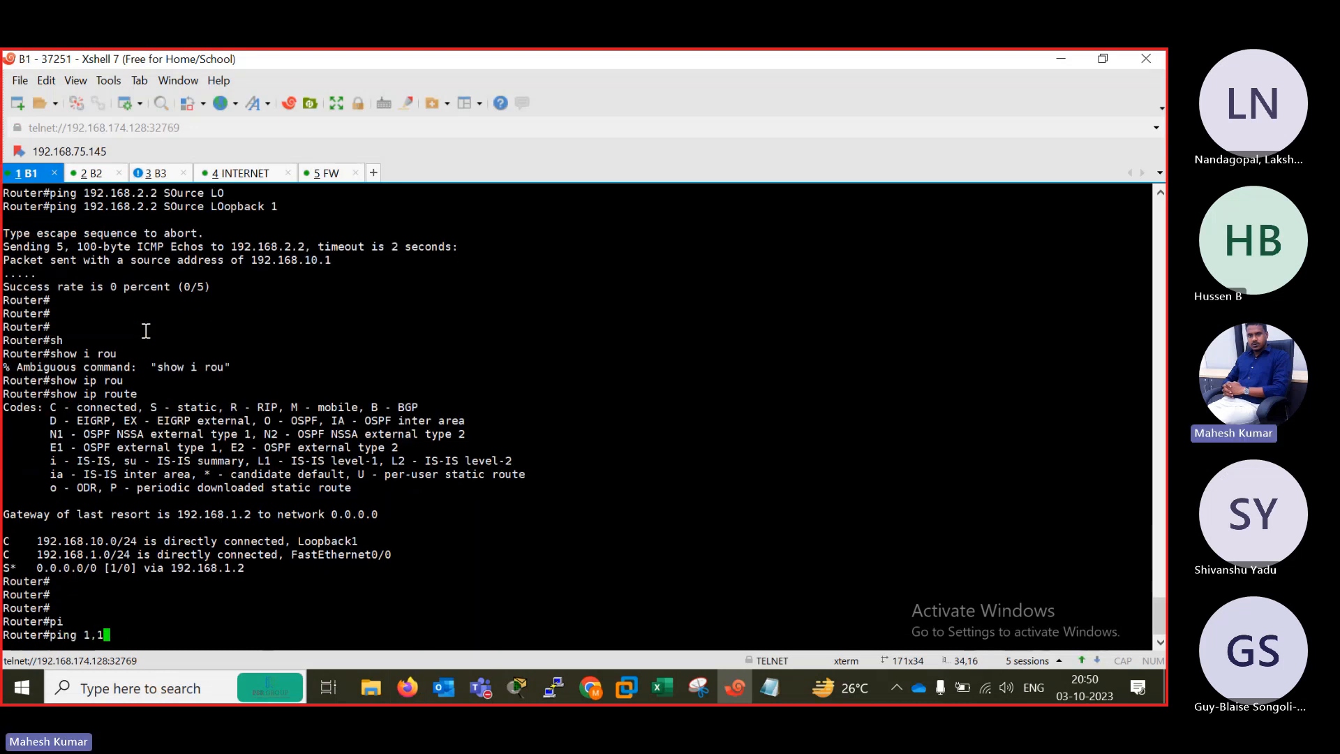
pyautogui.press('BackSpace')
pyautogui.press('BackSpace')
pyautogui.write('.1.1.1')
pyautogui.press('Return')
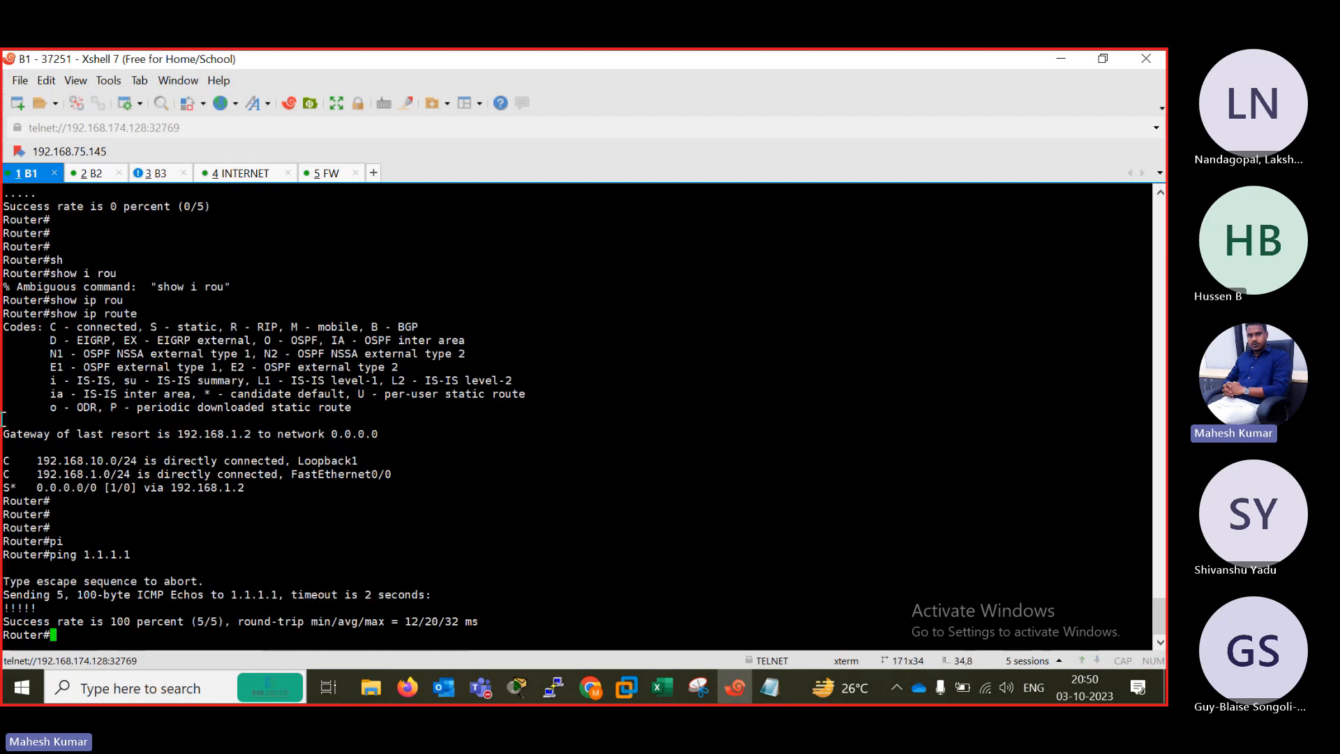
# Ping 1.1.1.1 from the B2 router console.
pyautogui.click(91, 173)
pyautogui.write('\\')
pyautogui.press('Return')
pyautogui.press('Return')
pyautogui.press('Return')
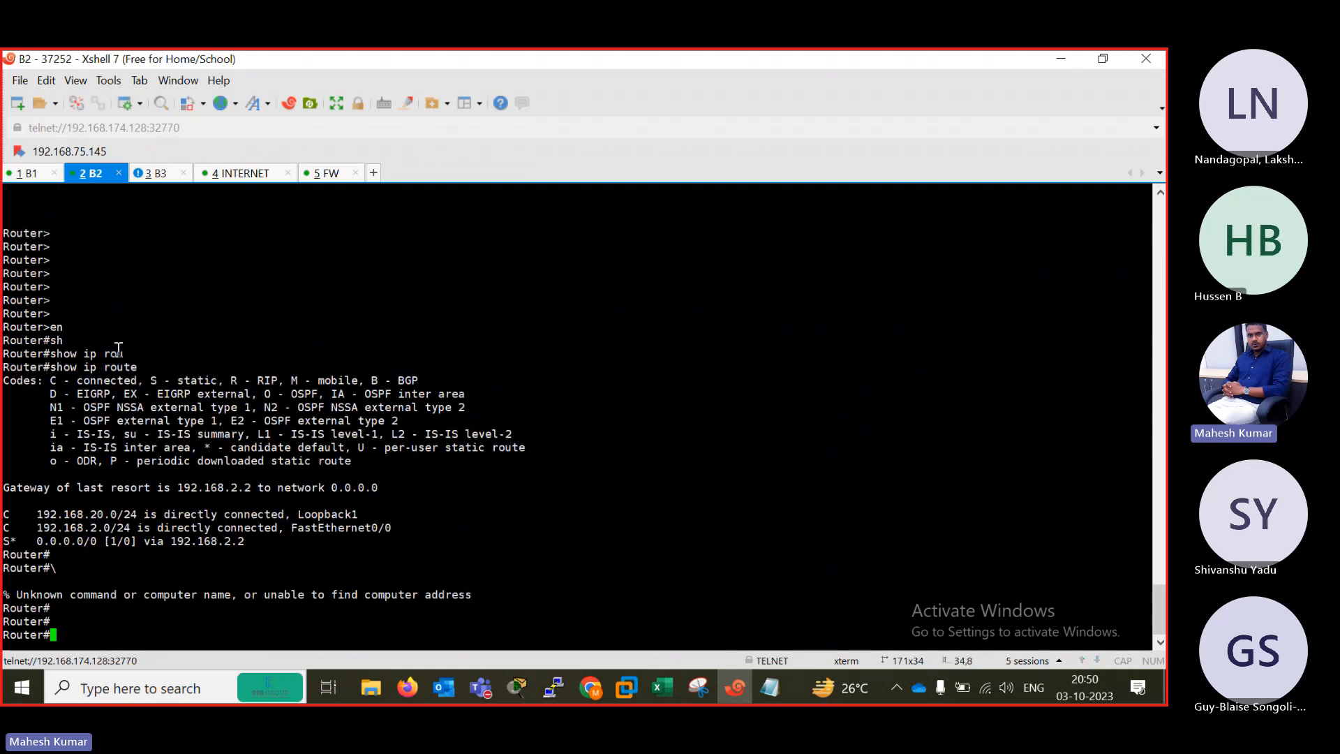
pyautogui.write('pi')
pyautogui.press('Tab')
pyautogui.write('1.1.')
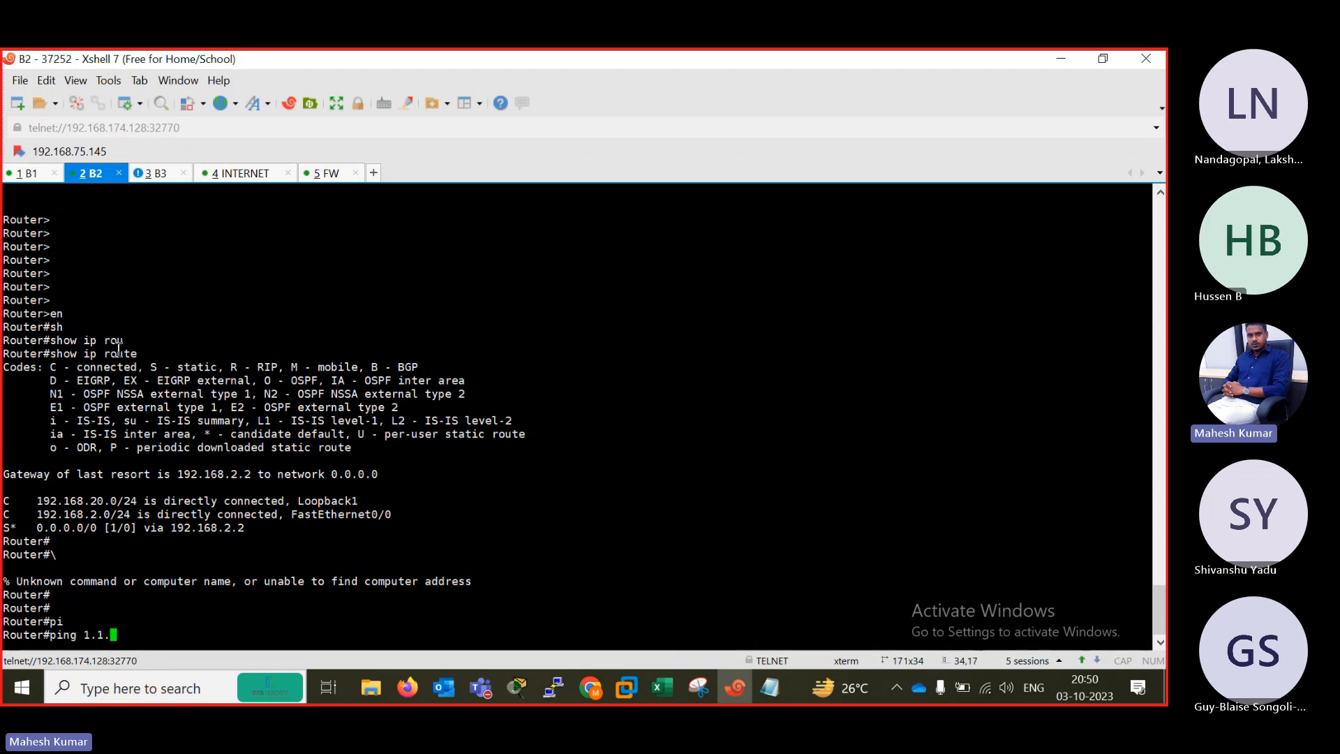
pyautogui.write('1.1')
pyautogui.press('Return')
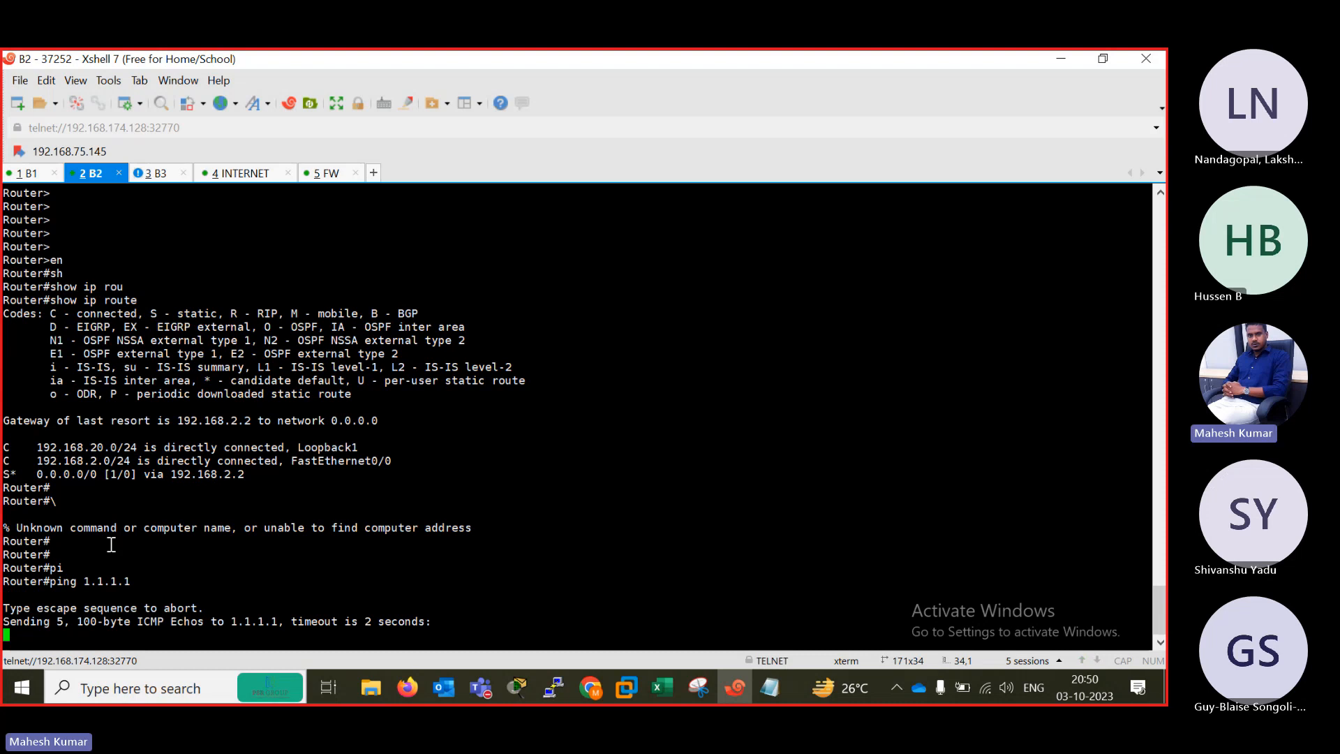
# Enter privileged mode on the B3 router and ping 1.1.1.1.
pyautogui.click(155, 173)
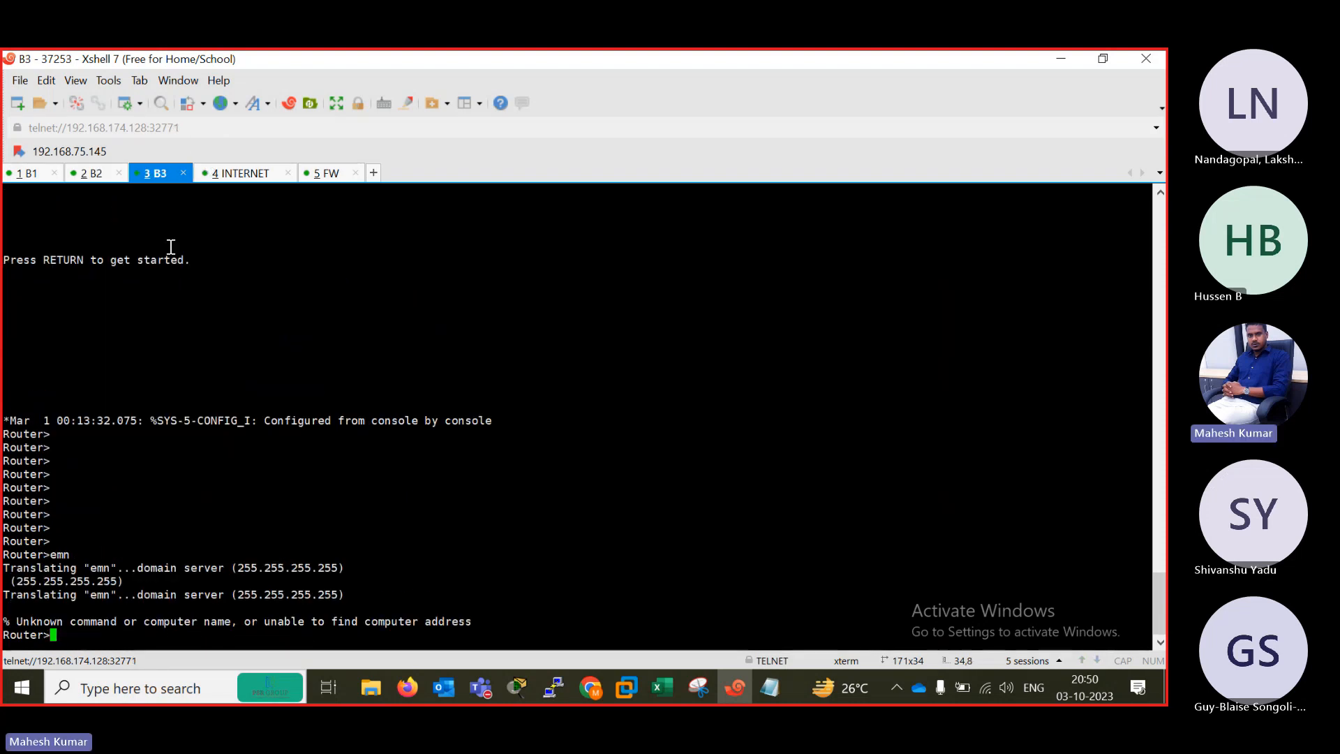
pyautogui.press('Return')
pyautogui.press('Return')
pyautogui.press('Return')
pyautogui.press('Return')
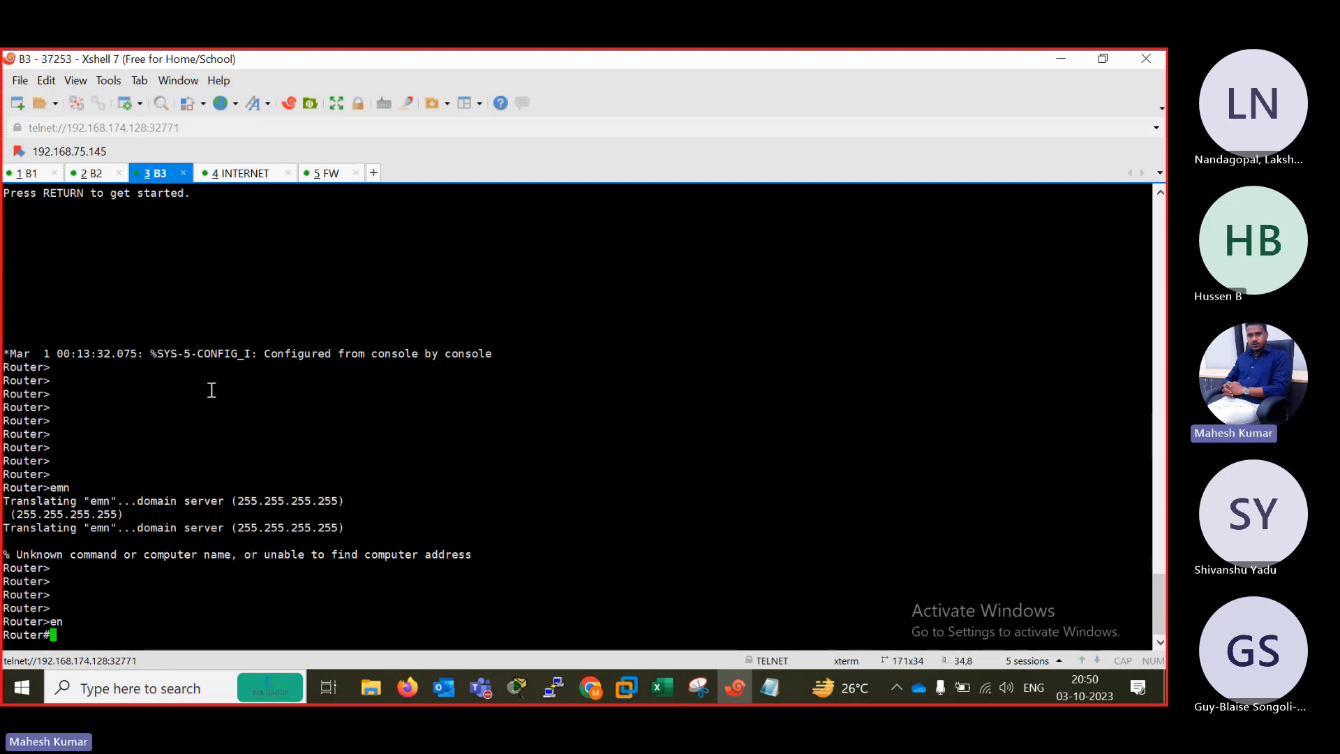
pyautogui.write('en')
pyautogui.press('Return')
pyautogui.write('pi')
pyautogui.press('Tab')
pyautogui.write('1.1.1.1')
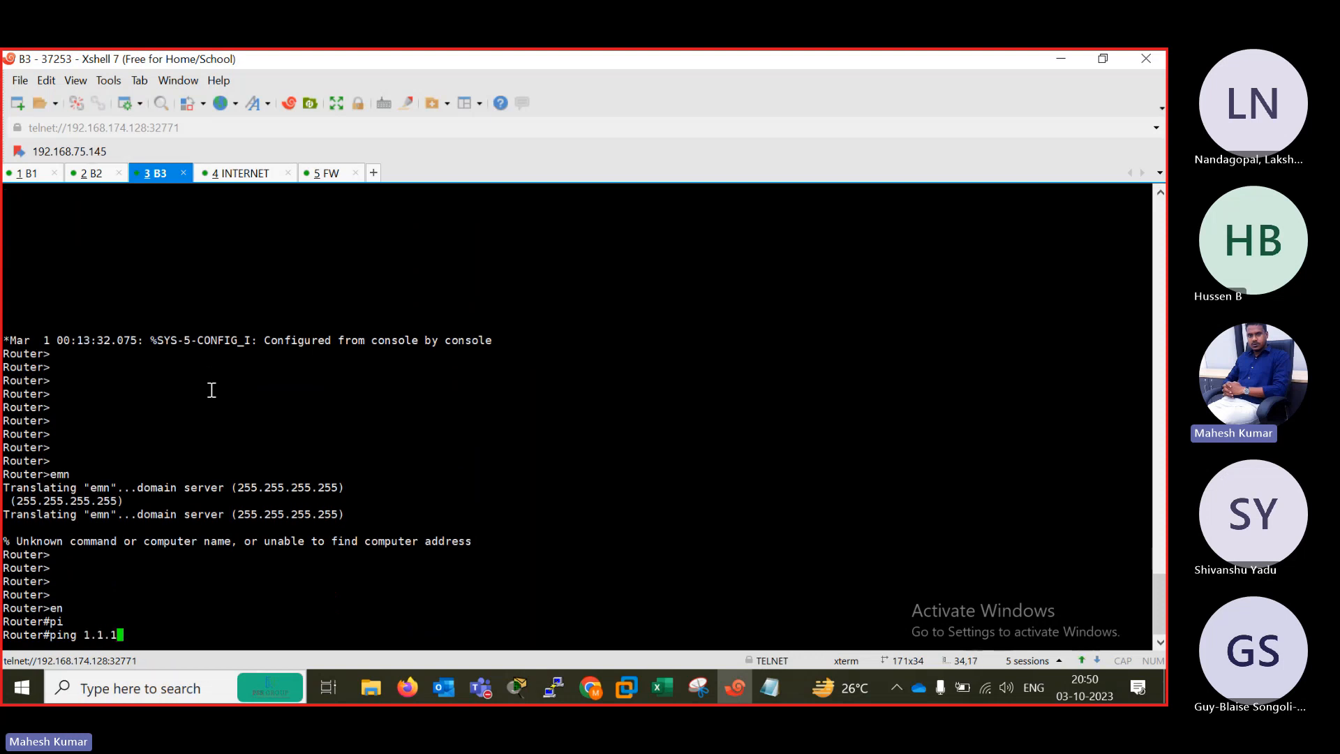
pyautogui.press('Return')
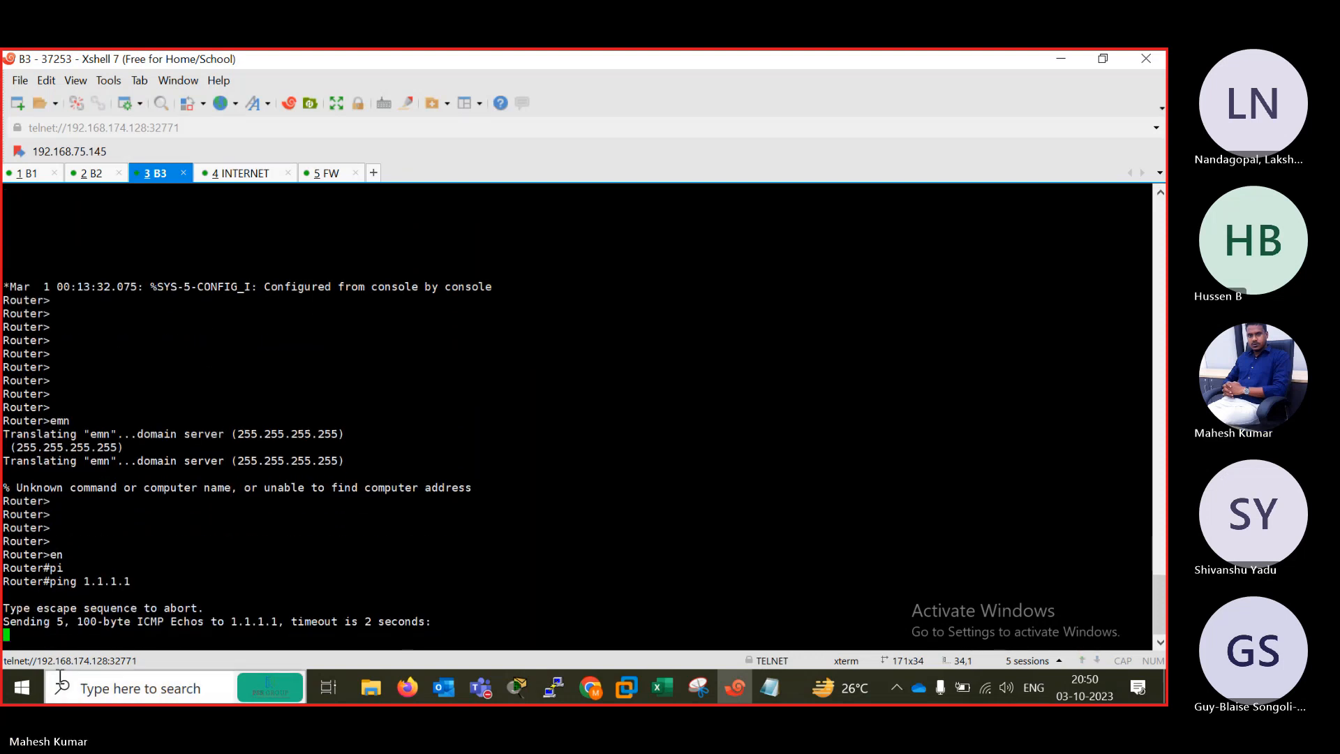
# Check the INTERNET router and FW consoles, go back to the B1 session and minimize Xshell.
pyautogui.click(231, 173)
pyautogui.press('Return')
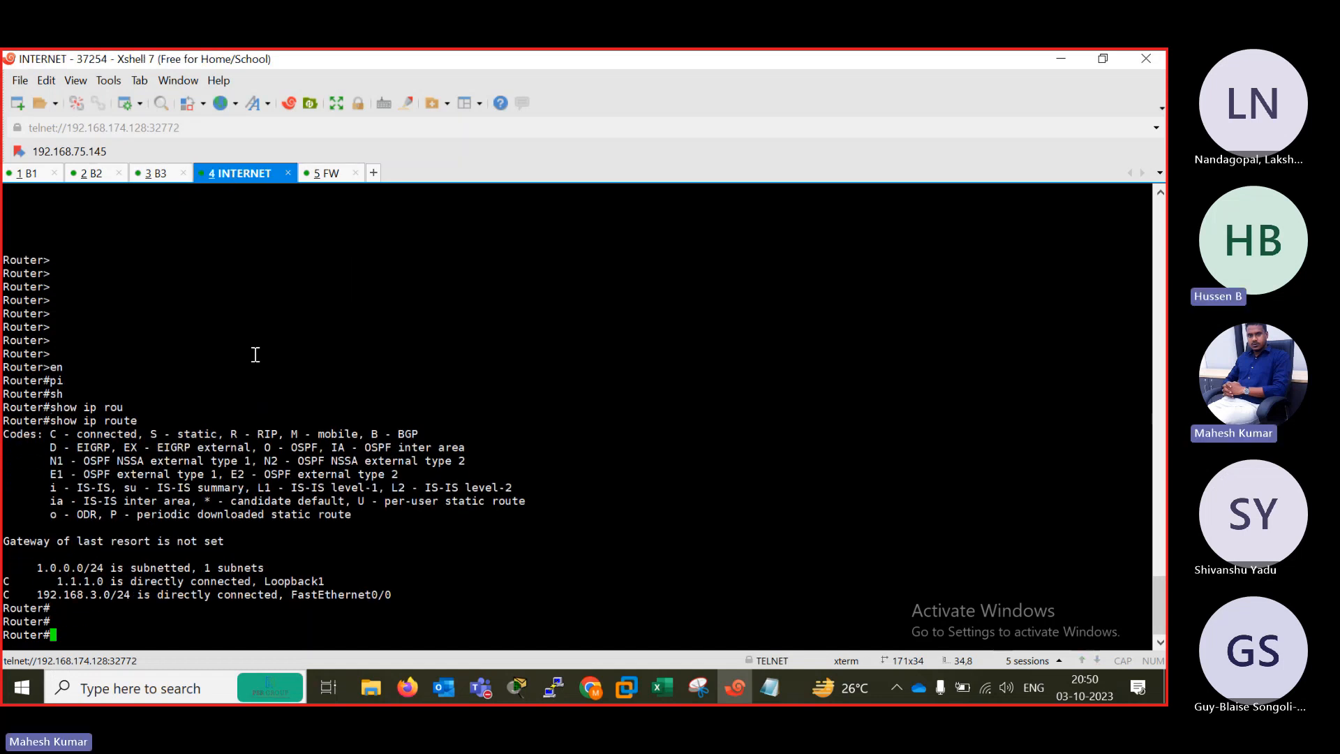
pyautogui.click(329, 173)
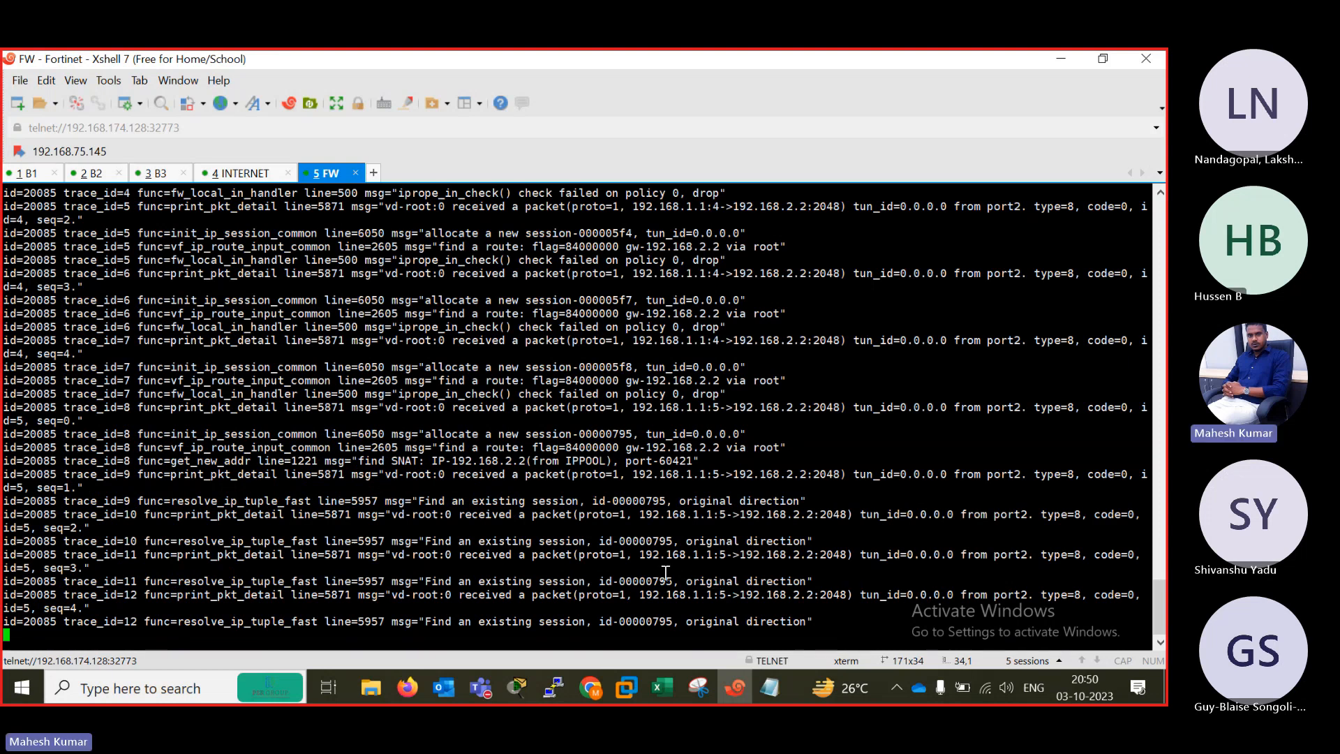
pyautogui.moveTo(665, 573); pyautogui.dragTo(893, 584)
pyautogui.press('Return')
pyautogui.press('Return')
pyautogui.press('Return')
pyautogui.press('Return')
pyautogui.press('Return')
pyautogui.press('Return')
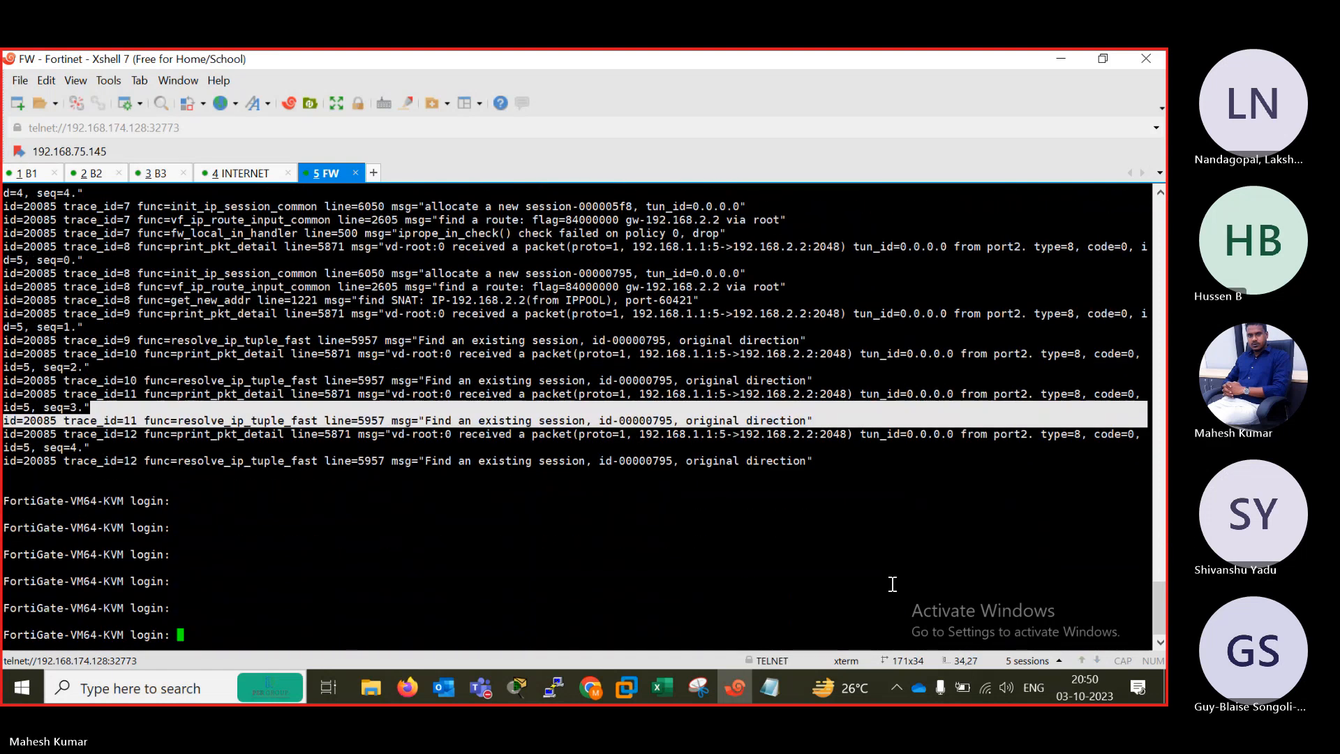
pyautogui.click(30, 178)
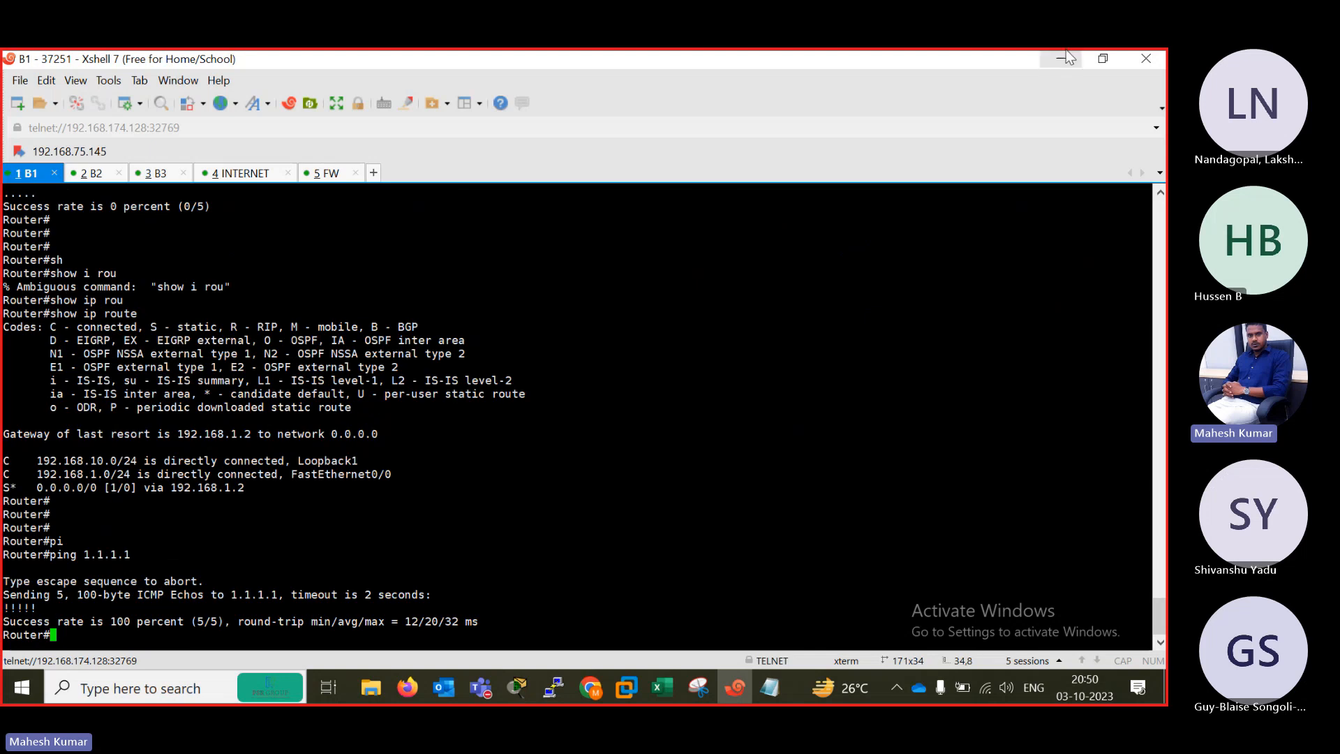
pyautogui.click(1061, 59)
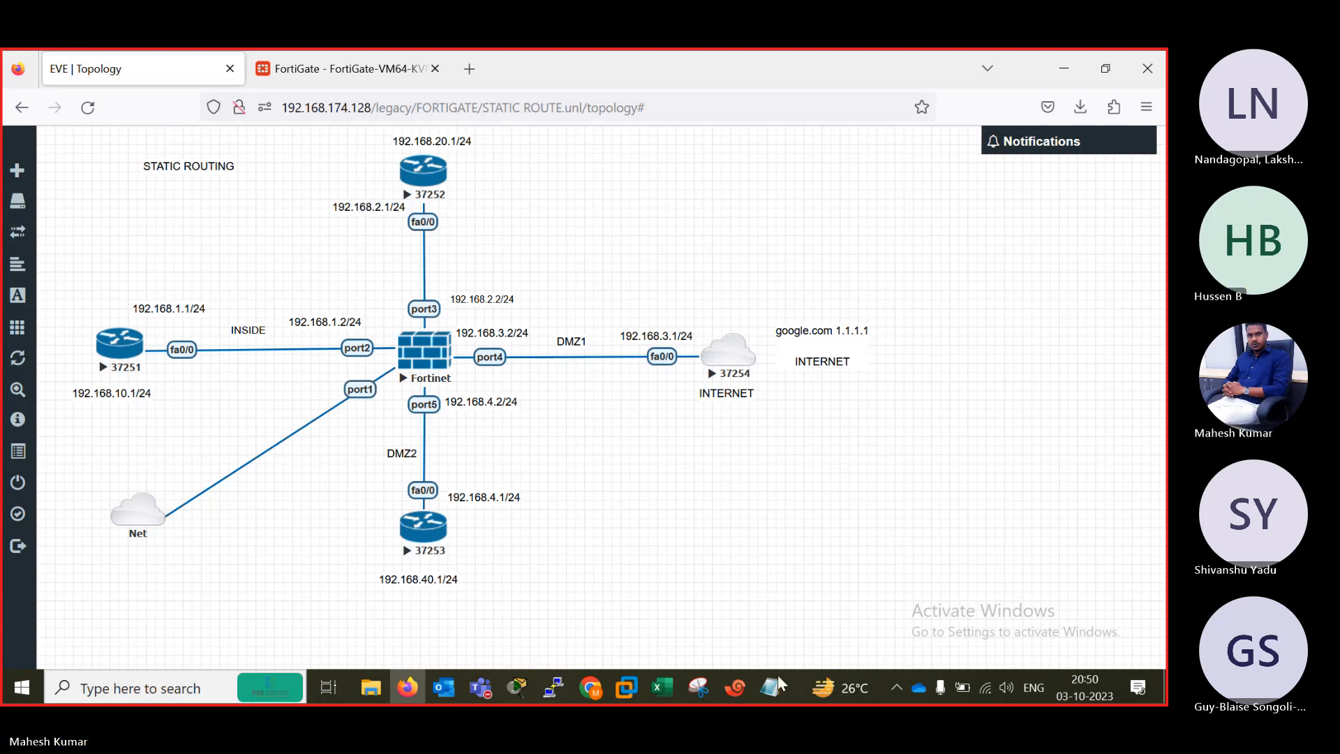
# Review the static route and firewall policy commands in the BASIC notes in Notepad, full screen, and minimize the notes.
pyautogui.moveTo(771, 686)
pyautogui.click(719, 617)
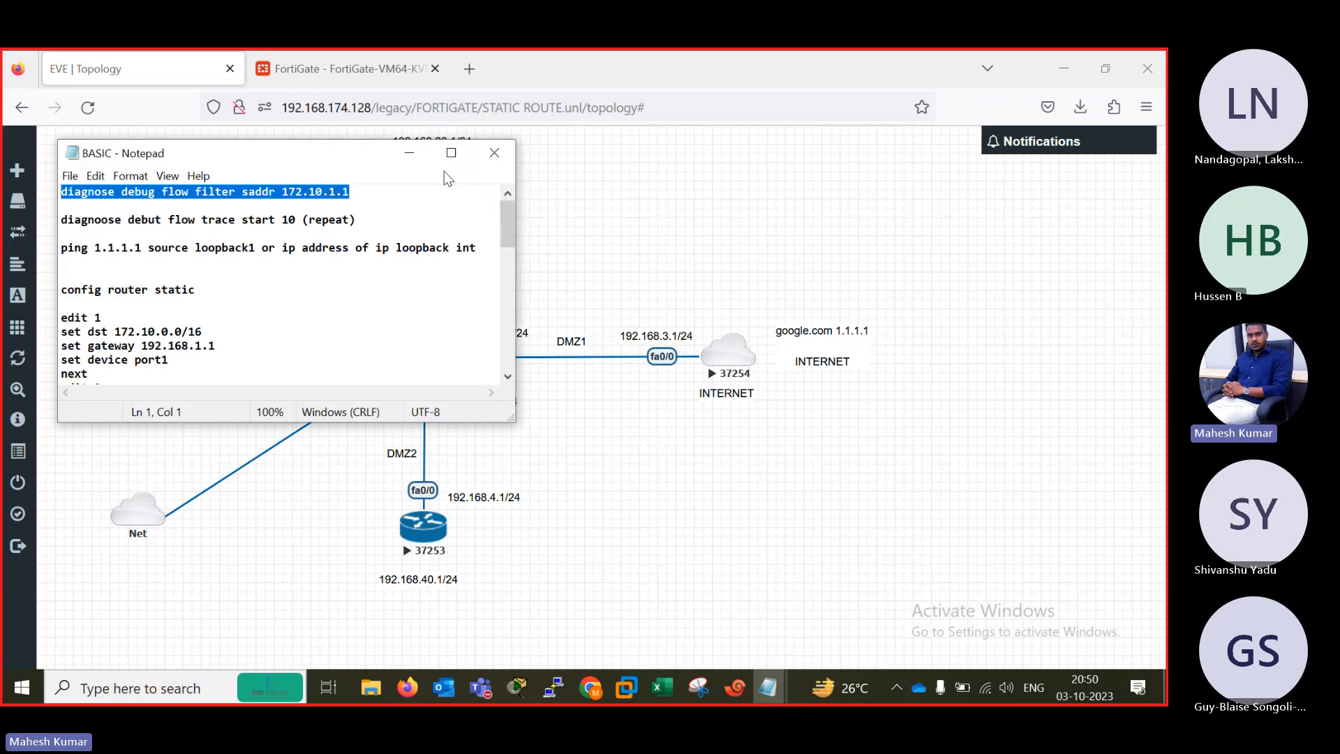
pyautogui.click(451, 152)
pyautogui.scroll(-3, 451, 280)
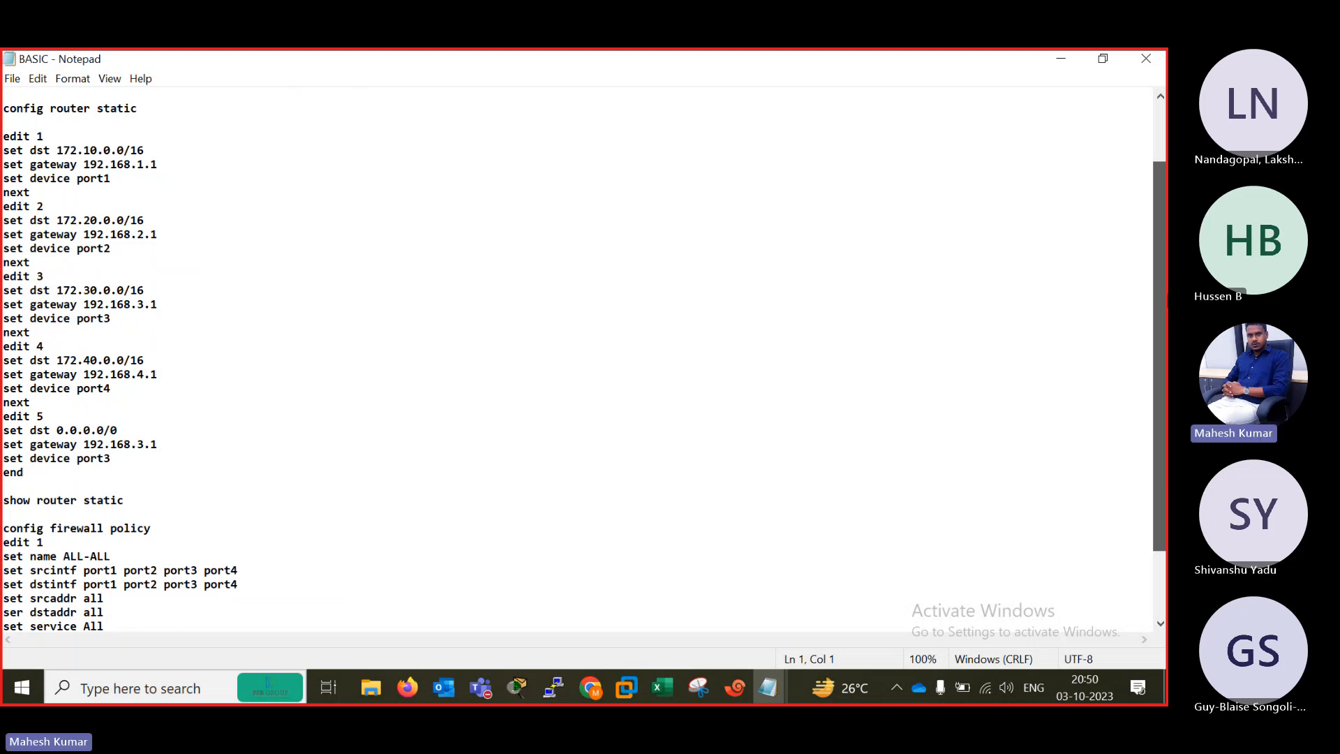
pyautogui.scroll(-3, 578, 356)
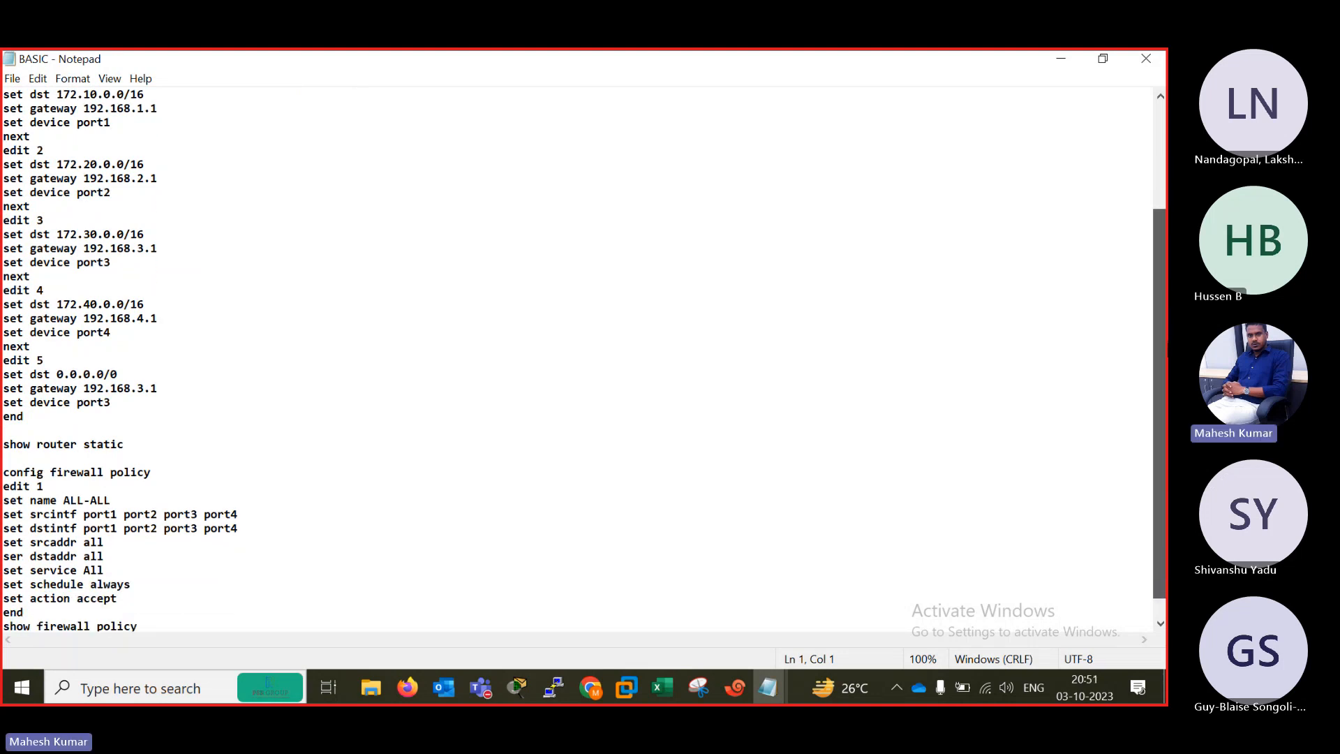
pyautogui.scroll(-1, 1167, 382)
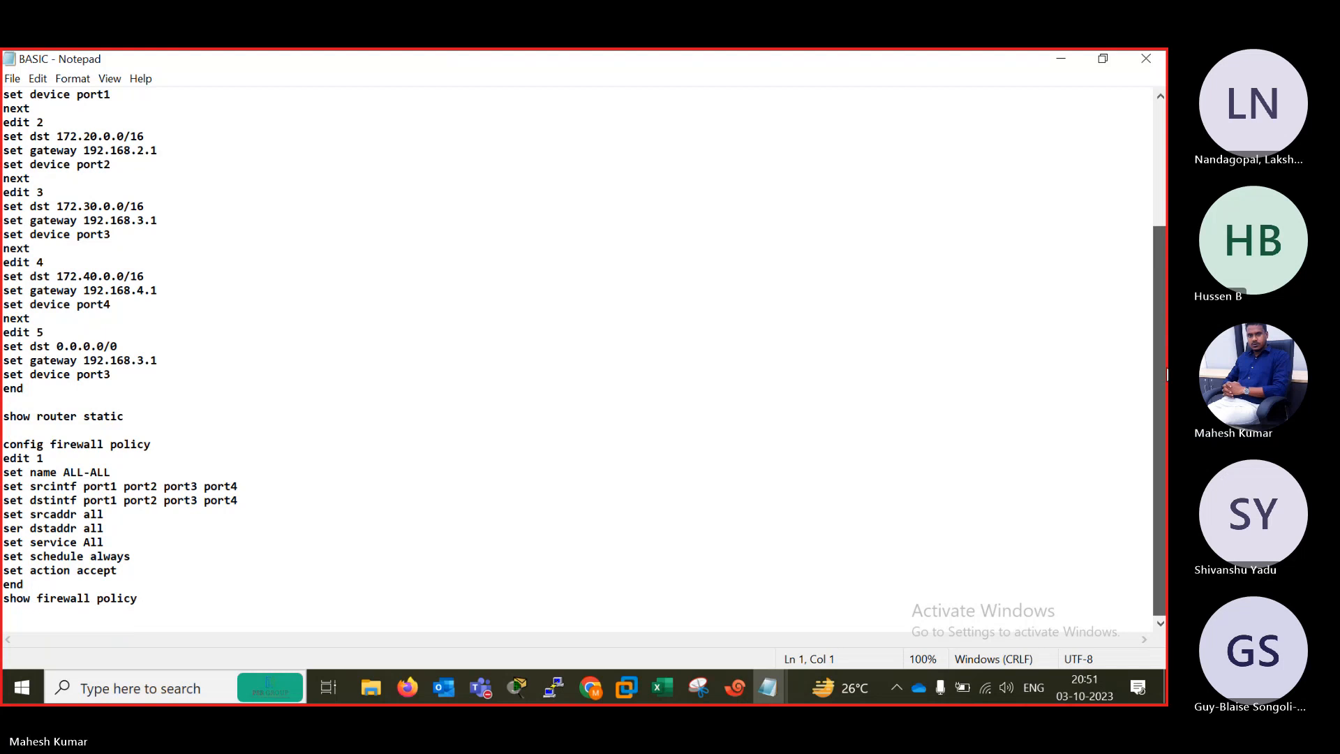
pyautogui.click(1064, 58)
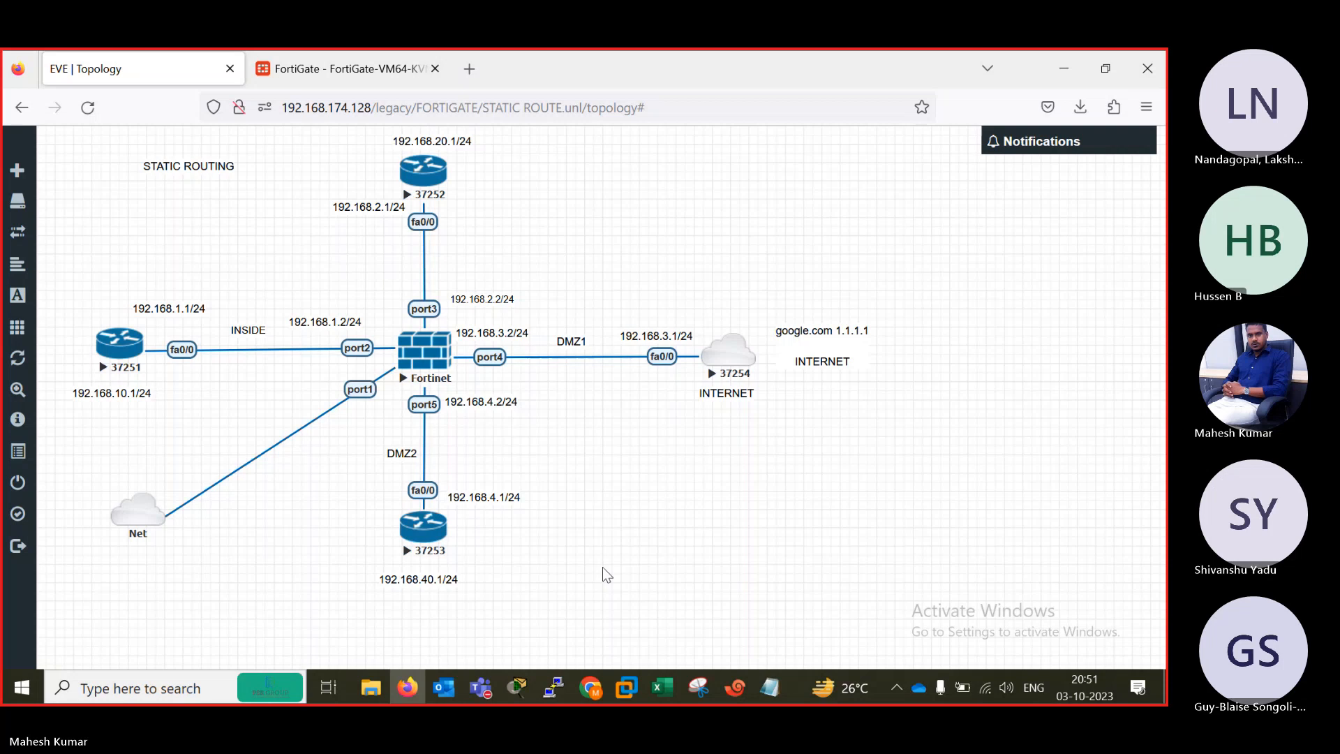
# Check the Teams meeting window and return to the EVE topology in Firefox.
pyautogui.moveTo(479, 688)
pyautogui.click(517, 614)
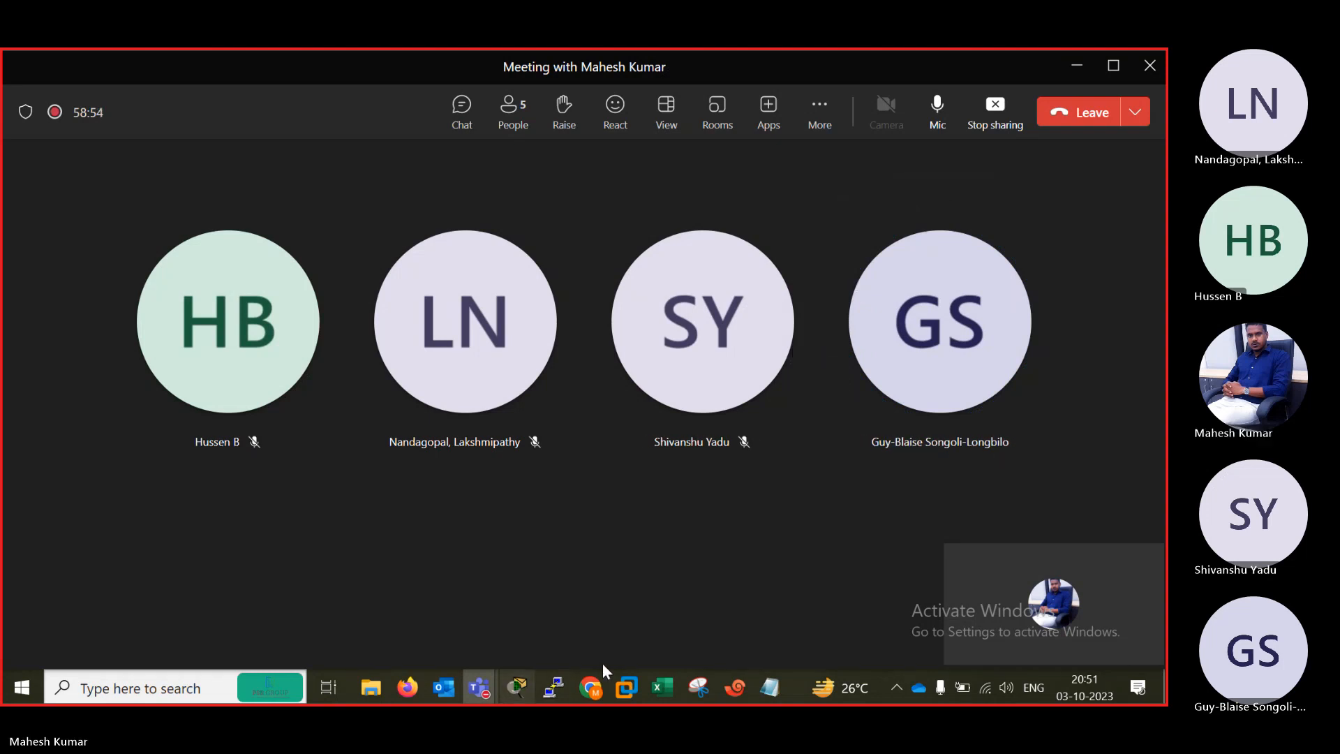
pyautogui.click(407, 688)
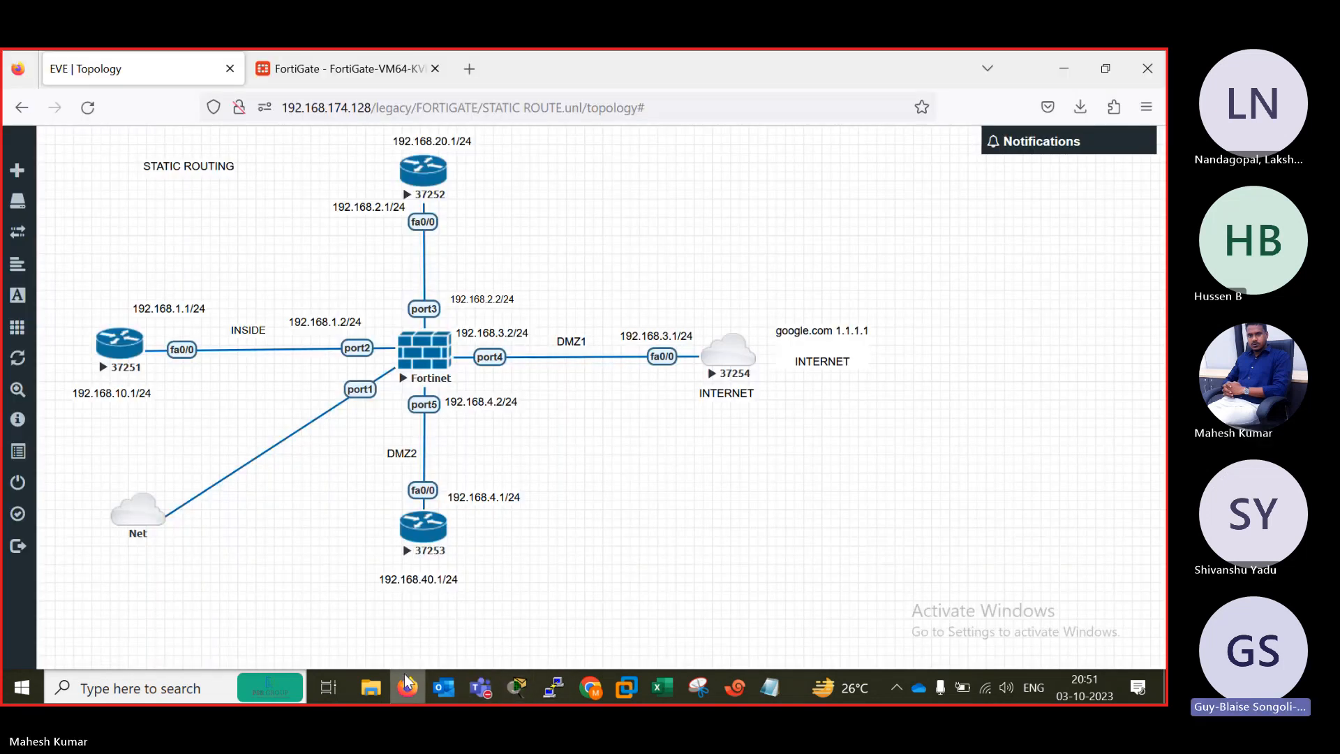
# Return to the FortiGate routing monitor and expand the Network section to show its options.
pyautogui.click(344, 67)
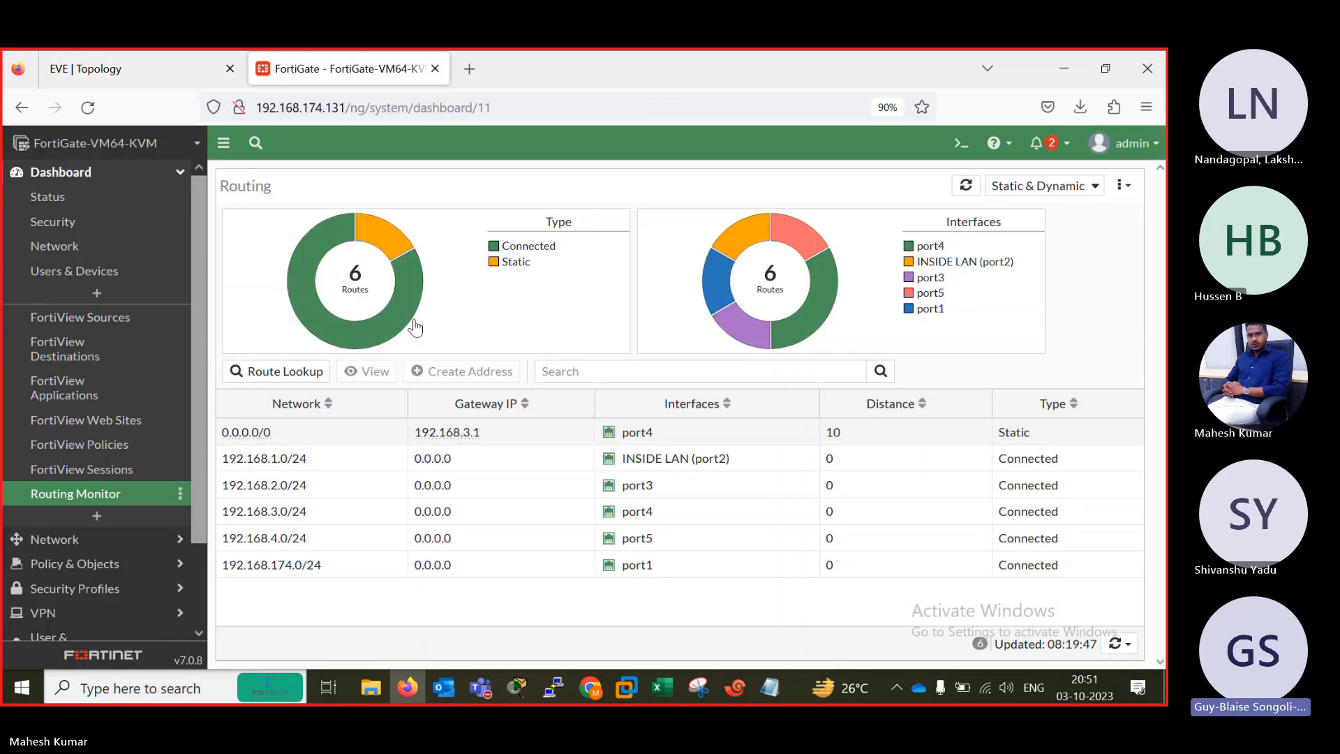
pyautogui.scroll(-2, 197, 437)
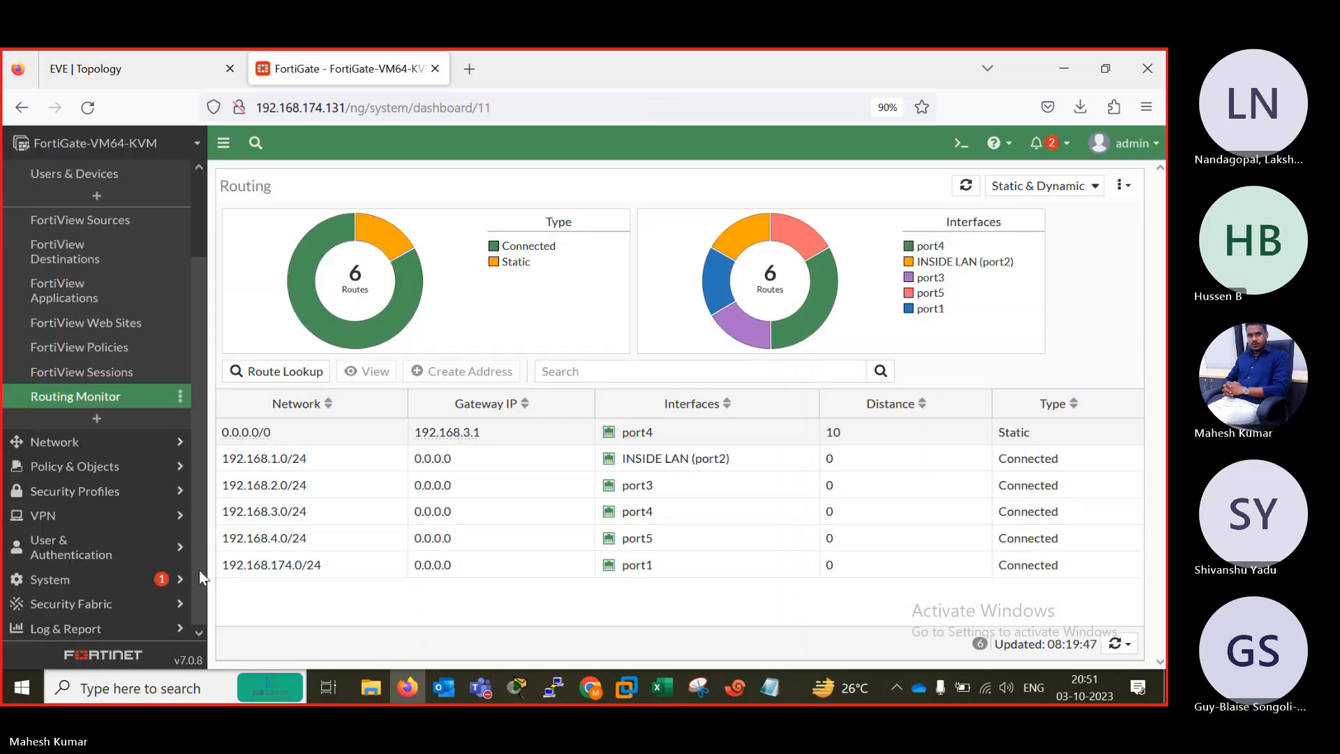
pyautogui.click(105, 444)
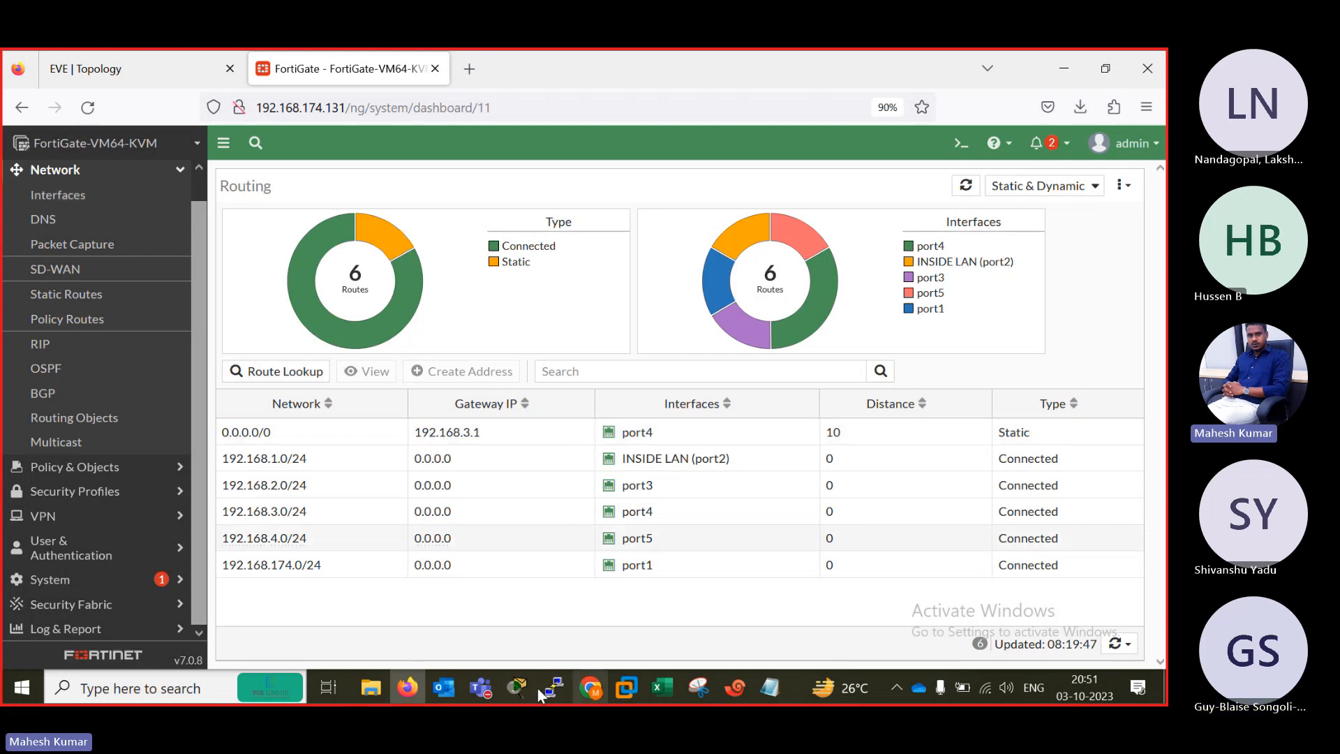
# Switch to the Teams meeting window and toggle the microphone.
pyautogui.moveTo(481, 698)
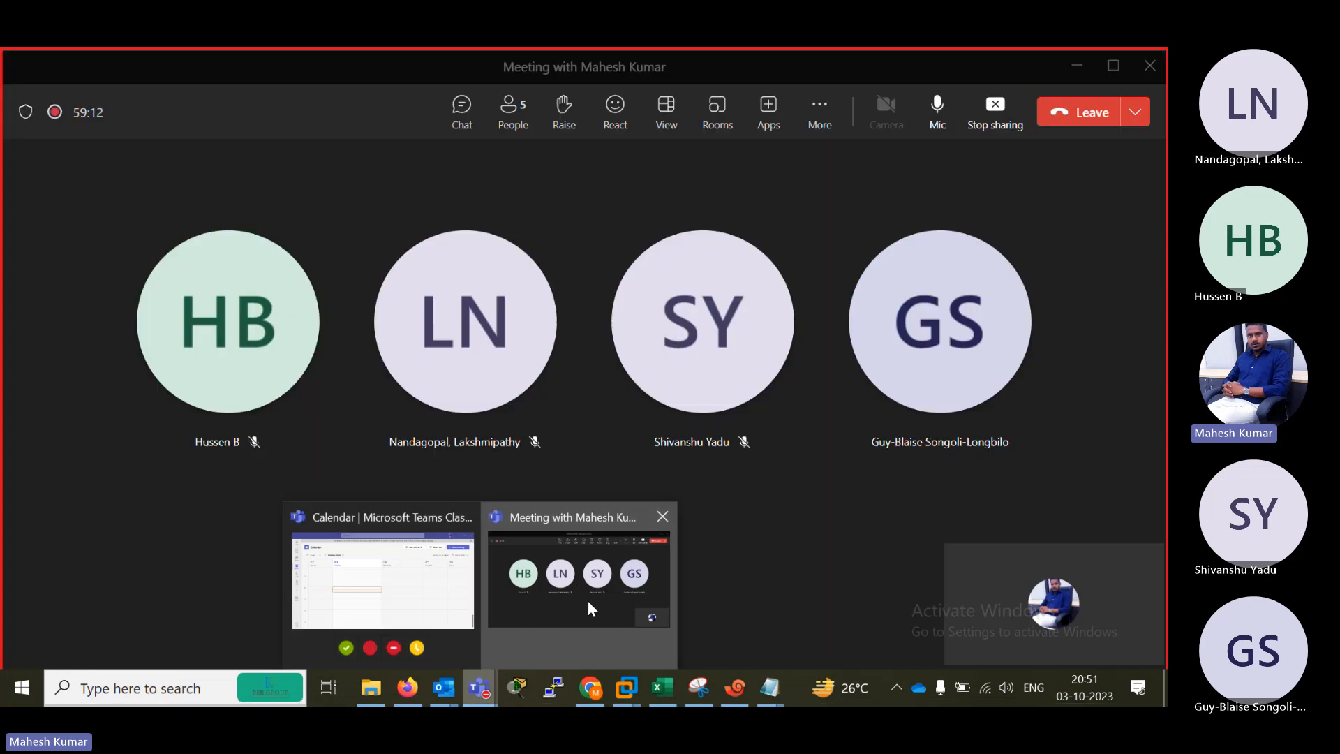
pyautogui.click(587, 600)
pyautogui.click(939, 112)
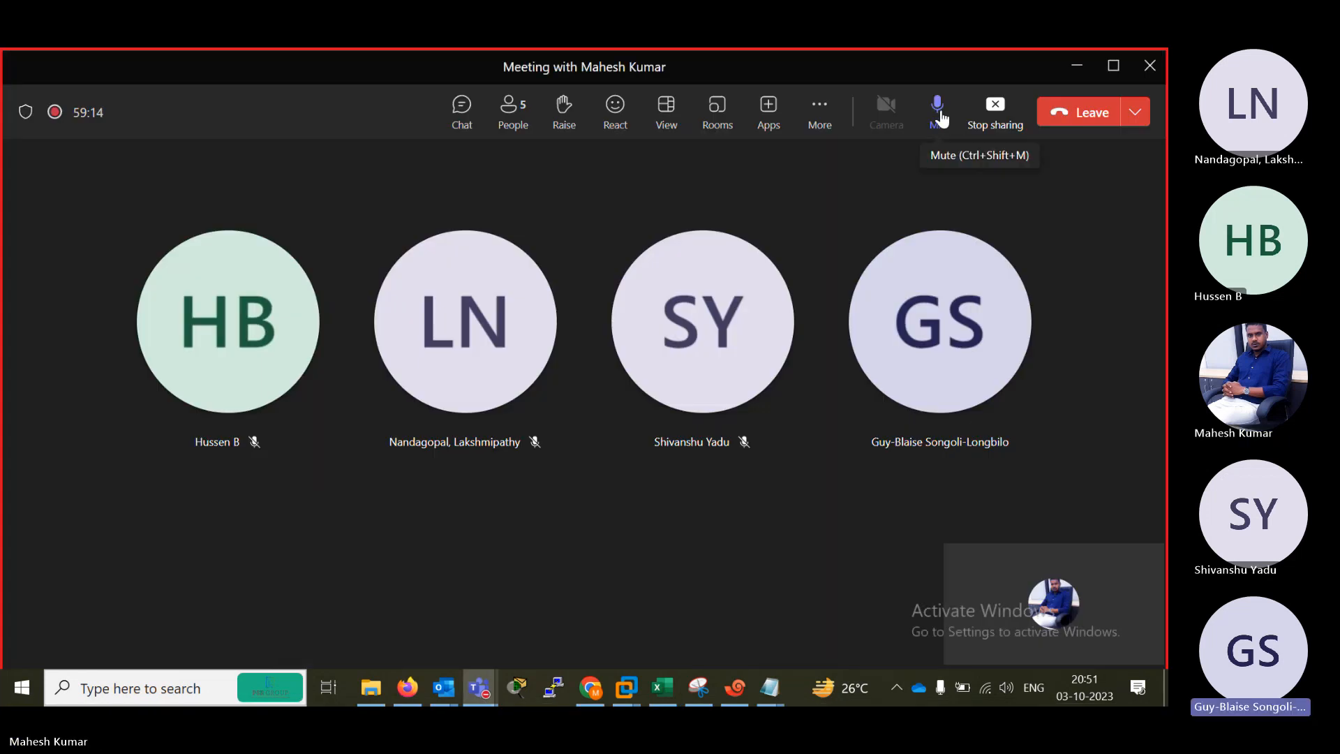
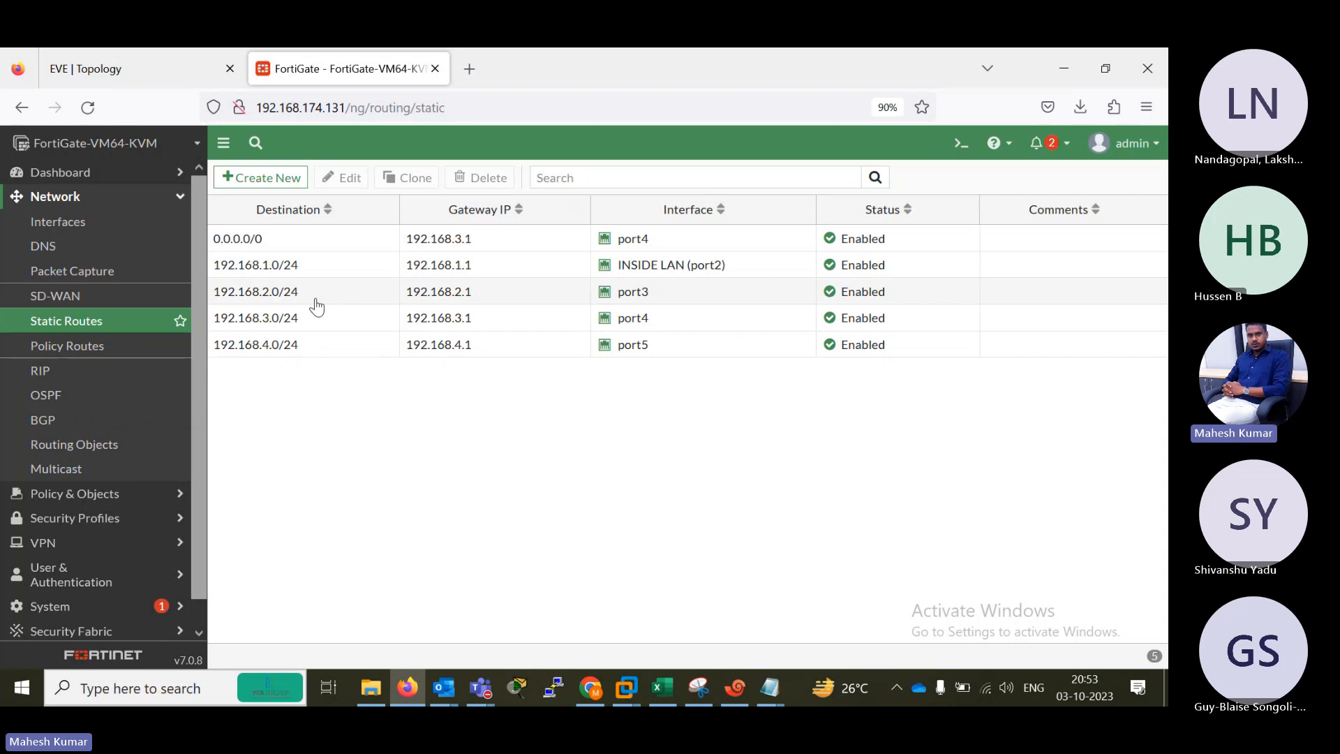
# Compare the FortiGate static route list with the network addresses in the EVE topology.
pyautogui.click(139, 69)
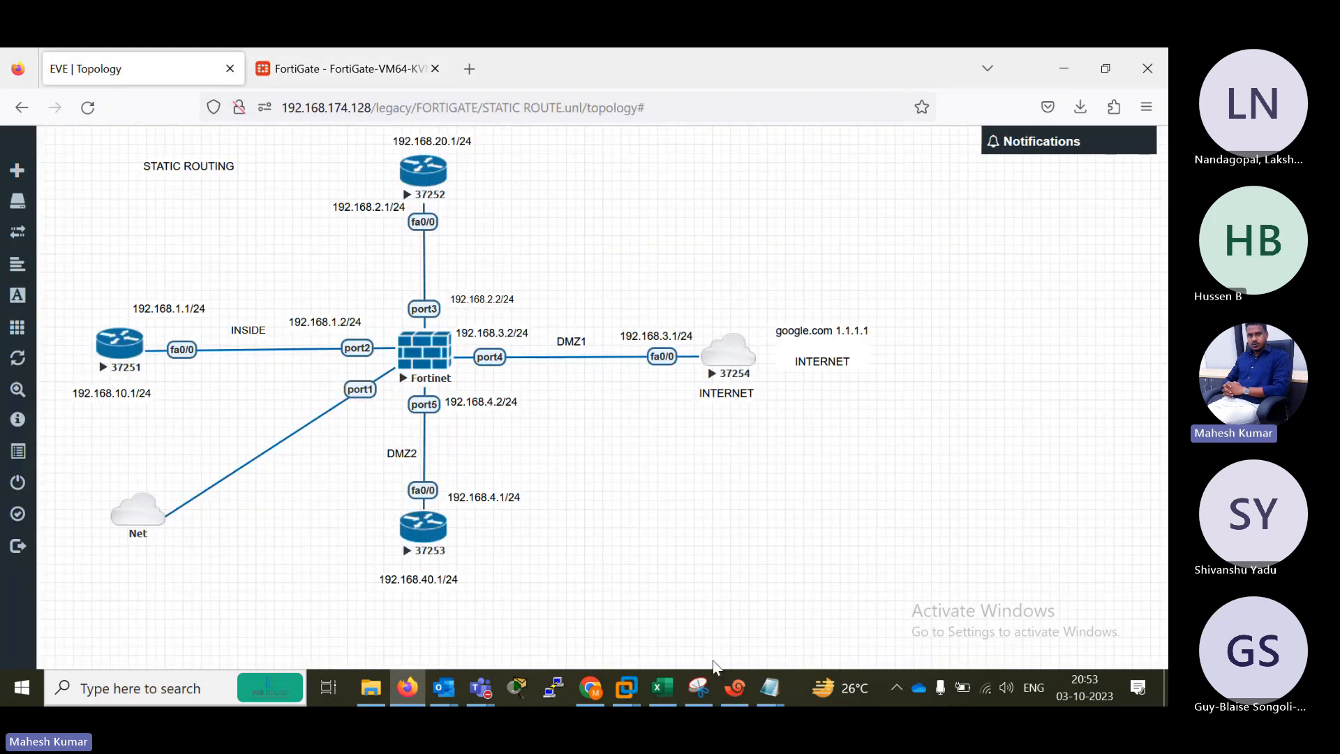
pyautogui.click(332, 78)
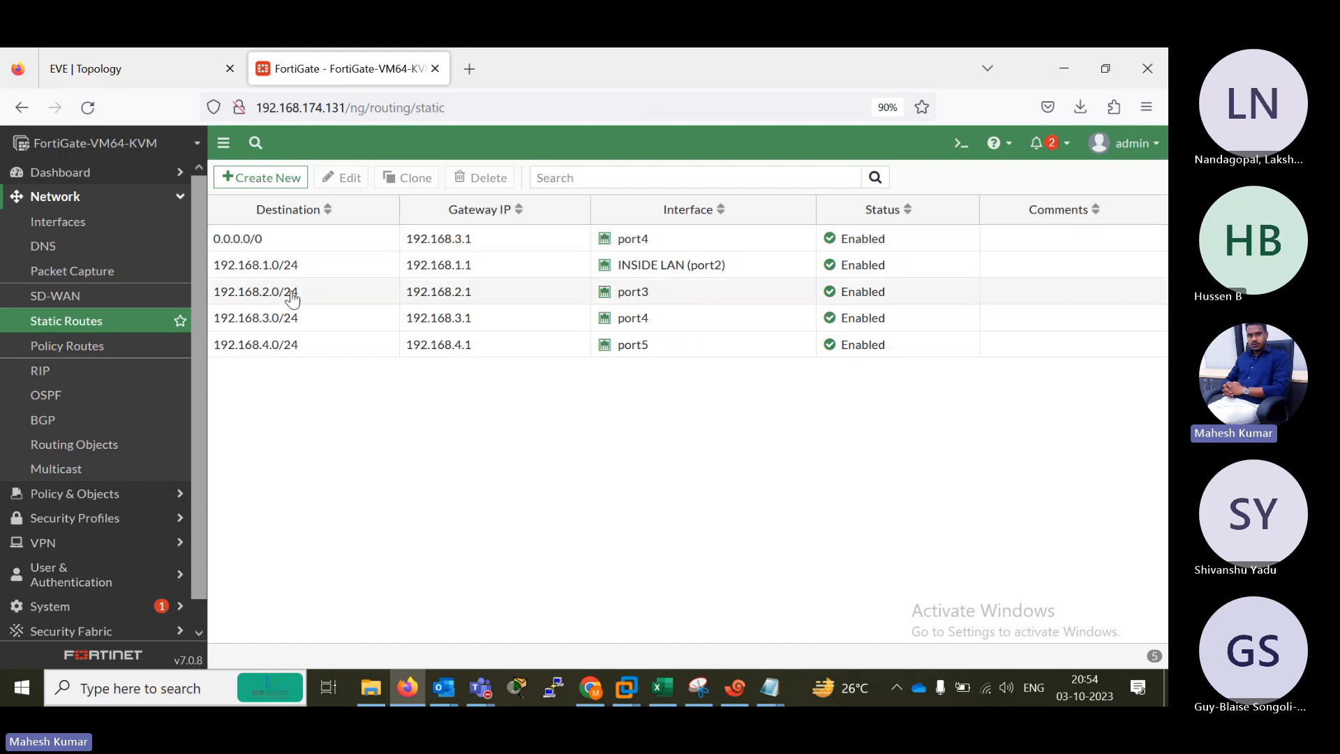
pyautogui.click(133, 69)
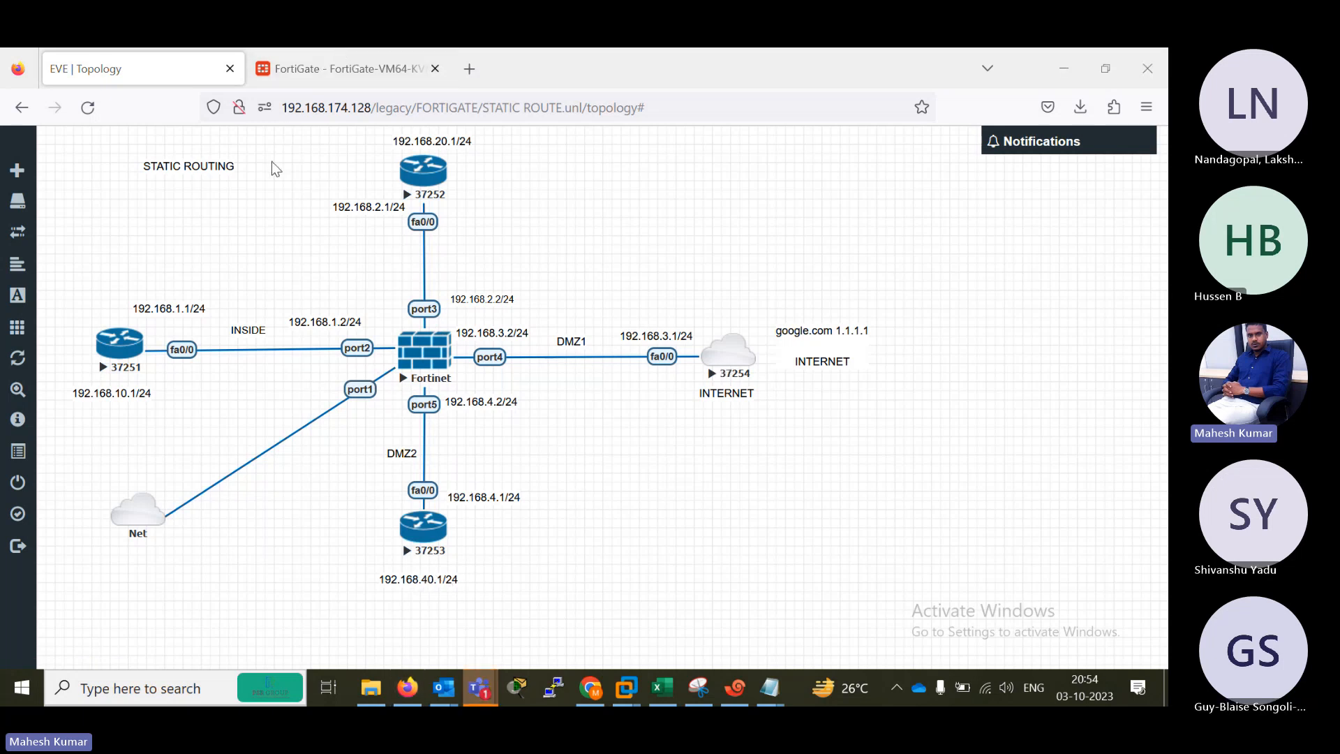
pyautogui.click(286, 70)
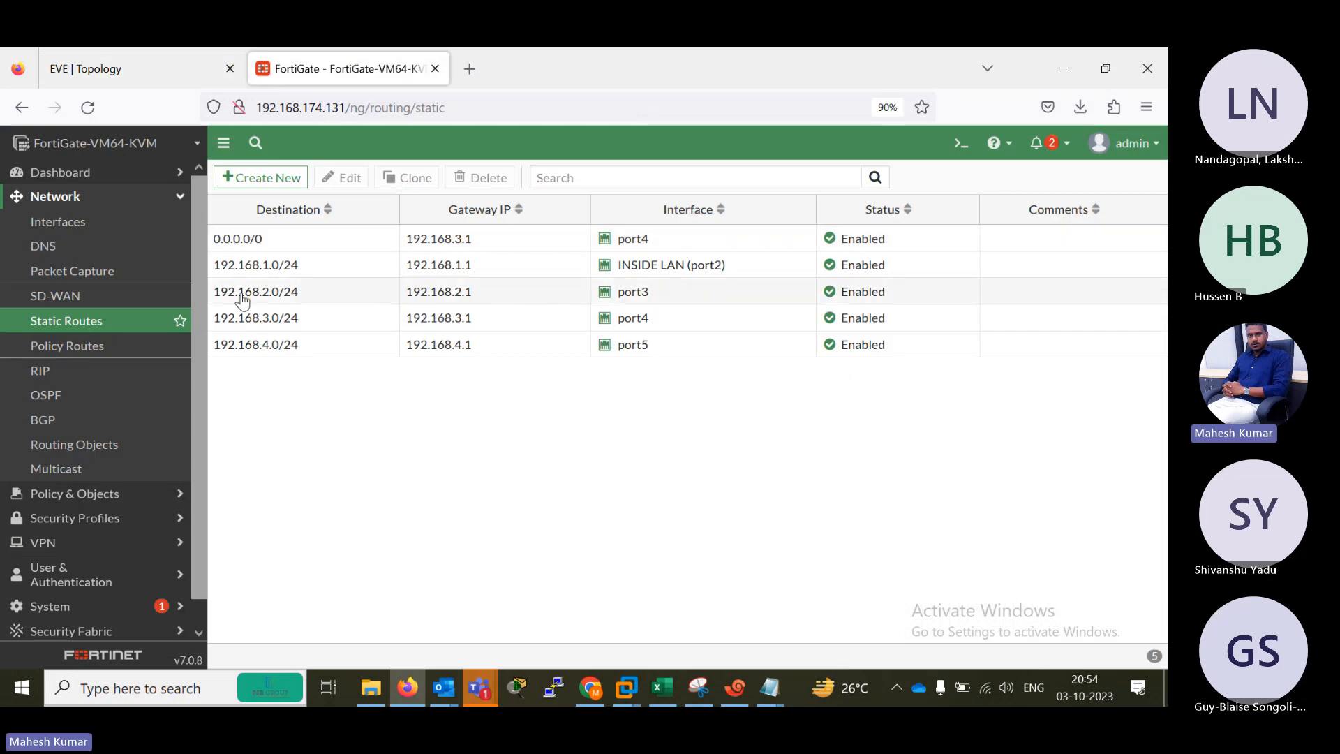
# Set the destination of the INSIDE LAN (port2) static route to 192.168.10.0/255.255.255.0, checking it against the topology, and save it.
pyautogui.doubleClick(287, 266)
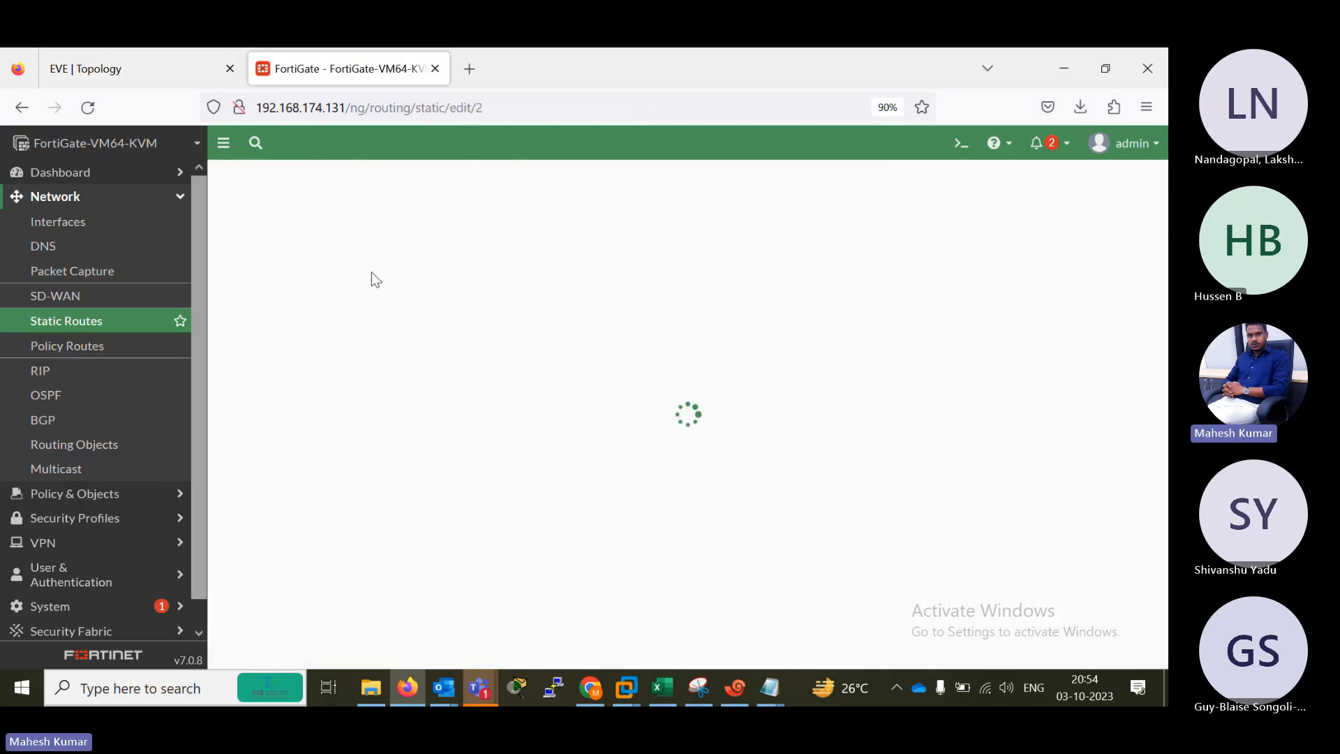
pyautogui.click(65, 65)
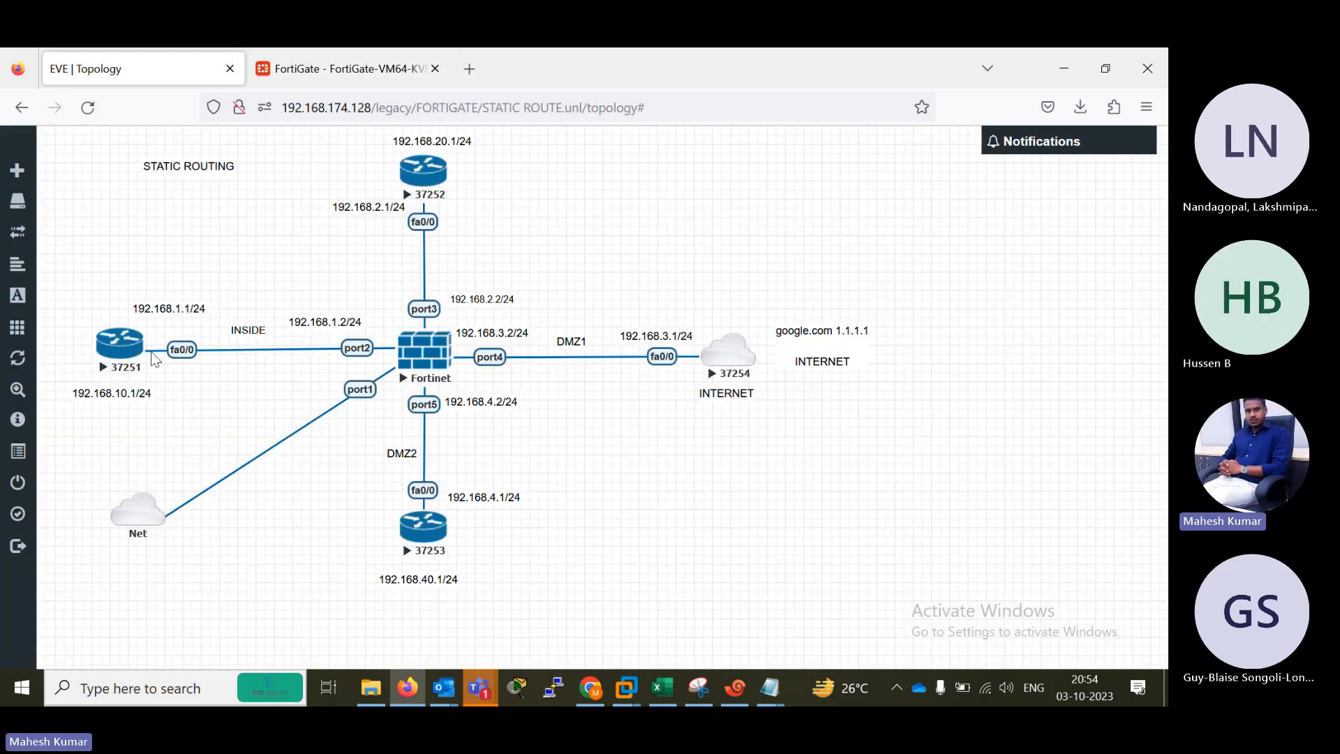
pyautogui.click(304, 56)
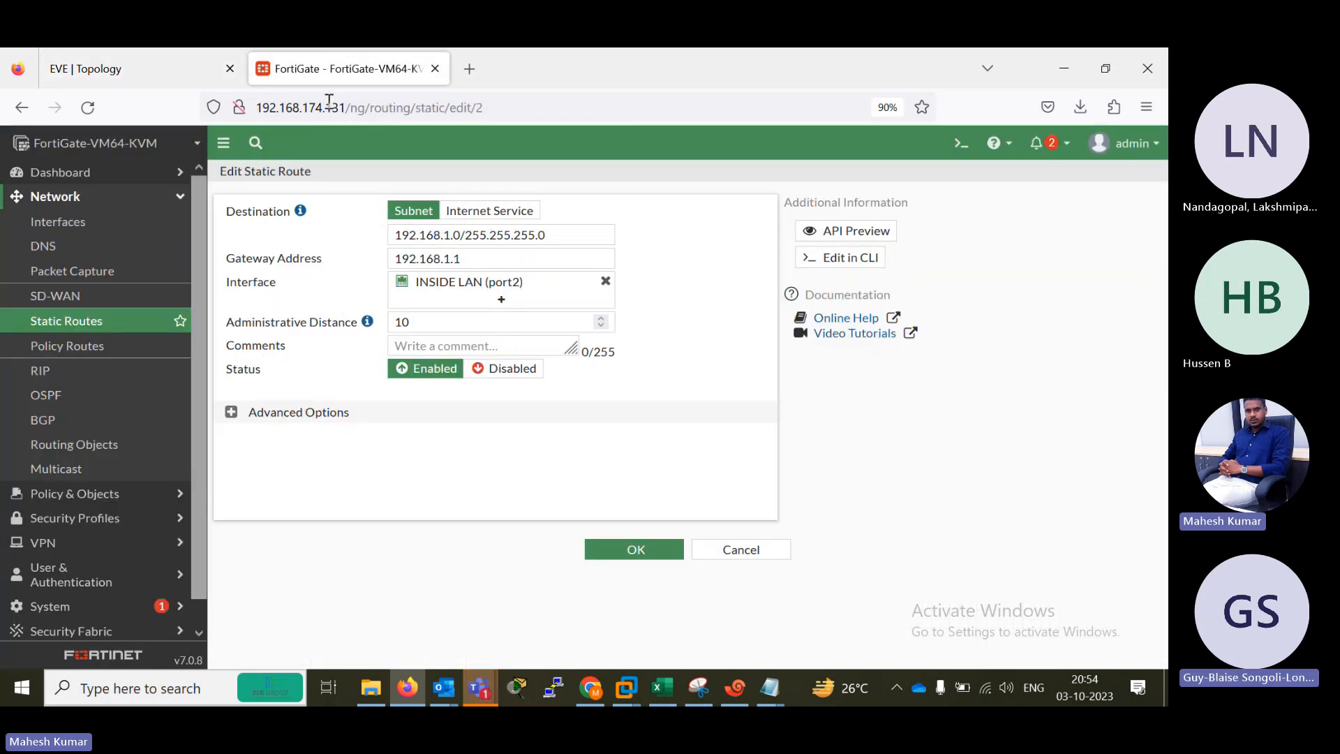
pyautogui.click(454, 240)
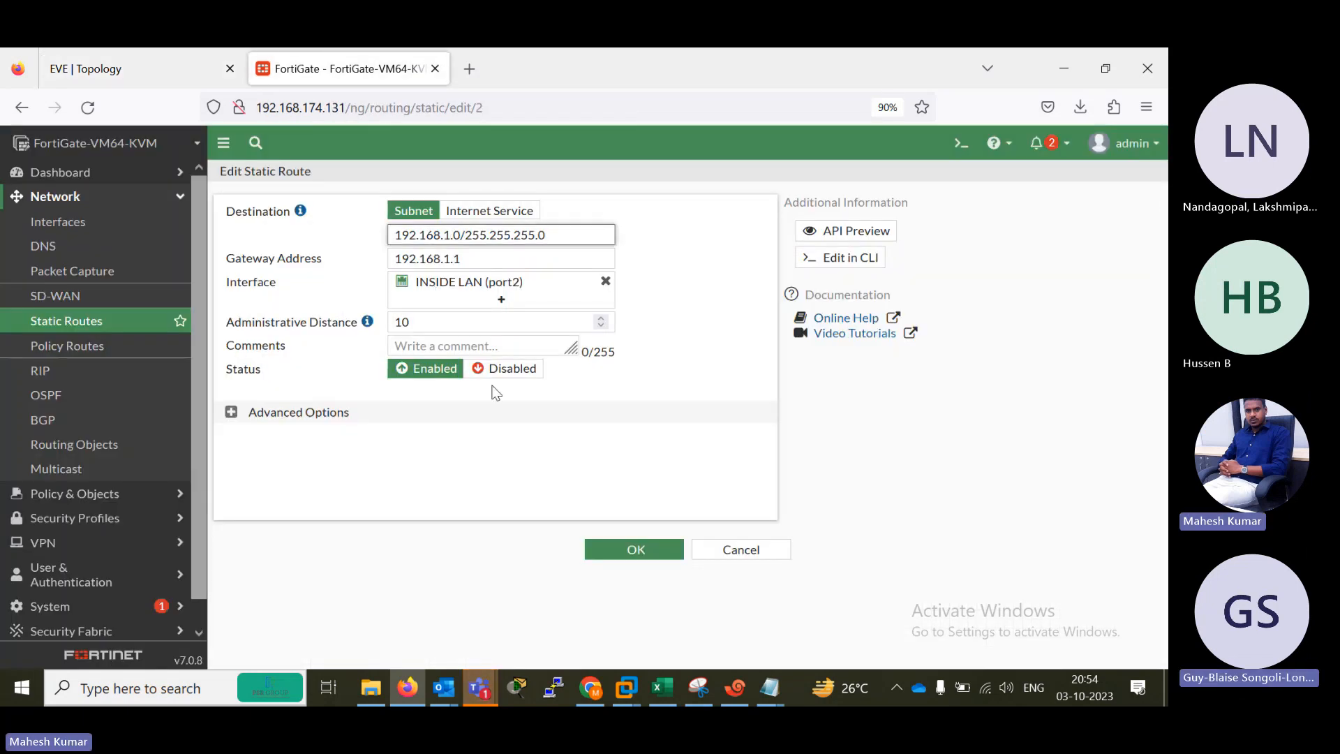
pyautogui.write('0.')
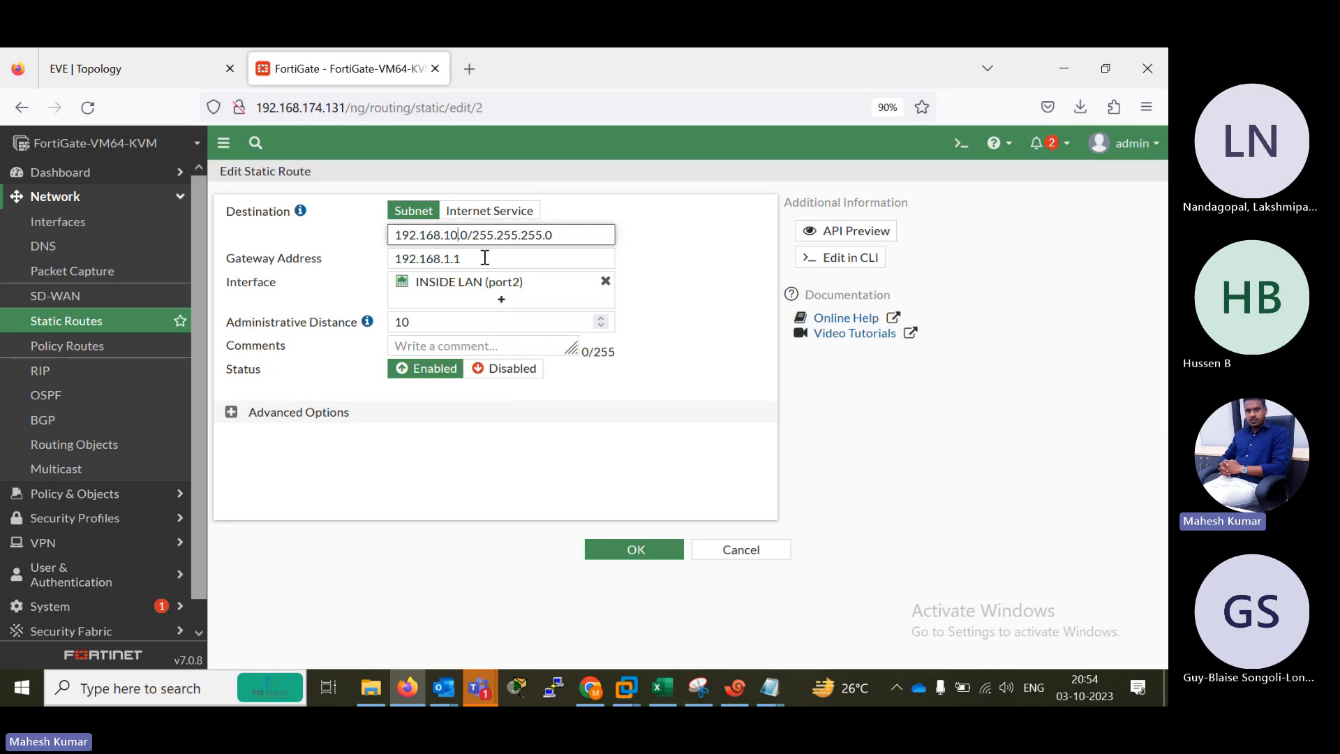
pyautogui.click(490, 312)
pyautogui.click(631, 549)
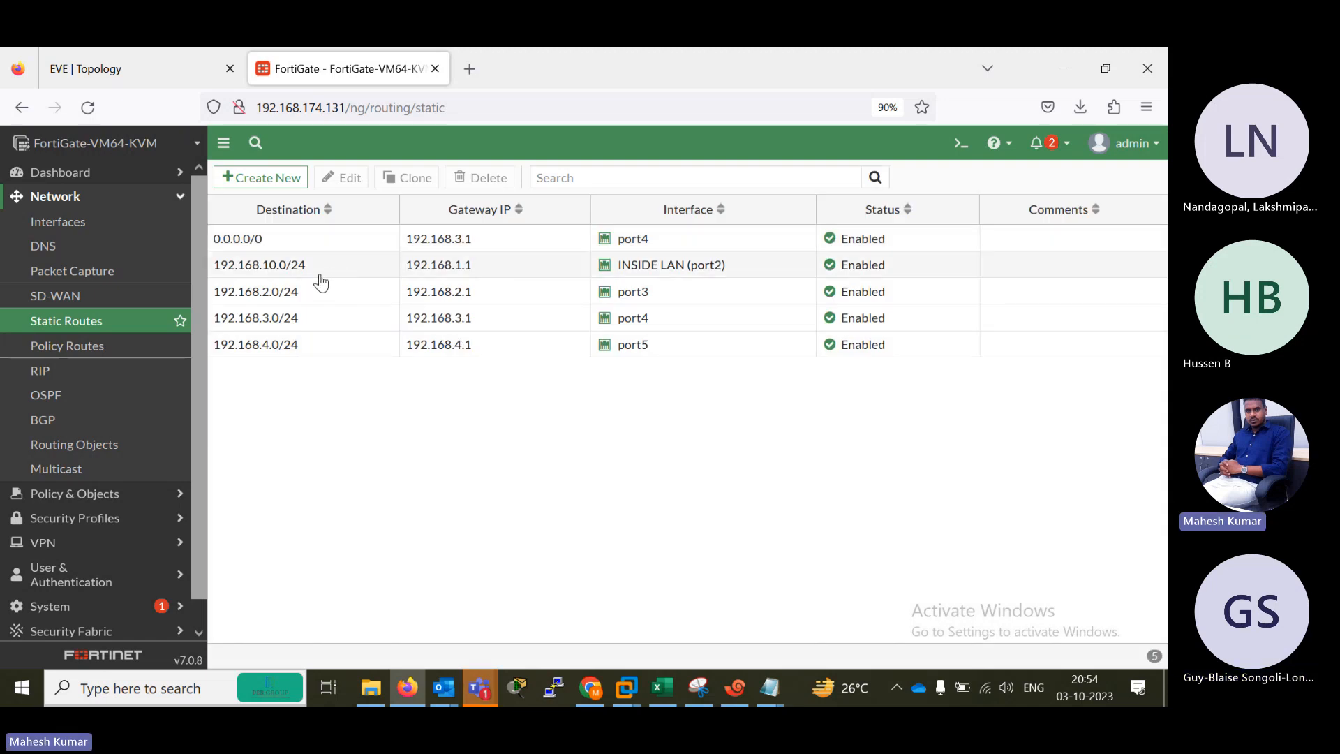
# Set the destination of the port3 static route to 192.168.20.0/255.255.255.0 and save it.
pyautogui.doubleClick(305, 293)
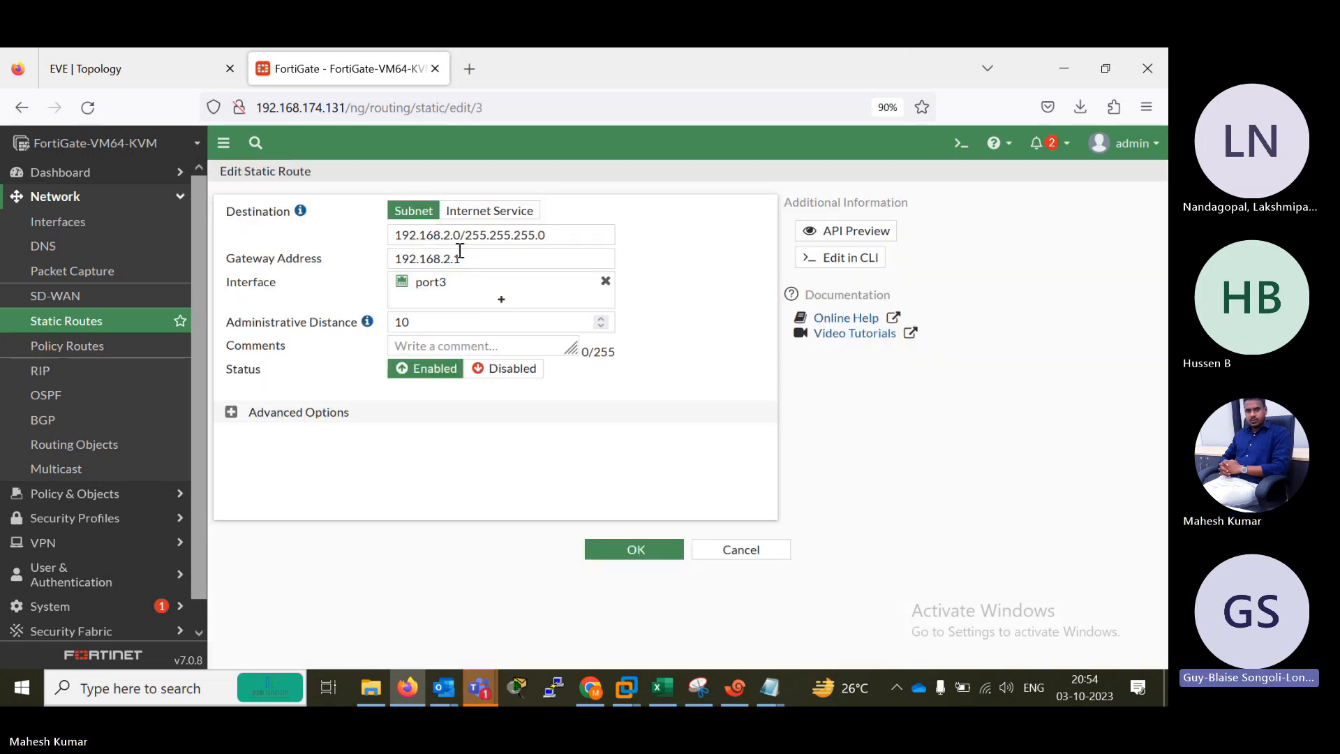
pyautogui.click(450, 232)
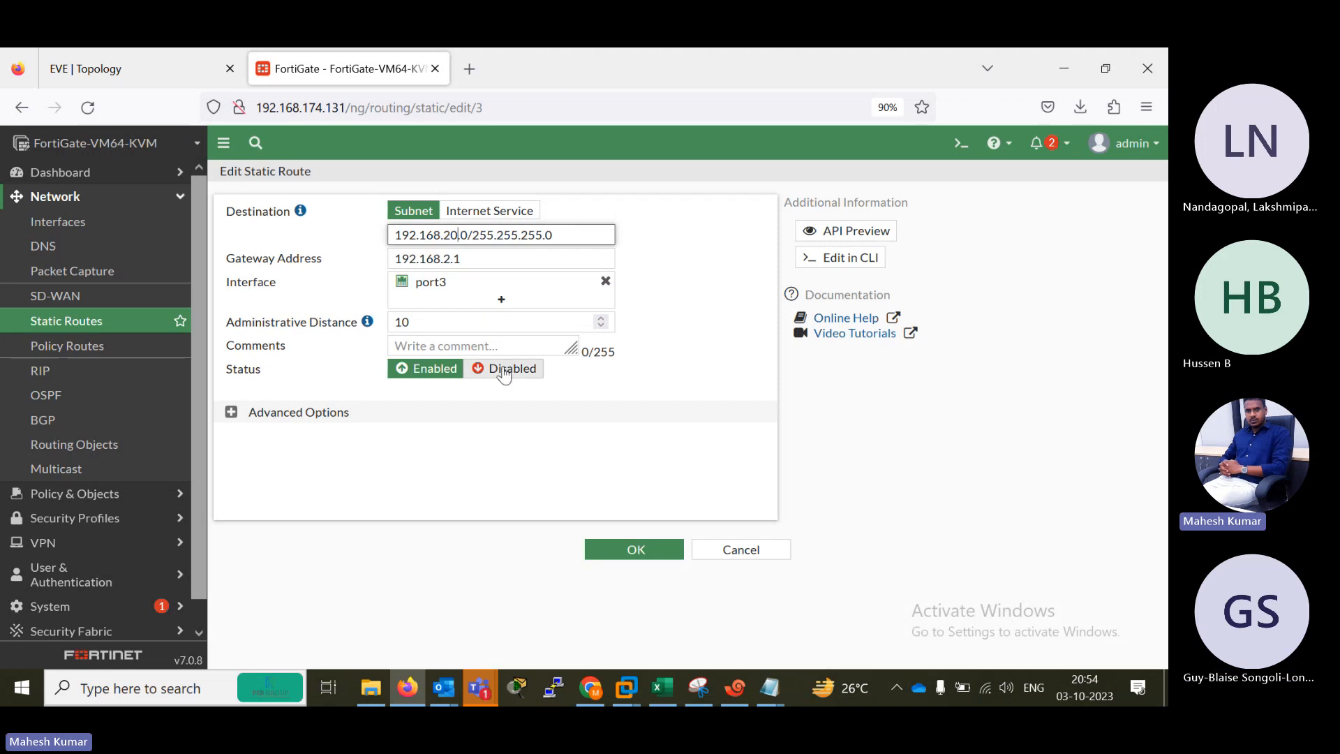
pyautogui.click(637, 548)
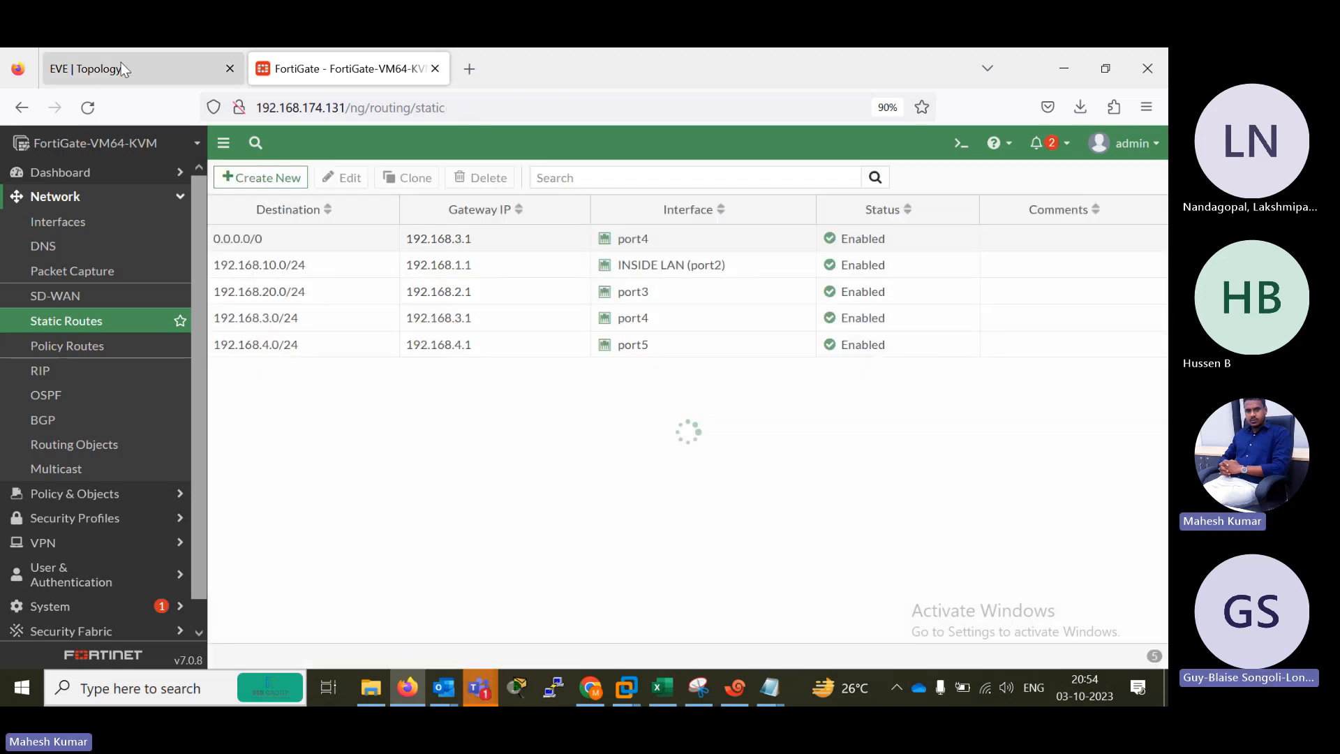
# Check the EVE topology, set the destination of the non-default port4 static route to 192.168.30.0/255.255.255.0, and save it.
pyautogui.click(120, 69)
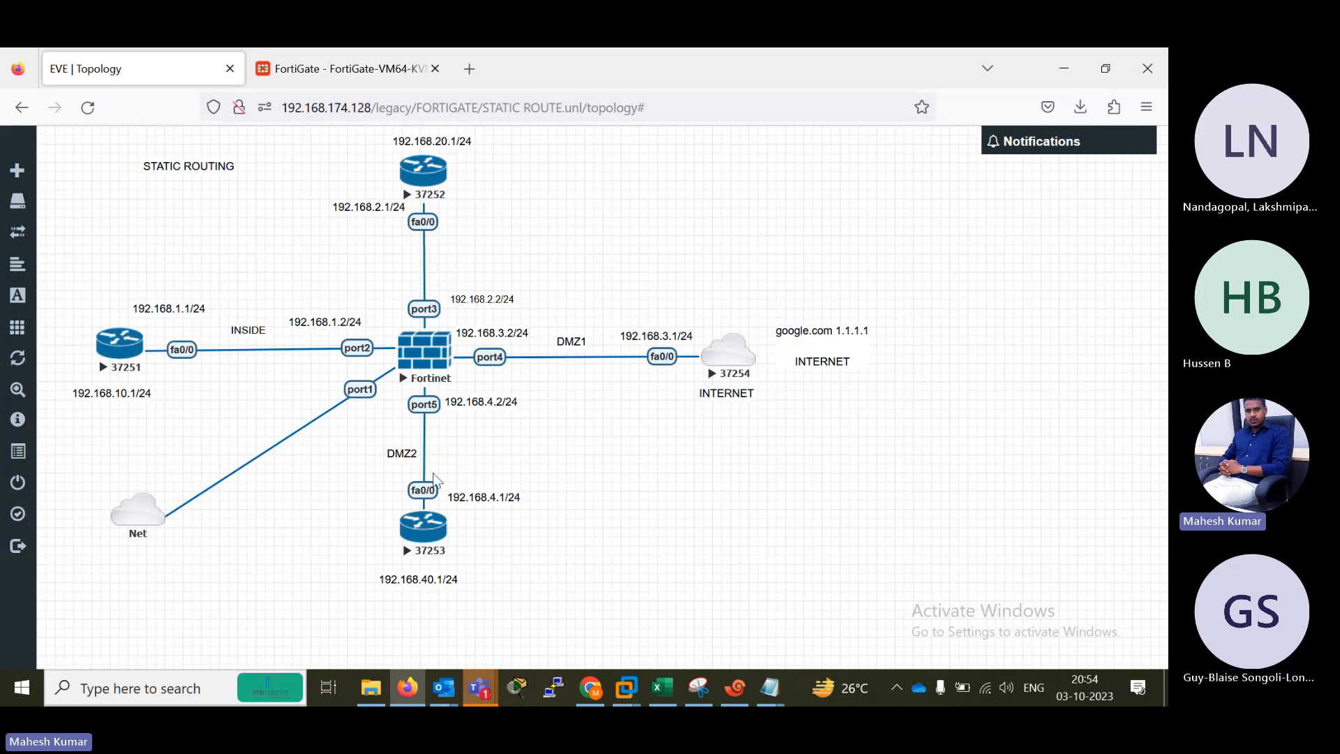
pyautogui.click(353, 70)
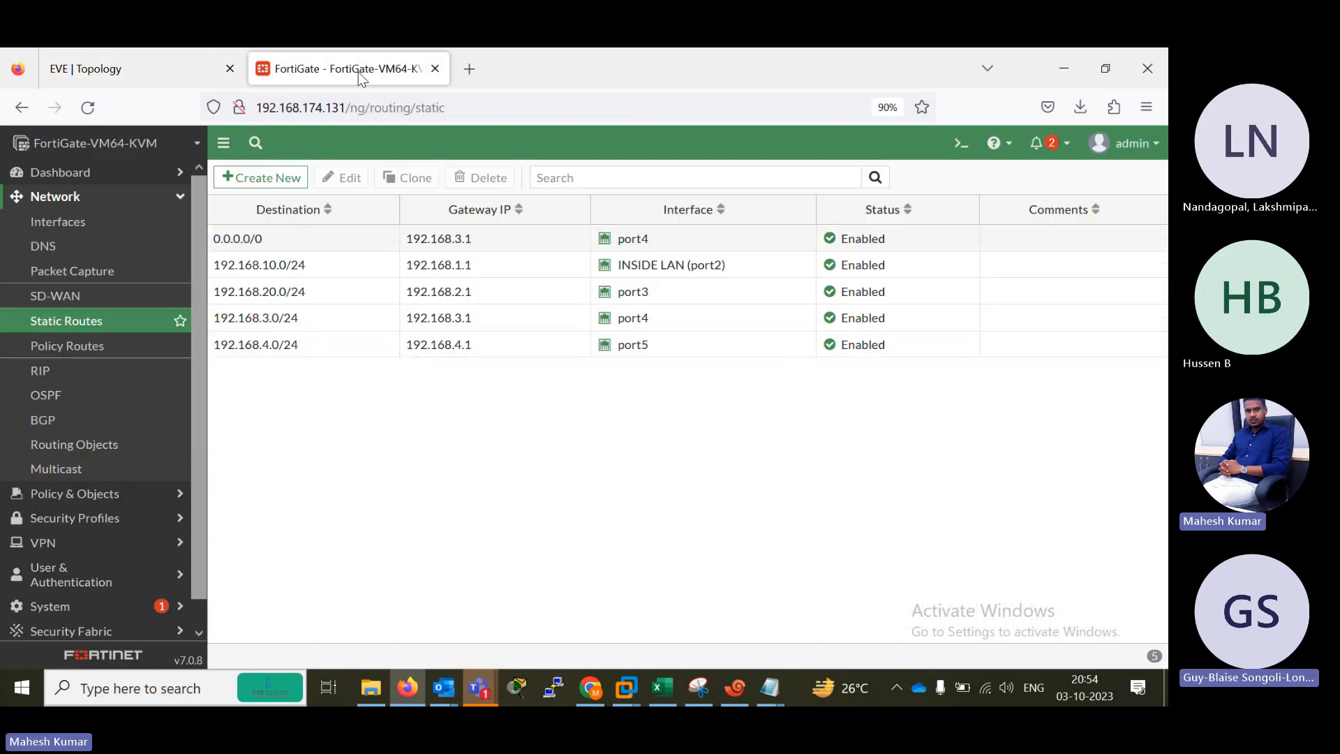
pyautogui.doubleClick(294, 318)
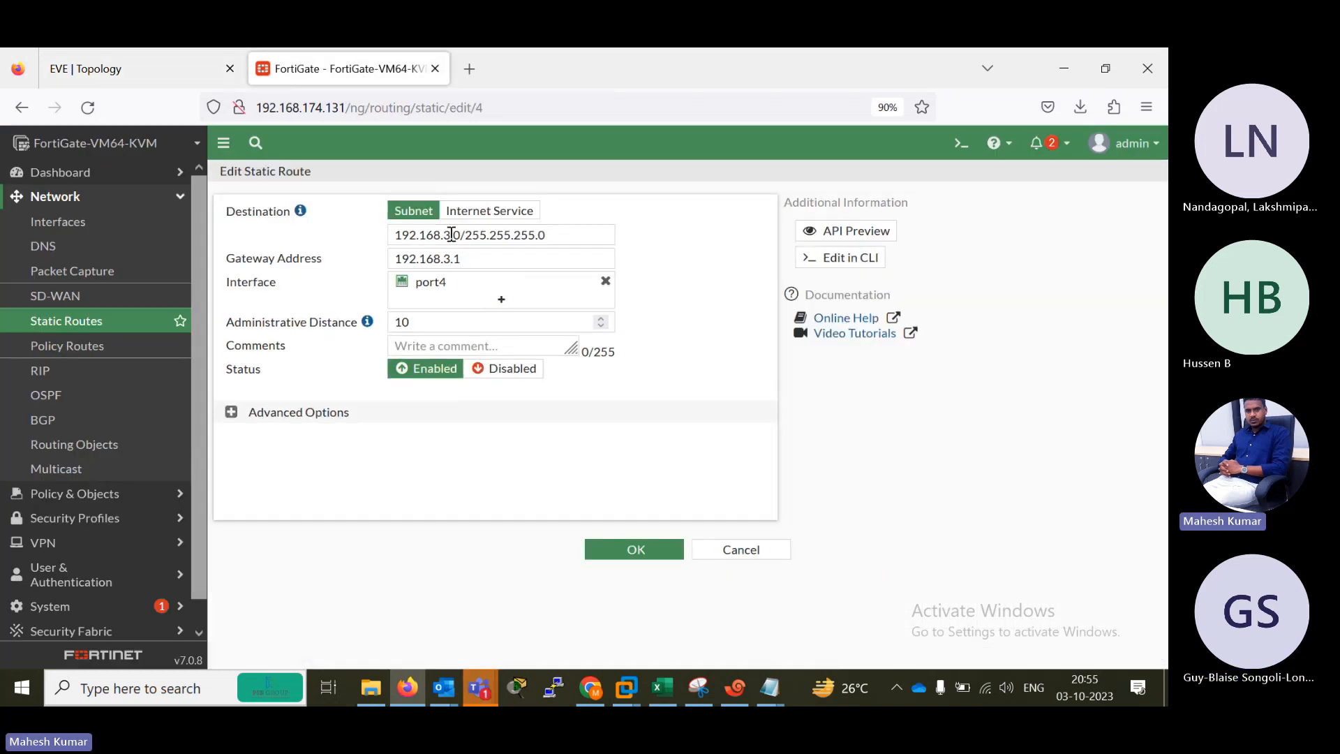
pyautogui.click(451, 234)
pyautogui.write('0')
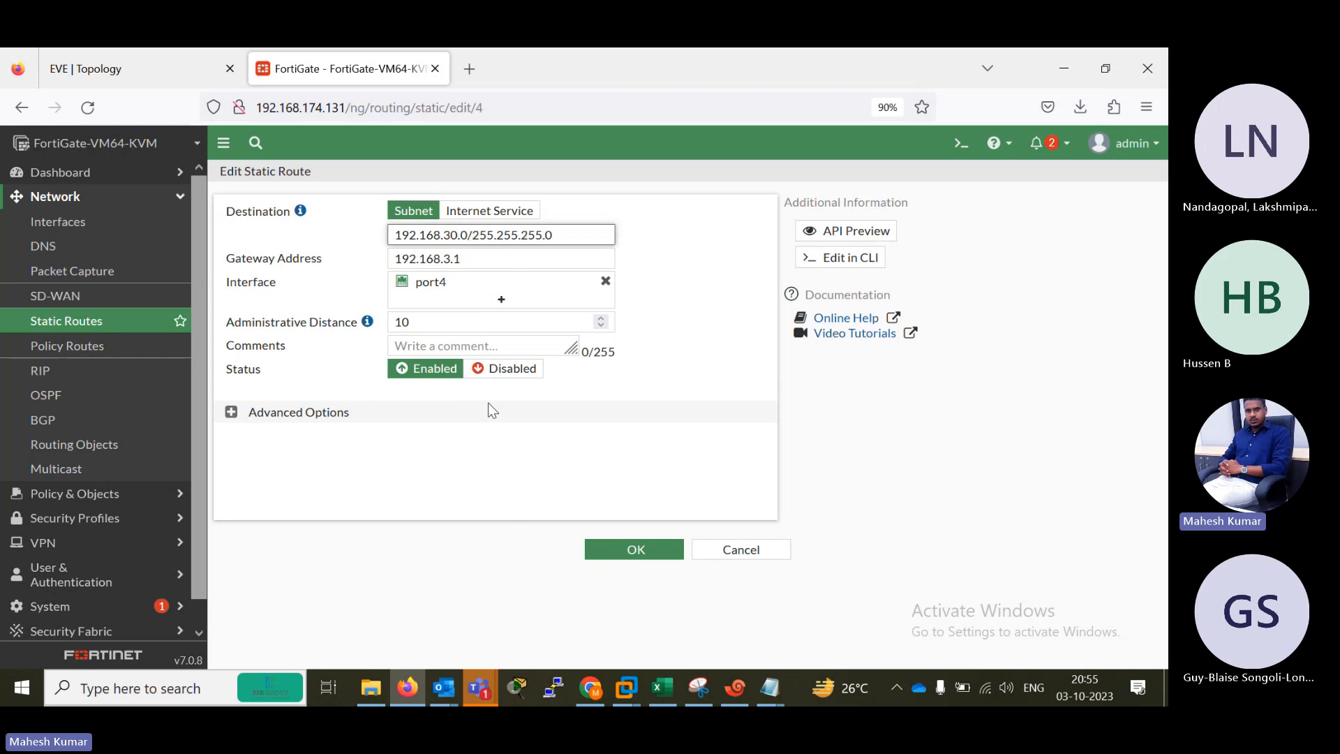
pyautogui.click(626, 551)
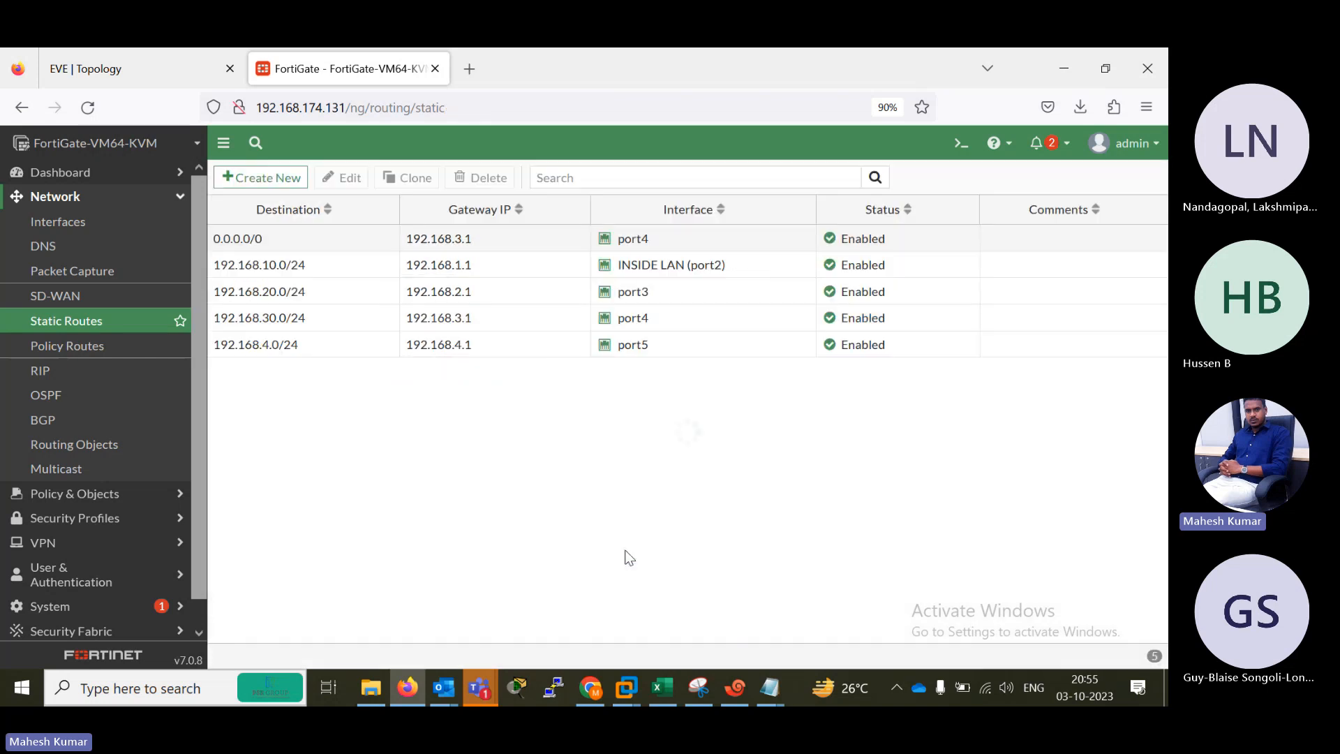
# Set the destination of the port5 static route to 192.168.40.0/24 and save it.
pyautogui.doubleClick(293, 345)
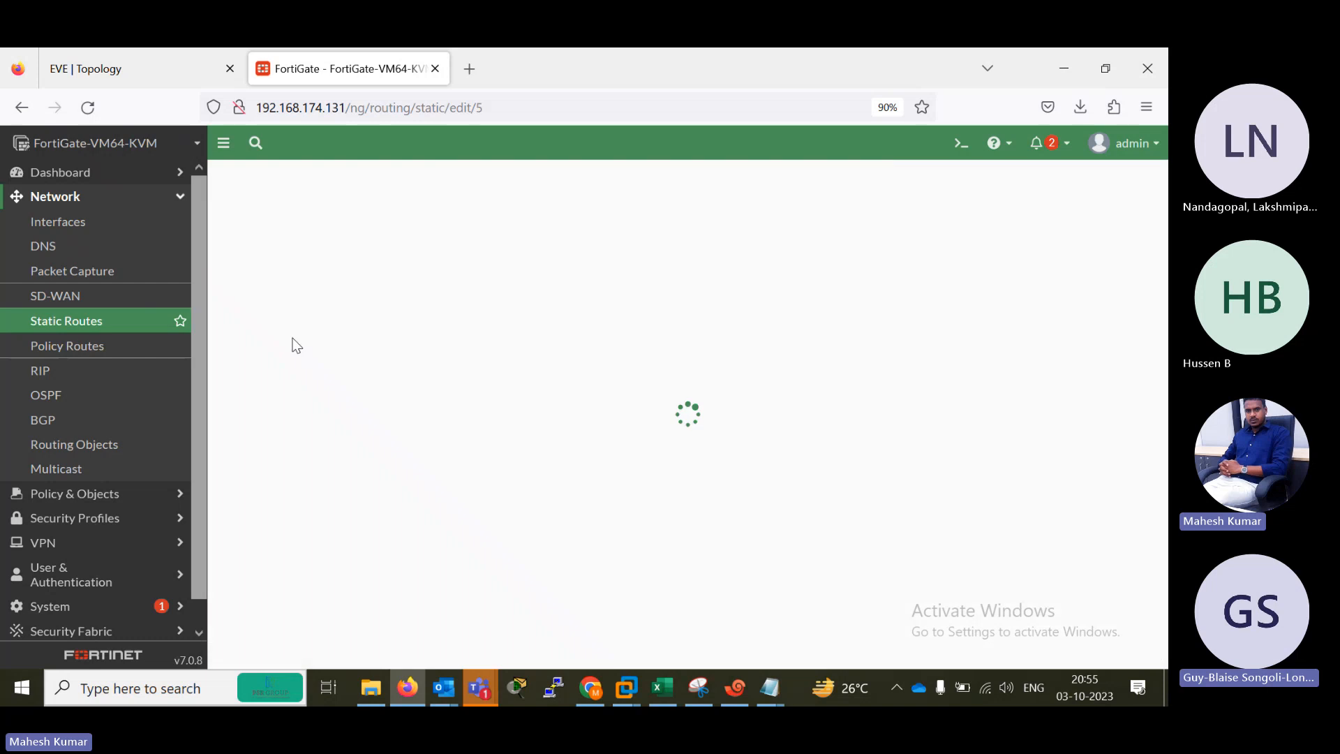
pyautogui.click(450, 234)
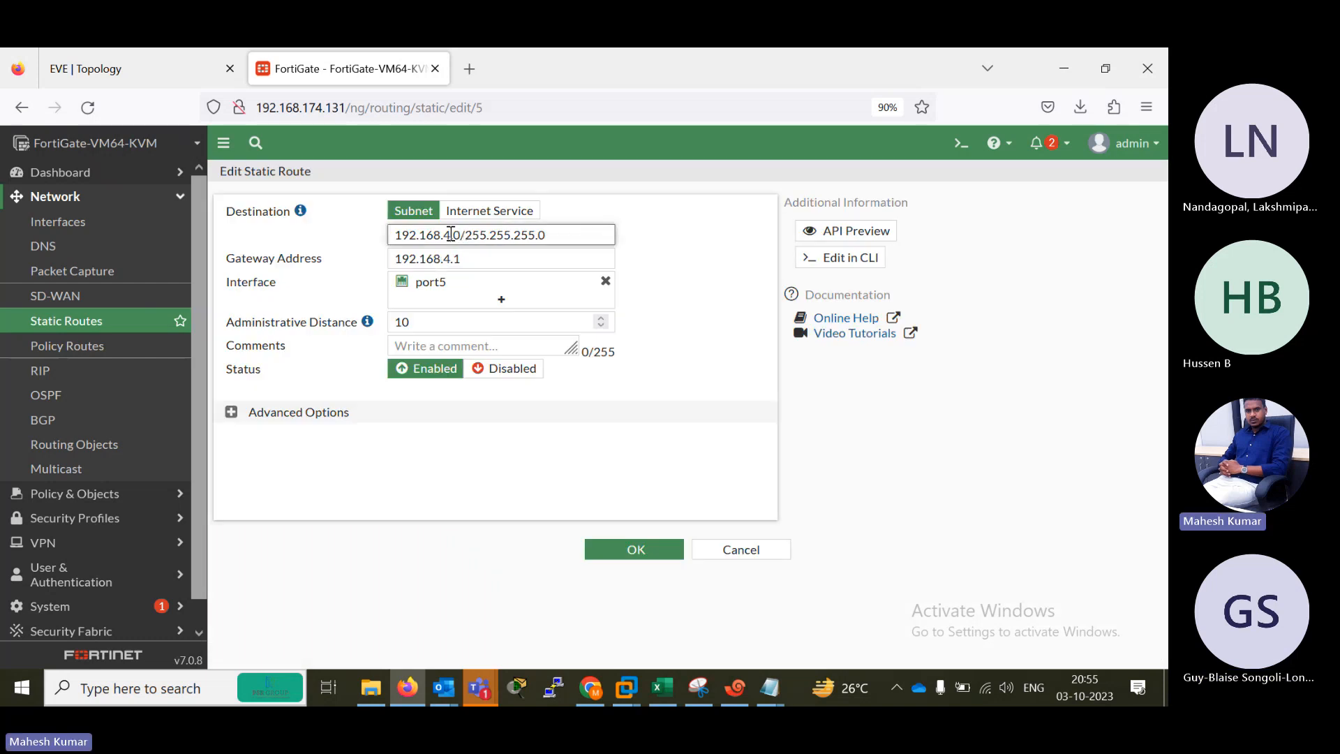
pyautogui.write('0')
pyautogui.click(635, 545)
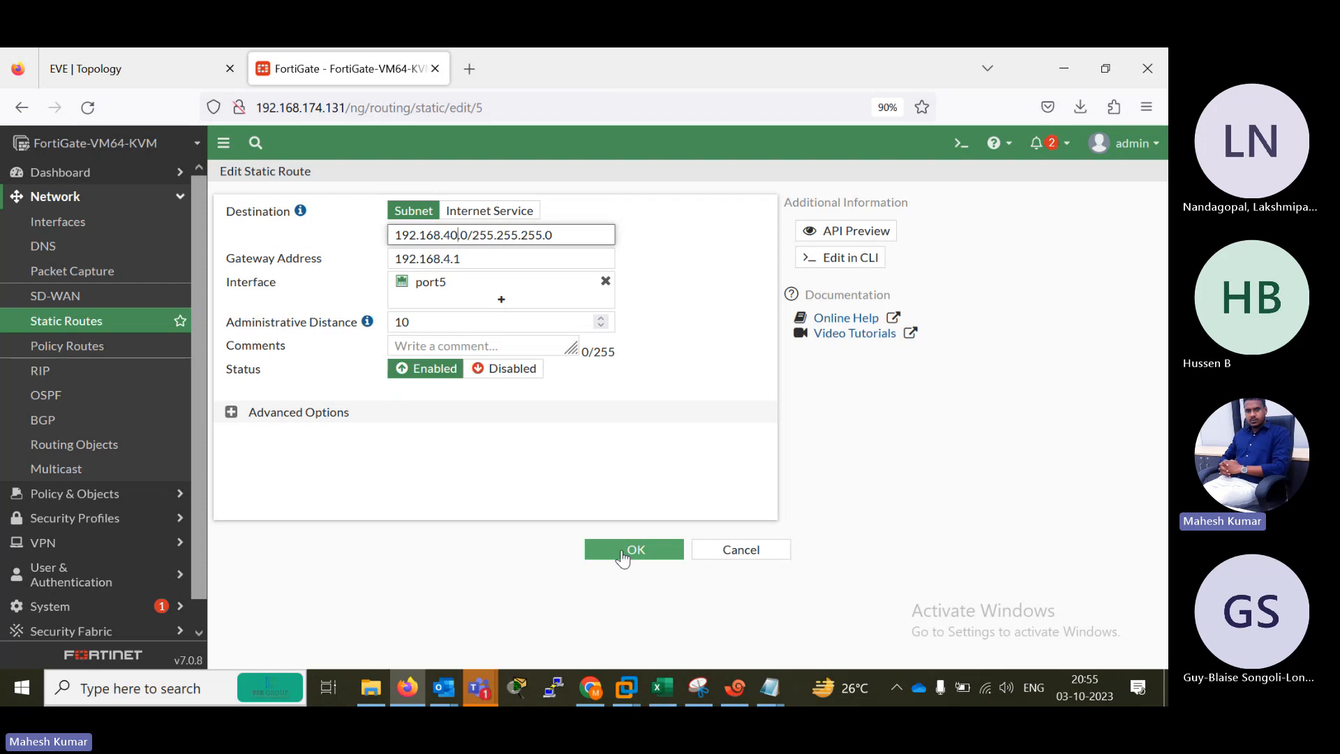
# Switch to the B1 router session in Xshell and display its routing table with show ip route.
pyautogui.click(139, 68)
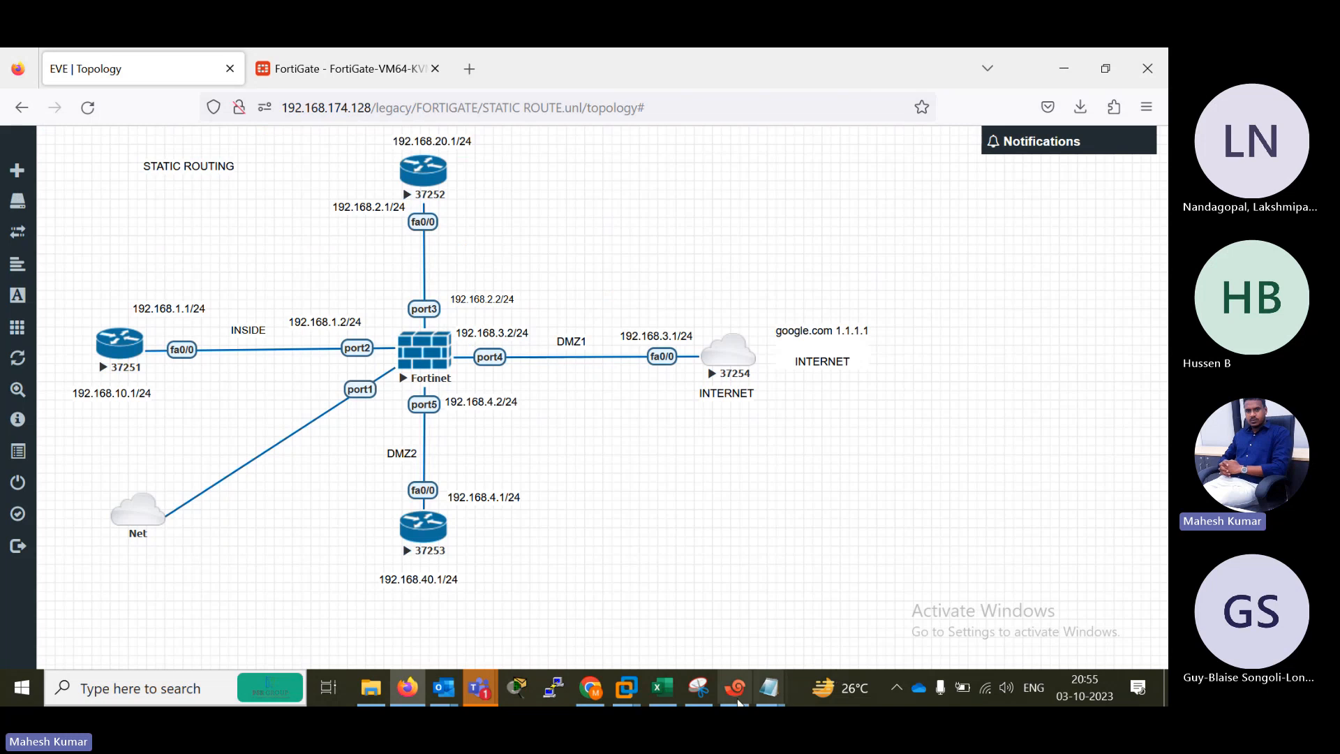
pyautogui.click(736, 700)
pyautogui.press('Return')
pyautogui.press('Return')
pyautogui.press('Return')
pyautogui.press('Return')
pyautogui.press('Return')
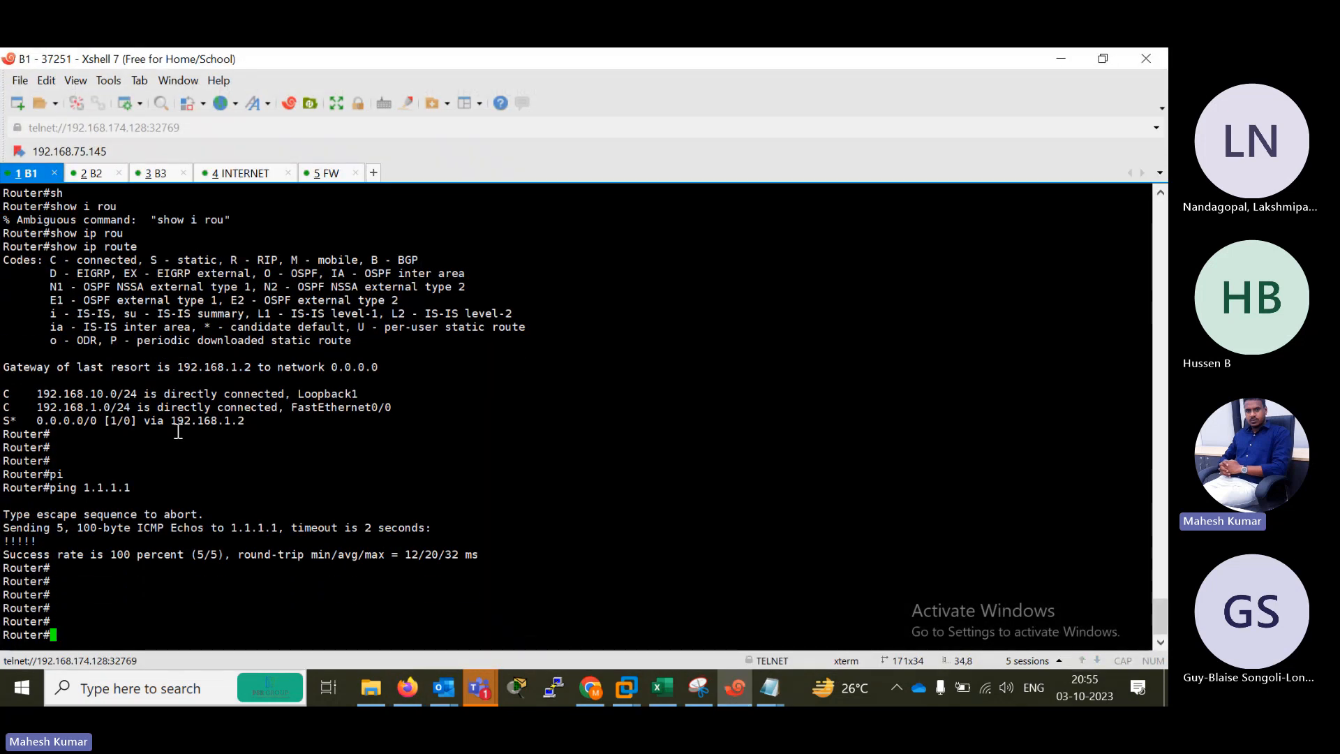
pyautogui.write('sh')
pyautogui.press('Tab')
pyautogui.write('i prou')
pyautogui.press('Return')
pyautogui.press('Up')
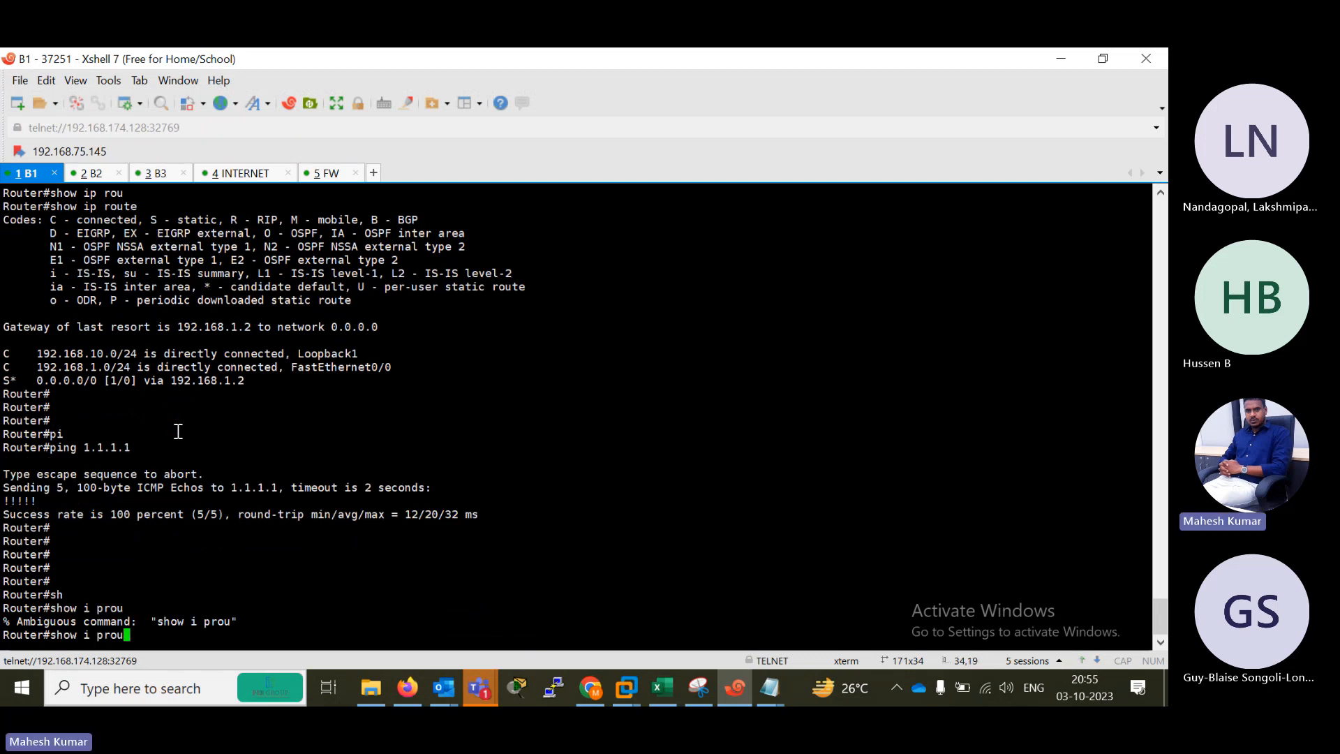
pyautogui.press('BackSpace')
pyautogui.press('BackSpace')
pyautogui.press('BackSpace')
pyautogui.press('BackSpace')
pyautogui.press('BackSpace')
pyautogui.write('p rou')
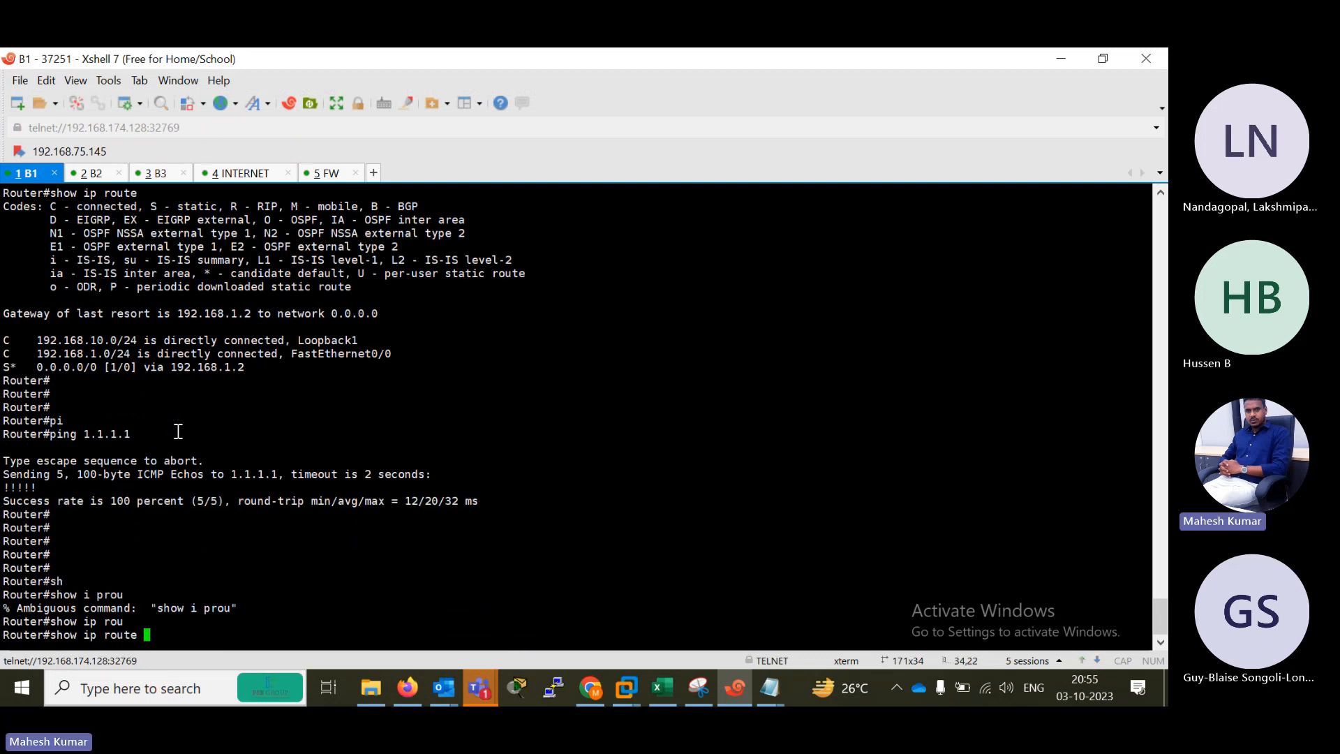
pyautogui.press('Tab')
pyautogui.press('Return')
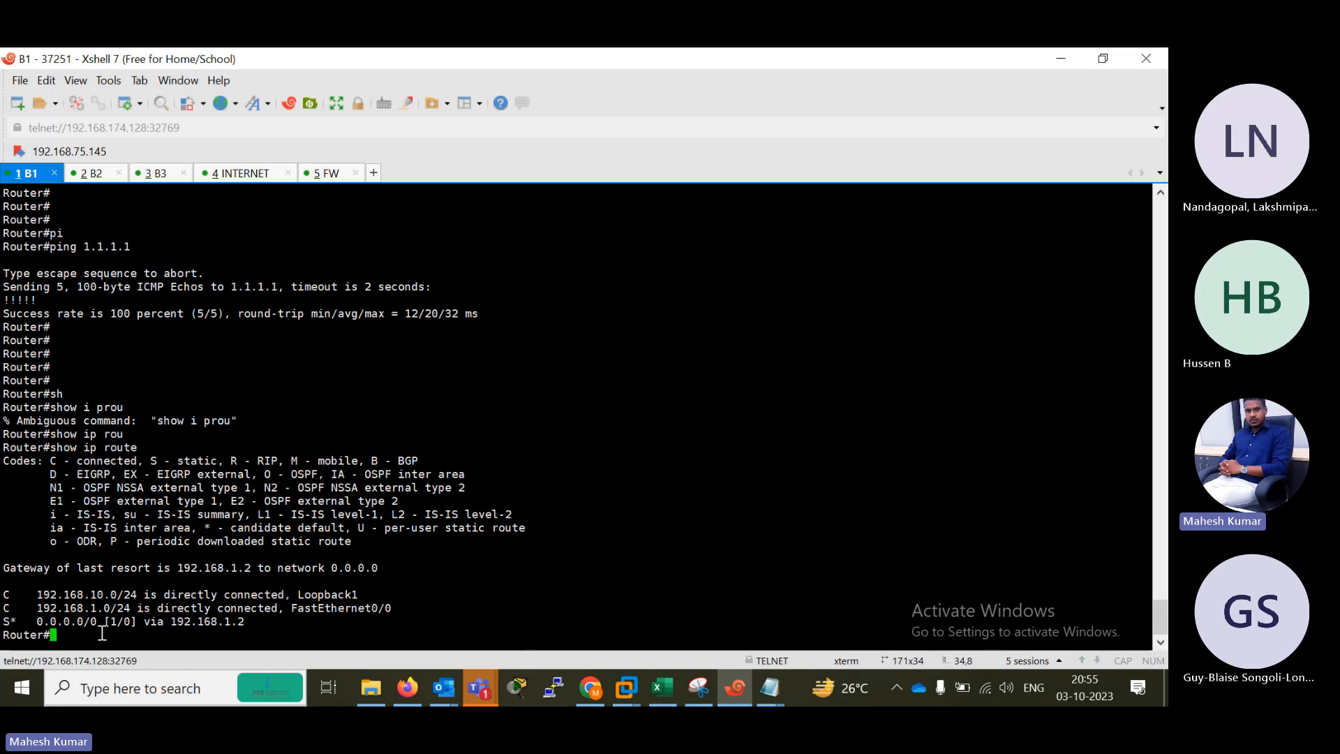
# Rerun show ip route on router B1 three times and minimize the Xshell window.
pyautogui.press('Up')
pyautogui.press('Return')
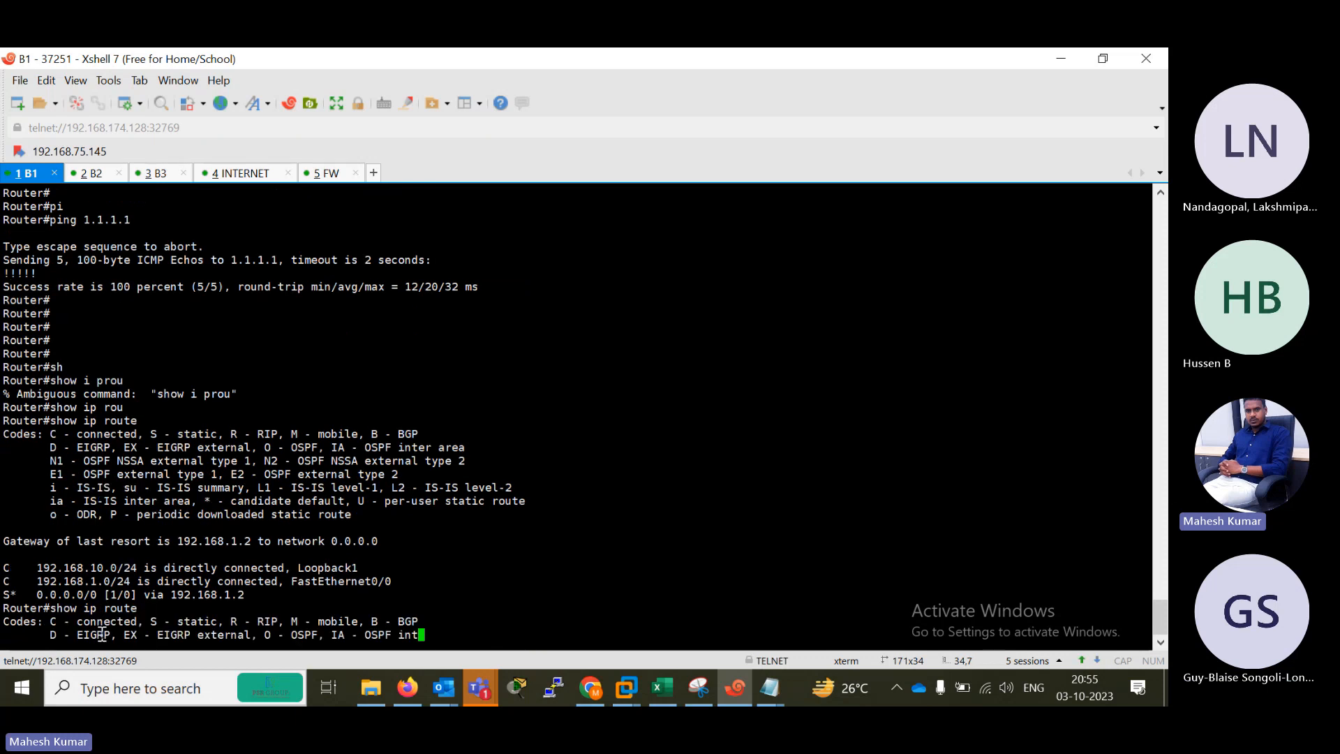
pyautogui.press('Up')
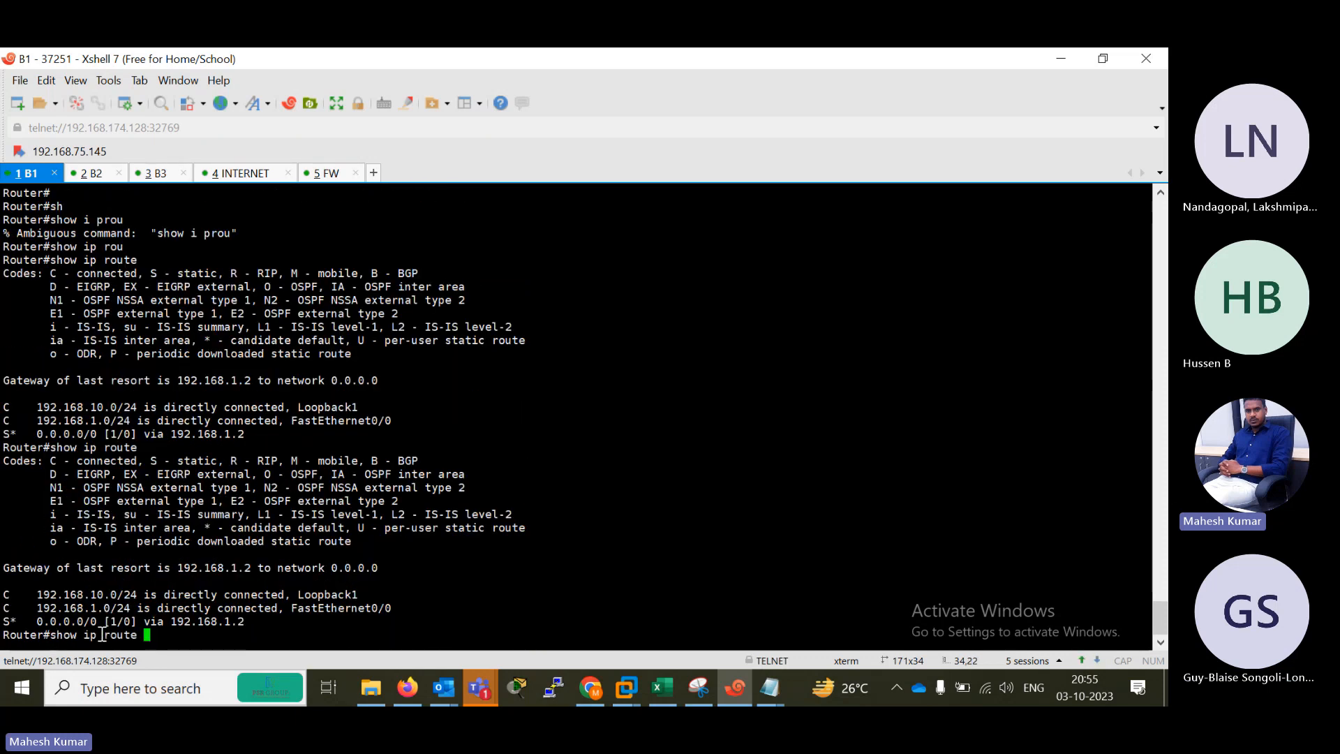
pyautogui.press('Return')
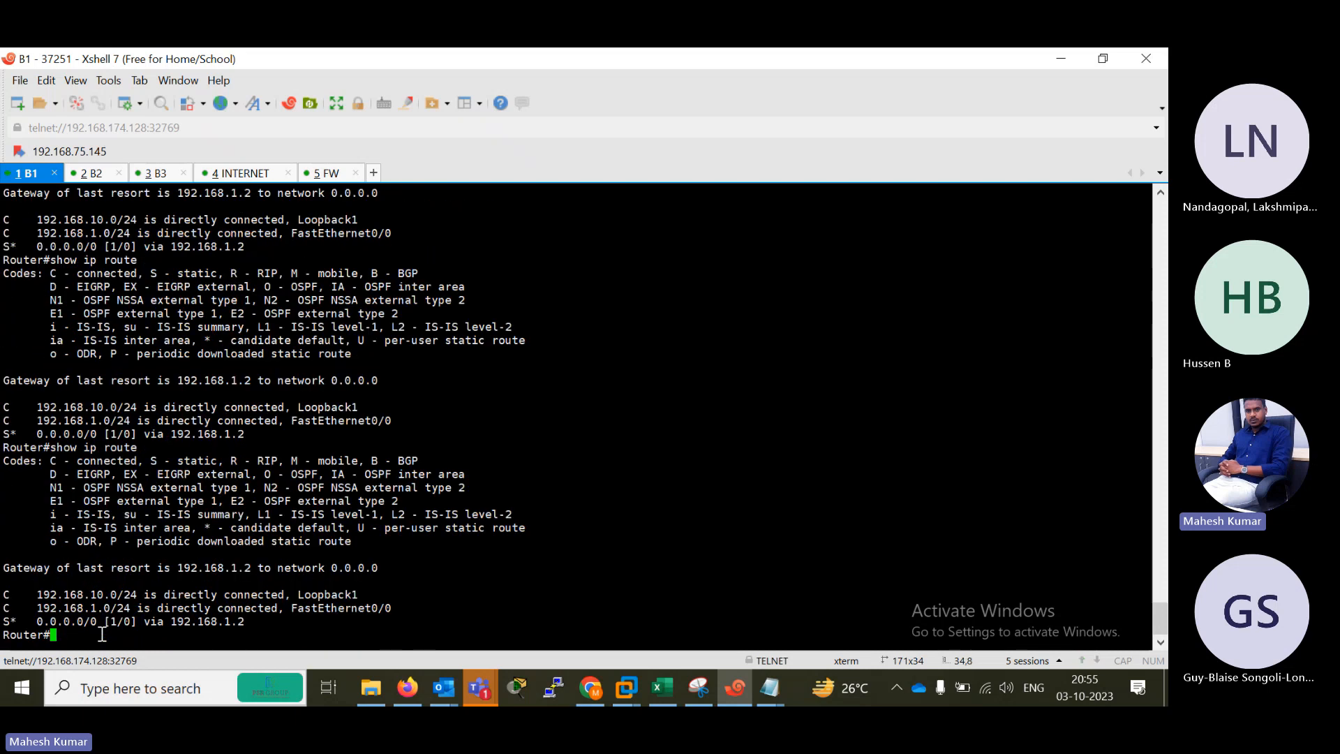
pyautogui.press('Up')
pyautogui.press('Return')
pyautogui.click(1100, 59)
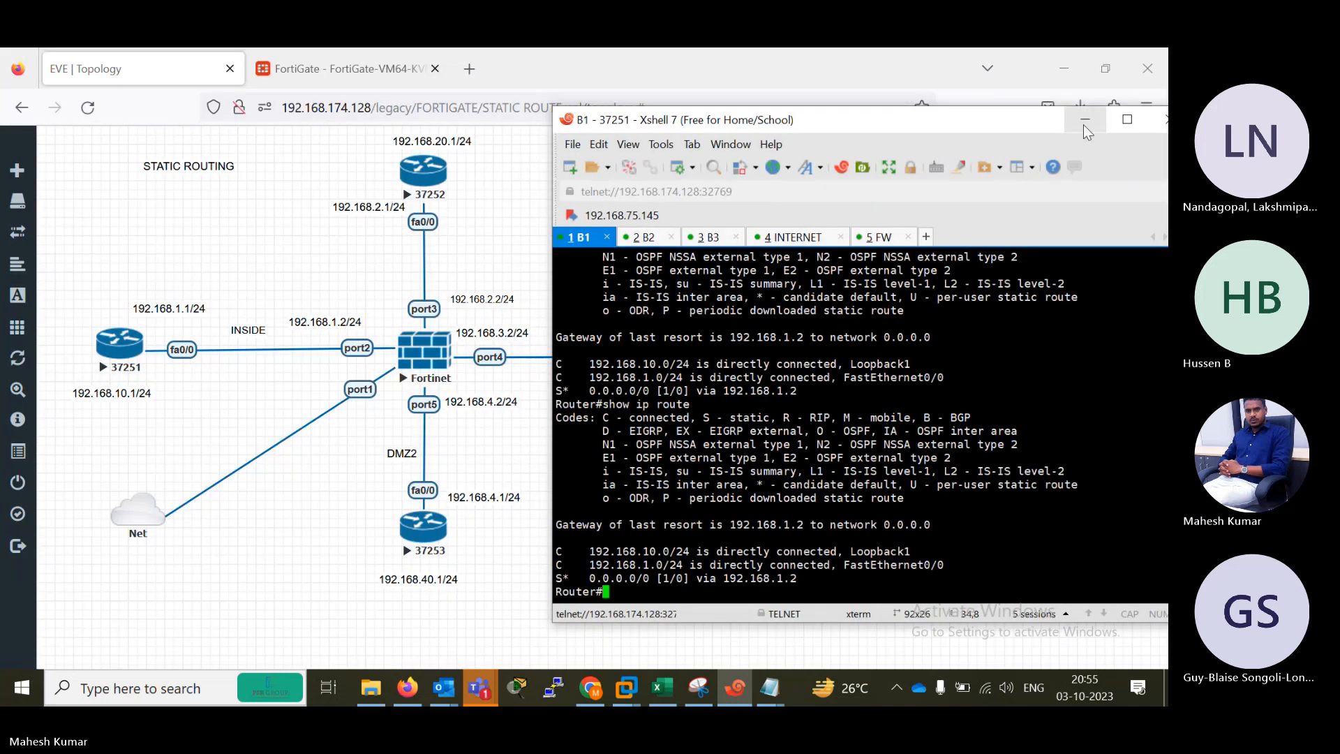
pyautogui.click(1083, 124)
# Return to the FortiGate page, view the settings of the 192.168.10.0/24 static route, and go back to the route list.
pyautogui.click(341, 74)
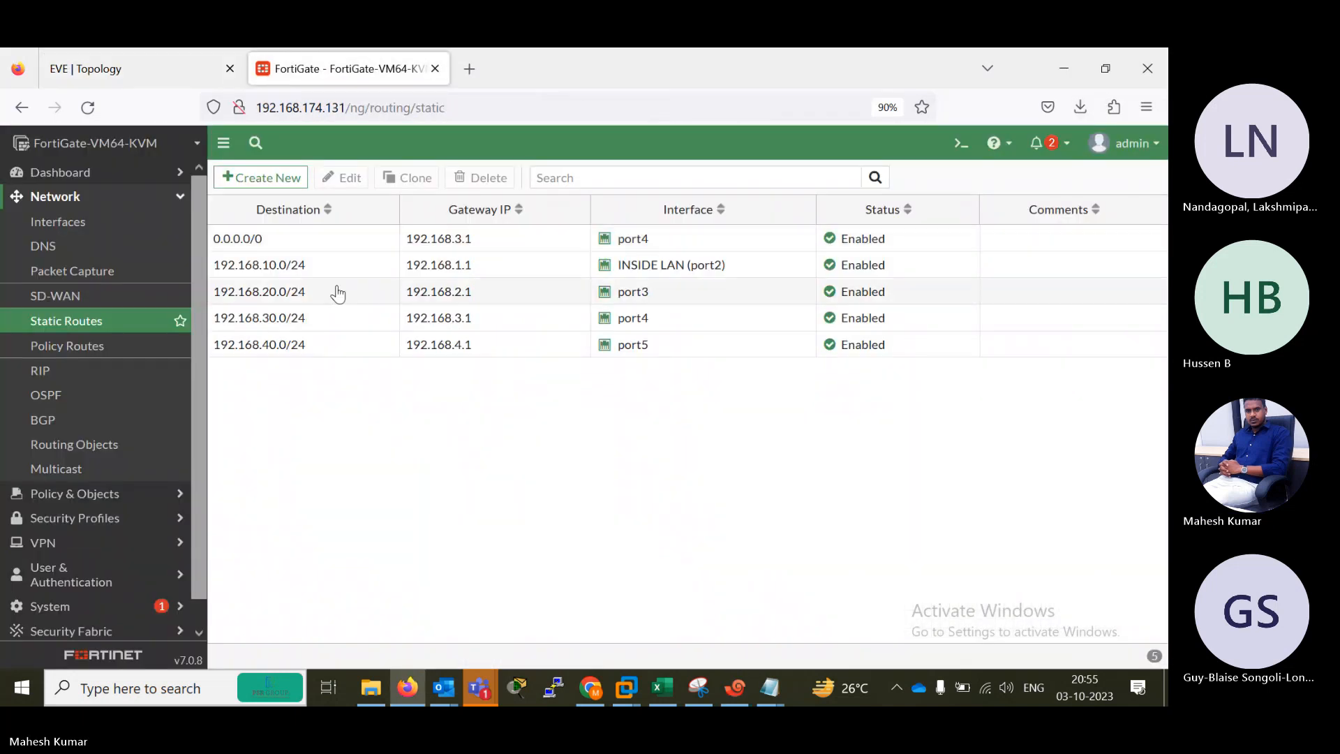
pyautogui.doubleClick(243, 268)
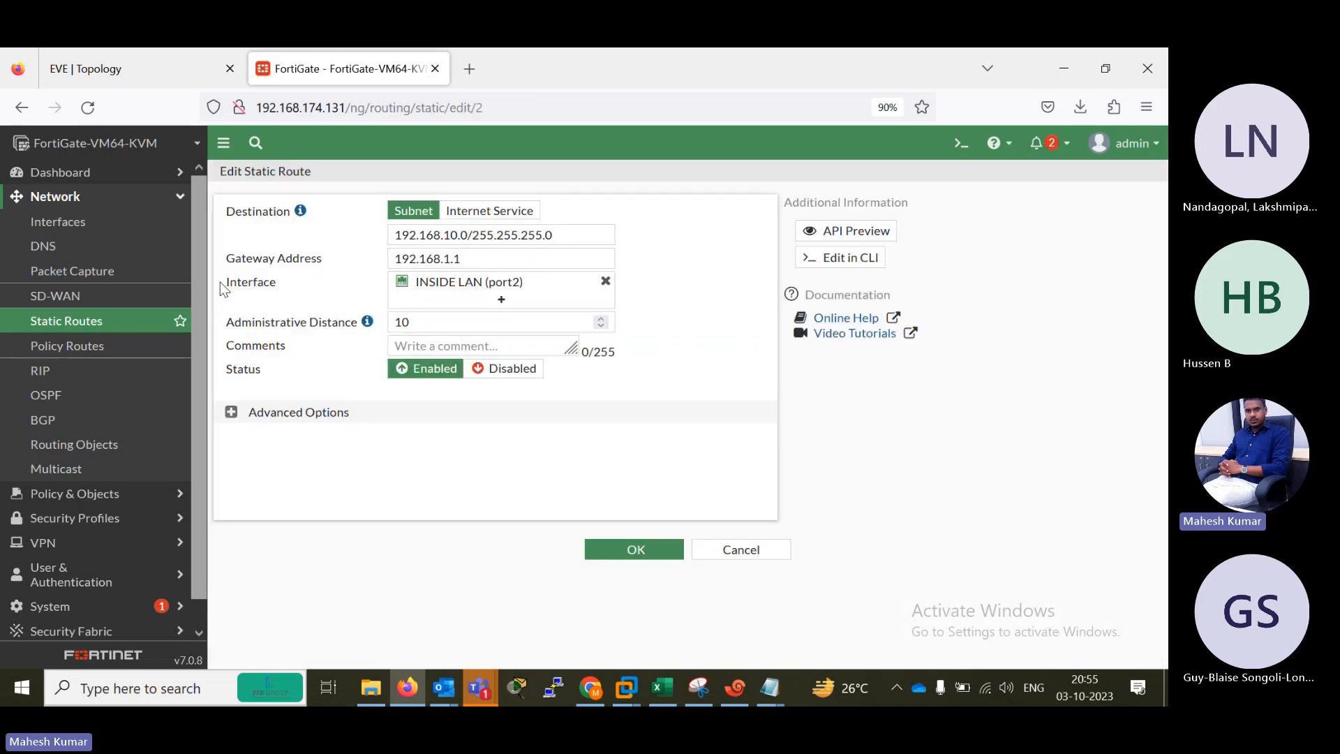
pyautogui.click(108, 322)
# Delete the static routes to 192.168.10.0/24, 192.168.20.0/24, 192.168.30.0/24 and 192.168.40.0/24, keeping the default route.
pyautogui.click(285, 269)
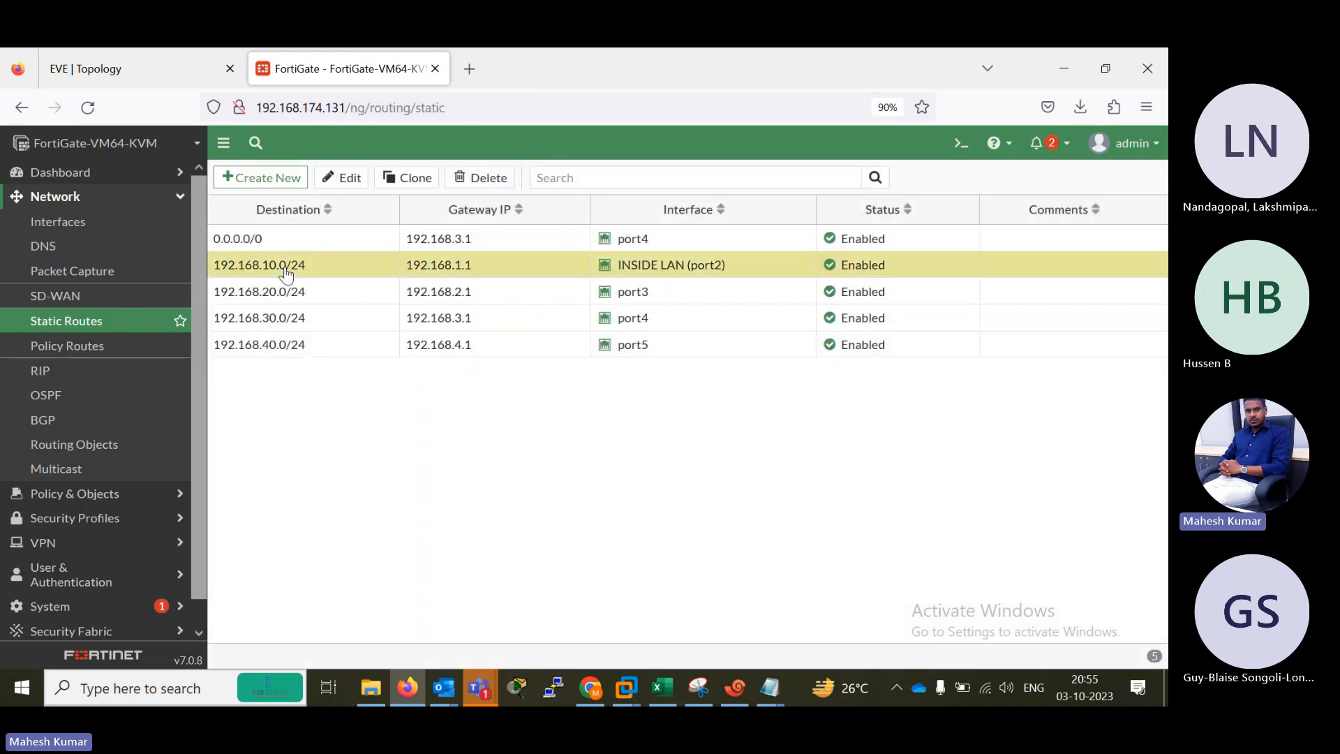
pyautogui.keyDown('ctrl'); pyautogui.click(302, 294); pyautogui.keyUp('ctrl')
pyautogui.keyDown('ctrl'); pyautogui.click(316, 320); pyautogui.keyUp('ctrl')
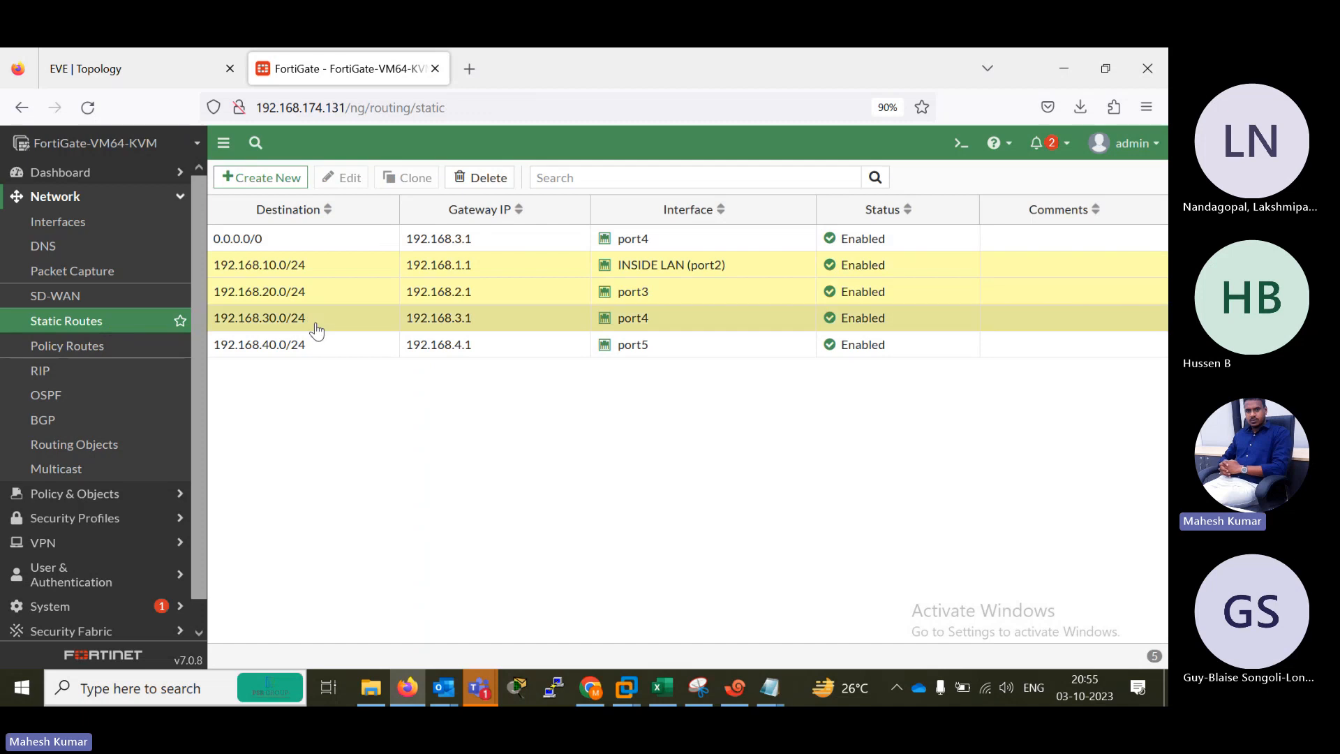
pyautogui.keyDown('ctrl'); pyautogui.click(323, 346); pyautogui.keyUp('ctrl')
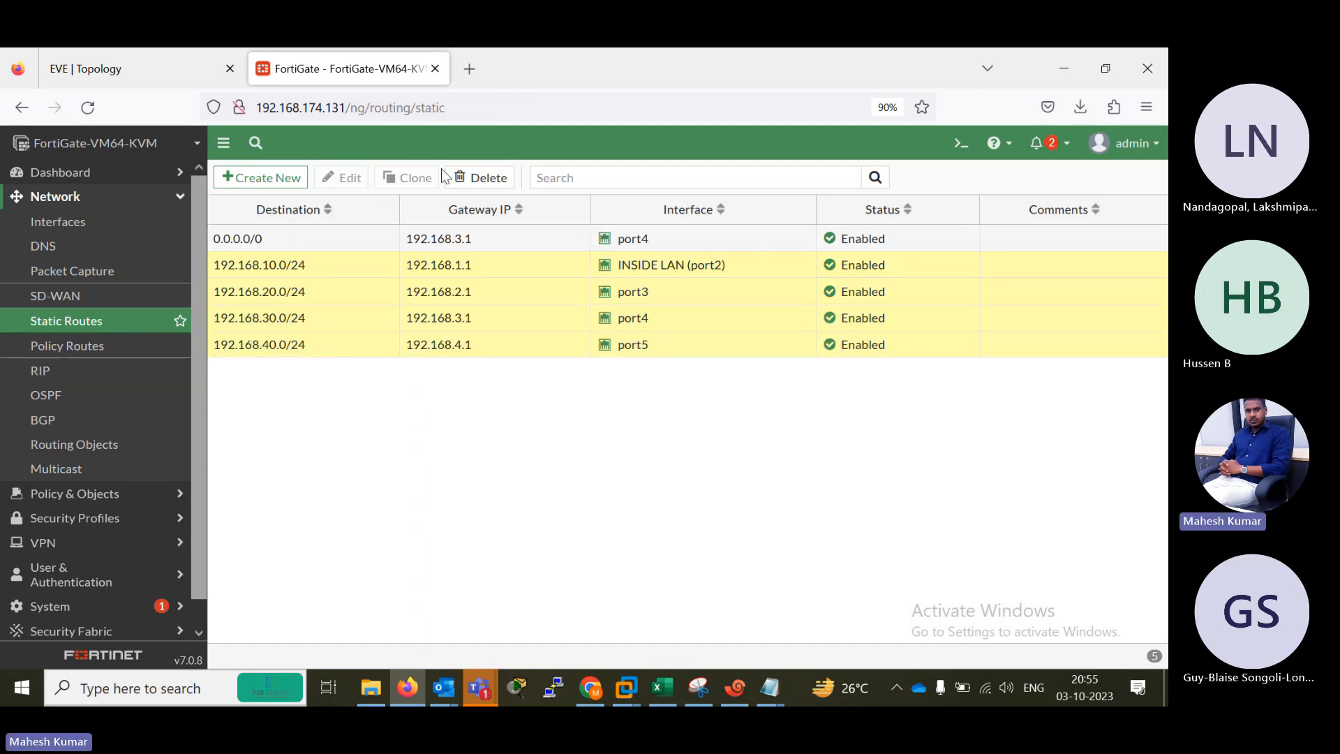
pyautogui.click(480, 177)
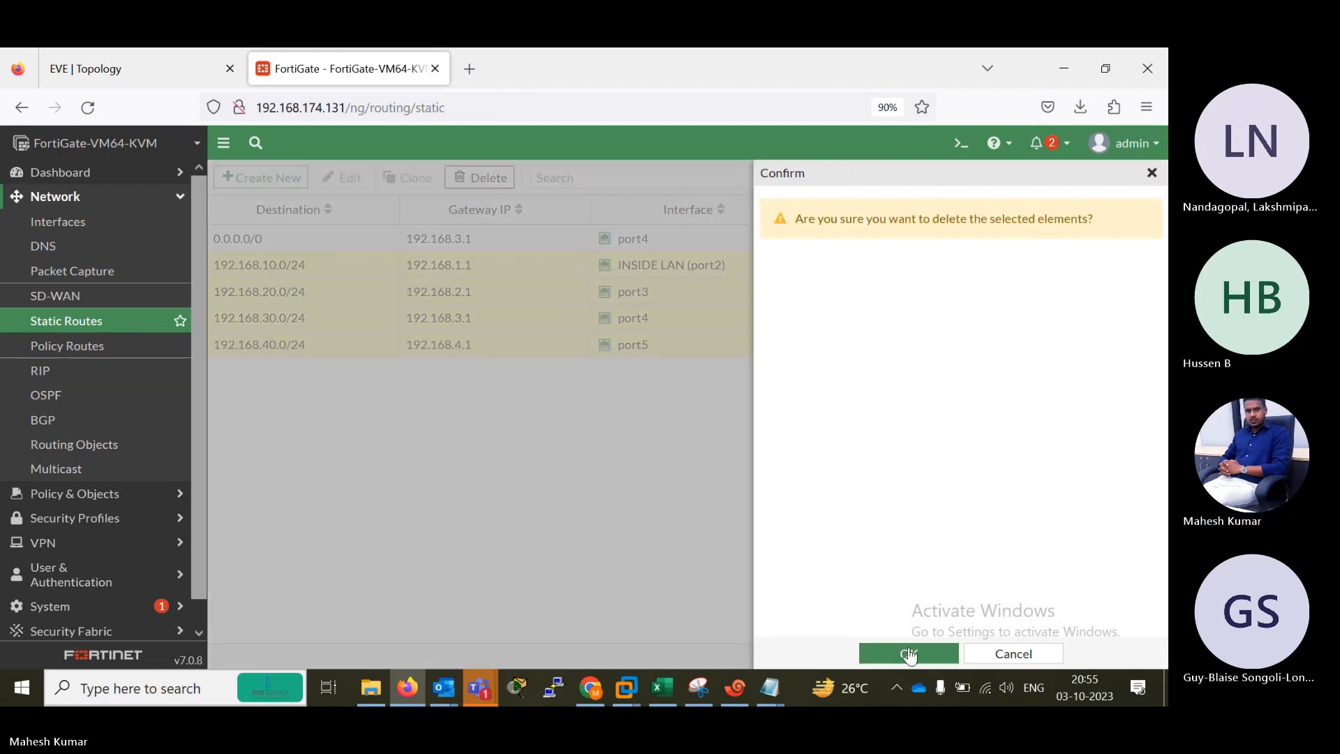
pyautogui.click(906, 652)
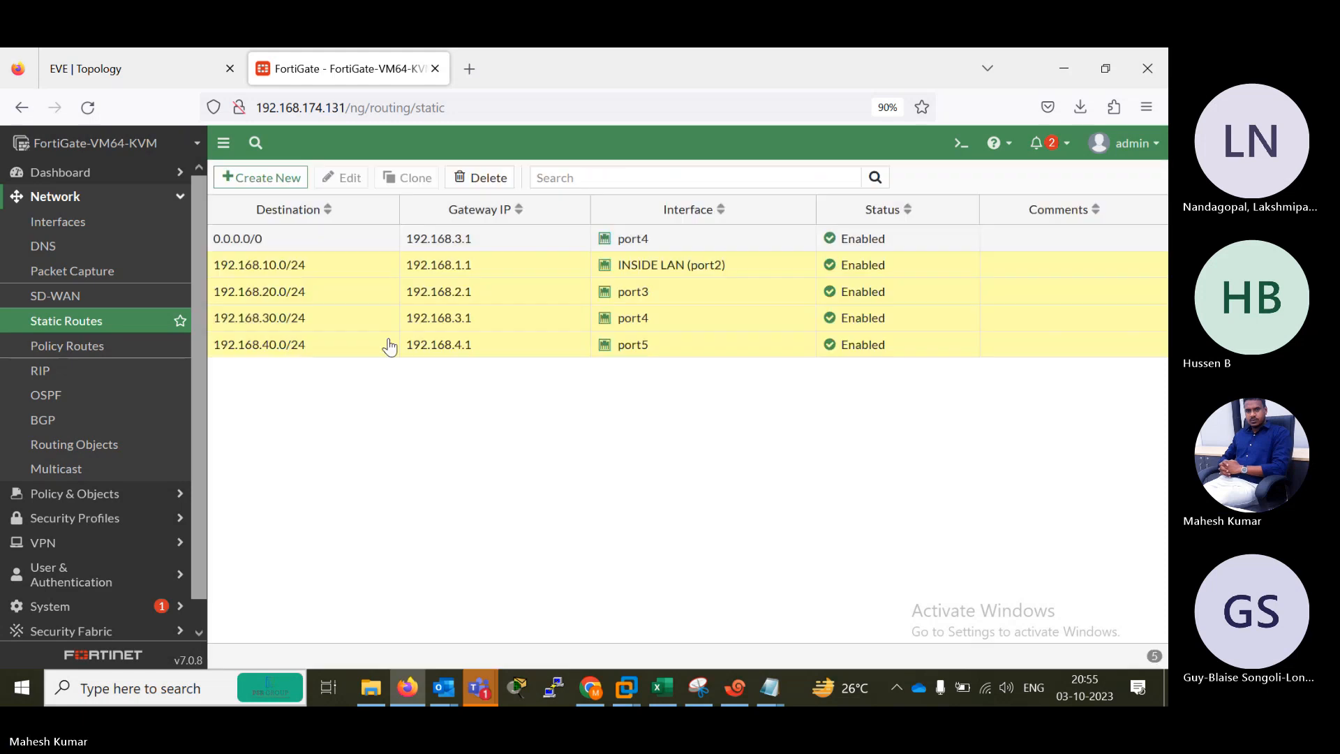
# Start a new static route, check the EVE topology for the inside network, and set the destination to 192.168.10.0/24.
pyautogui.click(262, 178)
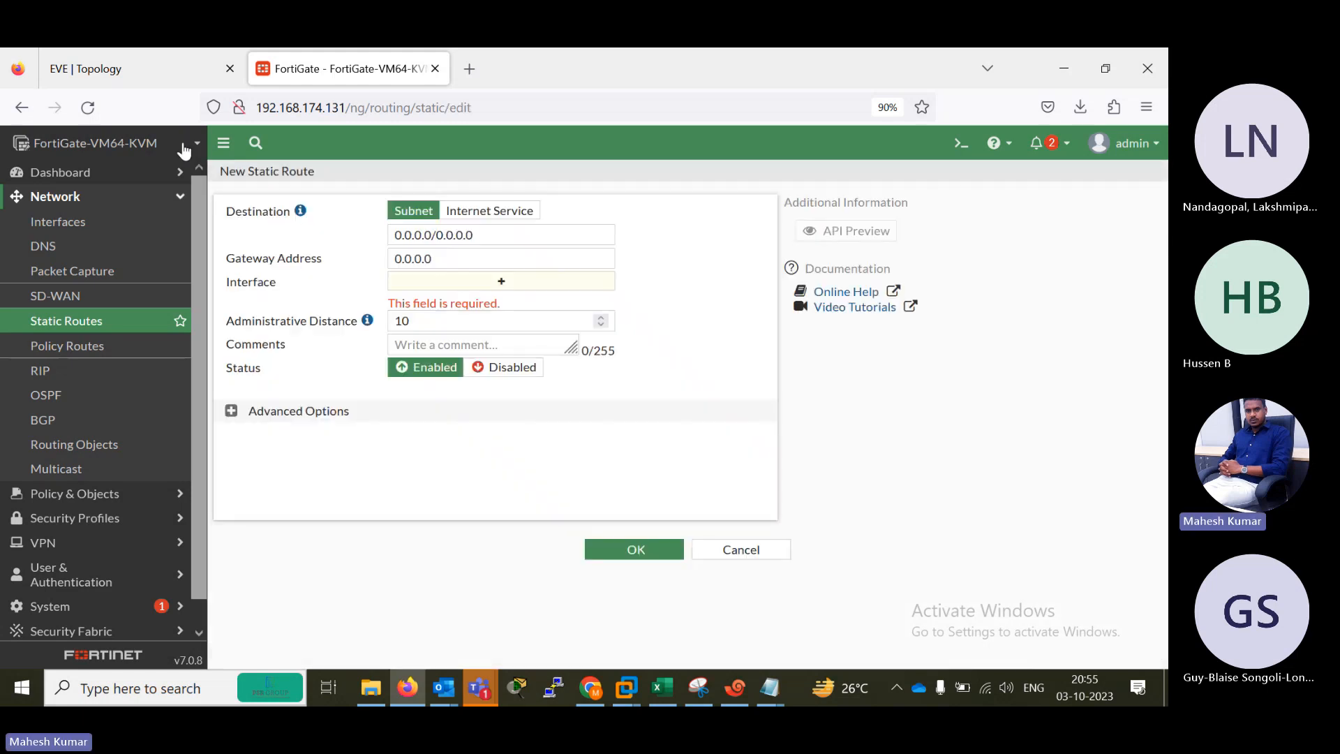
pyautogui.click(103, 57)
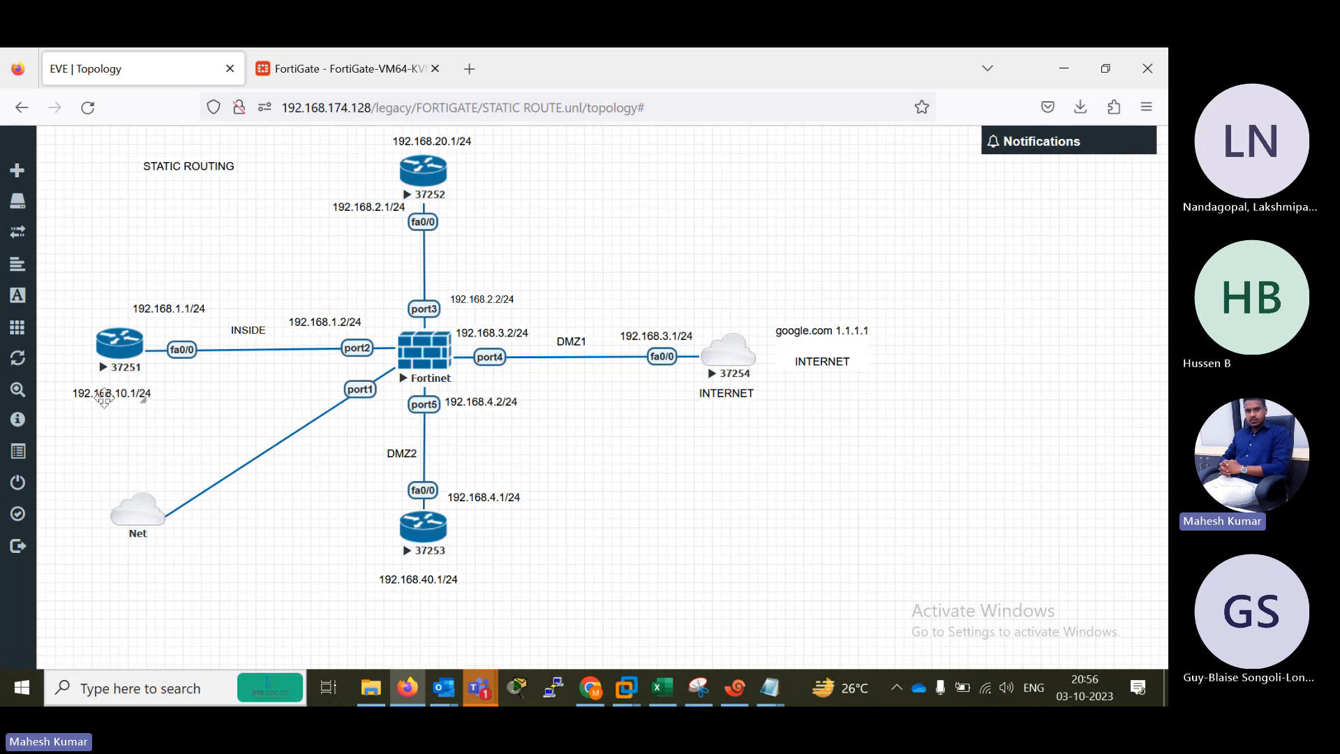
pyautogui.click(347, 66)
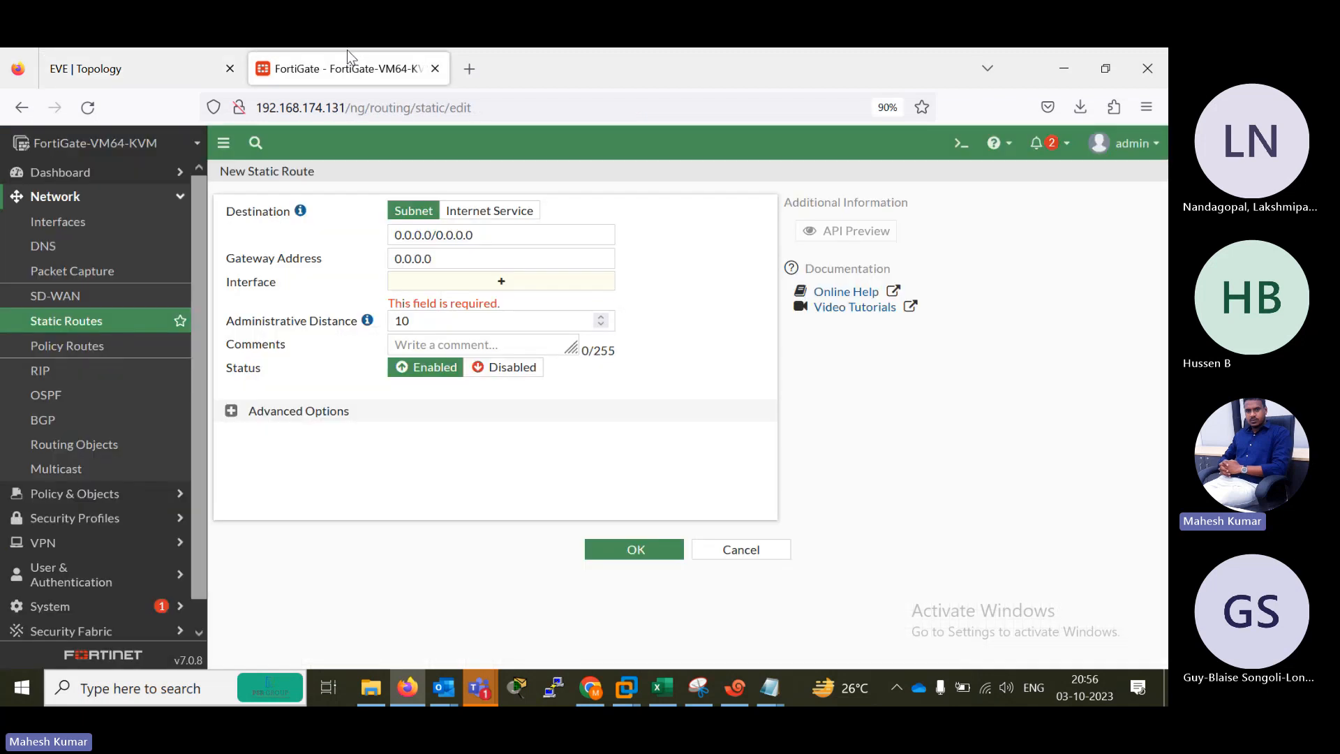
pyautogui.moveTo(482, 234); pyautogui.dragTo(334, 231)
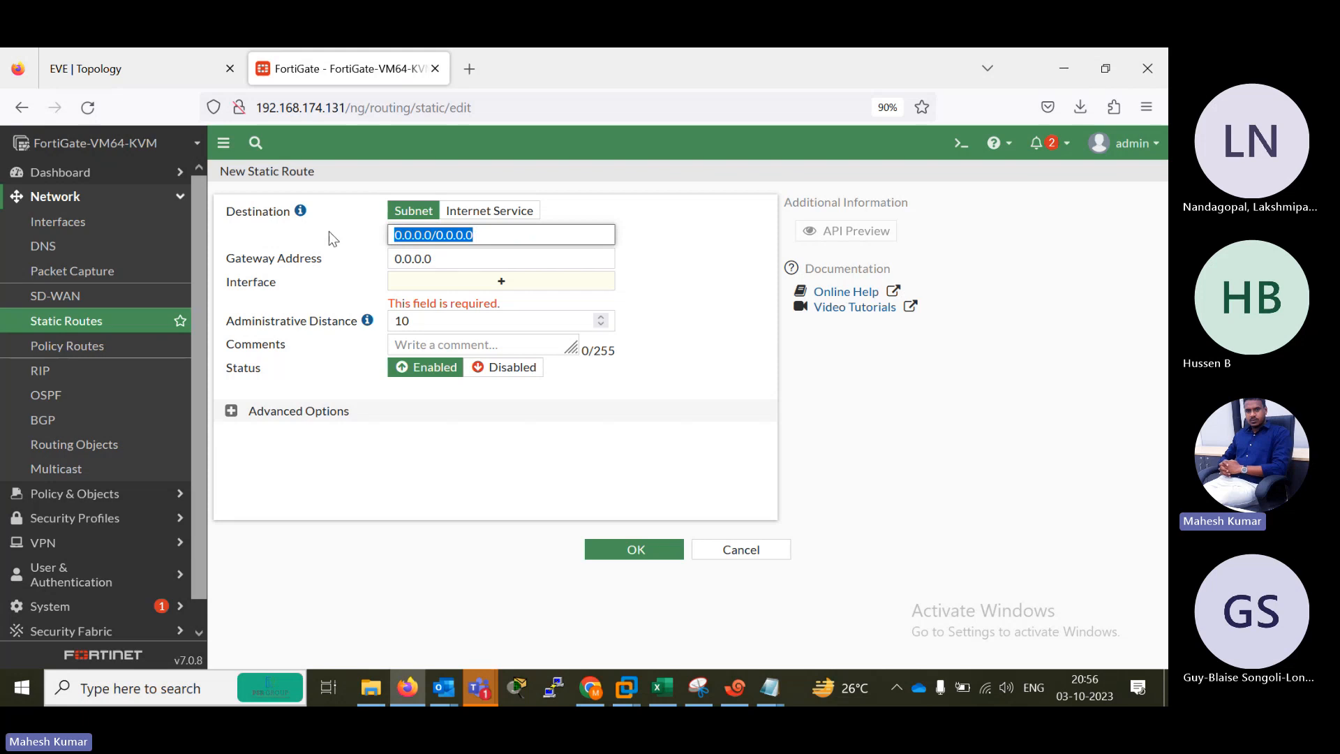
pyautogui.write('192.168.10.')
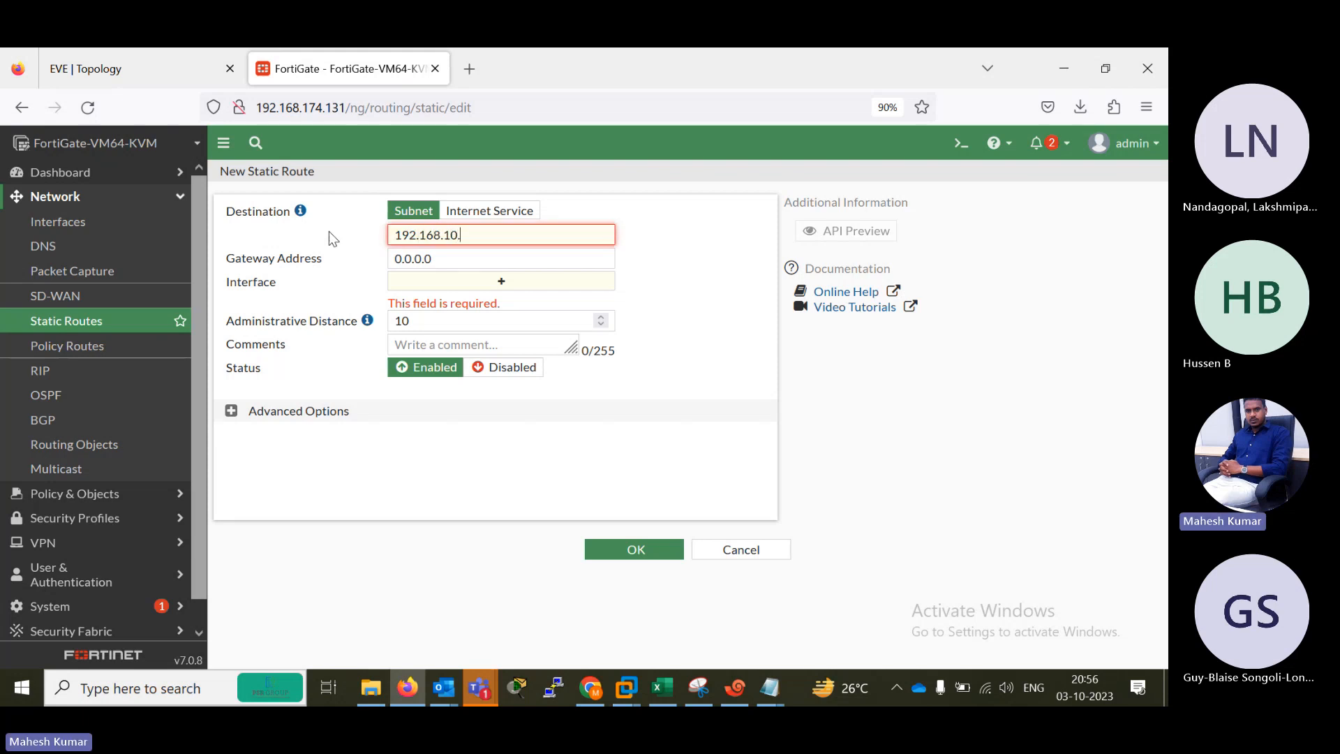
pyautogui.write('0')
pyautogui.write('/24')
pyautogui.press('BackSpace')
pyautogui.press('BackSpace')
pyautogui.press('BackSpace')
pyautogui.press('Tab')
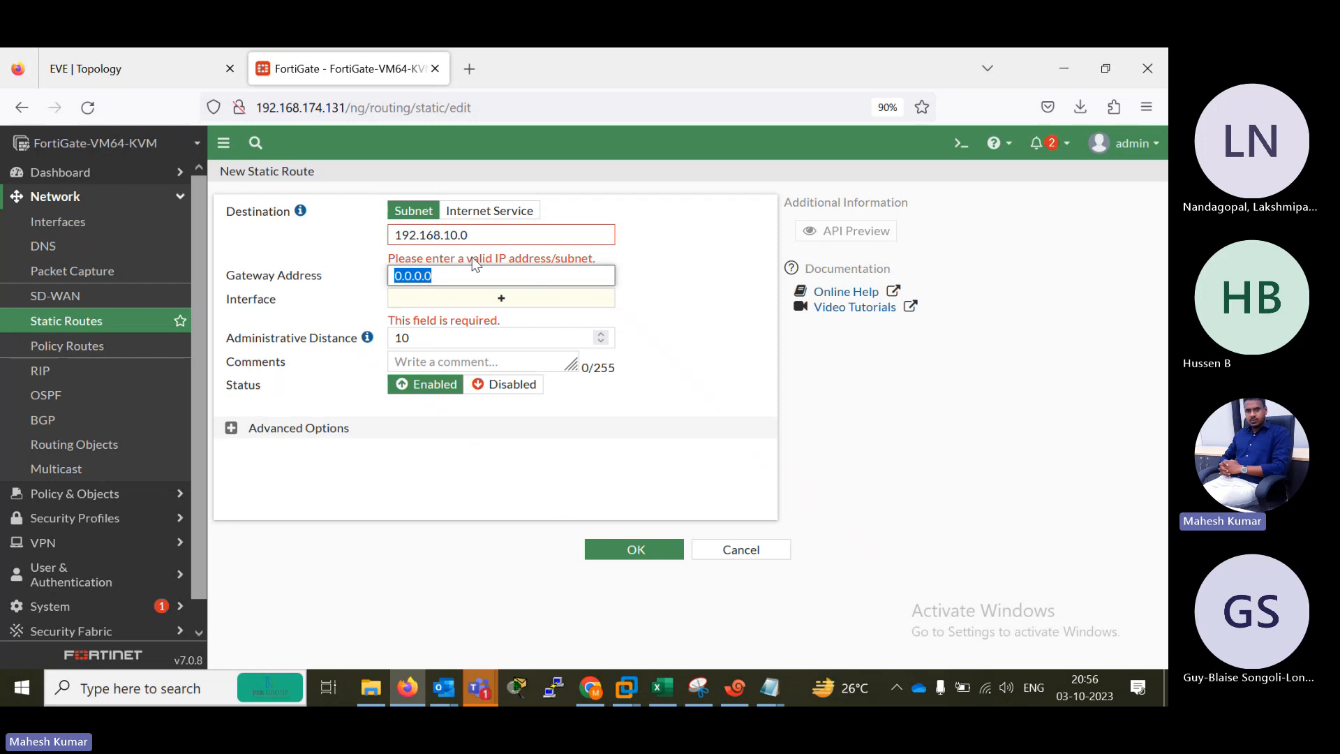
pyautogui.click(491, 238)
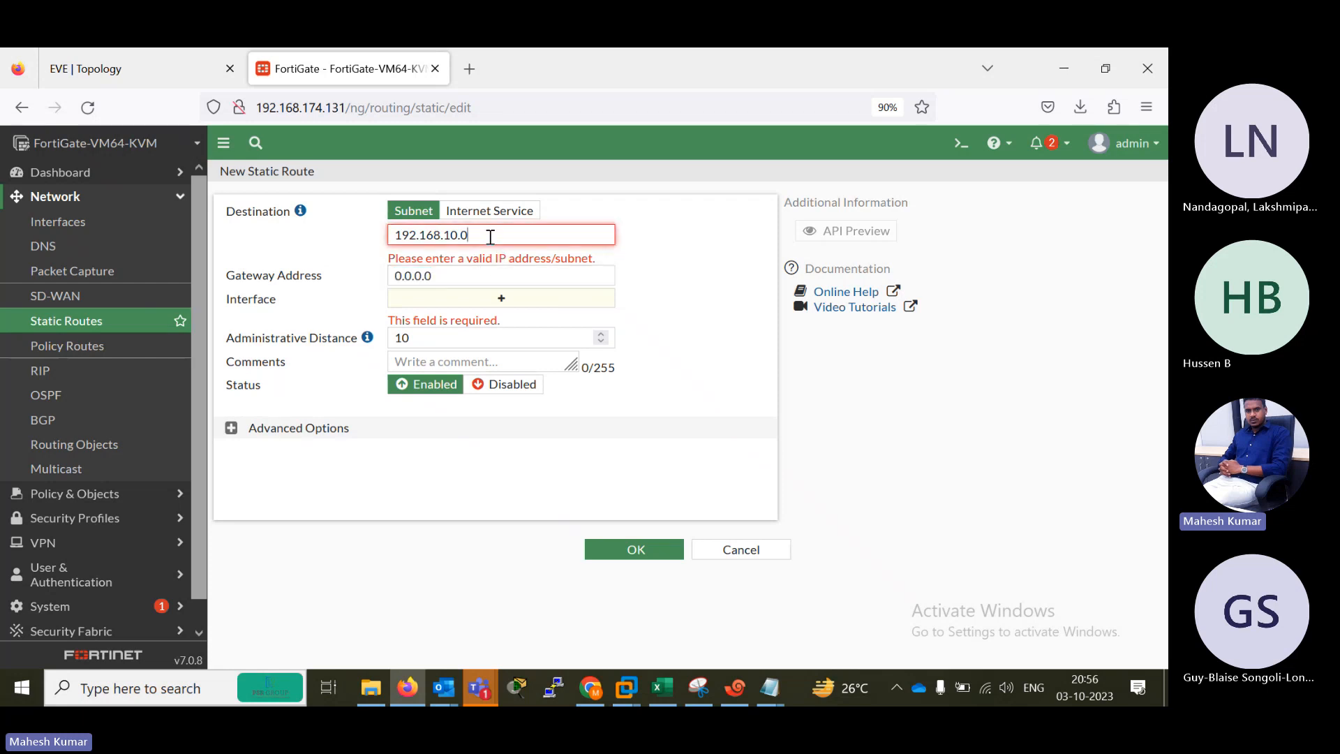
pyautogui.write('/24')
pyautogui.press('Tab')
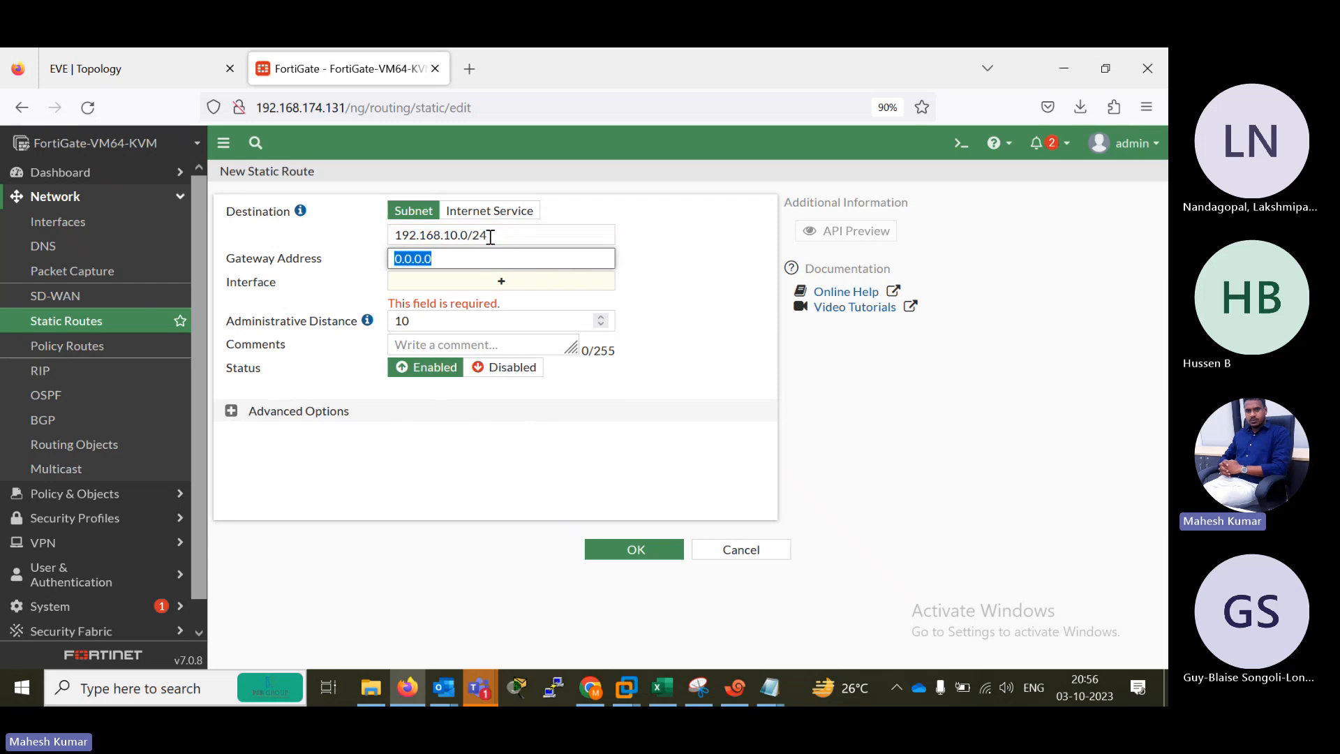
# Set the new route's gateway to 192.168.1.1 on INSIDE LAN (port2), checking the address in the topology, and save it.
pyautogui.write('192.168.1.')
pyautogui.click(150, 60)
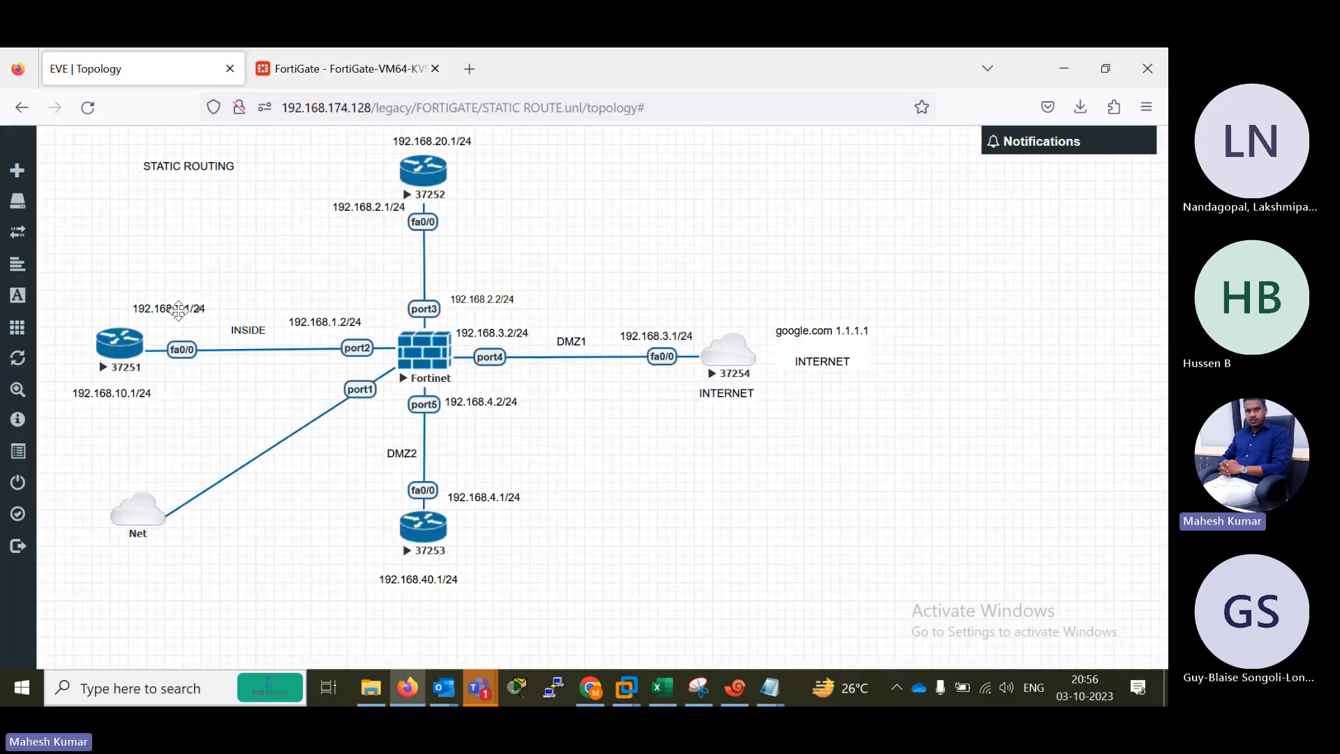
pyautogui.click(333, 48)
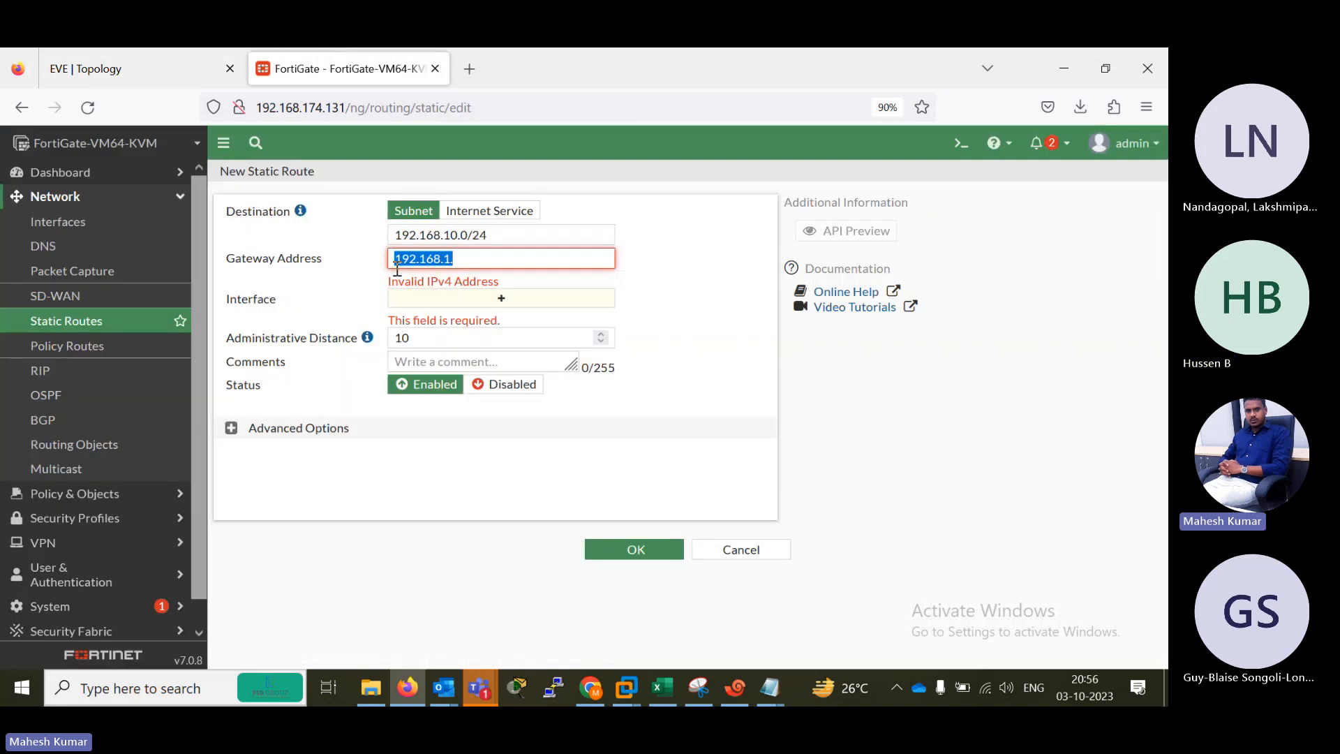
pyautogui.click(488, 265)
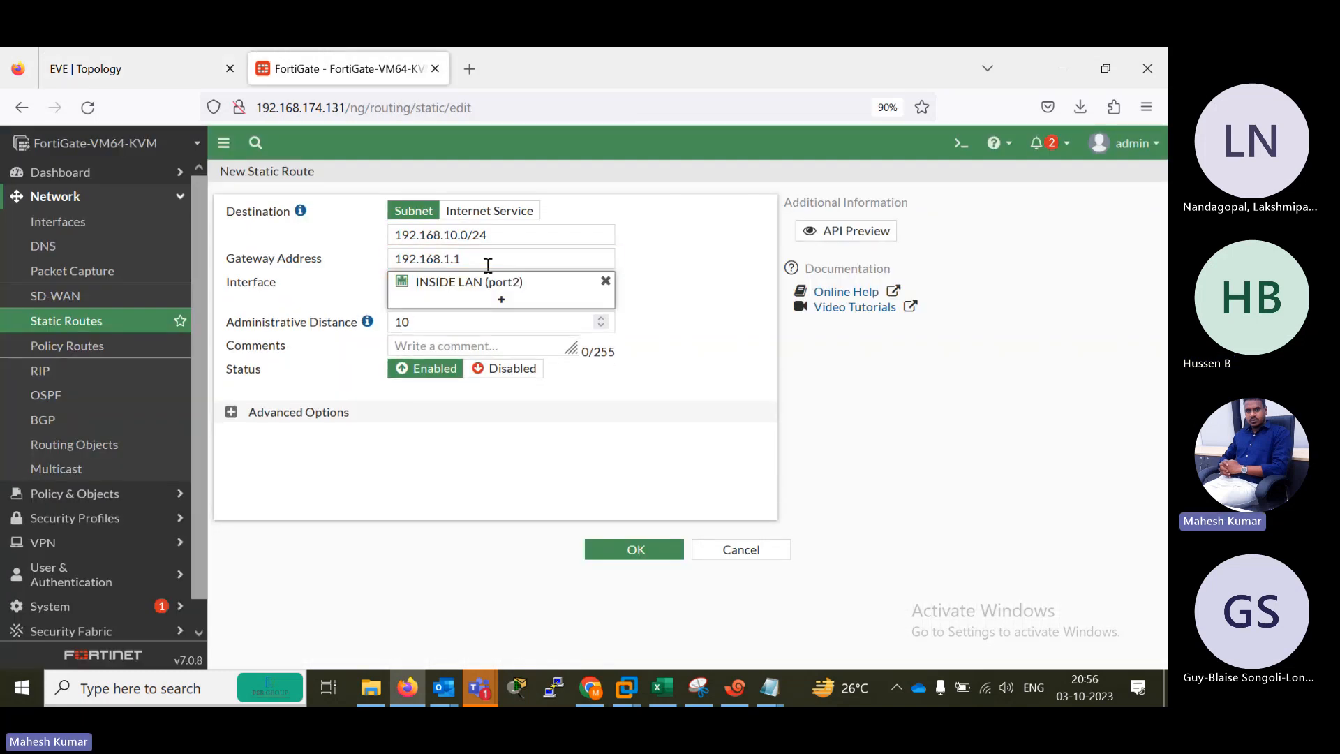
pyautogui.click(631, 553)
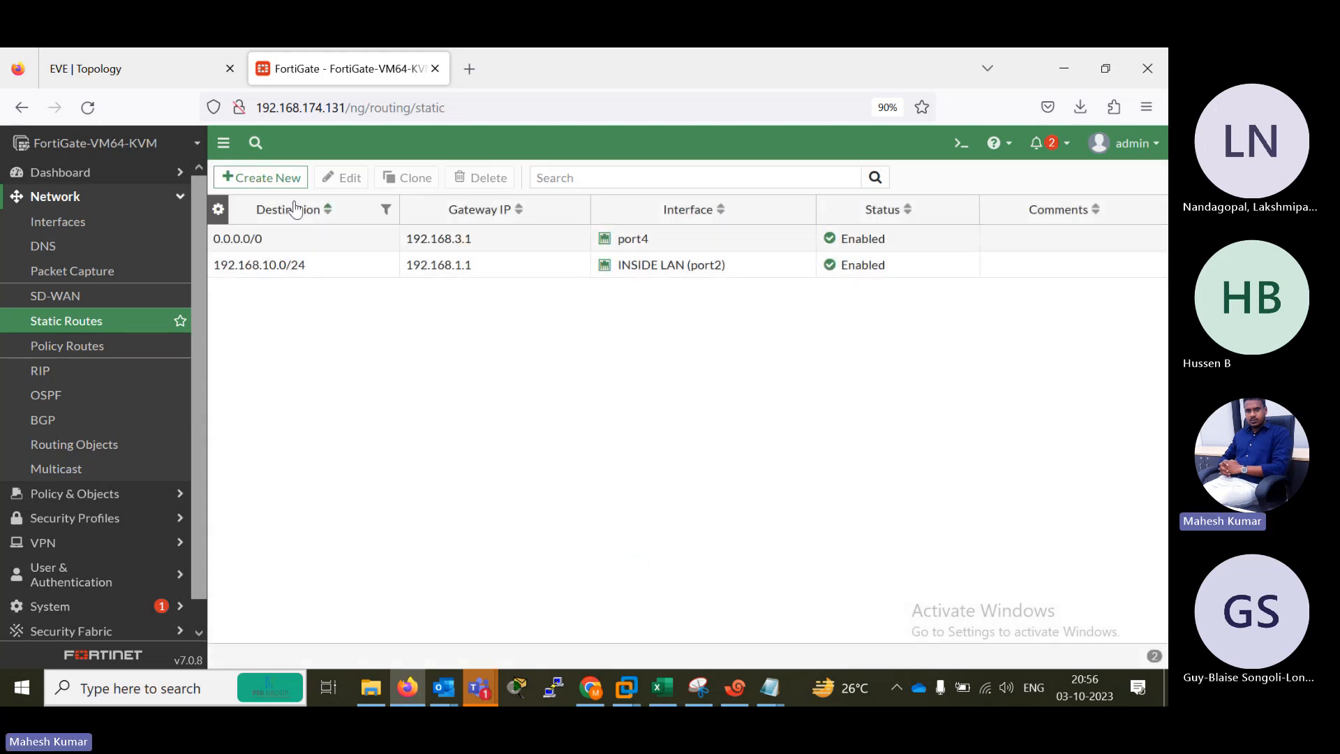
# Start another static route with the destination 192.168.20.0/24.
pyautogui.click(265, 179)
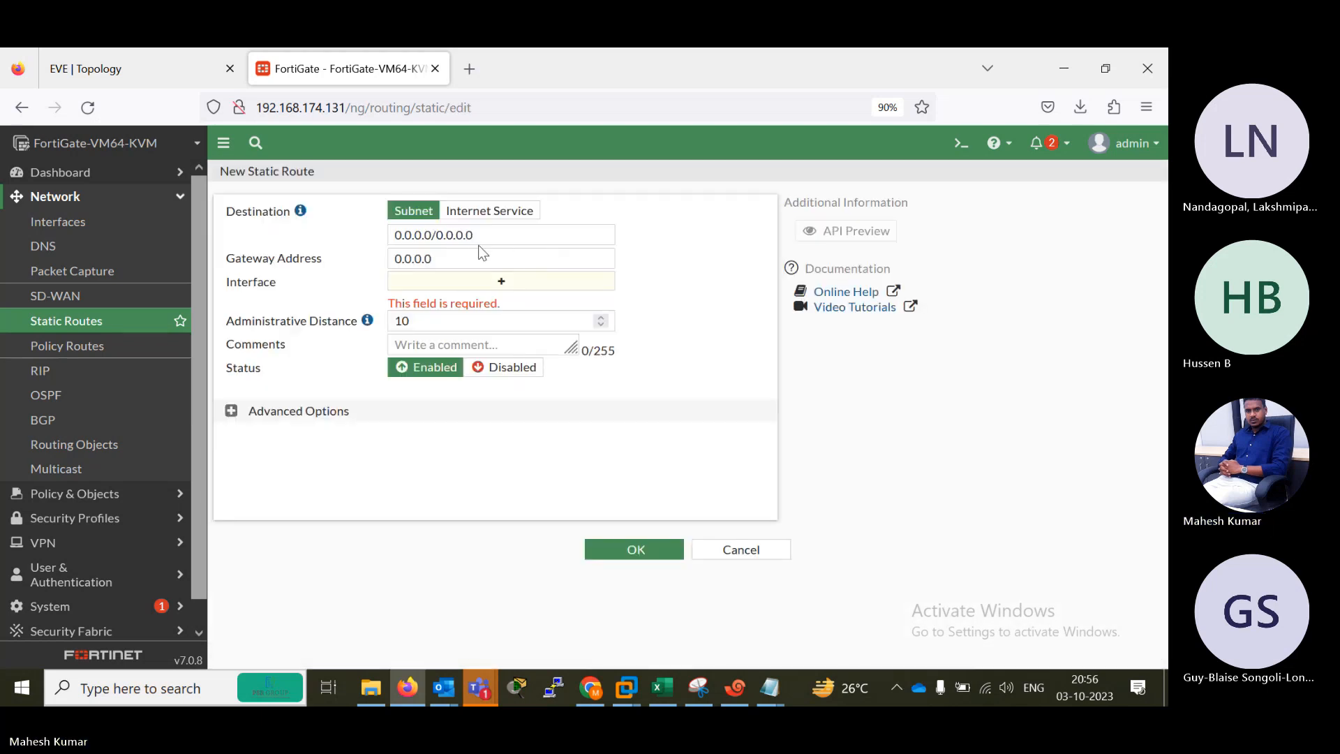
pyautogui.moveTo(490, 234); pyautogui.dragTo(303, 235)
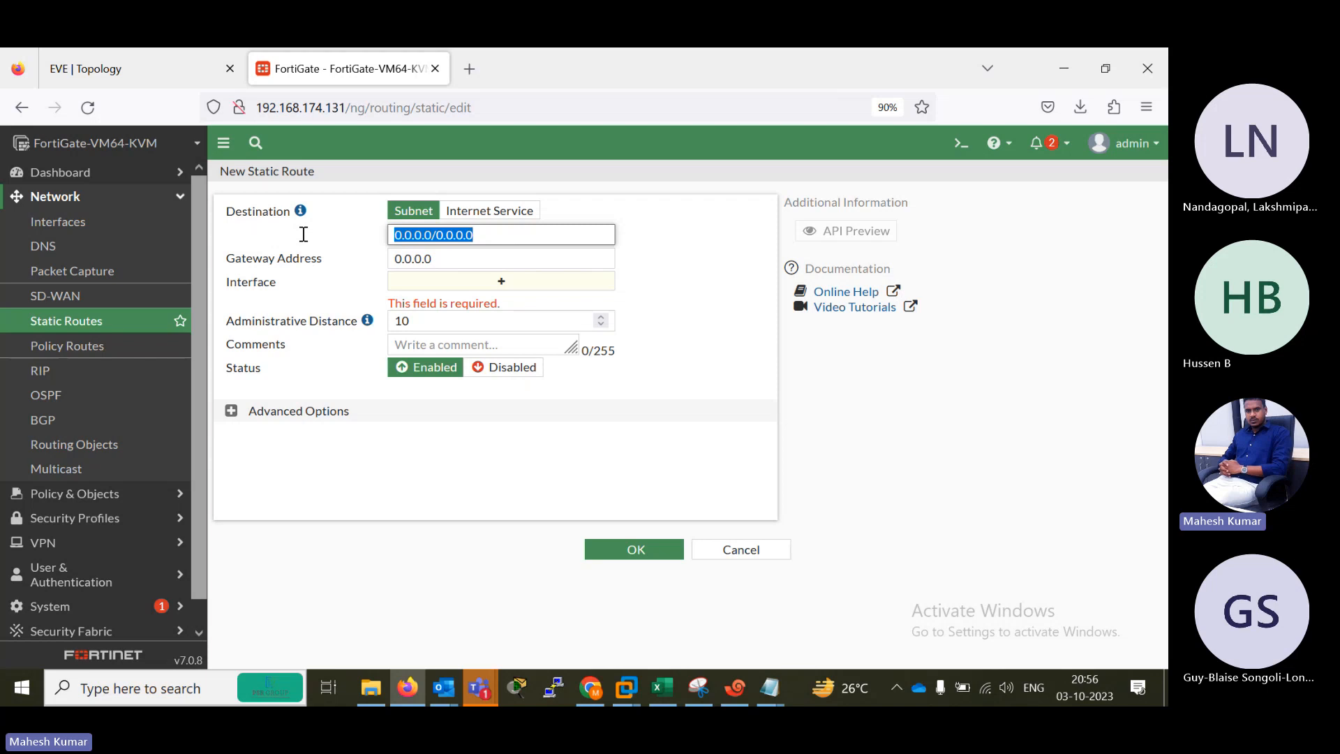
pyautogui.write('192.1')
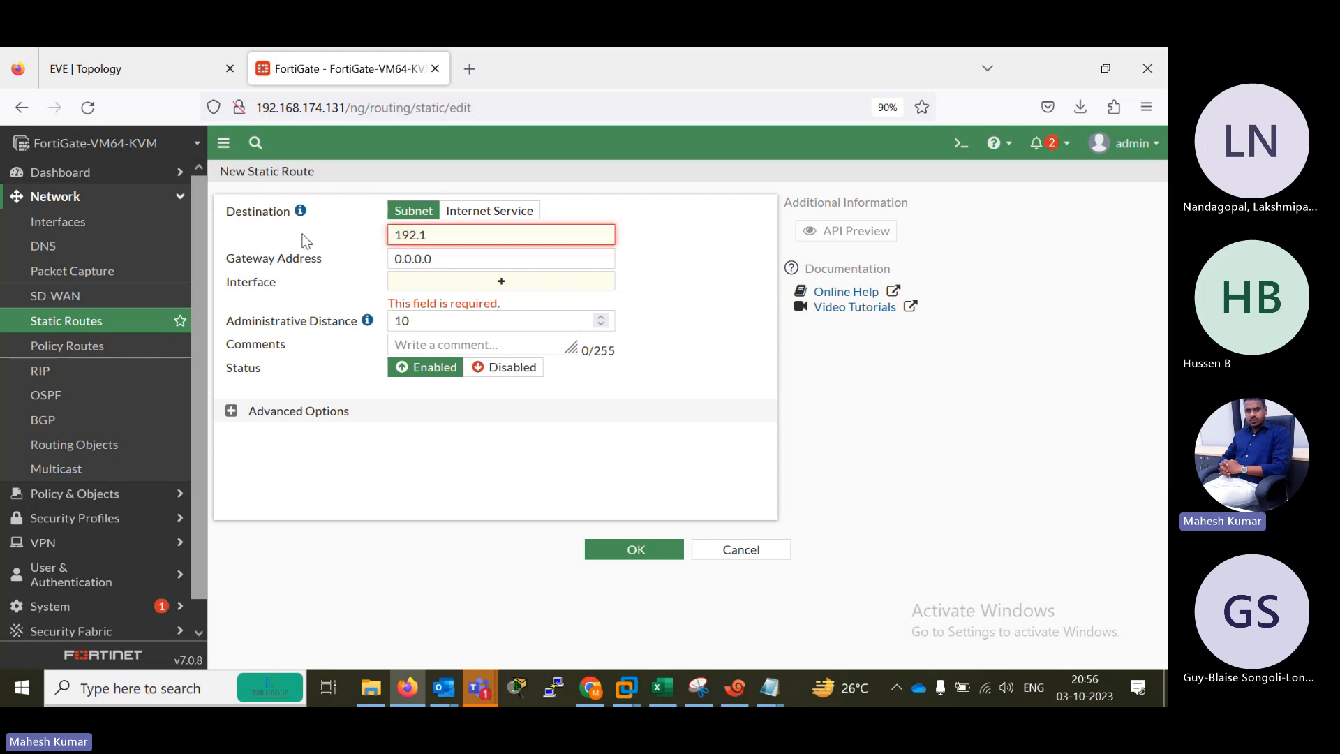
pyautogui.write('68.20.0/24')
pyautogui.press('Tab')
# Set the 192.168.20.0/24 route's gateway to 192.168.2.1 on port3, checking the address in the topology, and save it.
pyautogui.write('19')
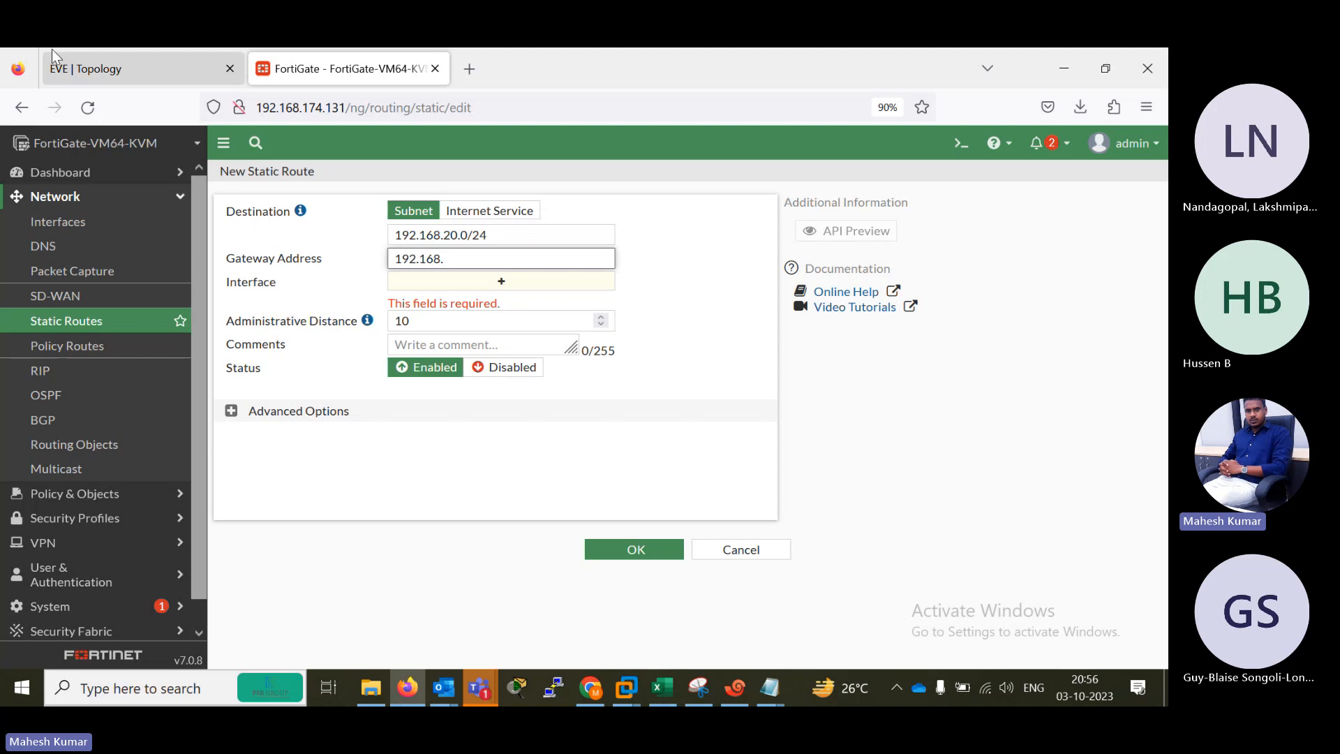
pyautogui.click(105, 70)
pyautogui.click(349, 84)
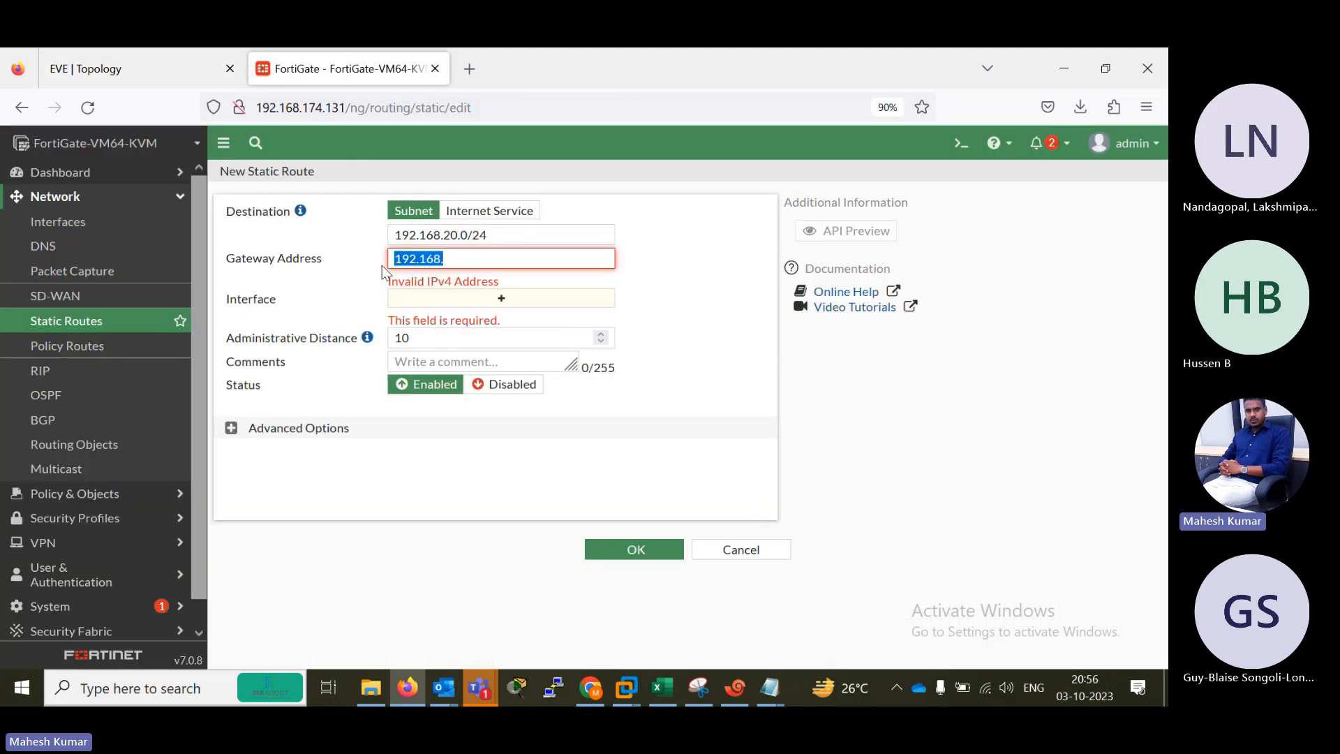
pyautogui.press('Right')
pyautogui.write('2.1')
pyautogui.press('Tab')
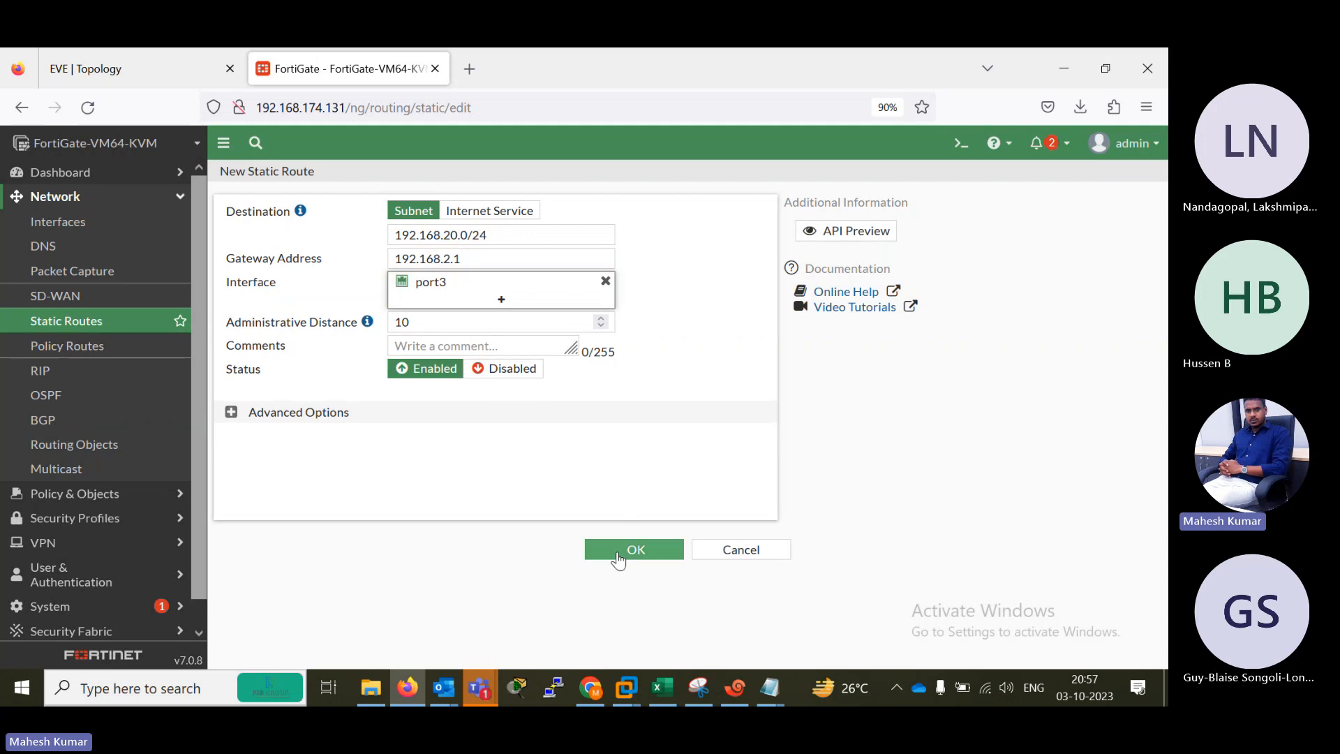
pyautogui.click(618, 552)
# Start another static route, check the topology for the DMZ2 network, and set the destination to 192.168.40.0/24.
pyautogui.click(267, 183)
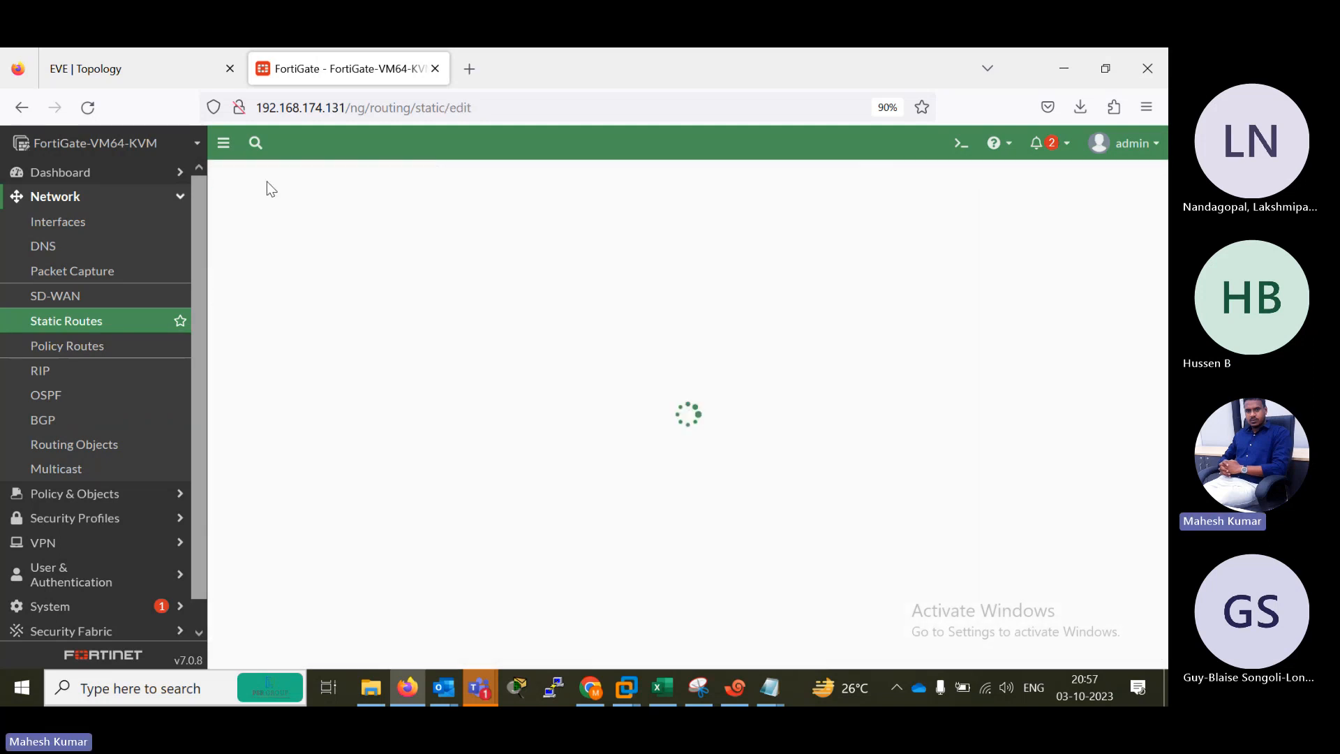
pyautogui.click(146, 79)
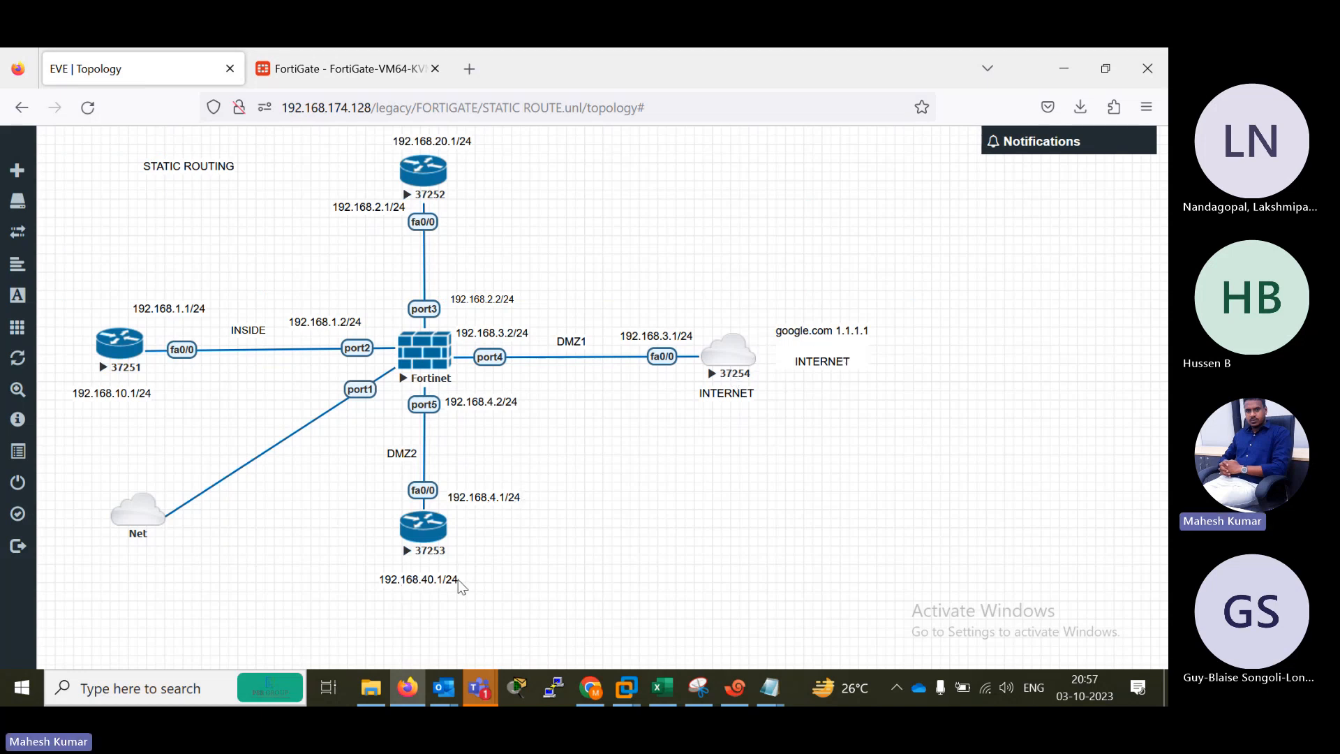
pyautogui.click(316, 68)
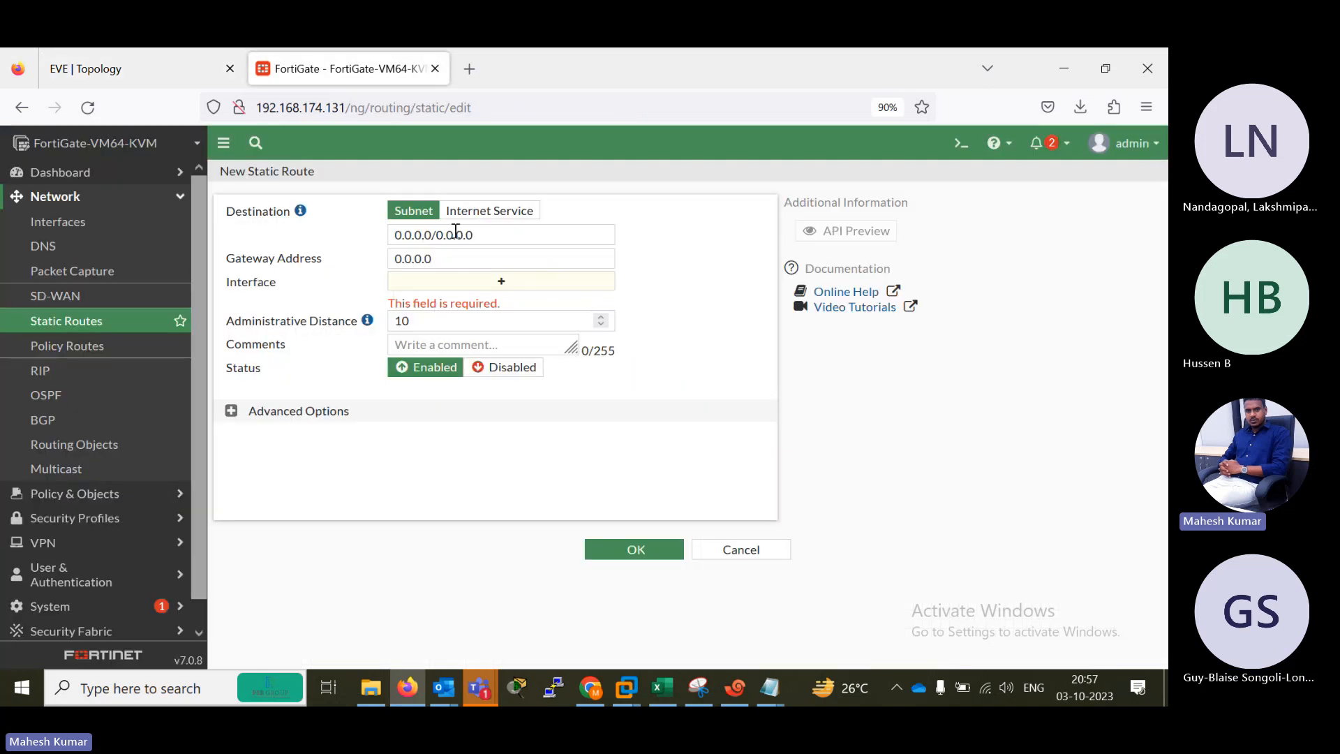
pyautogui.moveTo(477, 234); pyautogui.dragTo(261, 224)
pyautogui.write('1921')
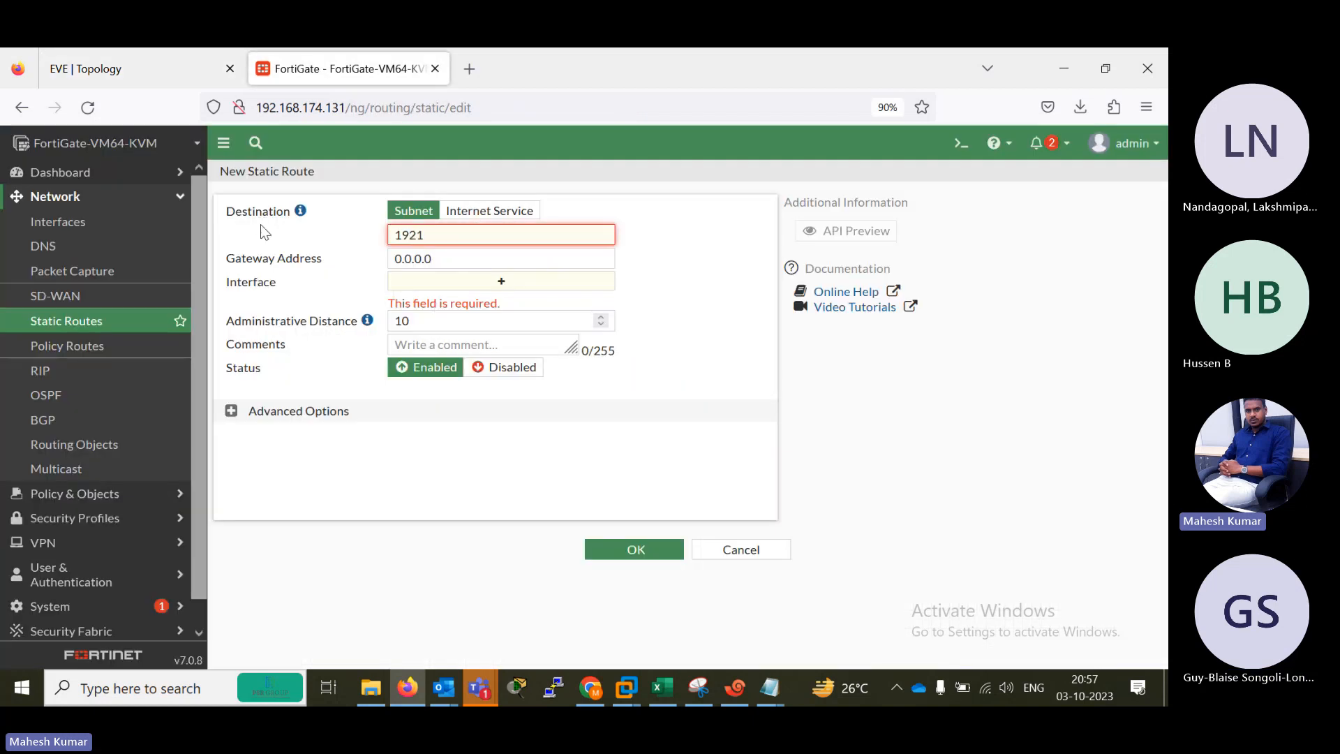
pyautogui.press('BackSpace')
pyautogui.write('.')
pyautogui.write('8.40.0/24')
pyautogui.press('Tab')
# Set the 192.168.40.0/24 route's gateway to 192.168.4.1 on port5, checking the address in the topology, and save it.
pyautogui.write('192.168.')
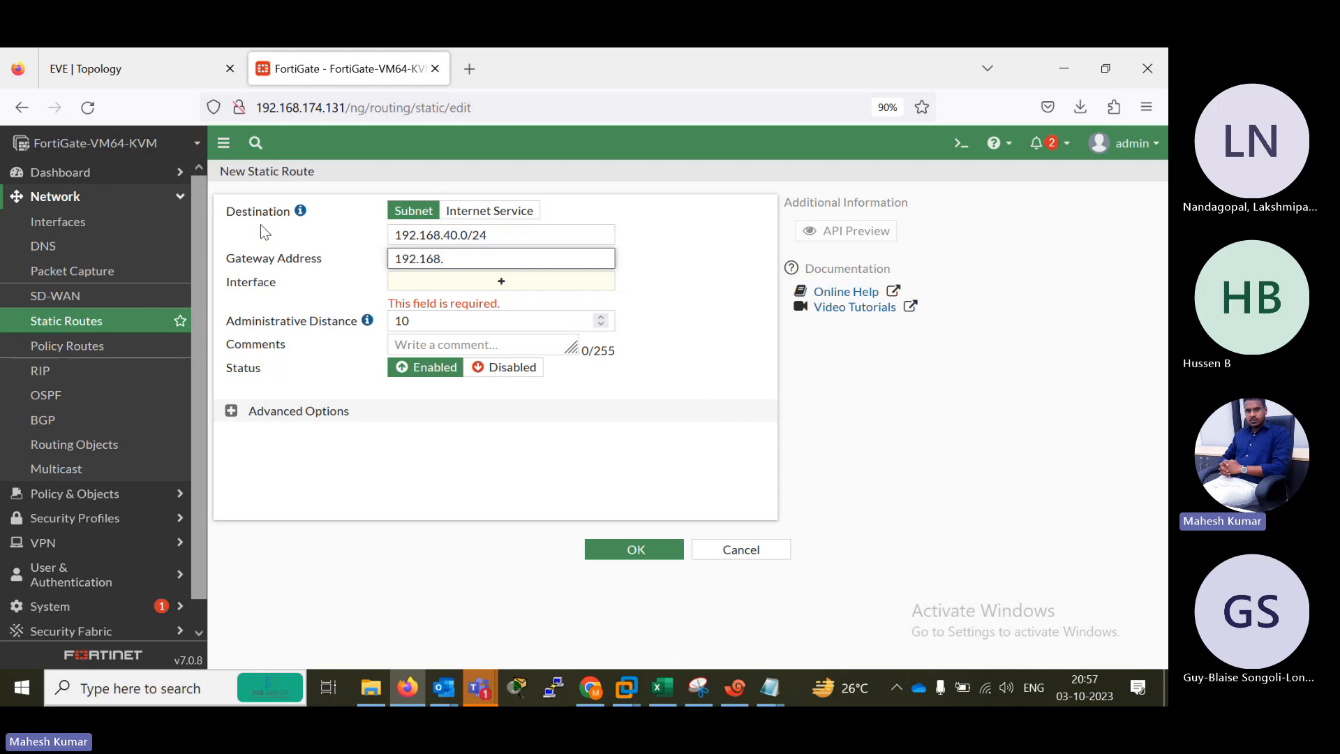
pyautogui.click(92, 59)
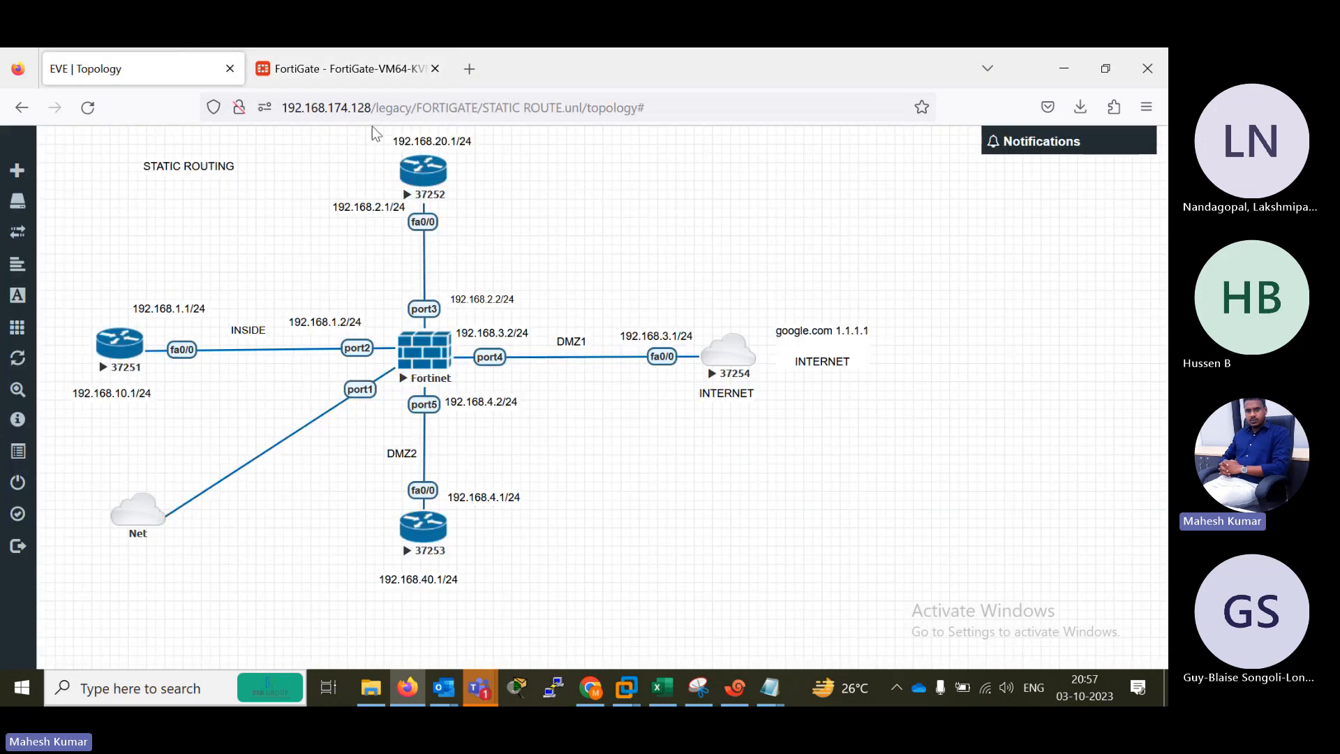
pyautogui.click(342, 68)
pyautogui.press('Right')
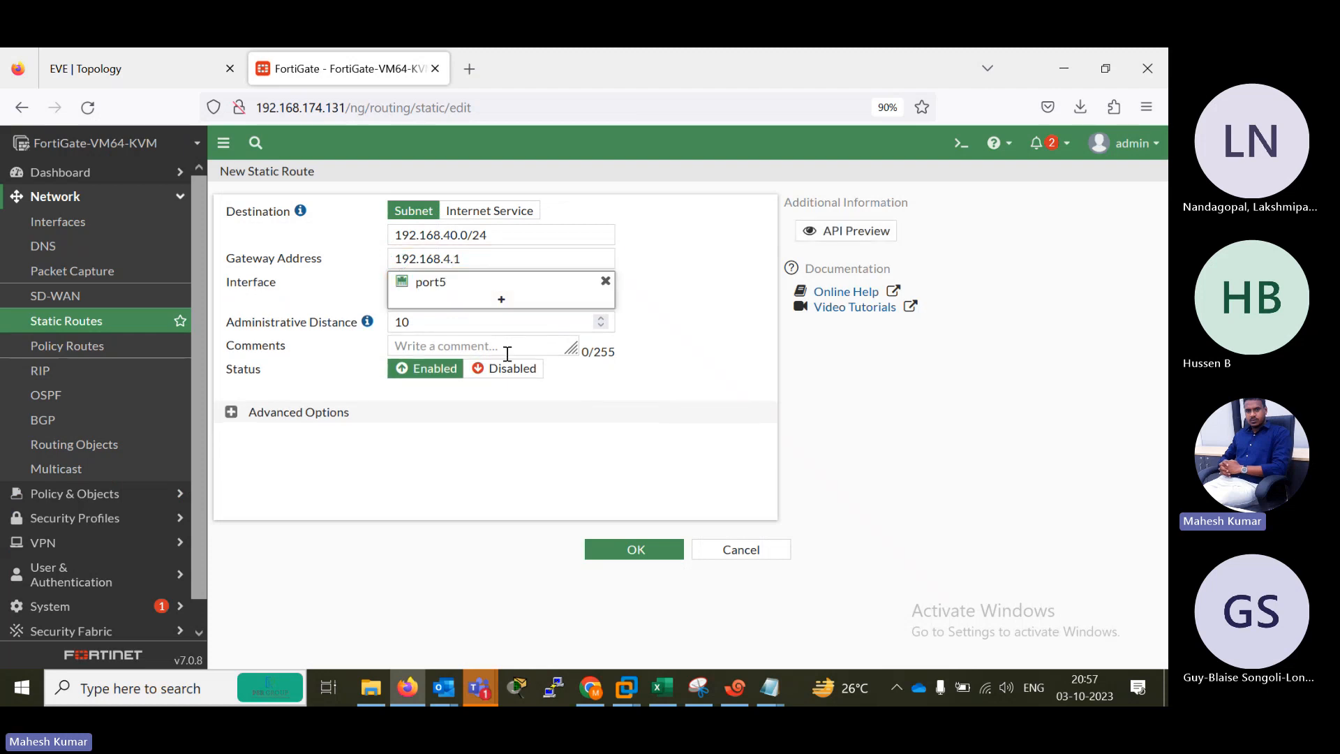
pyautogui.click(634, 555)
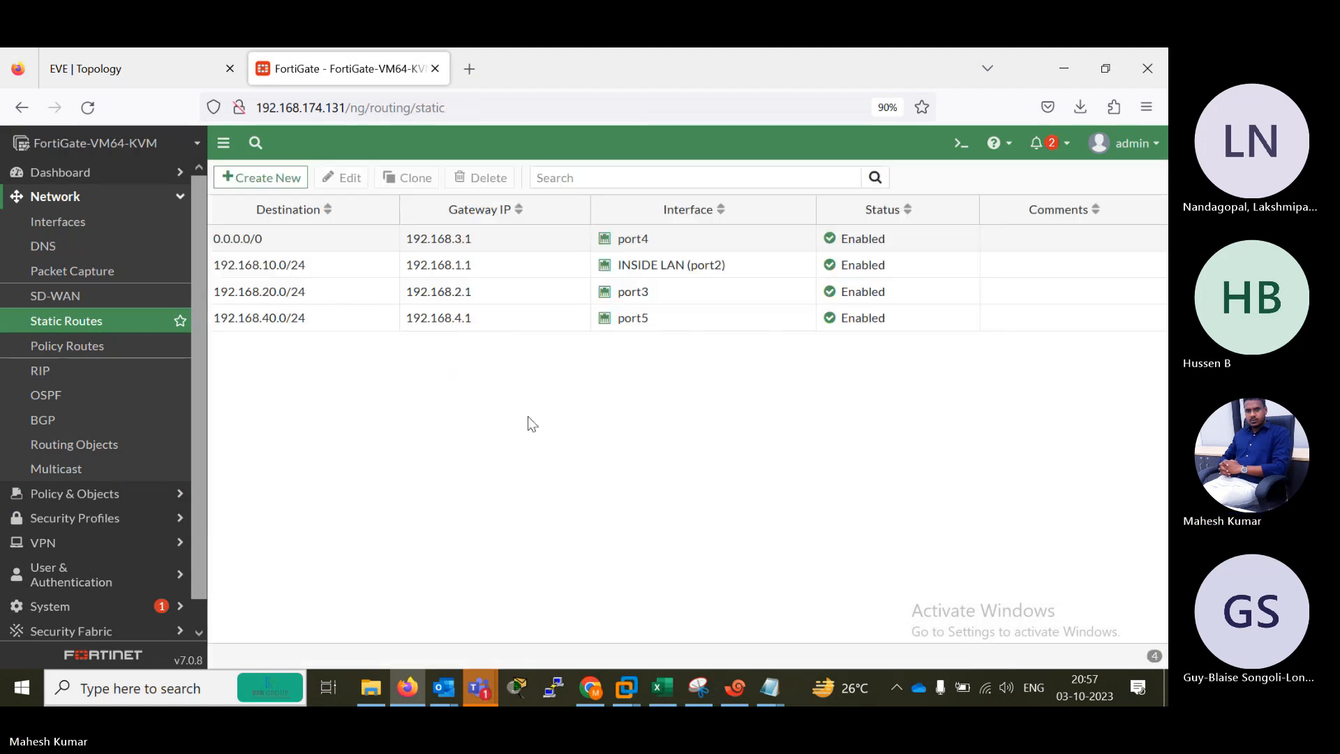
# View the advanced options of the 192.168.40.0/24 static route and return to the route list without changes.
pyautogui.doubleClick(280, 320)
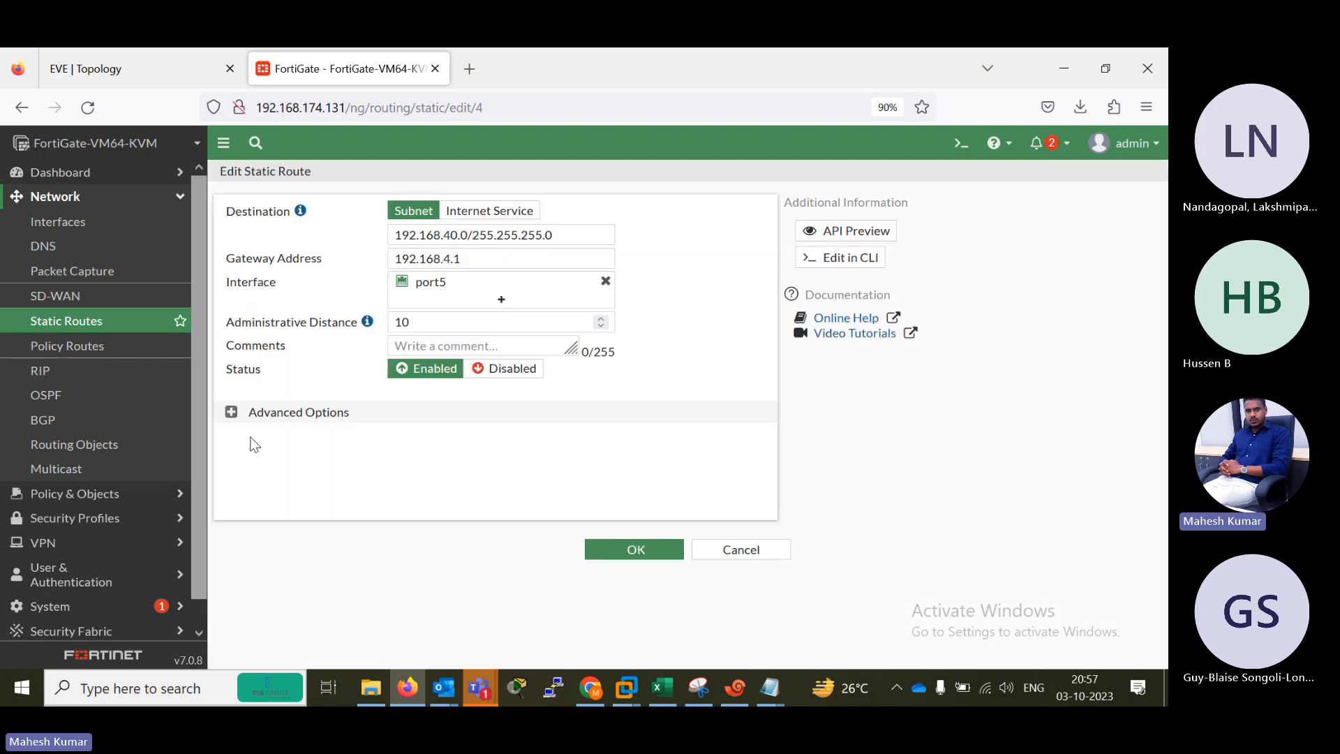
pyautogui.click(232, 413)
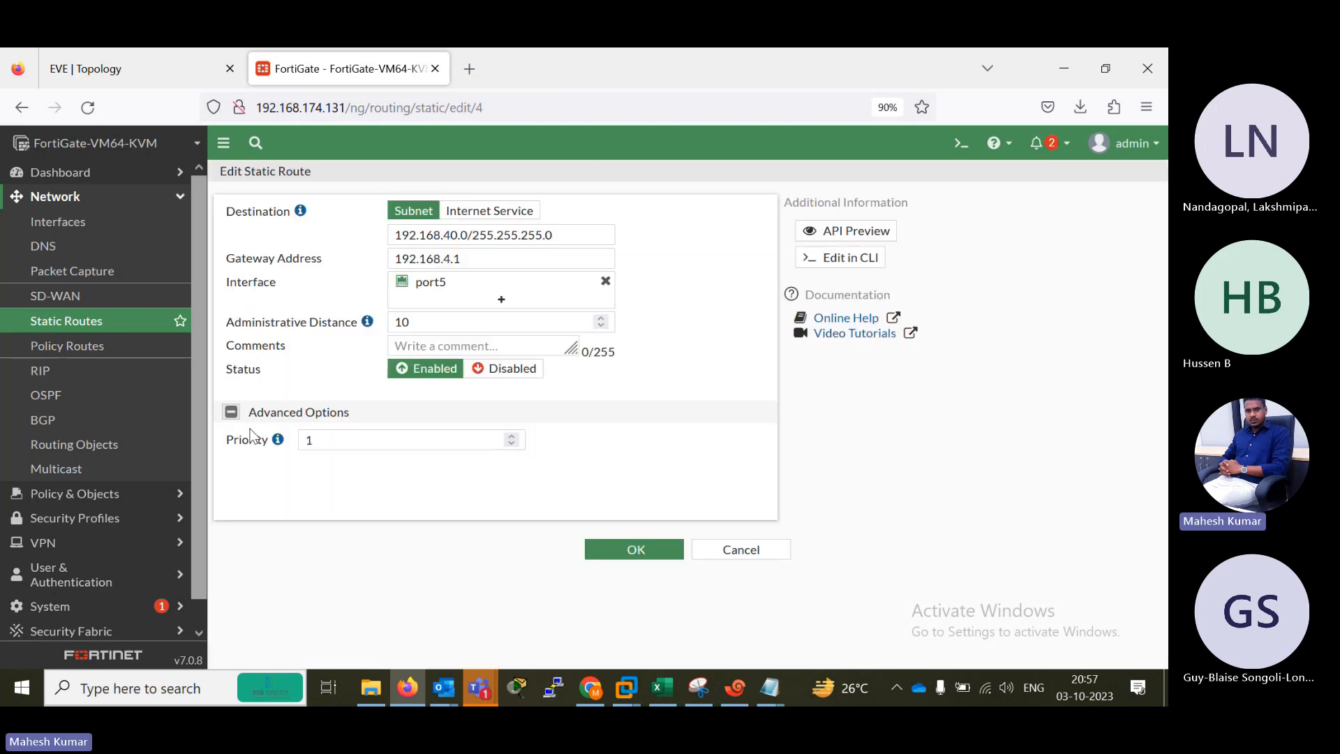
pyautogui.click(724, 551)
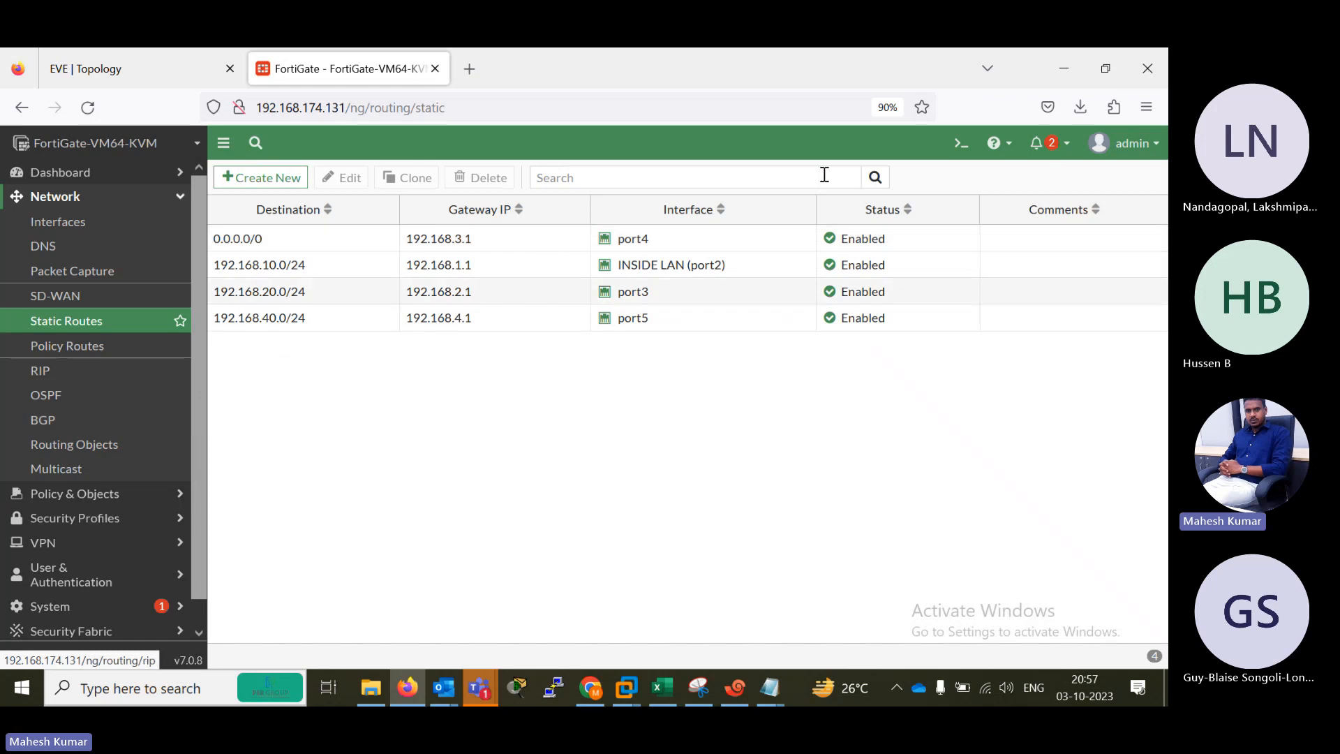
# Open the firewall's CLI console and list the static routes with "get router info routing-table static".
pyautogui.click(961, 143)
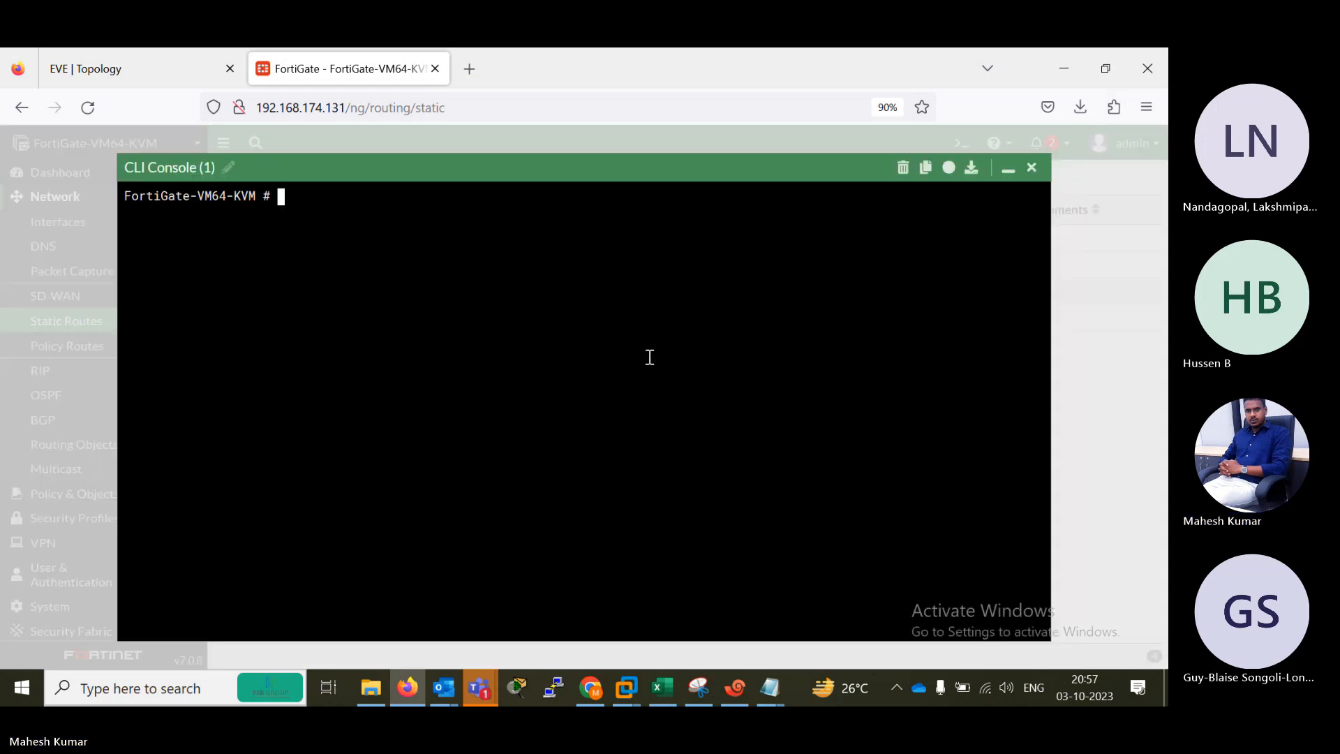
pyautogui.write('get  router  in')
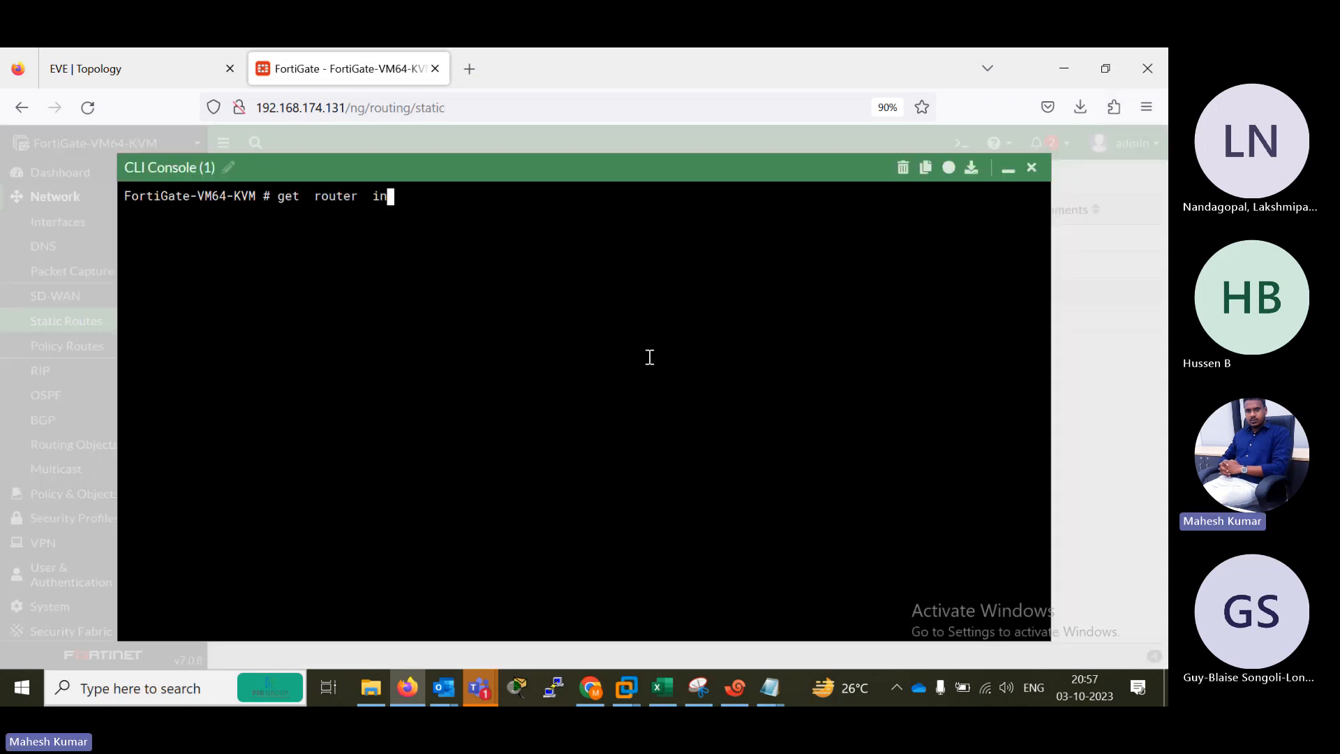
pyautogui.press('Return')
pyautogui.press('BackSpace')
pyautogui.press('BackSpace')
pyautogui.write('info')
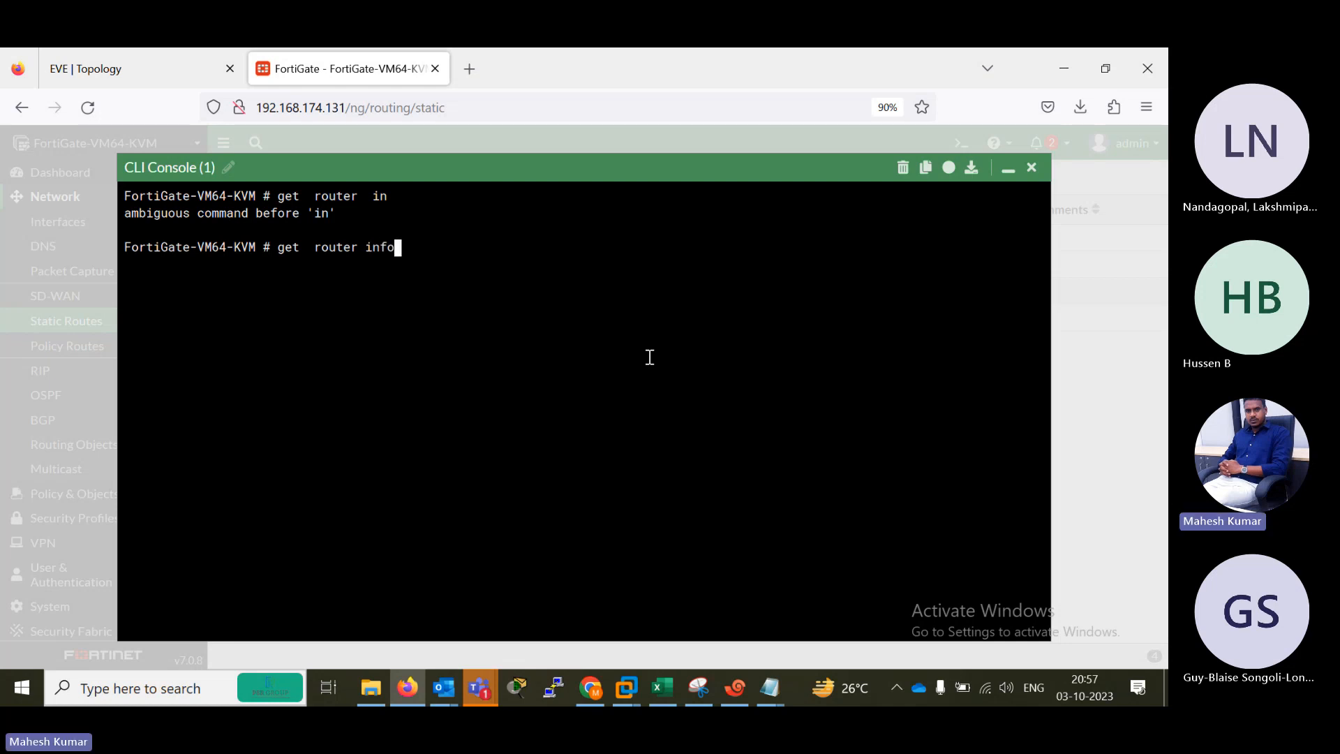
pyautogui.write(' routing-table details st')
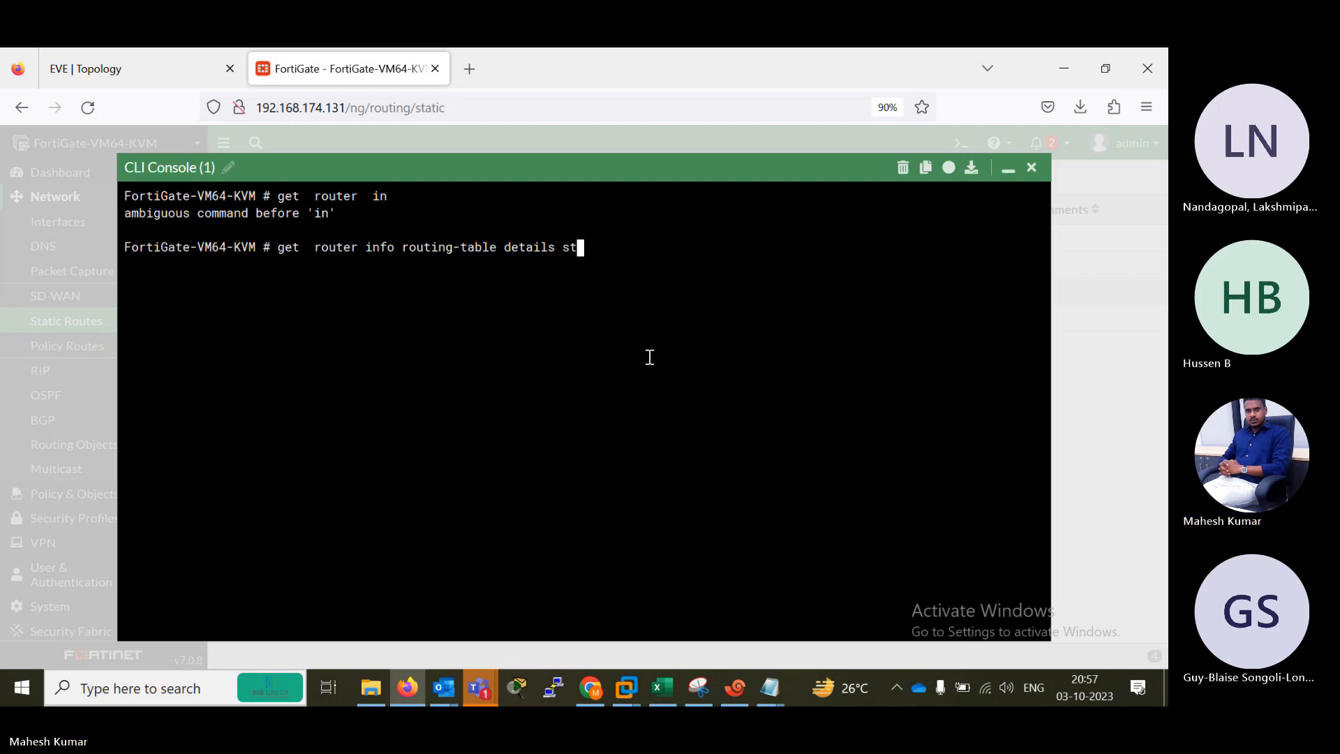
pyautogui.press('BackSpace')
pyautogui.press('BackSpace')
pyautogui.press('BackSpace')
pyautogui.press('BackSpace')
pyautogui.press('BackSpace')
pyautogui.press('BackSpace')
pyautogui.press('BackSpace')
pyautogui.press('BackSpace')
pyautogui.press('BackSpace')
pyautogui.press('BackSpace')
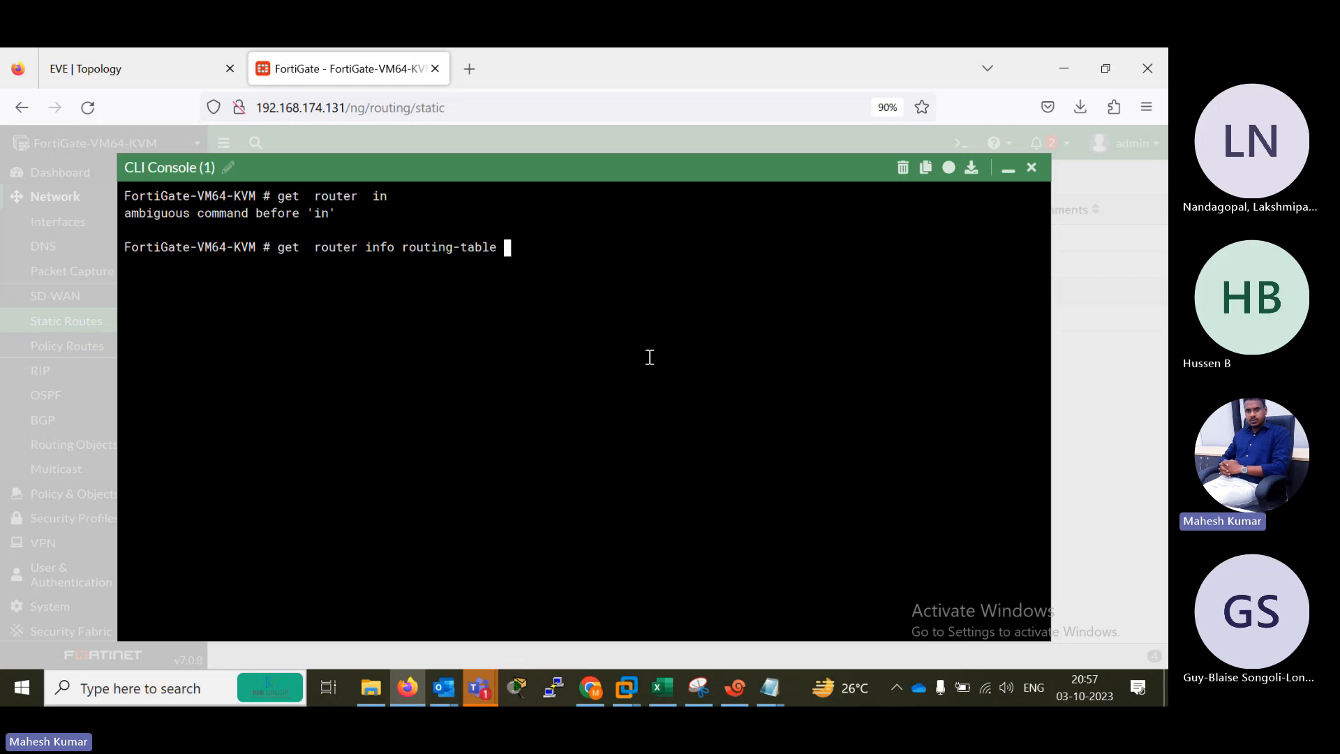
pyautogui.write('static')
pyautogui.press('Return')
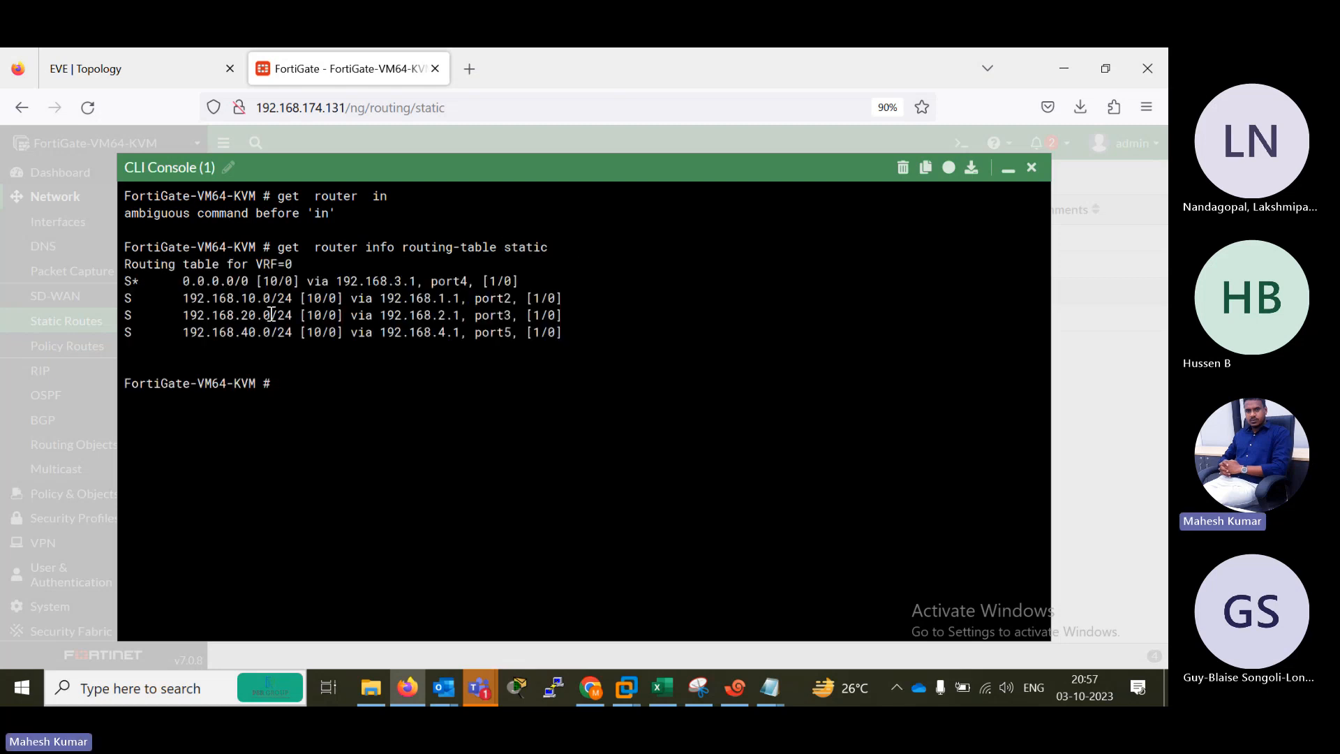
# Examine the 192.168.10.0/24, 192.168.20.0/24 and 192.168.40.0/24 routes with their gateways in the output, and close the CLI console.
pyautogui.moveTo(181, 298); pyautogui.dragTo(577, 315)
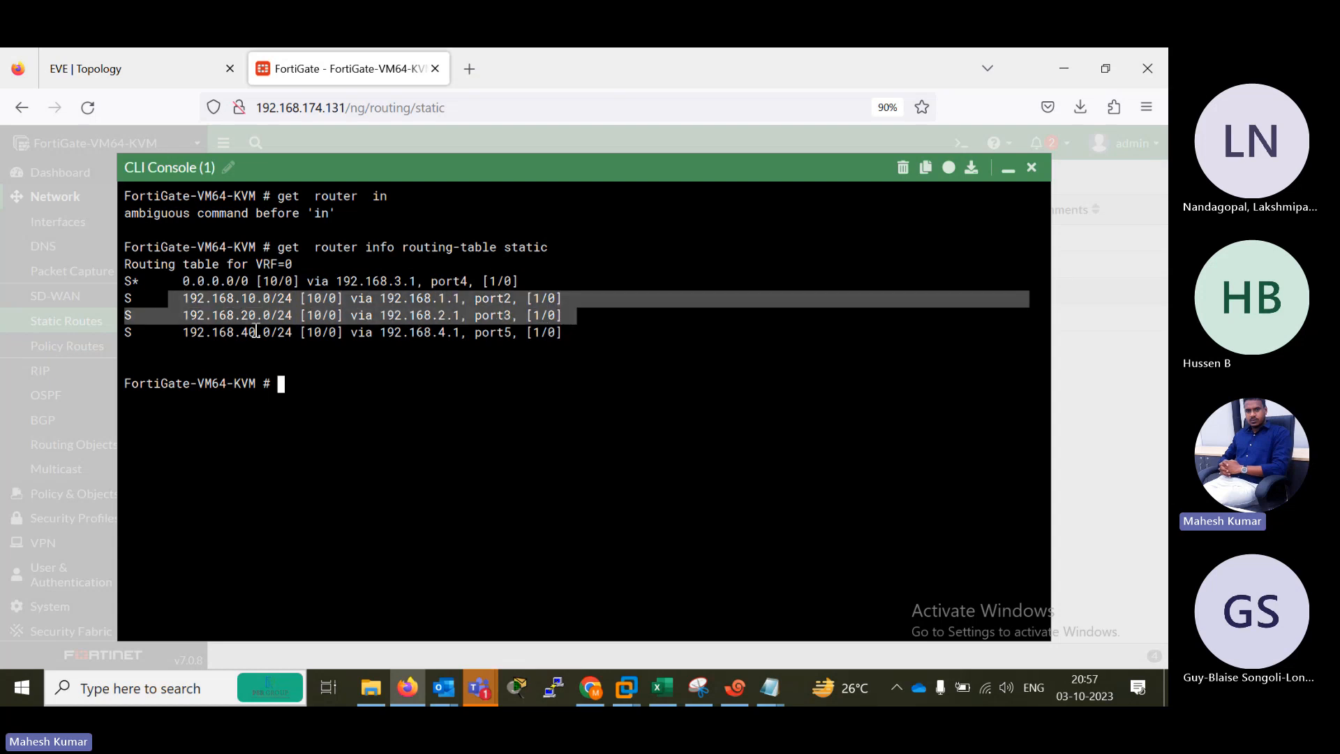
pyautogui.moveTo(176, 315); pyautogui.dragTo(576, 338)
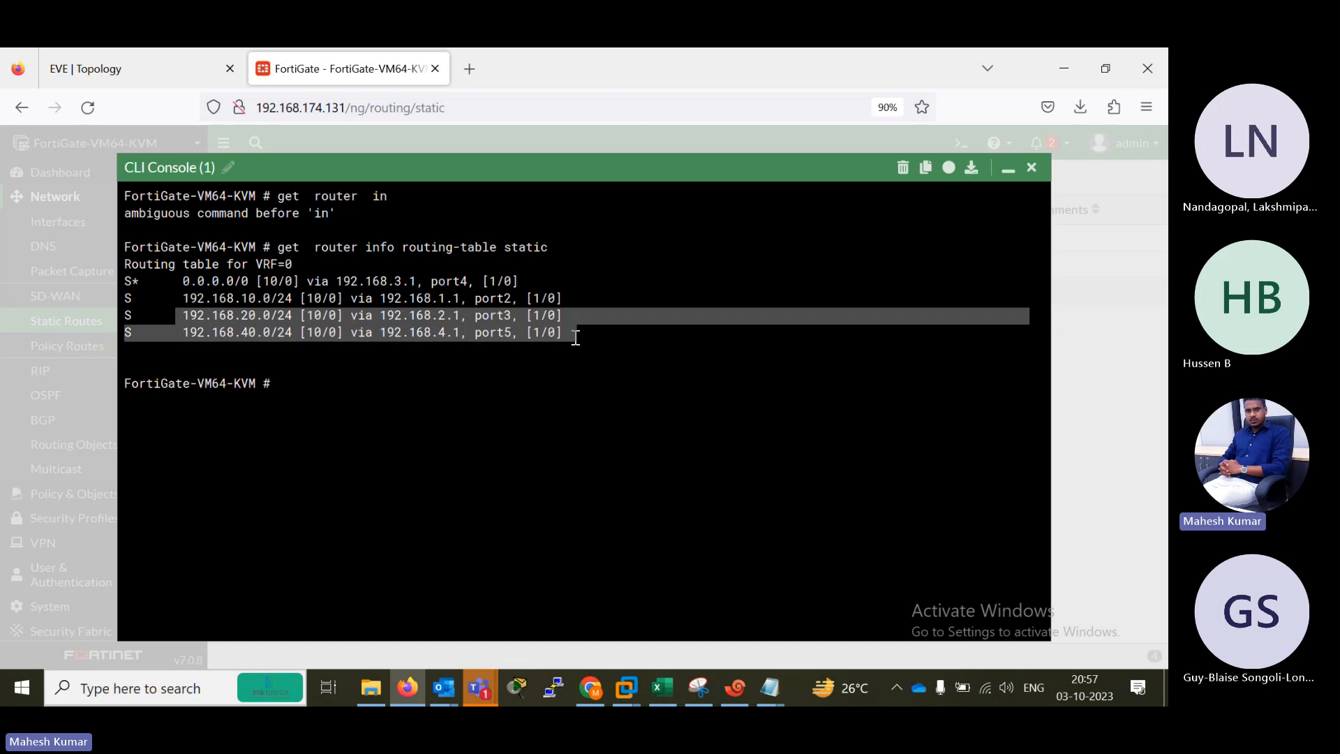
pyautogui.moveTo(364, 315); pyautogui.dragTo(514, 332)
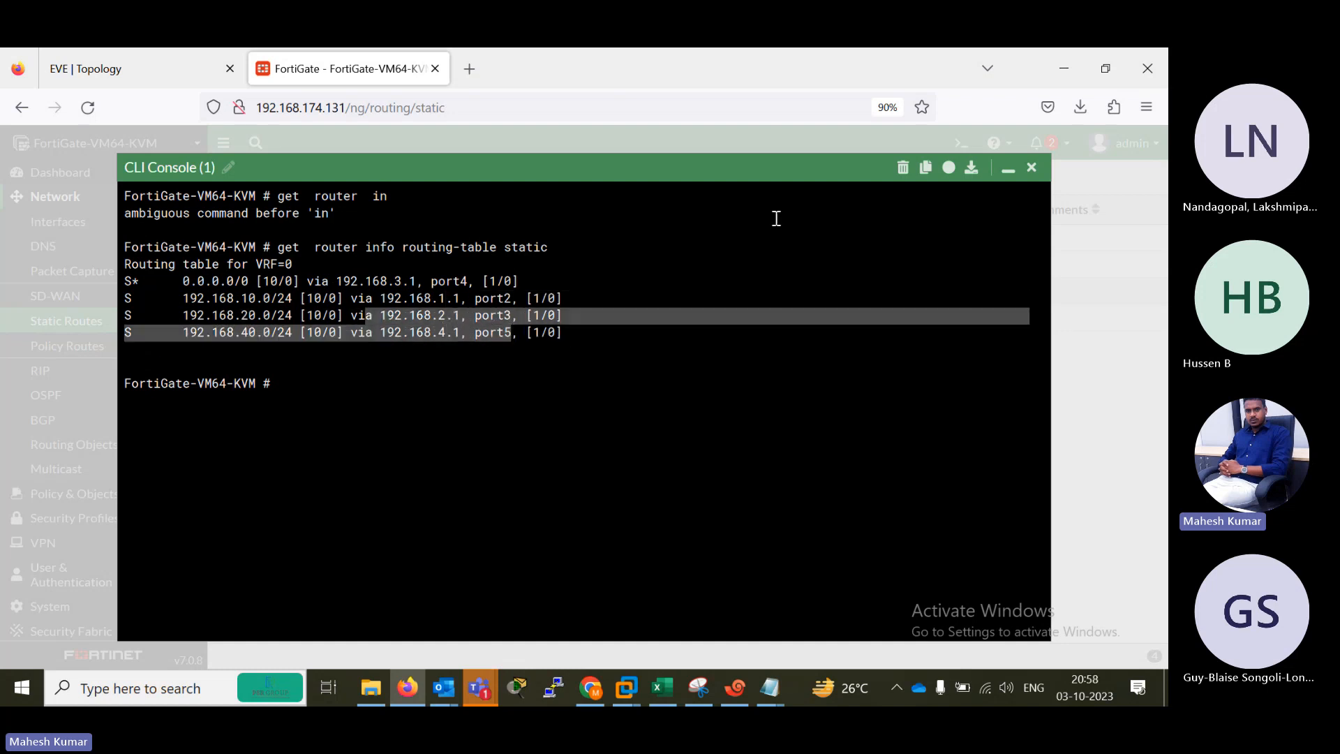
pyautogui.click(1032, 168)
# Return to the EVE topology, switch to the B1 router session in Xshell and run "show ip route".
pyautogui.click(134, 69)
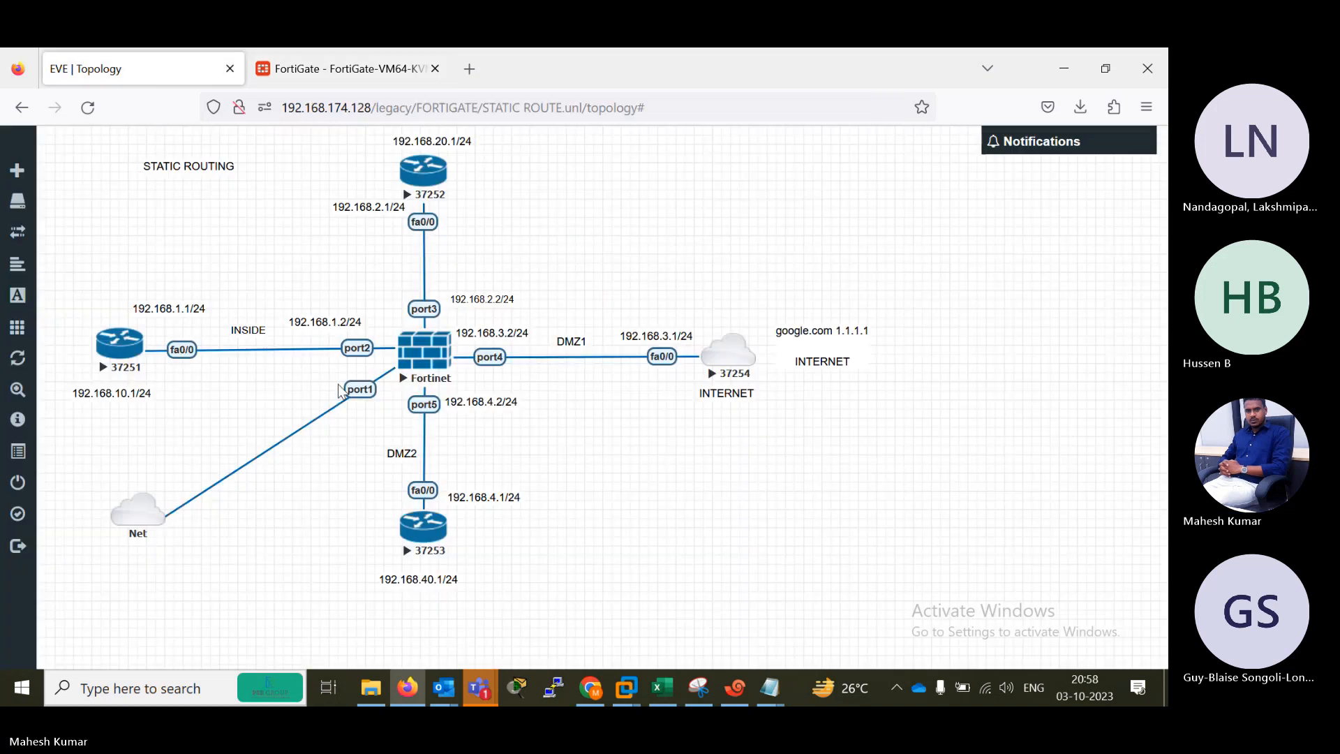
pyautogui.click(735, 687)
pyautogui.press('Return')
pyautogui.press('Return')
pyautogui.press('Return')
pyautogui.press('Return')
pyautogui.write('sh')
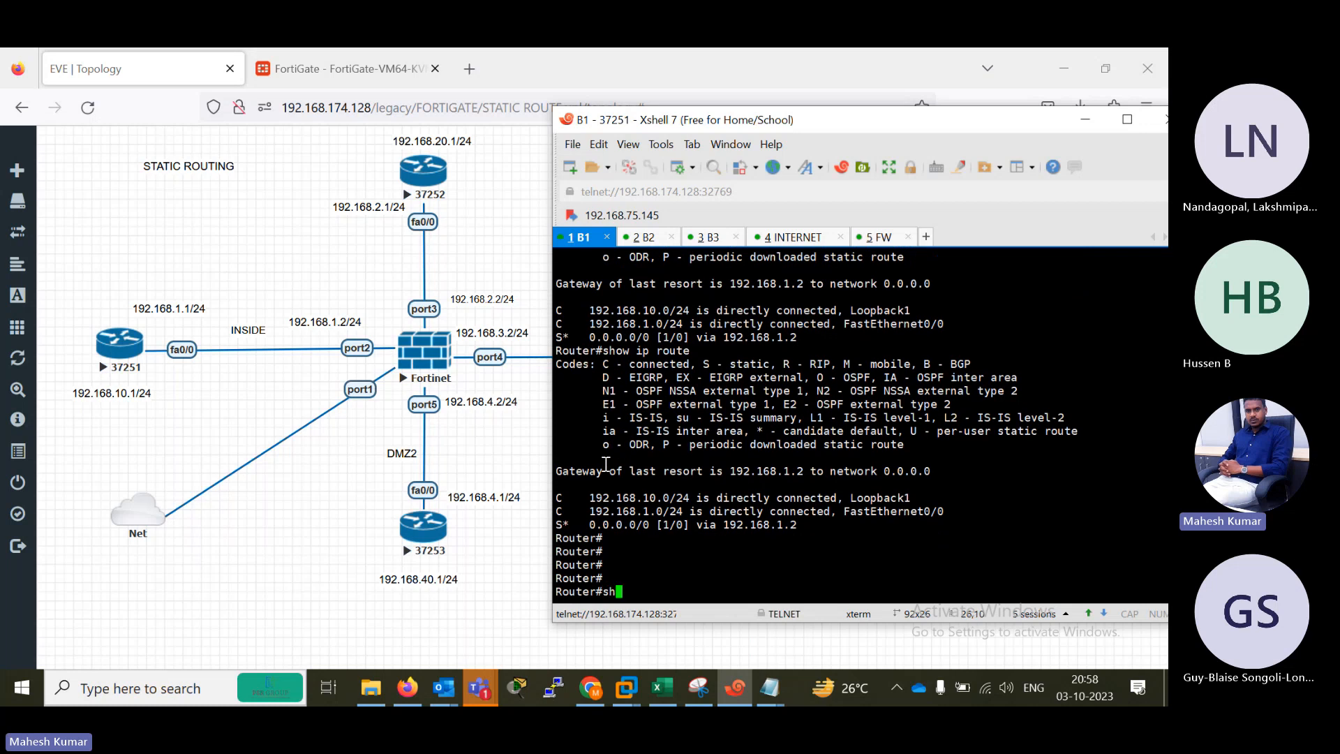
pyautogui.press('Tab')
pyautogui.write('ip rou')
pyautogui.press('Tab')
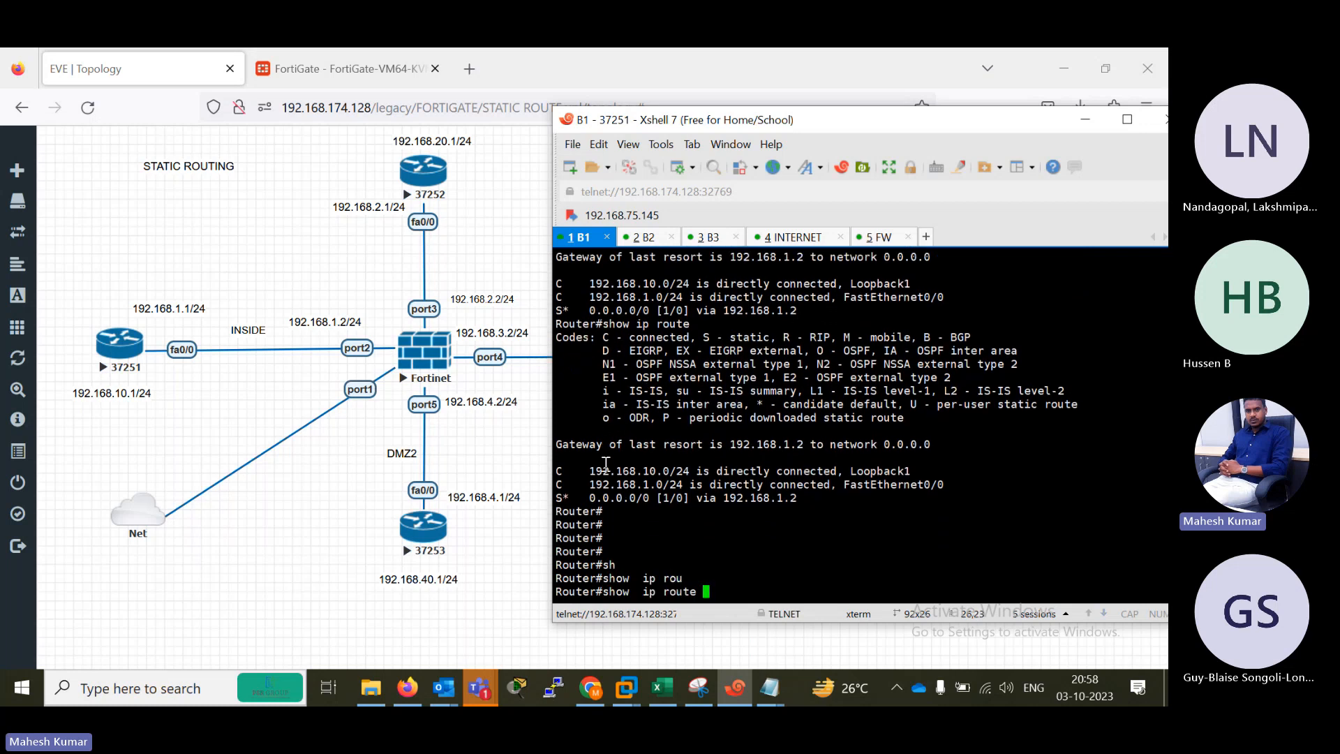
pyautogui.press('Return')
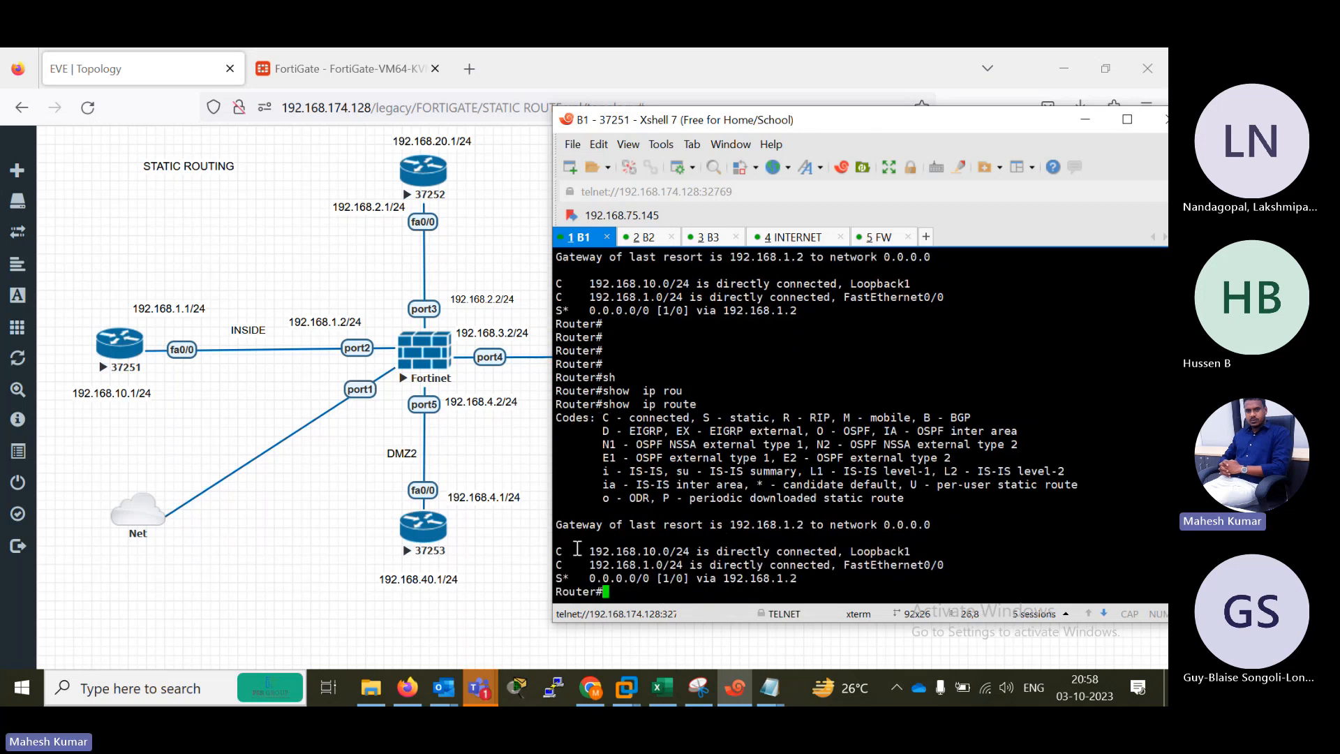
# Look over B1's connected networks and default route, and run the routing table command again.
pyautogui.moveTo(578, 550); pyautogui.dragTo(707, 540)
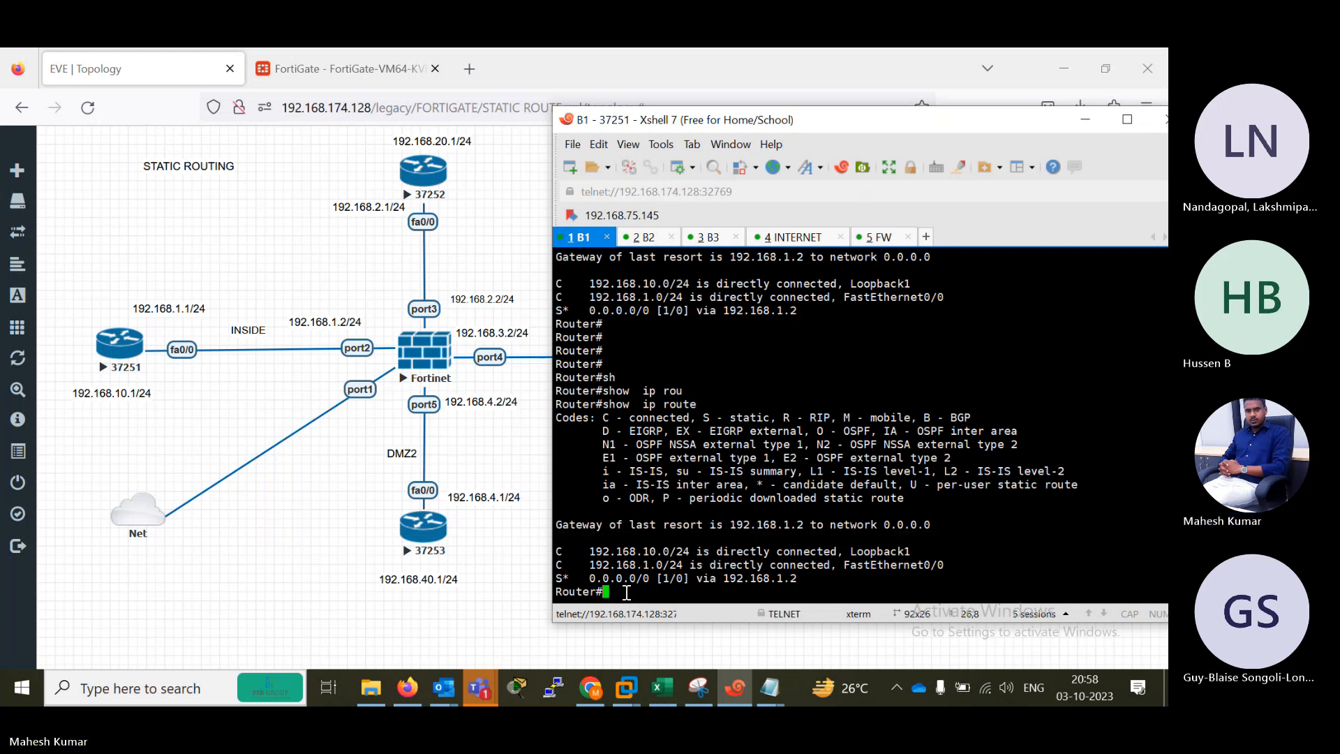
pyautogui.click(628, 593)
pyautogui.press('Up')
pyautogui.press('Return')
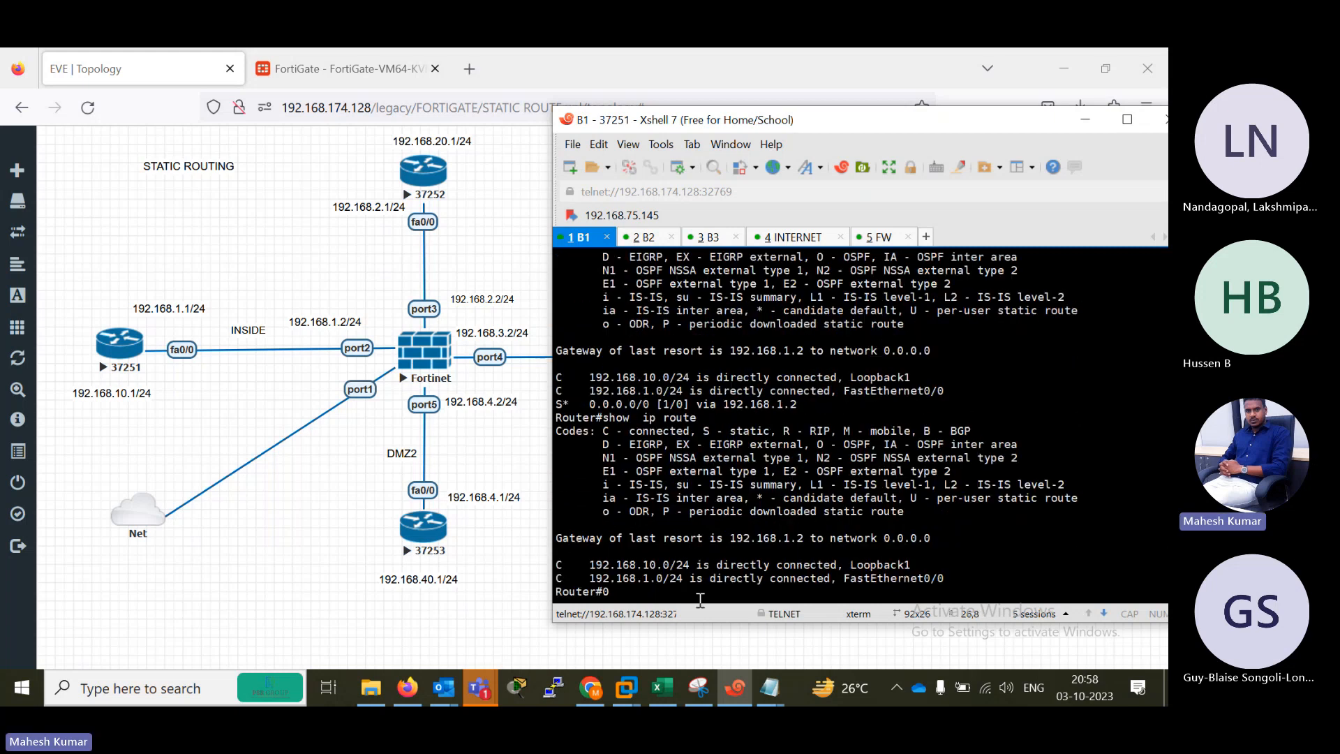
# Display the routing table of the B2 router with "show ip route".
pyautogui.click(649, 240)
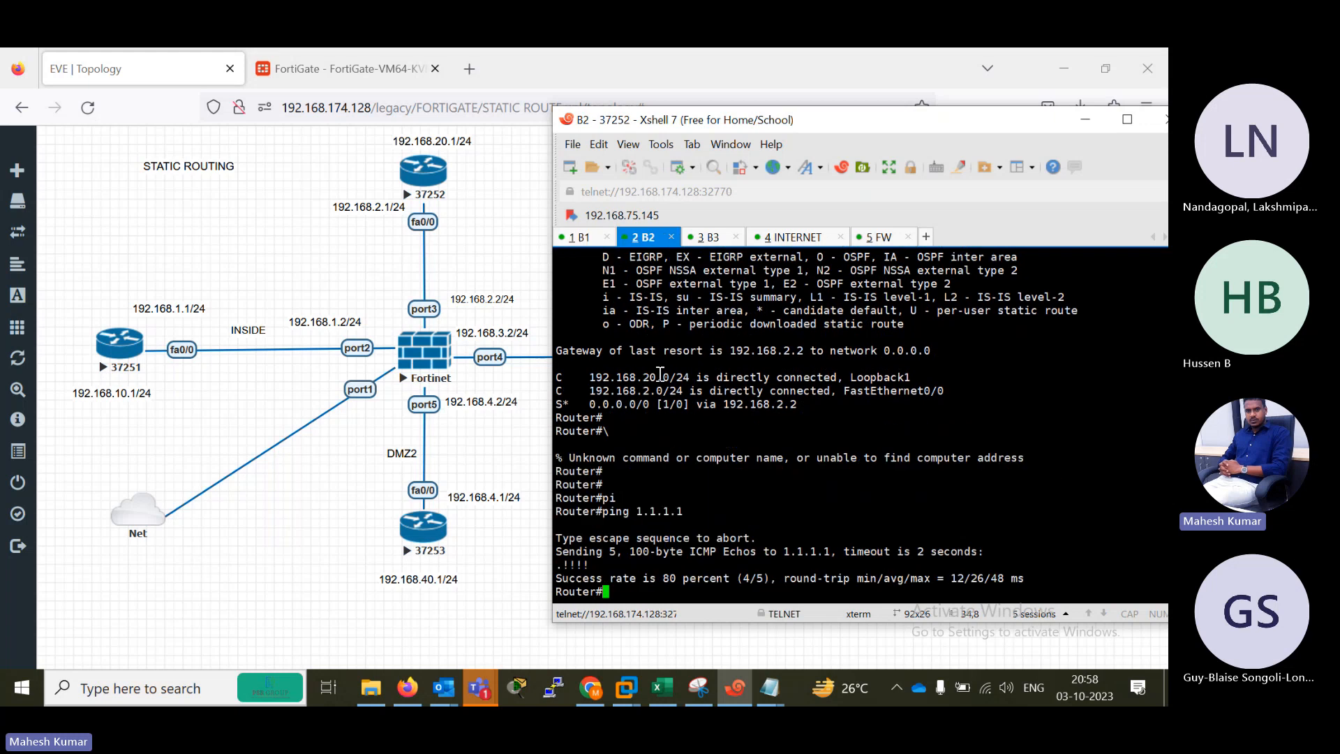
pyautogui.press('Return')
pyautogui.press('Return')
pyautogui.press('Return')
pyautogui.write('sh')
pyautogui.press('Tab')
pyautogui.write('i p rou')
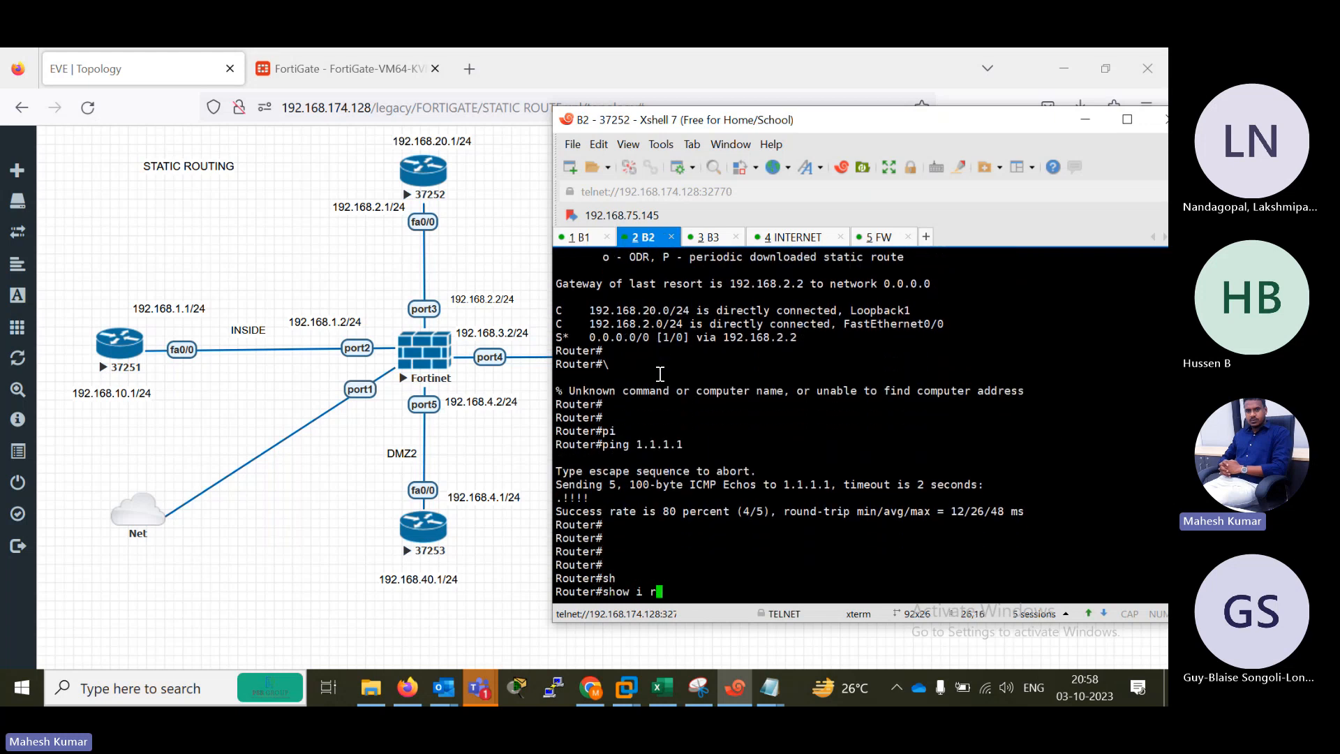
pyautogui.press('Tab')
pyautogui.press('Return')
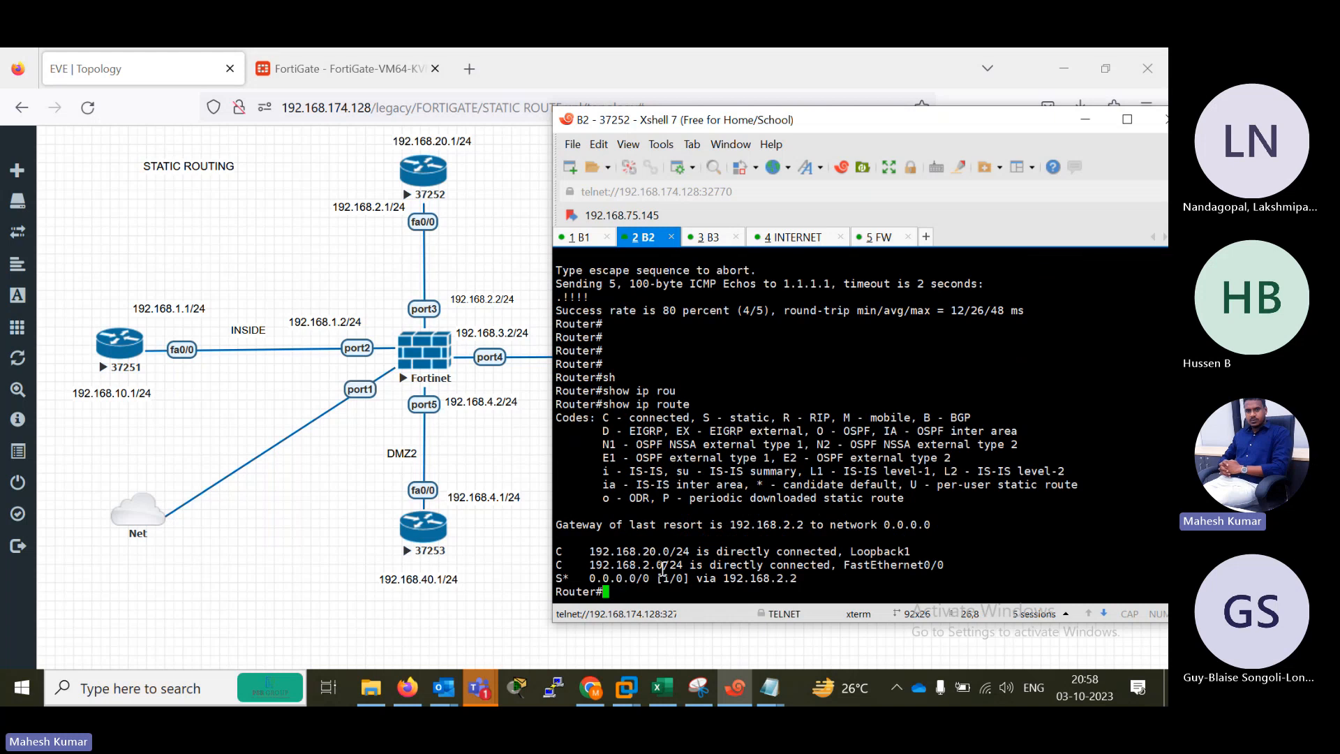
# Test internet connectivity from the B1 router by pinging 1.1.1.1 with source 192.168.10.1, and highlight the pinged address.
pyautogui.click(577, 239)
pyautogui.press('Return')
pyautogui.press('Return')
pyautogui.press('Return')
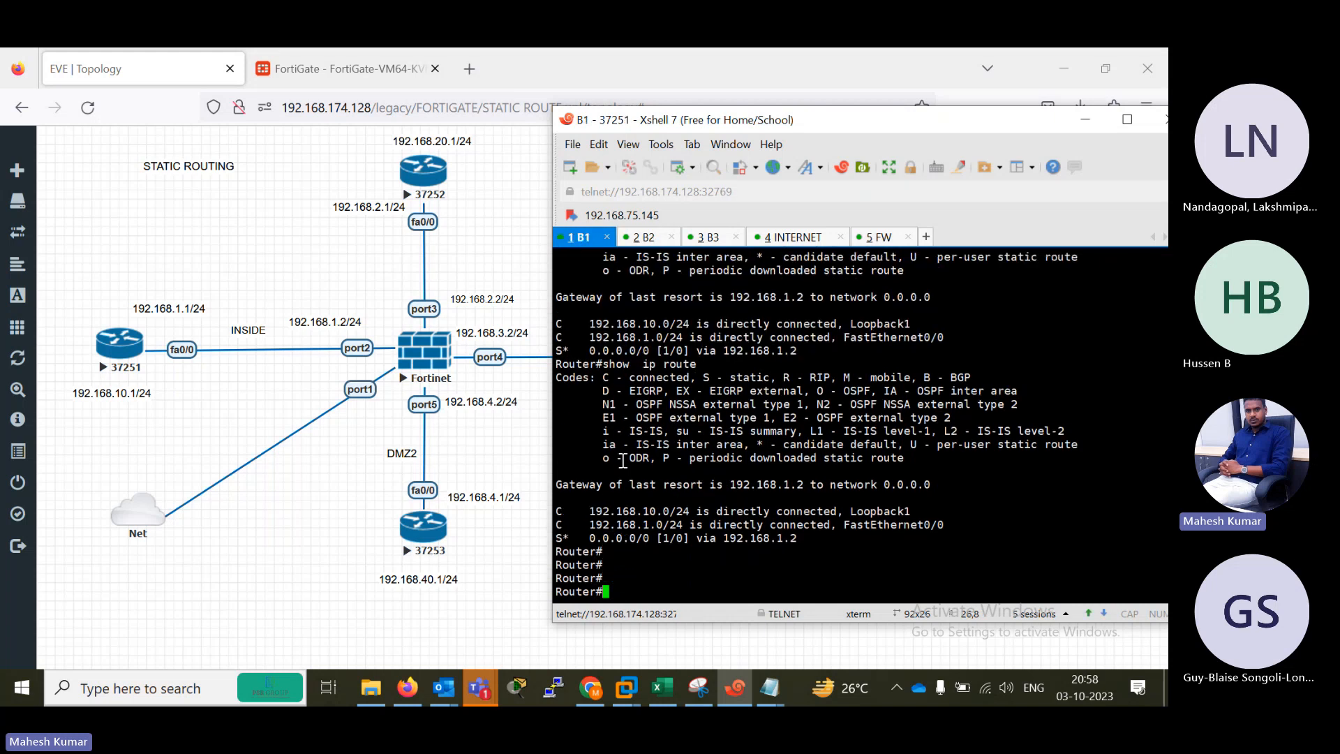
pyautogui.write('pi')
pyautogui.press('Tab')
pyautogui.write('1.1.')
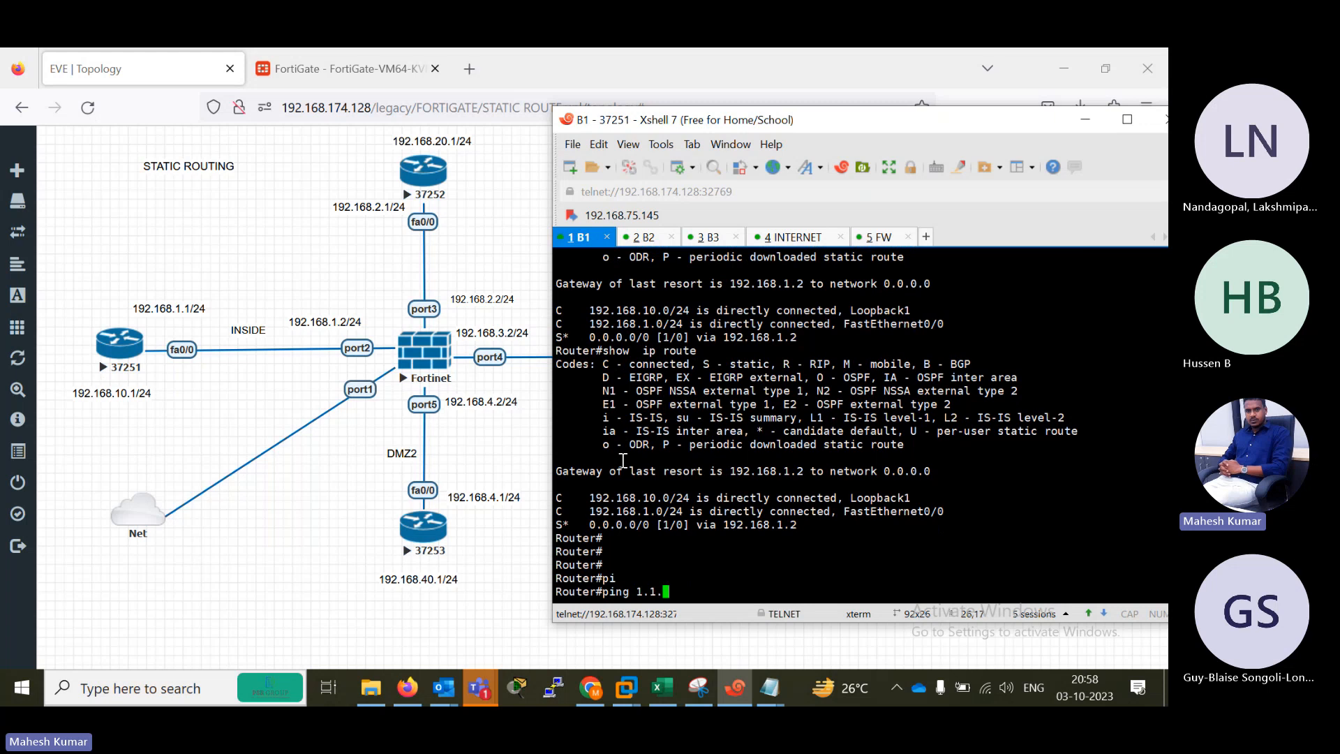
pyautogui.write('1.1 lo')
pyautogui.press('Tab')
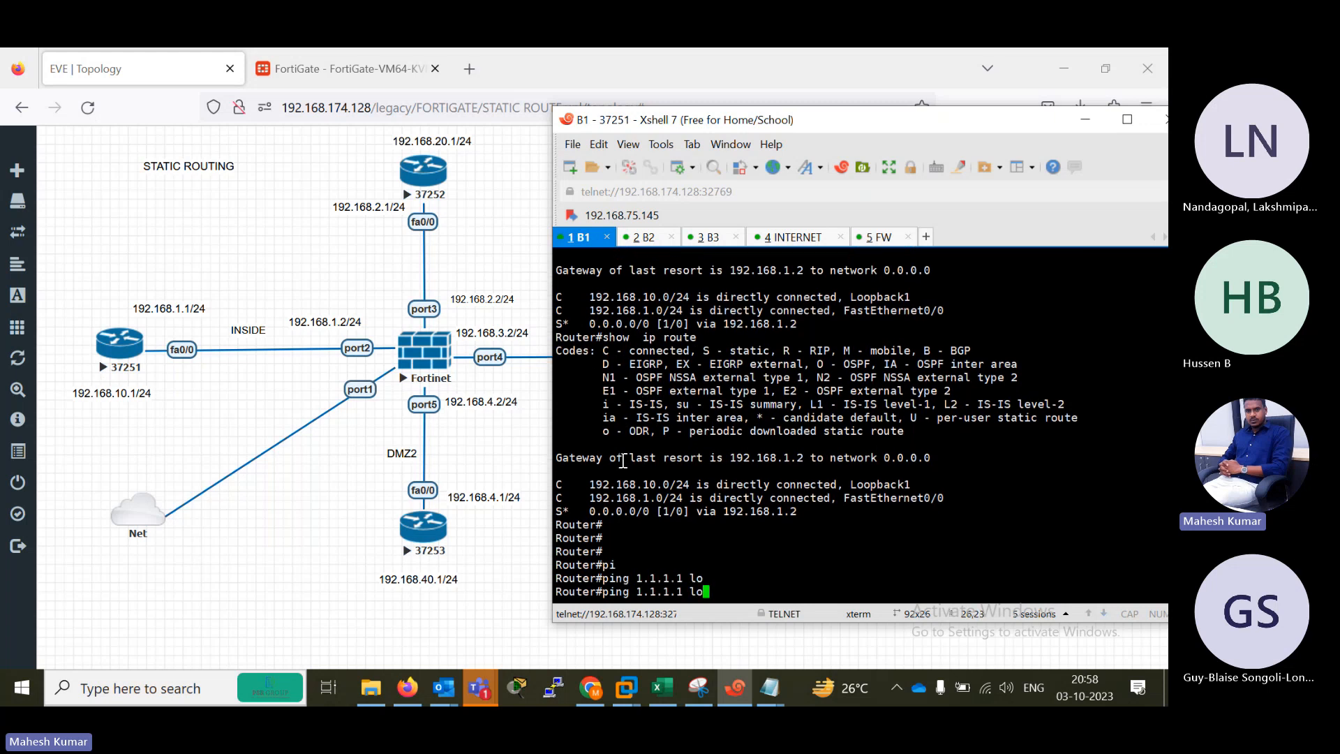
pyautogui.press('BackSpace')
pyautogui.press('BackSpace')
pyautogui.write('s')
pyautogui.press('Tab')
pyautogui.write('o')
pyautogui.press('Tab')
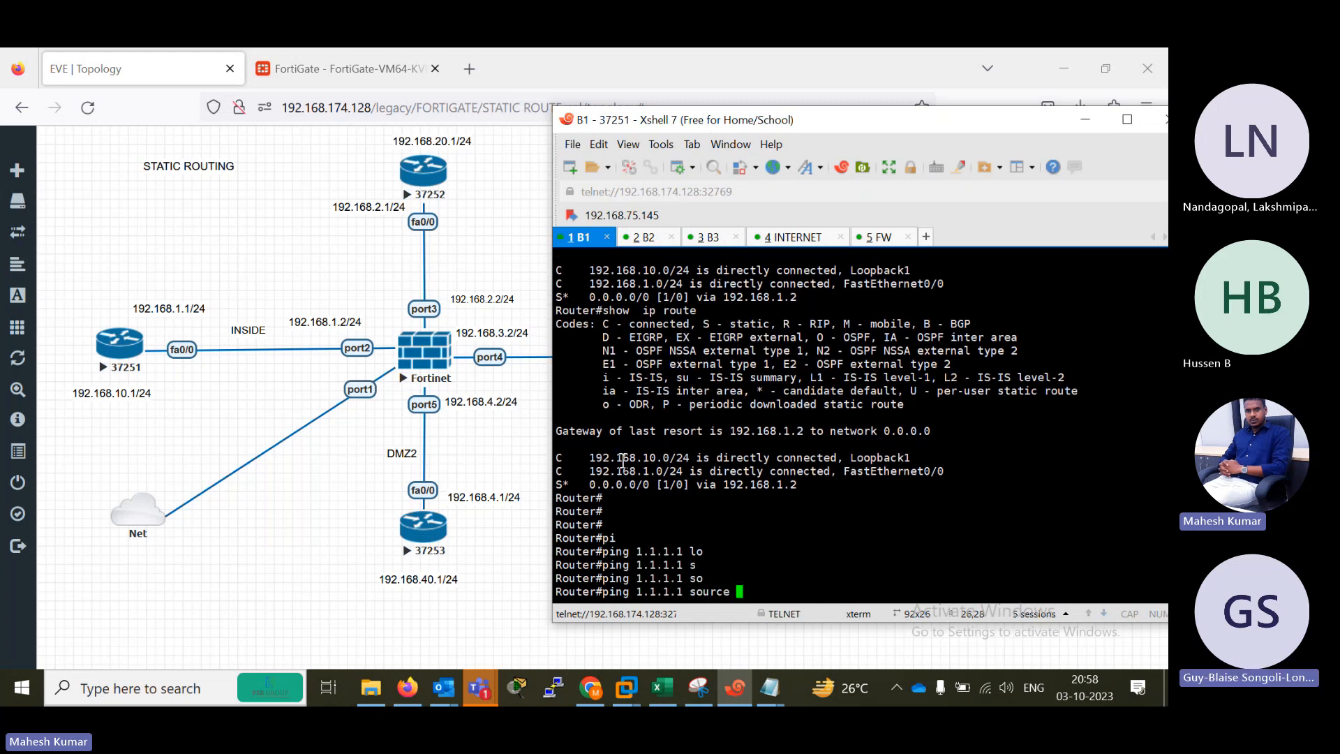
pyautogui.write('192.1')
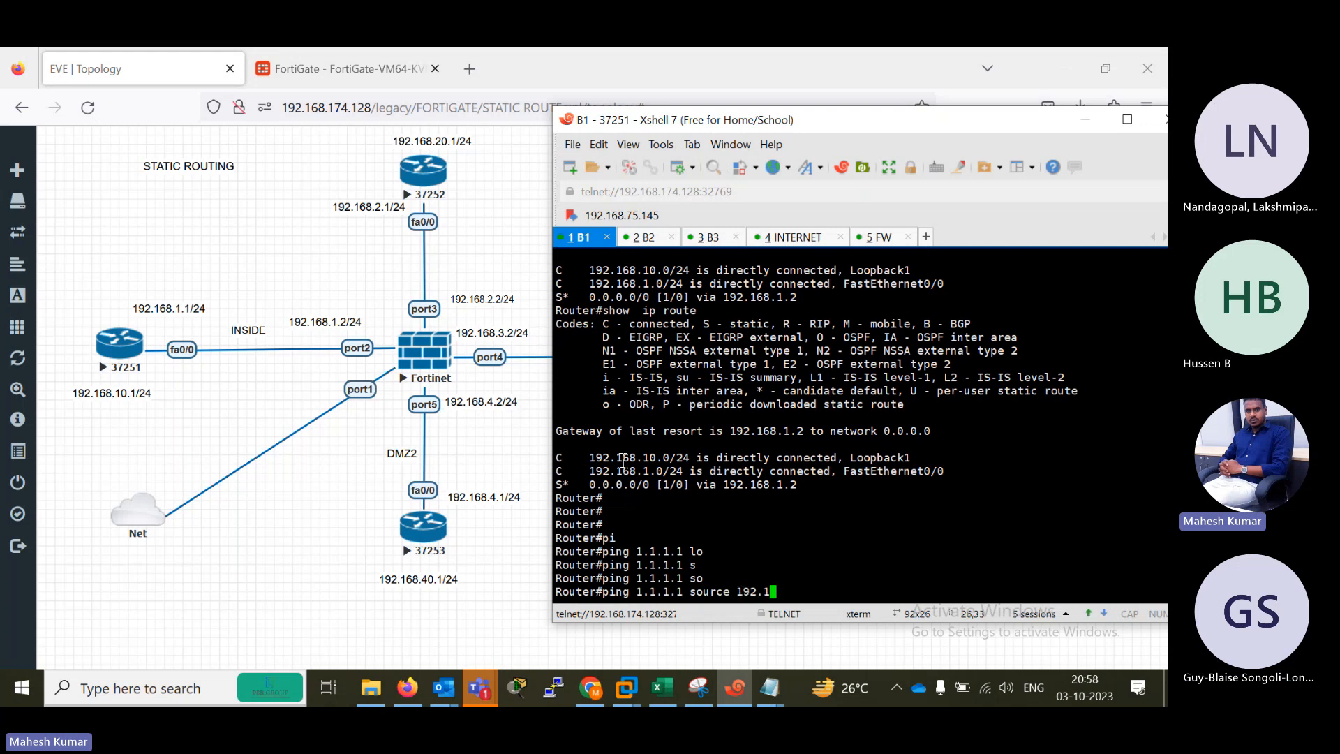
pyautogui.write('68.10.1')
pyautogui.press('Tab')
pyautogui.press('Return')
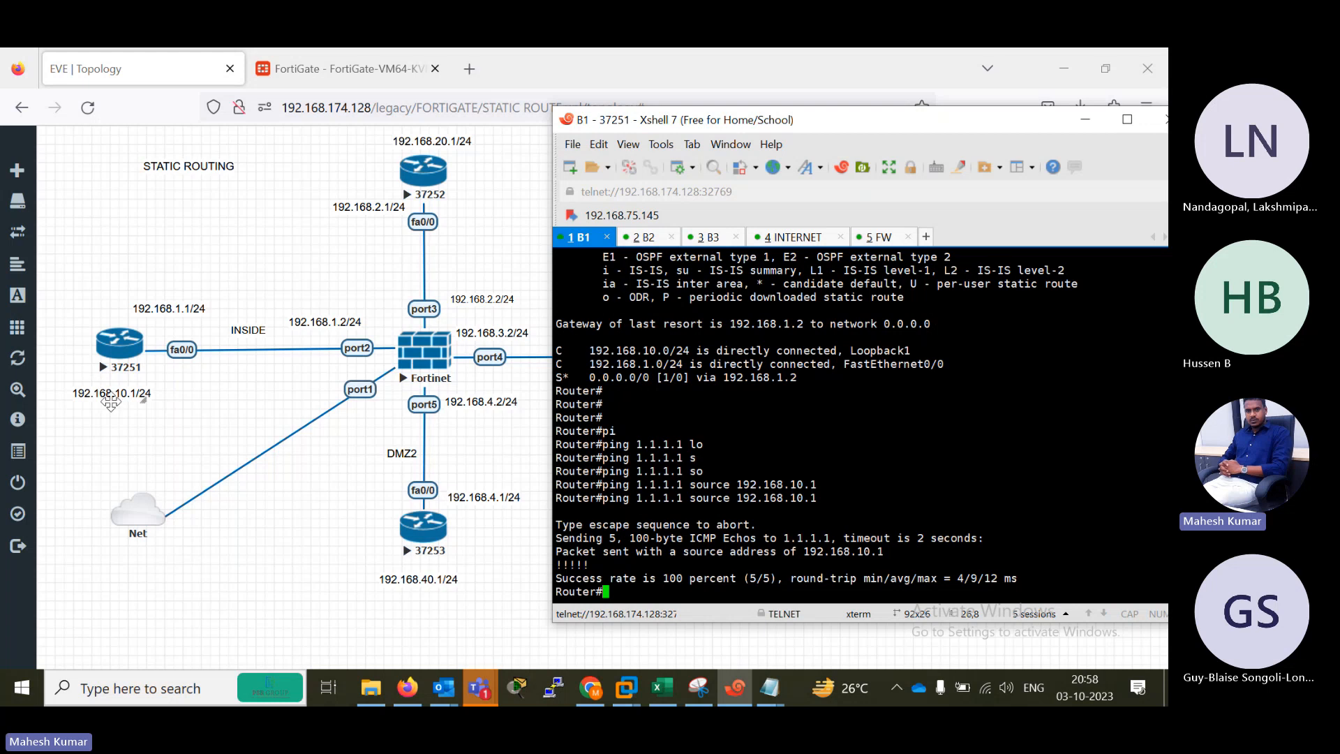
pyautogui.moveTo(683, 500); pyautogui.dragTo(632, 498)
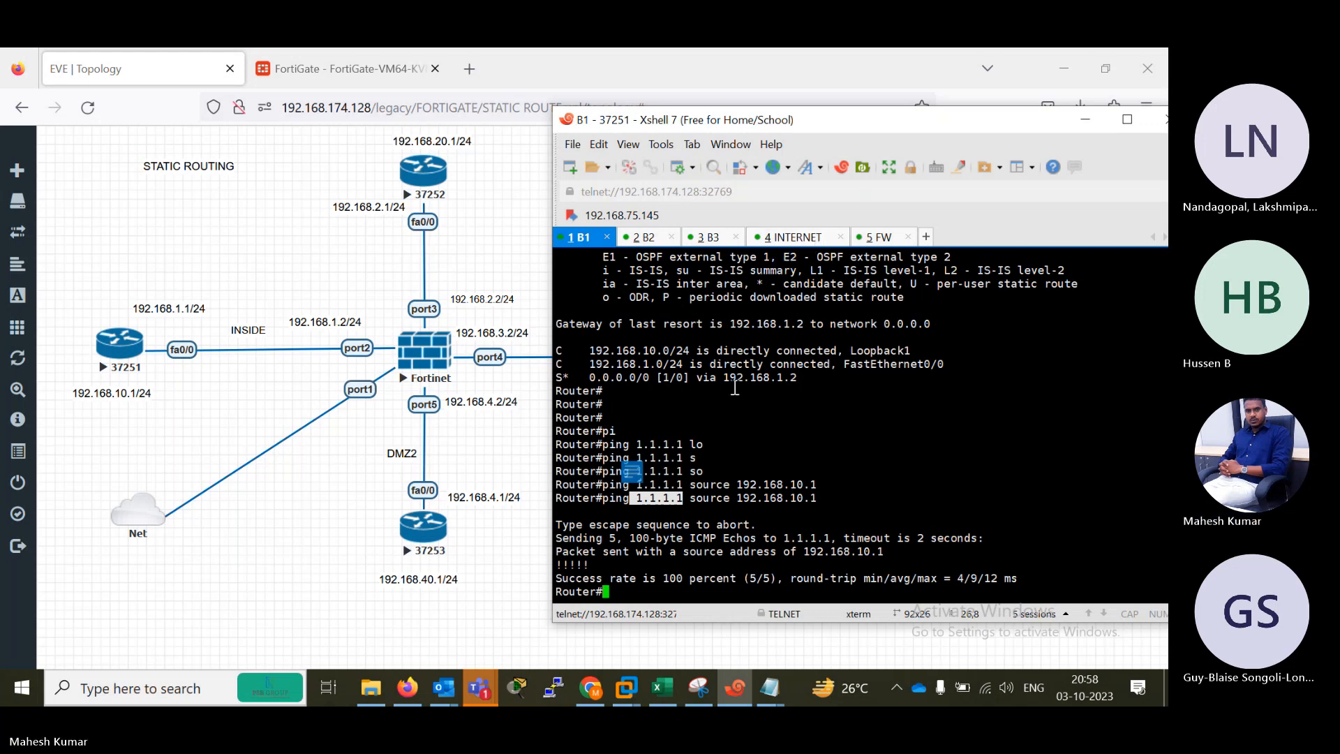
pyautogui.click(1086, 126)
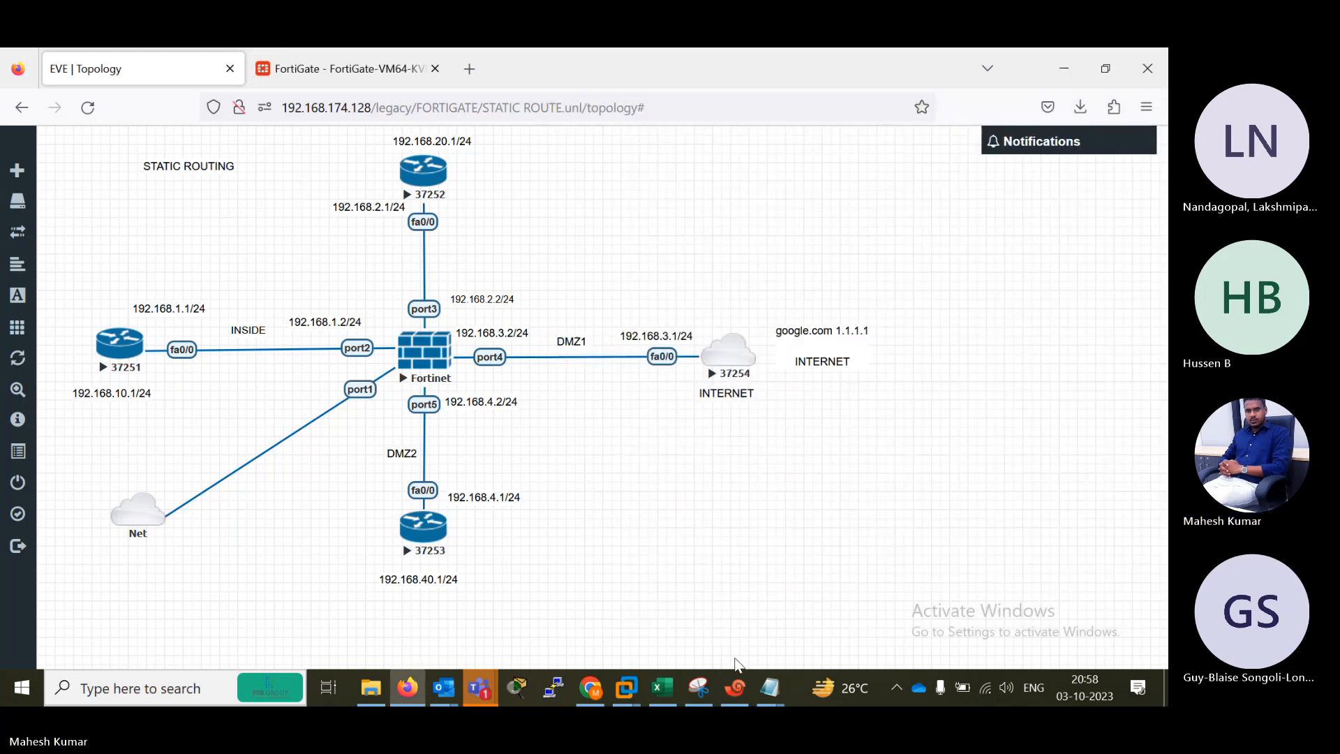
pyautogui.click(735, 698)
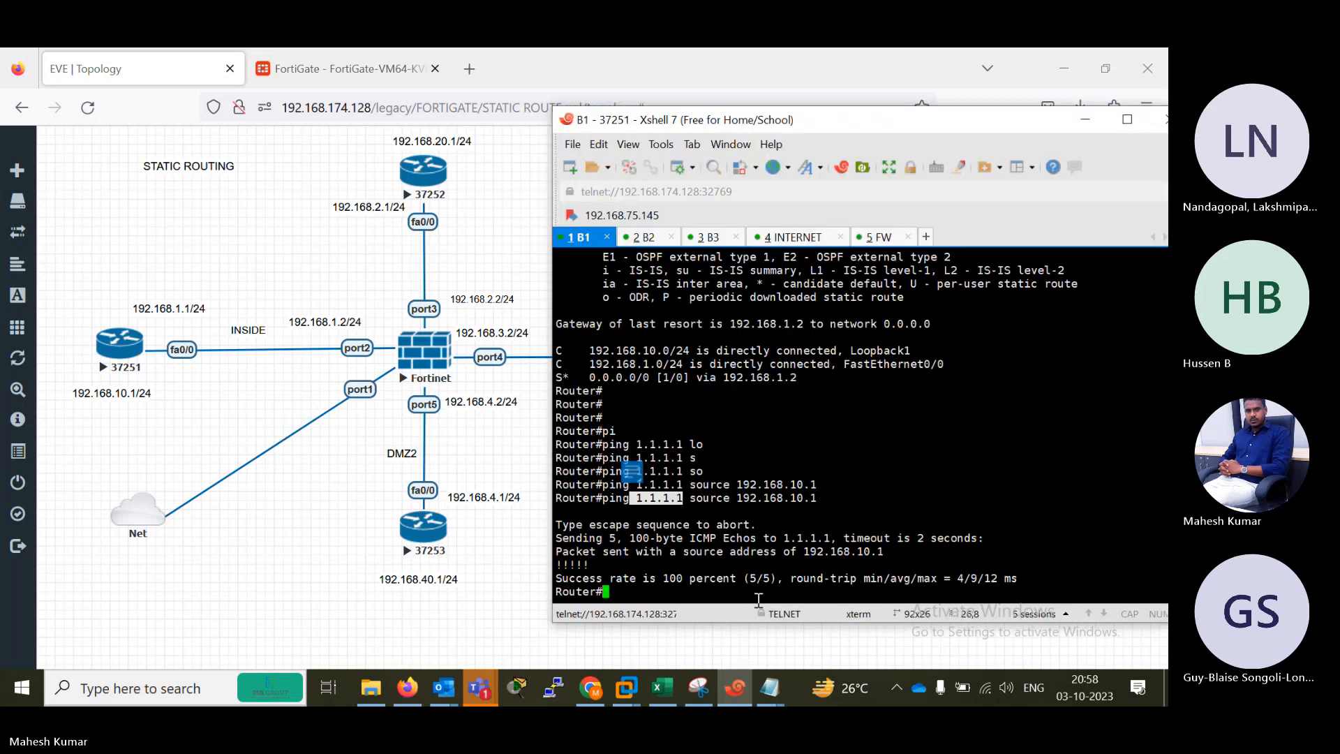
pyautogui.moveTo(479, 687)
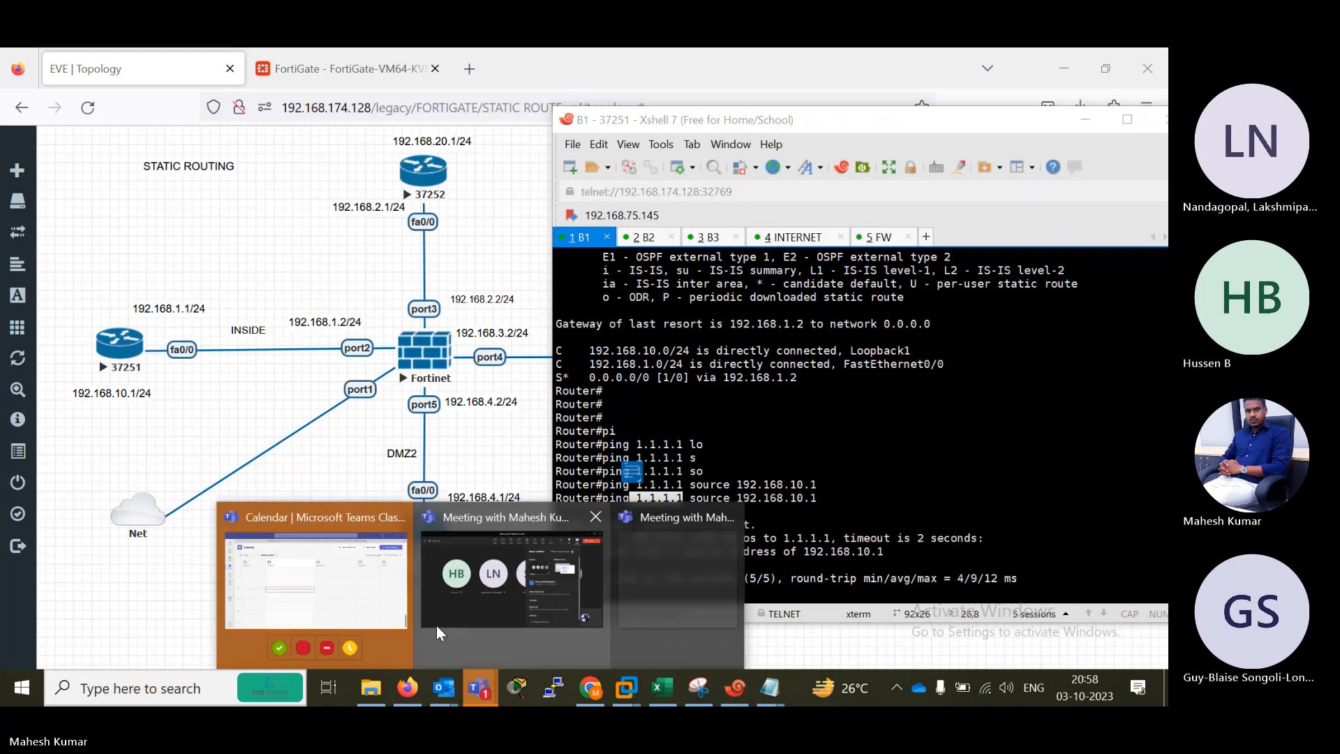
pyautogui.click(430, 605)
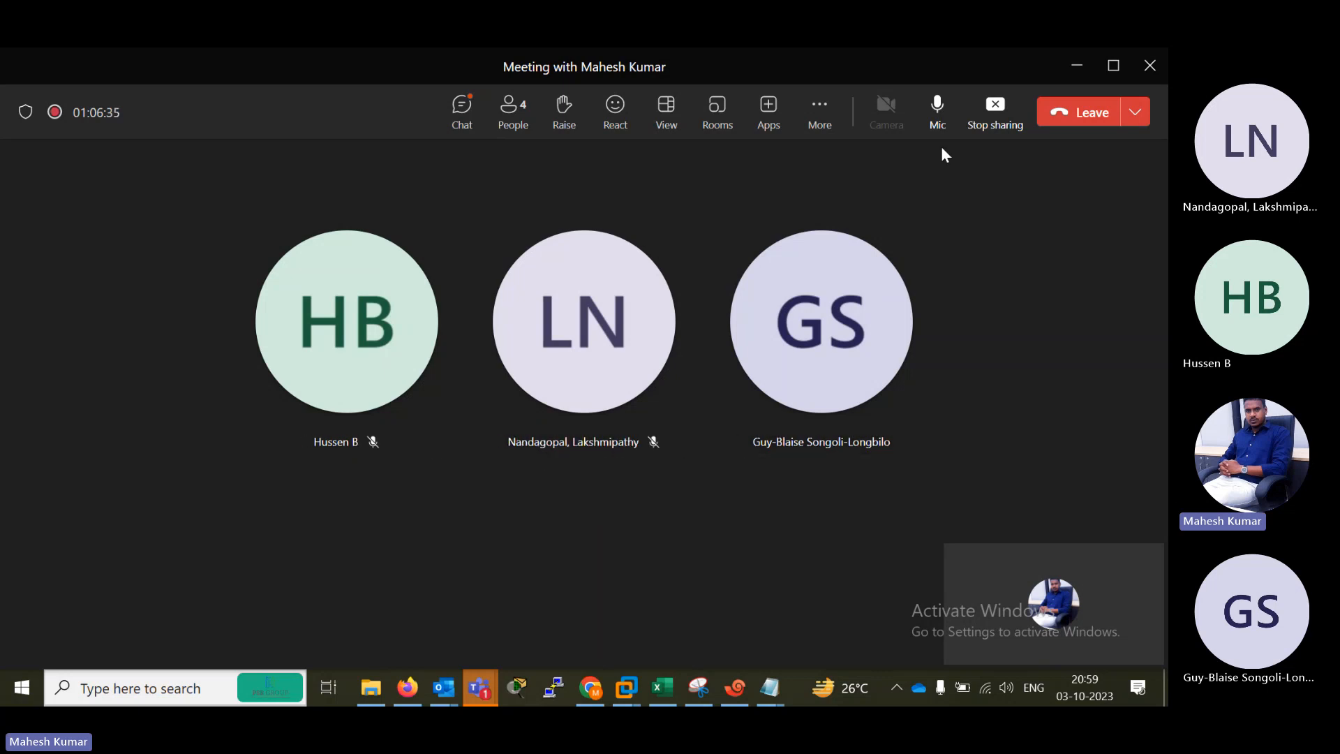
pyautogui.click(1078, 65)
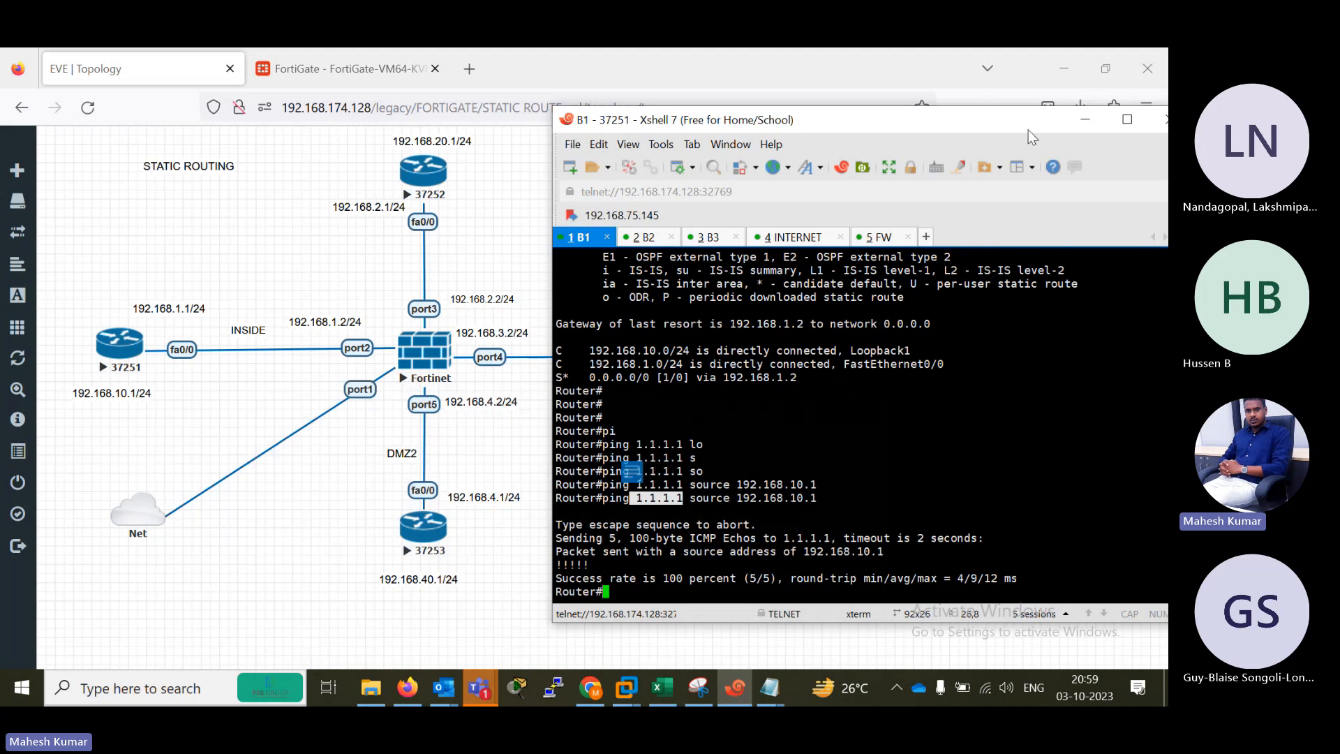
pyautogui.click(1088, 117)
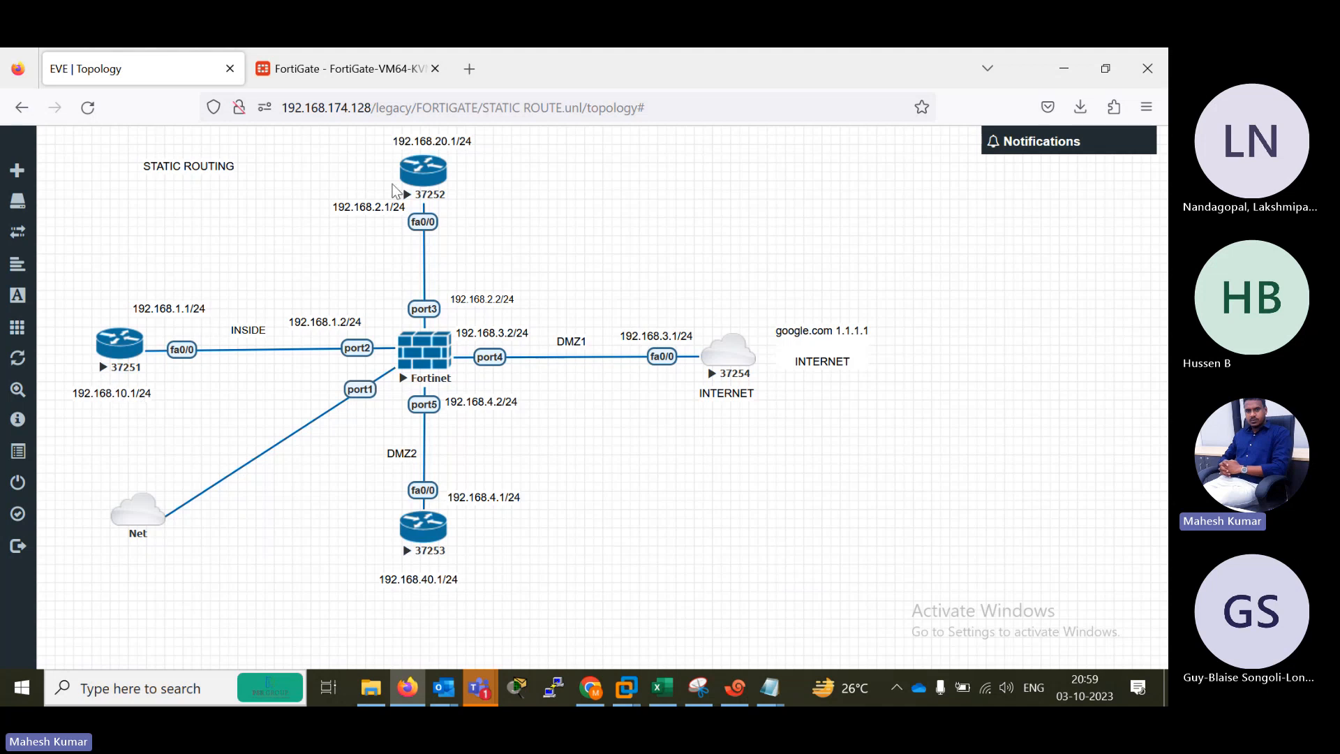
# Return to Xshell and switch to the B2 router session at a fresh prompt.
pyautogui.click(735, 688)
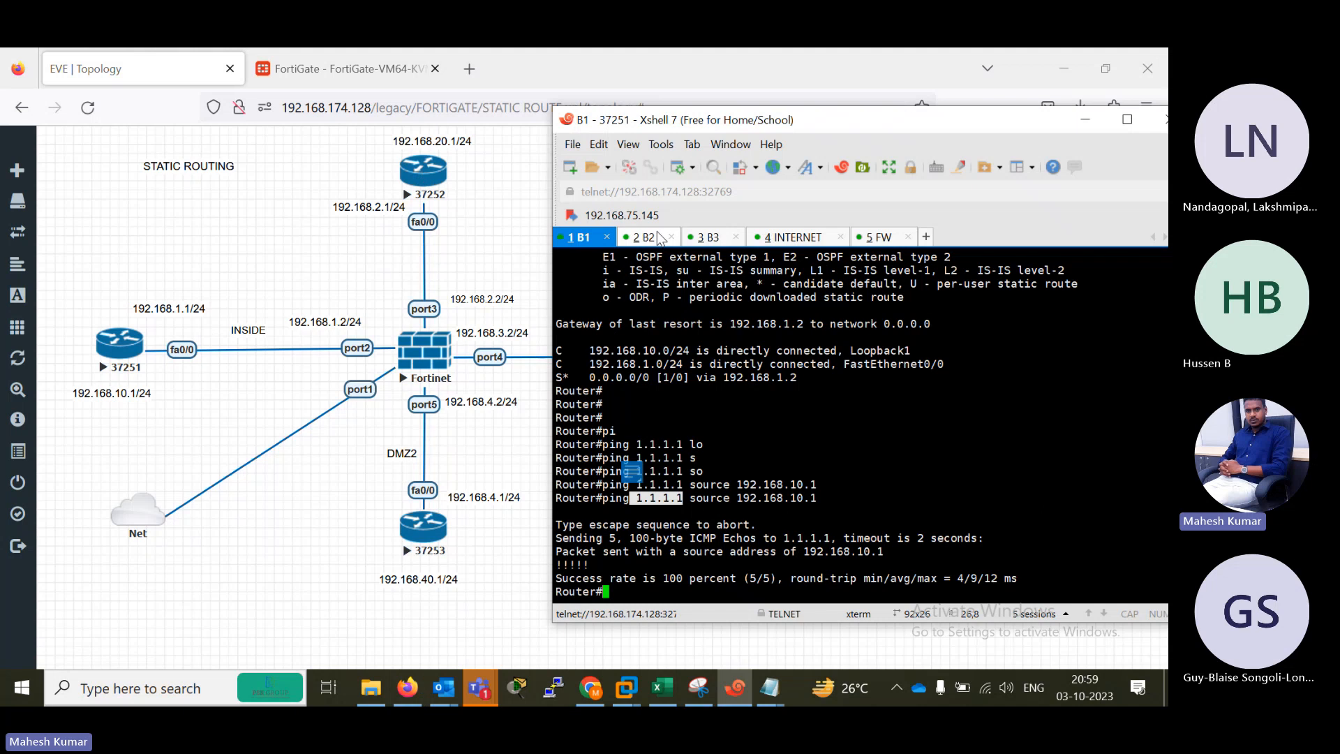
pyautogui.click(642, 238)
pyautogui.press('Return')
pyautogui.press('Return')
pyautogui.press('Return')
pyautogui.press('Return')
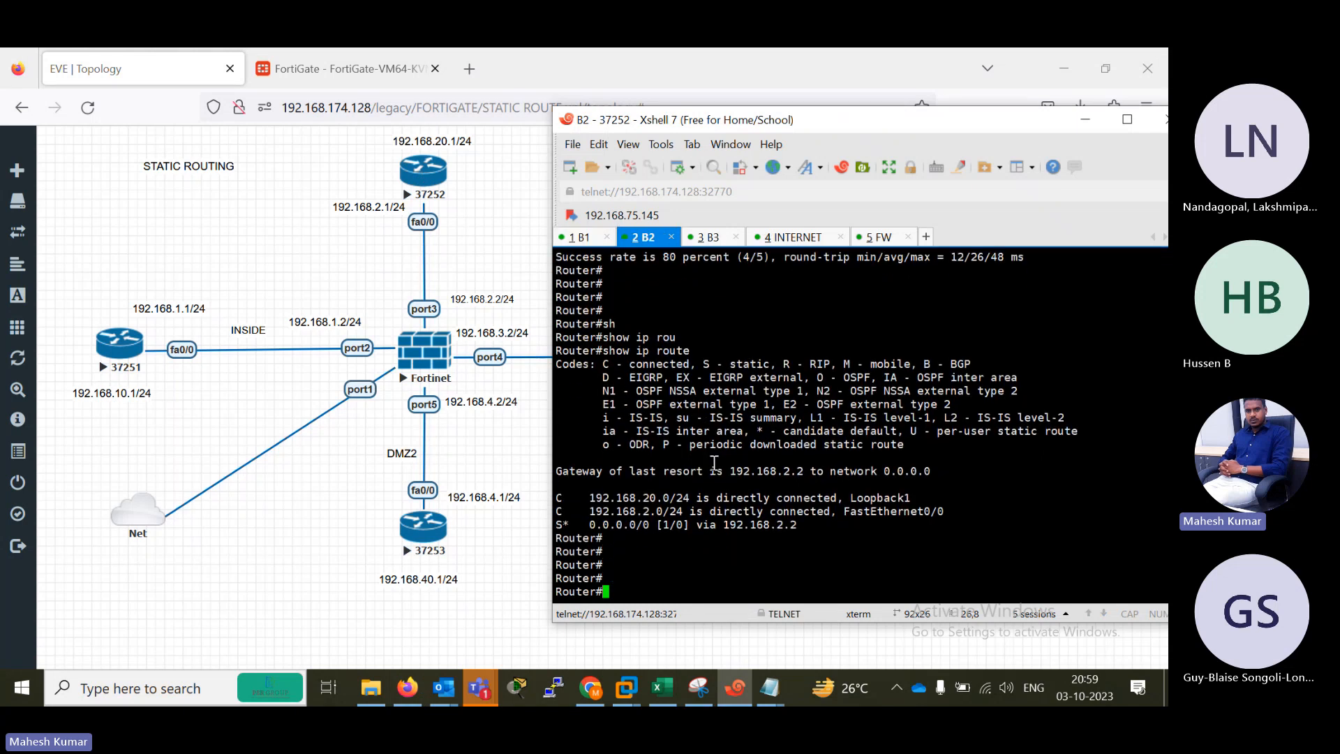
# Test internet connectivity from the B2 router by pinging 1.1.1.1 with source 192.168.20.1, highlighting the destination address.
pyautogui.write('pi')
pyautogui.press('Tab')
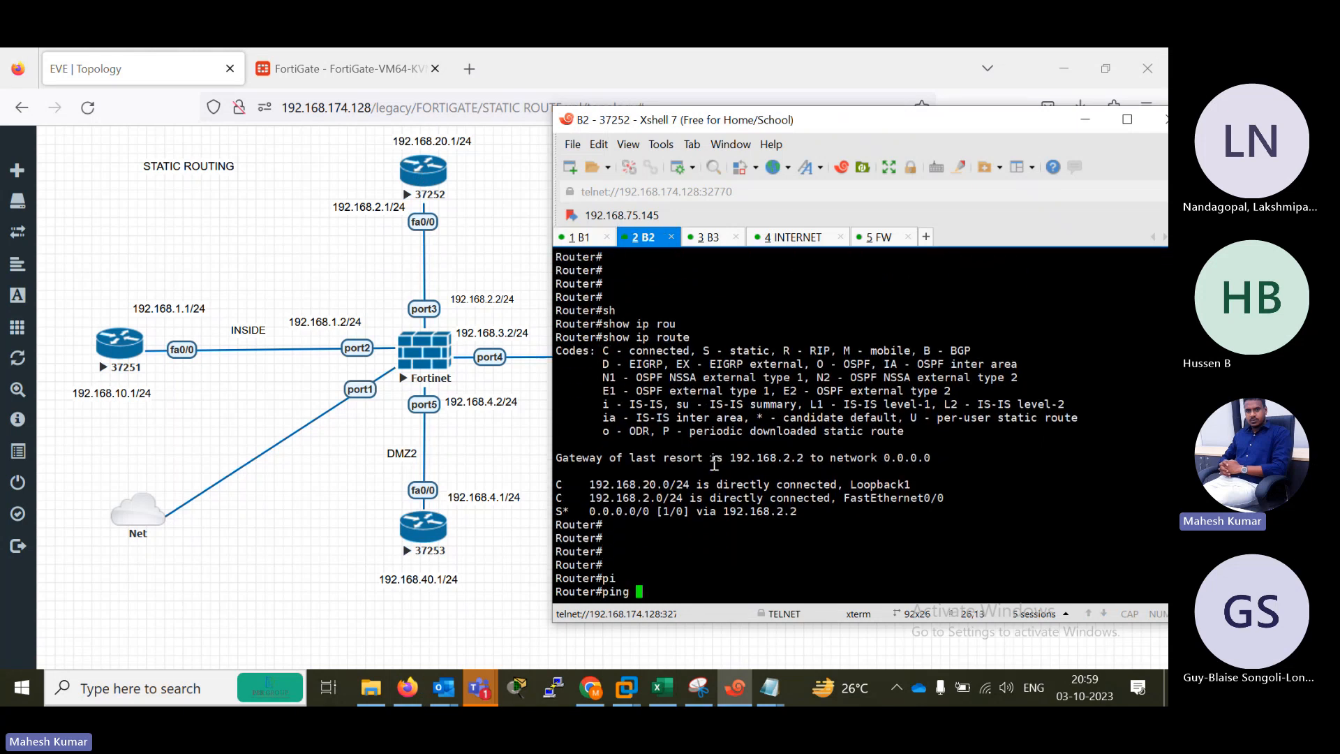
pyautogui.write('1.1.1.1 so')
pyautogui.press('Tab')
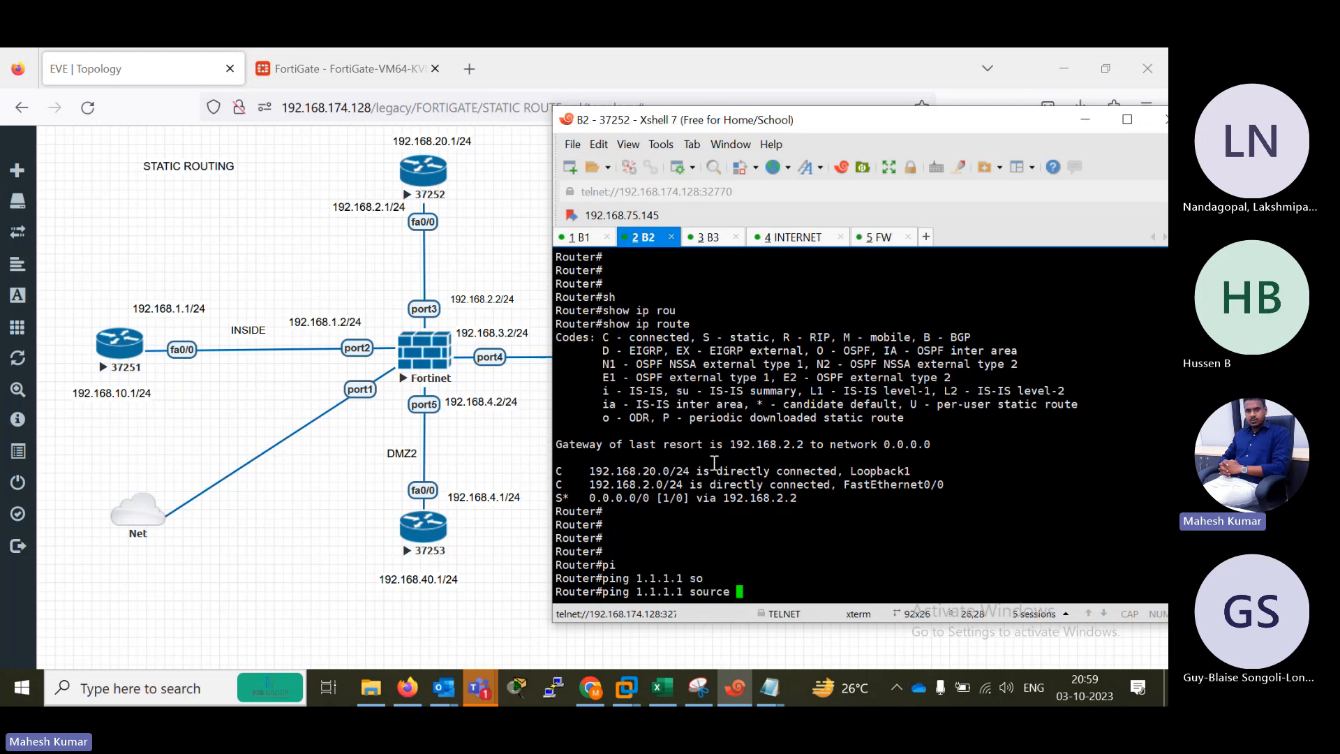
pyautogui.write('192.168.20.1')
pyautogui.moveTo(855, 576); pyautogui.dragTo(821, 597)
pyautogui.click(783, 586)
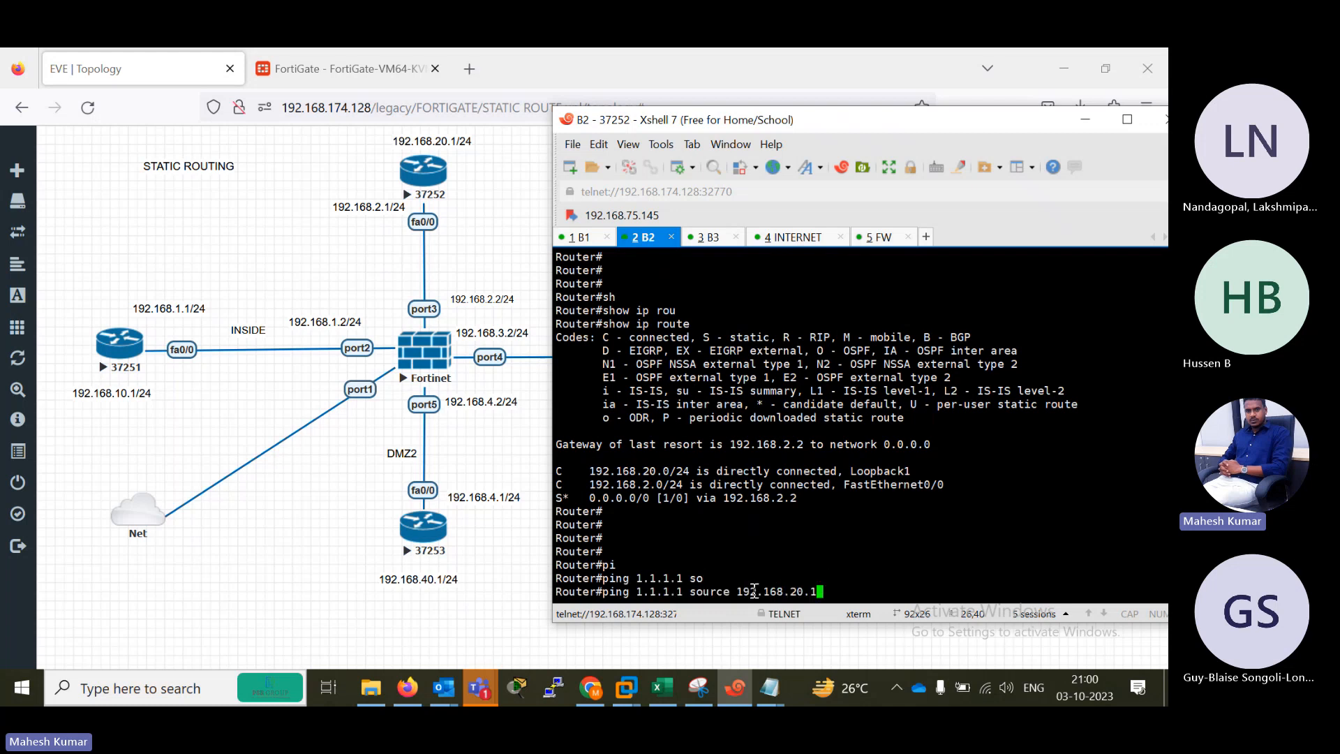
pyautogui.moveTo(690, 594); pyautogui.dragTo(636, 592)
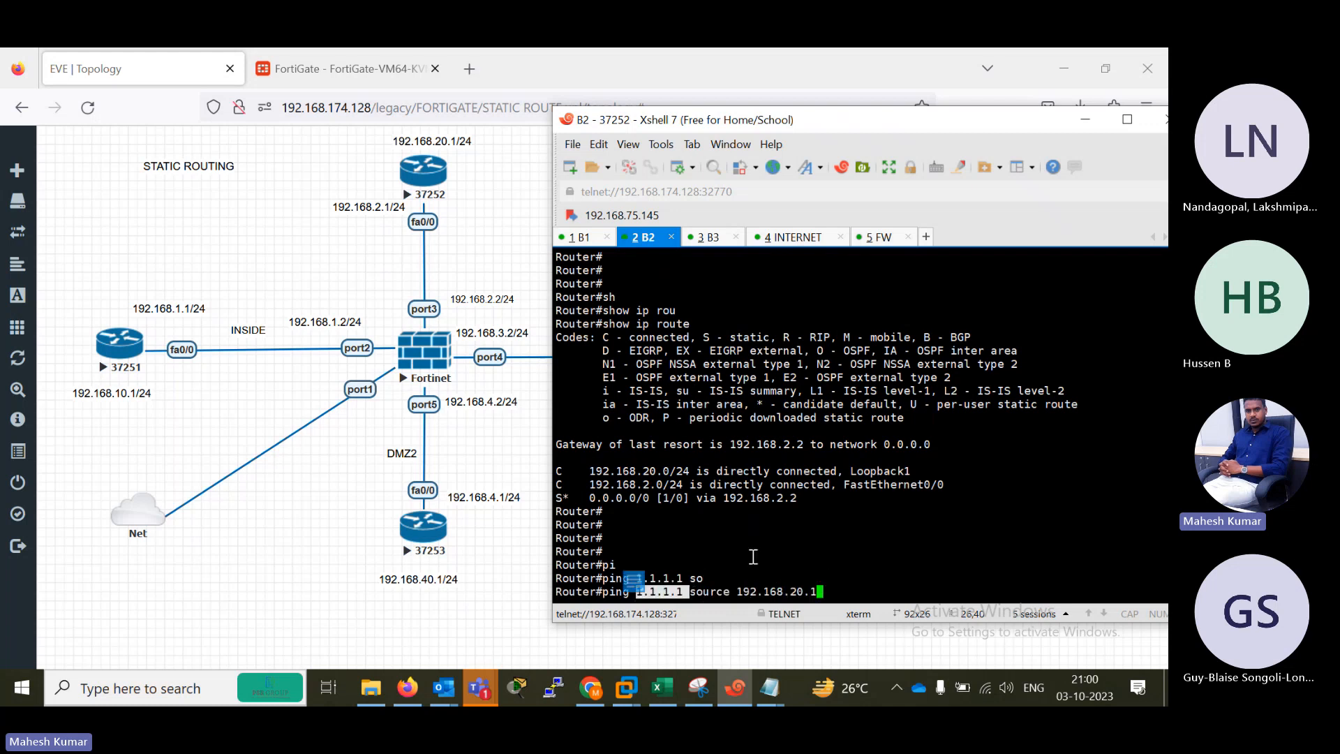
pyautogui.press('Return')
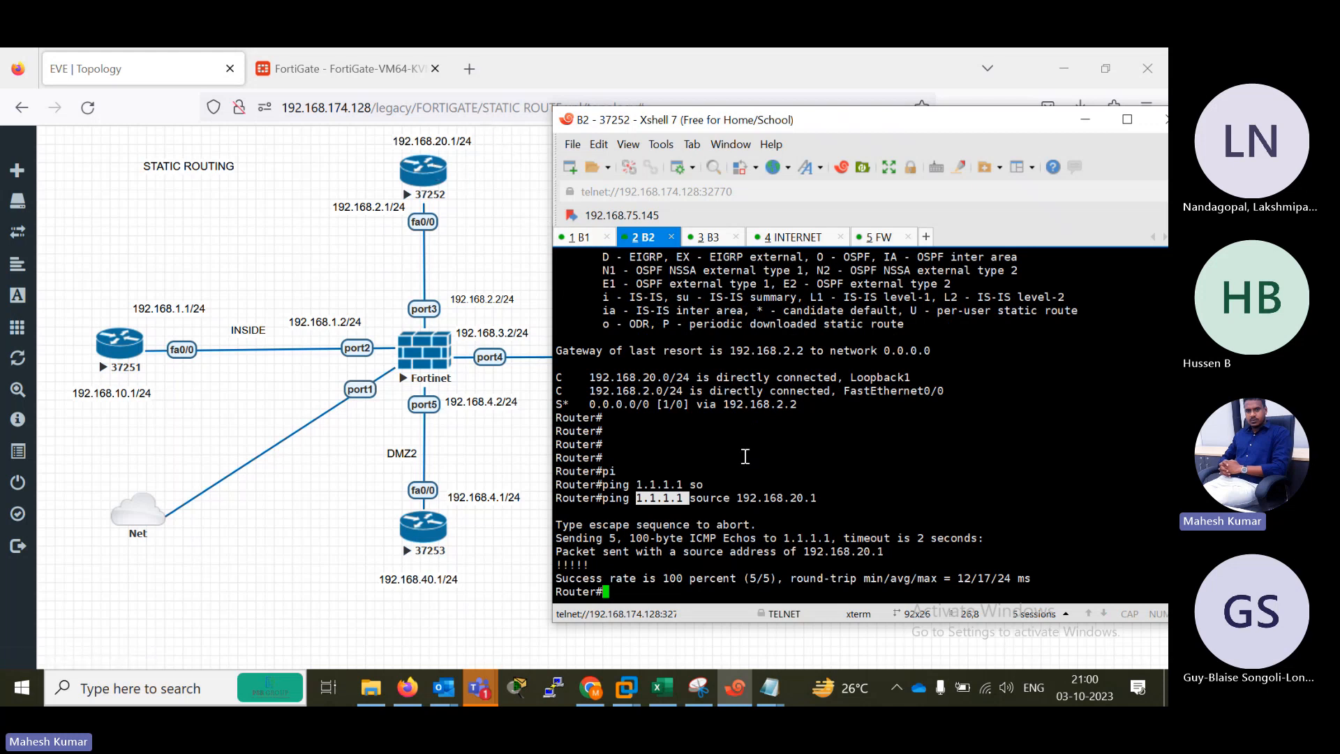
# Ping the B1 router's loopback address 192.168.10.1 from the B2 router.
pyautogui.press('Return')
pyautogui.press('Return')
pyautogui.press('Return')
pyautogui.press('Return')
pyautogui.press('Return')
pyautogui.write('pi')
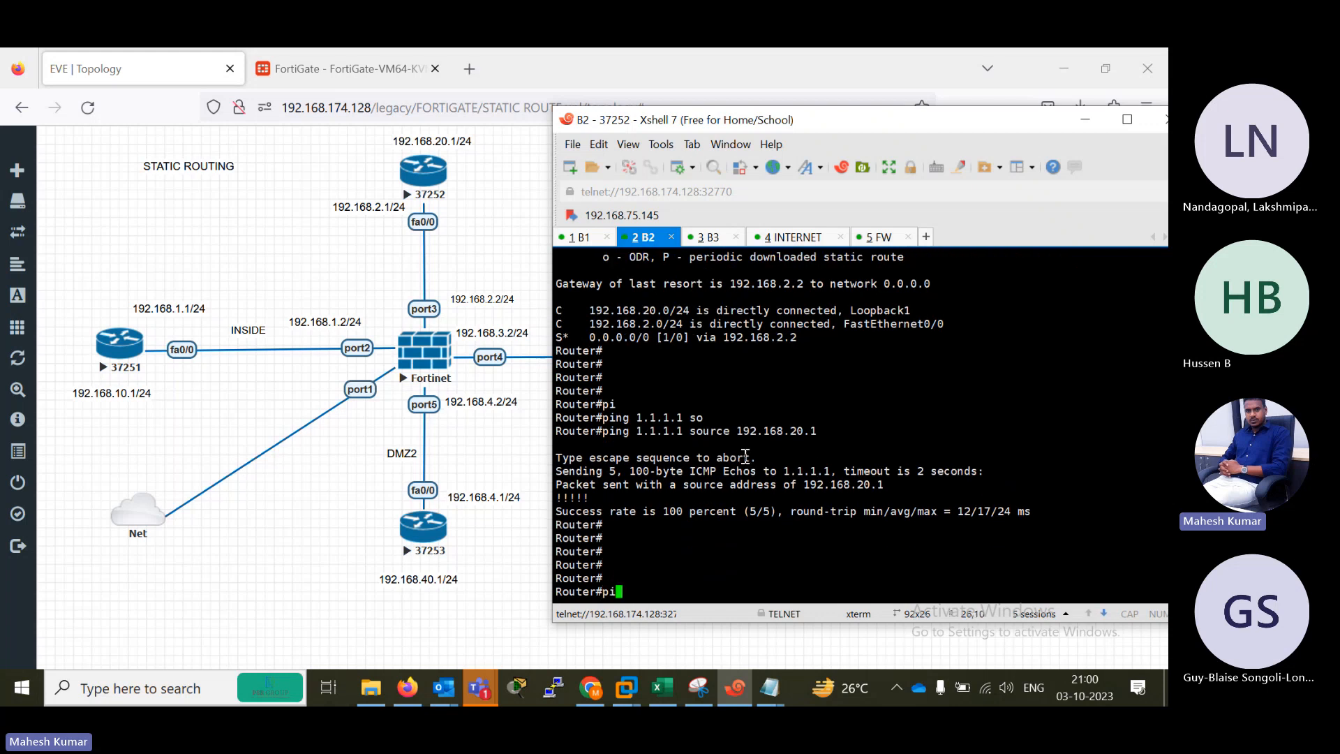
pyautogui.press('Tab')
pyautogui.write('192.168')
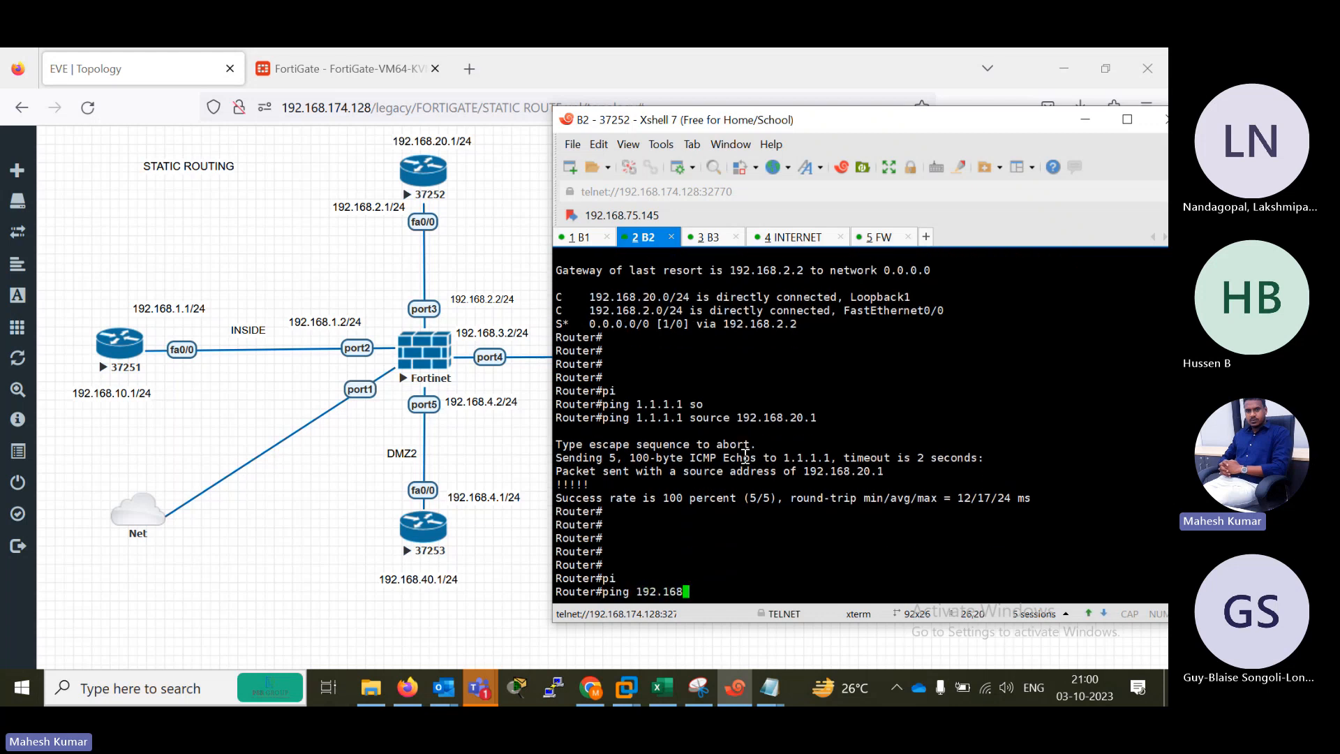
pyautogui.write('.10.1')
pyautogui.press('Return')
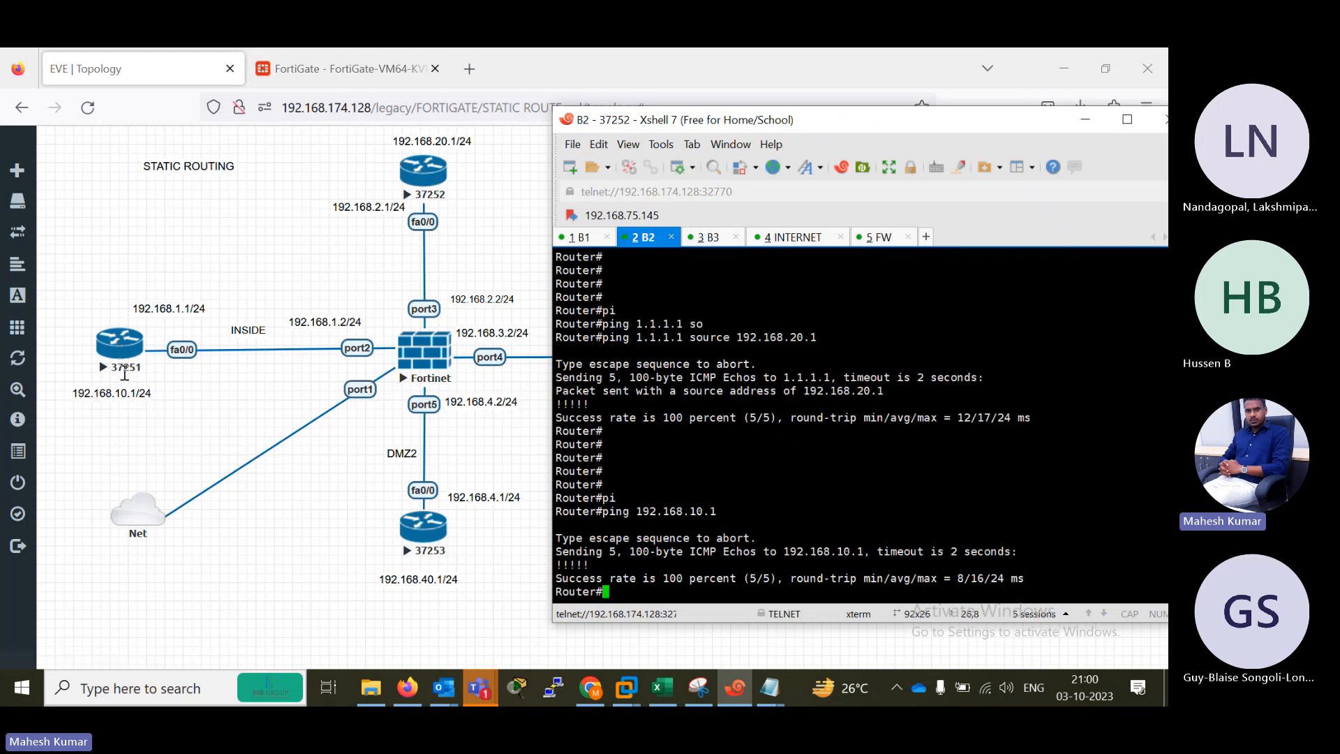
# Reuse the previous ping command on B2 with the destination changed to 192.168.40.1.
pyautogui.press('Return')
pyautogui.press('Return')
pyautogui.press('Return')
pyautogui.press('Return')
pyautogui.press('Return')
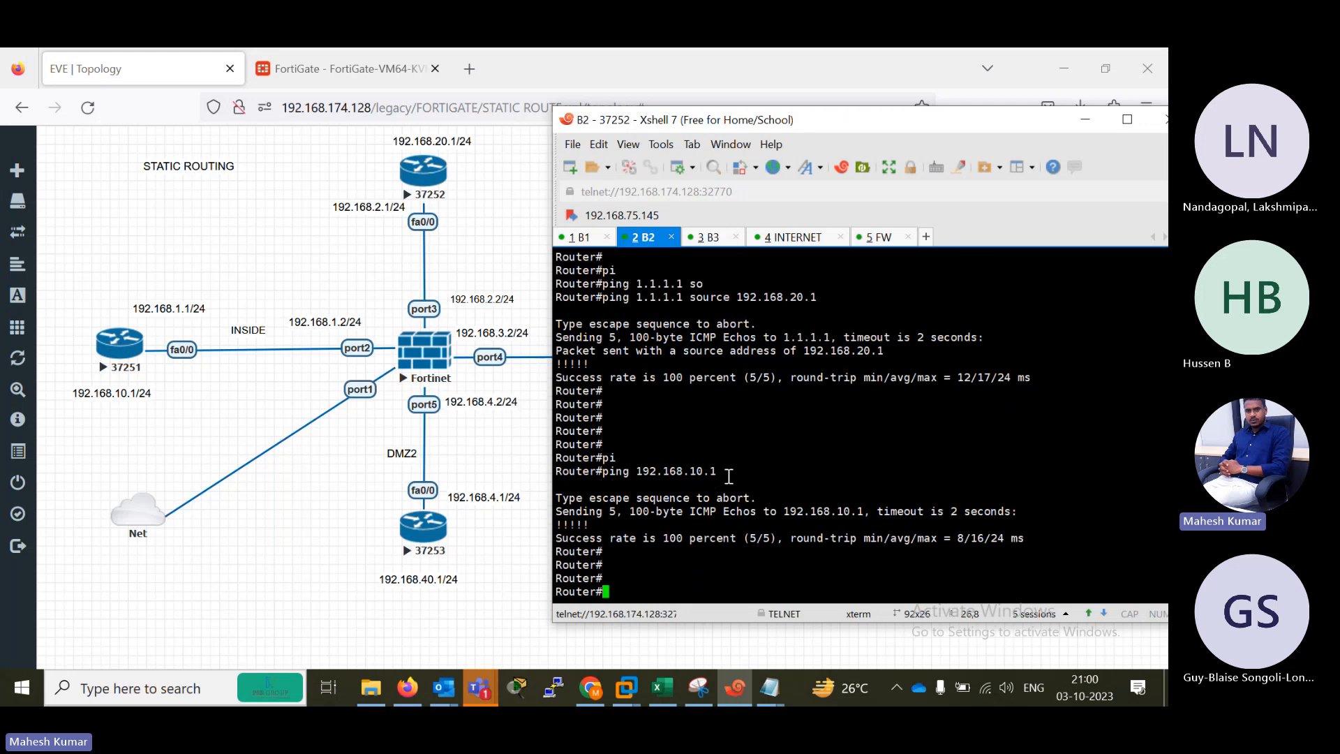
pyautogui.press('Up')
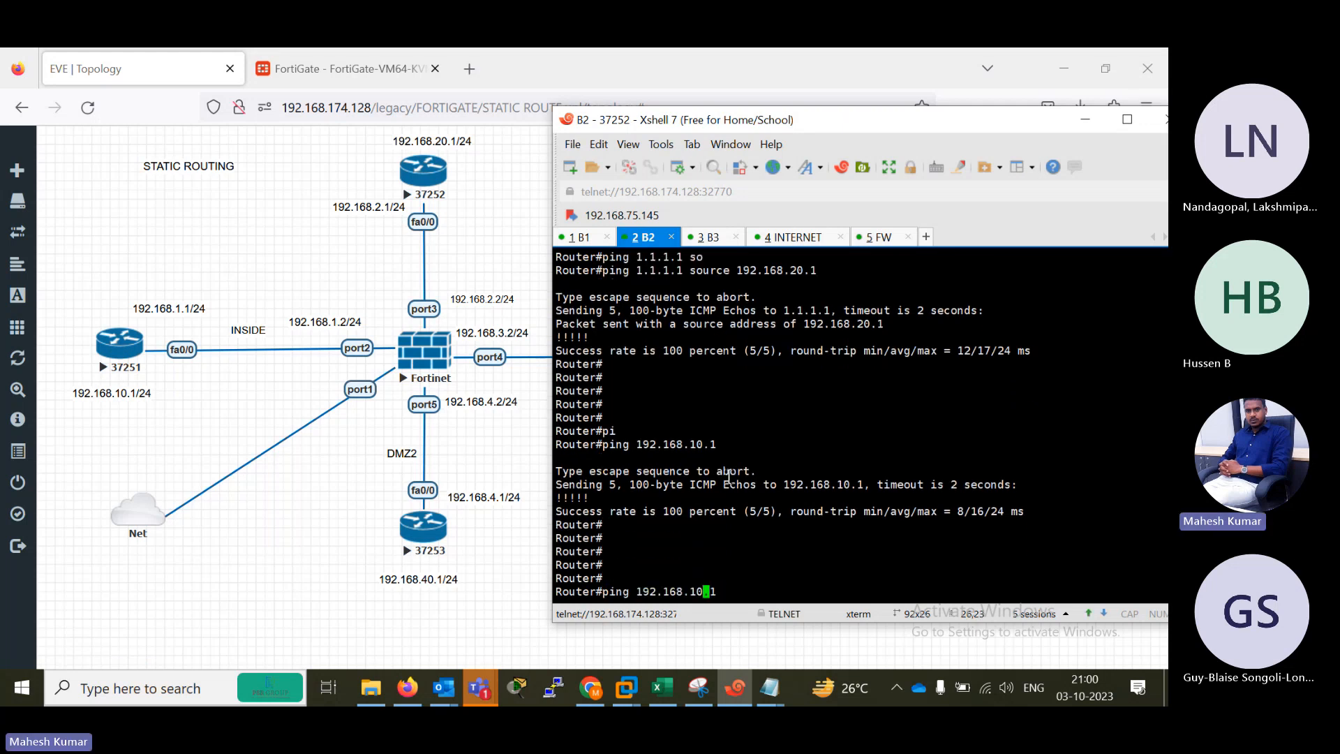
pyautogui.press('Left')
pyautogui.press('Left')
pyautogui.press('Left')
pyautogui.press('BackSpace')
pyautogui.write('4')
pyautogui.press('Return')
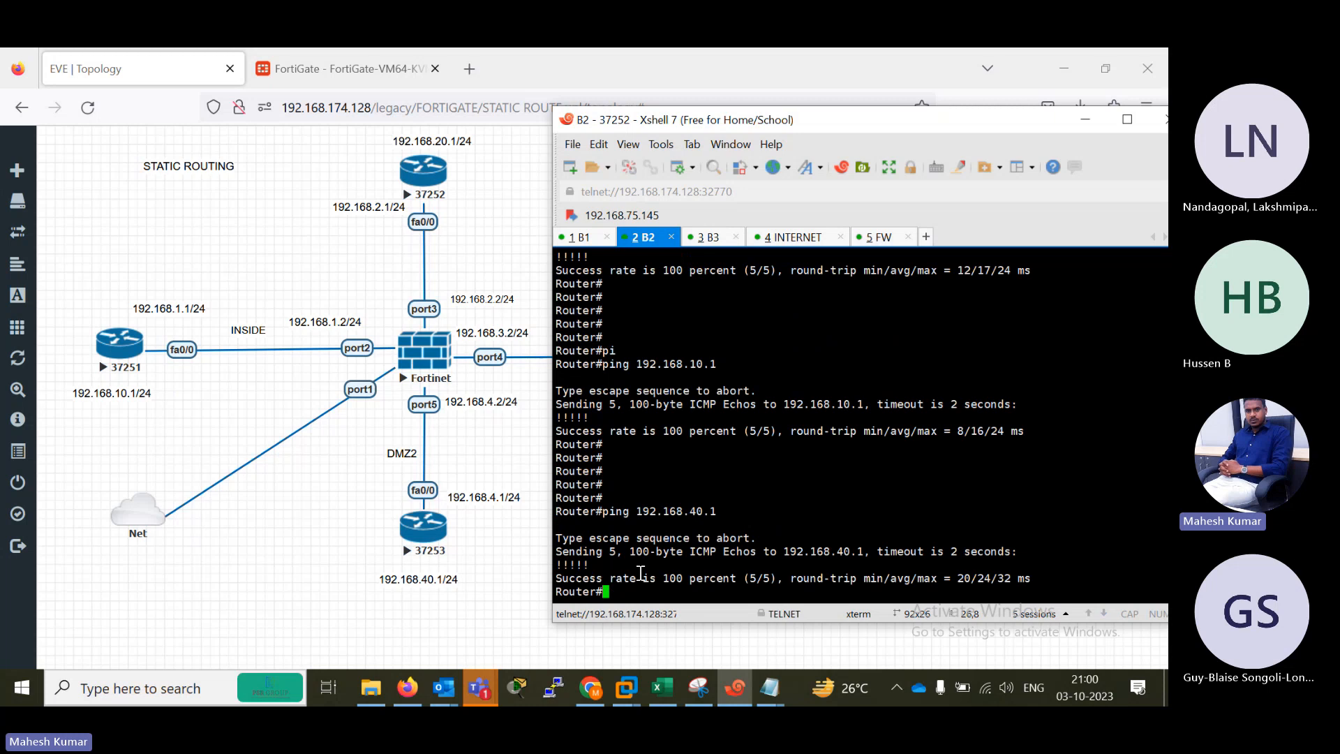
# Clear the recalled ping command on B2 and ping 192.168.40.1 a second time.
pyautogui.press('Up')
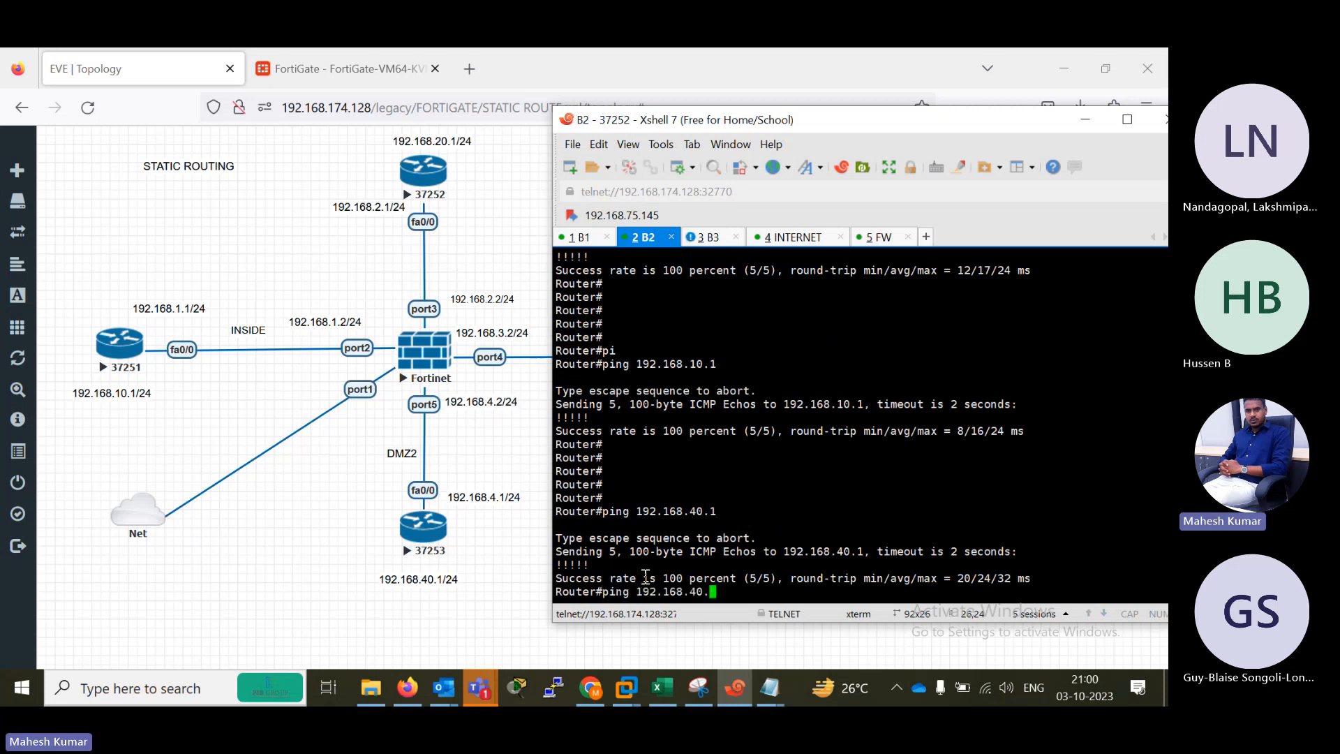
pyautogui.press('BackSpace')
pyautogui.press('BackSpace')
pyautogui.press('BackSpace')
pyautogui.press('BackSpace')
pyautogui.press('BackSpace')
pyautogui.press('BackSpace')
pyautogui.press('BackSpace')
pyautogui.press('BackSpace')
pyautogui.press('BackSpace')
pyautogui.press('BackSpace')
pyautogui.press('BackSpace')
pyautogui.press('BackSpace')
pyautogui.write('192.168.')
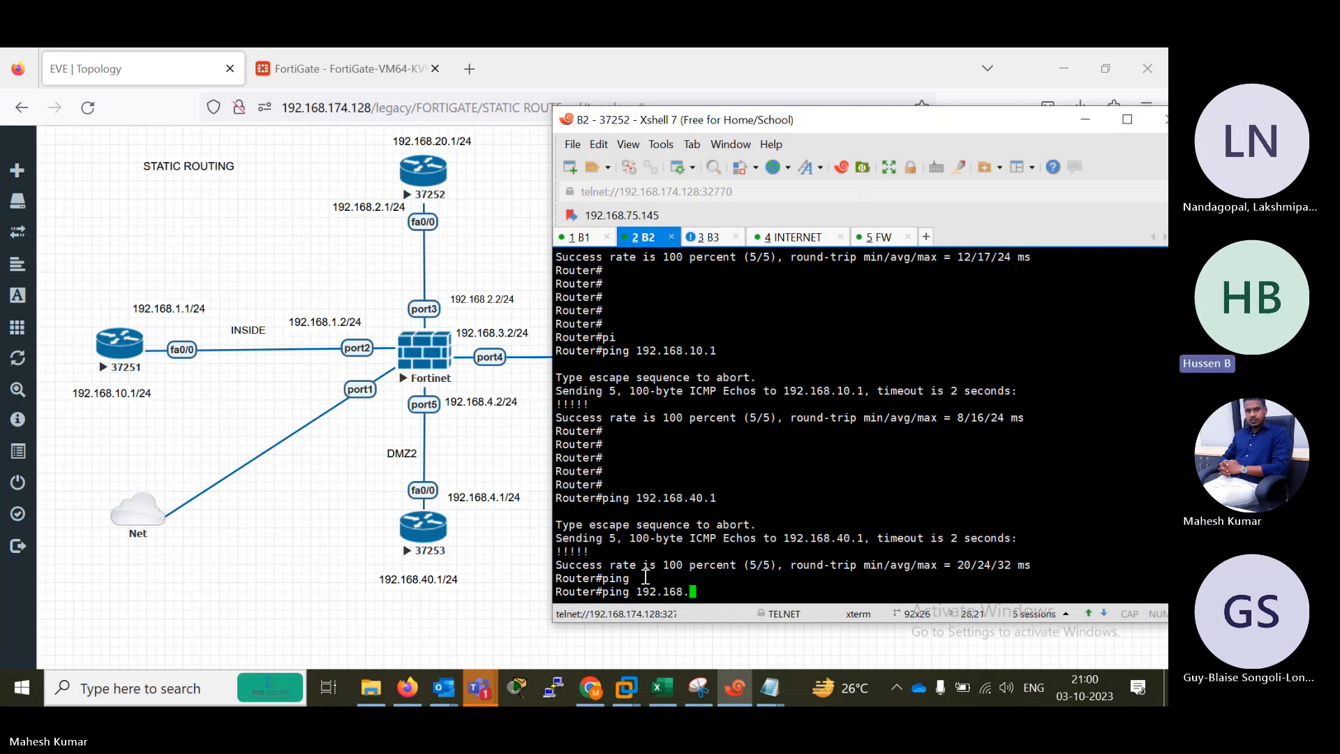
pyautogui.write('40.1')
pyautogui.press('Return')
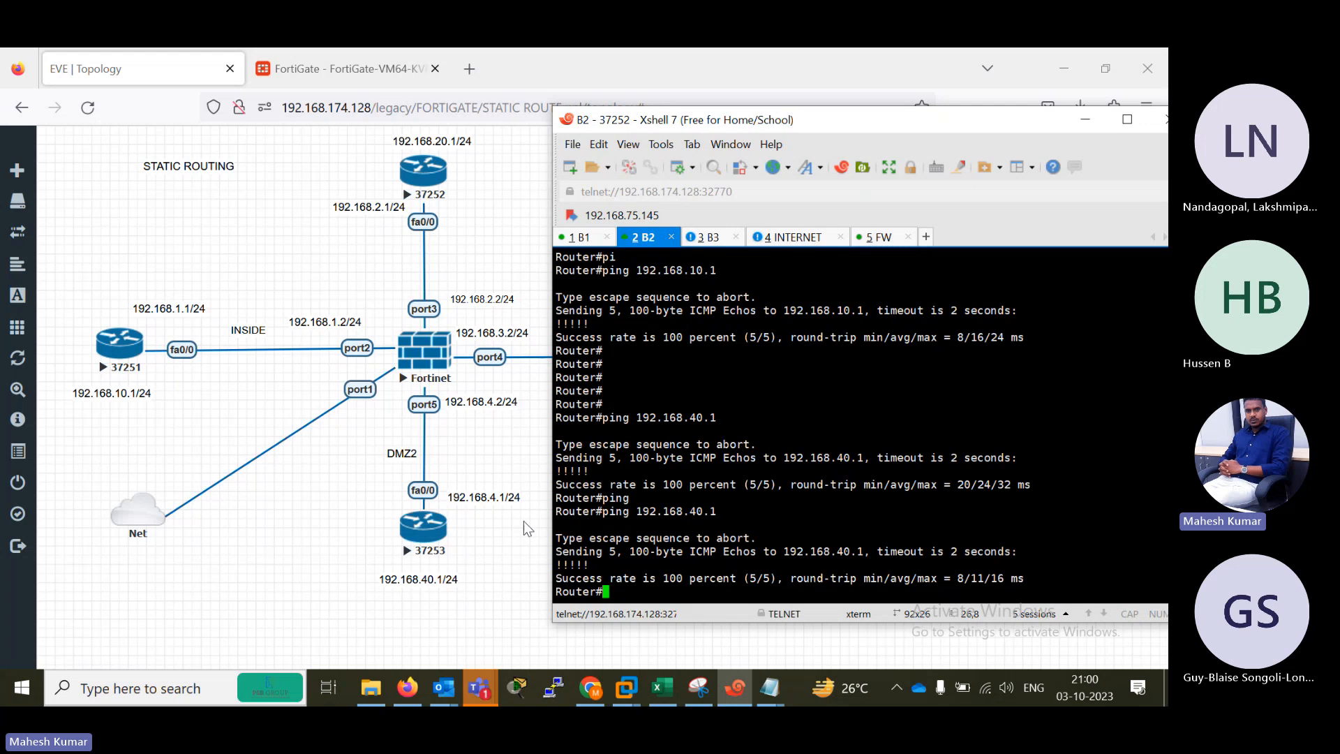
# Switch to the FortiGate web interface and delete all the static routes, including the default route.
pyautogui.click(320, 58)
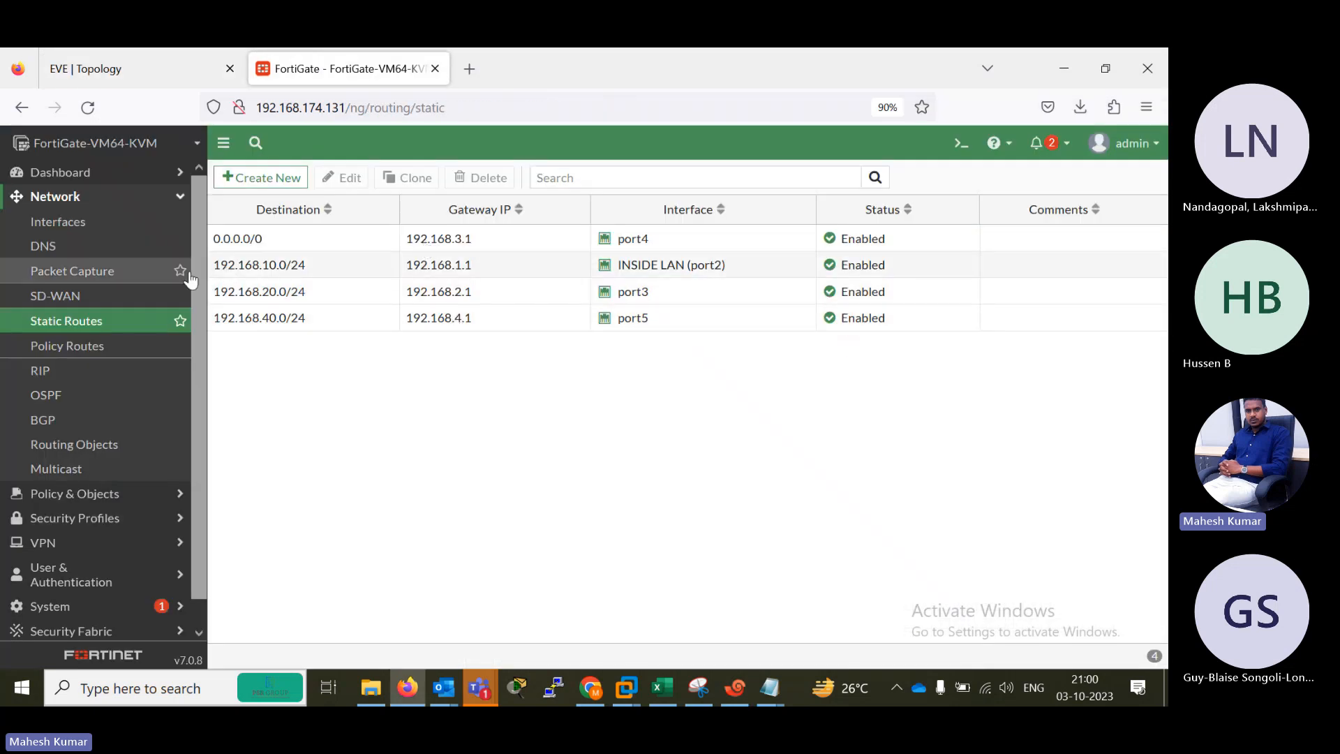
pyautogui.click(293, 318)
pyautogui.keyDown('shift'); pyautogui.click(290, 288); pyautogui.keyUp('shift')
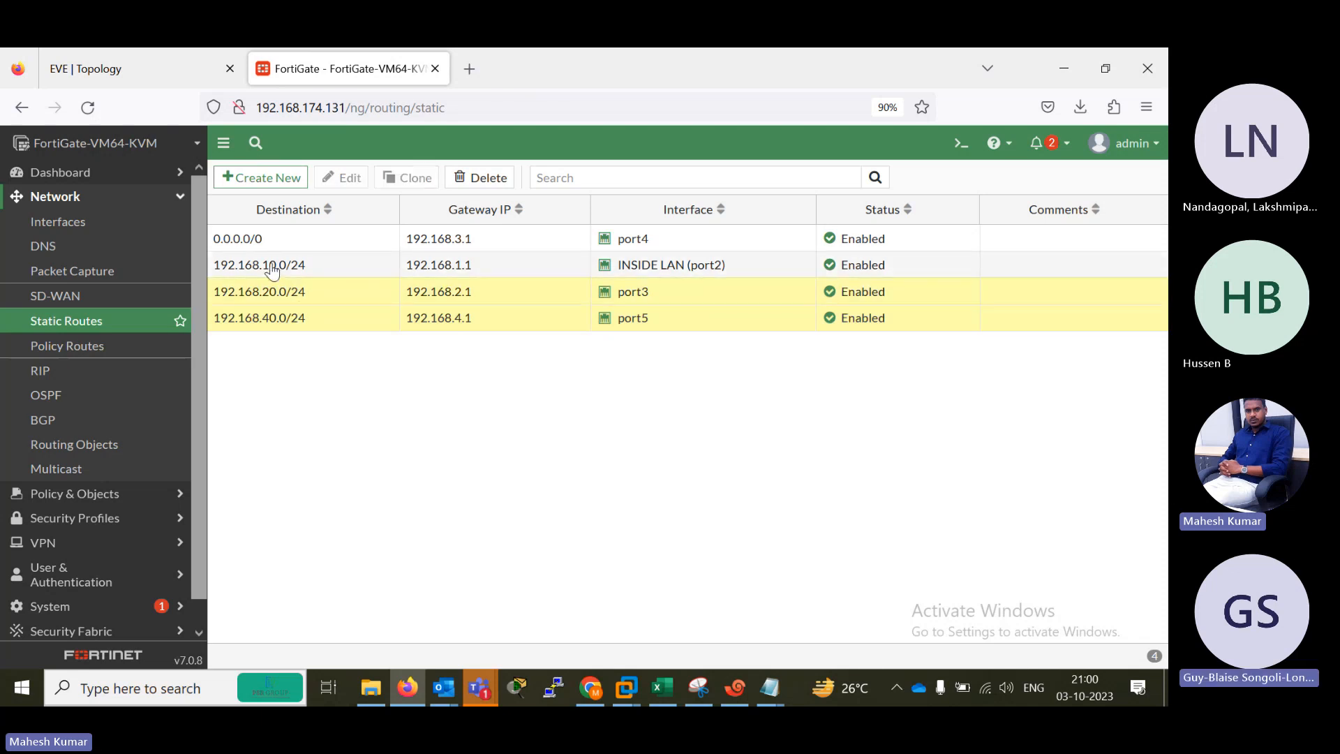
pyautogui.keyDown('shift'); pyautogui.click(275, 264); pyautogui.keyUp('shift')
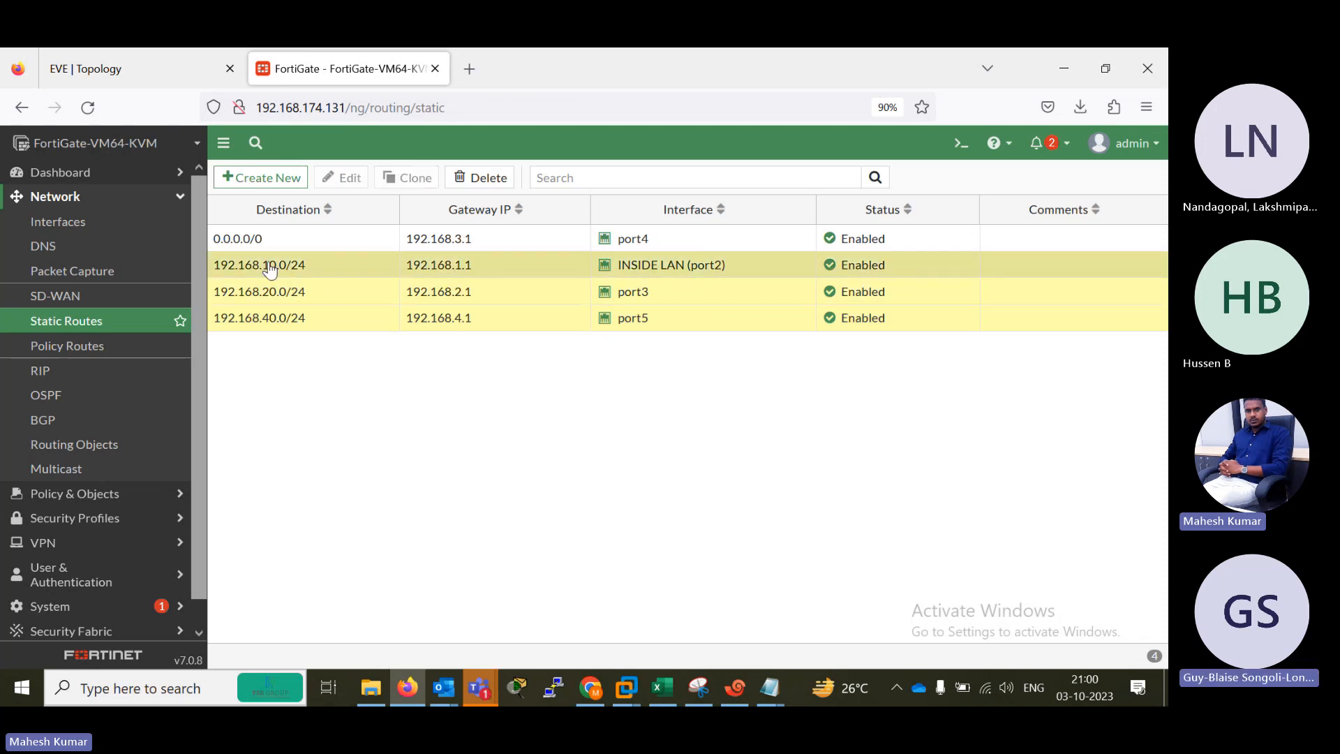
pyautogui.click(480, 177)
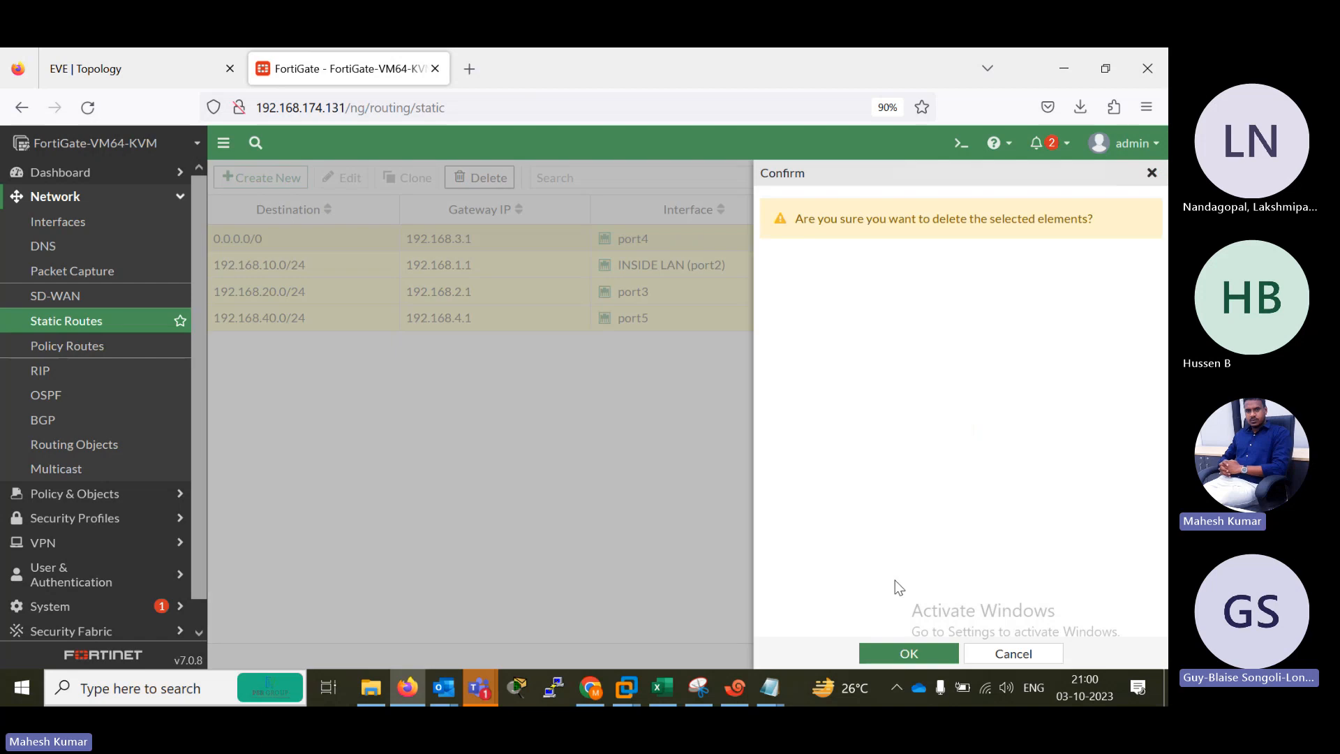
pyautogui.click(901, 649)
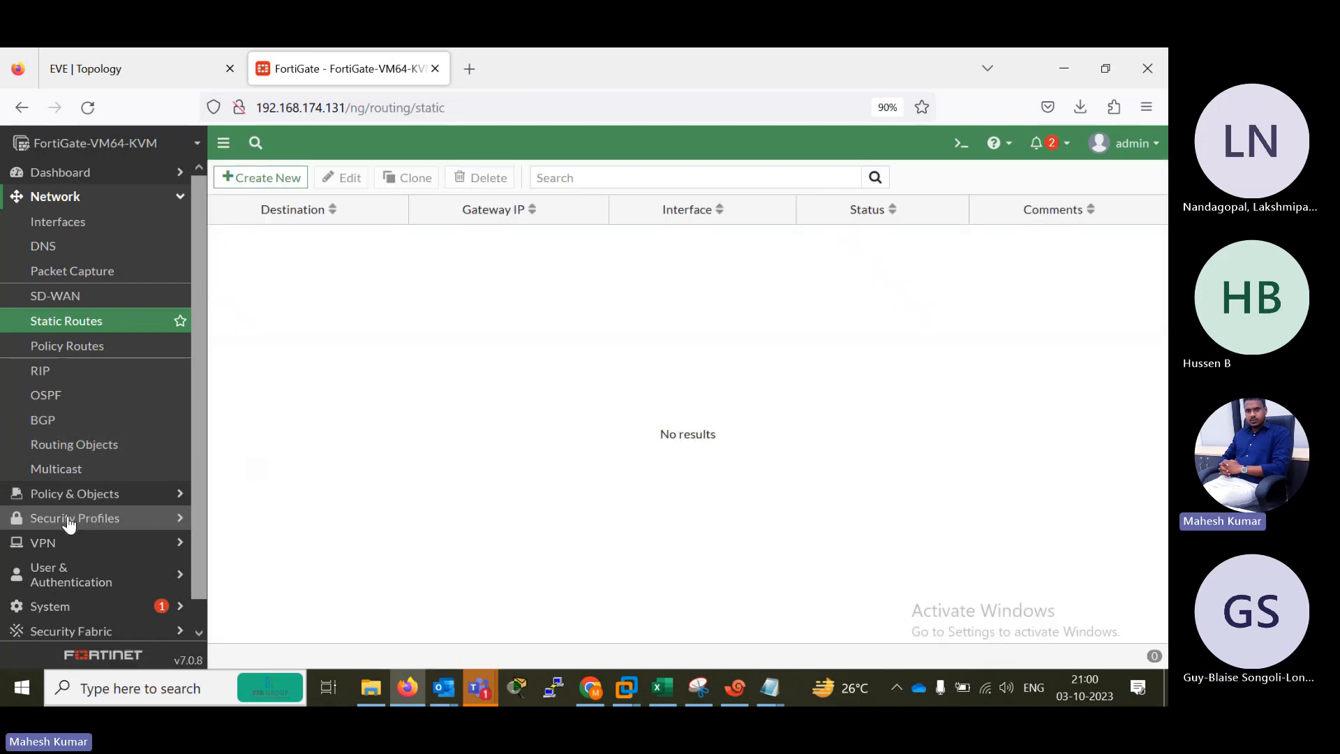
# Delete the ALL-ALL firewall policy and reload the firewall policy page.
pyautogui.click(62, 495)
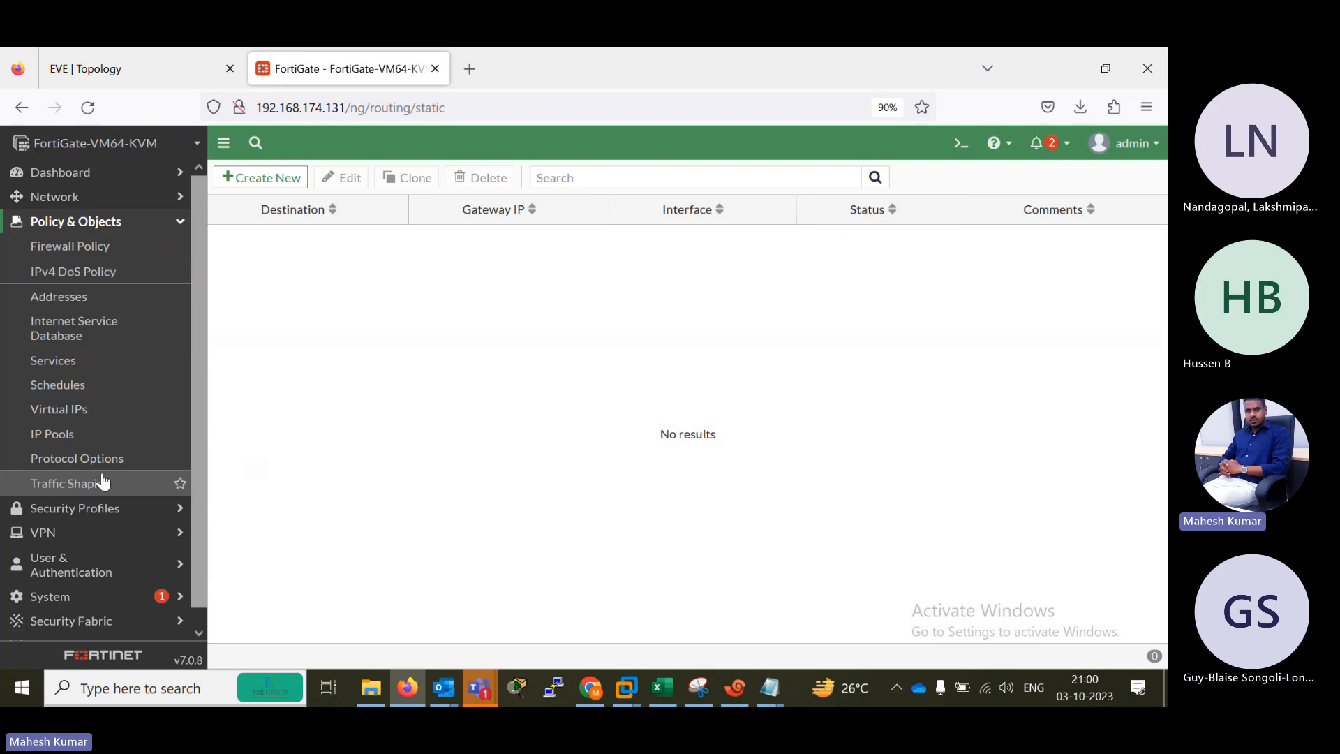
pyautogui.click(79, 255)
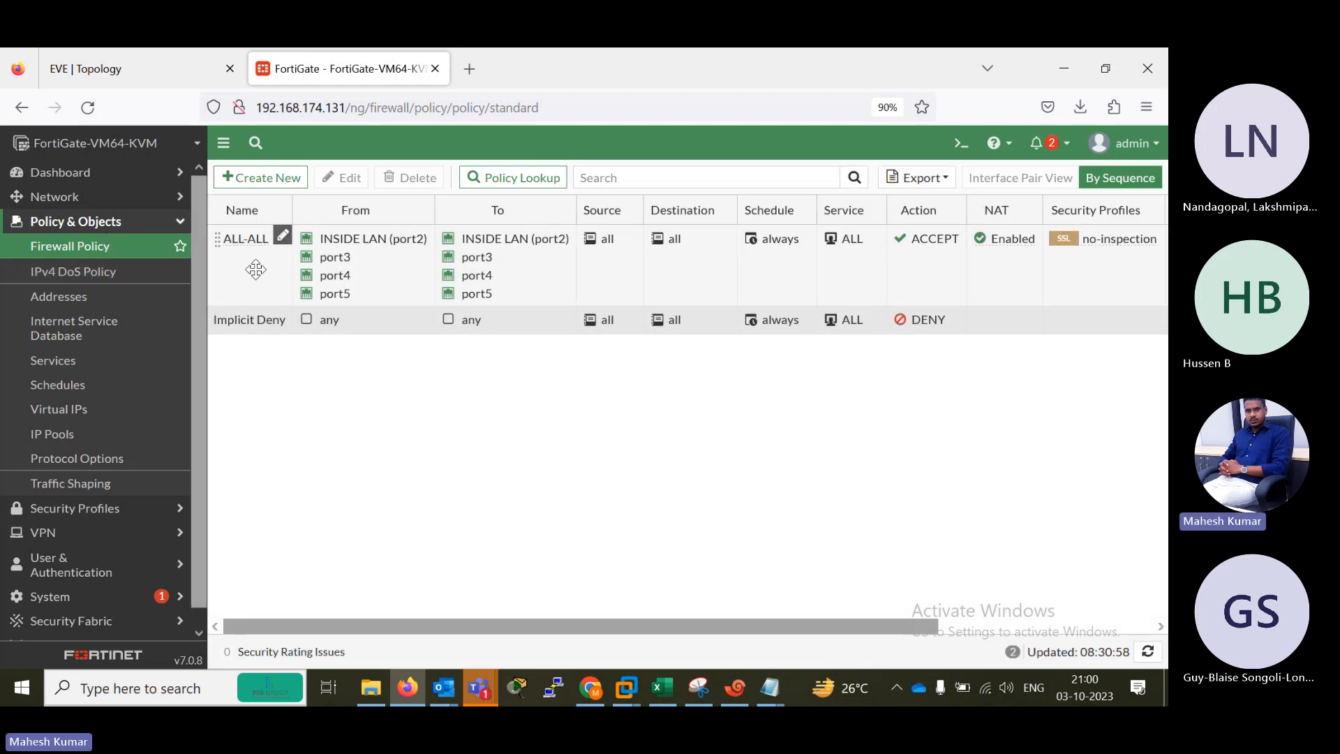
pyautogui.click(255, 270)
pyautogui.click(410, 178)
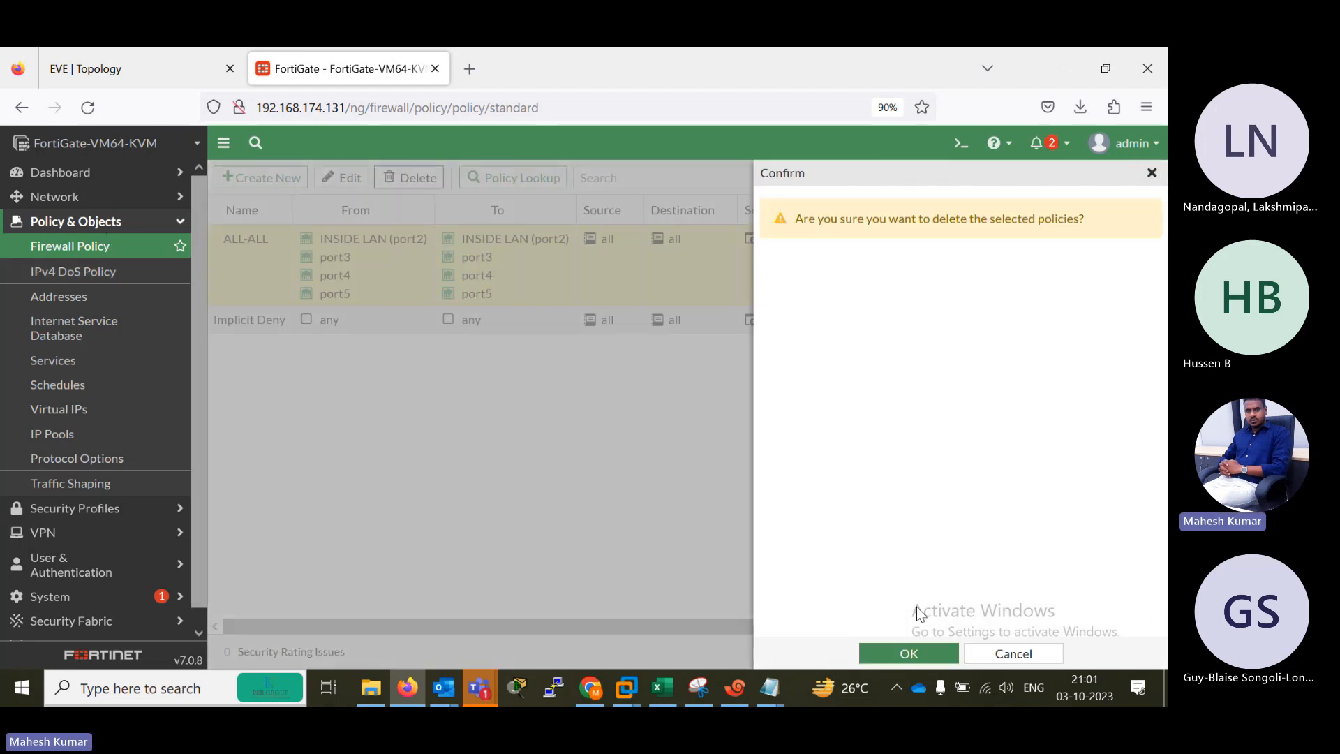
pyautogui.click(908, 653)
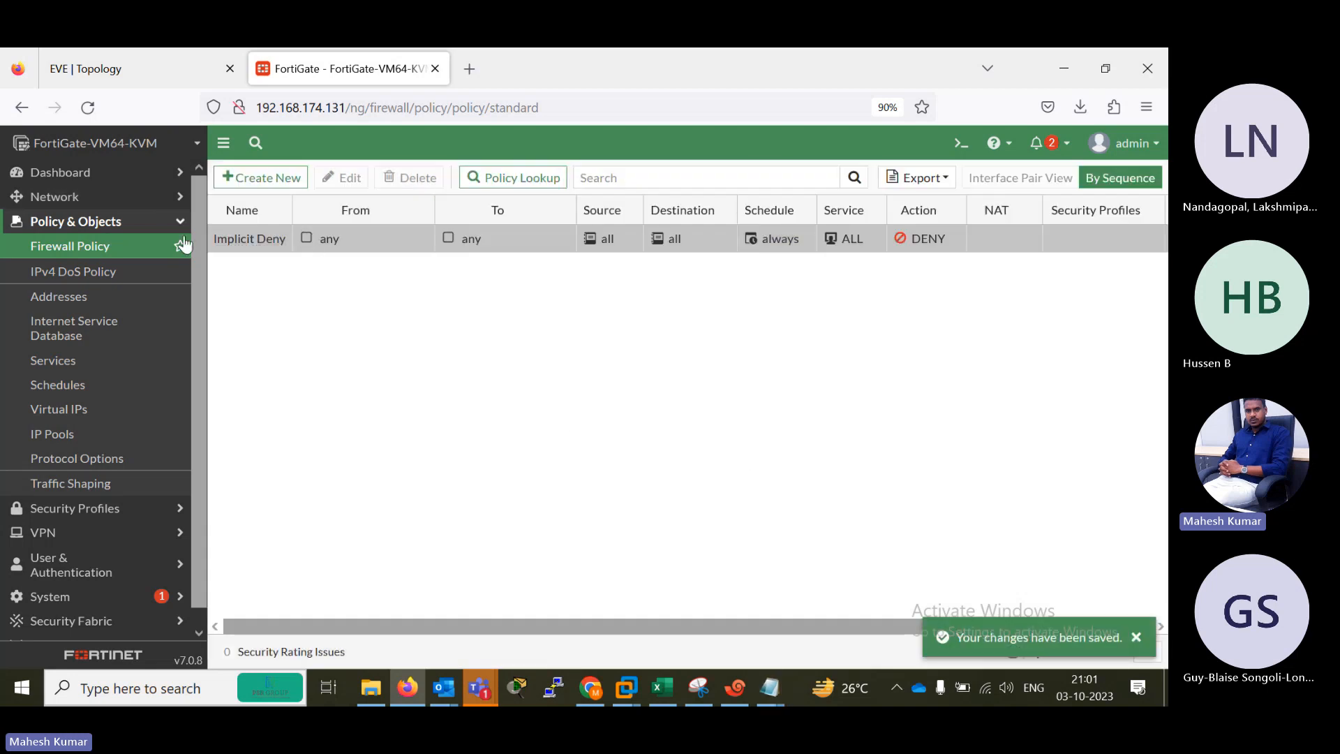
pyautogui.click(88, 107)
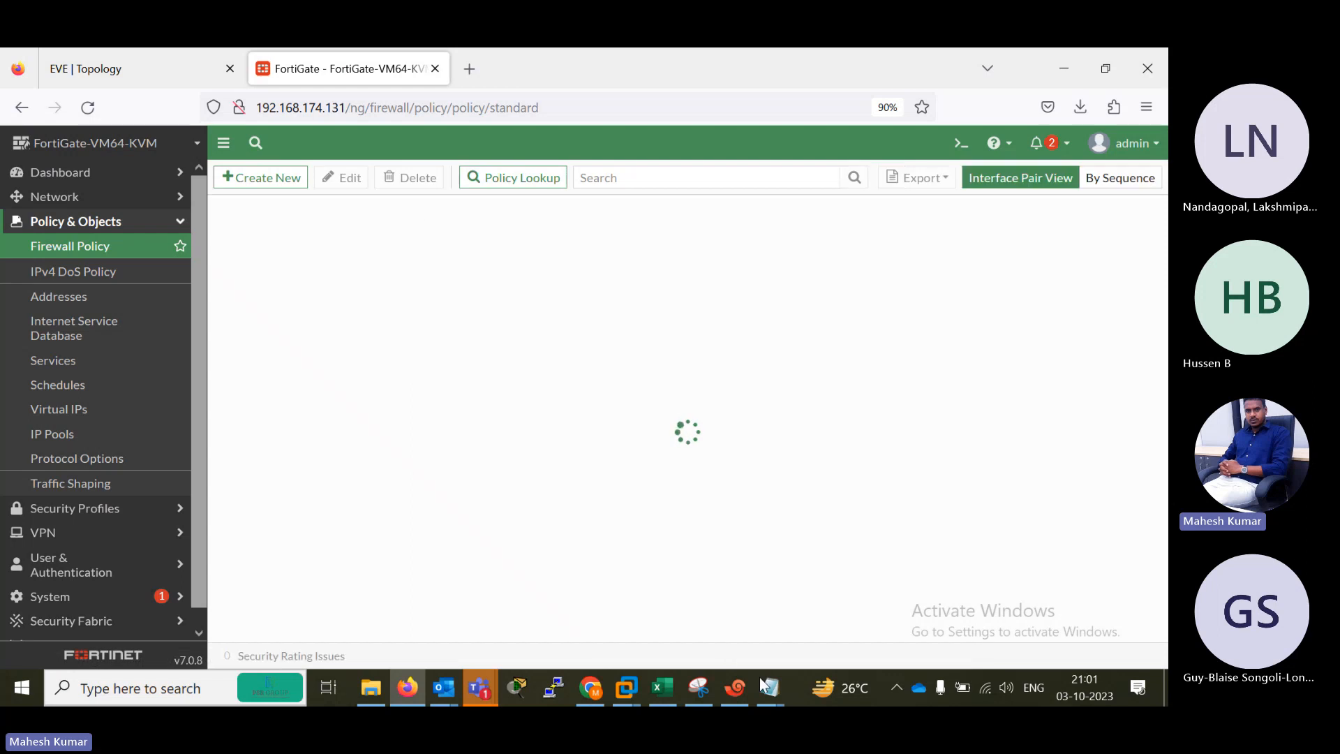
# Review the static route and firewall policy commands in the BASIC Notepad file, and return to the EVE topology.
pyautogui.moveTo(766, 687)
pyautogui.click(660, 613)
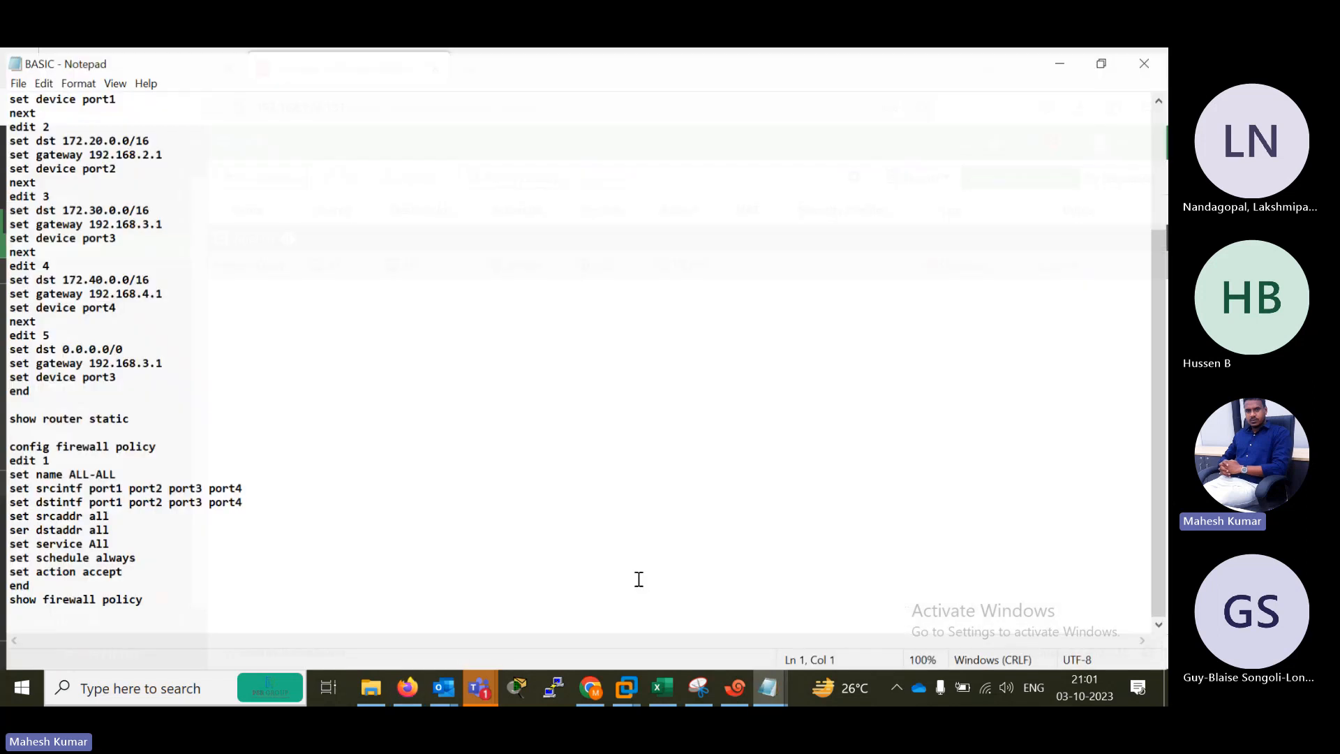
pyautogui.moveTo(1160, 451); pyautogui.dragTo(1168, 314)
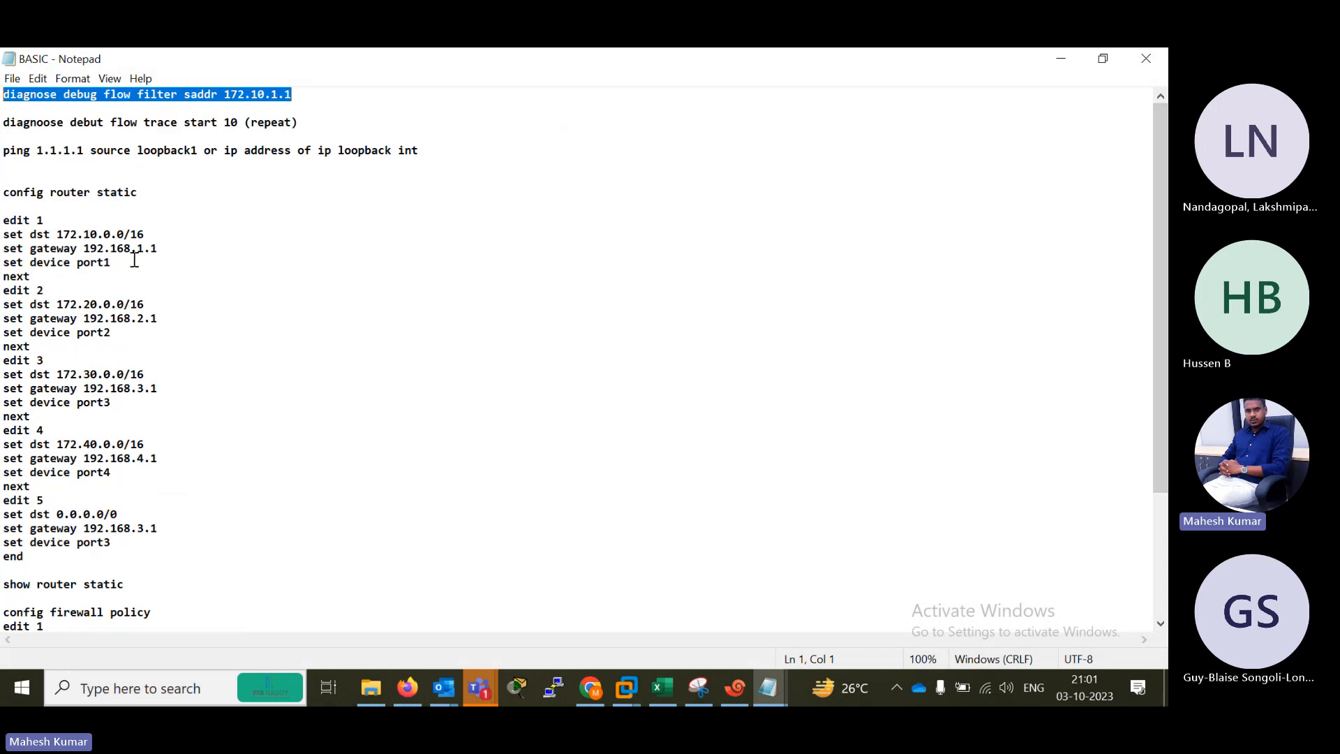
pyautogui.click(1060, 57)
pyautogui.click(136, 70)
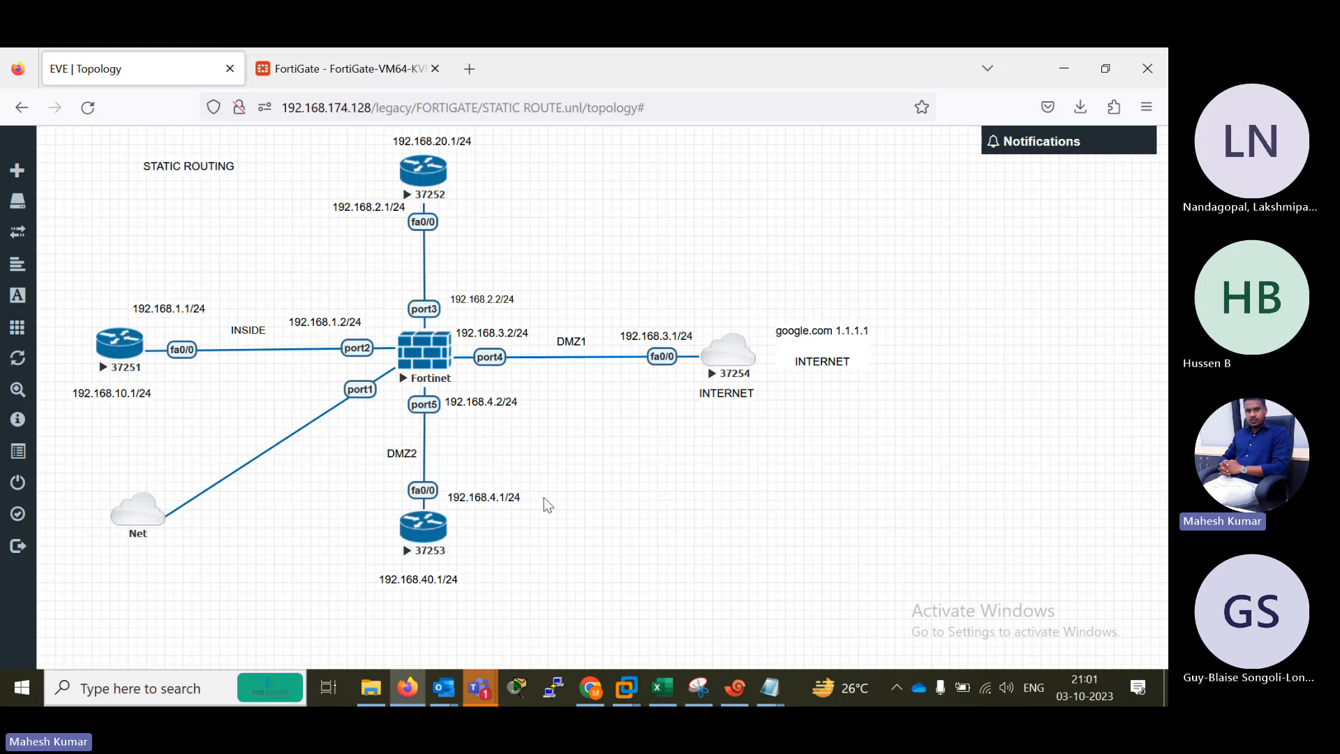
# Switch to the FW session in Xshell and log in to the FortiGate console as admin with the account password.
pyautogui.click(745, 698)
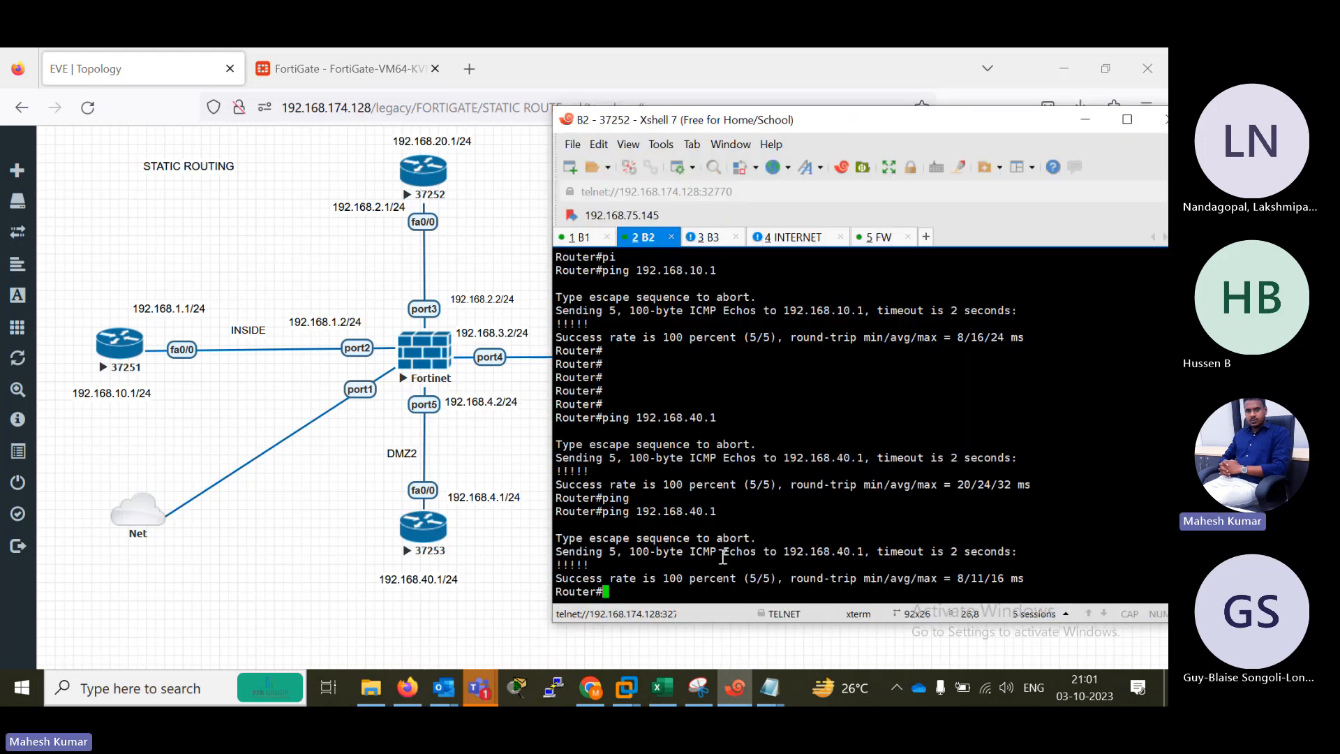
pyautogui.click(881, 237)
pyautogui.press('Return')
pyautogui.press('Return')
pyautogui.write('ad')
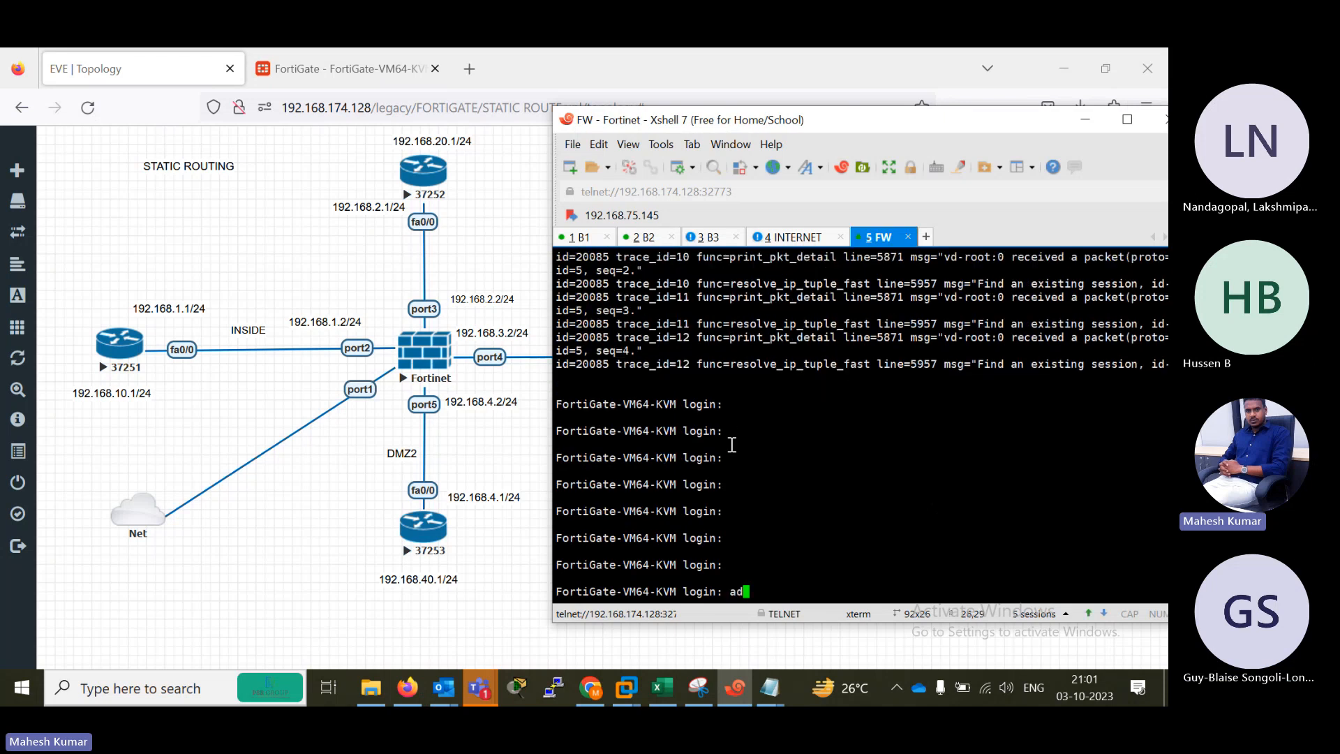
pyautogui.write('min')
pyautogui.press('Return')
# Check the static route syntax in the BASIC Notepad file and enter config router static in the FW console.
pyautogui.press('Return')
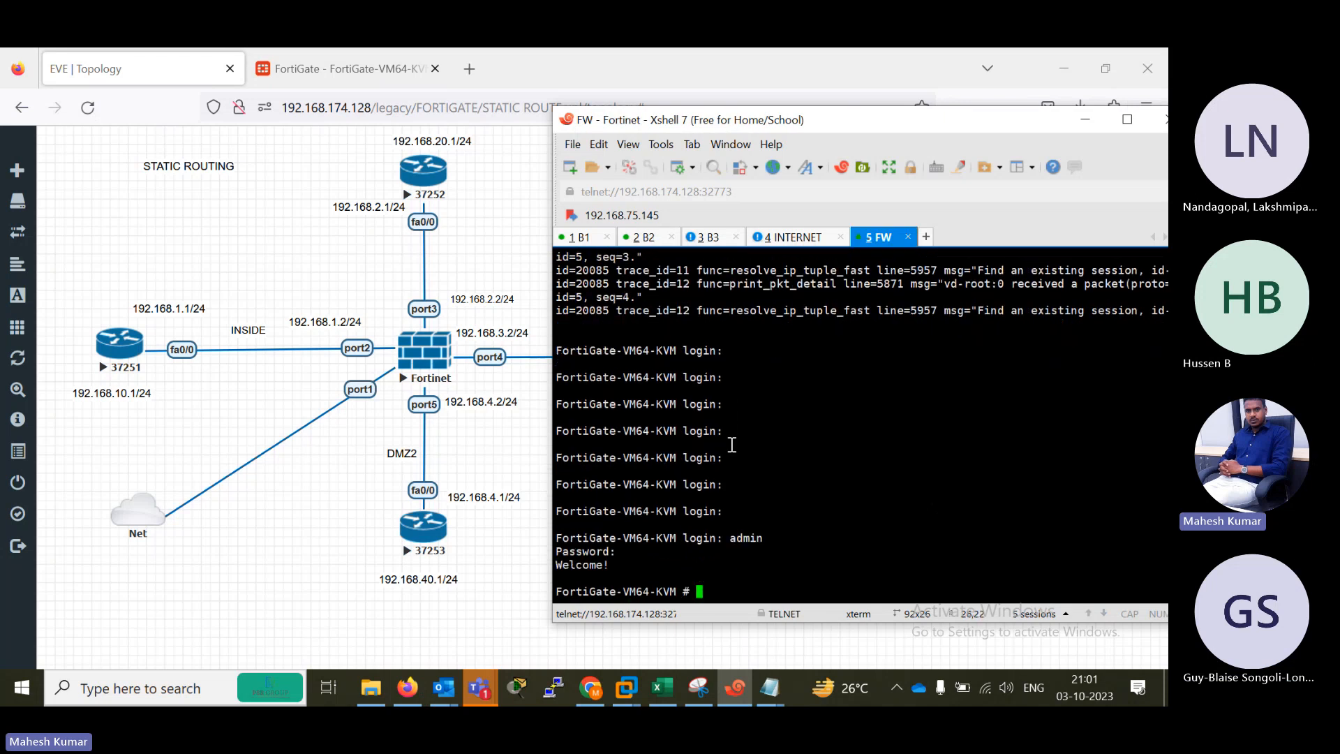
pyautogui.press('Return')
pyautogui.press('Return')
pyautogui.press('Return')
pyautogui.press('Return')
pyautogui.press('Return')
pyautogui.write('config ')
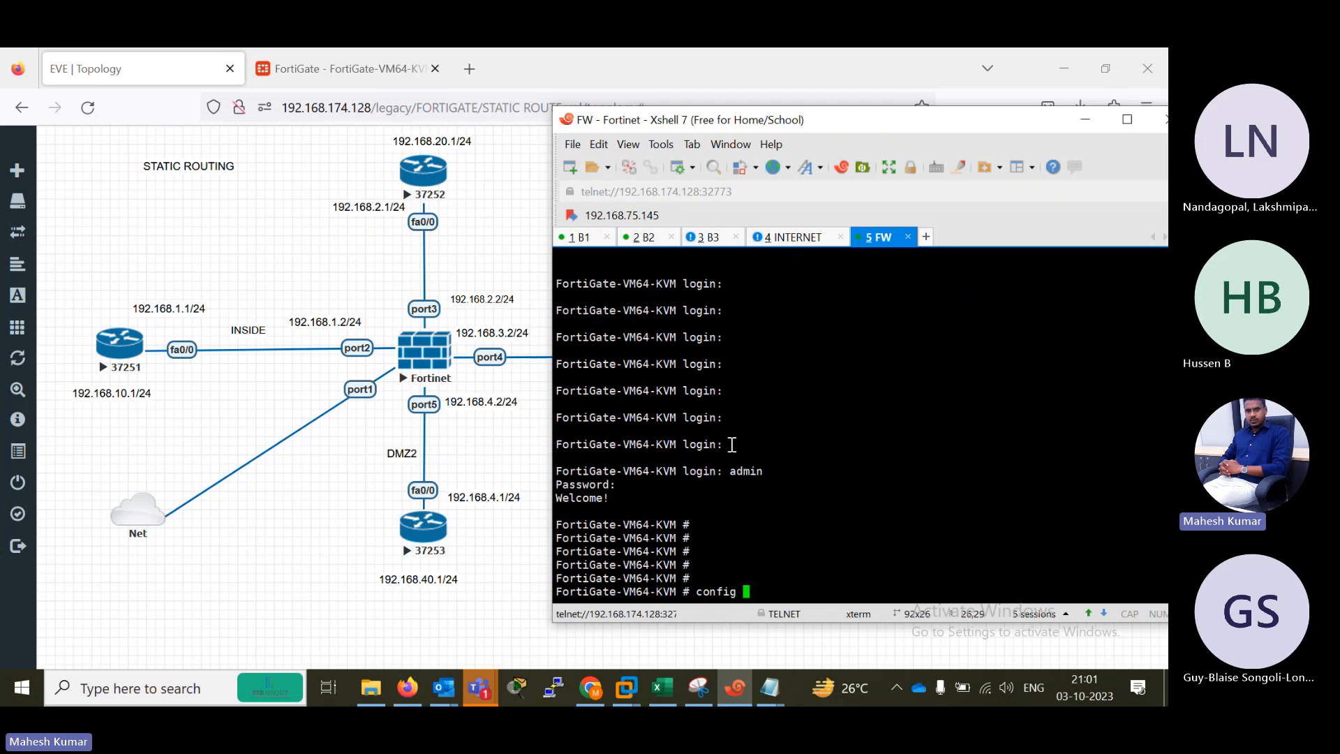
pyautogui.write('system')
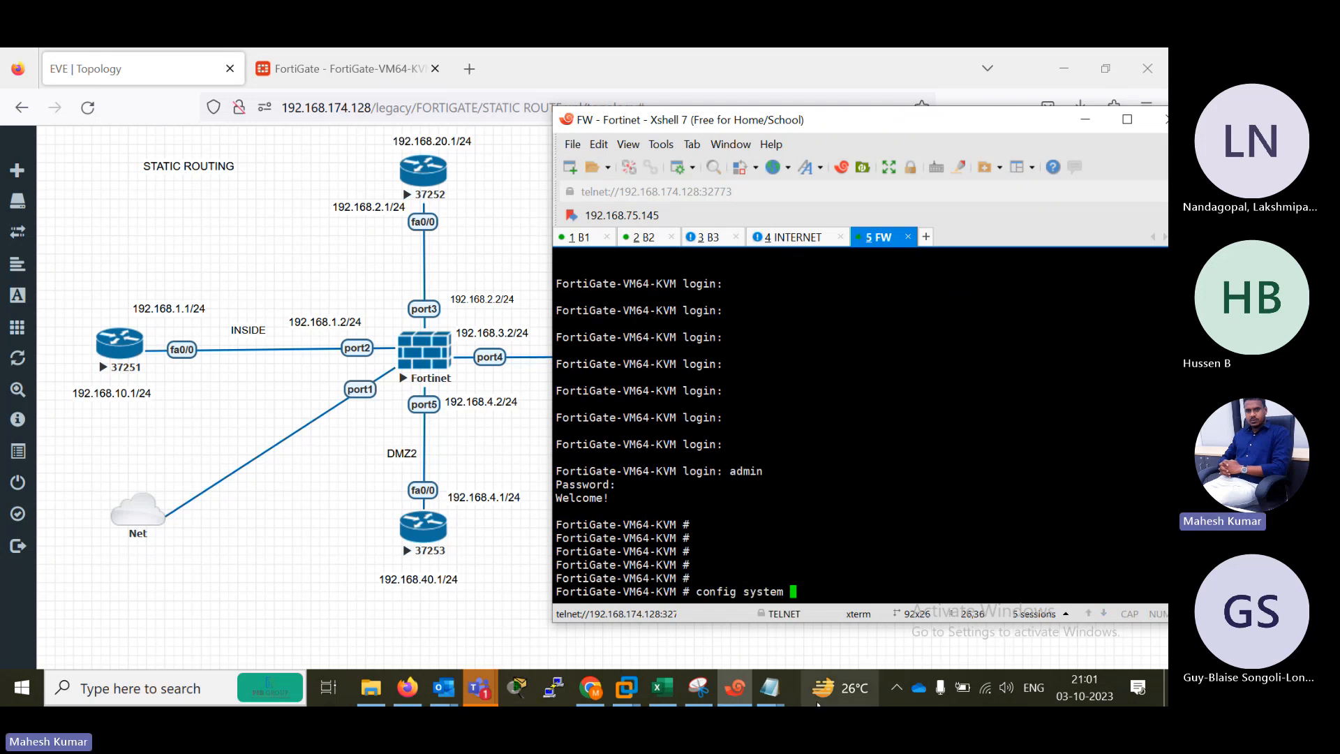
pyautogui.click(767, 688)
pyautogui.click(668, 617)
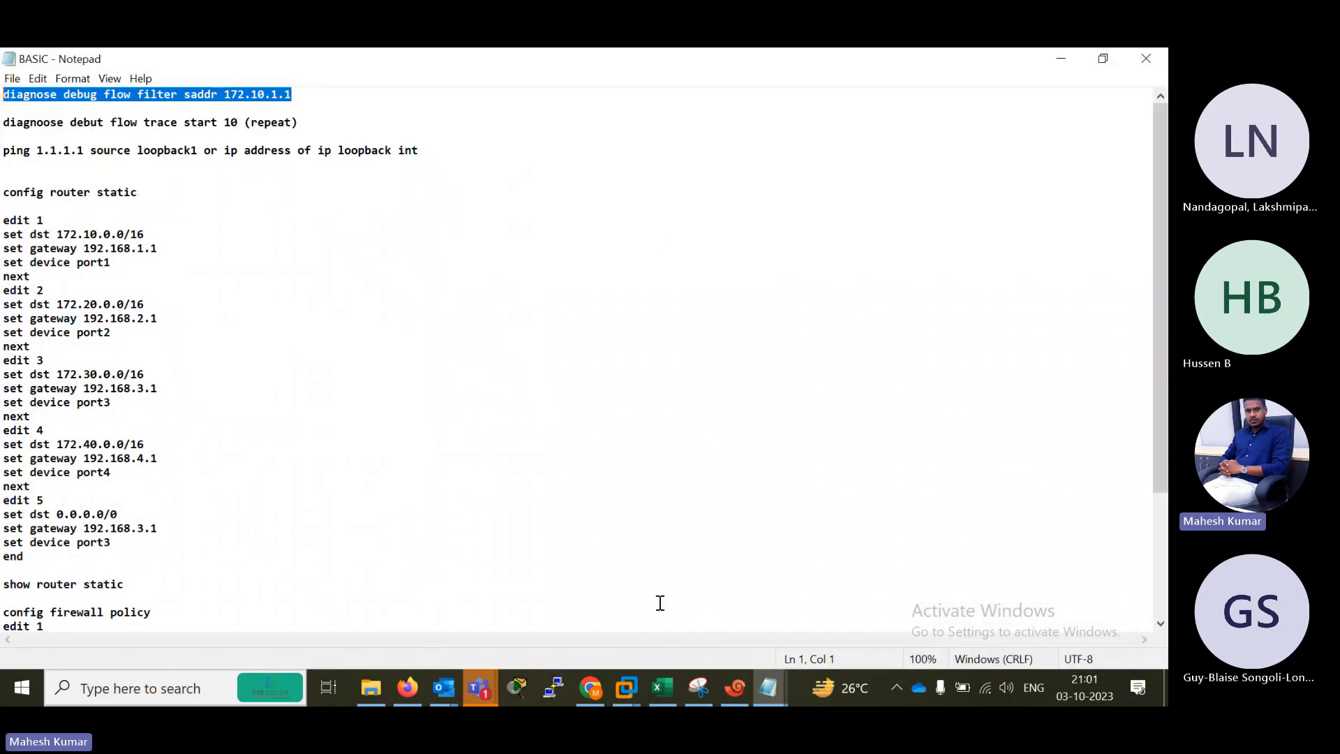
pyautogui.click(1061, 59)
pyautogui.press('BackSpace')
pyautogui.press('BackSpace')
pyautogui.press('BackSpace')
pyautogui.press('BackSpace')
pyautogui.press('BackSpace')
pyautogui.press('BackSpace')
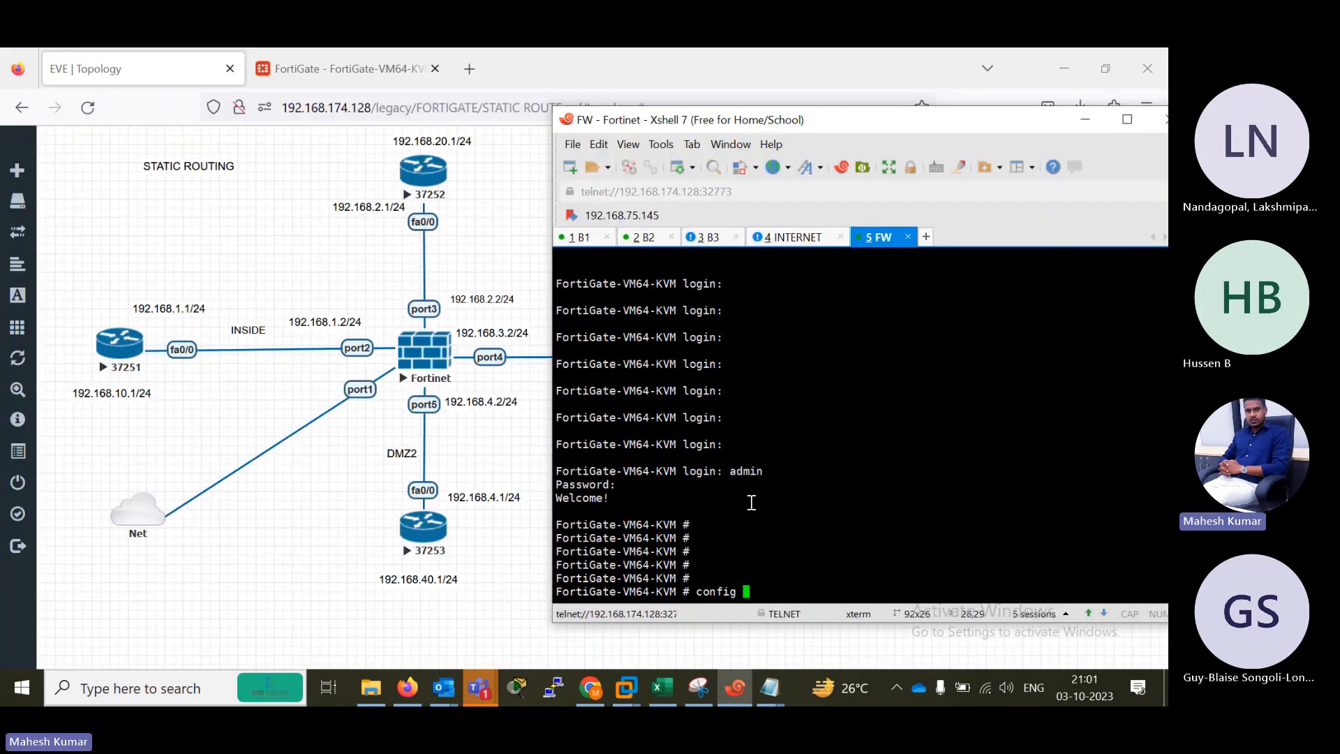
pyautogui.write('router static')
pyautogui.press('Return')
pyautogui.press('Return')
# Create static route entry 1 with edit 1.
pyautogui.write('edit 1')
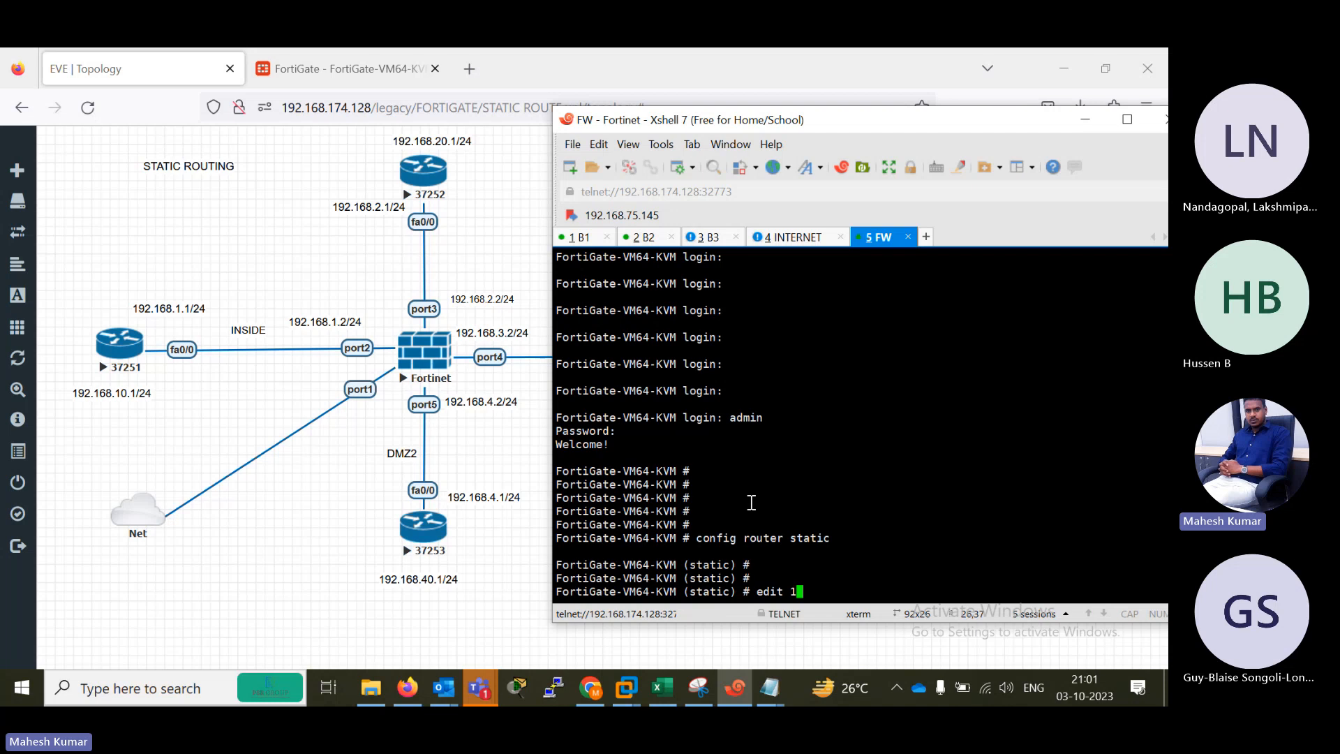
pyautogui.press('Return')
pyautogui.press('Return')
pyautogui.press('Return')
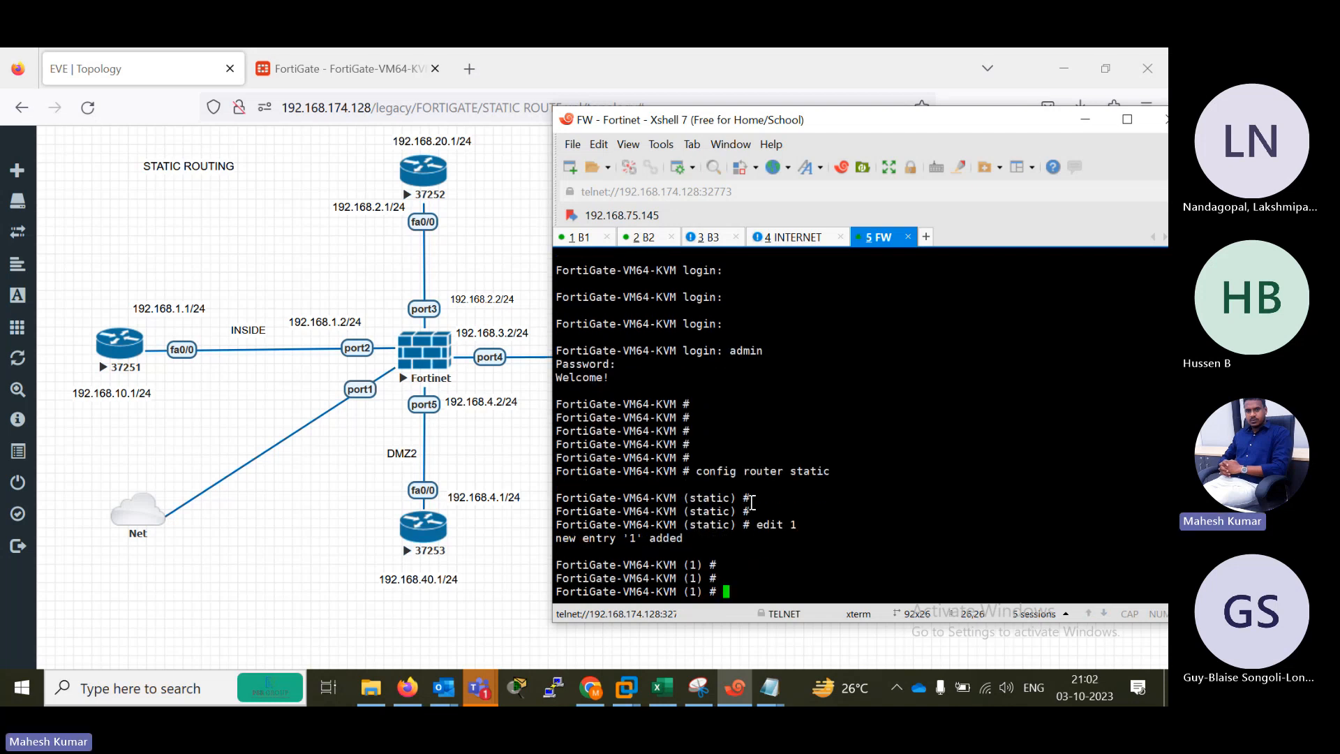
# Consult the BASIC notes and set route 1's destination to 192.168.10.0/24.
pyautogui.moveTo(769, 688)
pyautogui.click(700, 625)
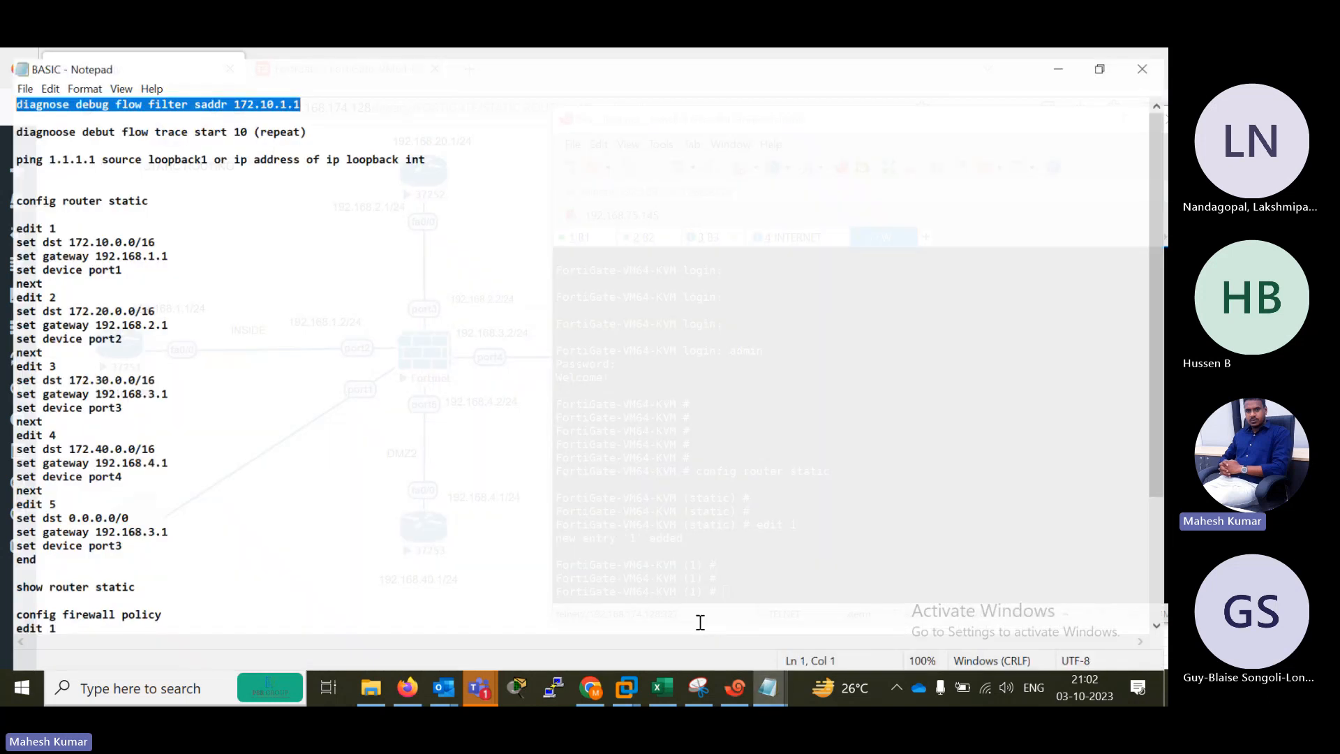
pyautogui.click(1061, 58)
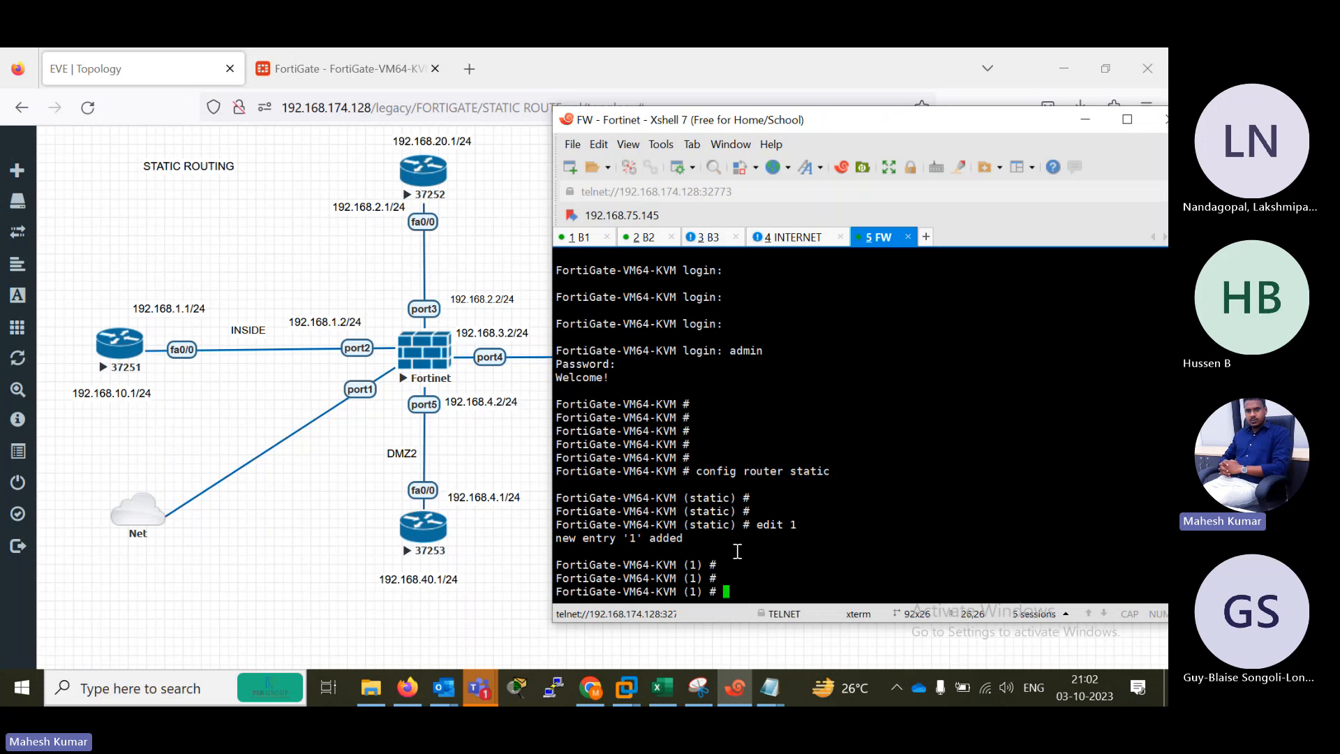
pyautogui.write('set dst 192.168.10.')
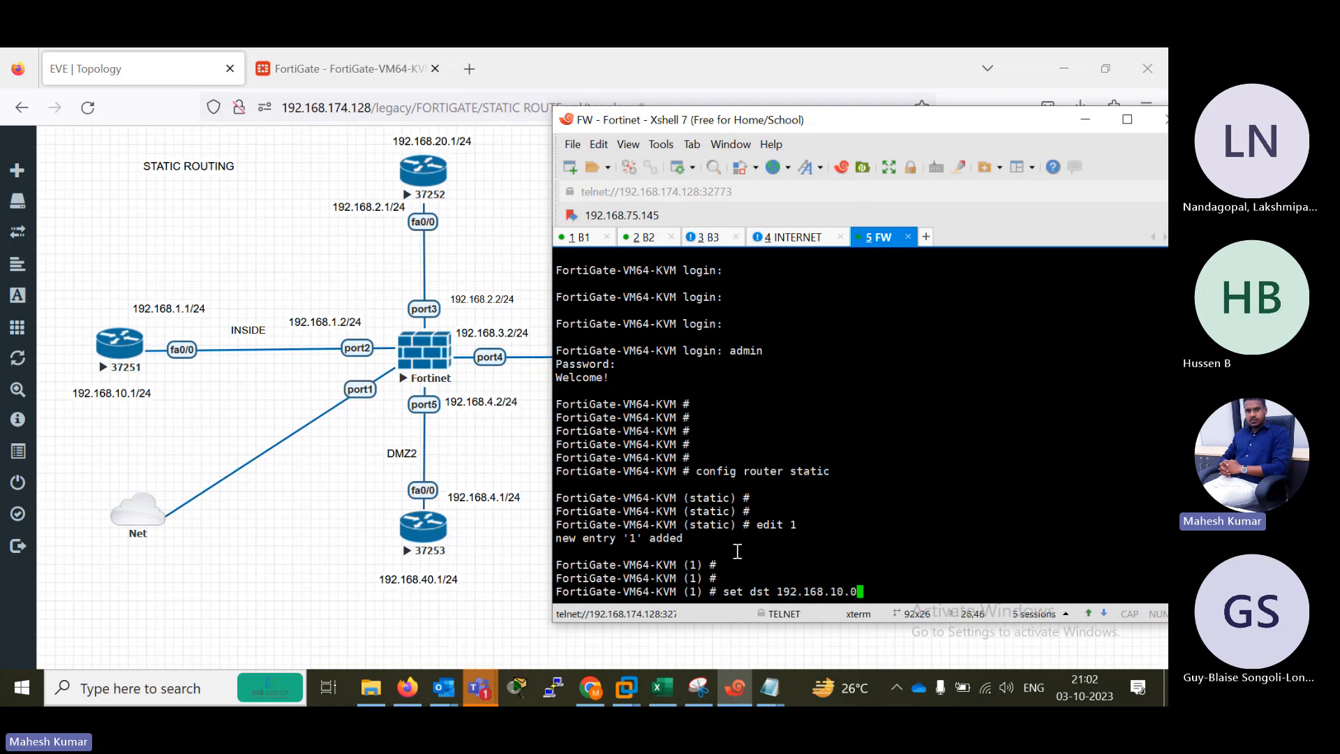
pyautogui.write('0/24')
pyautogui.press('Return')
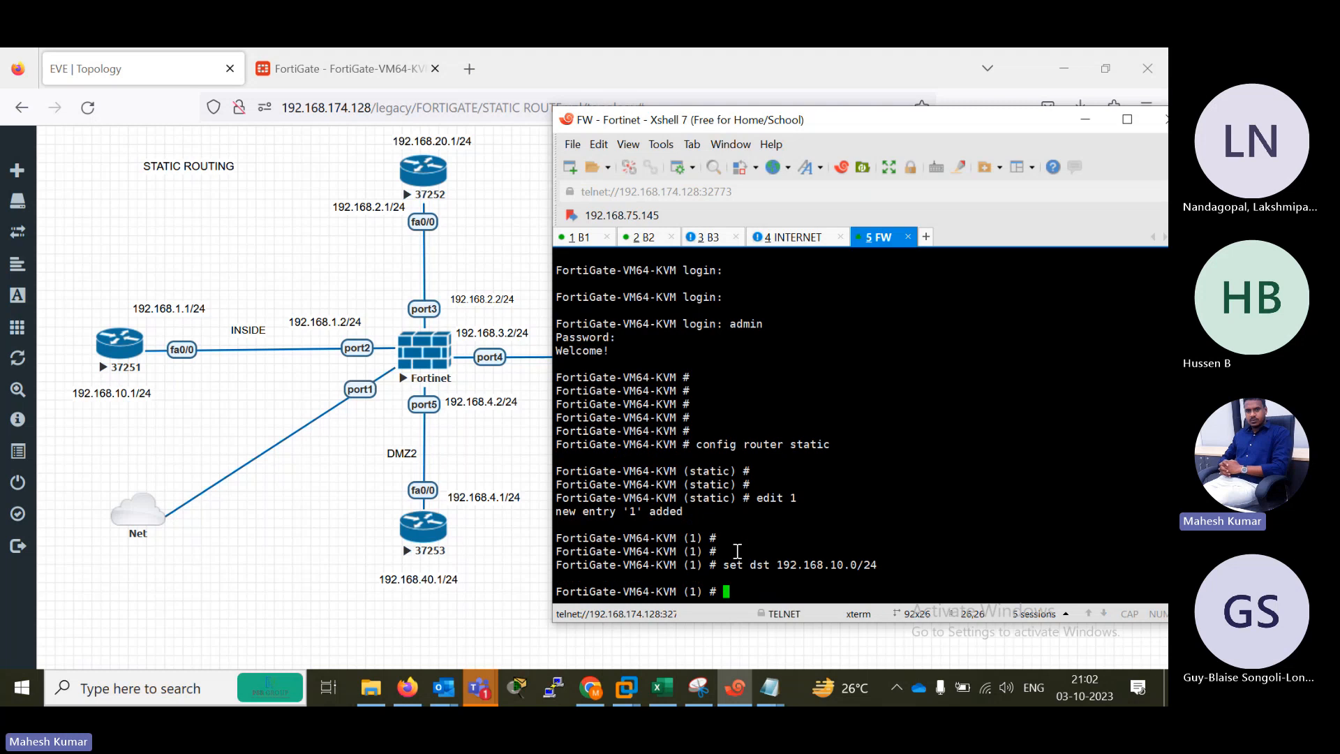
# Show the BASIC Notepad file in a smaller window beside the FW console and return to the console.
pyautogui.moveTo(760, 688)
pyautogui.click(647, 624)
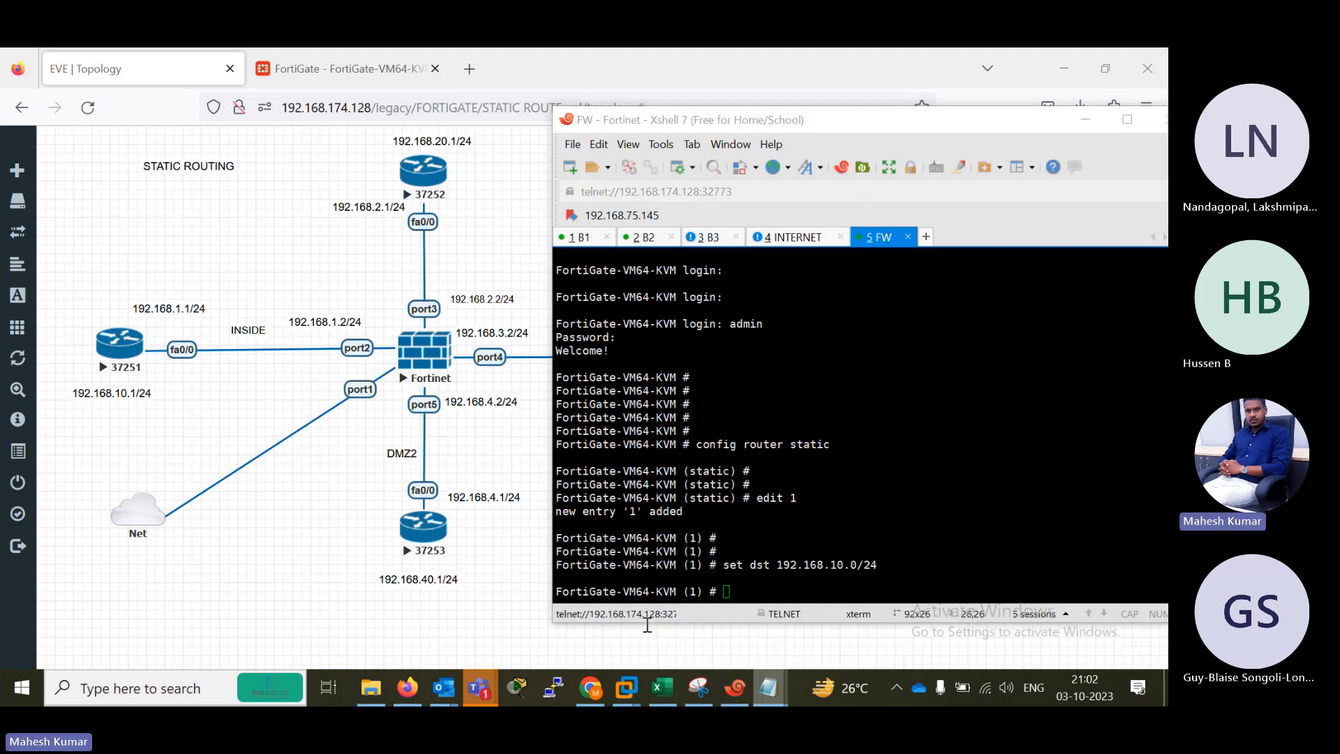
pyautogui.click(1103, 58)
pyautogui.click(903, 475)
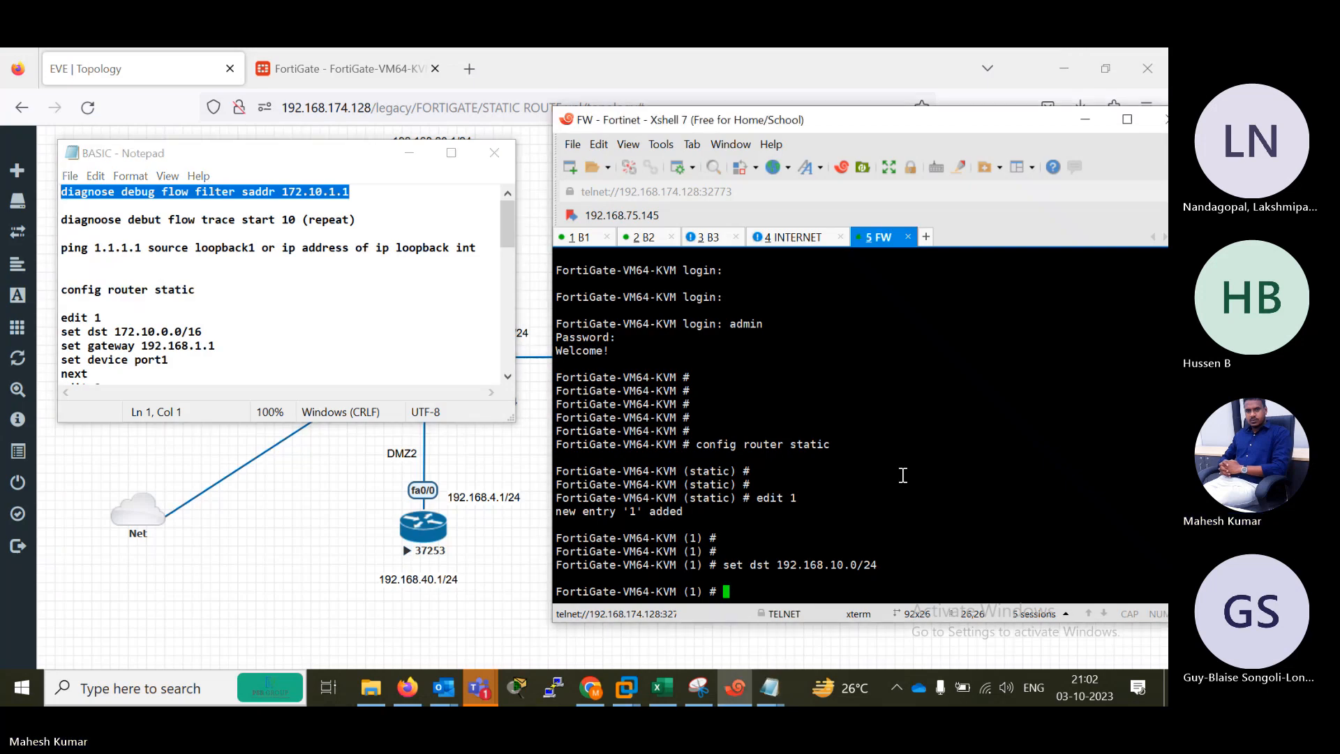
# Set the gateway of static route 1 to 192.168.1.1.
pyautogui.press('Return')
pyautogui.write('setga')
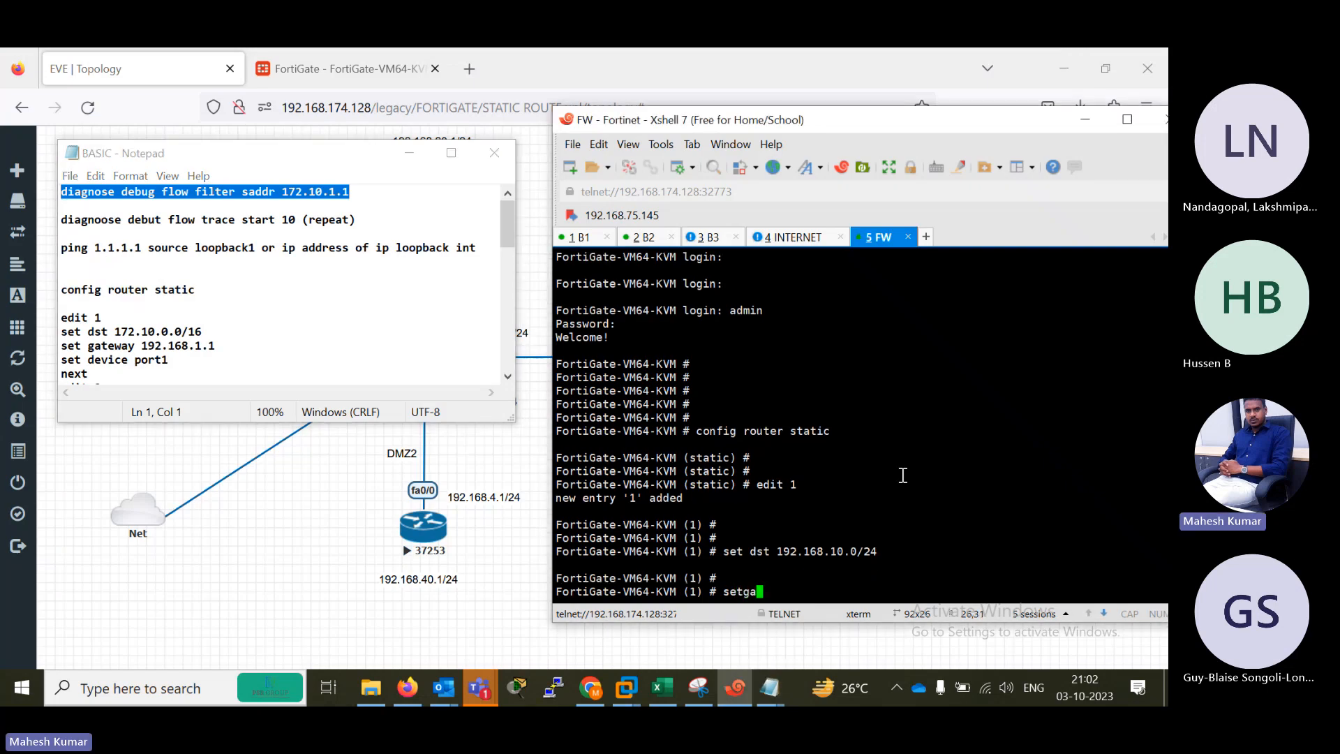
pyautogui.press('BackSpace')
pyautogui.write('gateway 192.')
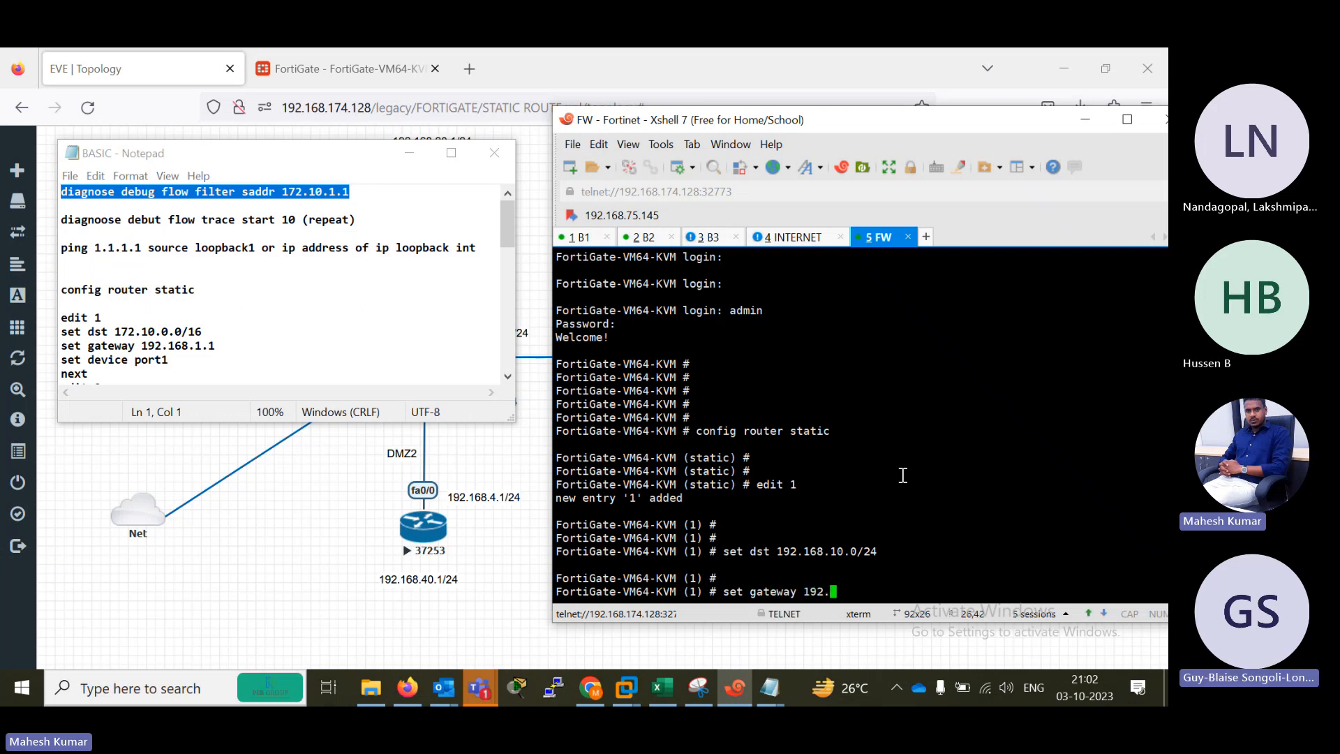
pyautogui.write('168.1.1')
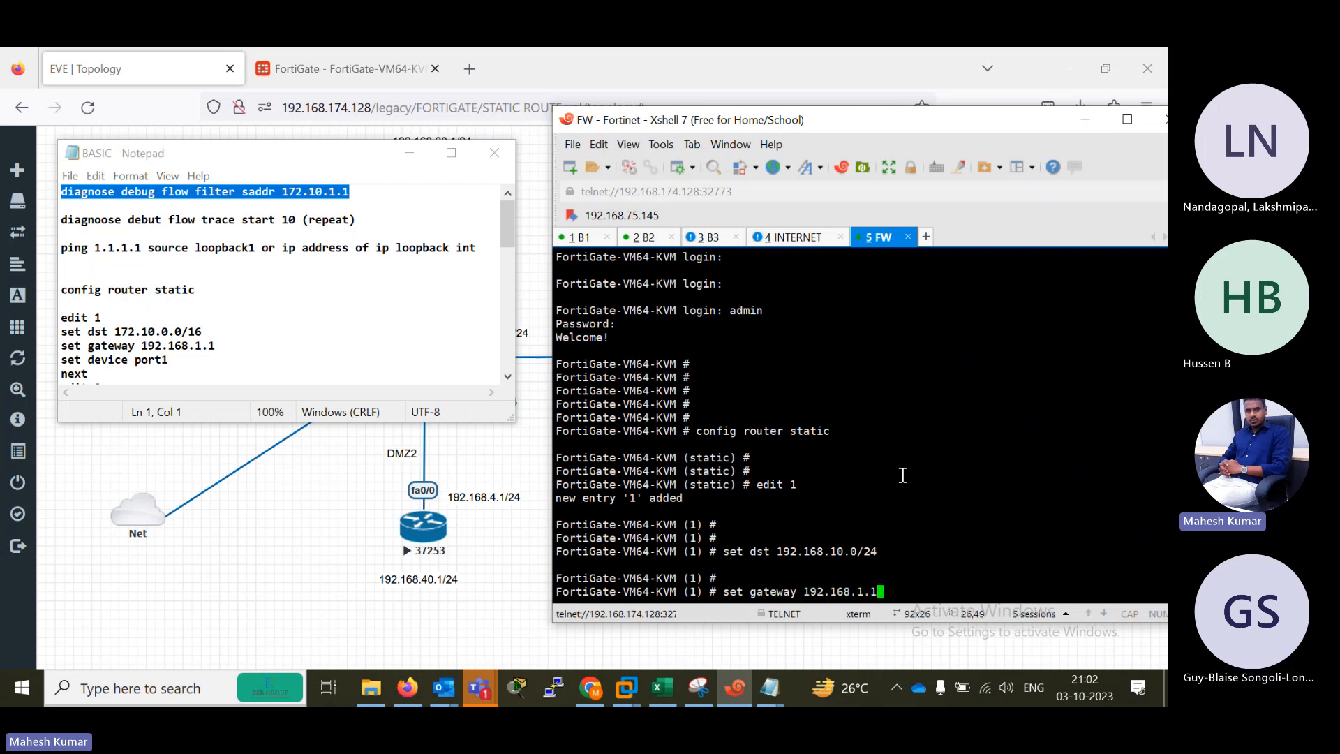
pyautogui.press('Return')
pyautogui.press('Return')
# Begin the set device command for route 1 with port1, and move the BASIC Notepad window clear of the topology's port labels.
pyautogui.write('set')
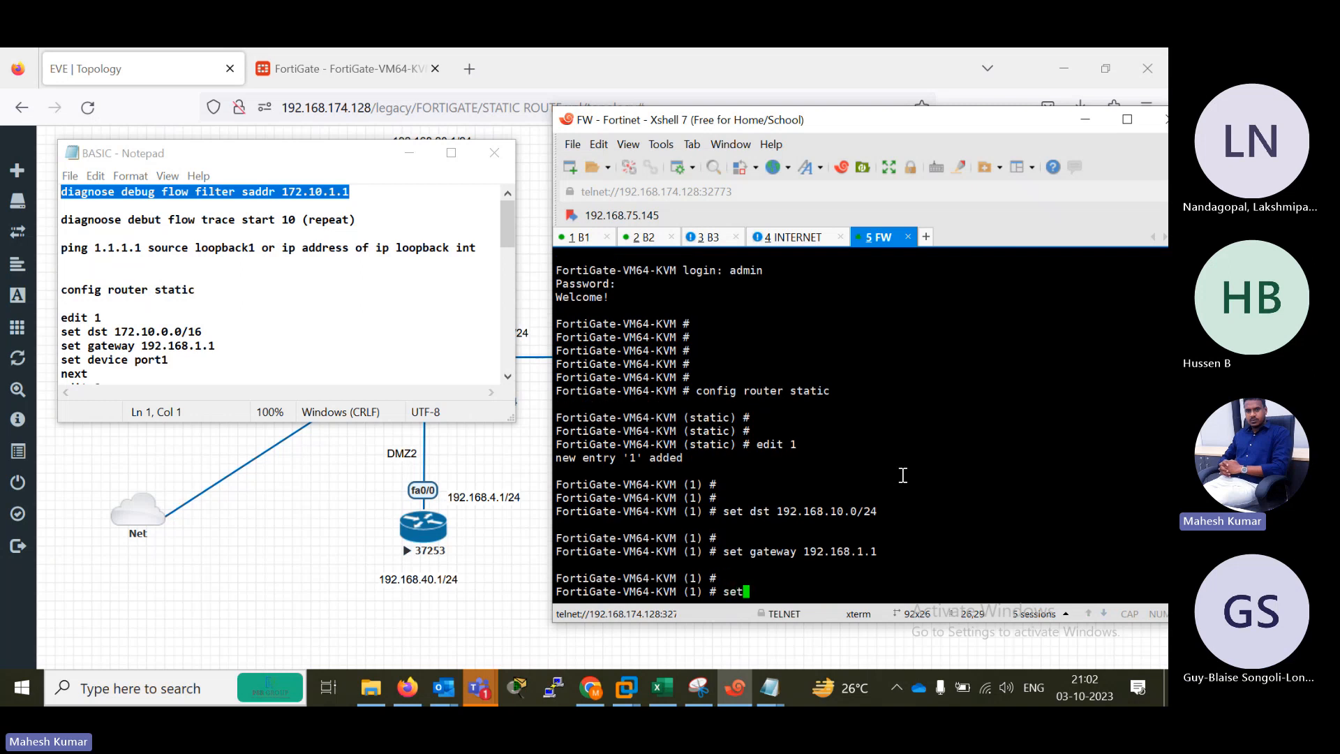
pyautogui.write(' device port1')
pyautogui.moveTo(335, 158); pyautogui.dragTo(263, 445)
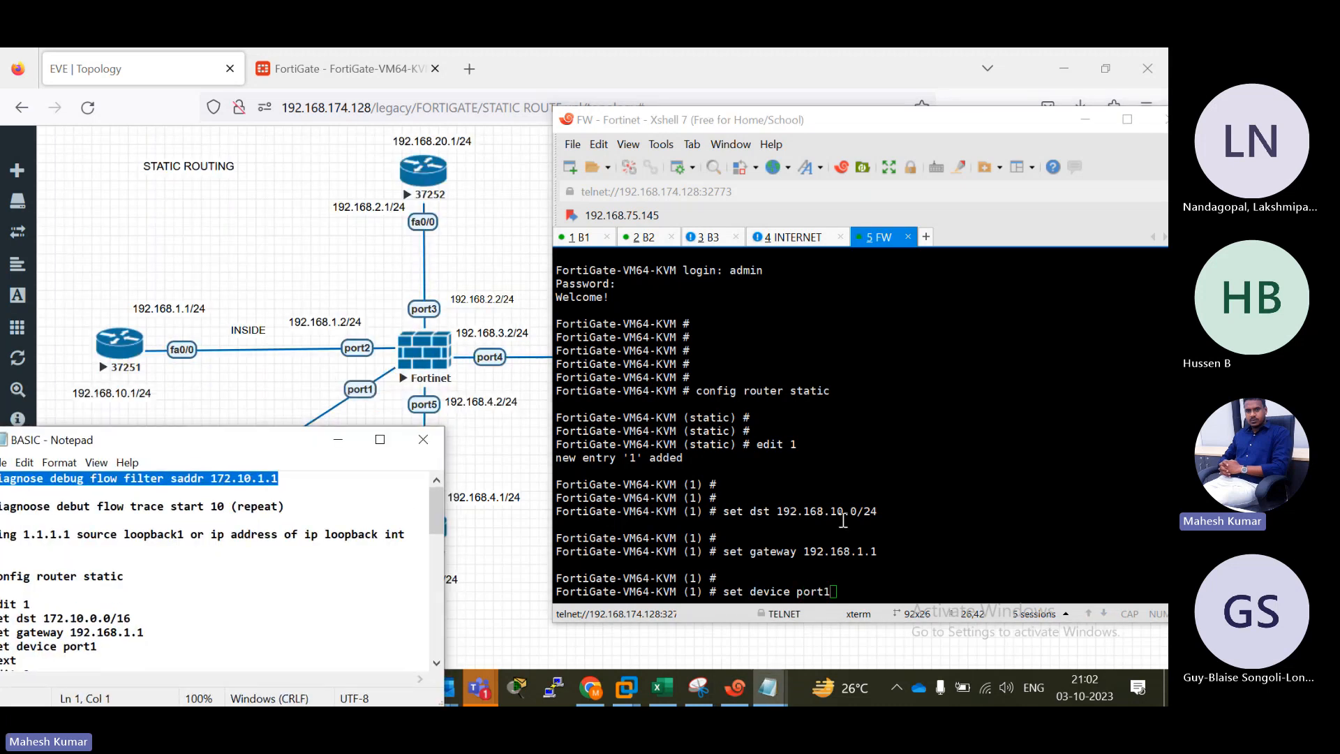
# Change the pending device to port2, apply it to route 1, and close the entry with next.
pyautogui.click(850, 582)
pyautogui.press('BackSpace')
pyautogui.press('BackSpace')
pyautogui.press('BackSpace')
pyautogui.press('BackSpace')
pyautogui.press('BackSpace')
pyautogui.write('port2')
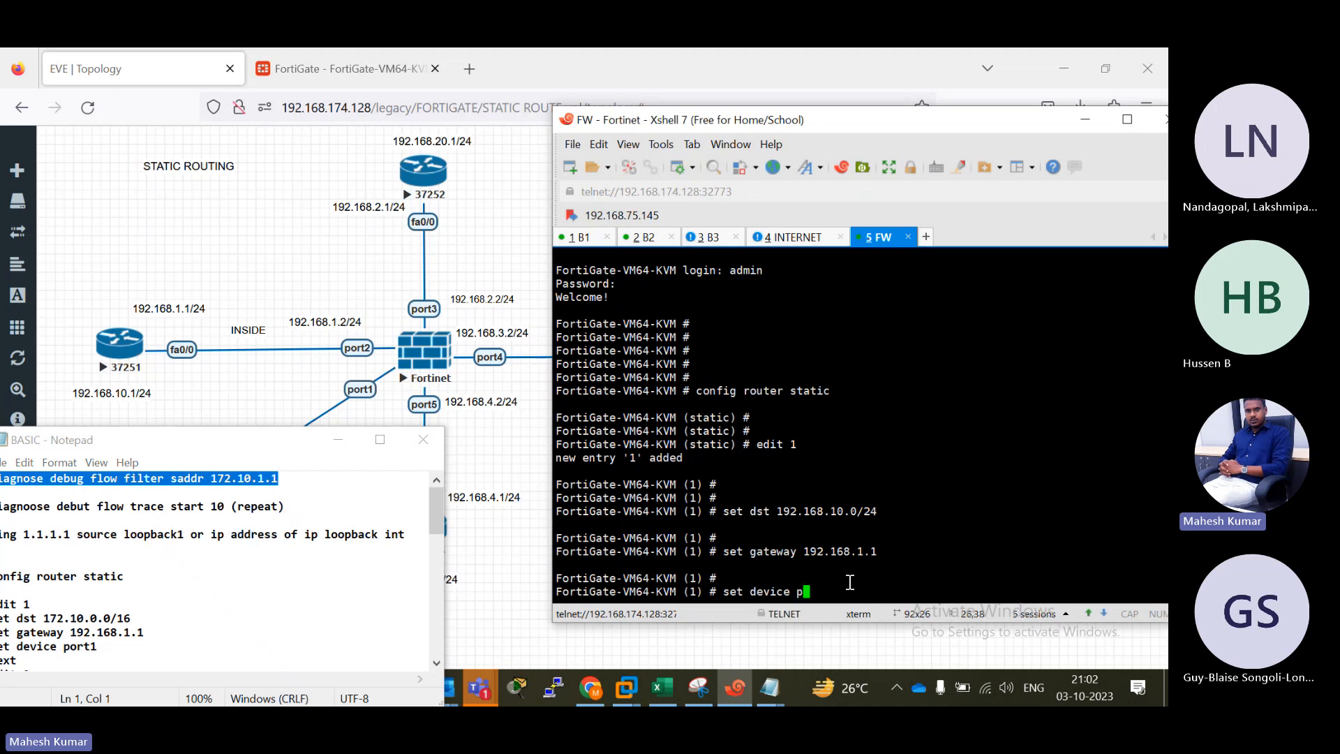
pyautogui.press('Return')
pyautogui.press('Return')
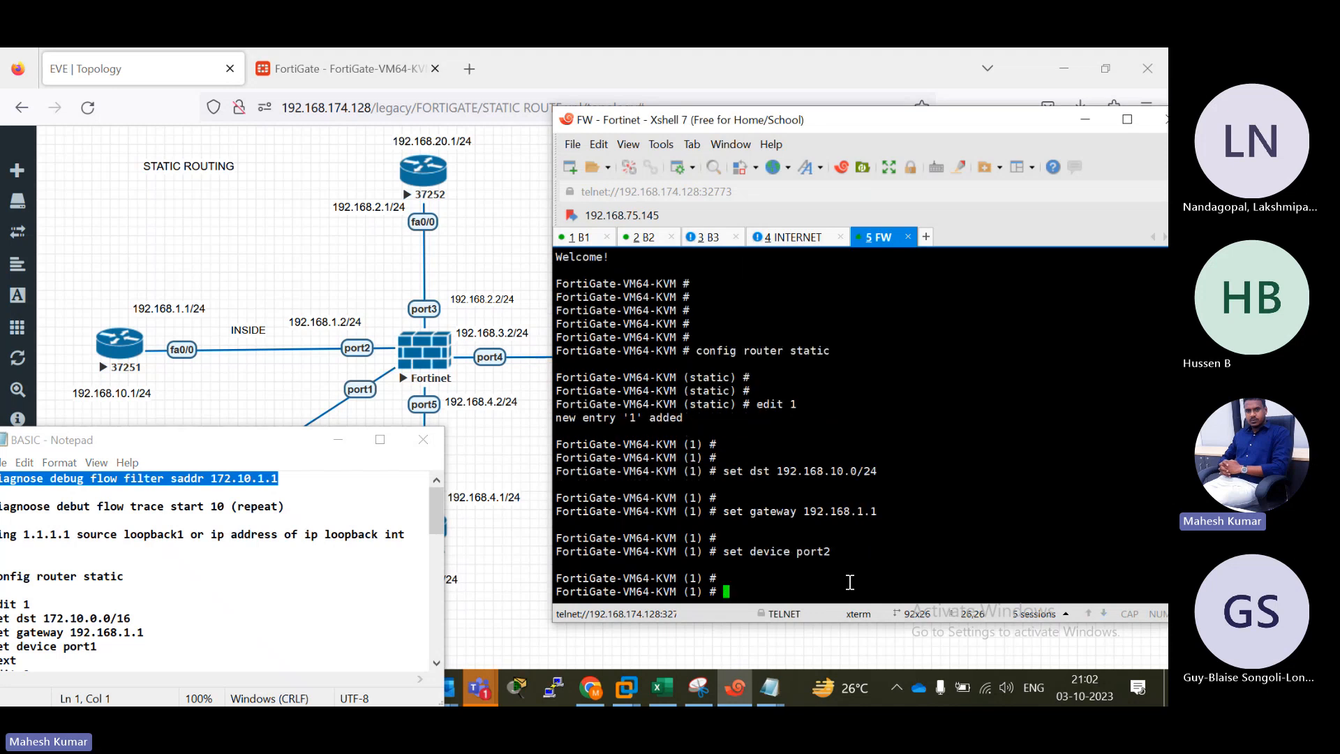
pyautogui.write('next')
pyautogui.press('Return')
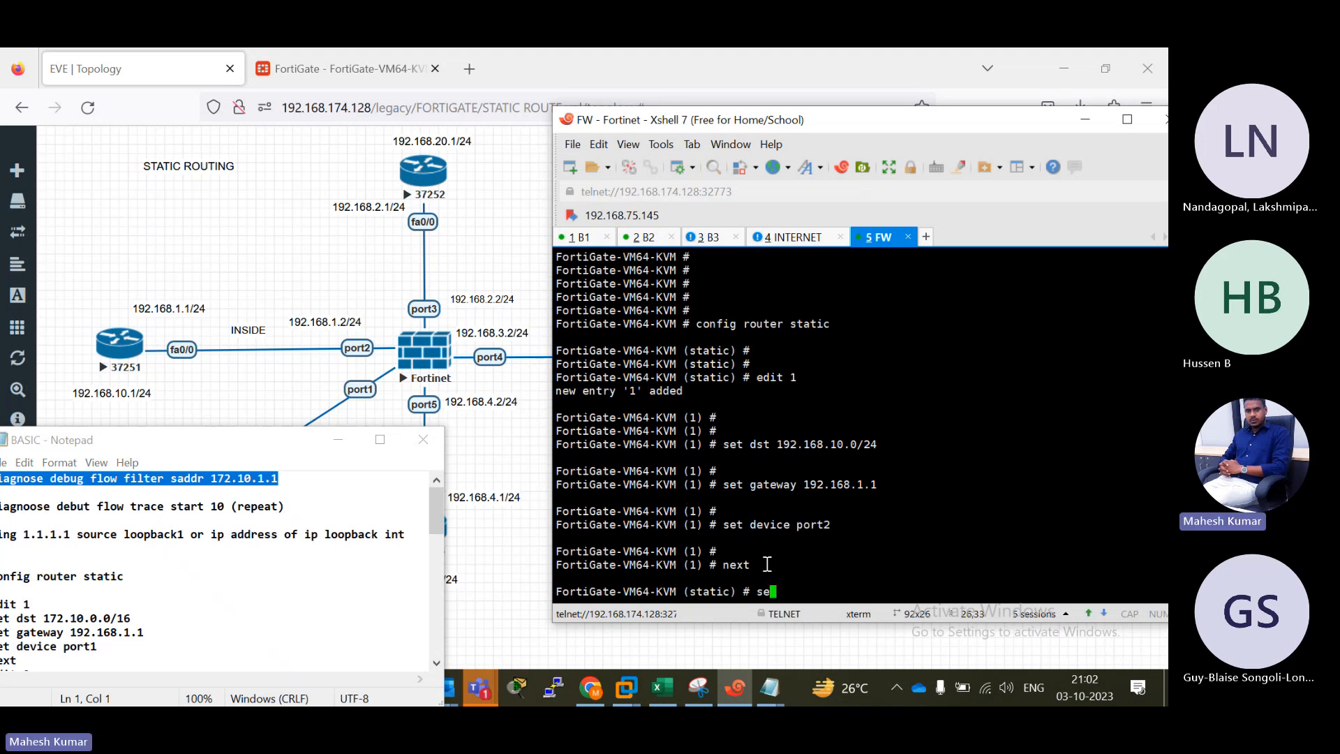
# Try to set destination 192.168.20.0/24 directly at the static prompt without opening a new route entry.
pyautogui.write('set dst 192.168.20.0/24')
pyautogui.press('Return')
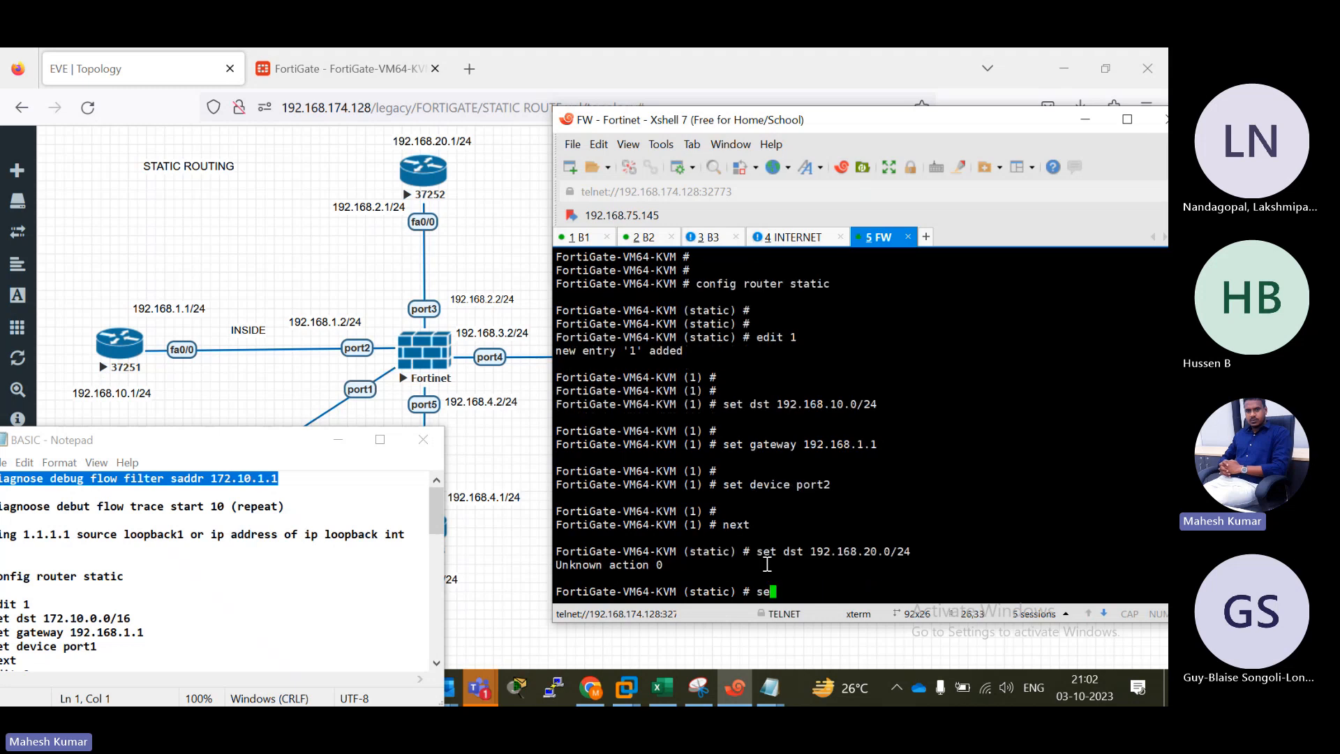
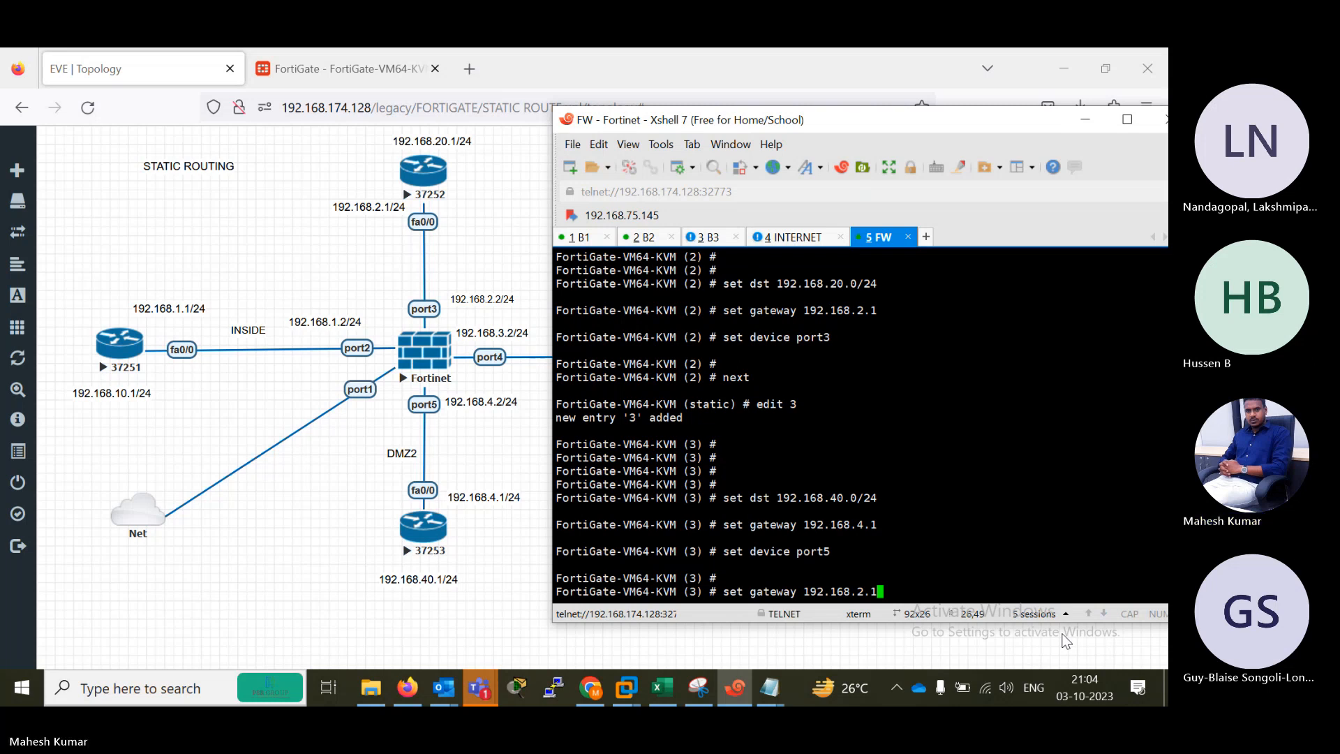
pyautogui.press('Up')
pyautogui.press('Down')
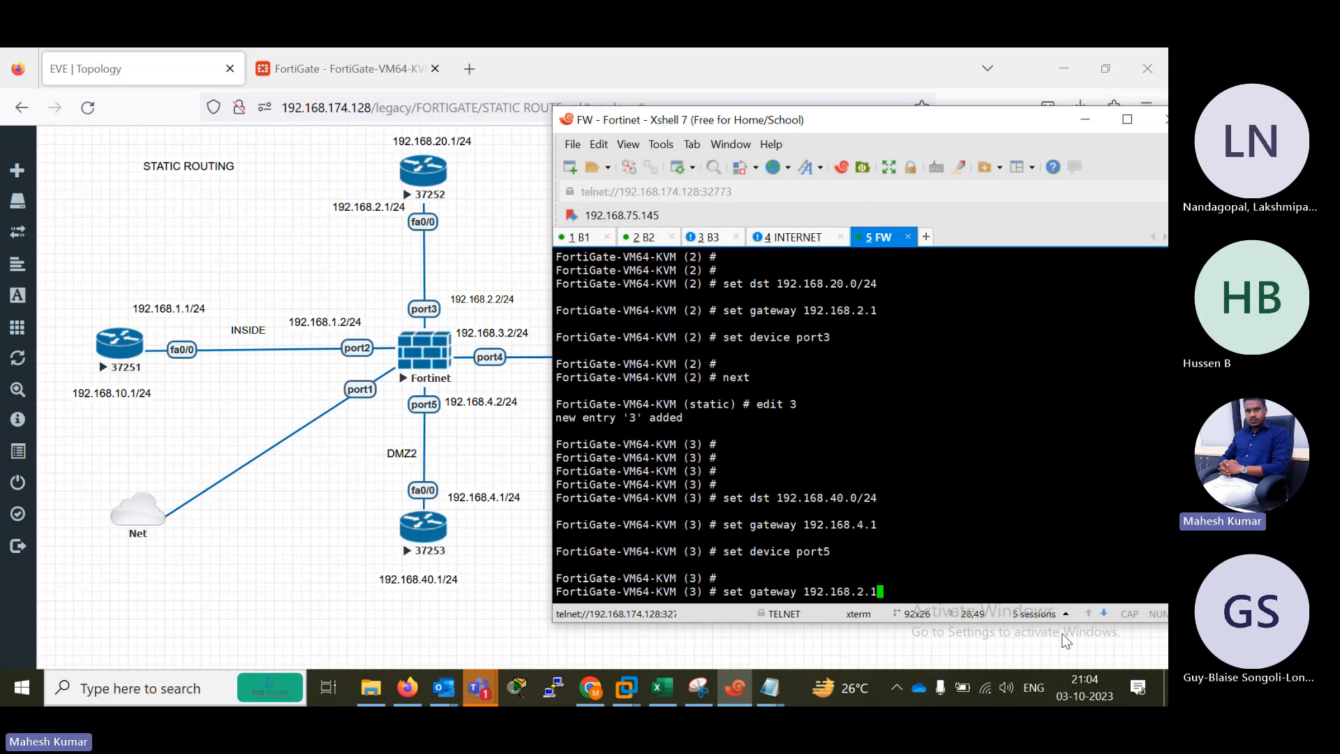
pyautogui.press('Down')
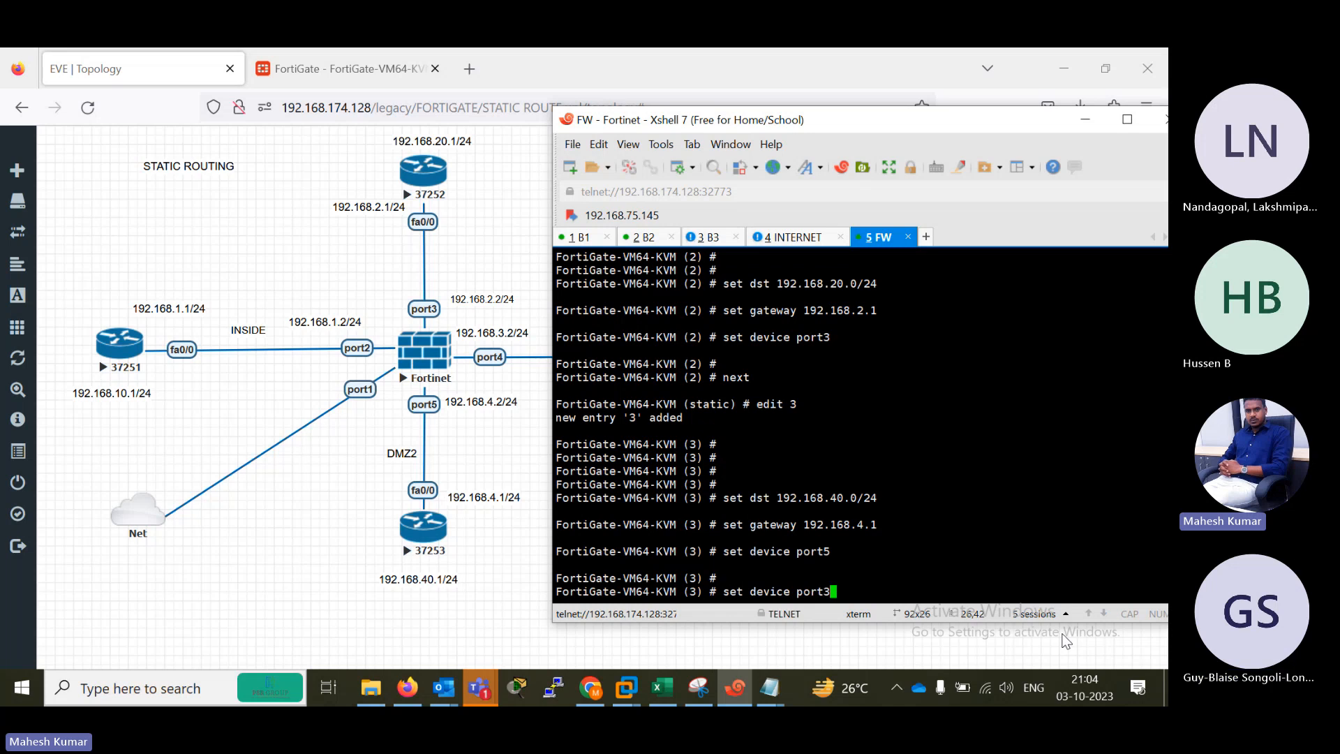
pyautogui.press('Down')
pyautogui.press('Down')
pyautogui.press('Down')
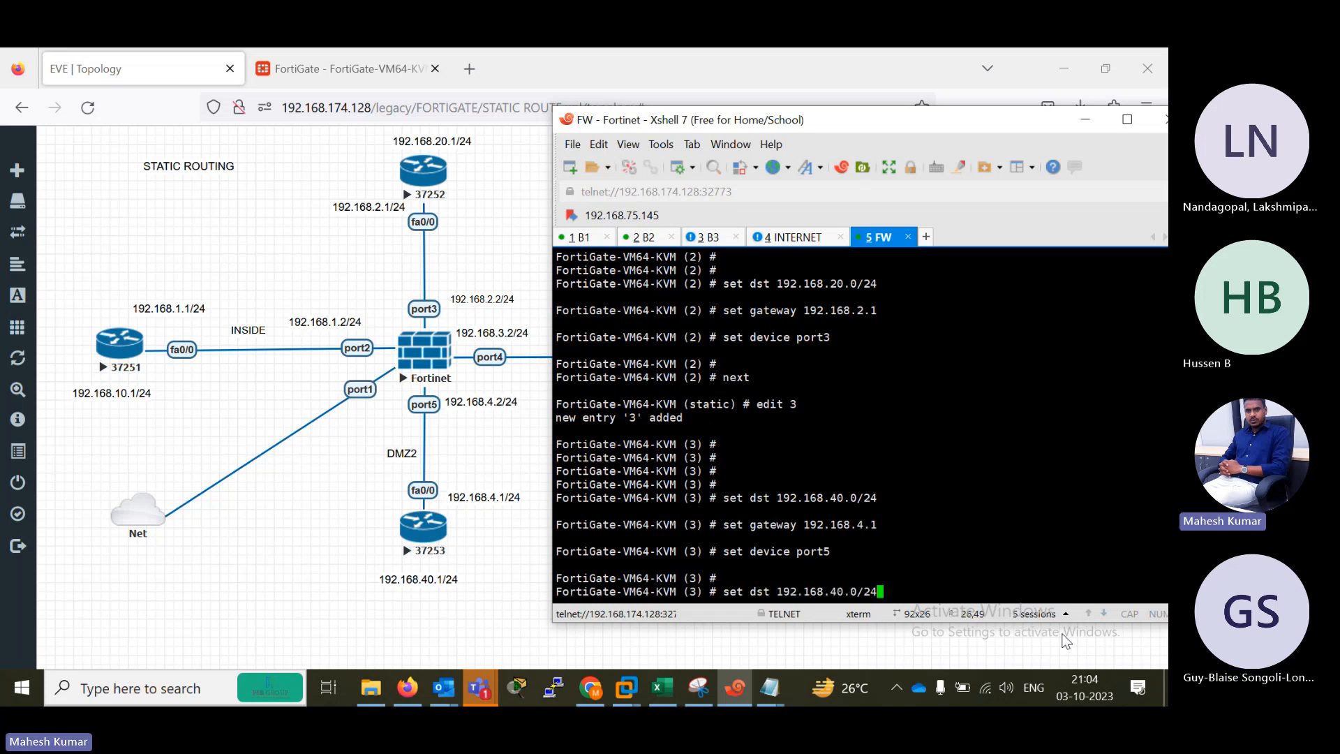
pyautogui.press('Down')
pyautogui.press('Down')
pyautogui.press('Down')
pyautogui.press('Return')
pyautogui.press('Return')
pyautogui.press('Return')
pyautogui.press('Return')
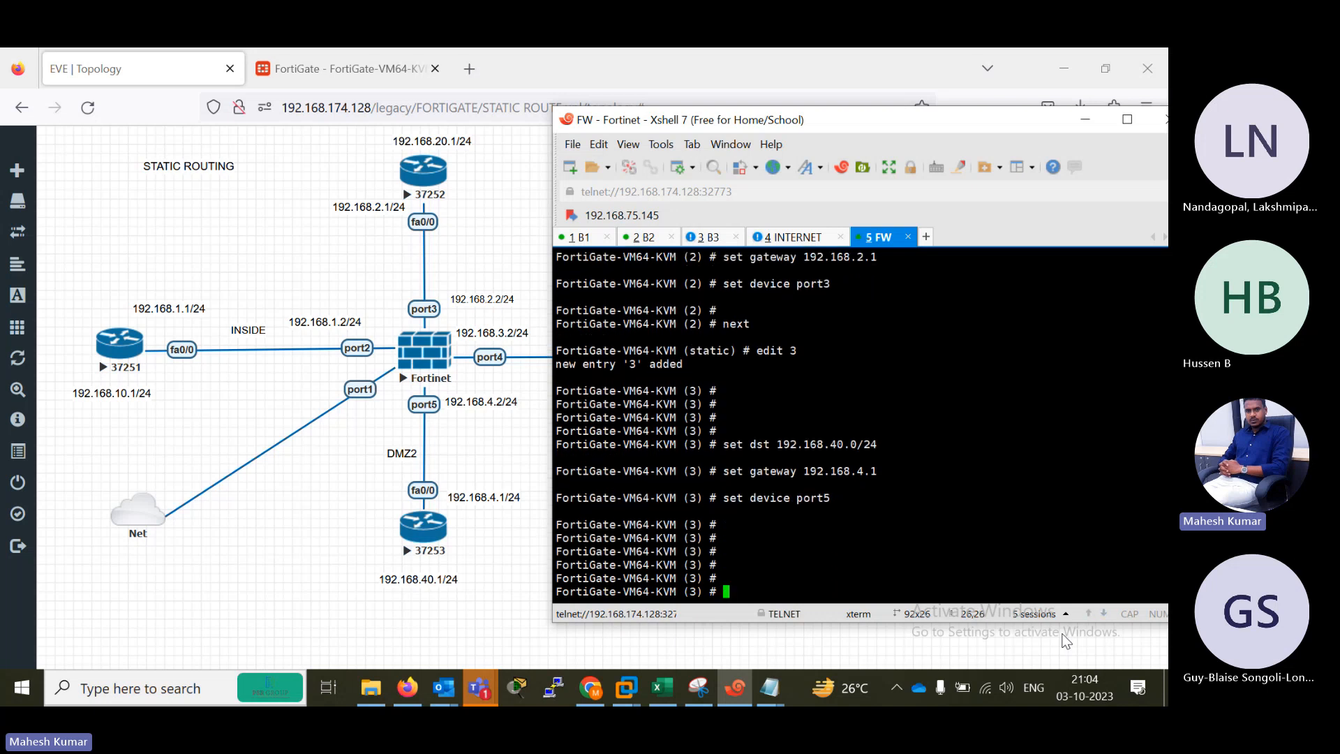
# Save static route 3 and leave the static route configuration with the end command.
pyautogui.write('end')
pyautogui.press('Return')
pyautogui.press('Return')
pyautogui.press('Return')
# Display the saved static route configuration with show router static.
pyautogui.write('show ')
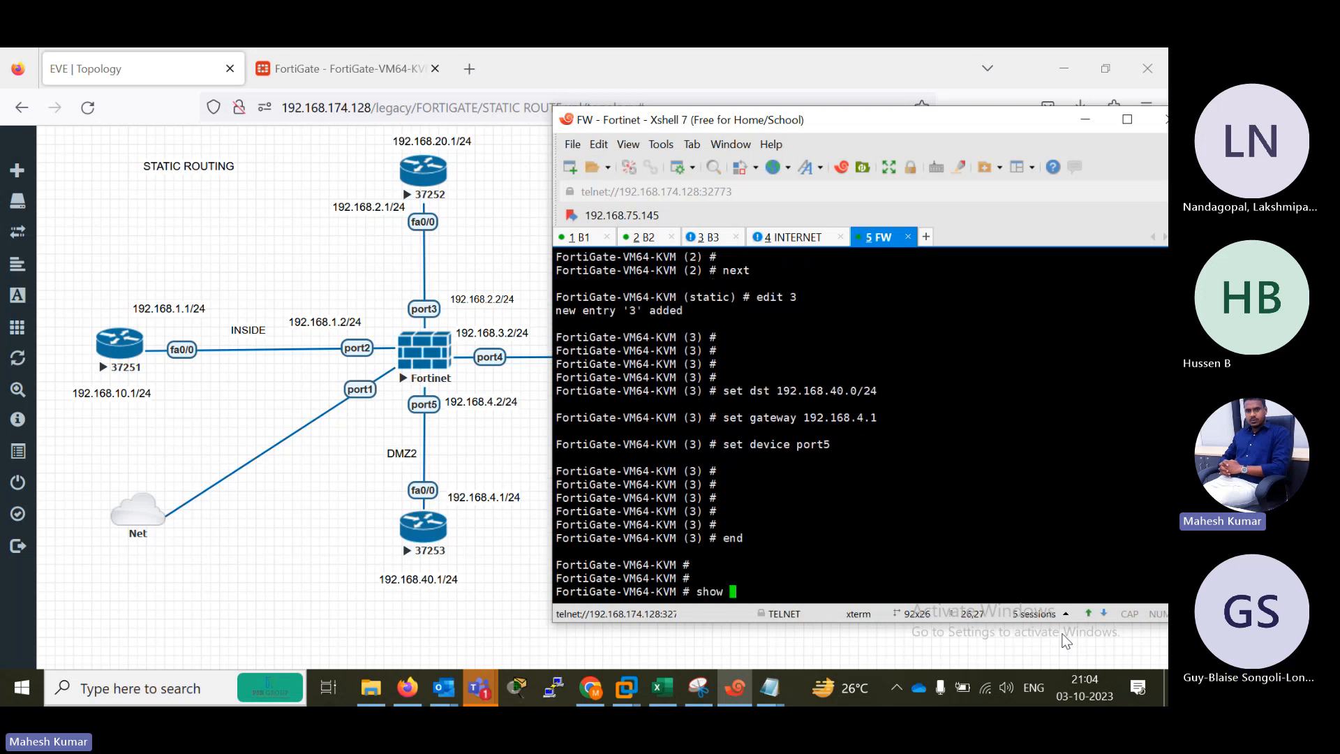
pyautogui.write('system r')
pyautogui.press('BackSpace')
pyautogui.press('BackSpace')
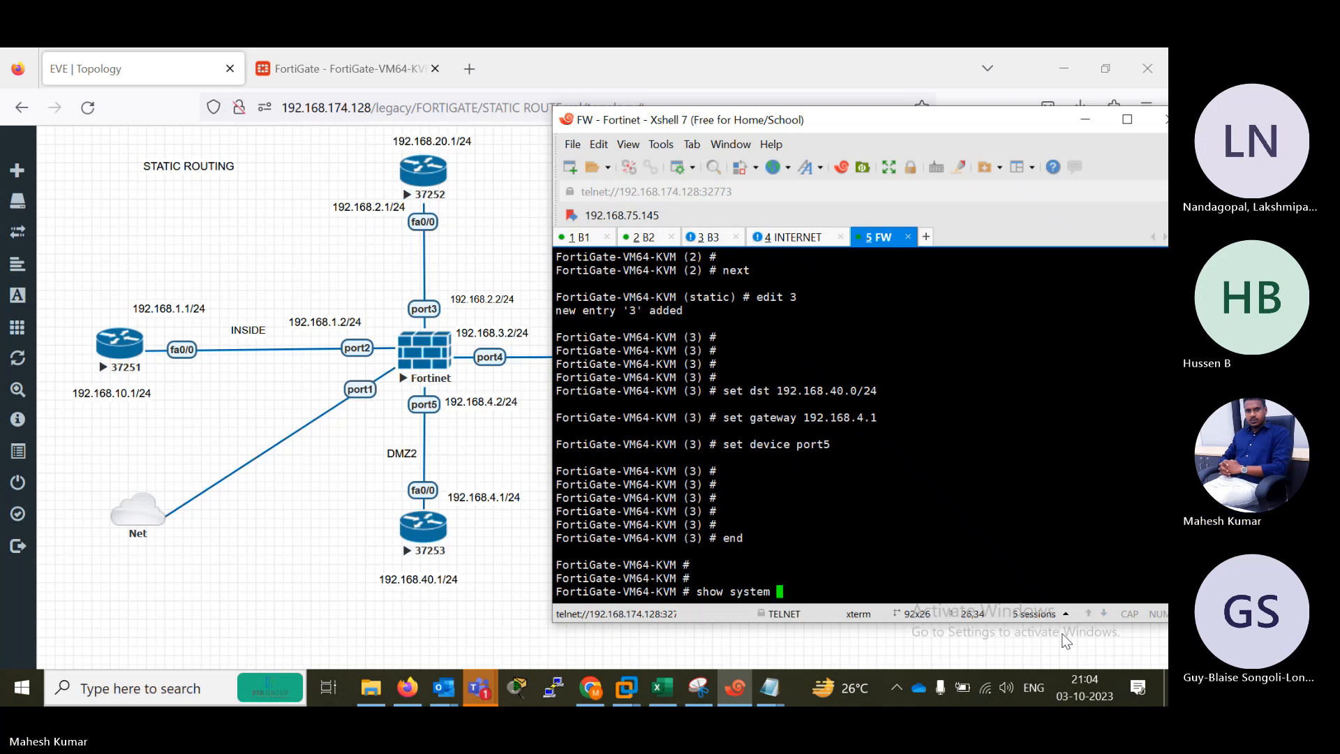
pyautogui.press('BackSpace')
pyautogui.press('BackSpace')
pyautogui.press('BackSpace')
pyautogui.press('BackSpace')
pyautogui.press('BackSpace')
pyautogui.press('BackSpace')
pyautogui.press('BackSpace')
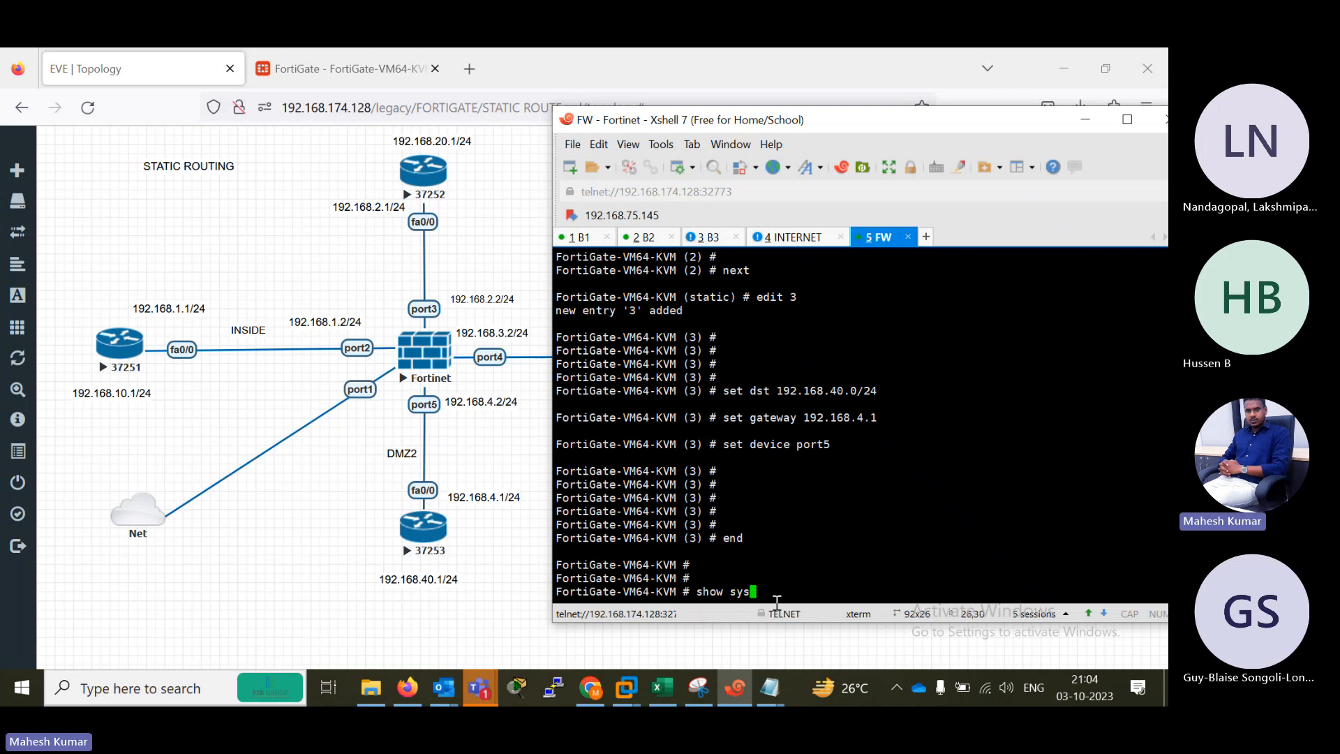
pyautogui.write('router static')
pyautogui.press('Return')
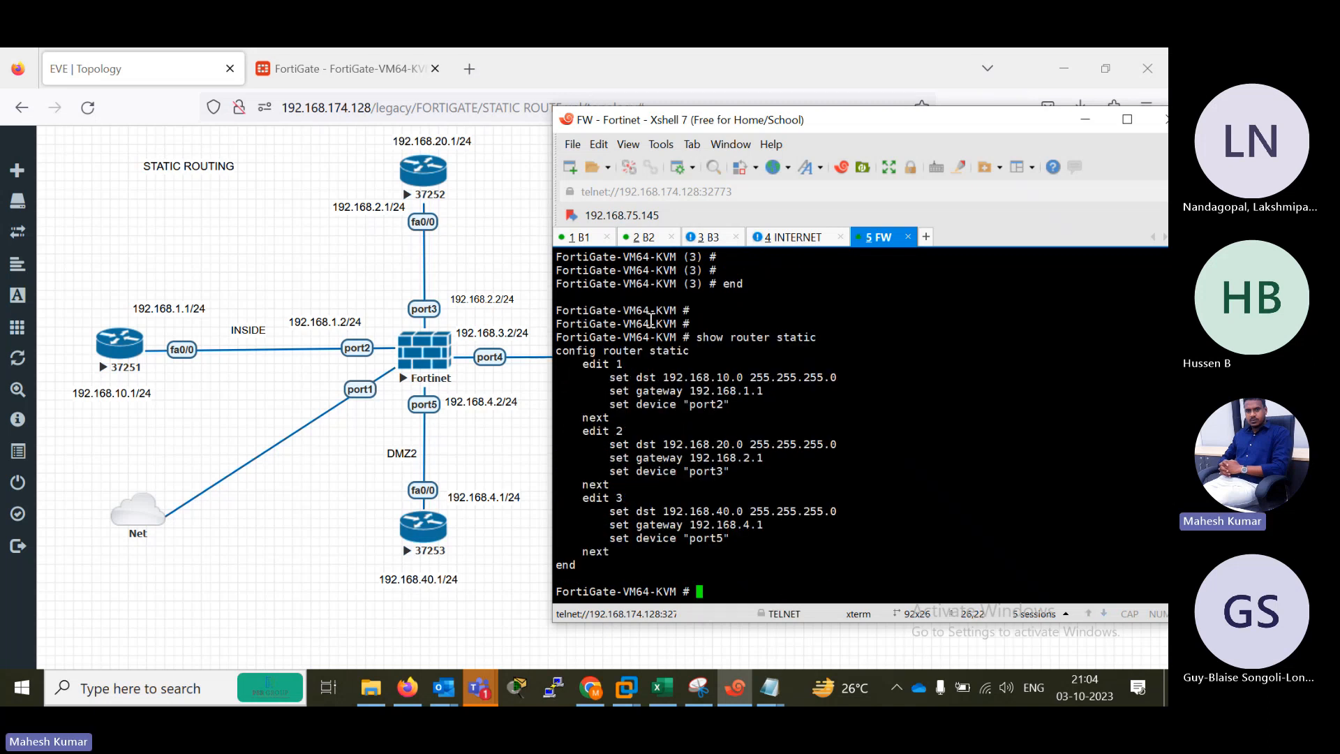
# Review the destination, gateway and device lines of static routes 1, 2 and 3 in the terminal output.
pyautogui.moveTo(571, 365); pyautogui.dragTo(843, 380)
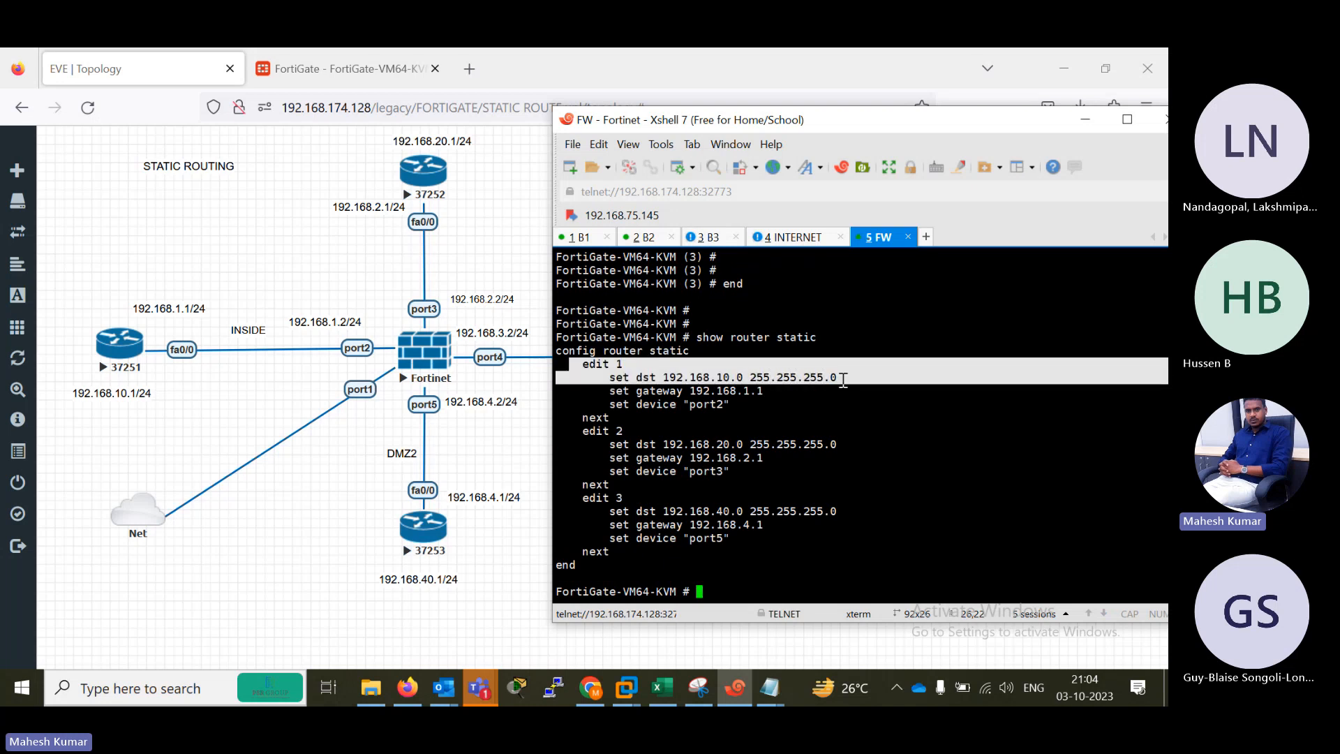
pyautogui.moveTo(599, 394); pyautogui.dragTo(790, 392)
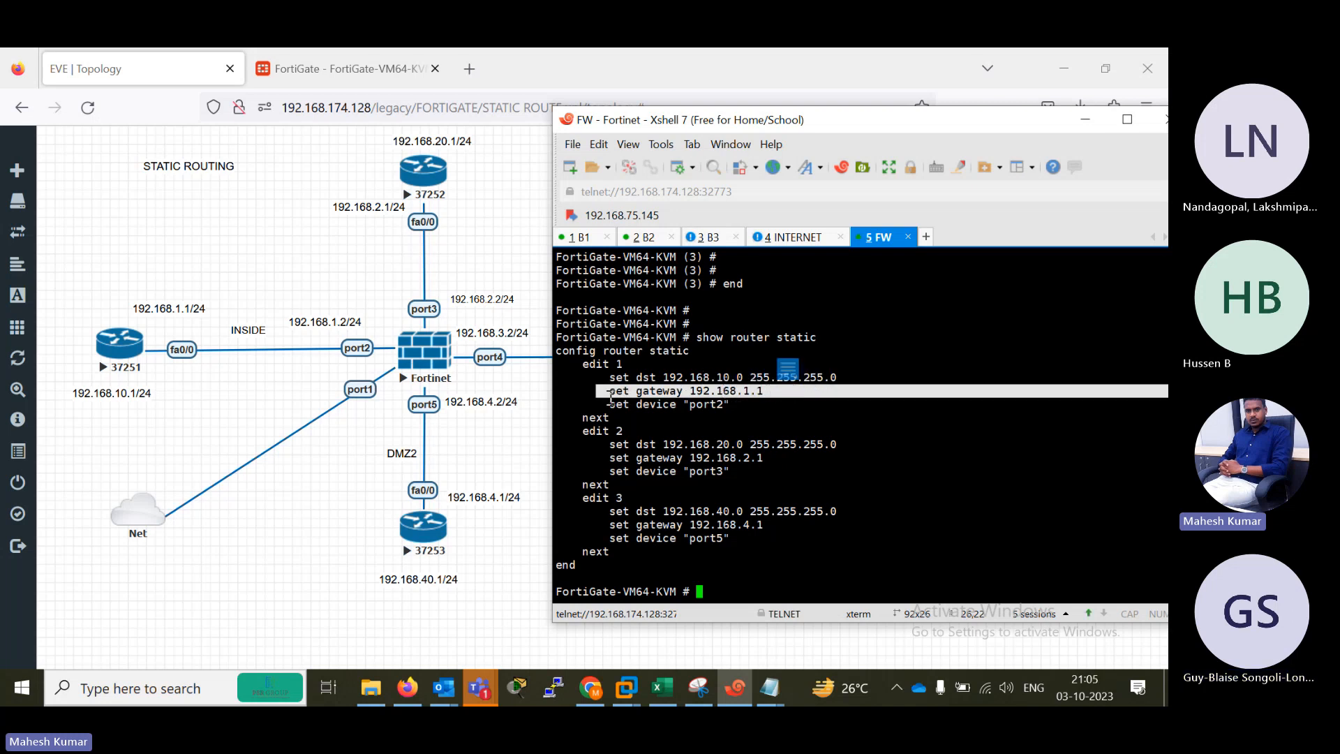
pyautogui.moveTo(610, 393); pyautogui.dragTo(745, 407)
pyautogui.moveTo(622, 445); pyautogui.dragTo(765, 472)
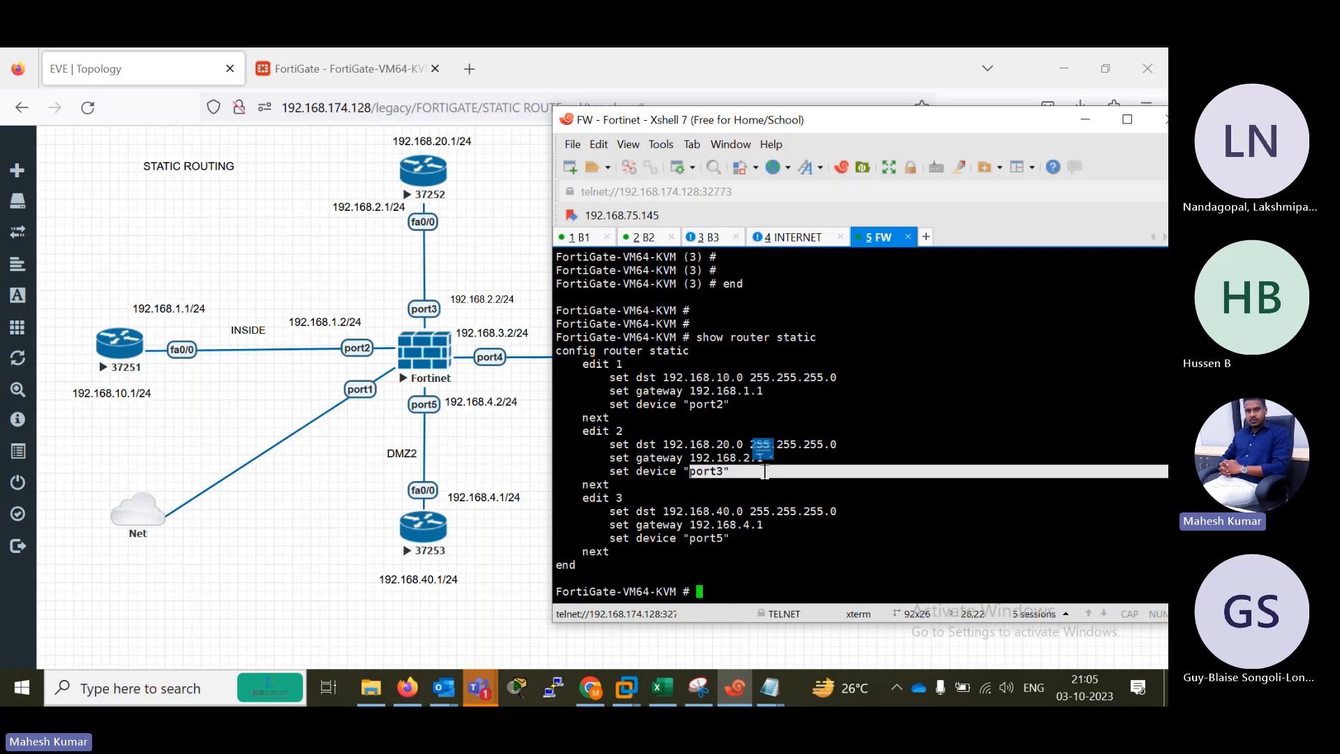
pyautogui.moveTo(689, 515); pyautogui.dragTo(782, 530)
pyautogui.click(694, 528)
pyautogui.moveTo(689, 541); pyautogui.dragTo(755, 539)
pyautogui.click(691, 582)
pyautogui.press('Return')
pyautogui.press('Return')
pyautogui.press('Return')
pyautogui.press('Return')
pyautogui.press('Return')
pyautogui.press('Return')
pyautogui.press('Return')
pyautogui.press('Return')
pyautogui.press('Return')
pyautogui.press('Return')
pyautogui.press('Return')
pyautogui.press('Return')
pyautogui.press('Return')
pyautogui.press('Return')
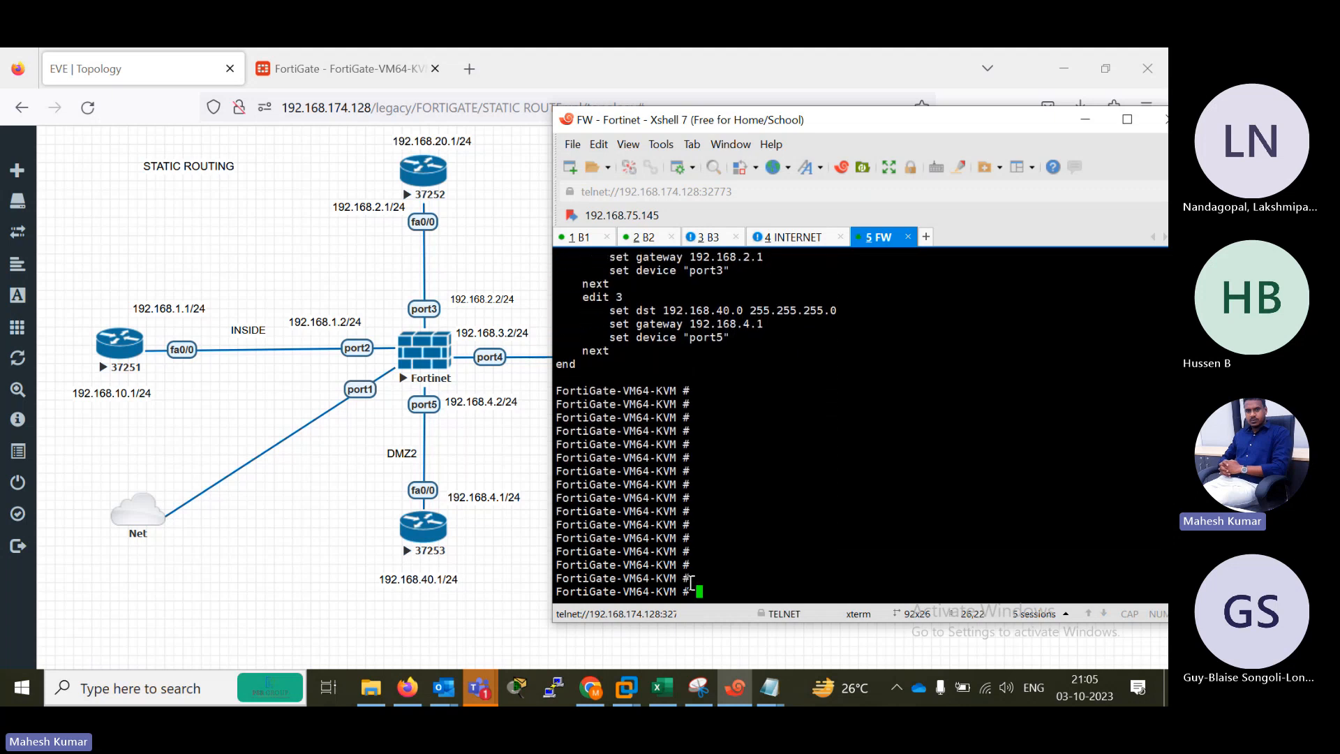
# Switch to the FortiGate web interface in Firefox and check the refreshed static routes list.
pyautogui.click(338, 147)
pyautogui.click(341, 71)
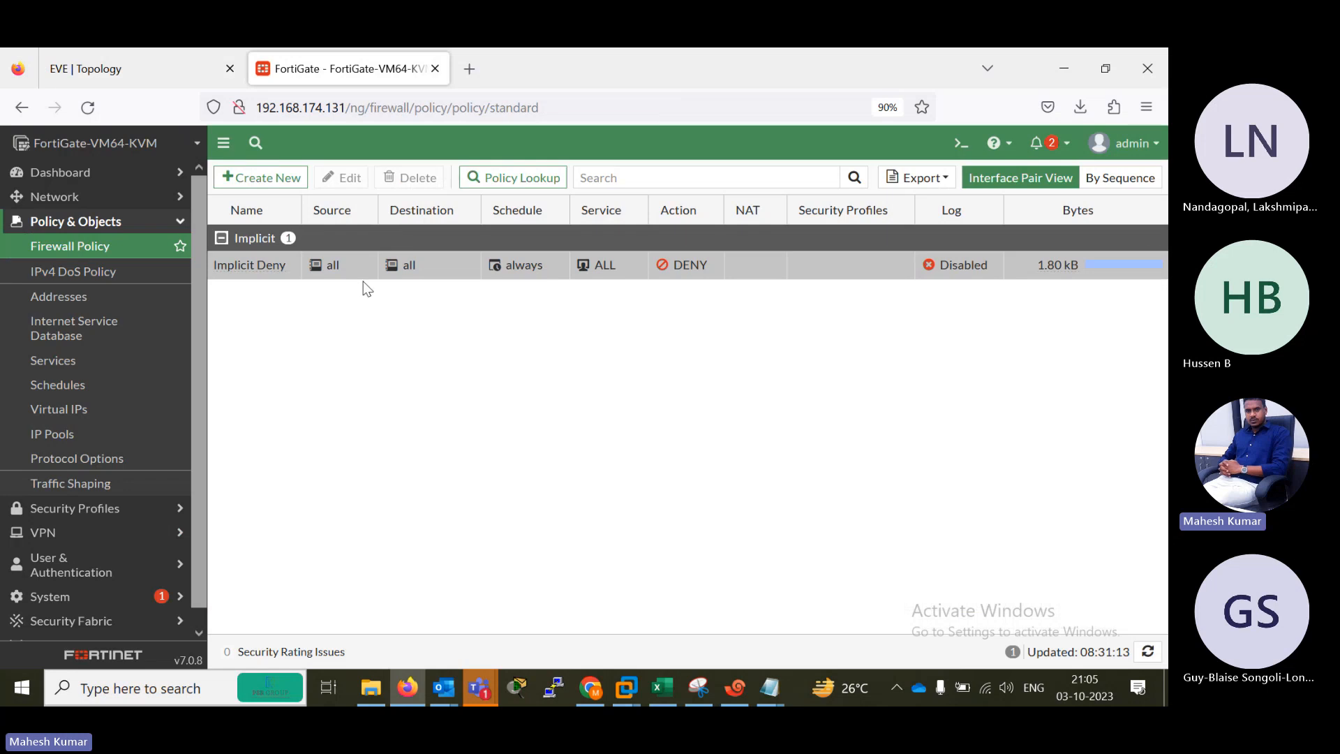
pyautogui.click(77, 199)
pyautogui.click(78, 324)
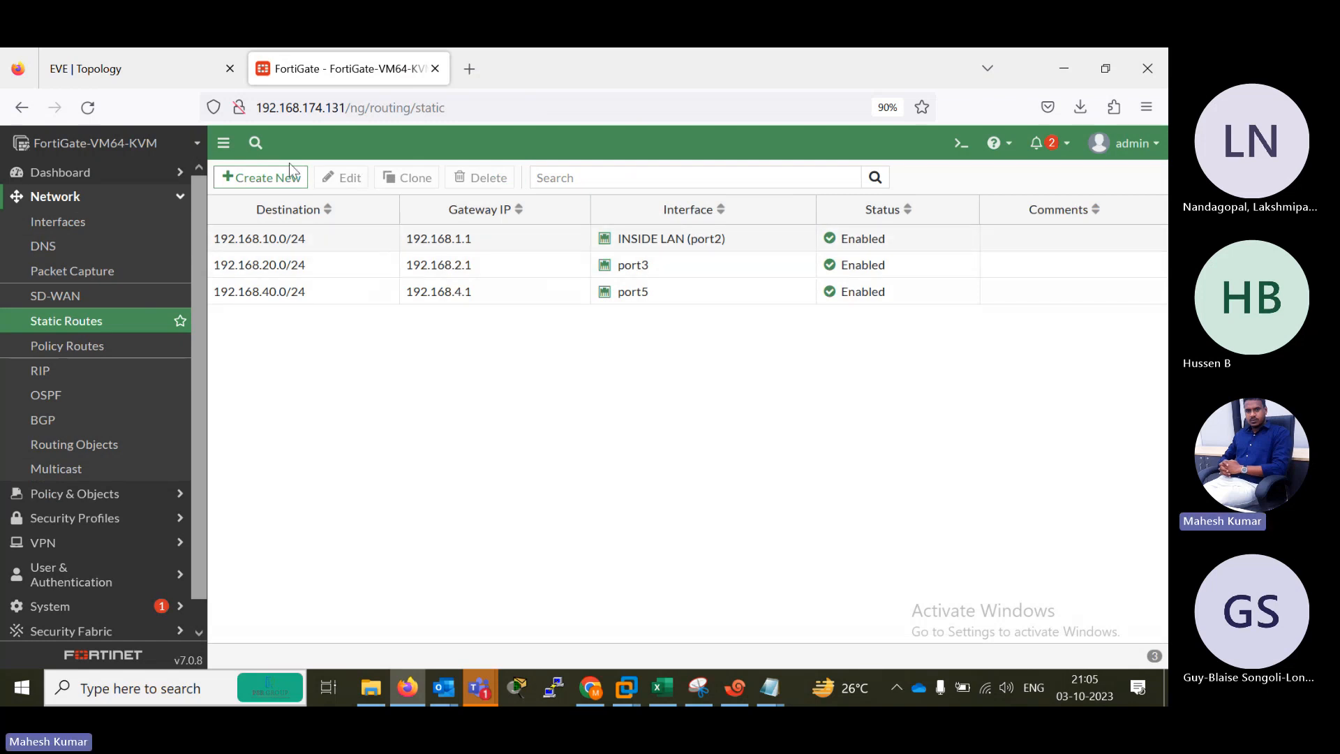
pyautogui.click(88, 110)
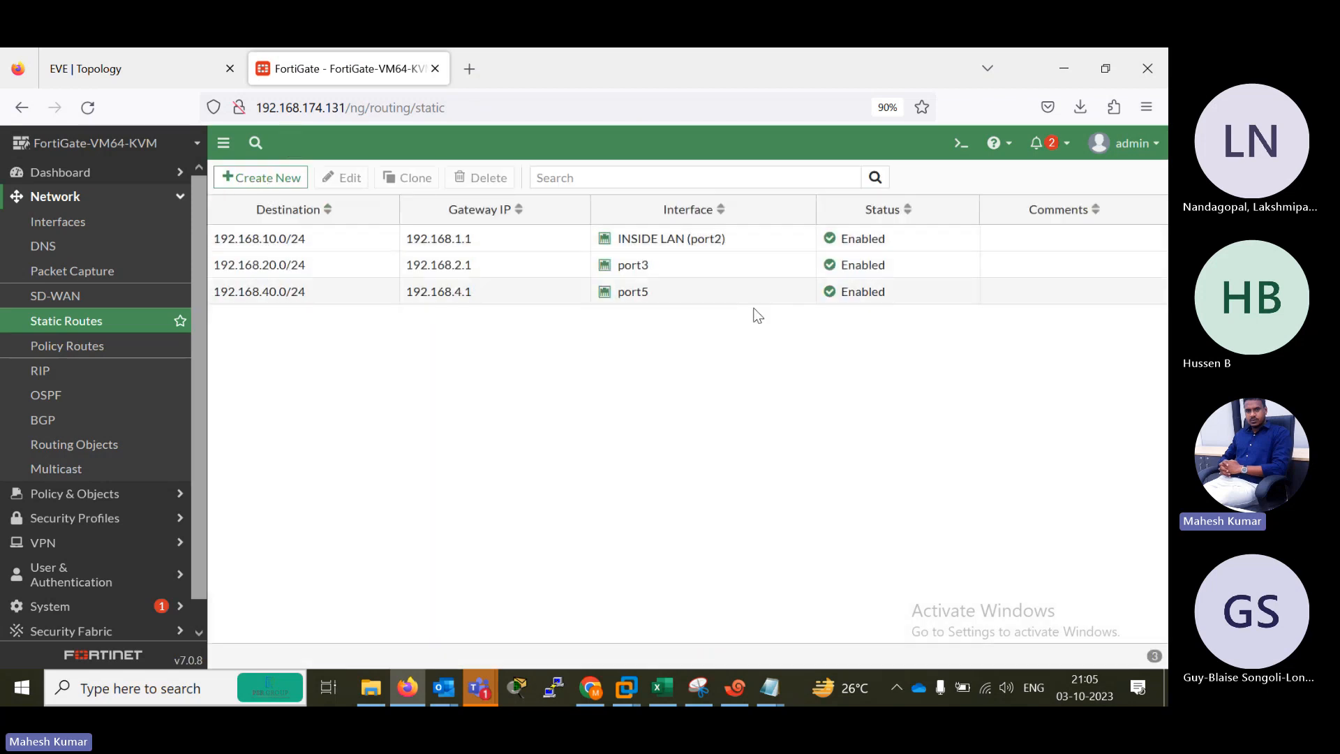
# Return to the FW session in Xshell and enter static route configuration with config router static.
pyautogui.click(741, 700)
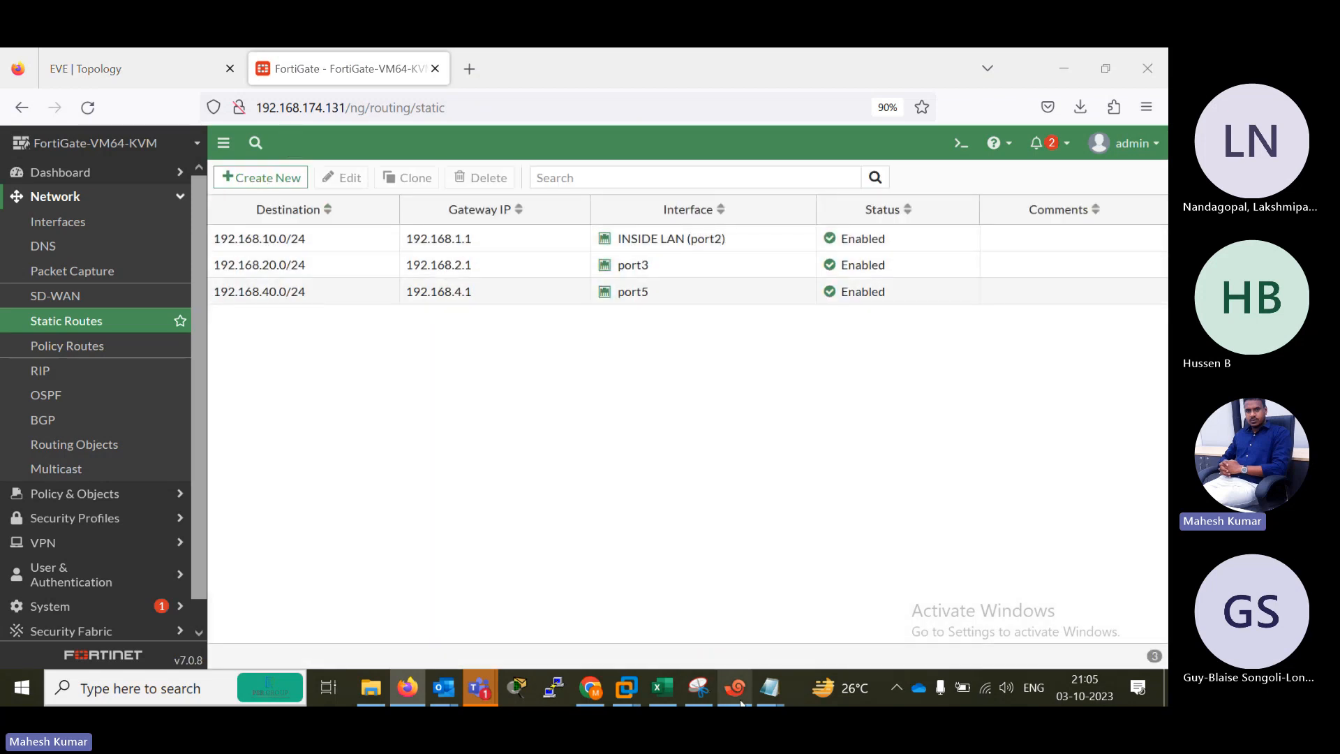
pyautogui.write('config ')
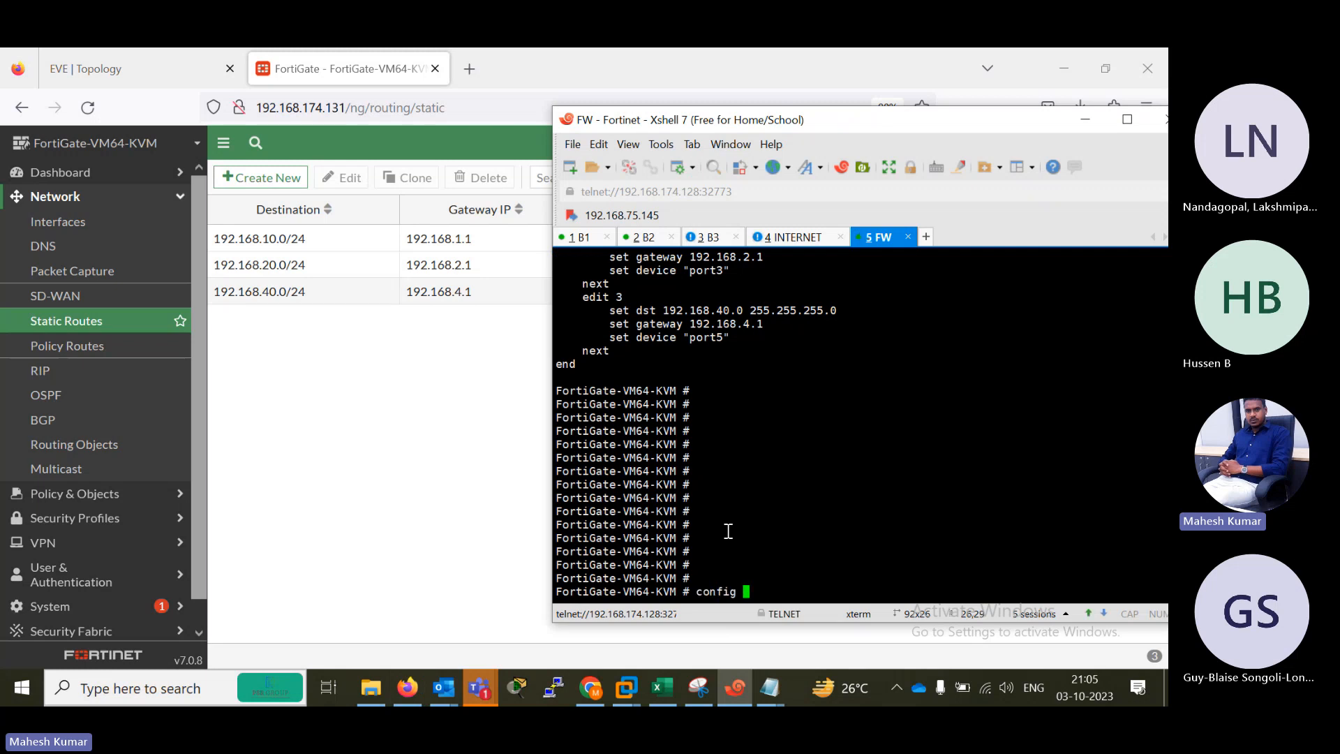
pyautogui.write('router static')
pyautogui.press('Return')
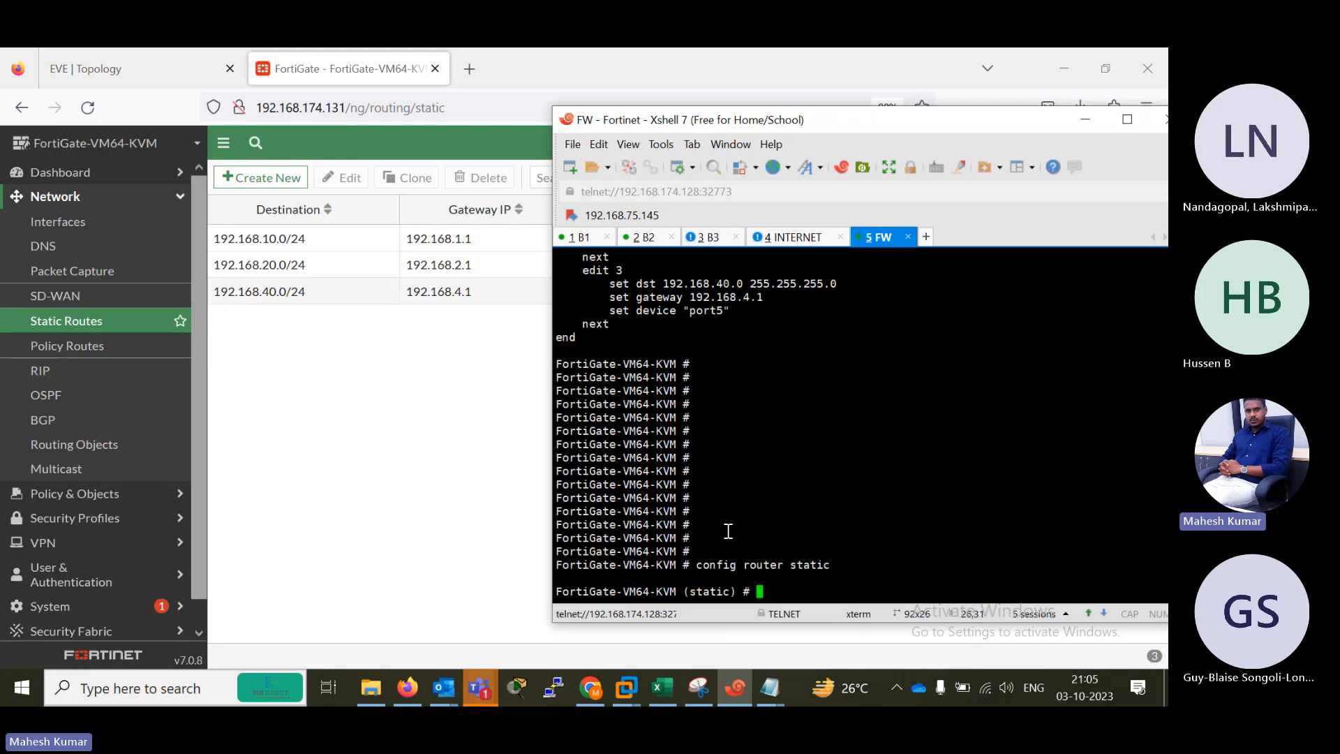
# Try to query the set dst options at the static prompt without opening a route entry.
pyautogui.write('se')
pyautogui.write('t ds?t?')
pyautogui.press('BackSpace')
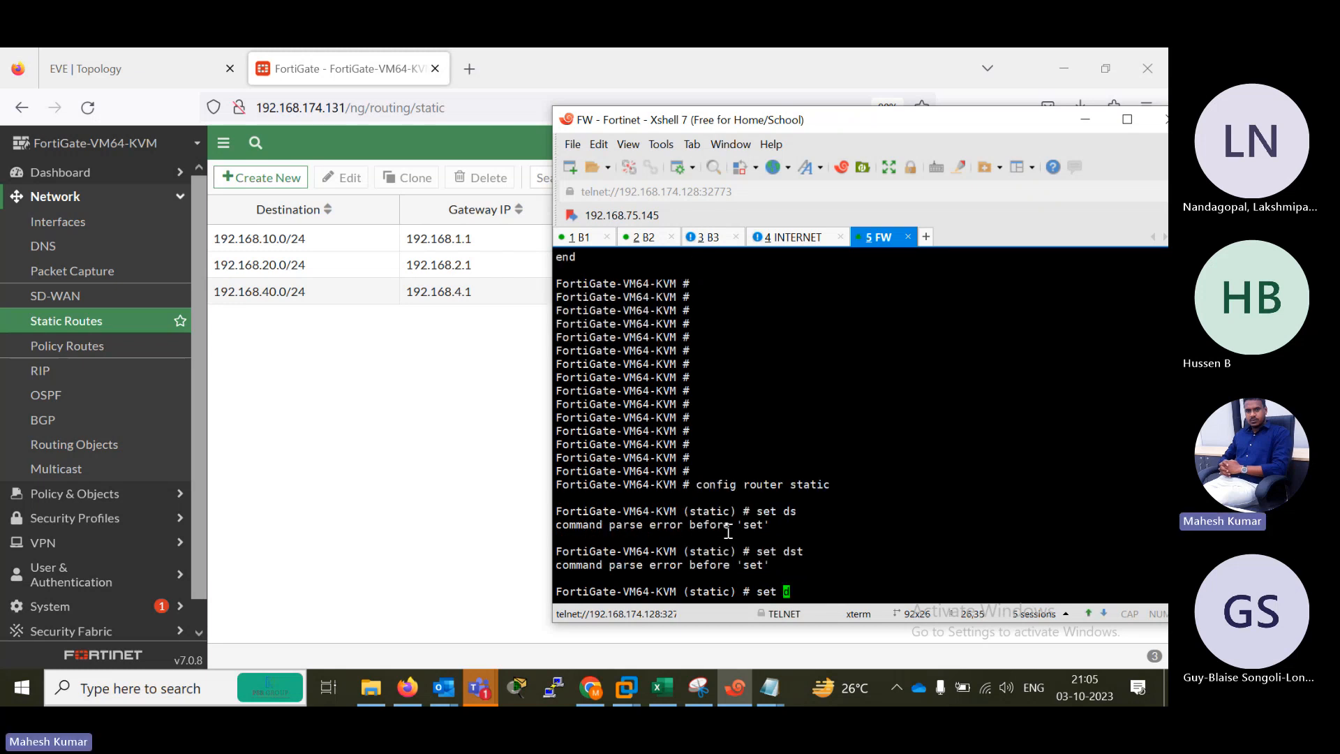
pyautogui.press('BackSpace')
pyautogui.press('BackSpace')
pyautogui.press('BackSpace')
pyautogui.press('BackSpace')
pyautogui.press('BackSpace')
# Create static route entry 4 with edit 4.
pyautogui.write('edit 4')
pyautogui.press('Return')
pyautogui.press('Return')
pyautogui.press('Return')
pyautogui.press('Return')
pyautogui.press('Return')
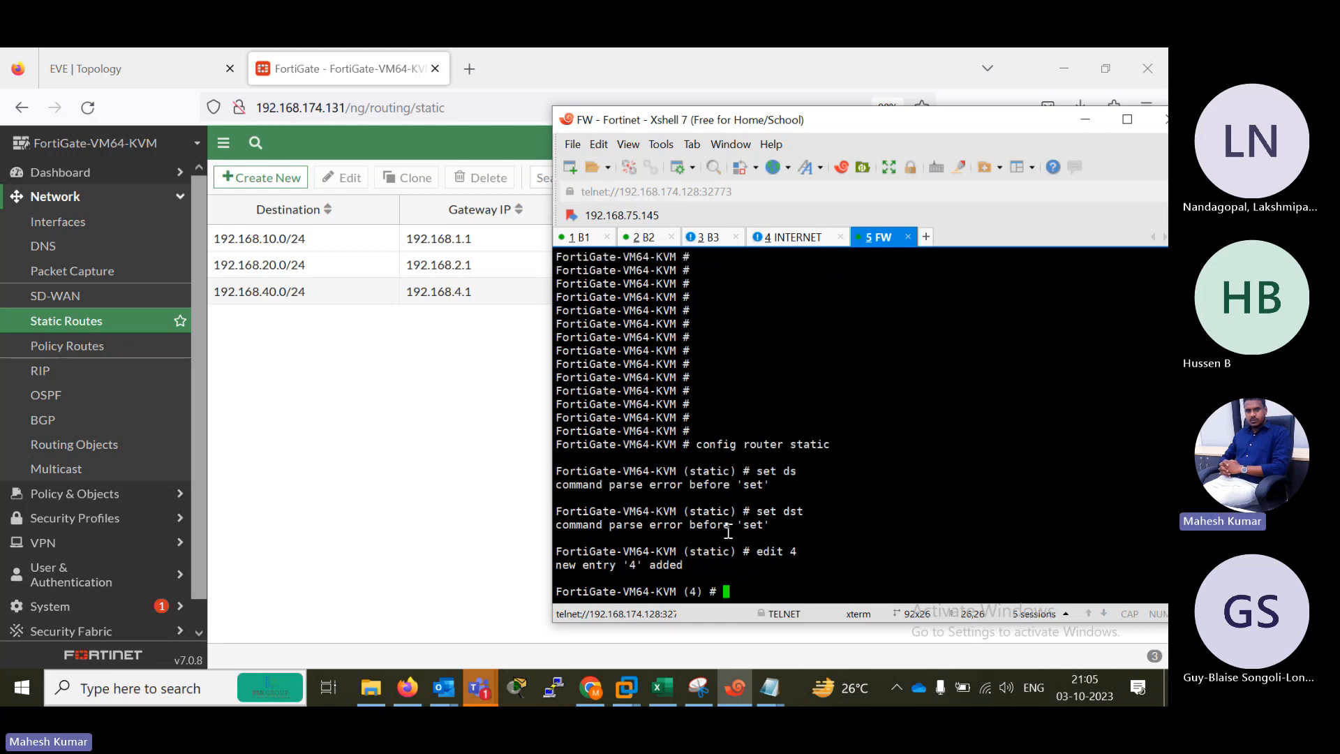
# Set the destination of static route 4 to the default network 0.0.0.0/0.
pyautogui.write('set d')
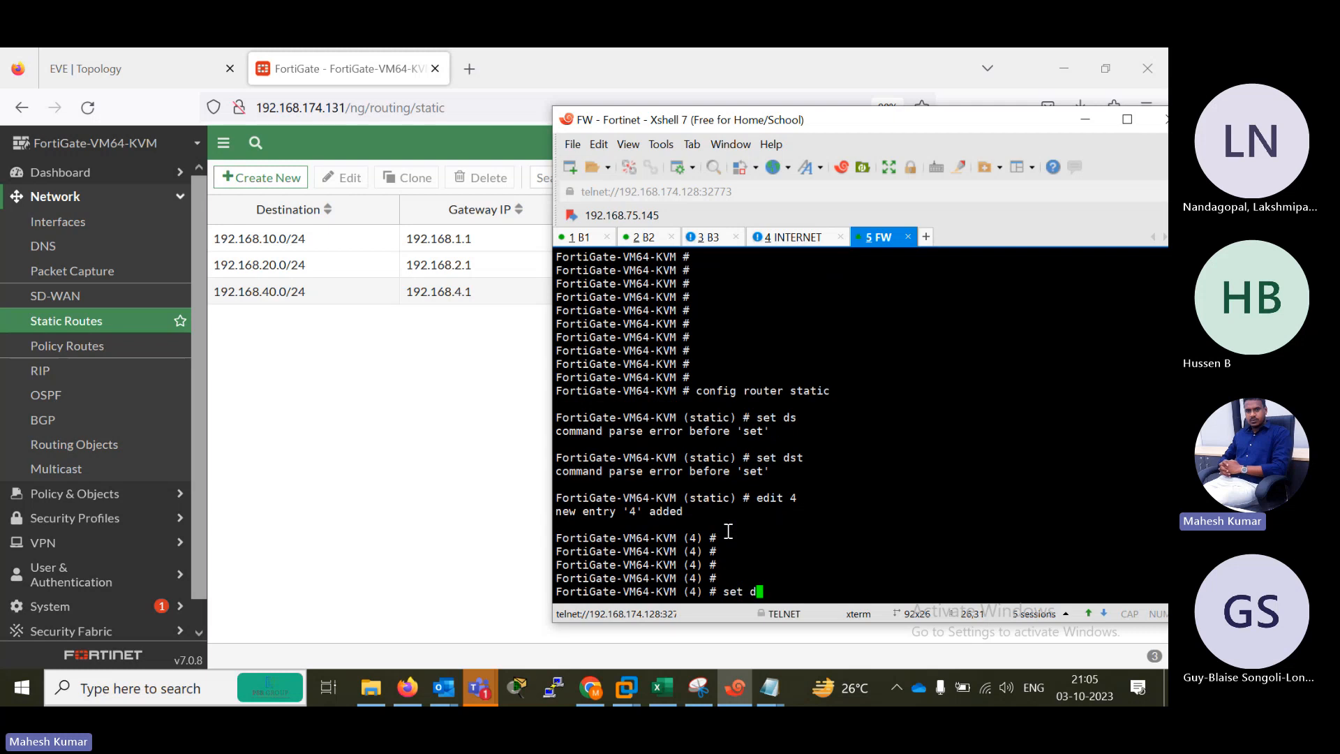
pyautogui.write('st 0/0/')
pyautogui.press('BackSpace')
pyautogui.press('BackSpace')
pyautogui.press('BackSpace')
pyautogui.write('.0.0.0/0')
pyautogui.press('Return')
# Set the gateway of static route 4 to 192.168.3.1.
pyautogui.write('set gateway ')
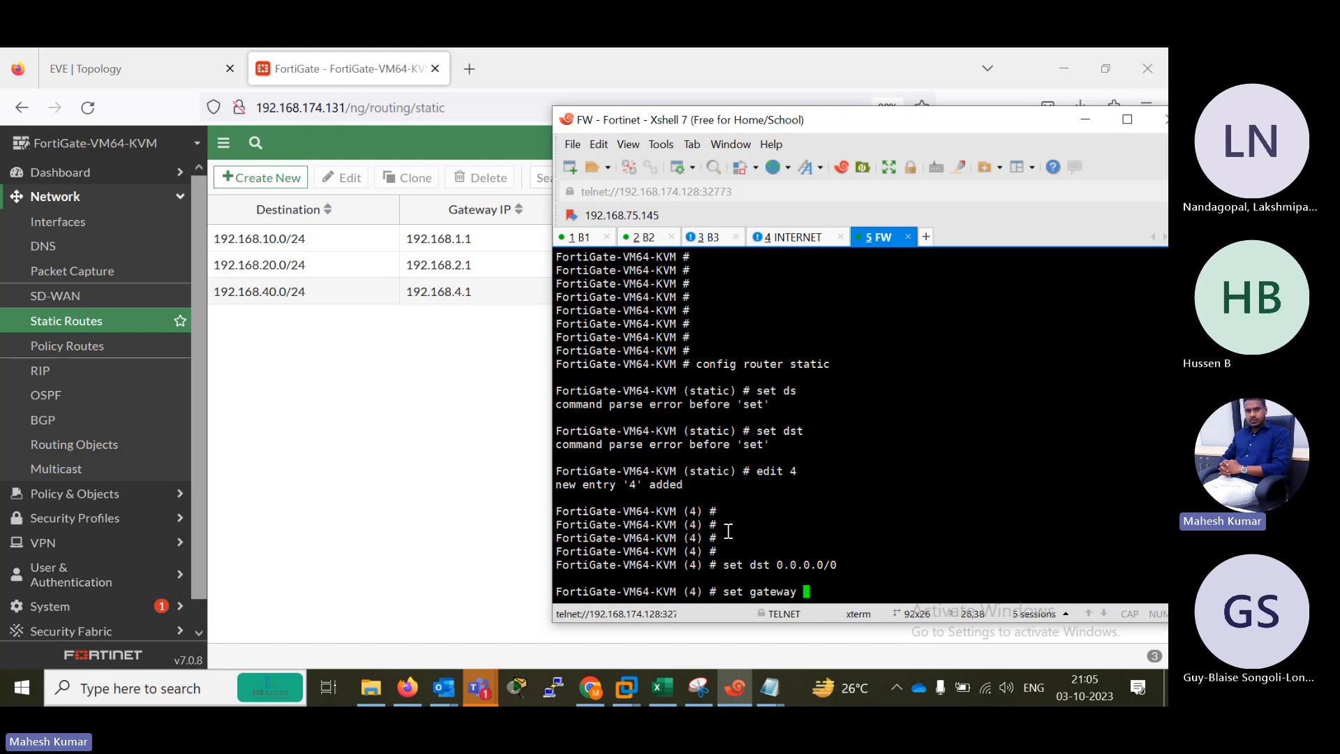
pyautogui.write('192.168.3.1')
pyautogui.press('Return')
# Set the device of static route 4 to port4 and save the route with end.
pyautogui.write('se')
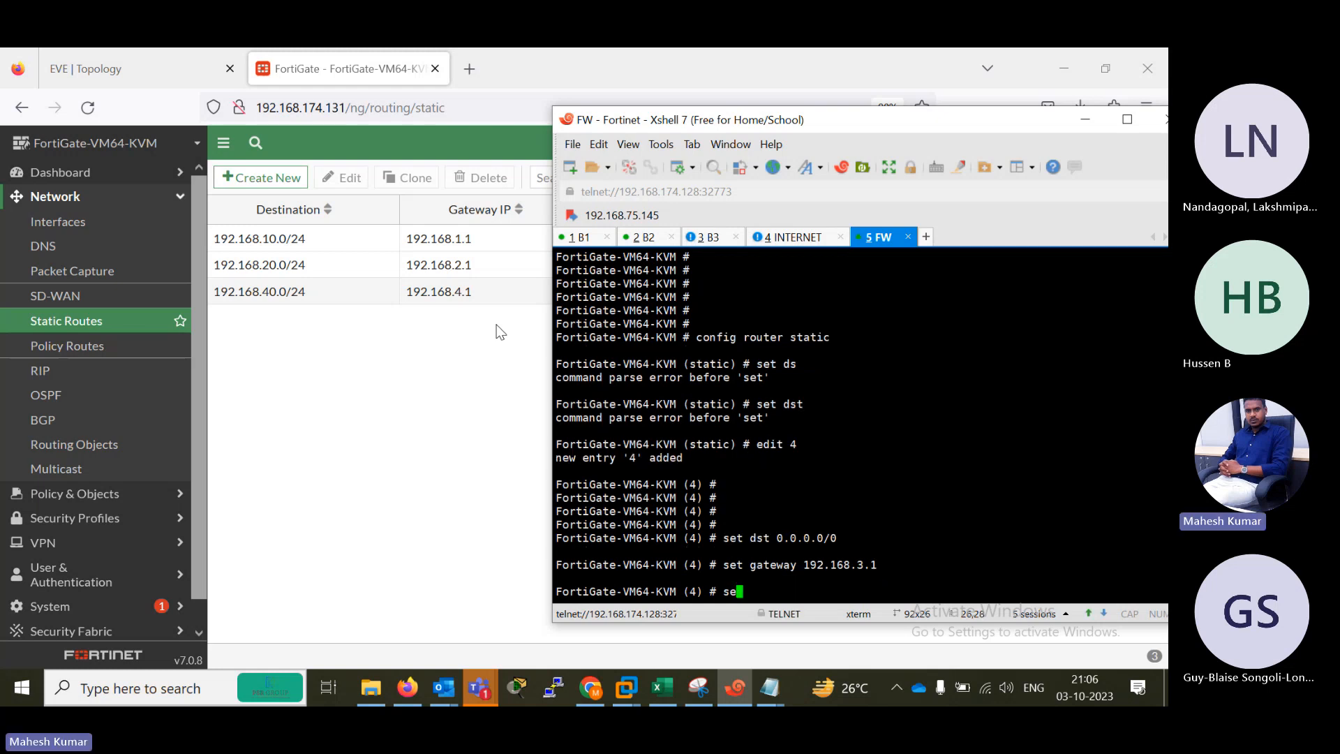
pyautogui.write('t device port1')
pyautogui.press('BackSpace')
pyautogui.write('3')
pyautogui.press('Return')
pyautogui.press('Return')
pyautogui.press('Return')
pyautogui.write('end')
pyautogui.press('Return')
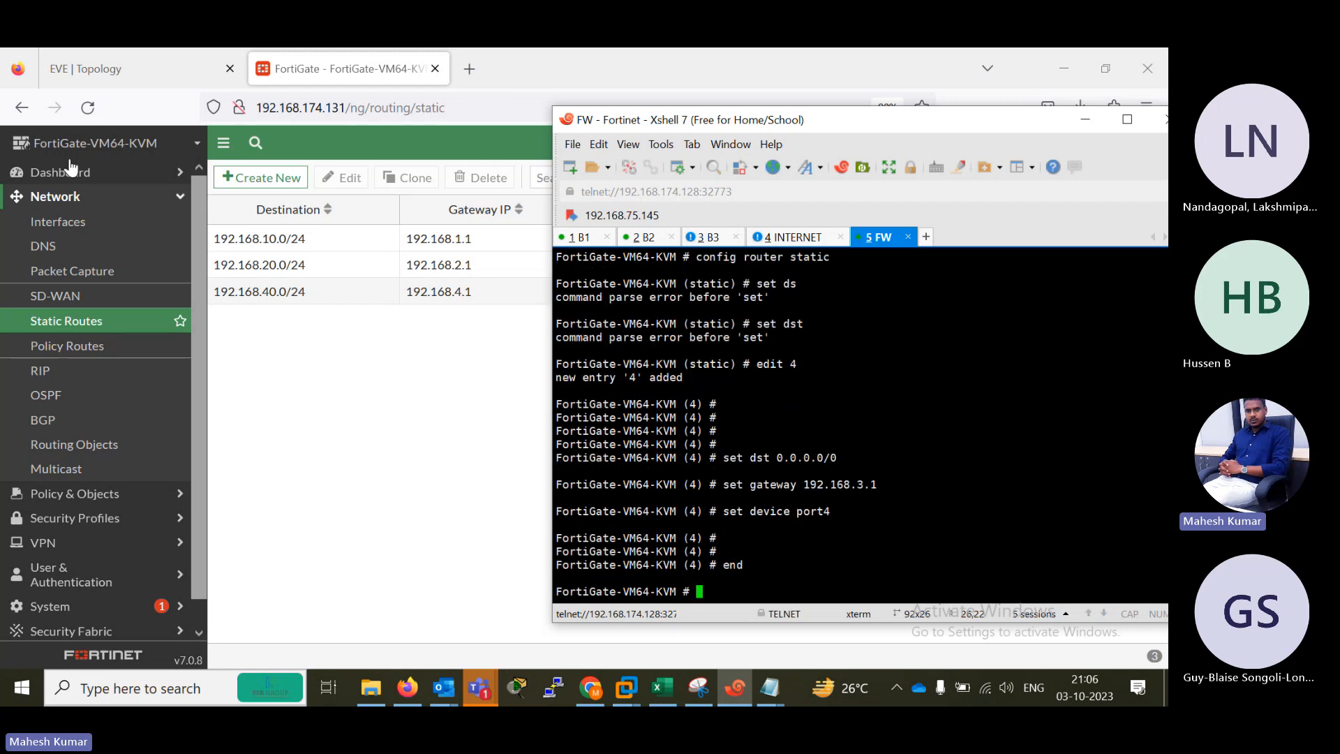
# Refresh the static routes list in the FortiGate web interface and open a blank new firewall policy form for reference.
pyautogui.click(88, 114)
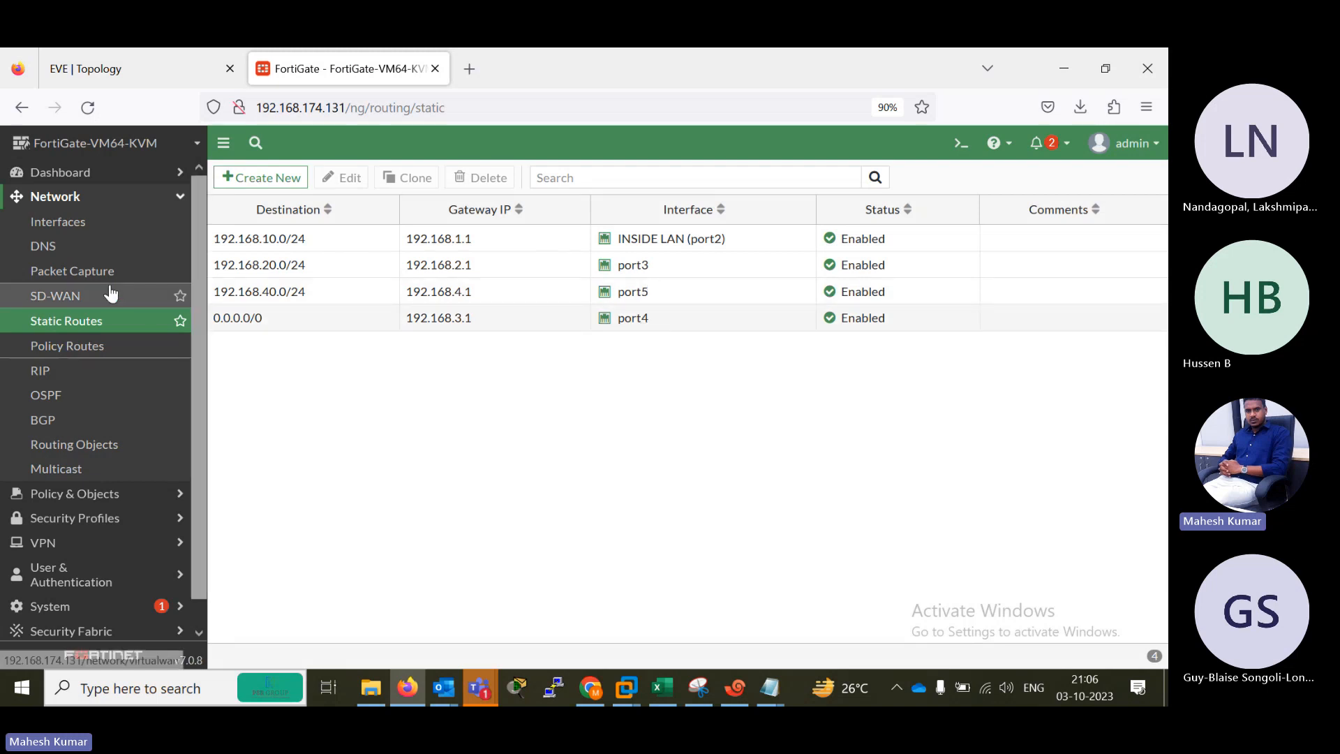
pyautogui.click(68, 494)
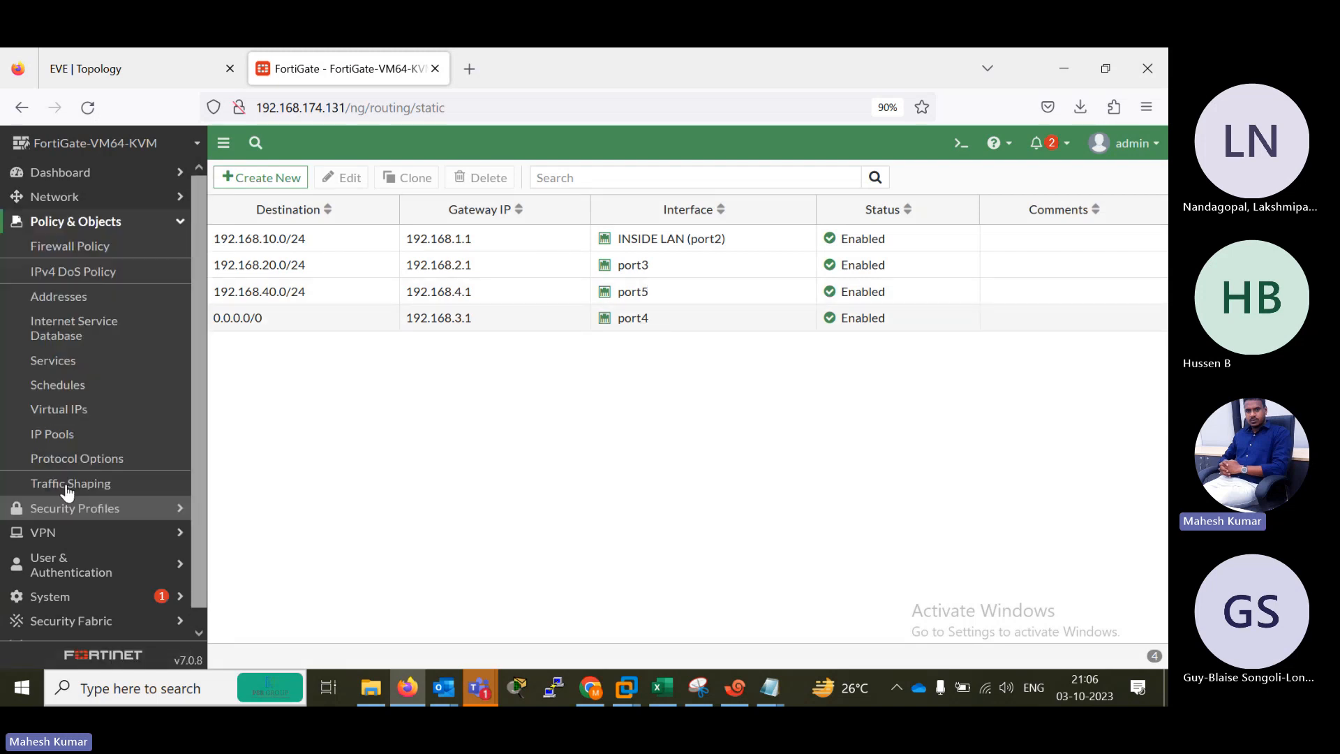
pyautogui.click(42, 250)
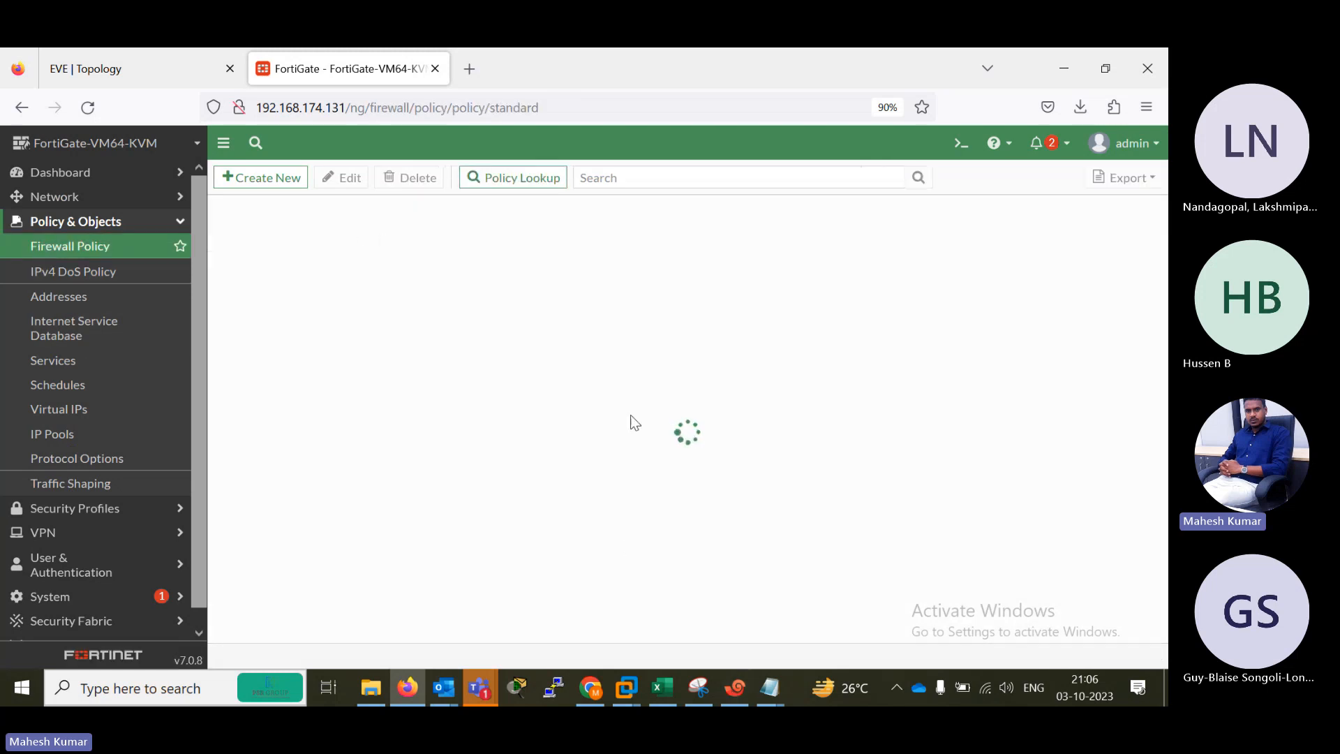
pyautogui.click(262, 180)
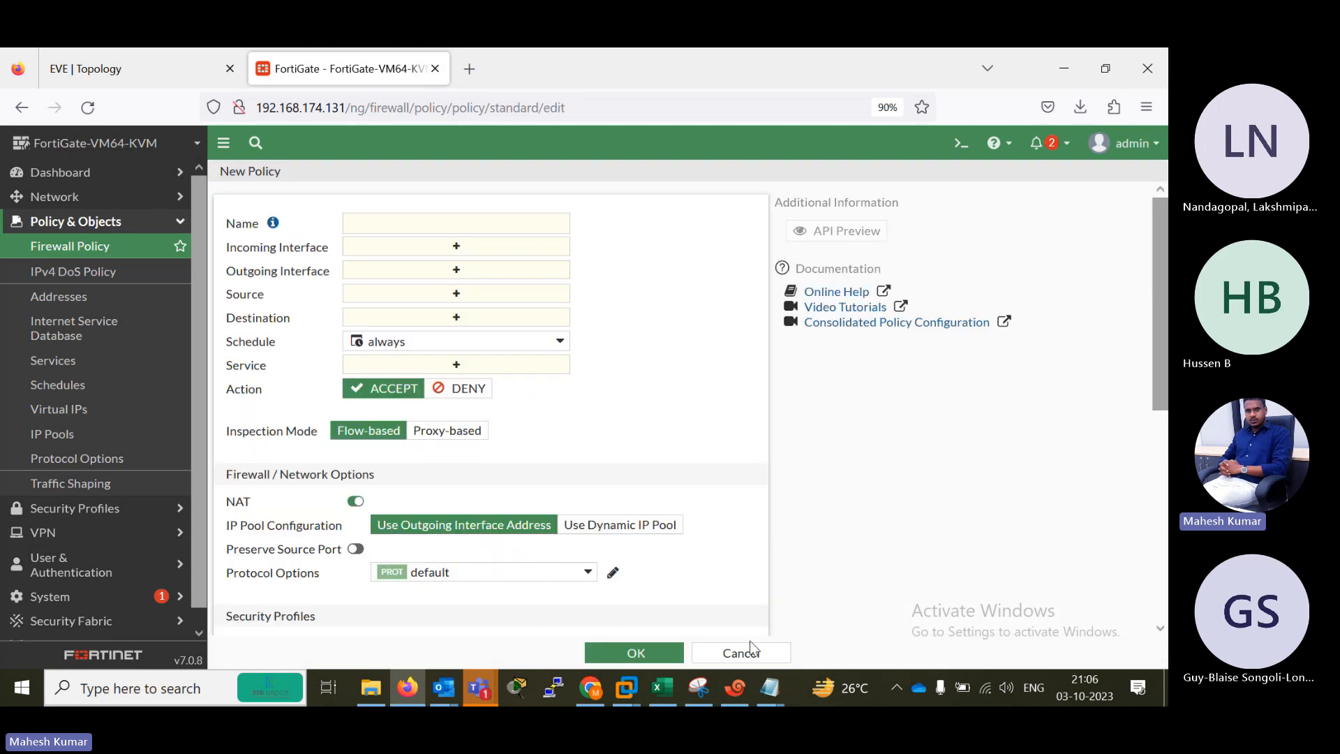
# Switch back to the FW session in Xshell and enter firewall policy configuration with config firewall policy.
pyautogui.click(745, 688)
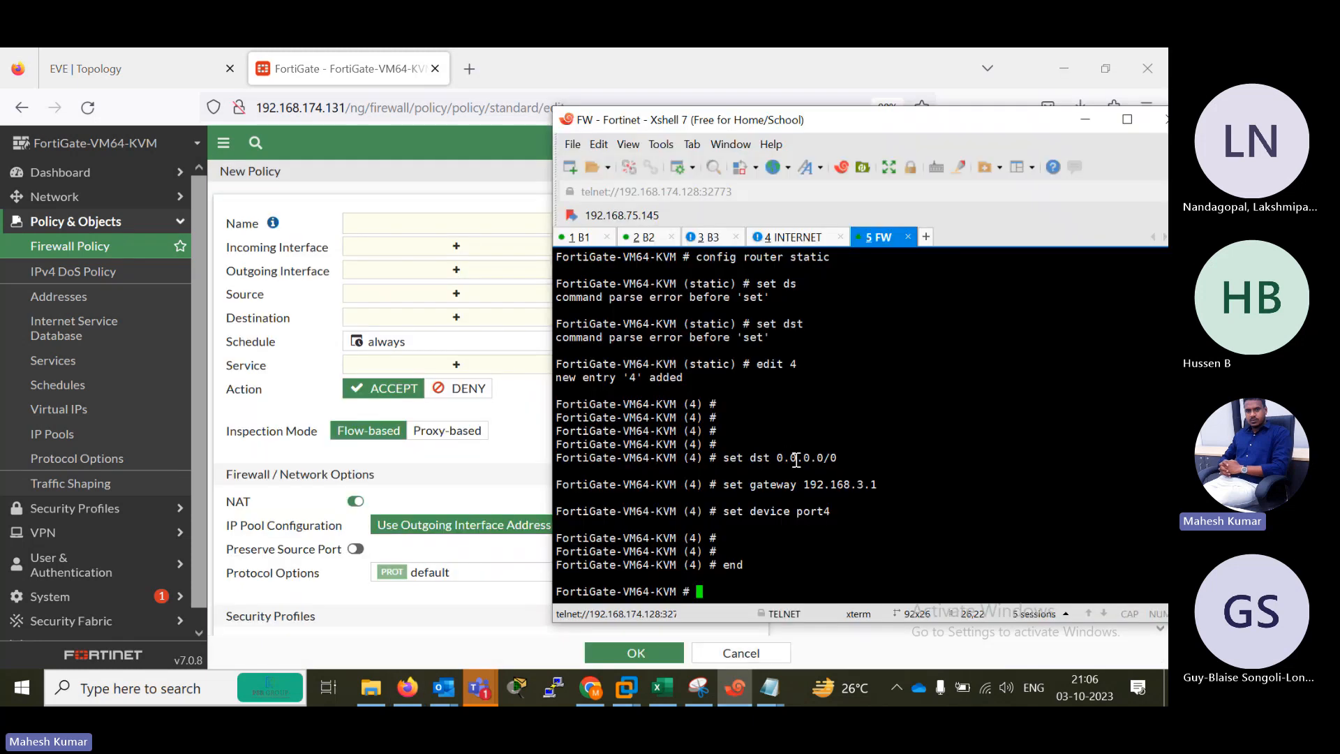
pyautogui.press('Return')
pyautogui.press('Return')
pyautogui.press('Return')
pyautogui.press('Return')
pyautogui.press('Return')
pyautogui.write('config ')
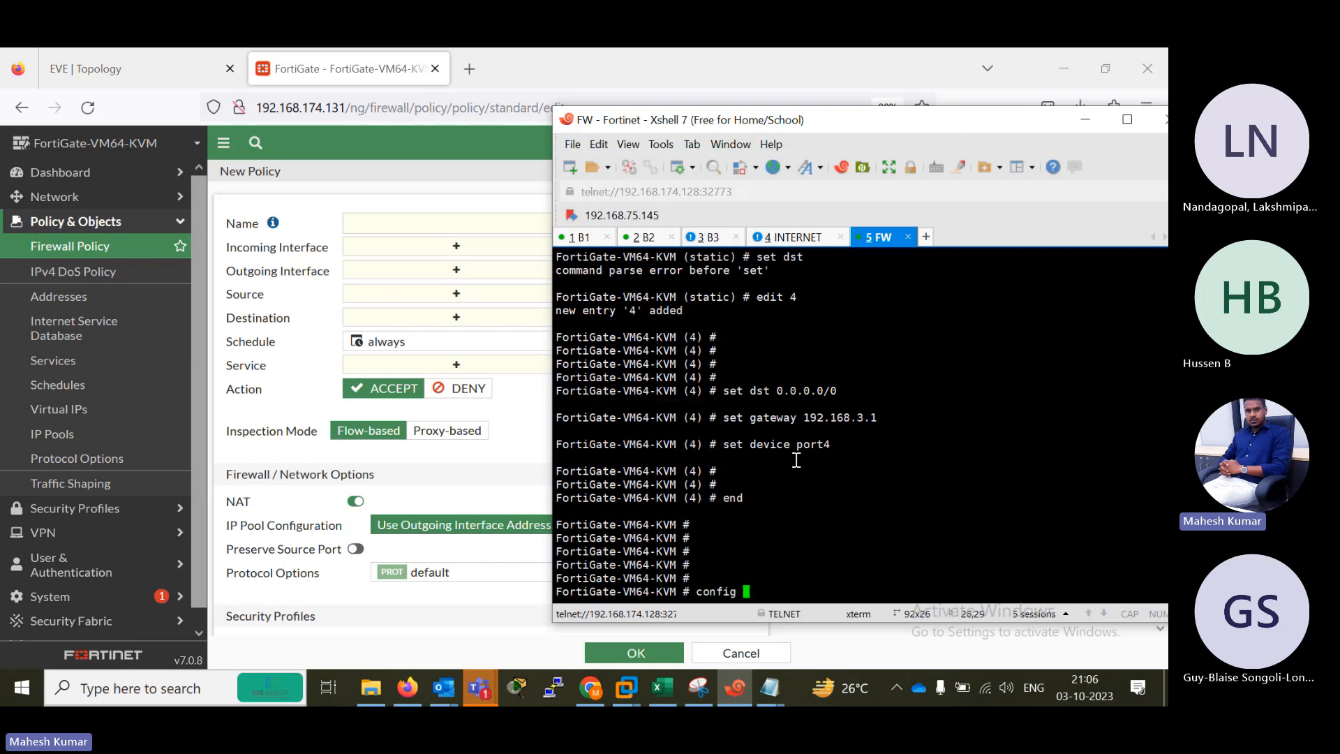
pyautogui.write('file-filter')
pyautogui.press('BackSpace')
pyautogui.press('BackSpace')
pyautogui.press('BackSpace')
pyautogui.press('BackSpace')
pyautogui.press('BackSpace')
pyautogui.press('BackSpace')
pyautogui.press('BackSpace')
pyautogui.press('BackSpace')
pyautogui.press('BackSpace')
pyautogui.press('BackSpace')
pyautogui.press('BackSpace')
pyautogui.write('firewall policy')
pyautogui.press('Return')
pyautogui.press('Return')
pyautogui.press('Return')
# Create firewall policy entry 1 with edit 1.
pyautogui.write('se')
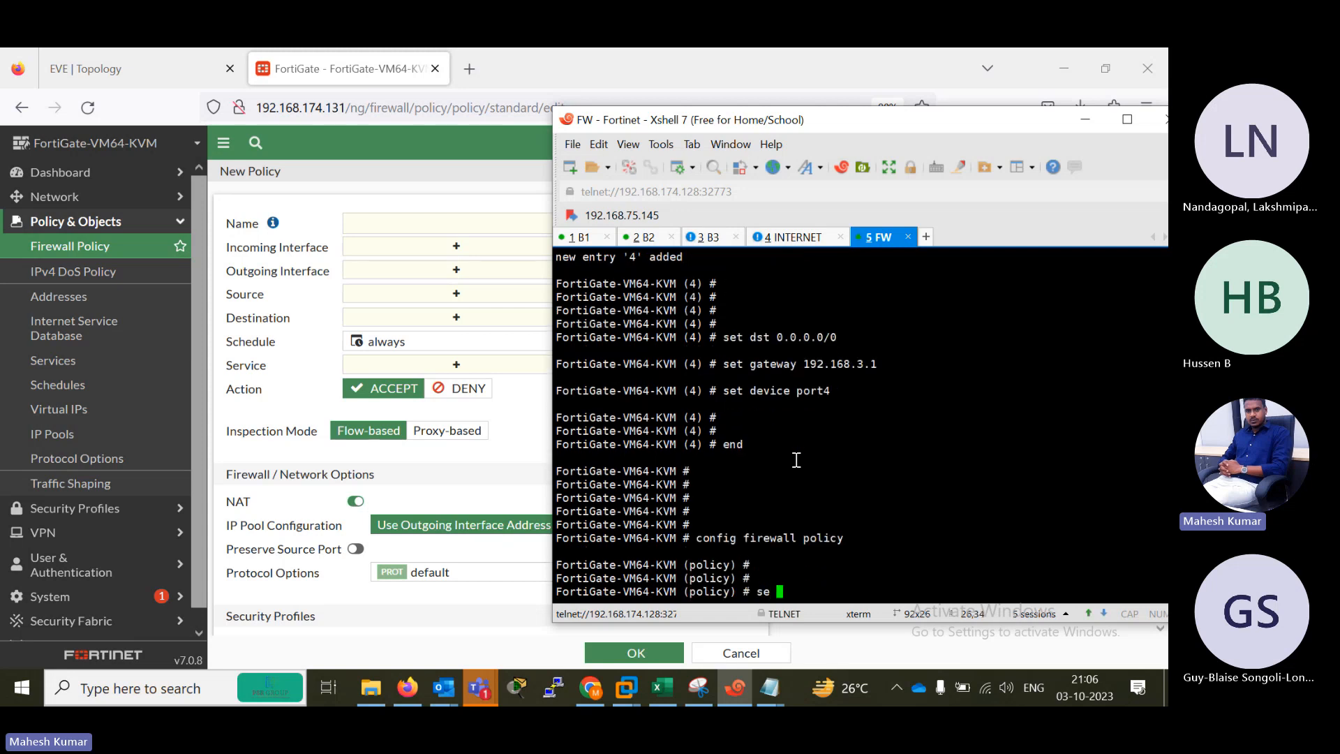
pyautogui.press('BackSpace')
pyautogui.press('BackSpace')
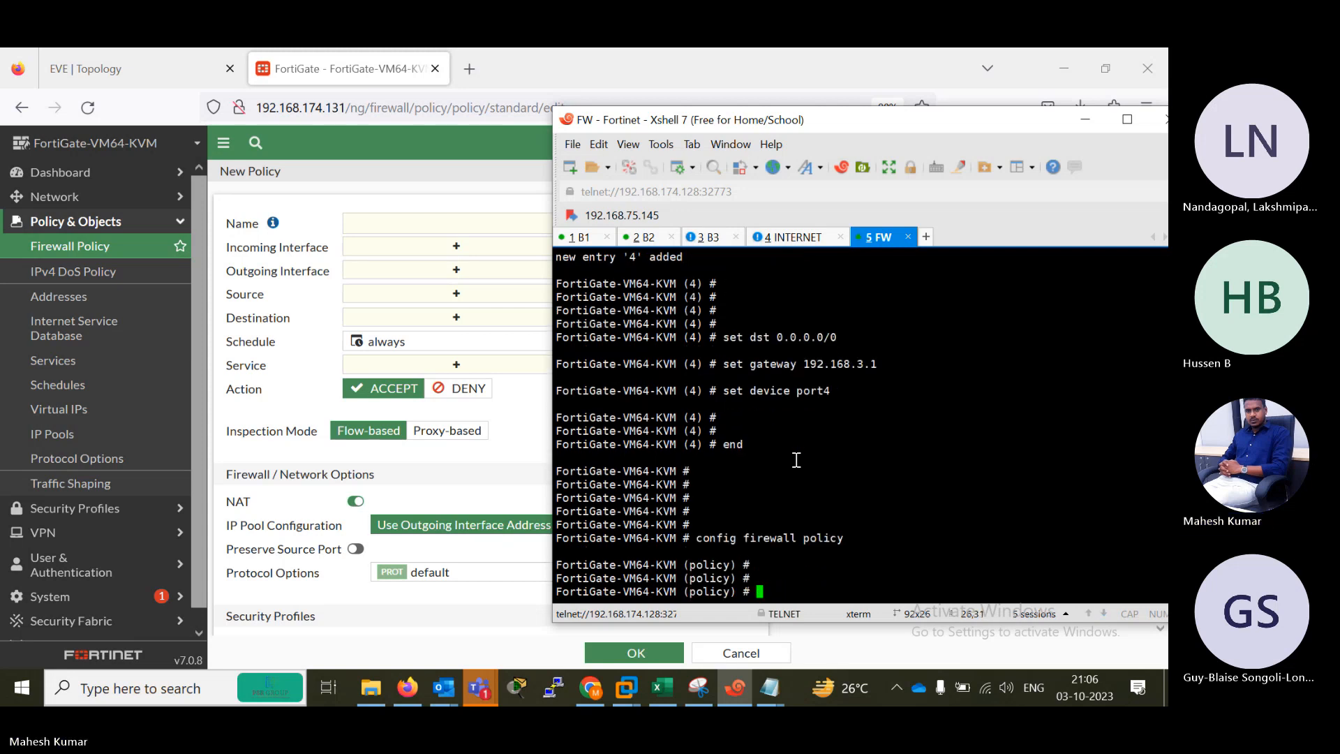
pyautogui.write('edit 1')
pyautogui.press('Return')
pyautogui.press('Return')
pyautogui.press('Return')
# Name firewall policy 1 ALL-ALL.
pyautogui.write('se')
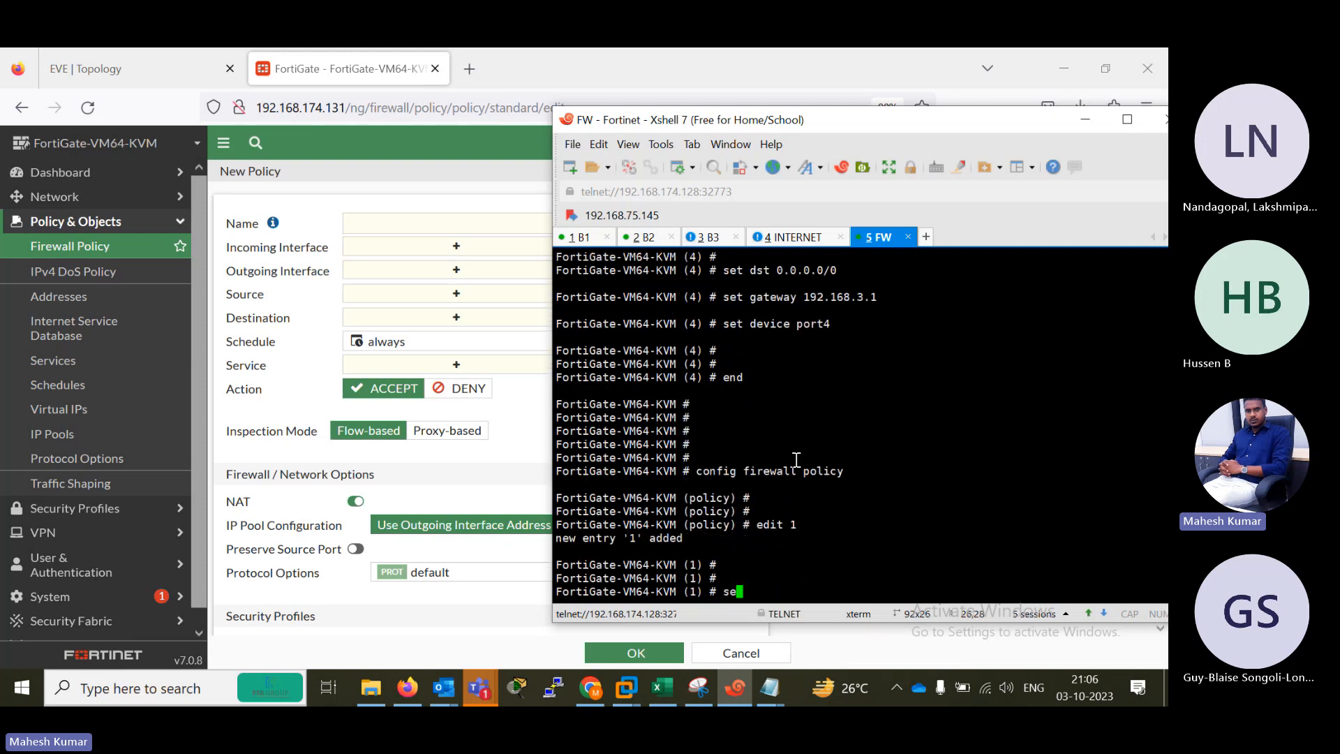
pyautogui.write('t name ALL-ALL')
pyautogui.press('Return')
pyautogui.press('Return')
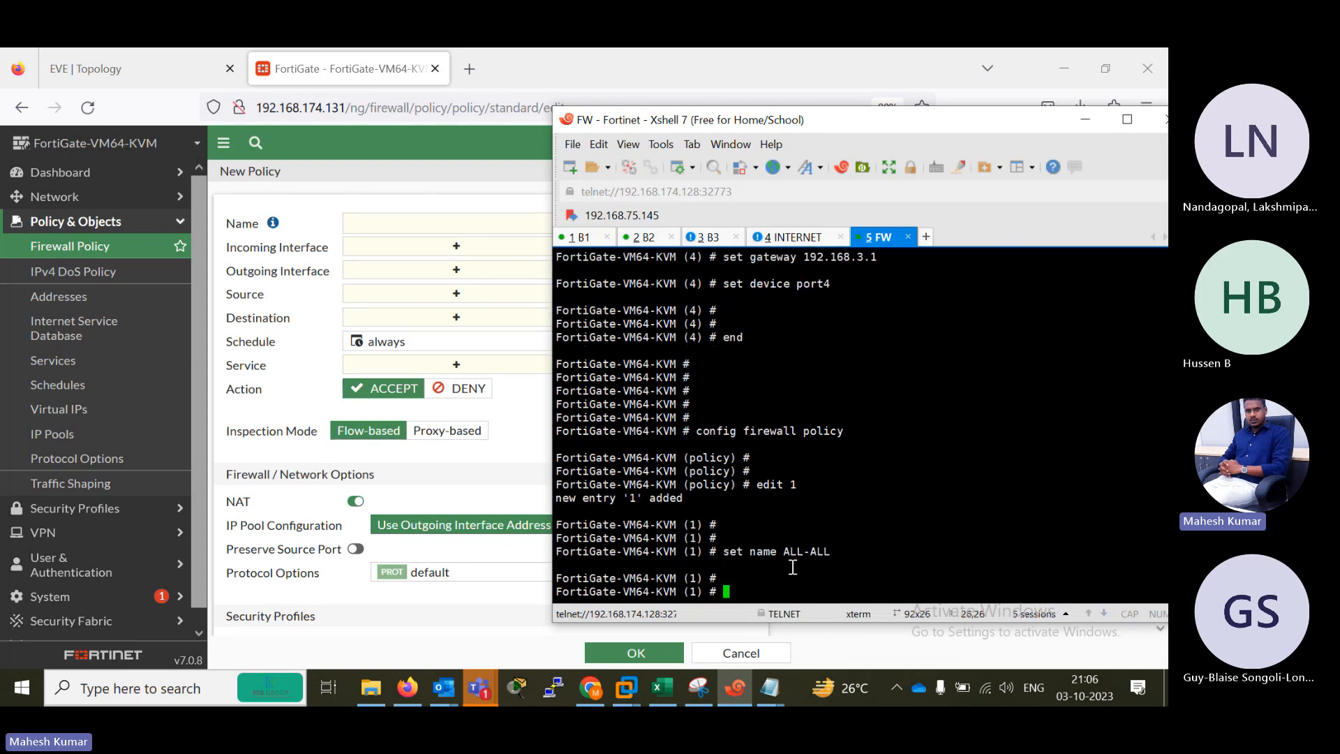
pyautogui.moveTo(785, 552); pyautogui.dragTo(833, 551)
pyautogui.click(764, 581)
pyautogui.press('Return')
pyautogui.press('Return')
pyautogui.press('Return')
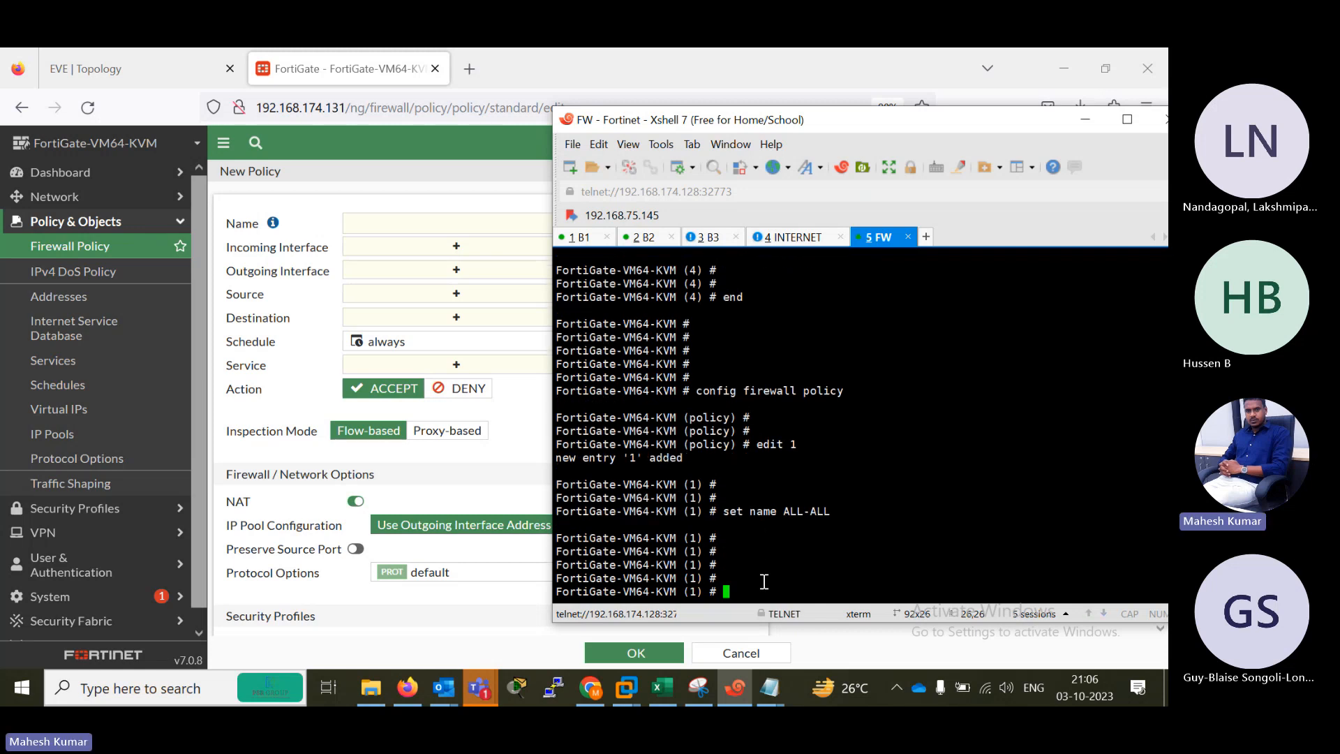
# Set the source interfaces of firewall policy 1 to port2, port3, port4 and port5 with set srcintf.
pyautogui.write('set internet-service')
pyautogui.hotkey('ctrl', 'w')
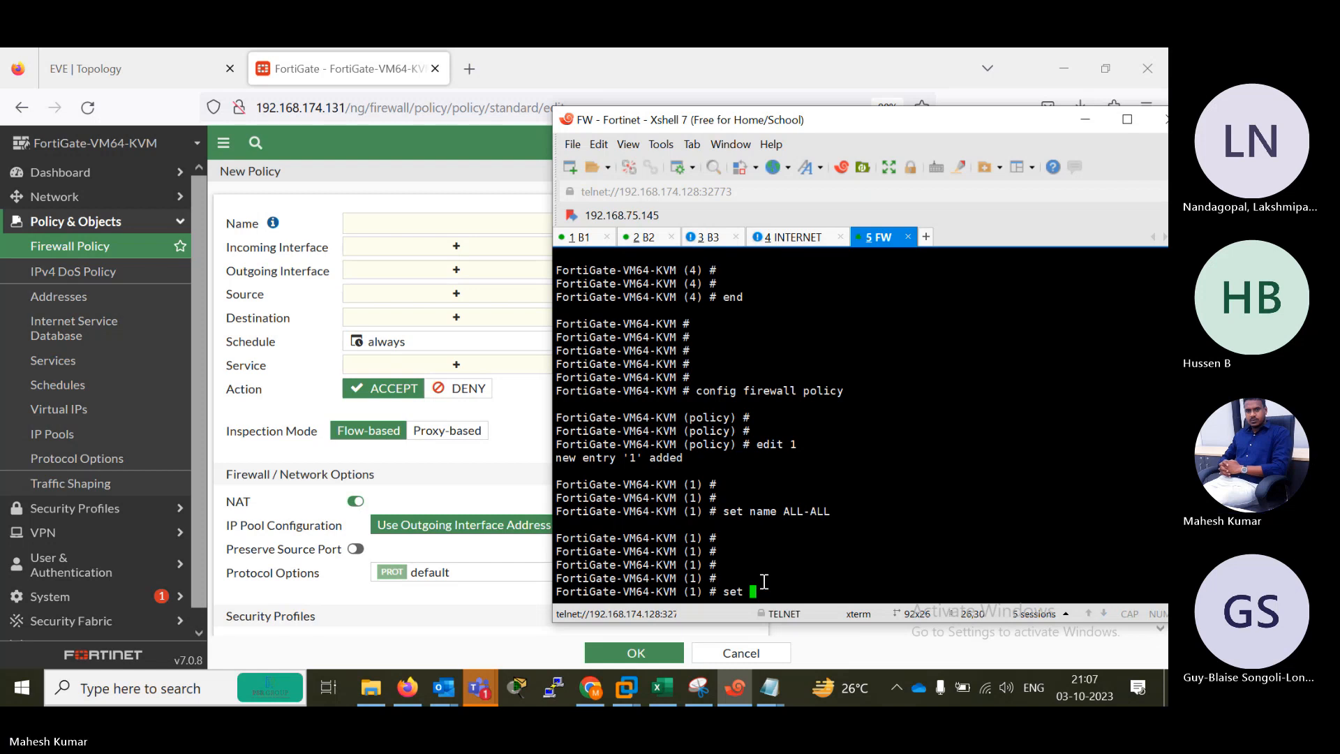
pyautogui.write('srcintf ')
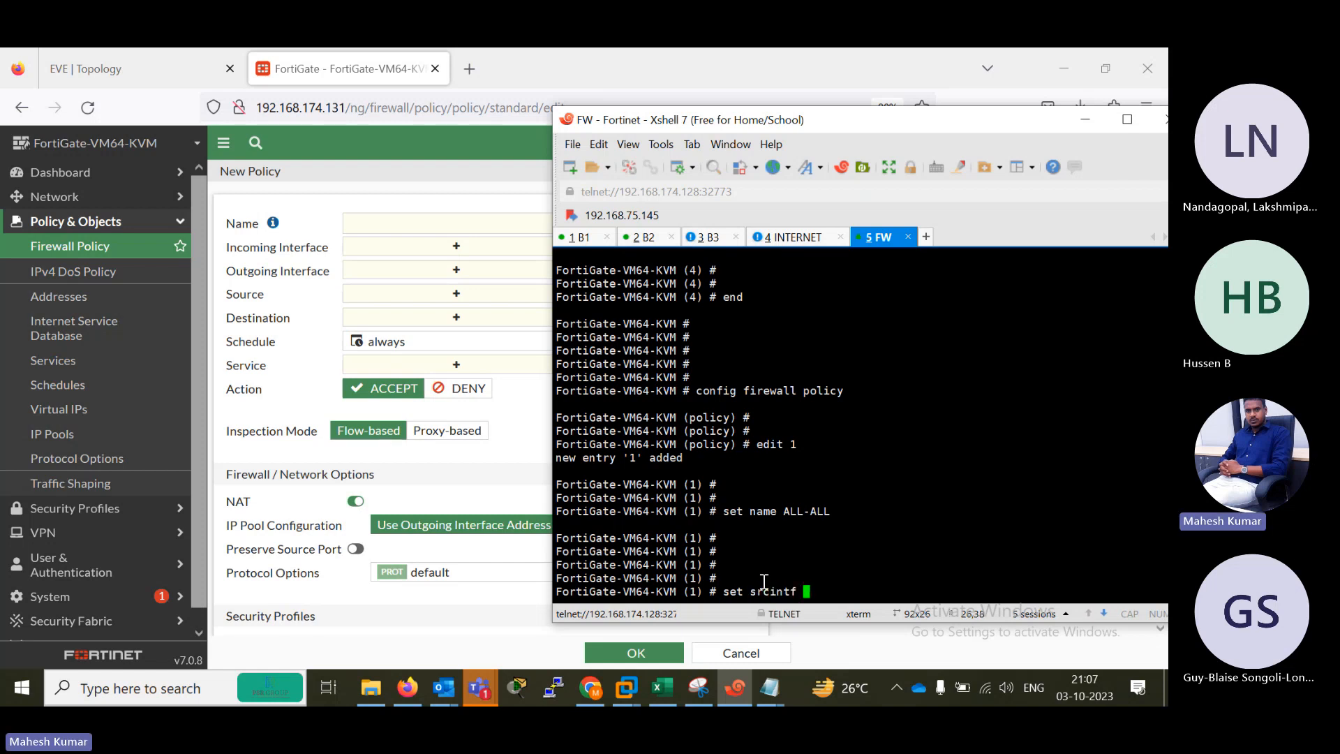
pyautogui.write('port1')
pyautogui.write(' port3 port4 port5')
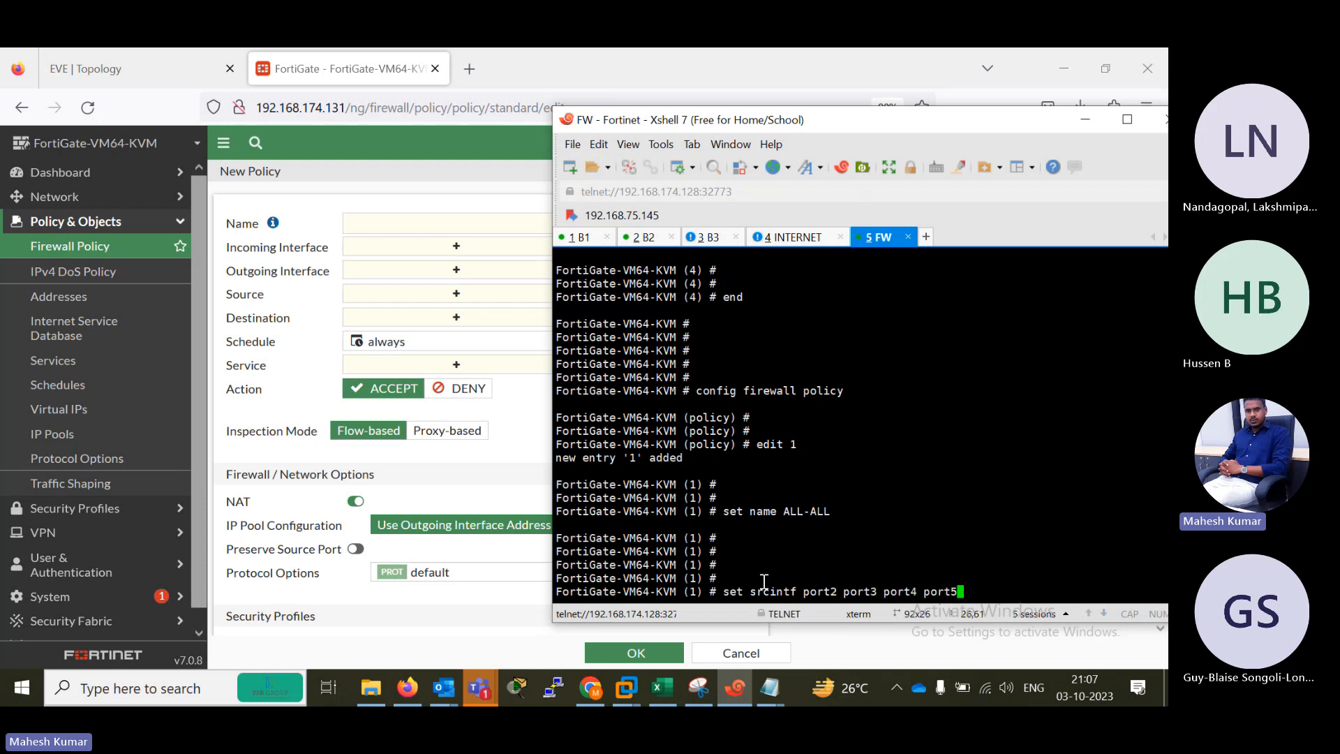
pyautogui.press('Return')
pyautogui.press('Return')
# Set the policy's destination interfaces with set dstint port2 port3 port4 port5.
pyautogui.write('set')
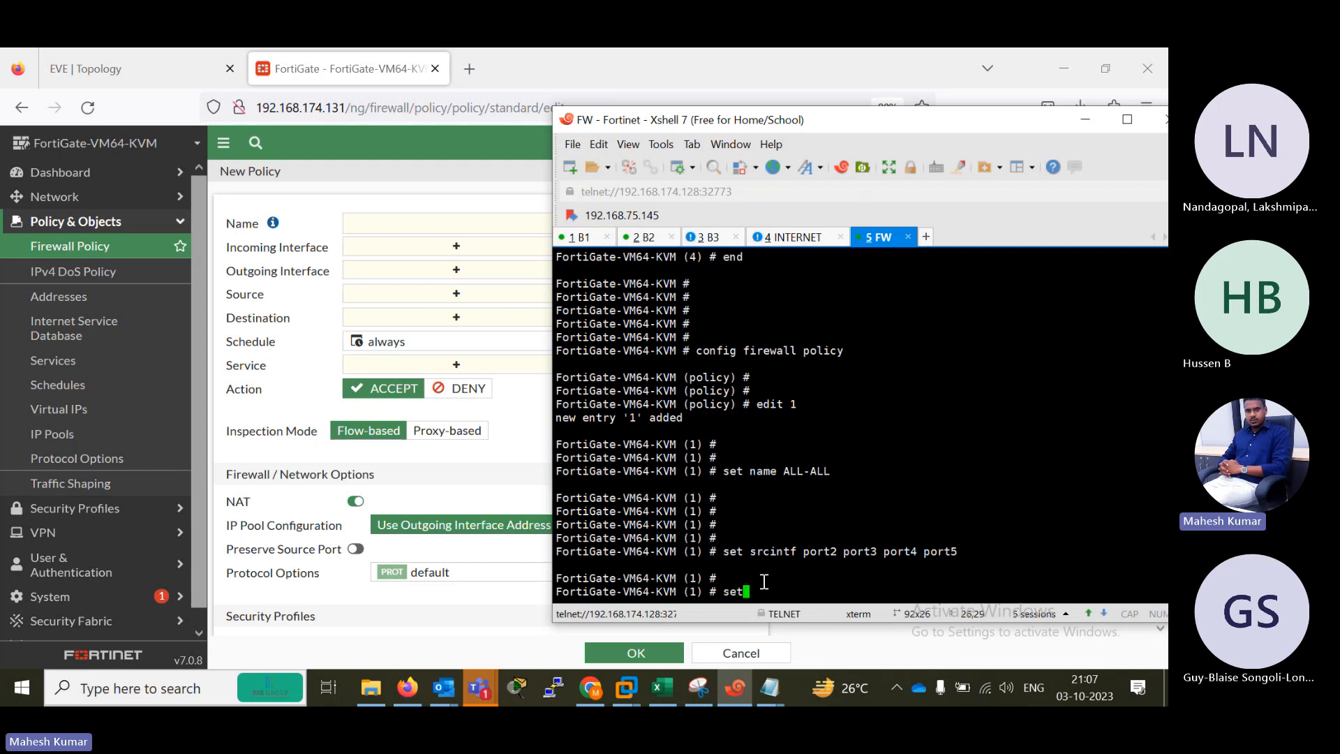
pyautogui.write(' dst')
pyautogui.write('int port1')
pyautogui.write(' port3 port4 port5')
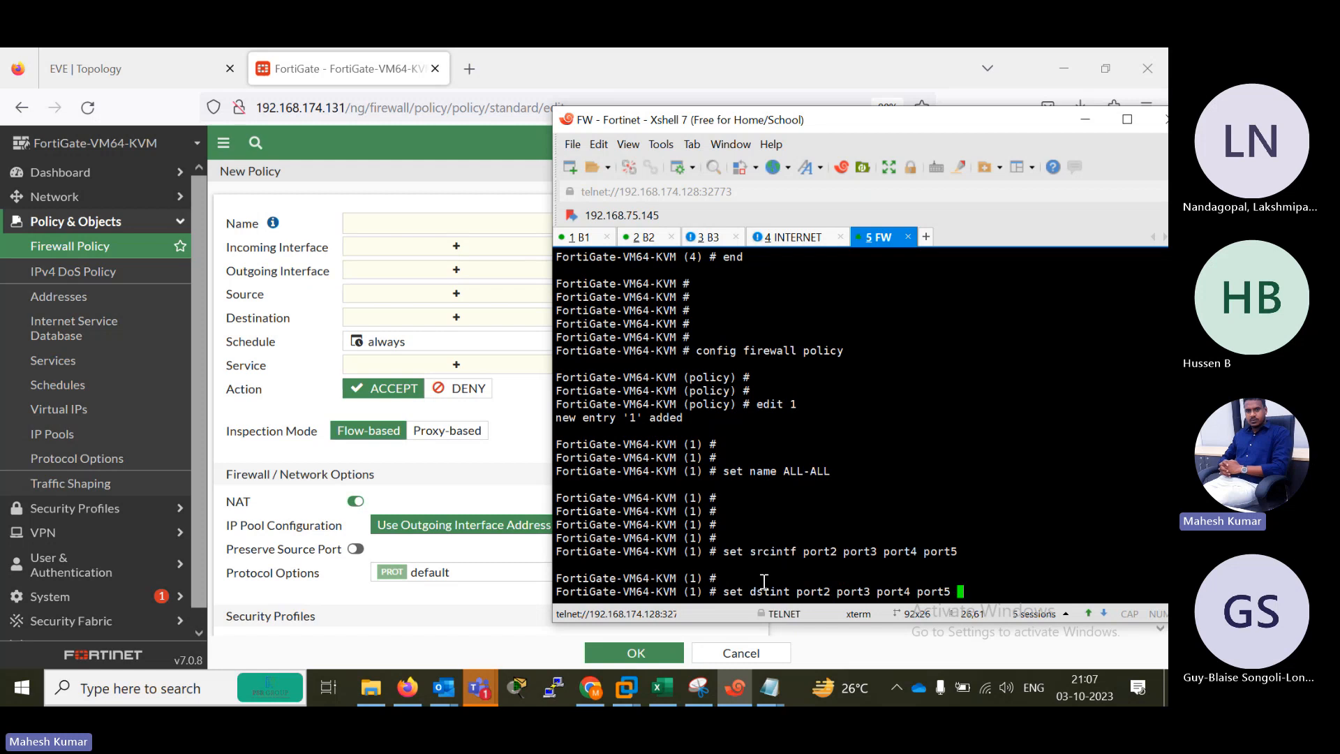
pyautogui.press('Return')
pyautogui.write('set')
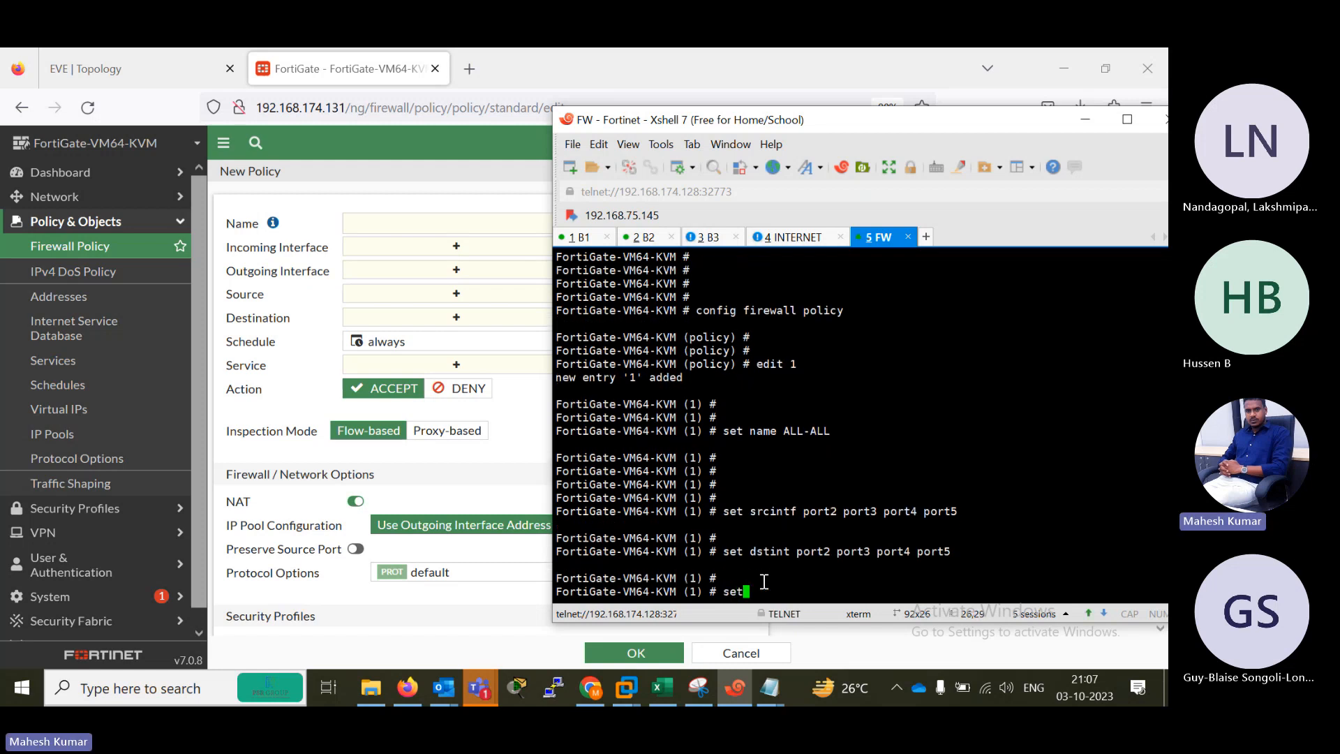
pyautogui.write(' ss')
pyautogui.write('ou')
pyautogui.press('BackSpace')
pyautogui.press('BackSpace')
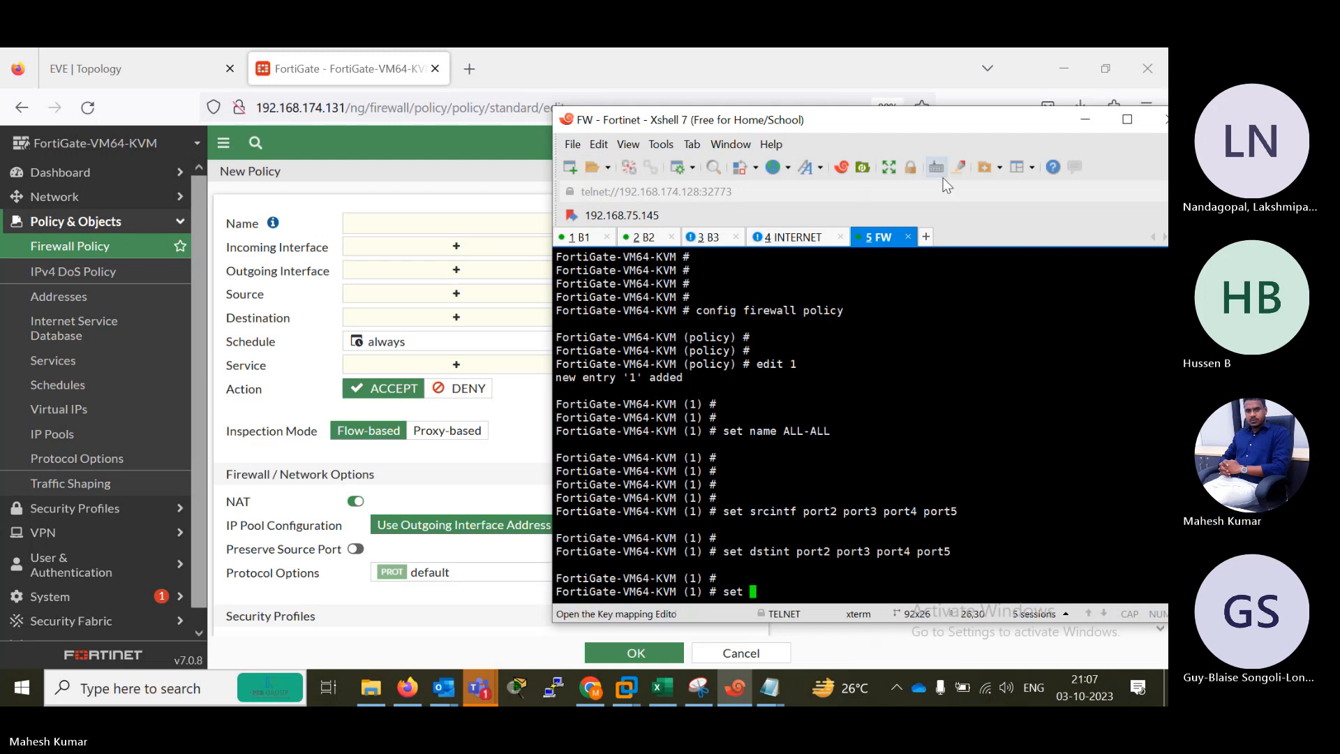
pyautogui.write('sour')
pyautogui.press('BackSpace')
pyautogui.press('BackSpace')
pyautogui.press('BackSpace')
pyautogui.press('BackSpace')
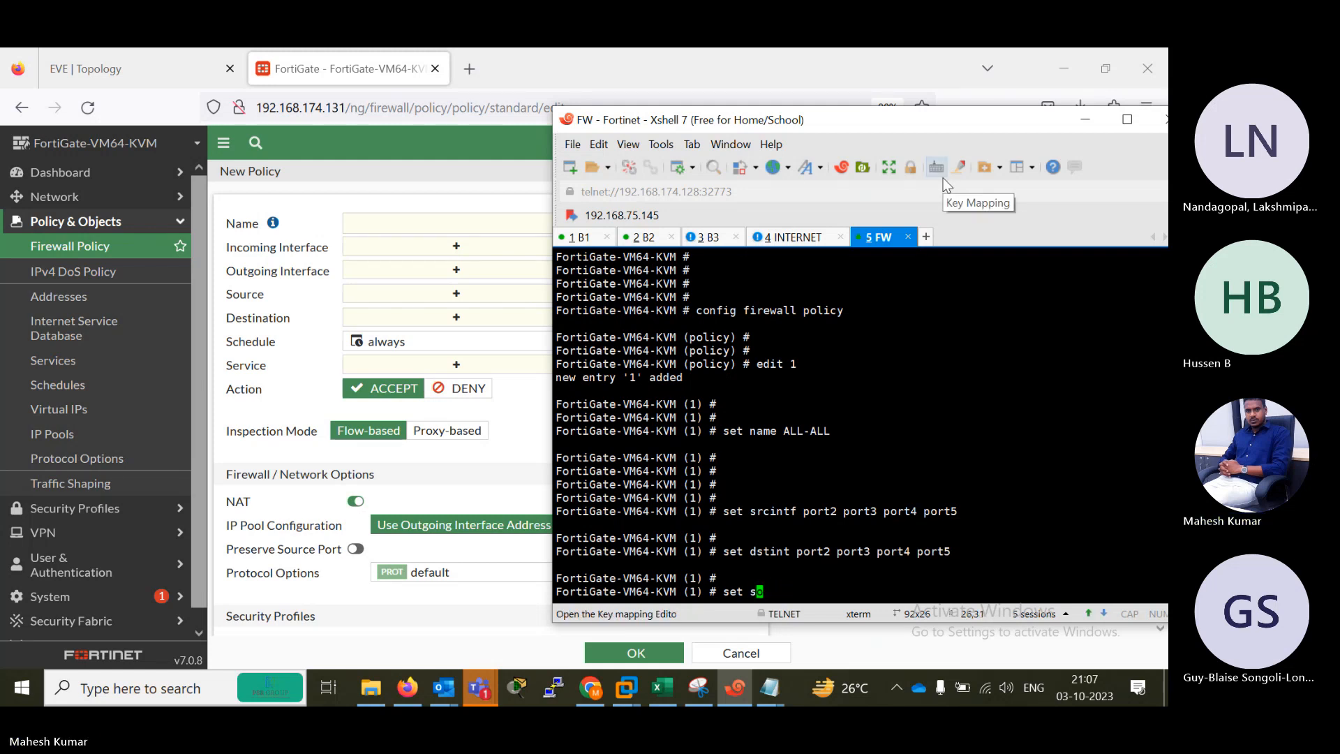
pyautogui.write('a')
pyautogui.write('d')
pyautogui.press('BackSpace')
pyautogui.press('BackSpace')
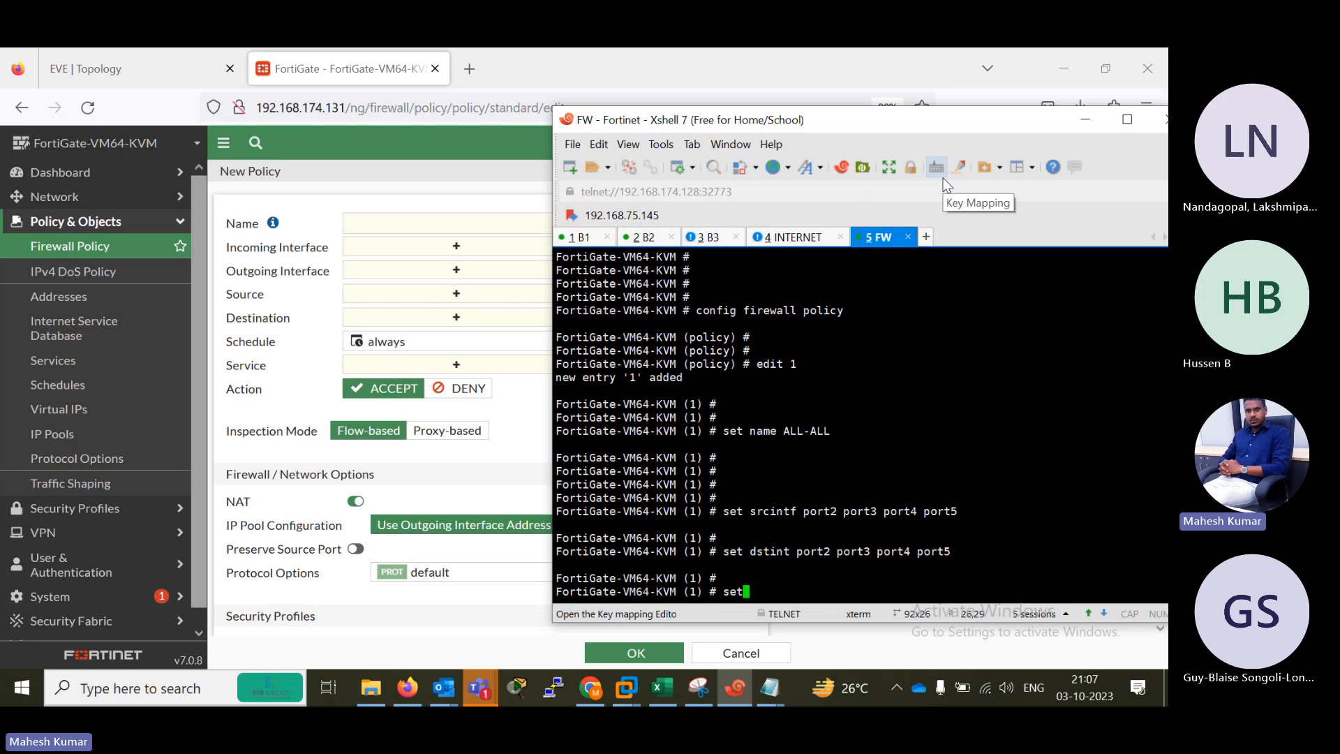
# Set the policy's source address to all with set srcaddr all.
pyautogui.write('srcadd')
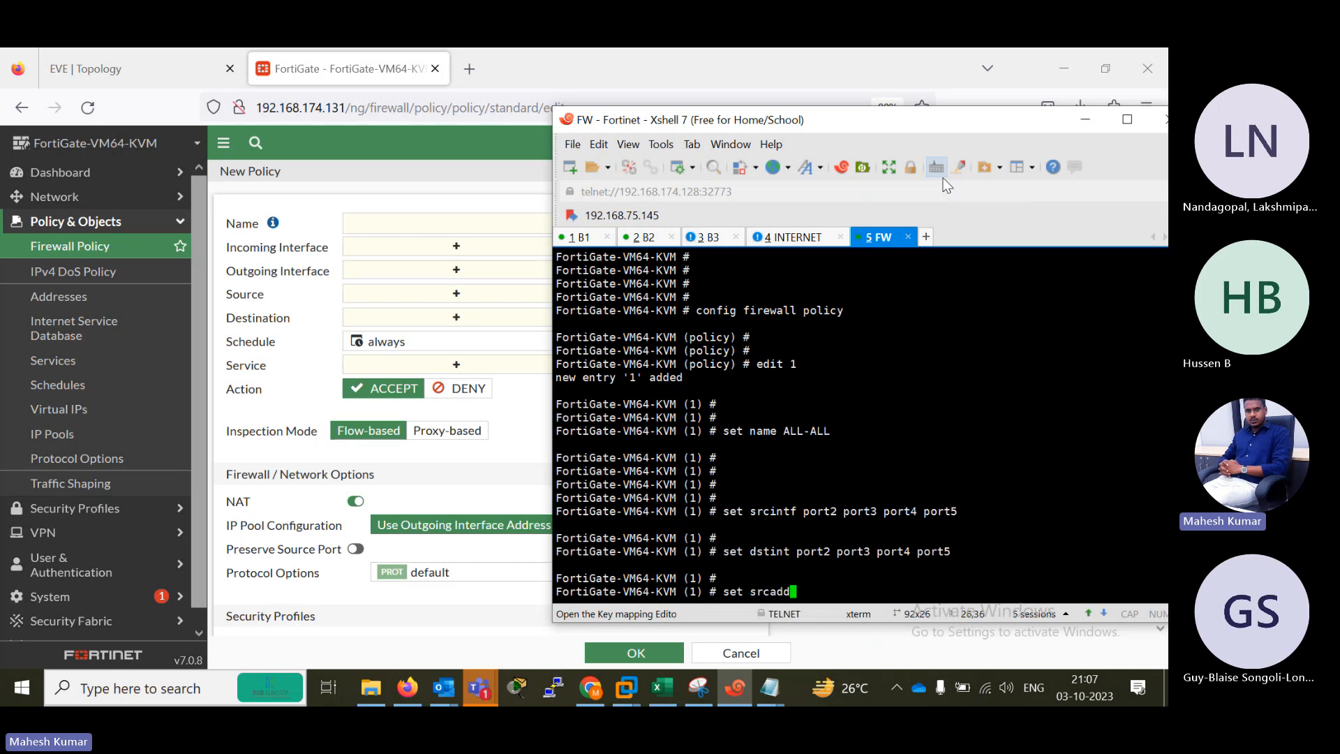
pyautogui.write('r all')
pyautogui.press('Return')
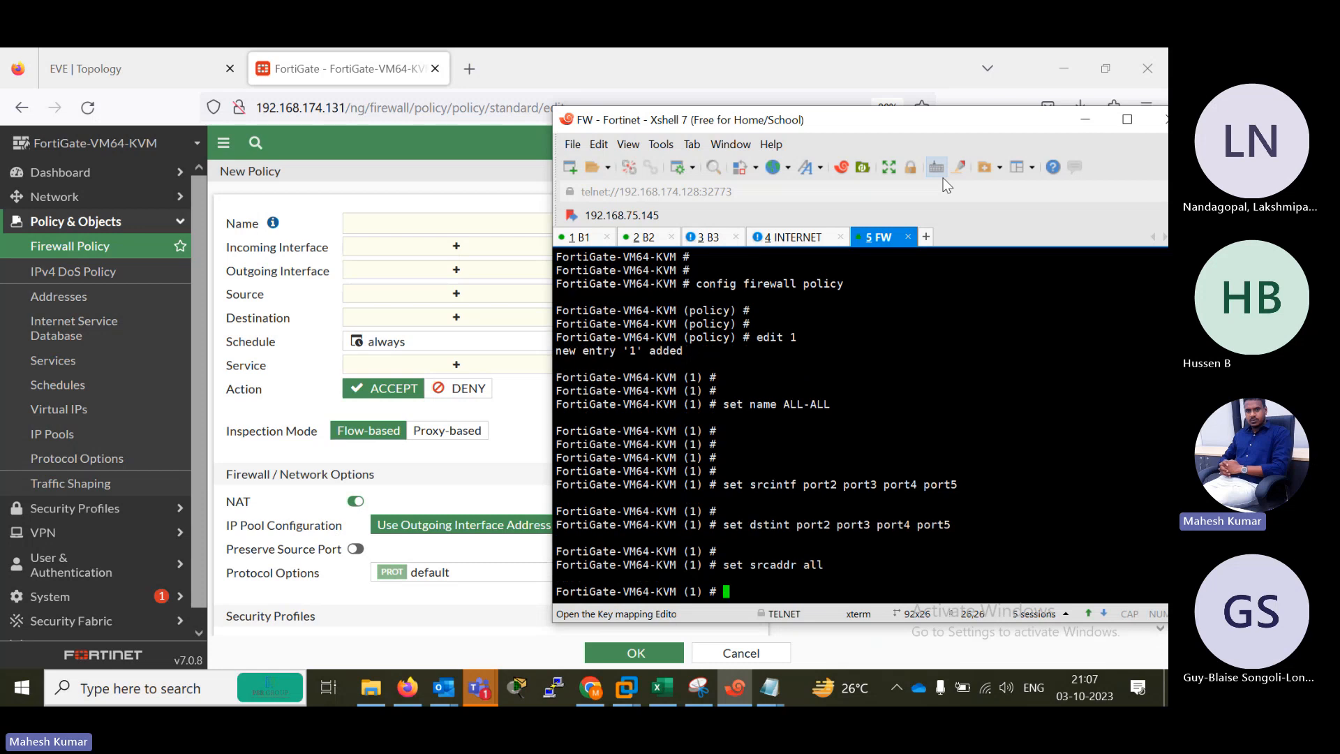
pyautogui.press('Return')
pyautogui.press('Return')
pyautogui.press('Return')
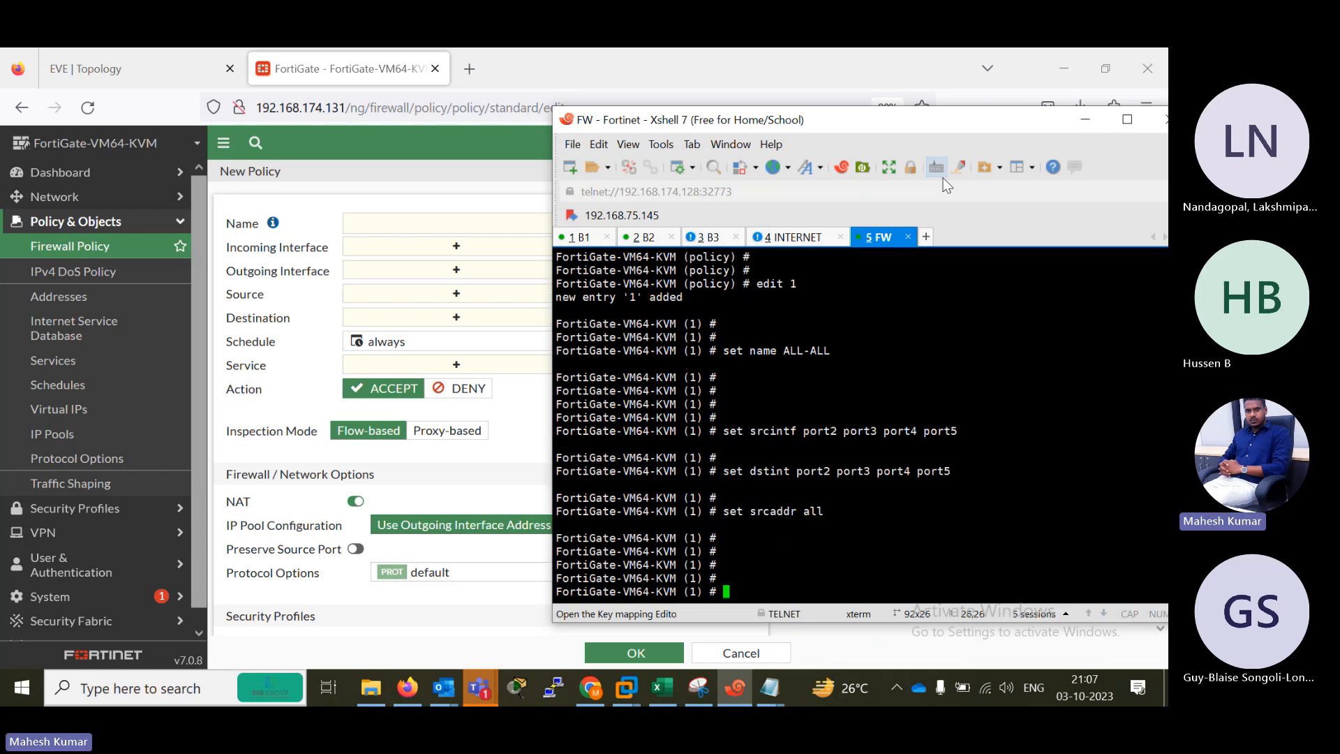
# Set the policy's destination address to all with set dstaddr all.
pyautogui.write('set dst al')
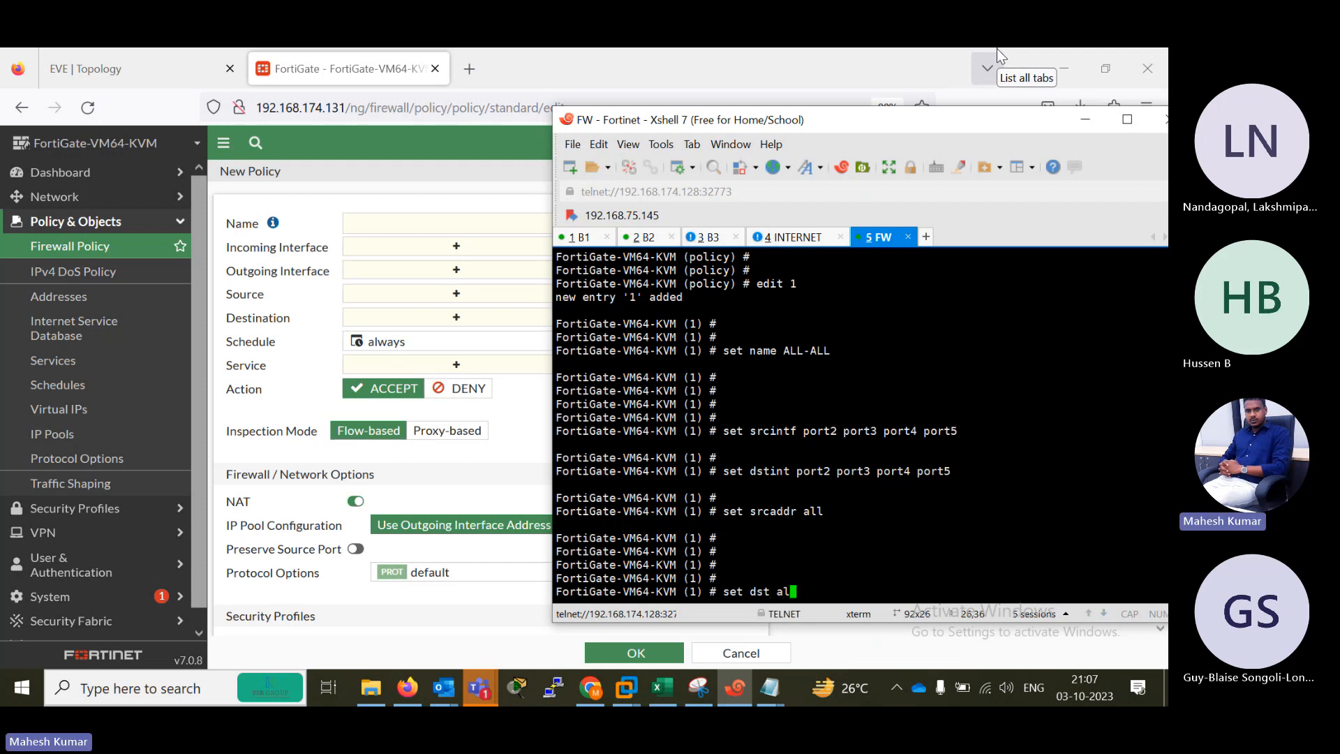
pyautogui.press('BackSpace')
pyautogui.write('addr all')
pyautogui.press('Return')
pyautogui.press('Return')
pyautogui.press('Return')
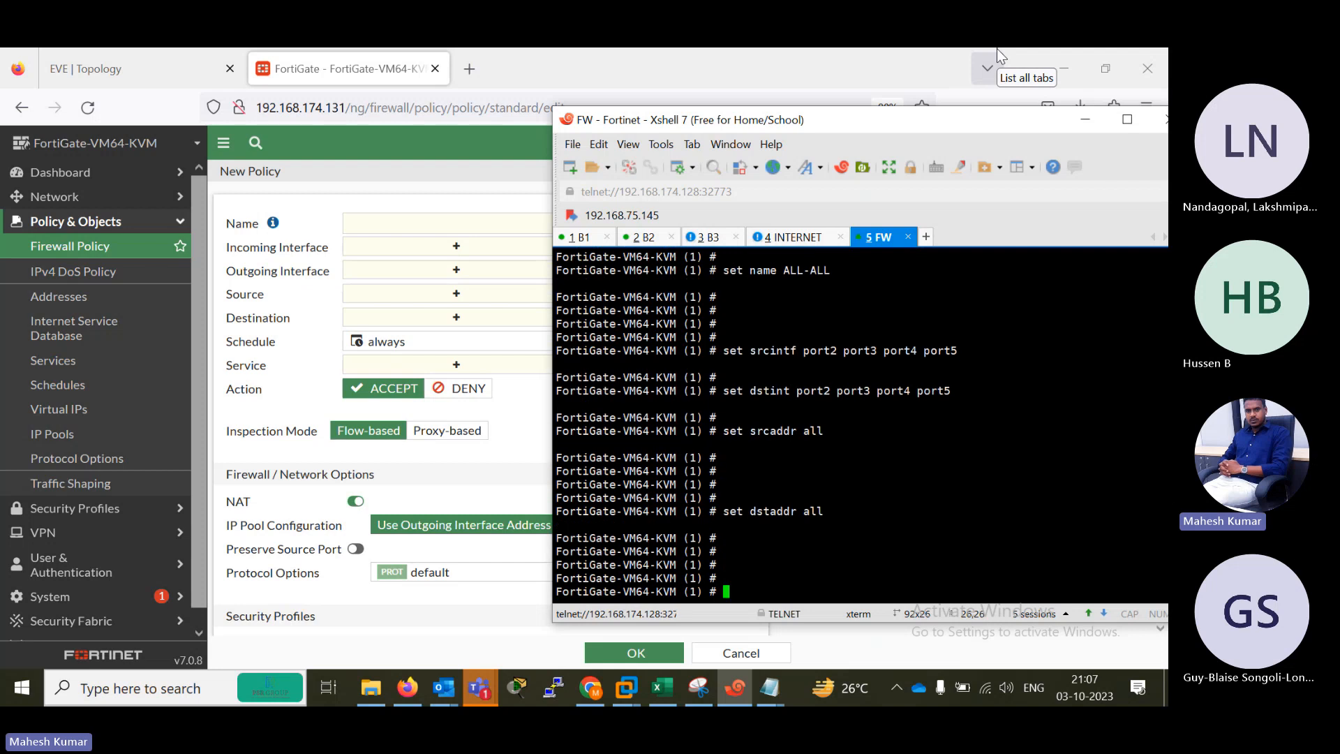
# Set the policy's schedule to always with set schedule always.
pyautogui.write('set schedule all')
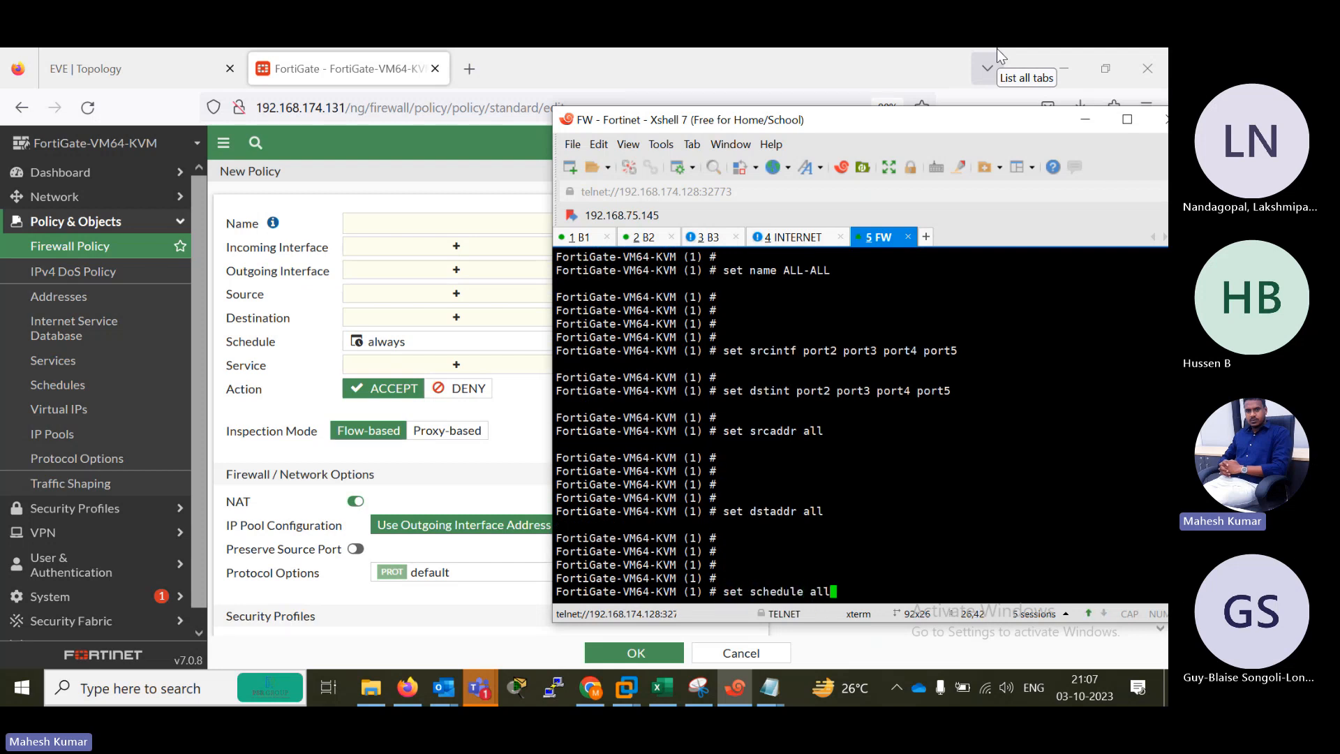
pyautogui.press('BackSpace')
pyautogui.write('ways')
pyautogui.press('Return')
pyautogui.press('Return')
# List the values accepted by set service and page through the available service and group names.
pyautogui.write('set ')
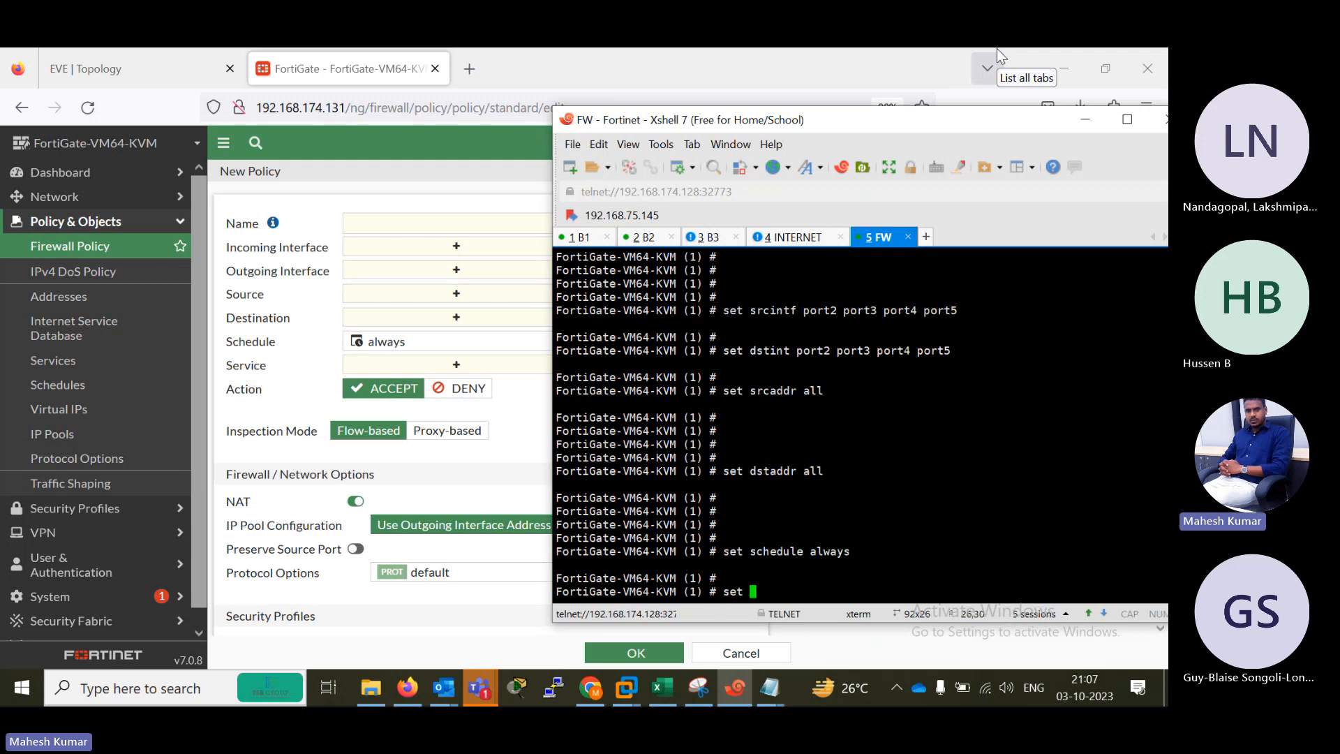
pyautogui.write('se')
pyautogui.press('Tab')
pyautogui.press('Tab')
pyautogui.write('ervice all')
pyautogui.press('BackSpace')
pyautogui.press('BackSpace')
pyautogui.press('BackSpace')
pyautogui.write('?')
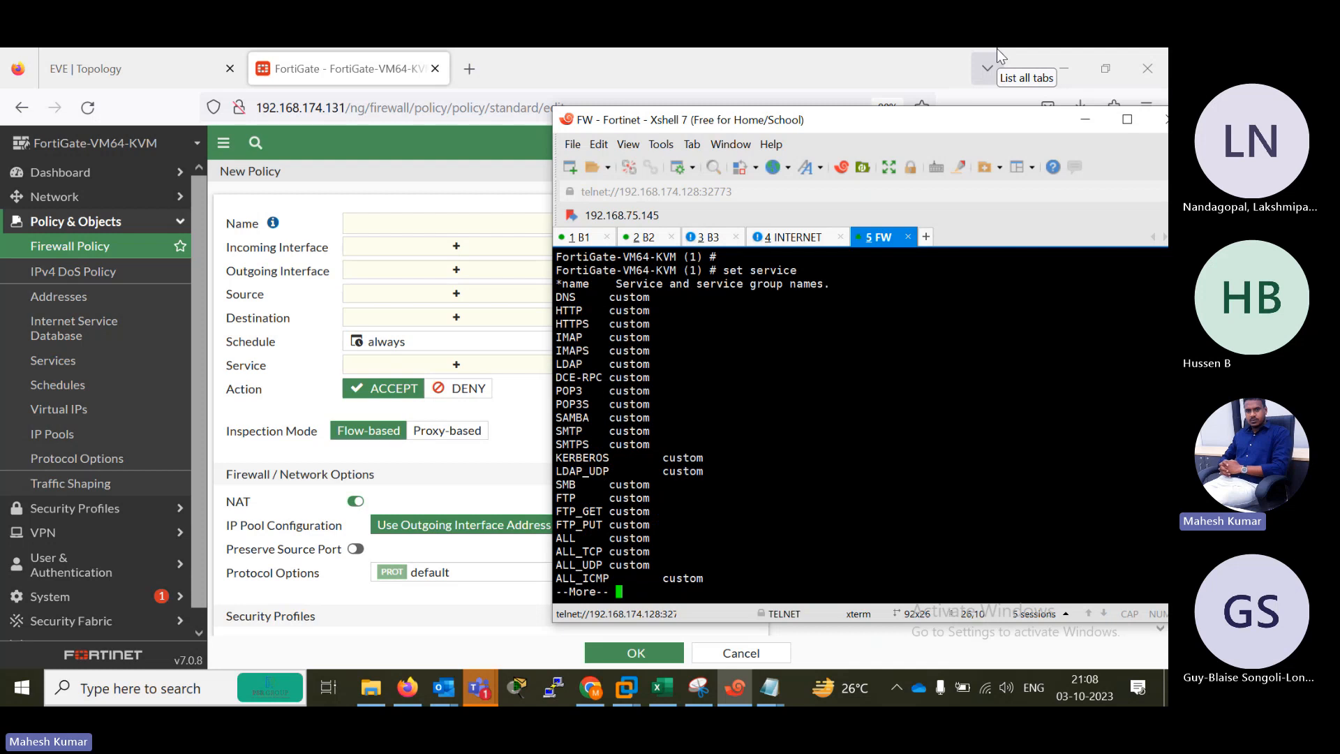
pyautogui.press('space')
pyautogui.press('space')
pyautogui.press('space')
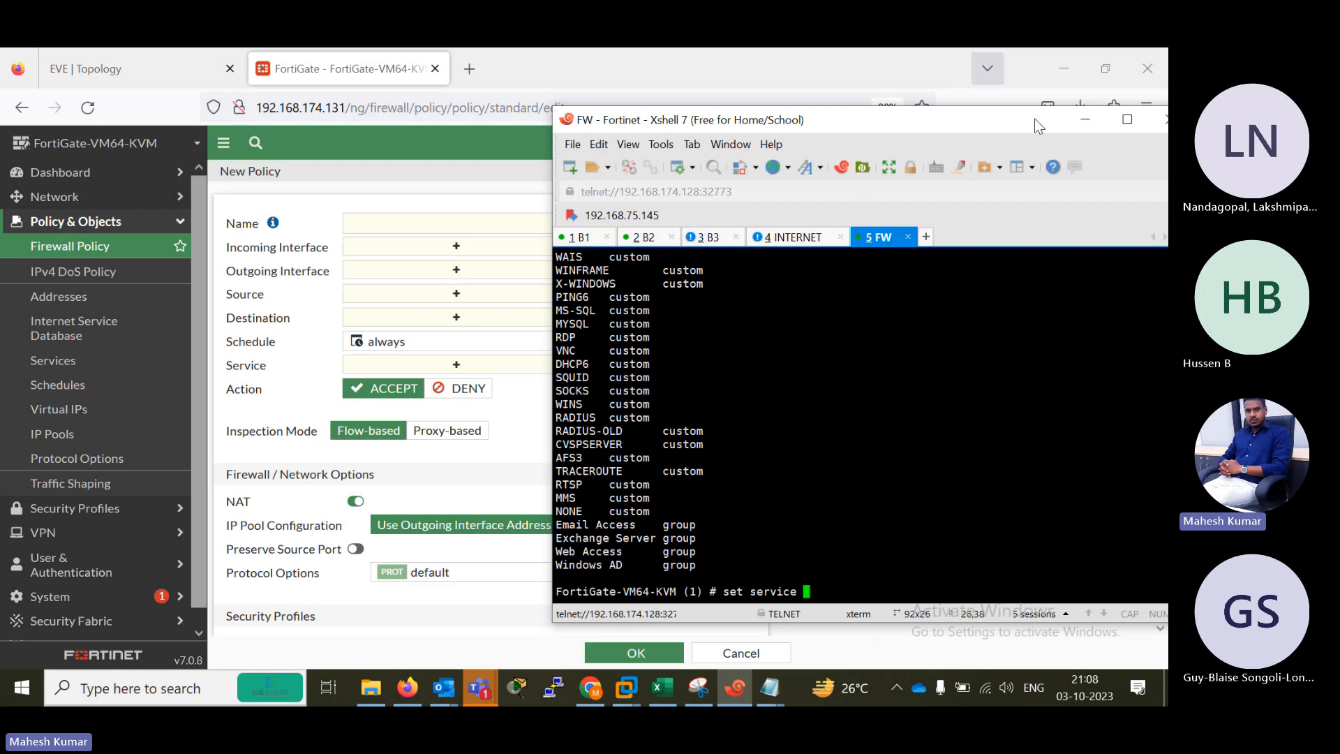
# Show the set service value list again, highlight the ALL entry and page through to the end.
pyautogui.press('Up')
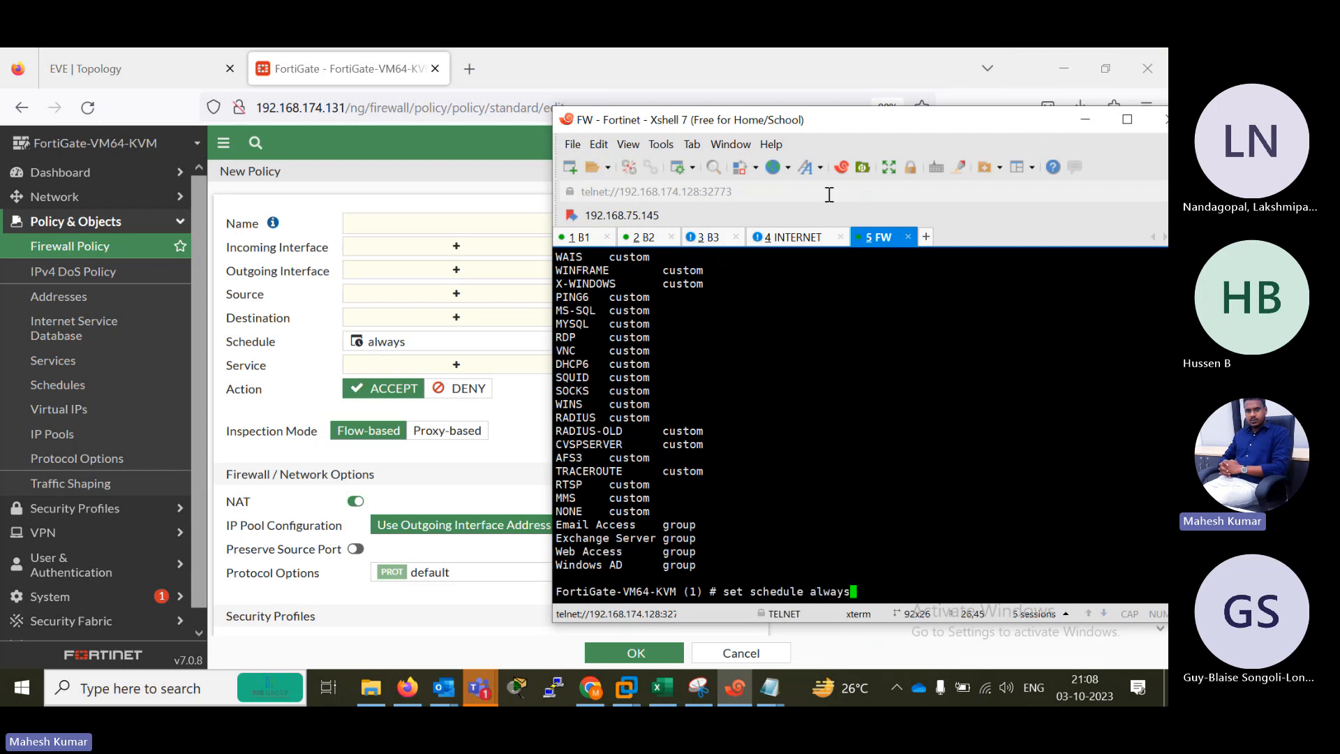
pyautogui.press('Down')
pyautogui.press('?')
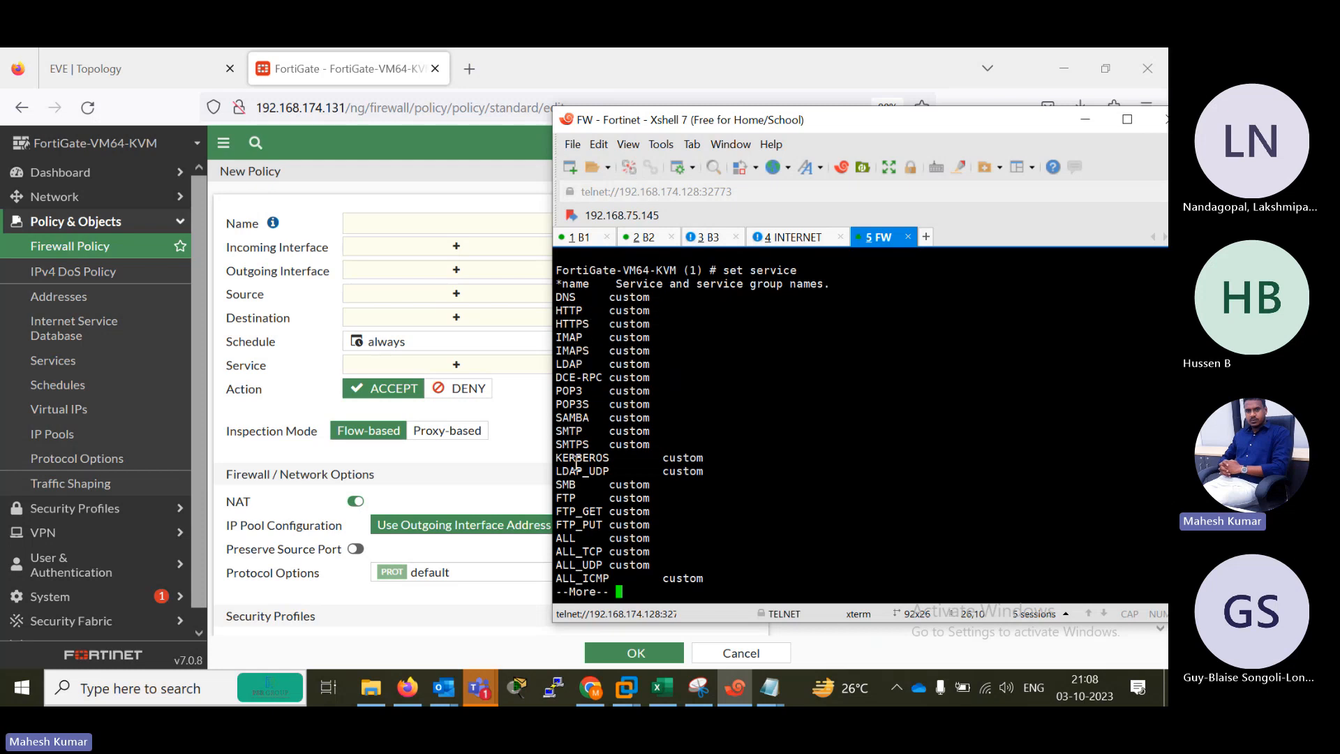
pyautogui.moveTo(557, 541); pyautogui.dragTo(609, 539)
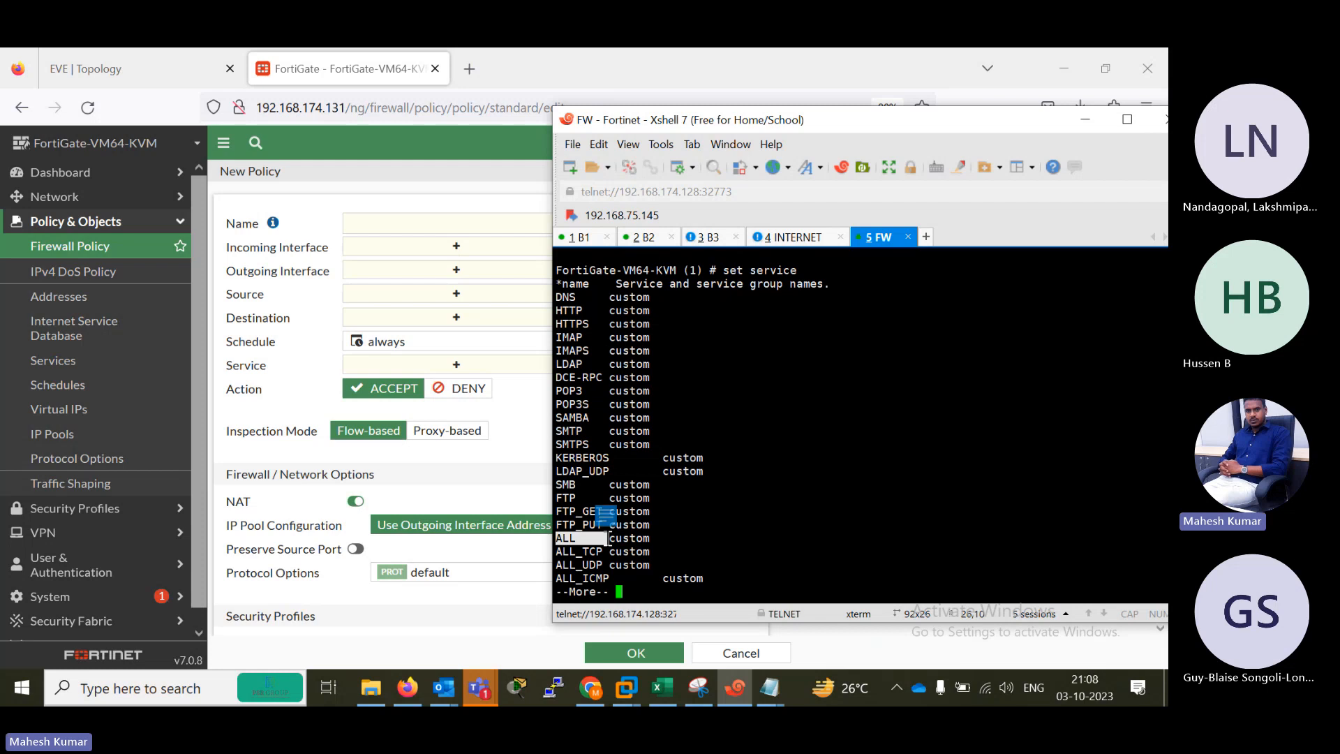
pyautogui.press('space')
pyautogui.press('space')
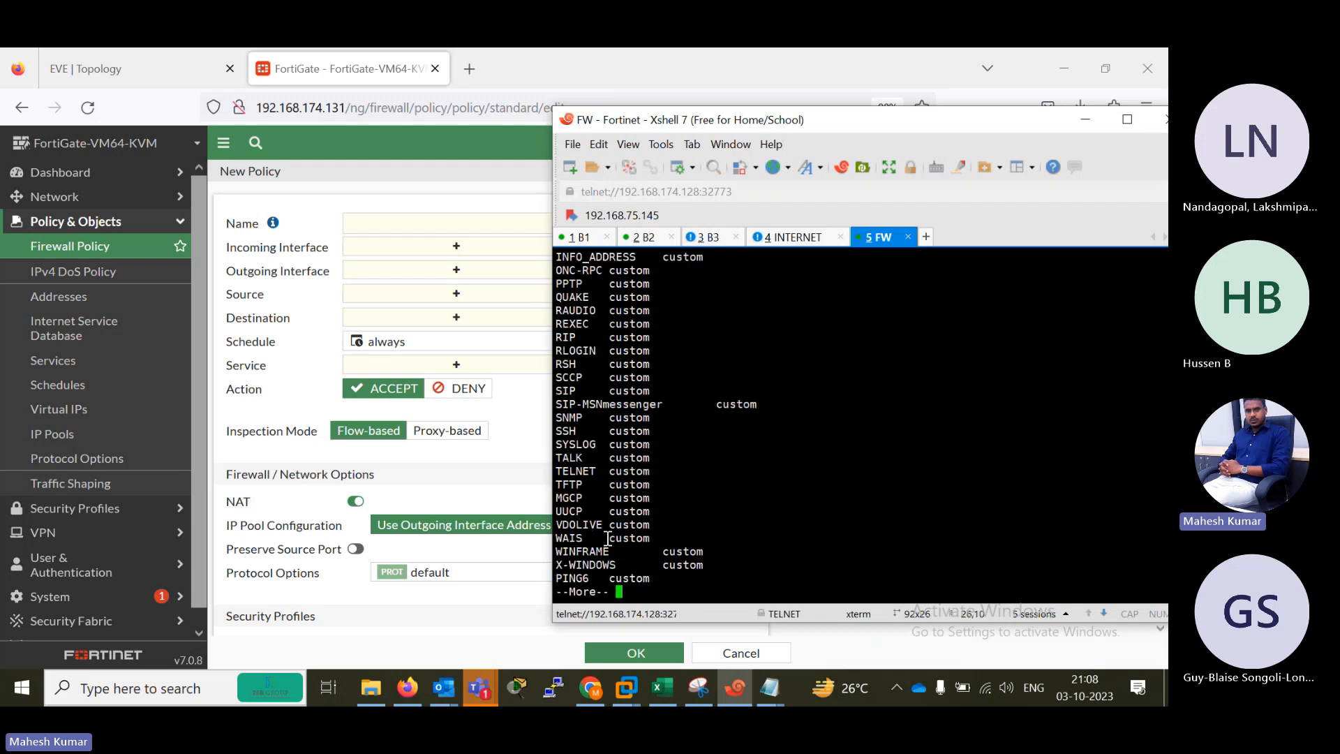
pyautogui.press('space')
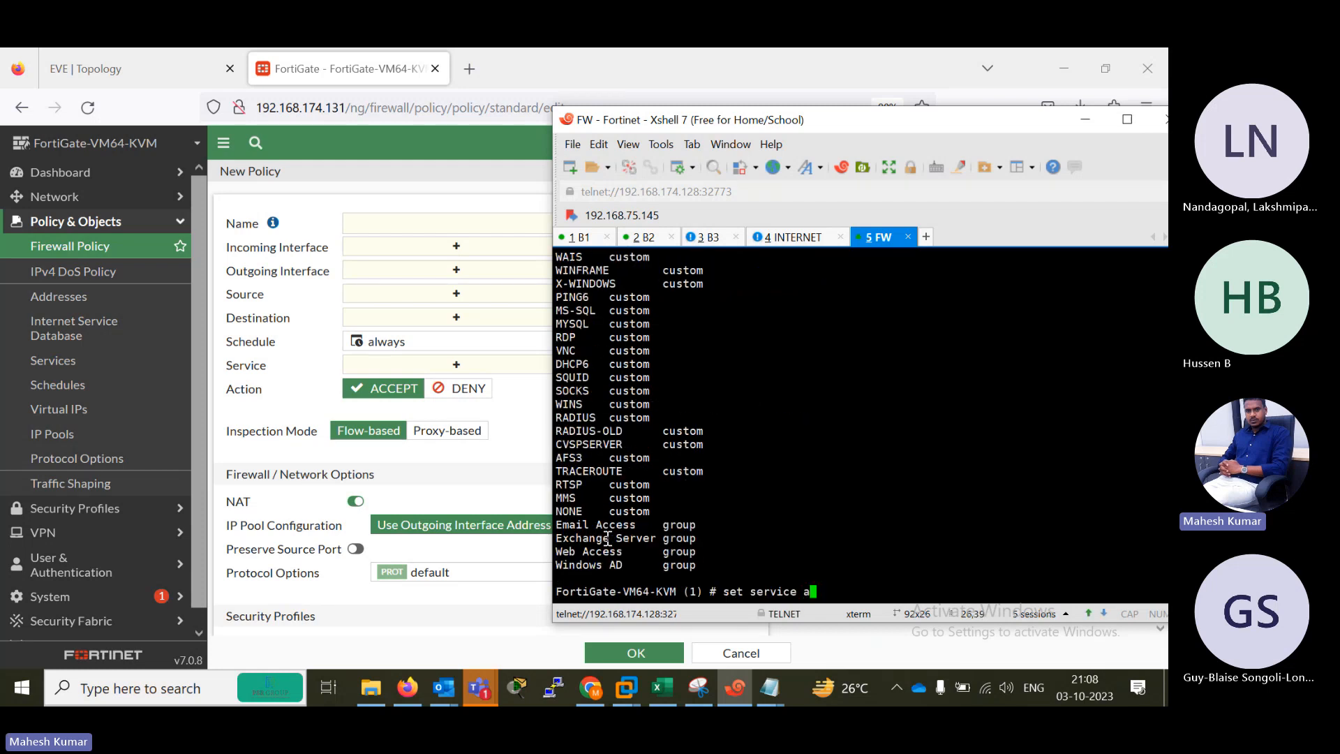
# Try all in lowercase as the policy's service, then set it to ALL in uppercase.
pyautogui.write('all')
pyautogui.press('Return')
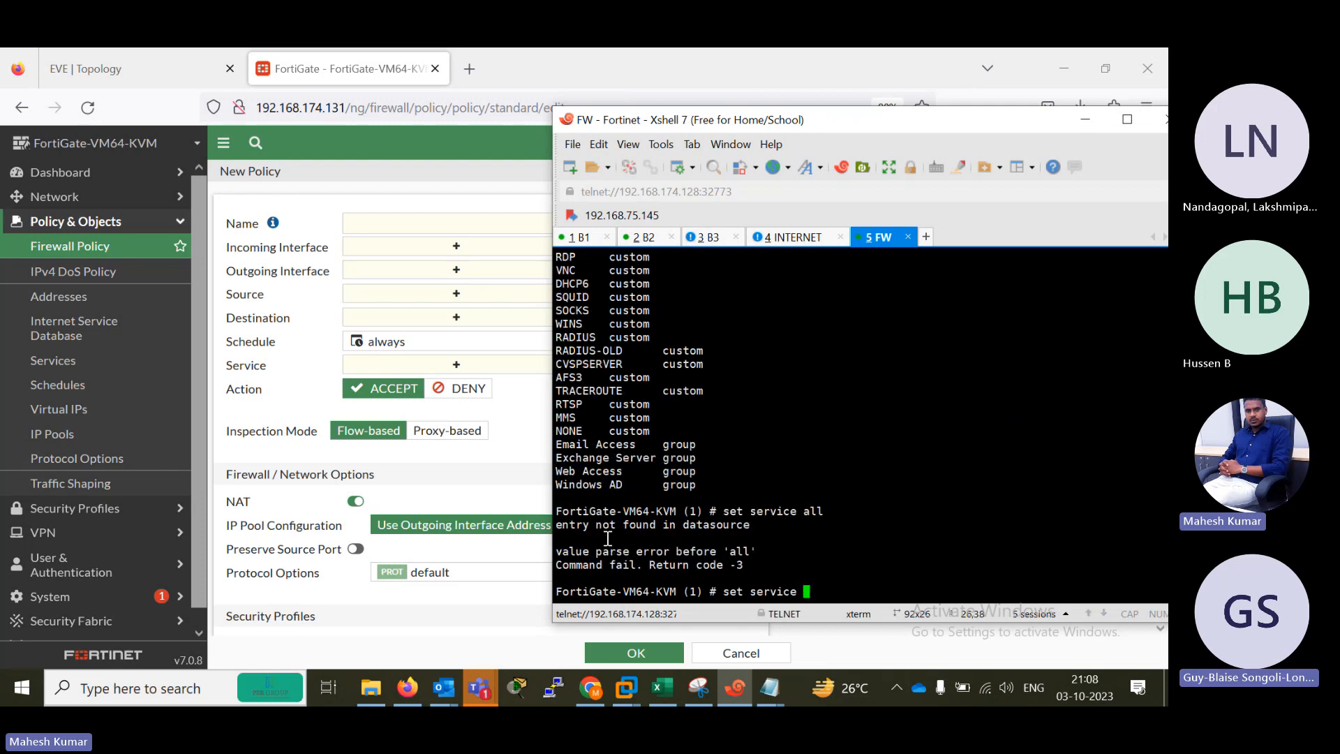
pyautogui.write('ALL')
pyautogui.press('Return')
pyautogui.press('Return')
pyautogui.press('Return')
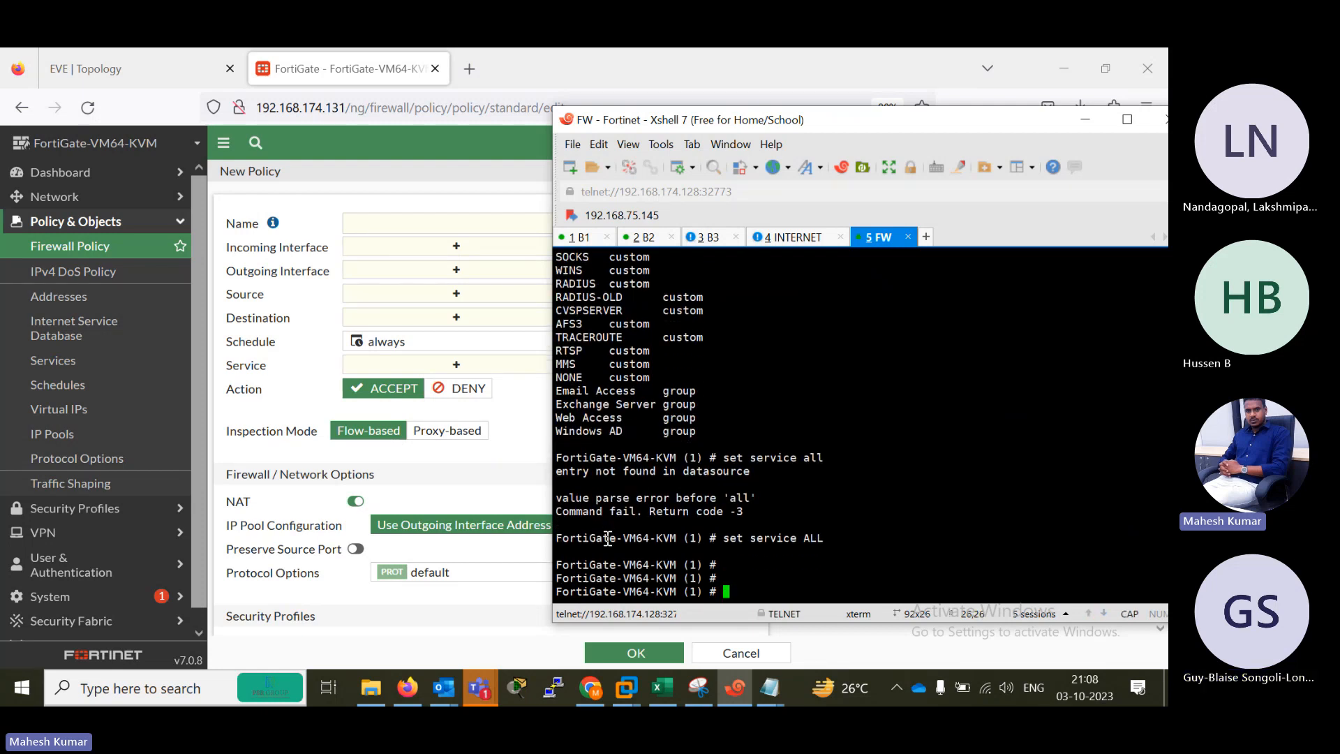
# Set the policy's action to accept with set action accept.
pyautogui.write('set action')
pyautogui.press('Return')
pyautogui.press('Up')
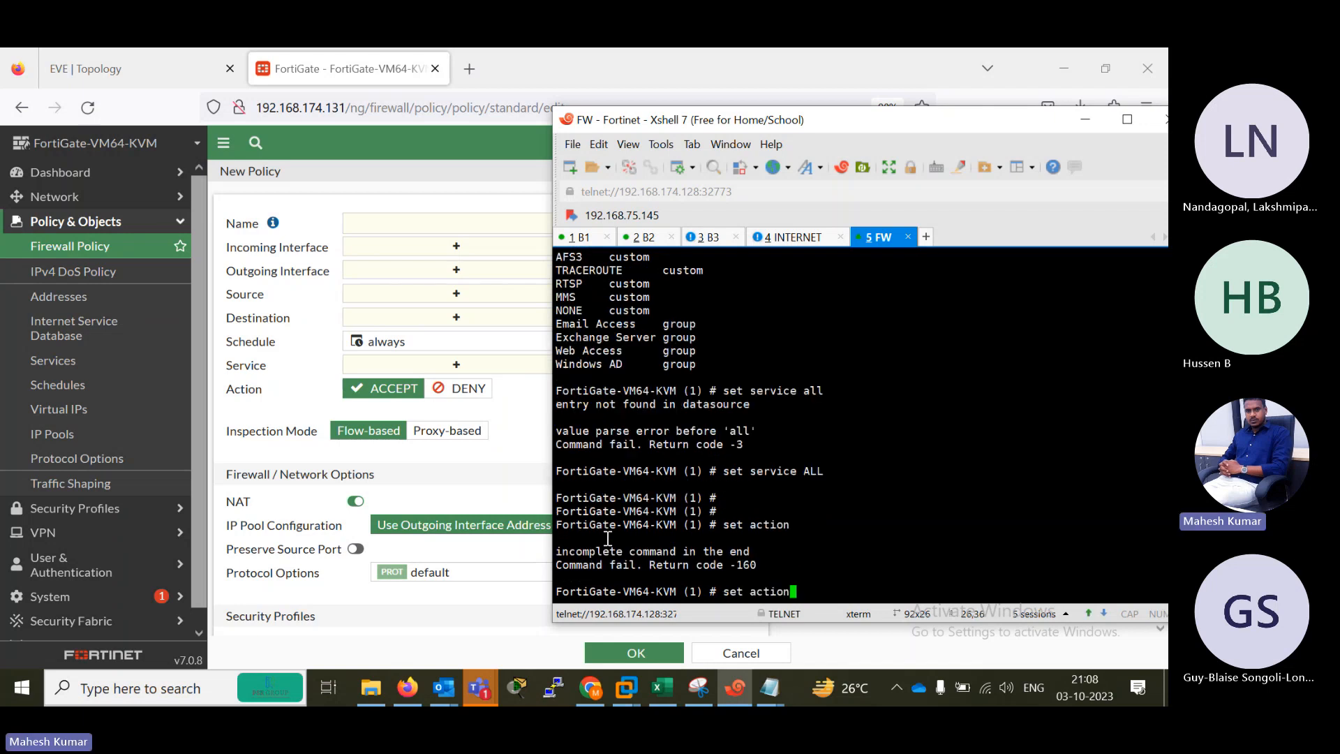
pyautogui.write('accept')
pyautogui.press('Return')
pyautogui.press('Return')
pyautogui.press('Return')
pyautogui.press('Return')
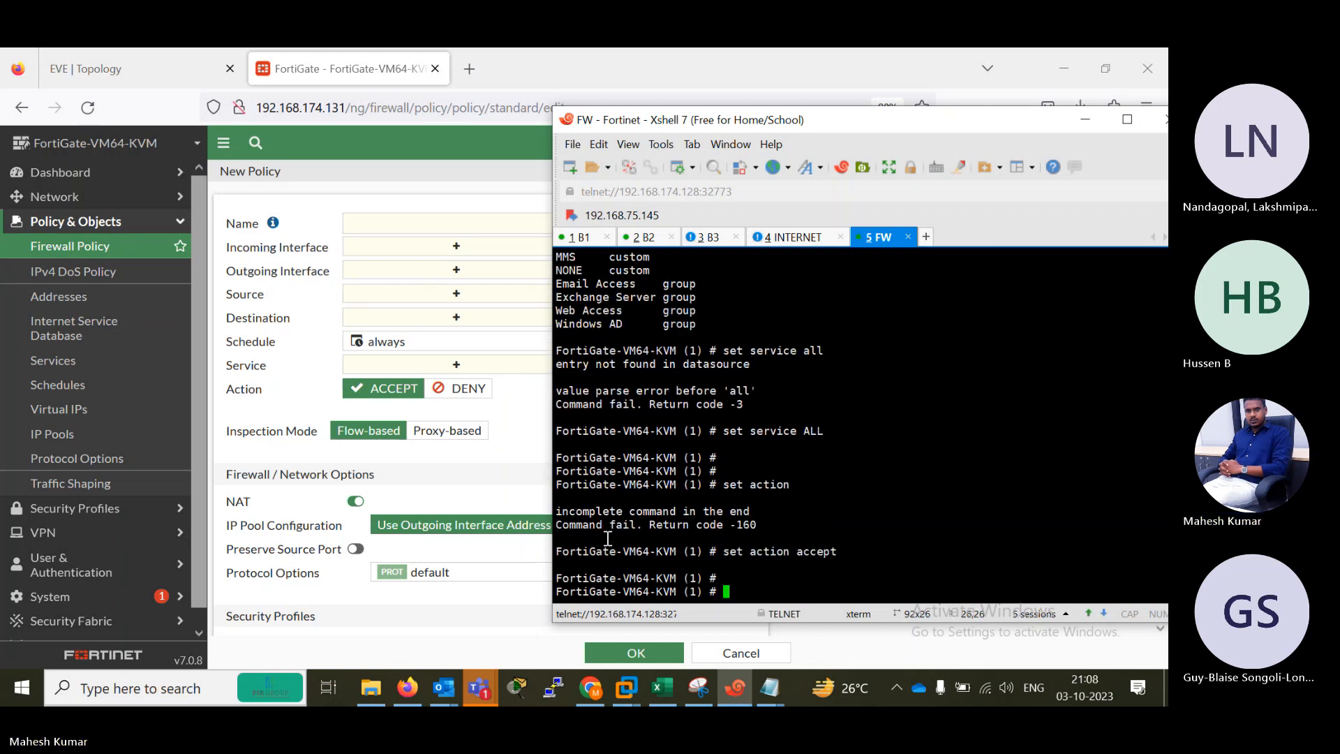
# Set the policy's inspection mode to flow with set inspection-mode flow.
pyautogui.write('set ins')
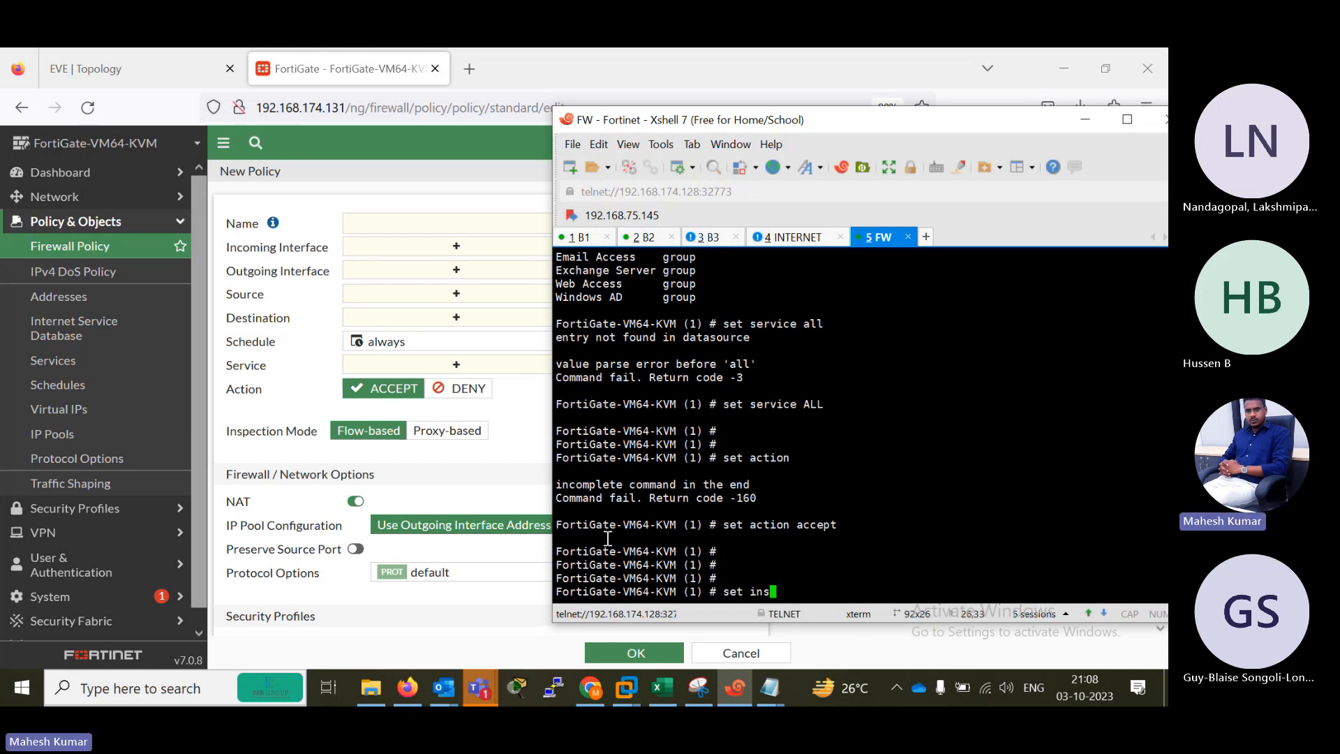
pyautogui.press('Tab')
pyautogui.write('flow ')
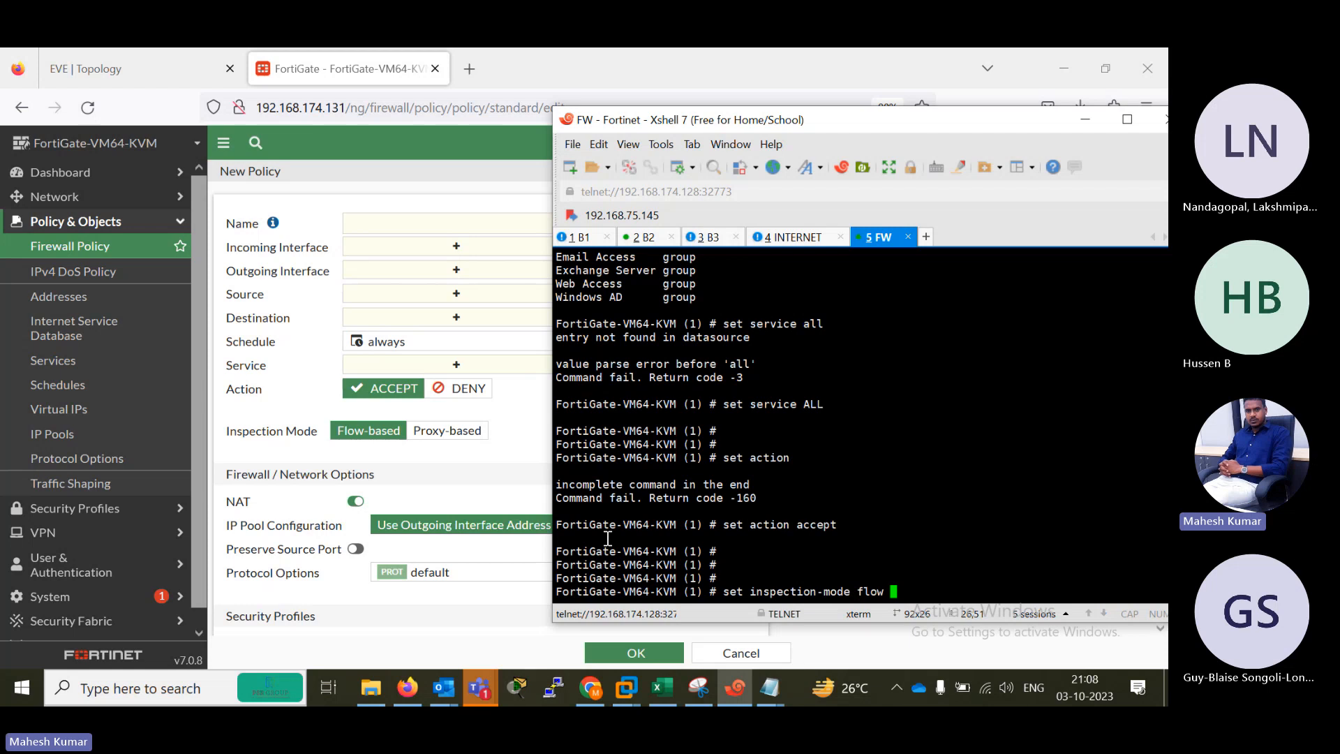
pyautogui.write('b')
pyautogui.press('Return')
pyautogui.press('Return')
pyautogui.press('Return')
pyautogui.press('Return')
pyautogui.press('Return')
pyautogui.press('Return')
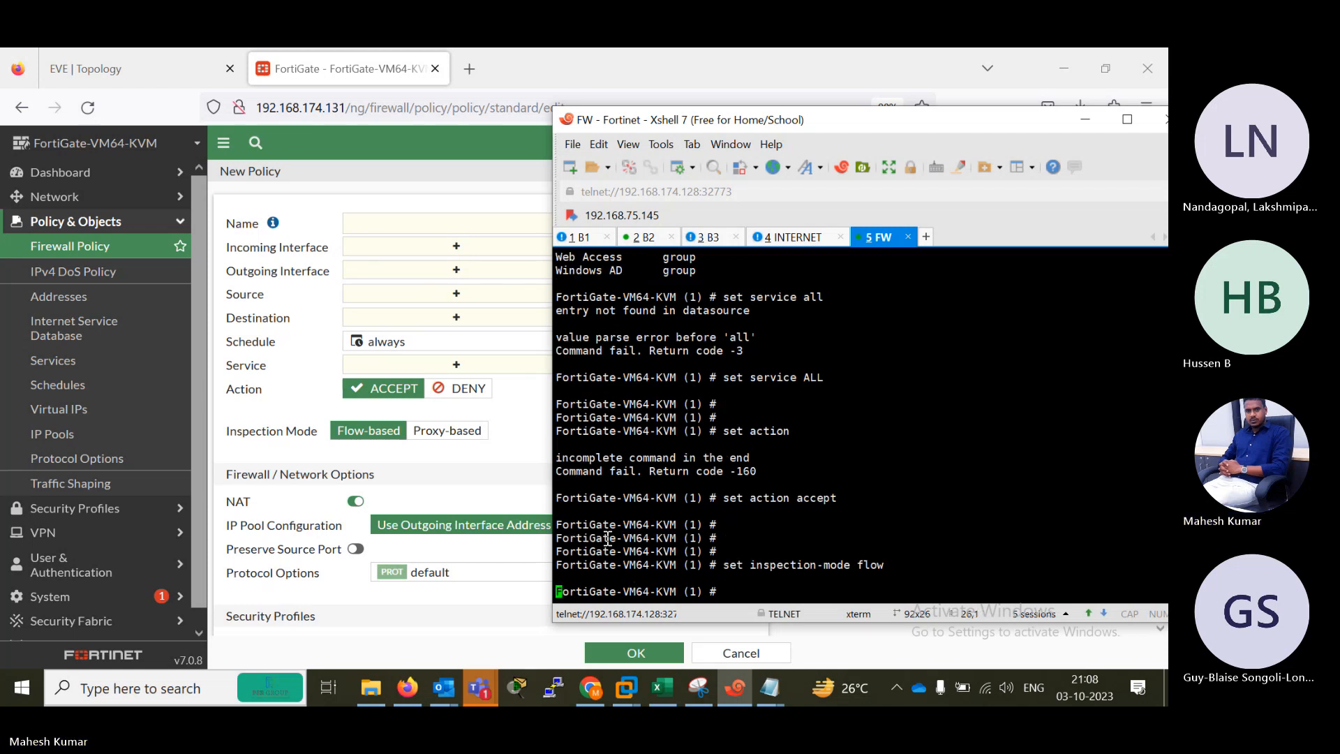
# Enable NAT on the policy with set nat enable.
pyautogui.write('set ')
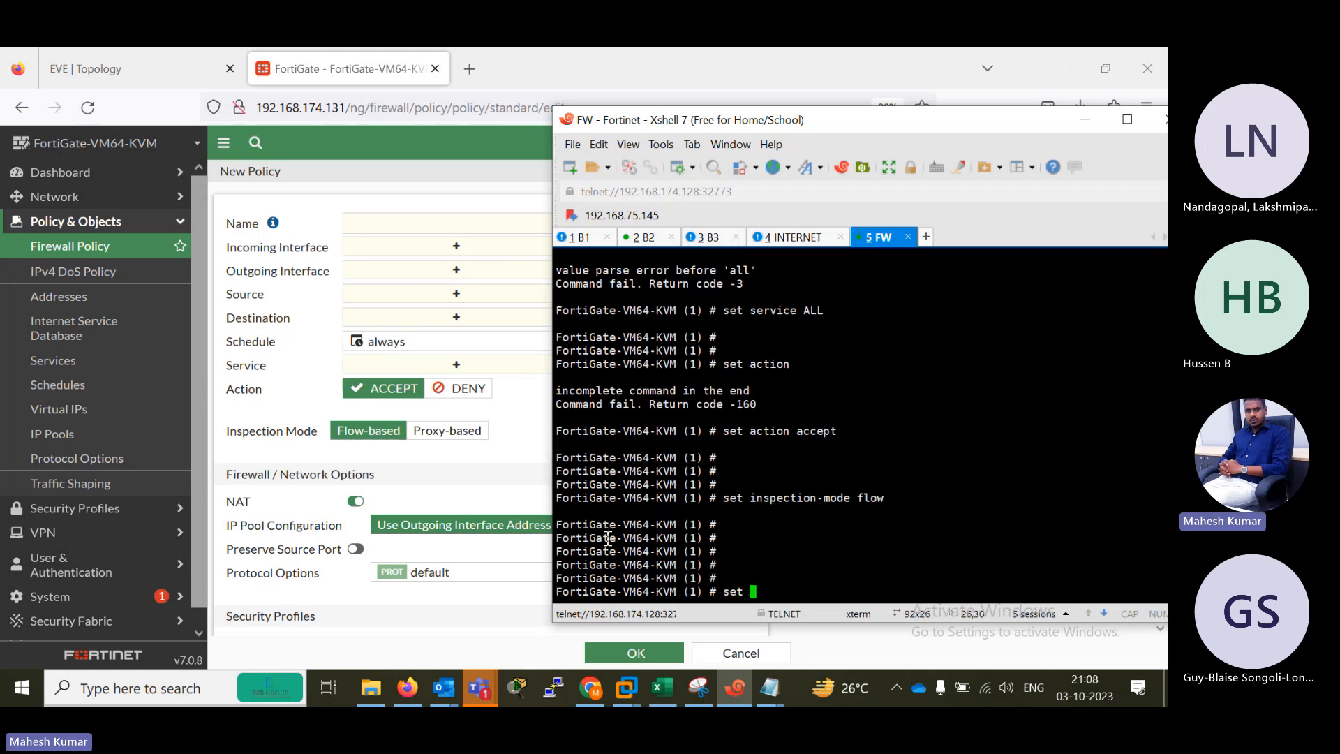
pyautogui.write('enname')
pyautogui.press('BackSpace')
pyautogui.press('BackSpace')
pyautogui.write('t64')
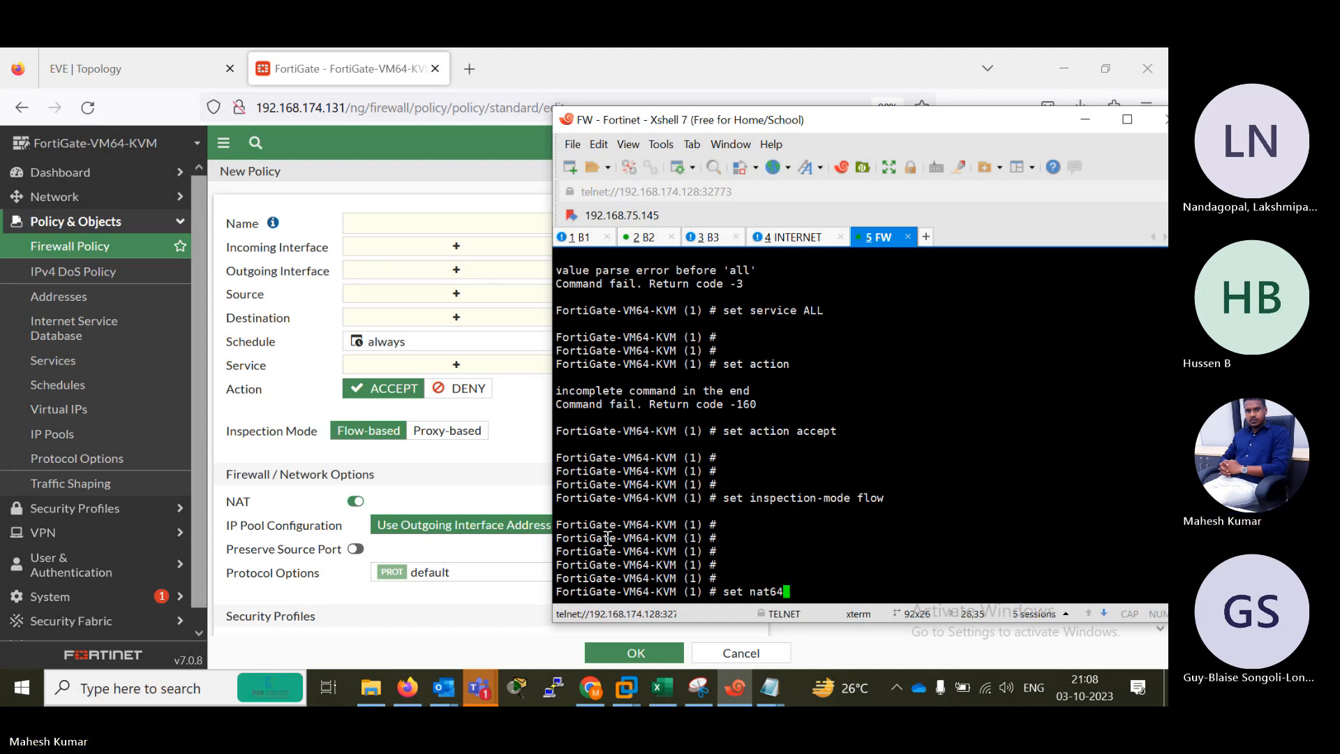
pyautogui.press('BackSpace')
pyautogui.press('BackSpace')
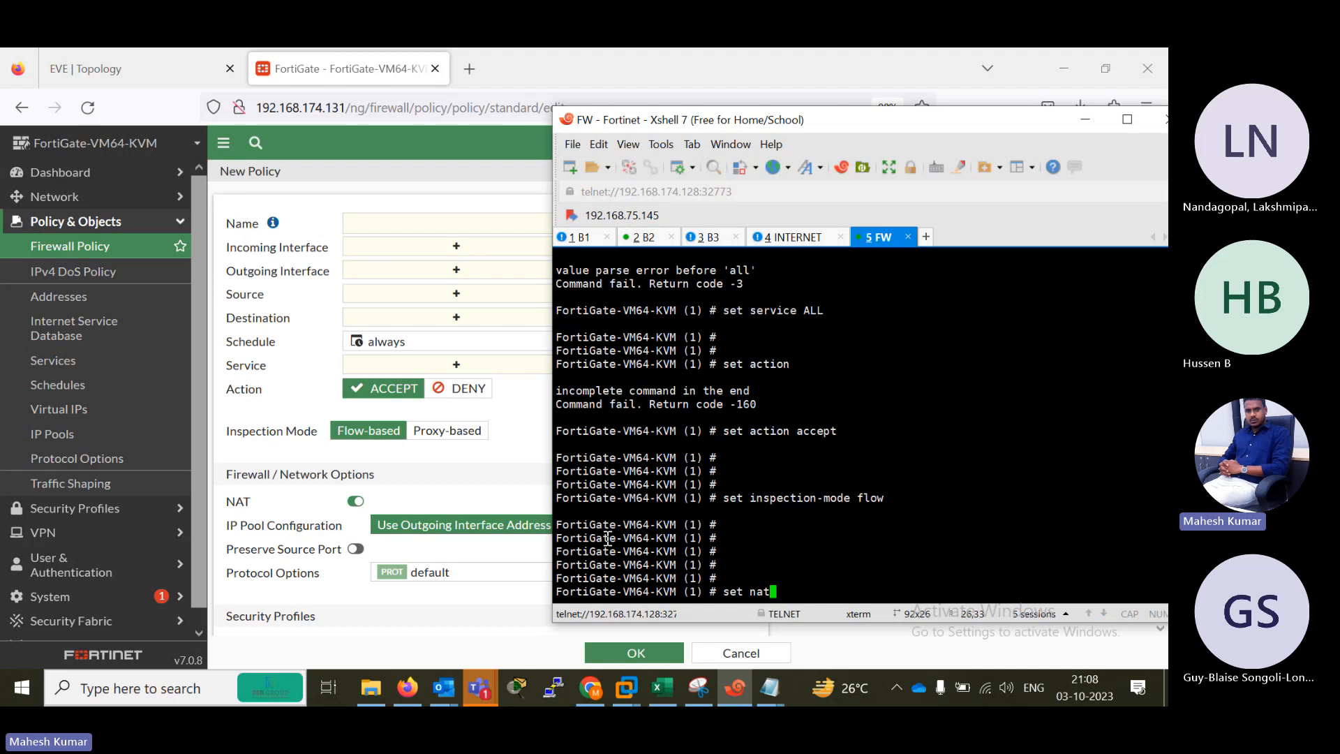
pyautogui.write('enable')
pyautogui.press('Return')
pyautogui.press('Return')
pyautogui.press('Return')
pyautogui.press('Return')
pyautogui.press('Return')
pyautogui.press('Return')
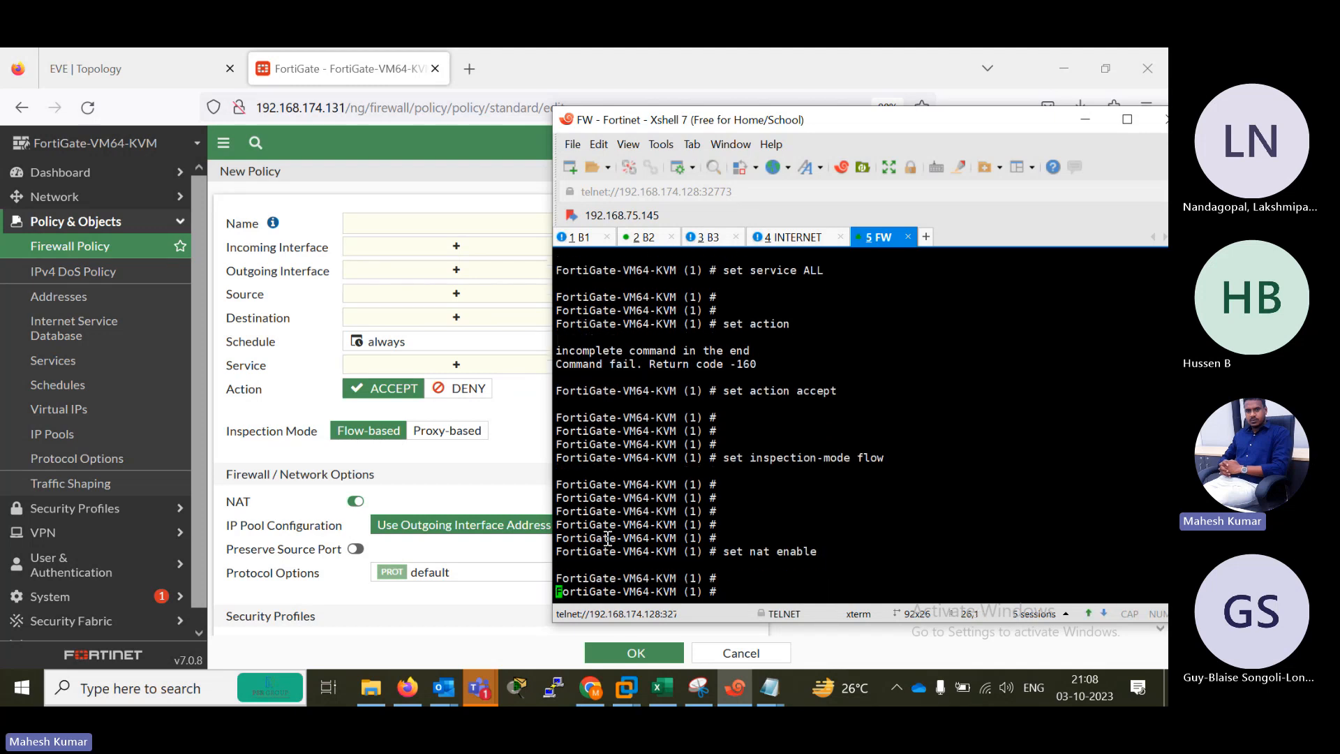
# Close the firewall policy configuration with end, saving policy 1.
pyautogui.press('Return')
pyautogui.write('end')
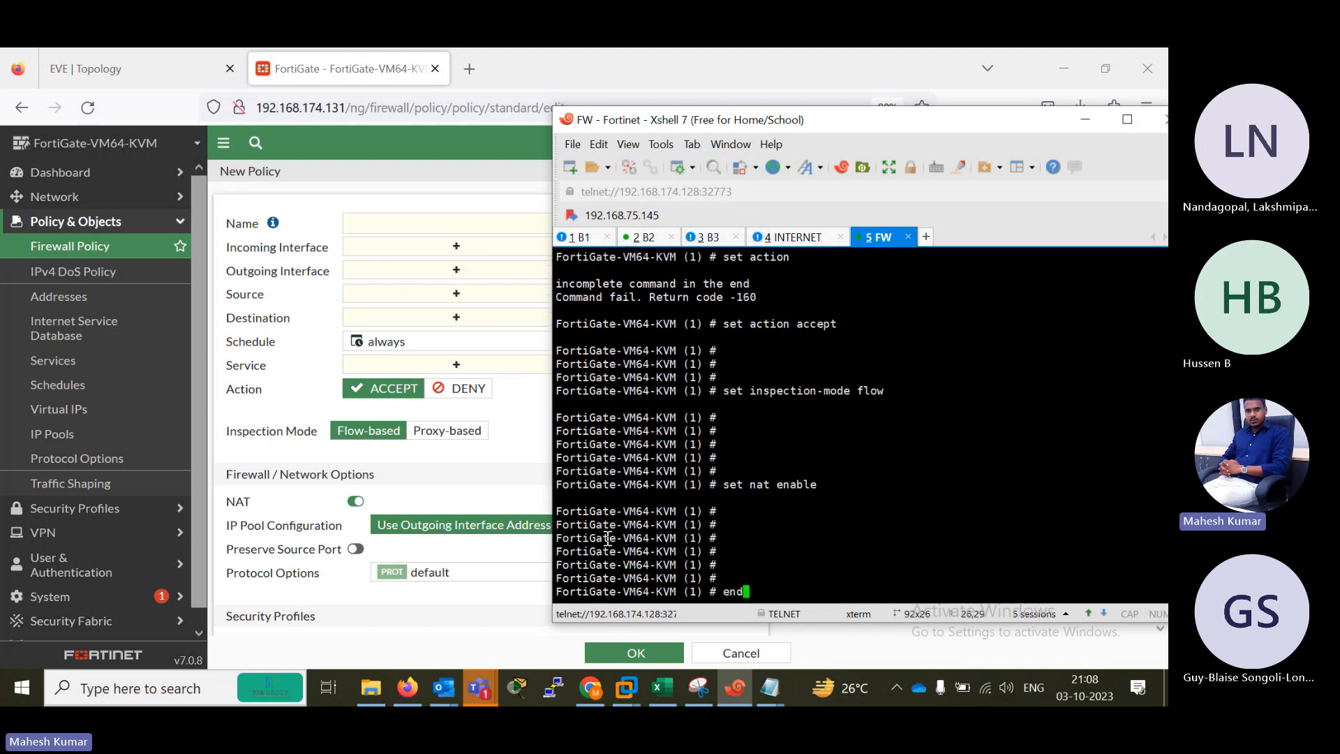
pyautogui.press('Return')
pyautogui.press('Return')
pyautogui.press('Return')
pyautogui.press('Return')
# List the configured firewall policies with show firewall policy.
pyautogui.write('sh')
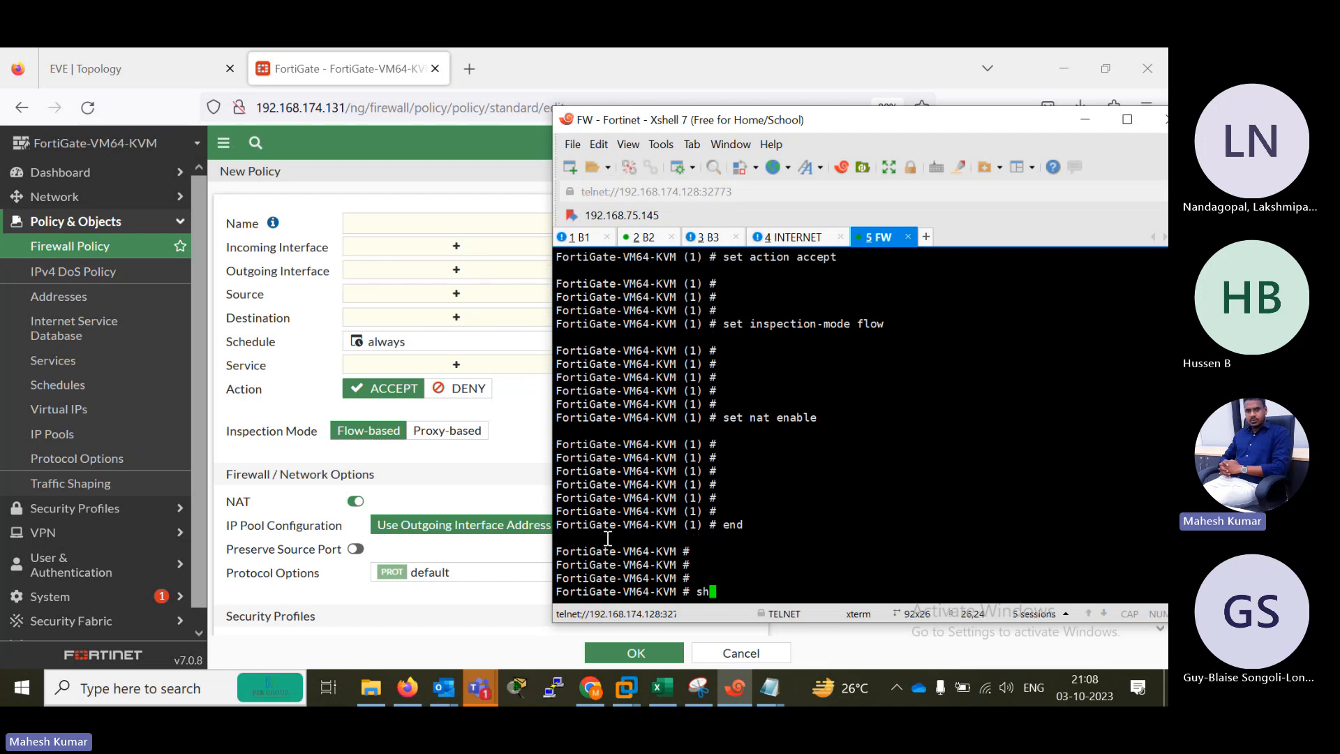
pyautogui.write('ow fi')
pyautogui.press('Tab')
pyautogui.press('BackSpace')
pyautogui.press('BackSpace')
pyautogui.press('BackSpace')
pyautogui.press('BackSpace')
pyautogui.press('BackSpace')
pyautogui.press('BackSpace')
pyautogui.press('BackSpace')
pyautogui.press('BackSpace')
pyautogui.press('BackSpace')
pyautogui.press('BackSpace')
pyautogui.press('BackSpace')
pyautogui.press('BackSpace')
pyautogui.write('firewall policy')
pyautogui.press('Return')
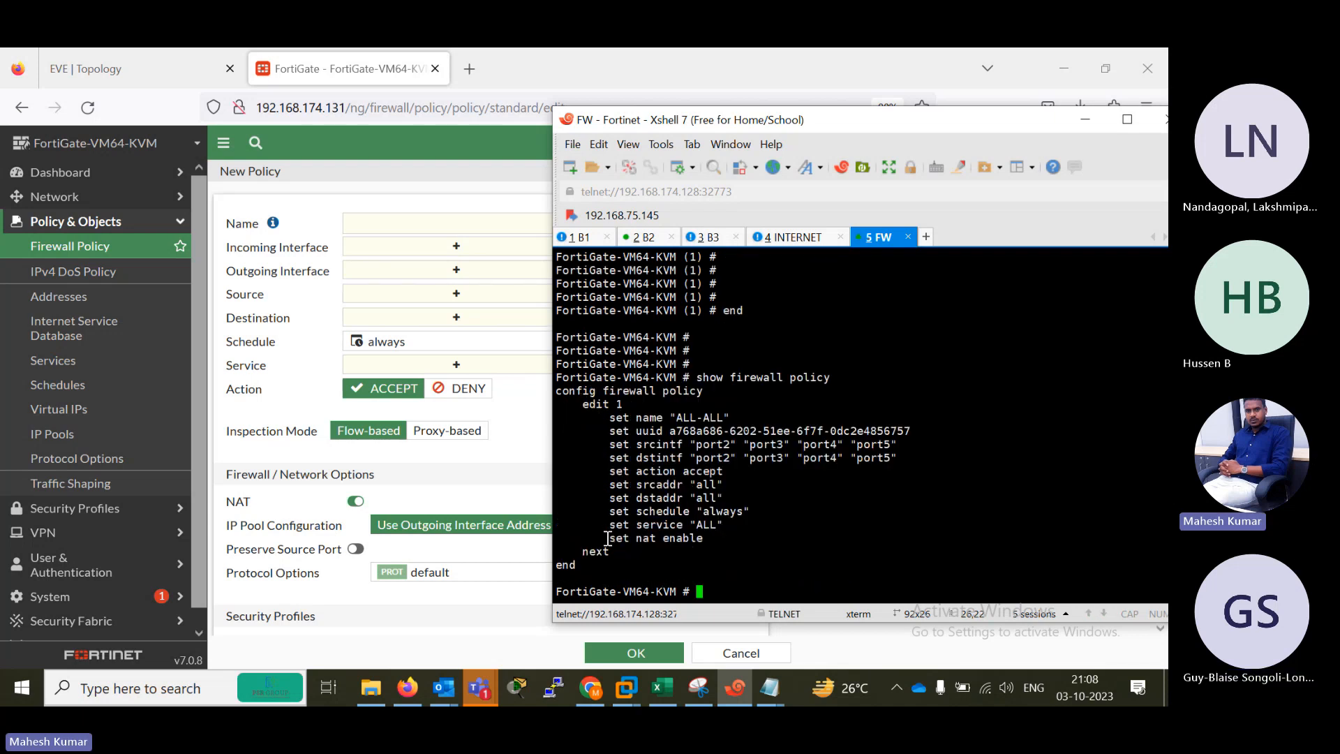
# Examine the ALL-ALL policy listing line by line: name, UUID, source and destination interfaces, action, addresses, schedule, service and NAT.
pyautogui.moveTo(609, 421); pyautogui.dragTo(746, 409)
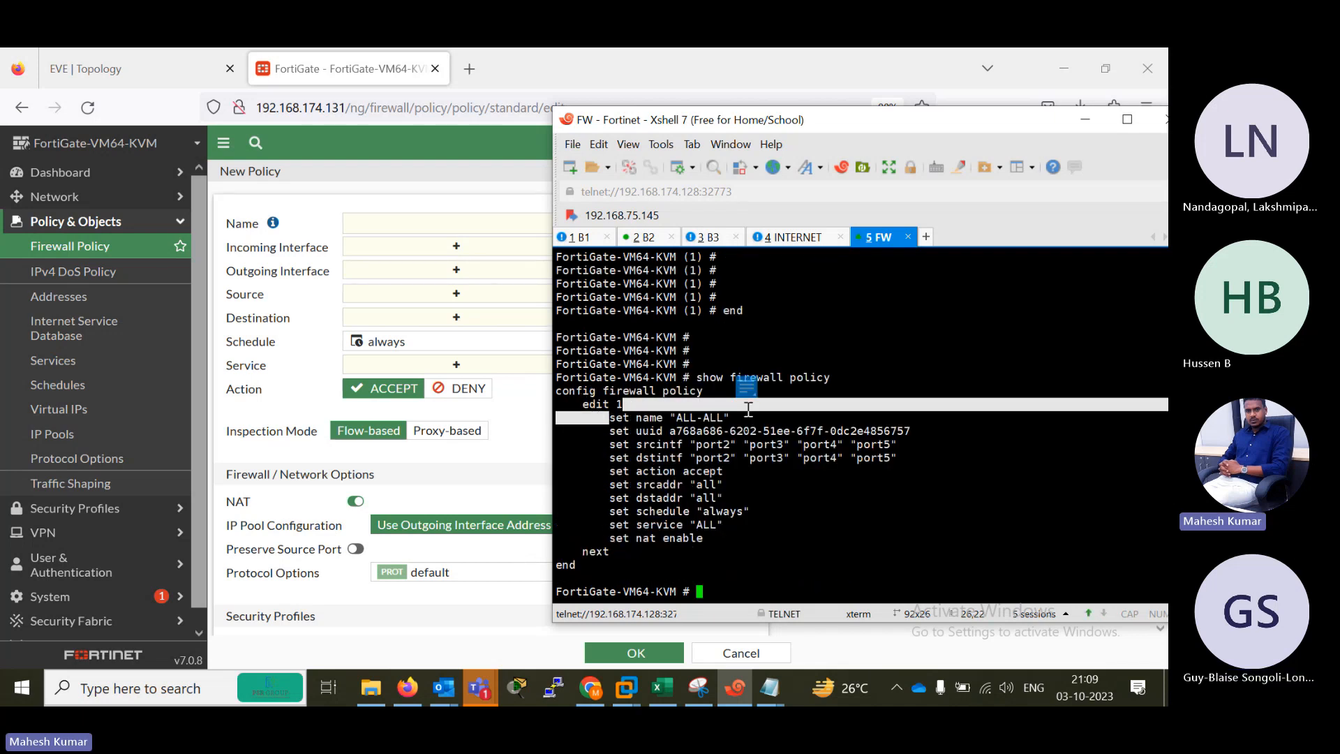
pyautogui.moveTo(612, 434); pyautogui.dragTo(922, 436)
pyautogui.click(613, 450)
pyautogui.moveTo(612, 450); pyautogui.dragTo(908, 445)
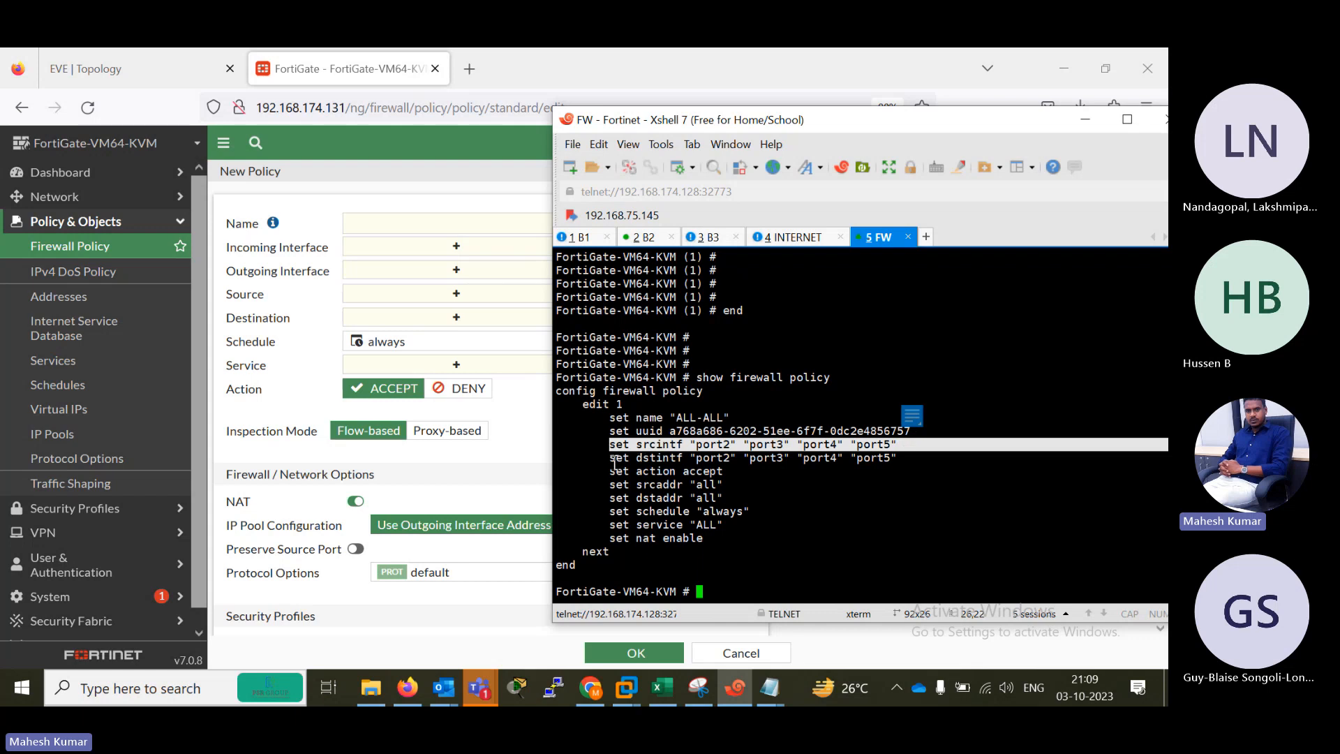
pyautogui.moveTo(615, 459); pyautogui.dragTo(914, 459)
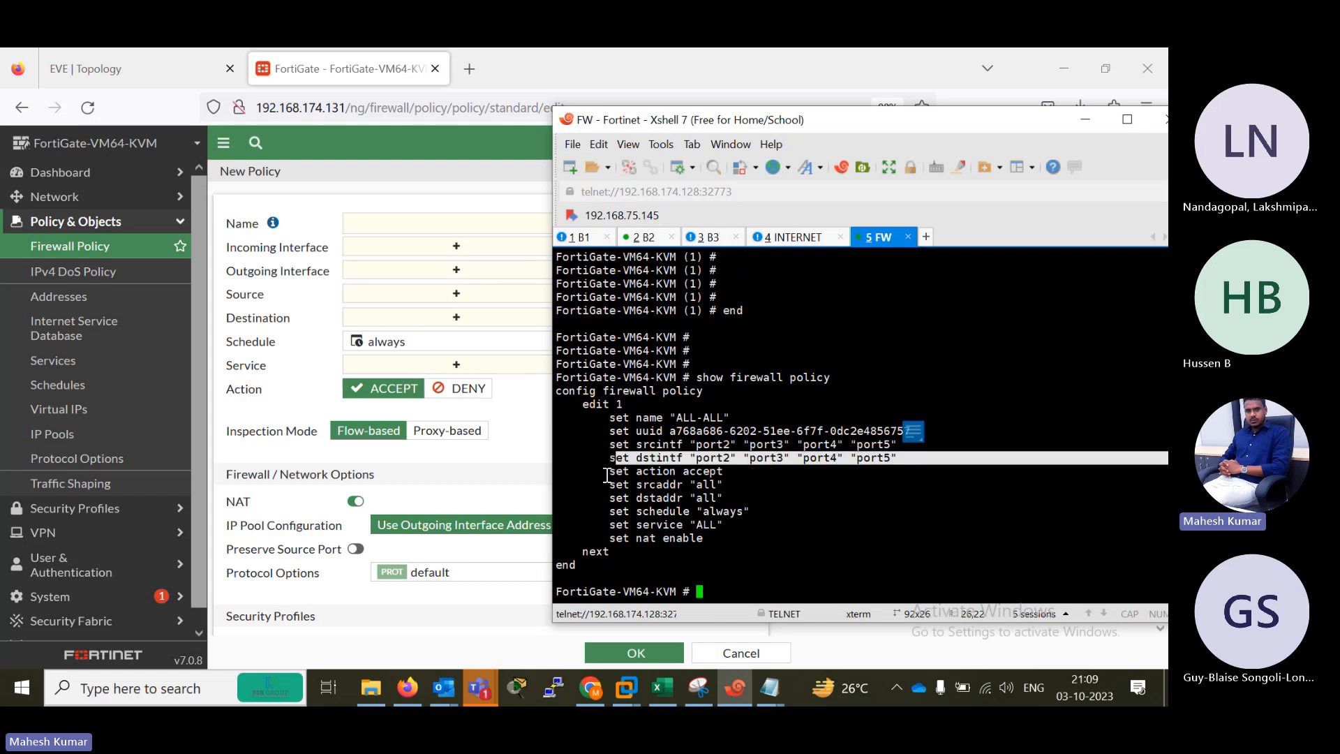
pyautogui.moveTo(605, 474); pyautogui.dragTo(690, 472)
pyautogui.moveTo(583, 486); pyautogui.dragTo(726, 486)
pyautogui.moveTo(611, 496); pyautogui.dragTo(741, 494)
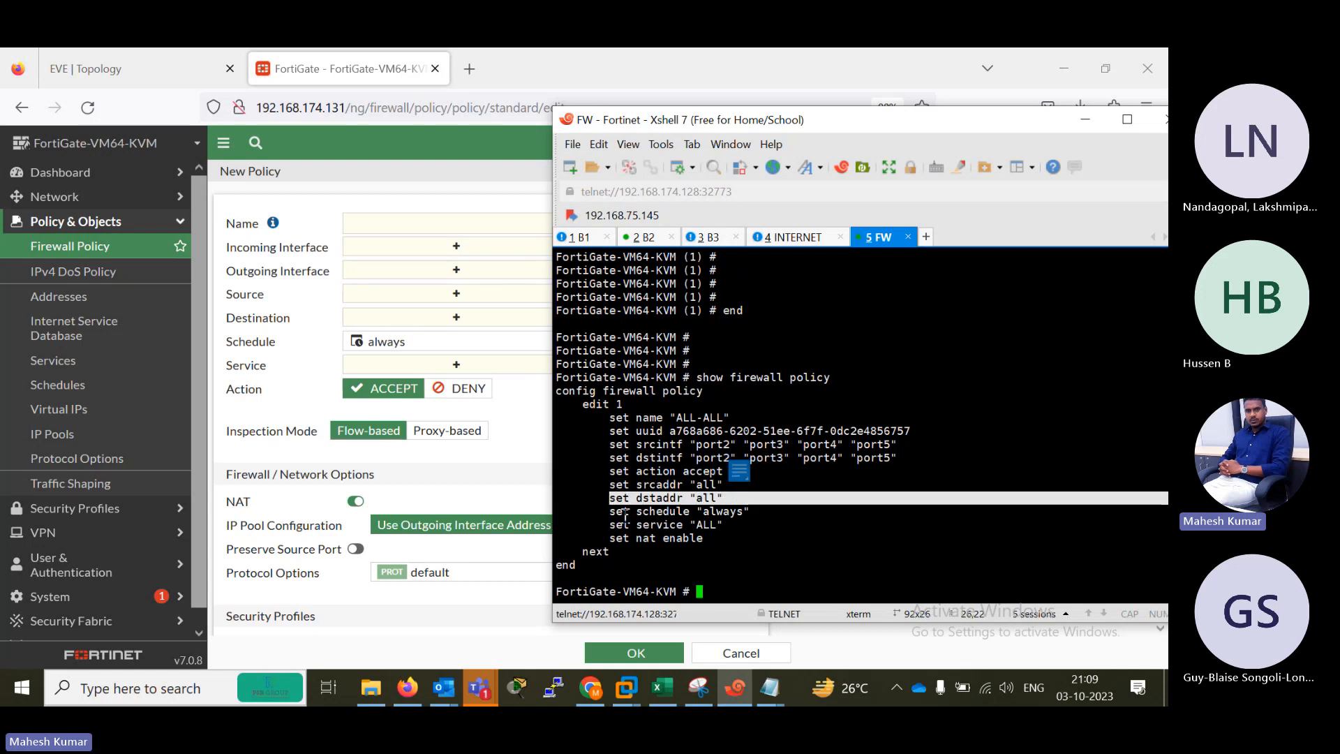
pyautogui.moveTo(589, 517); pyautogui.dragTo(759, 517)
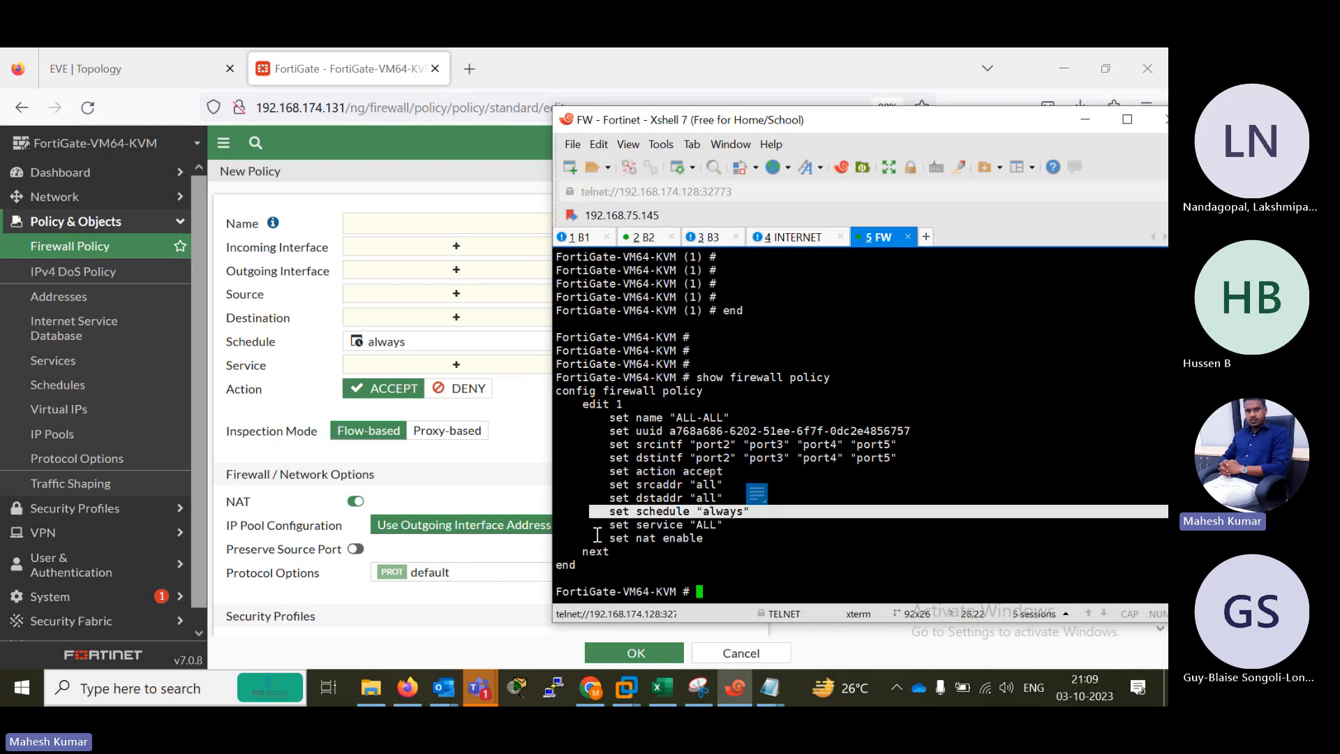
pyautogui.moveTo(606, 537); pyautogui.dragTo(723, 524)
pyautogui.moveTo(591, 538); pyautogui.dragTo(704, 539)
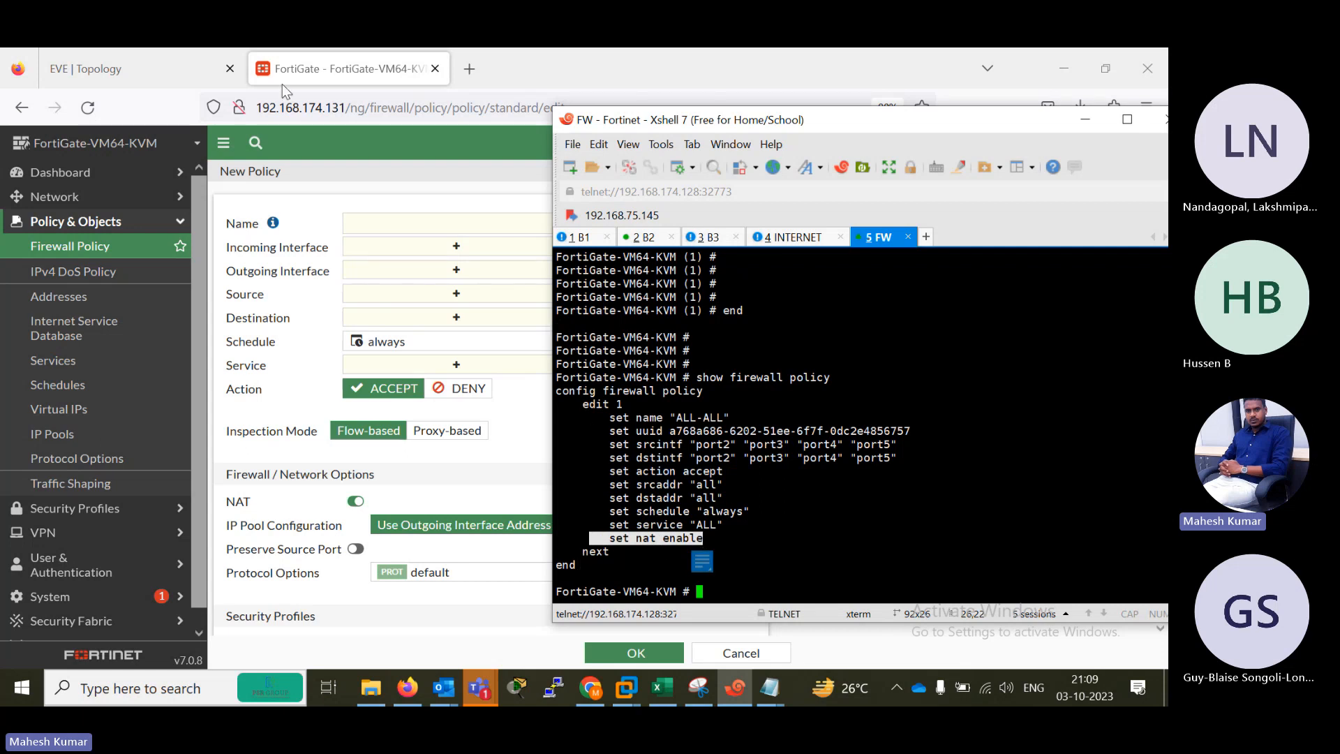
# Switch to the FortiGate web interface, reload it and open the firewall policy list to check the ALL-ALL policy.
pyautogui.click(305, 190)
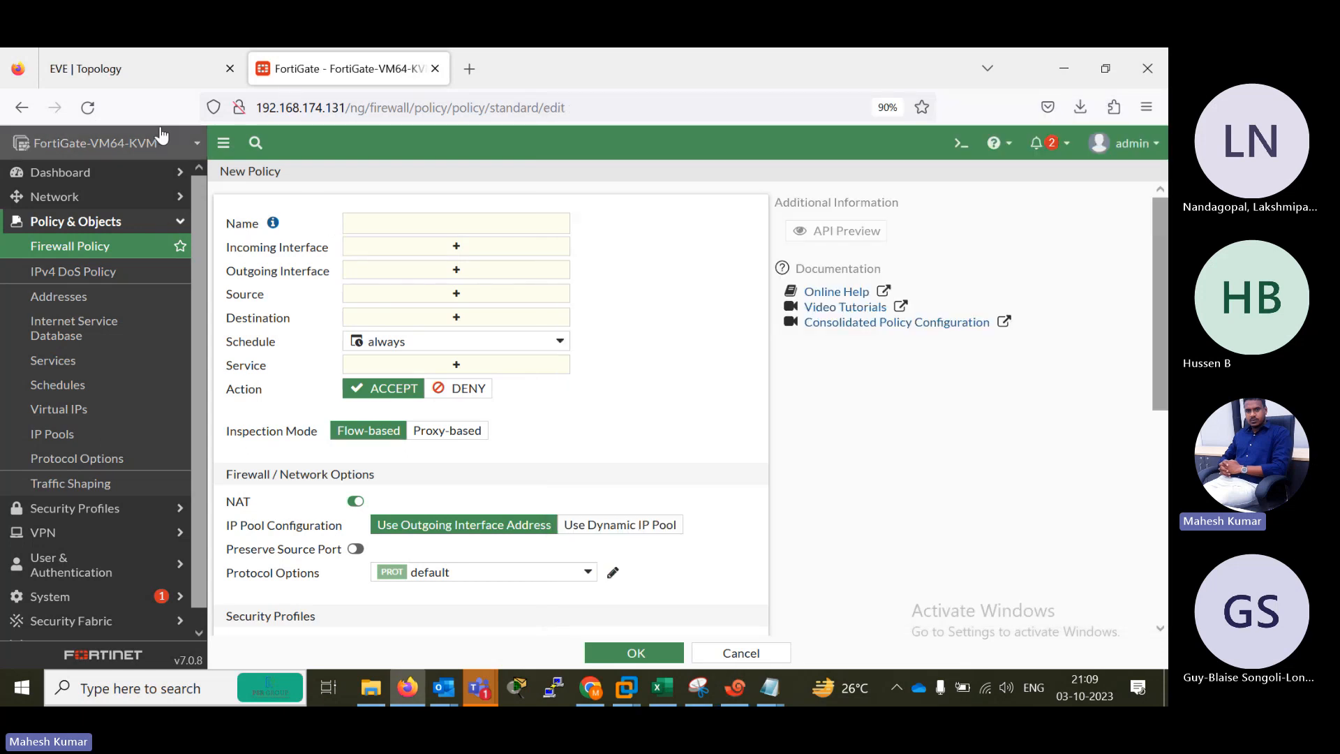
pyautogui.click(87, 107)
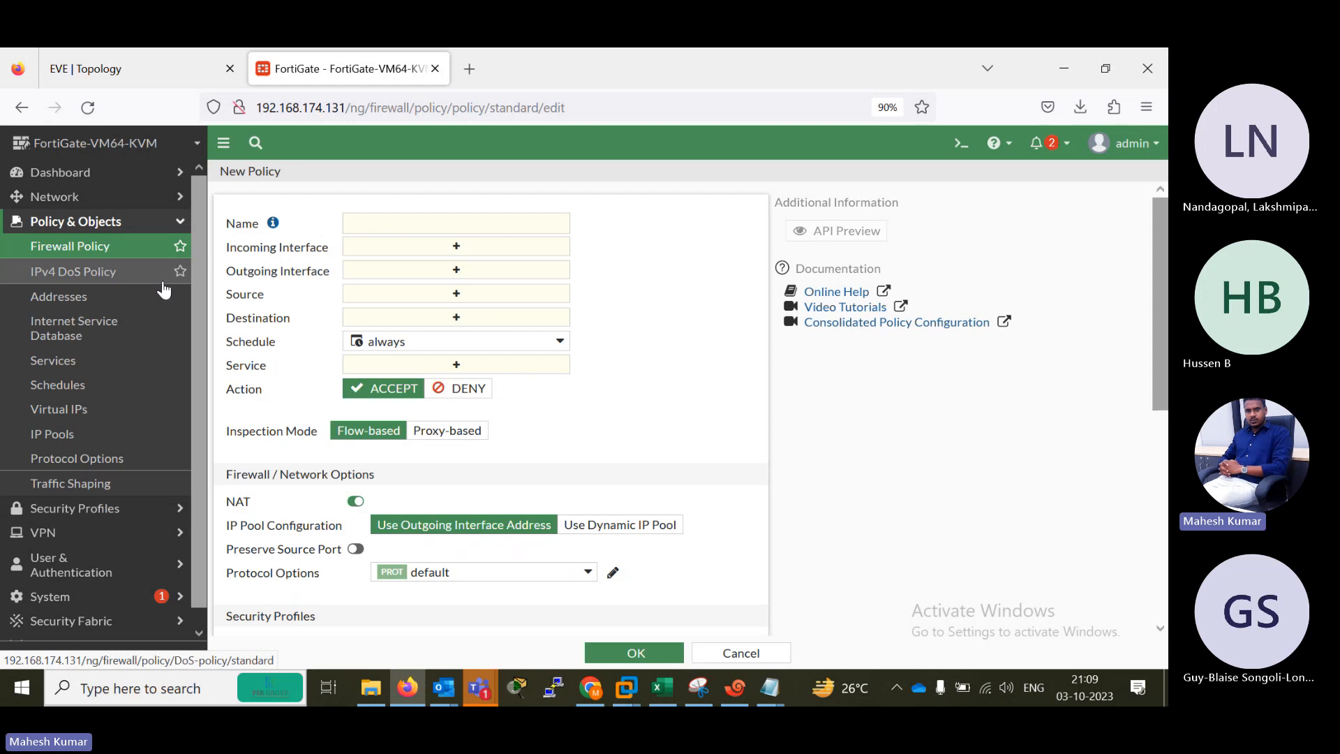
pyautogui.click(69, 248)
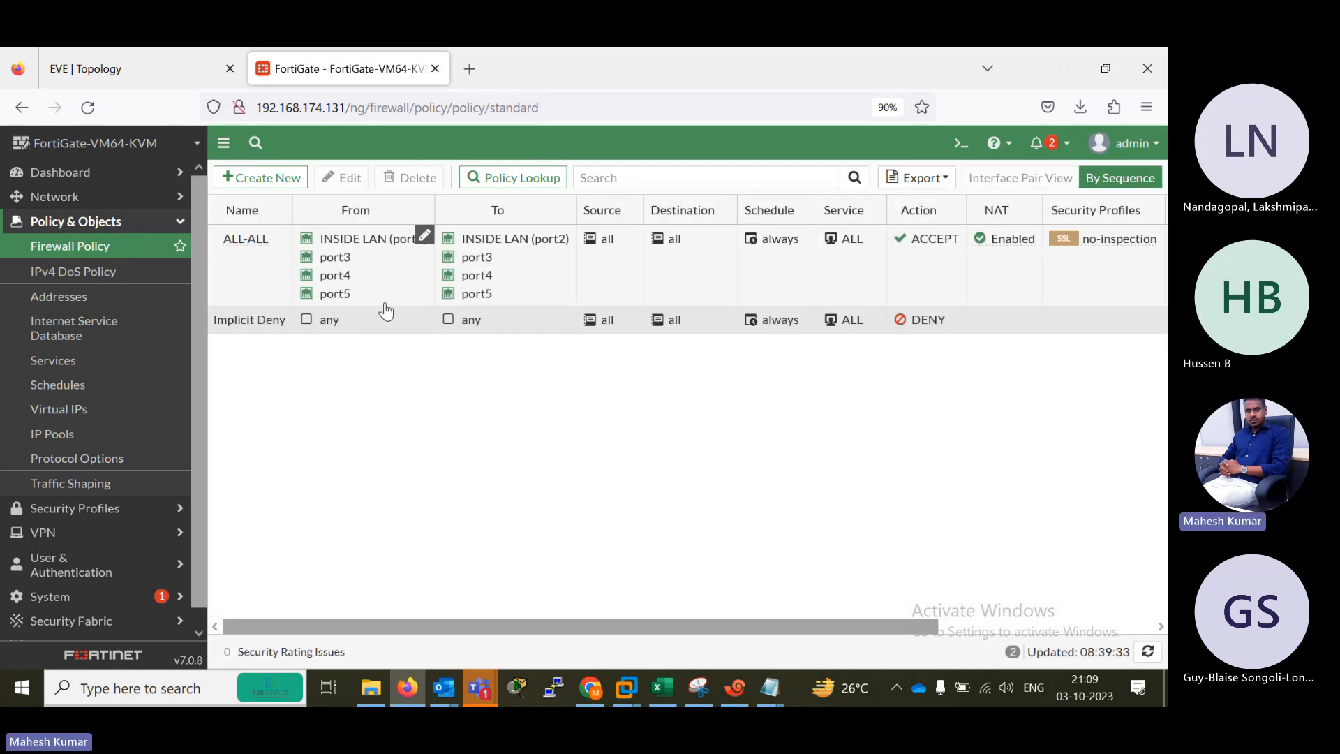
# Show the EVE topology, switch to the B1 router console in Xshell and ping 1.1.1.1.
pyautogui.click(141, 64)
pyautogui.hotkey('alt', 'Tab')
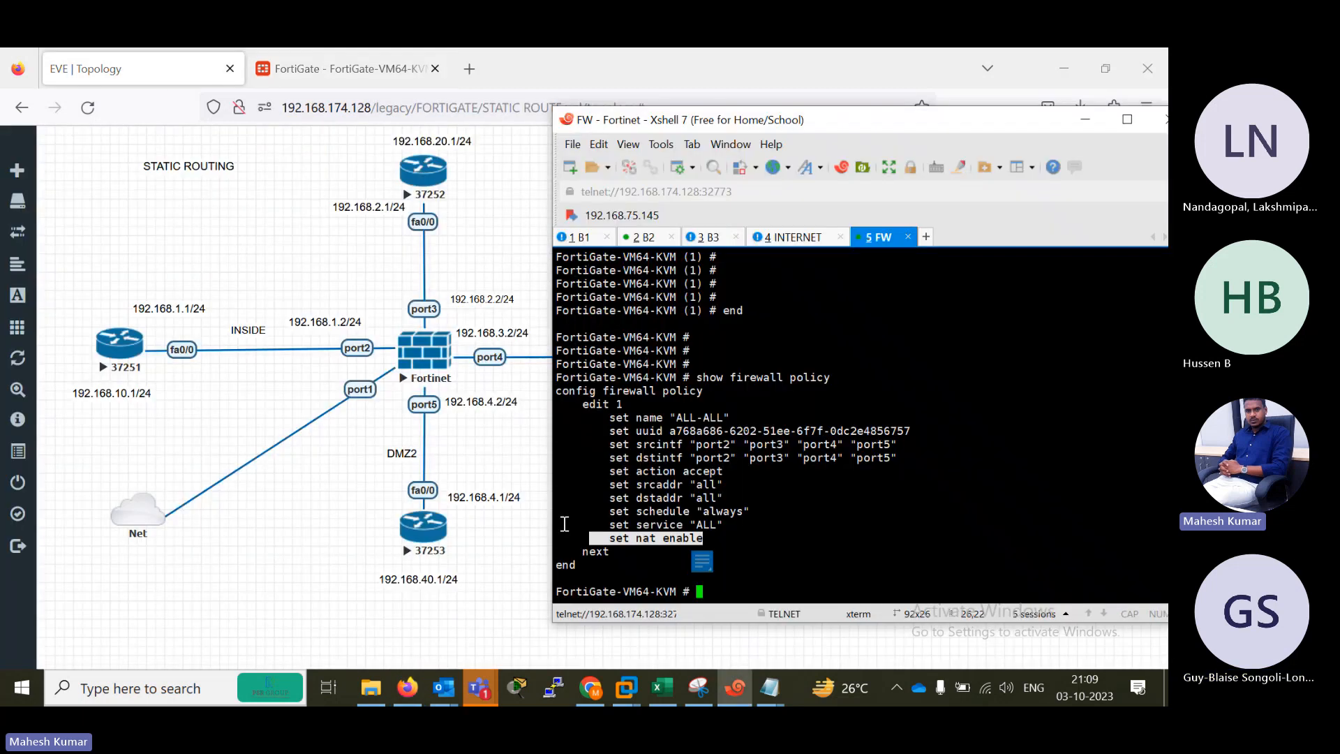
pyautogui.click(588, 239)
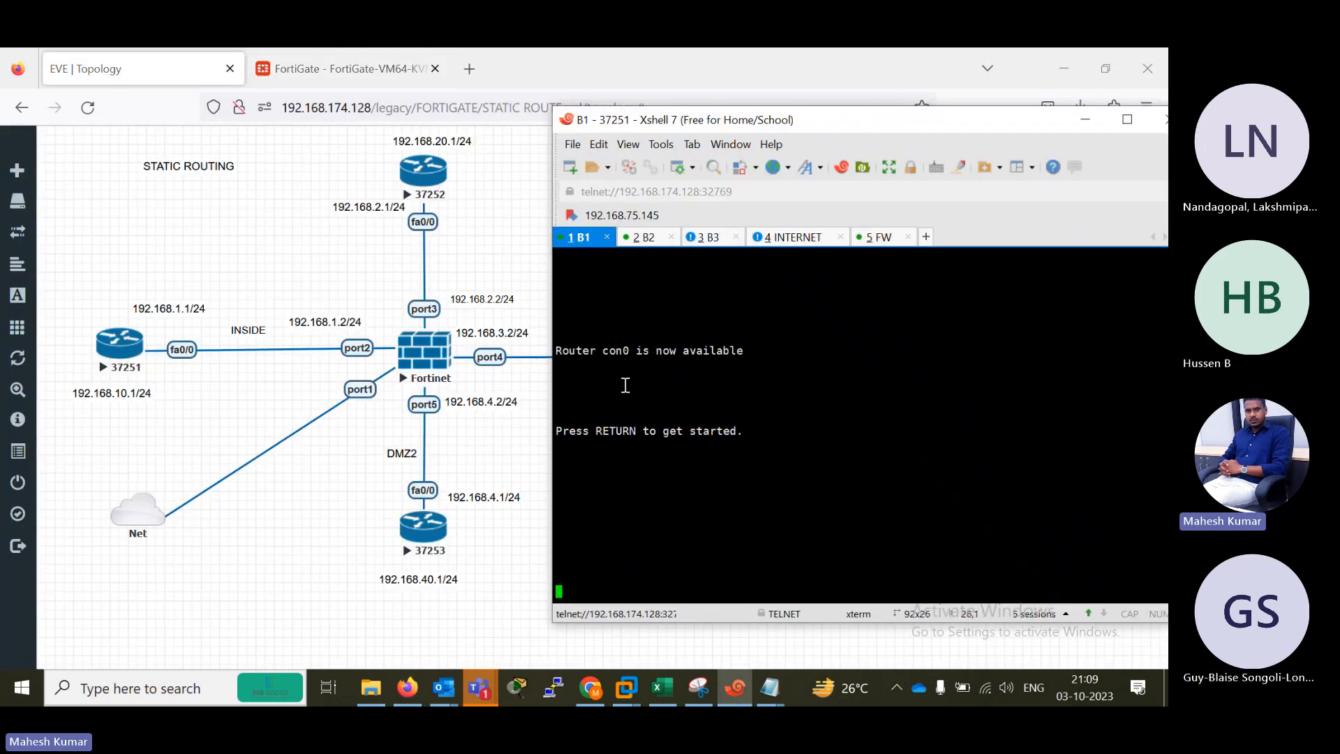
pyautogui.press('Return')
pyautogui.press('Return')
pyautogui.press('Return')
pyautogui.press('Return')
pyautogui.press('Return')
pyautogui.press('Return')
pyautogui.press('Return')
pyautogui.write('oi')
pyautogui.press('Tab')
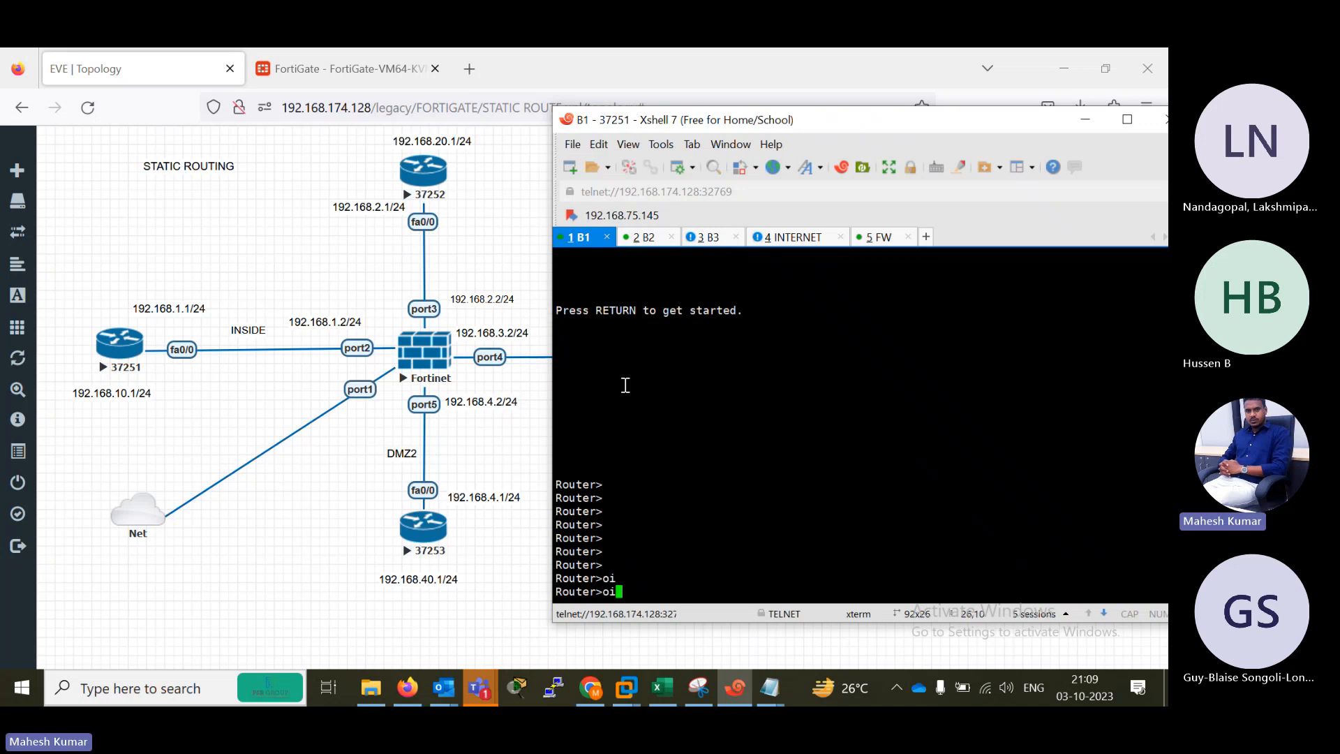
pyautogui.press('BackSpace')
pyautogui.press('BackSpace')
pyautogui.write('pi')
pyautogui.press('Tab')
pyautogui.write('192.')
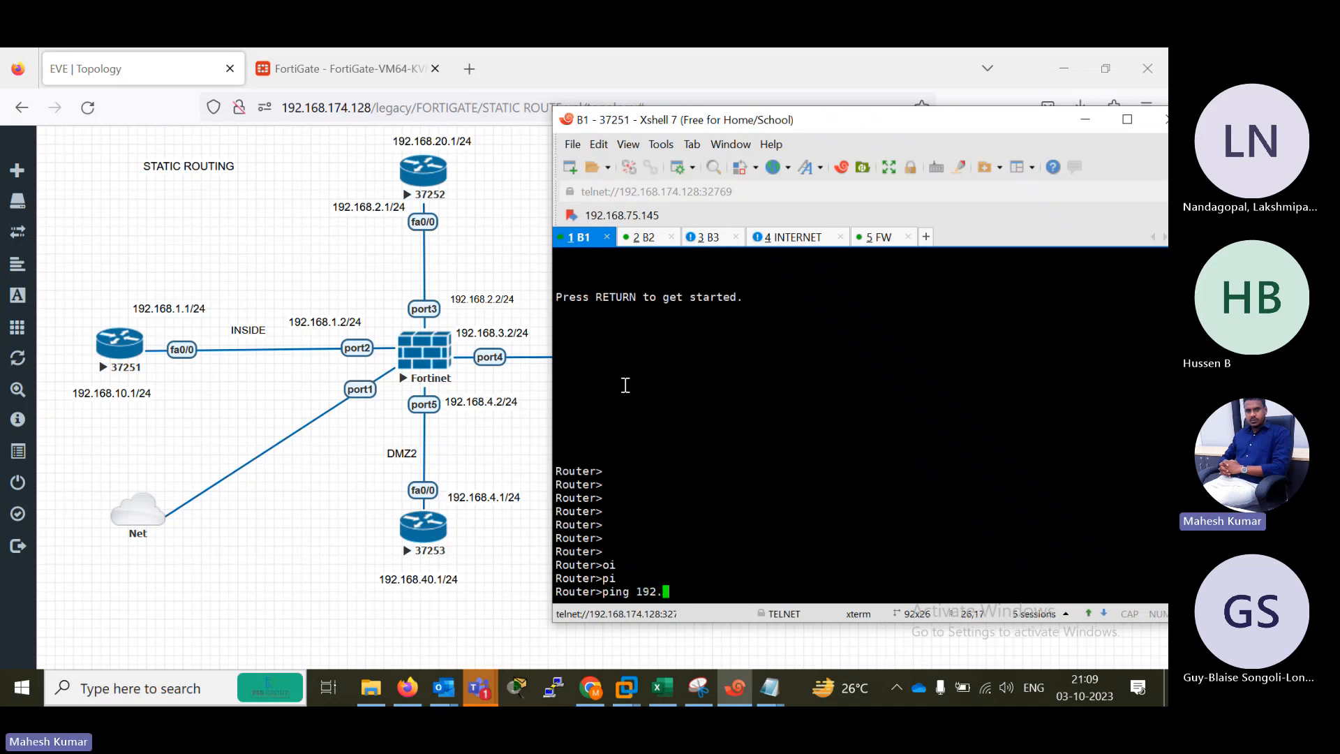
pyautogui.press('BackSpace')
pyautogui.press('BackSpace')
pyautogui.press('BackSpace')
pyautogui.press('BackSpace')
pyautogui.write('1.1.1.1')
pyautogui.press('Return')
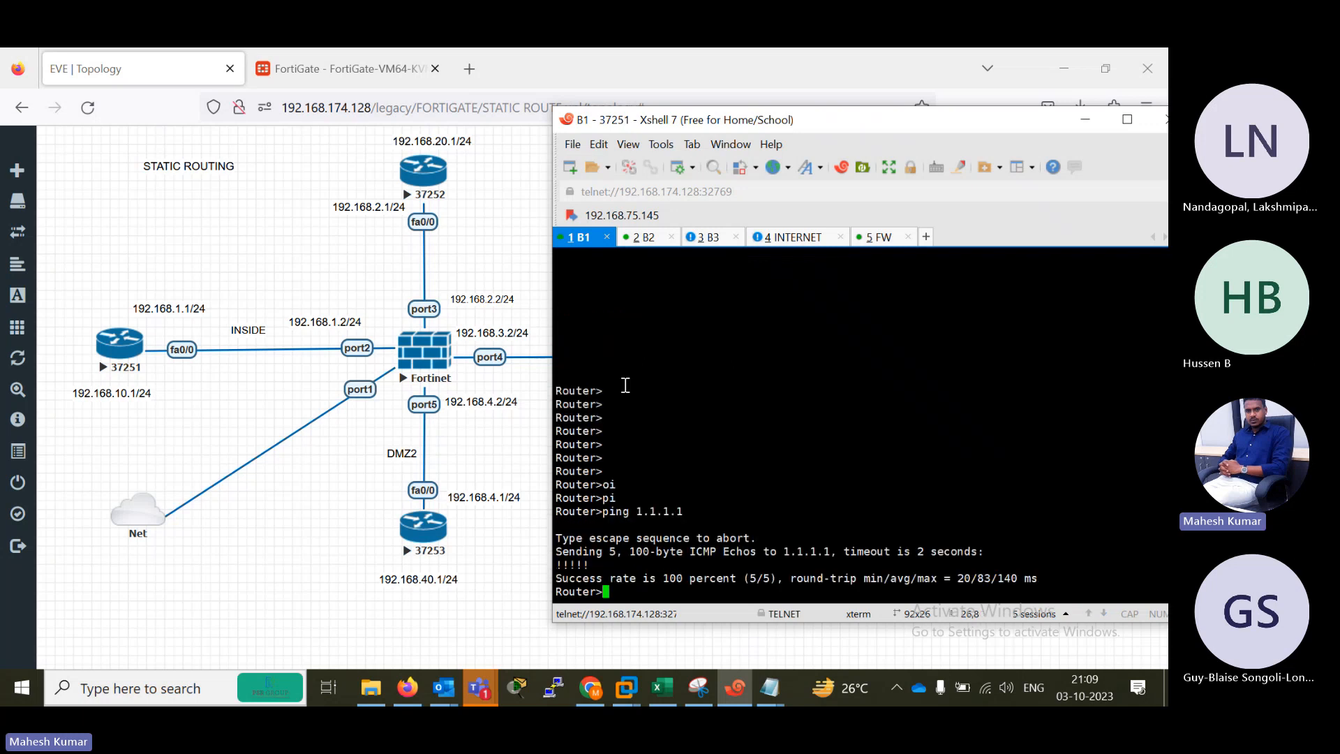
pyautogui.press('Up')
pyautogui.write('sr')
pyautogui.press('BackSpace')
pyautogui.write('ou')
pyautogui.press('Tab')
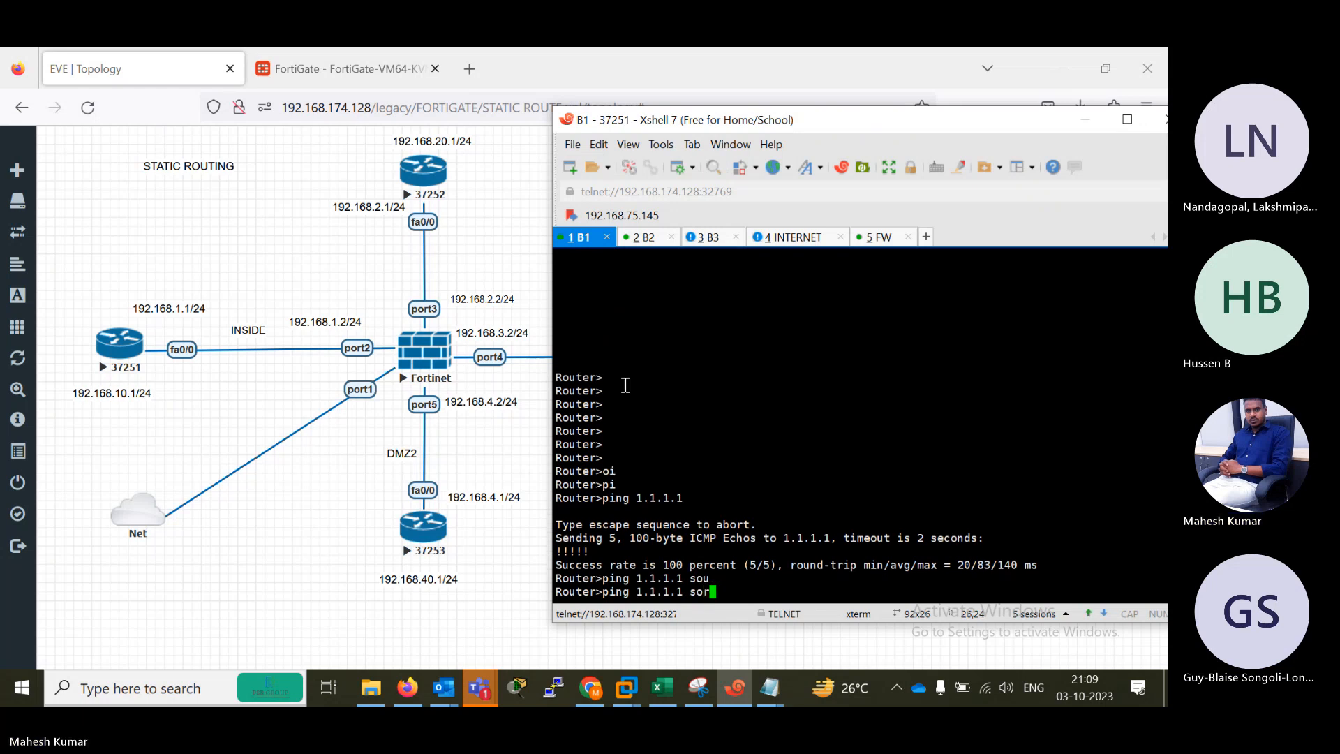
pyautogui.press('Tab')
pyautogui.press('BackSpace')
pyautogui.press('BackSpace')
pyautogui.press('BackSpace')
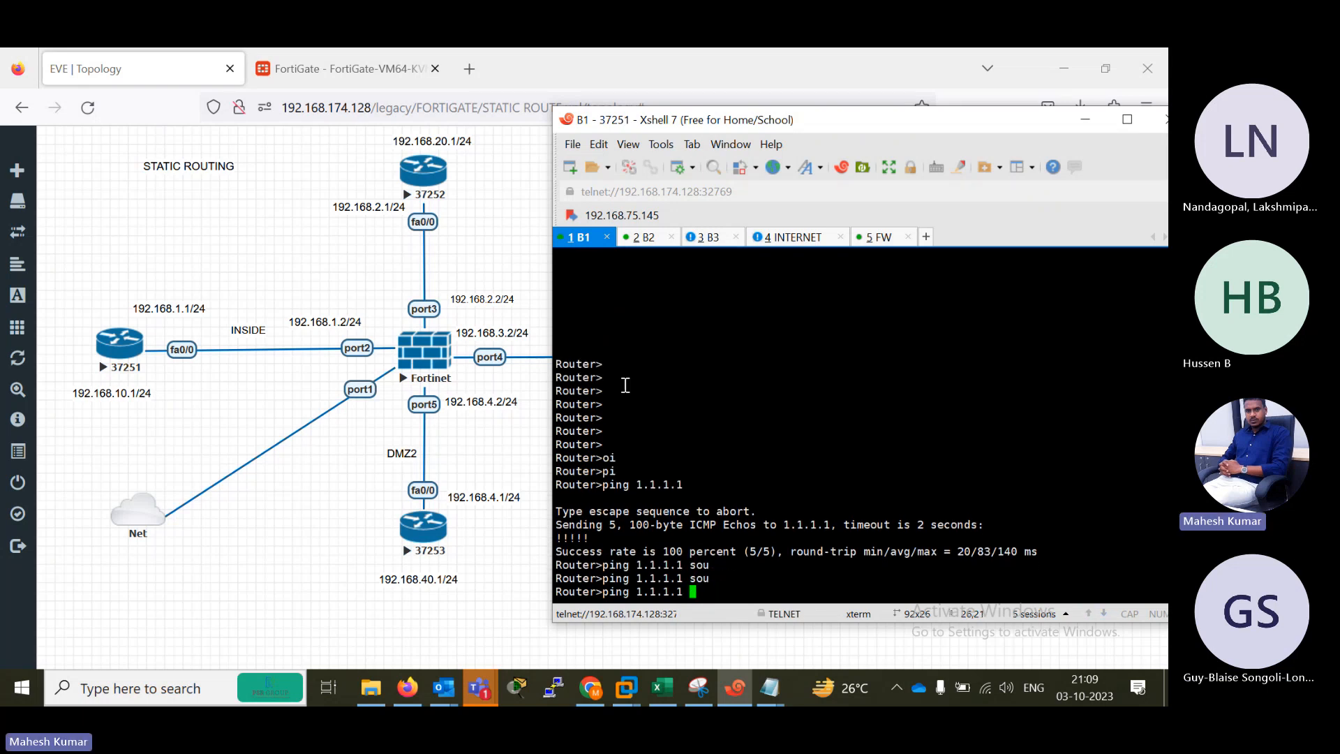
pyautogui.write('sour')
pyautogui.press('Tab')
pyautogui.press('BackSpace')
pyautogui.press('BackSpace')
pyautogui.press('BackSpace')
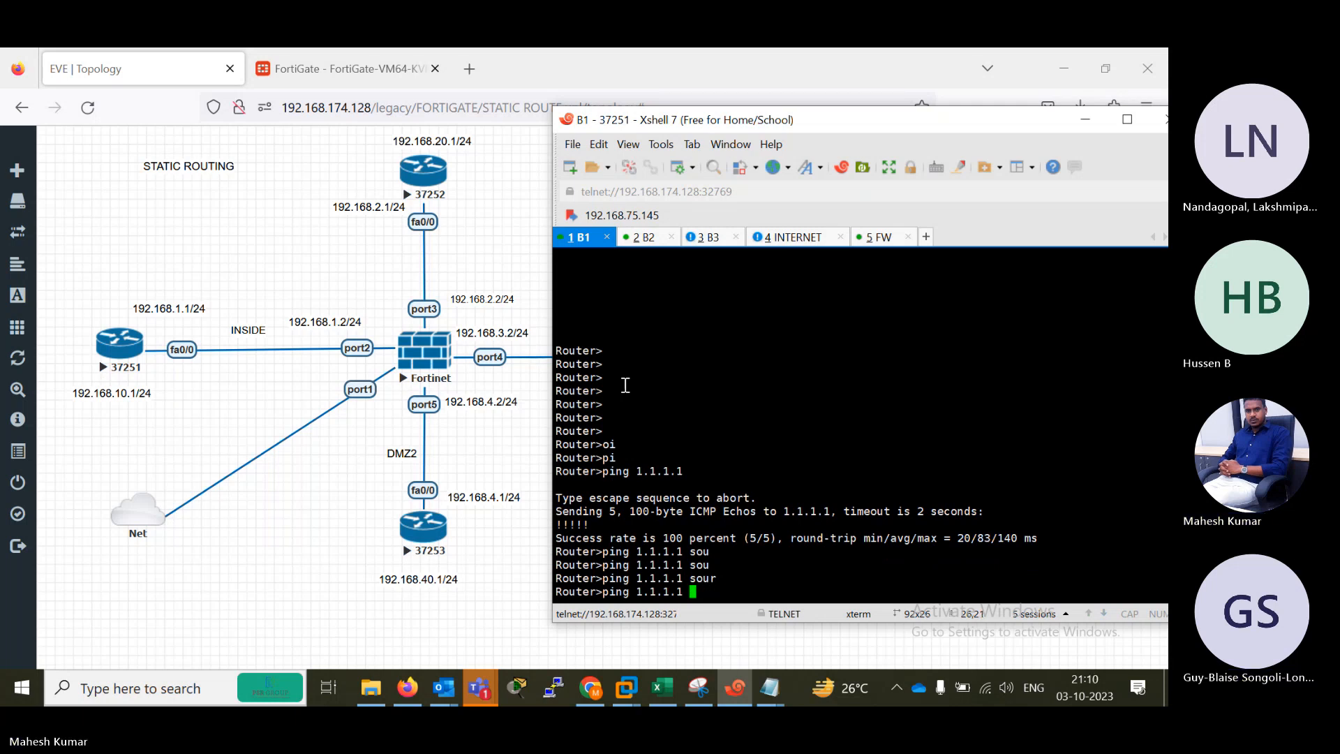
pyautogui.press('BackSpace')
pyautogui.press('BackSpace')
pyautogui.press('BackSpace')
pyautogui.press('BackSpace')
pyautogui.press('BackSpace')
pyautogui.press('BackSpace')
pyautogui.press('BackSpace')
pyautogui.press('BackSpace')
pyautogui.press('BackSpace')
pyautogui.press('BackSpace')
pyautogui.press('BackSpace')
pyautogui.press('BackSpace')
pyautogui.press('BackSpace')
# Enter privileged mode on router B1 and run ping 1.1.1.1 source 192.168.10.1.
pyautogui.write('en')
pyautogui.press('Return')
pyautogui.write('s')
pyautogui.press('BackSpace')
pyautogui.write('pi')
pyautogui.press('Tab')
pyautogui.write('1.')
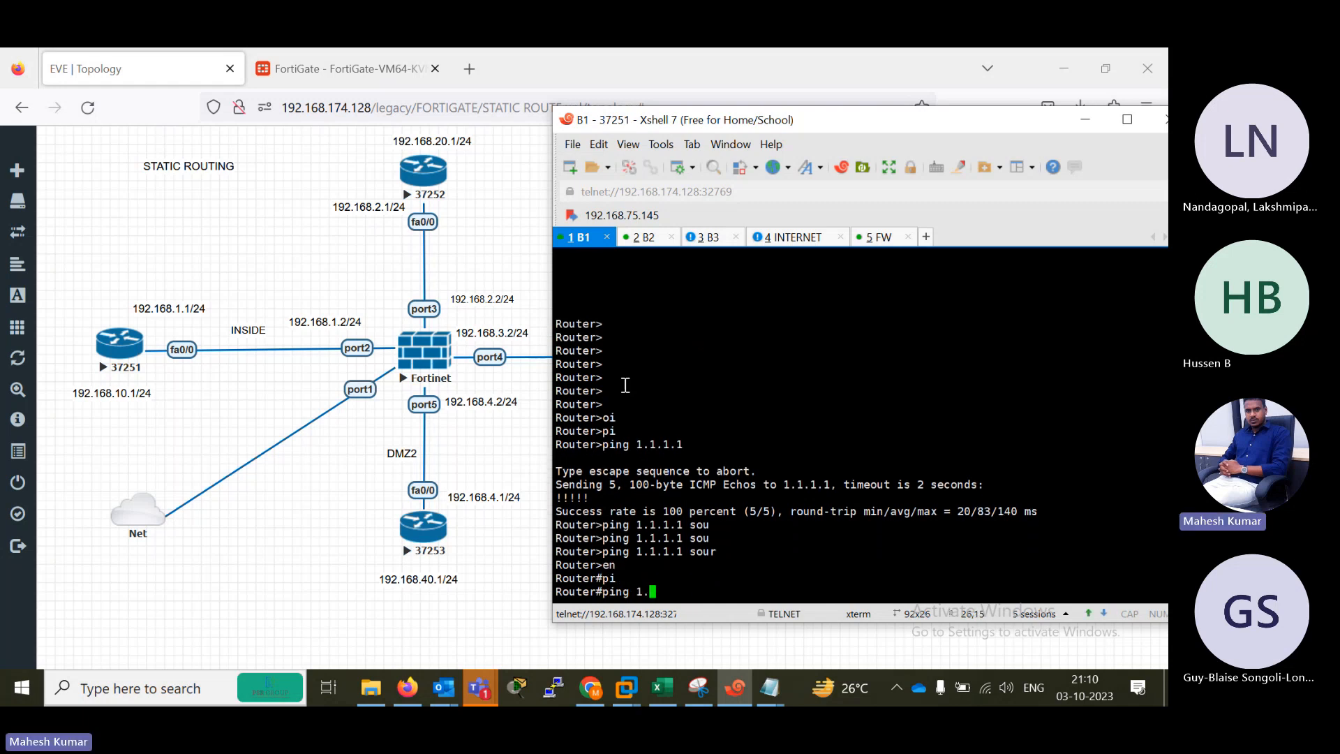
pyautogui.write('1.1.1 sou')
pyautogui.press('Tab')
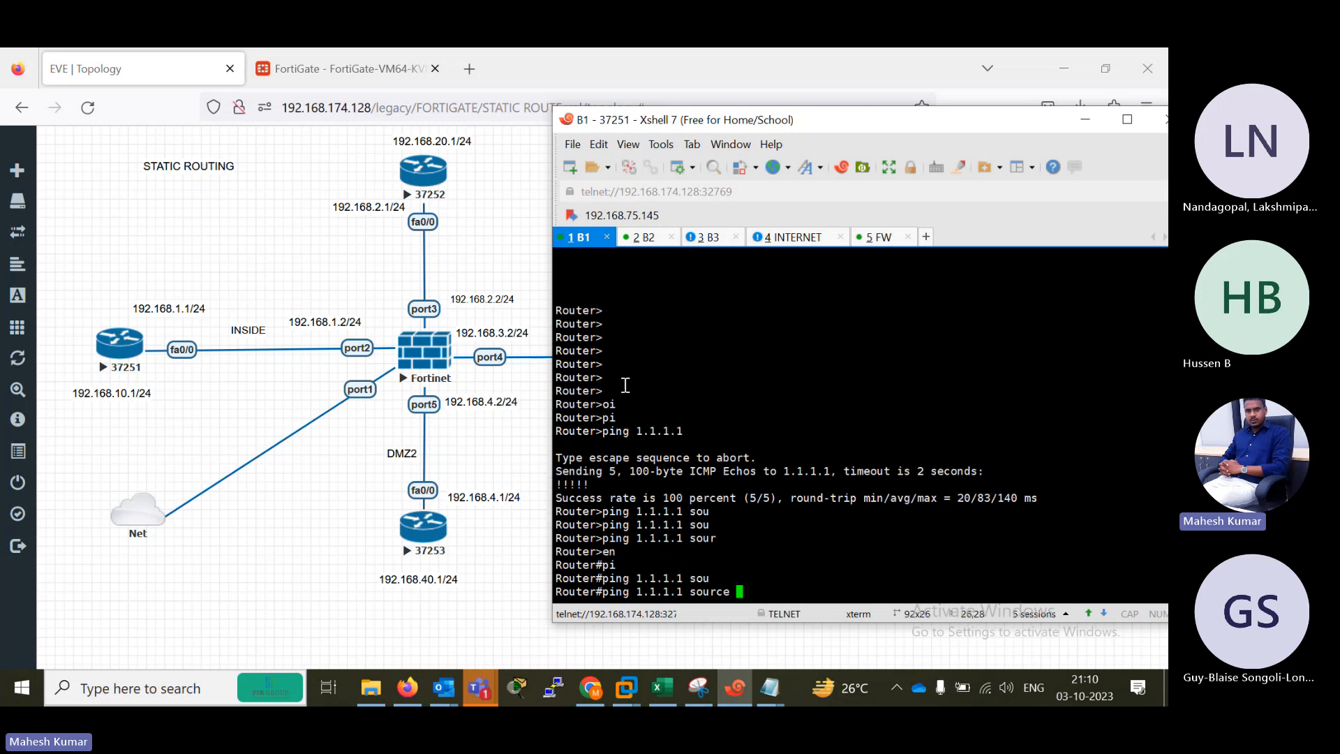
pyautogui.write('192.168.10.1')
pyautogui.press('Return')
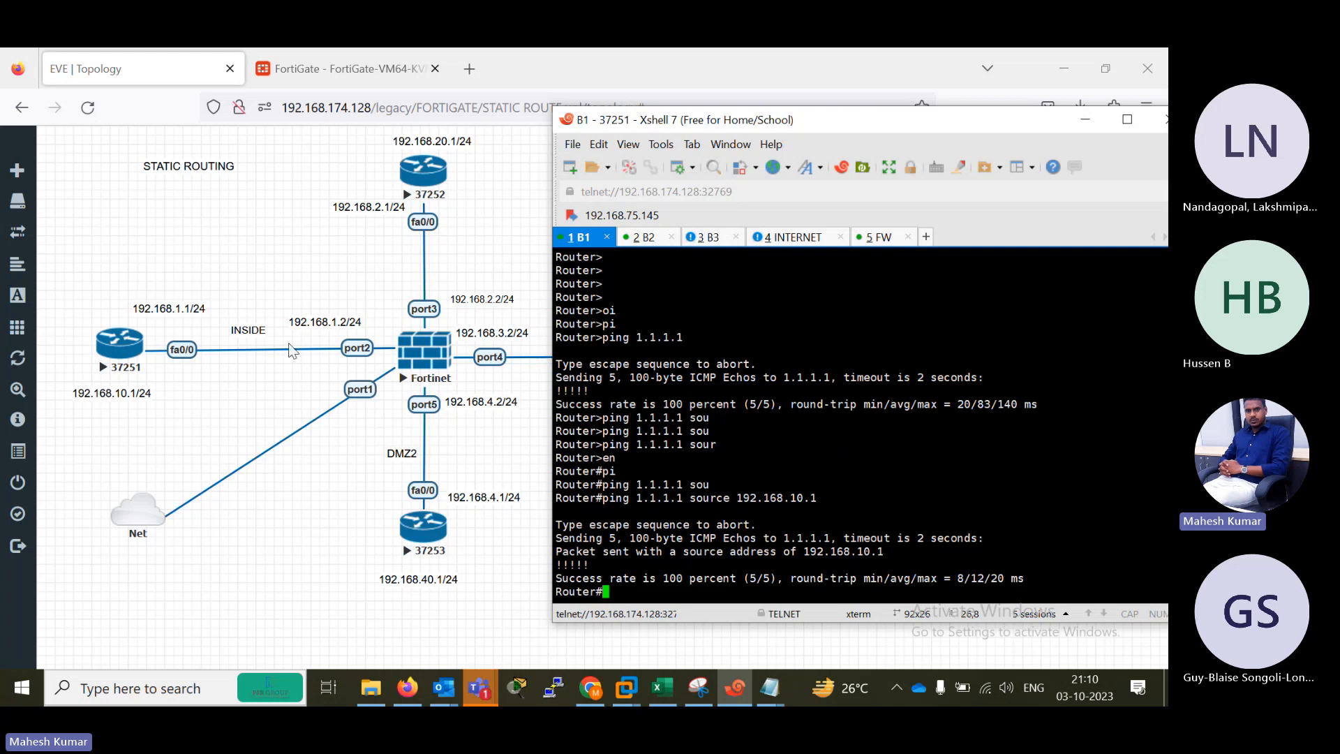
# In the Excel topic sheet, set the comment for IPV4 STATIC & DEFAULT ROUTING GUI/CLI to DONE, then return to the FortiGate web interface.
pyautogui.click(304, 57)
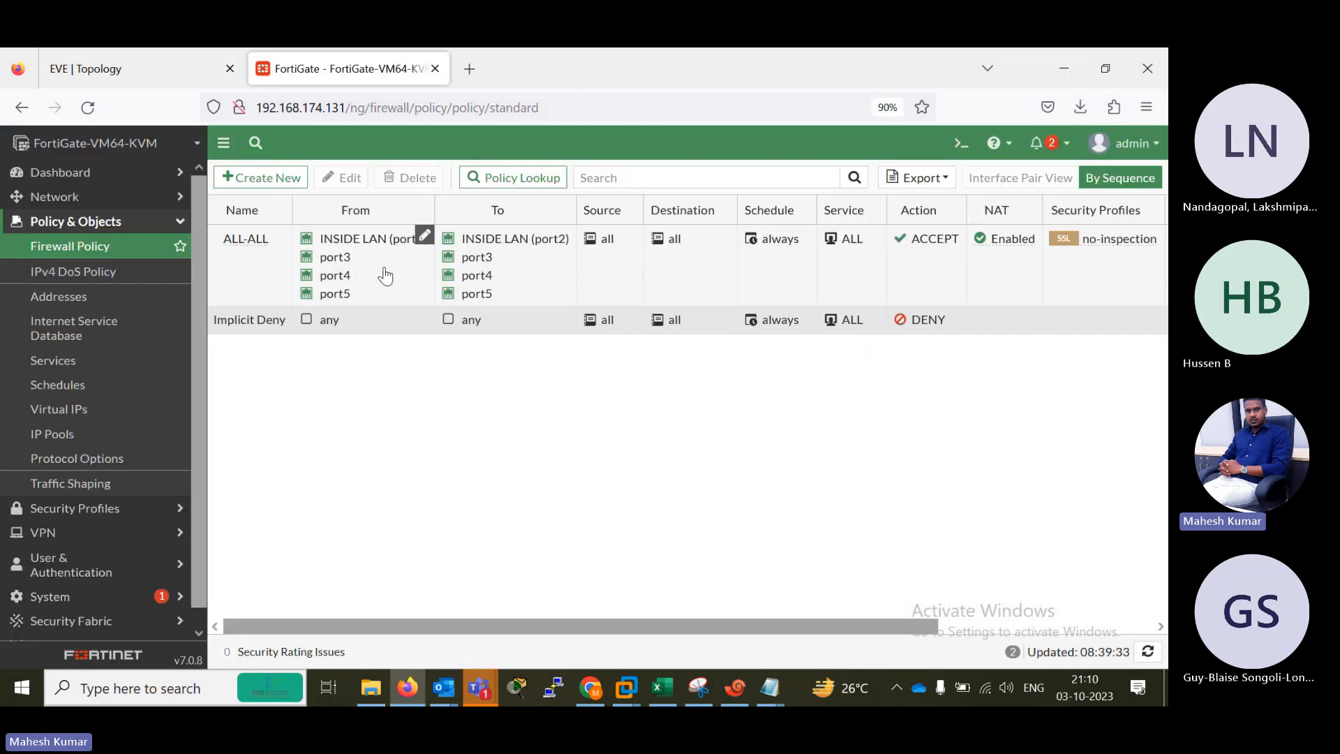
pyautogui.hotkey('alt', 'Tab')
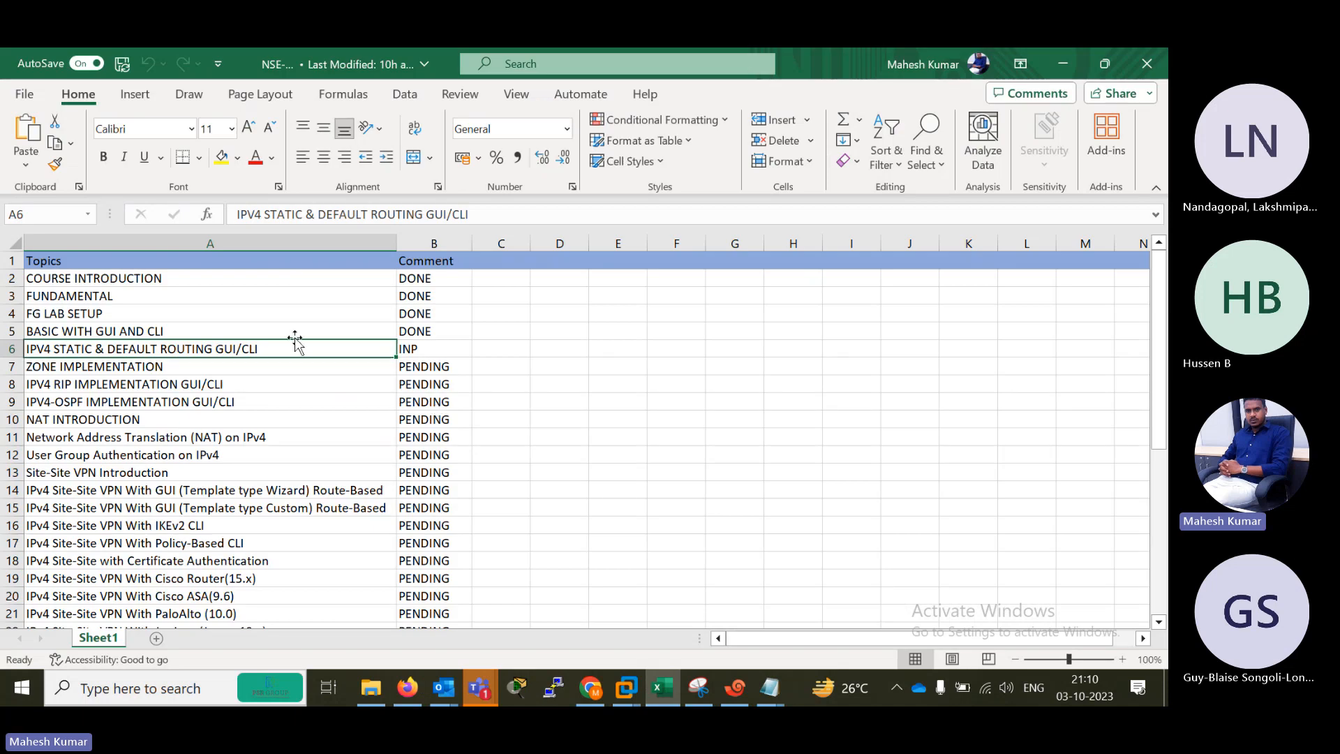
pyautogui.write('DONE')
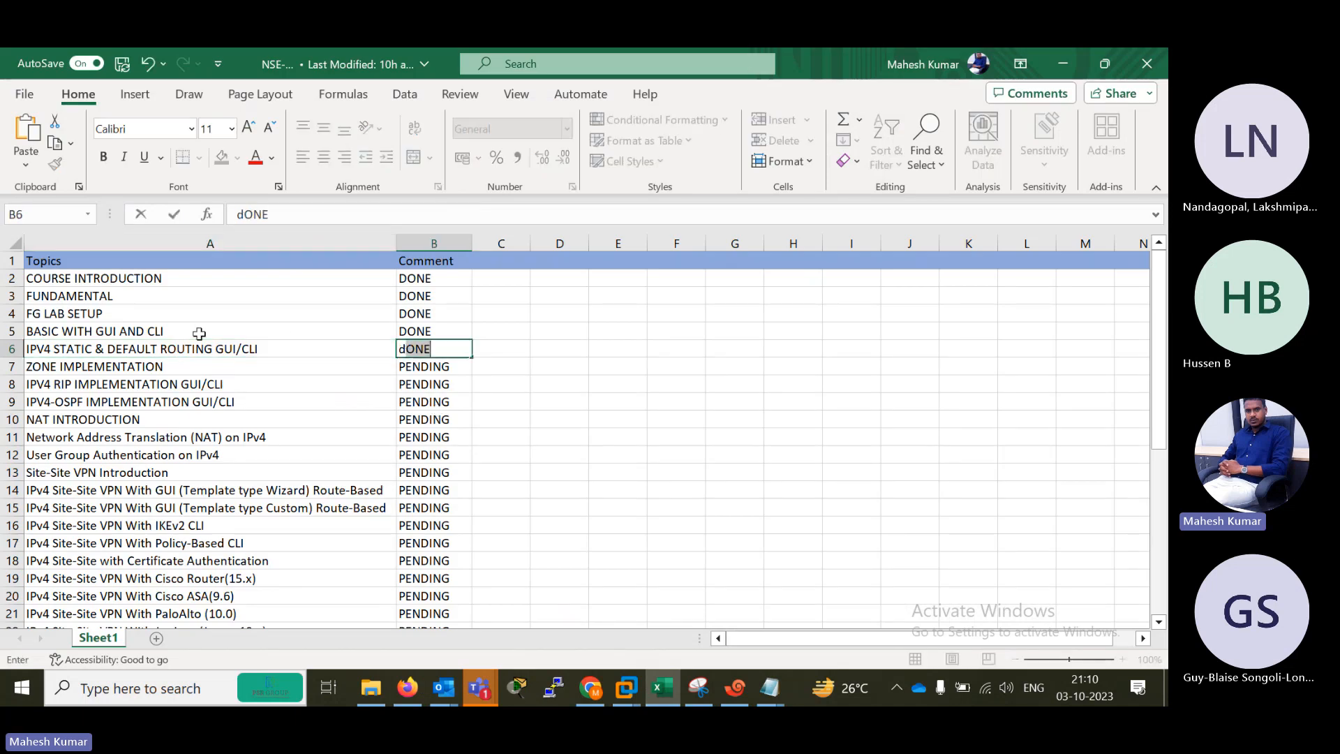
pyautogui.press('Left')
pyautogui.press('Right')
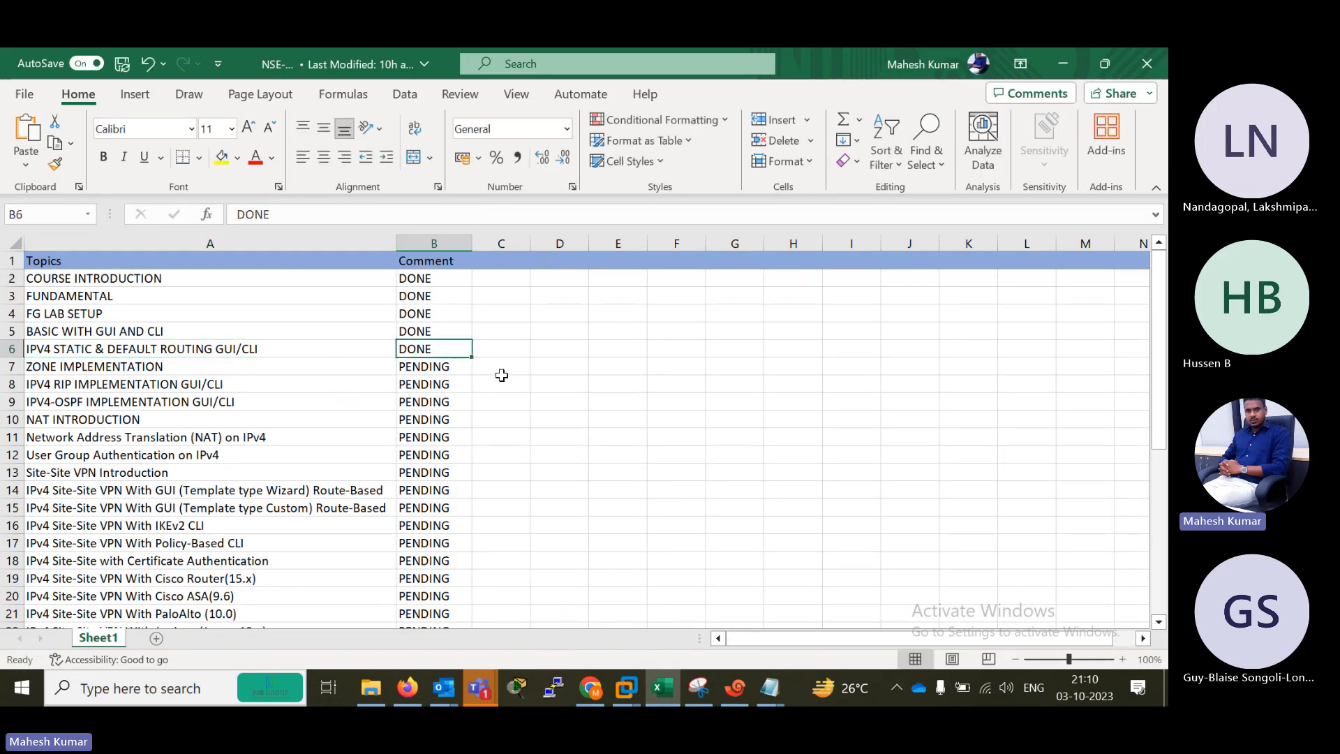
pyautogui.click(171, 368)
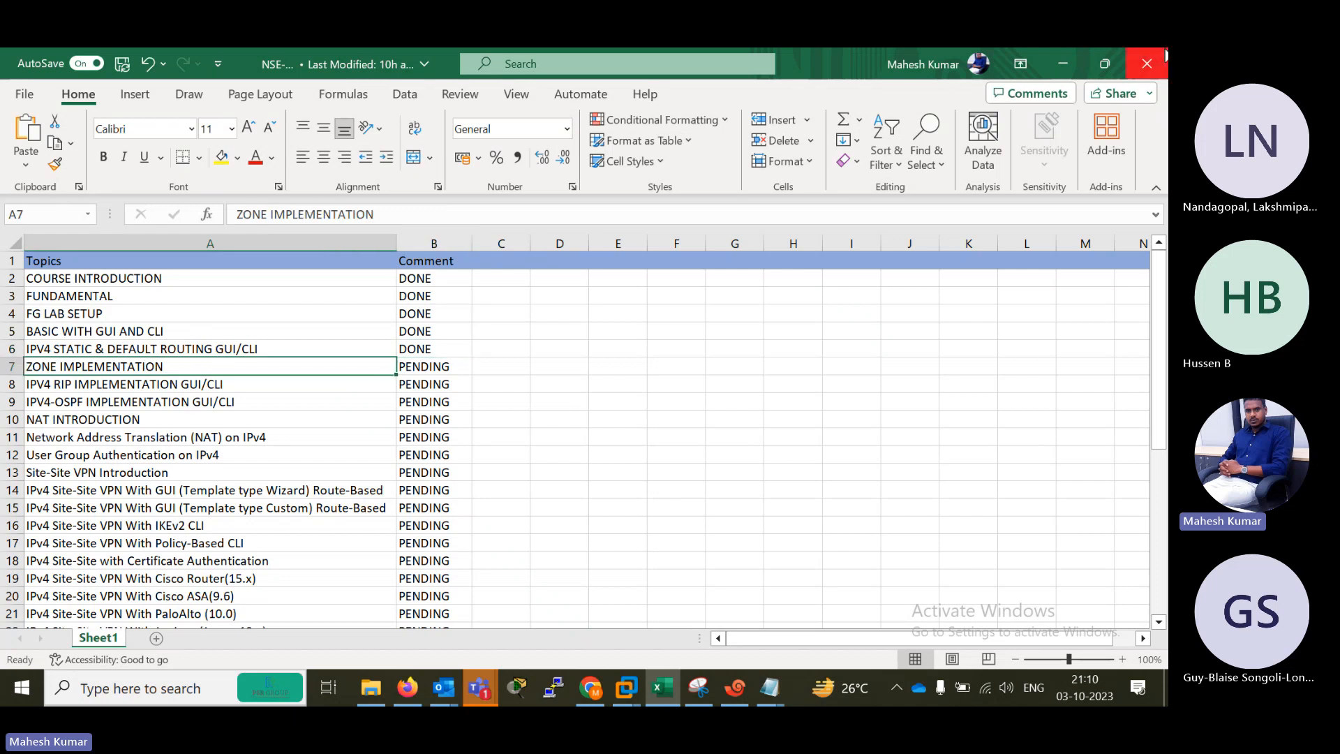
pyautogui.click(1063, 64)
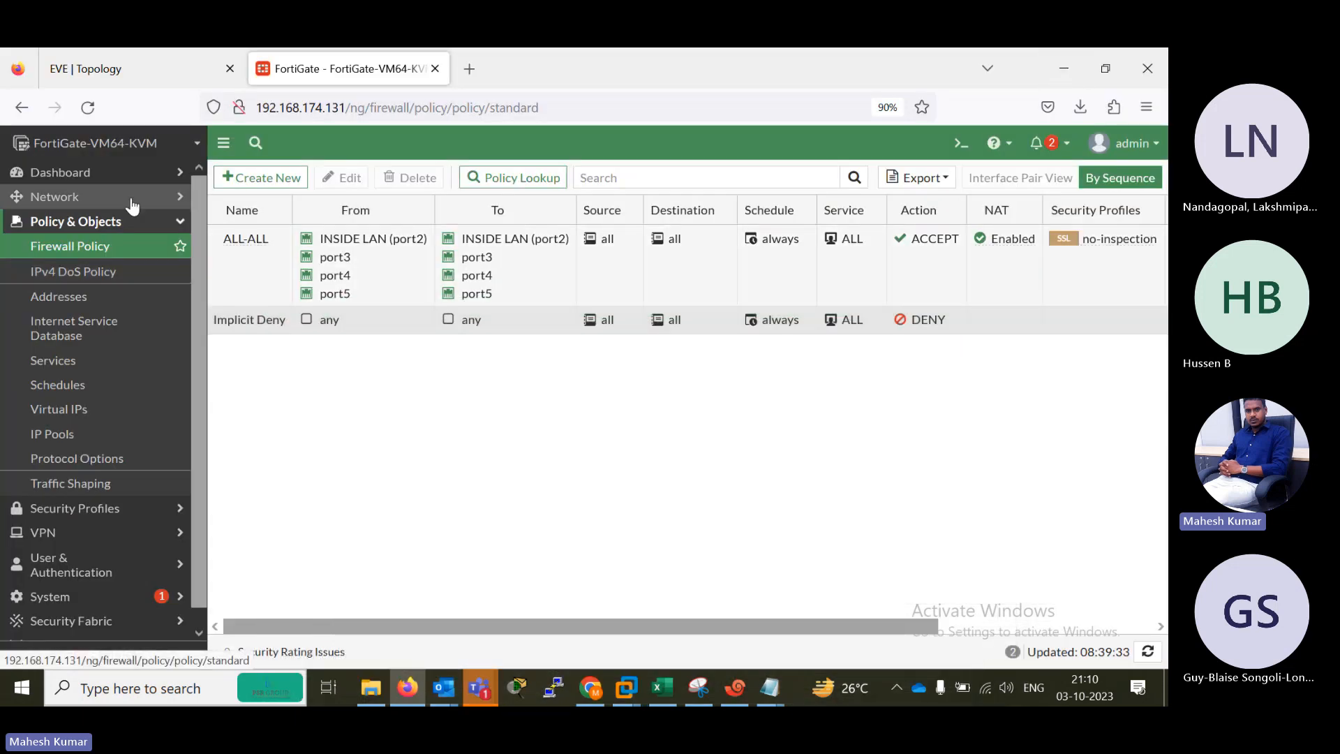
pyautogui.click(84, 198)
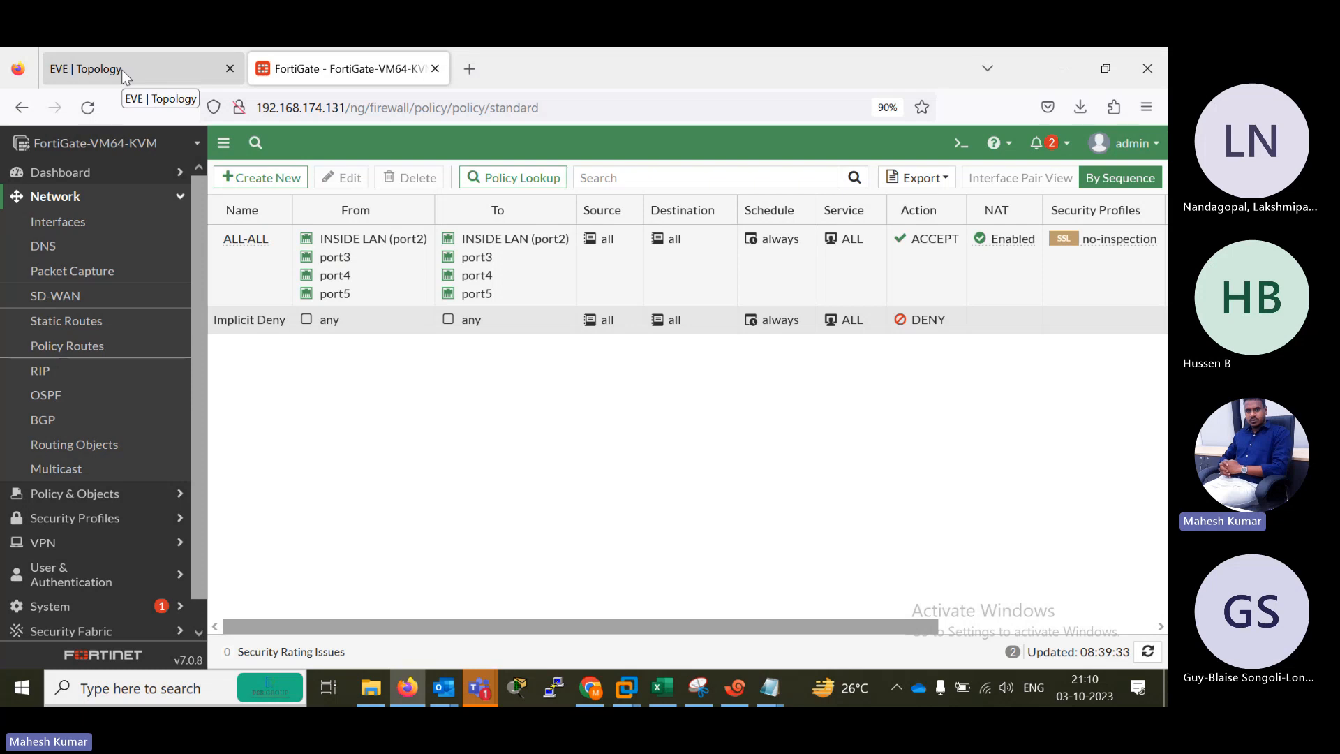
pyautogui.click(268, 265)
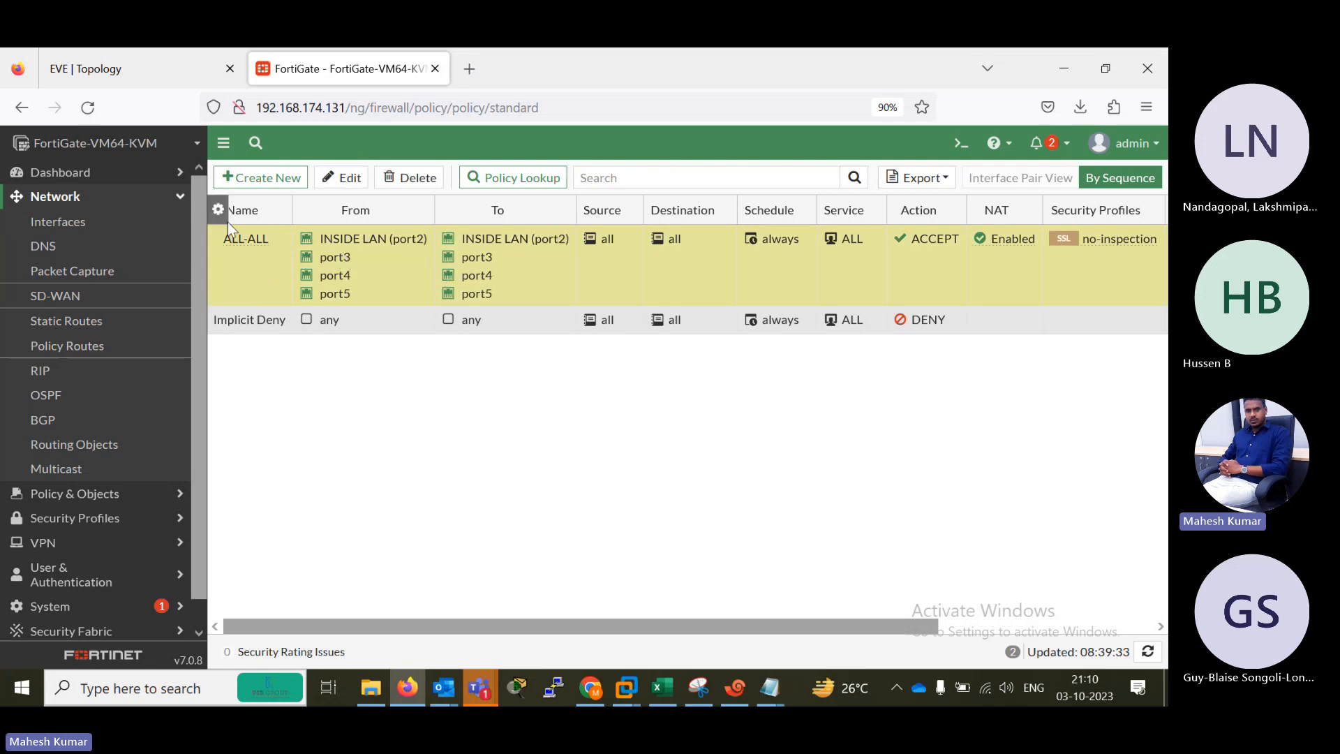
pyautogui.click(260, 178)
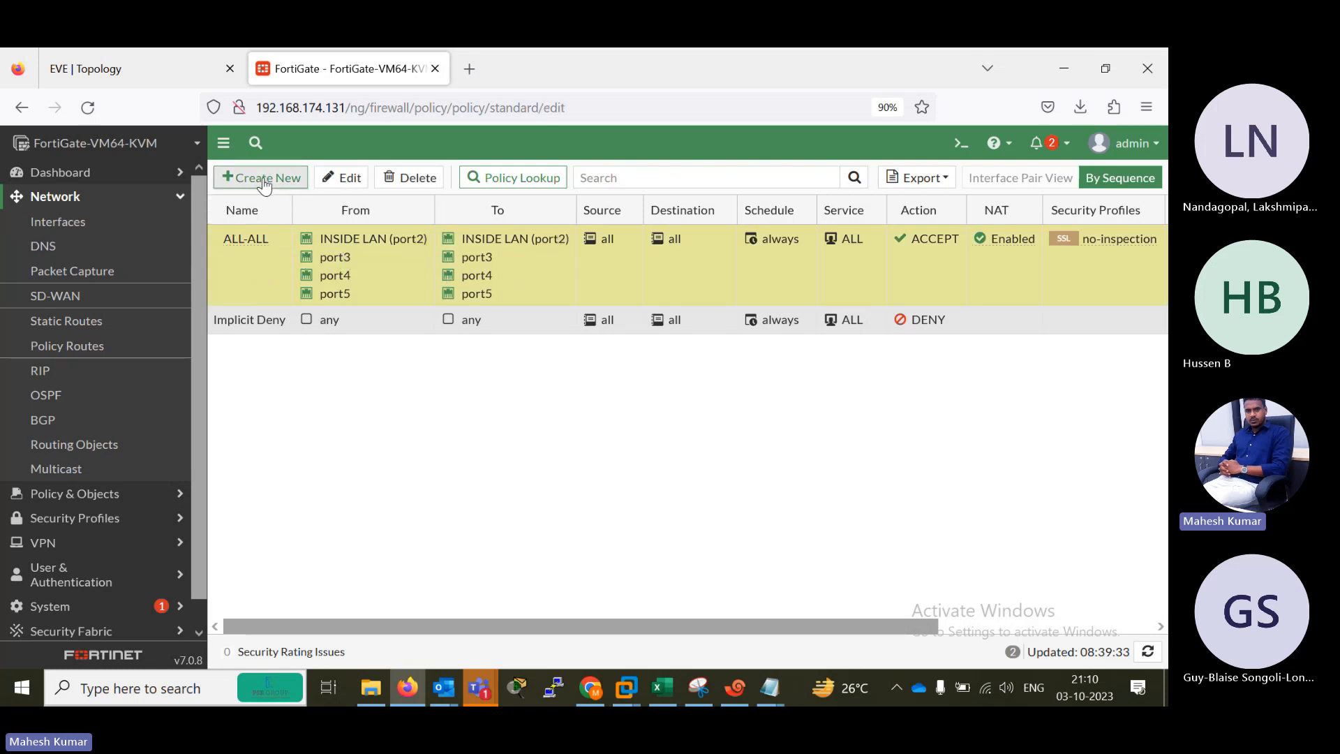
# Open the FortiGate network interfaces page and start creating a new zone.
pyautogui.click(97, 199)
pyautogui.click(73, 223)
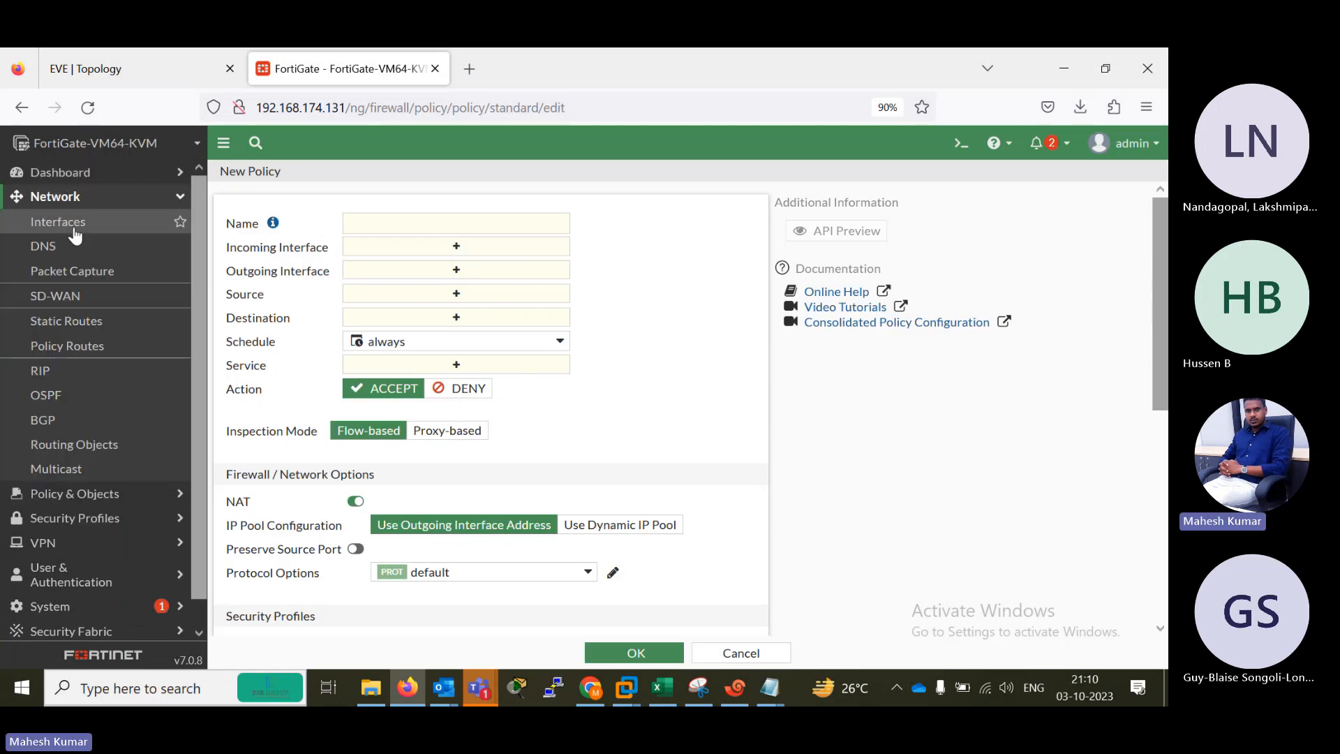
pyautogui.click(264, 275)
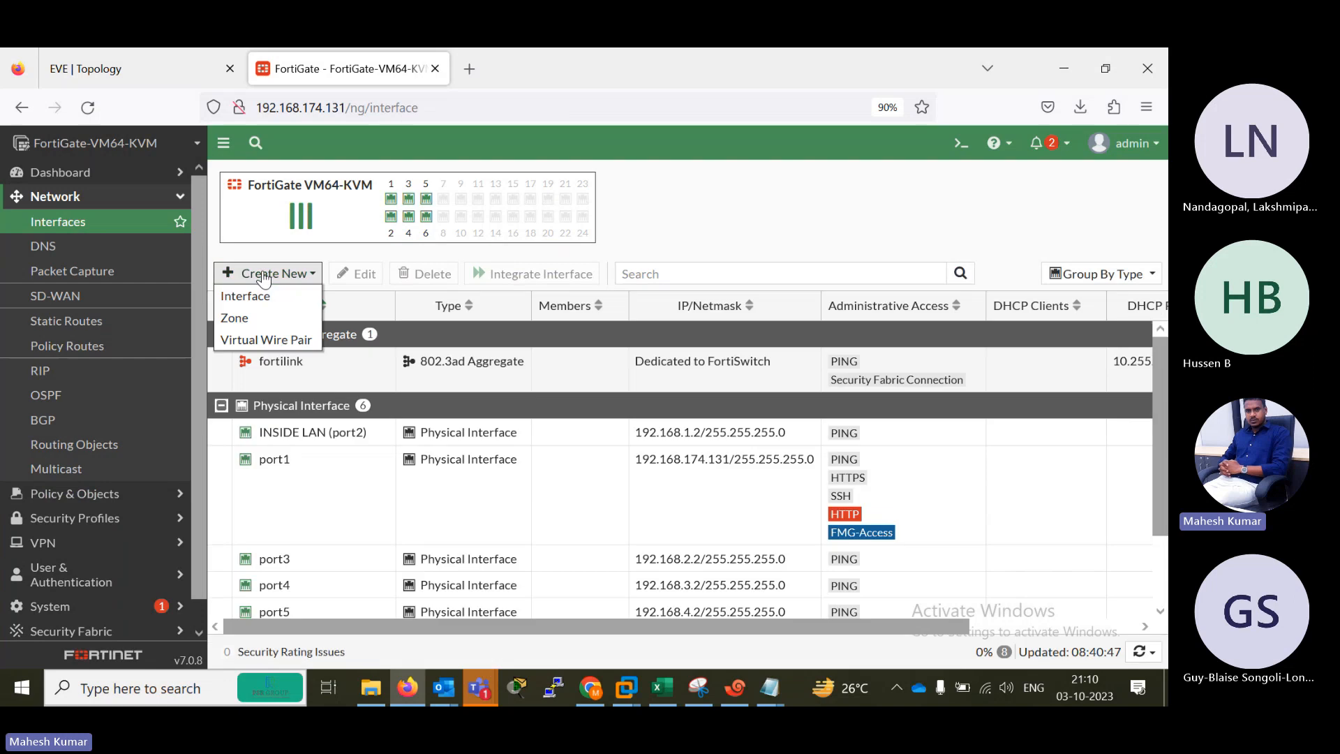
pyautogui.click(250, 321)
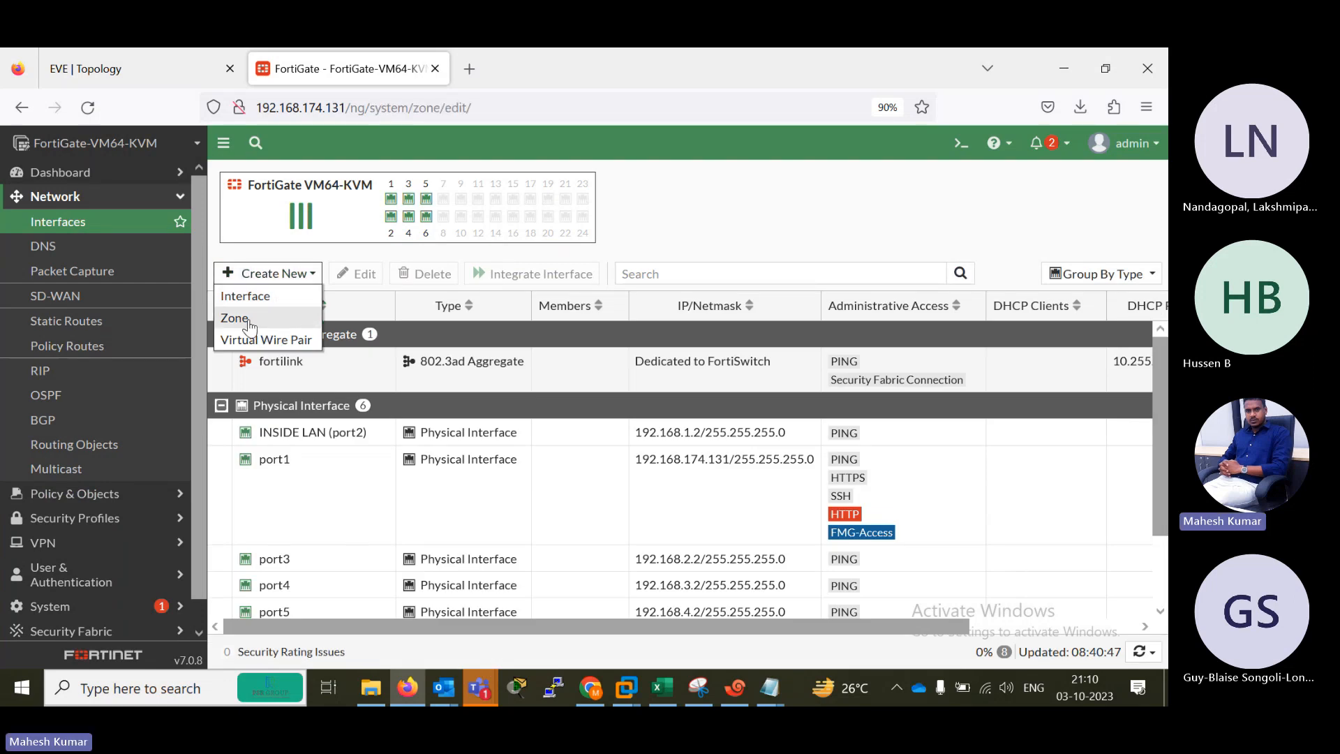
pyautogui.click(438, 217)
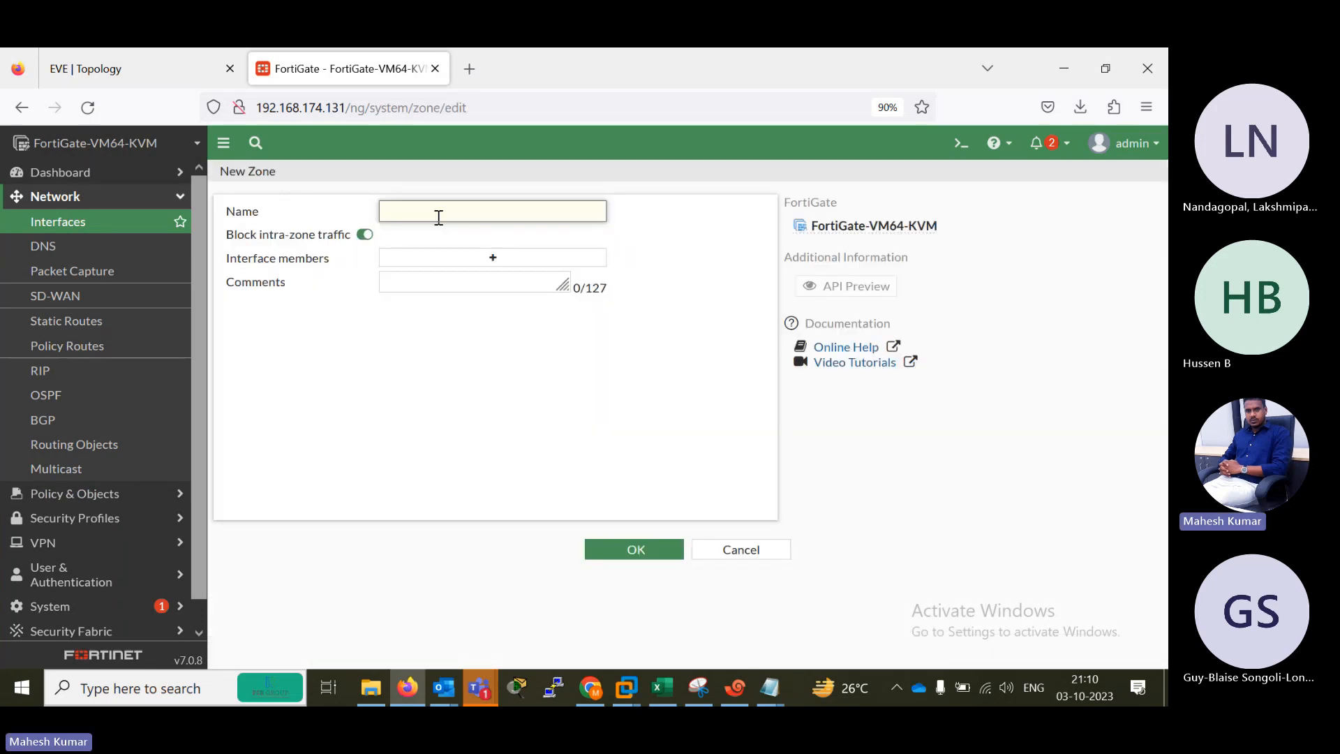
pyautogui.write('ALL-ALL')
pyautogui.click(462, 258)
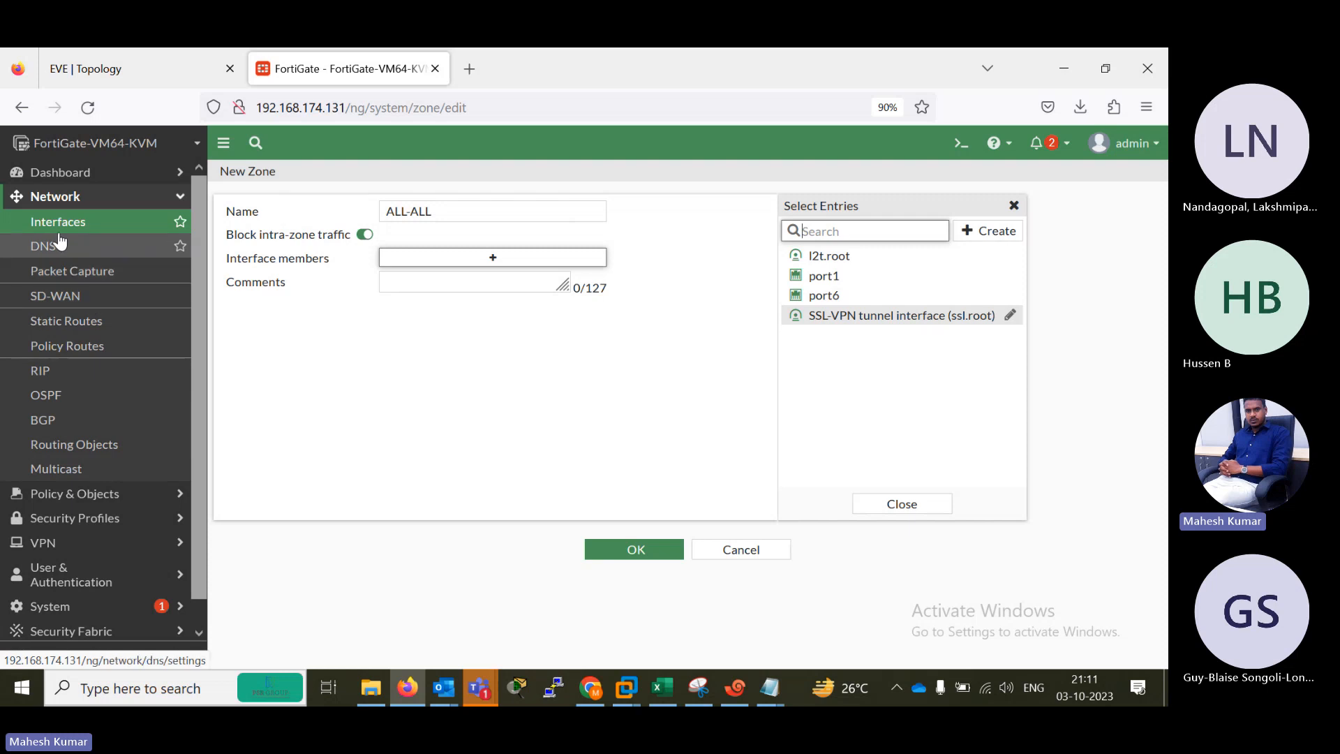
# Delete the ALL-ALL firewall policy to free its interfaces for use as zone members.
pyautogui.click(83, 498)
pyautogui.click(79, 249)
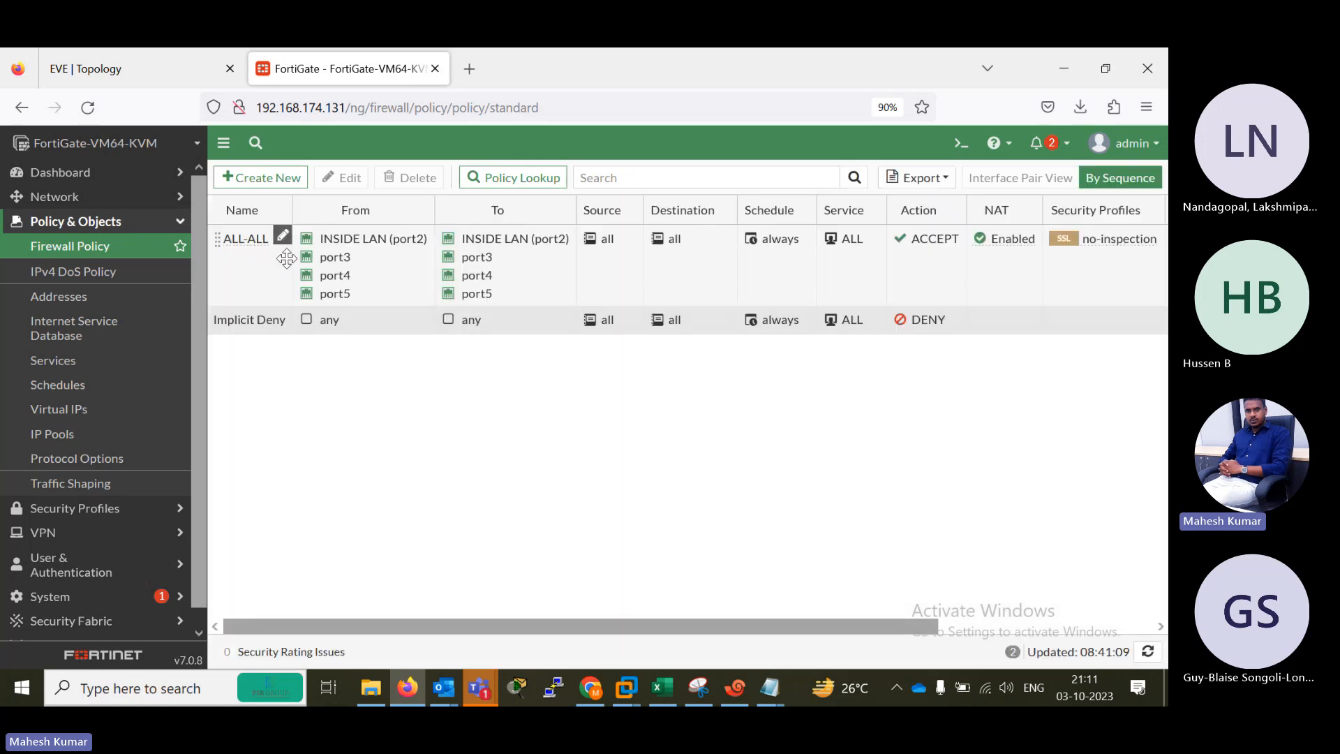
pyautogui.click(248, 264)
pyautogui.click(412, 178)
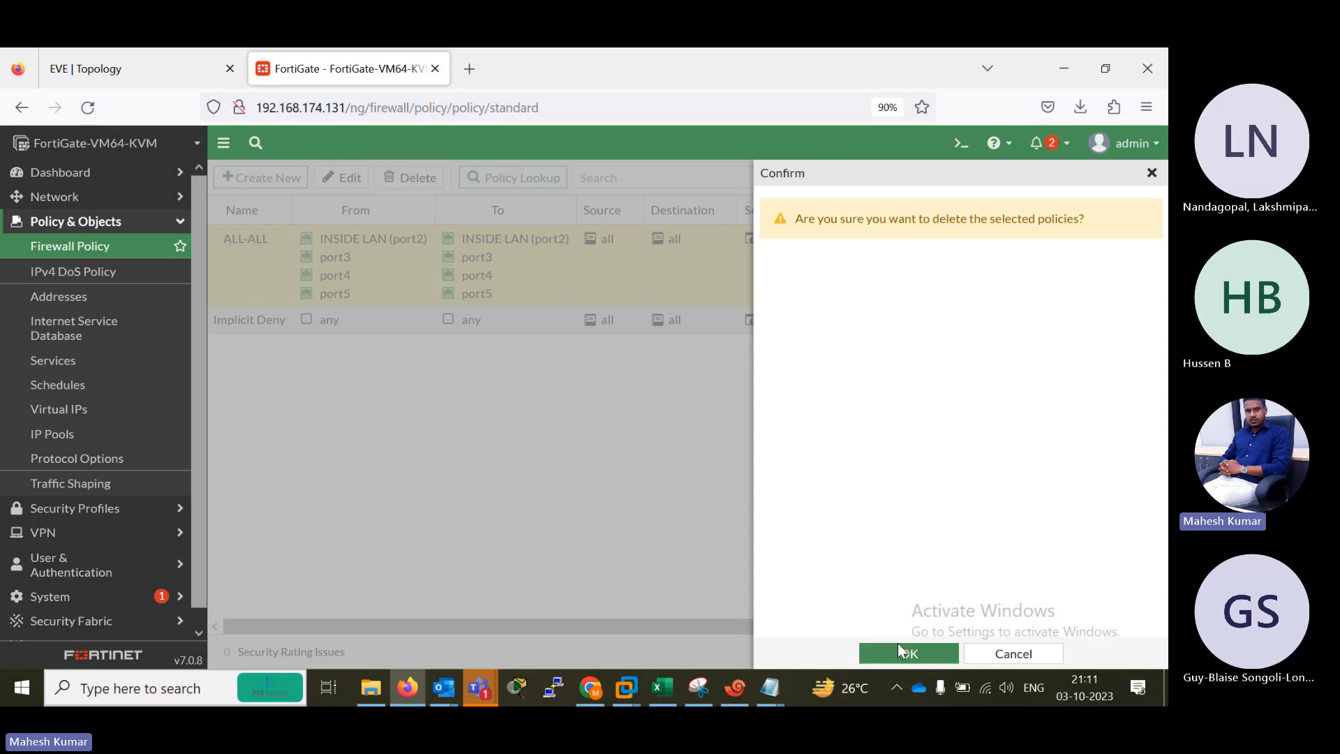
pyautogui.click(900, 652)
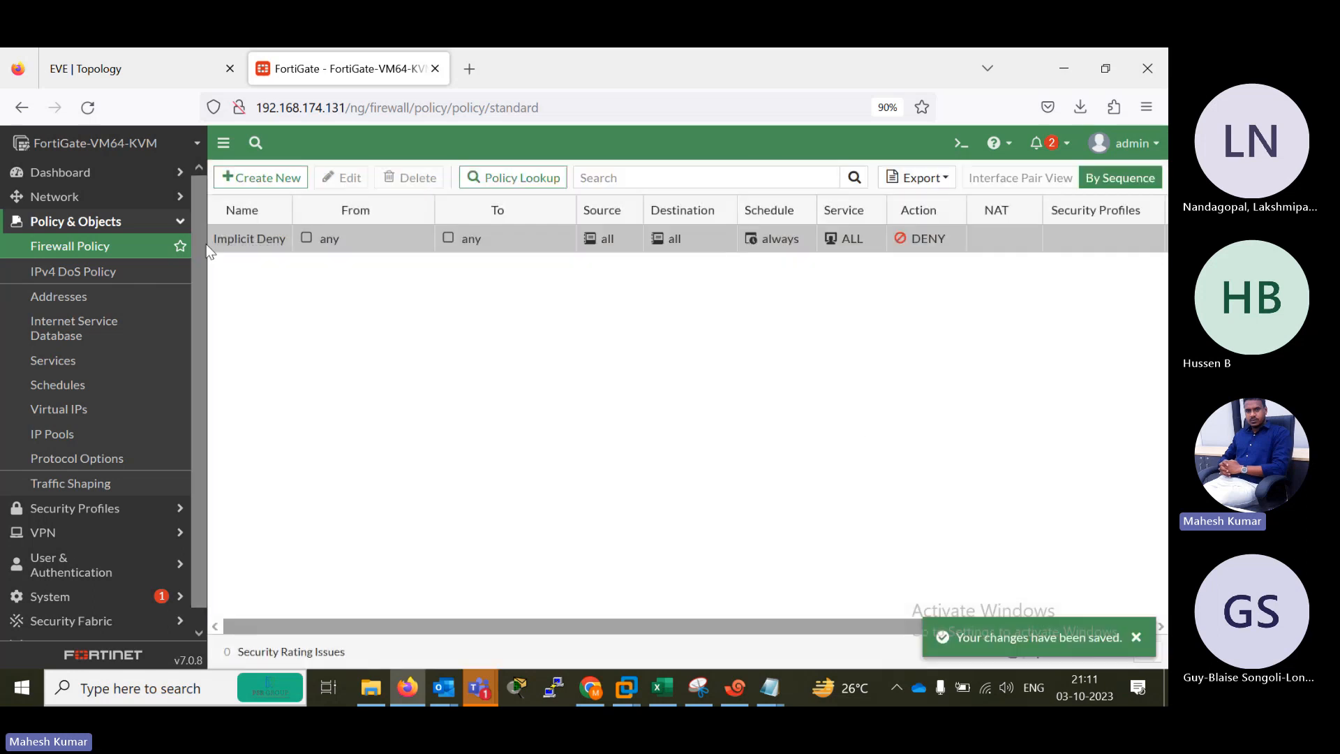
# Create a zone named INSIDE with INSIDE LAN (port2) as its interface member.
pyautogui.click(62, 203)
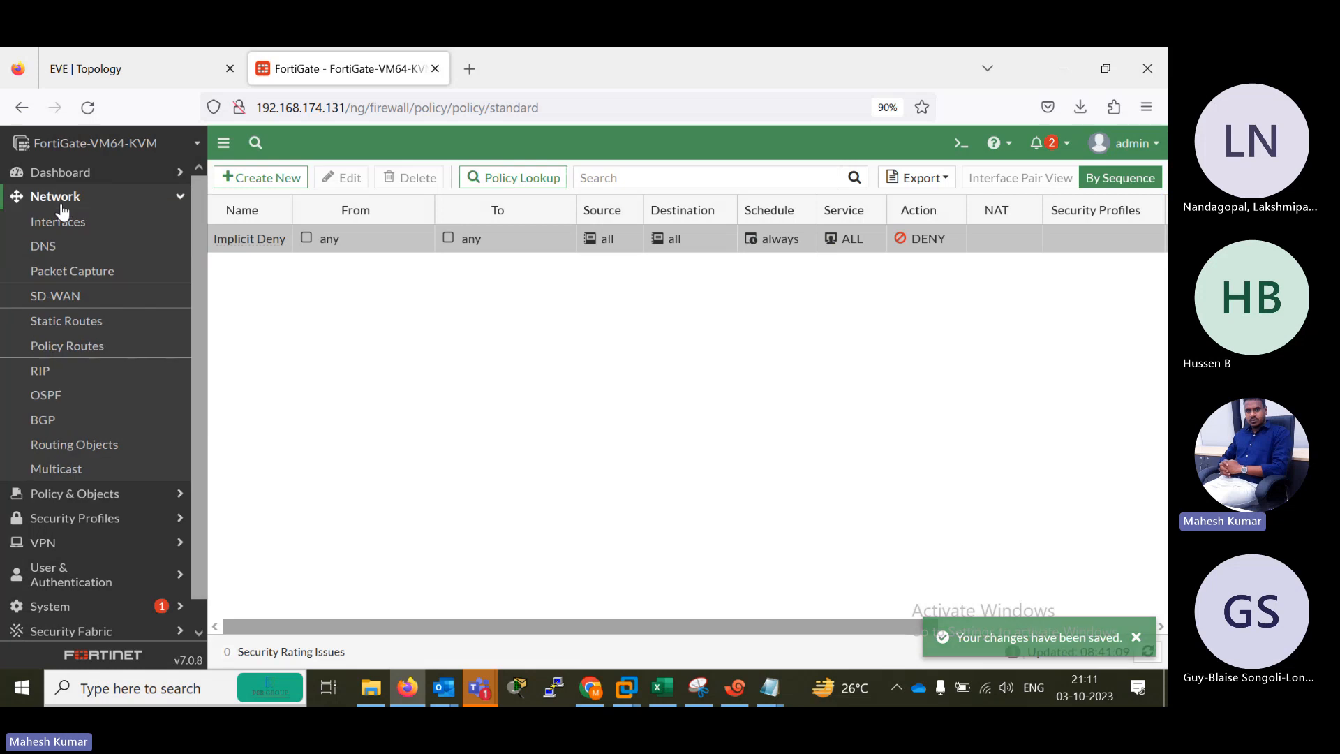
pyautogui.click(83, 222)
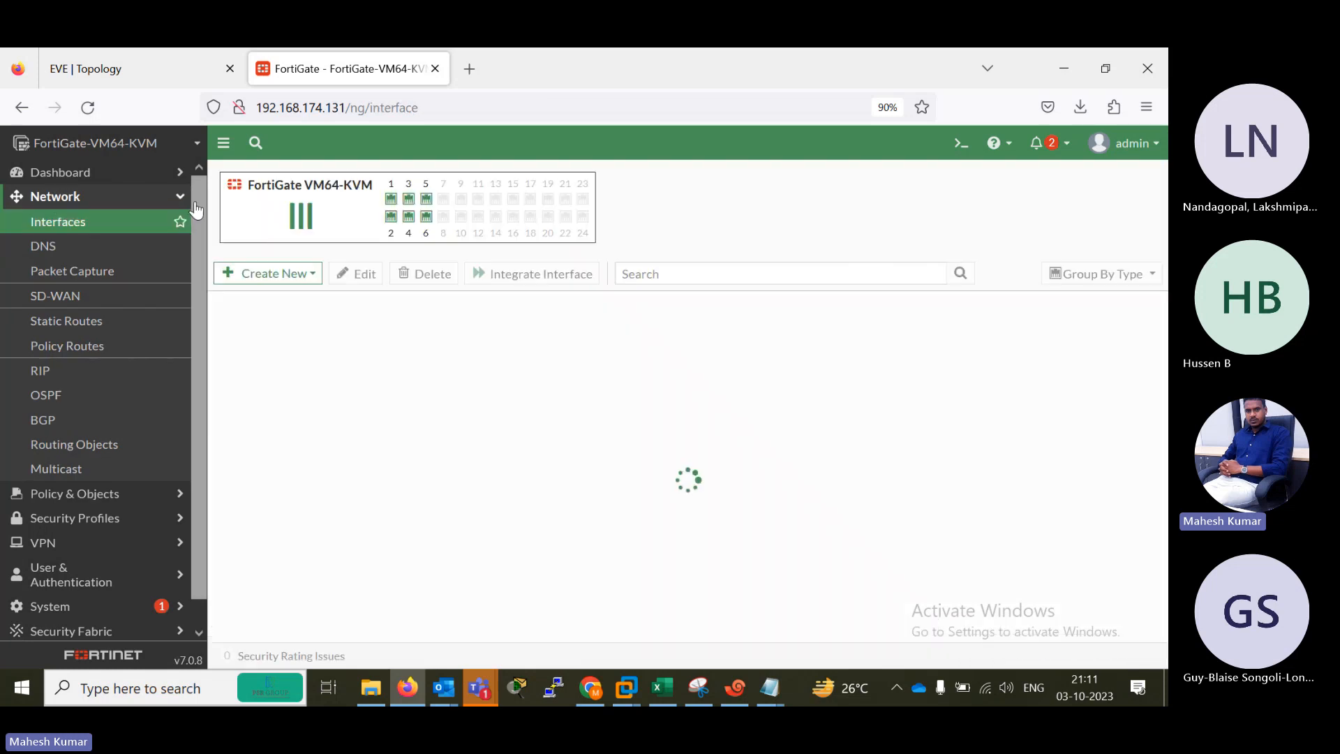
pyautogui.click(277, 273)
pyautogui.click(282, 320)
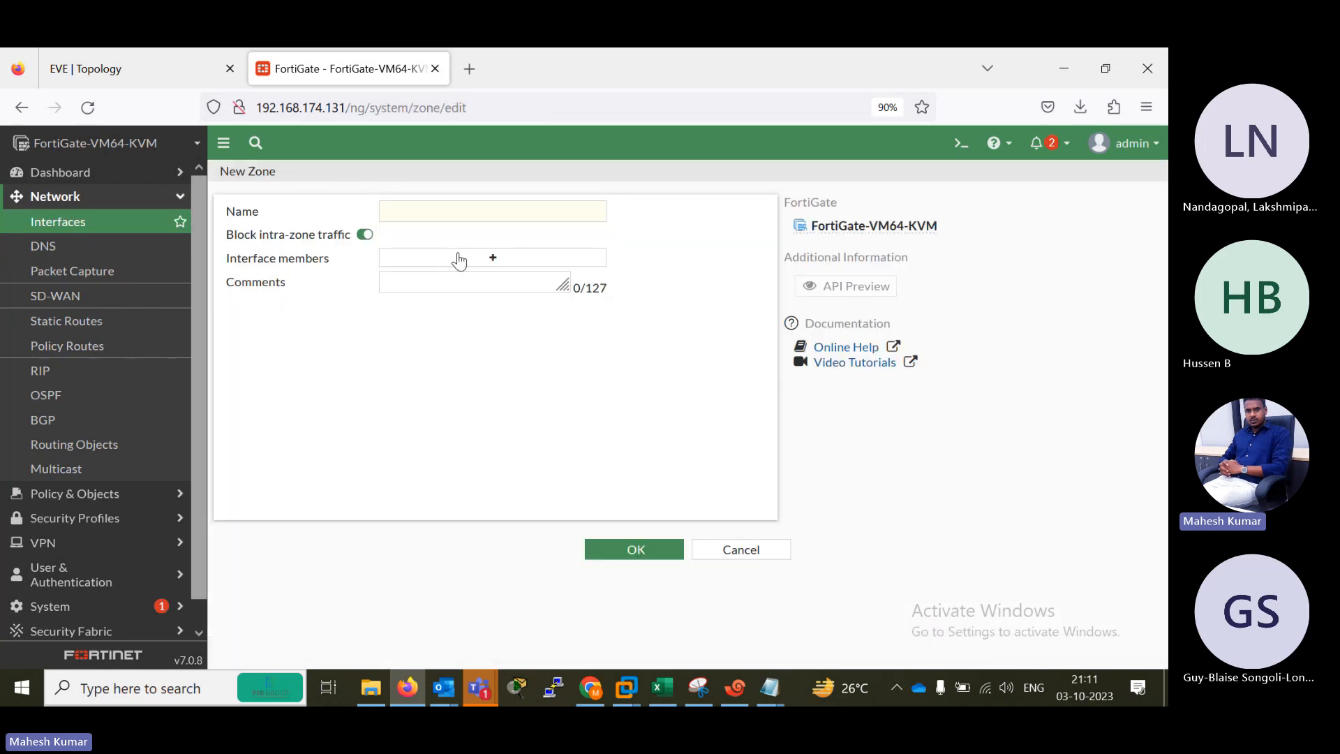
pyautogui.click(411, 219)
pyautogui.write('INSIDE')
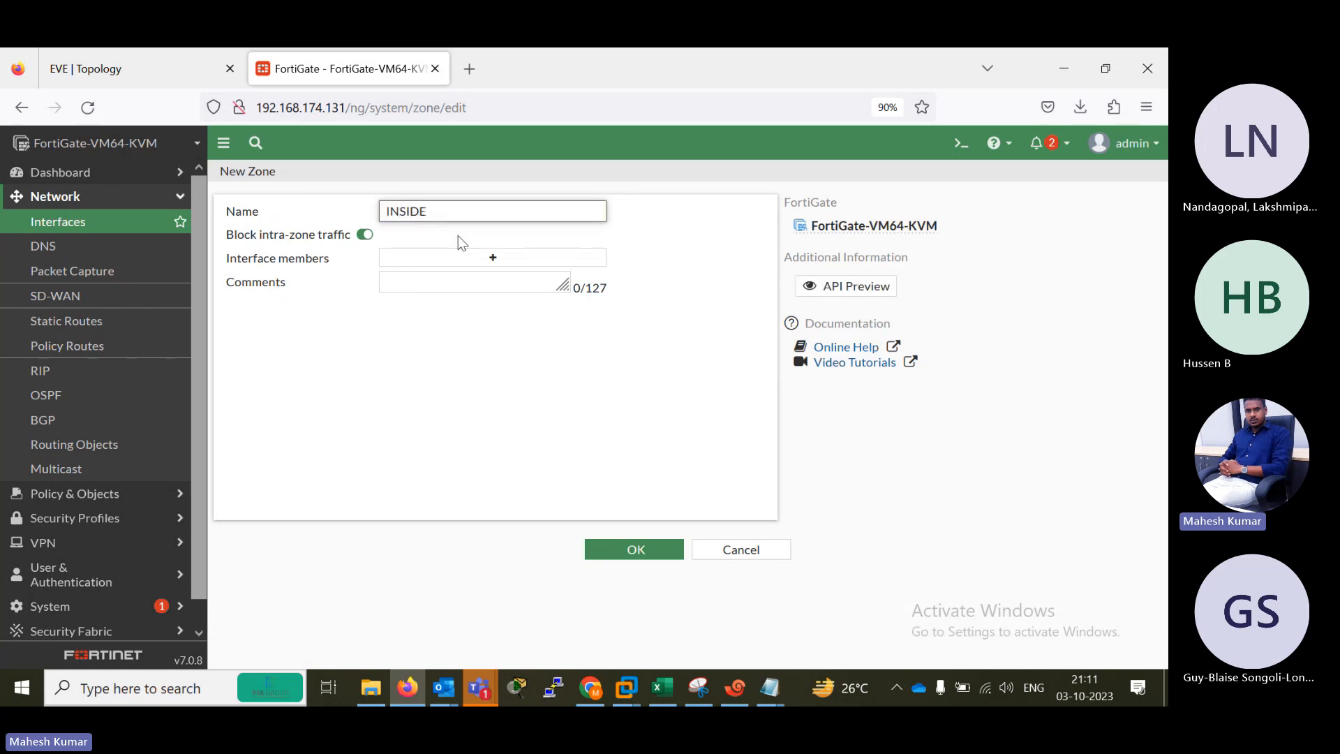
pyautogui.click(488, 258)
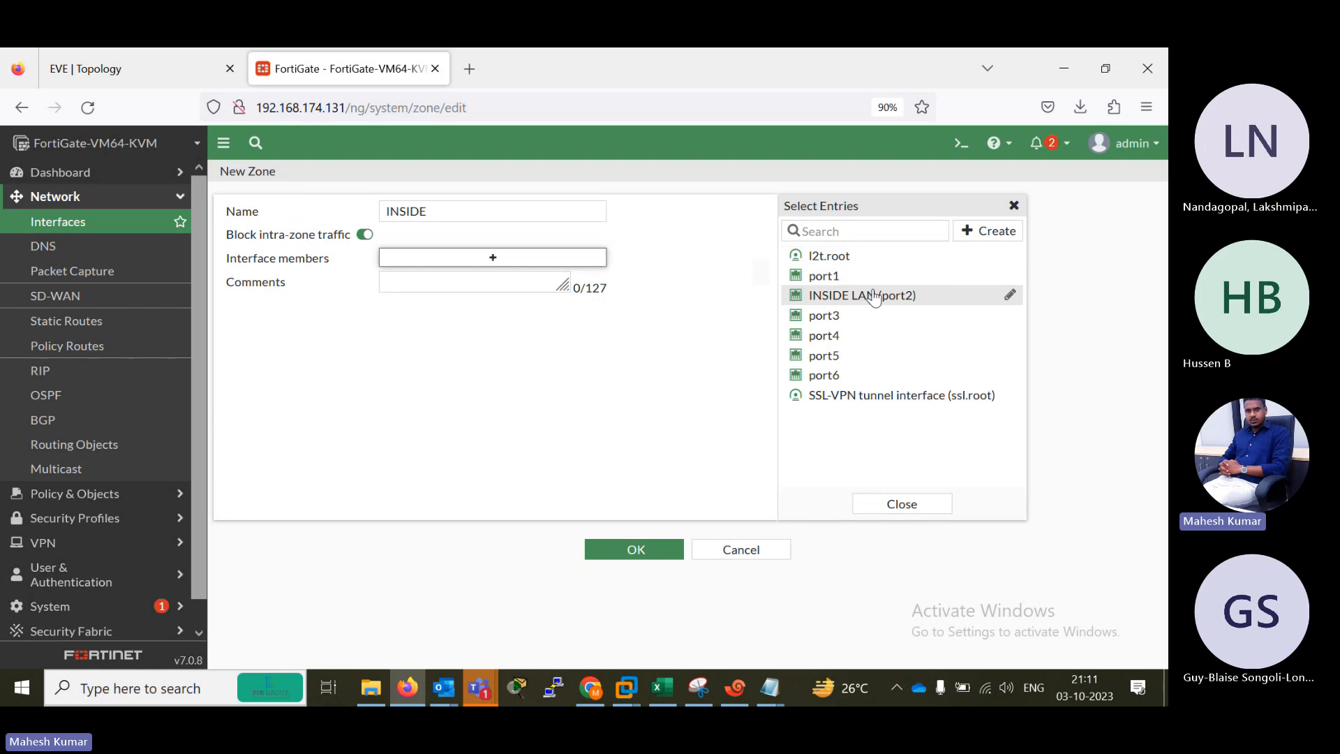
pyautogui.click(872, 297)
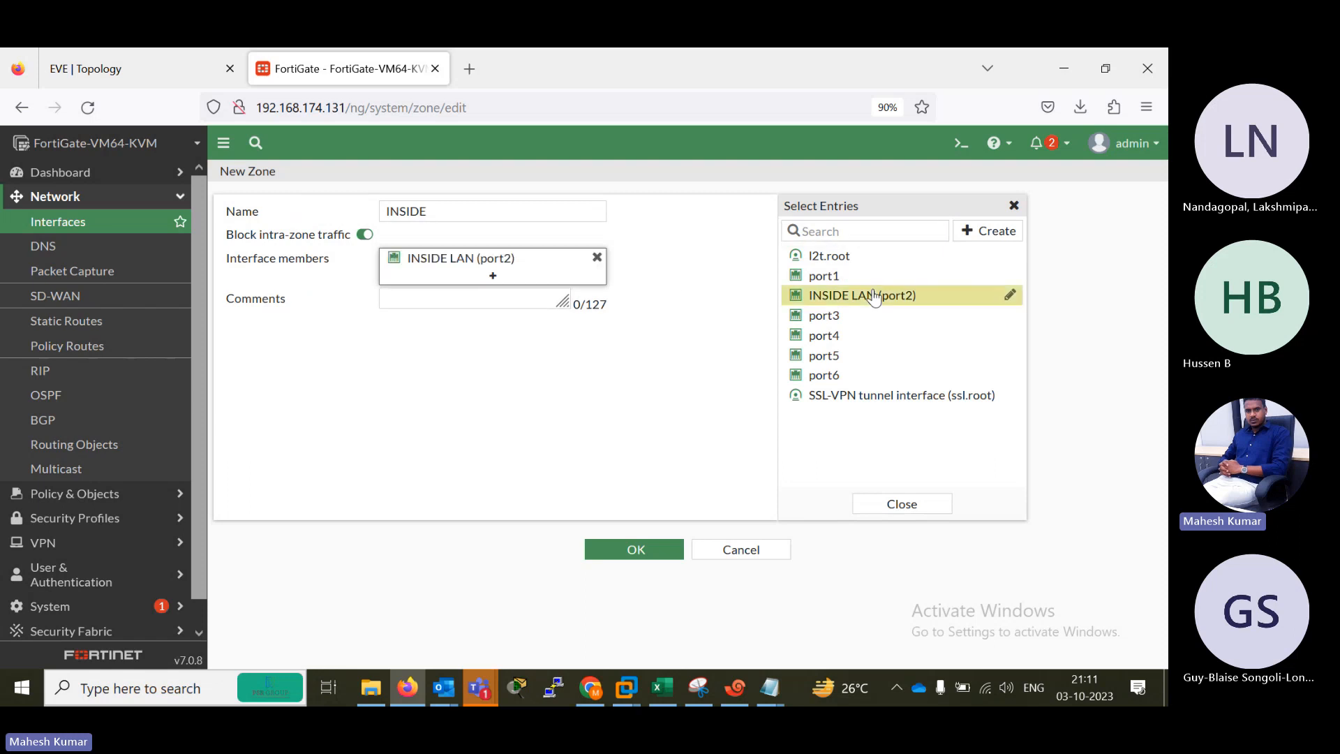
pyautogui.click(635, 551)
# Create a zone named DMZ1 with port3 as its interface member.
pyautogui.click(262, 275)
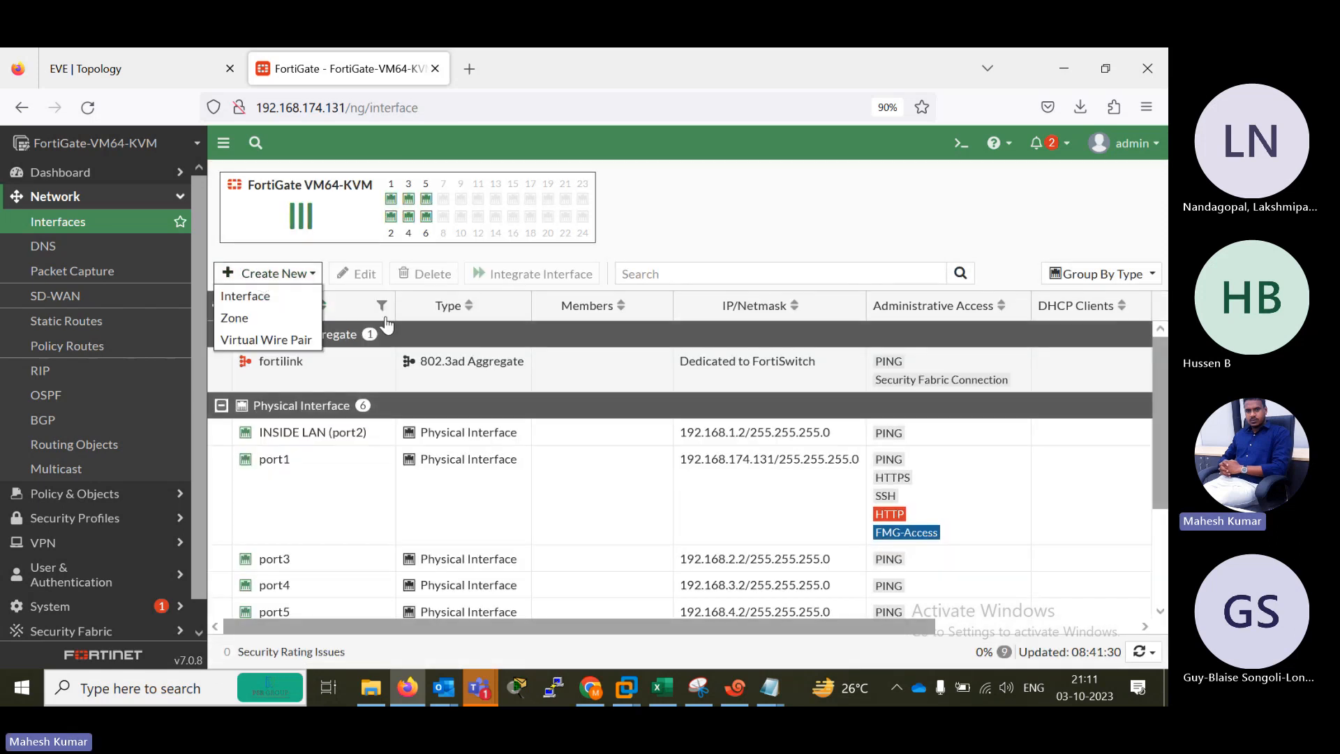
pyautogui.click(237, 313)
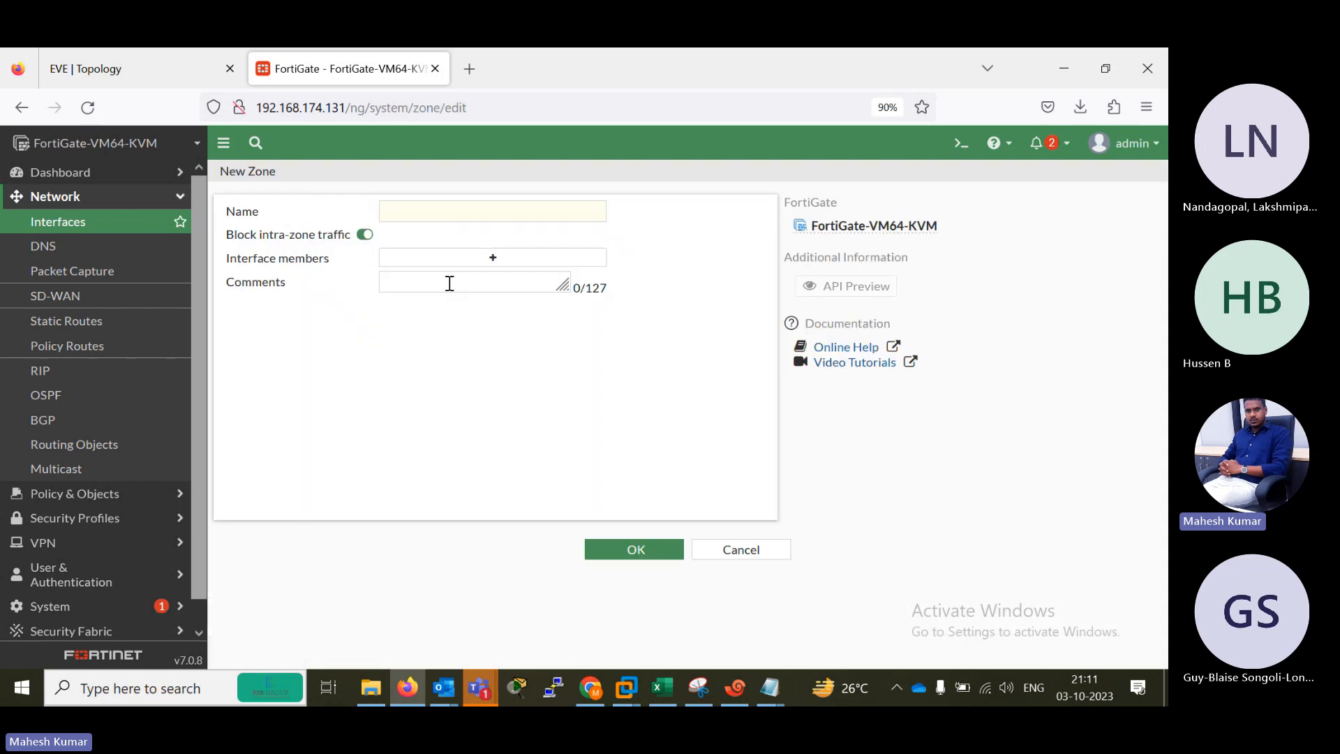
pyautogui.click(425, 212)
pyautogui.write('DMZ1')
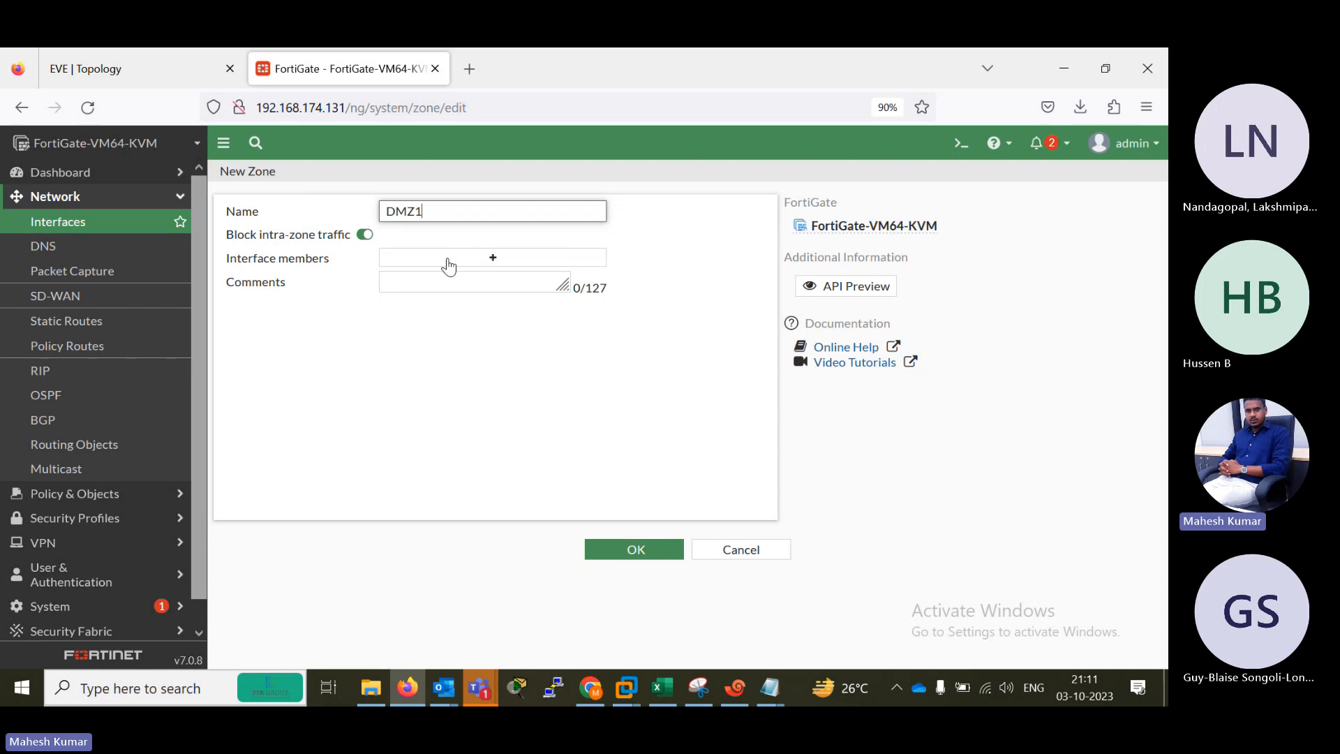
pyautogui.click(449, 266)
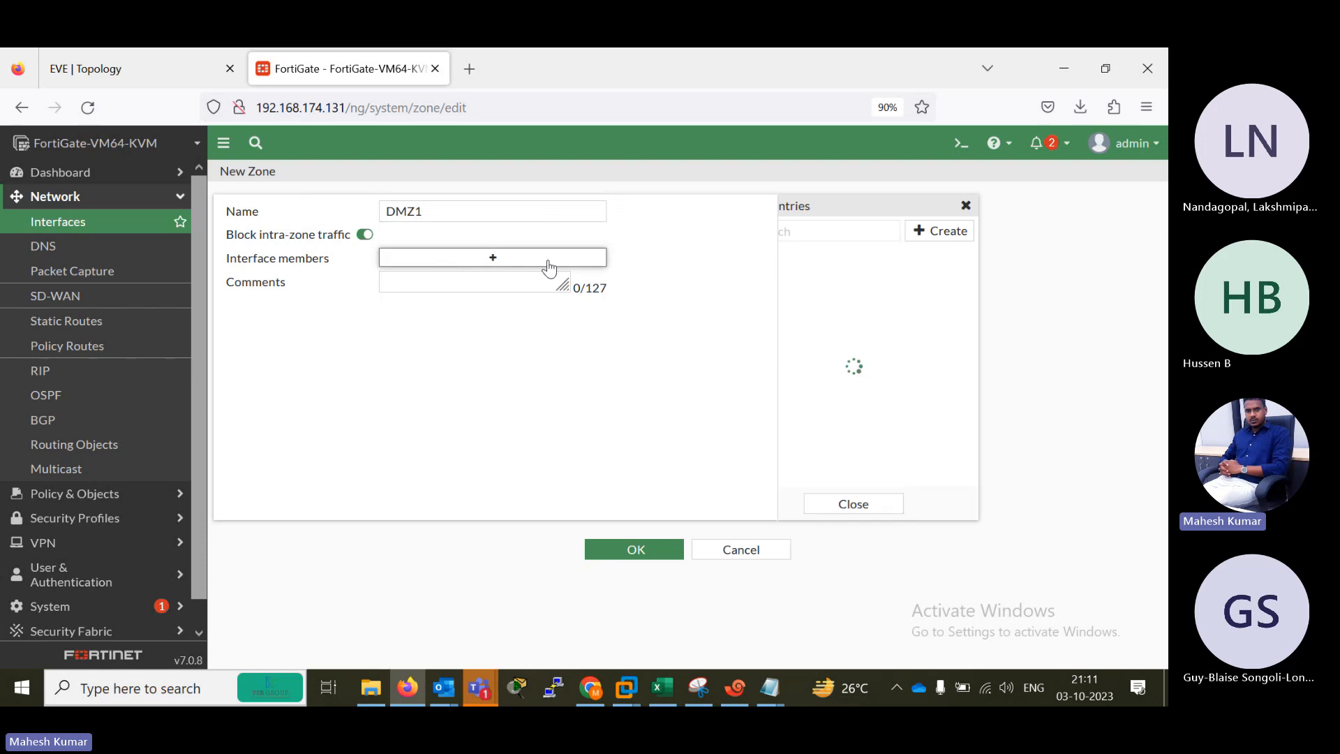
pyautogui.click(830, 295)
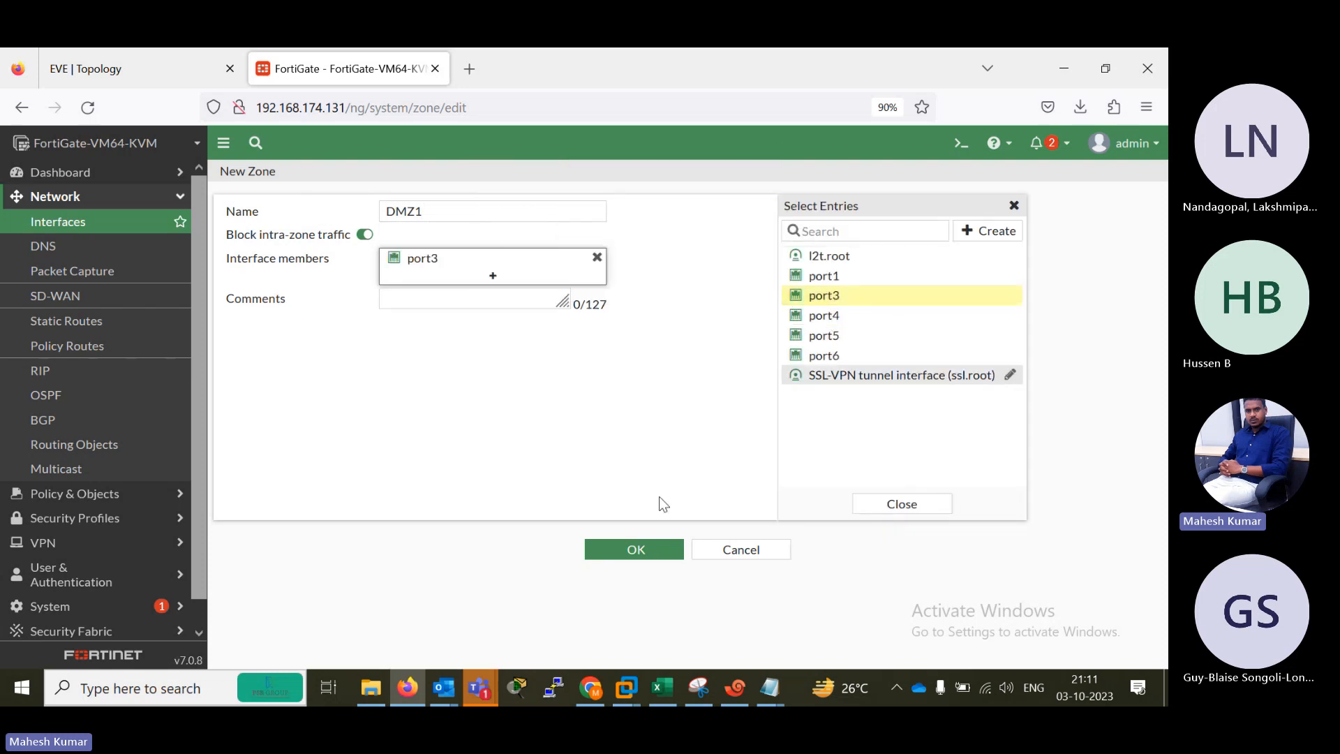
pyautogui.click(624, 549)
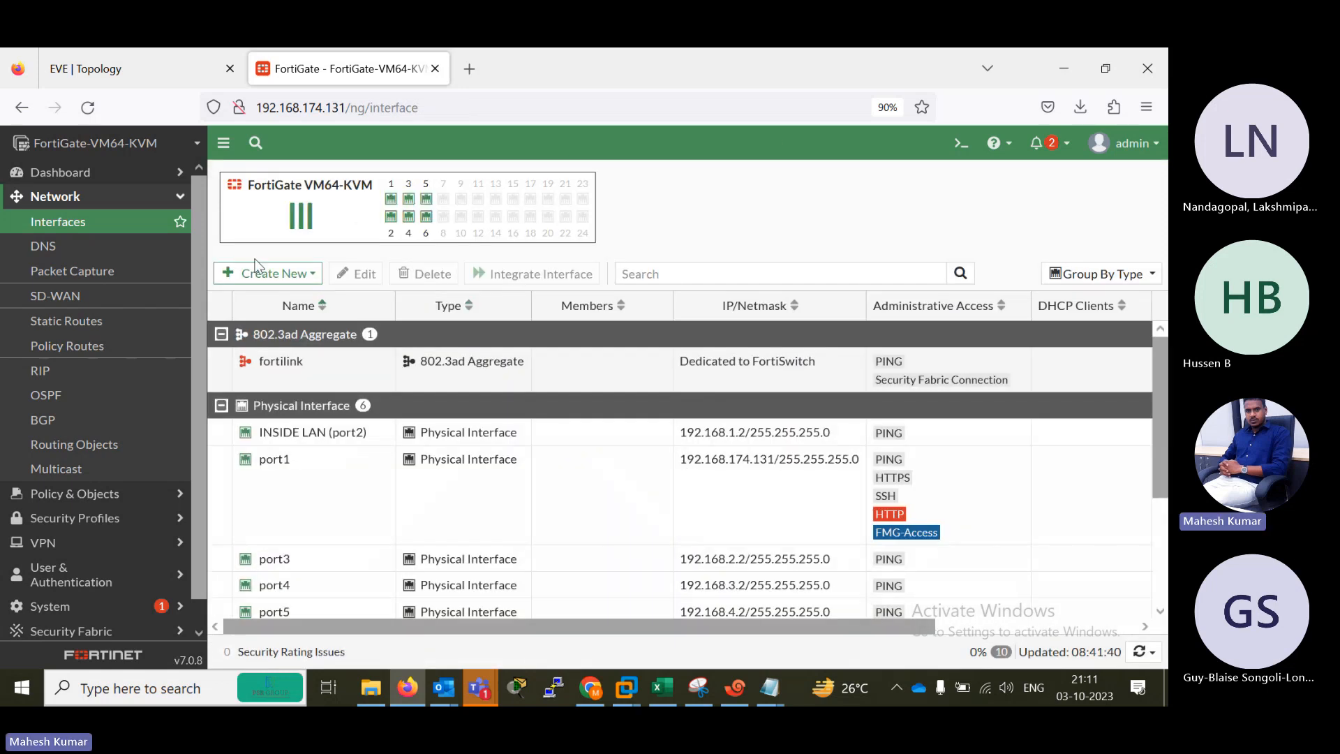
# Create a zone named DMZ2 with port5 as its interface member.
pyautogui.click(263, 274)
pyautogui.click(271, 319)
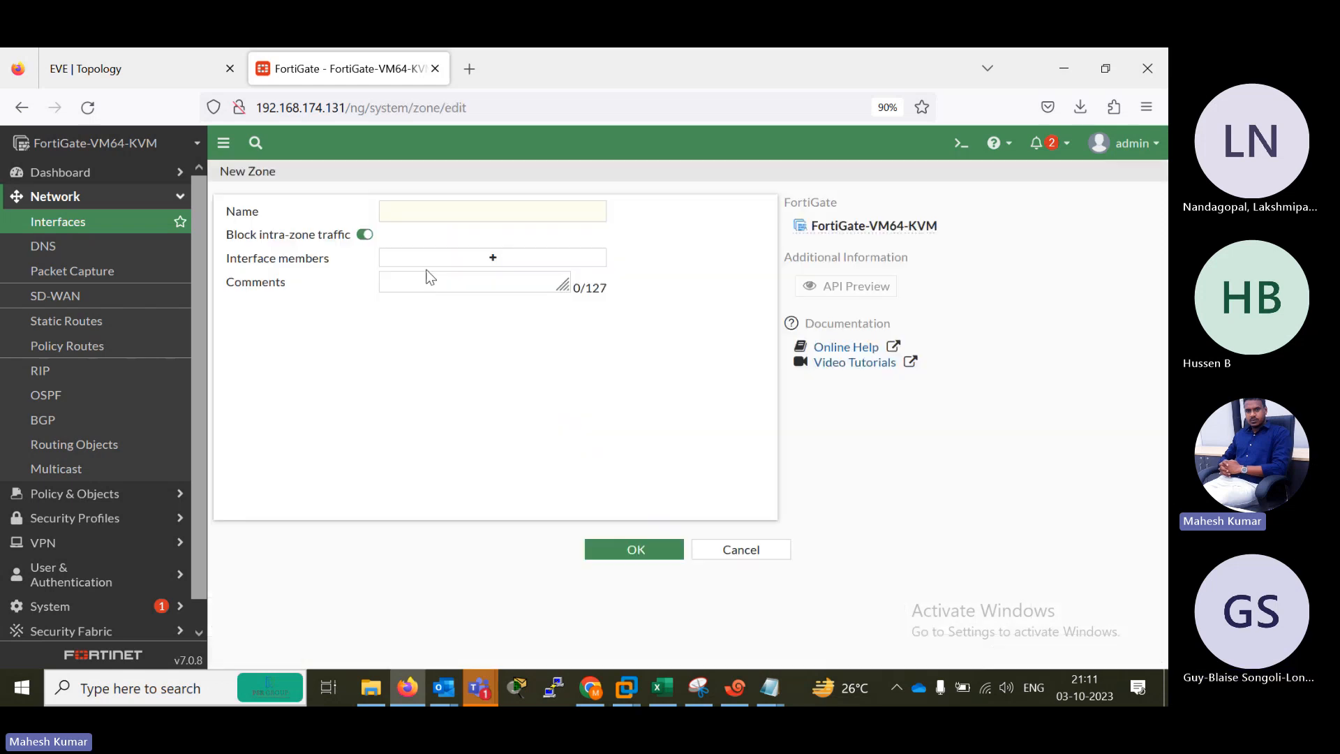
pyautogui.click(429, 218)
pyautogui.write('DM')
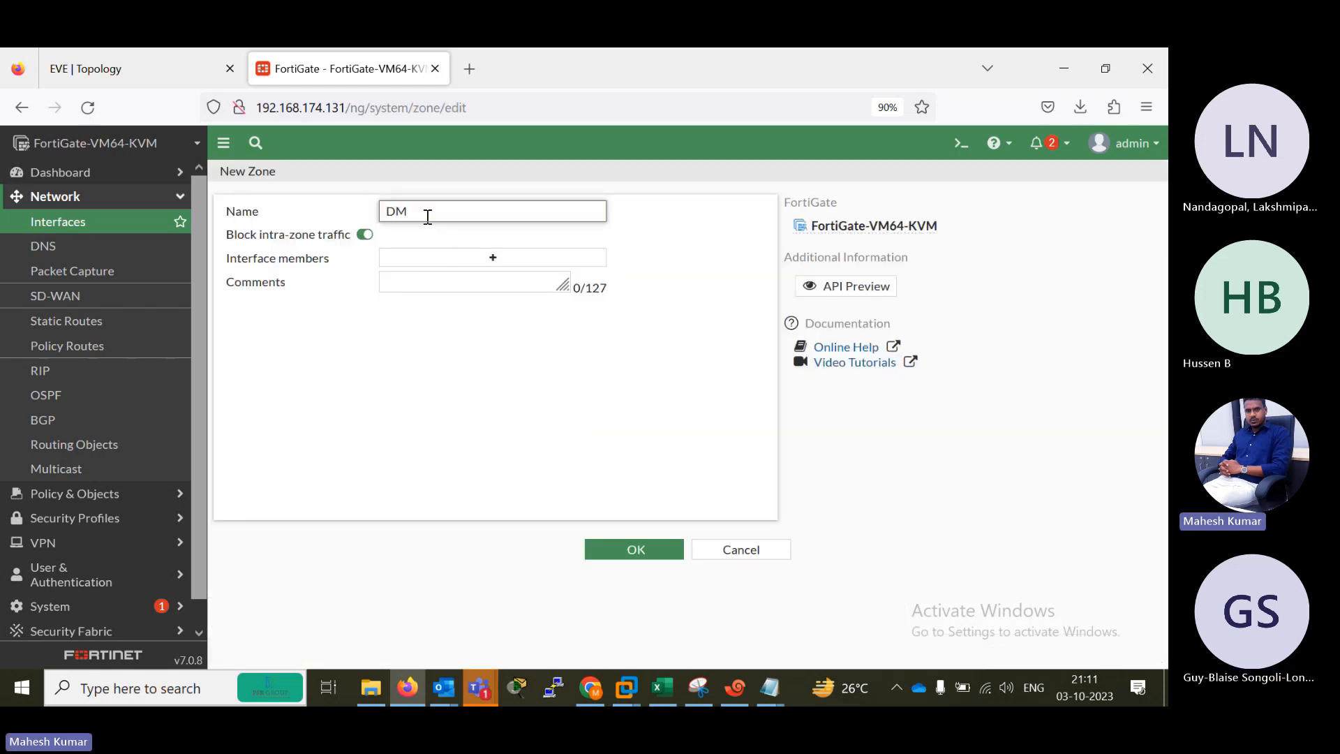
pyautogui.write('Z2')
pyautogui.click(467, 259)
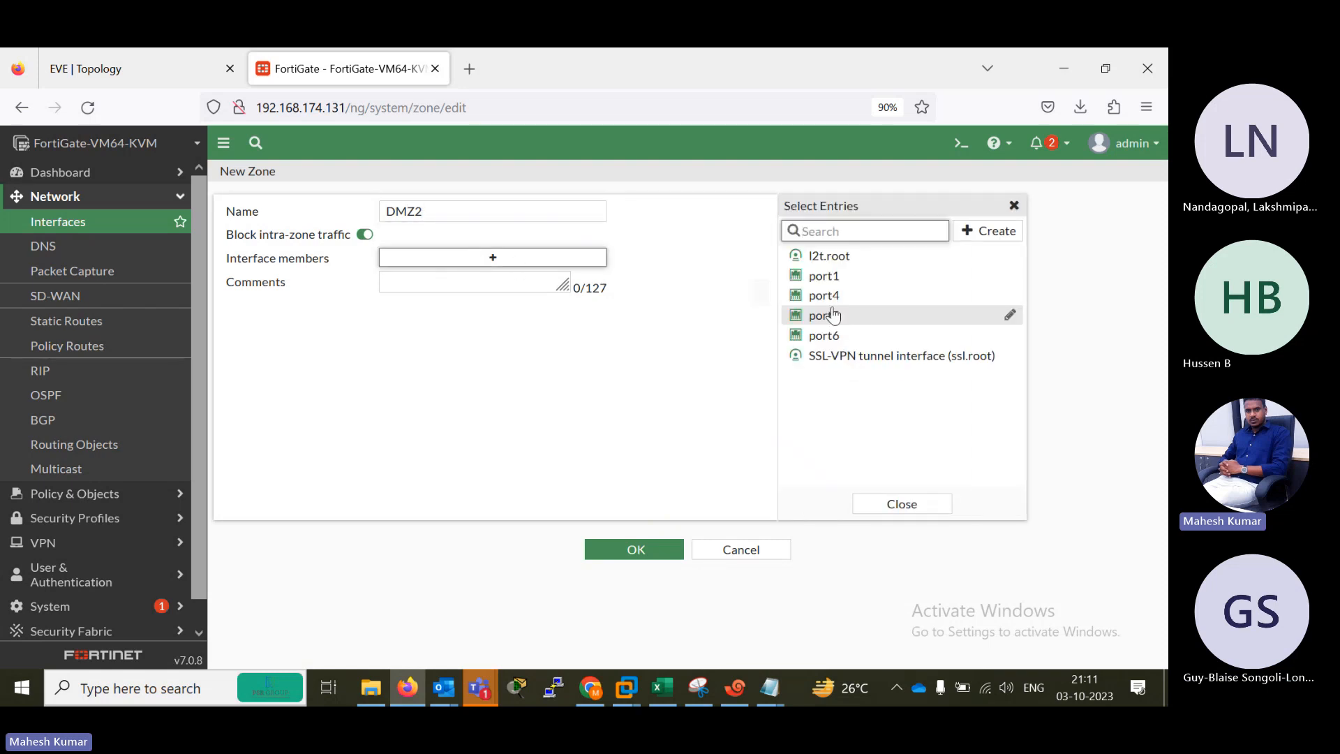
pyautogui.click(824, 318)
pyautogui.click(634, 549)
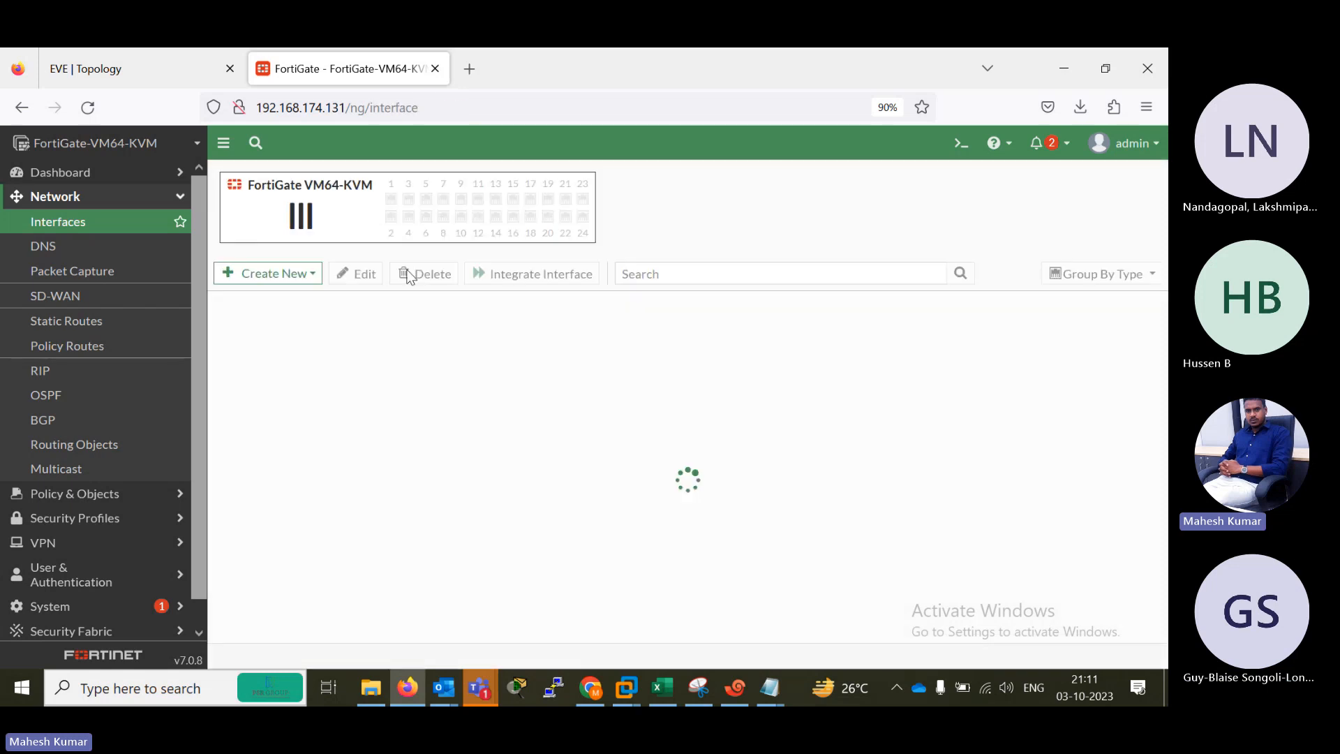
# Check the zone labels in the EVE topology, return to FortiGate and start a new firewall policy named ALL-ALL.
pyautogui.click(144, 61)
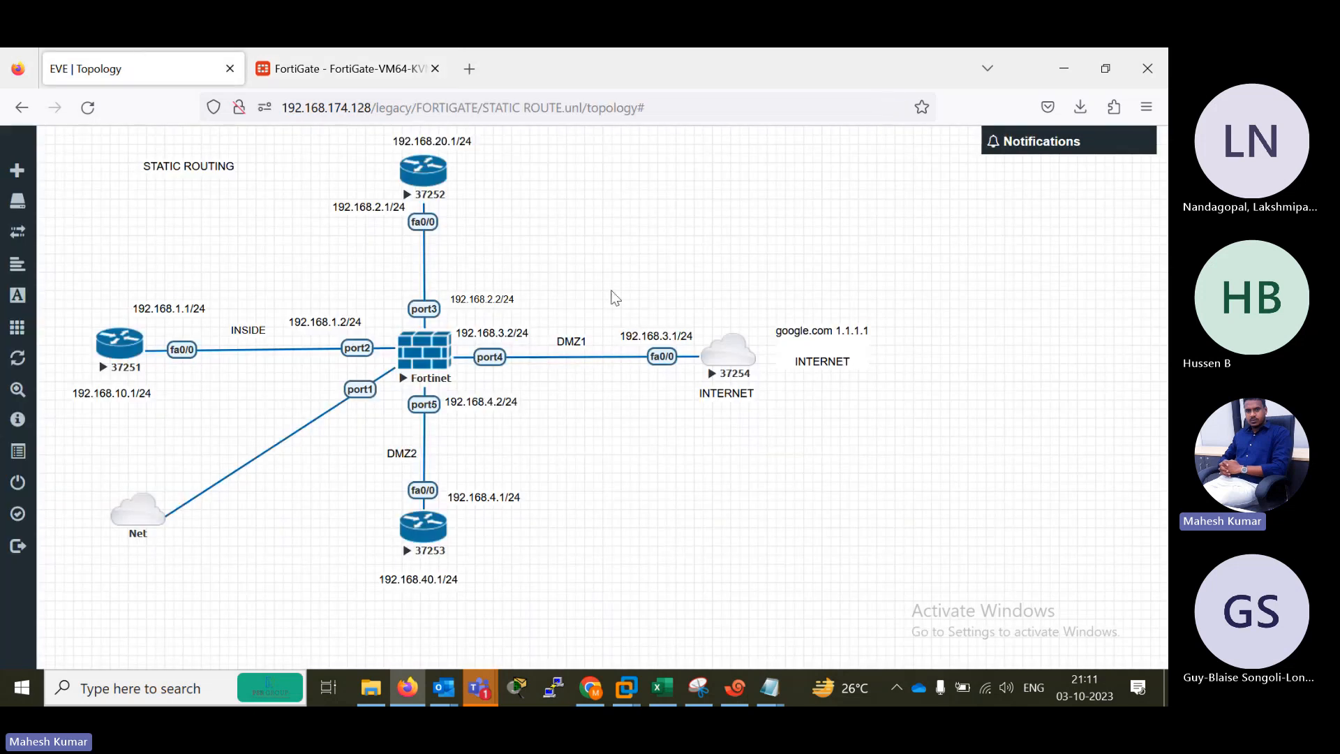
pyautogui.click(349, 69)
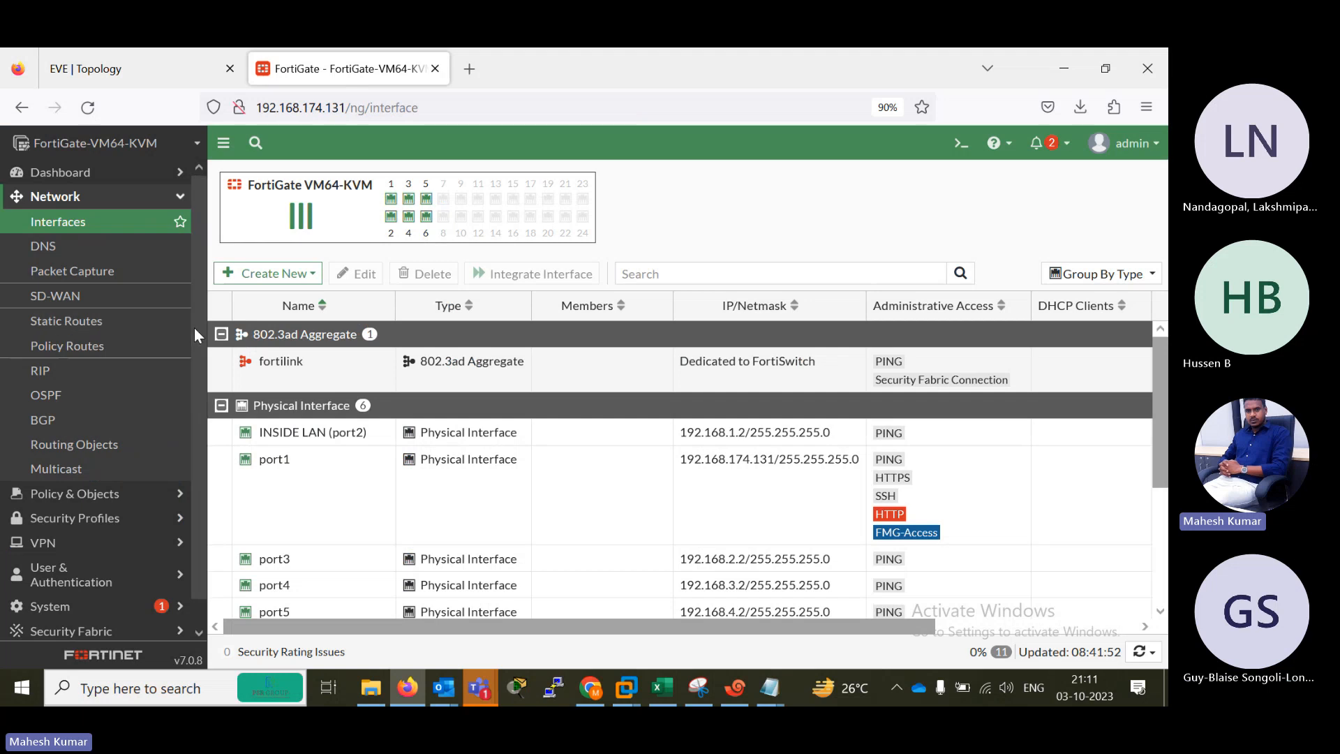
pyautogui.click(90, 495)
pyautogui.click(63, 248)
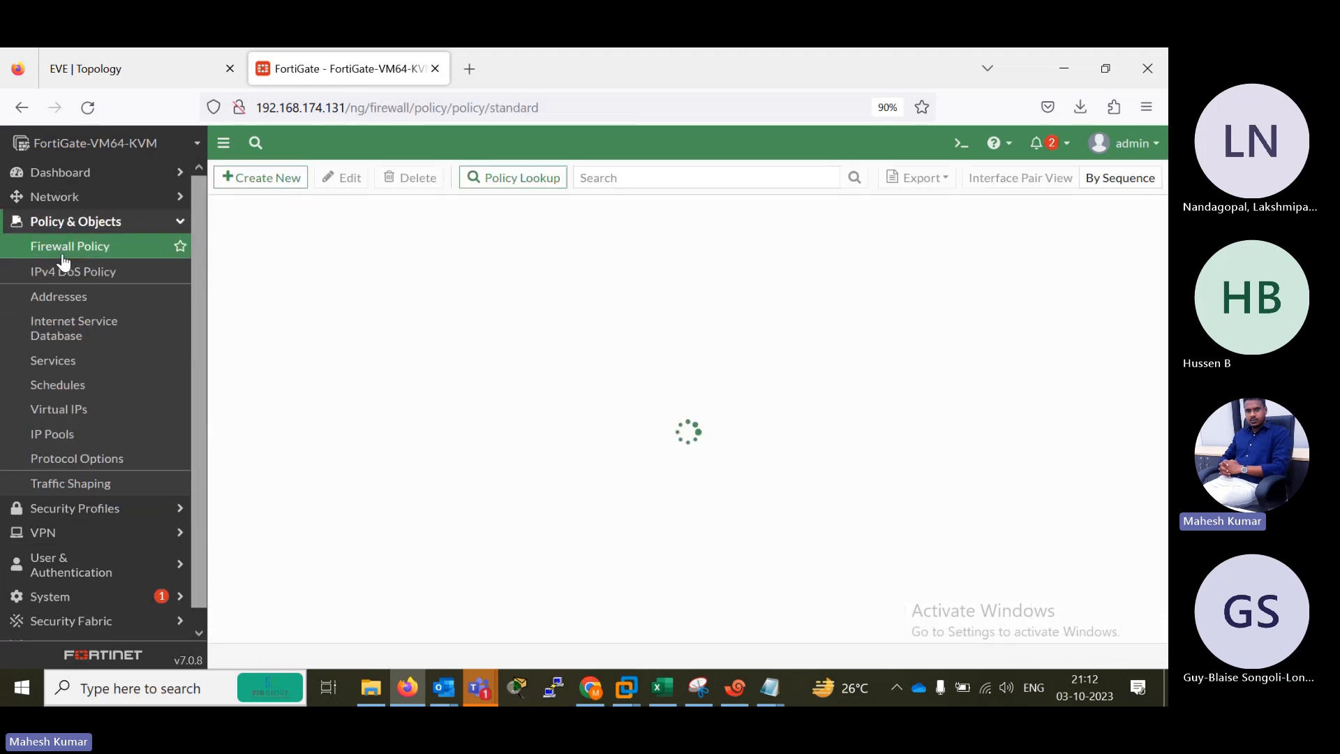
pyautogui.click(238, 177)
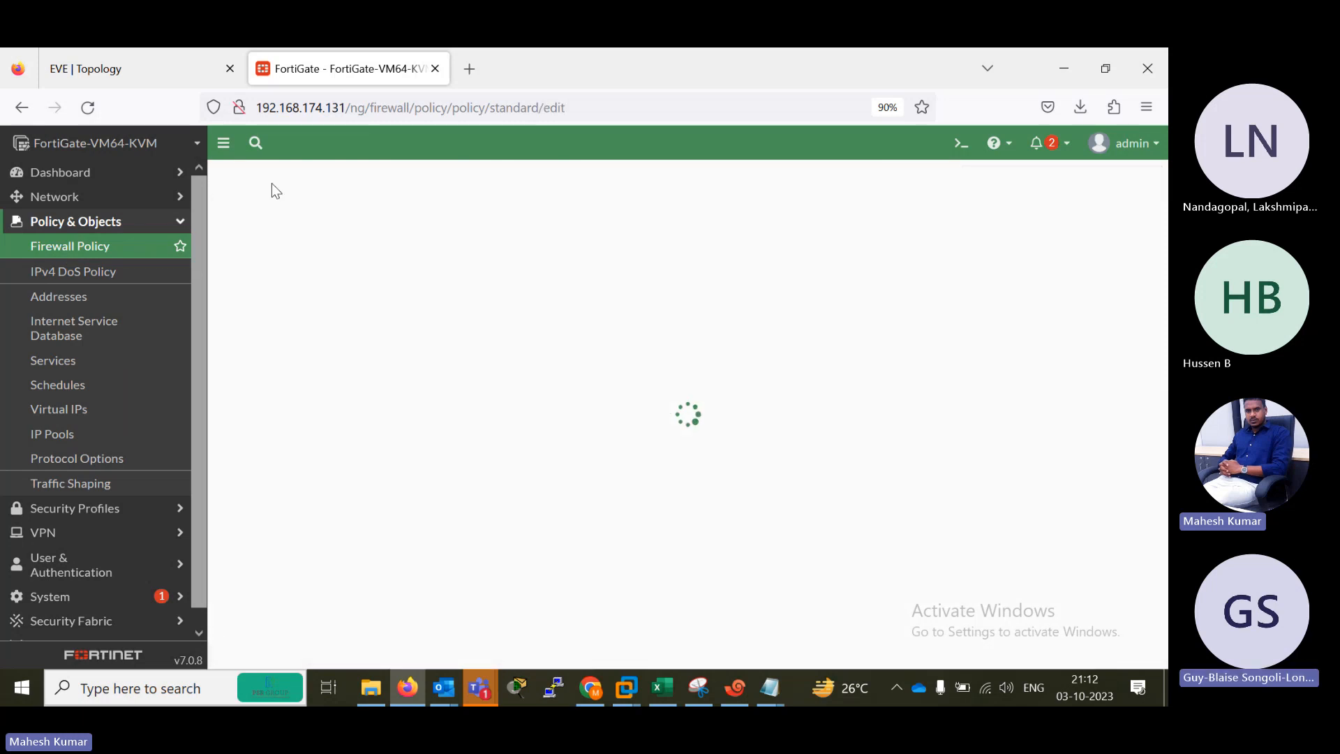
pyautogui.click(377, 225)
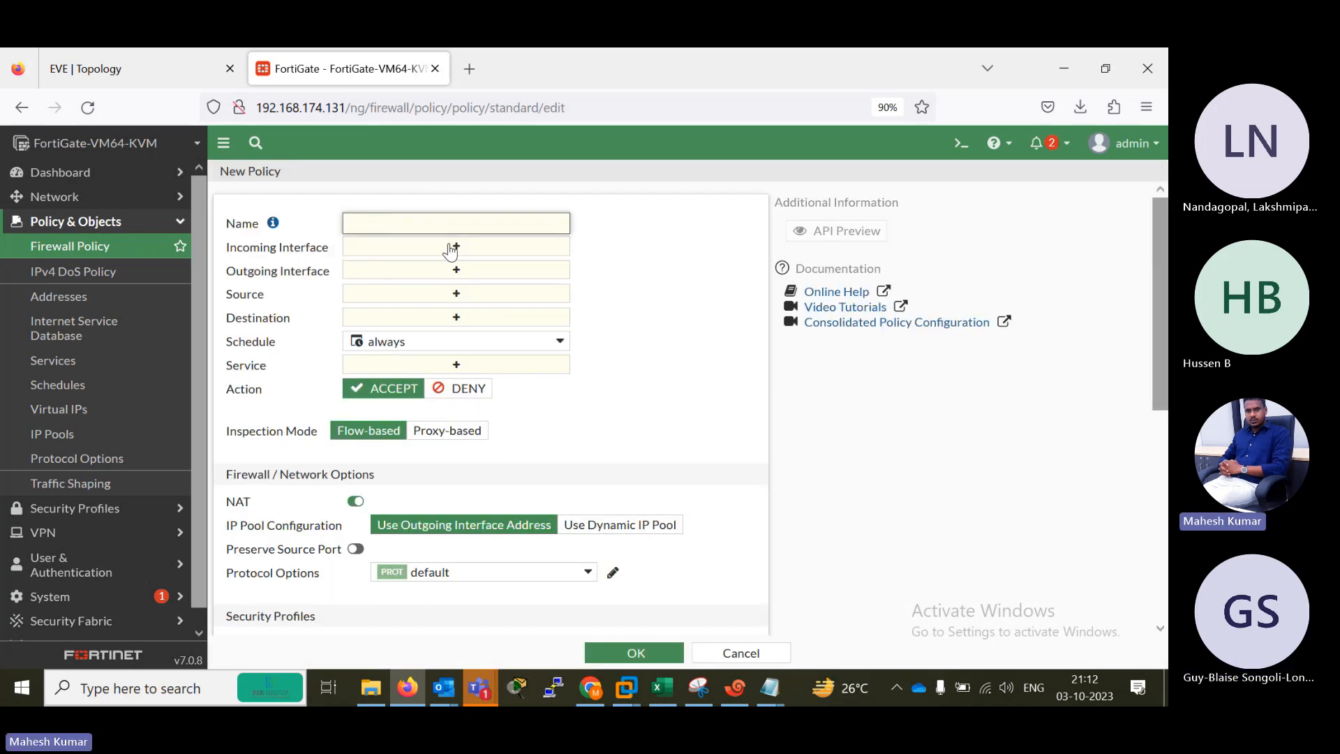
pyautogui.write('ALLO')
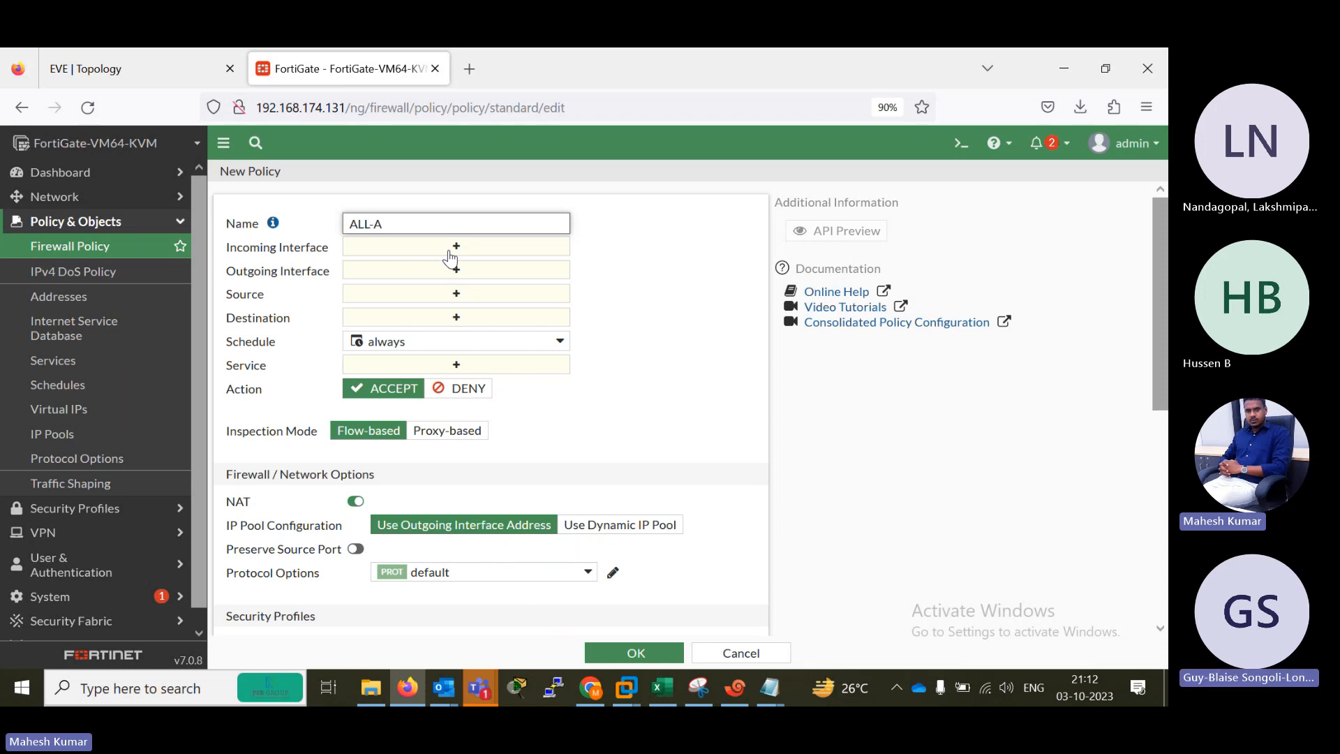
# Add the zones DMZ1, DMZ2 and INSIDE as the new policy's incoming interfaces.
pyautogui.click(459, 250)
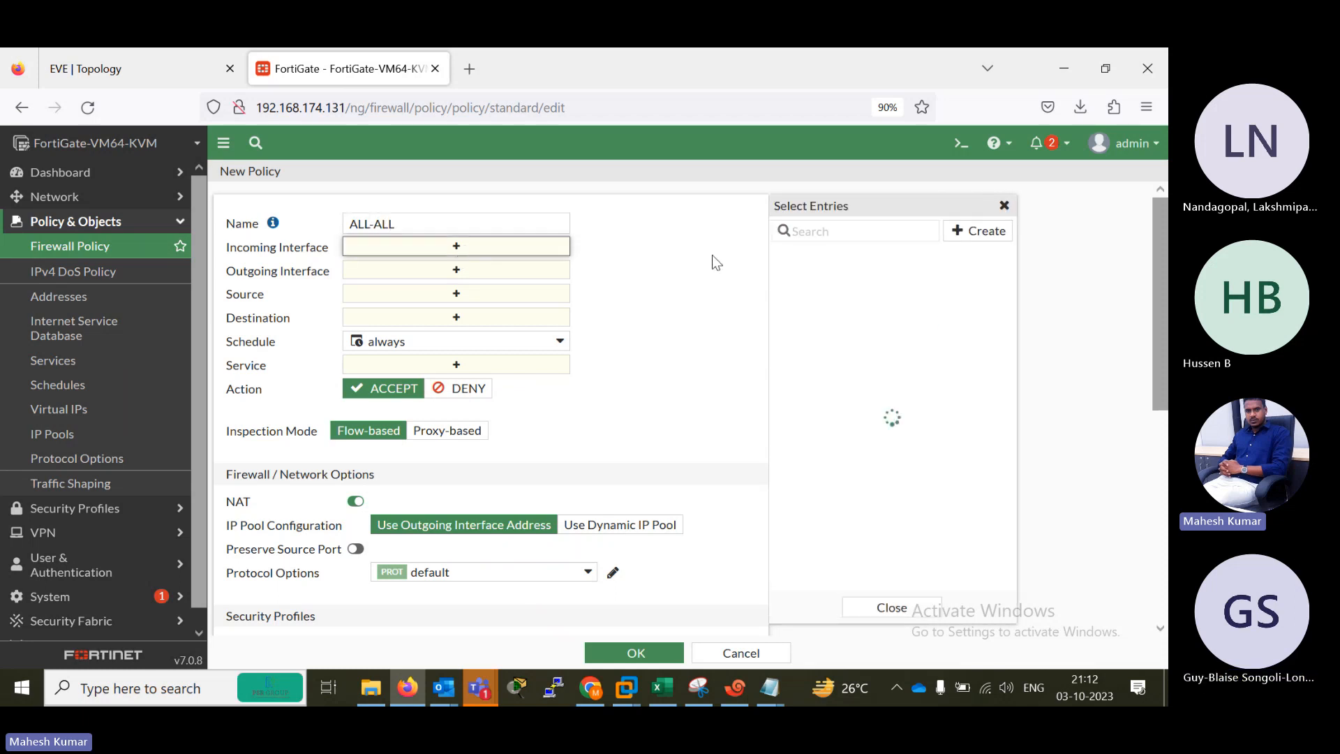
pyautogui.moveTo(838, 289)
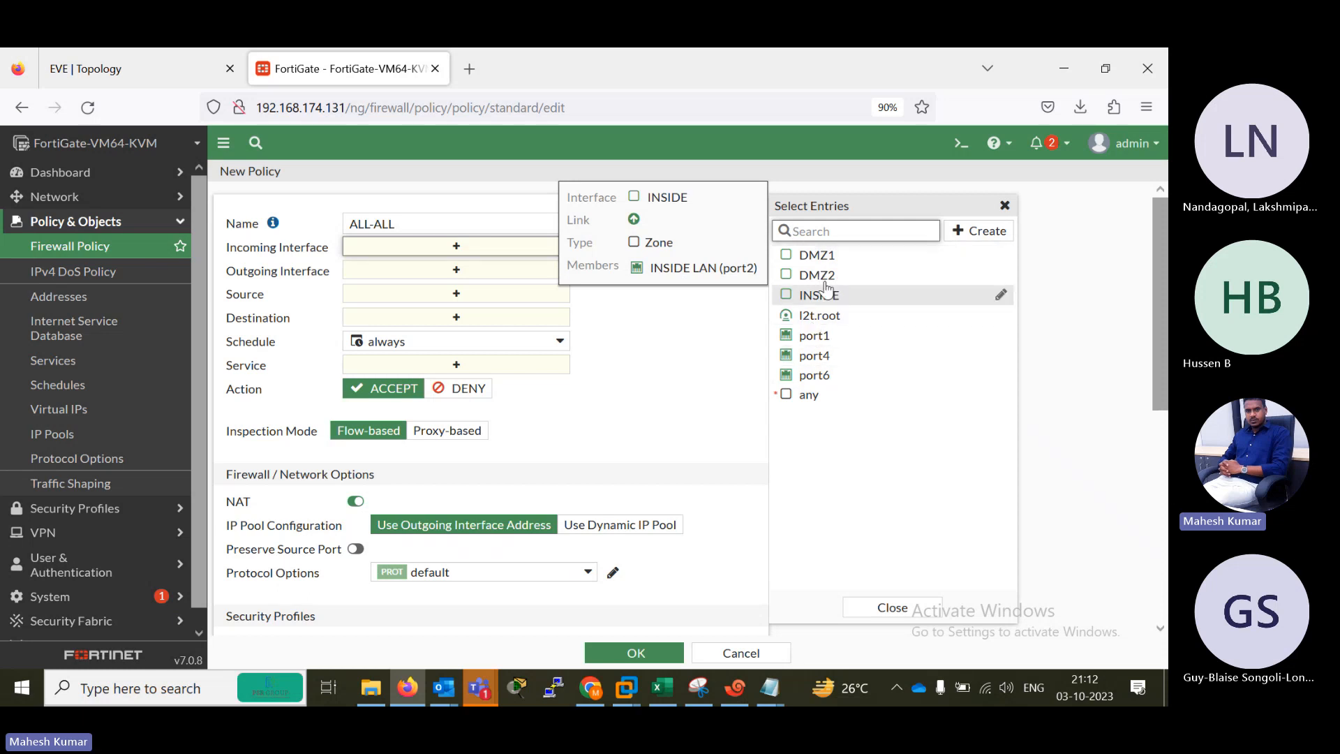
pyautogui.click(789, 257)
pyautogui.click(788, 276)
pyautogui.click(788, 296)
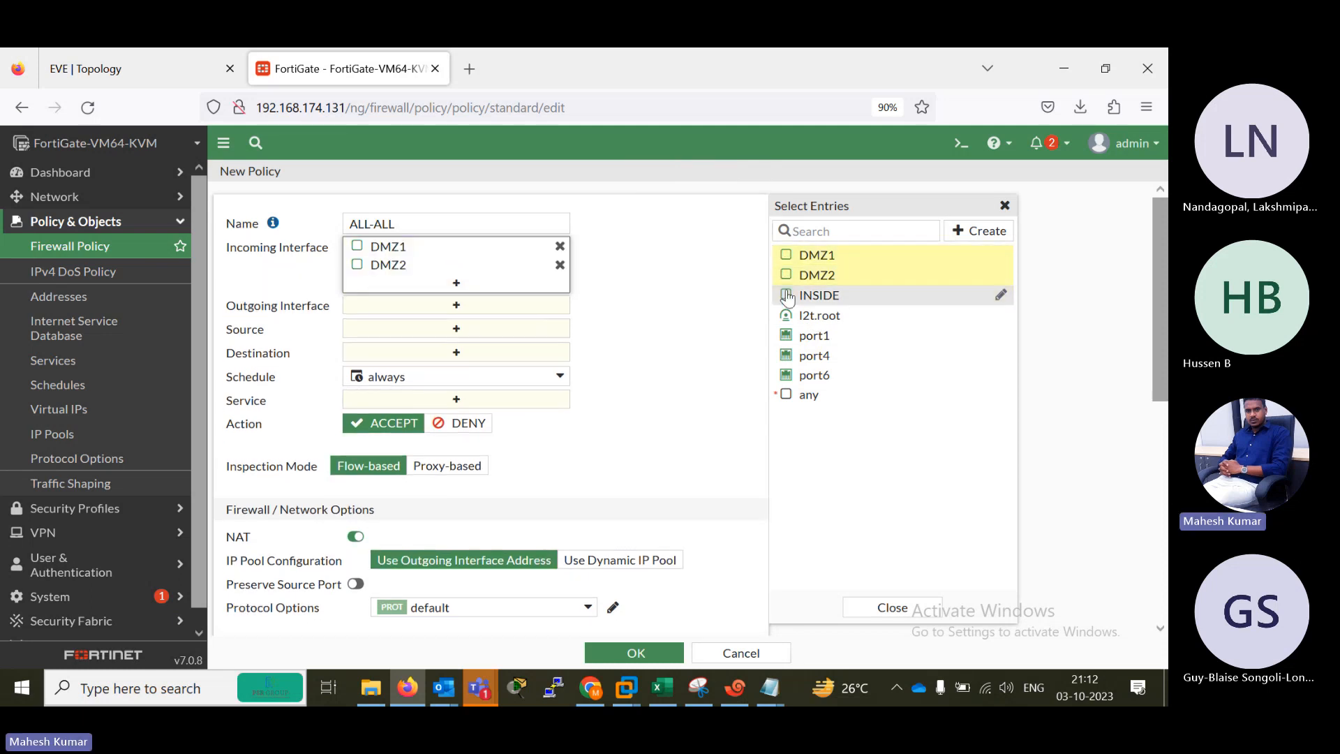
# Add the zones DMZ1, DMZ2 and INSIDE as the new policy's outgoing interfaces.
pyautogui.click(456, 325)
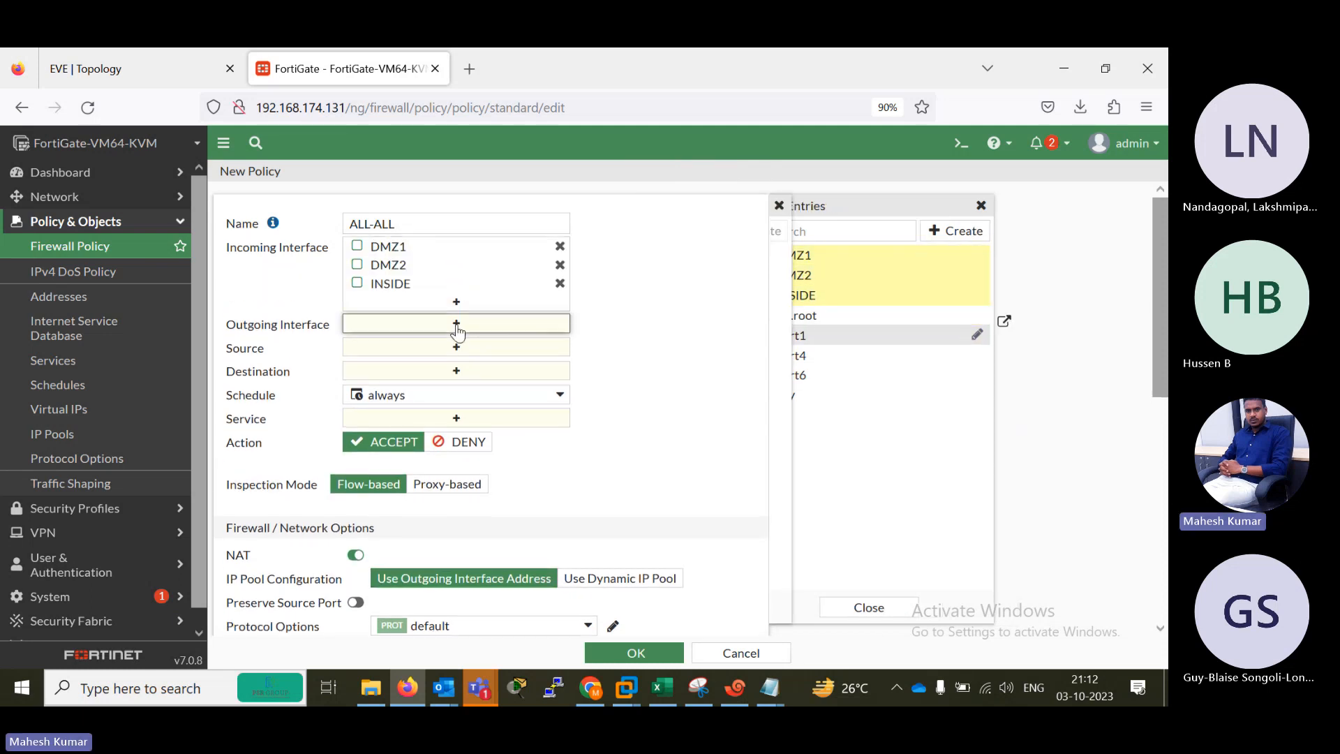
pyautogui.click(787, 257)
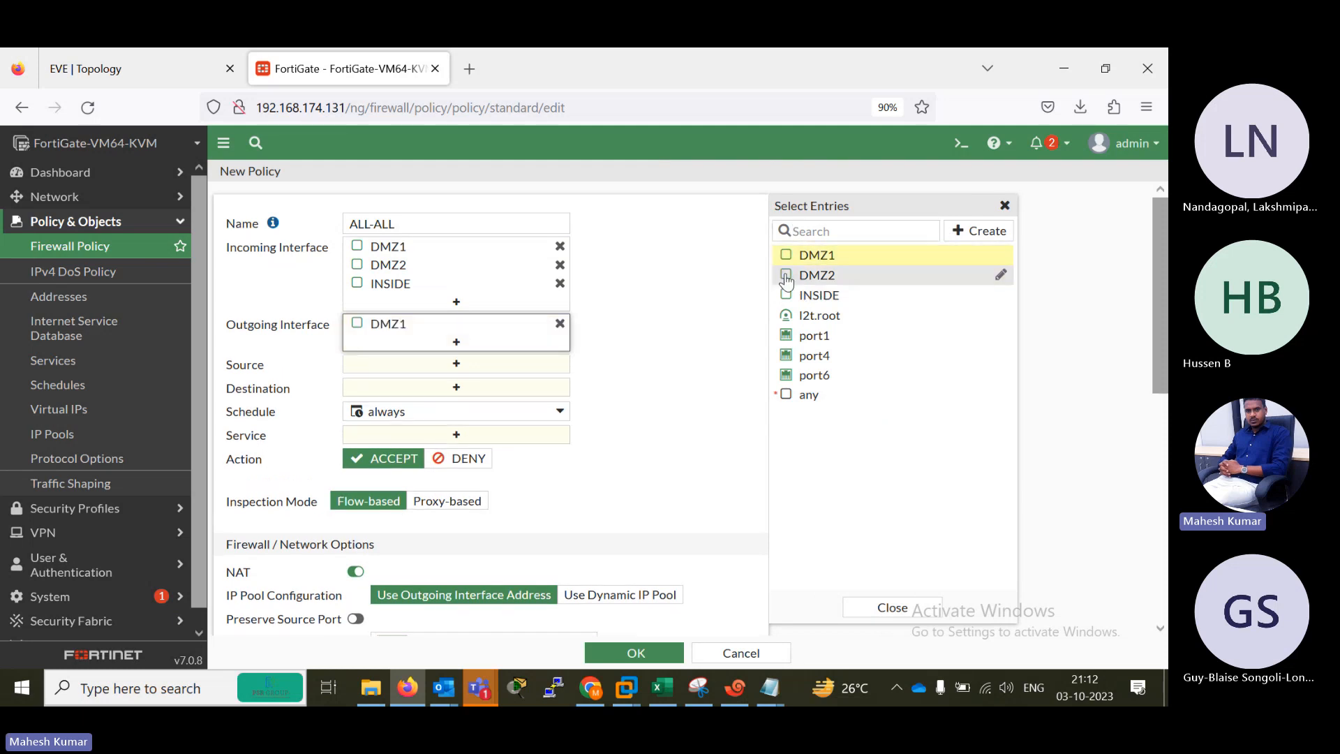
pyautogui.click(788, 276)
pyautogui.click(787, 296)
# Set the new policy's source and destination to all and its service to ALL.
pyautogui.click(485, 404)
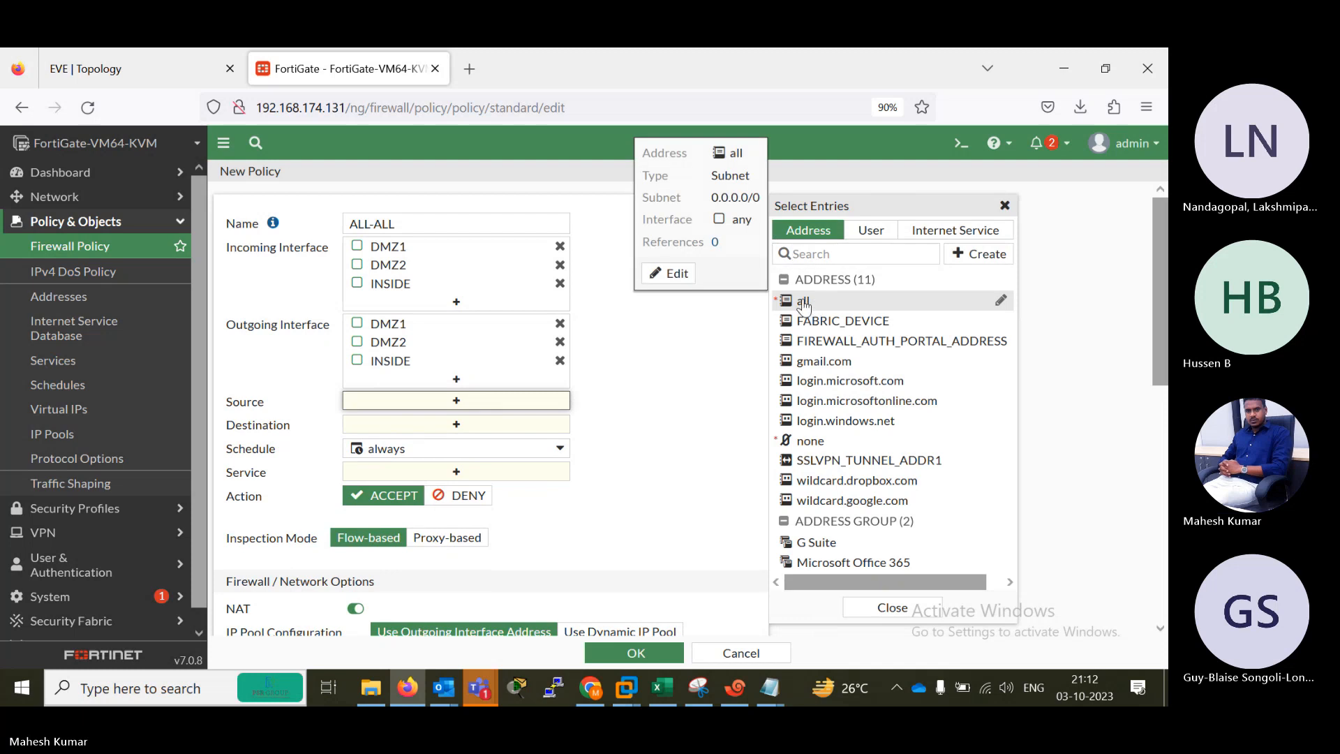
pyautogui.click(803, 300)
pyautogui.click(461, 447)
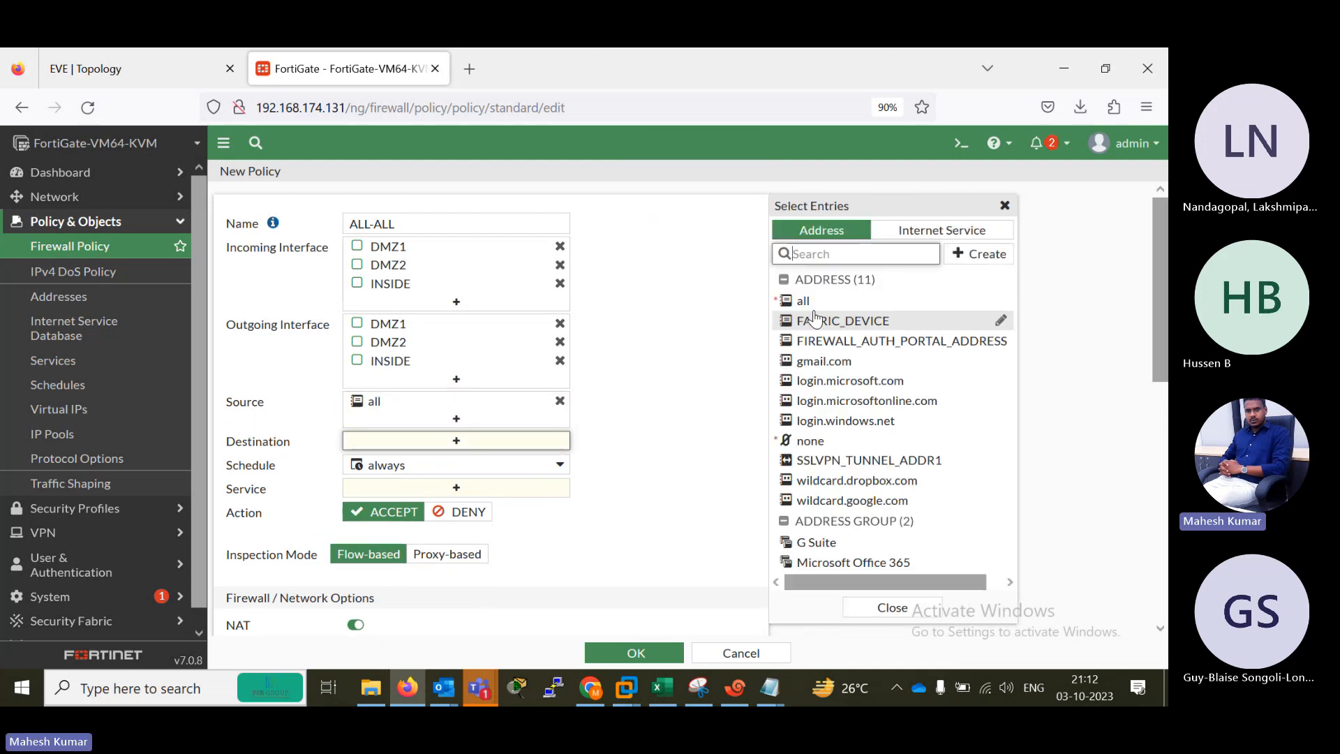
pyautogui.click(803, 301)
pyautogui.click(465, 505)
pyautogui.click(808, 296)
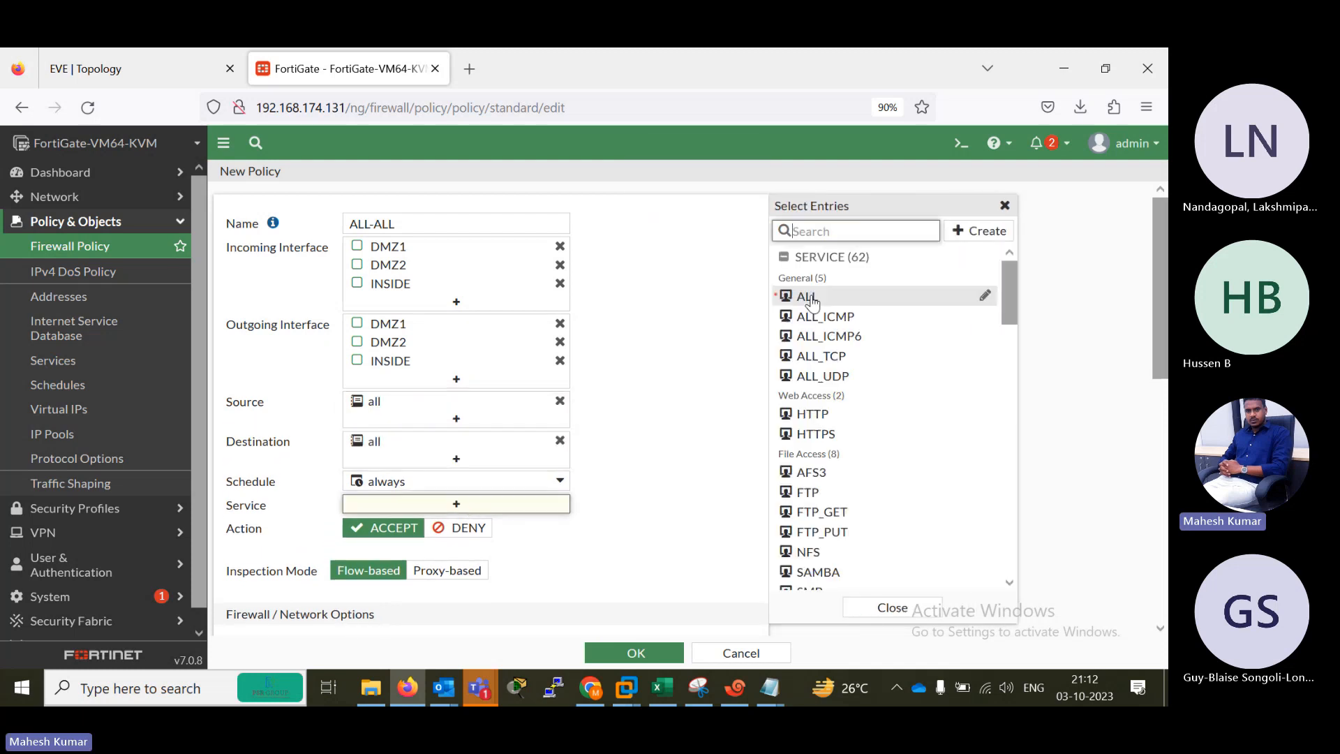
# Review the remaining options of the ALL-ALL policy and save it.
pyautogui.scroll(-3, 471, 412)
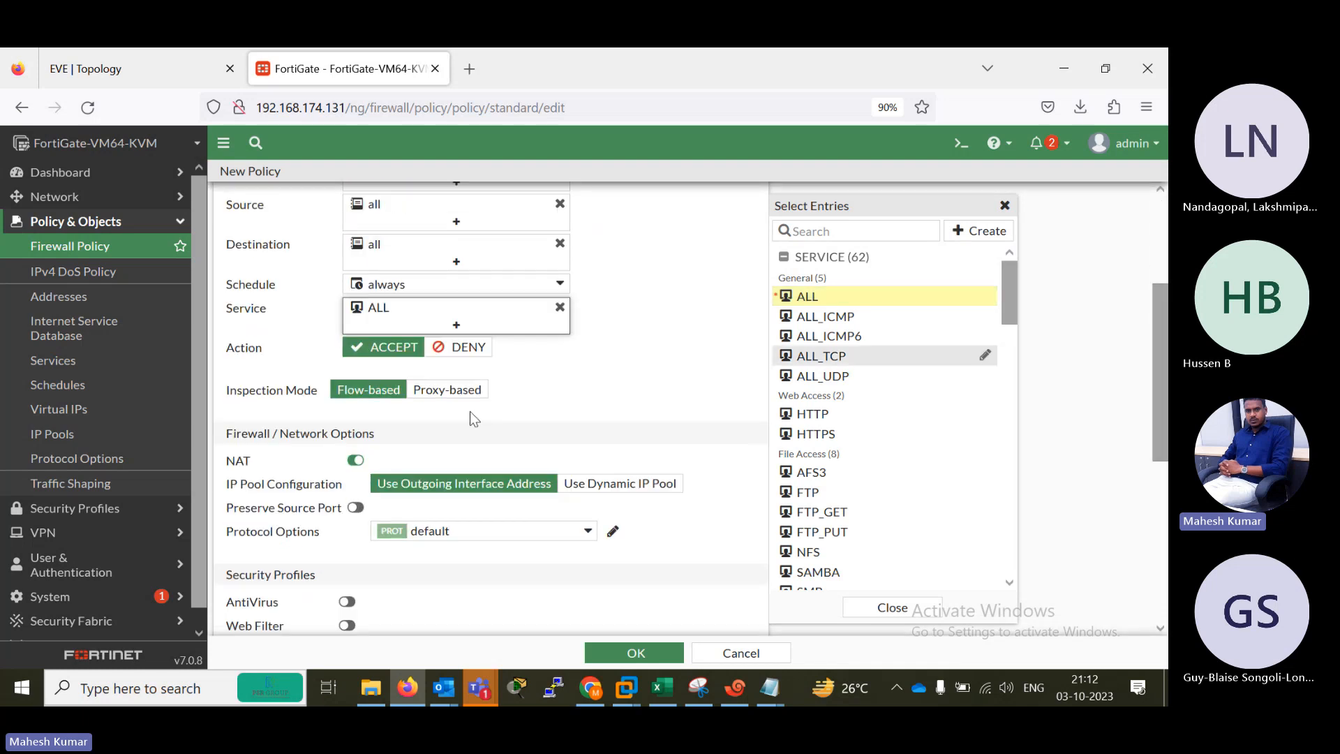
pyautogui.click(1146, 371)
pyautogui.hotkey('ctrl', 'a')
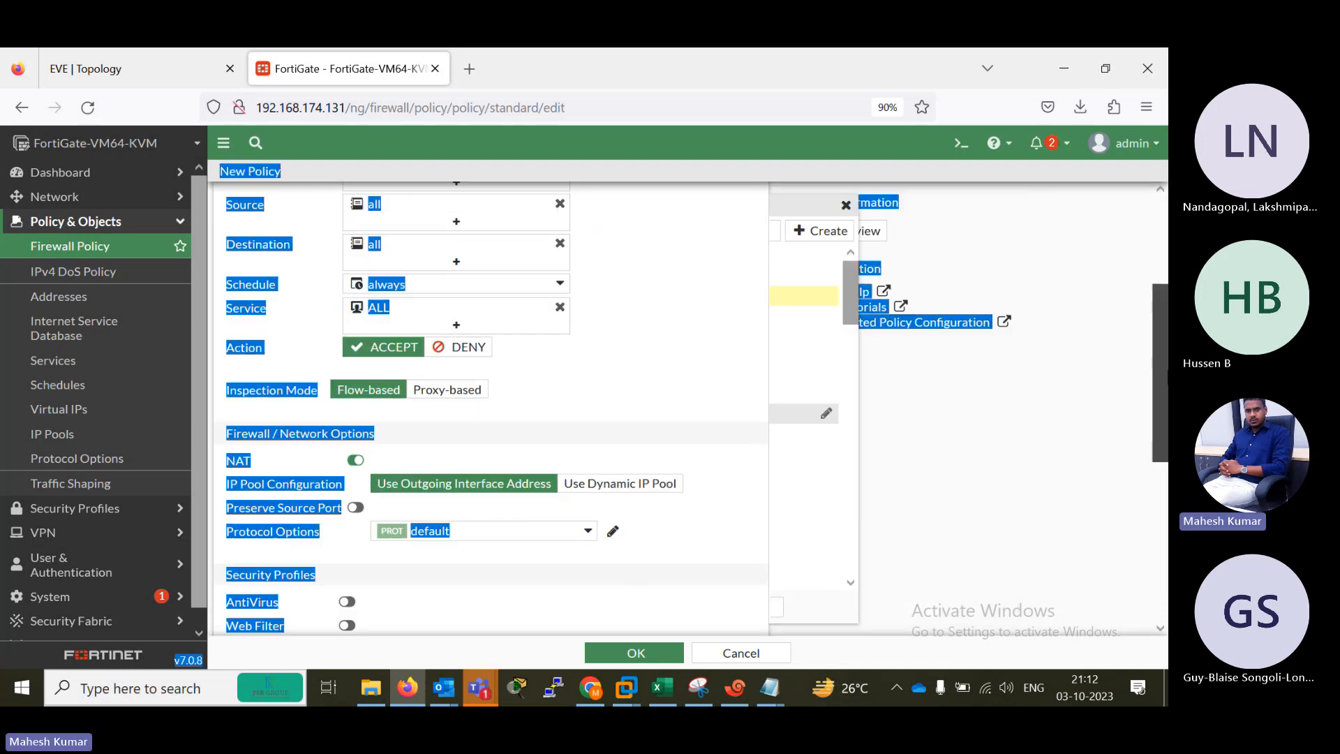
pyautogui.click(1035, 430)
pyautogui.moveTo(1160, 416); pyautogui.dragTo(1160, 555)
pyautogui.click(635, 653)
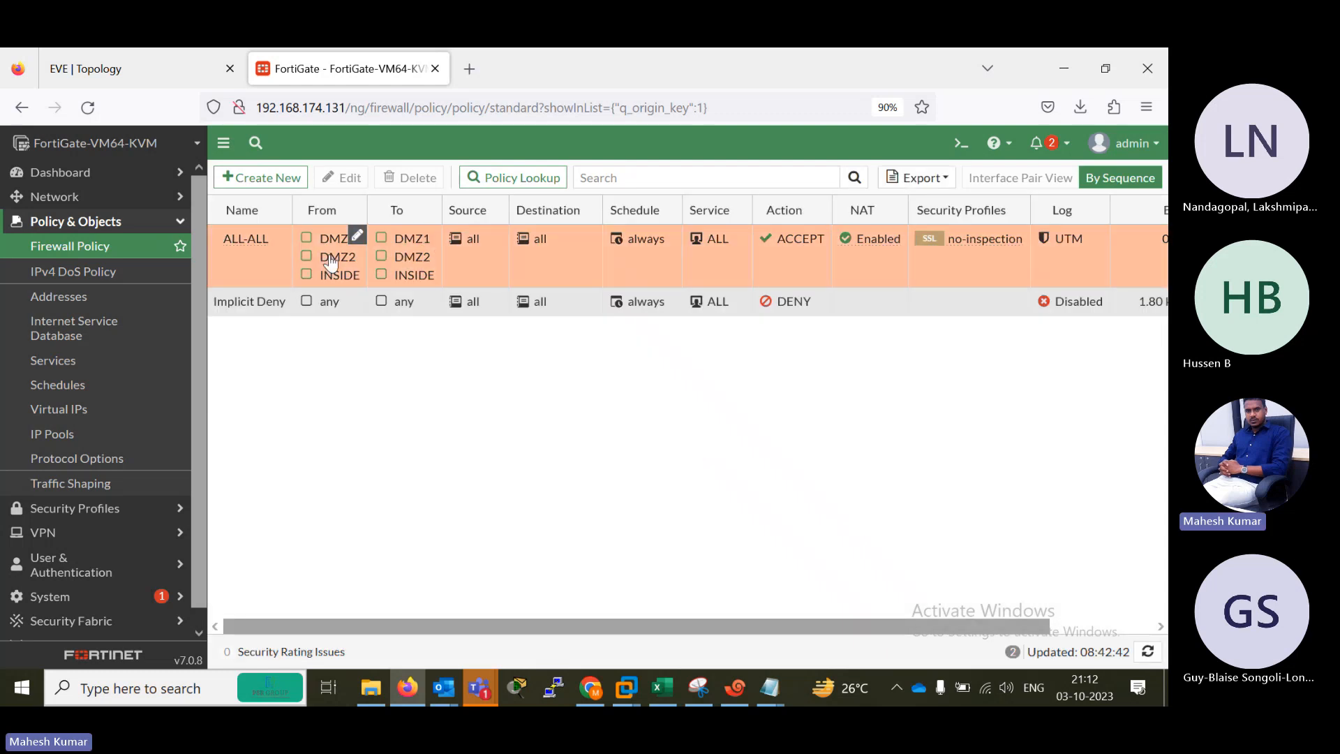
# Switch to the B1 console in Xshell and ping 1.1.1.1 from source 192.168.10.1.
pyautogui.click(735, 687)
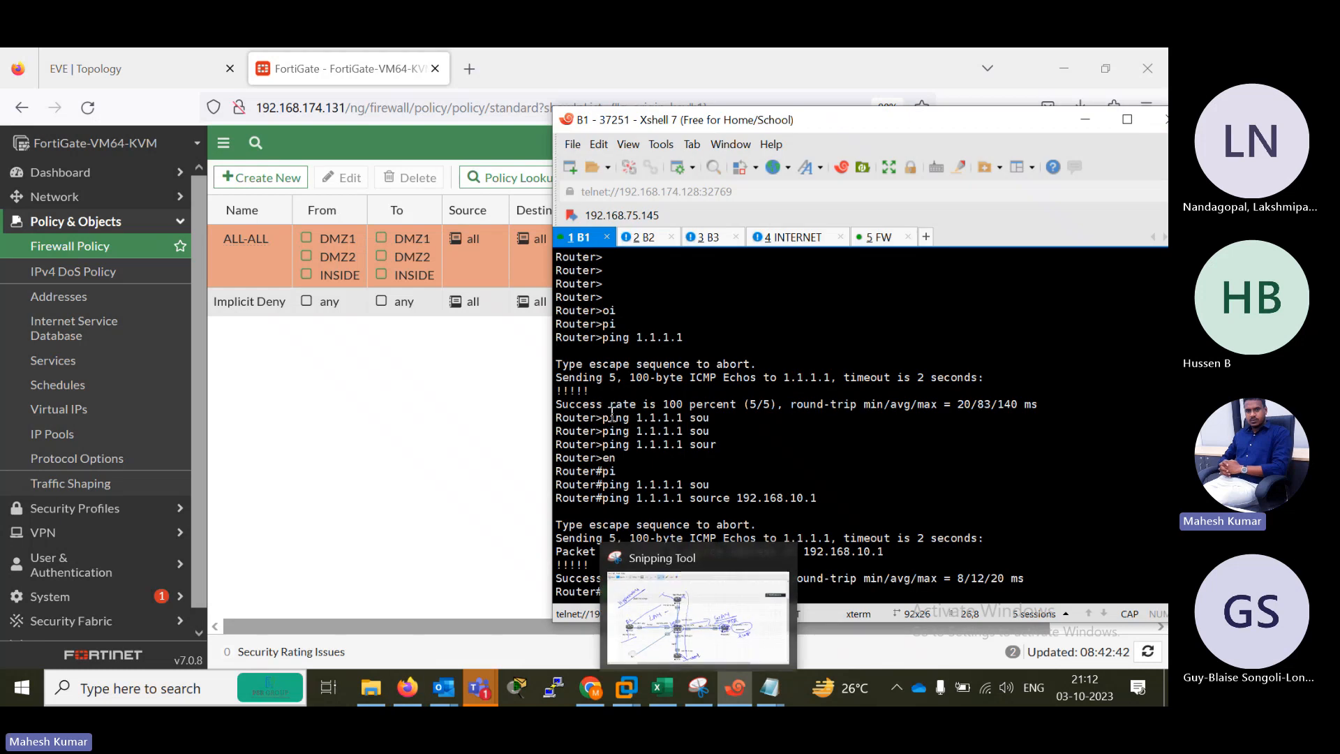
pyautogui.press('Up')
pyautogui.press('Return')
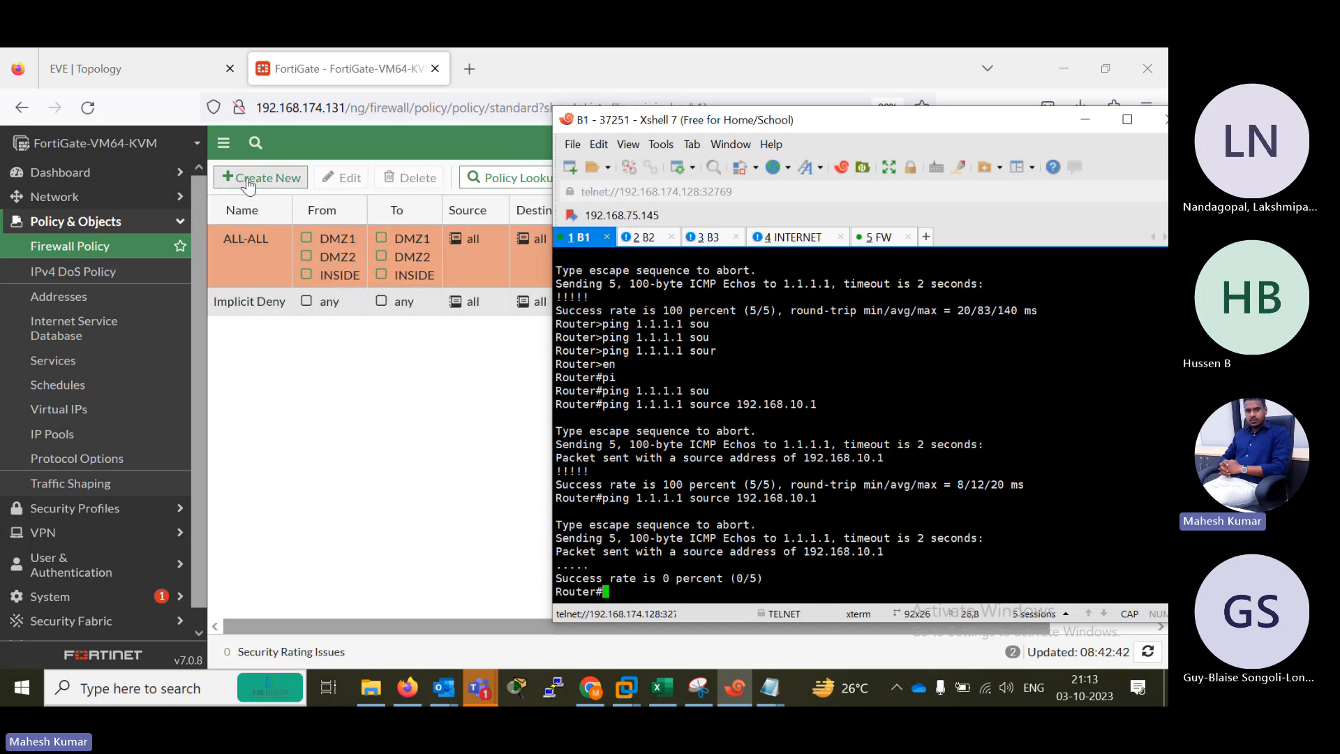
# Return to FortiGate and create a zone named INTERNET with port4 as its interface member.
pyautogui.click(87, 199)
pyautogui.click(88, 230)
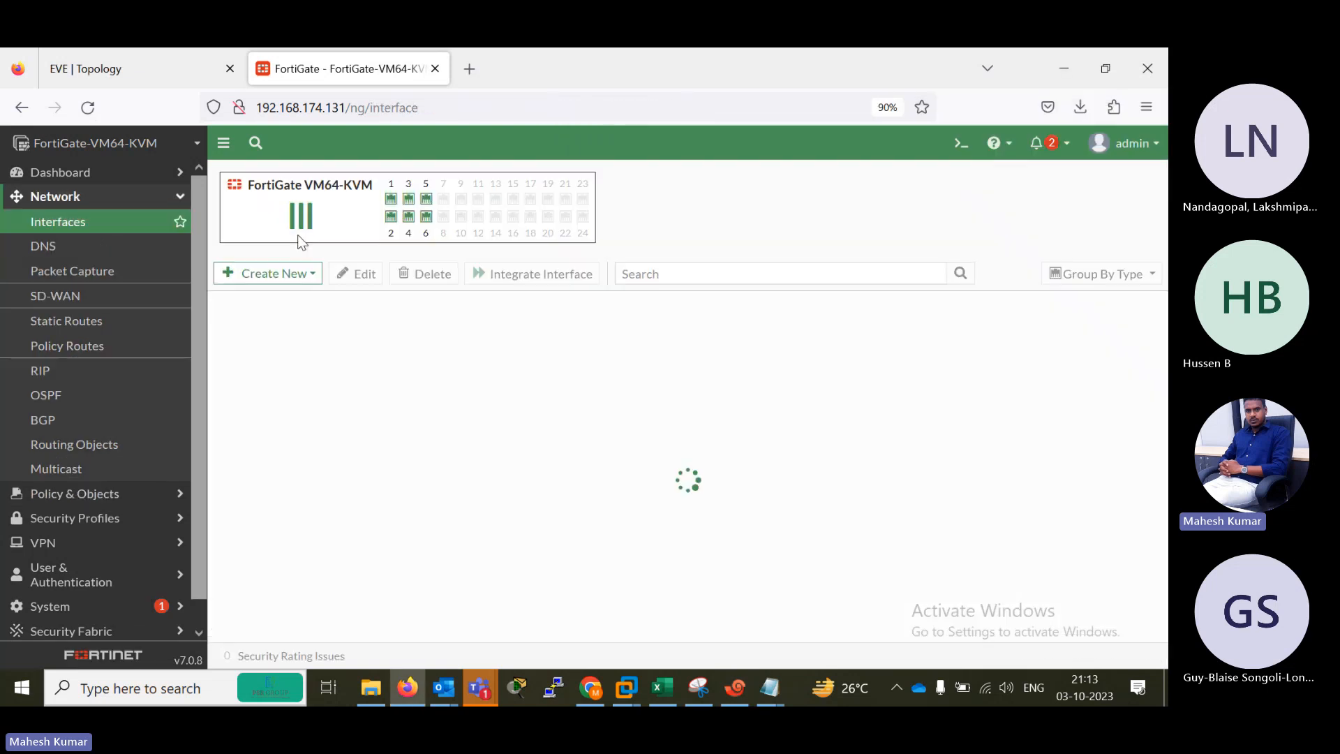
pyautogui.click(299, 273)
pyautogui.click(294, 325)
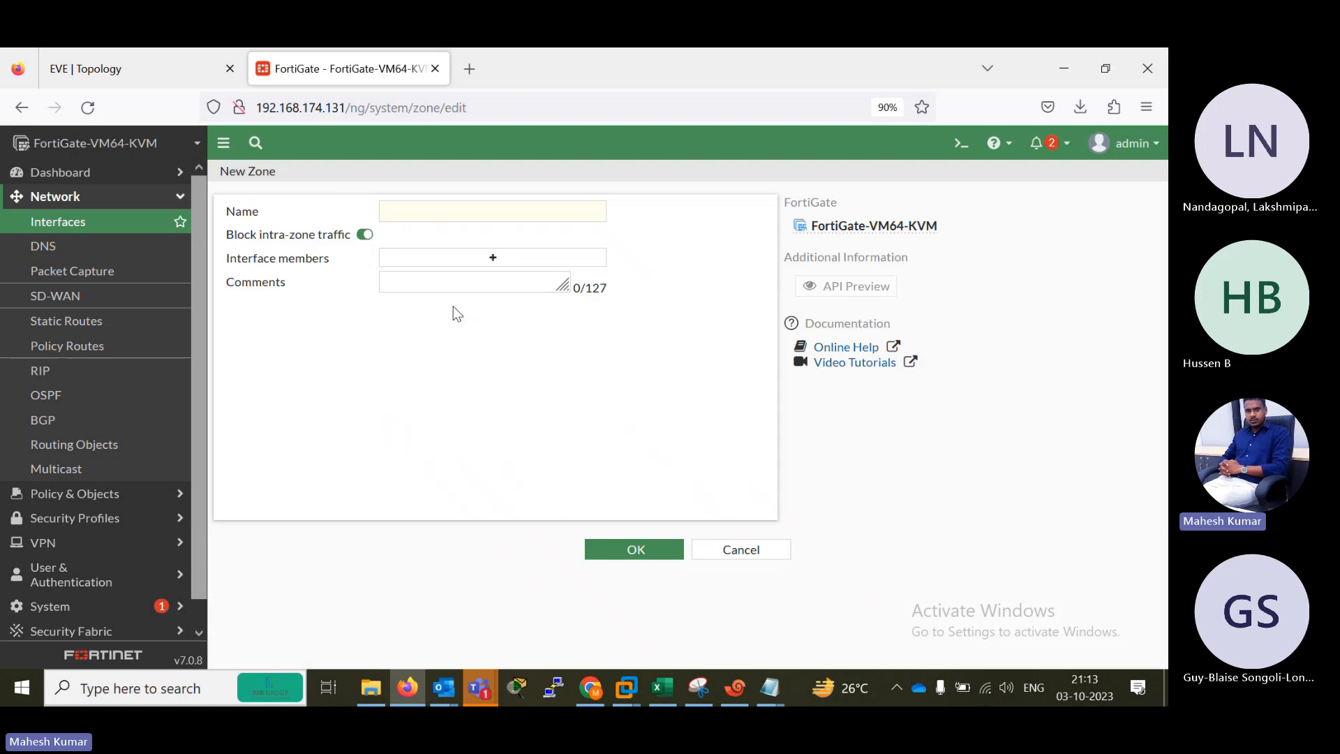
pyautogui.write('INTERNET')
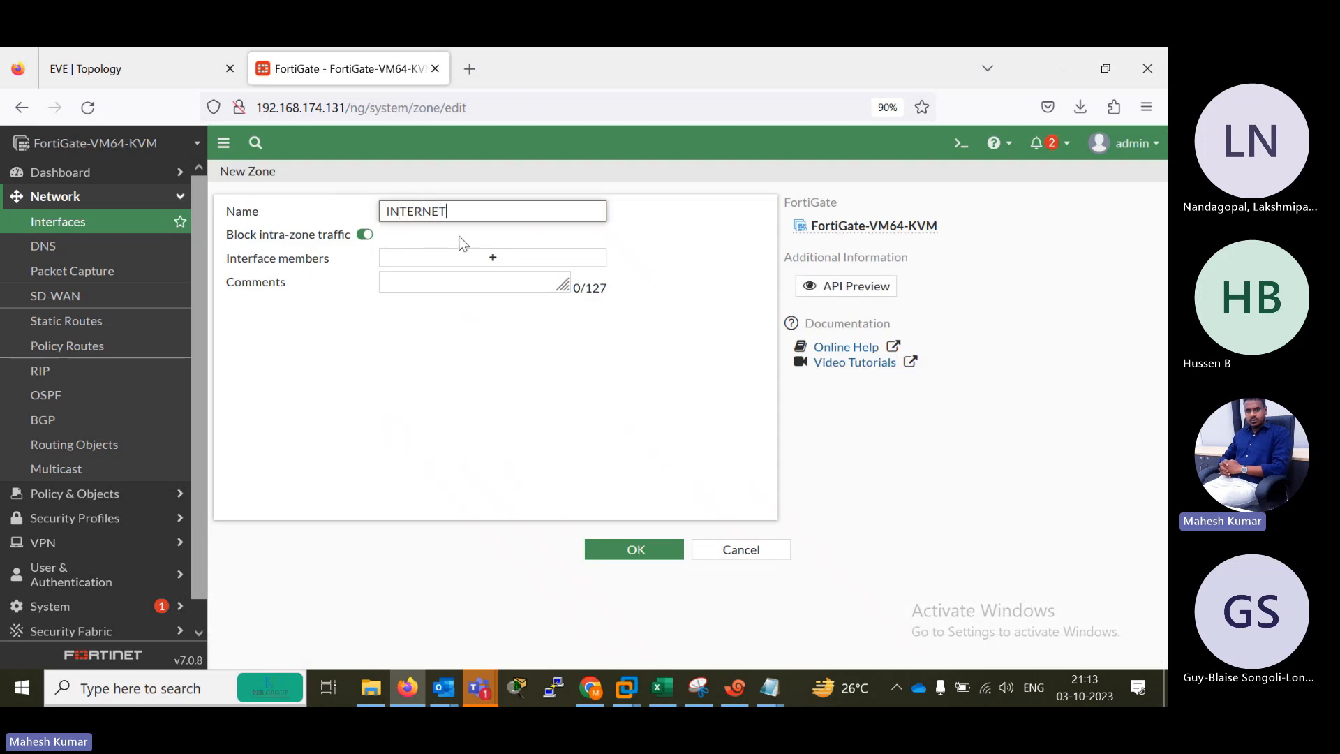
pyautogui.click(480, 258)
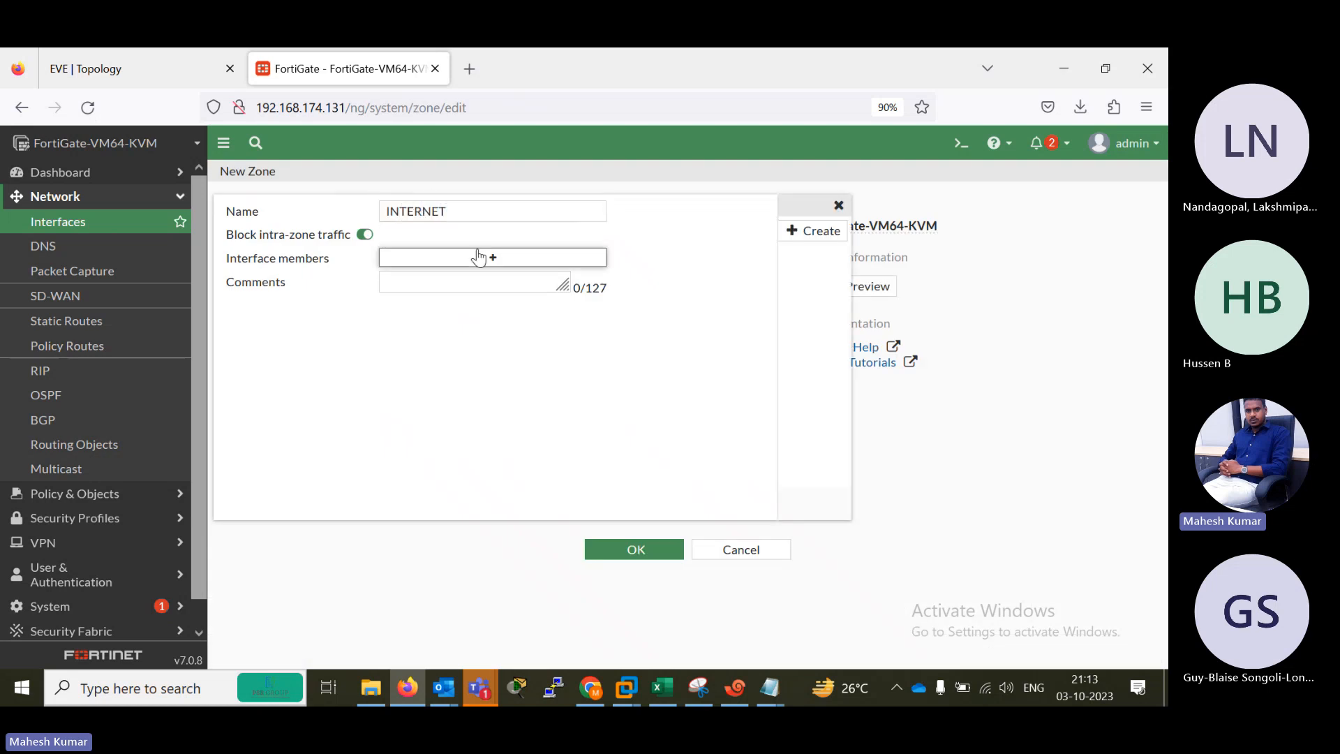
pyautogui.click(831, 295)
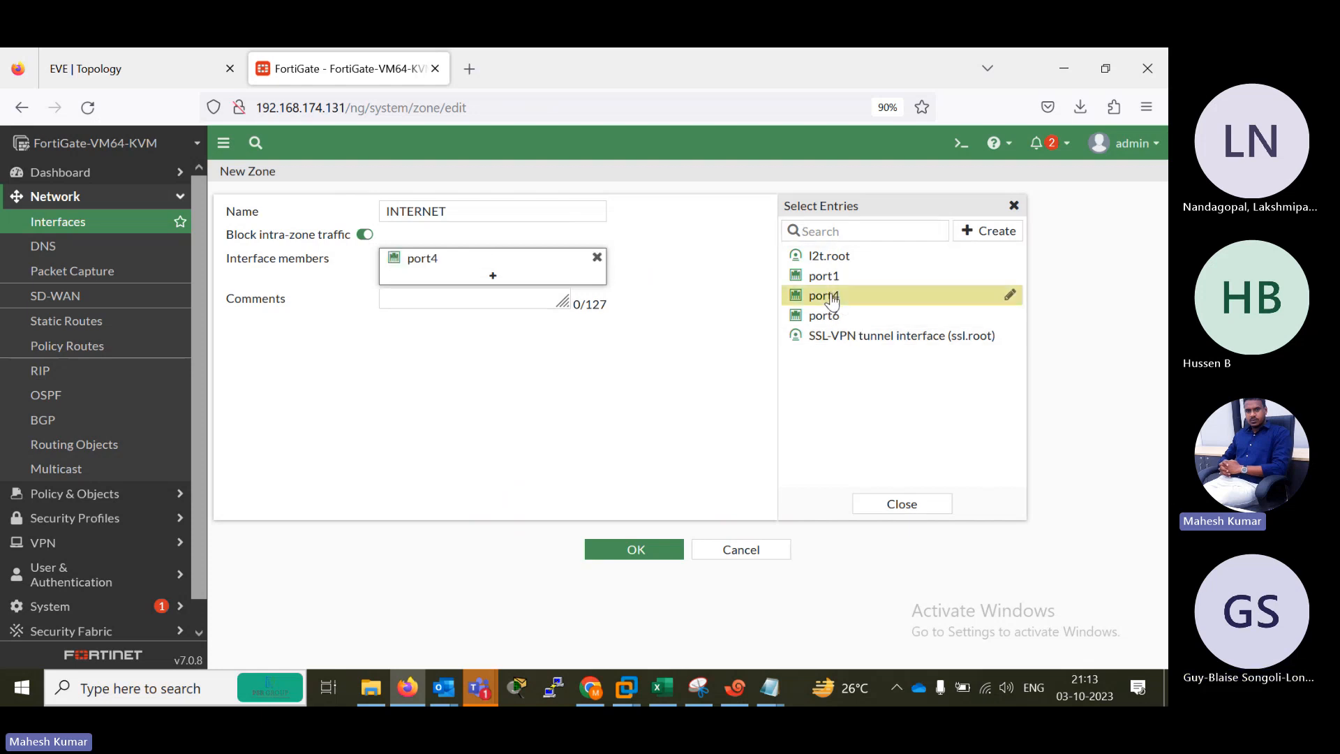
pyautogui.click(642, 552)
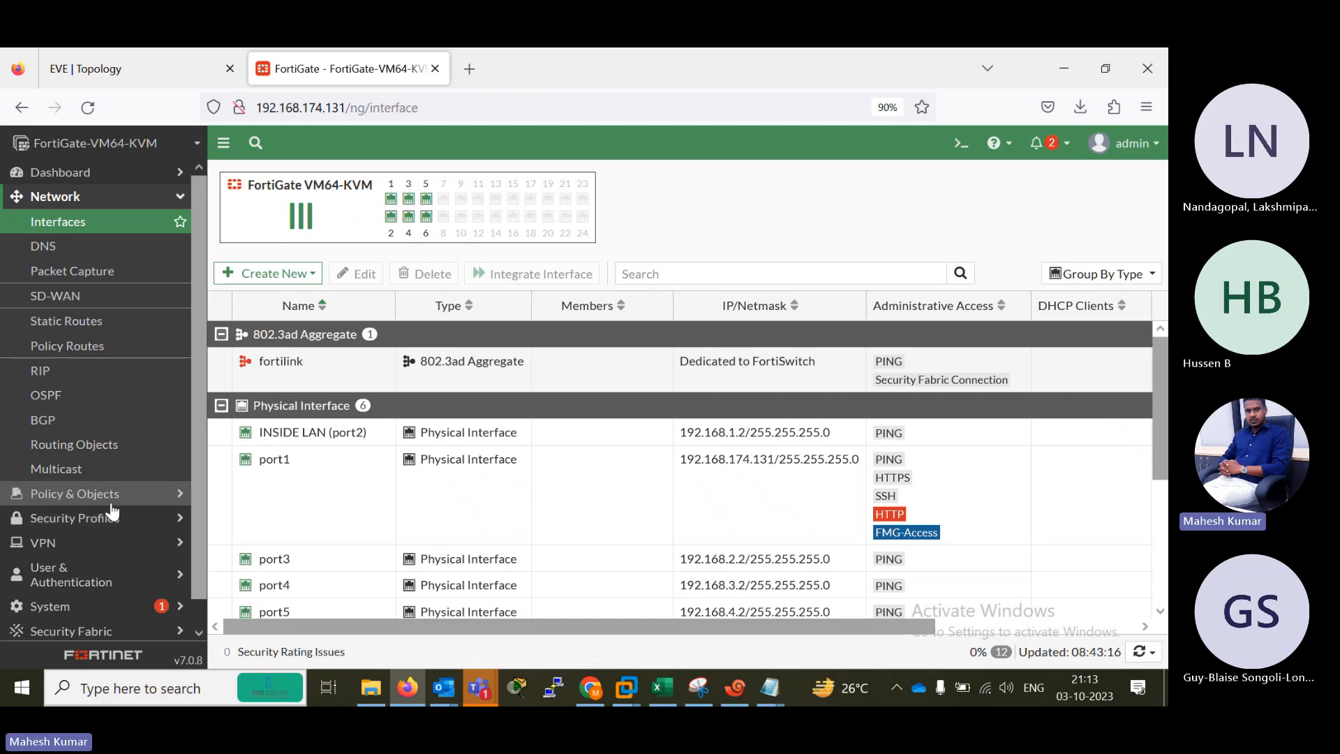
# Add the INTERNET zone to the incoming and outgoing interfaces of the ALL-ALL firewall policy and save it.
pyautogui.click(75, 493)
pyautogui.click(70, 246)
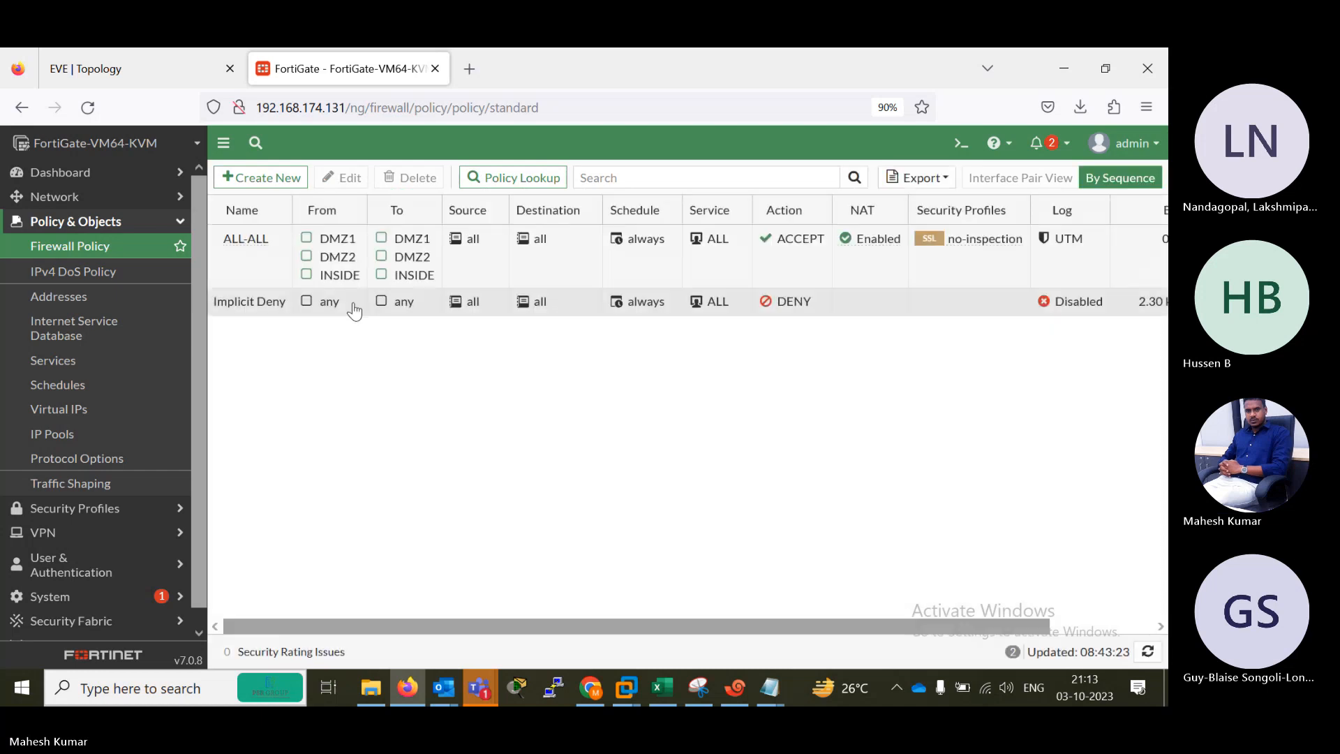
pyautogui.doubleClick(260, 239)
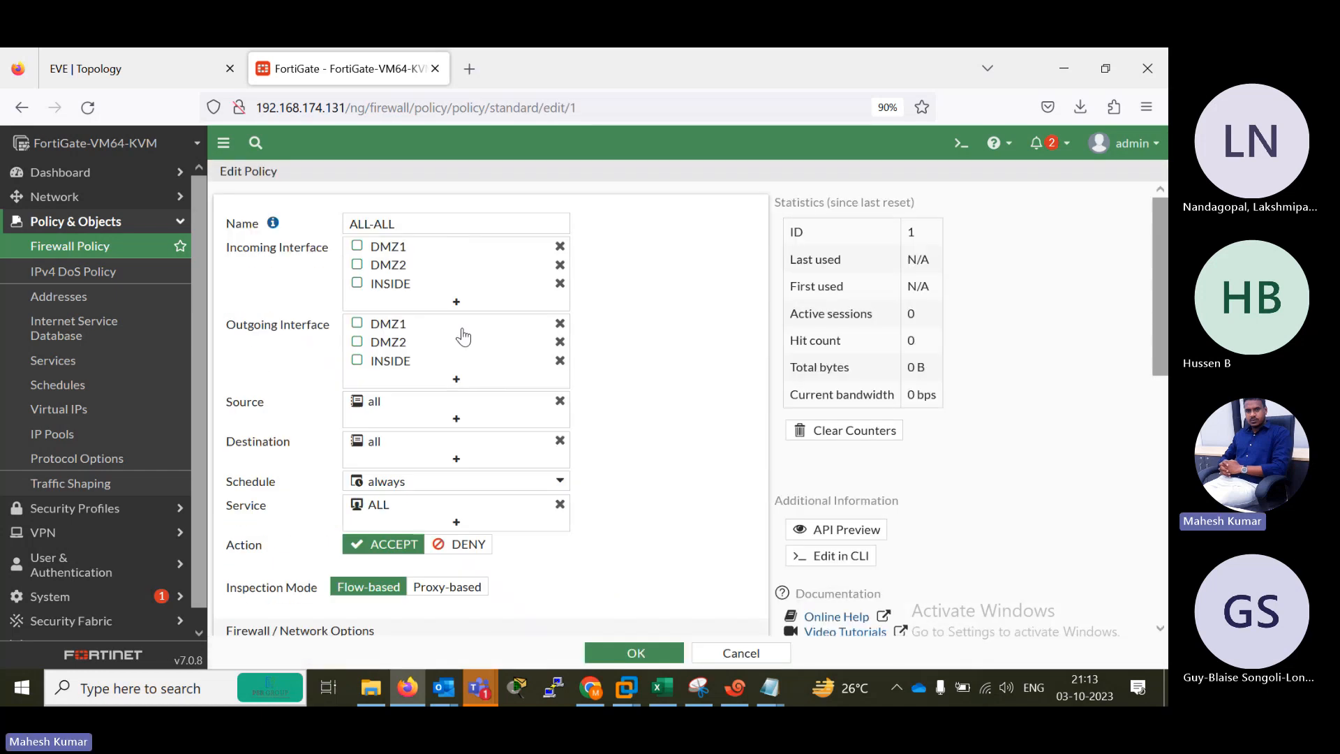
pyautogui.click(455, 301)
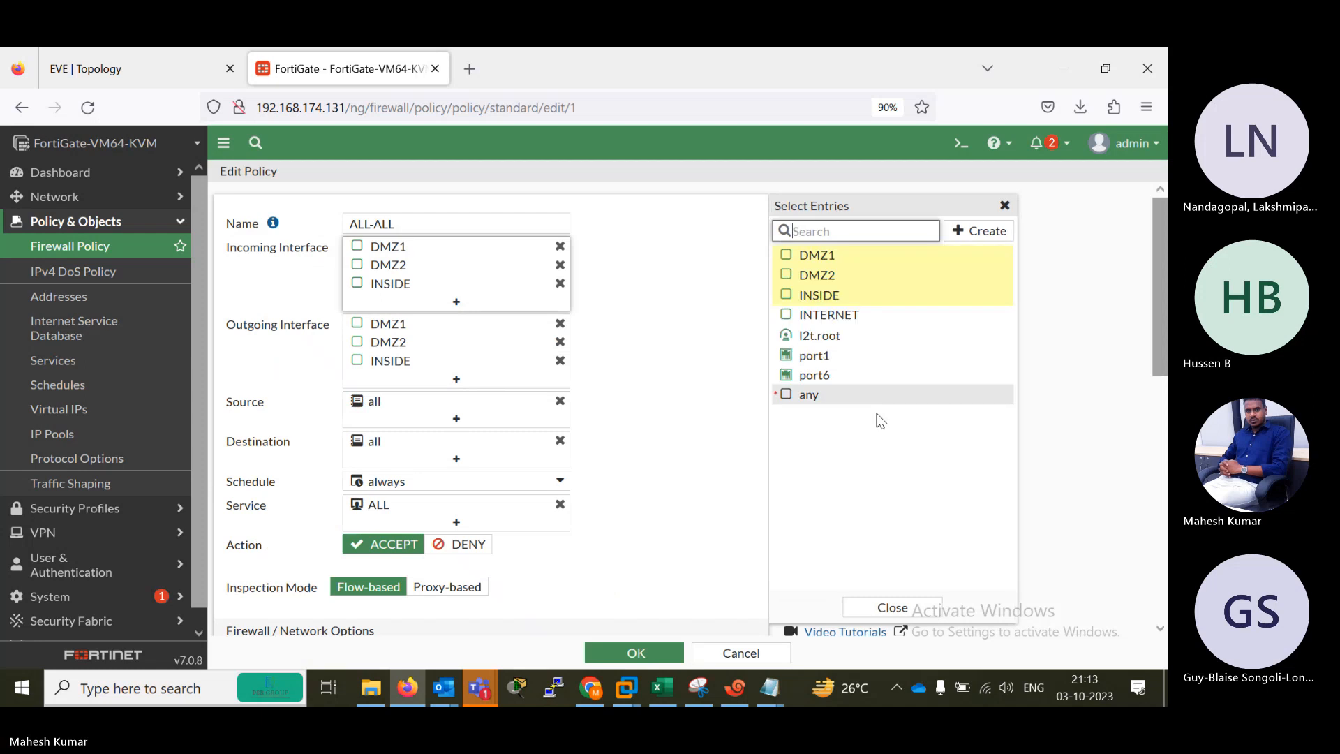
pyautogui.click(817, 318)
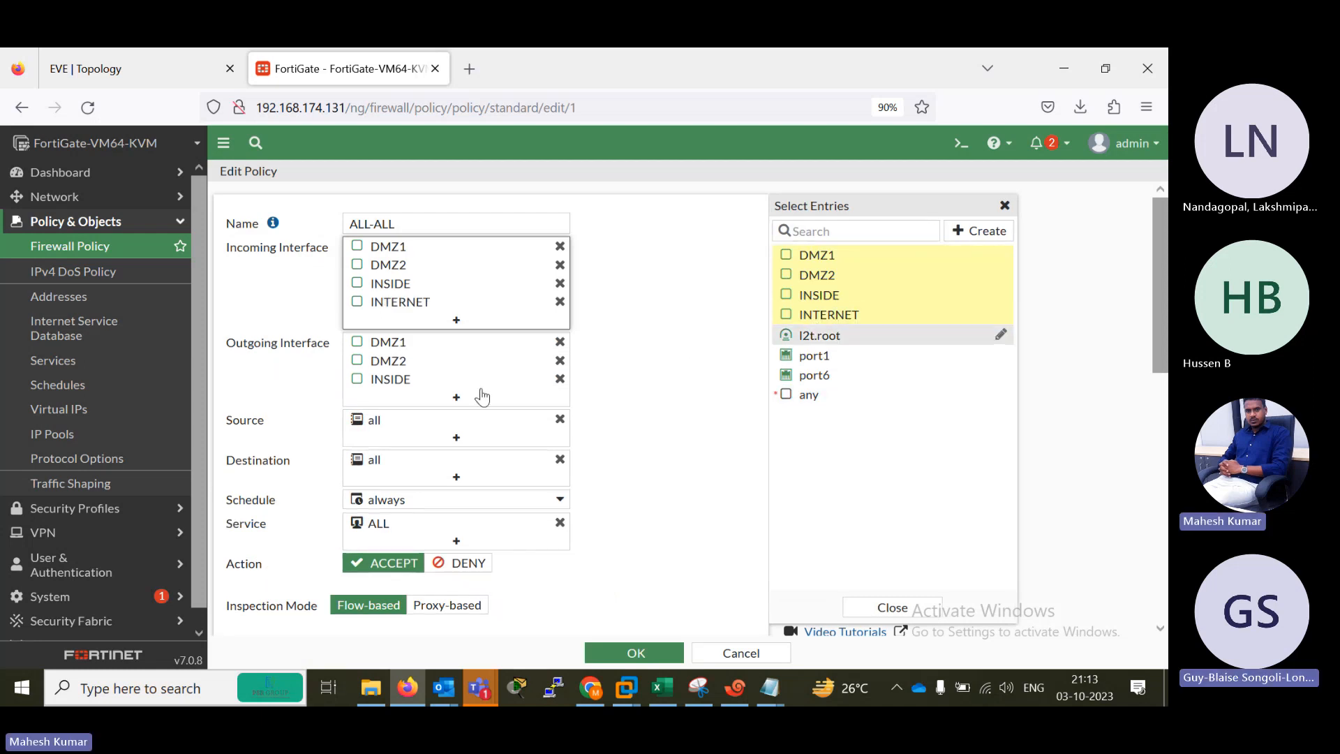
pyautogui.click(456, 398)
pyautogui.click(843, 314)
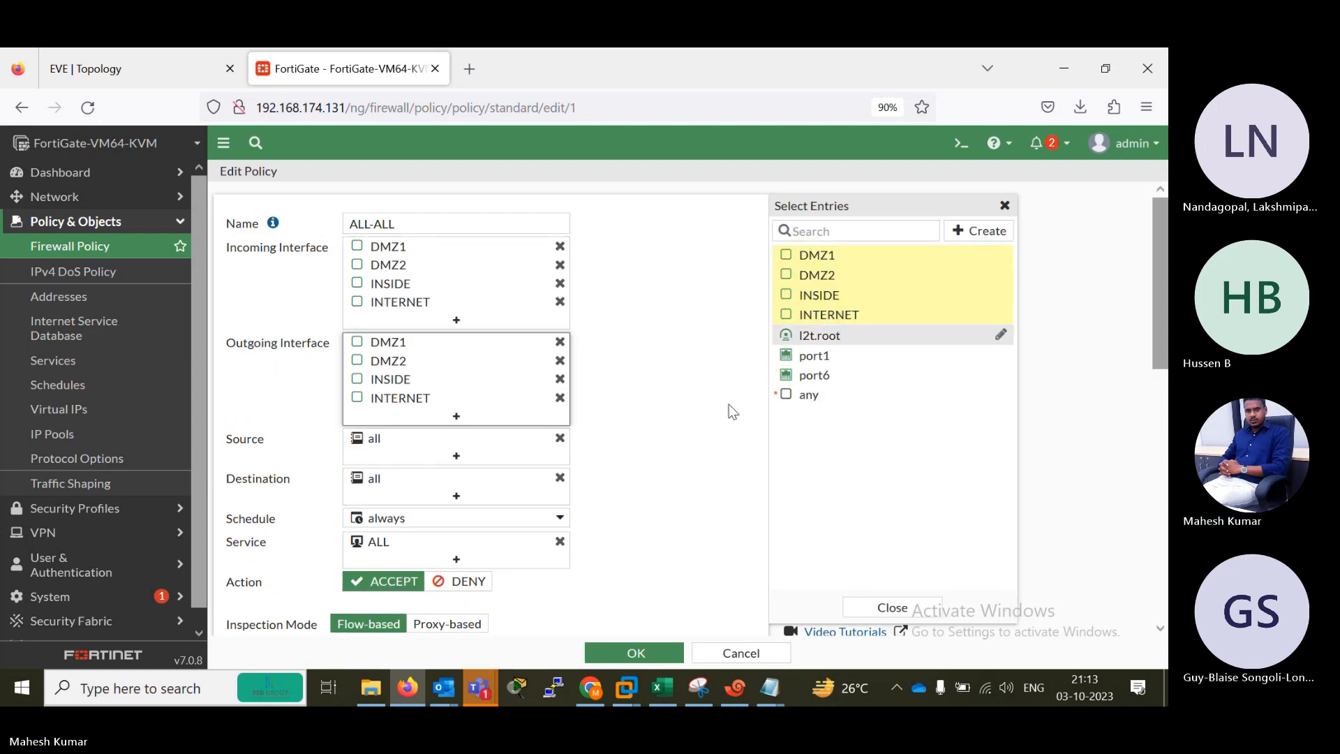
pyautogui.click(659, 651)
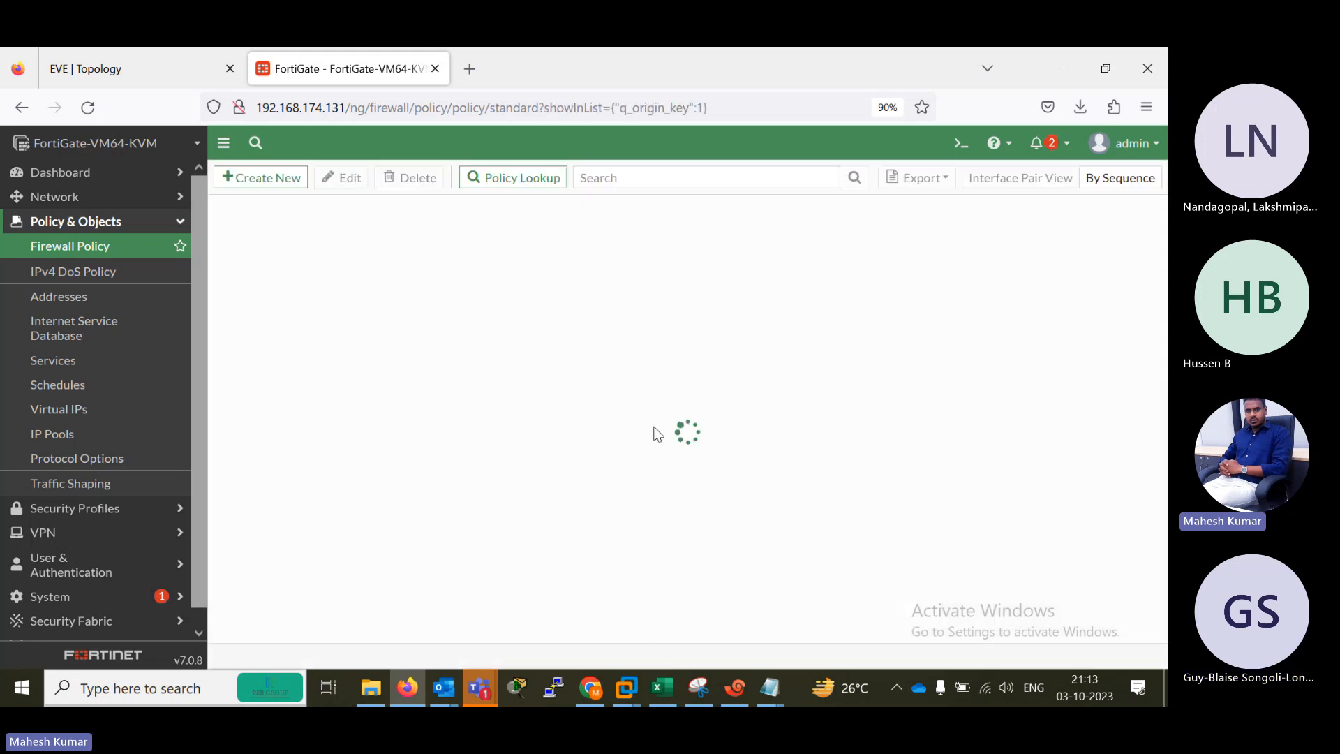
# Return to the B1 console in Xshell and repeat the ping to 1.1.1.1 from source 192.168.10.1.
pyautogui.click(737, 689)
pyautogui.press('Return')
pyautogui.press('Return')
pyautogui.press('Return')
pyautogui.press('Up')
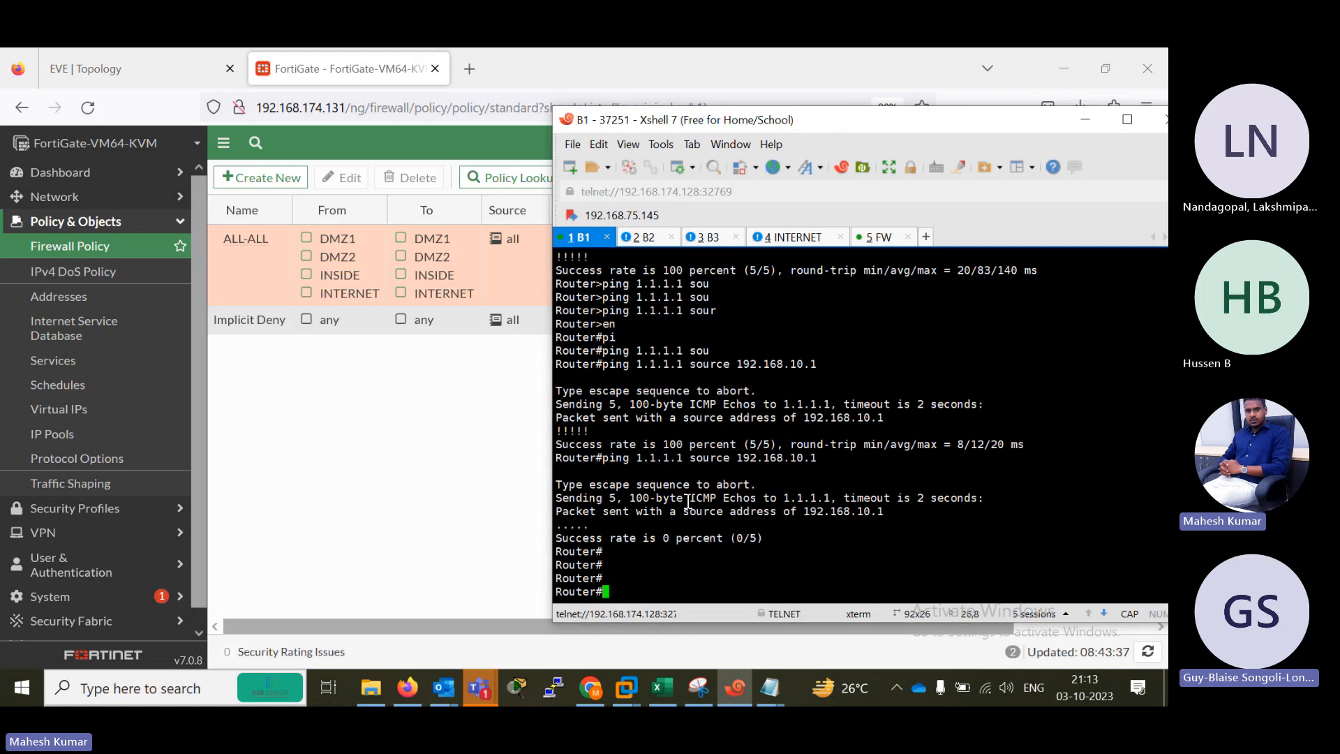
pyautogui.press('Return')
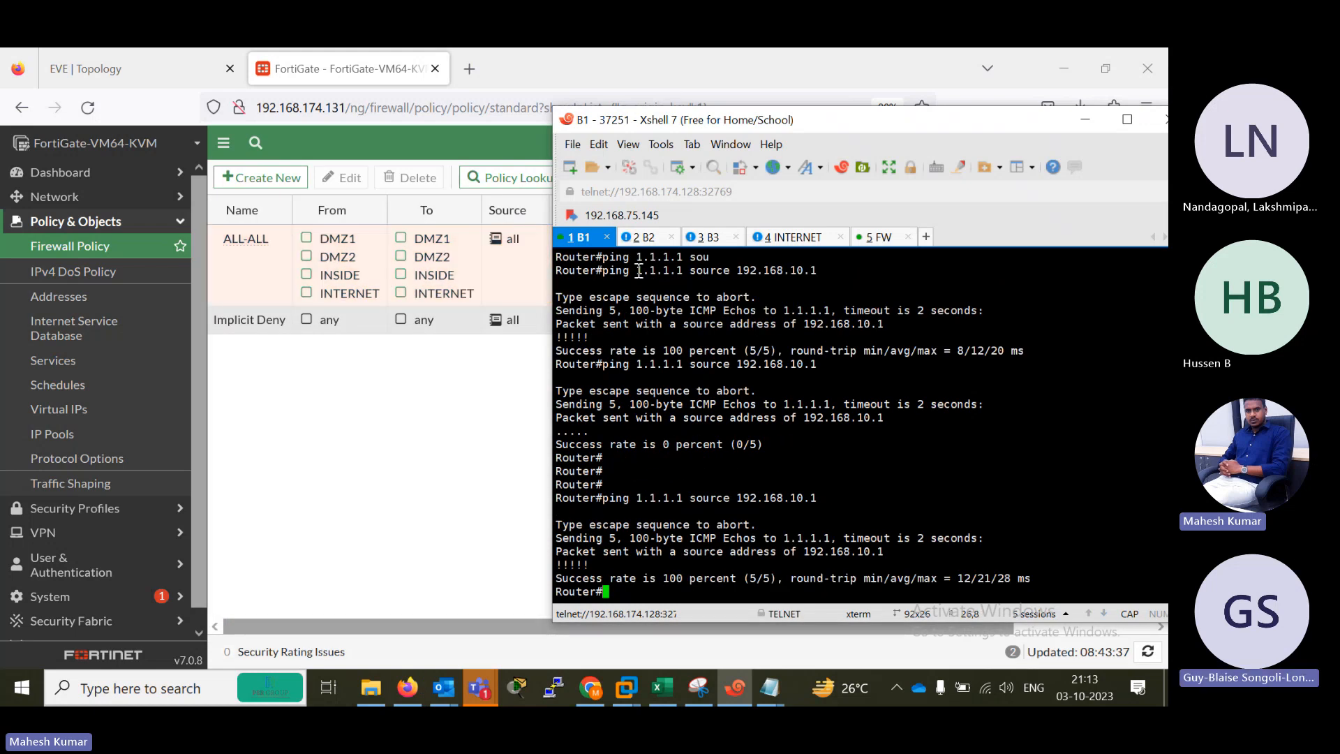
# Open the B2 router console and bring up its command prompt.
pyautogui.click(643, 237)
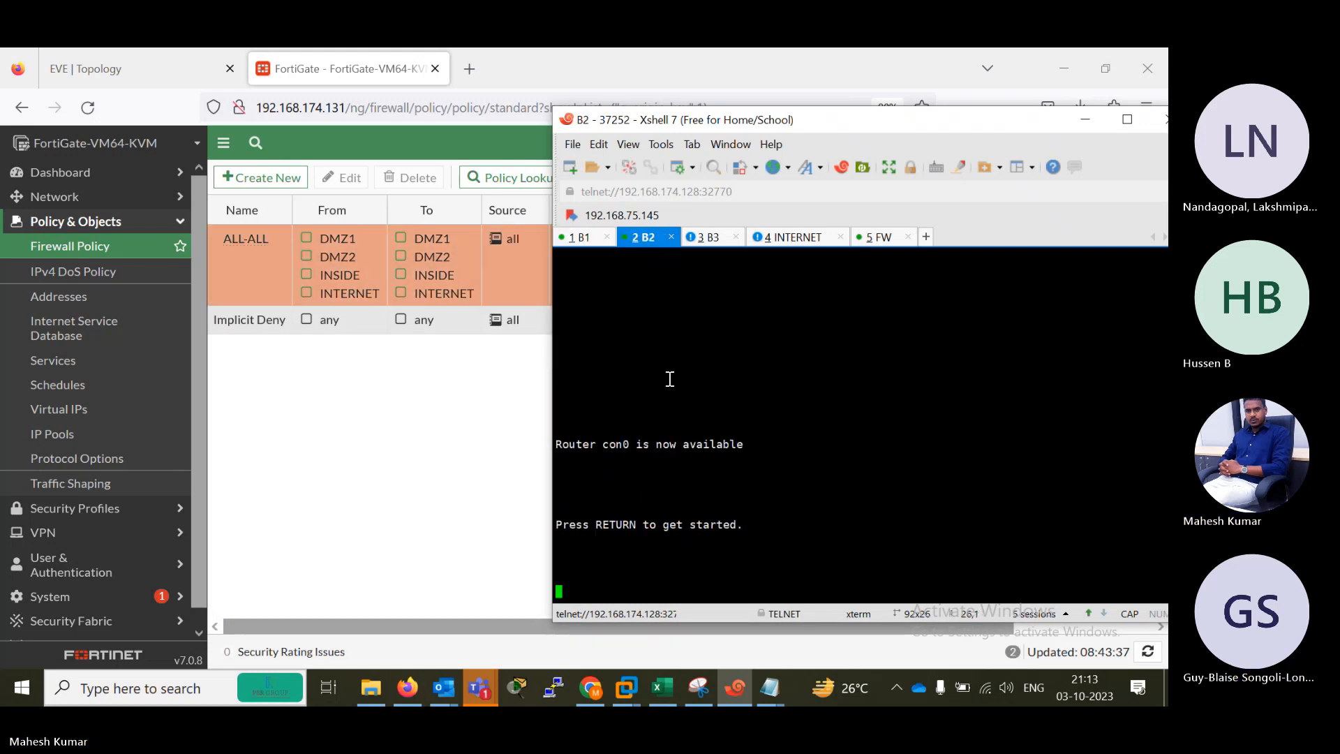
pyautogui.press('Return')
pyautogui.press('Return')
pyautogui.press('Return')
pyautogui.press('Return')
pyautogui.press('Return')
pyautogui.press('Return')
pyautogui.press('Return')
pyautogui.press('Return')
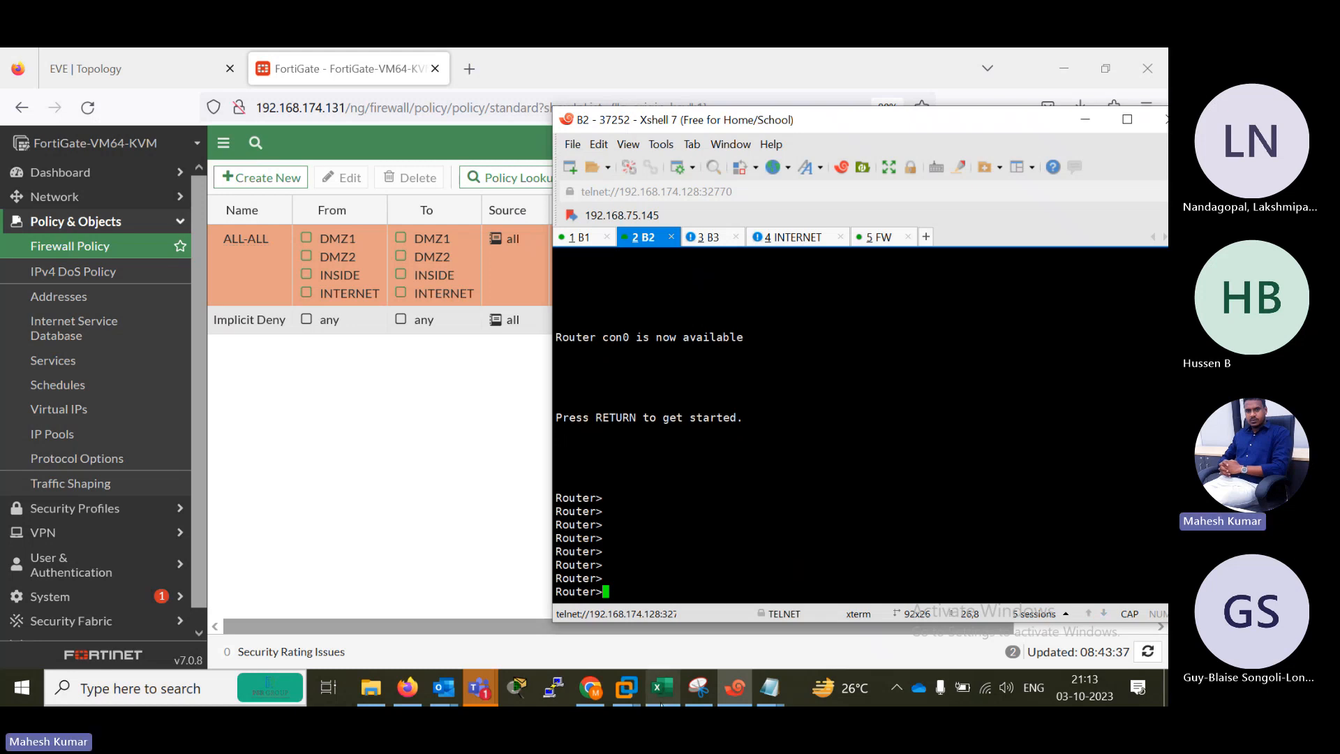
# Switch to the NSE-4-5 workbook in Excel and set the ZONE IMPLEMENTATION topic's comment to DONE.
pyautogui.click(632, 678)
pyautogui.press('Right')
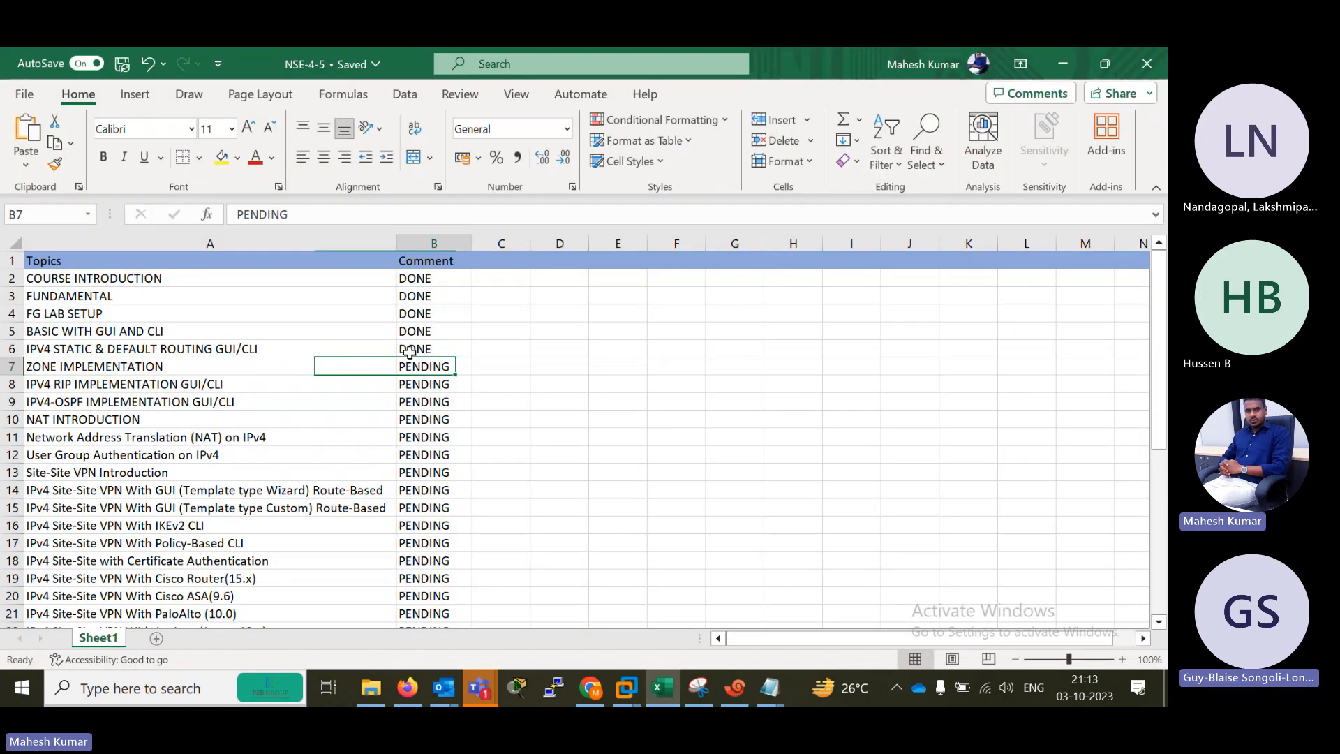
pyautogui.write('DONE')
pyautogui.press('Left')
pyautogui.press('Right')
pyautogui.press('Left')
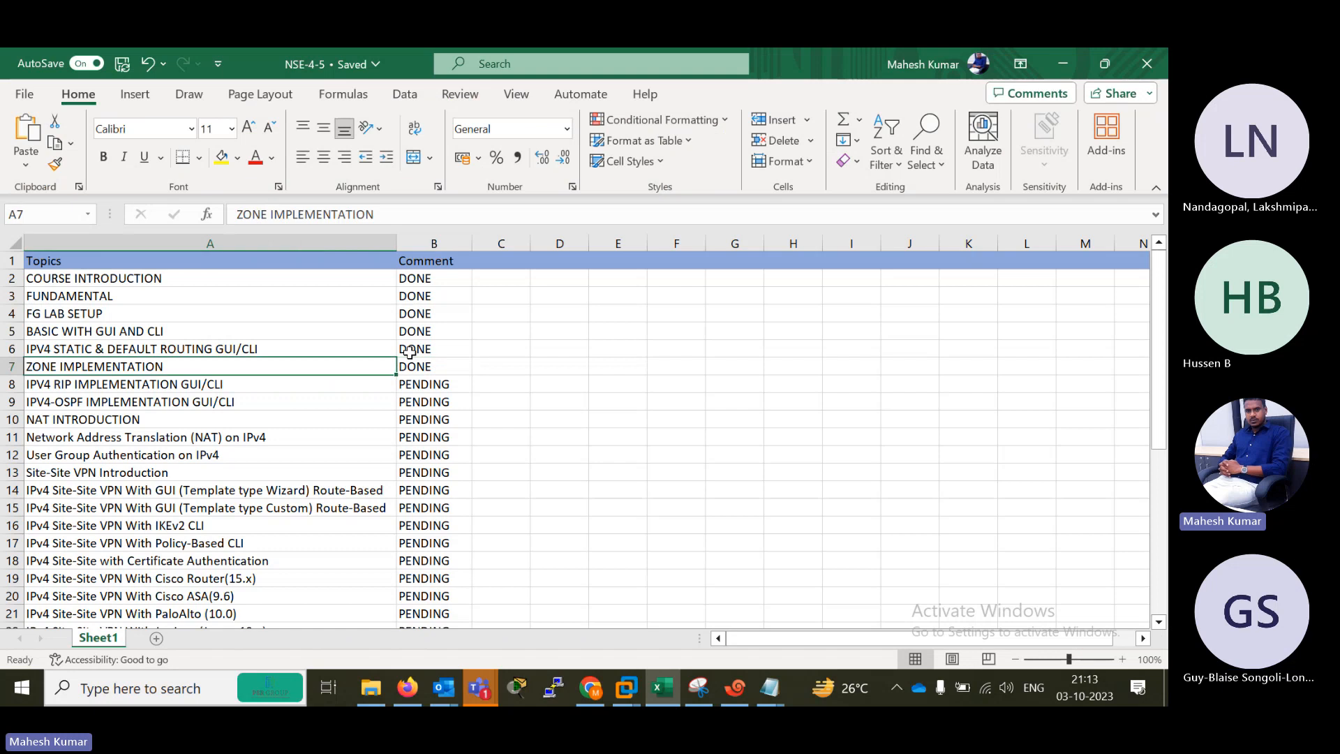
pyautogui.press('Down')
pyautogui.press('Up')
pyautogui.press('Down')
pyautogui.press('Down')
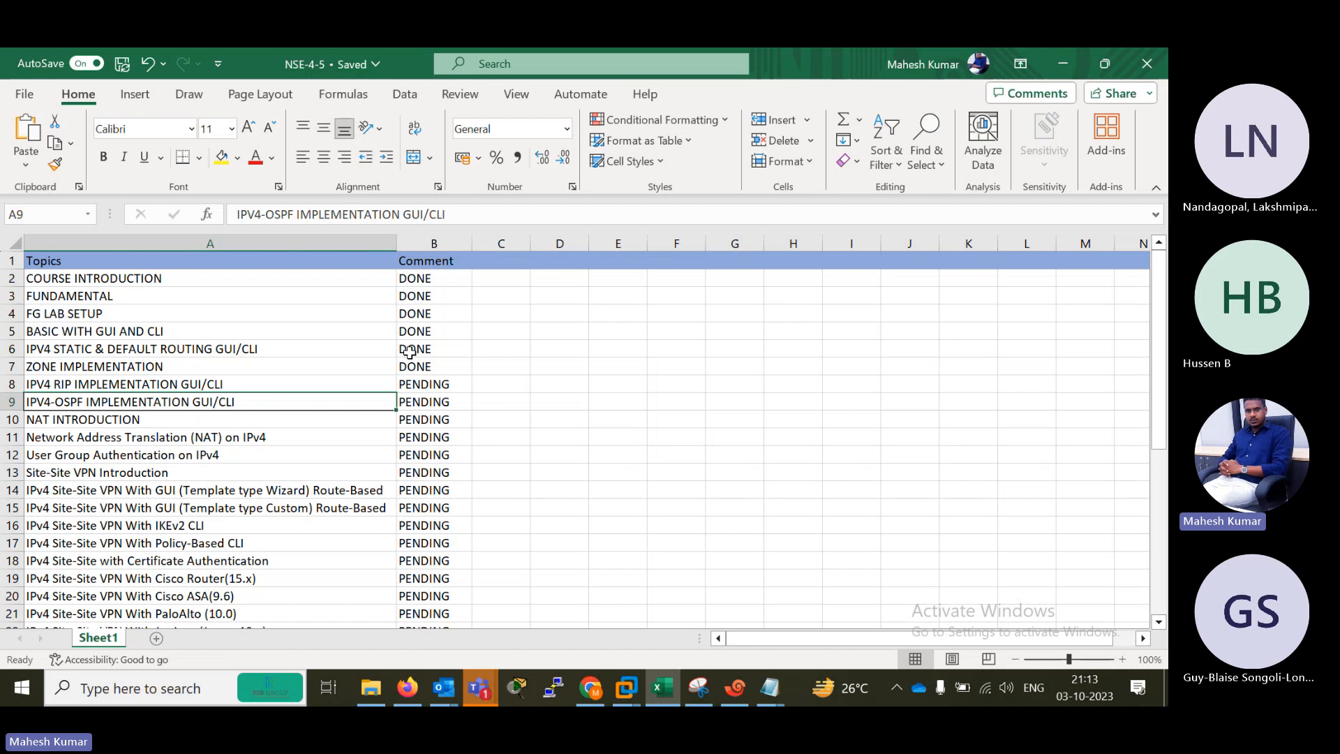
# Switch to the Microsoft Teams meeting and open its recording and transcription options.
pyautogui.moveTo(478, 691)
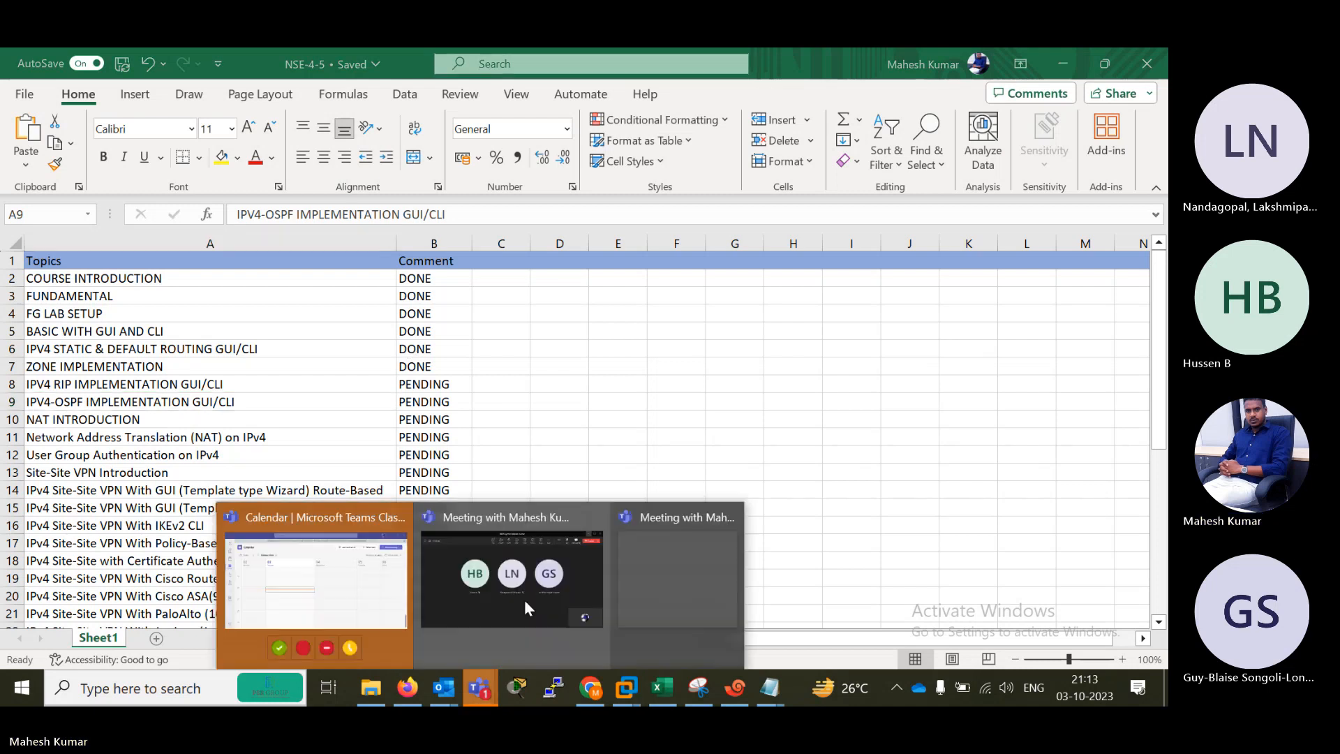
pyautogui.click(530, 594)
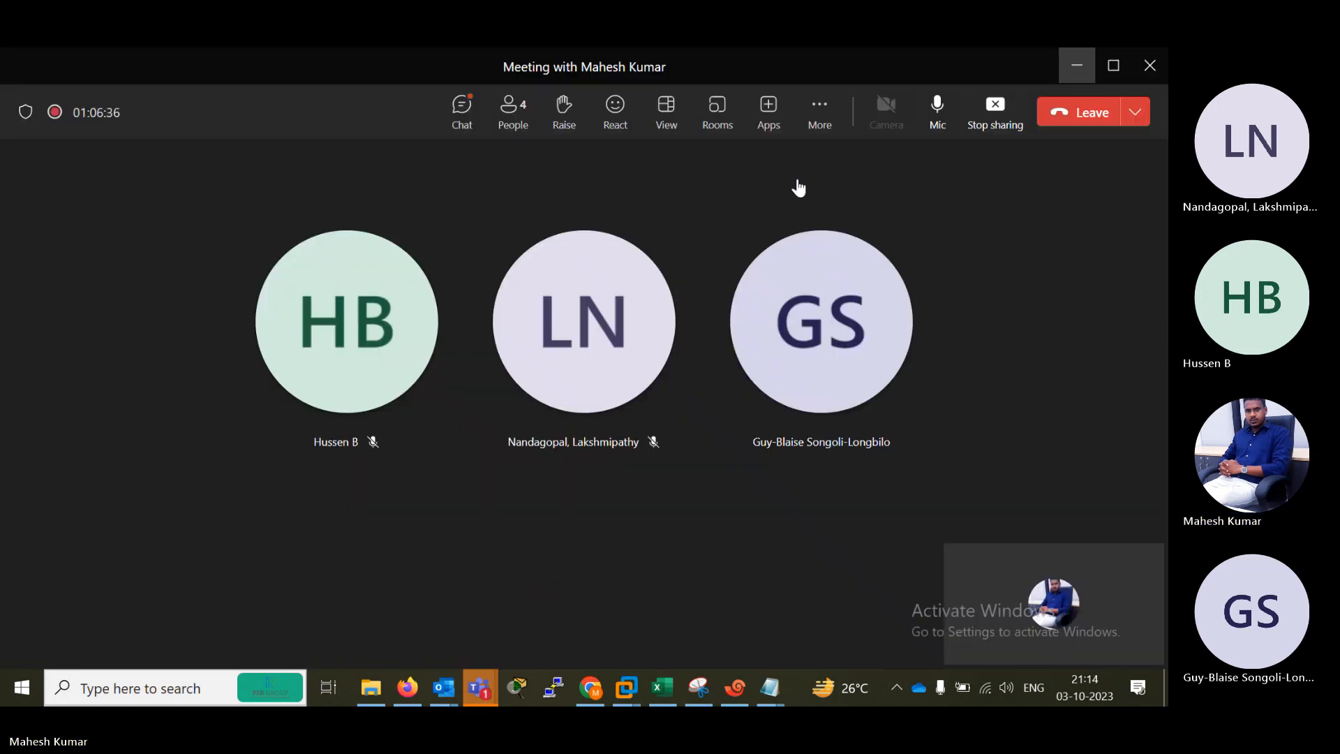
pyautogui.click(819, 115)
pyautogui.click(939, 161)
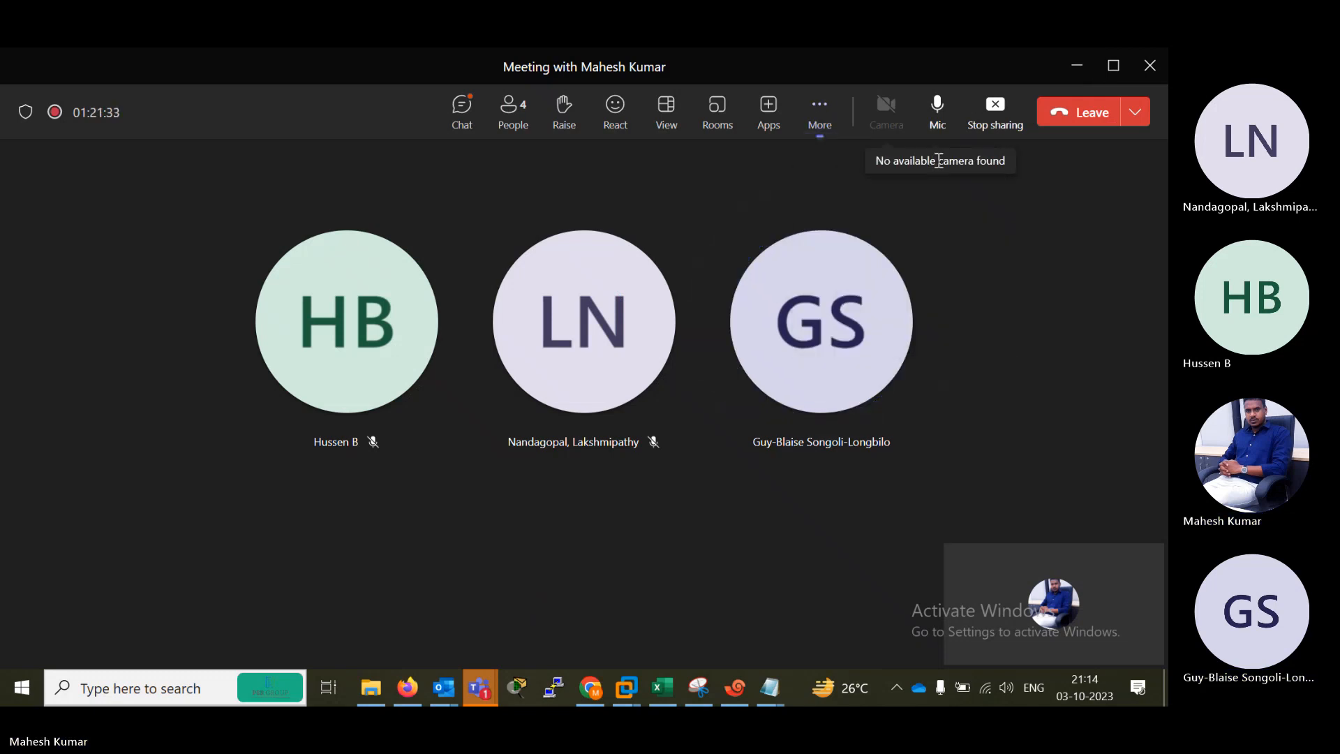
pyautogui.click(814, 118)
pyautogui.moveTo(907, 162)
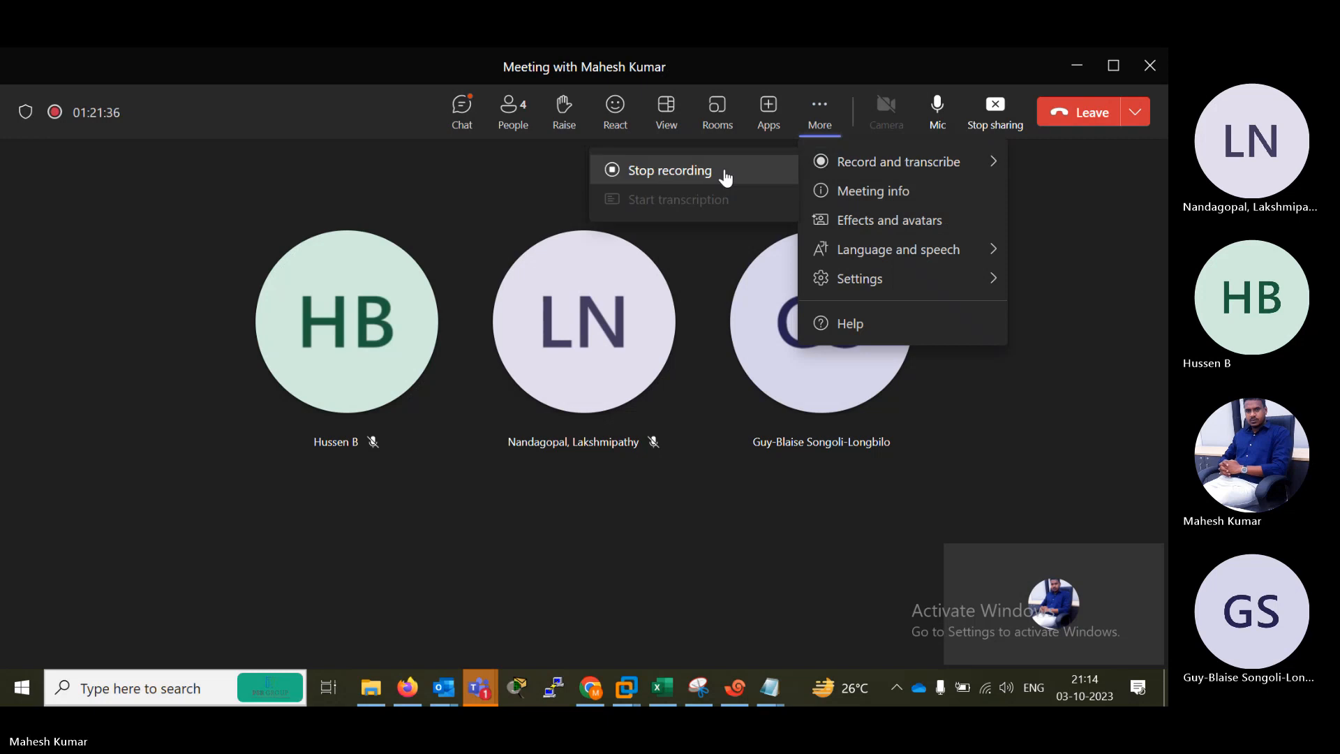